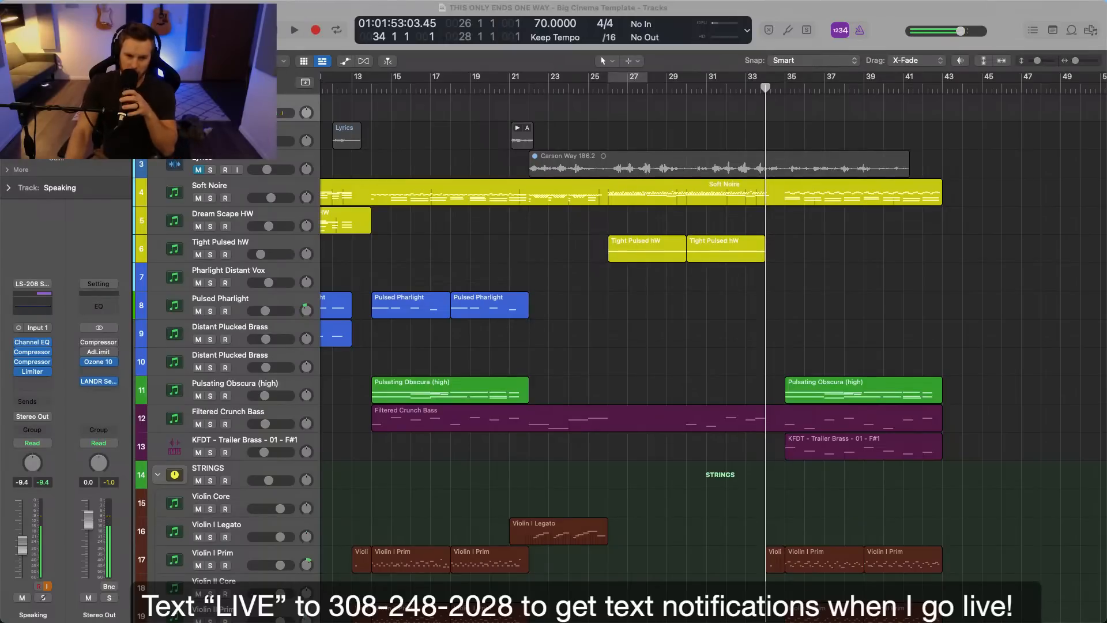
Fit the whole arrangement in view and examine the regions across all tracks up to the end around bar 42.
scroll(713, 346, "left", 5)
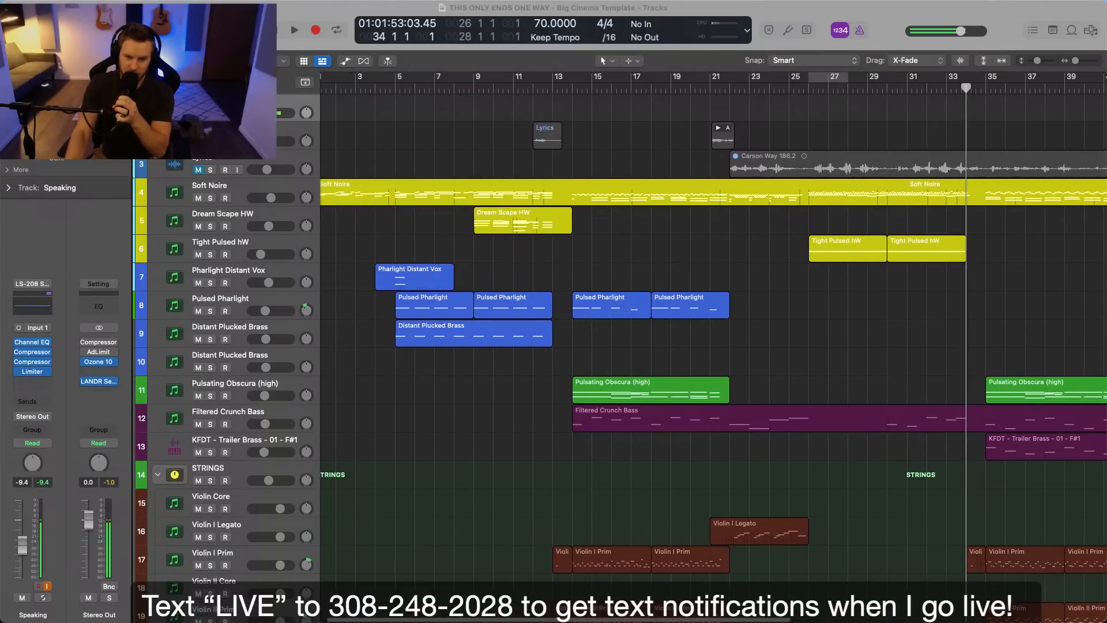
scroll(714, 346, "down", 3)
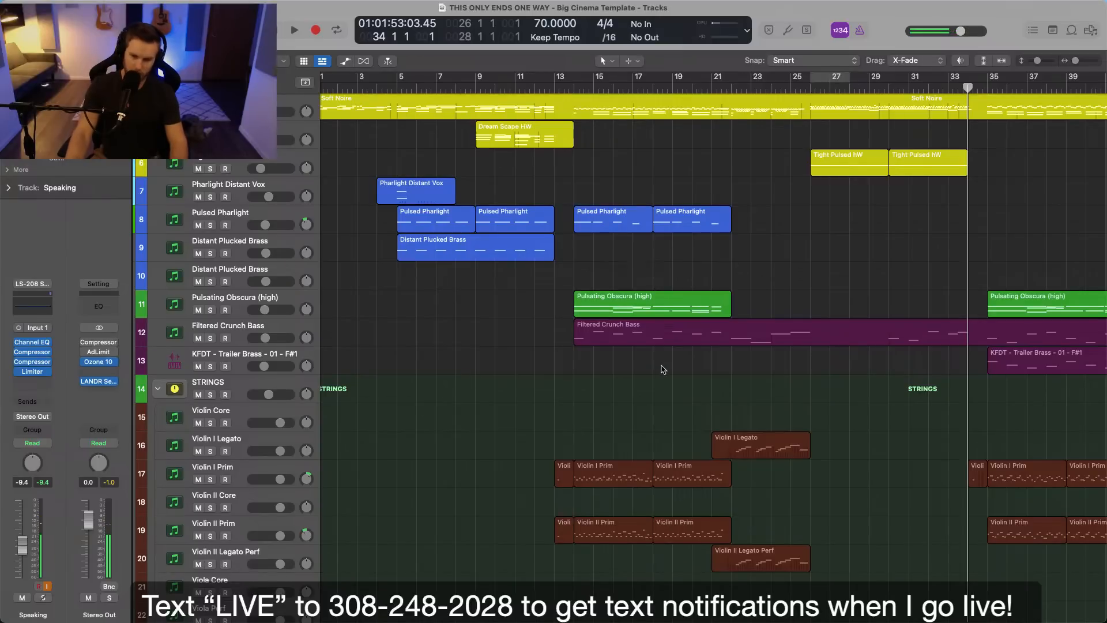
scroll(662, 370, "down", 10)
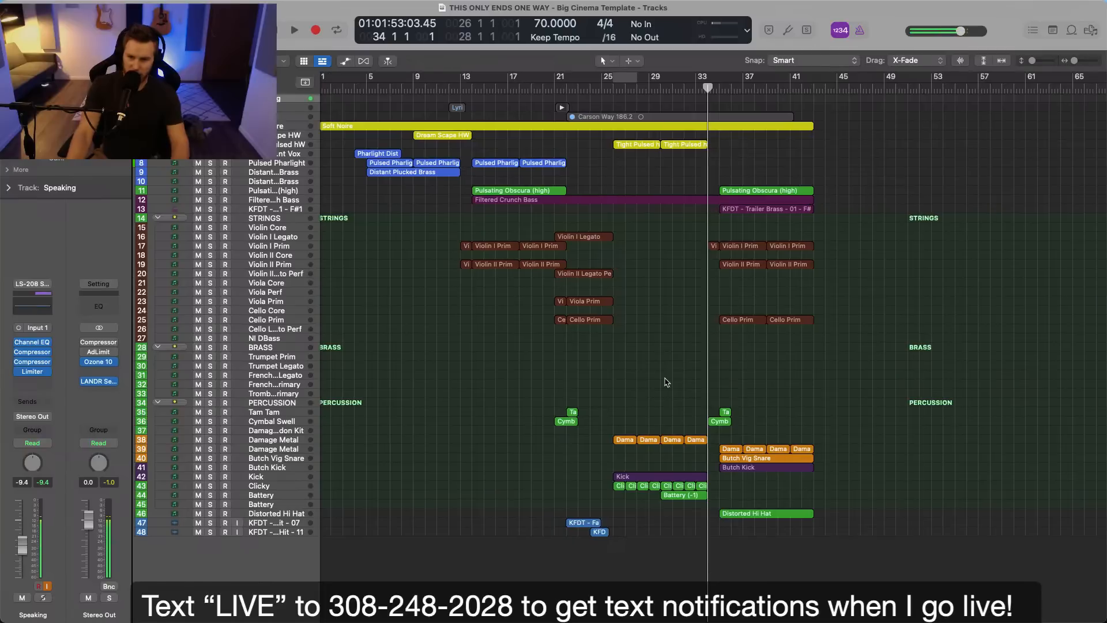
left_click_drag(820, 114, 814, 530)
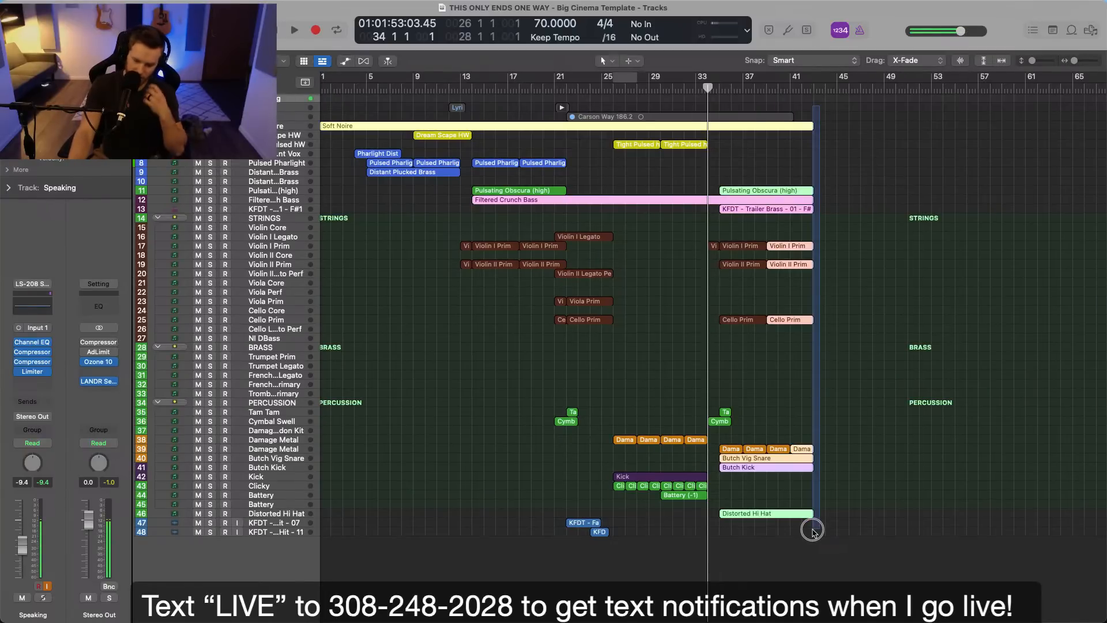
left_click(880, 510)
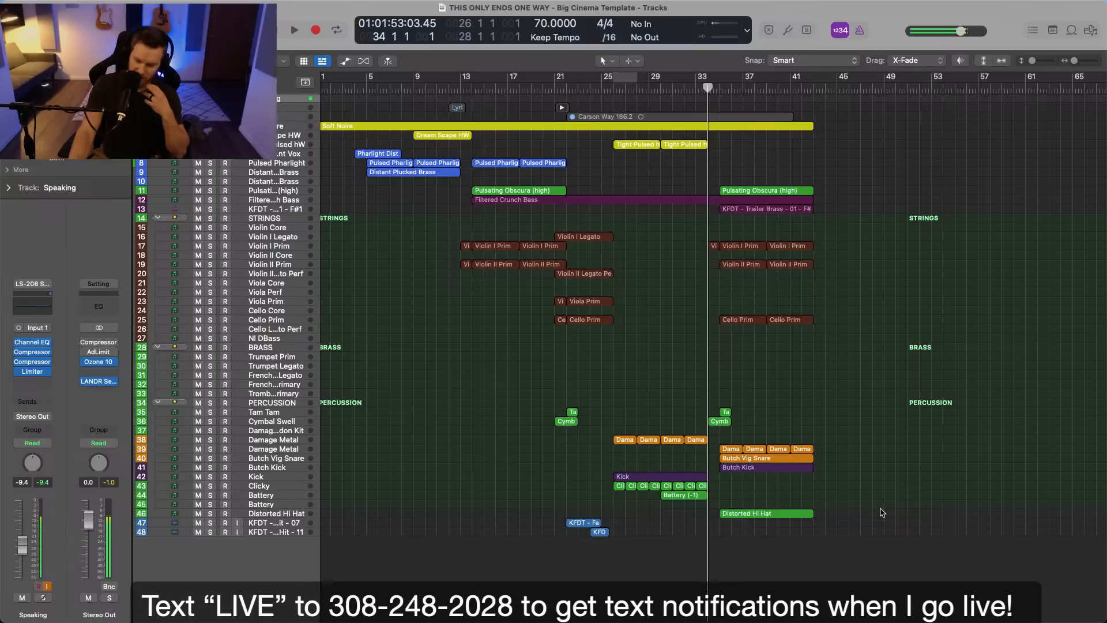
key("z")
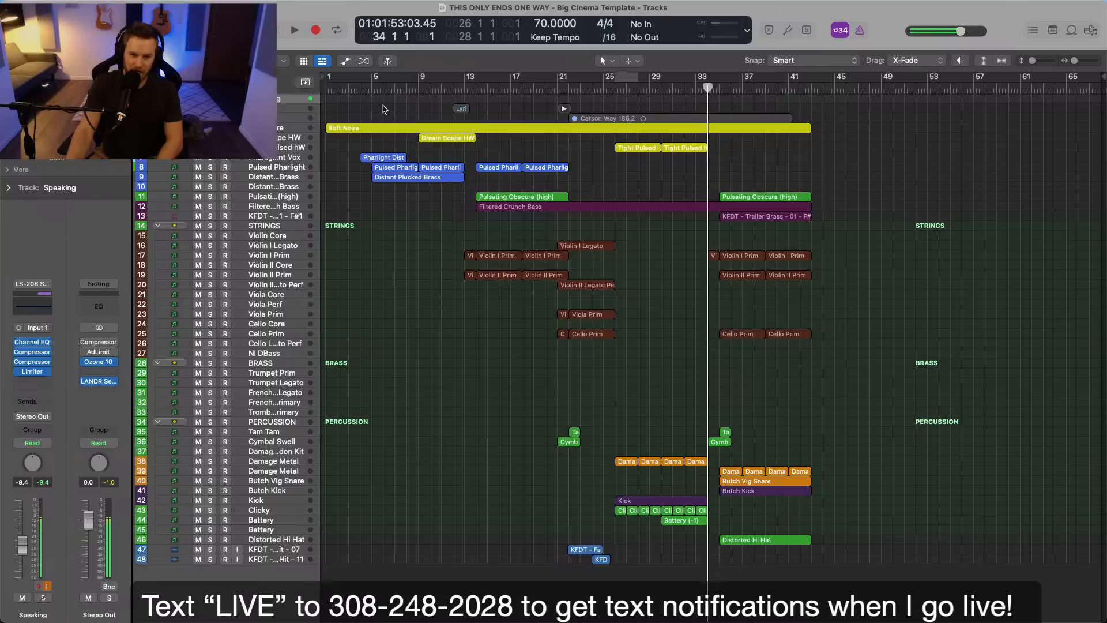
Select the Dream Scape HW track and enlarge the arrangement's tracks and timeline from bar 1 to about bar 41.
left_click(281, 139)
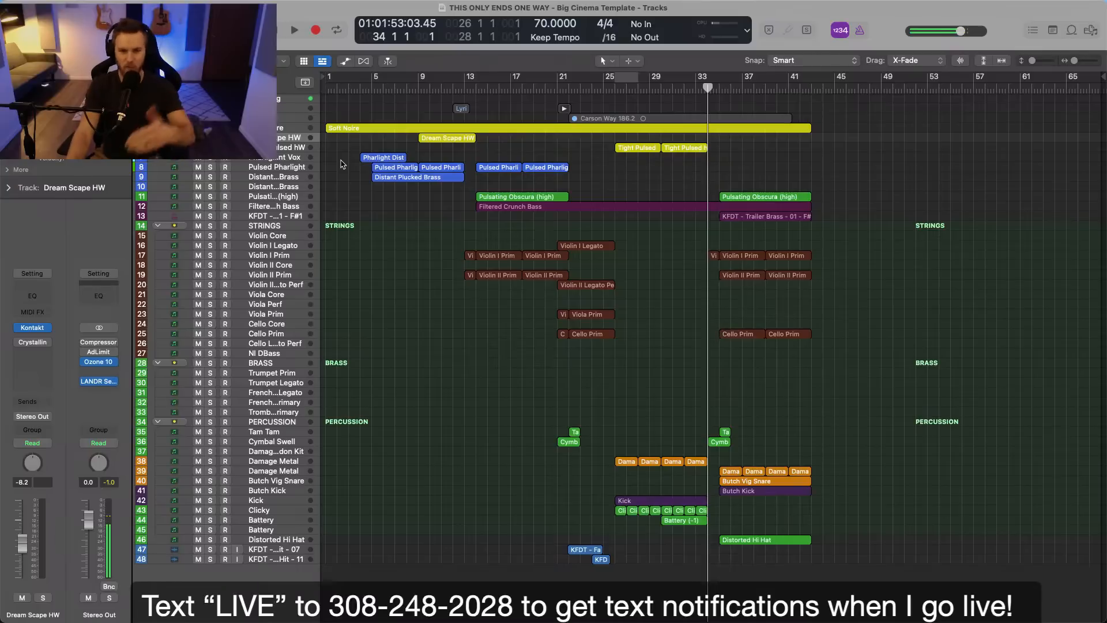
key("super+Down")
key("super+Down")
key("super+Down")
key("super+Down")
key("super+Down")
scroll(378, 229, "down", 2)
scroll(387, 231, "up", 2)
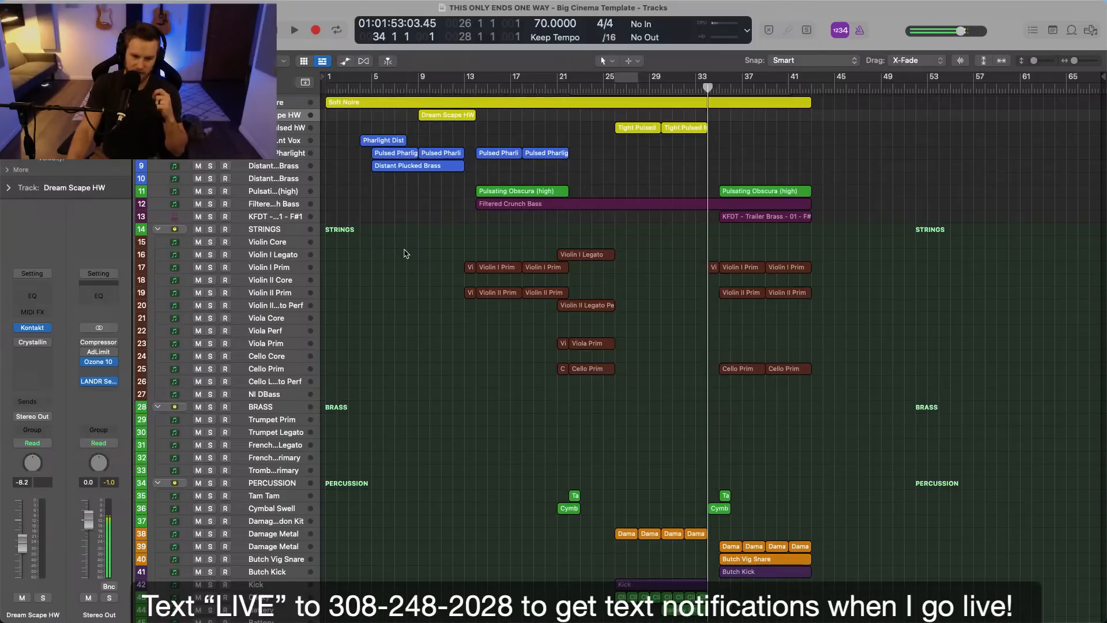
scroll(405, 254, "down", 1)
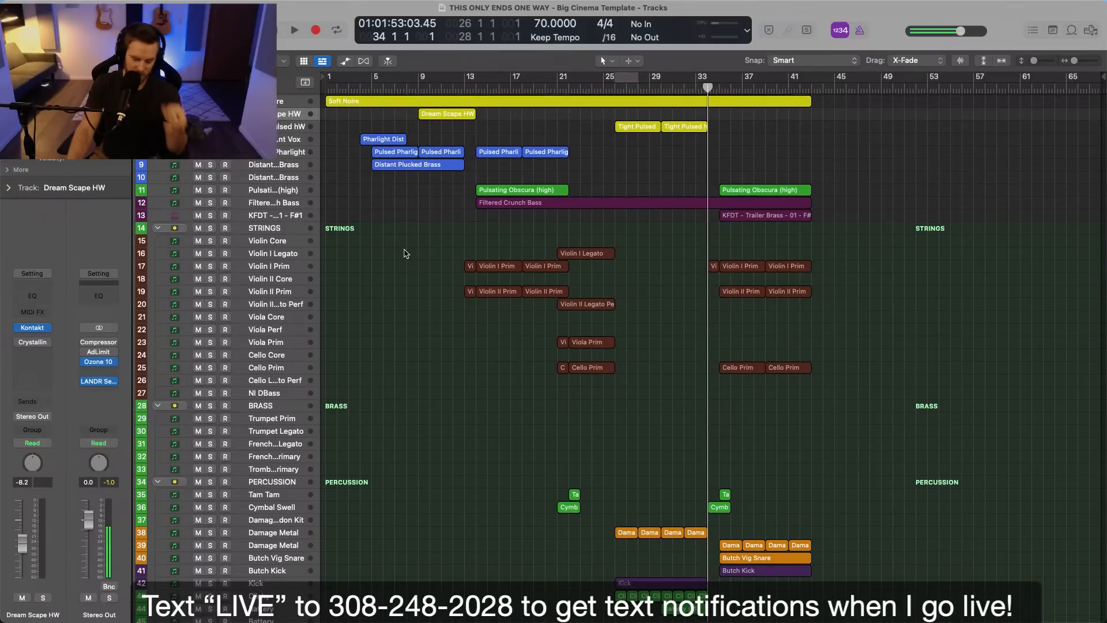
key("super+Right")
key("super+Right")
scroll(406, 254, "left", 5)
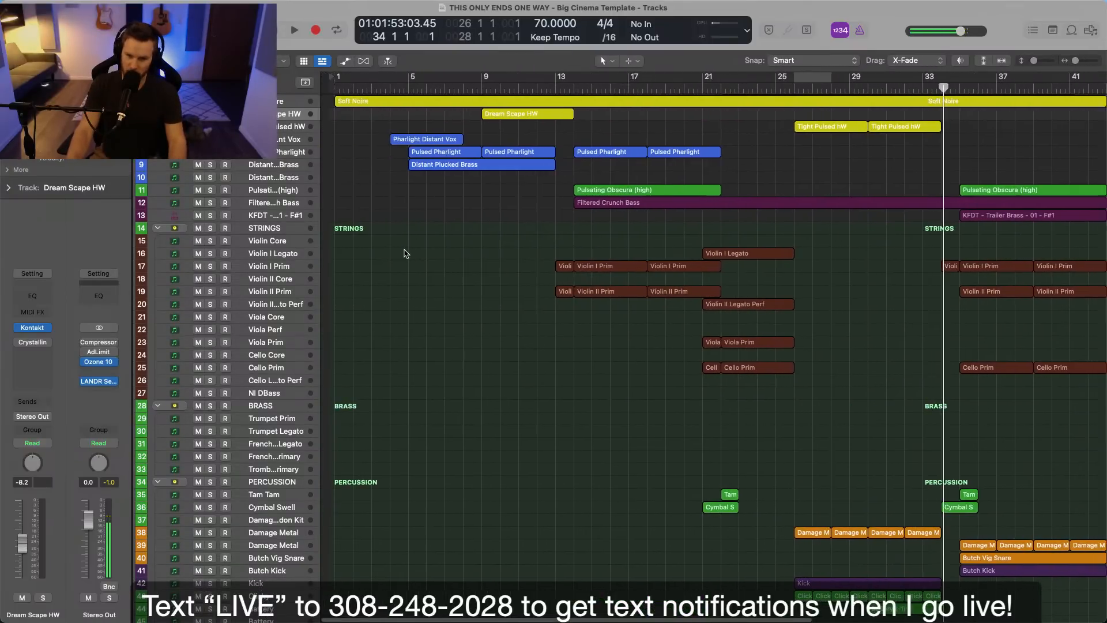
scroll(406, 254, "up", 3)
Return the playhead to the start and collapse the STRINGS, BRASS and PERCUSSION track stacks, fitting the remaining tracks in view.
key("Return")
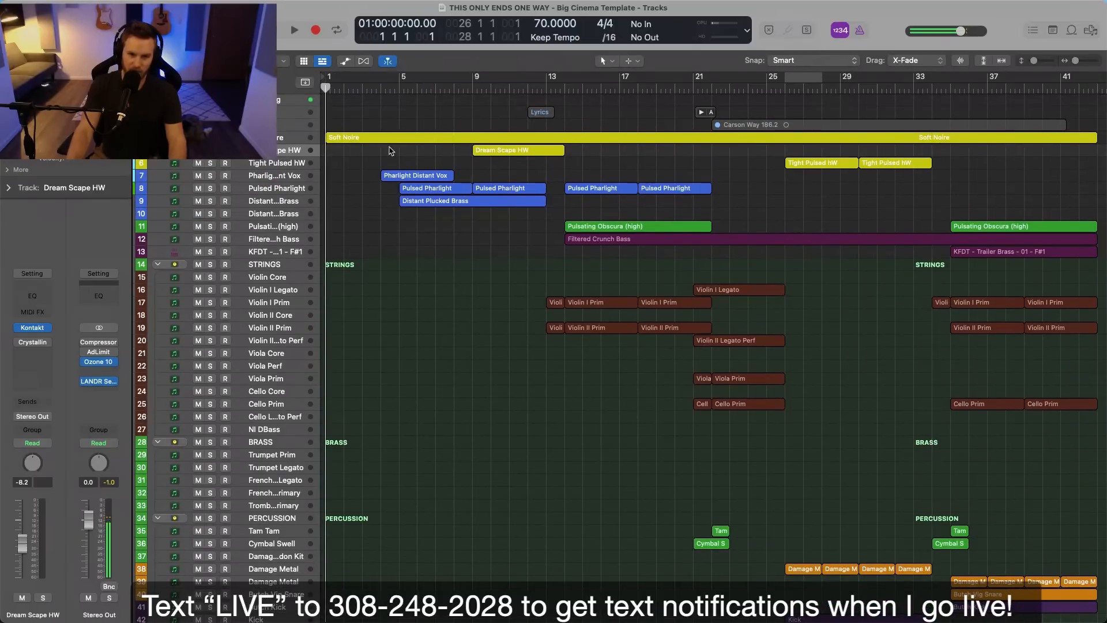
left_click(157, 265)
left_click(157, 277)
left_click(158, 290)
key("super+Down")
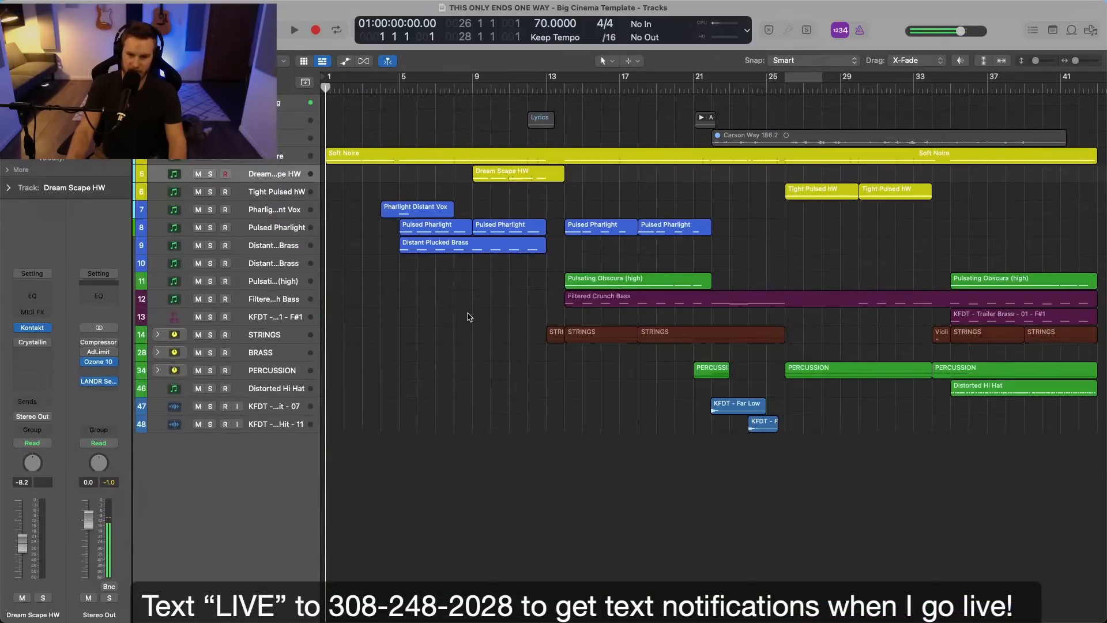
key("z")
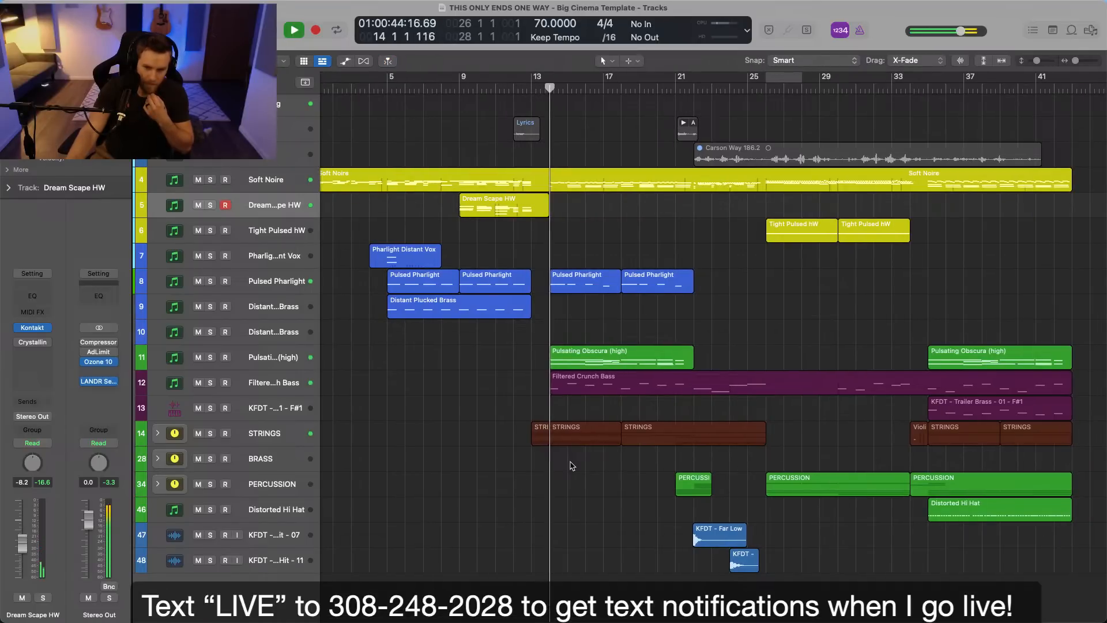
Expand the STRINGS stack and recolor the Pulsating Obscura (high) track and its regions blue.
left_click(158, 433)
scroll(675, 511, "down", 5)
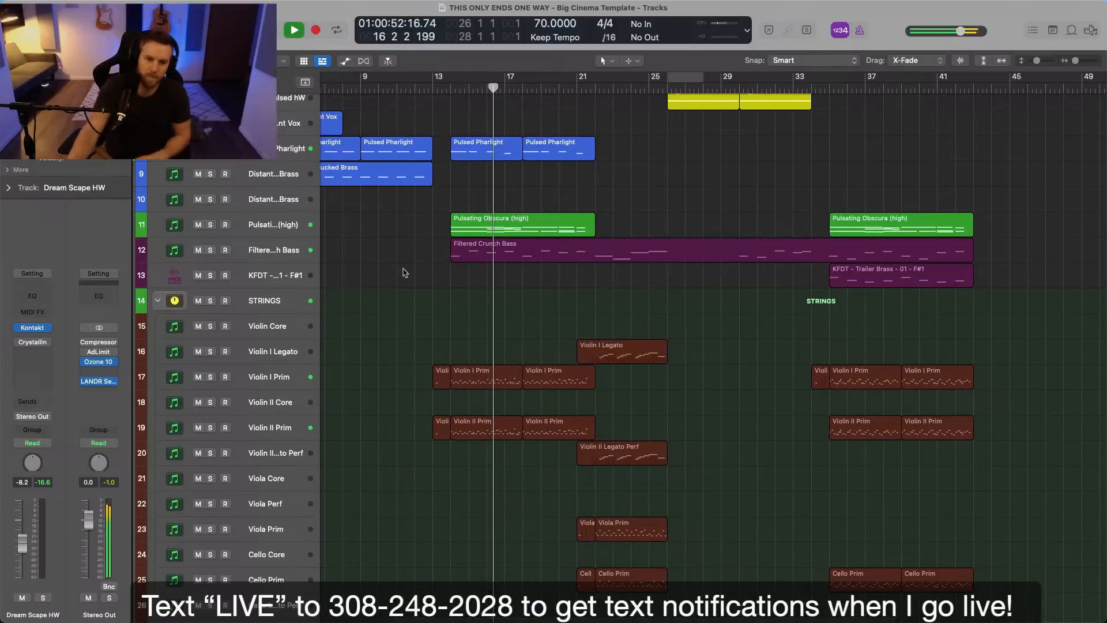
right_click(275, 225)
left_click(336, 434)
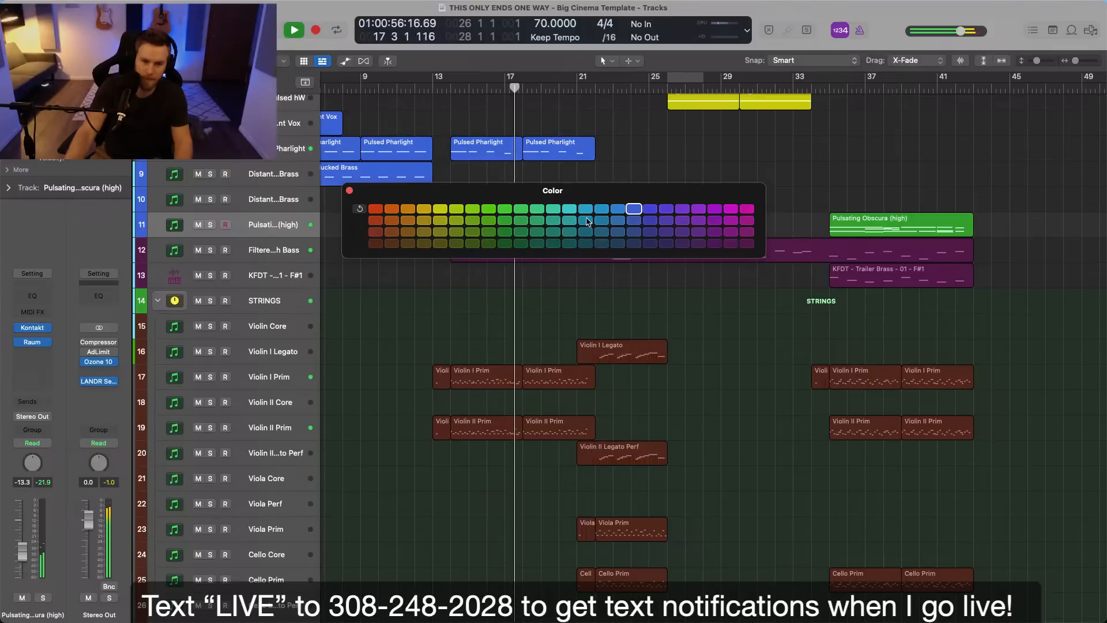
left_click(634, 221)
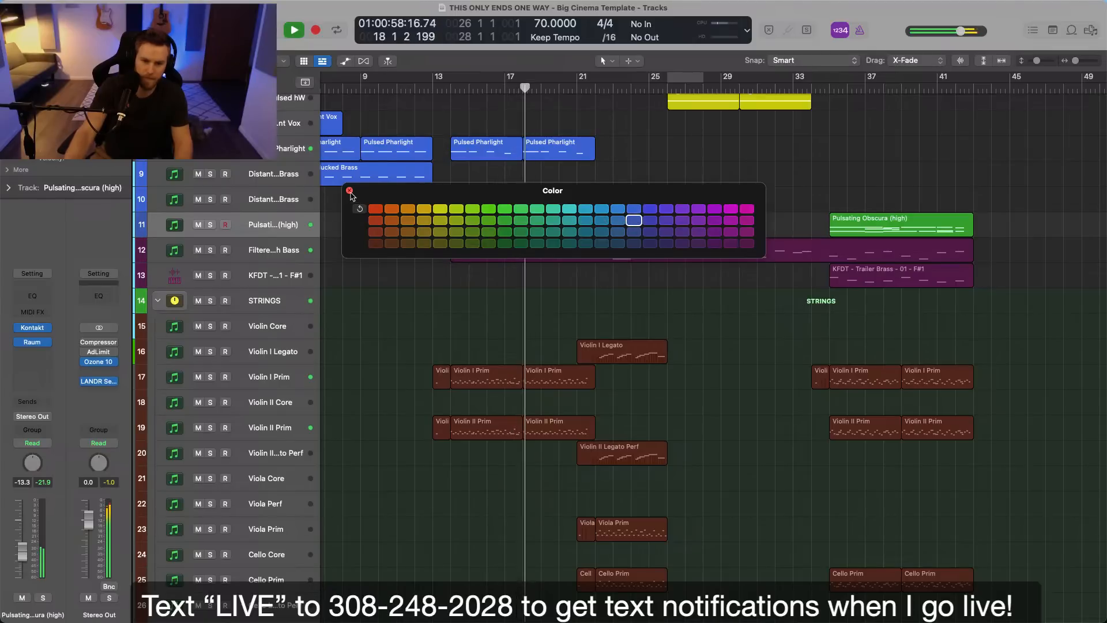
left_click(350, 190)
key("alt+shift+c")
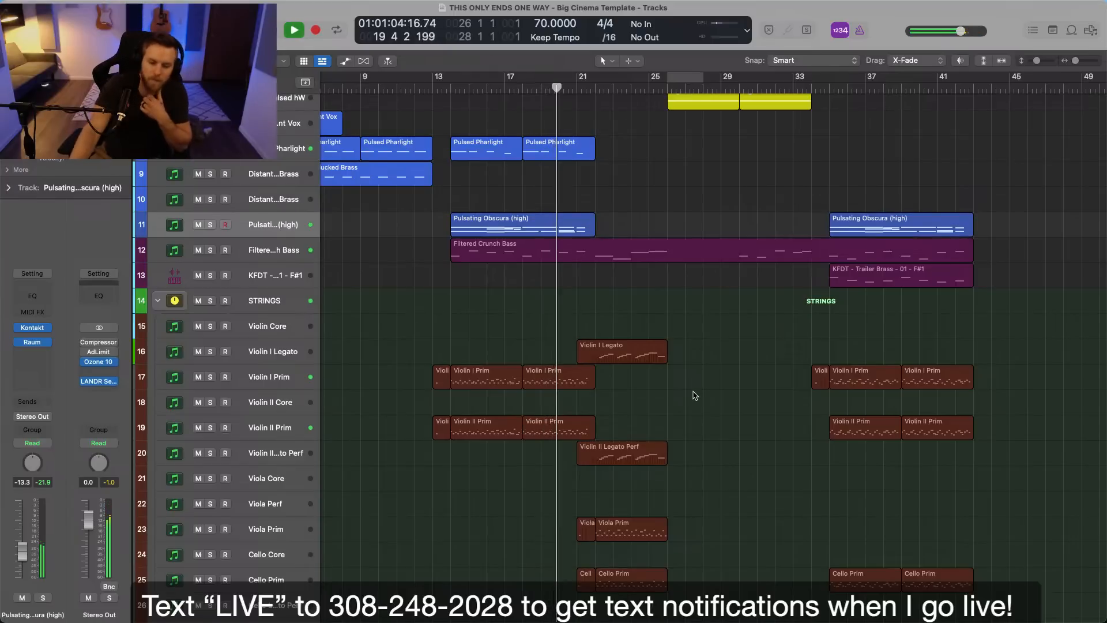
Examine the strings, percussion and synth regions through the end of the arrangement while the song plays.
scroll(695, 395, "down", 5)
scroll(695, 395, "up", 7)
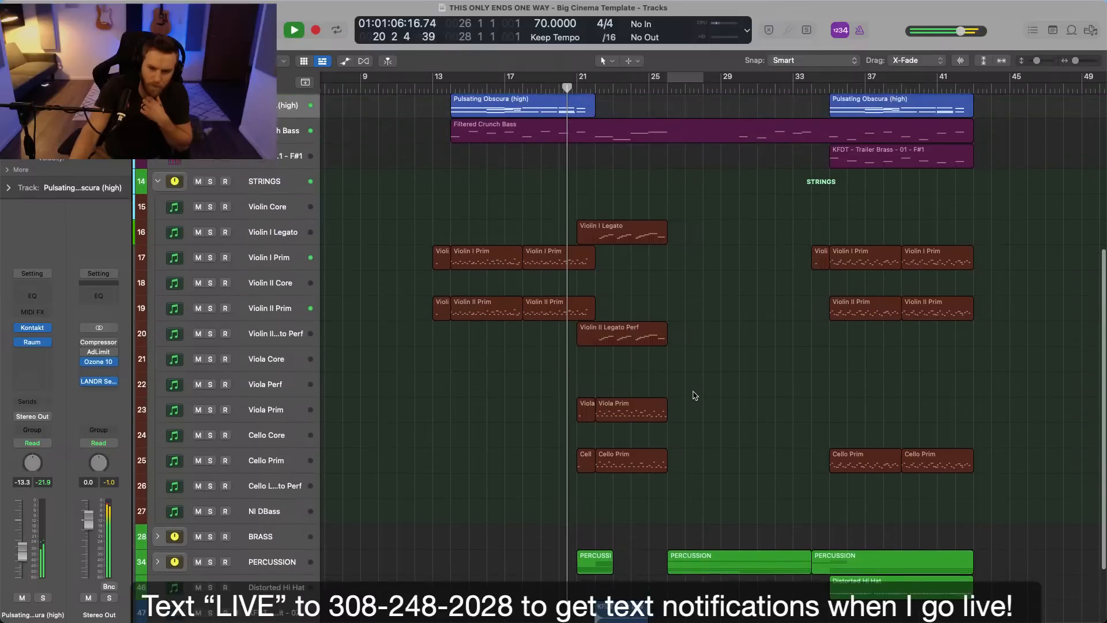
scroll(695, 395, "down", 1)
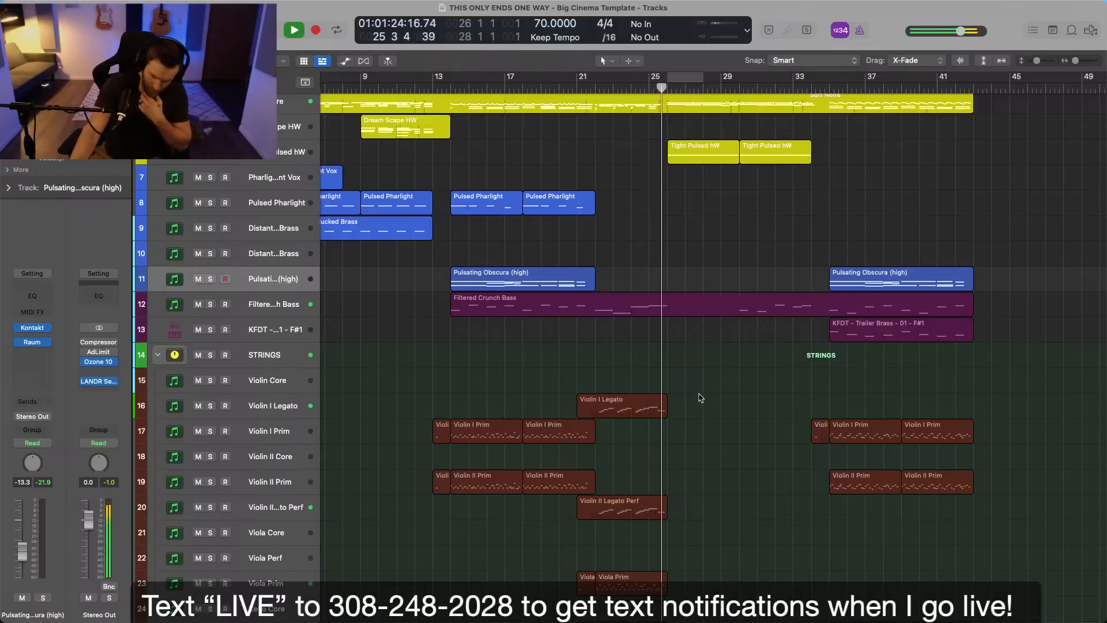
scroll(703, 399, "right", 2)
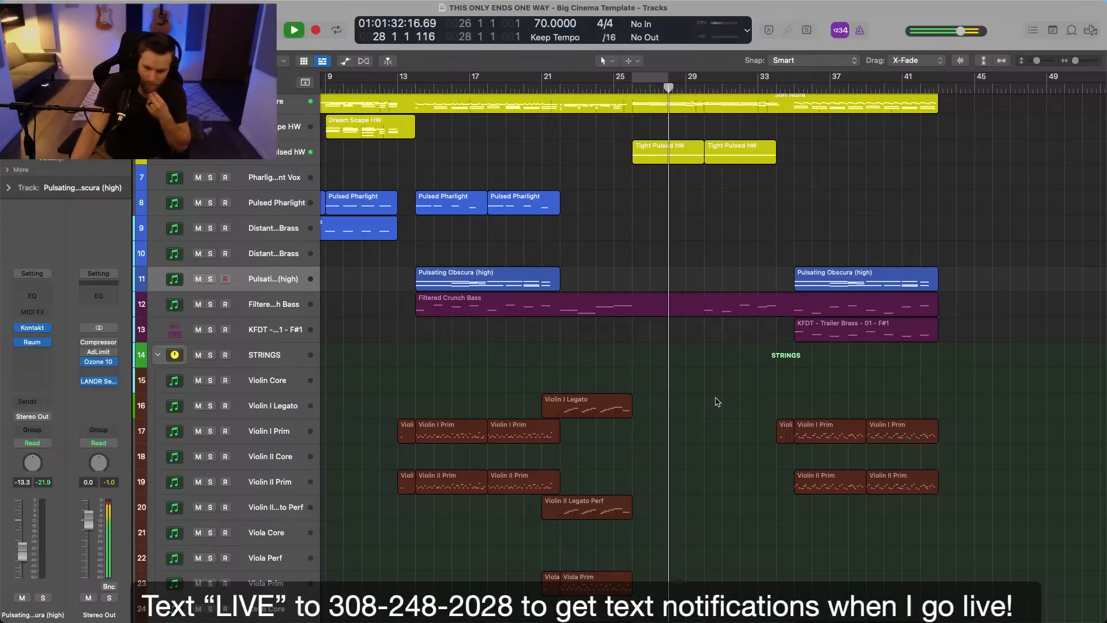
scroll(718, 402, "down", 5)
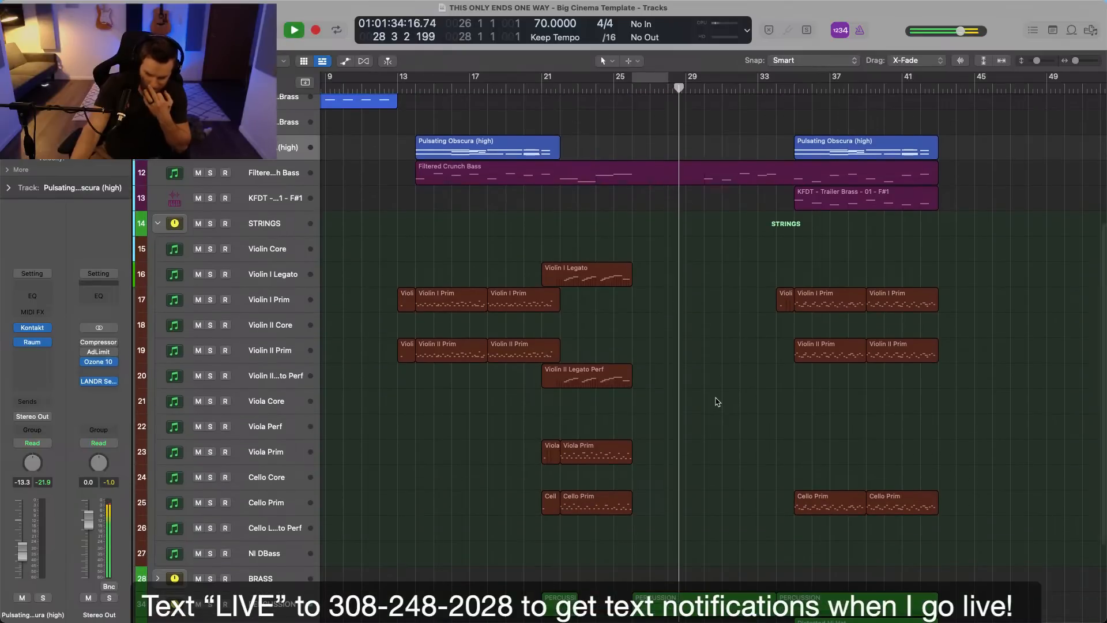
scroll(718, 402, "down", 5)
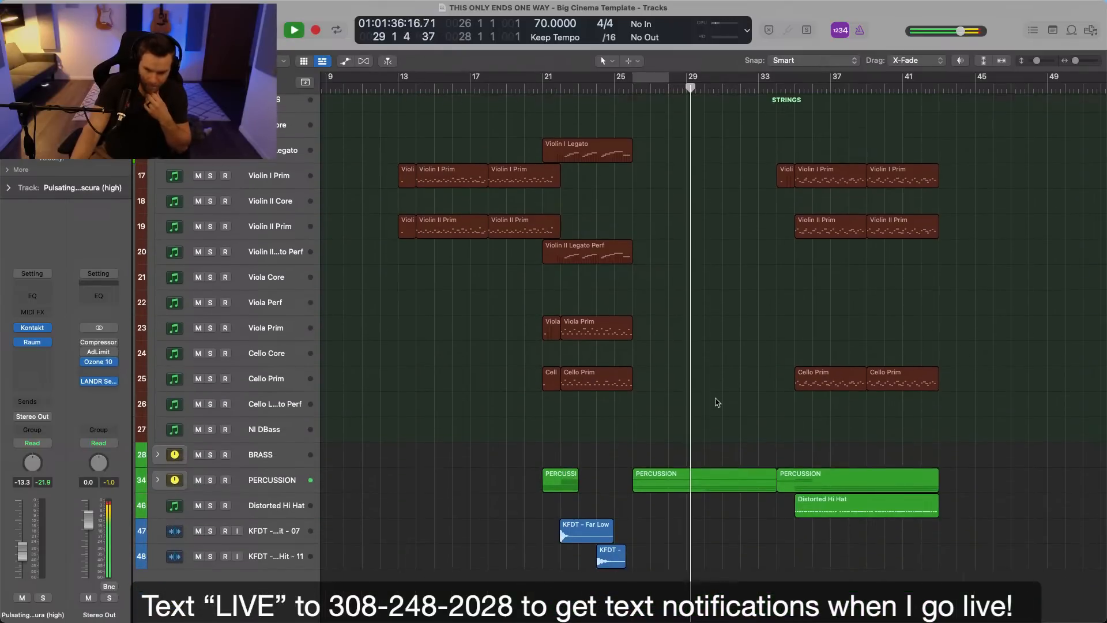
scroll(737, 401, "up", 8)
scroll(738, 401, "up", 3)
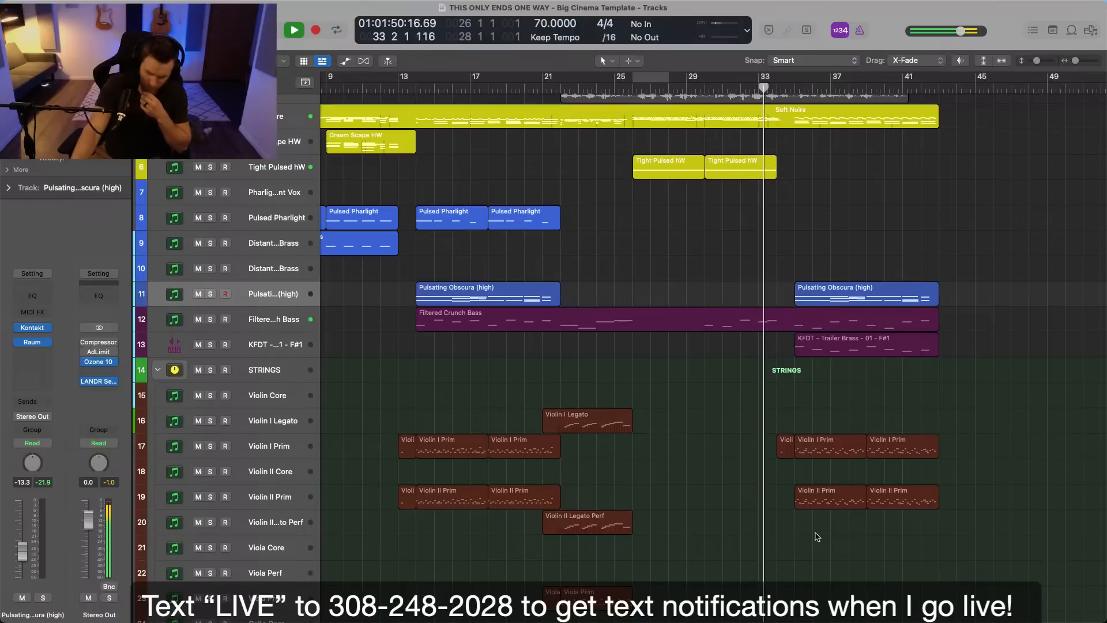
scroll(817, 537, "right", 5)
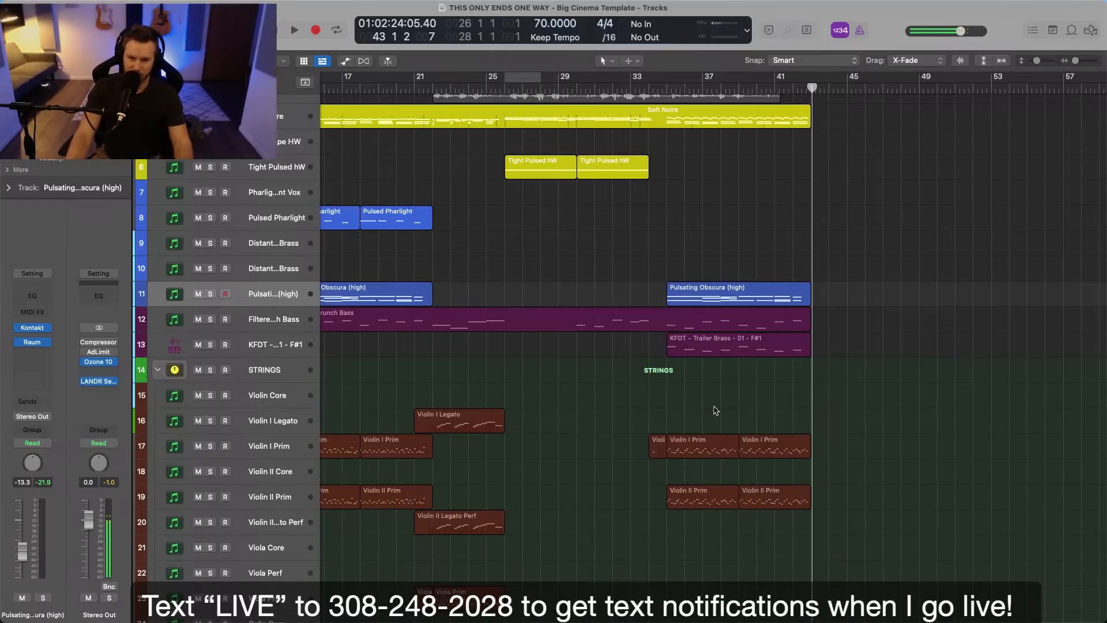
Select the Speaking track above the music tracks.
scroll(260, 253, "up", 3)
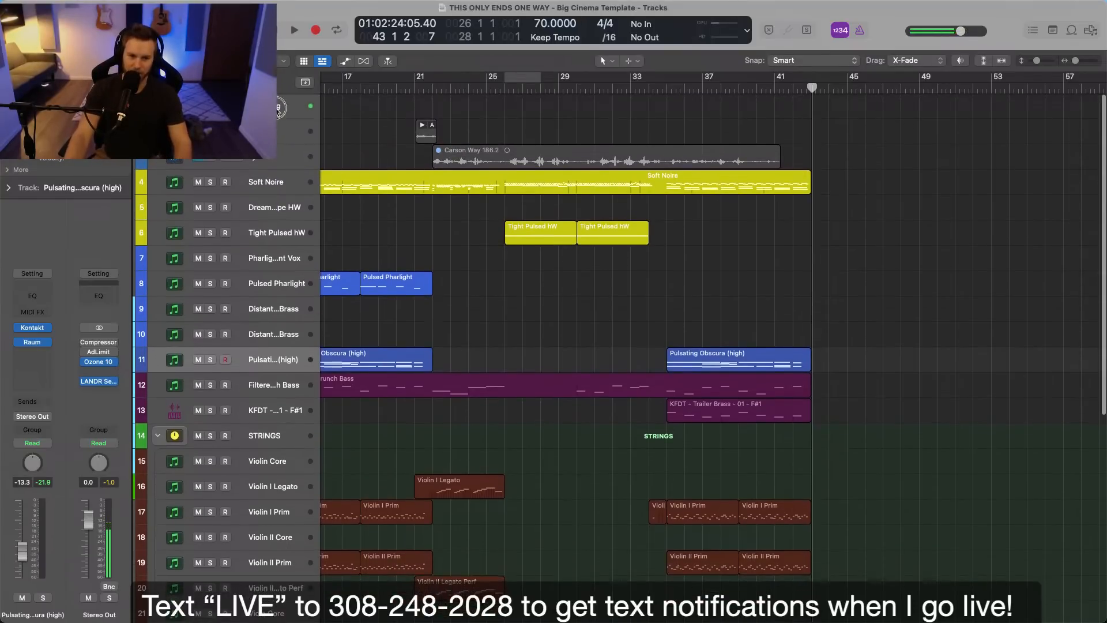
left_click(280, 107)
scroll(25, 562, "up", 3)
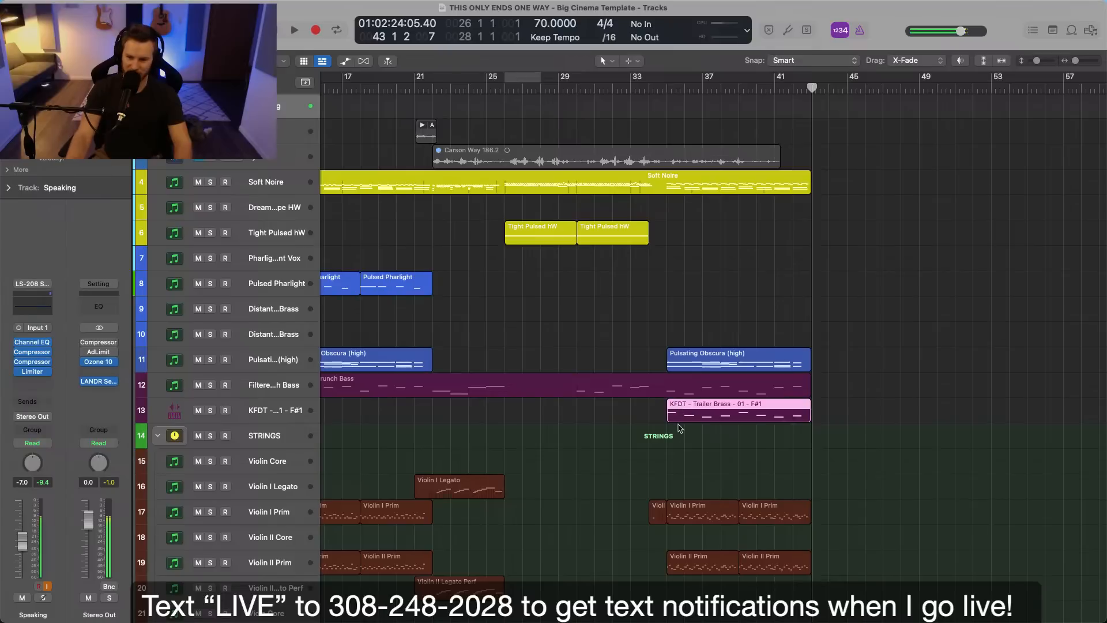
Select the KFDT - Trailer Brass - 01 - F#1 track and clear the region selection.
scroll(695, 468, "down", 2)
left_click(275, 383)
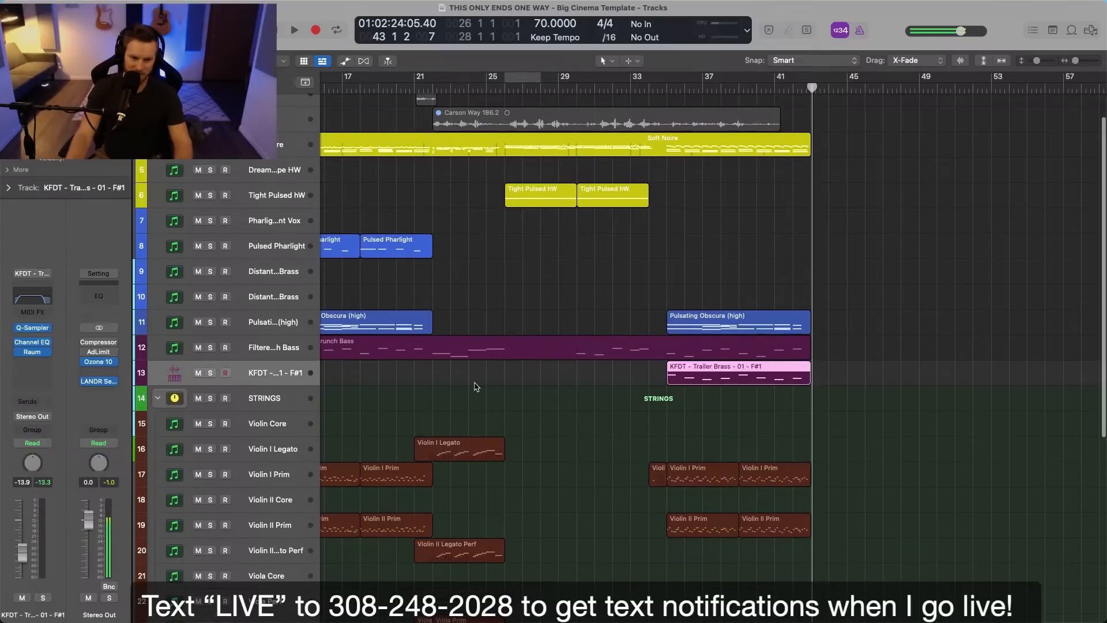
scroll(477, 383, "down", 3)
scroll(477, 383, "left", 2)
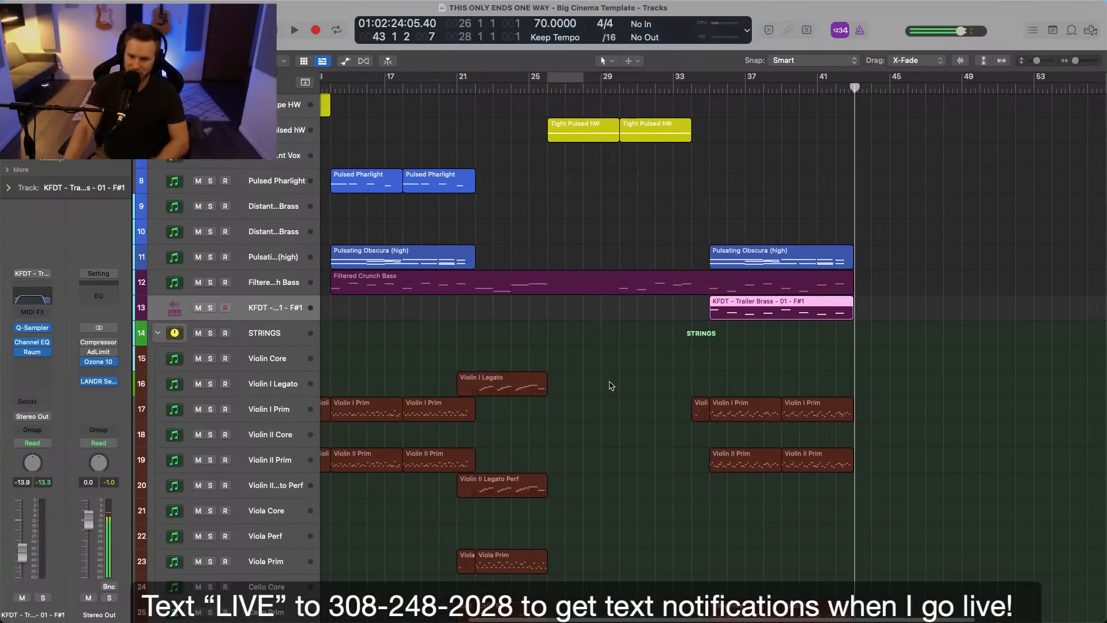
left_click(606, 385)
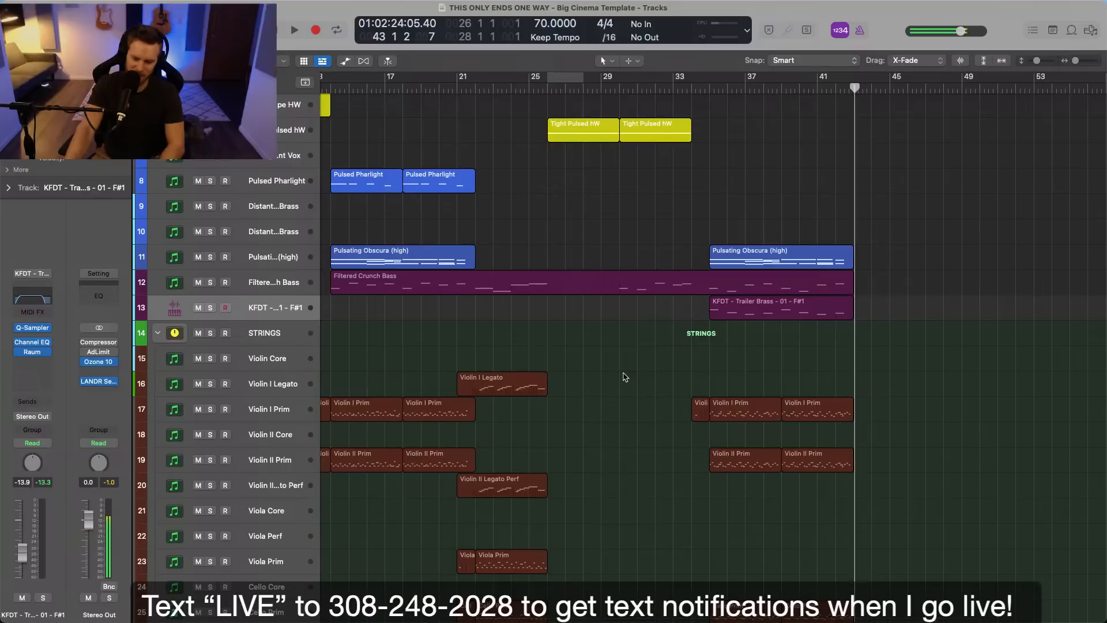
Select the Violin I Legato region in the STRINGS stack and place the playhead at bar 22.
scroll(626, 379, "down", 2)
scroll(626, 379, "left", 2)
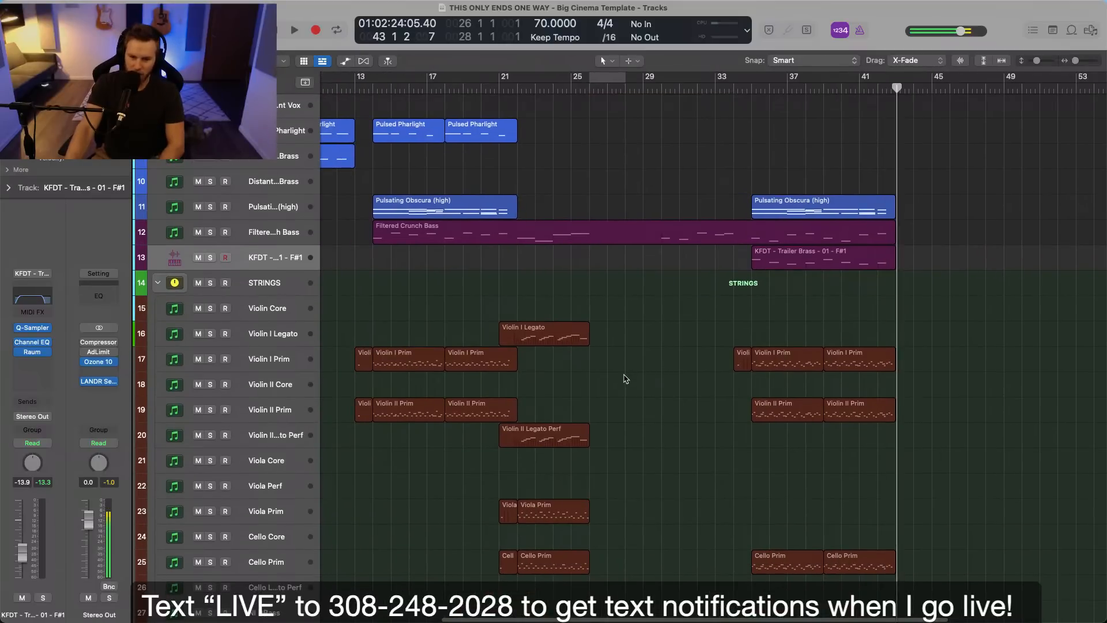
scroll(625, 379, "down", 1)
scroll(626, 379, "left", 1)
scroll(640, 384, "up", 4)
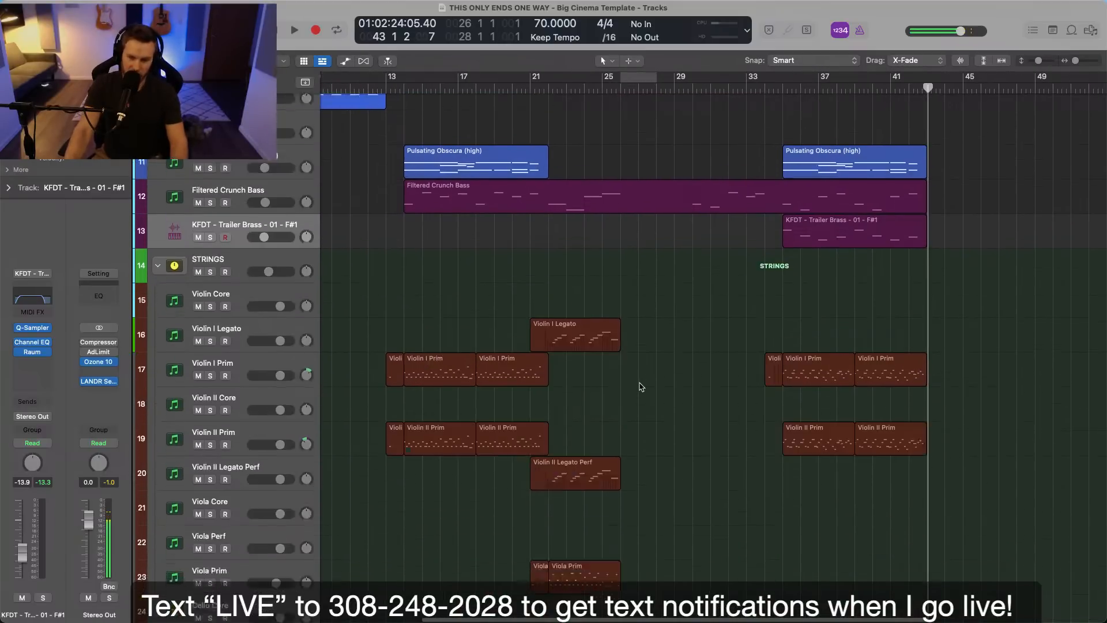
scroll(640, 384, "up", 3)
left_click(638, 360)
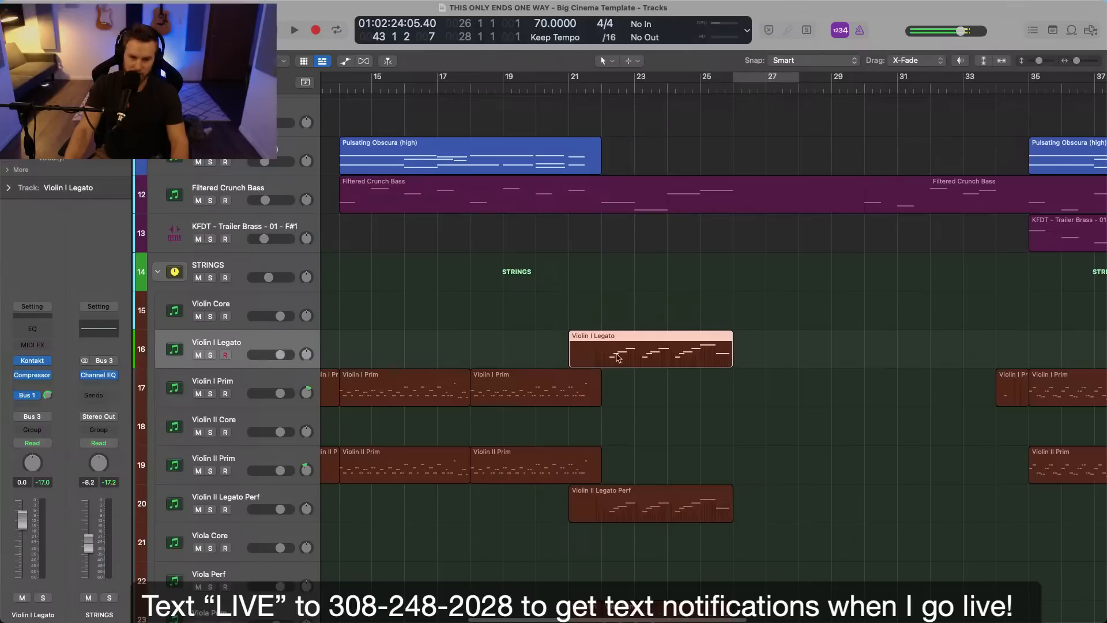
left_click(604, 89)
Open the Violin I Legato region in the Piano Roll and enlarge the editor to show more of its note range.
scroll(656, 272, "up", 3)
scroll(659, 278, "down", 2)
scroll(661, 279, "left", 1)
left_click(830, 394)
scroll(830, 394, "up", 3)
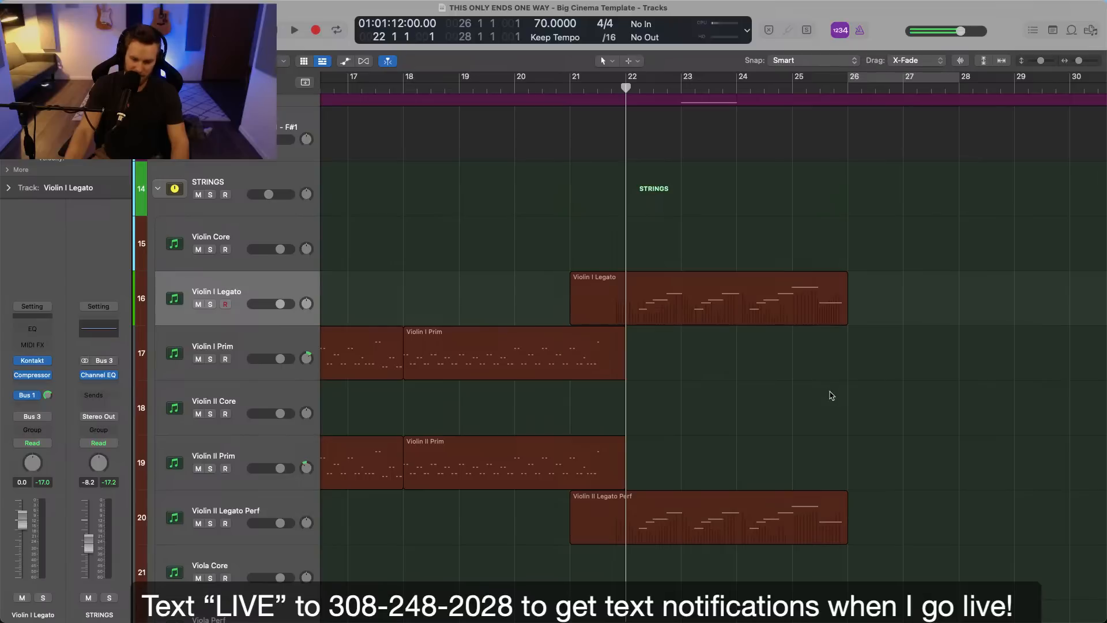
double_click(712, 314)
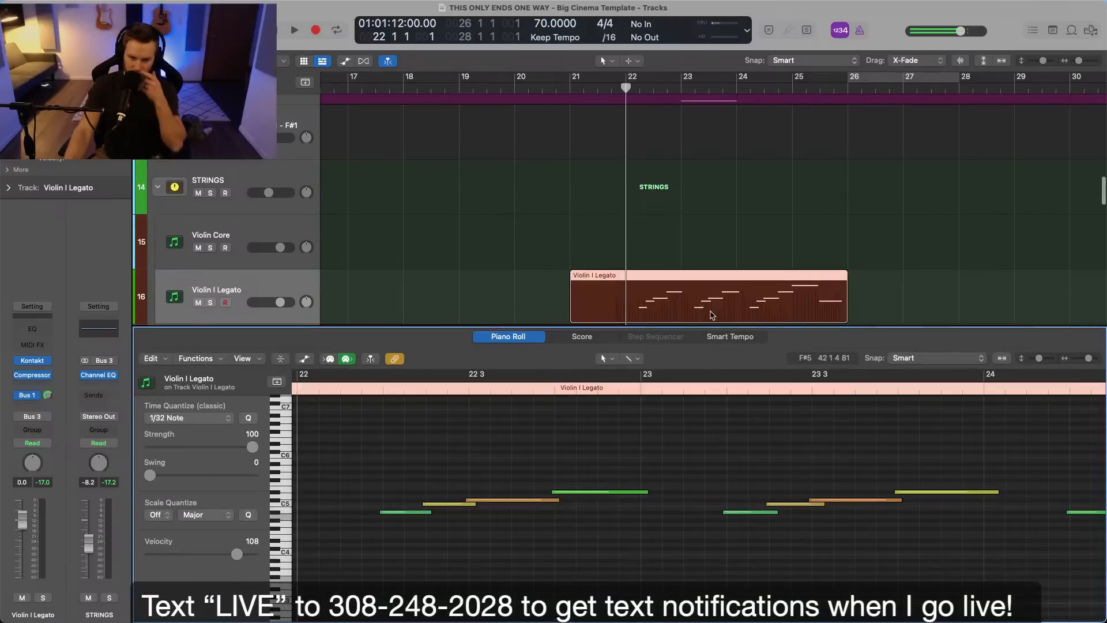
left_click_drag(663, 328, 640, 188)
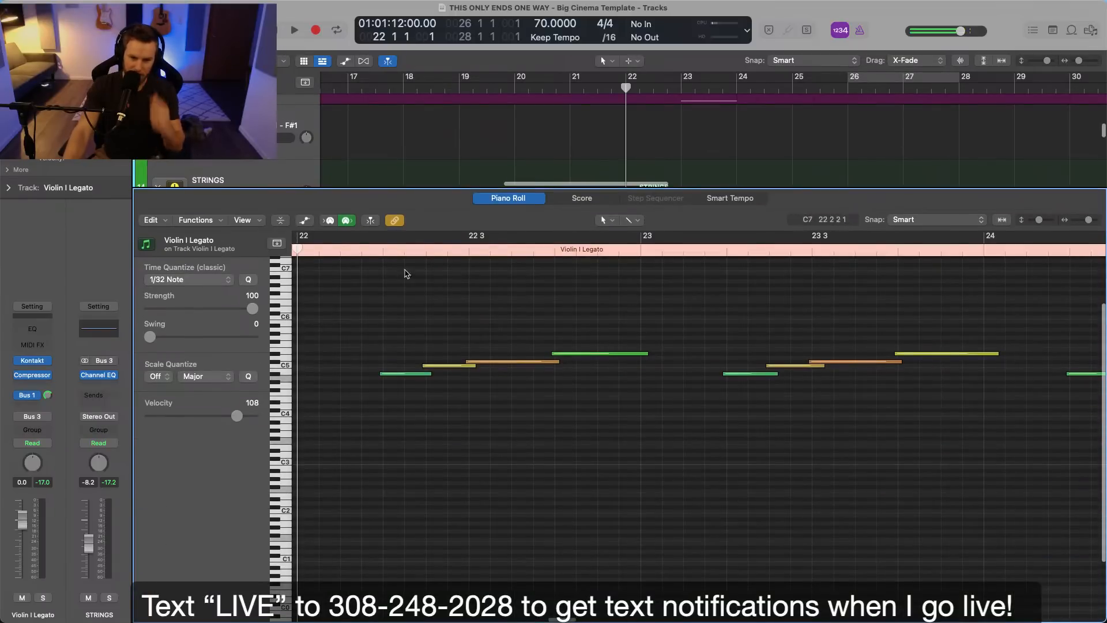
Reopen the Violin I Legato region in the Piano Roll with the notes from bar 22 in view.
key("p")
scroll(646, 264, "up", 2)
left_click(657, 251)
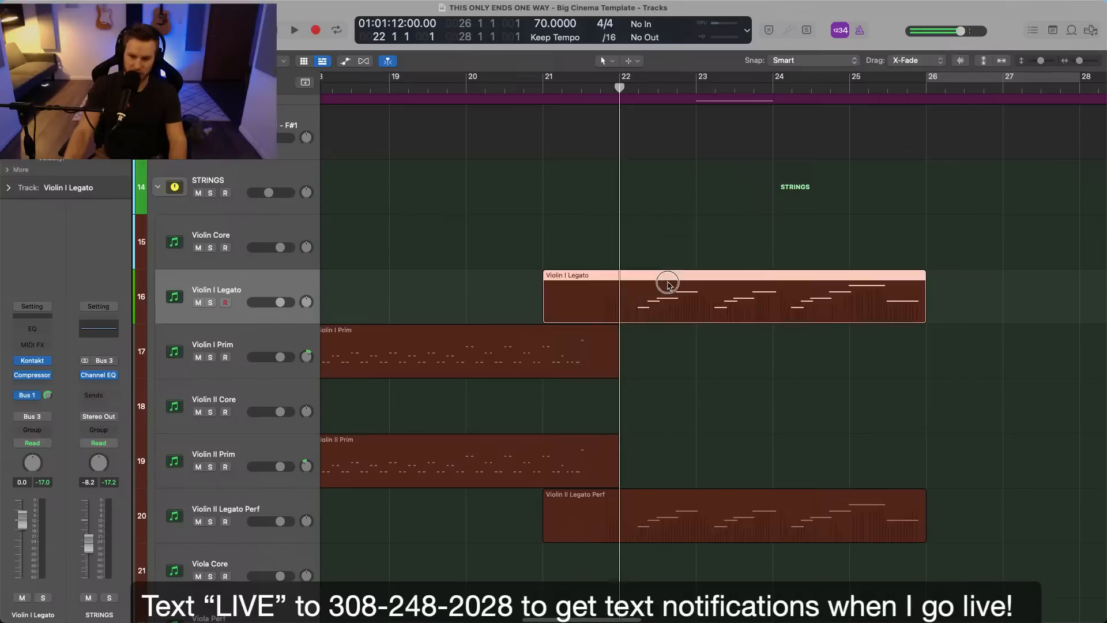
double_click(666, 285)
scroll(588, 340, "left", 3)
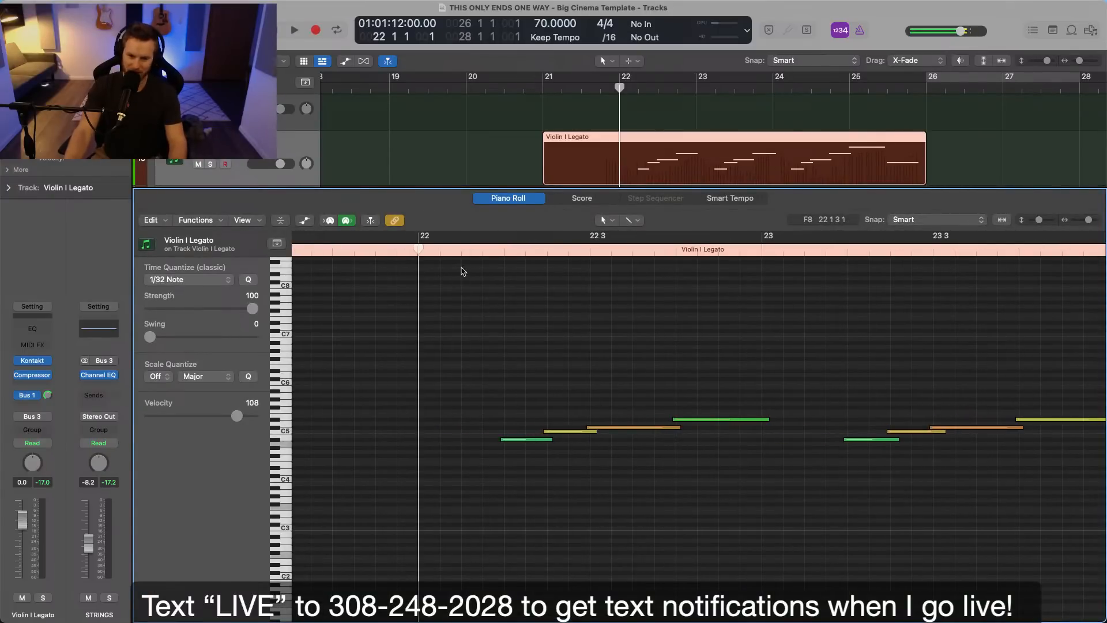
Solo the Violin I Legato track and play its phrases from bar 22 into bar 23.
key("s")
key("space")
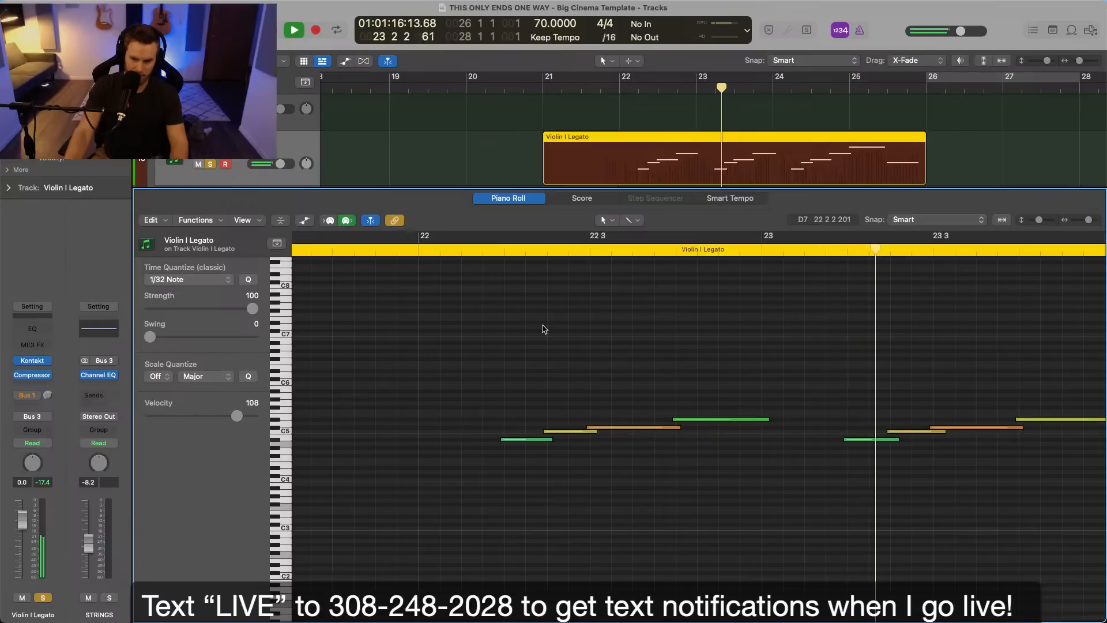
scroll(776, 434, "right", 1)
scroll(778, 434, "right", 3)
key("space")
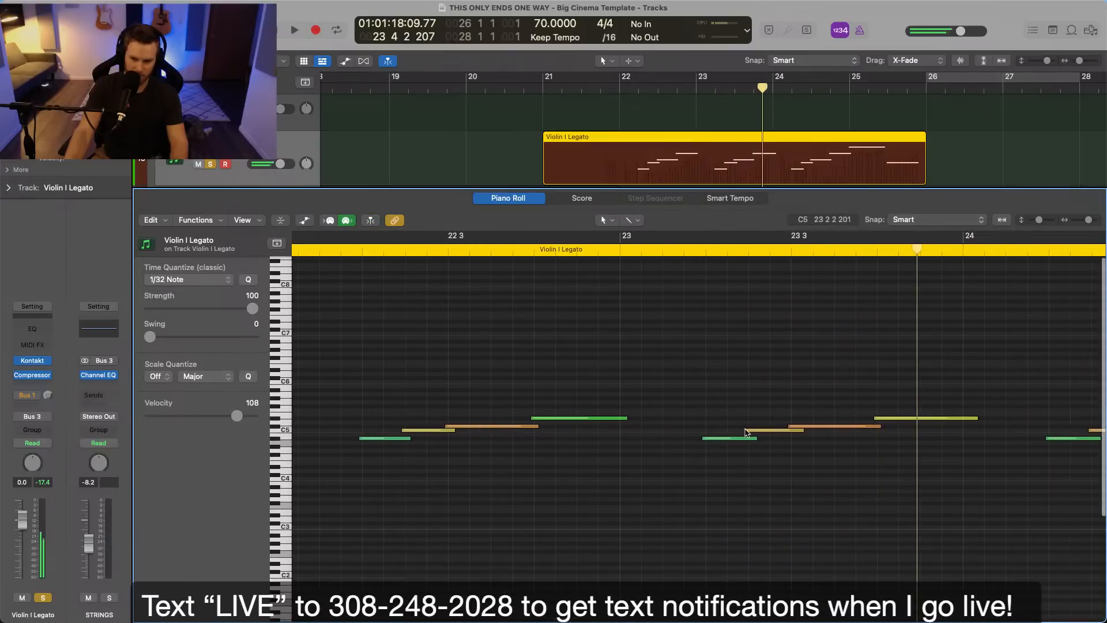
Extend the starts of the Violin I Legato notes in the bar 23 and bar 24 phrases slightly earlier.
left_click(776, 430)
left_click(789, 427)
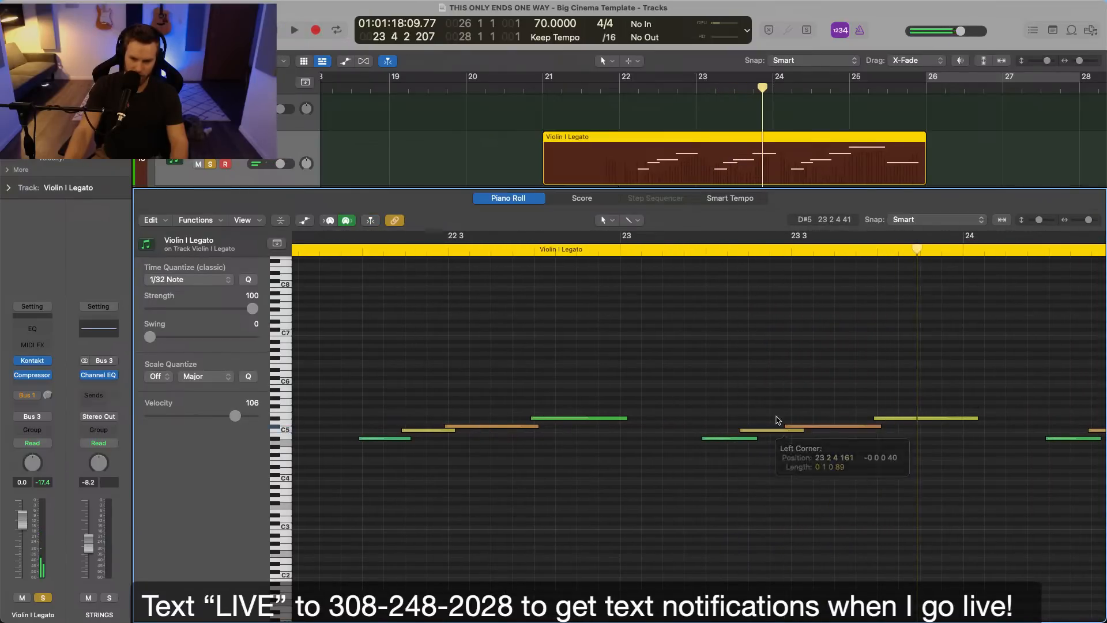
left_click(871, 420)
scroll(871, 420, "right", 10)
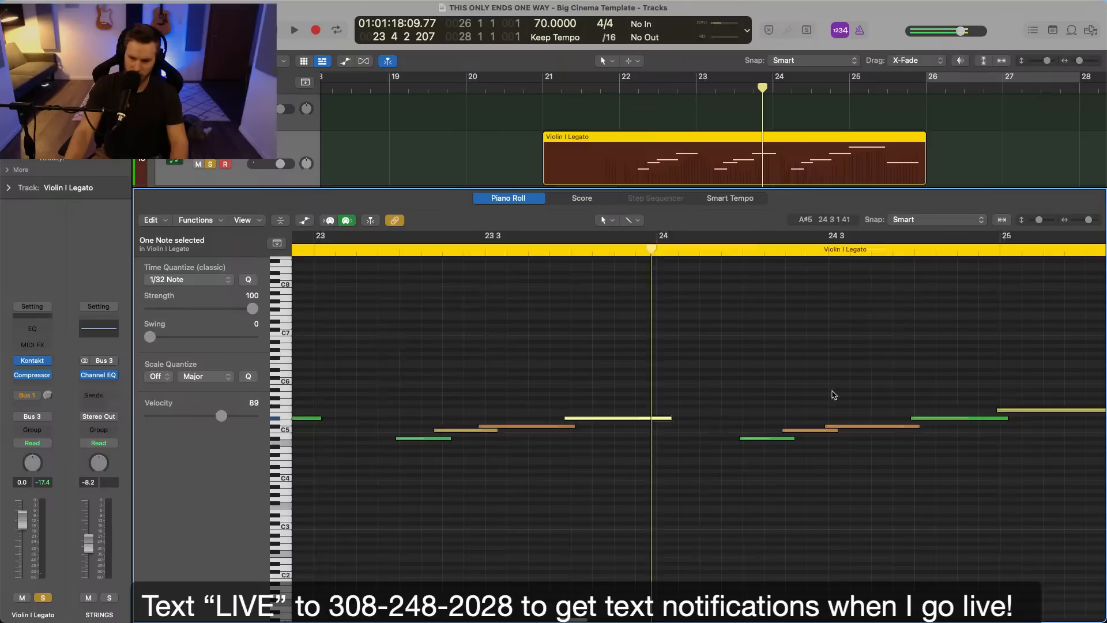
left_click_drag(701, 360, 979, 512)
left_click_drag(953, 411, 944, 410)
left_click(905, 398)
Extend the starts of all four notes in the bar 22 phrase slightly earlier.
scroll(907, 399, "left", 15)
left_click_drag(645, 353, 891, 459)
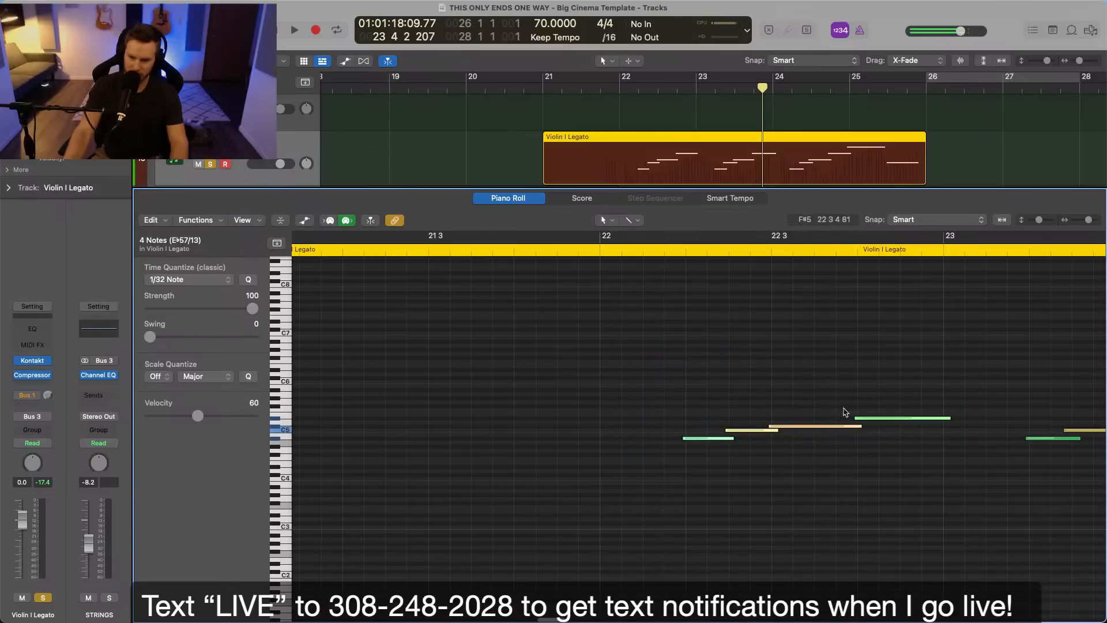
left_click_drag(856, 421, 853, 420)
left_click(632, 370)
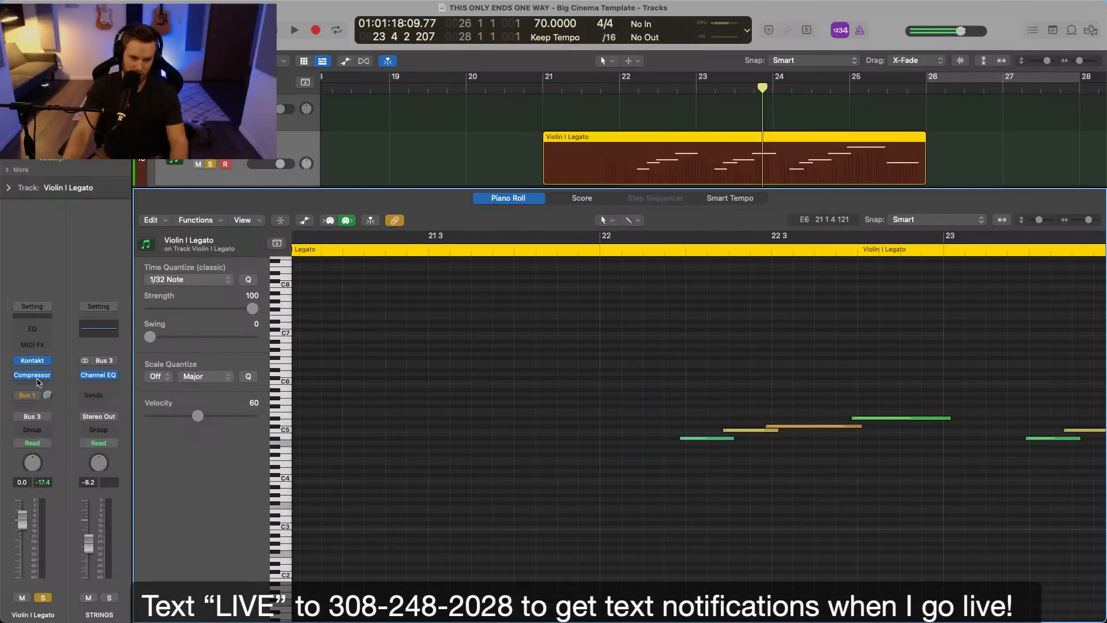
Set the threshold of the Violin I Legato track's Compressor to -31.0 dB during playback and close the plug-in.
left_click_drag(633, 165, 456, 145)
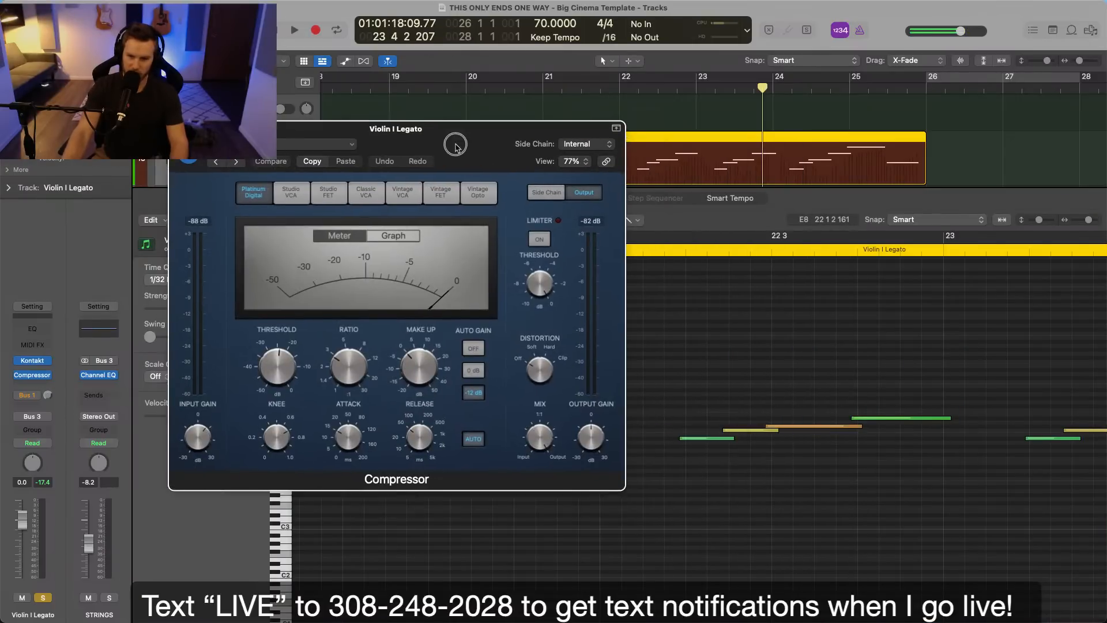
double_click(657, 250)
left_click_drag(278, 365, 281, 383)
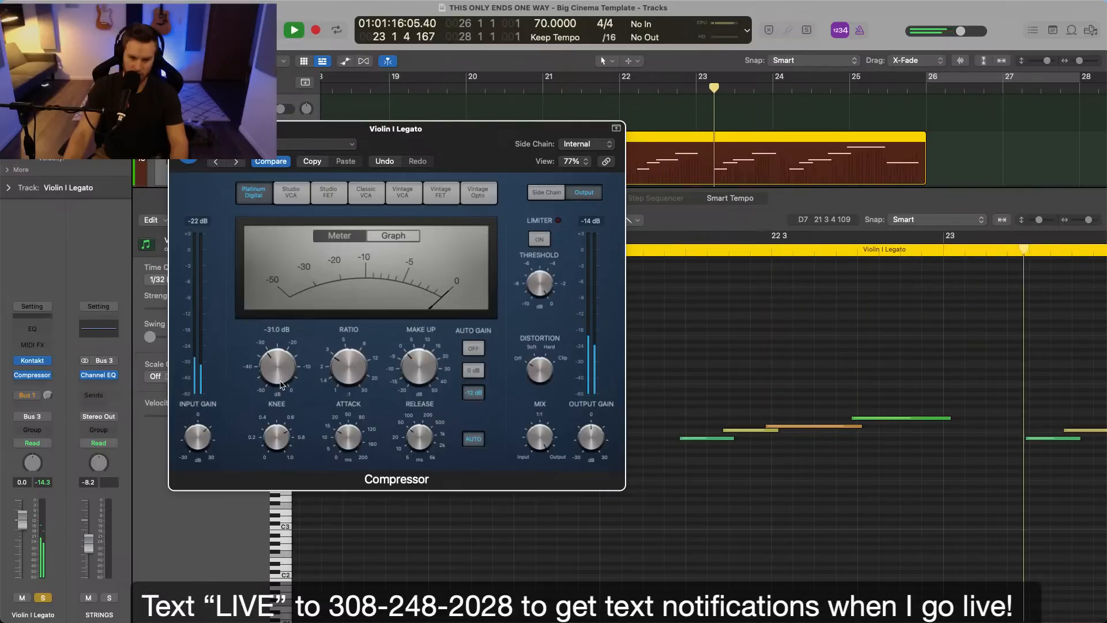
left_click(178, 128)
Replay the soloed Violin I Legato phrases from bar 22 with the new compressor setting.
scroll(646, 386, "left", 8)
key("space")
left_click(486, 252)
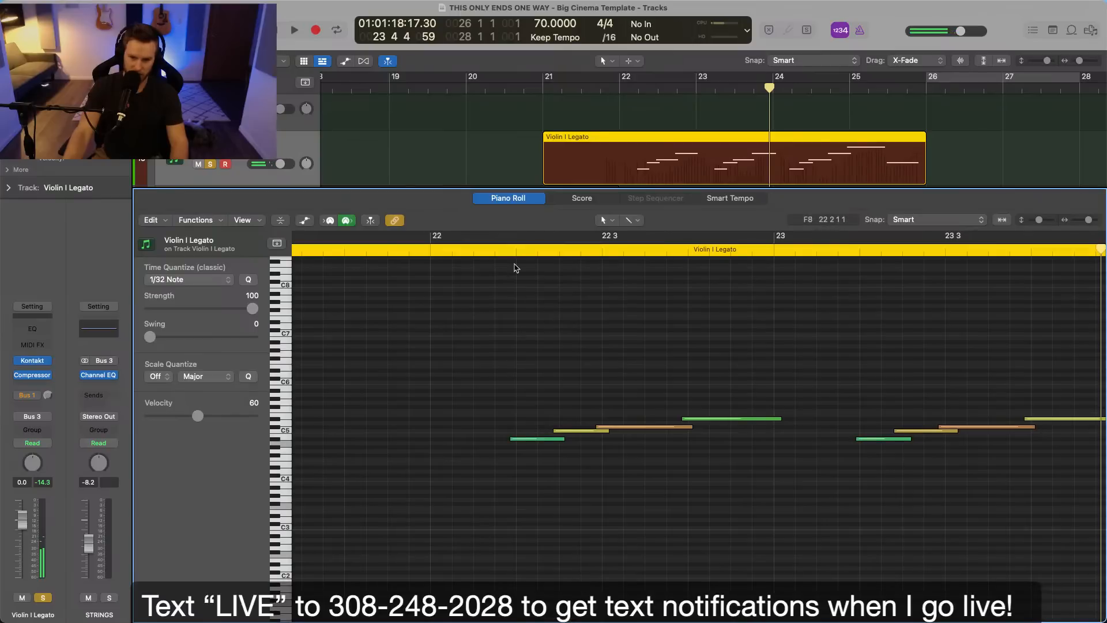
key("space")
scroll(507, 318, "right", 2)
Show the region automation lane under the notes and display the Ch. 1: Modulation data.
left_click(304, 219)
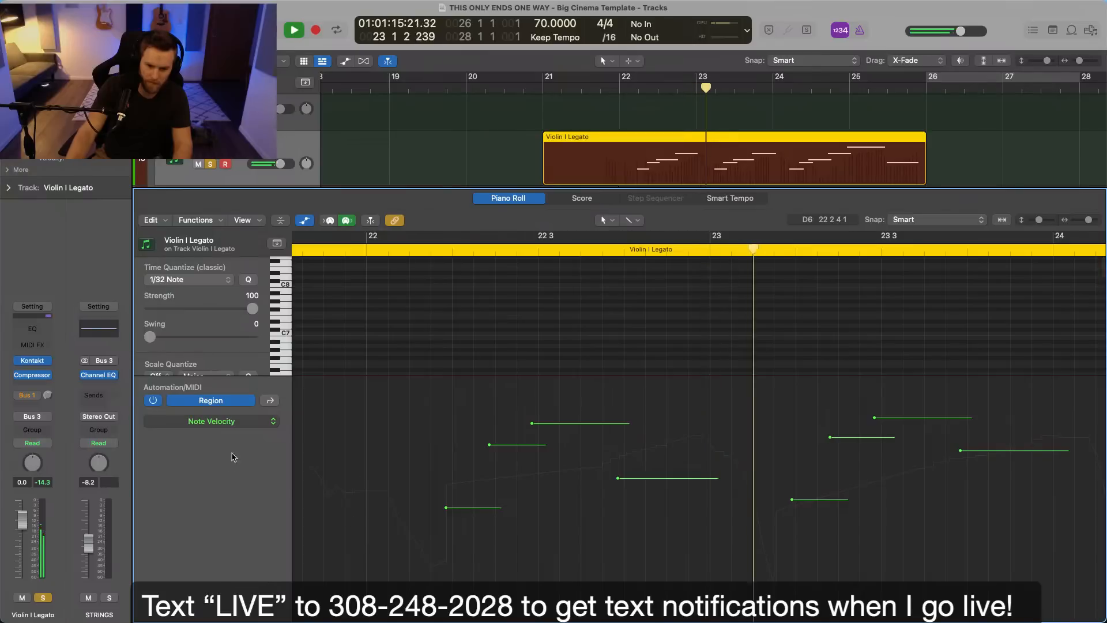
left_click(254, 421)
left_click(285, 585)
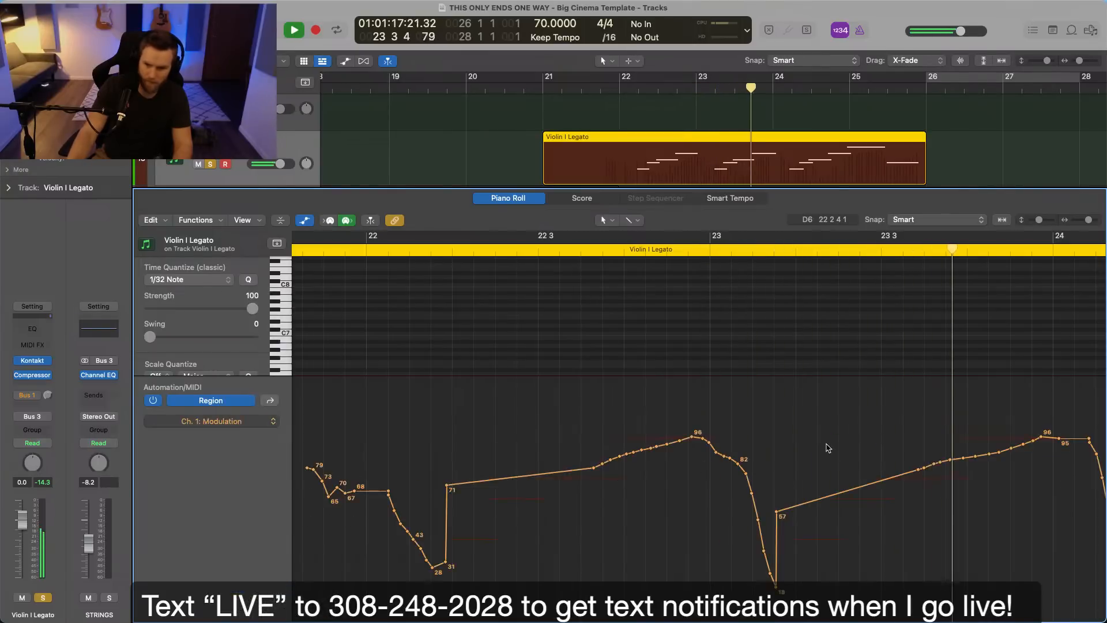
Raise the modulation point at the start of the bar 23 swell to 62.
left_click_drag(455, 511, 455, 502)
left_click(597, 469)
scroll(638, 467, "right", 3)
key("super+Left")
key("super+Left")
scroll(638, 468, "left", 1)
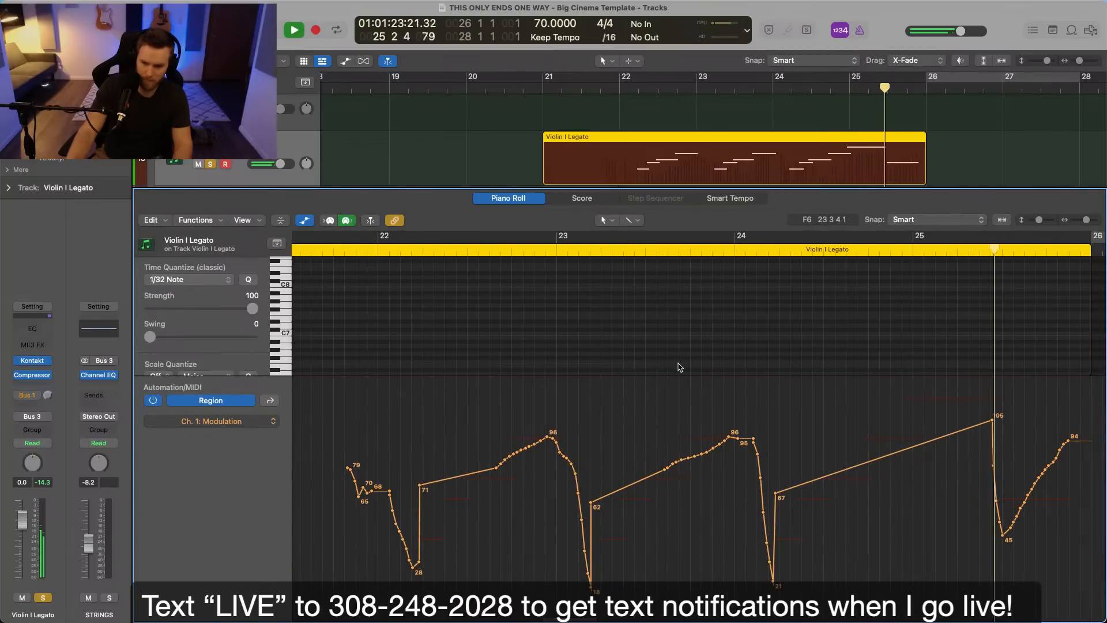
Play the Violin I Legato region from bar 22 to check its modulation curve by ear.
left_click(388, 248)
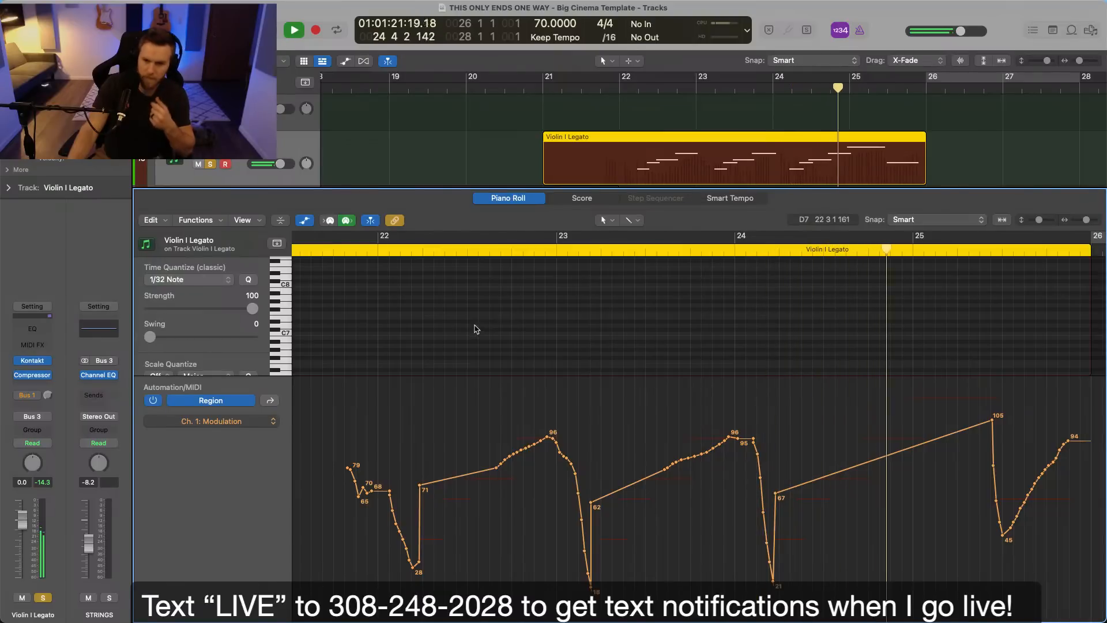
left_click(507, 148)
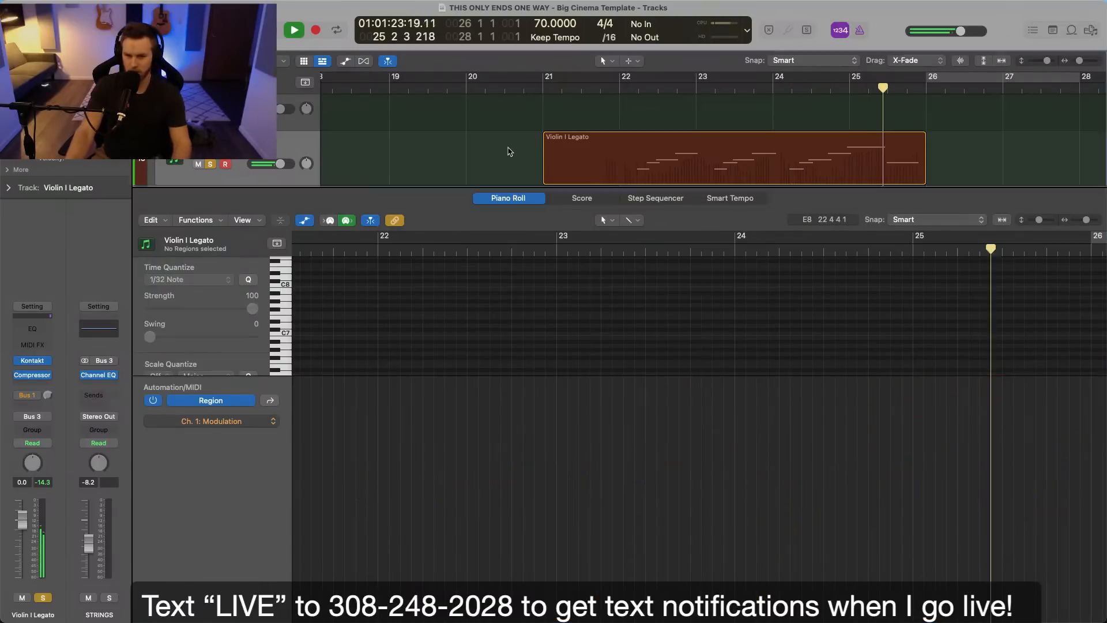
key("space")
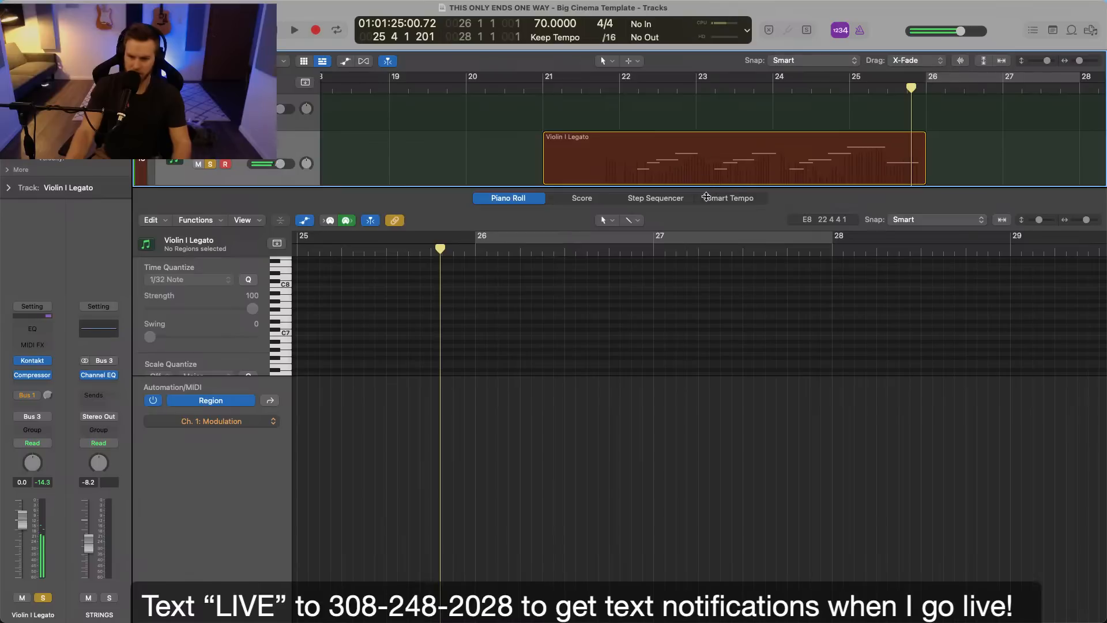
Reshape the modulation dip under the final note in bar 25 so that its lowest point is 62.
left_click(717, 163)
scroll(865, 603, "right", 8)
left_click_drag(667, 507, 638, 503)
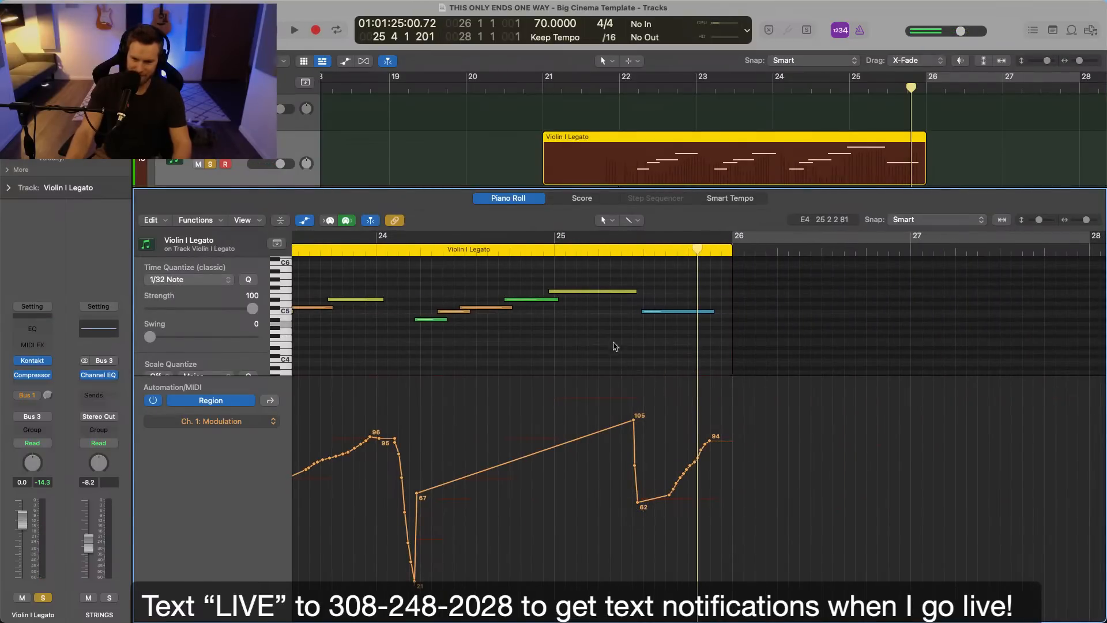
Lengthen the highest note in bar 25 so that it slightly overlaps the start of the final note.
left_click(639, 317, "ctrl+alt")
mouse_move(533, 312)
left_mouse_down()
mouse_move(523, 313)
mouse_move(529, 292)
left_mouse_up()
scroll(531, 293, "left", 5)
key("ctrl+alt+Left")
scroll(586, 366, "left", 1)
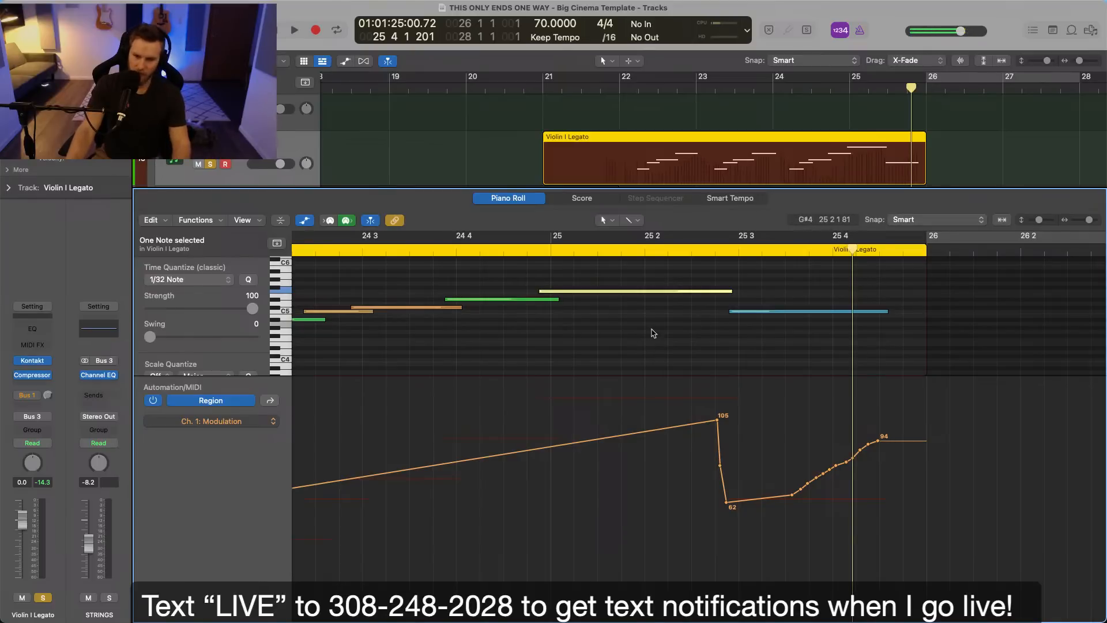
Replace the Violin II Legato Perf region with a copy of the Violin I Legato region and solo that track.
key("e")
key("e")
key("e")
left_click(669, 250)
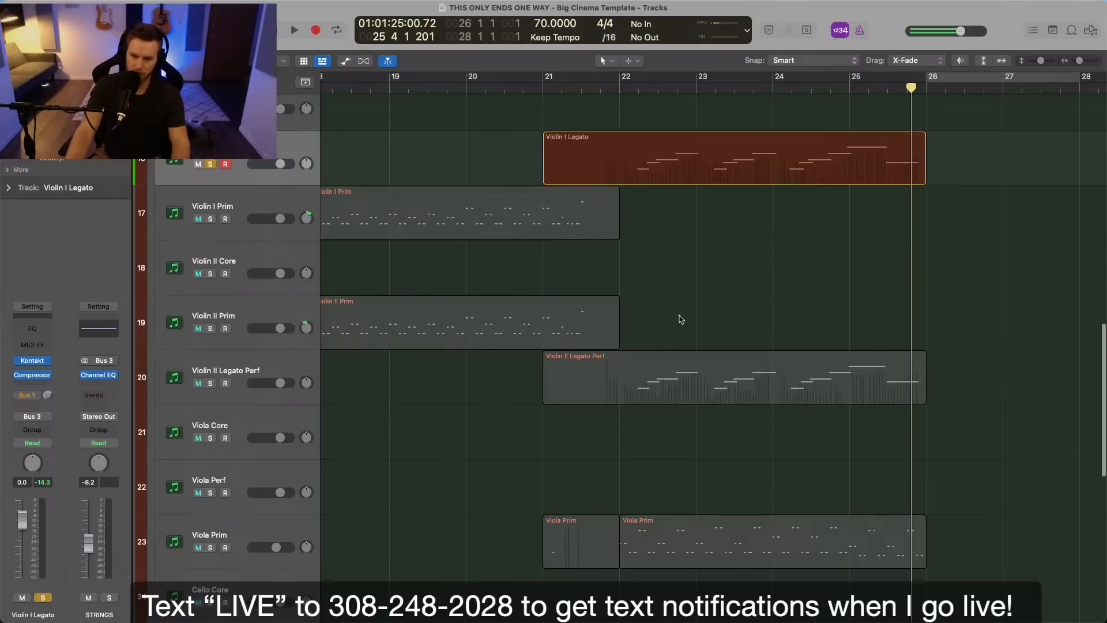
left_click(681, 398)
left_click_drag(660, 180, 642, 375)
key("e")
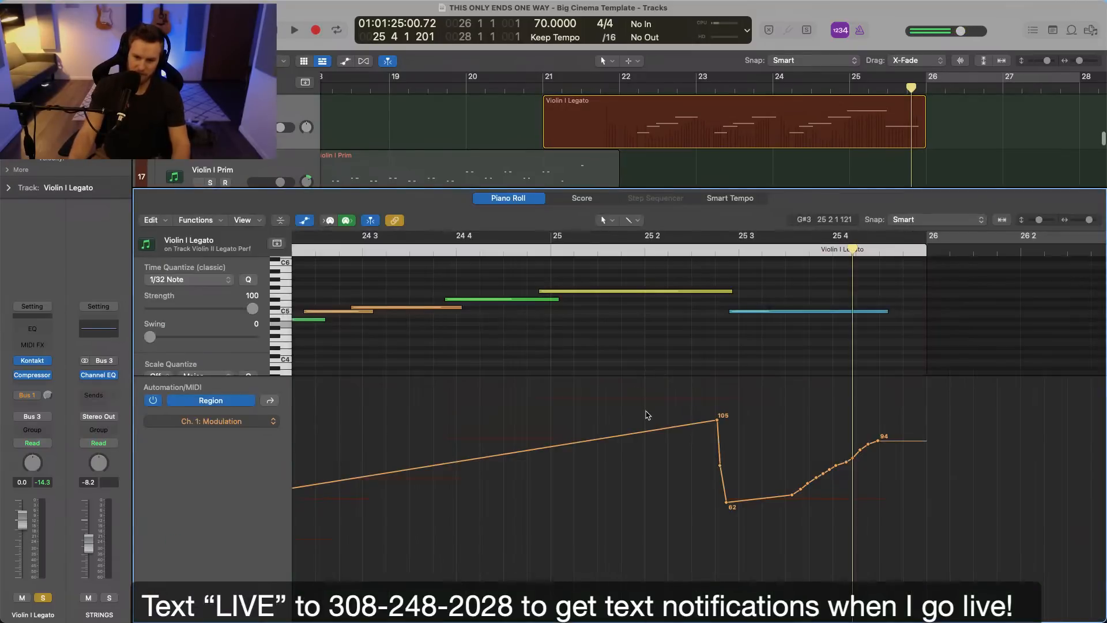
key("e")
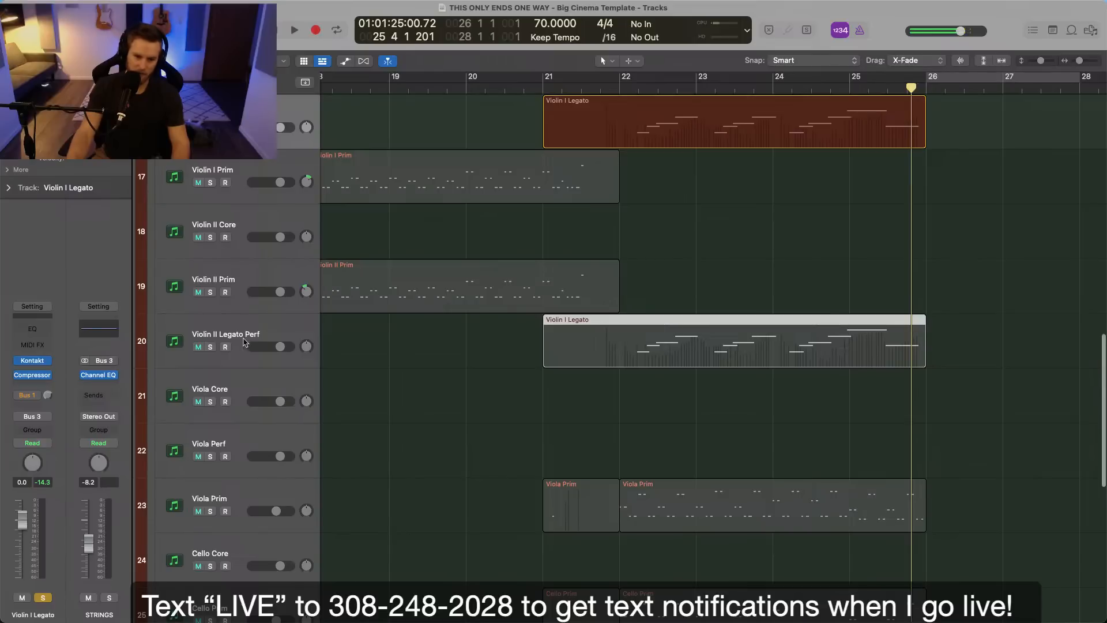
key("s")
Try transposing all notes of the copied region on the Violin II Legato Perf track down an octave.
double_click(644, 355)
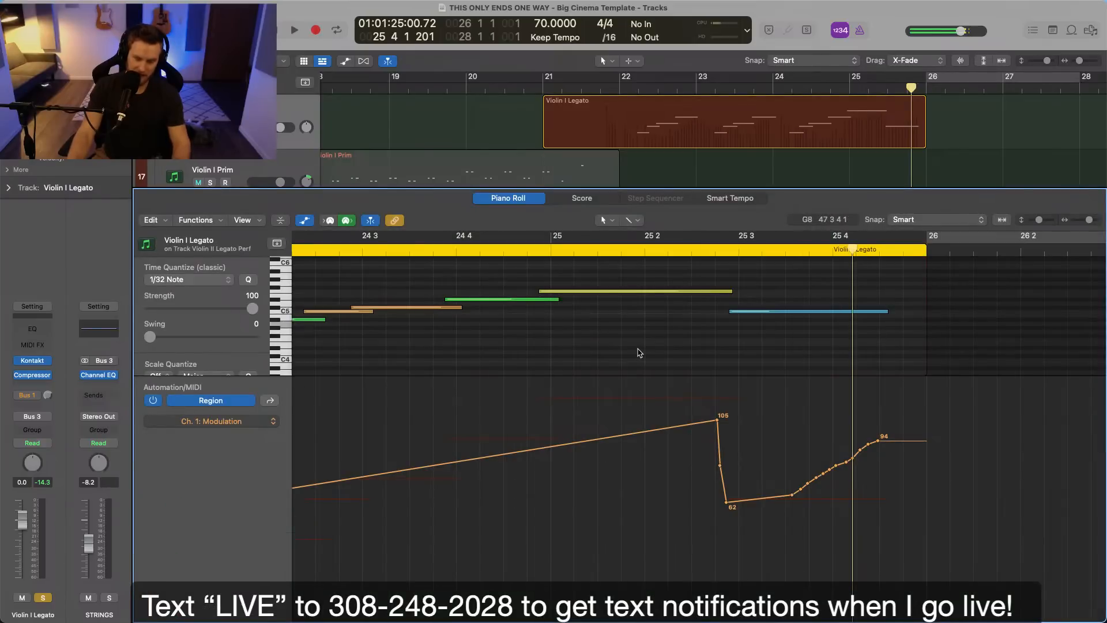
key("super+a")
key("alt+shift+Down")
left_click(627, 98)
key("super+z")
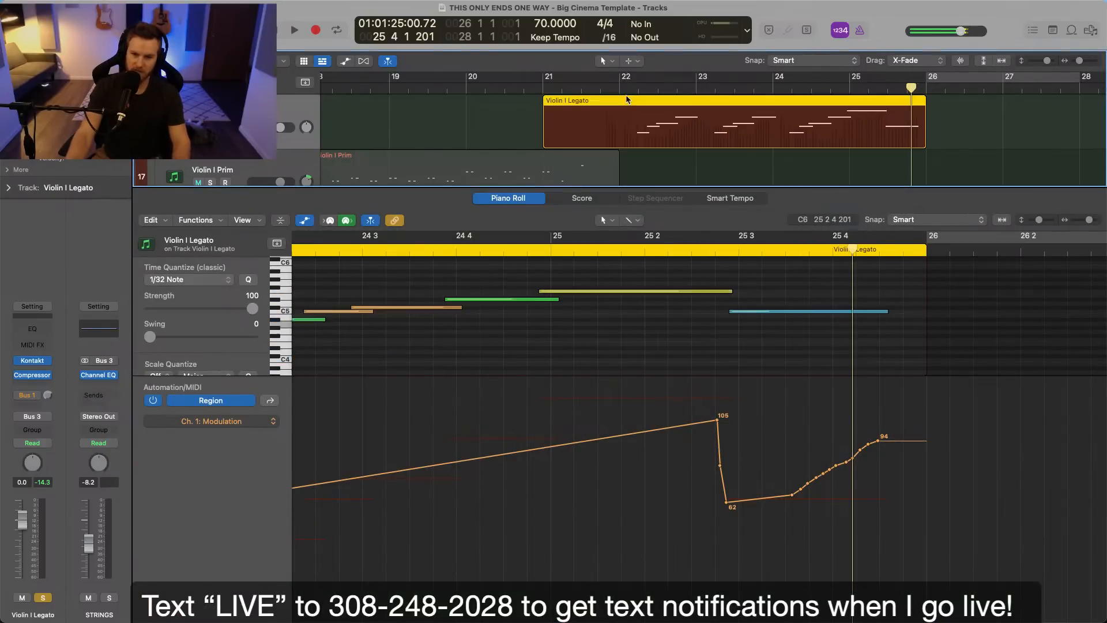
Close the editor and play the soloed Violin I Legato and Violin II Legato Perf tracks together from bar 22.
key("p")
left_click(588, 185)
left_click(625, 91)
key("space")
left_click(736, 310)
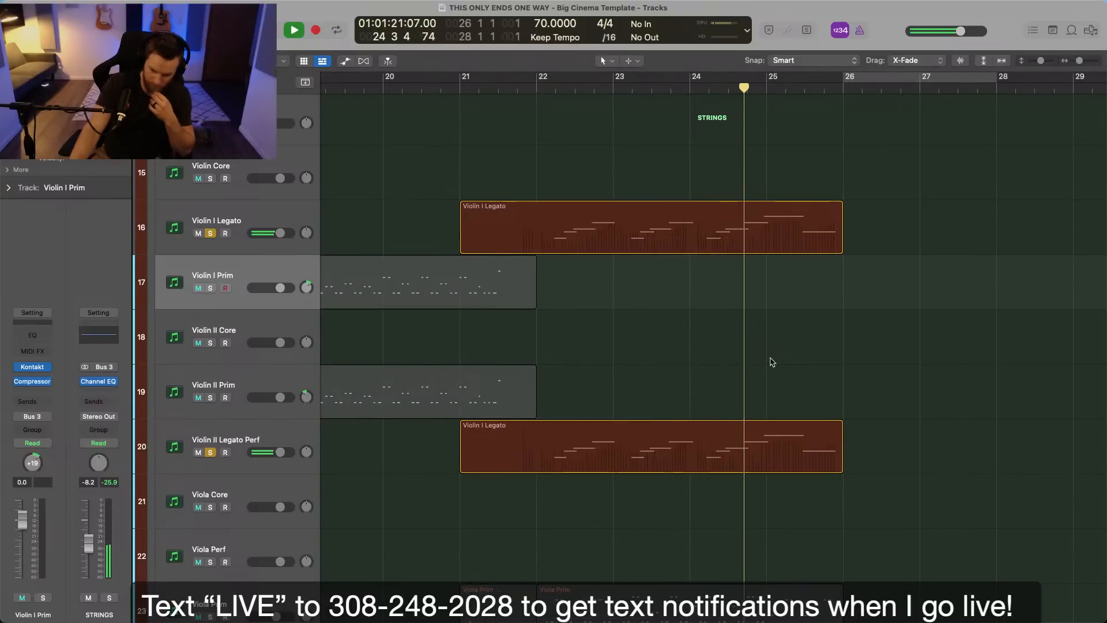
scroll(770, 362, "down", 5)
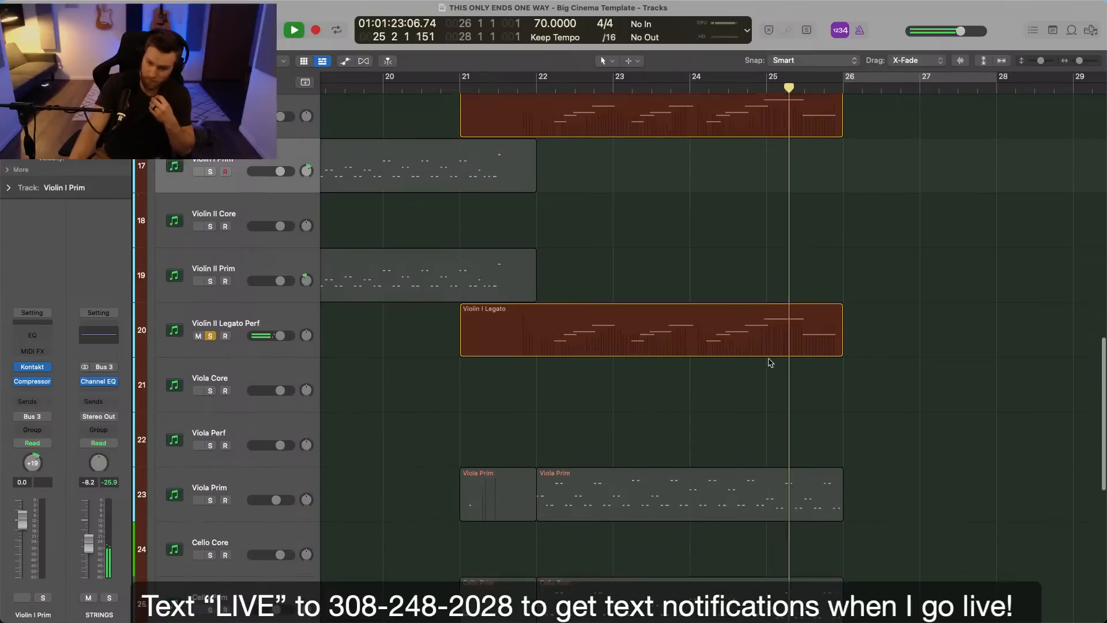
scroll(762, 361, "up", 3)
key("space")
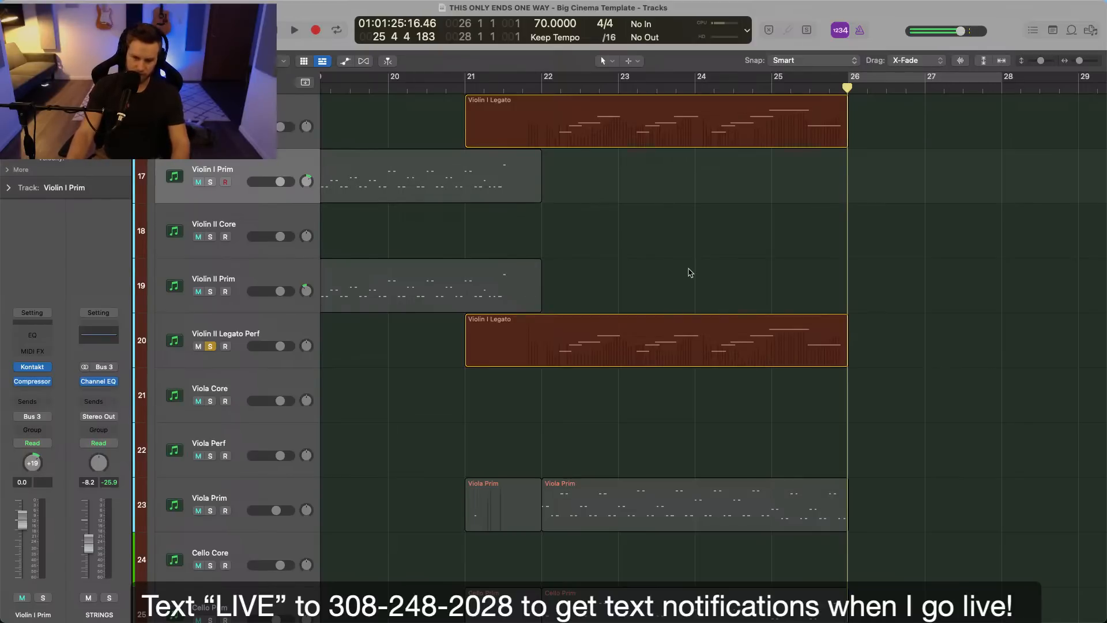
Clear the track solos and return the playhead to bar 22.
scroll(690, 277, "up", 2)
key("ctrl+s")
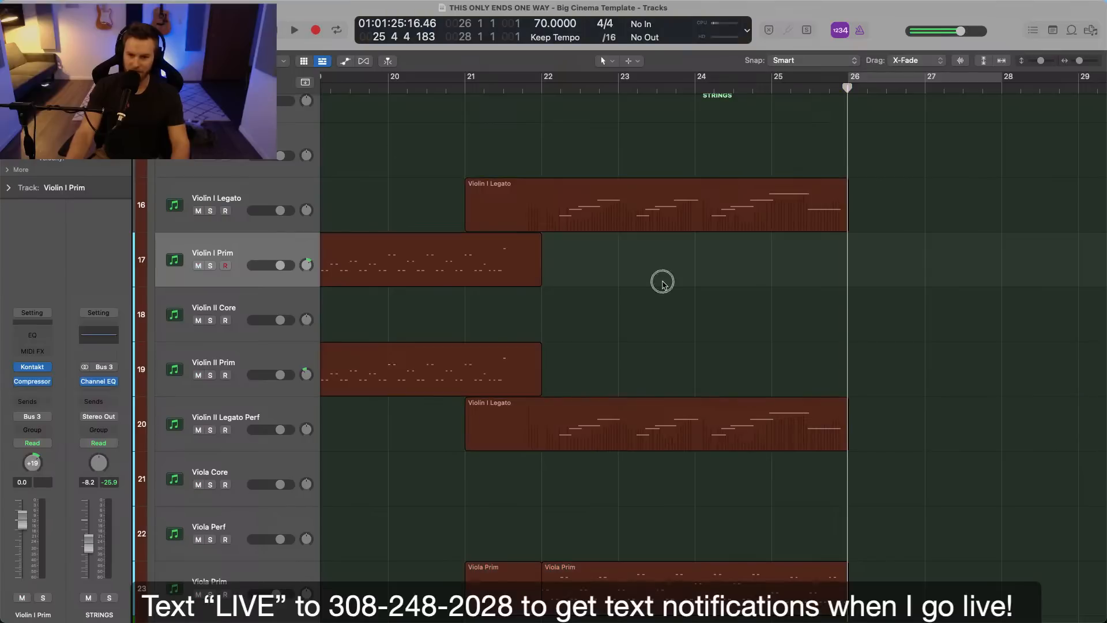
left_click(539, 89)
Examine the Kontakt instrument loaded on the Violin I Prim track and close its window.
scroll(677, 254, "down", 5)
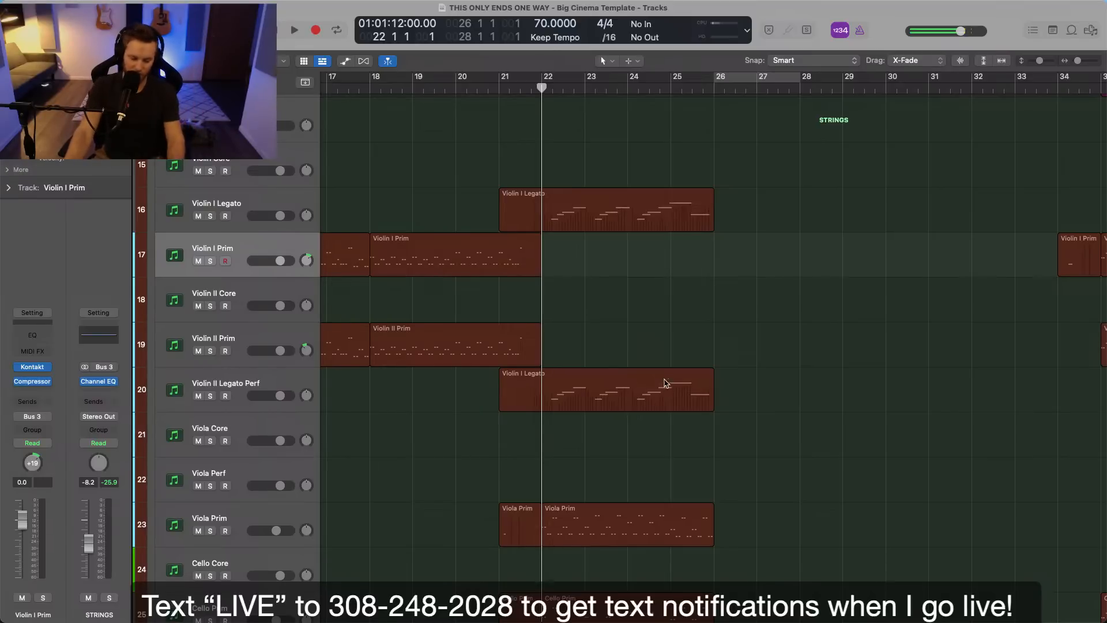
scroll(663, 379, "down", 5)
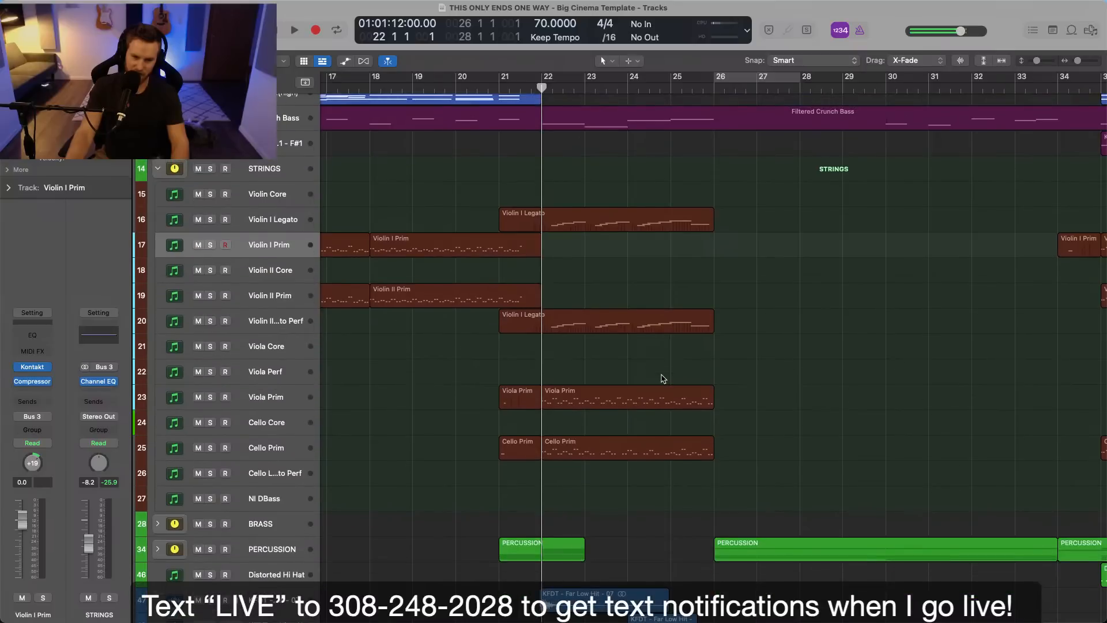
scroll(664, 378, "up", 2)
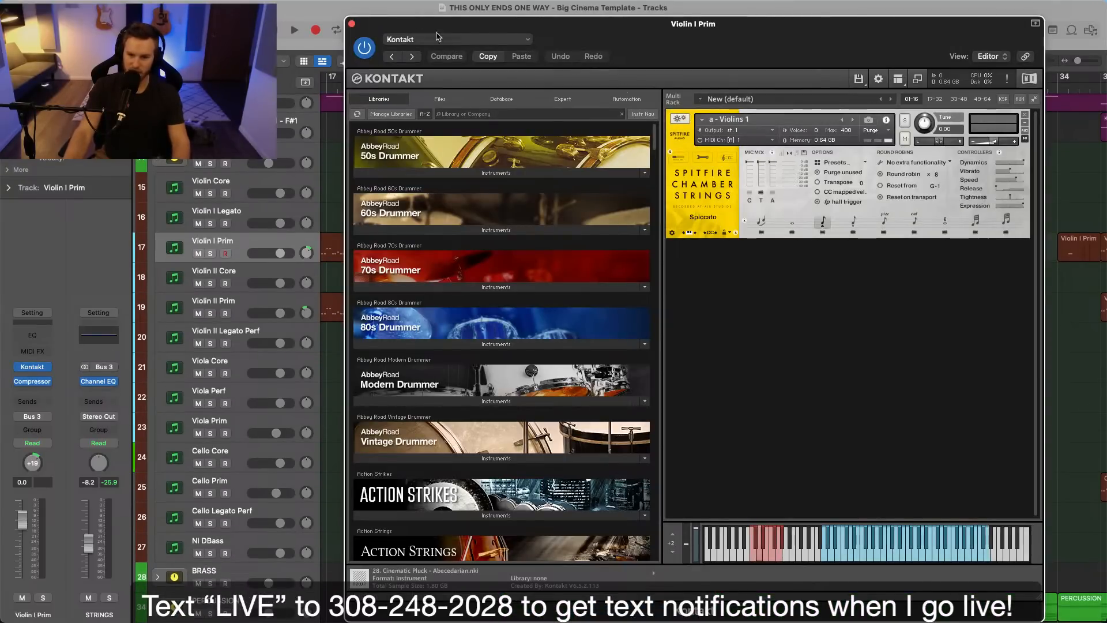
left_click(352, 24)
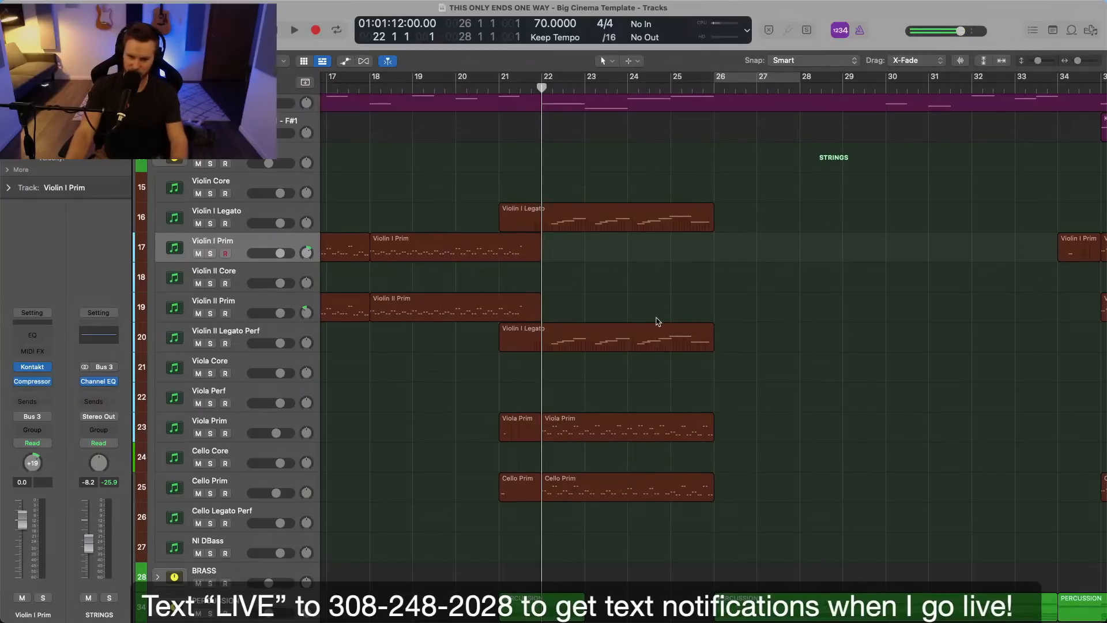
Create one Kontakt software instrument track directly below the Cello Legato Perf track.
scroll(659, 322, "down", 2)
scroll(659, 321, "down", 3)
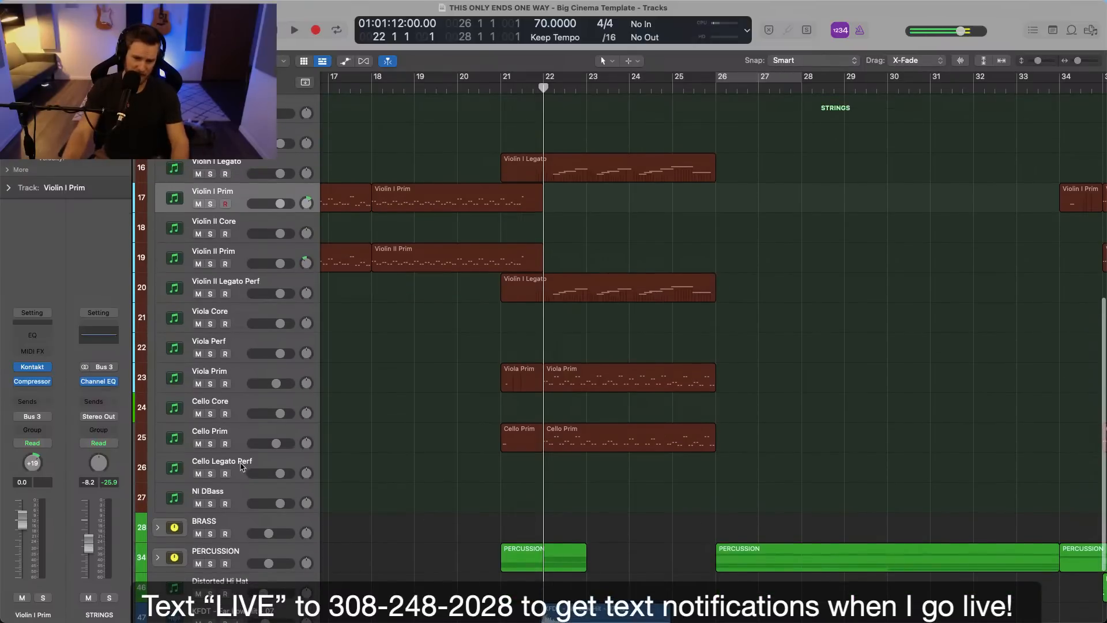
left_click(239, 468)
key("alt+super+n")
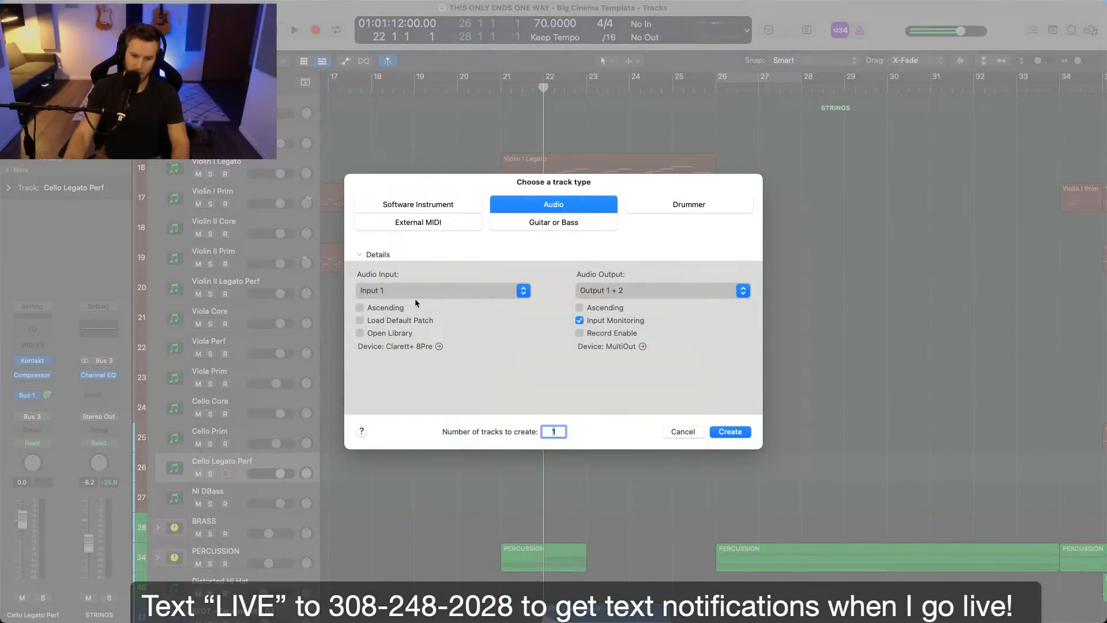
left_click(418, 209)
left_click(730, 431)
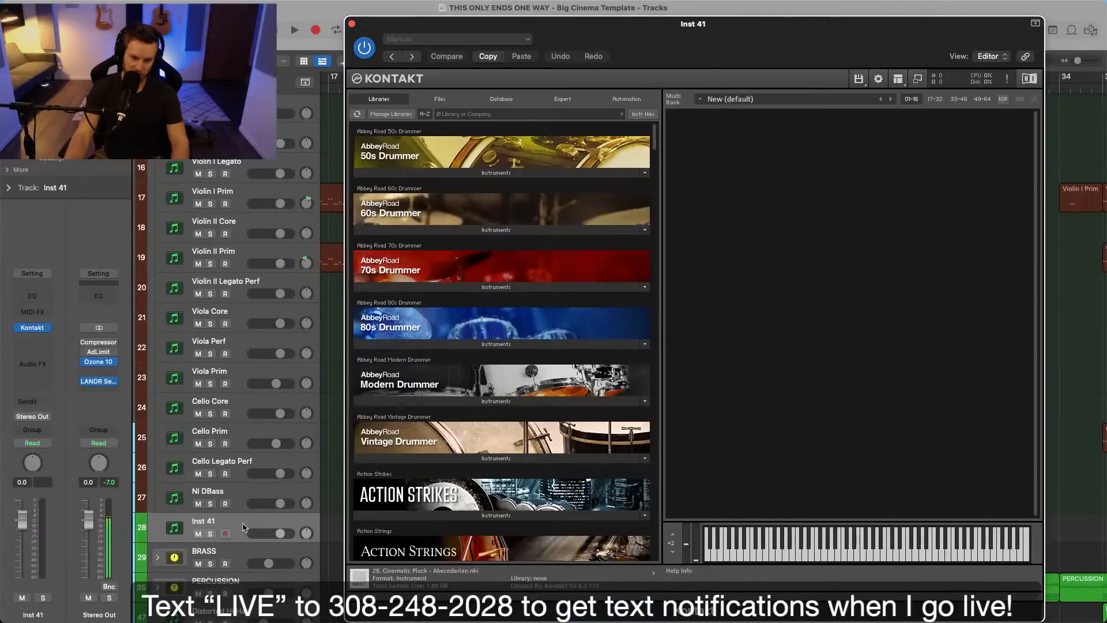
Move the new track directly below Violin I Prim and load Violins.nki from the Symphony Series String Ensemble library in Kontakt.
left_click_drag(243, 527, 264, 210)
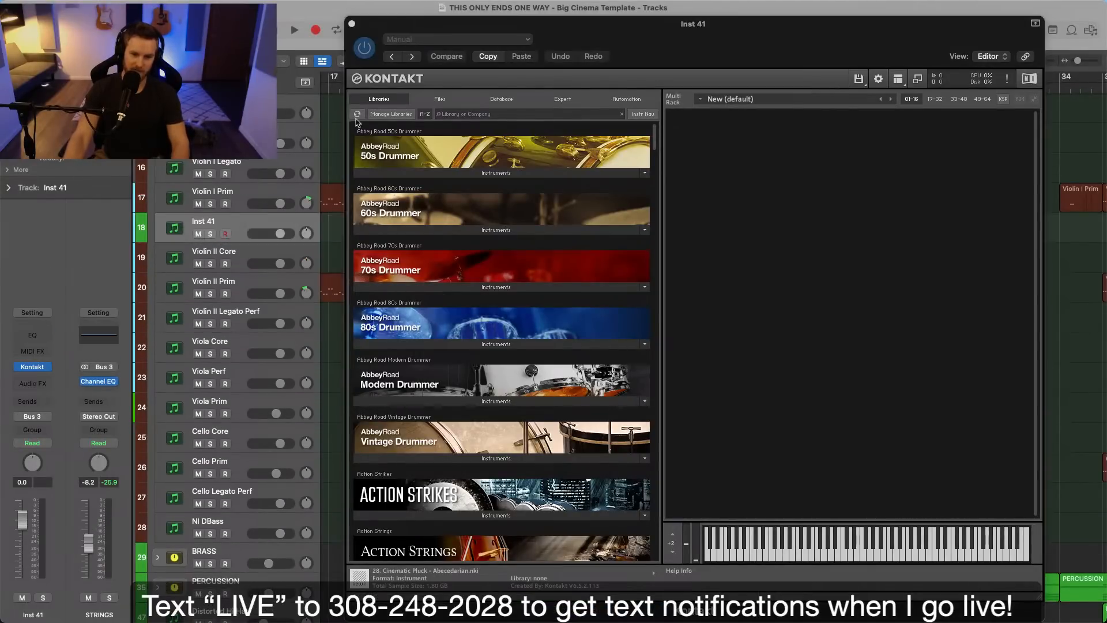
left_click(503, 115)
type("strin")
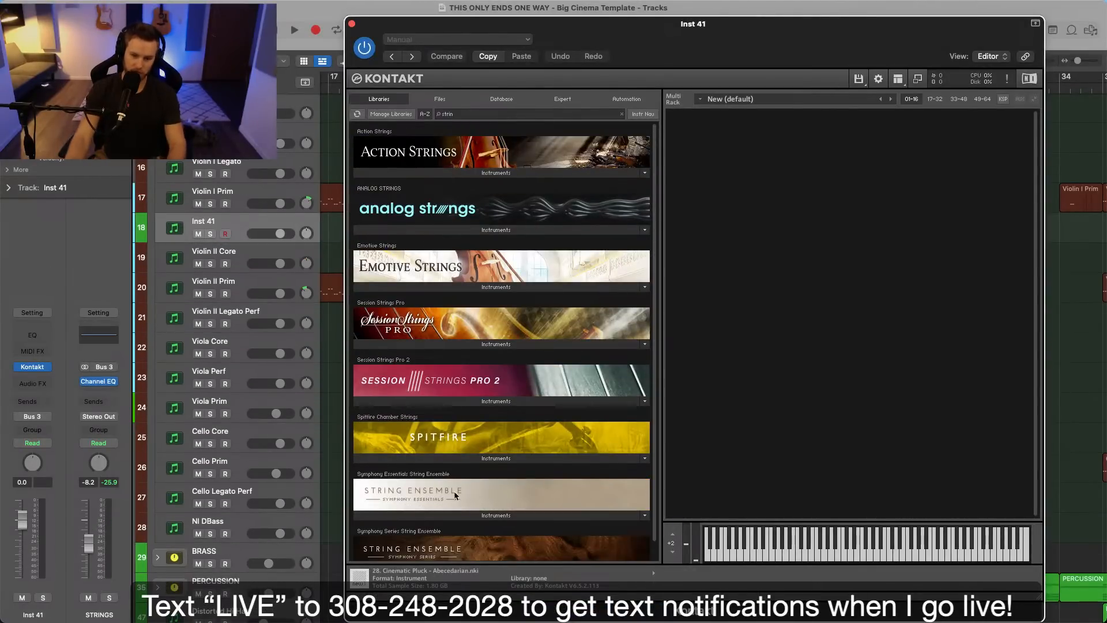
scroll(439, 548, "down", 2)
left_click(442, 554)
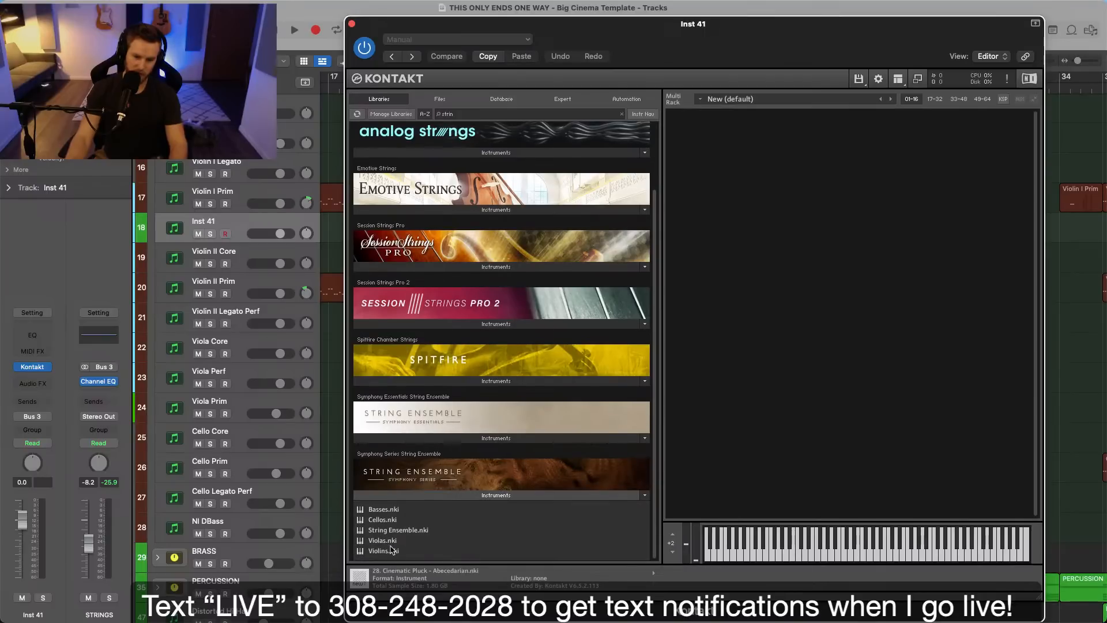
left_click(387, 551)
double_click(392, 552)
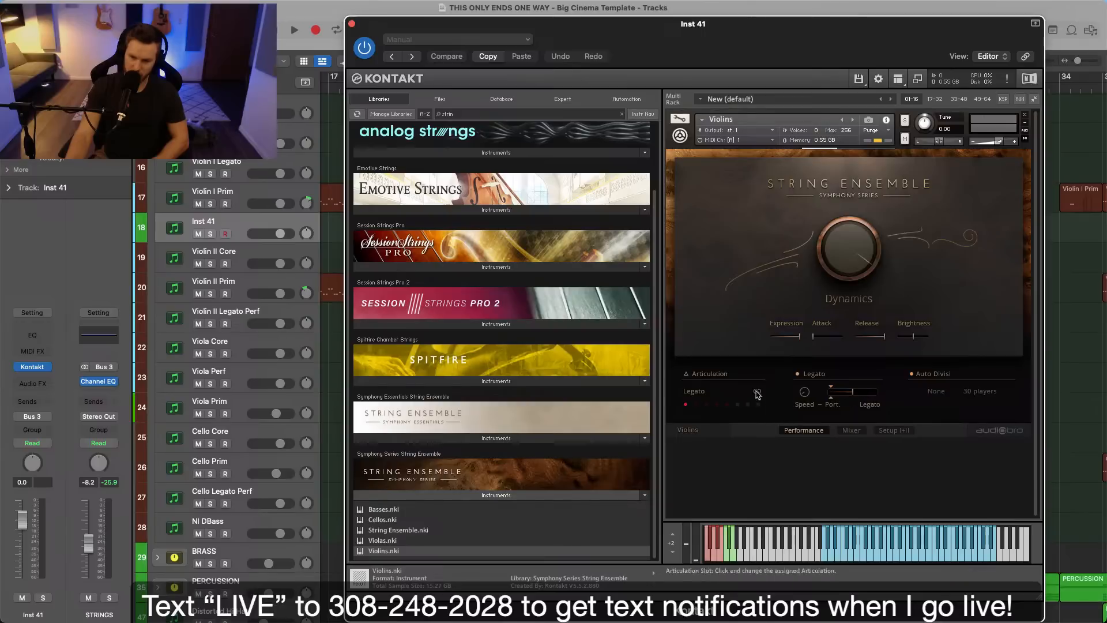
Replace the Violins patch's Stereo microphone with the Close and Mid microphones and close the instrument window.
left_click(852, 431)
left_click_drag(781, 80, 634, 66)
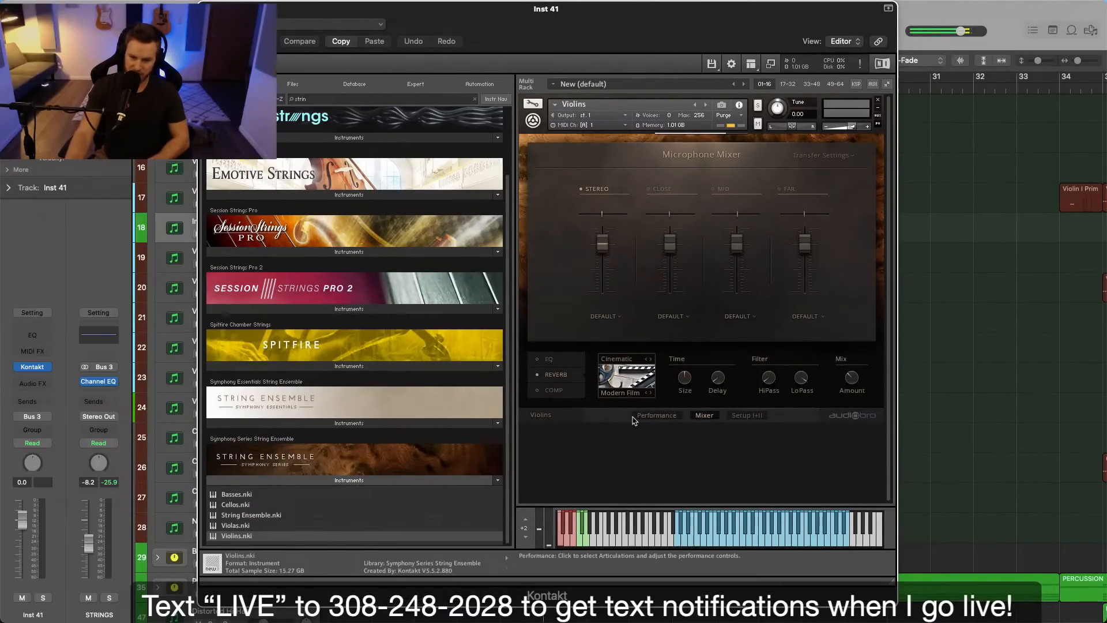
left_click(652, 417)
left_click(705, 416)
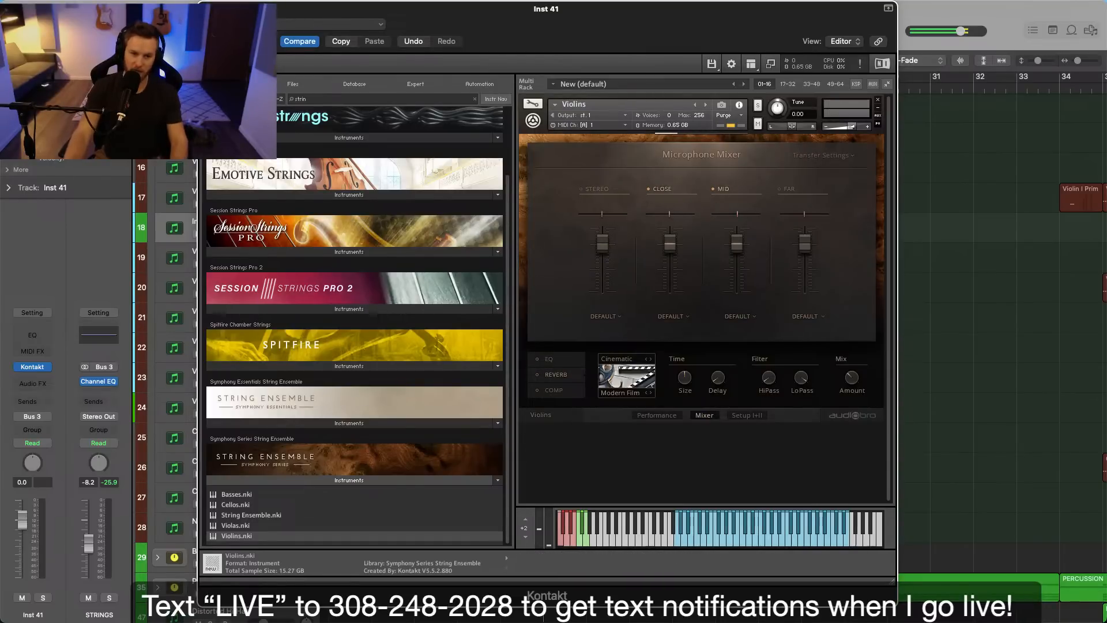
key("super+w")
Copy the Violin I Legato region onto the Inst 41 track at bar 21 and play it soloed from bar 22.
key("super+Right")
scroll(663, 217, "down", 2)
left_click_drag(579, 149, 578, 212)
key("space")
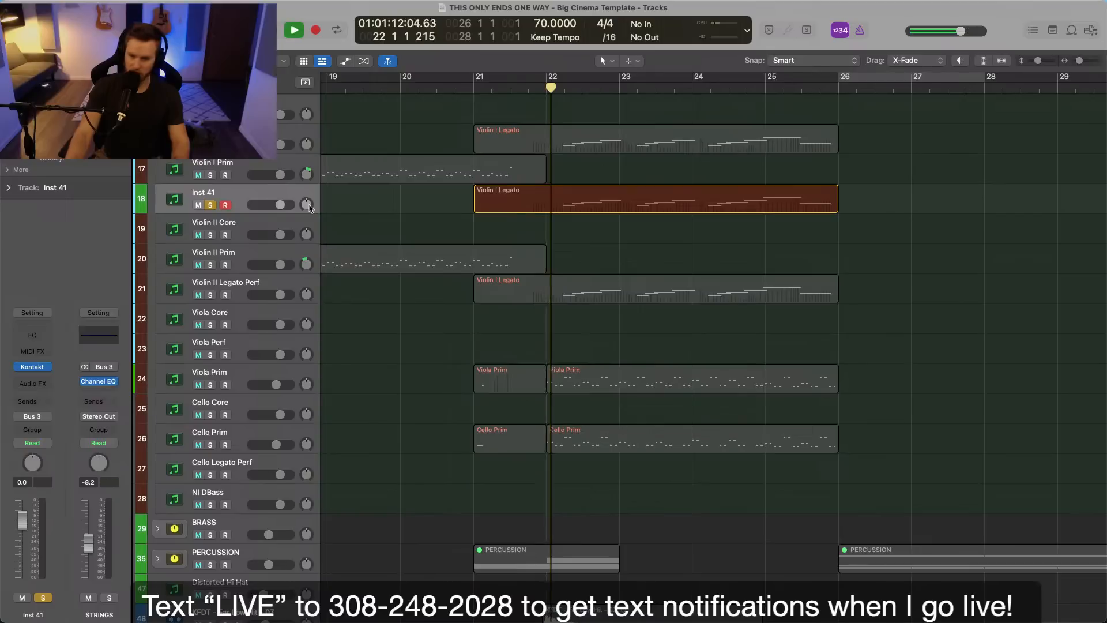
Adjust the Violins instrument's output volume in Kontakt during playback, close its window and stop playback.
left_click(32, 384)
mouse_move(46, 413)
left_click(35, 383)
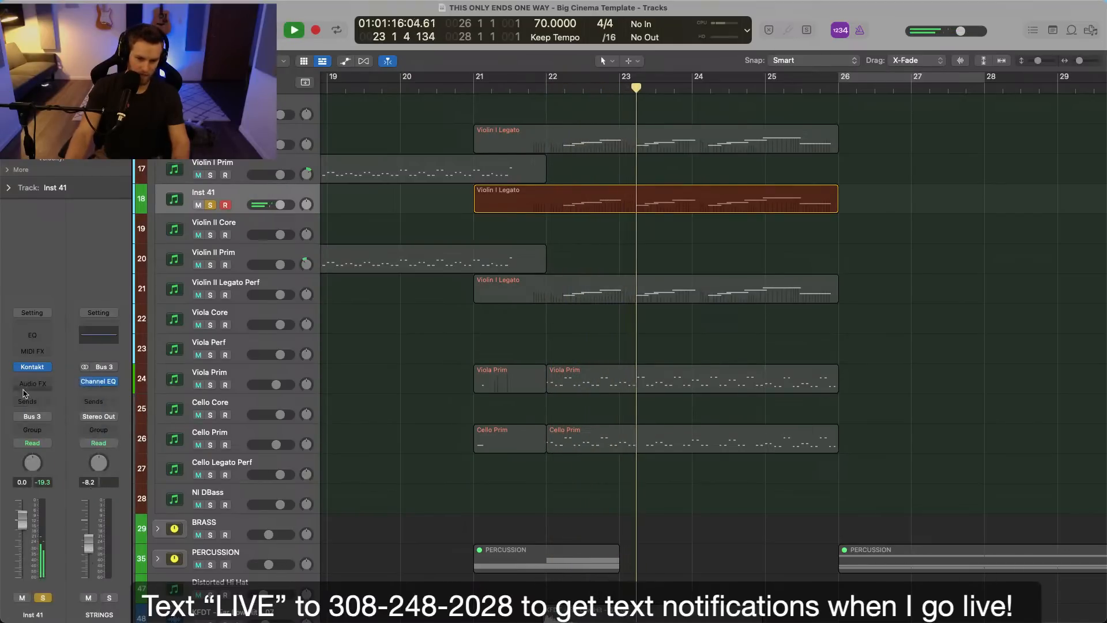
left_click(33, 368)
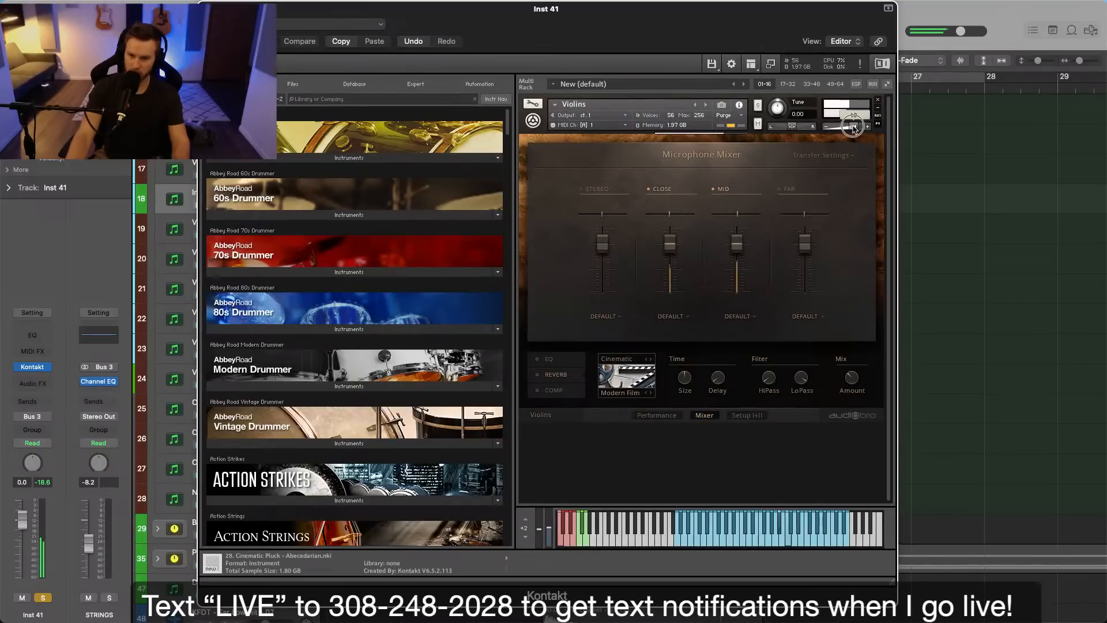
key("super+w")
key("space")
Open the copied Violin I Legato region on Inst 41 in the Piano Roll and hide its automation lane.
double_click(699, 210)
key("super+Left")
key("super+Left")
left_click(555, 324)
scroll(560, 329, "left", 5)
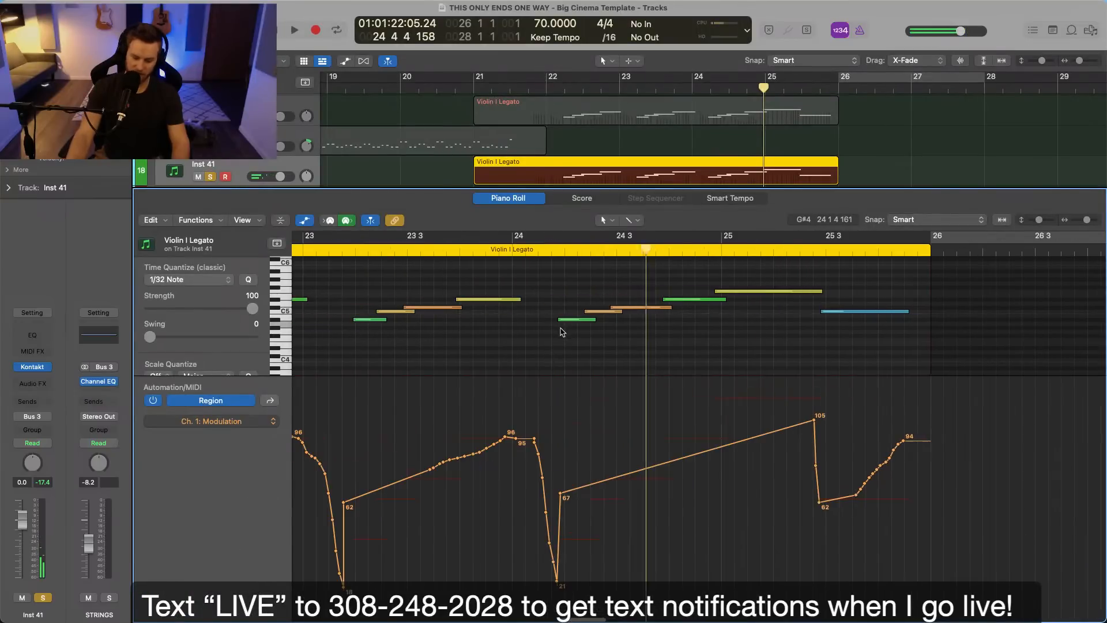
key("p")
scroll(579, 360, "left", 2)
left_click(677, 222)
double_click(646, 186)
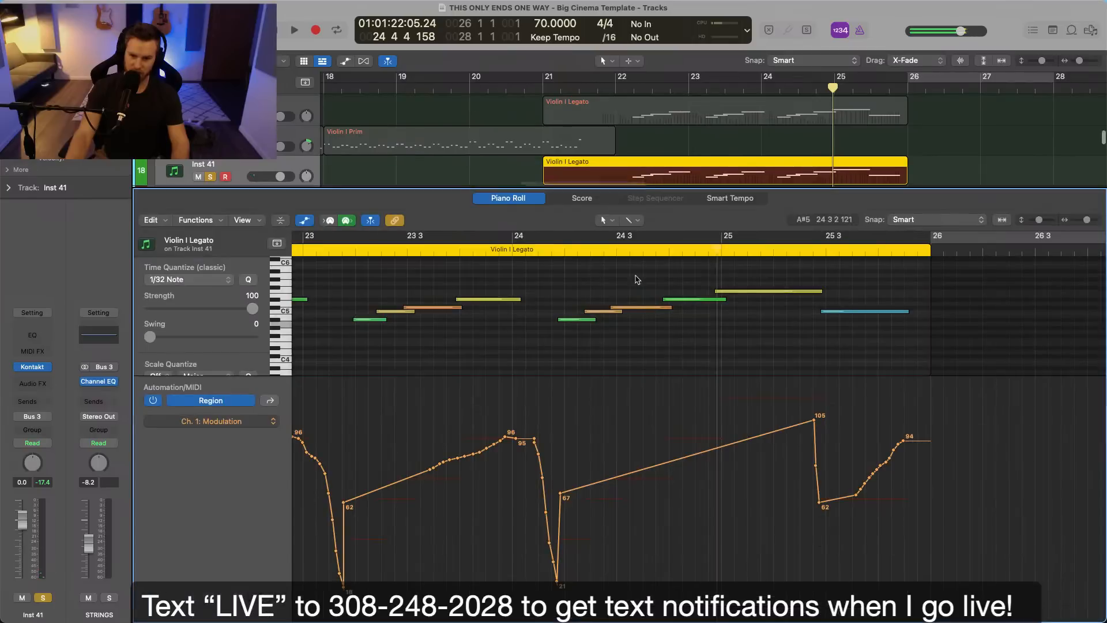
key("a")
Select the copied region's legato phrase notes together and shorten them slightly to reduce their overlaps.
scroll(682, 328, "right", 4)
scroll(680, 329, "up", 1)
left_click_drag(401, 293, 1102, 461)
scroll(940, 356, "up", 4)
left_click_drag(704, 357, 654, 347)
Lengthen the first three notes of the bar 22 phrase and the long bar 25 note to slightly overlap the following notes.
scroll(685, 360, "down", 4)
left_click(679, 361)
scroll(656, 359, "left", 5)
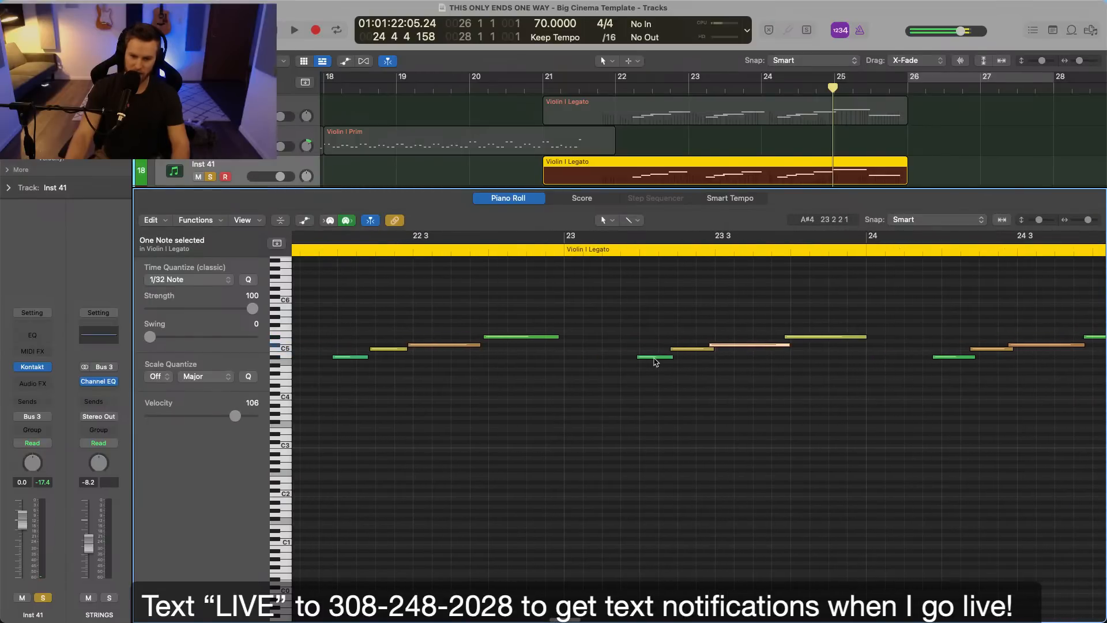
left_click_drag(482, 345, 490, 346)
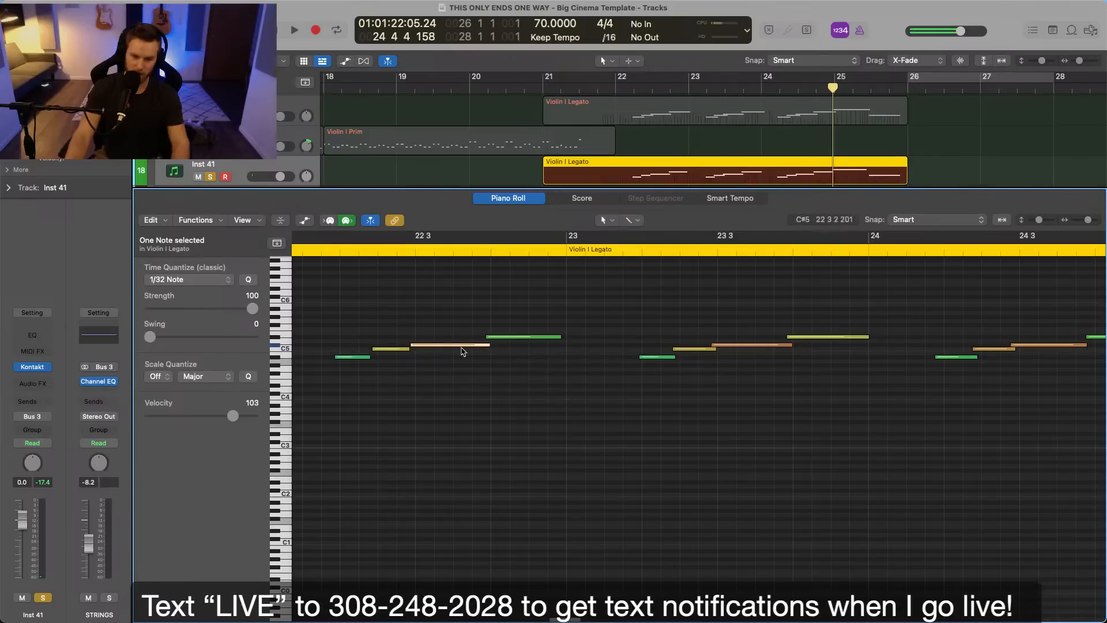
left_click_drag(349, 339, 414, 350)
left_click(514, 378)
scroll(671, 360, "right", 12)
scroll(671, 363, "right", 4)
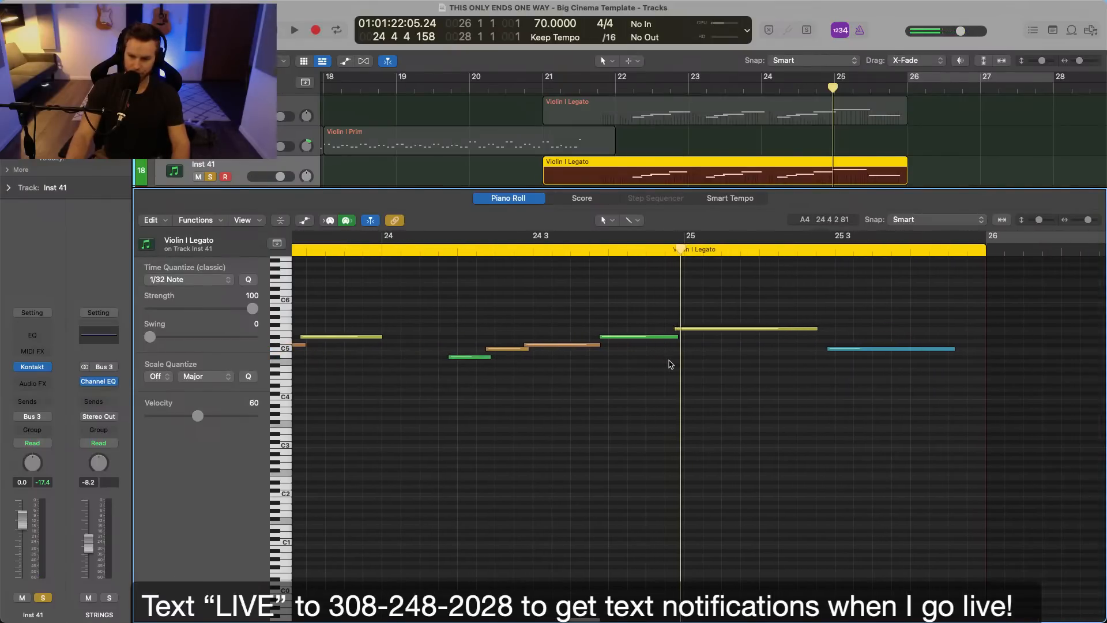
scroll(823, 333, "right", 1)
left_click_drag(813, 330, 829, 329)
scroll(749, 311, "left", 3)
scroll(625, 108, "right", 1)
Play the edited part from bar 22 and rename the Inst 41 track as NI String Legato.
left_click(601, 90)
key("space")
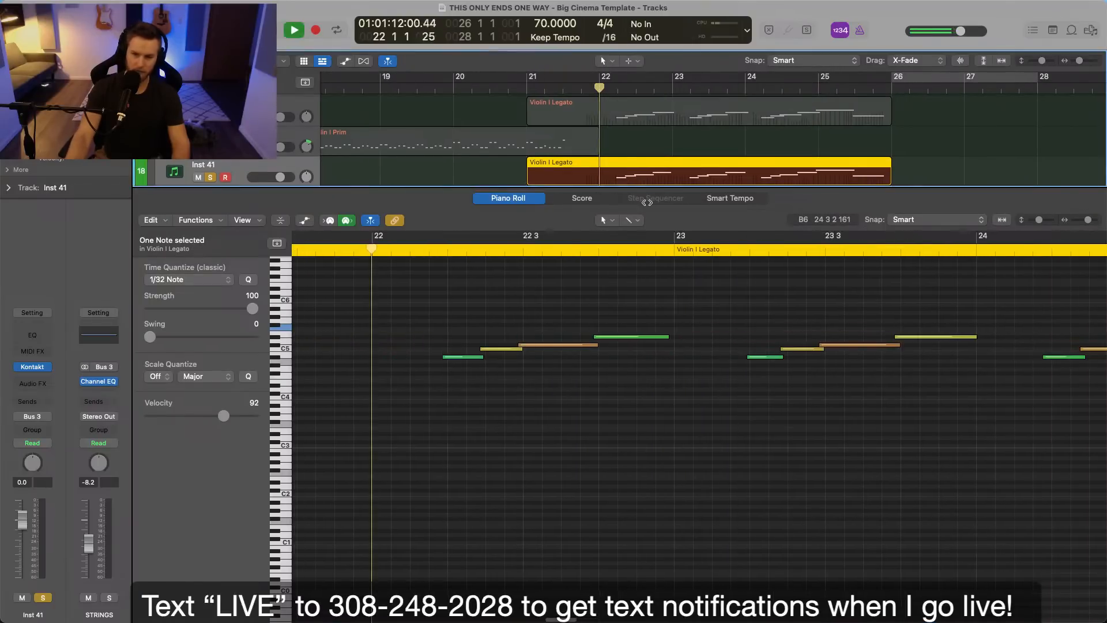
double_click(226, 165)
type("NI String Legato")
key("Return")
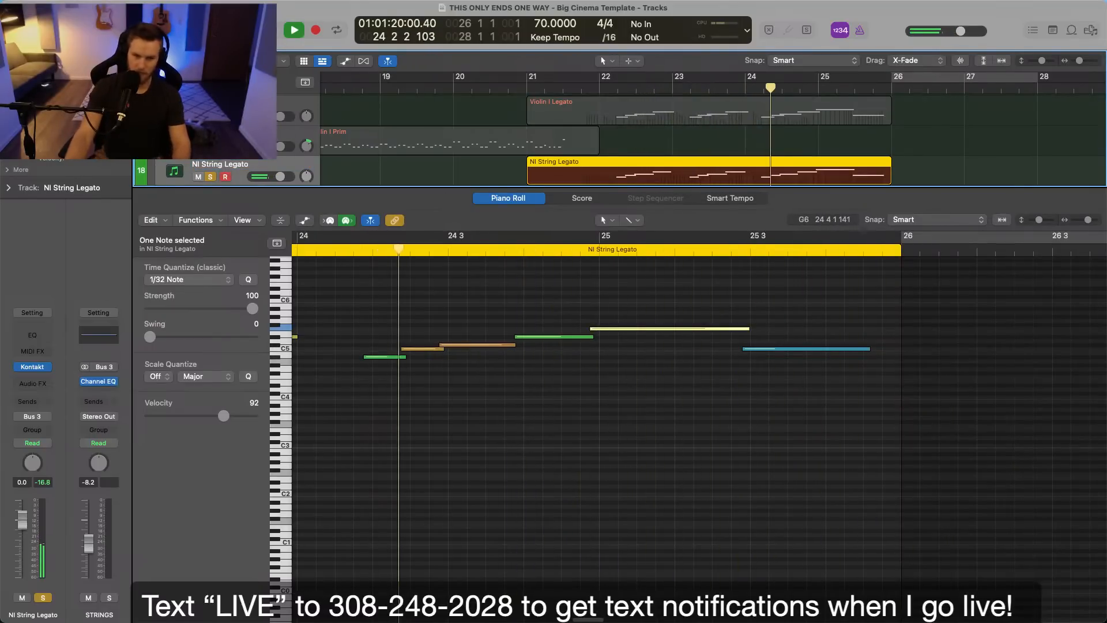
Close the Piano Roll and insert a Compressor on the NI String Legato track.
key("p")
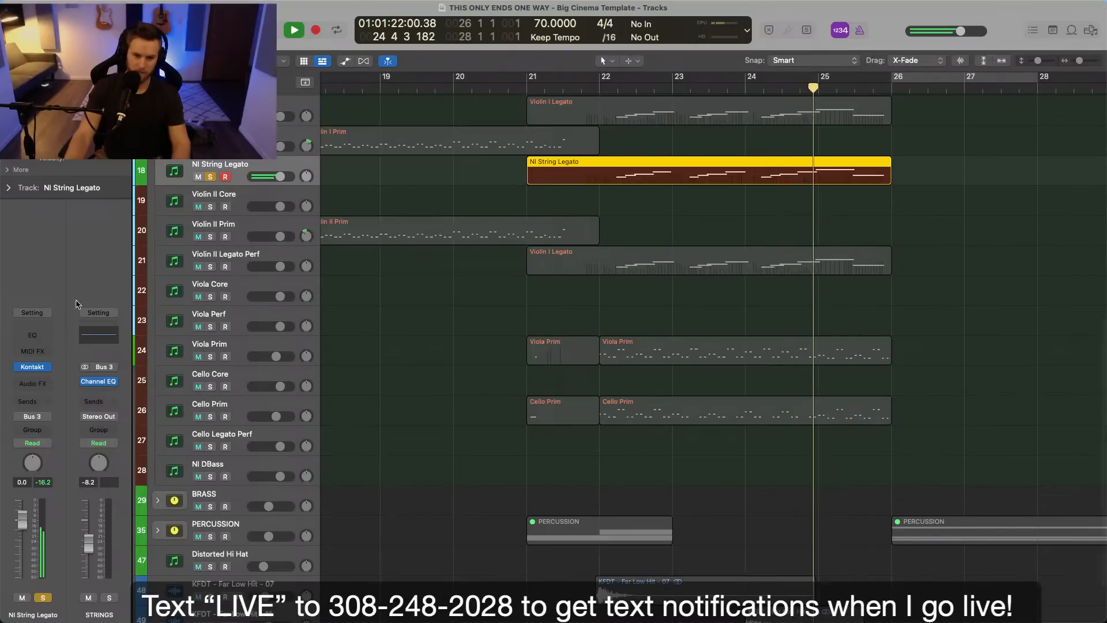
left_click(33, 383)
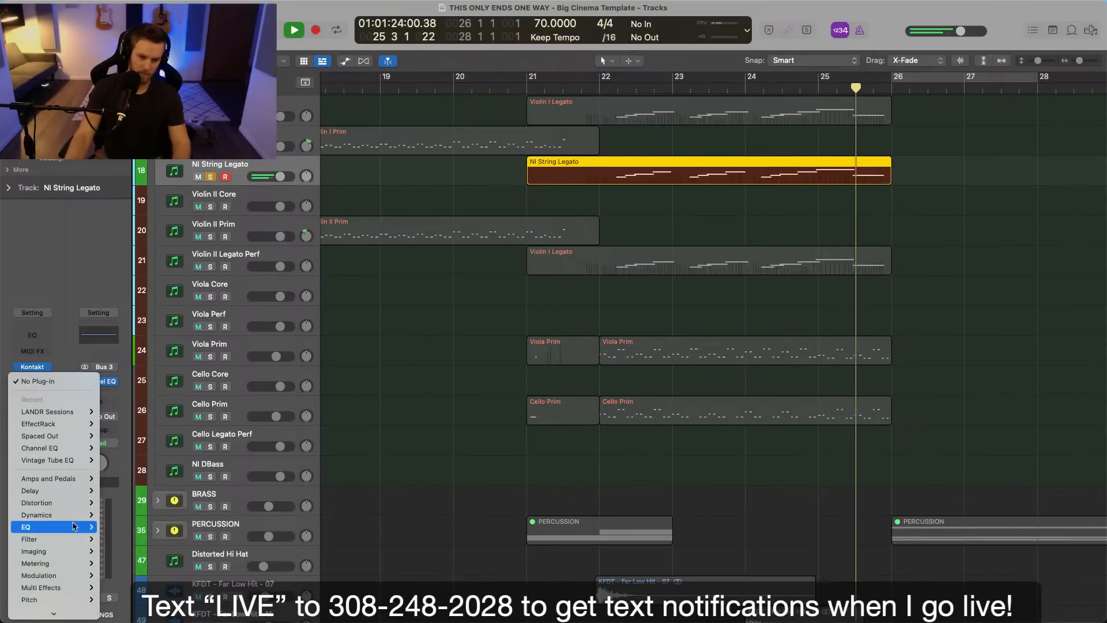
left_click(127, 528)
Adjust the Compressor's threshold and make-up gain while the soloed track plays from bar 22, and close its window.
key("space")
left_click(454, 384)
left_click_drag(456, 384, 463, 387)
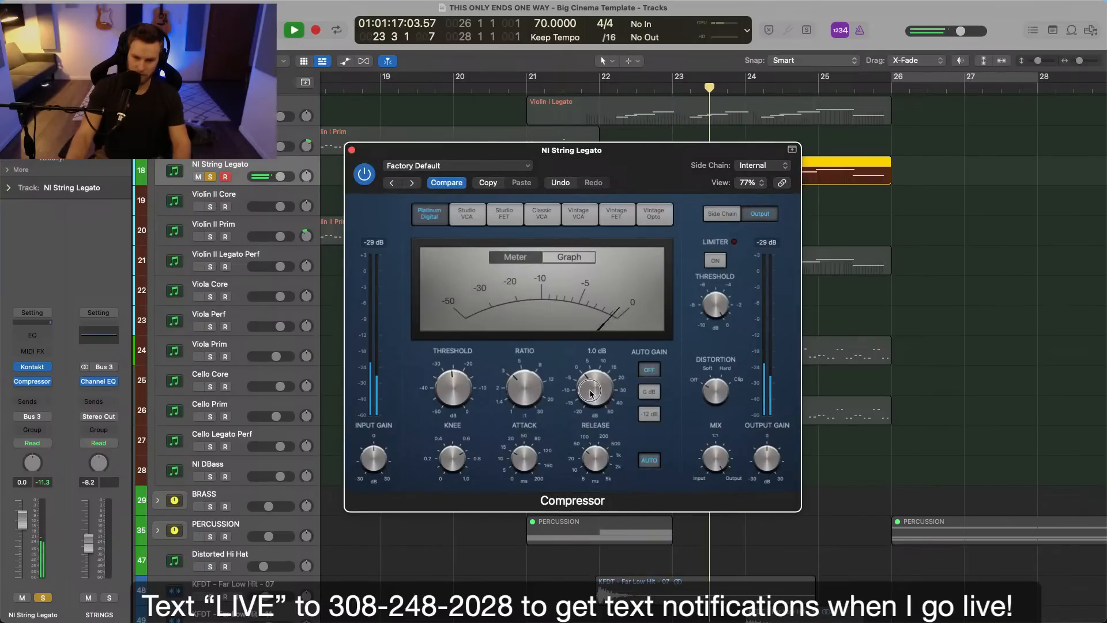
left_click_drag(457, 394, 496, 388)
left_click_drag(715, 388, 715, 385)
left_click_drag(604, 387, 603, 391)
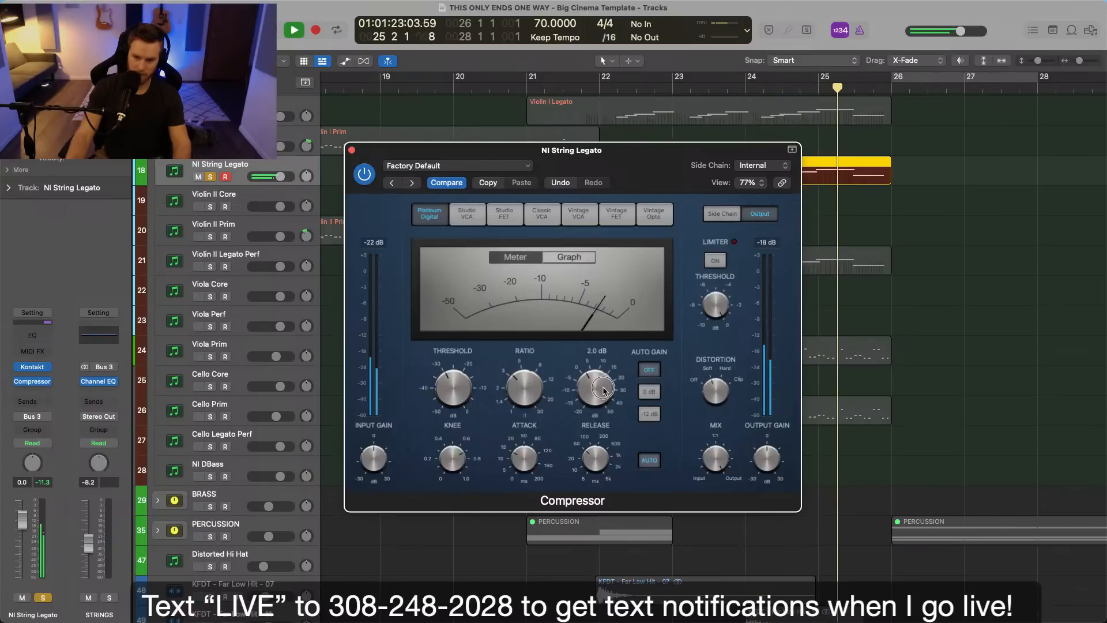
left_click(352, 150)
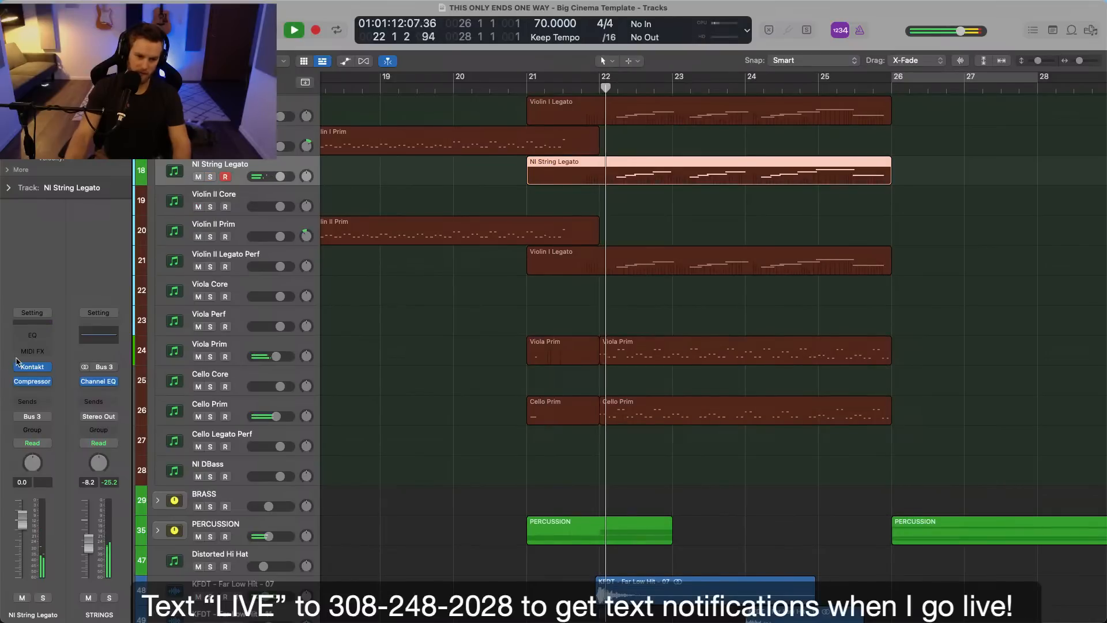
Lower the NI String Legato track's volume to -3.1 dB while the full mix plays.
left_click_drag(277, 178, 269, 183)
scroll(348, 322, "up", 5)
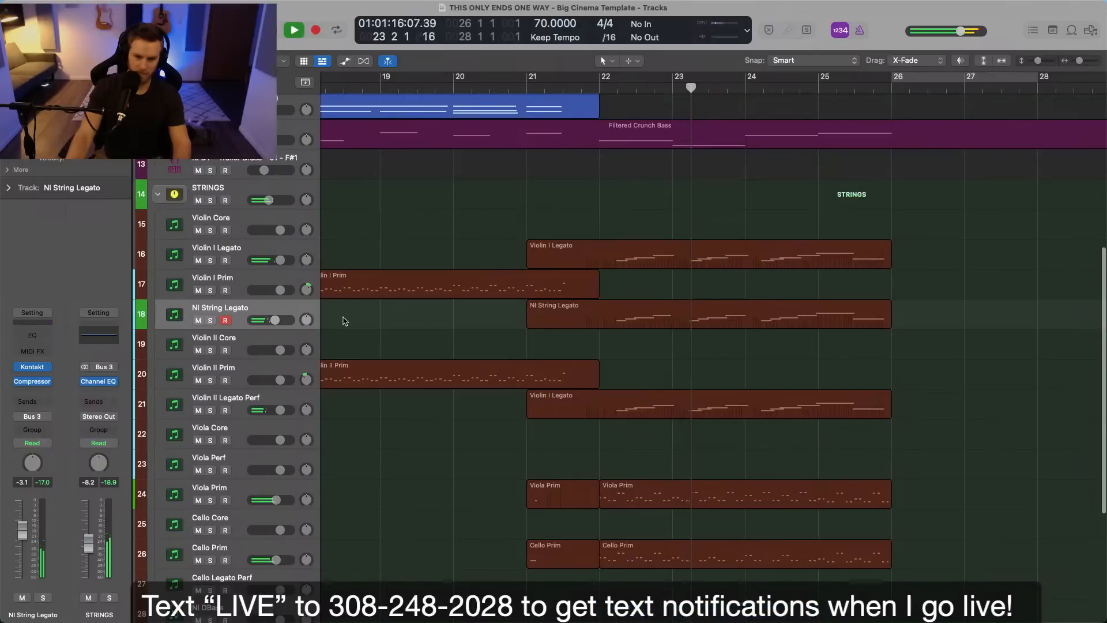
Assign the NI String Legato track the same dark red color as the other string tracks.
right_click(259, 309)
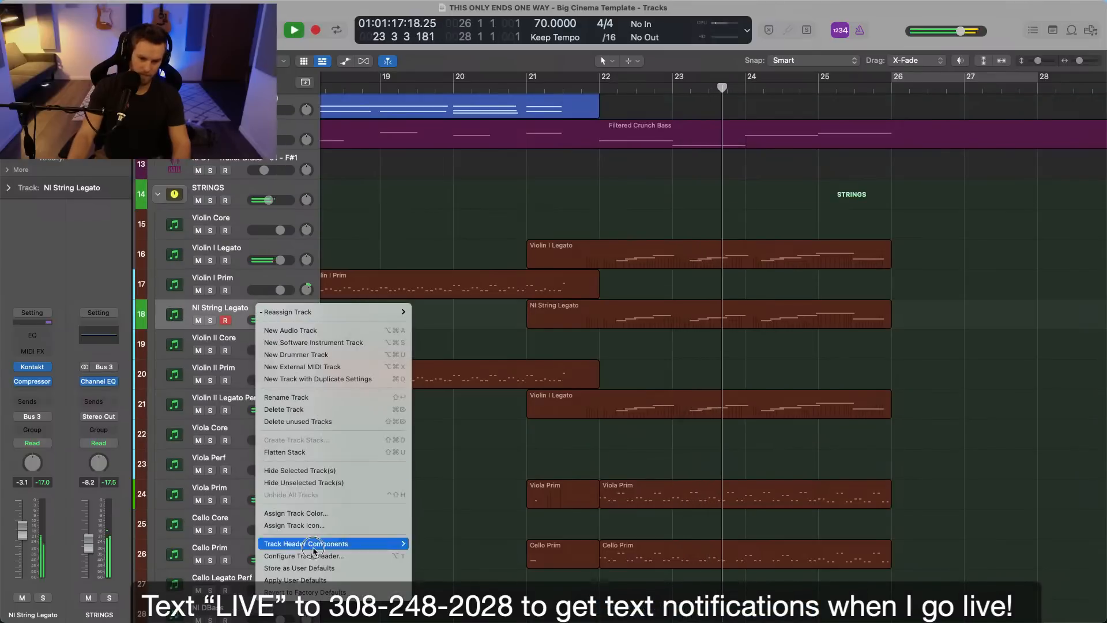
left_click(316, 514)
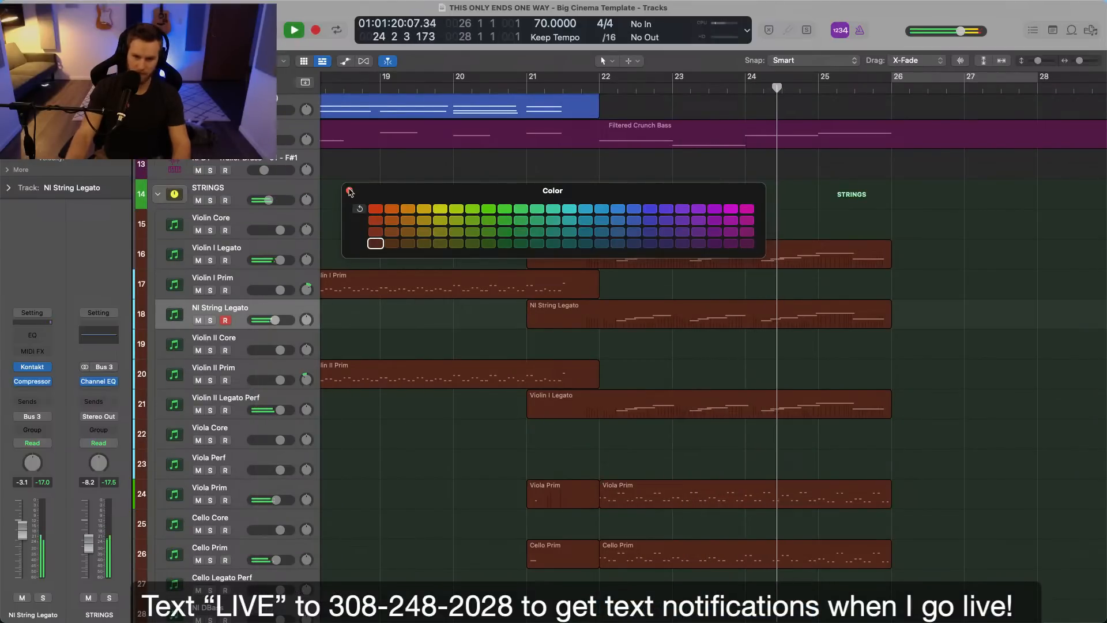
left_click(349, 191)
left_click(383, 277)
left_click(275, 320)
left_click(346, 317)
left_click(388, 323)
left_click(396, 321)
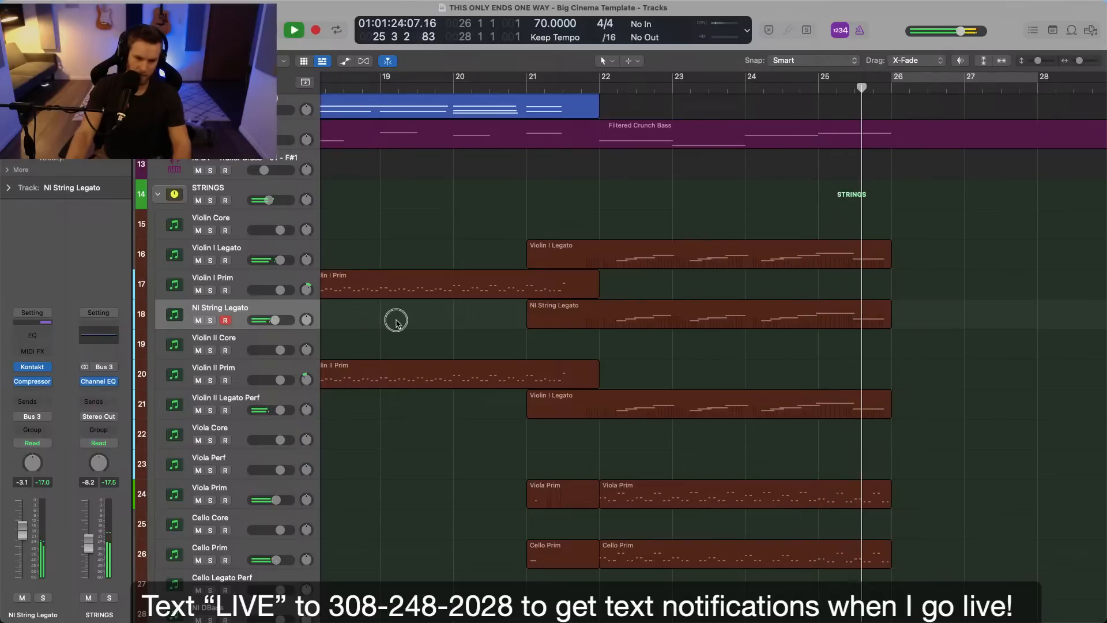
Stop playback and insert the Native Instruments Raum reverb after the Compressor on the NI String Legato track.
key("space")
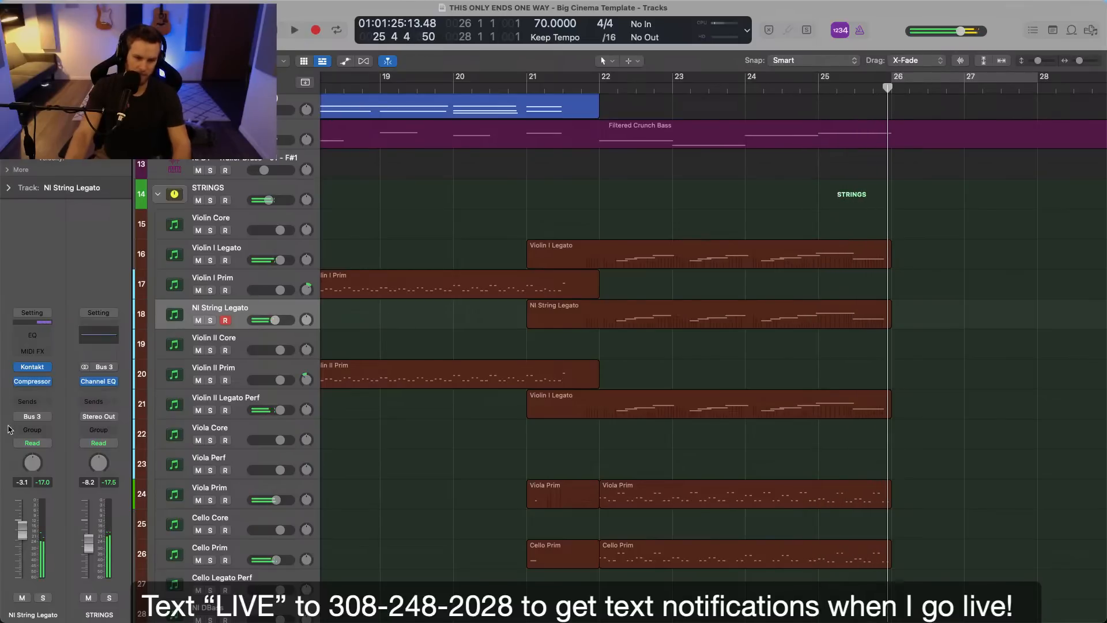
left_click(26, 392)
left_click(52, 376)
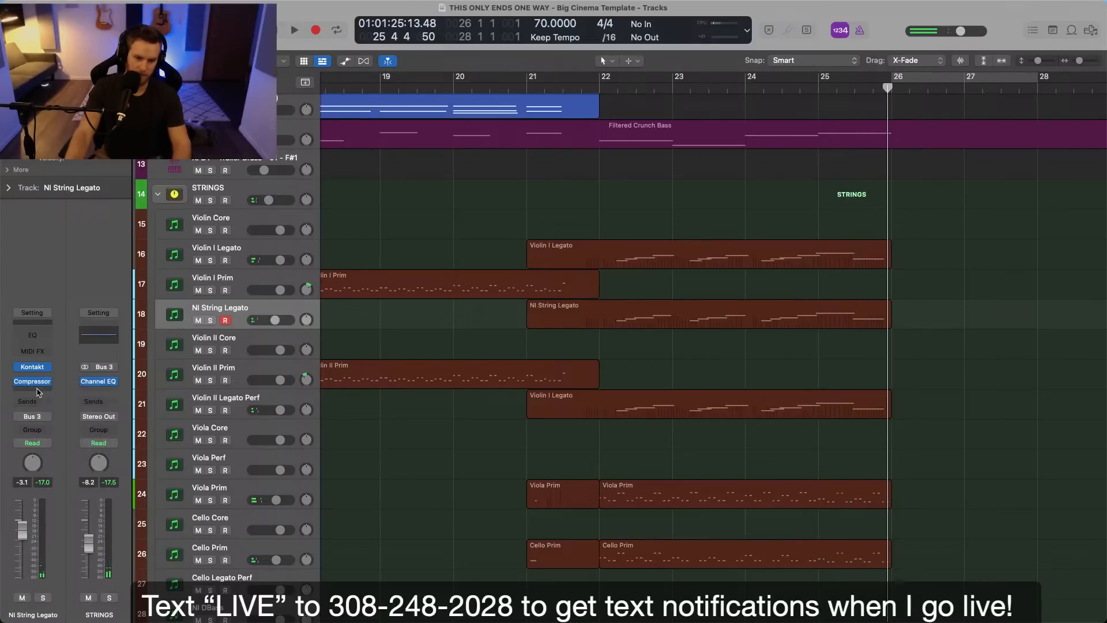
left_click(38, 392)
left_click(47, 610)
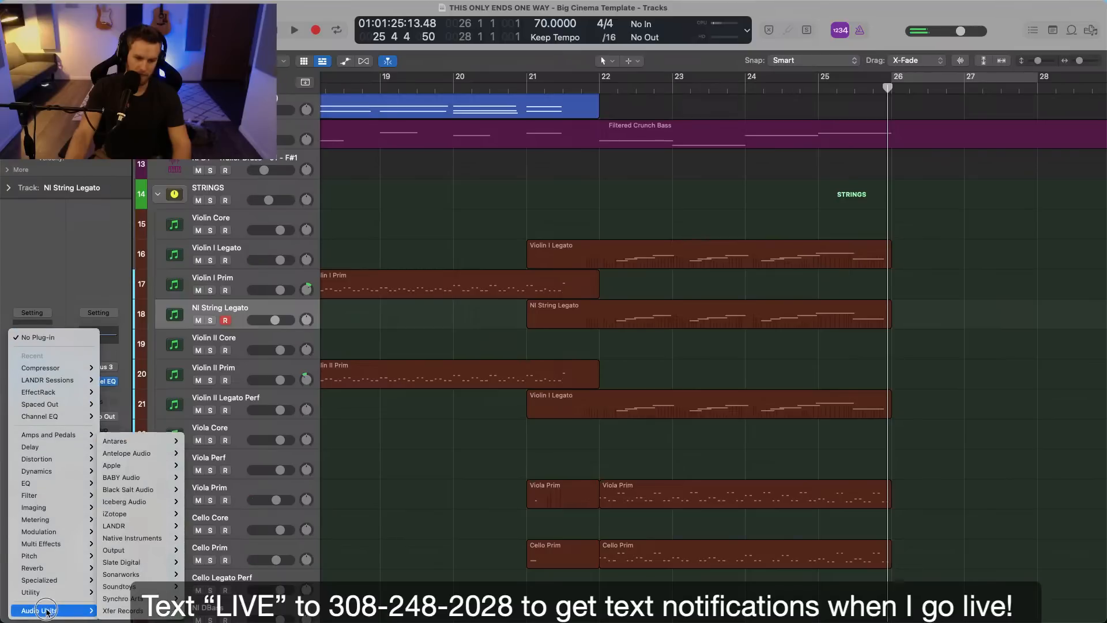
mouse_move(144, 538)
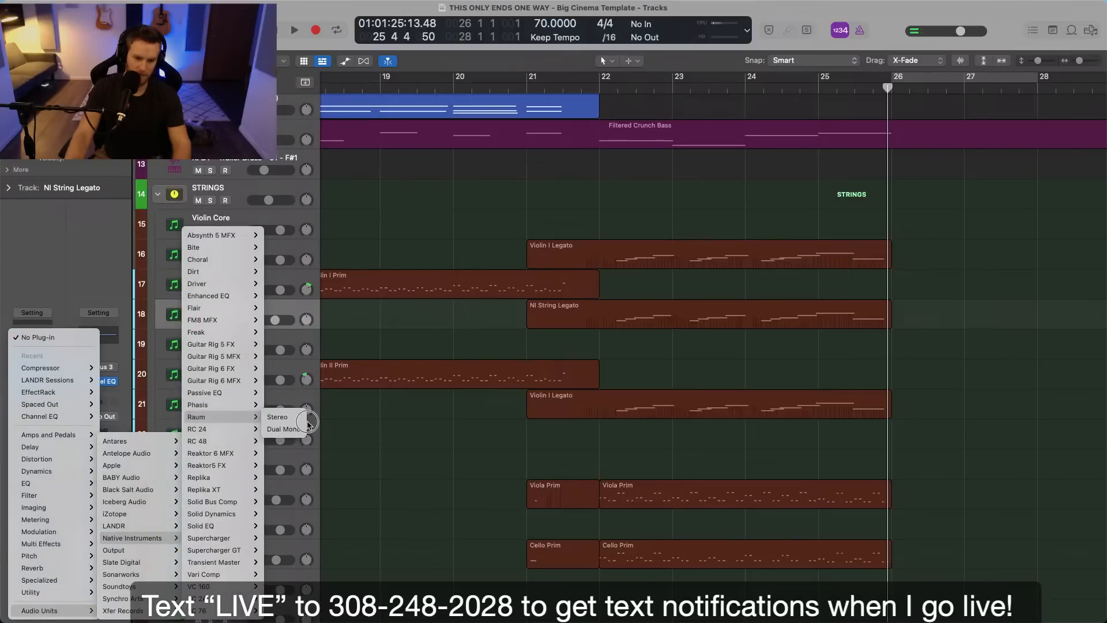
left_click(323, 463)
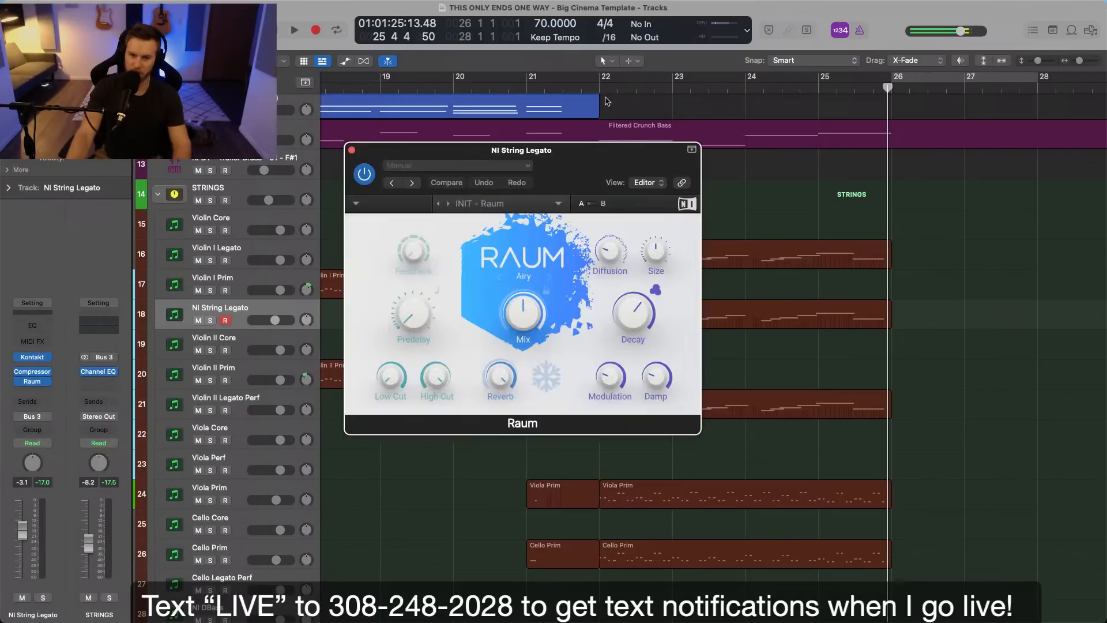
Shorten Raum's decay and lower its mix to about 42% while playing the soloed track from bar 22.
left_click(603, 91)
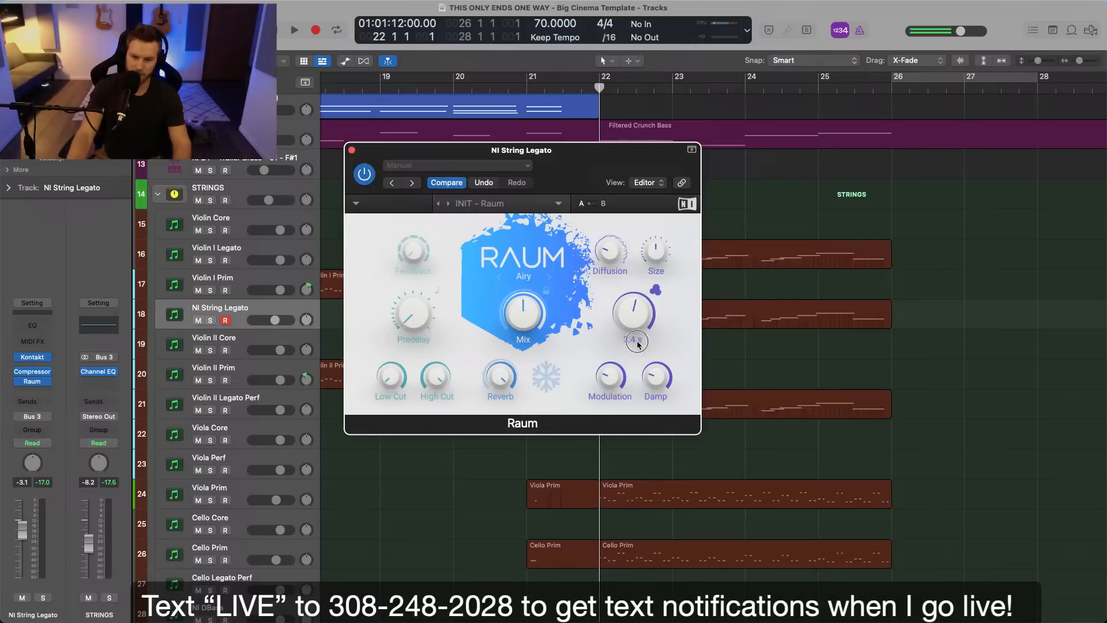
key("s")
key("space")
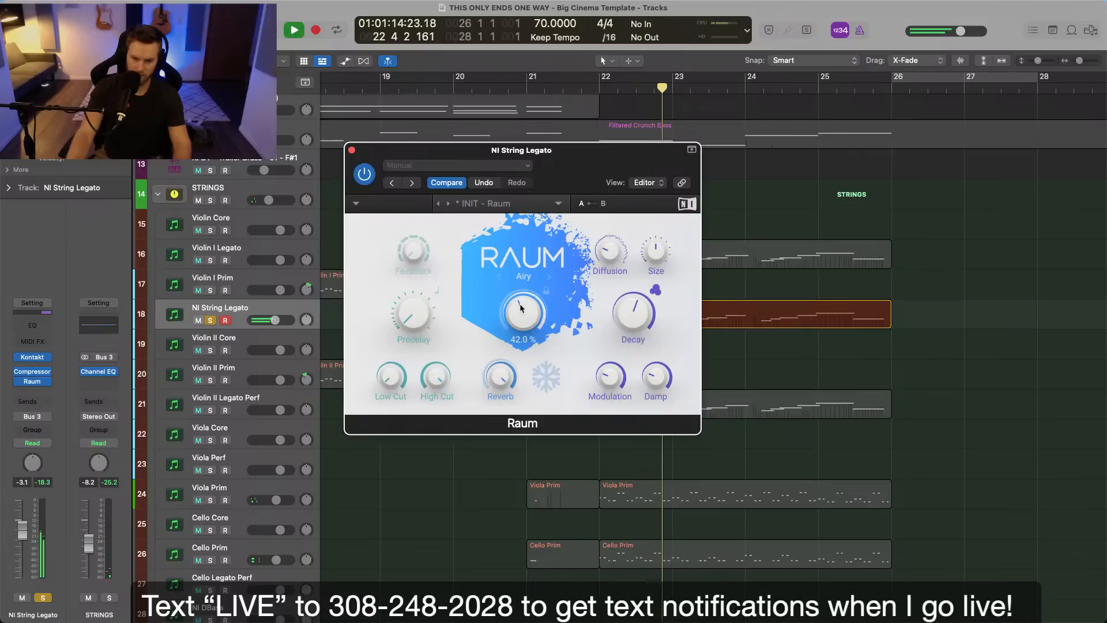
Unsolo the NI String Legato track, close Raum and lower the track's volume to -8.0 dB in the full mix.
key("s")
left_click_drag(275, 321, 287, 321)
left_click(351, 150)
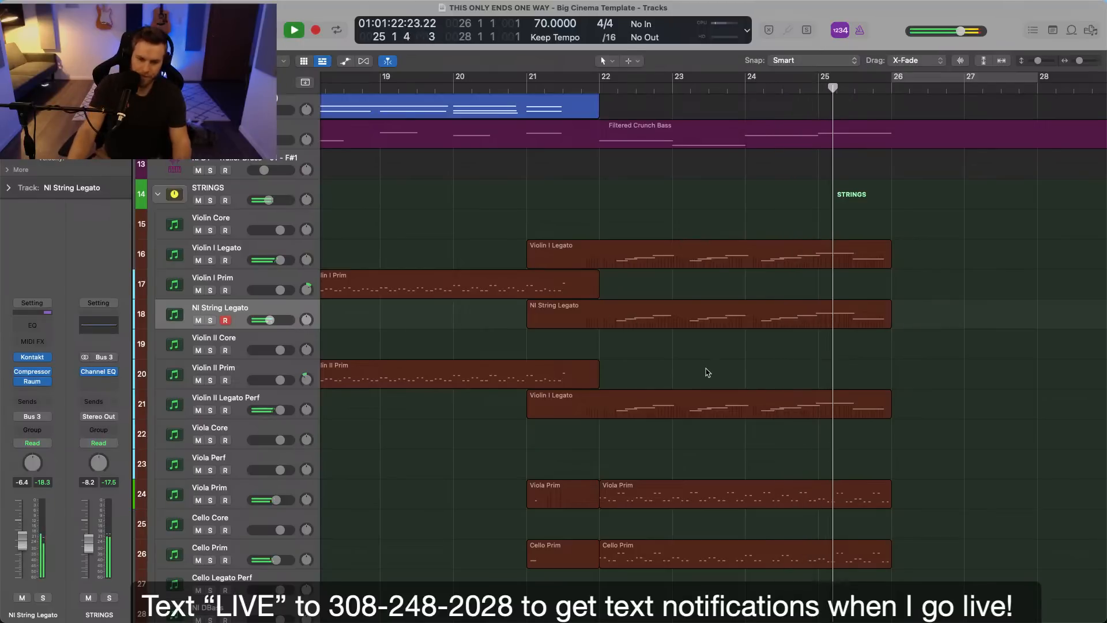
left_click_drag(276, 322, 274, 322)
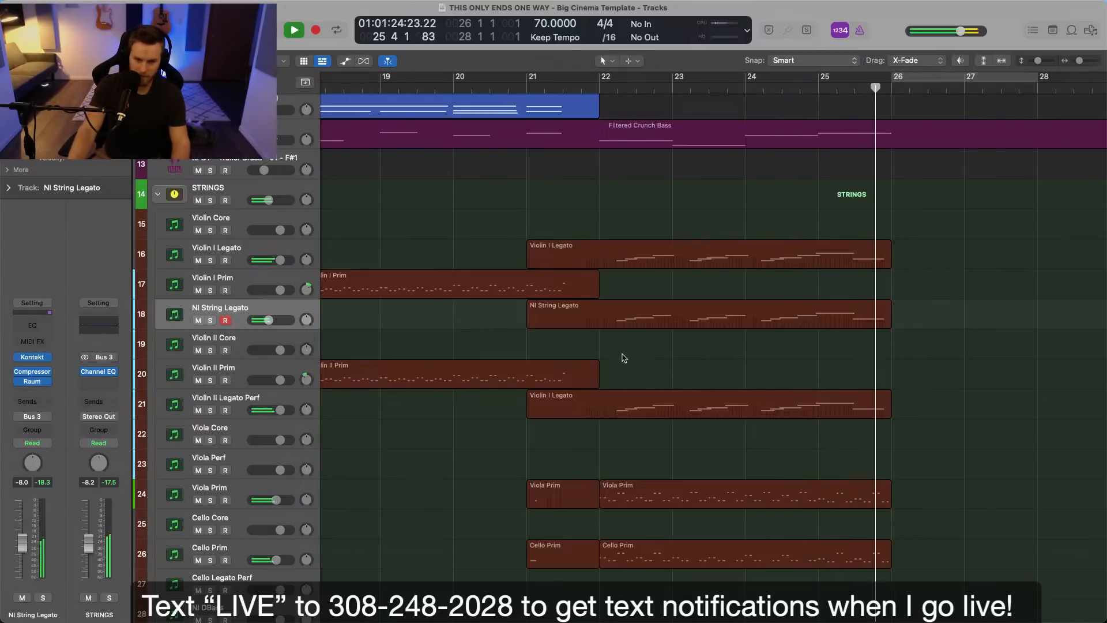
Stop playback and move the playhead to bar 14, where the Pulsating Obscura region starts.
scroll(626, 357, "down", 4)
scroll(628, 357, "left", 3)
scroll(629, 357, "down", 3)
key("space")
left_click(624, 88)
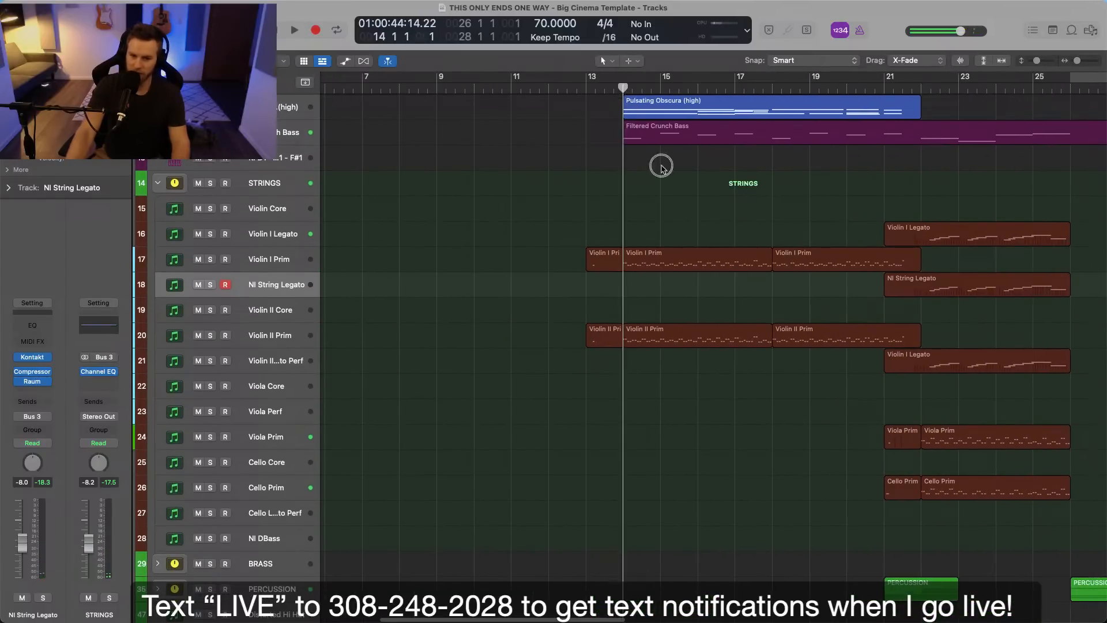
Play the arrangement from bar 14 to review the strings and stop playback at bar 21.
scroll(660, 297, "down", 2)
left_click(281, 254)
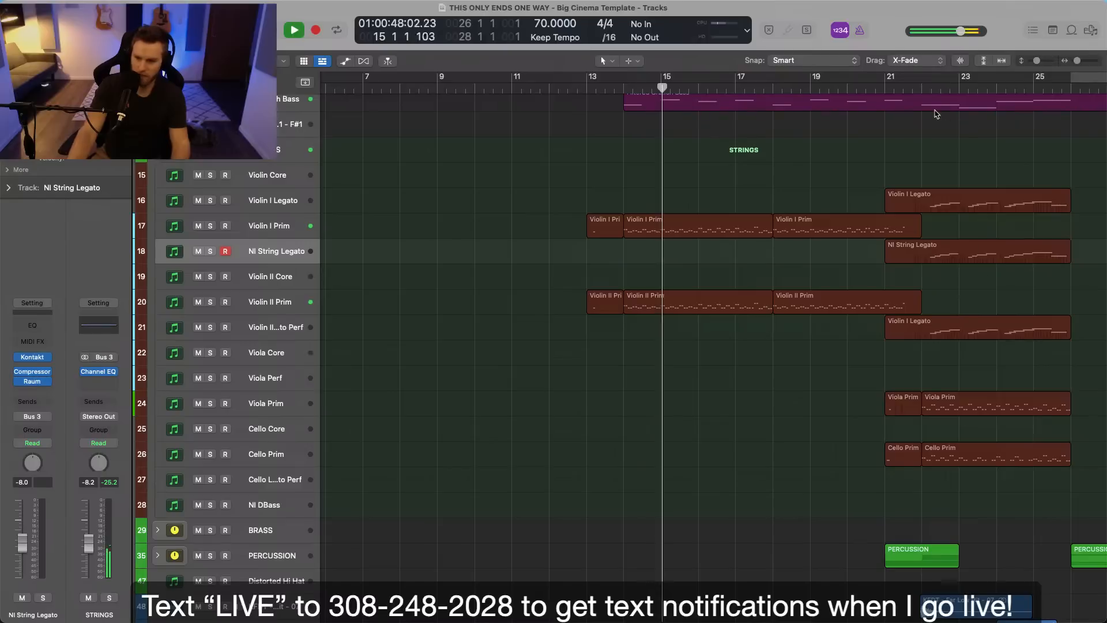
left_click(939, 253)
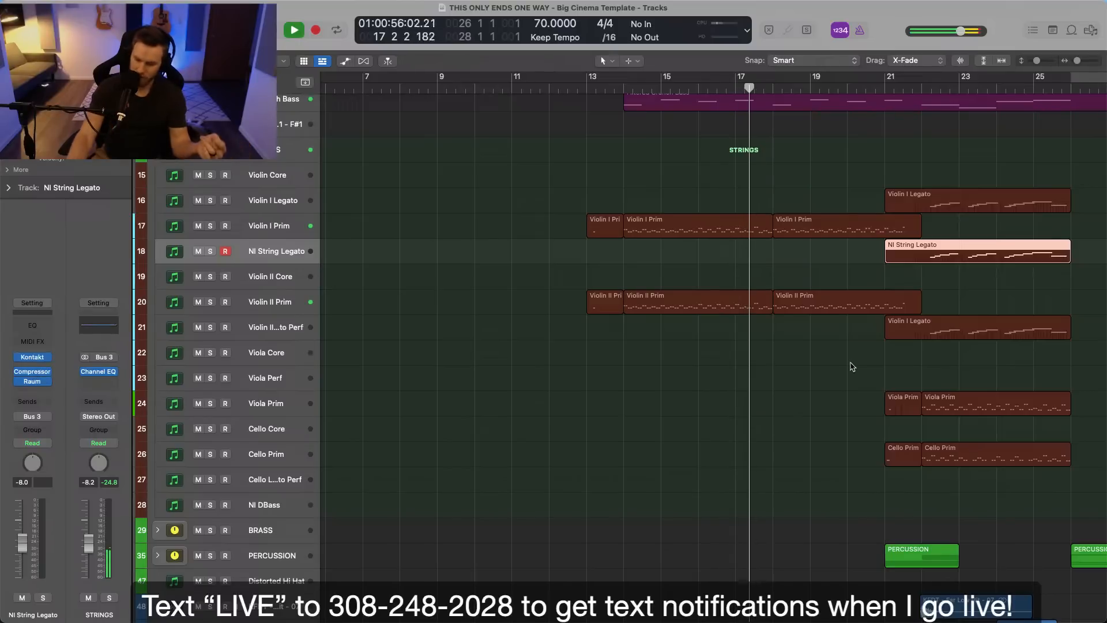
scroll(863, 366, "right", 3)
scroll(864, 366, "right", 2)
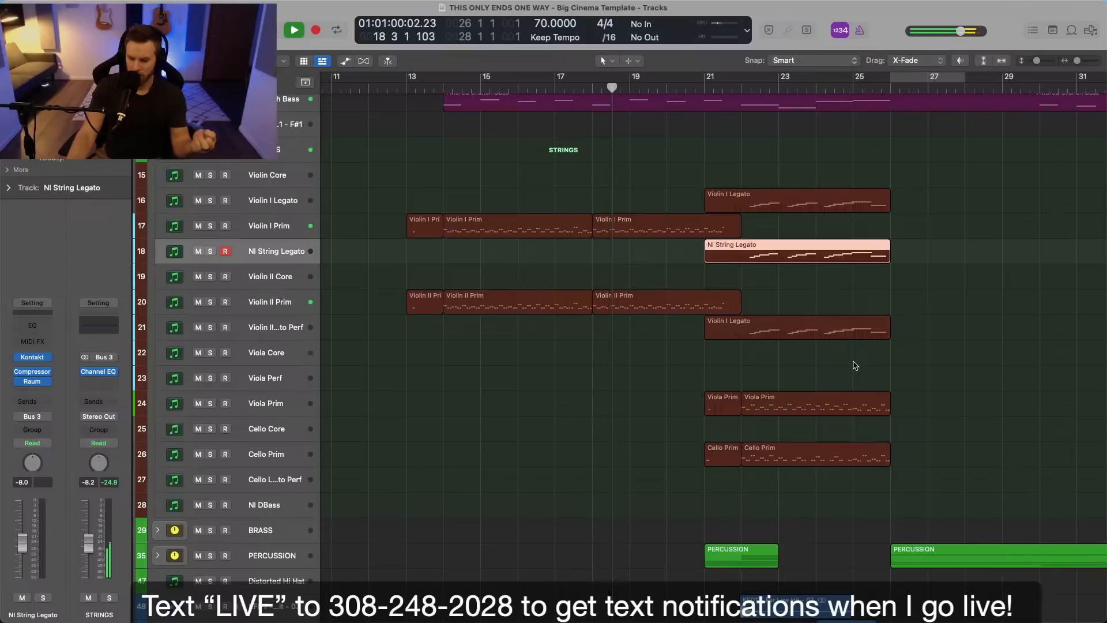
left_click(551, 372)
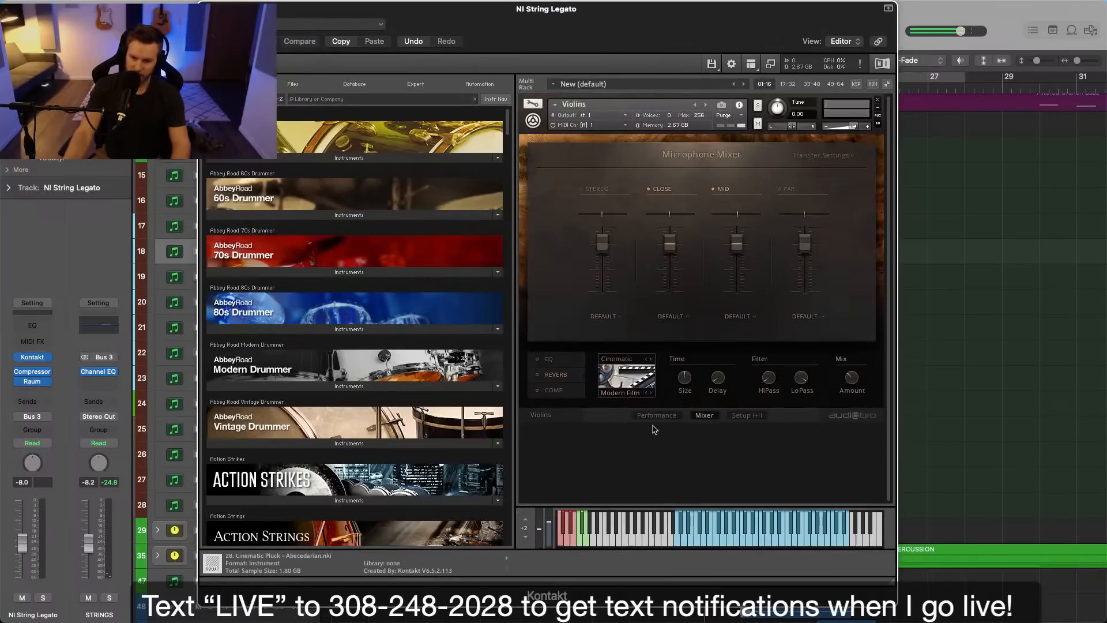
Check the Staccato articulation in Kontakt and record its keyswitch with a short figure on NI String Legato from bar 13.
left_click(657, 416)
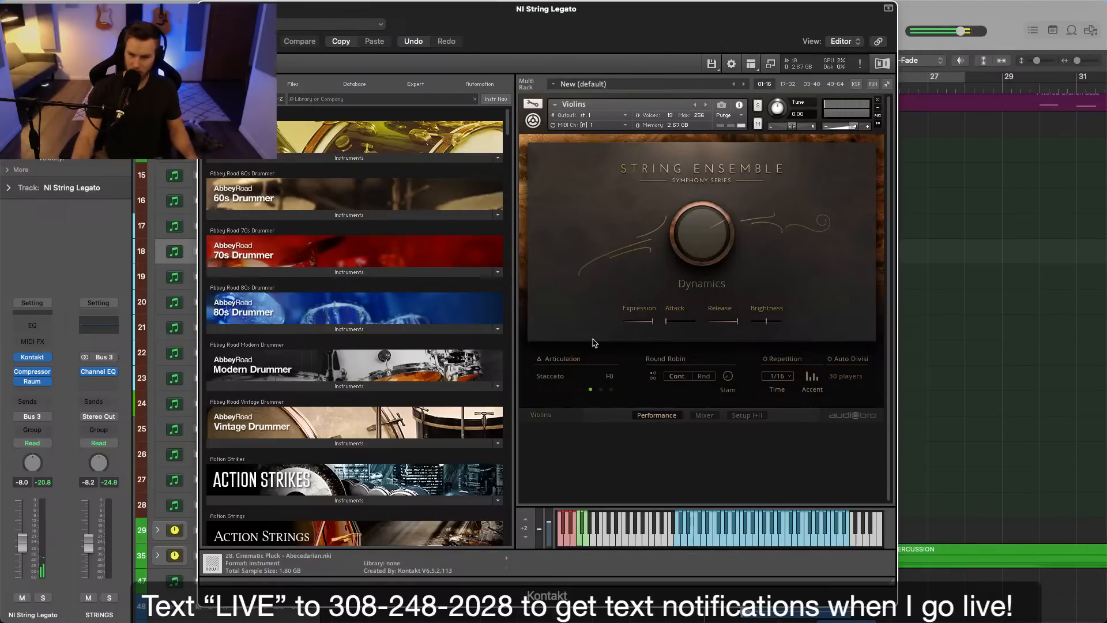
left_click(205, 9)
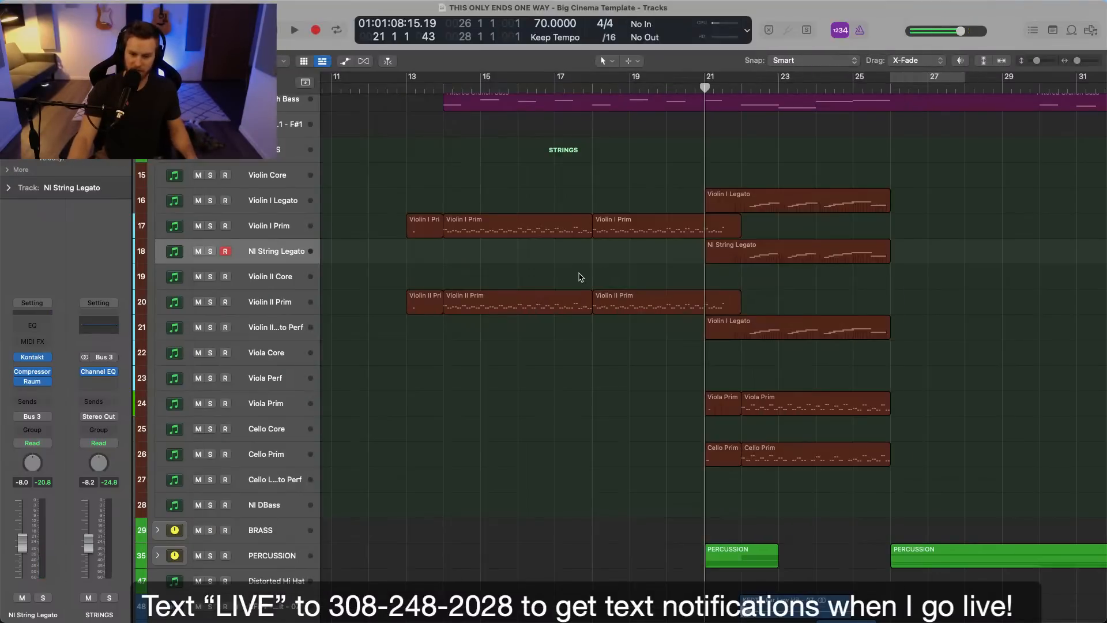
scroll(579, 279, "right", 2)
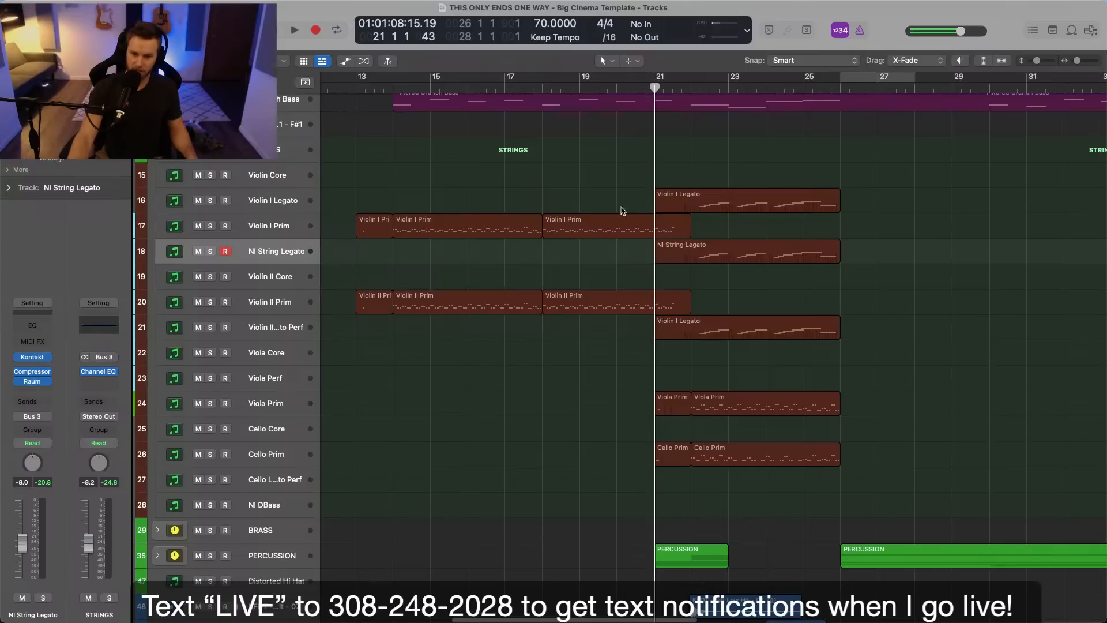
left_click(390, 90)
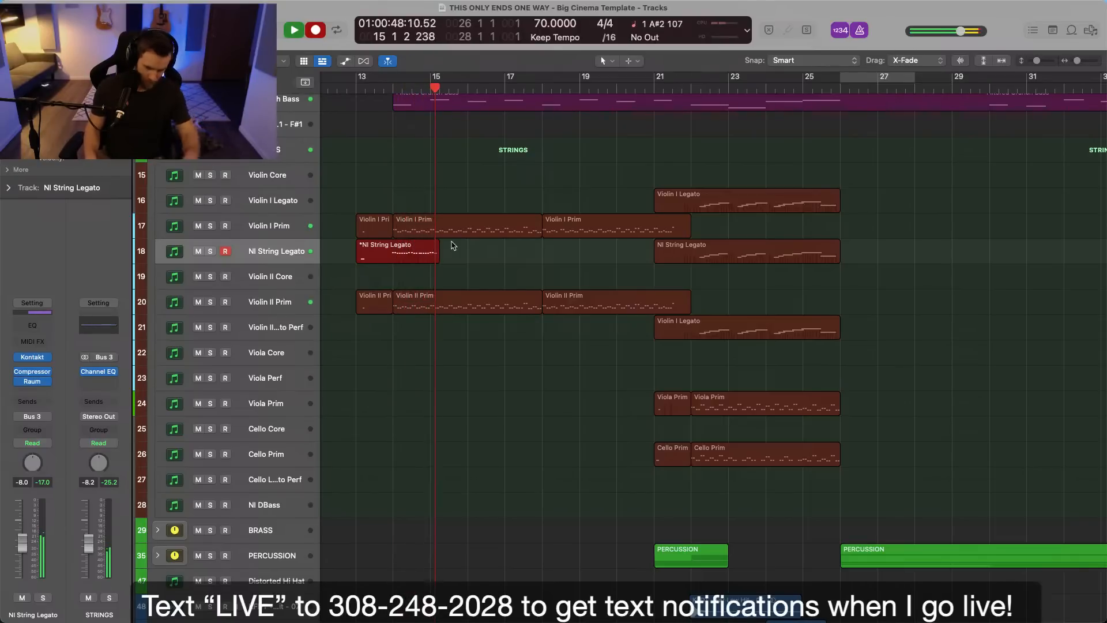
key("space")
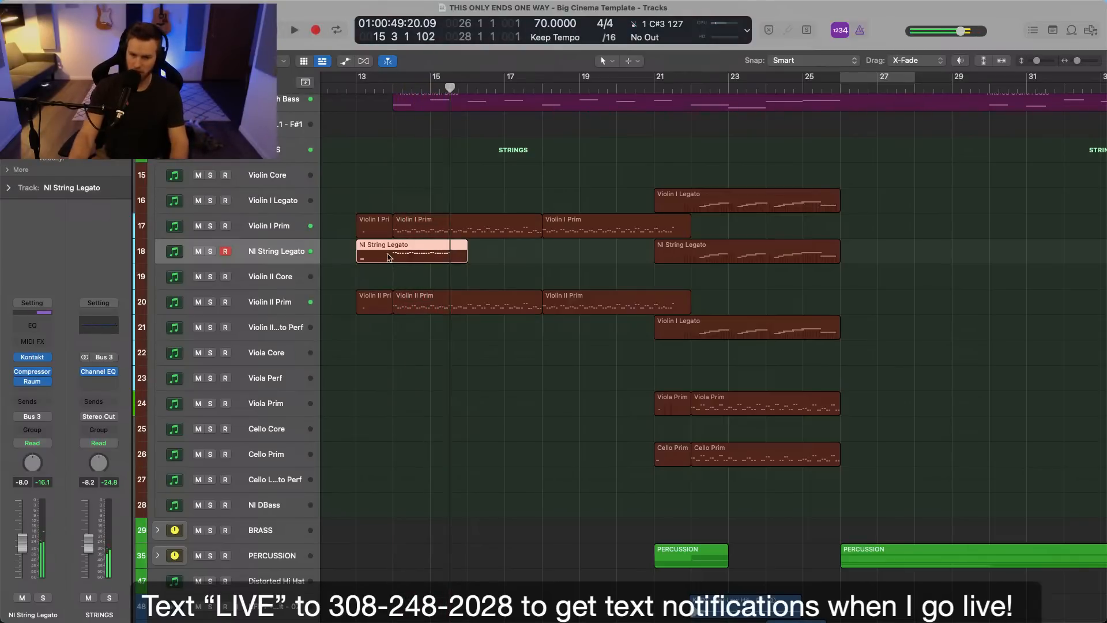
Remove the played figure from the new NI String Legato recording, keeping only the keyswitch note in a region ending at bar 14.
double_click(386, 254)
key("Delete")
double_click(429, 178)
double_click(398, 174, "super")
key("Delete")
Copy the two Violin I Prim regions from bars 14 to 22 onto NI String Legato and delete that track's overlapping bar 21 section.
left_click_drag(457, 120, 552, 157)
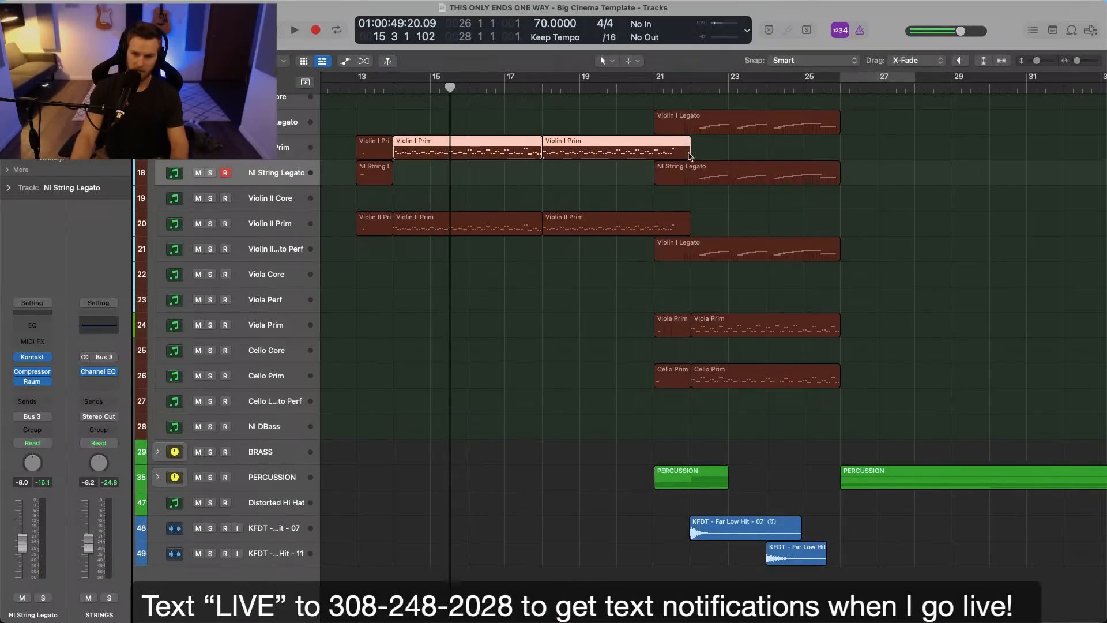
left_click_drag(686, 152, 687, 177)
left_click(686, 183)
double_click(689, 176, "super")
left_click(685, 179)
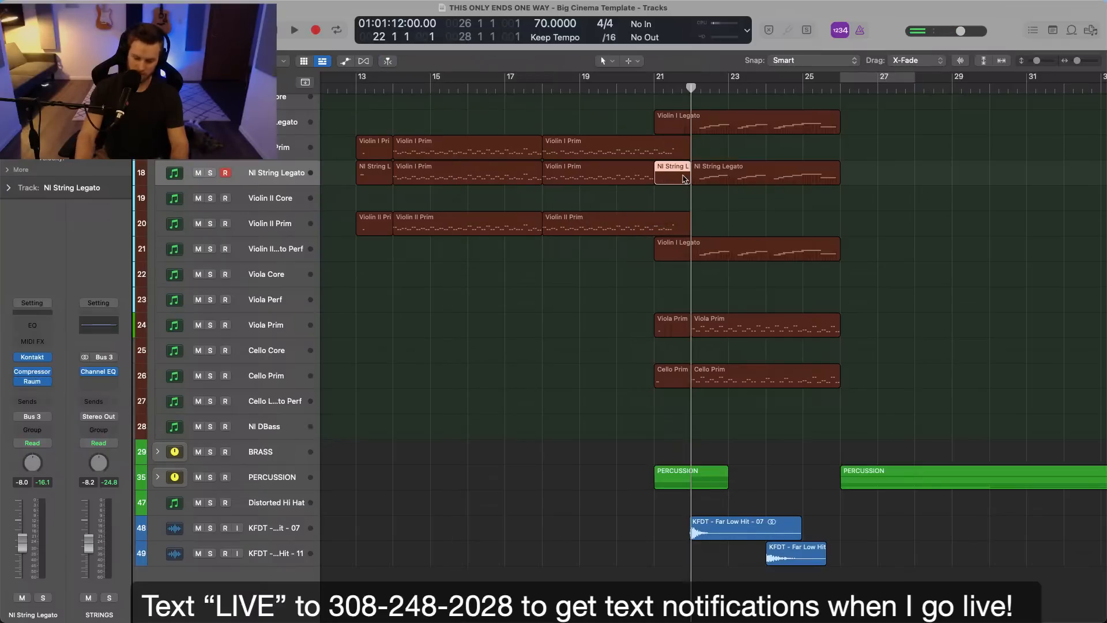
left_click(707, 177)
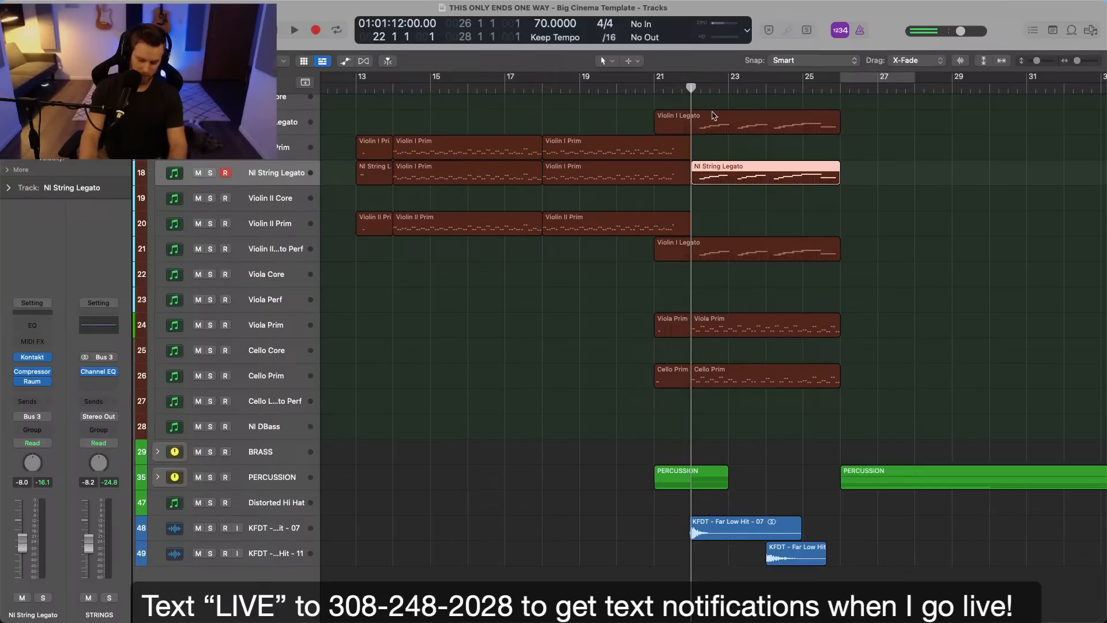
Record an articulation keyswitch on NI String Legato just before bar 22, ahead of the legato phrase.
key("space")
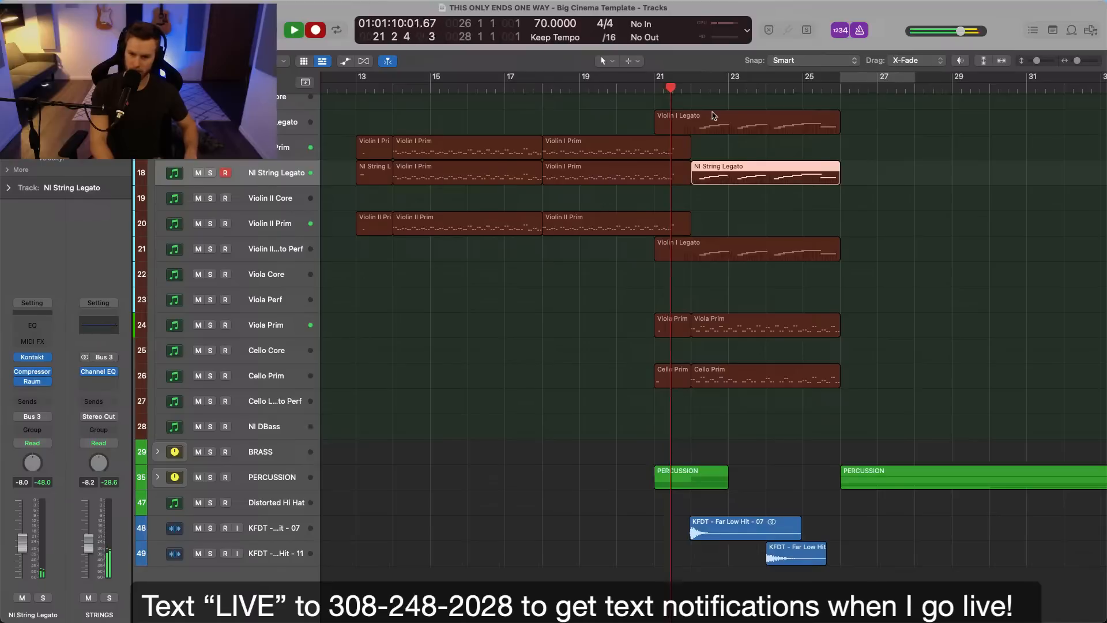
key("space")
key("Left")
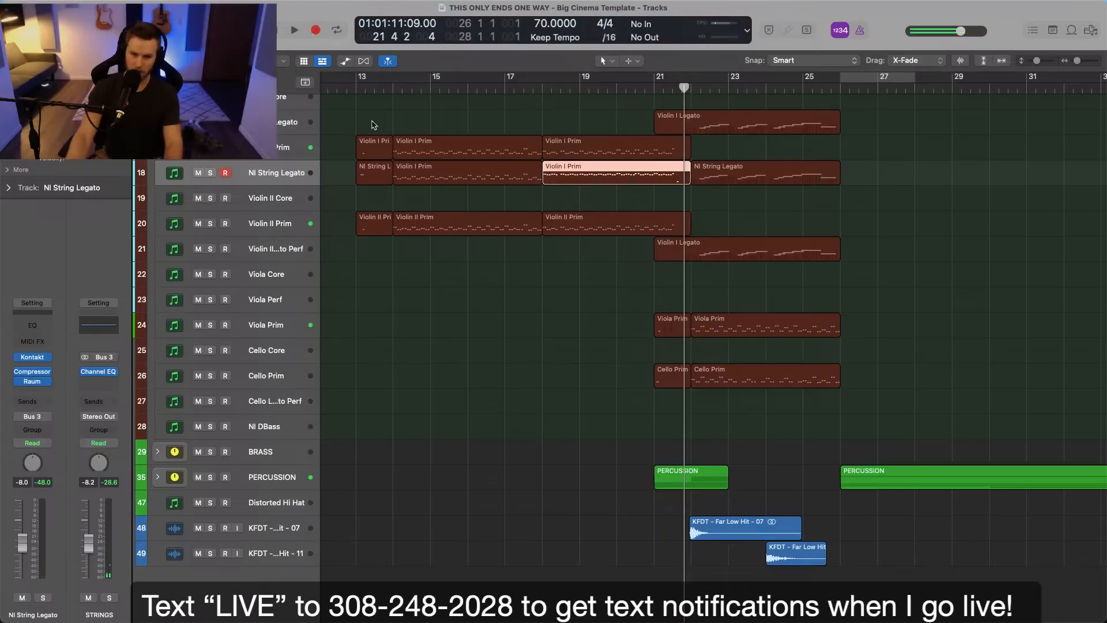
Play from bar 13 and briefly solo NI String Legato to check the copied staccato part.
left_click(353, 89)
key("space")
scroll(490, 125, "up", 5)
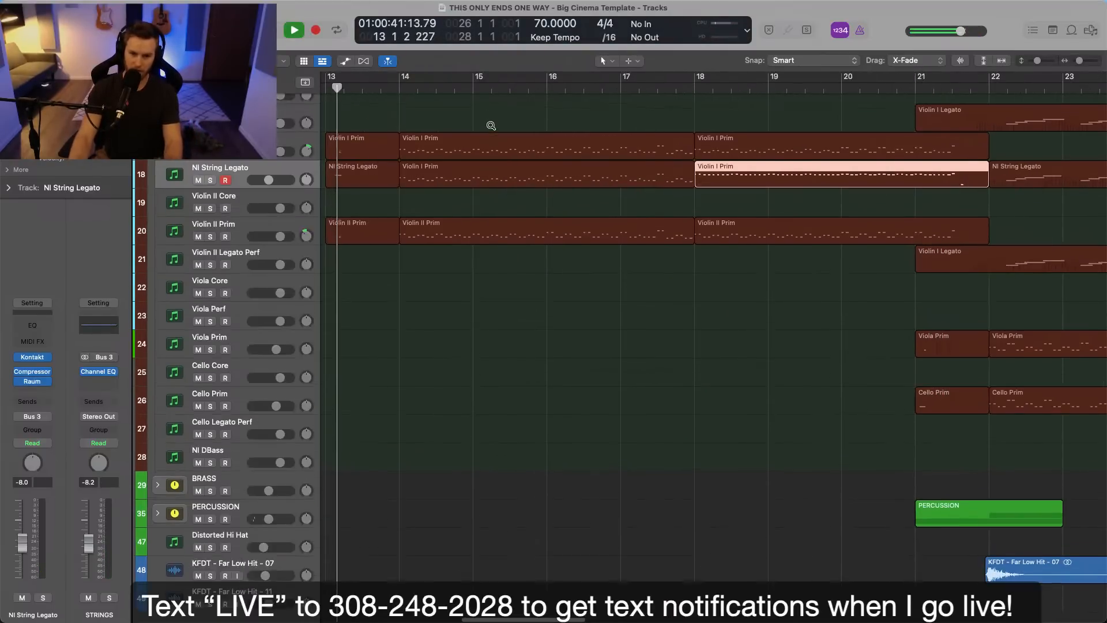
key("a")
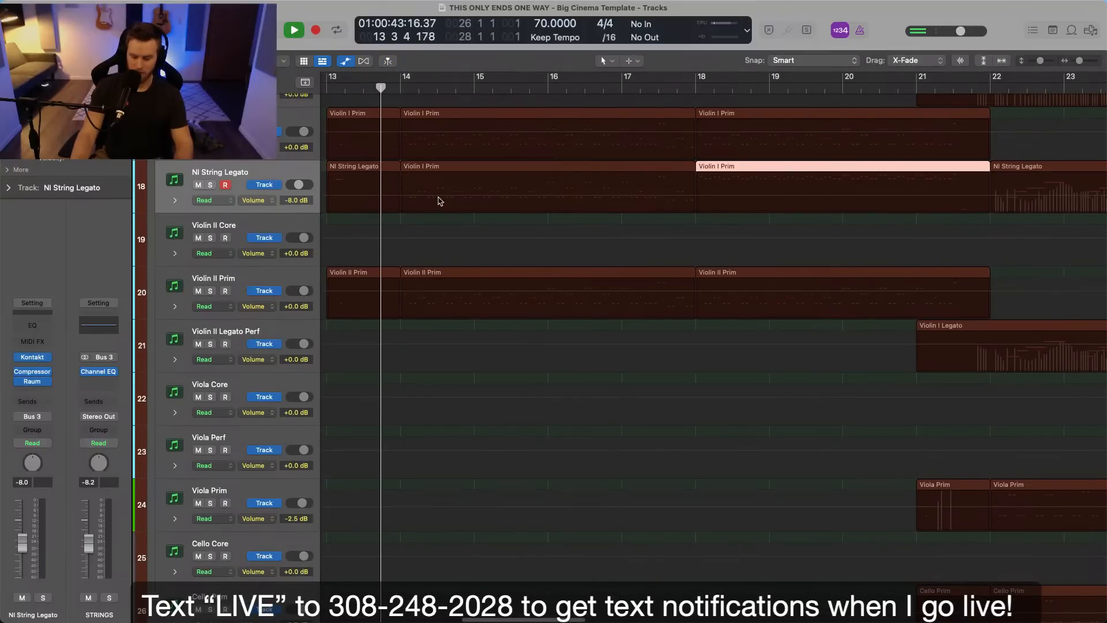
scroll(439, 202, "up", 3)
scroll(440, 202, "up", 1)
key("s")
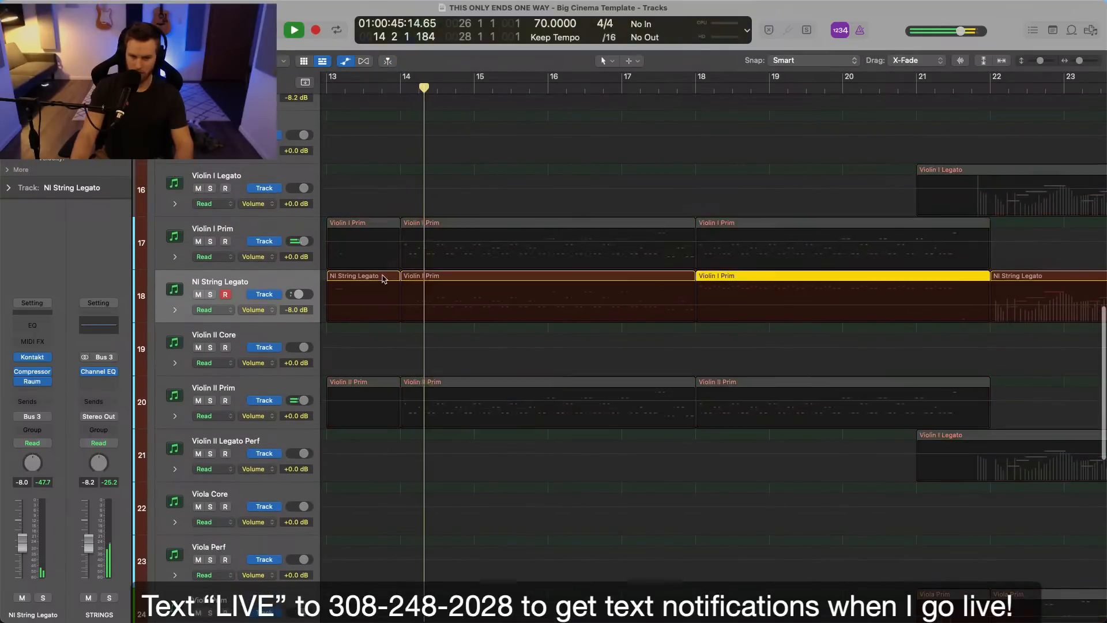
key("s")
key("a")
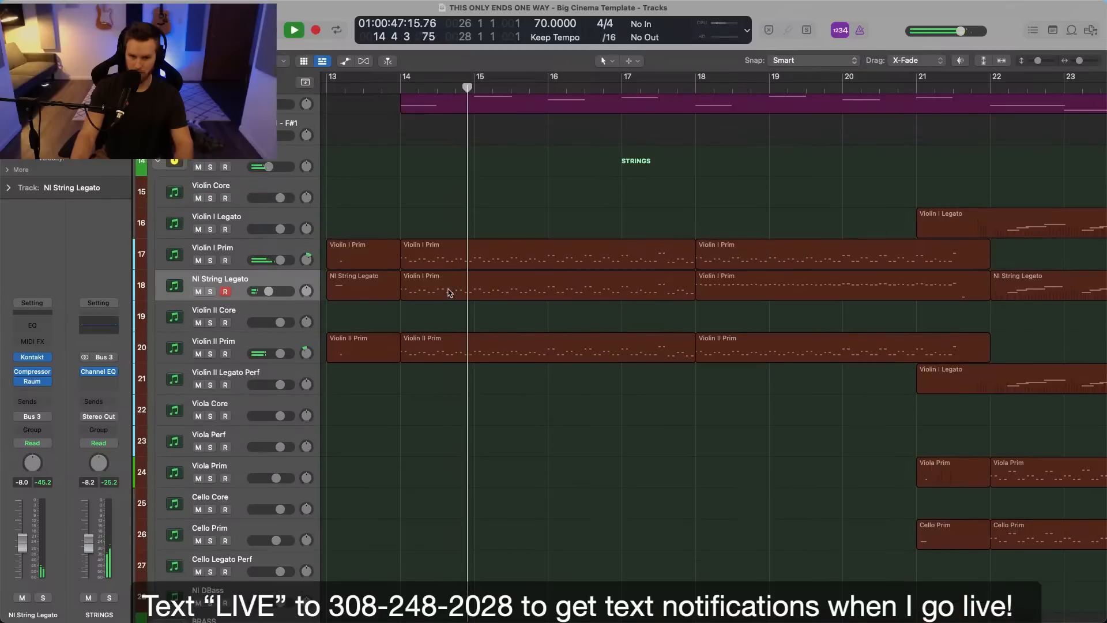
Join the two Violin I Prim regions on the NI String Legato track into one region spanning bars 14 to 22.
double_click(450, 293)
left_click(717, 178, "shift")
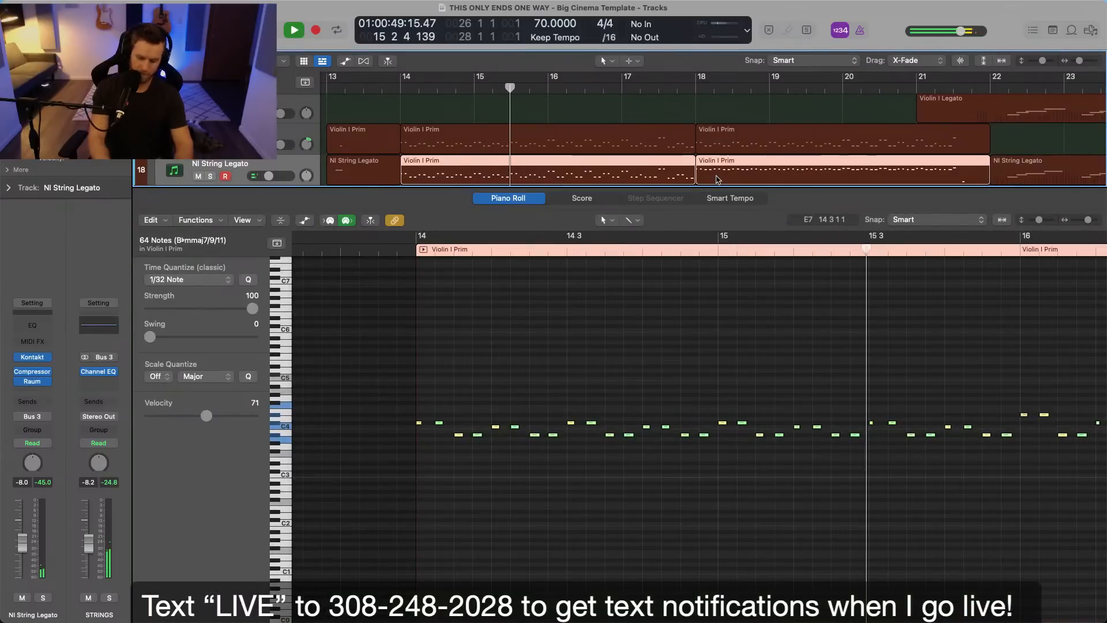
key("super+j")
Set the joined region's modulation to a constant 124 from bar 14.
left_click(645, 277)
left_click(304, 221)
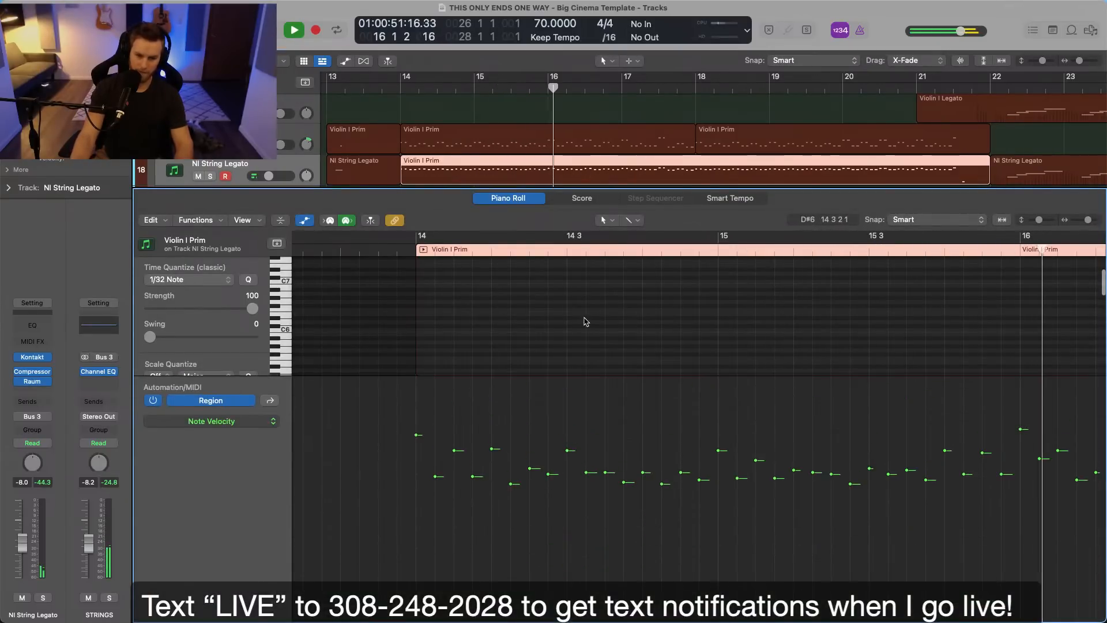
left_click(222, 423)
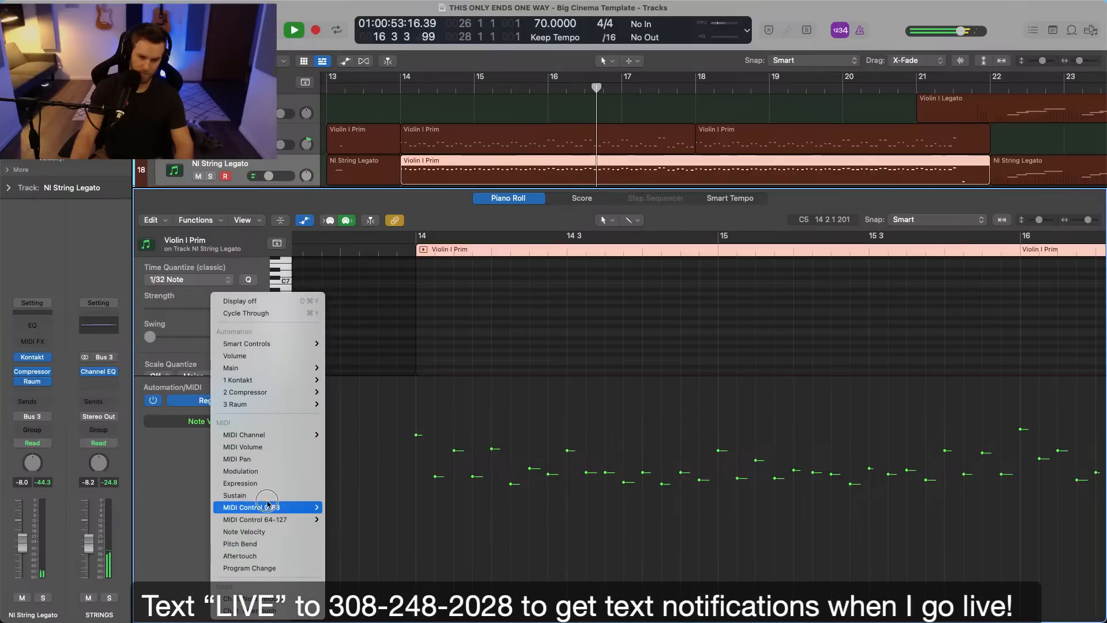
key("Return")
left_click_drag(452, 452, 458, 383)
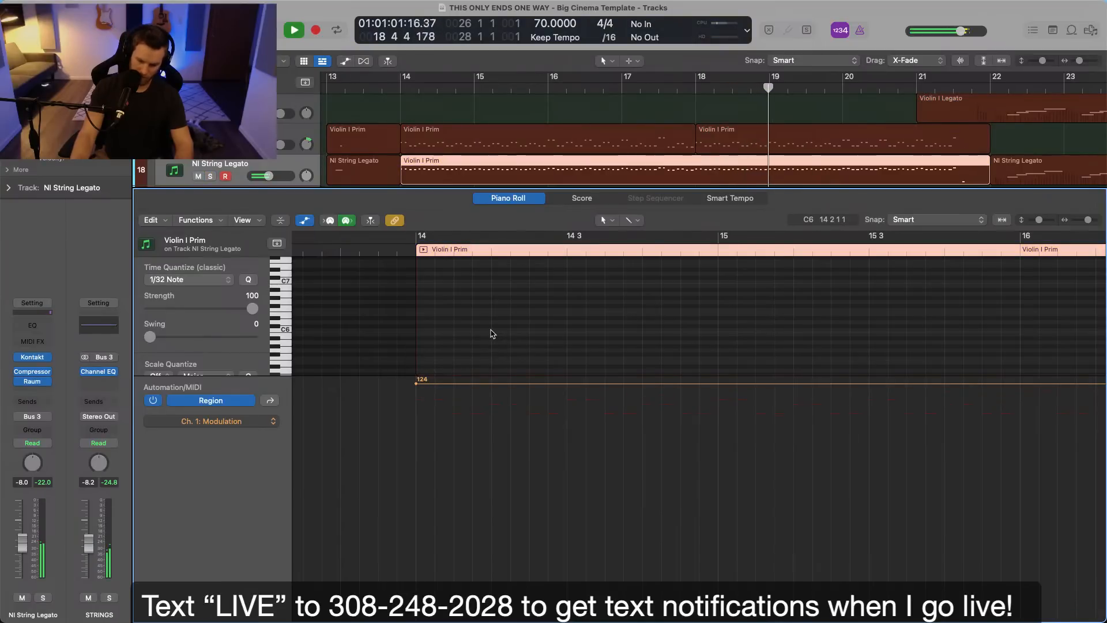
Select all notes in the joined Violin I Prim region and raise their velocity to 88.
key("a")
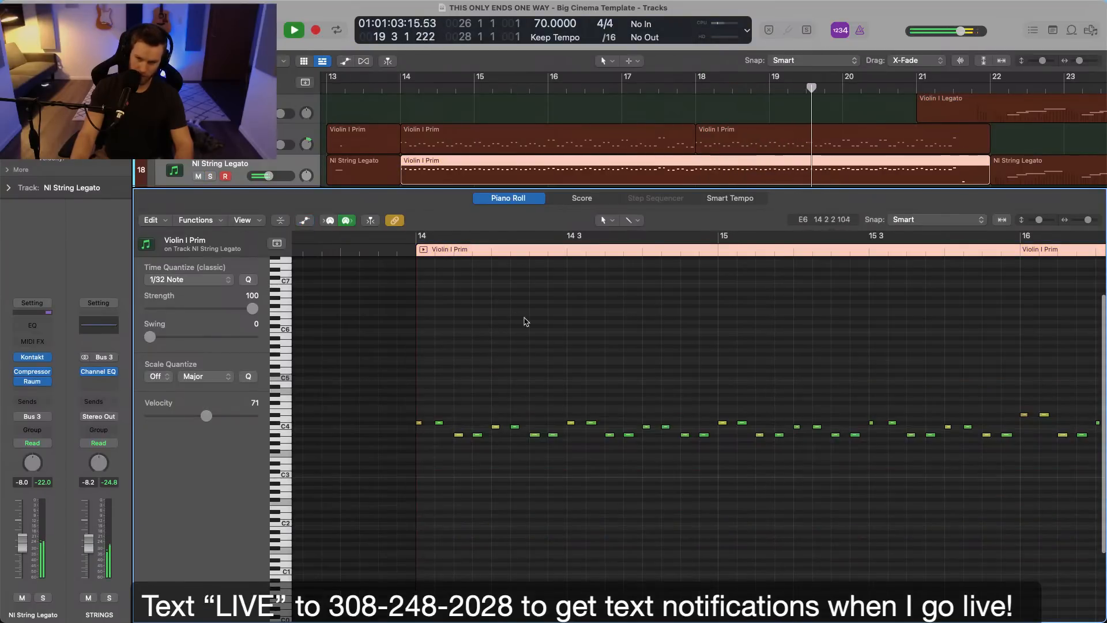
key("p")
left_click(540, 197)
left_click(539, 173)
key("p")
left_click(562, 454)
key("super+a")
left_click_drag(209, 415, 223, 415)
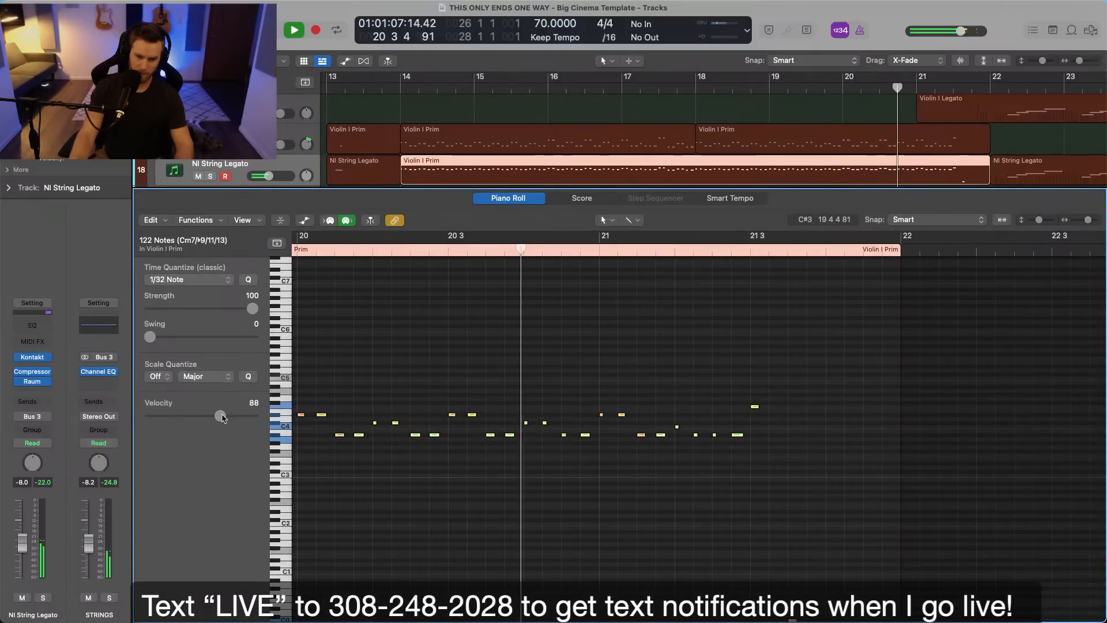
left_click(420, 382)
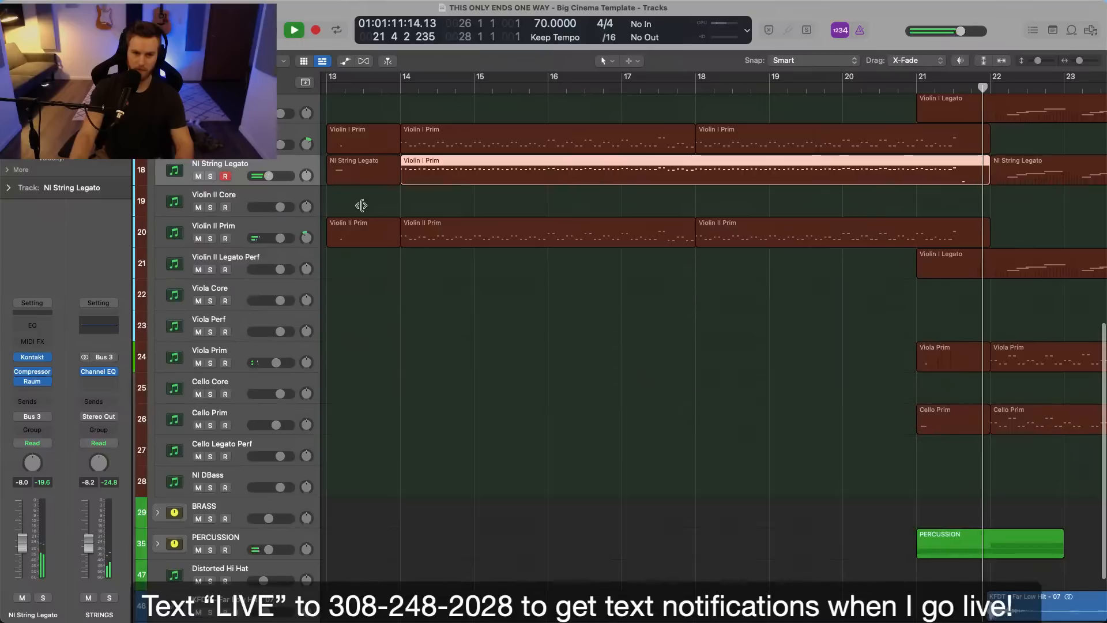
Close the note editor and listen to the layered strings with the full arrangement through bars 22 to 25.
key("p")
scroll(525, 323, "down", 4)
left_click(595, 313)
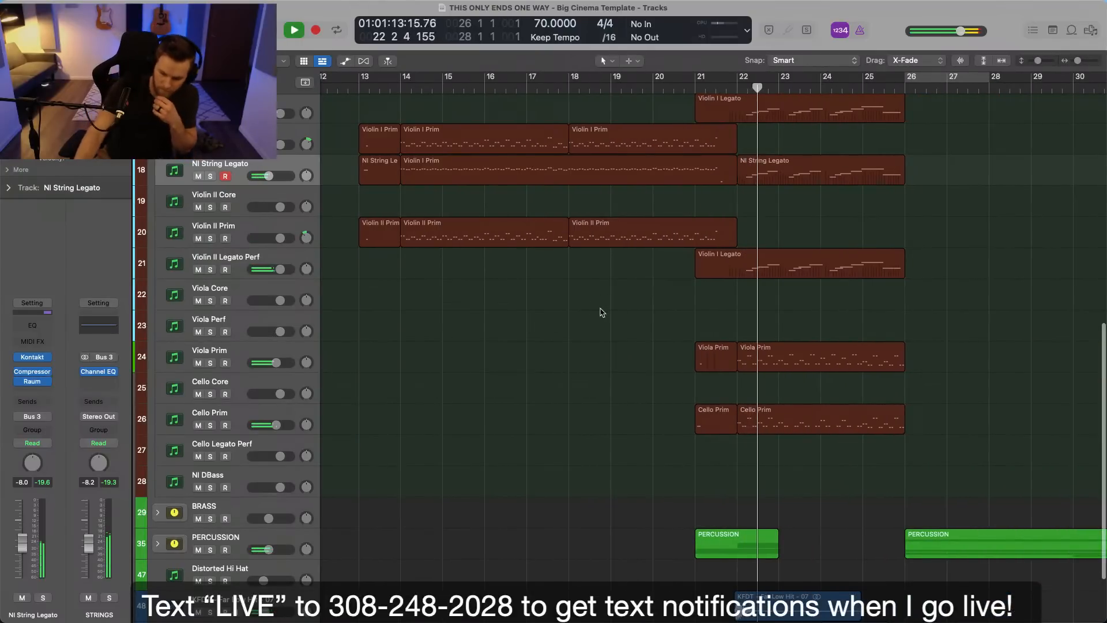
scroll(687, 335, "up", 5)
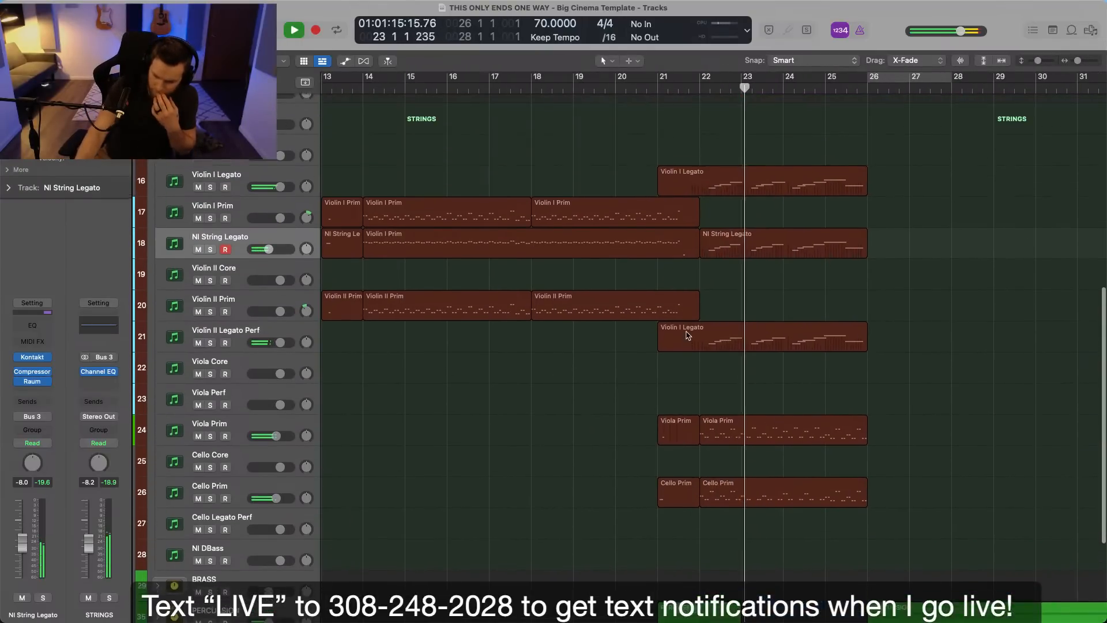
scroll(689, 333, "up", 3)
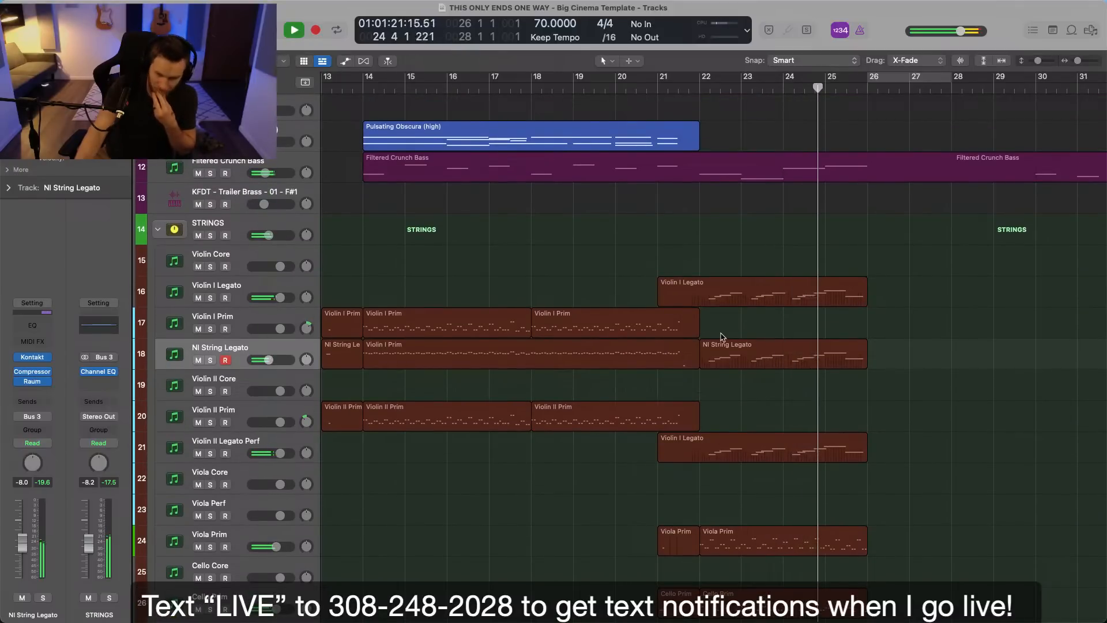
scroll(724, 337, "down", 8)
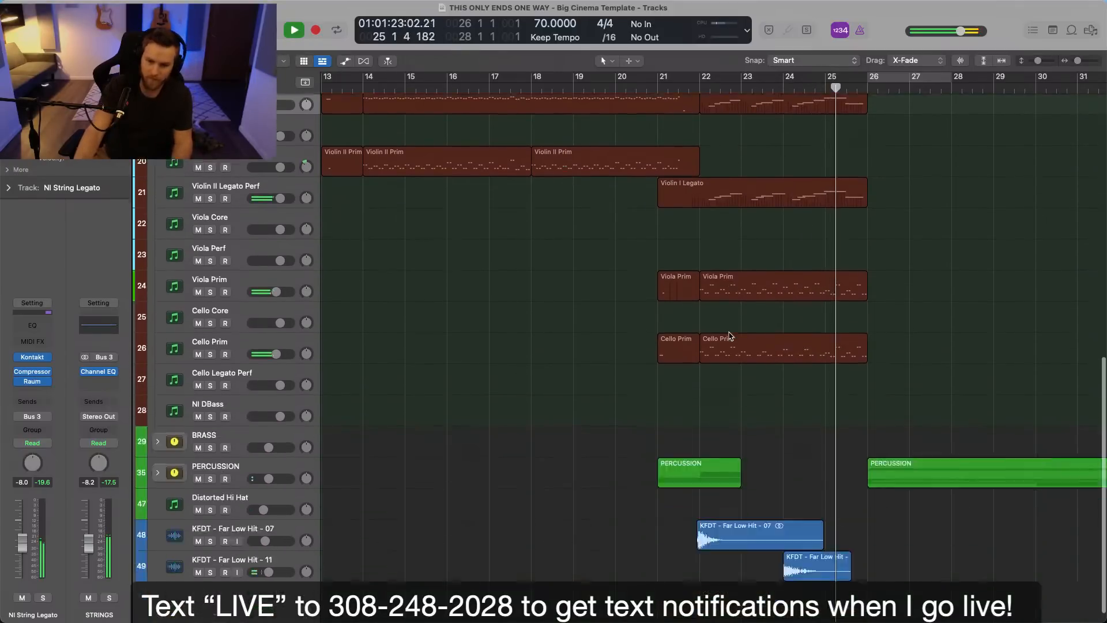
Stop playback, unfold the BRASS stack and select the French Horn Legato track.
left_click(158, 442)
scroll(614, 479, "down", 4)
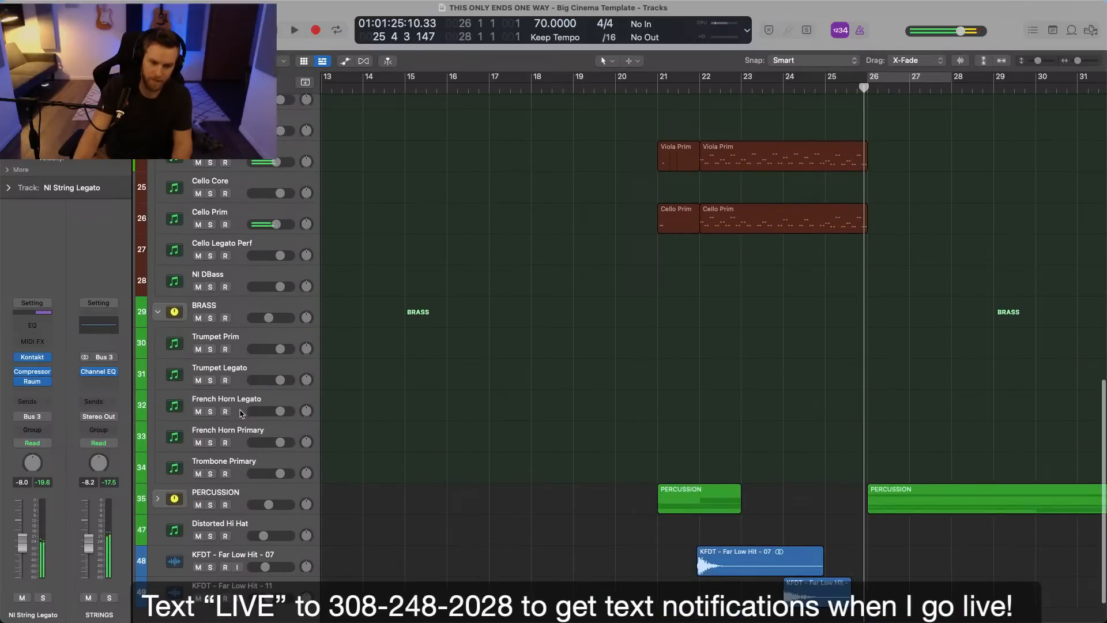
left_click(241, 405)
Record a legato melody on the French Horn Legato track from bar 22, stopping around bar 26.
left_click(708, 92)
scroll(830, 119, "up", 6)
scroll(773, 153, "down", 6)
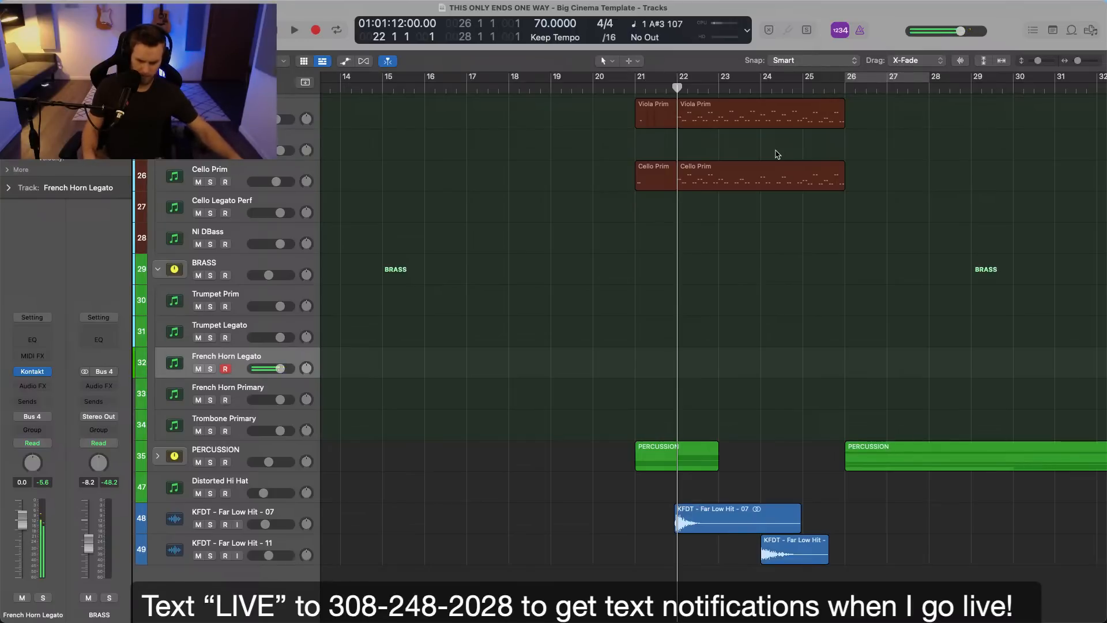
key("r")
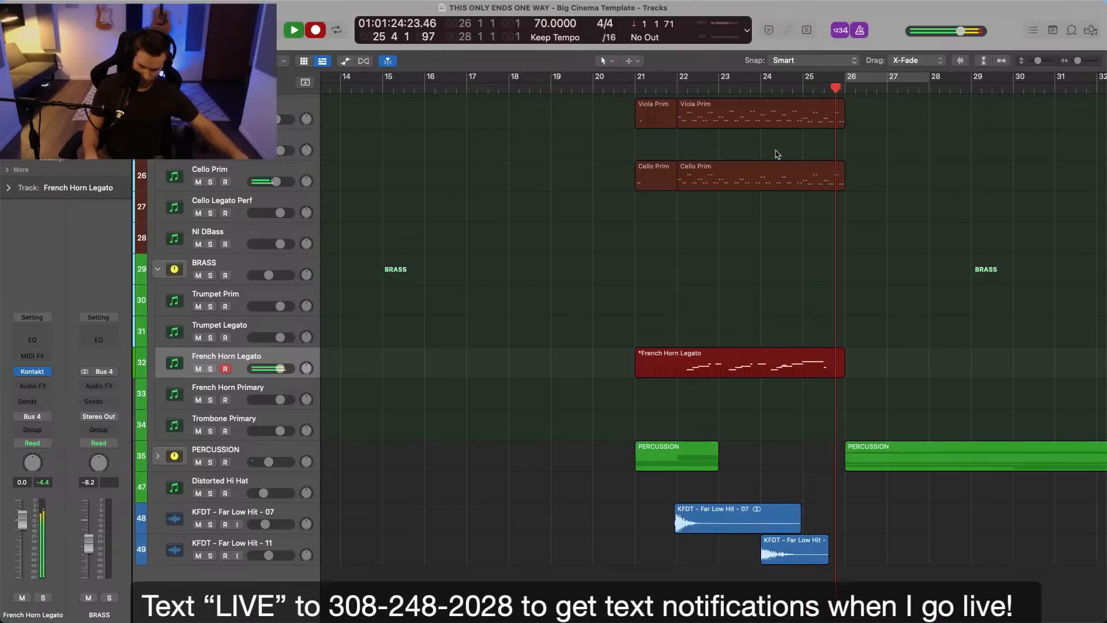
key("space")
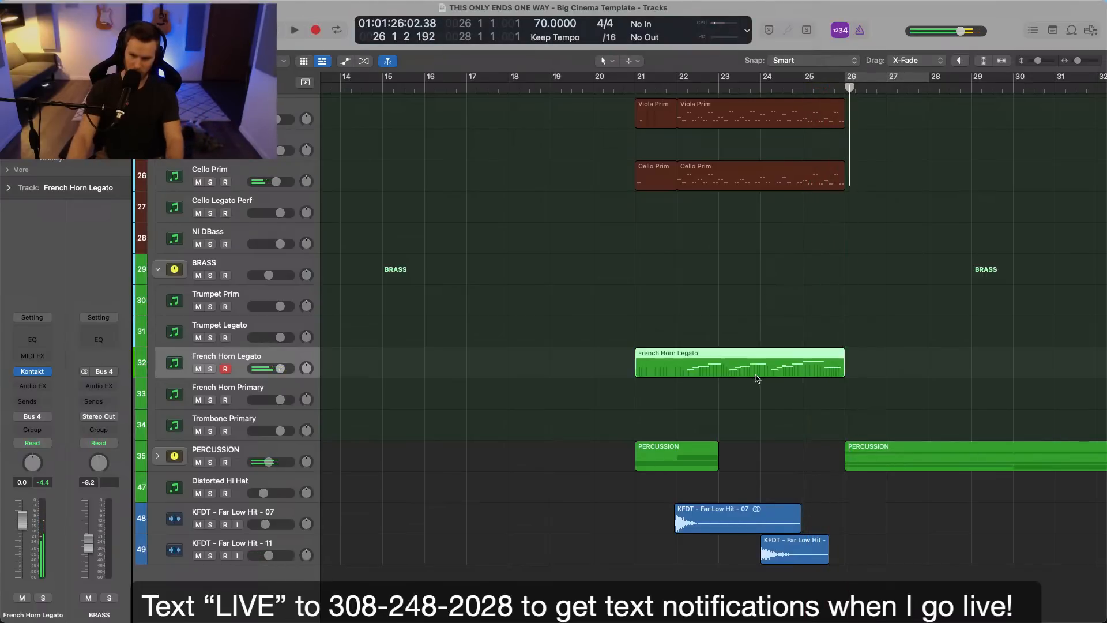
Open the French Horn Legato region in the note editor, play it from bar 22 and shift all its notes slightly earlier.
double_click(753, 369)
scroll(744, 404, "right", 10)
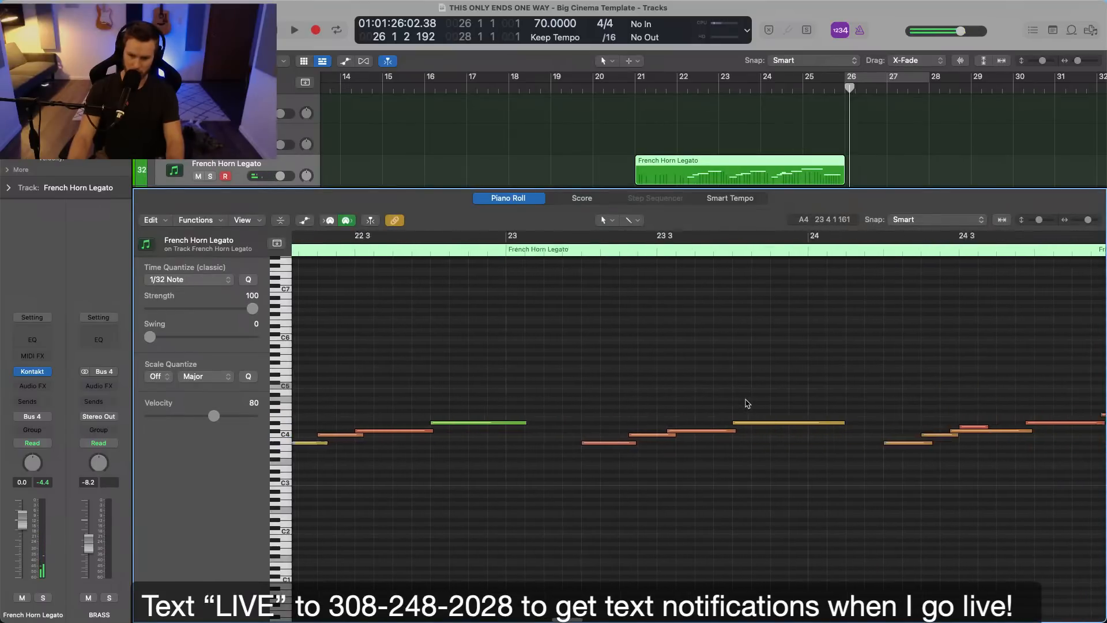
scroll(751, 404, "right", 2)
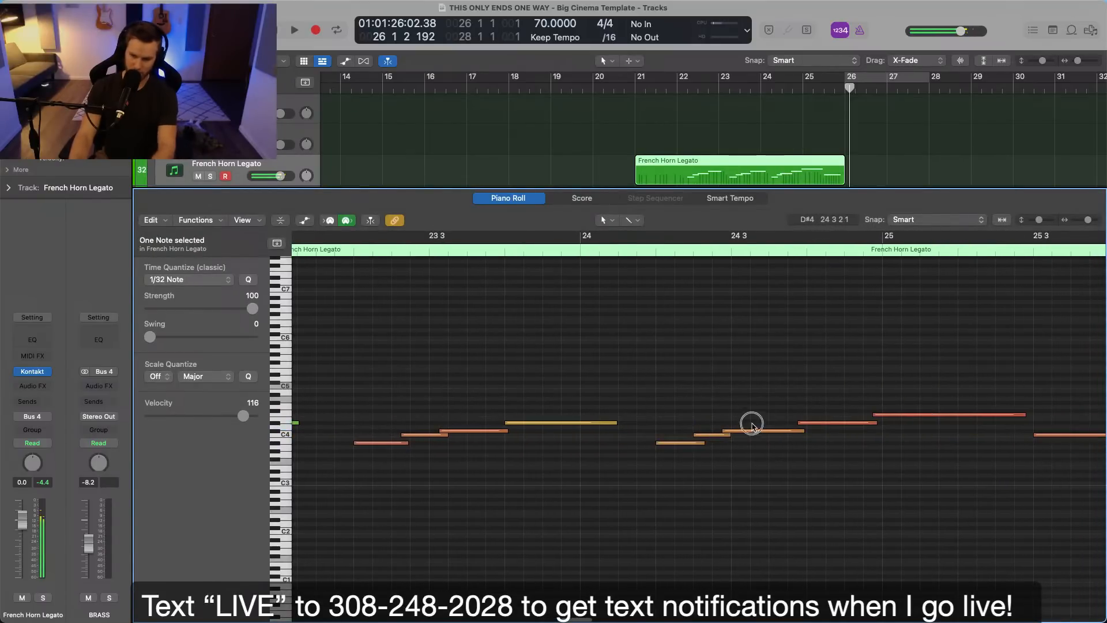
scroll(721, 346, "left", 2)
left_click(679, 92)
key("space")
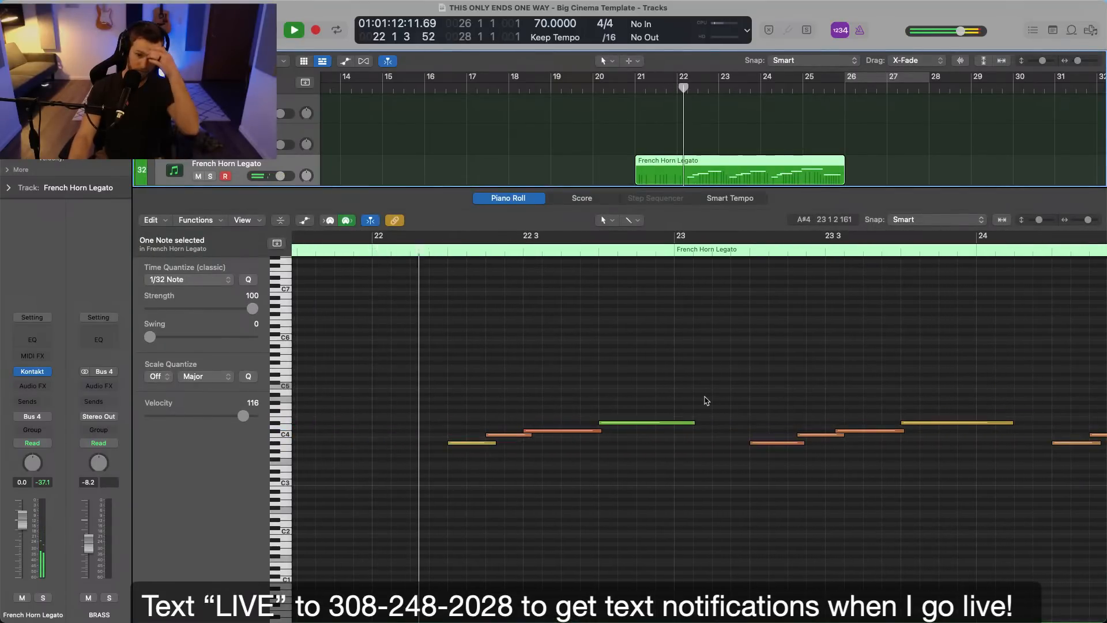
left_click(531, 450)
key("super+a")
left_click_drag(539, 431, 533, 430)
left_click(548, 424)
left_click(727, 492)
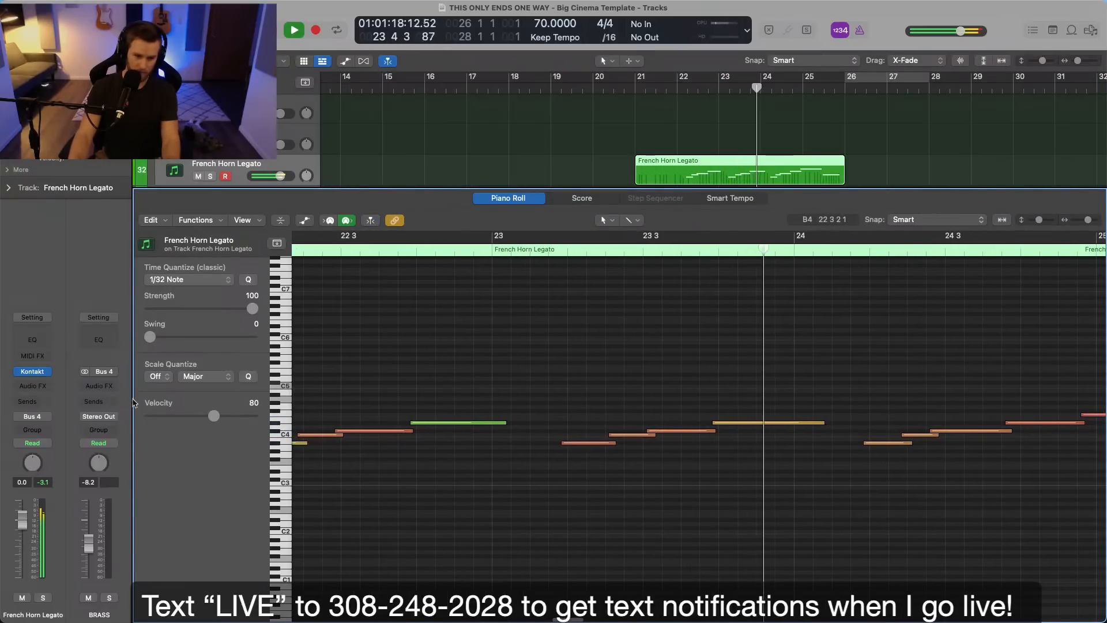
Open the Horns Legato instrument's reverb settings, adjust the Cathedral reverb mix to about 72/27 and close the instrument.
left_click(33, 372)
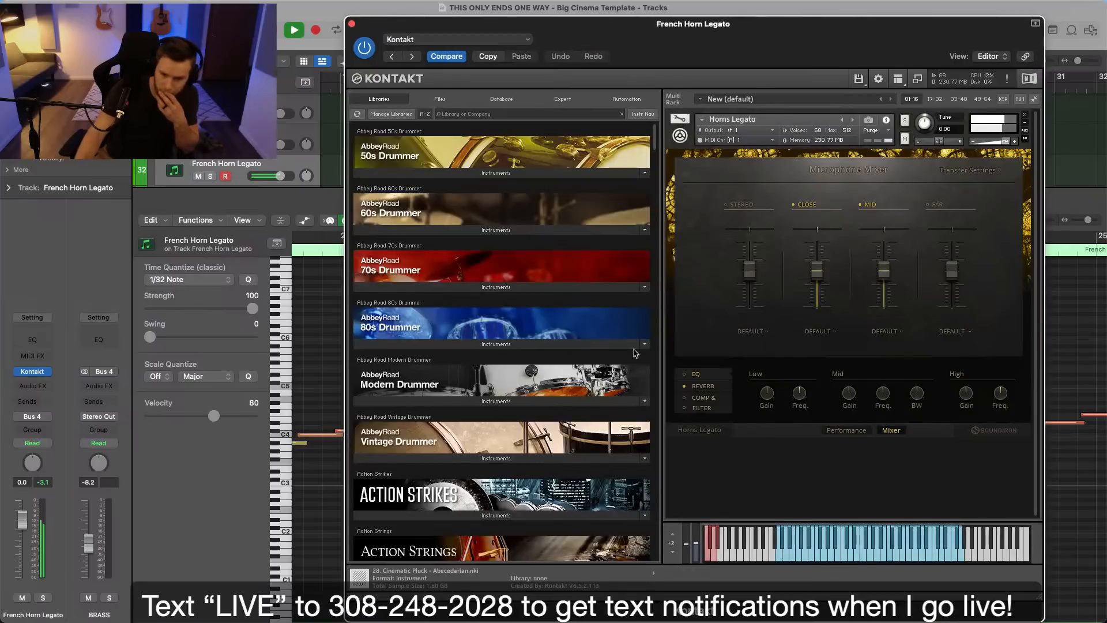
left_click(848, 431)
left_click(891, 431)
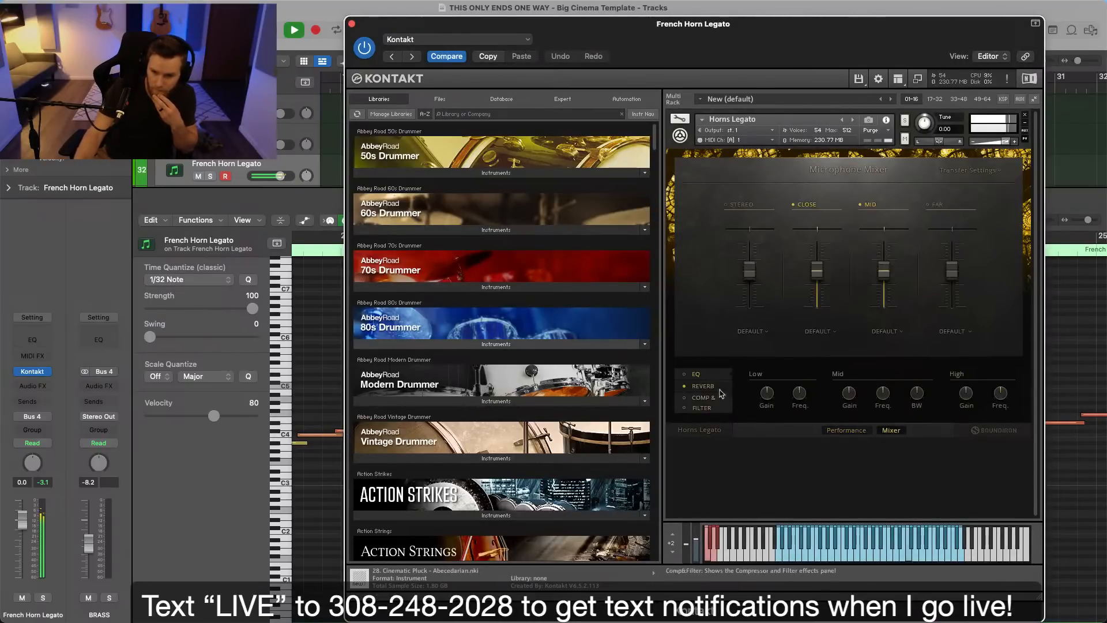
left_click(704, 386)
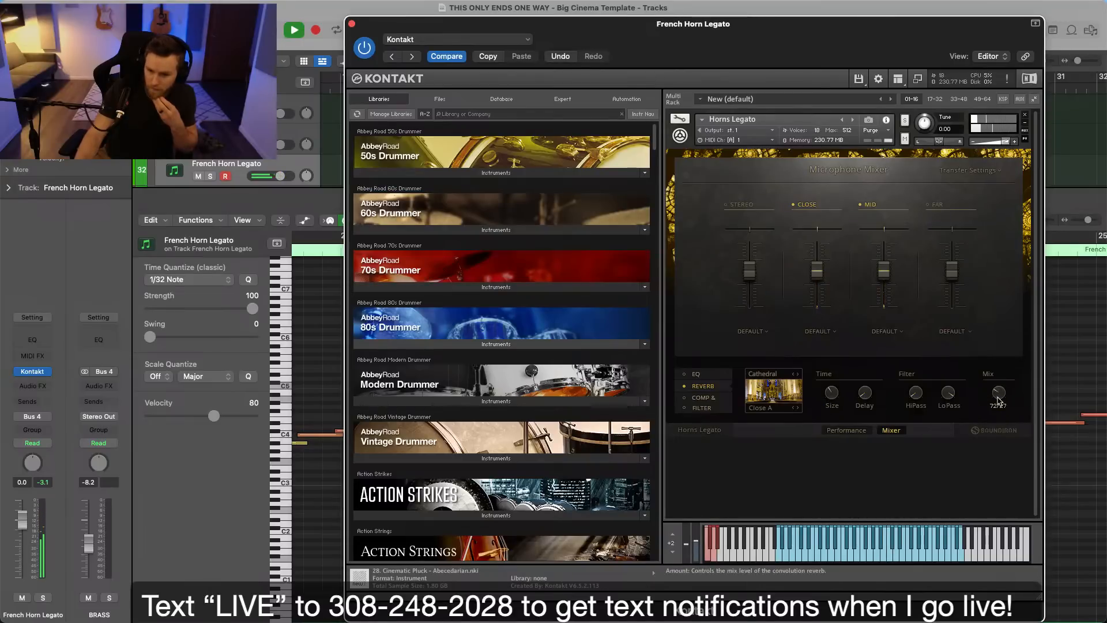
left_click(352, 25)
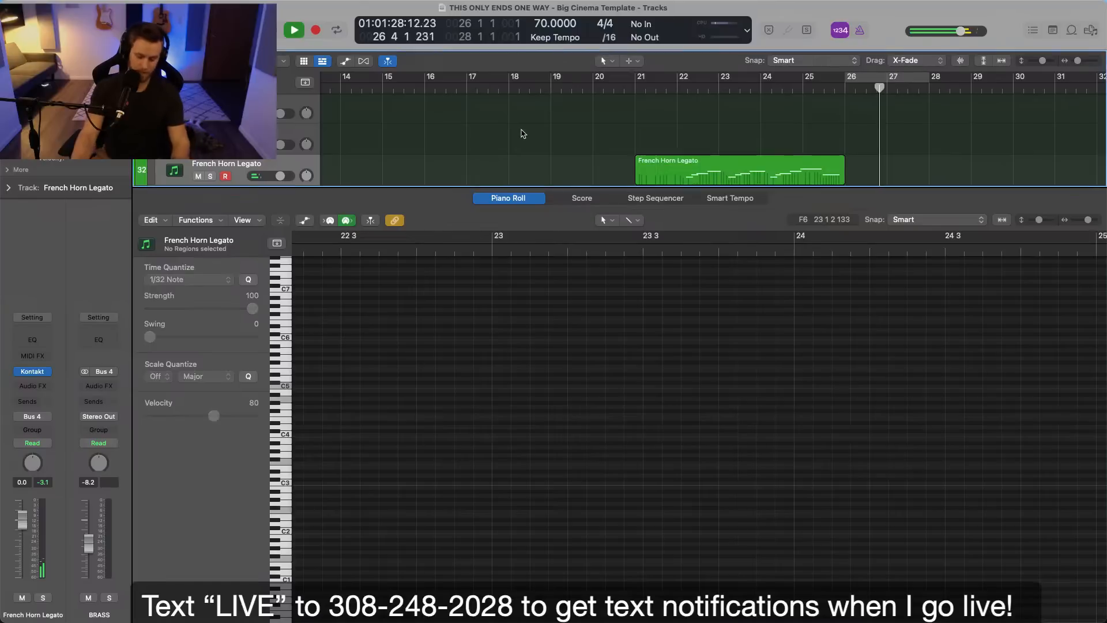
Close the note editor and review the whole arrangement from the first bars to bar 43 while it plays, then stop playback.
key("e")
scroll(560, 211, "right", 8)
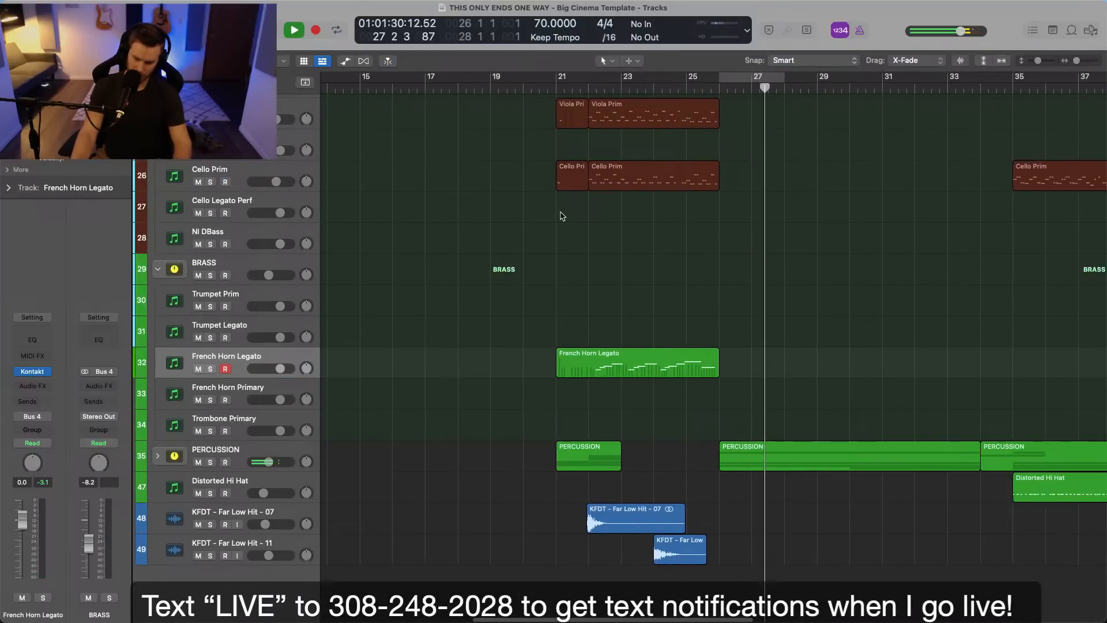
scroll(753, 247, "right", 2)
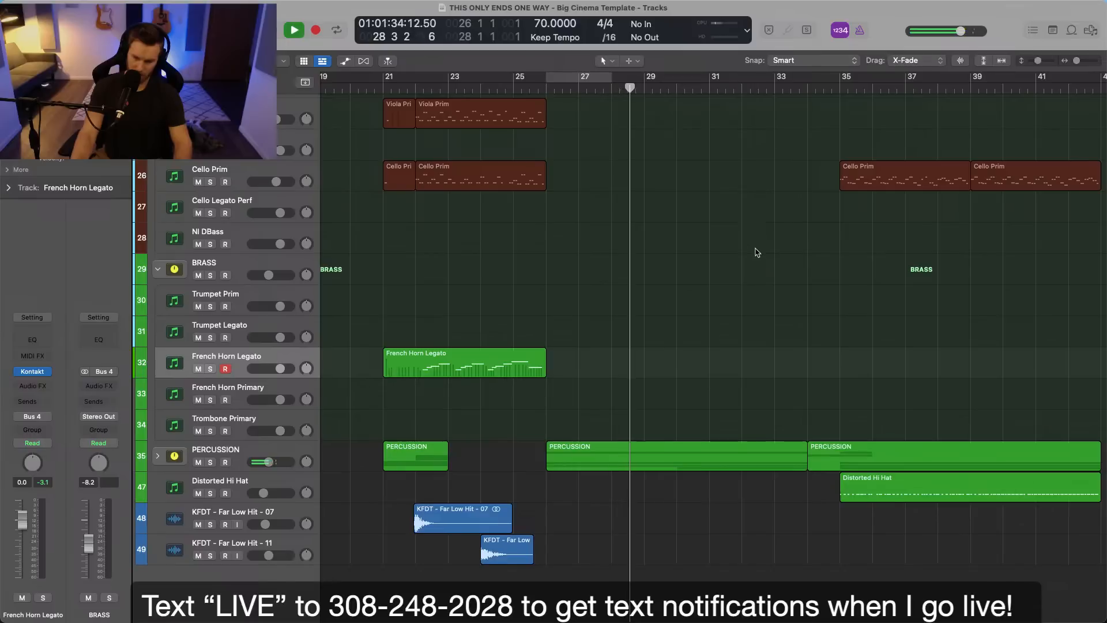
scroll(601, 356, "down", 3)
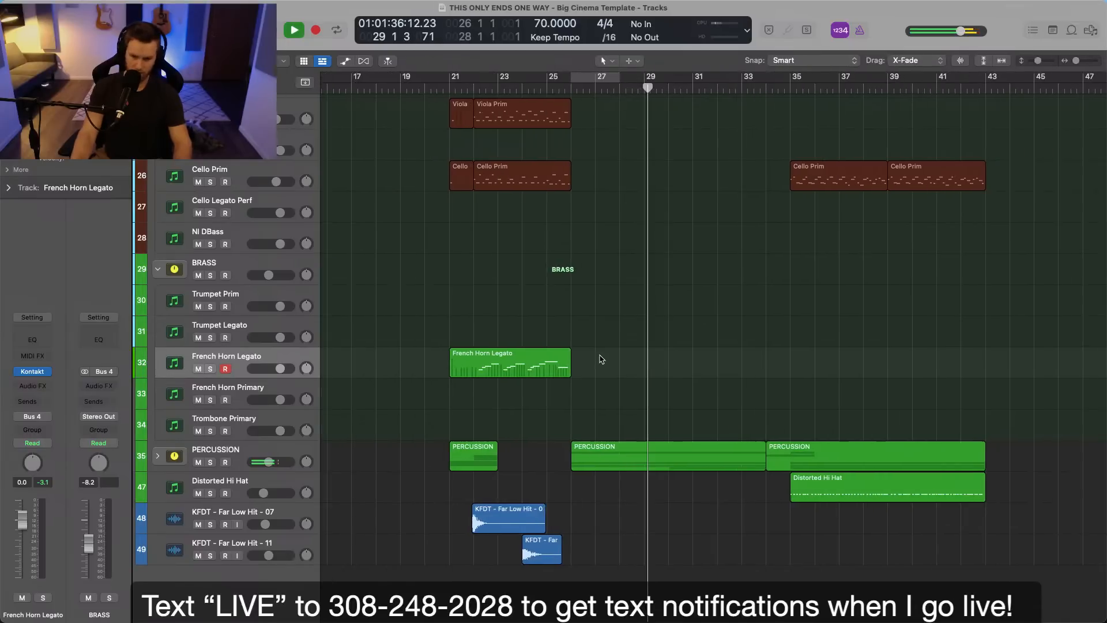
scroll(600, 355, "up", 4)
scroll(602, 358, "up", 10)
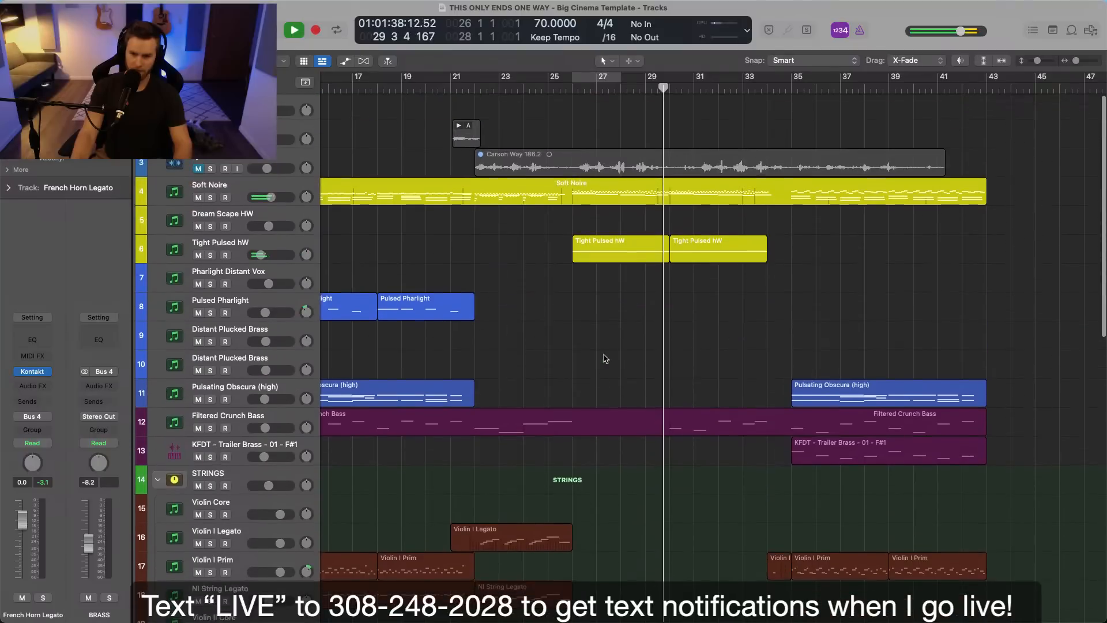
scroll(605, 355, "up", 2)
scroll(606, 356, "down", 2)
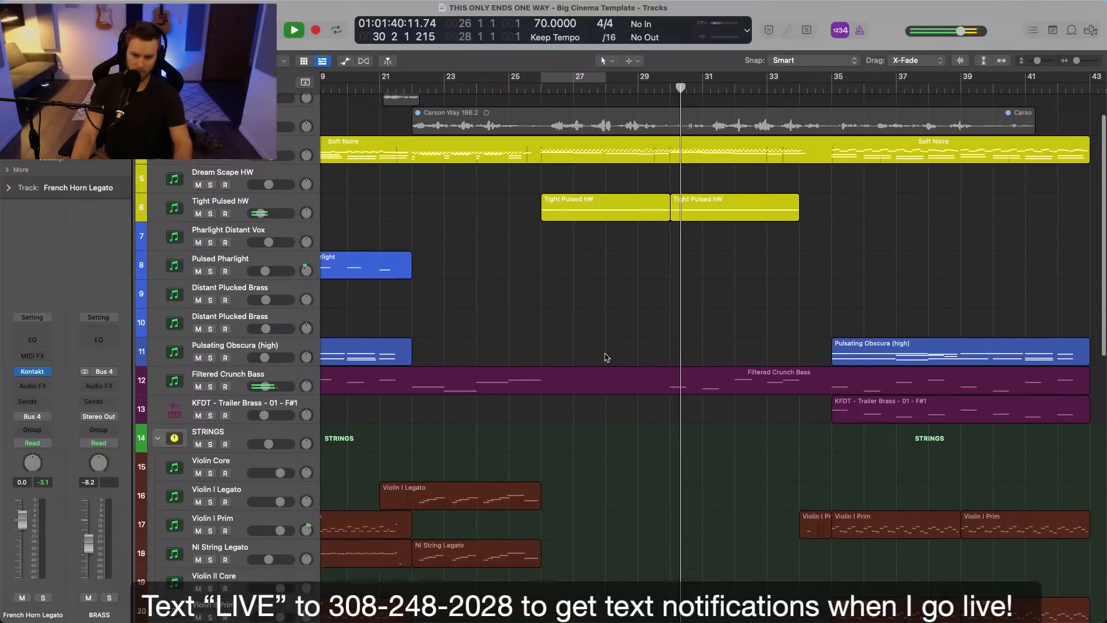
scroll(605, 356, "left", 5)
scroll(603, 346, "left", 3)
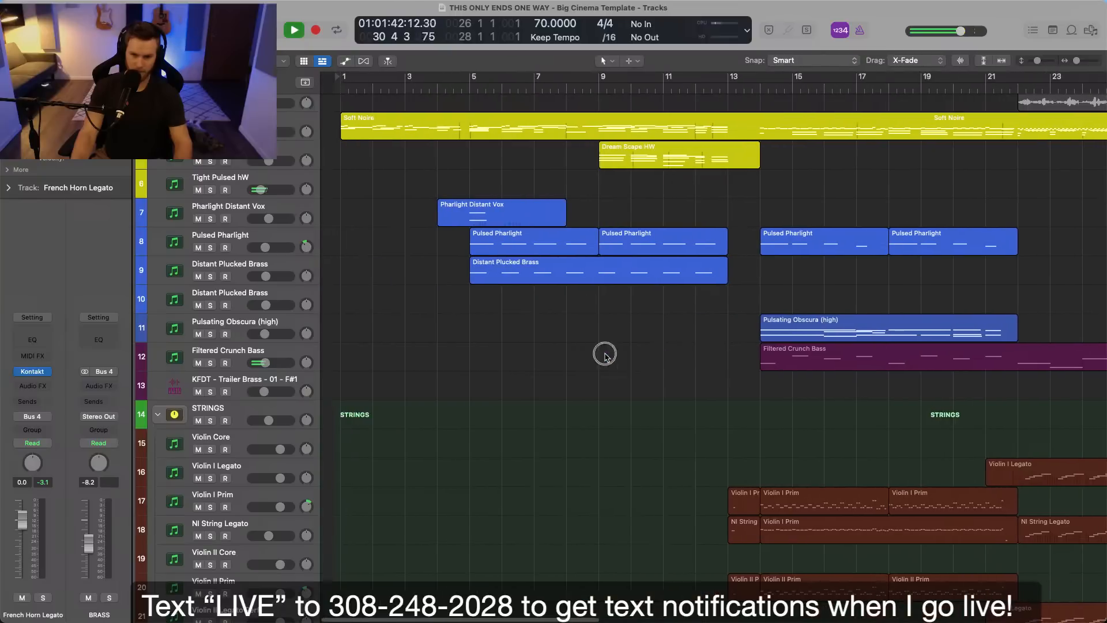
scroll(612, 296, "right", 6)
scroll(614, 295, "down", 3)
scroll(613, 295, "left", 2)
scroll(611, 294, "left", 1)
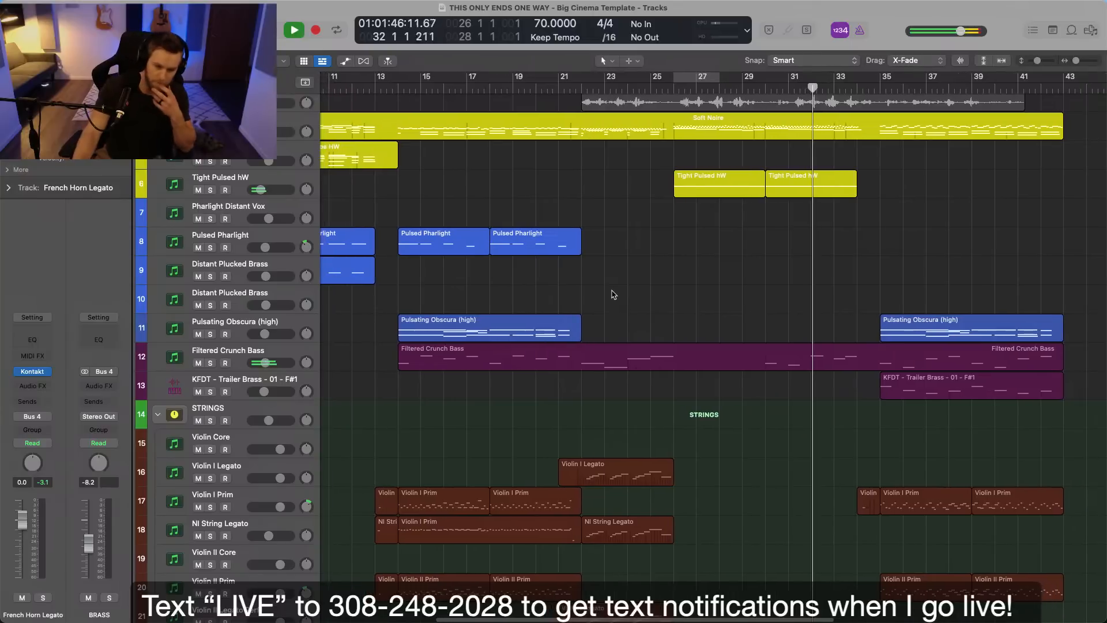
key("space")
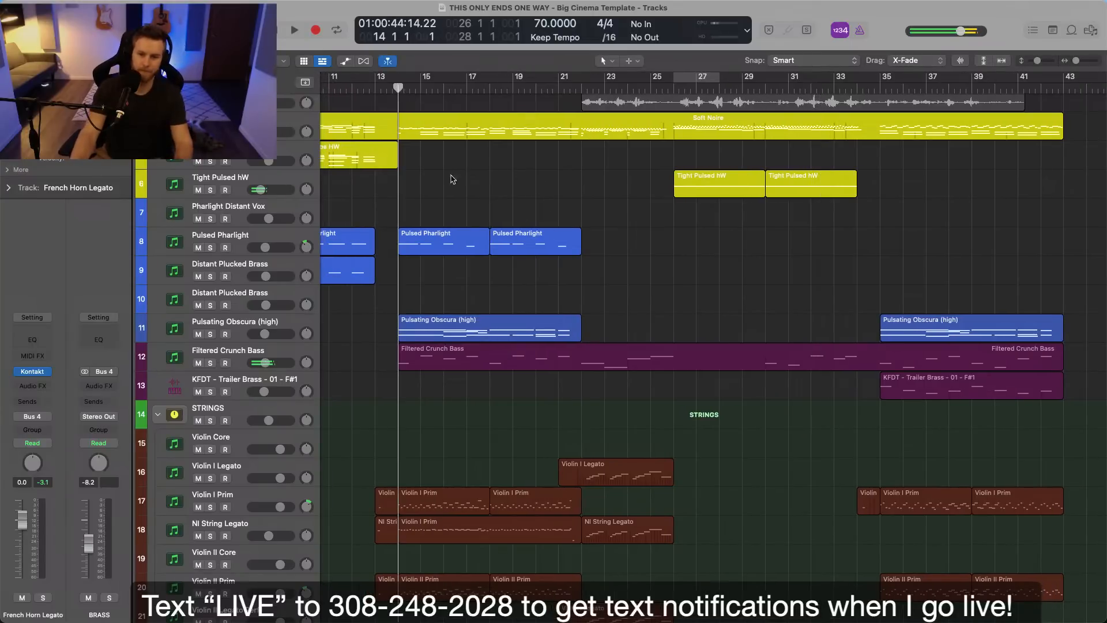
Play from bar 13, open the pickup region on the Violin II Prim track and move its low note to just before bar 14.
scroll(417, 151, "down", 2)
key("space")
left_click(386, 89)
key("space")
left_click_drag(396, 444, 383, 511)
scroll(383, 511, "down", 2)
double_click(387, 492)
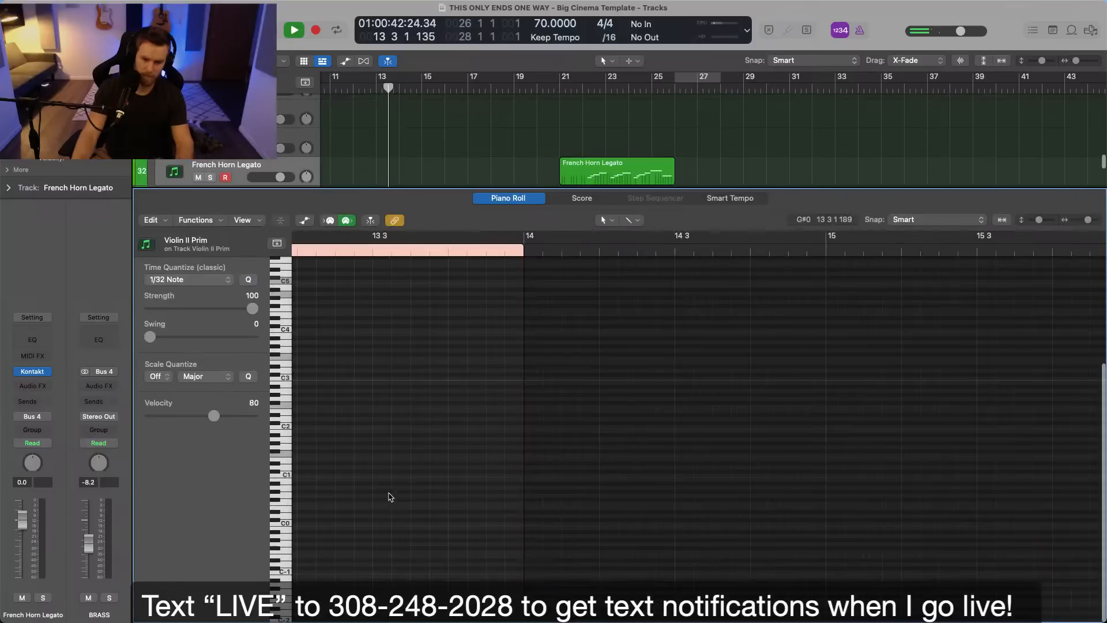
left_click_drag(358, 468, 486, 467)
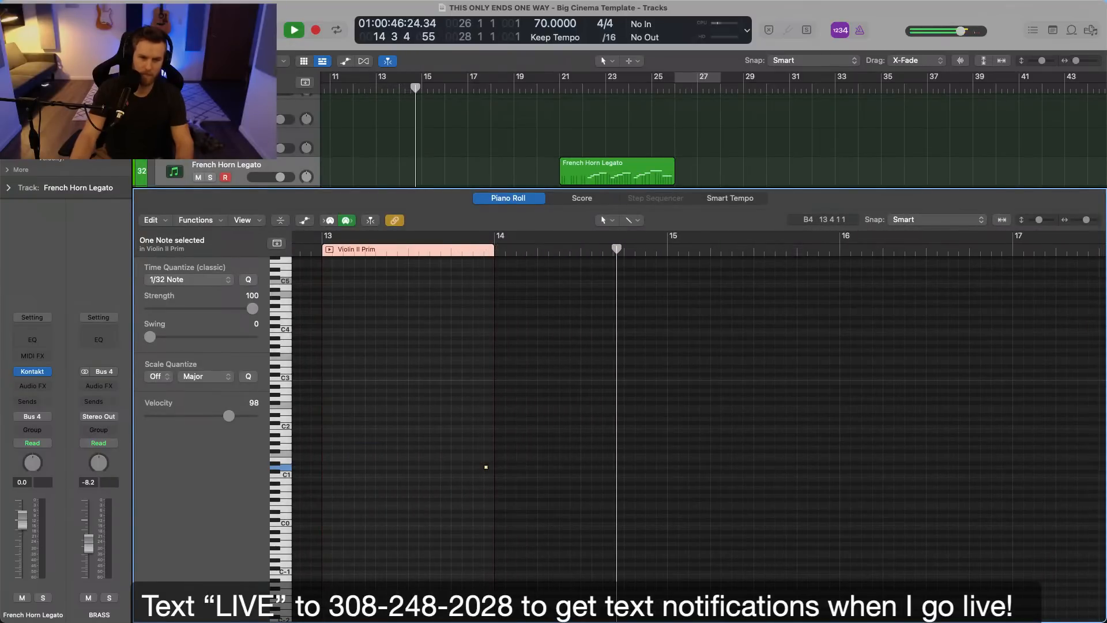
Close the note editor and join the Violin II Prim regions between bars 13 and 22 into one region.
key("e")
scroll(433, 309, "up", 1)
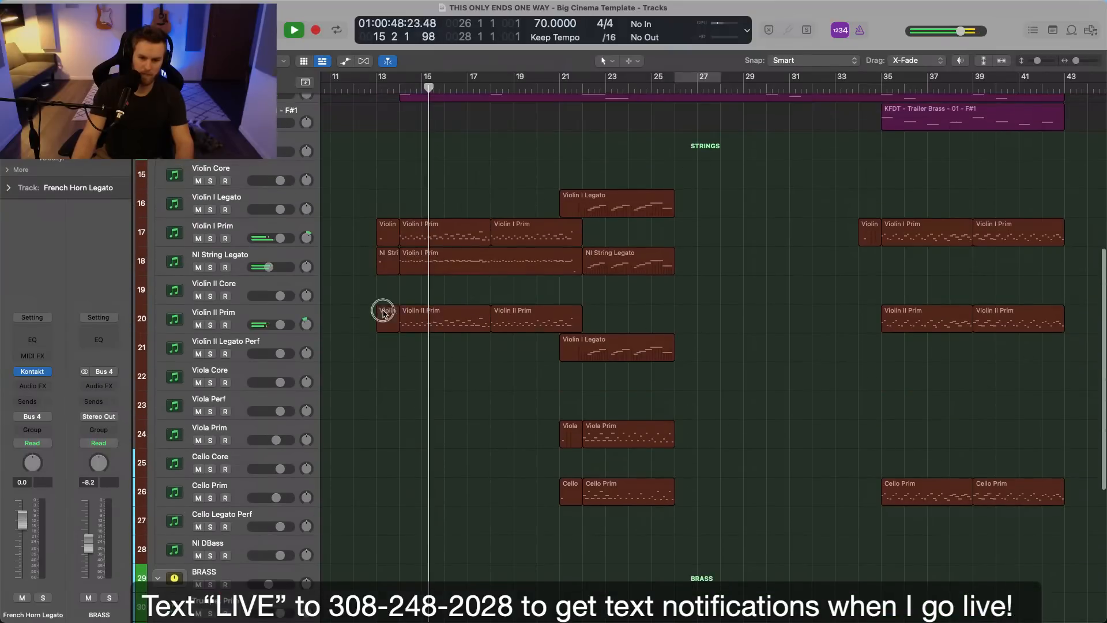
left_click_drag(349, 305, 554, 323)
key("super+j")
left_click(557, 303)
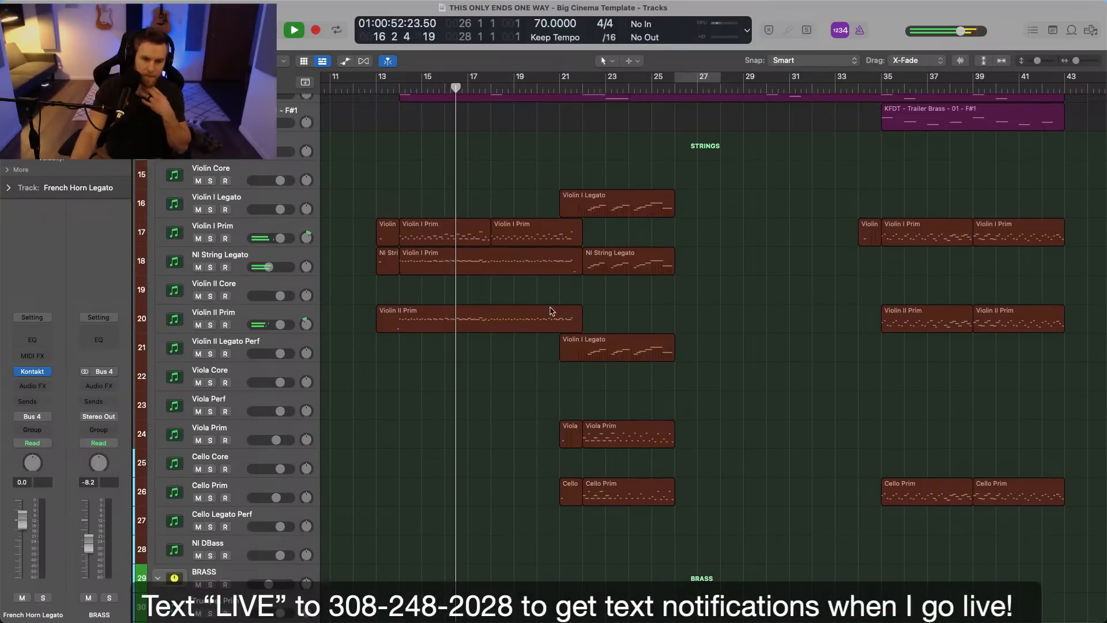
Select the French Horn Primary track and record sustained chords on it from about bar 18, stopping just before bar 22.
scroll(554, 309, "down", 3)
scroll(554, 308, "left", 2)
scroll(564, 302, "down", 4)
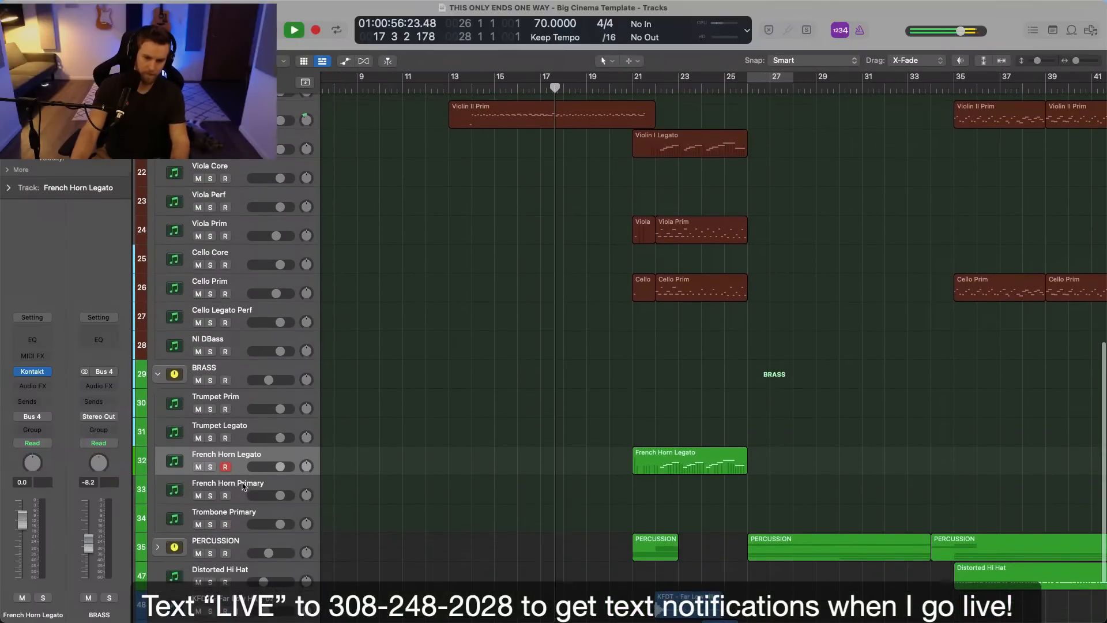
left_click(242, 490)
key("space")
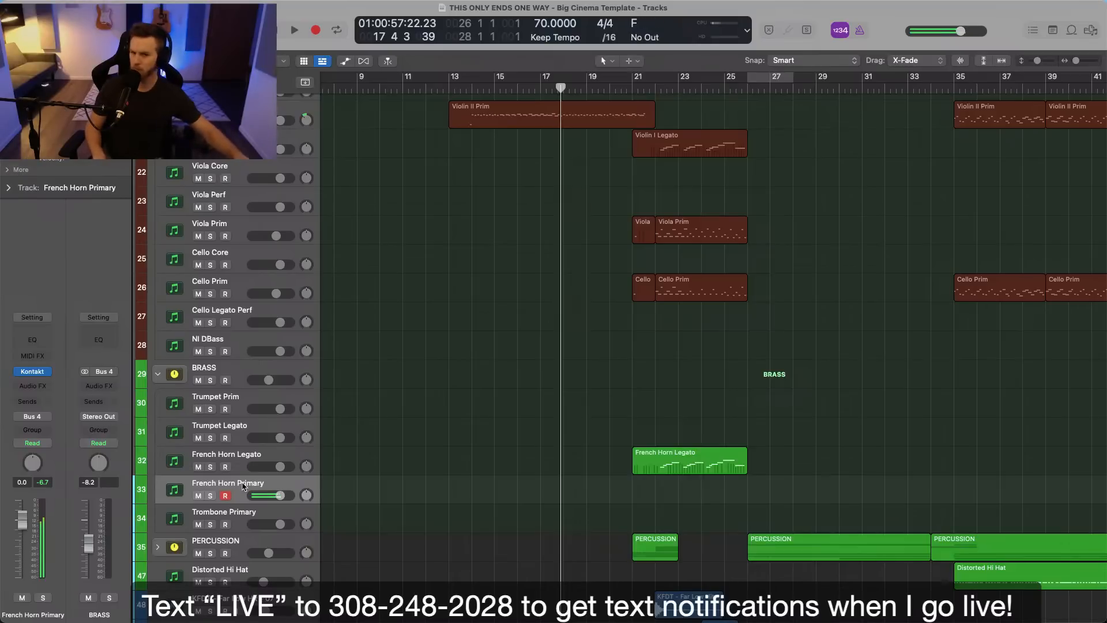
key("r")
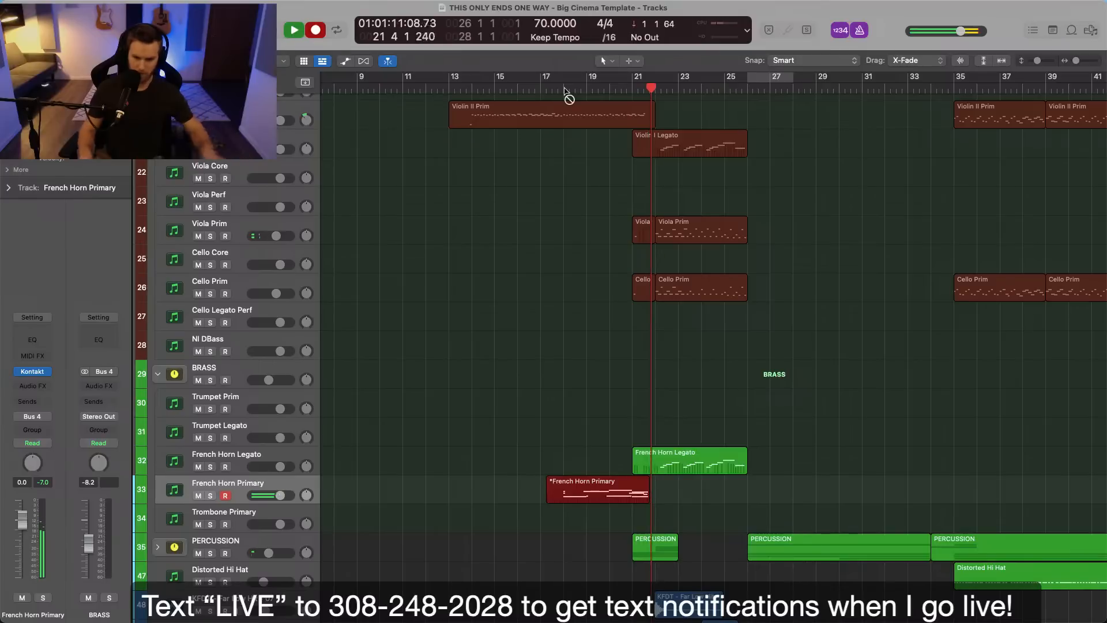
key("space")
Open the French Horn Primary region, shorten the ends of its last chord in bar 21 and play that passage.
double_click(560, 494)
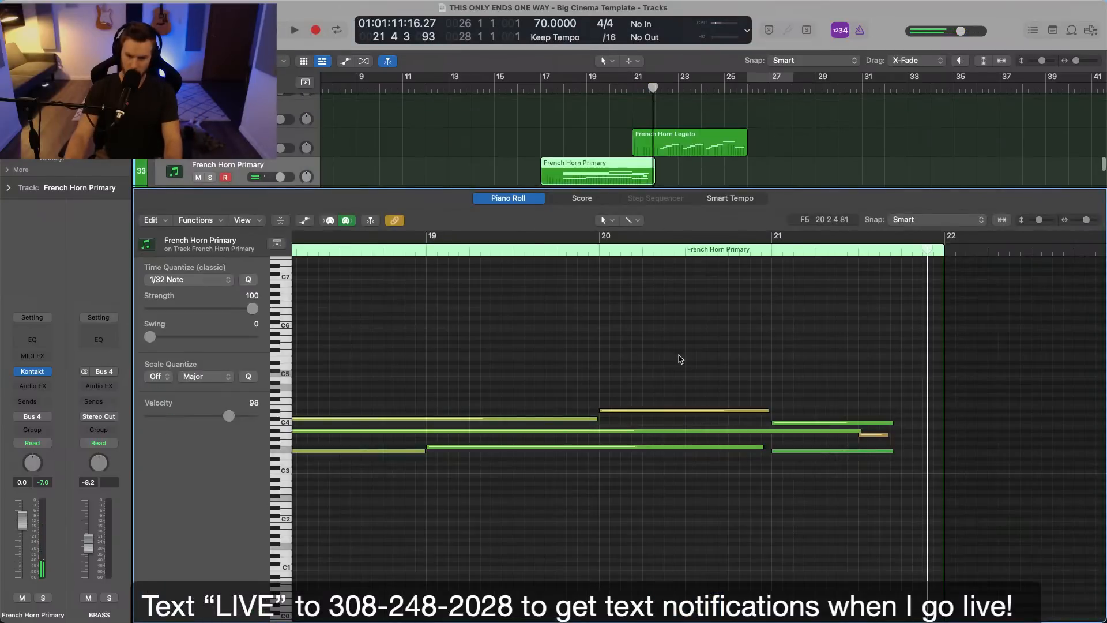
left_click_drag(878, 393, 870, 436)
left_click(866, 428)
left_click(758, 254)
key("space")
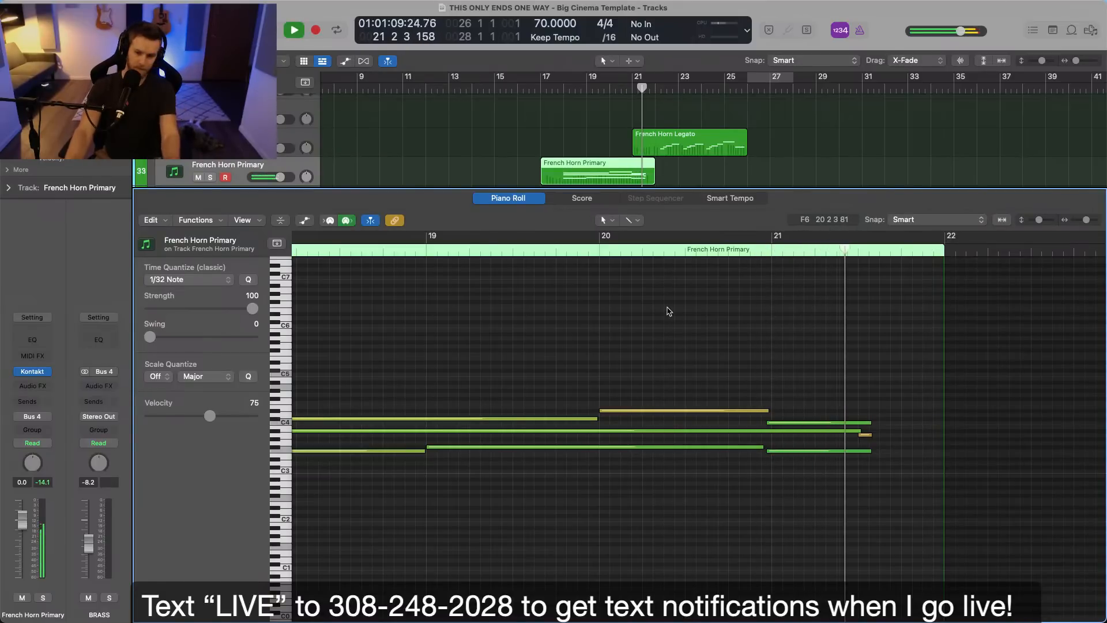
key("space")
Delete the short A#3 note at the end of the French Horn Primary region and quantize the notes to 1/16 Note.
left_click(867, 435)
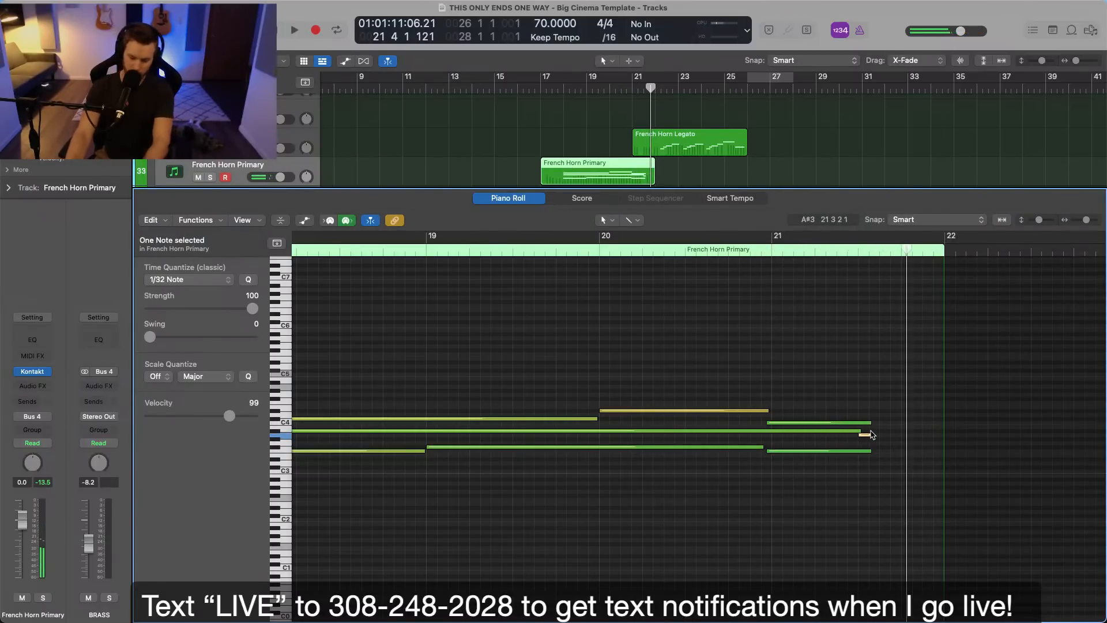
left_click(224, 279)
left_click(224, 269)
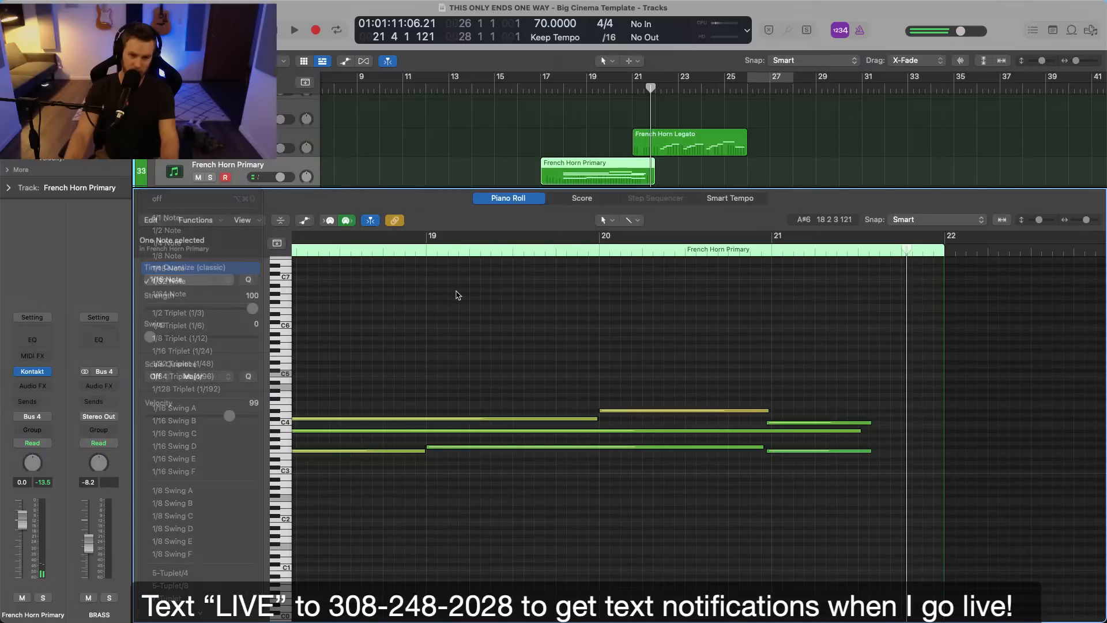
scroll(456, 297, "left", 3)
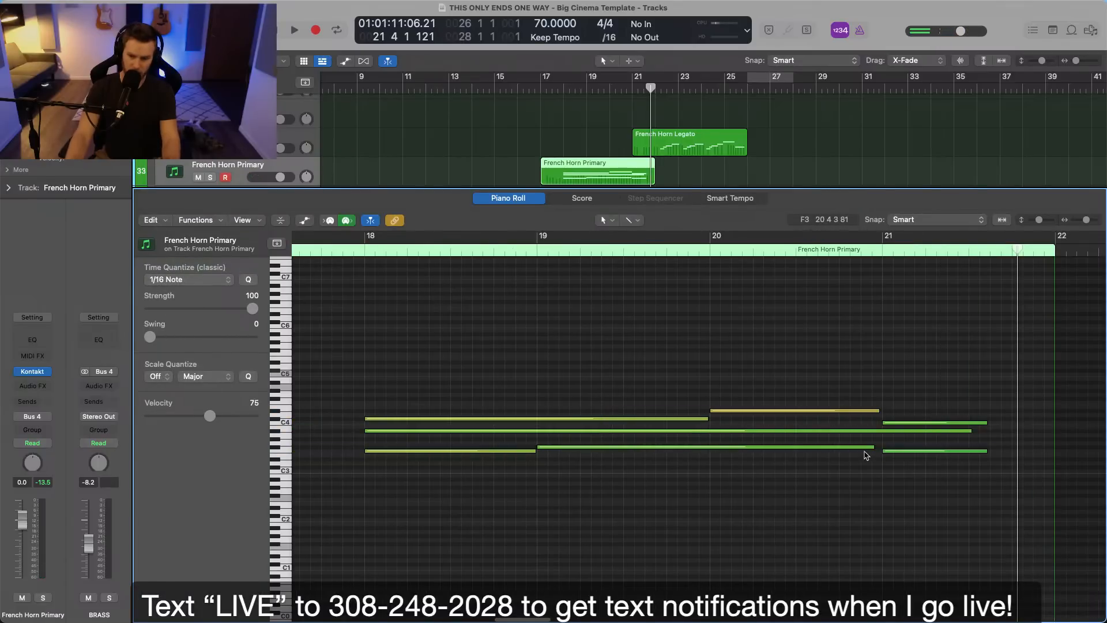
Play the French Horn Primary part from bar 18 and set the Horns instrument's Cathedral reverb mix to 66/33.
left_click(388, 252)
key("space")
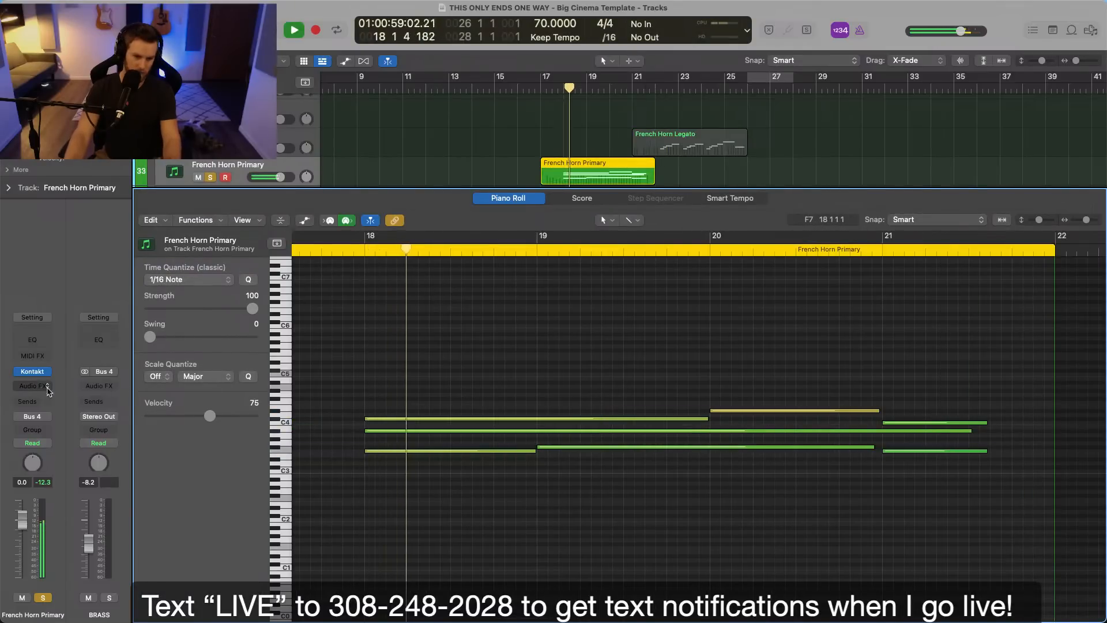
left_click(33, 373)
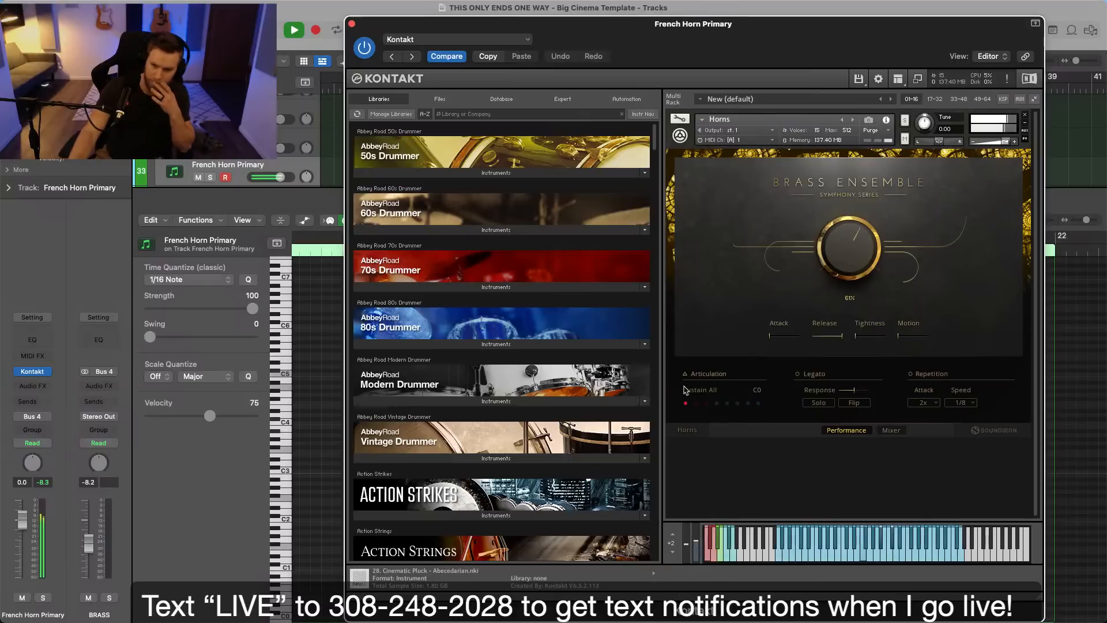
left_click(889, 431)
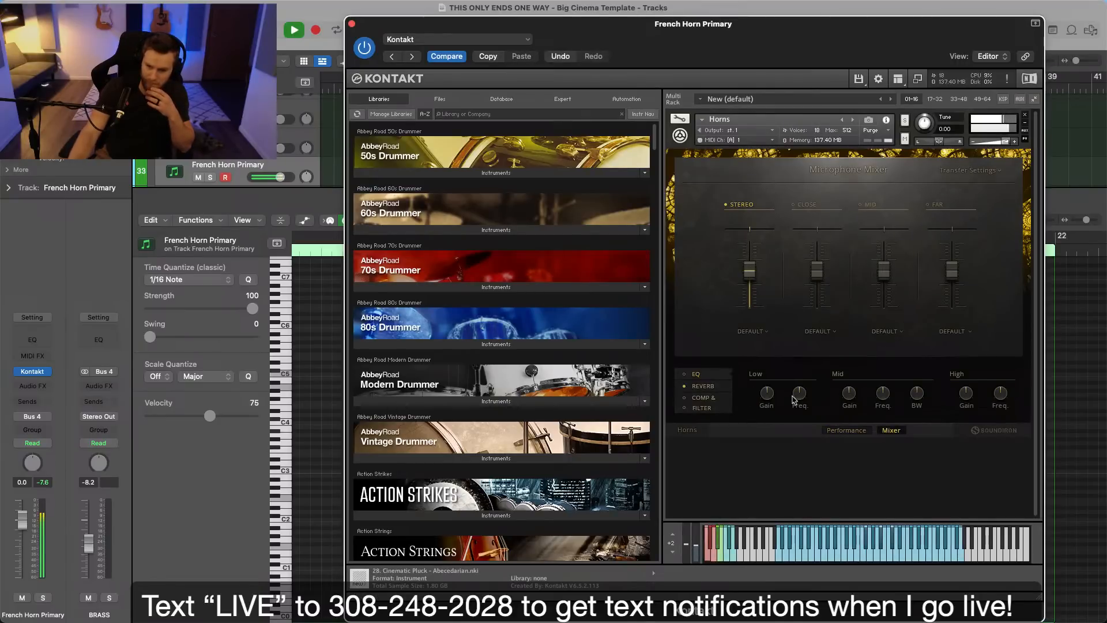
left_click(713, 387)
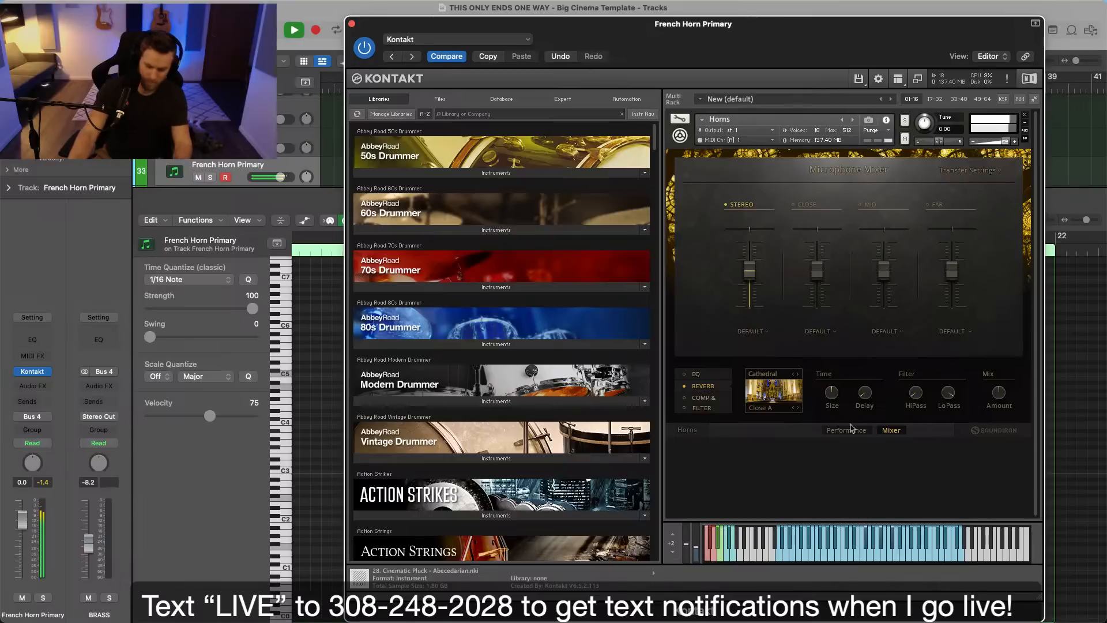
key("s")
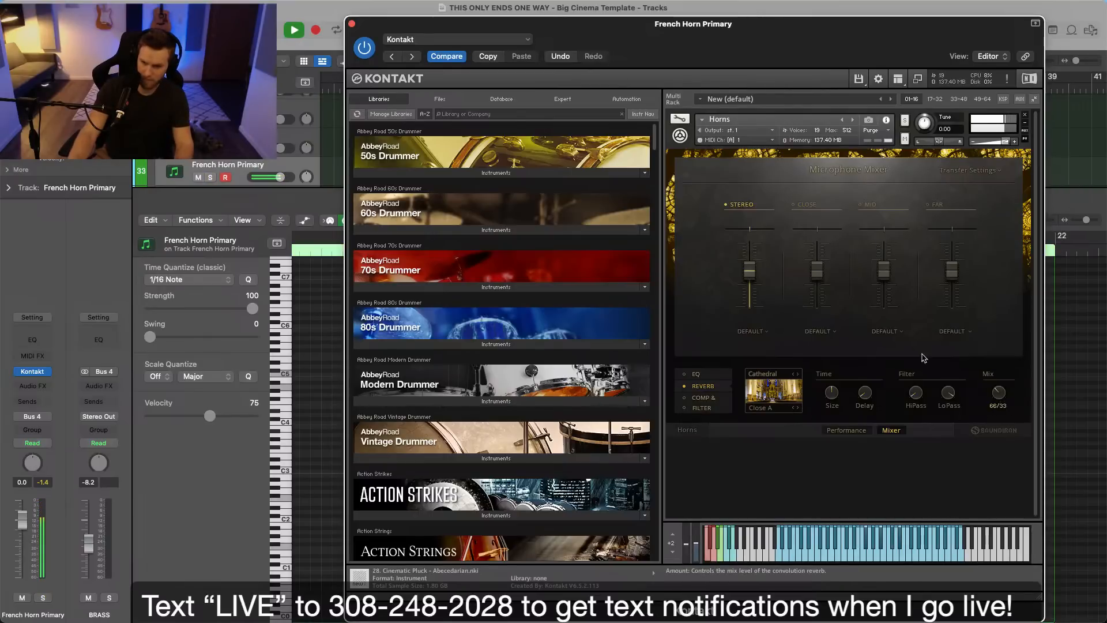
left_click(352, 23)
Close the note editor and play the full arrangement from bar 13 while reviewing the string tracks.
key("p")
scroll(425, 146, "up", 5)
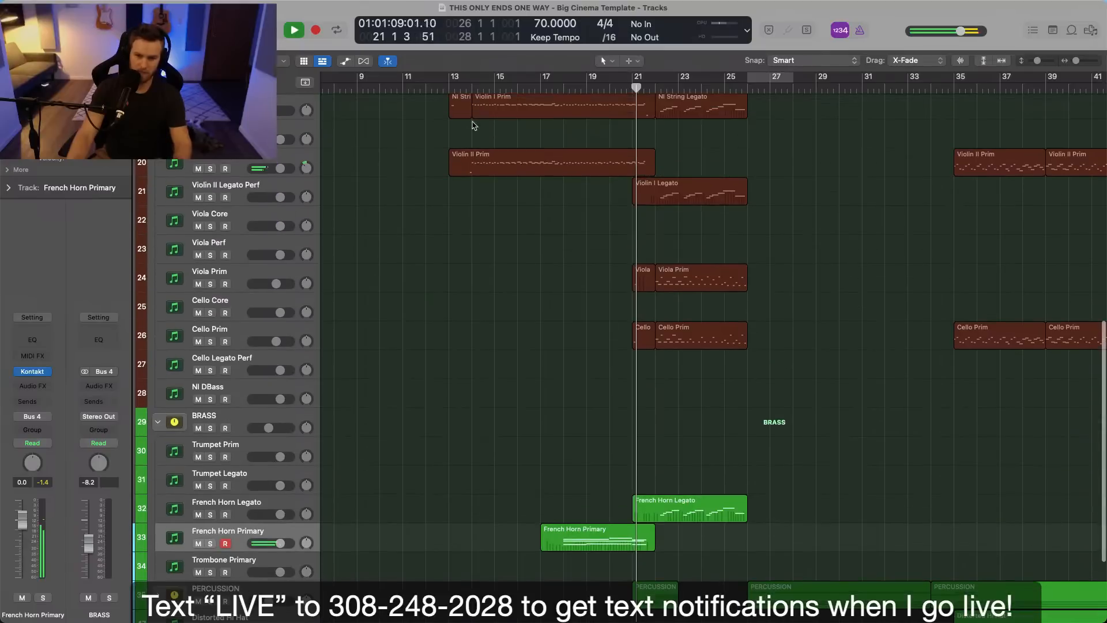
left_click(451, 89)
scroll(480, 131, "up", 5)
scroll(514, 201, "up", 5)
key("space")
scroll(516, 187, "down", 3)
scroll(516, 187, "up", 5)
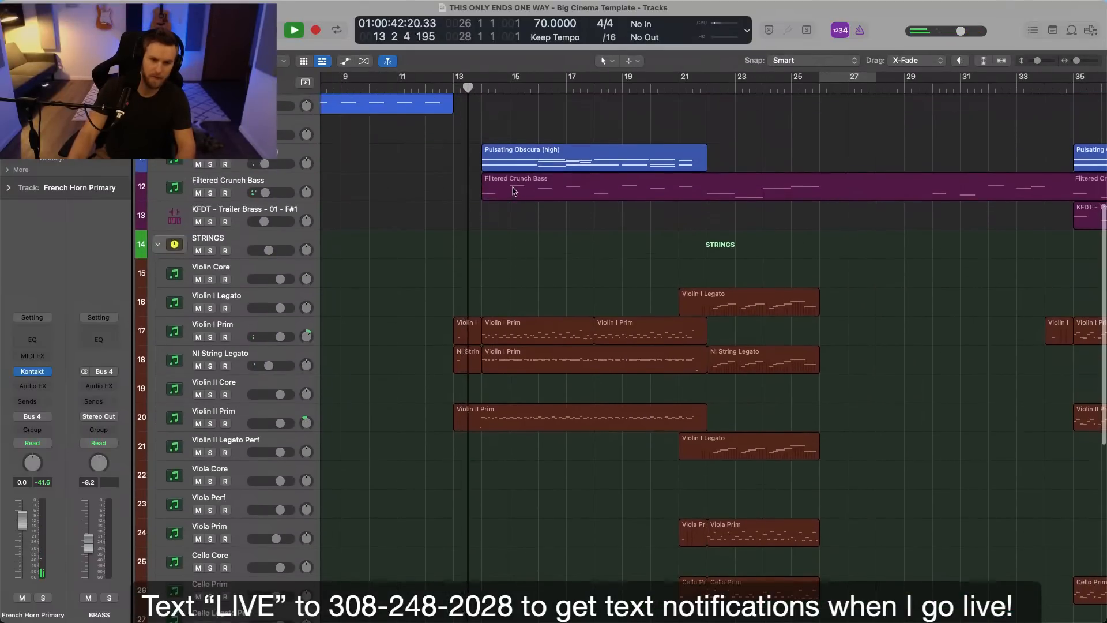
Expand the PERCUSSION stack and copy the Tam Tam region from bar 22 to bar 14.
scroll(515, 187, "down", 3)
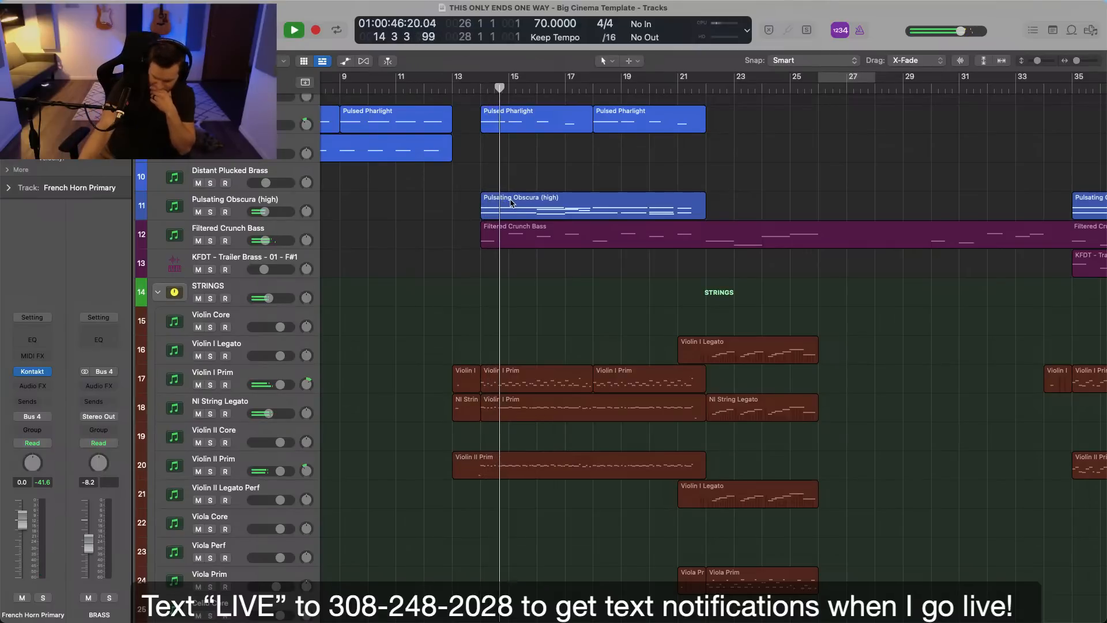
scroll(511, 204, "down", 6)
scroll(511, 204, "down", 3)
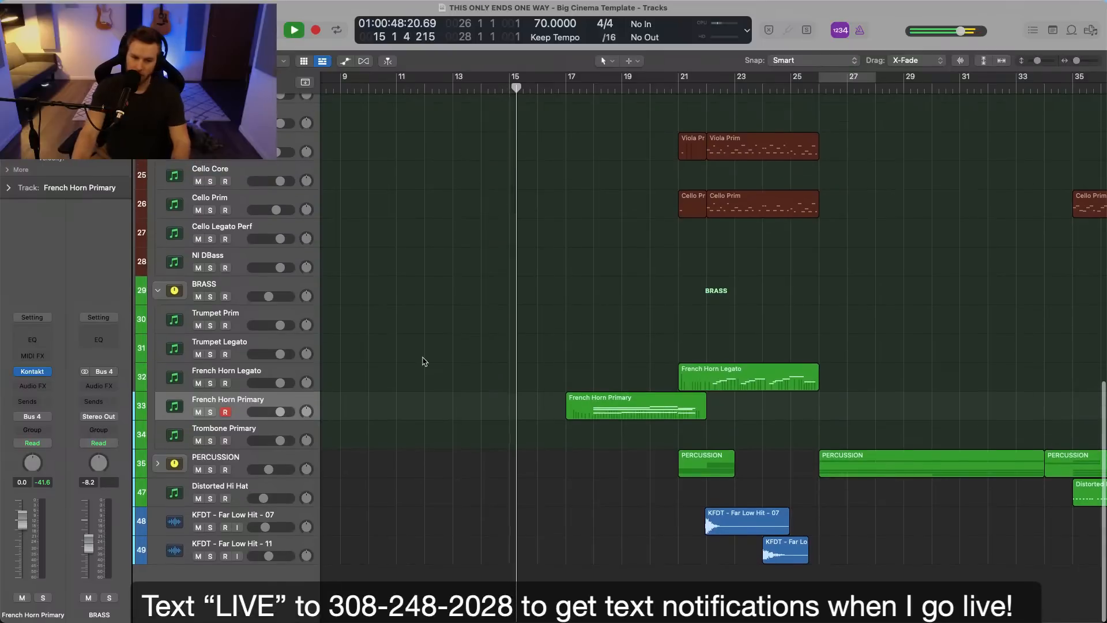
scroll(412, 477, "down", 9)
scroll(413, 477, "up", 1)
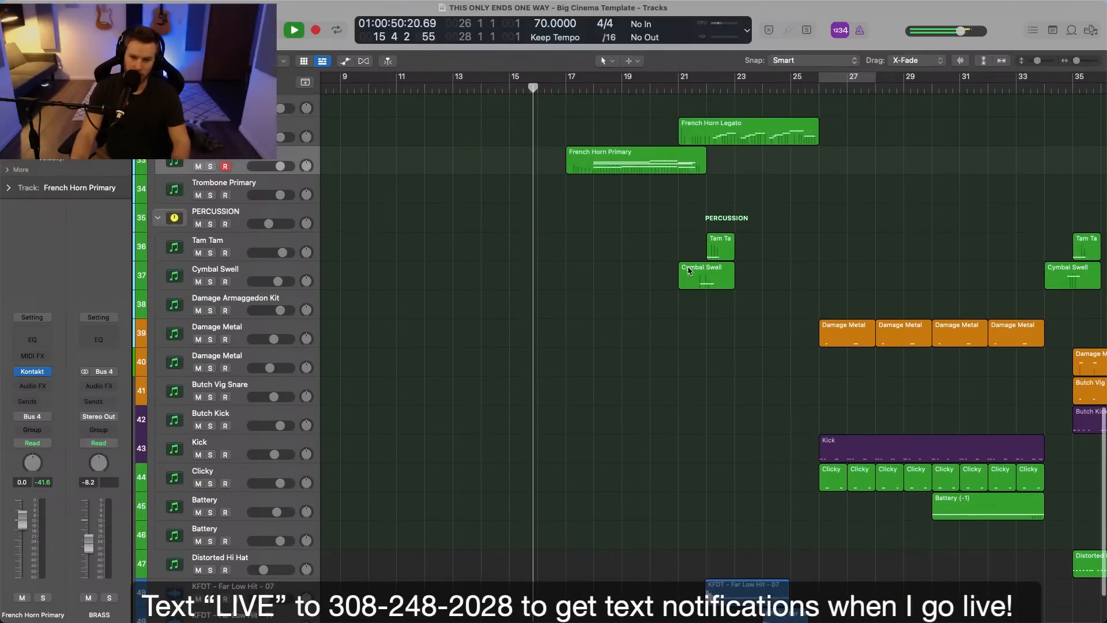
left_click_drag(718, 245, 503, 251)
Review the string, brass and percussion layers while the arrangement plays into bar 25, and stop playback.
scroll(503, 250, "up", 10)
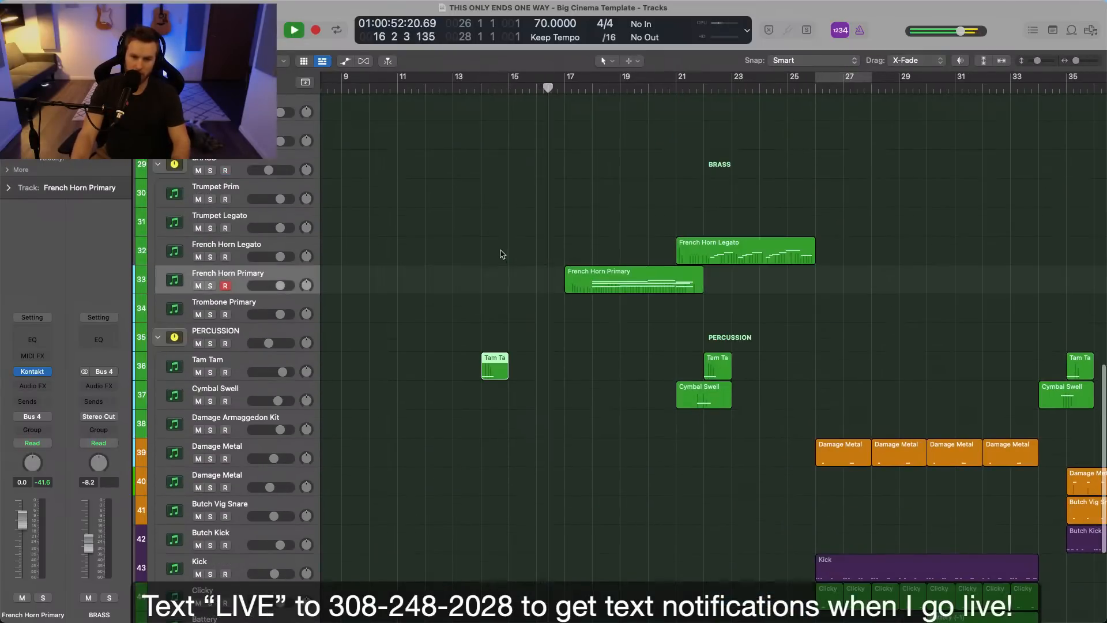
scroll(524, 321, "down", 15)
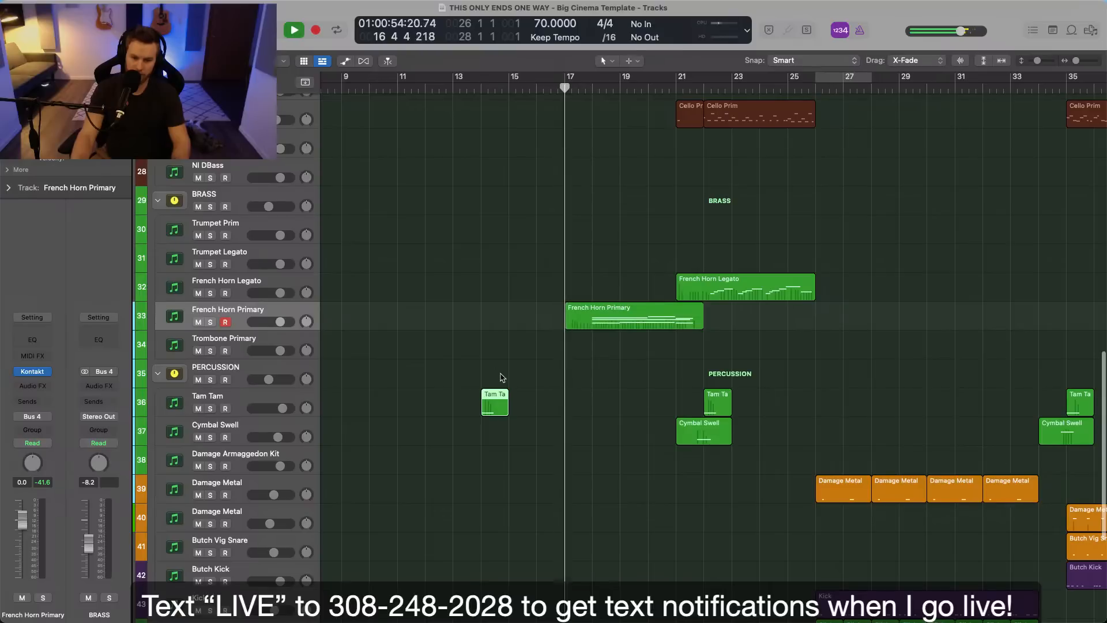
scroll(502, 375, "up", 7)
scroll(504, 377, "down", 1)
key("z")
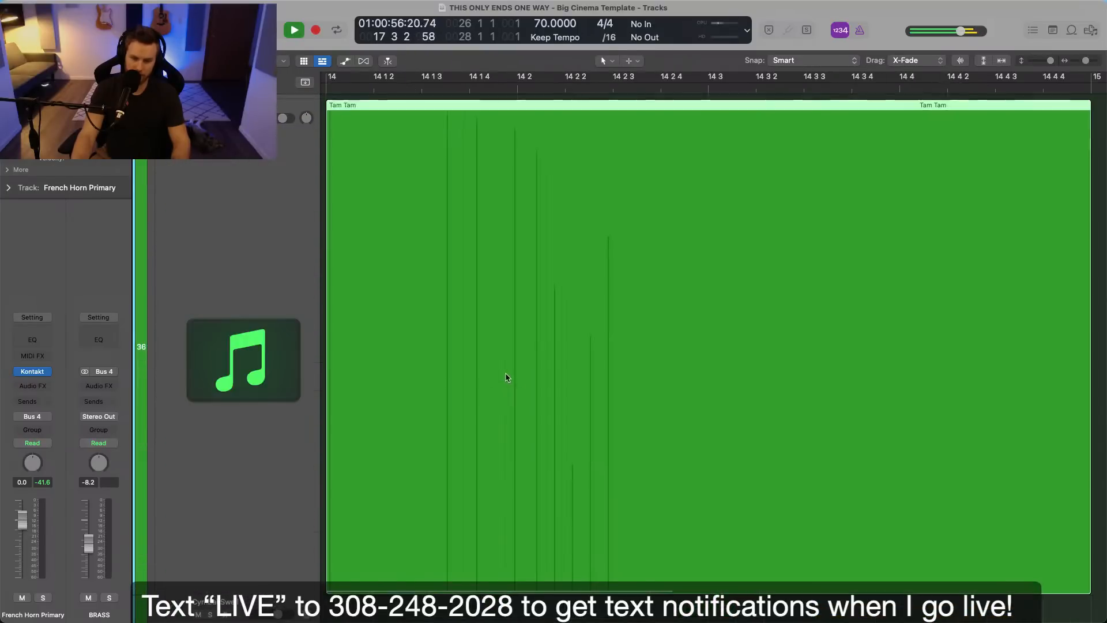
key("z")
key("super+Up")
scroll(517, 376, "down", 4)
scroll(517, 425, "up", 2)
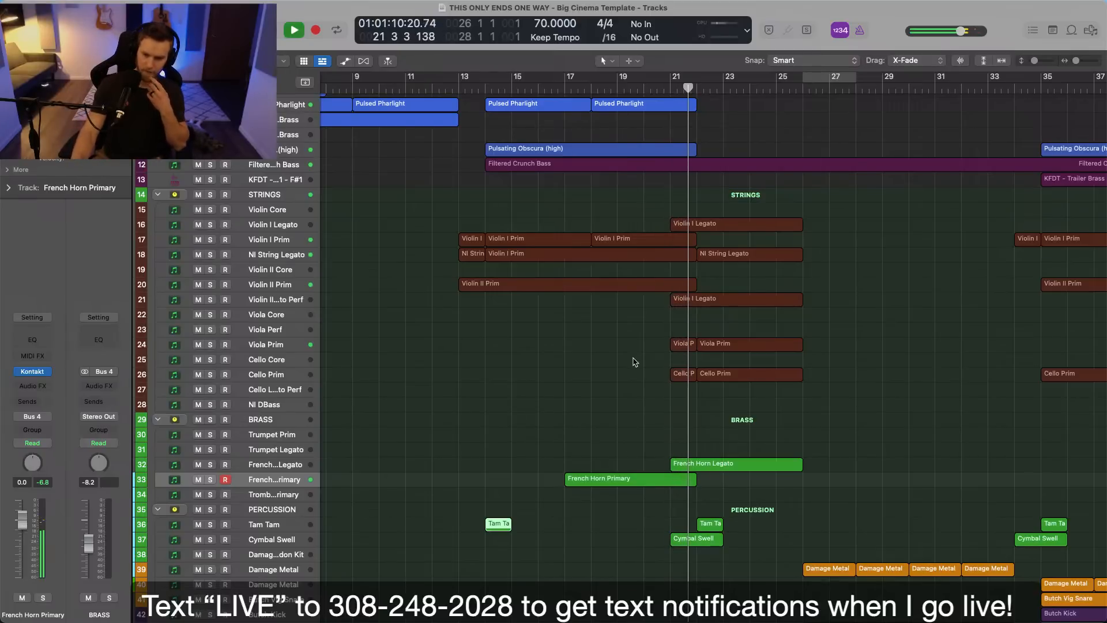
scroll(672, 389, "right", 3)
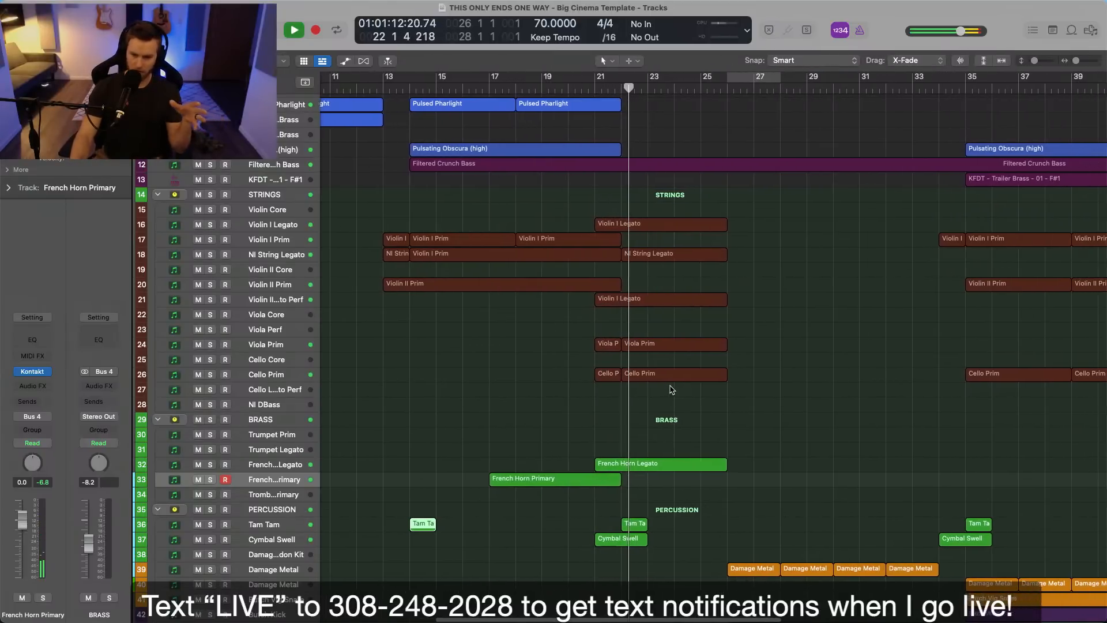
scroll(676, 390, "down", 4)
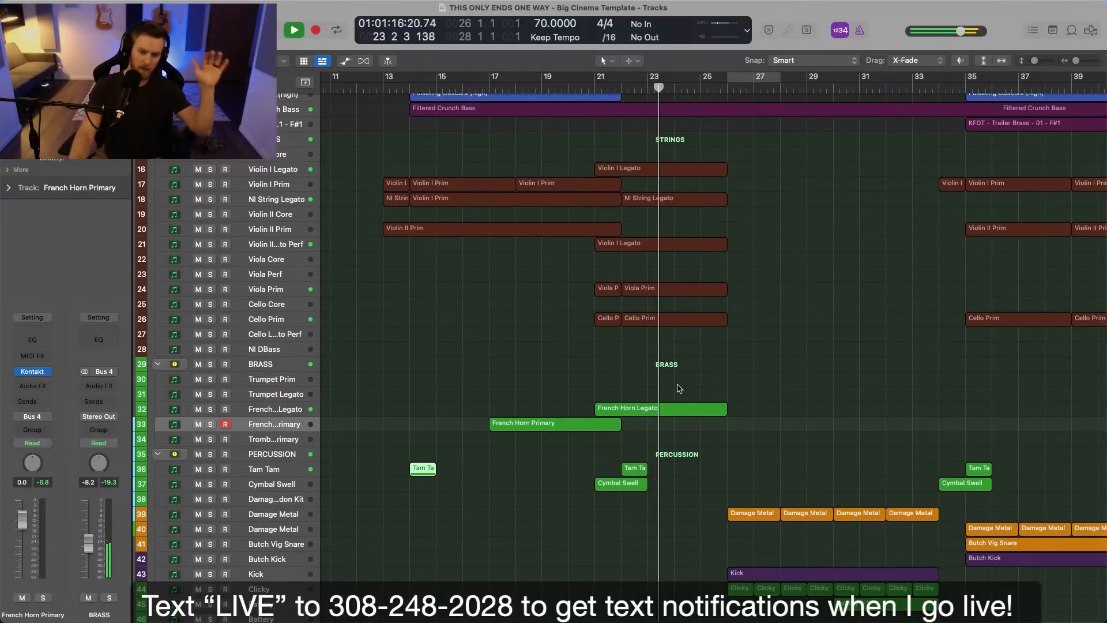
scroll(680, 389, "up", 5)
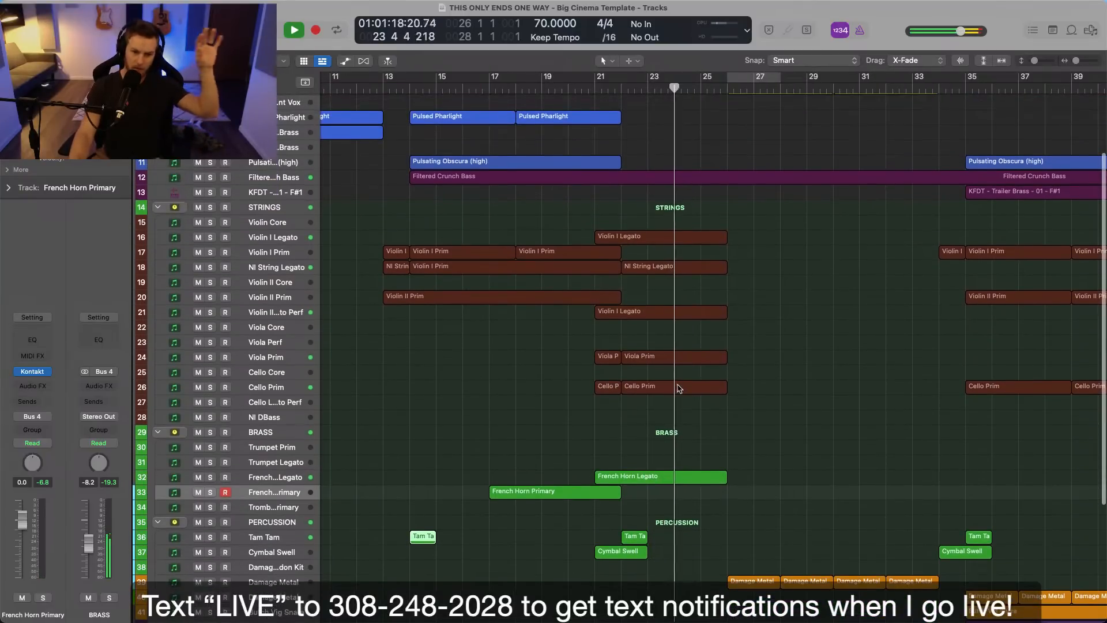
scroll(680, 389, "up", 5)
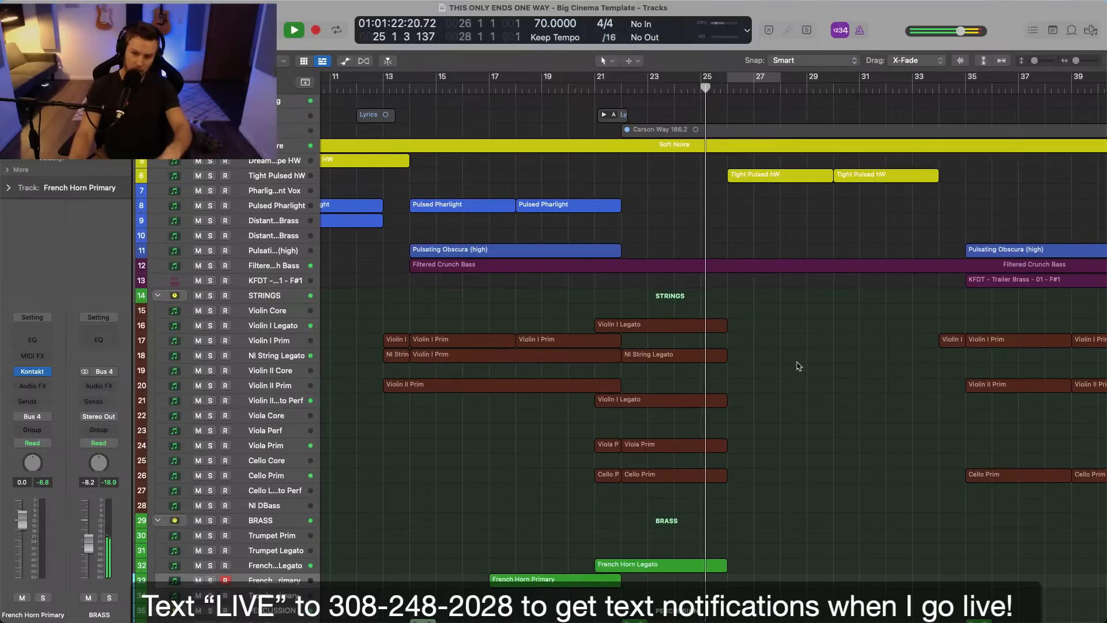
scroll(798, 365, "up", 3)
key("space")
scroll(789, 364, "up", 5)
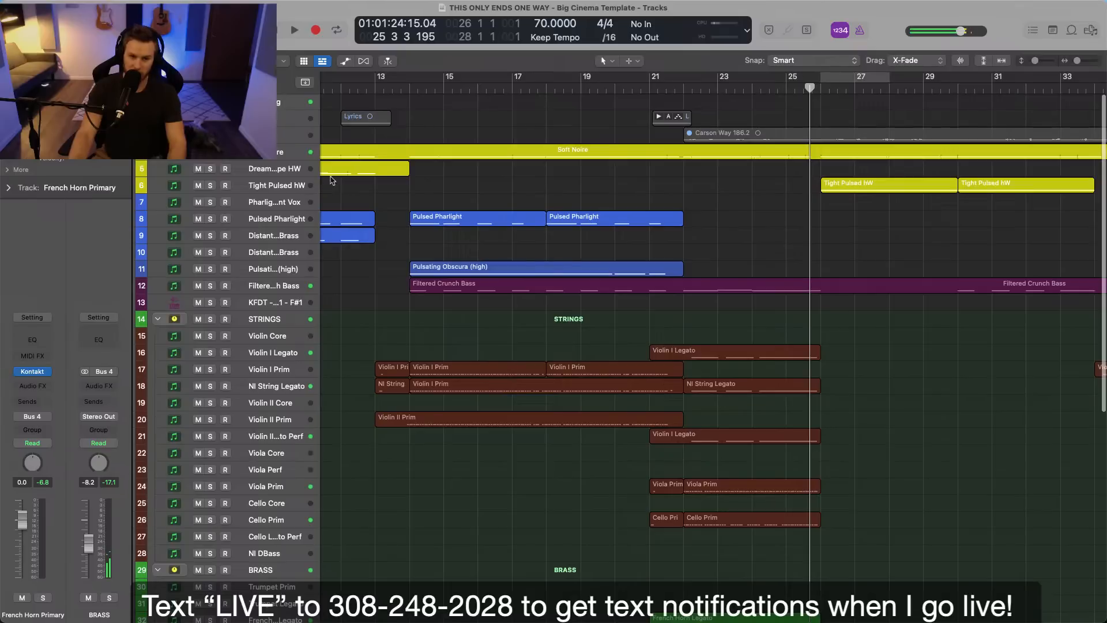
Audition the Pharlight Distant Vox and Pulsed Pharlight instruments, and deselect the regions.
left_click(287, 203)
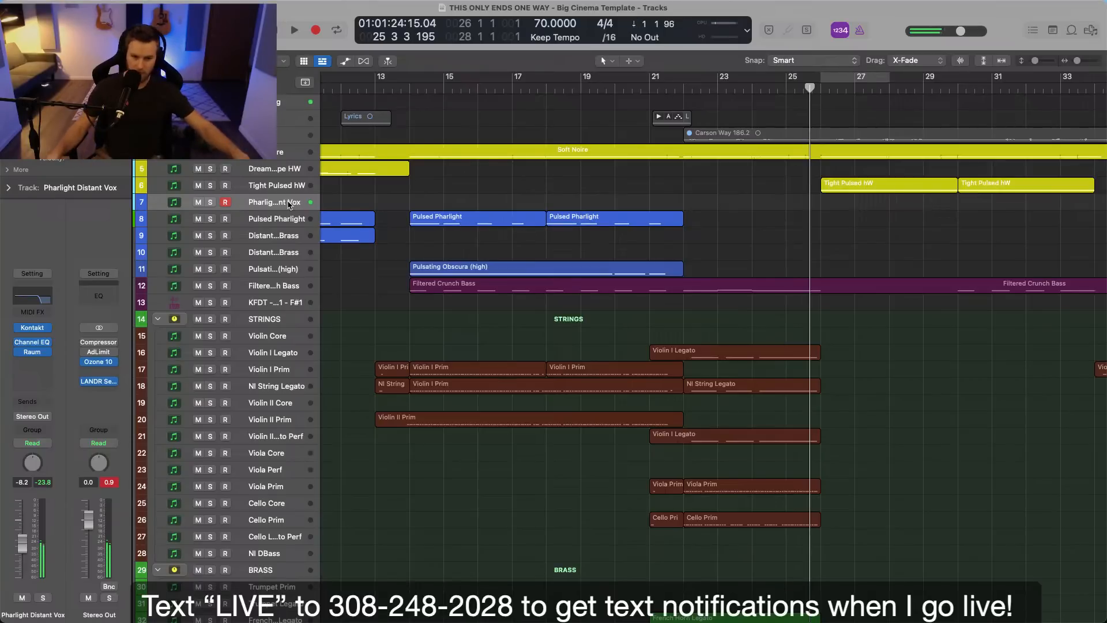
key("Down")
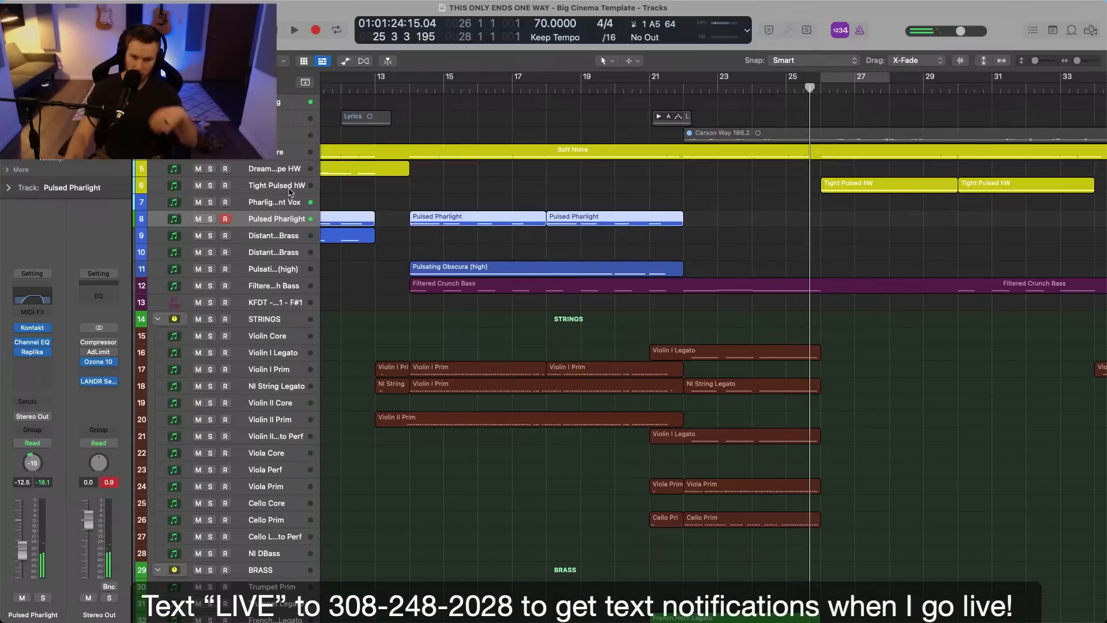
left_click(540, 242)
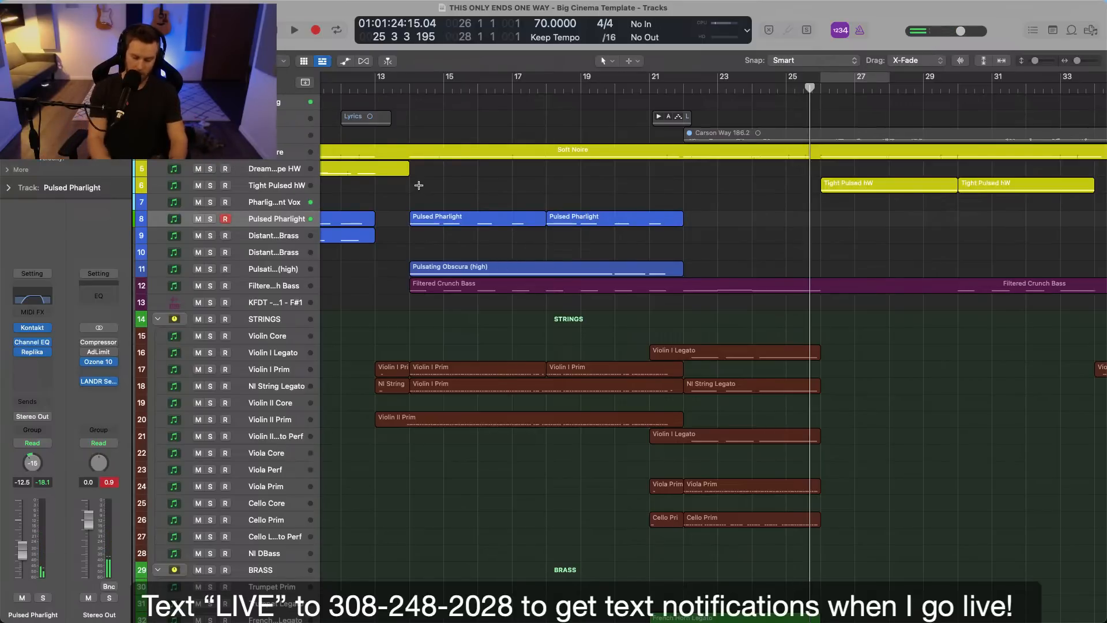
Add a software instrument track and load OBSCURA GRAND from the Hammers and Waves - Prepared library in Kontakt.
key("alt+super+n")
key("Escape")
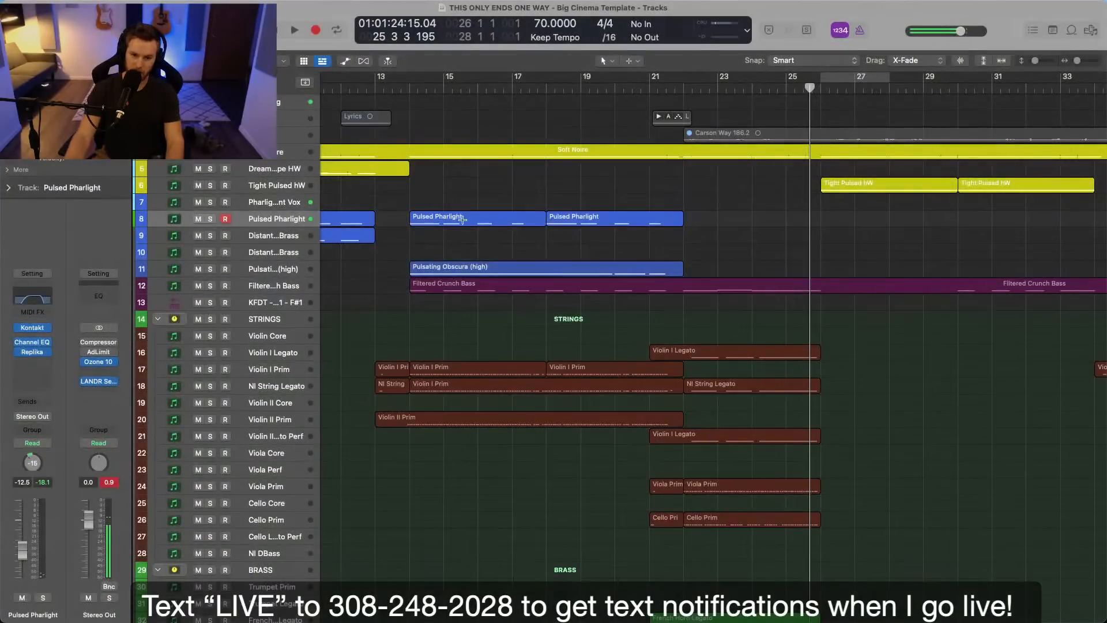
key("alt+super+s")
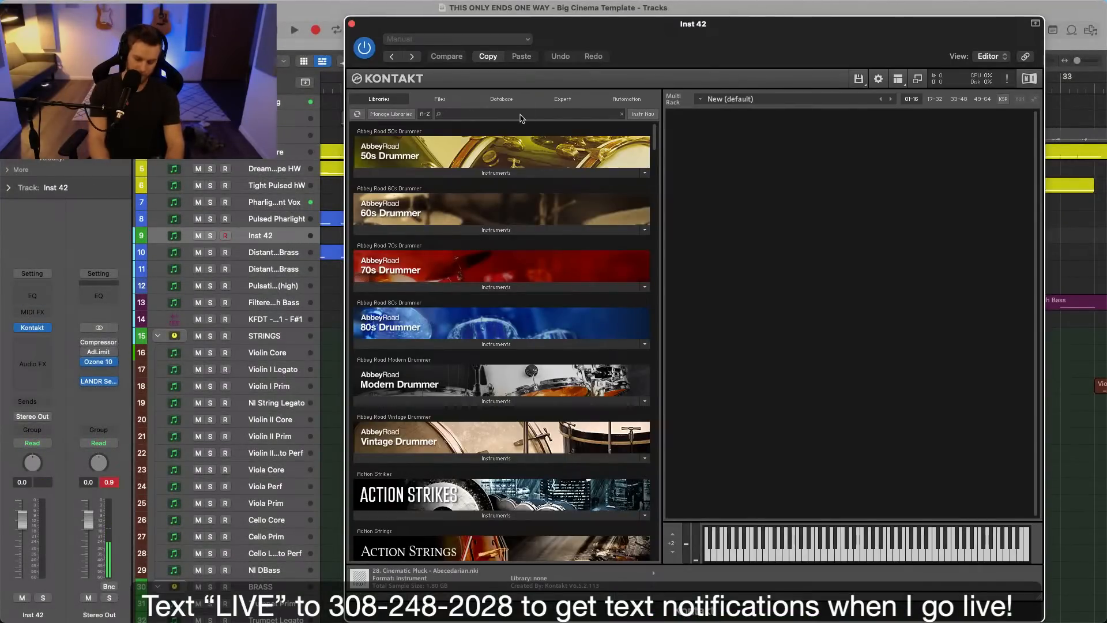
left_click(520, 115)
type("ham")
left_click(412, 344)
left_click(399, 369)
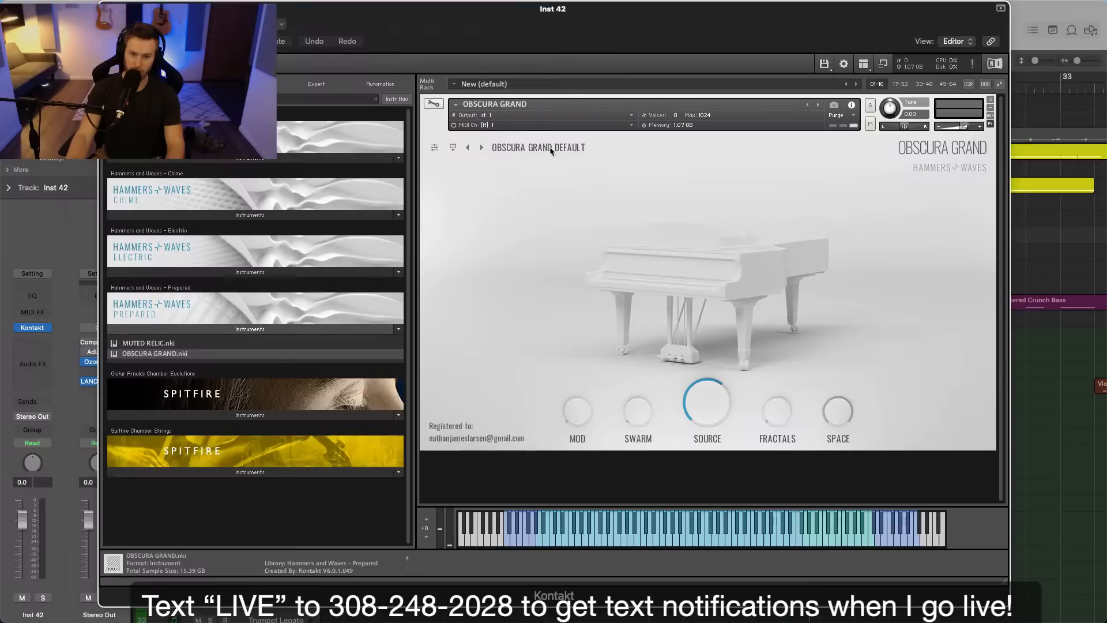
Browse the OBSCURA GRAND presets, audition ETH FLUTTER BYTE, load ETH GRIND MY GEARS and close the instrument window.
left_click(551, 147)
left_click_drag(601, 209, 598, 283)
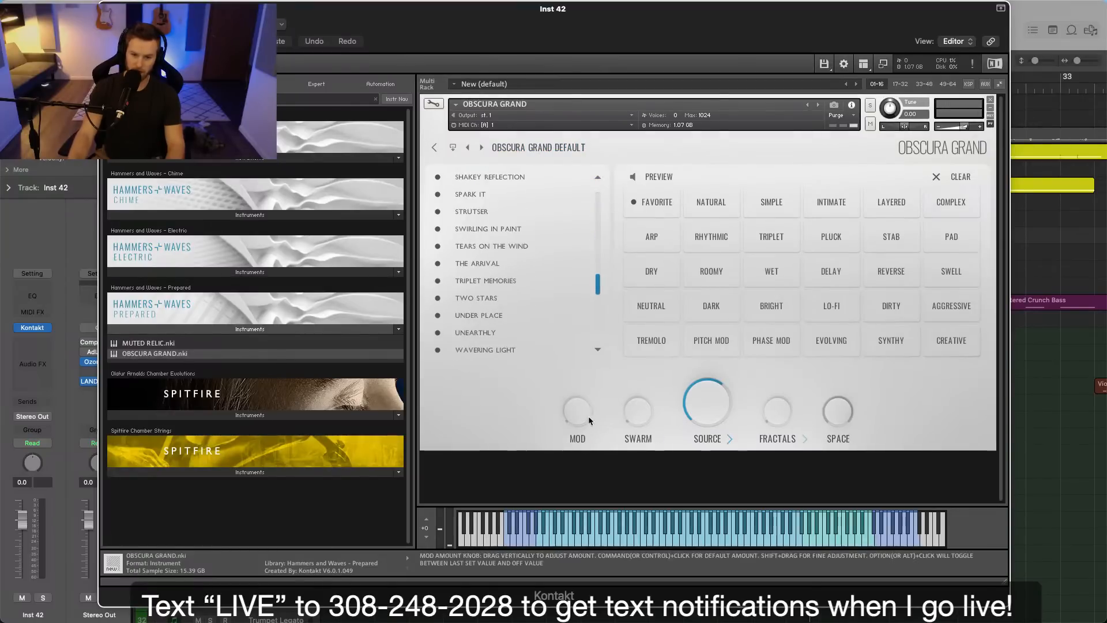
left_click_drag(590, 417, 589, 428)
left_click_drag(599, 292, 596, 348)
left_click(597, 350)
left_click(502, 247)
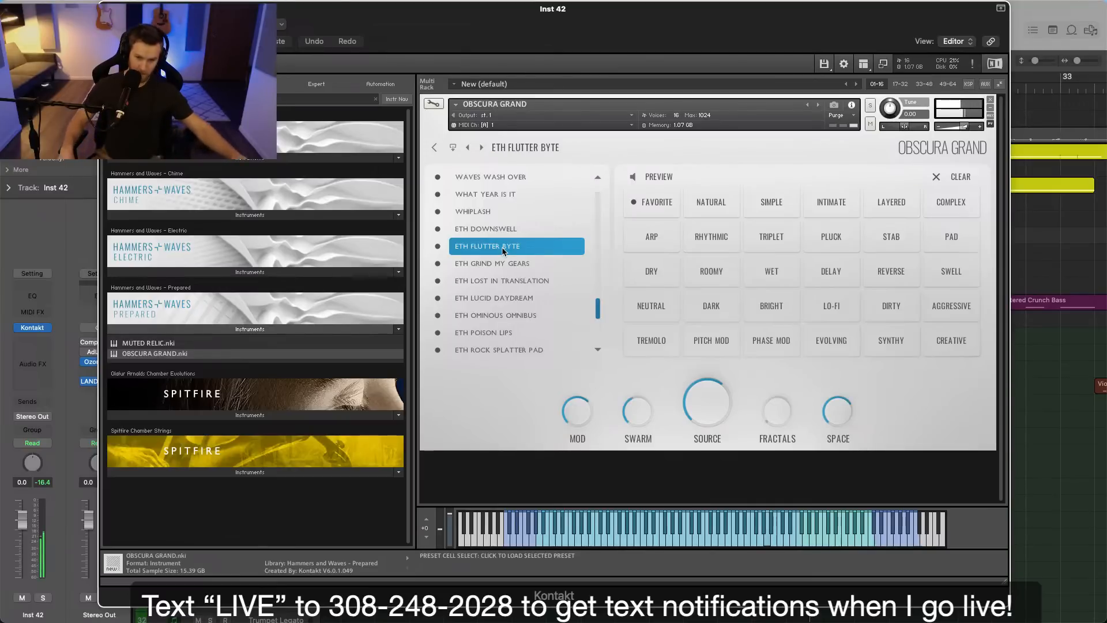
left_click(537, 265)
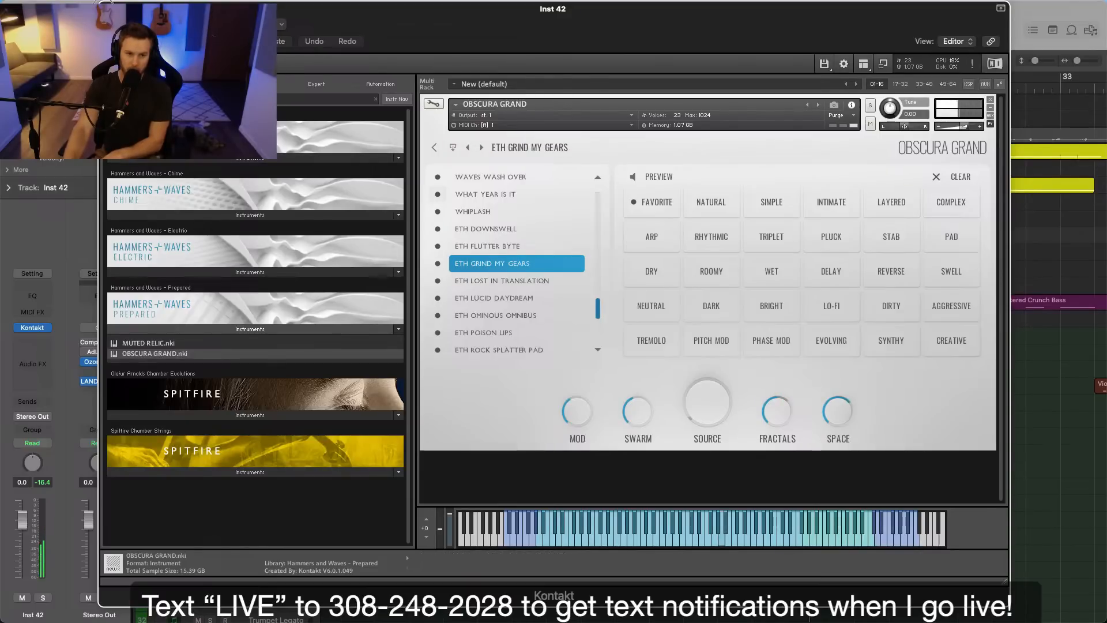
left_click(107, 5)
Try recording an Inst 42 take from bar 22, delete it and return the playhead to bar 22.
left_click(683, 90)
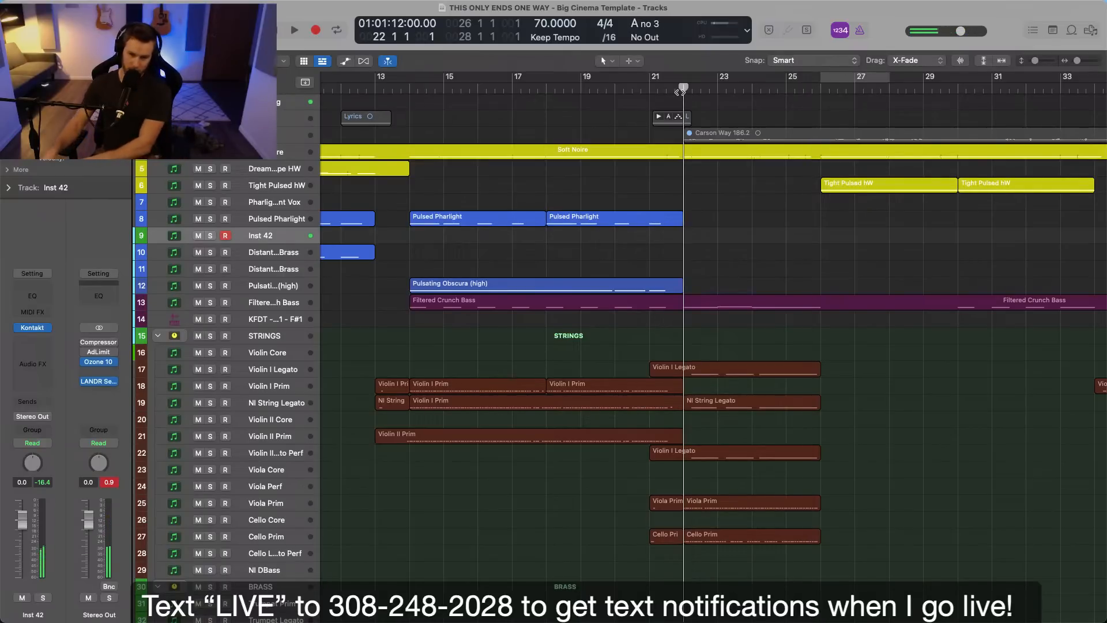
key("r")
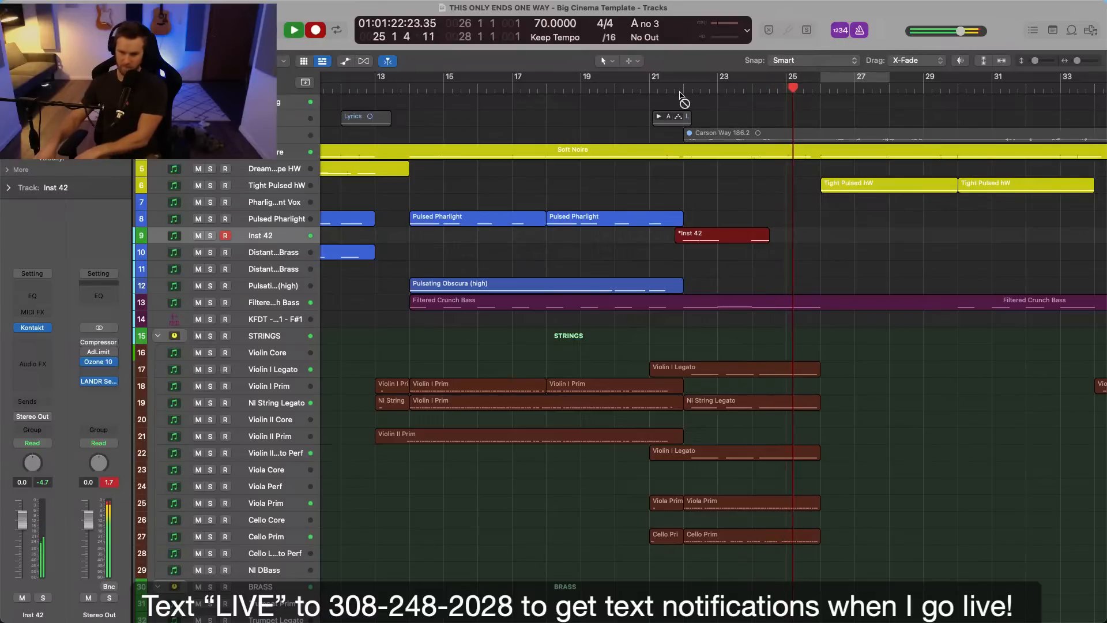
key("space")
left_click(749, 235)
key("Delete")
left_click(684, 89)
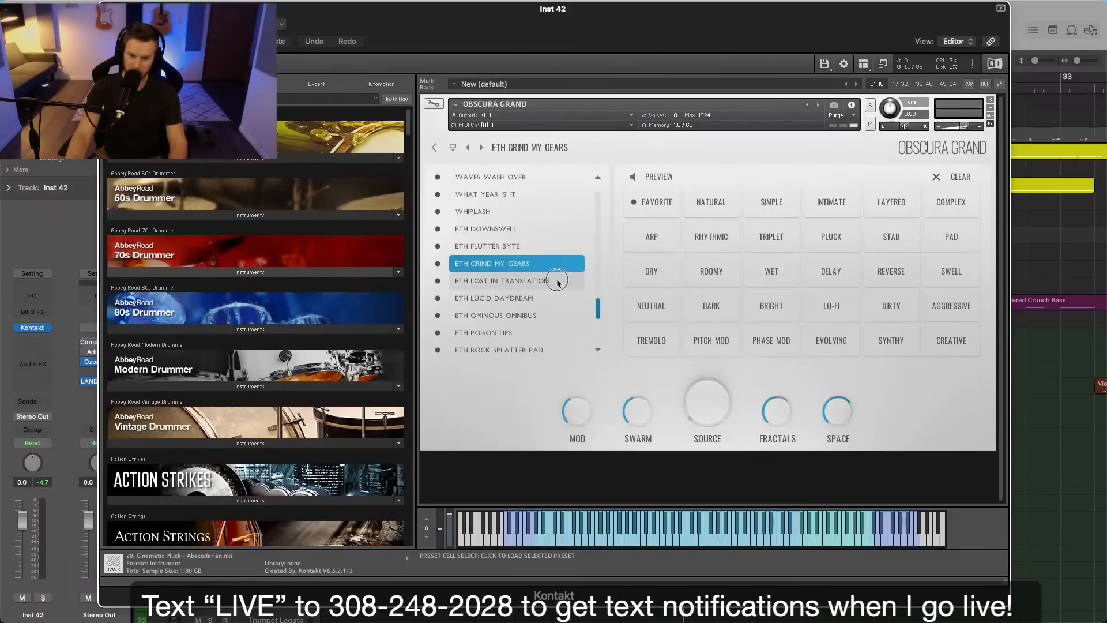
Audition the ETH LOST IN TRANSLATION, ETH LUCID DAYDREAM and ETH FLUTTER BYTE presets, and reload ETH GRIND MY GEARS.
left_click(556, 281)
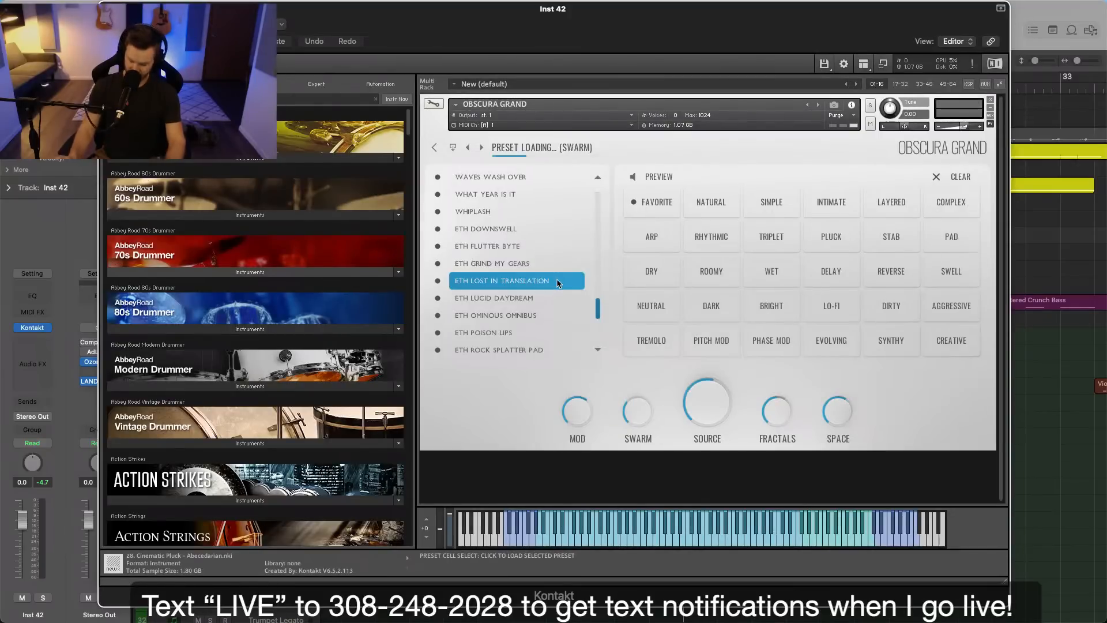
left_click(523, 299)
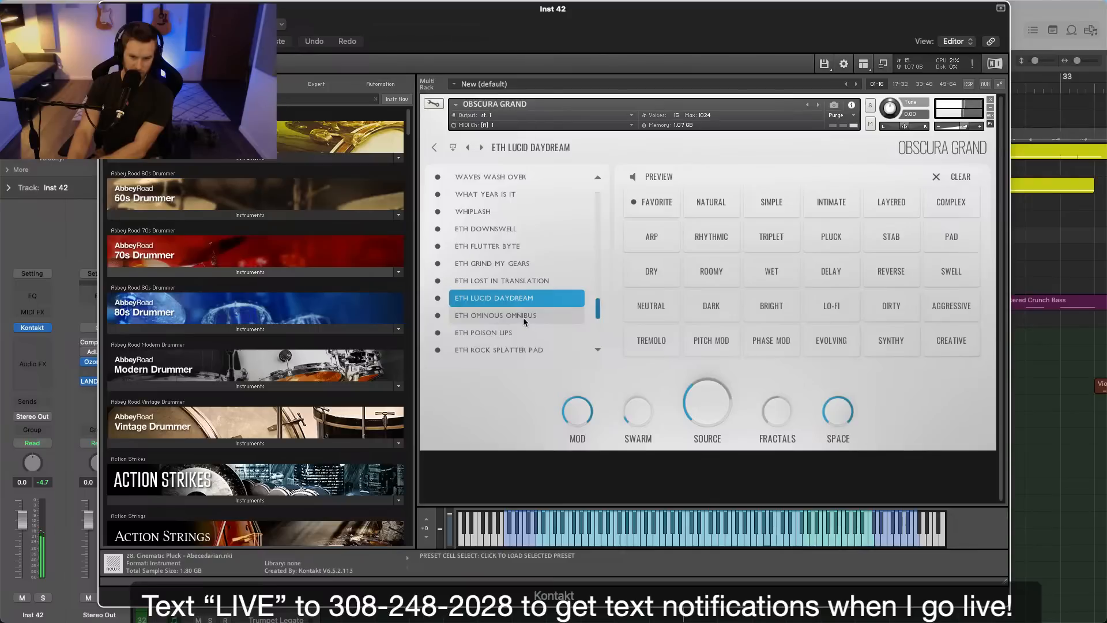
left_click(503, 247)
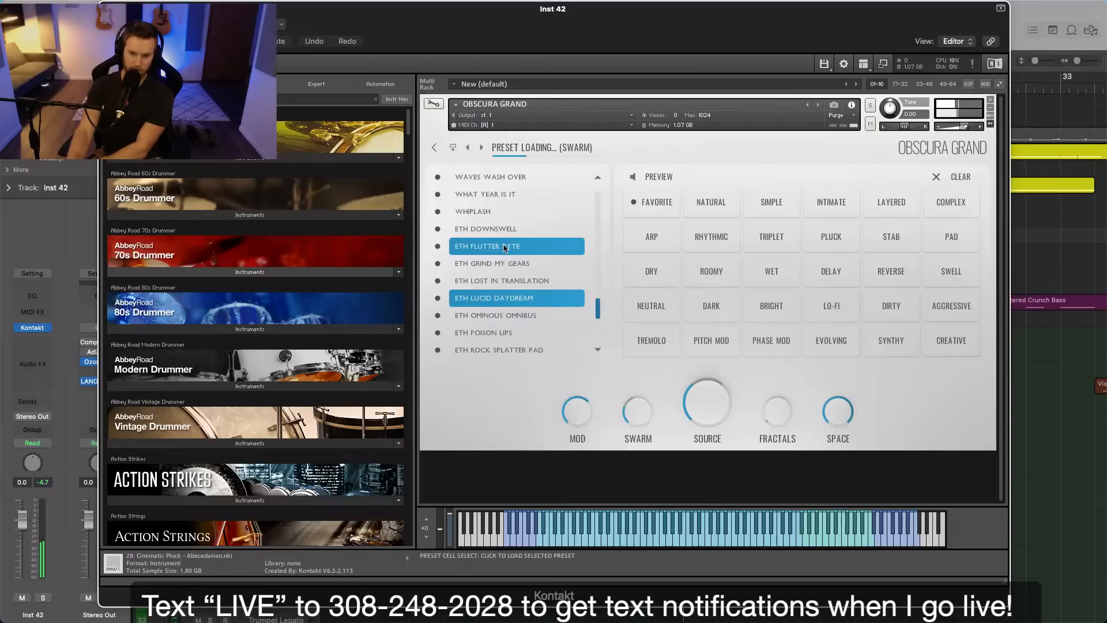
left_click(514, 265)
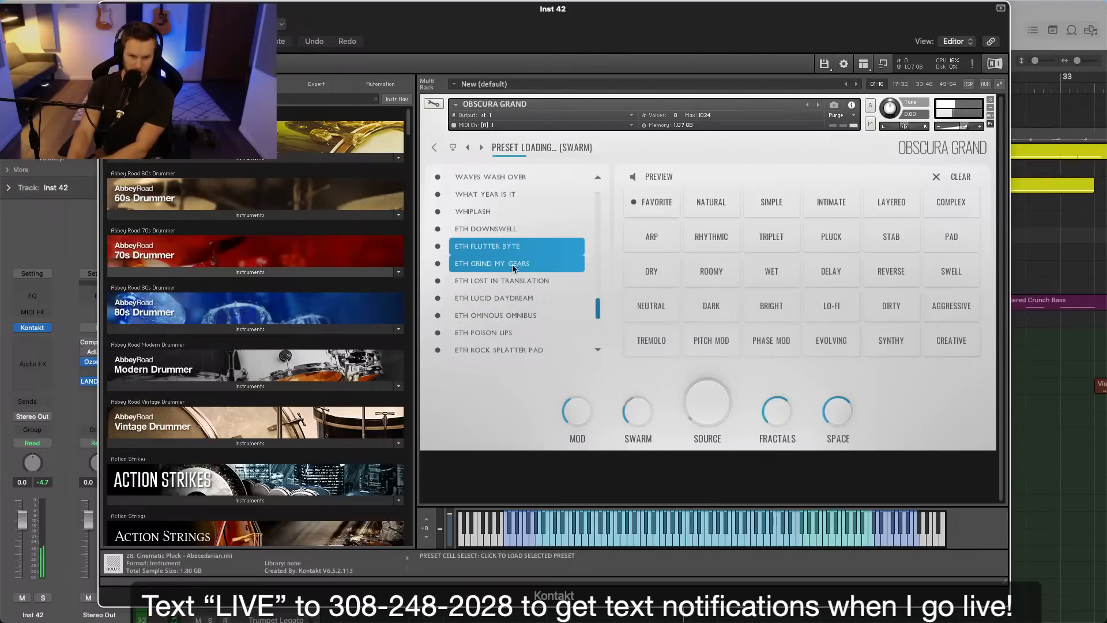
Shorten the Swarm envelope of the preset to a 1/16D attack and 1/4 release, with a lower sustain.
left_click(643, 443)
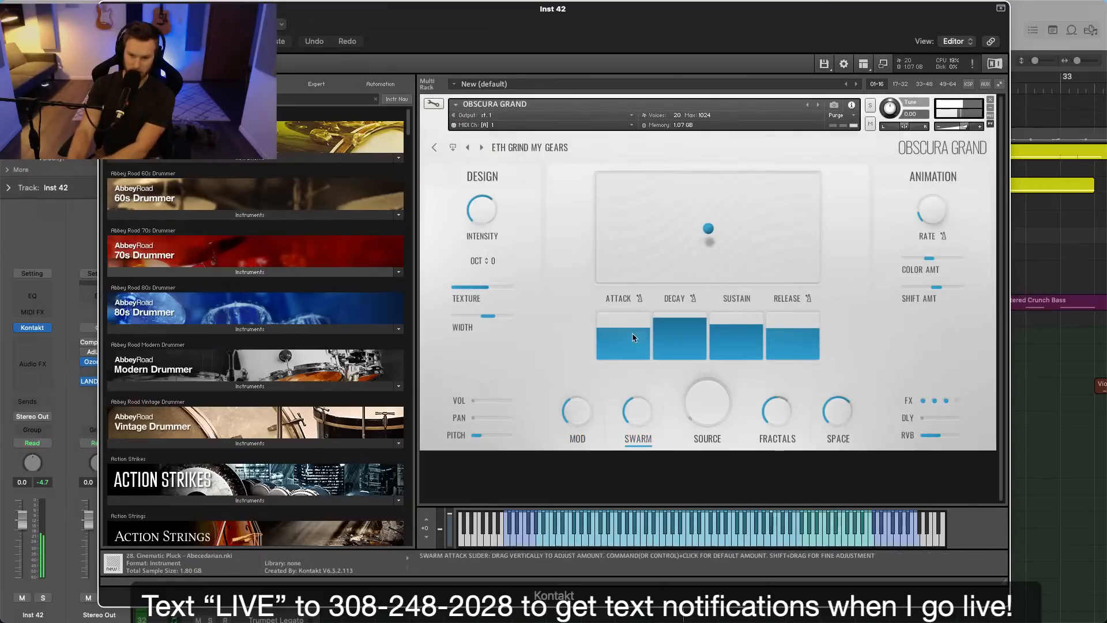
left_click_drag(637, 383, 645, 447)
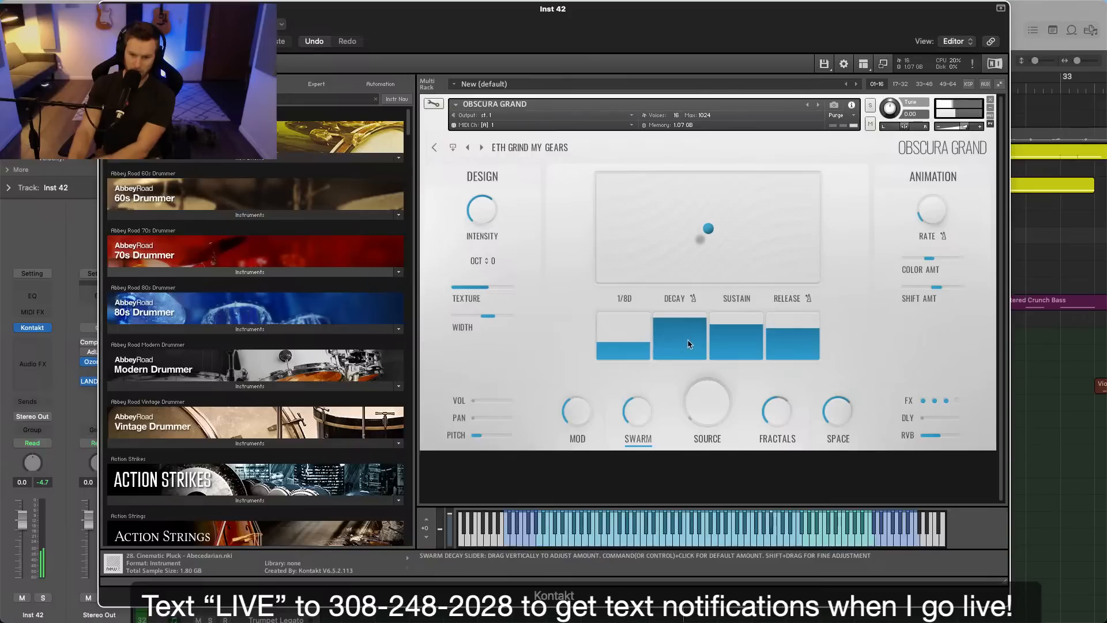
left_click_drag(785, 372, 786, 411)
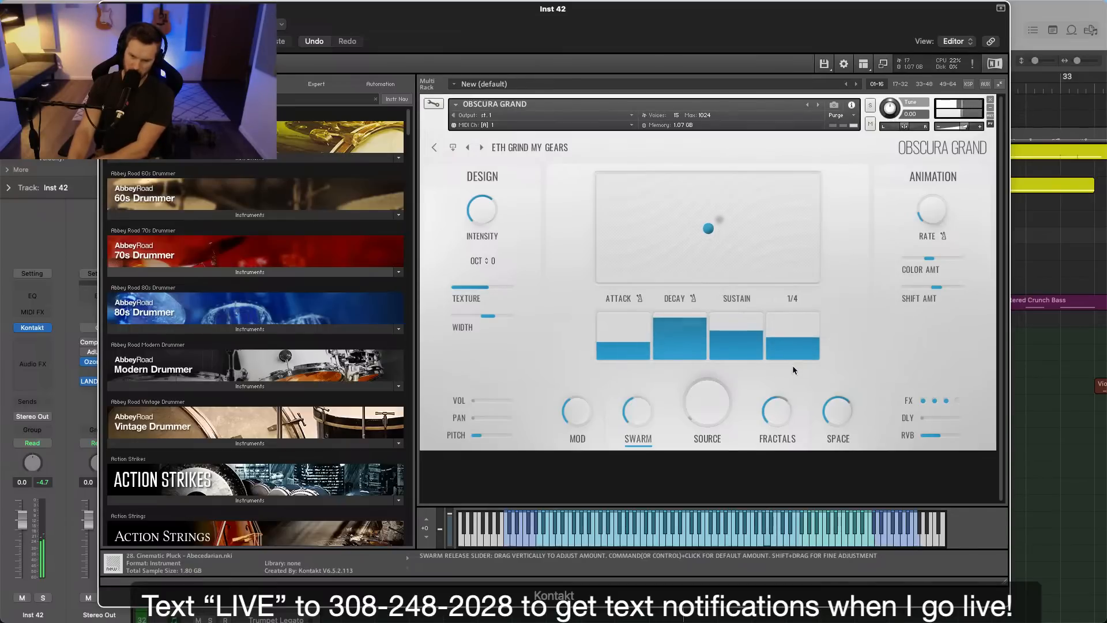
left_click_drag(610, 375, 616, 434)
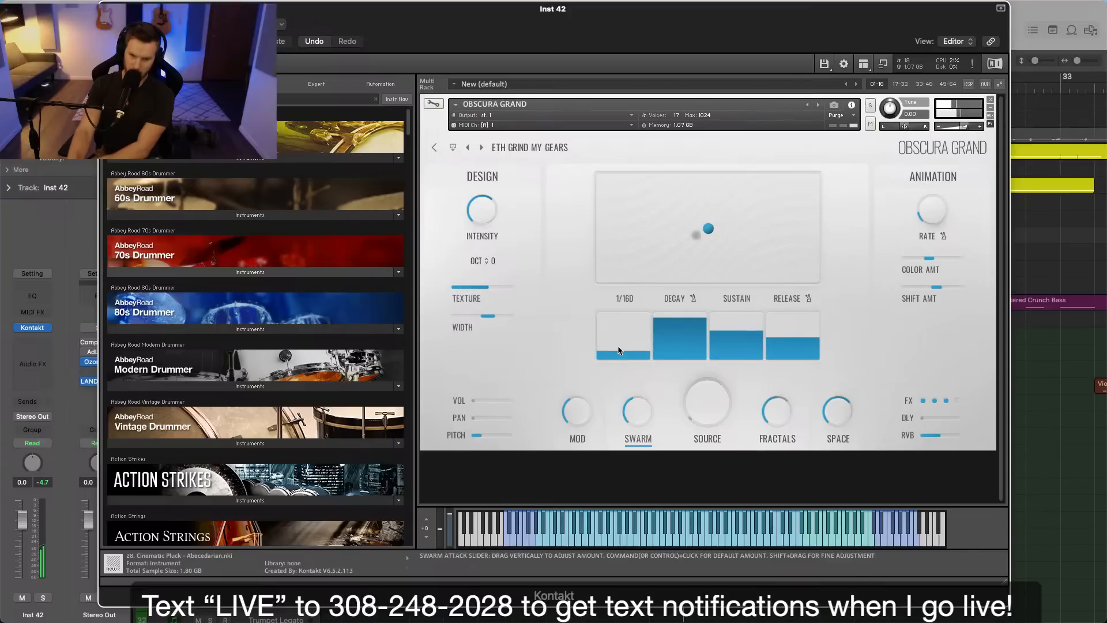
Check the preset's Fractals reflection settings and close the instrument window.
left_click(777, 439)
left_click(488, 251)
left_click(527, 240)
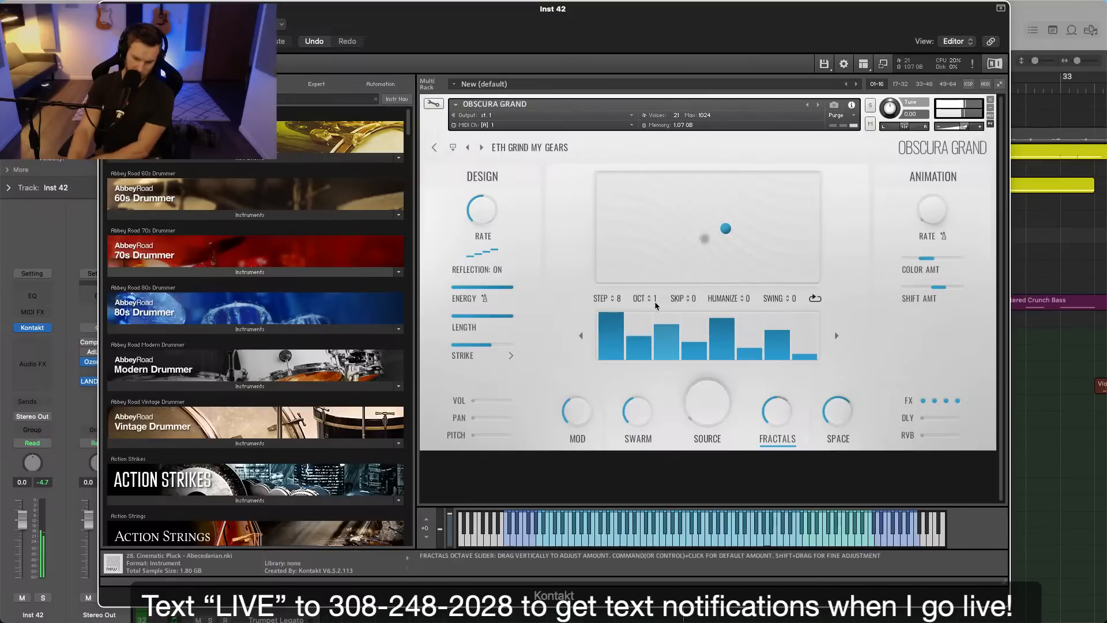
left_click(108, 9)
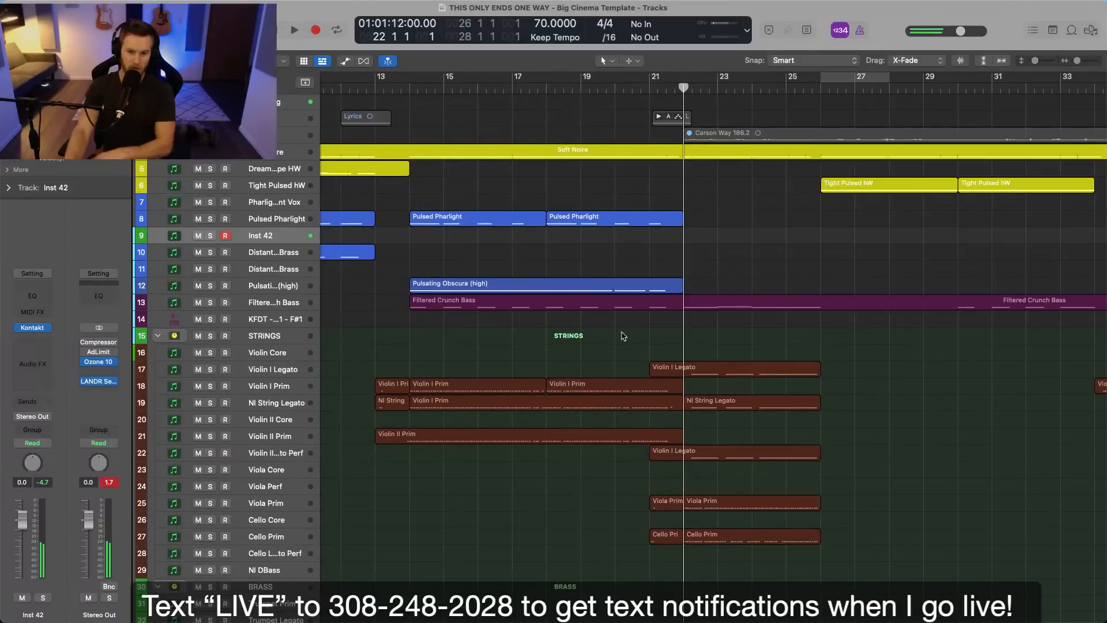
key("super+Right")
key("super+Right")
key("super+Right")
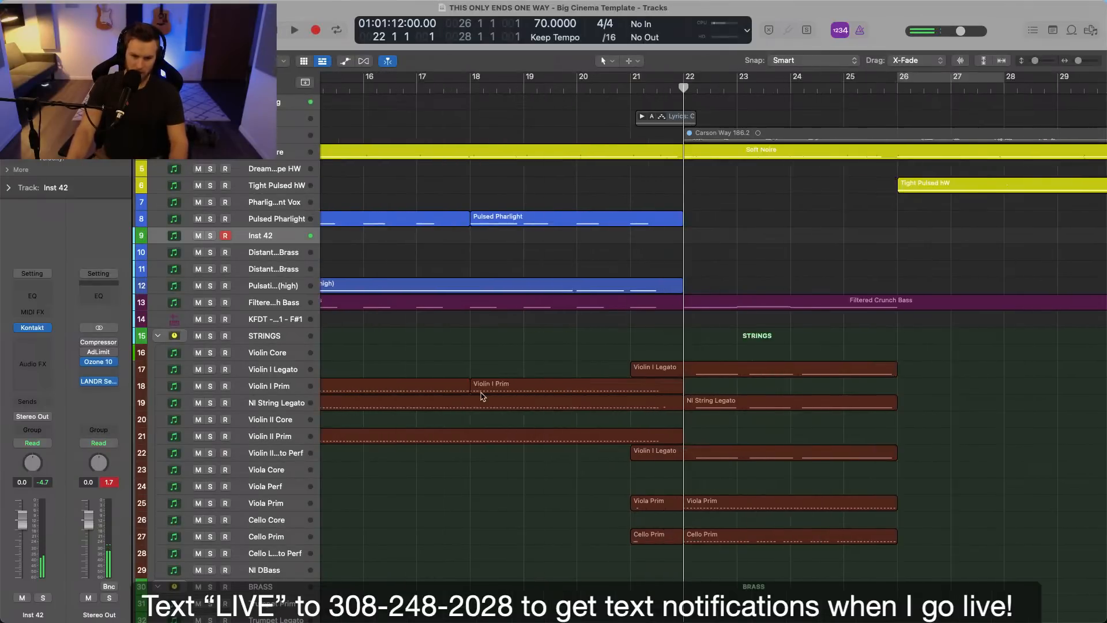
Play the arrangement from bar 22 with the Violin I Legato track selected, and delete the existing French Horn Legato region.
left_click(292, 371)
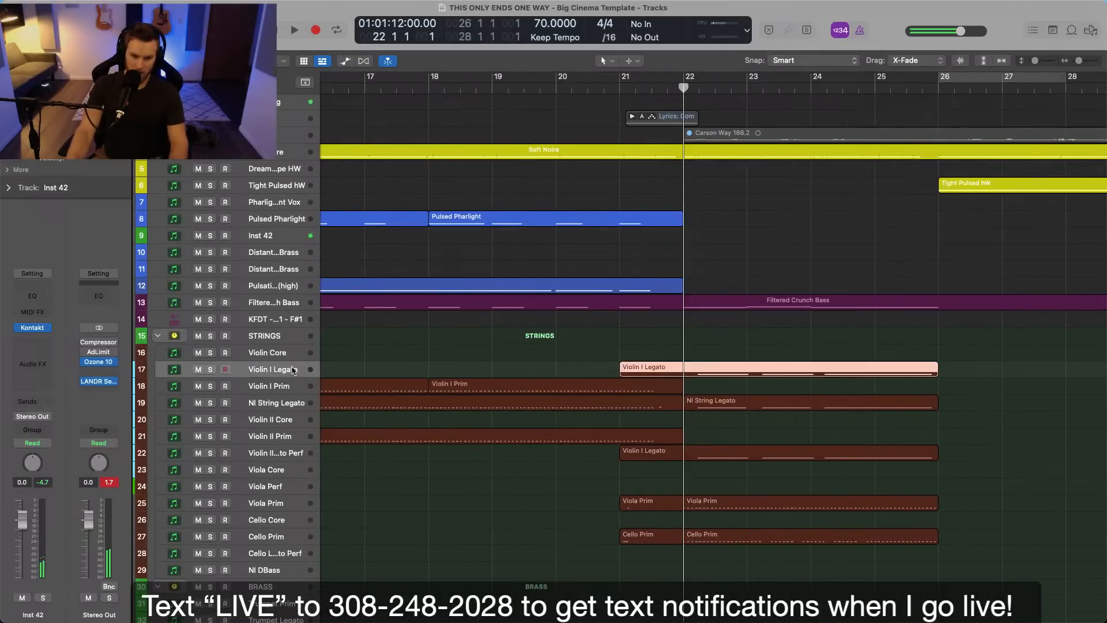
key("space")
left_click(669, 350)
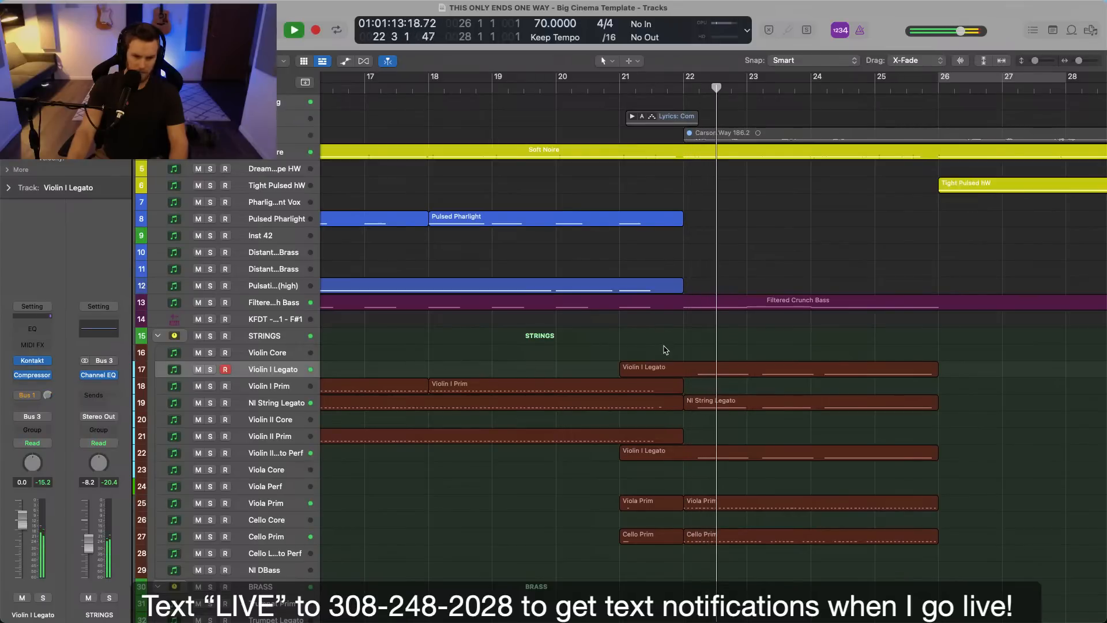
scroll(667, 350, "down", 10)
scroll(665, 350, "down", 8)
left_click(705, 333)
key("space")
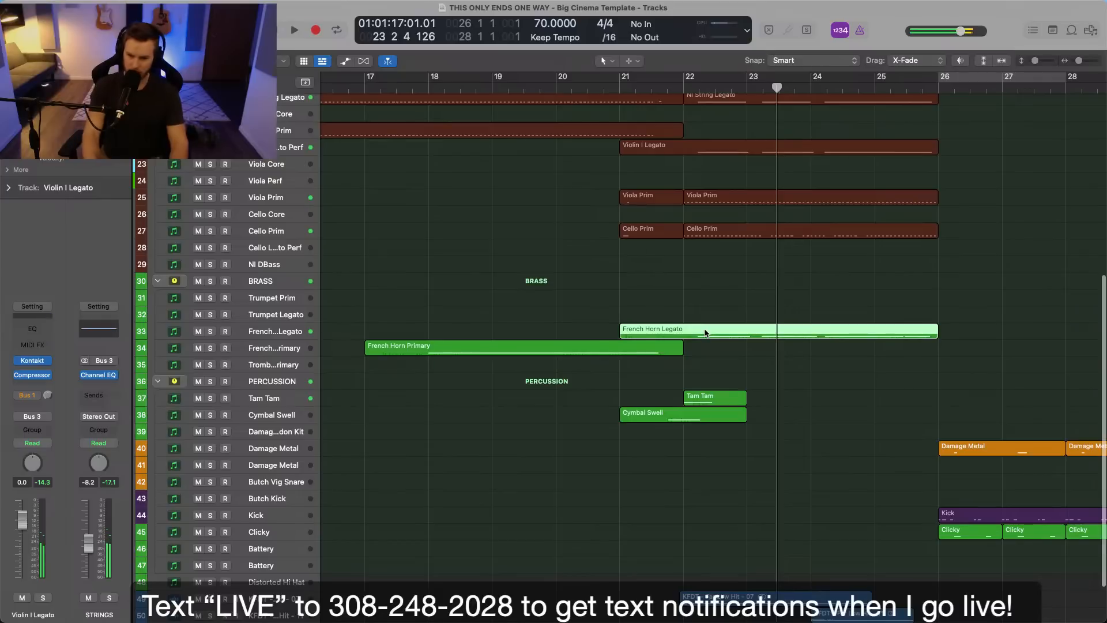
key("Delete")
Record a new French Horn Legato take from bar 22 to bar 26.
left_click(681, 87)
left_click(257, 333)
left_click_drag(691, 284, 717, 278)
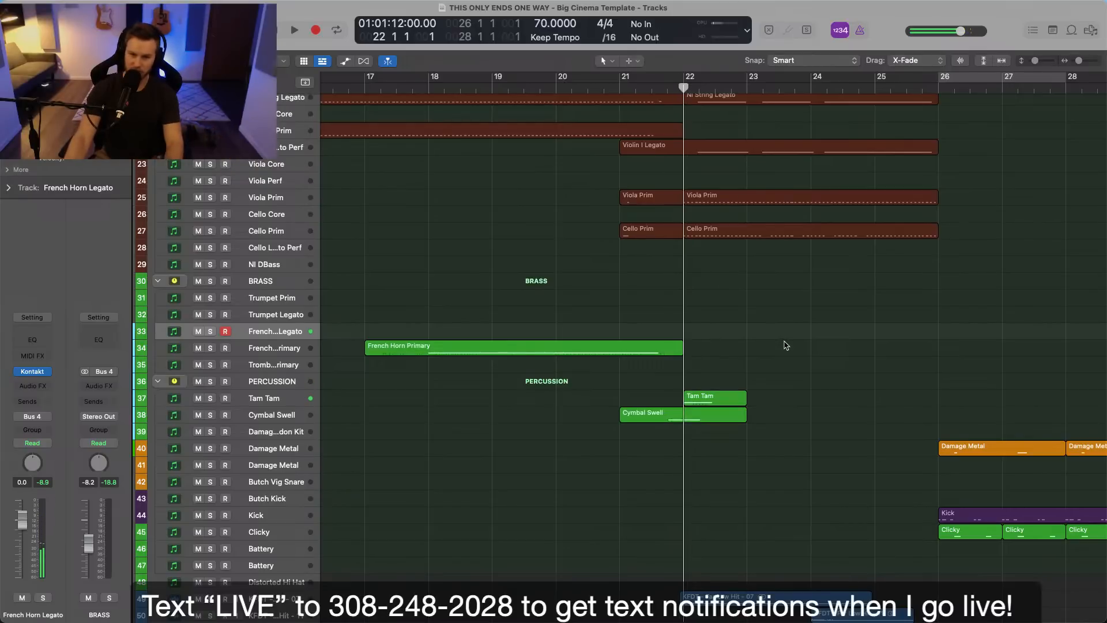
key("r")
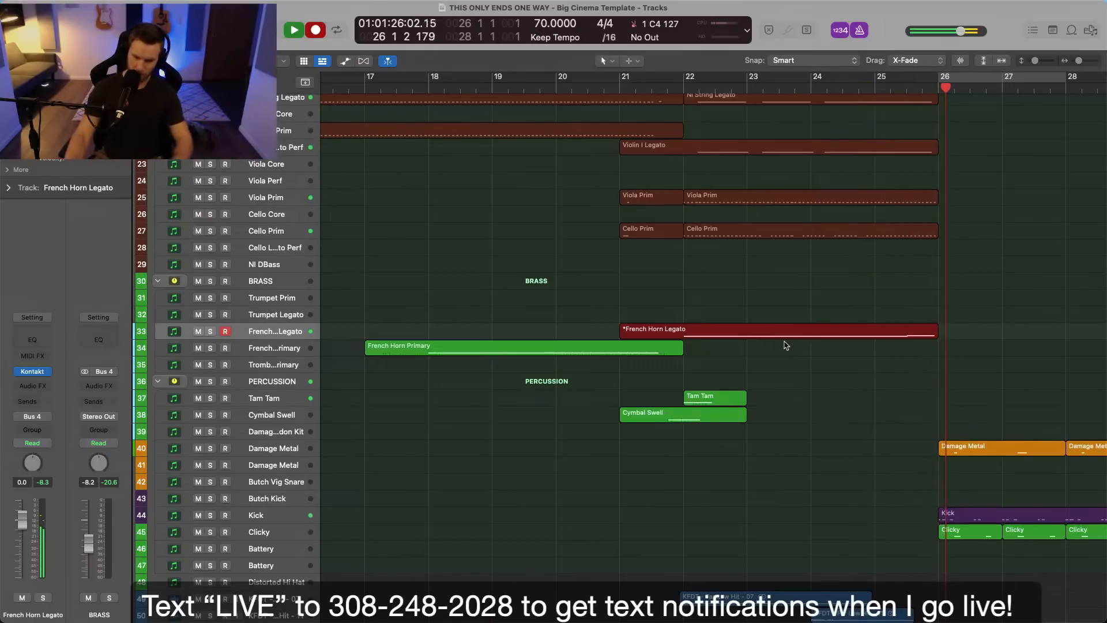
key("space")
Quantize the recorded French Horn Legato notes to 1/16 and return the playhead to bar 22.
double_click(712, 330)
key("super+a")
left_click(722, 372)
left_click(682, 87)
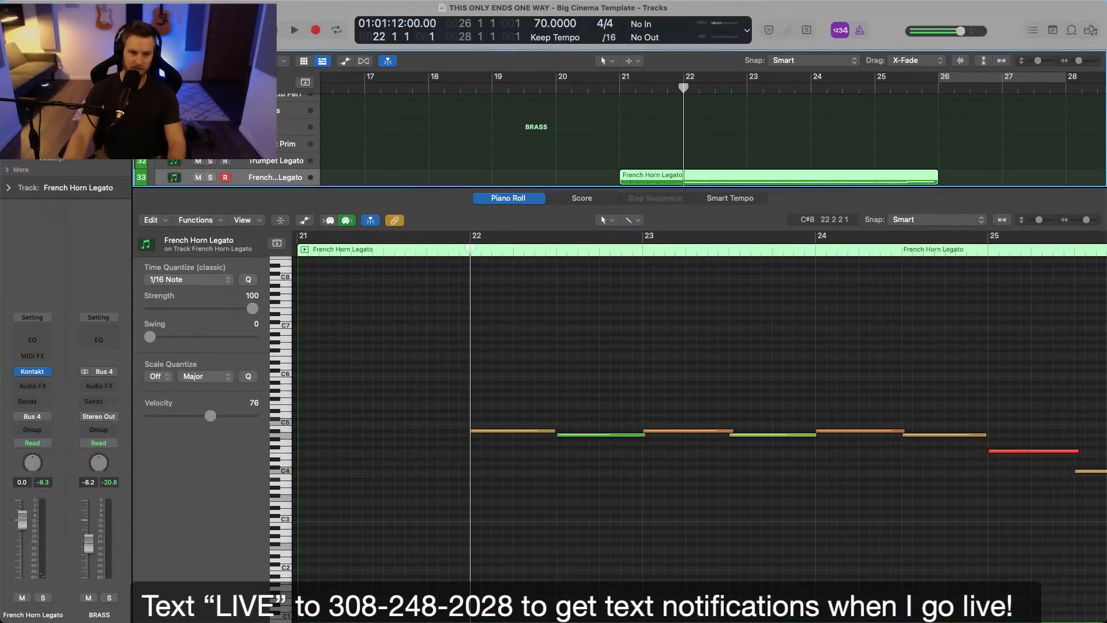
key("e")
Record a Trumpet Legato take from bar 22 to bar 26 and quantize its notes to 1/16.
left_click(257, 259)
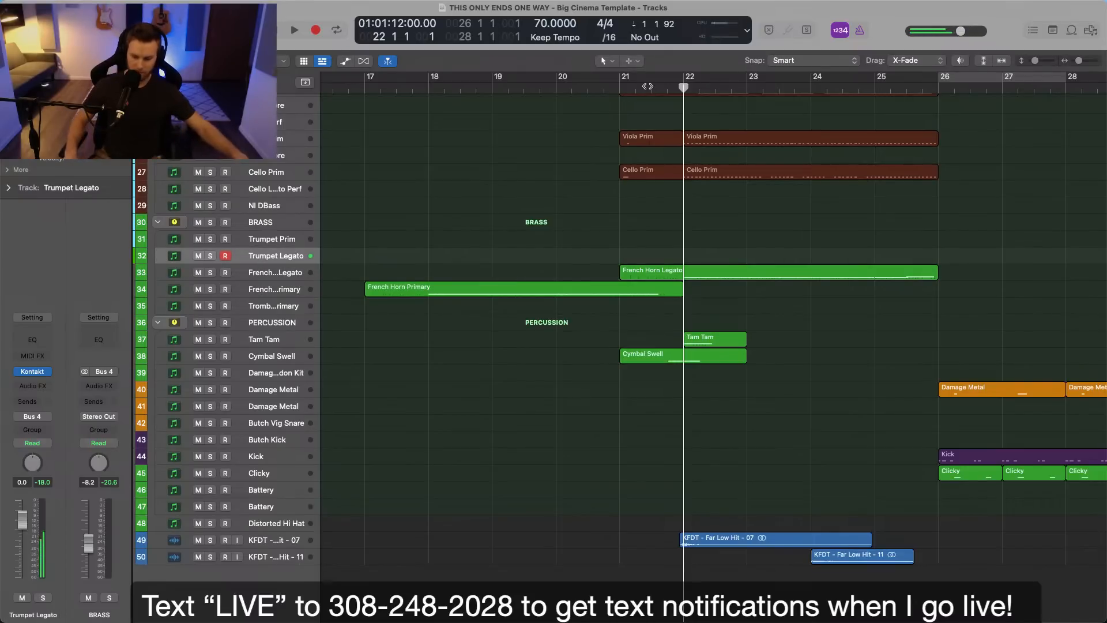
key("r")
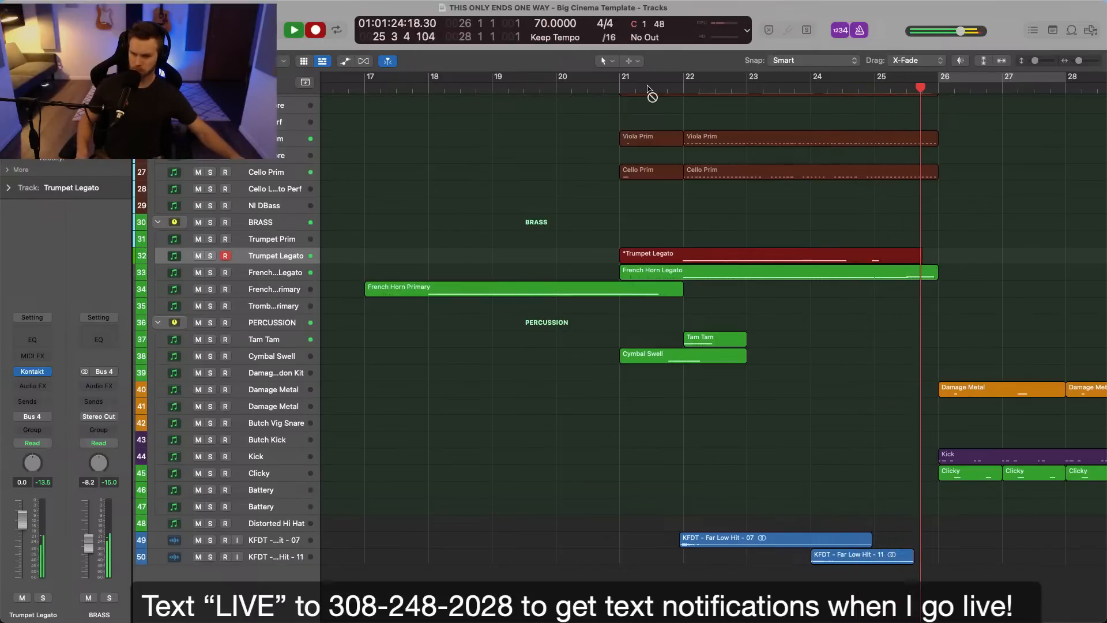
key("space")
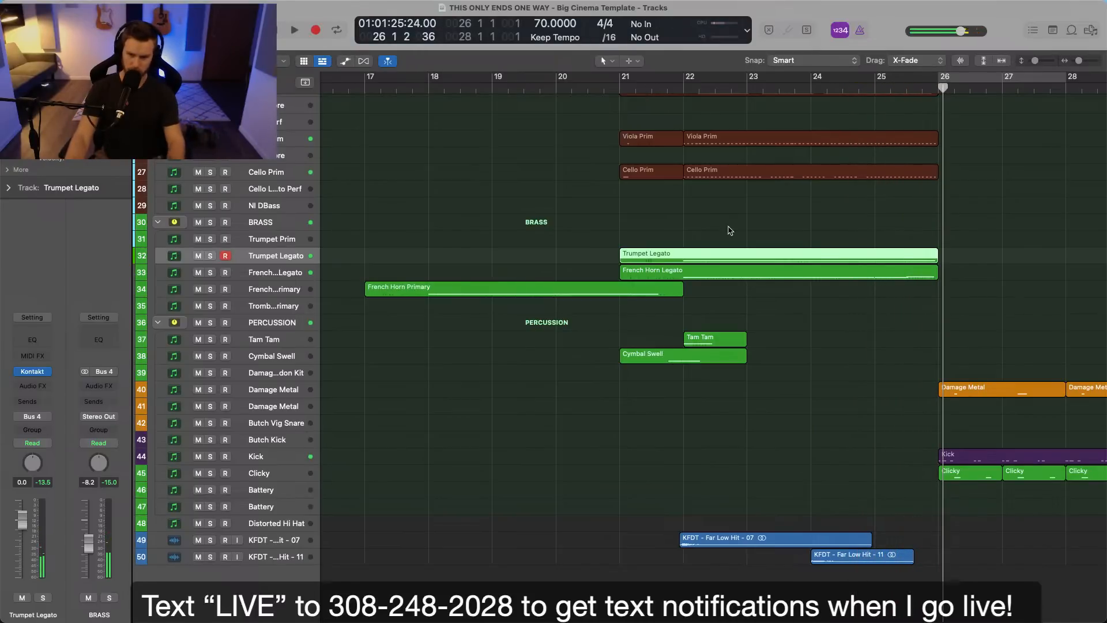
double_click(729, 252)
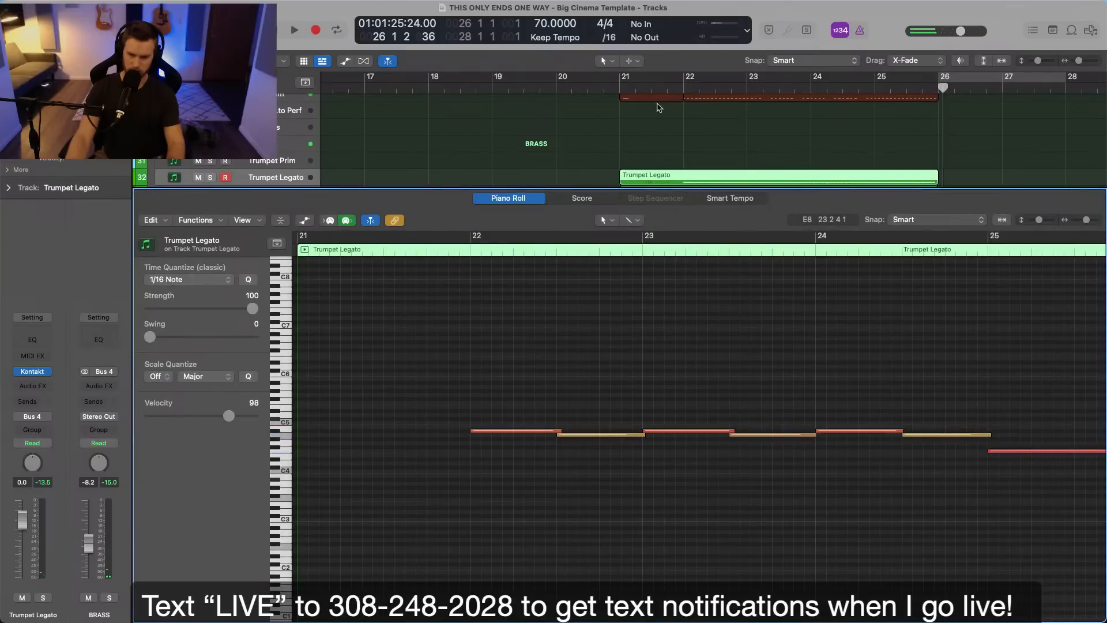
left_click(685, 88)
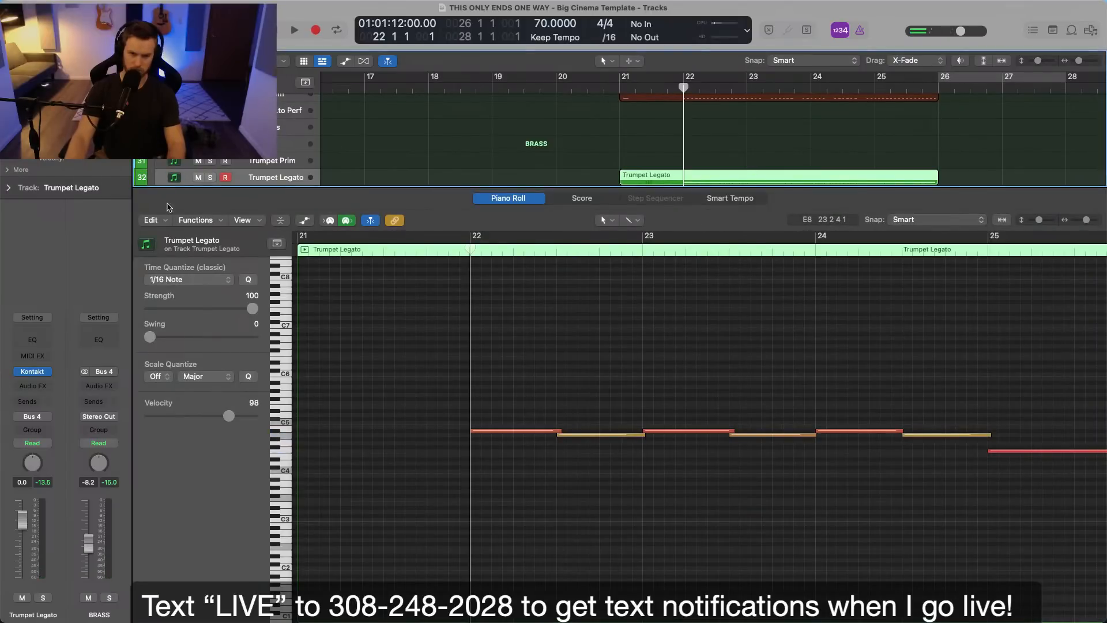
Add a Compressor to the Trumpet Legato track with a 2.1:1 ratio, auto gain off and 2.0 dB make-up gain.
left_click(40, 382)
mouse_move(50, 428)
left_click(109, 429)
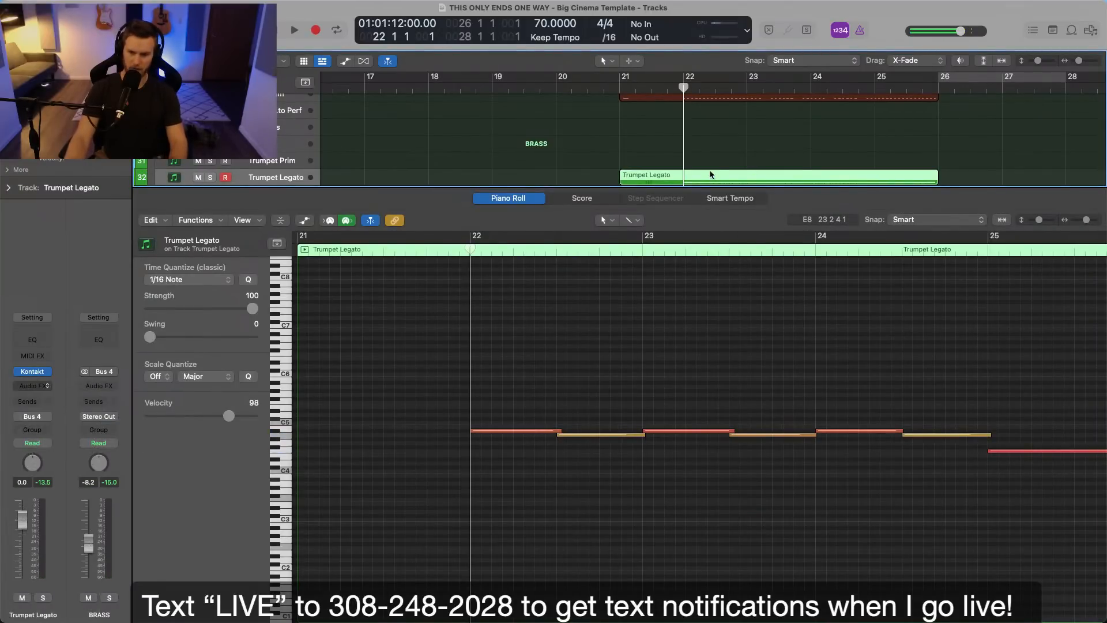
left_click_drag(460, 389, 460, 397)
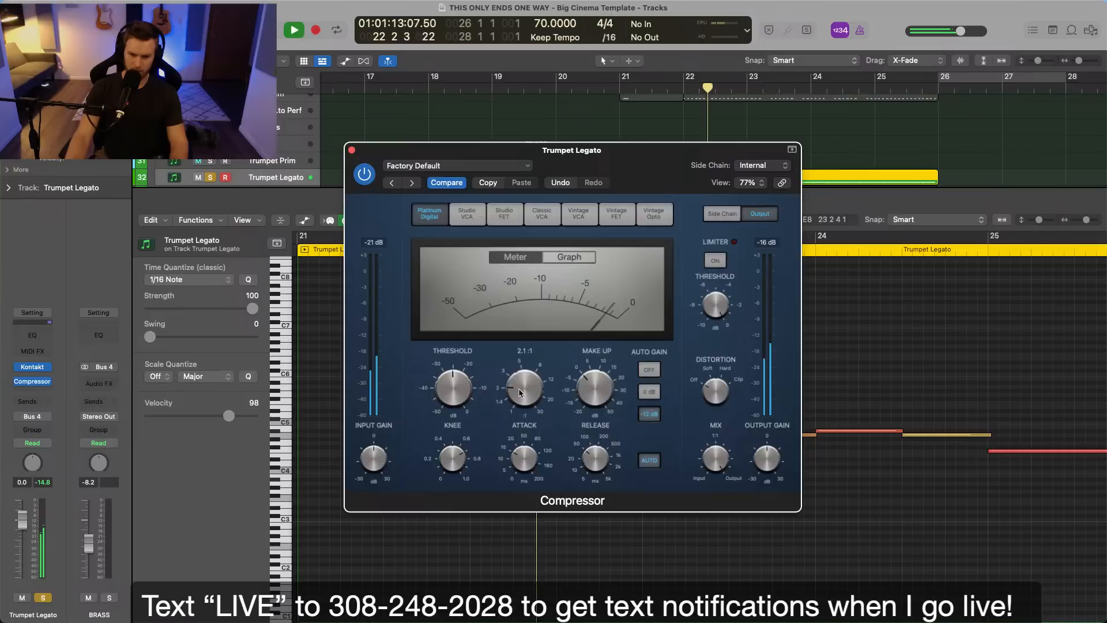
left_click(647, 371)
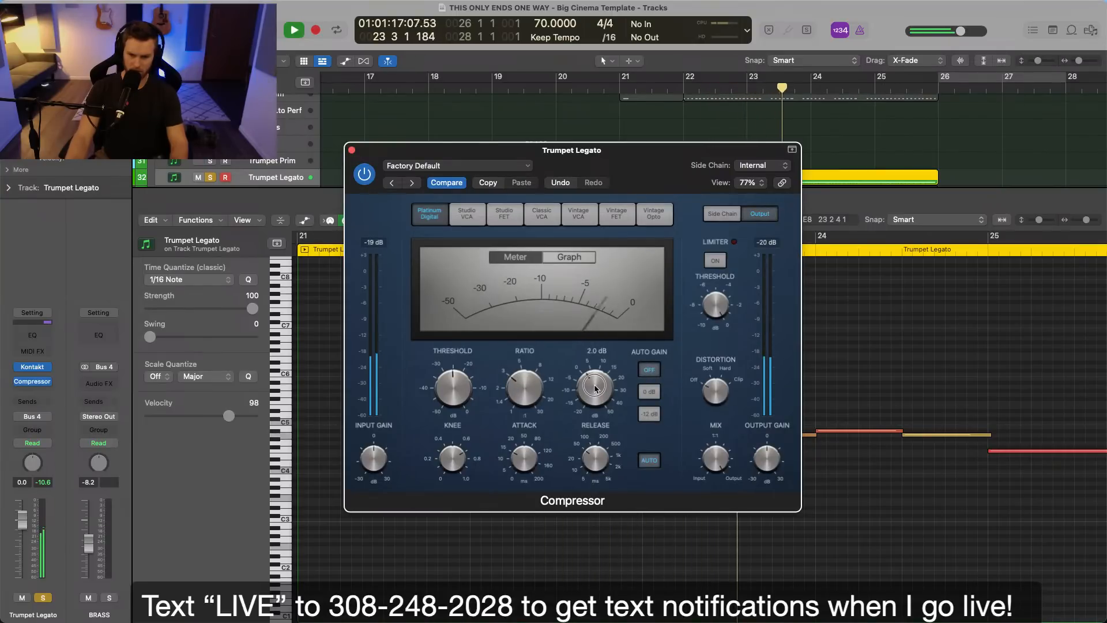
Add a Raum reverb to the Trumpet Legato track with a 40% mix, and close both effect windows.
left_click(33, 392)
mouse_move(81, 431)
left_click(117, 433)
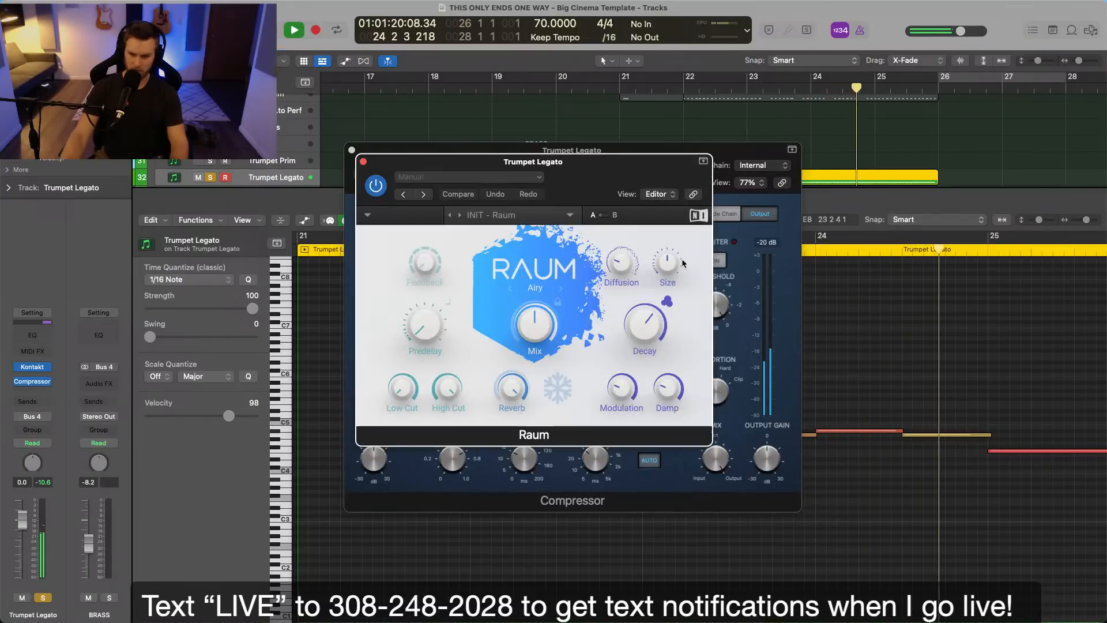
left_click_drag(529, 341, 528, 370)
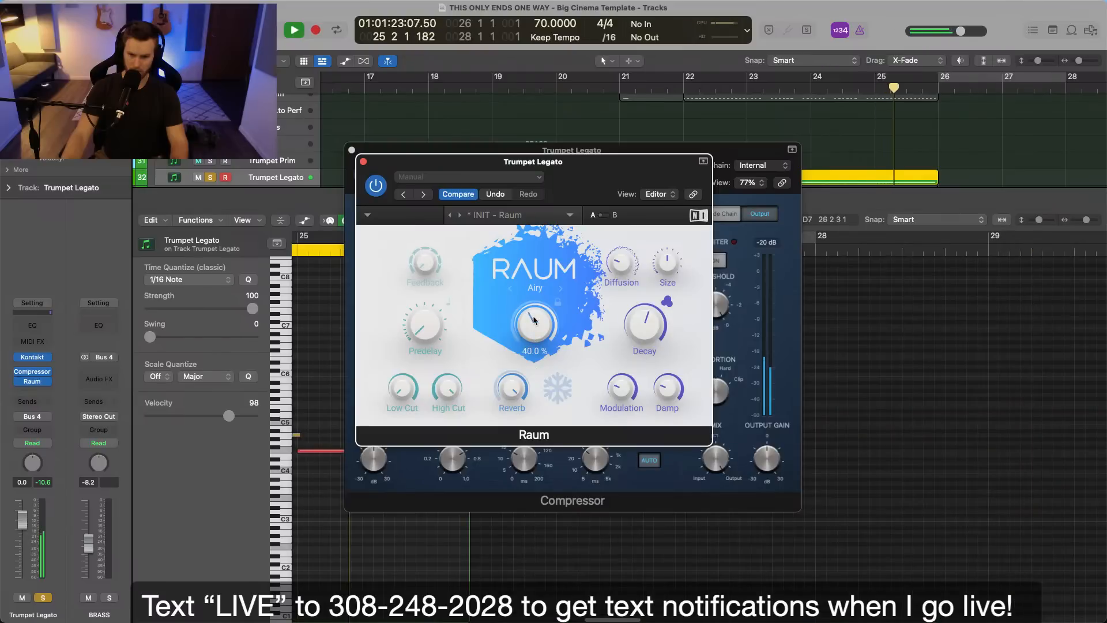
left_click(363, 161)
left_click(352, 150)
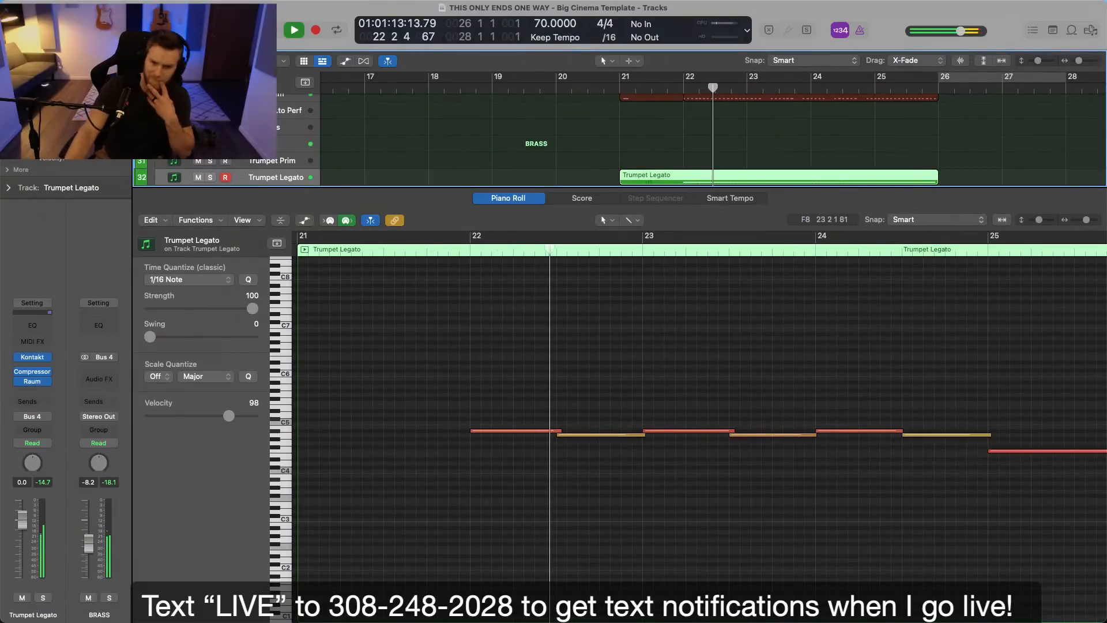
Close the note editor and listen through the whole arrangement from bar 22 into bar 32, following the tracks.
key("e")
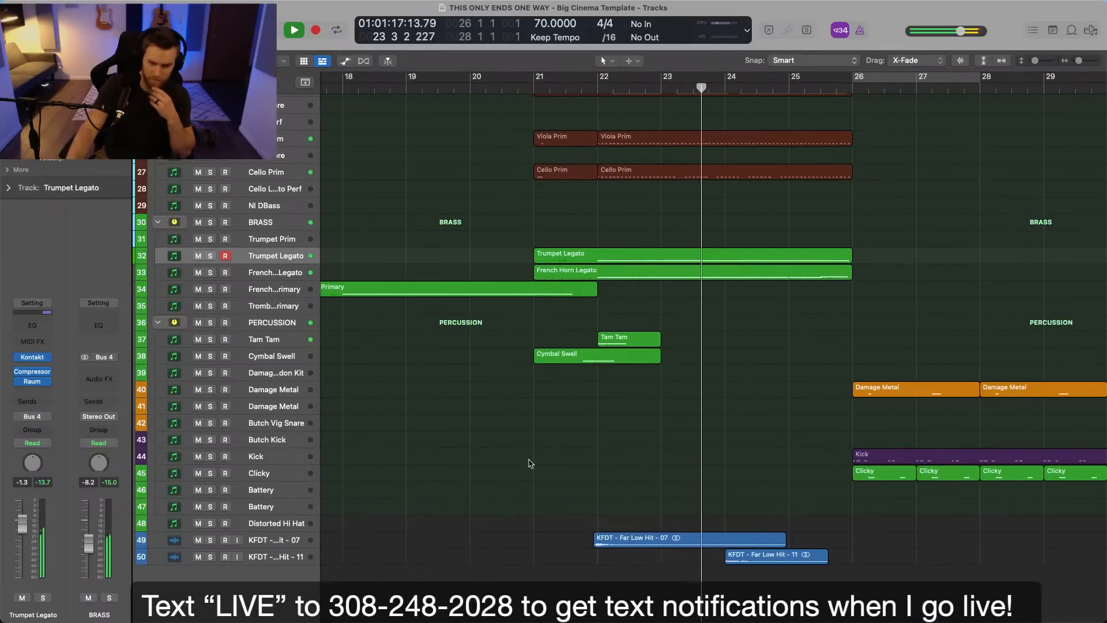
scroll(522, 365, "up", 5)
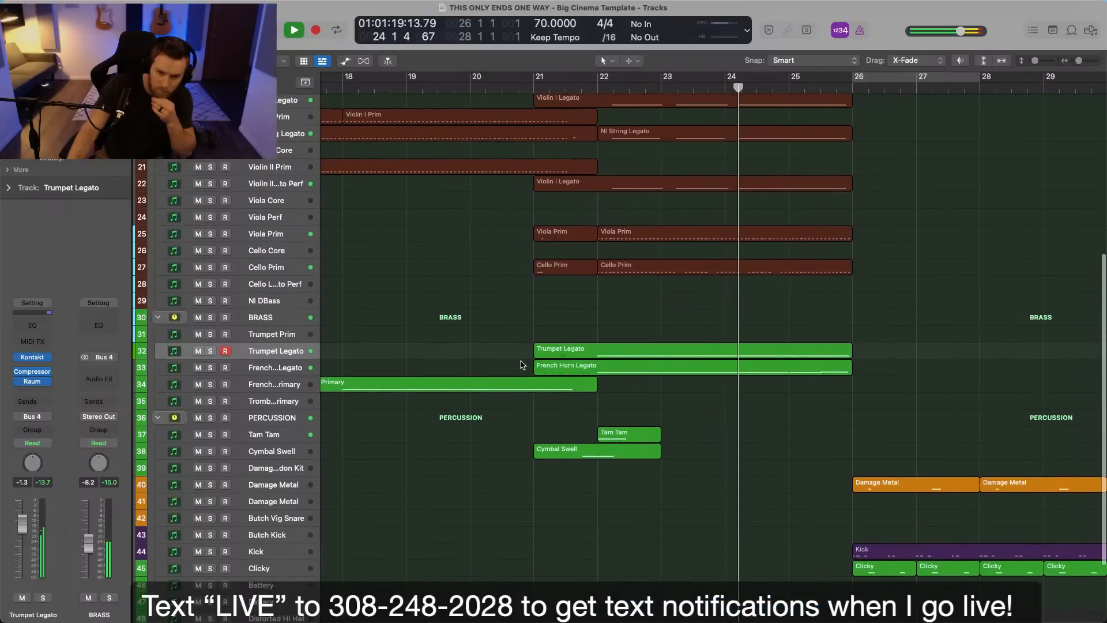
scroll(522, 364, "up", 6)
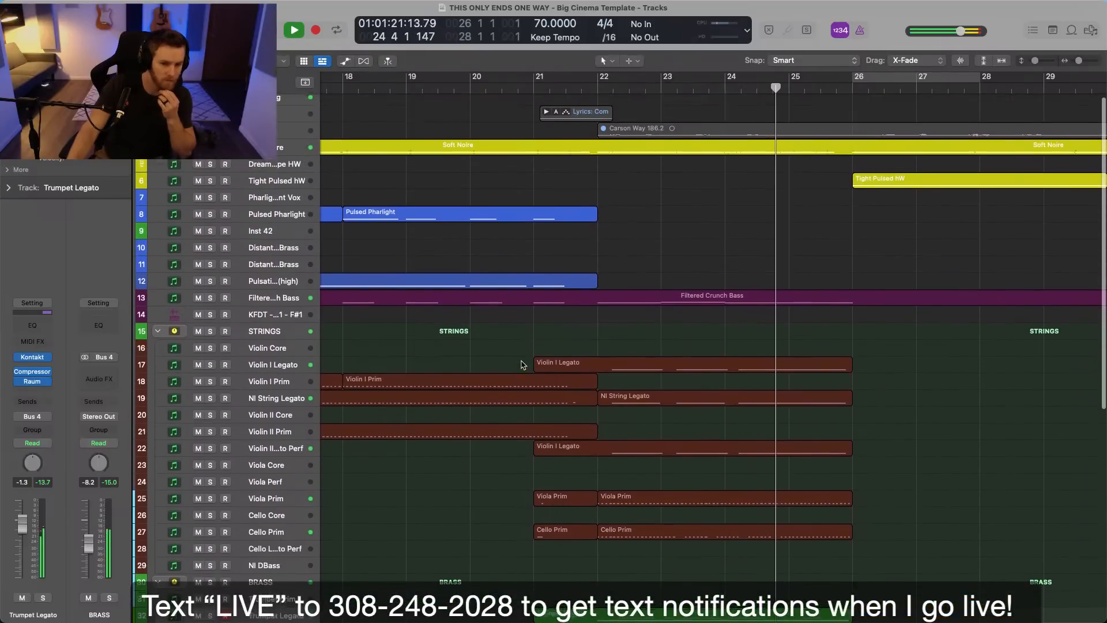
scroll(508, 347, "right", 4)
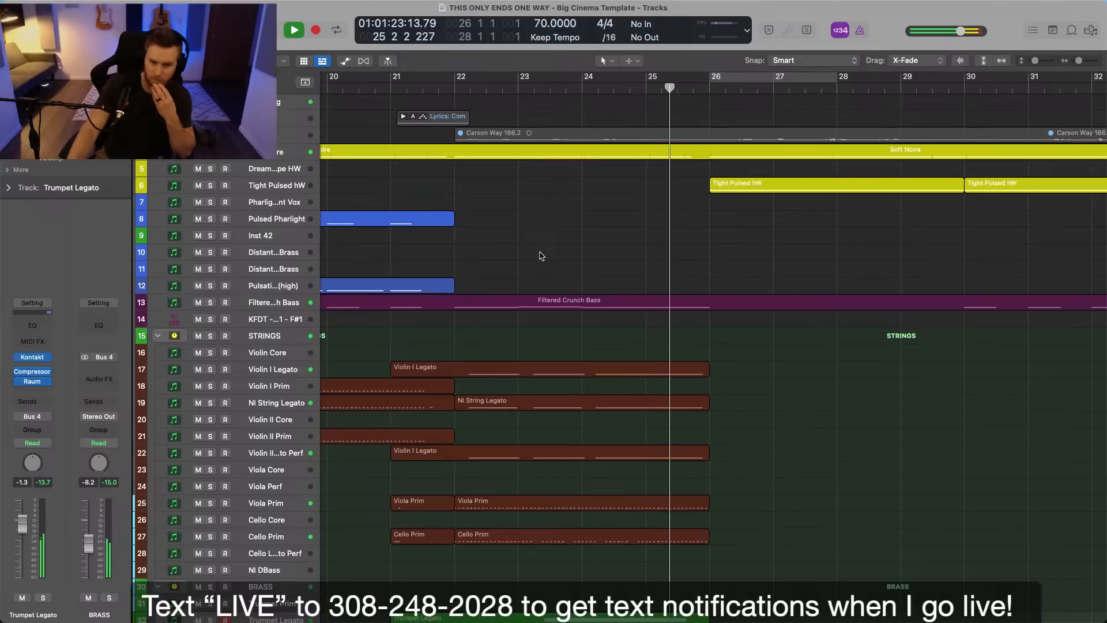
scroll(542, 256, "right", 5)
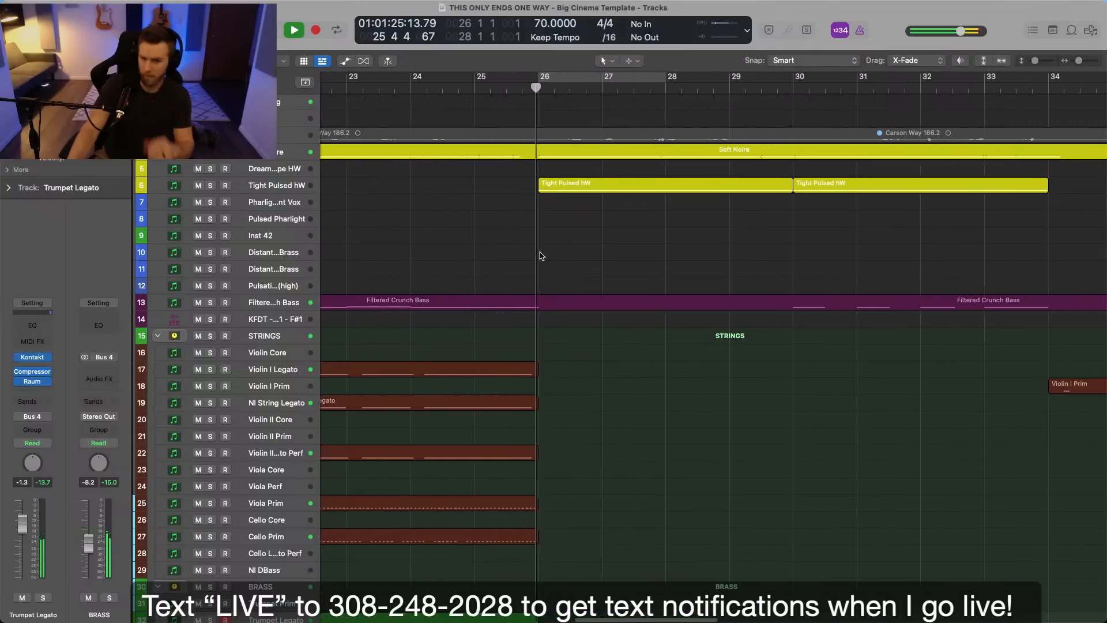
scroll(542, 256, "down", 10)
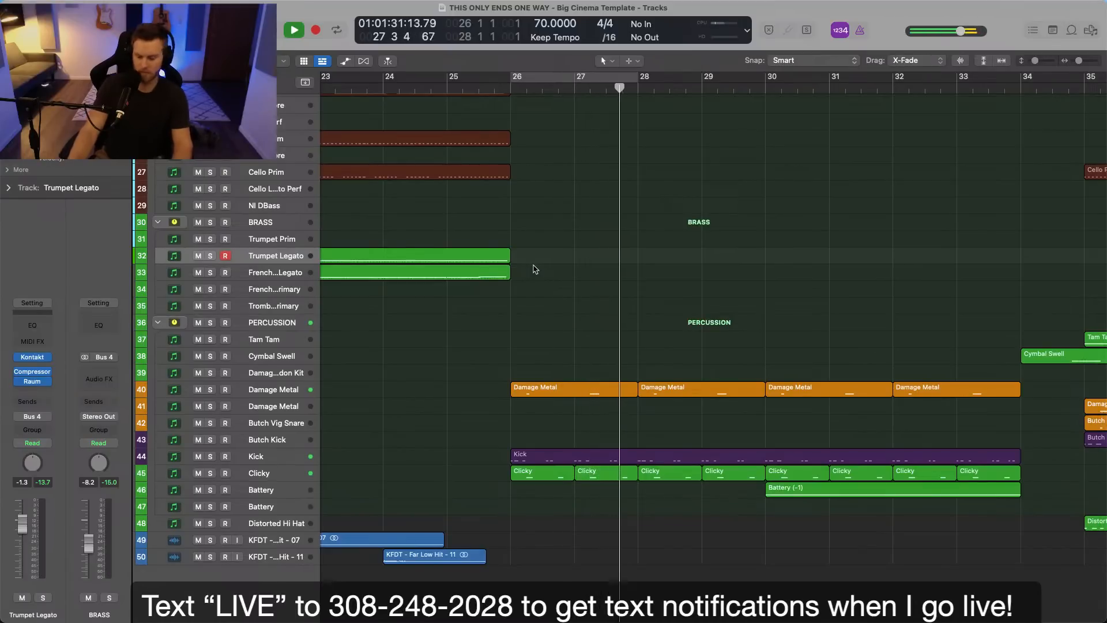
scroll(536, 270, "right", 5)
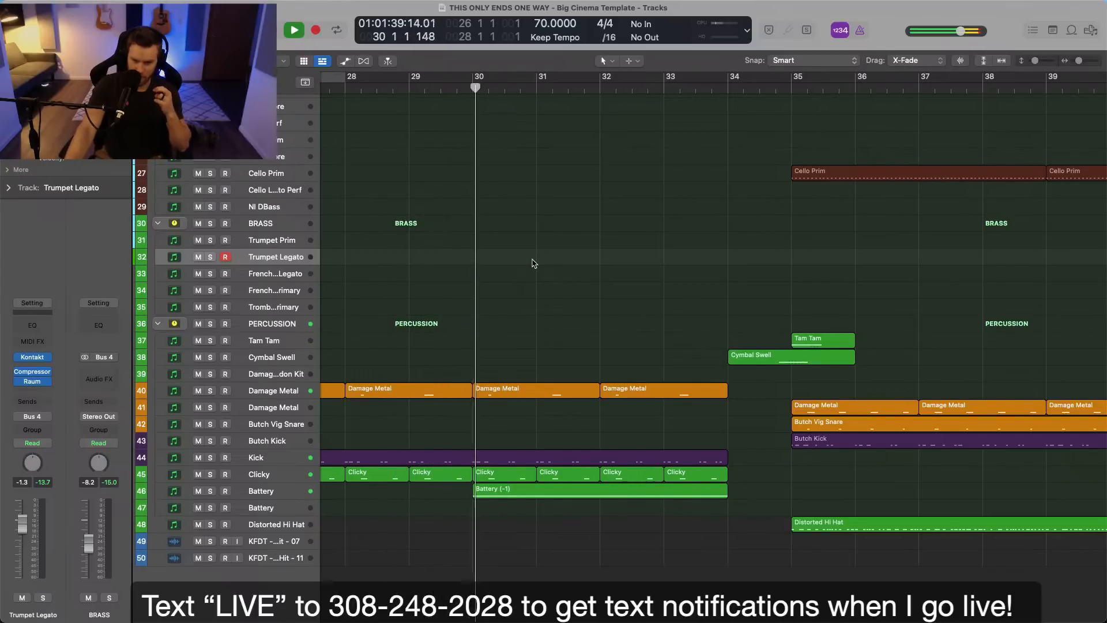
scroll(534, 263, "up", 5)
scroll(534, 263, "up", 10)
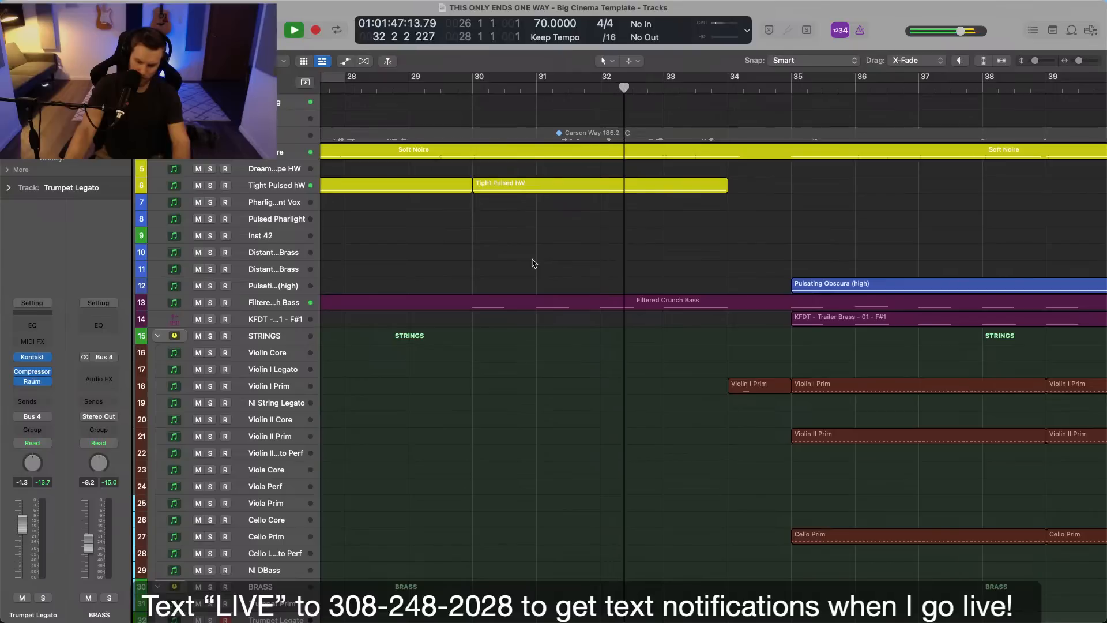
key("space")
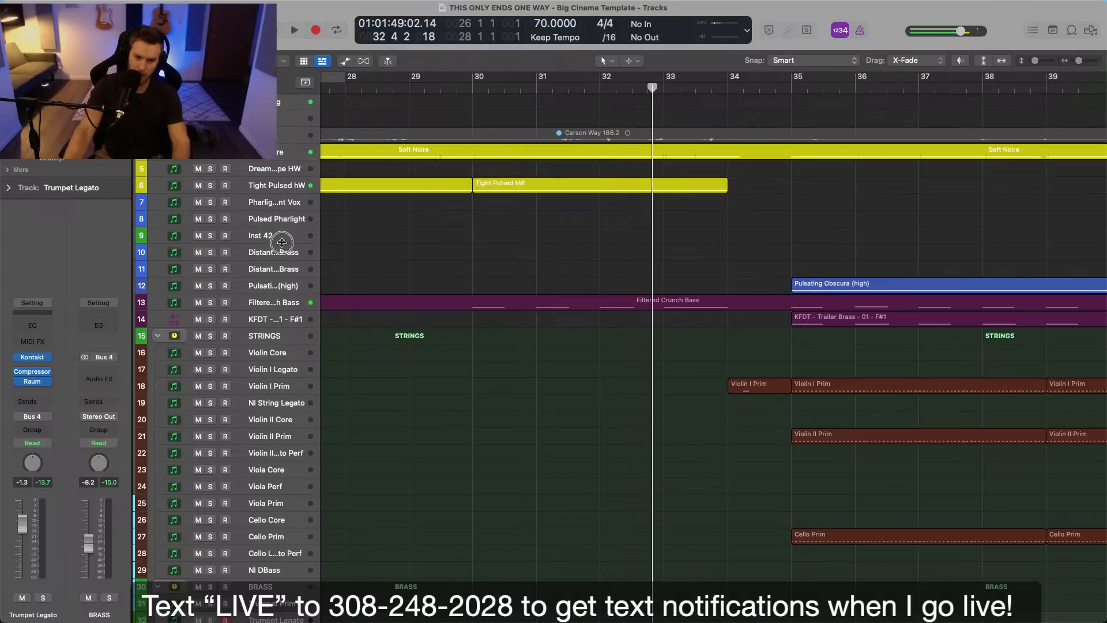
Audition the NJL FRACTAL DIALOGUE preset in the Obscura Grand instrument on Inst 42 and load NJL PULSATING FRACTALS.
left_click(291, 241)
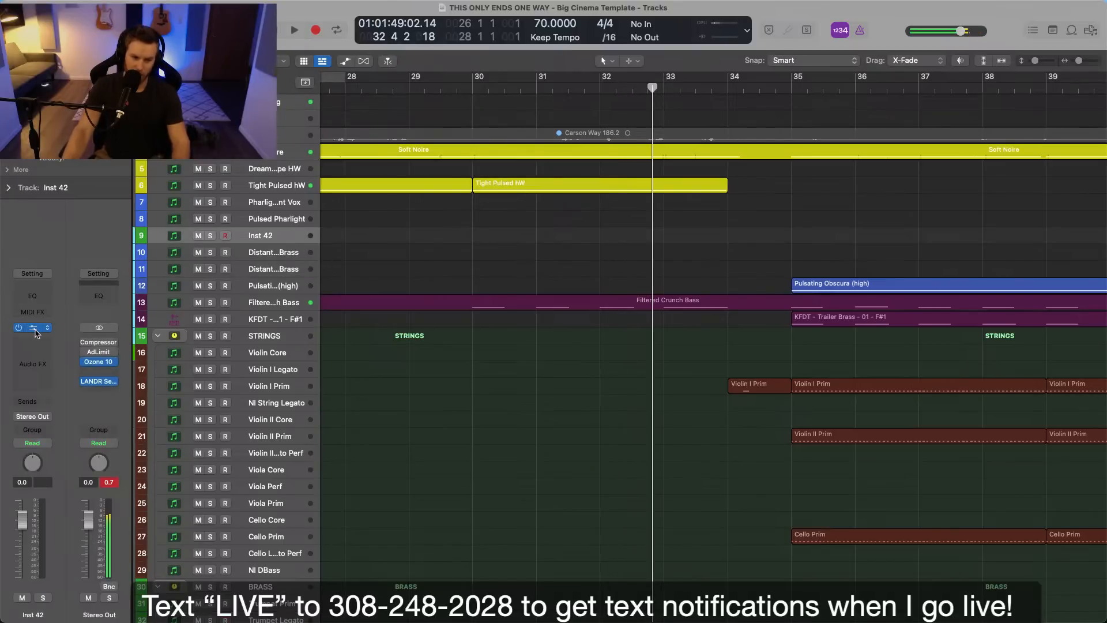
key("v")
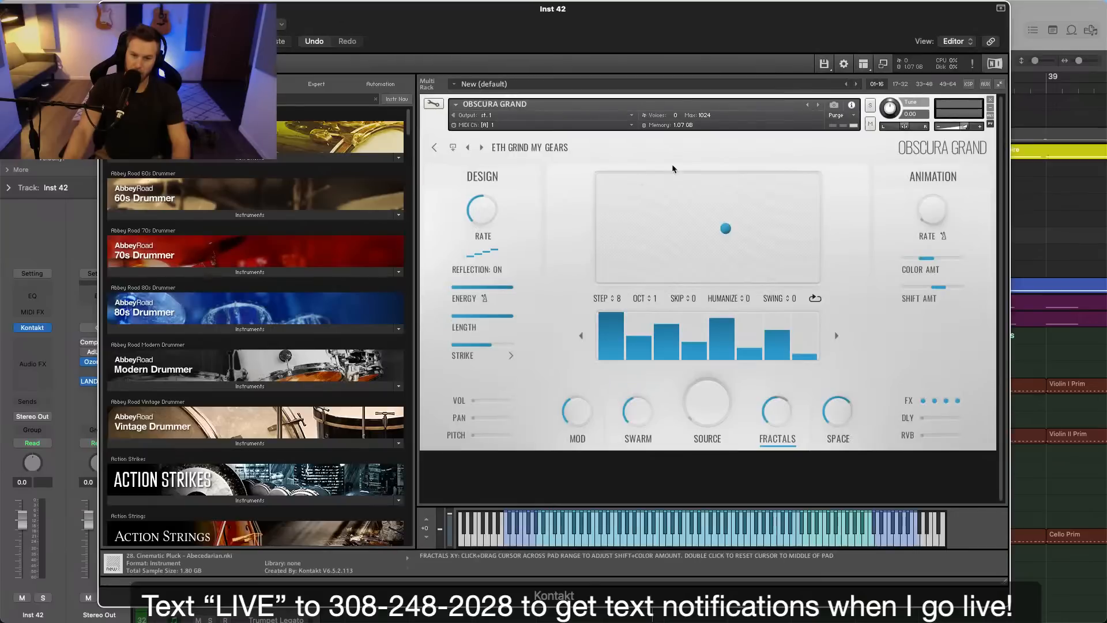
left_click(555, 149)
scroll(602, 303, "down", 5)
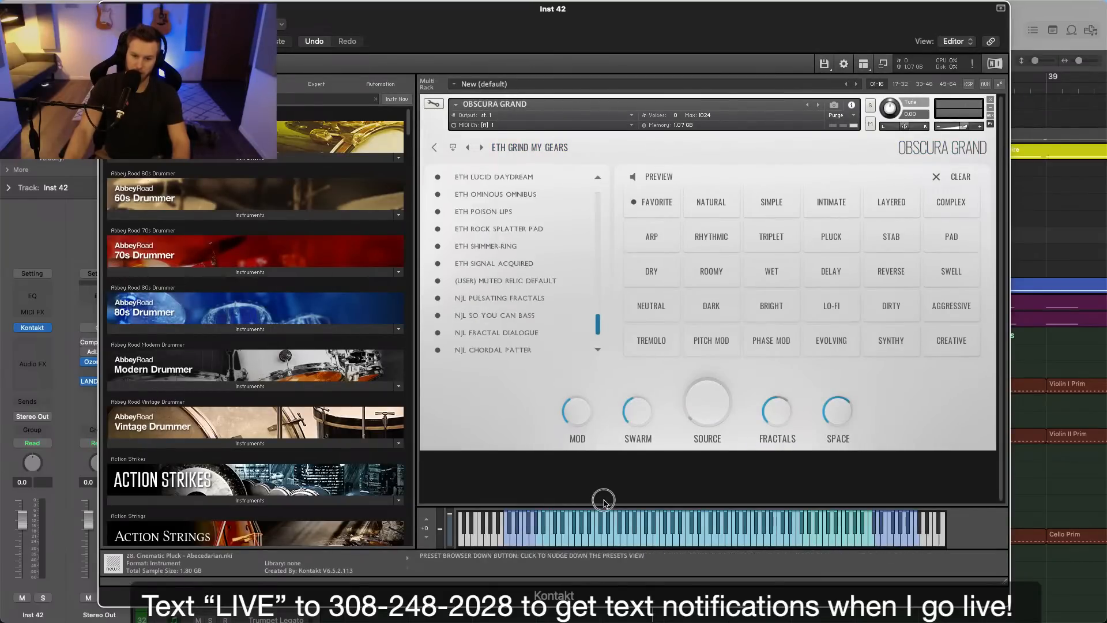
left_click(515, 335)
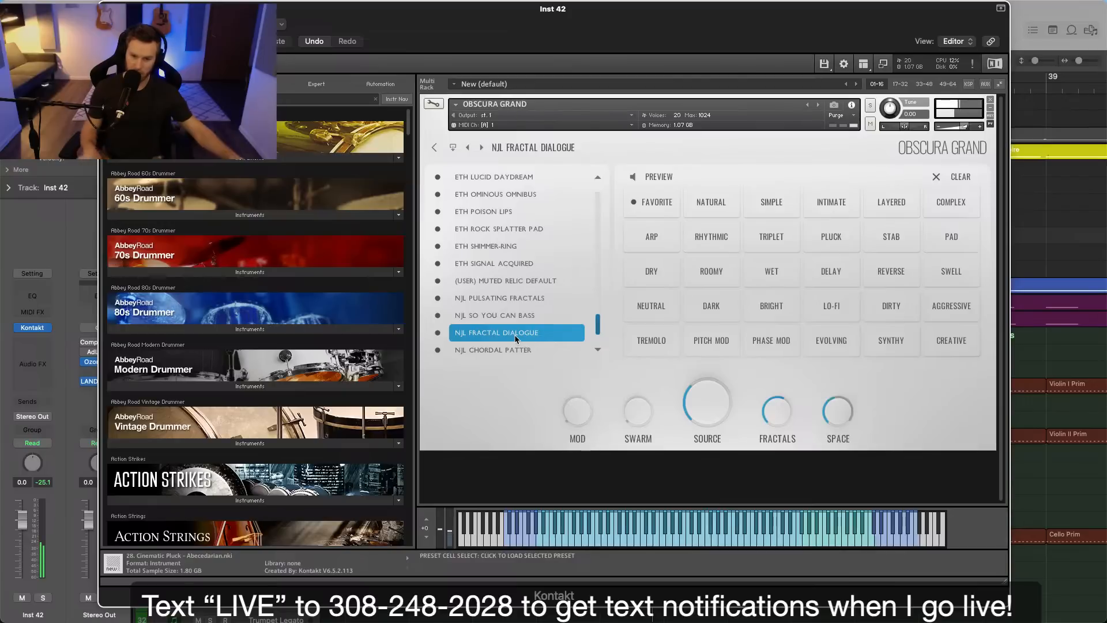
left_click(520, 299)
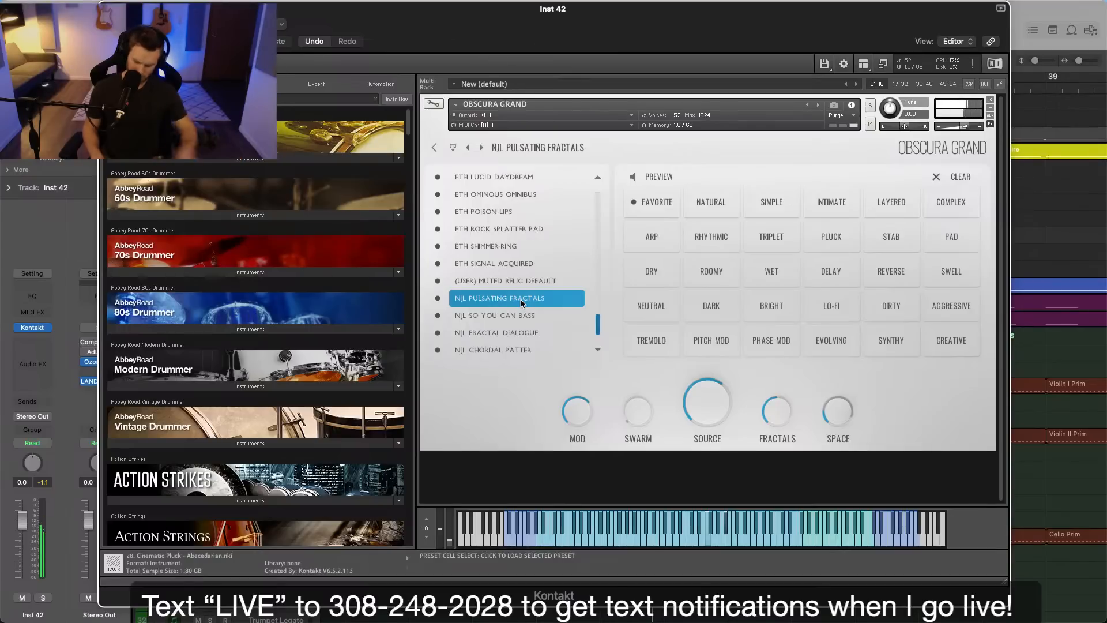
Check the preset's Source and Fractals settings and its Fractals effect slots.
left_click(699, 446)
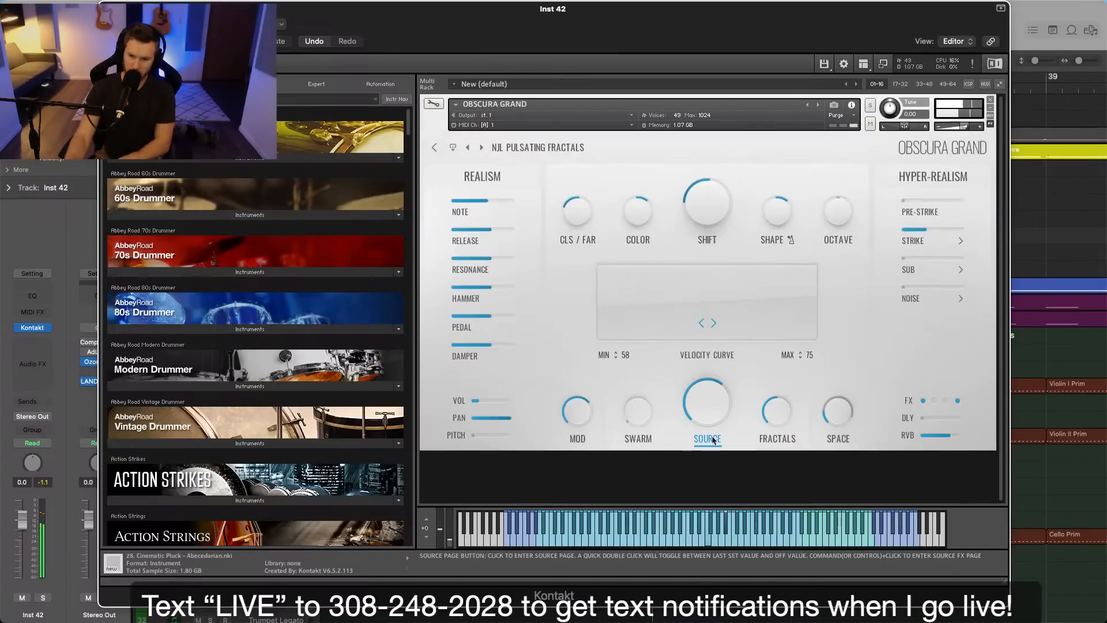
left_click(780, 440)
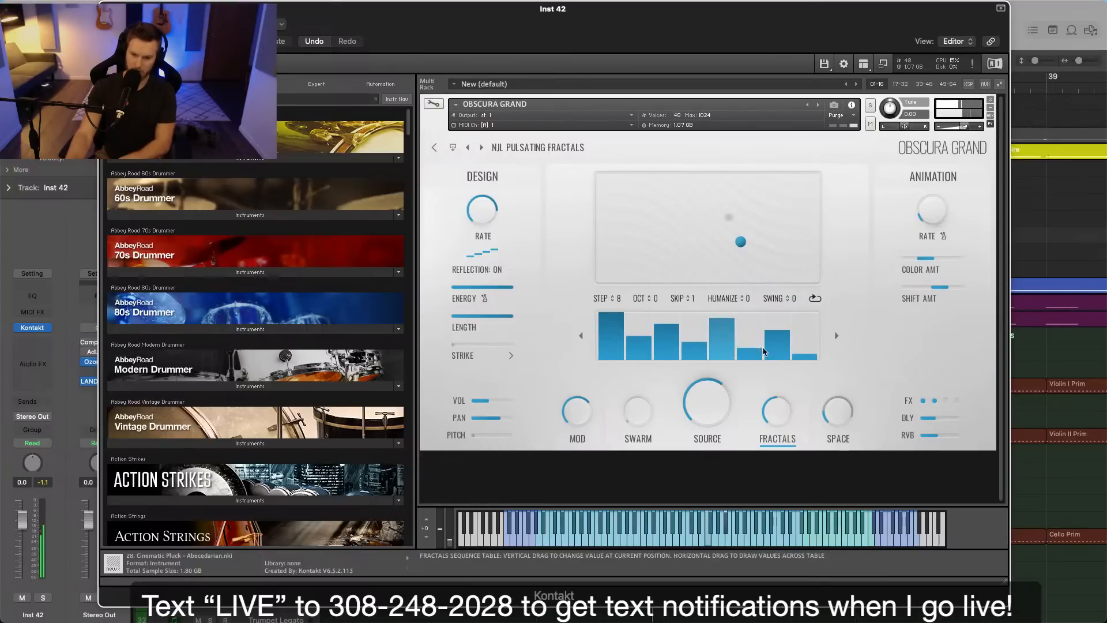
left_click(930, 401)
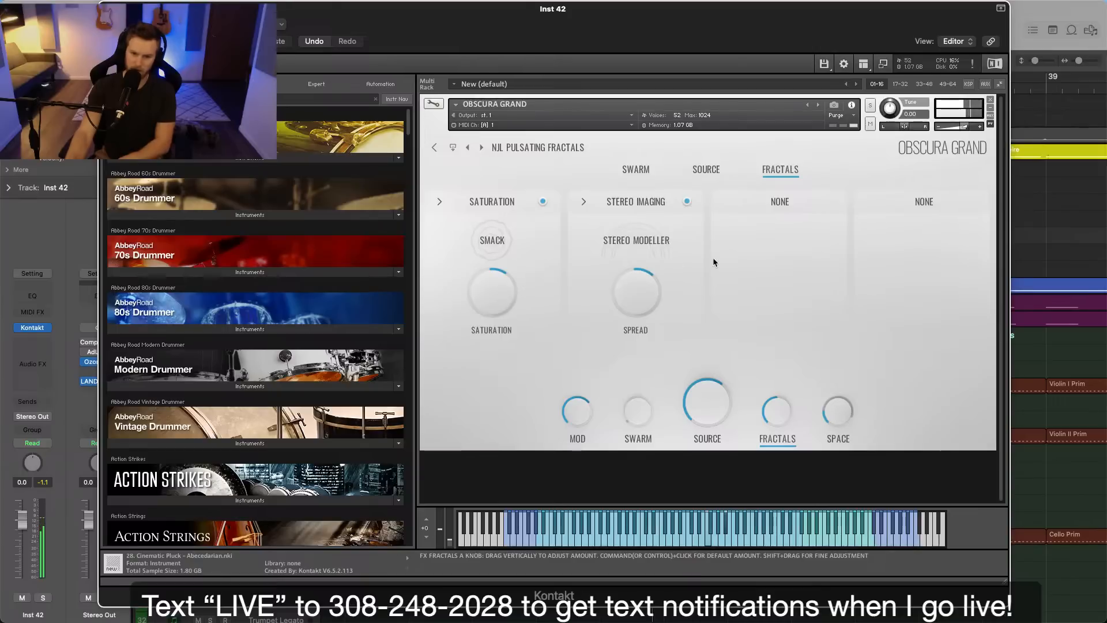
left_click(780, 201)
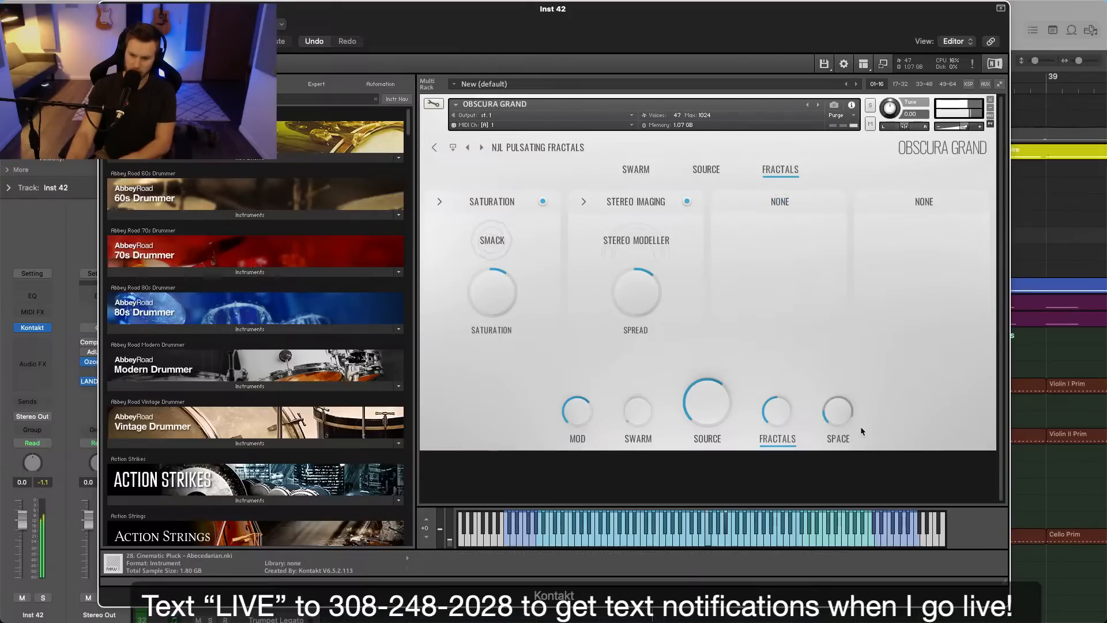
Switch the Obscura Grand Space reverb to L DARK HALL, raise its Fractals send slightly, and close the instrument window.
left_click(839, 438)
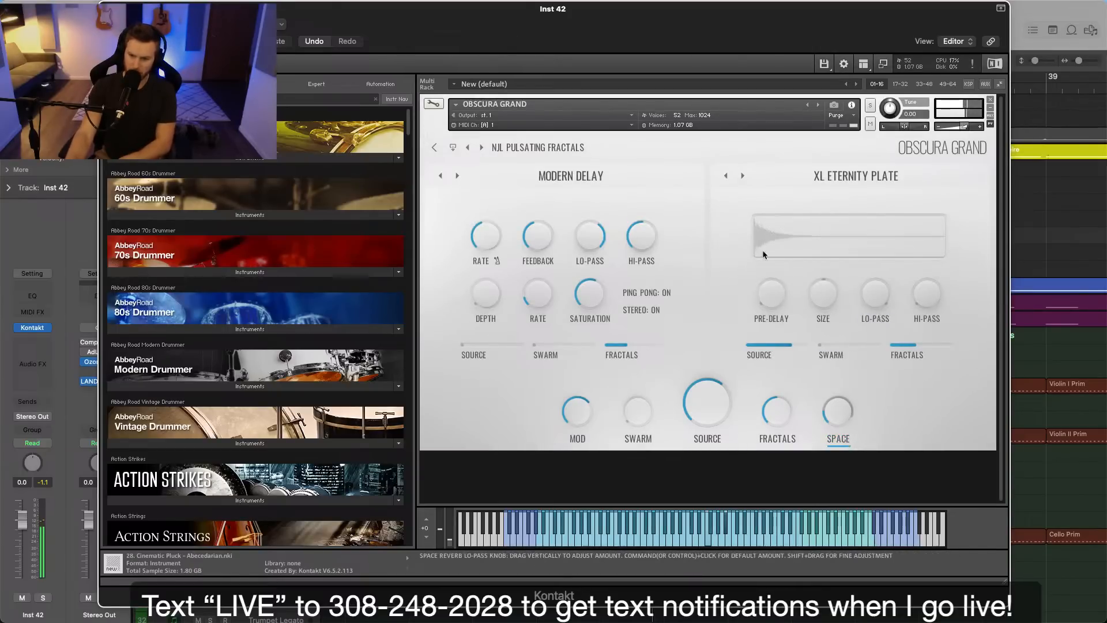
left_click(822, 176)
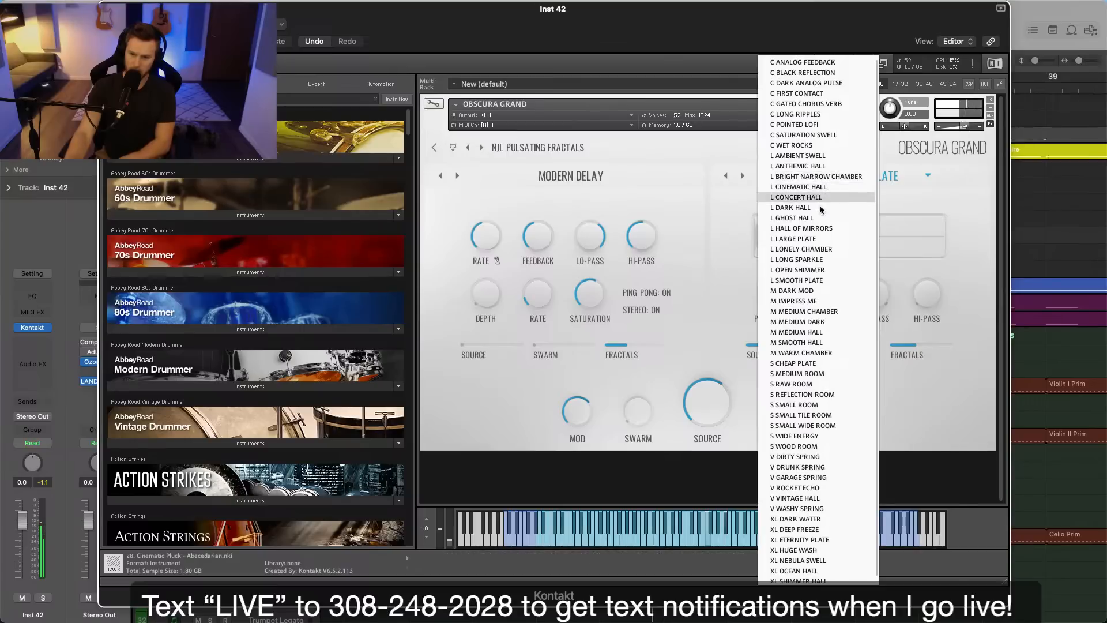
left_click(816, 207)
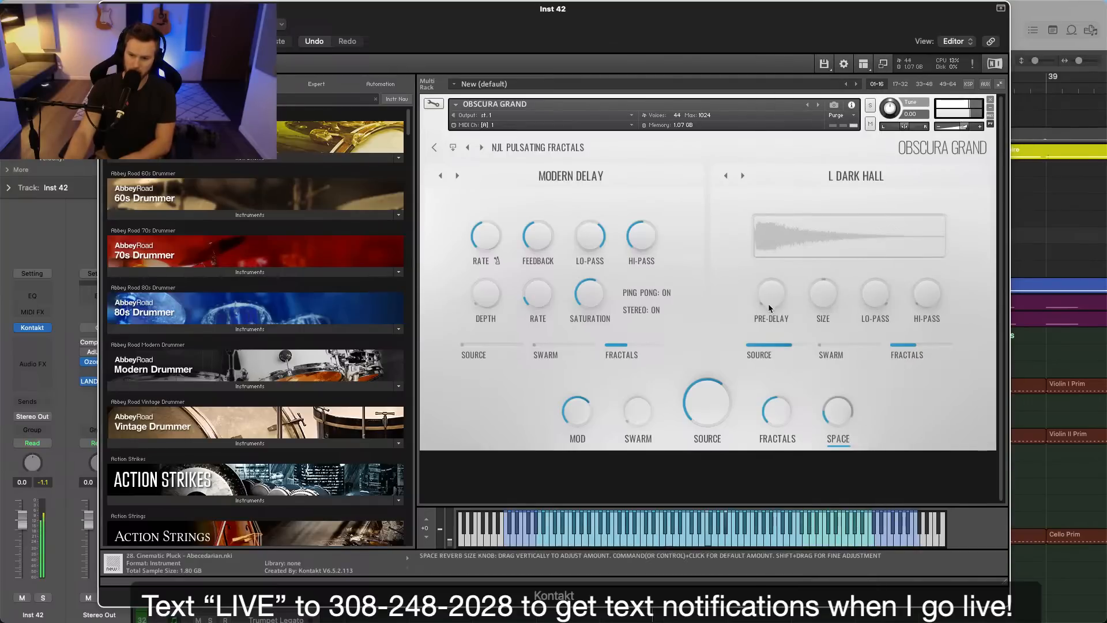
left_click_drag(907, 345, 930, 346)
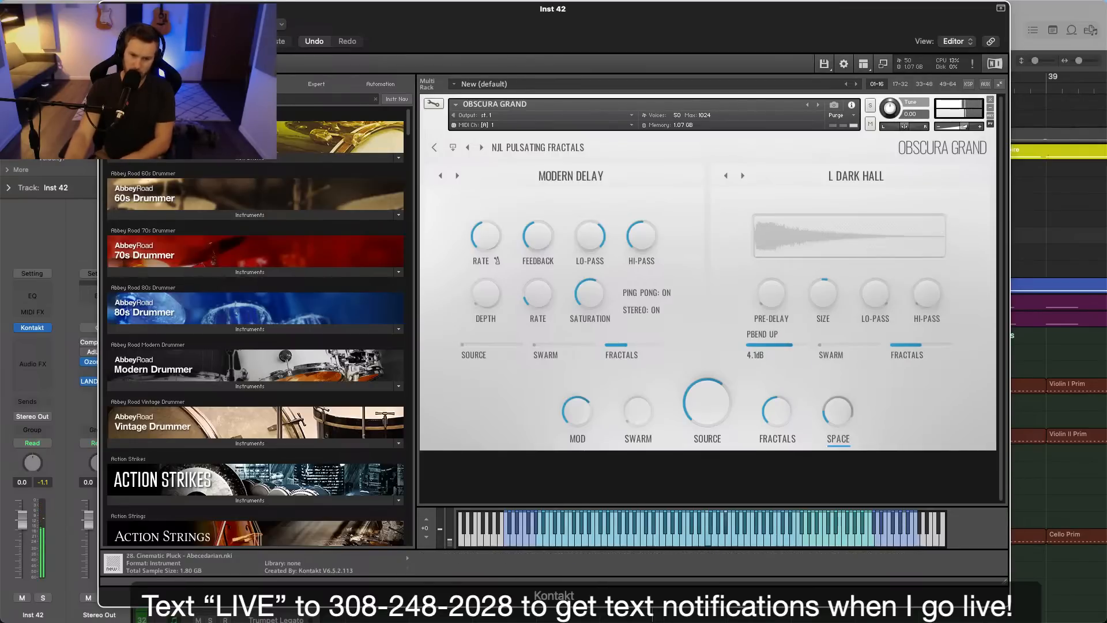
key("super+w")
Start recording a part on the Inst 42 track from bar 30.
scroll(702, 181, "left", 3)
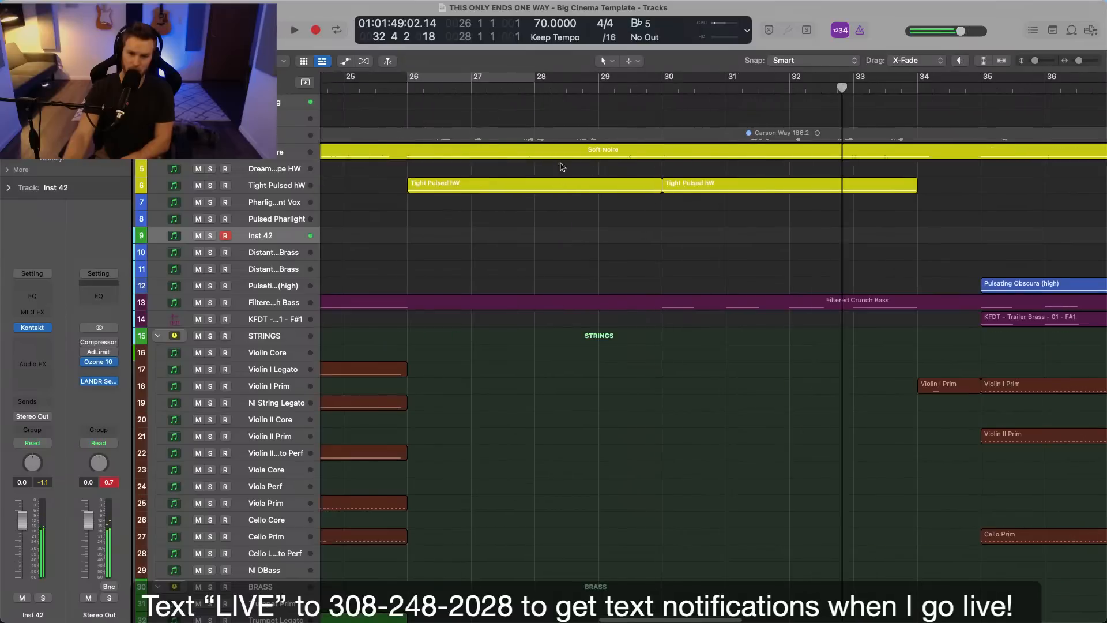
left_click(661, 88)
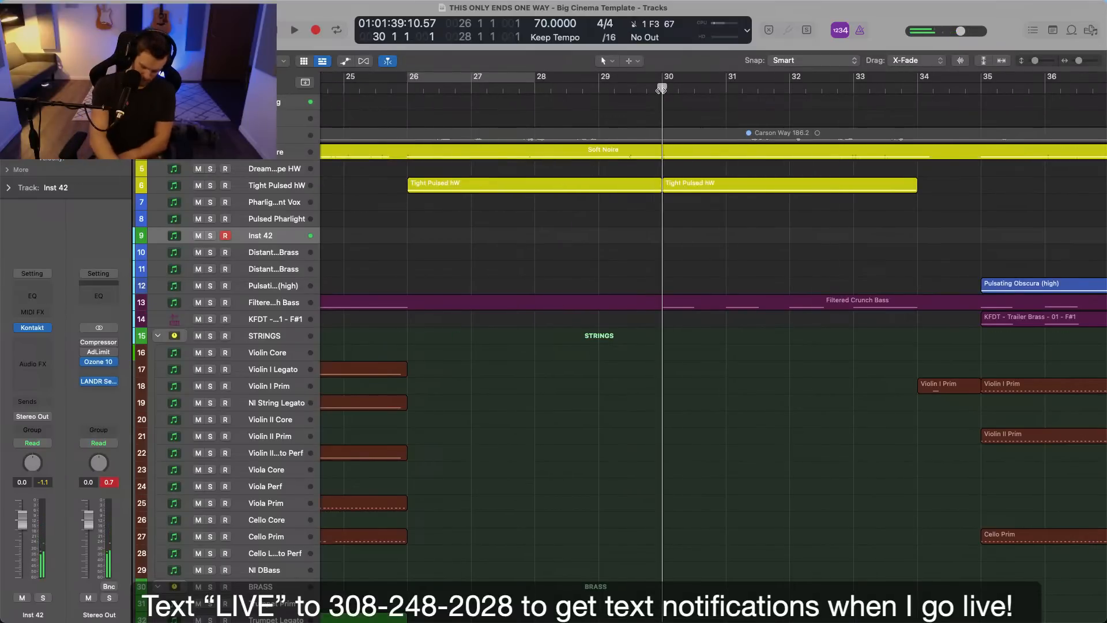
key("space")
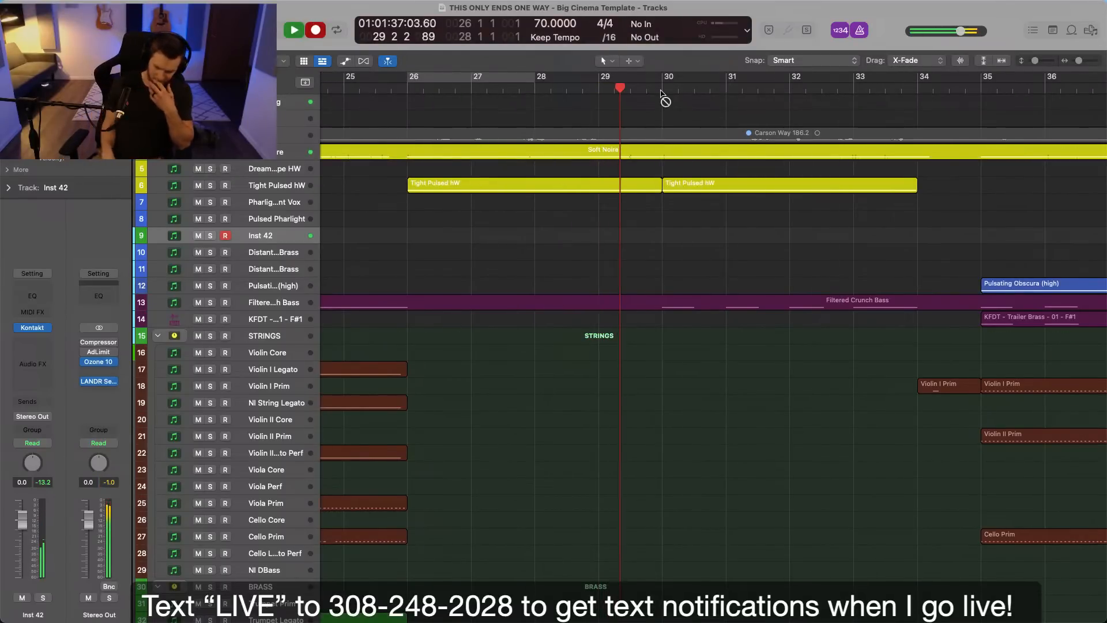
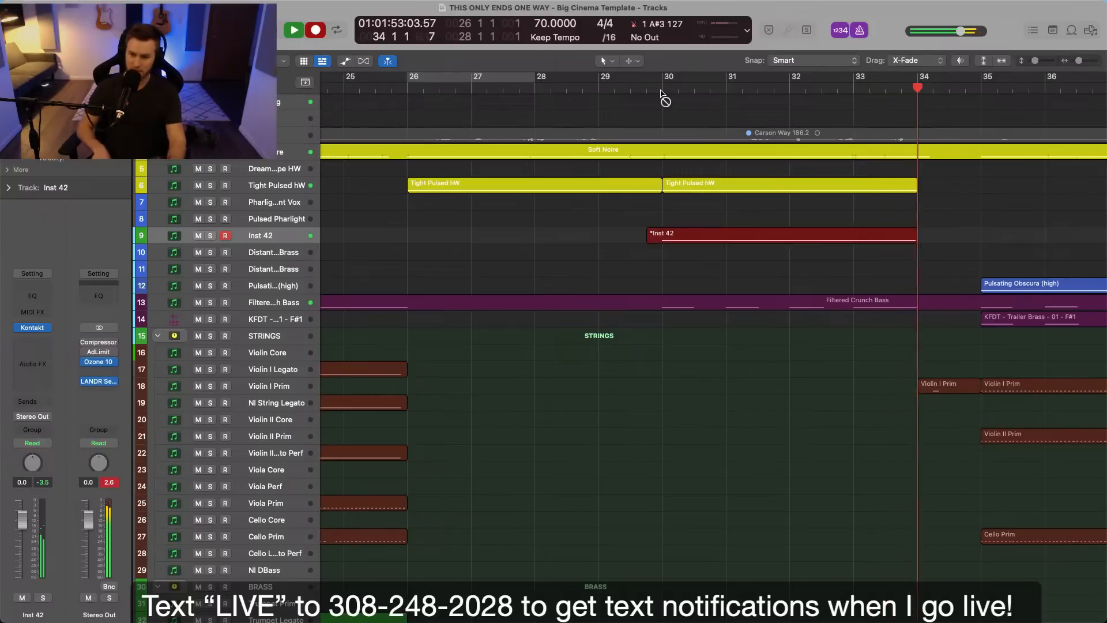
Stop the Inst 42 recording at bar 34, open its region's notes, and rename the track Pulsed Fractals.
key("space")
left_click(699, 274)
double_click(695, 241)
left_click(665, 322)
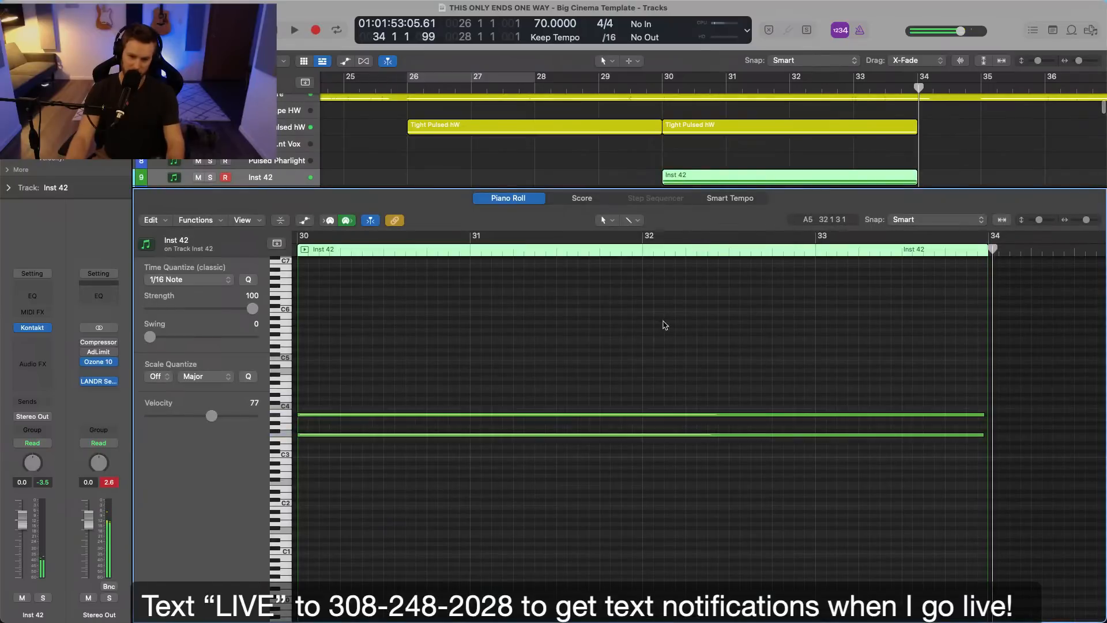
double_click(277, 177)
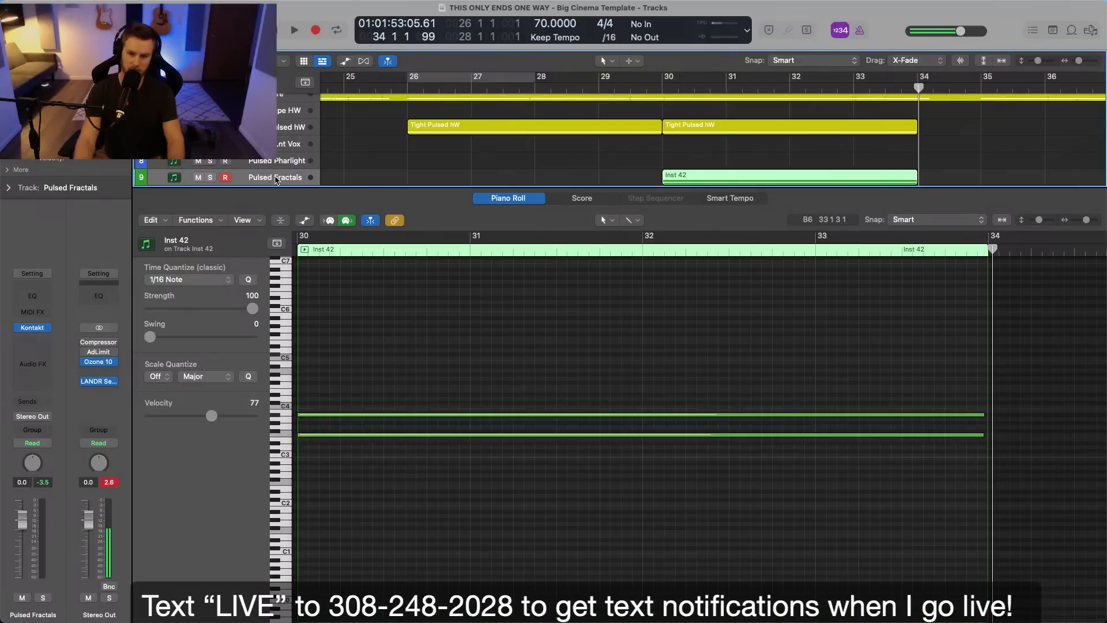
Color the Pulsed Fractals track and its region yellow and return the playhead to bar 30.
right_click(306, 186)
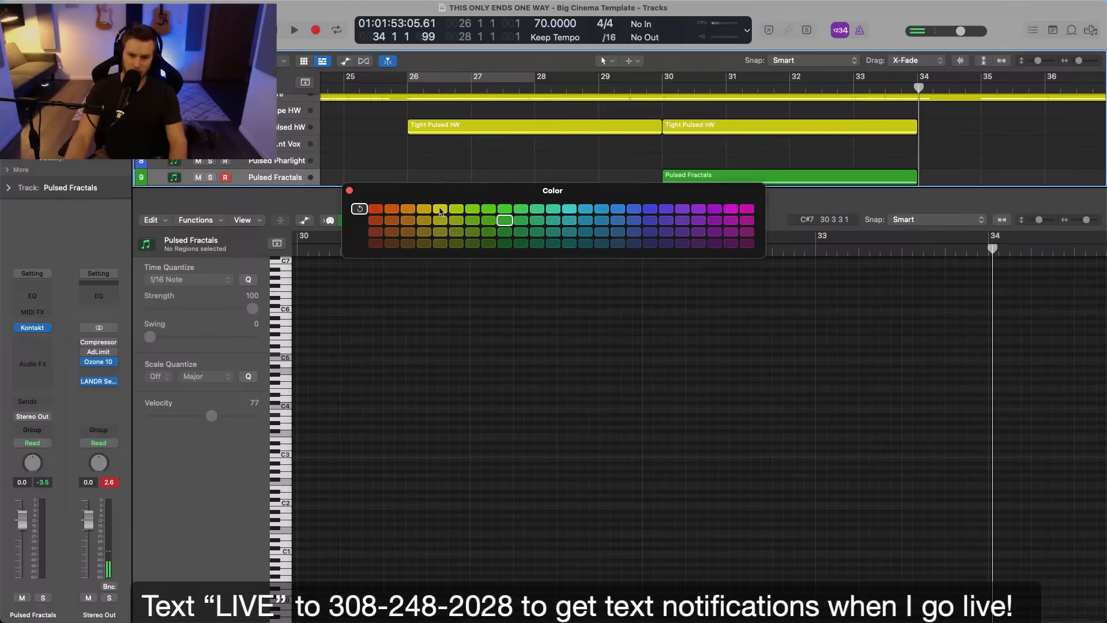
left_click(349, 191)
left_click(261, 180)
key("alt+shift+c")
key("s")
Play from bar 30 and listen to the Pulsed Fractals part soloed and then within the full mix.
key("s")
left_click(663, 88)
key("e")
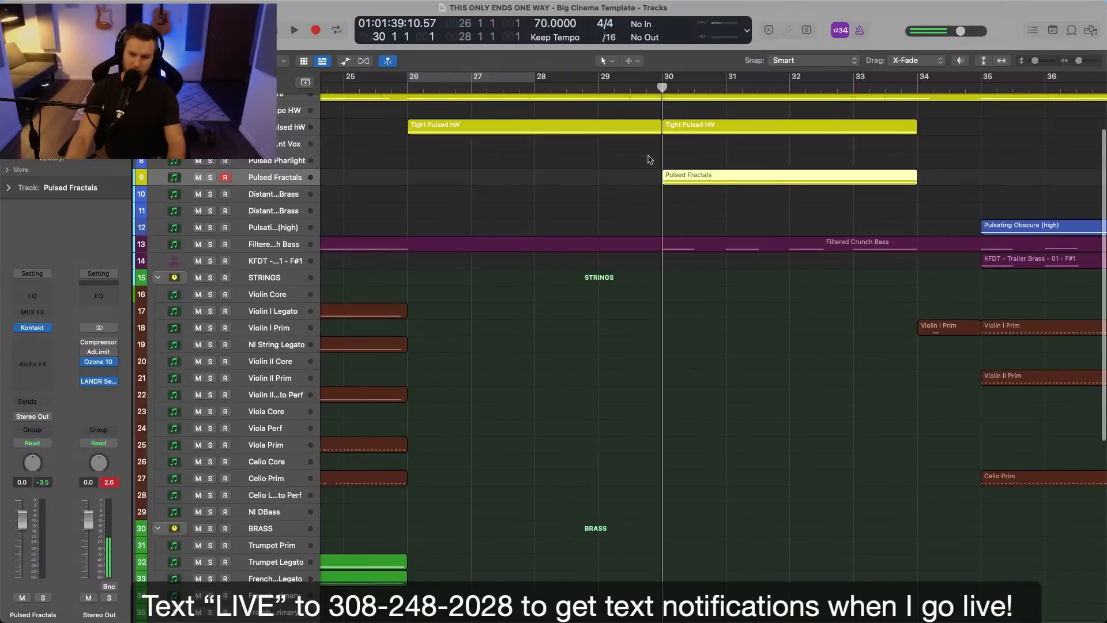
left_click(676, 244)
key("space")
key("super+Down")
key("super+Down")
key("super+Down")
key("super+Down")
key("super+Down")
key("s")
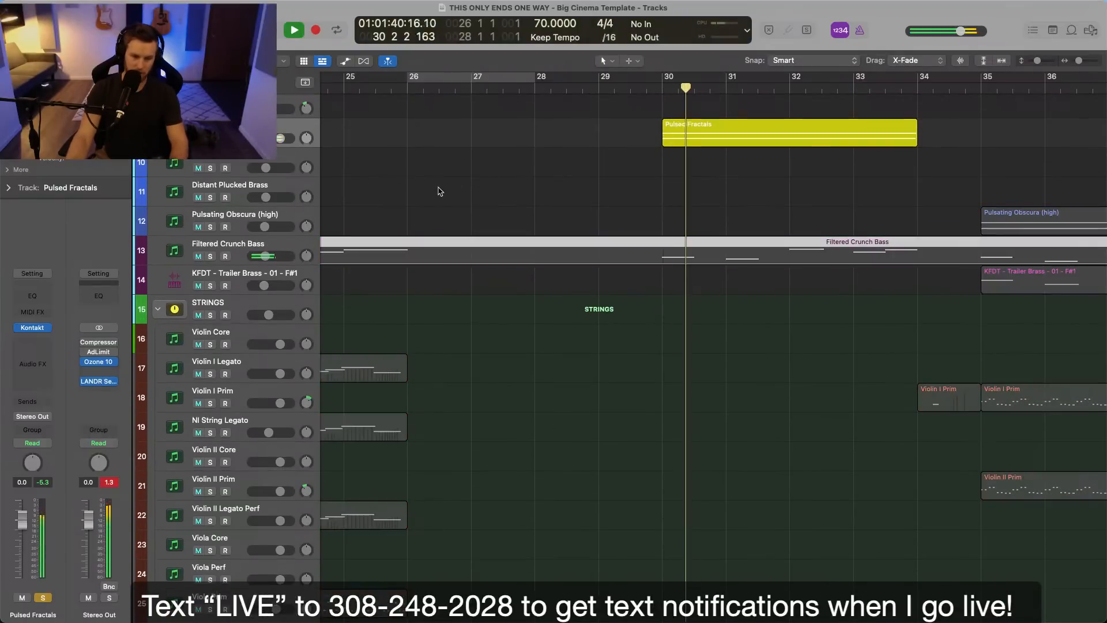
mouse_move(36, 345)
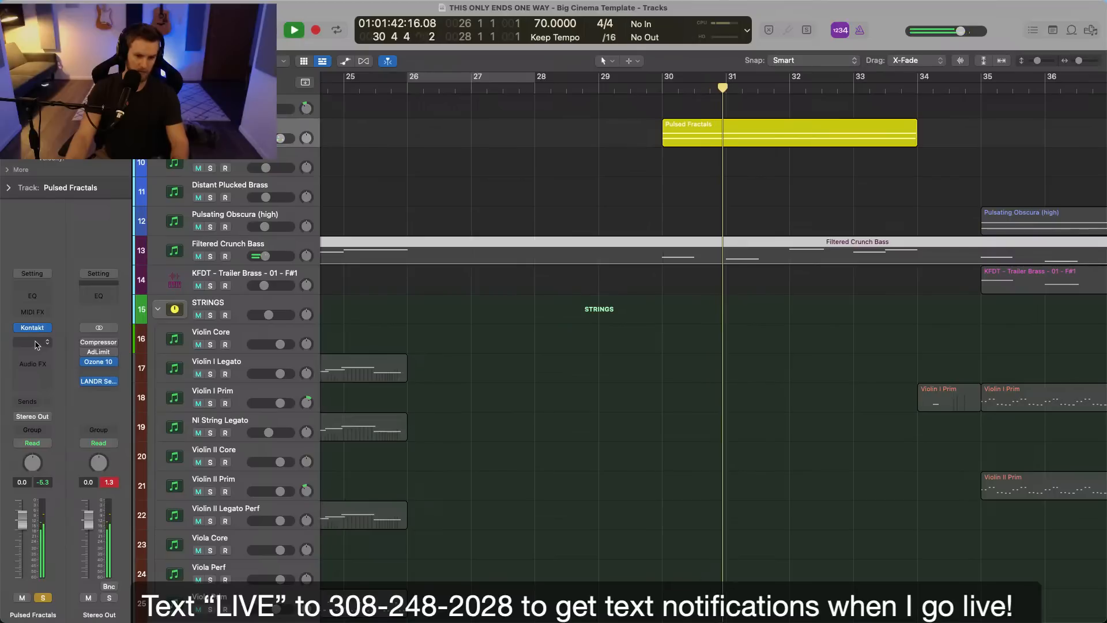
key("s")
Lower the Pulsed Fractals track volume to -2.7 dB while playing the section up to bar 34.
scroll(527, 383, "up", 4)
scroll(526, 383, "up", 3)
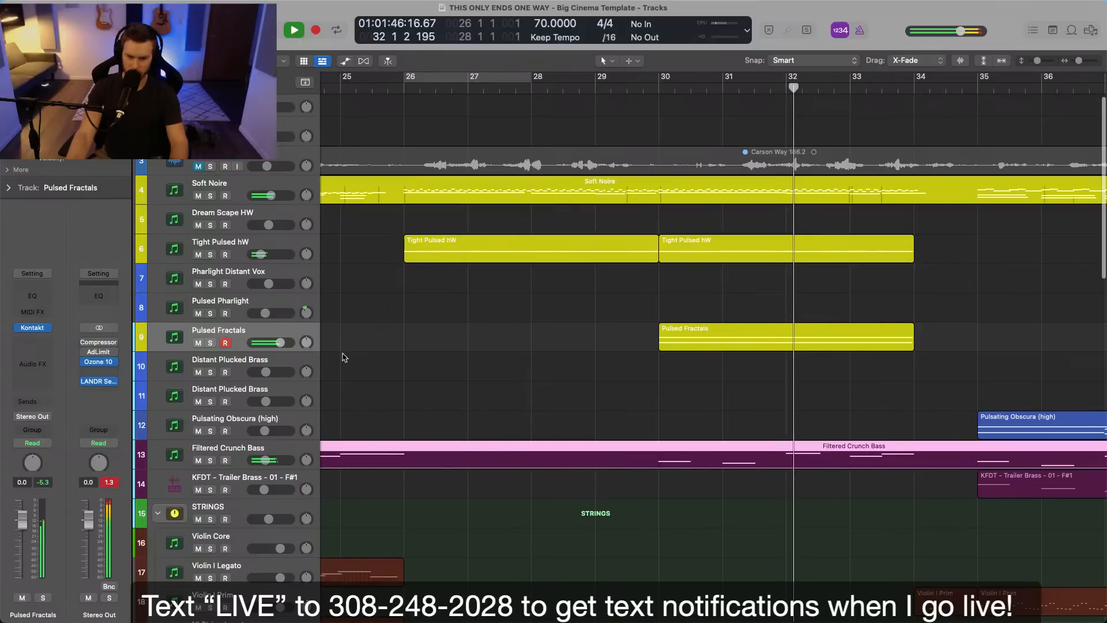
left_click_drag(279, 343, 275, 344)
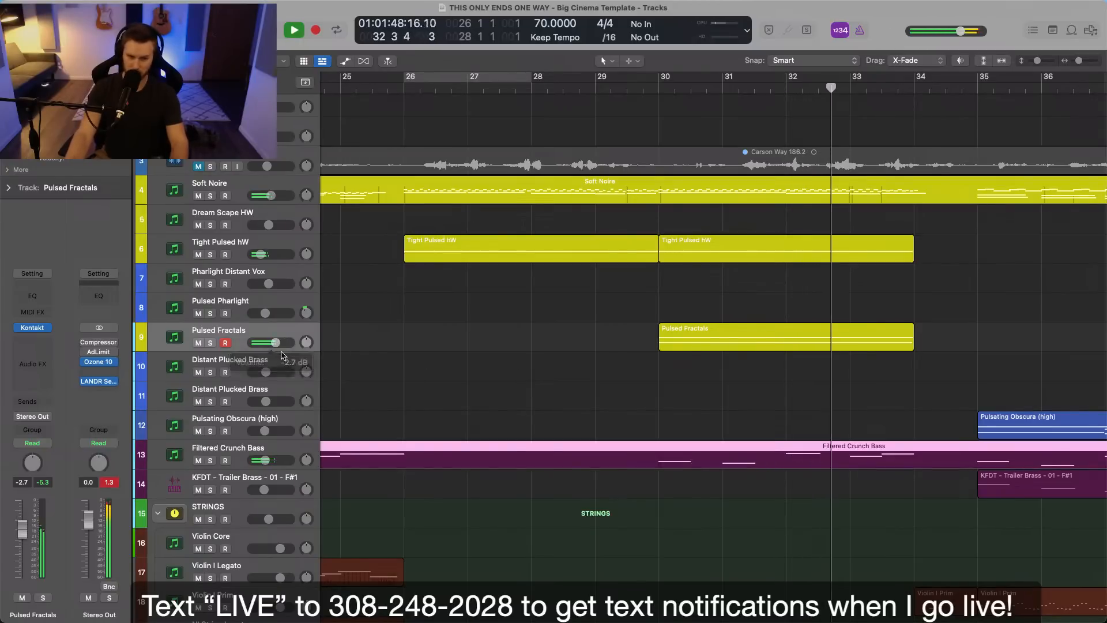
scroll(578, 373, "right", 5)
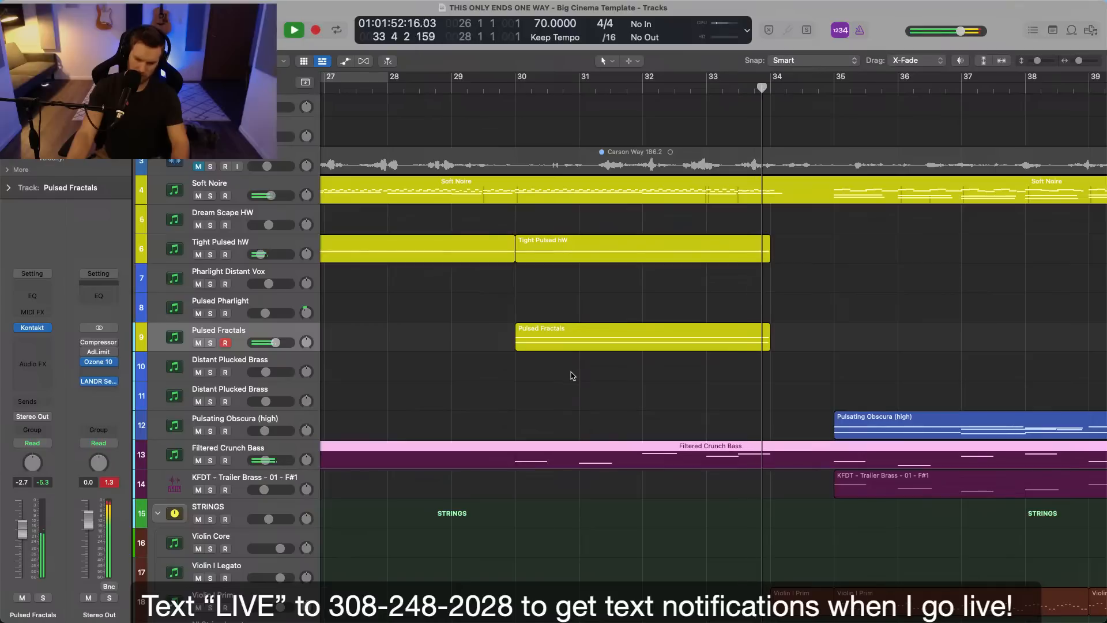
left_click(640, 366)
key("space")
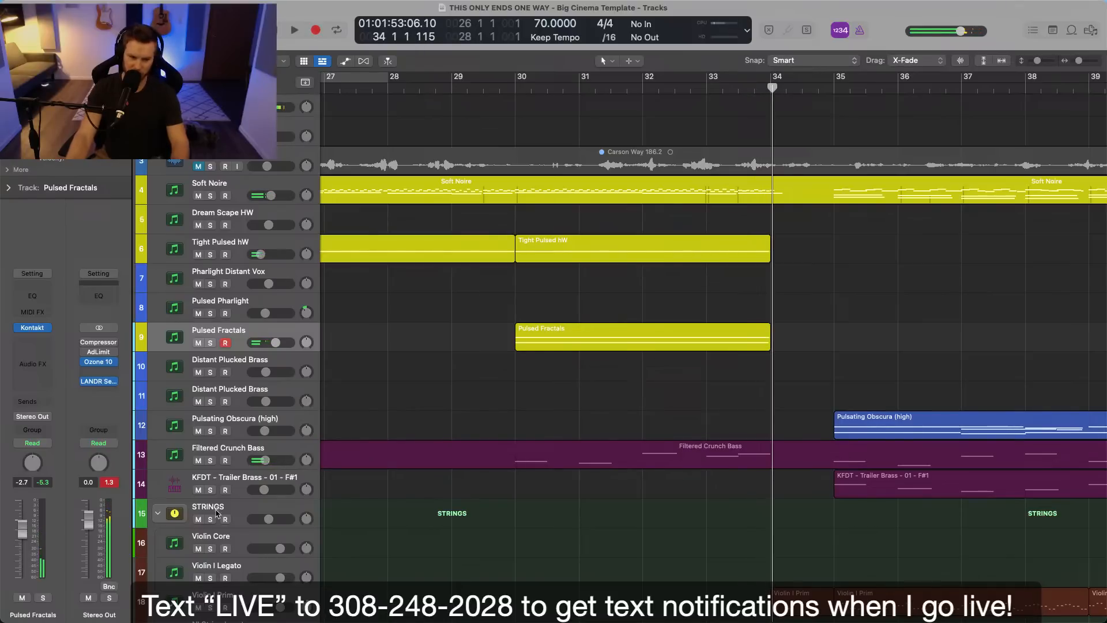
Audition low hits in the Far Hits folder and place KFDT - Far Low Hit - 07 on a new track at bar 34.
scroll(562, 370, "left", 4)
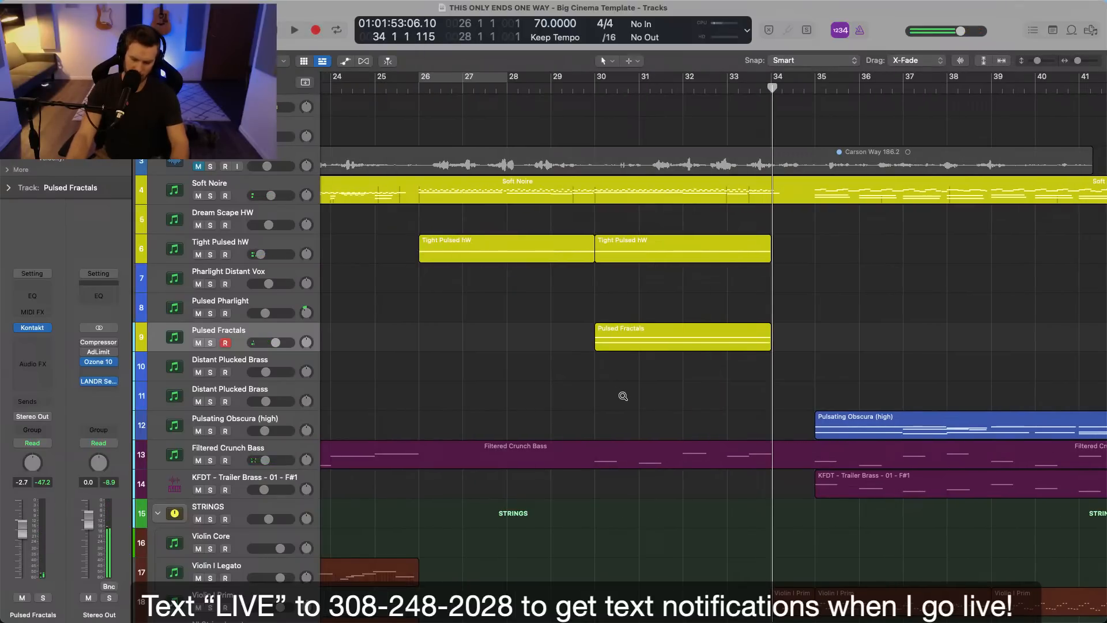
scroll(635, 394, "right", 3)
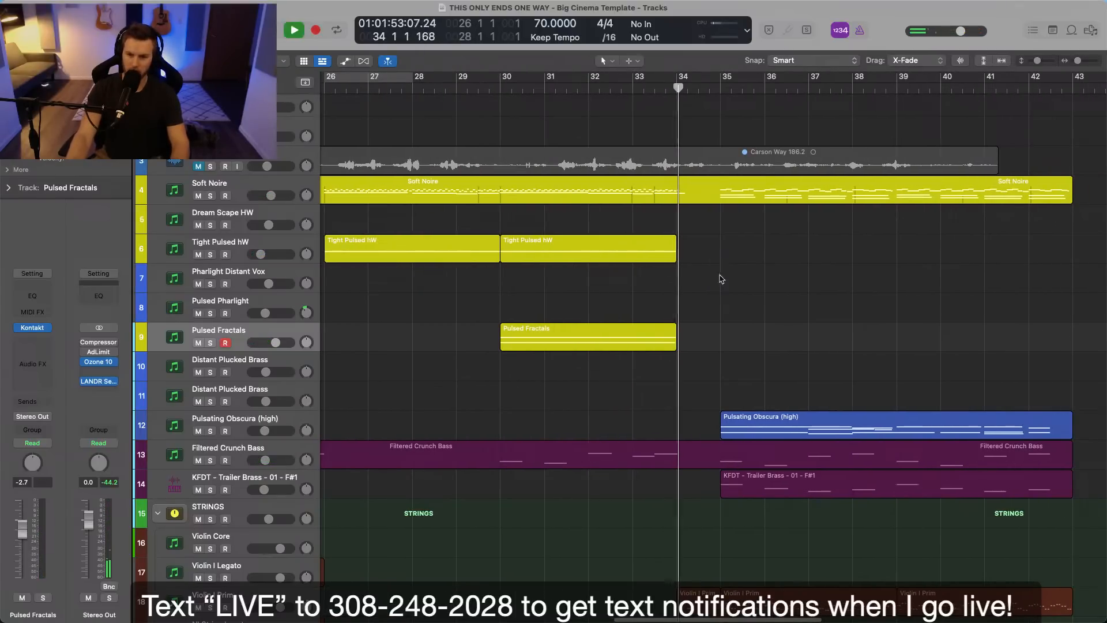
key("space")
scroll(720, 274, "down", 20)
scroll(724, 287, "down", 3)
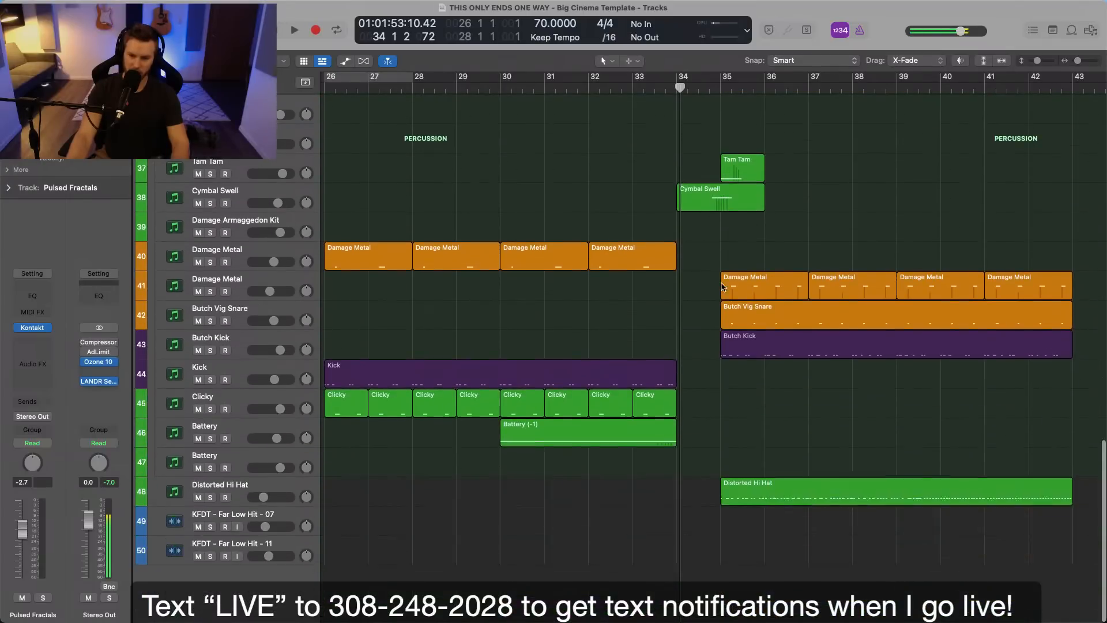
left_click(1090, 30)
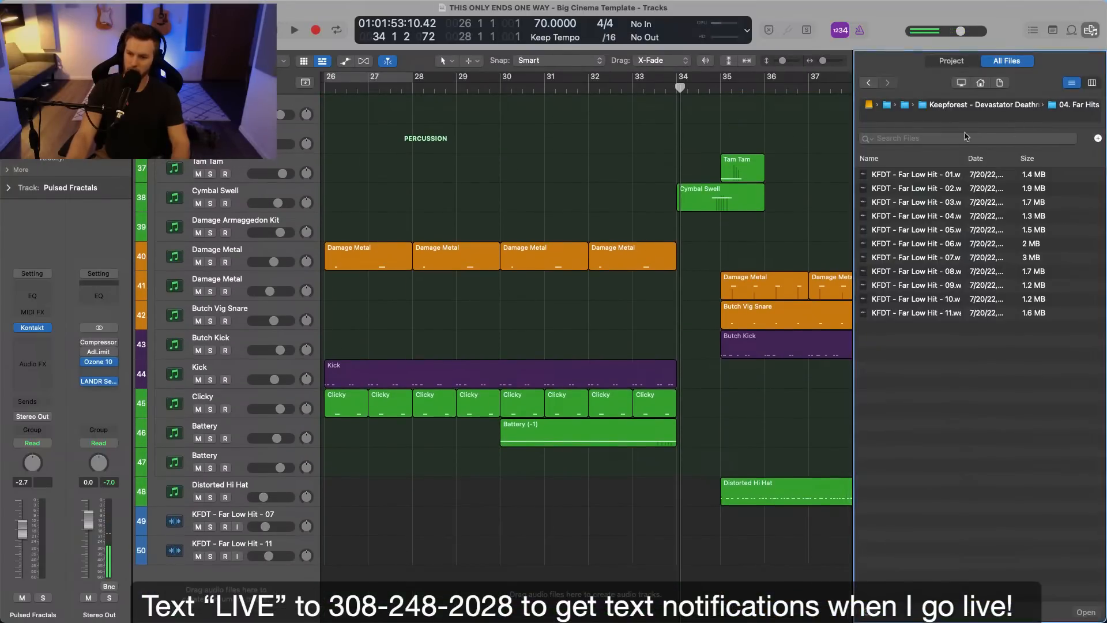
left_click(922, 188)
left_click(925, 257)
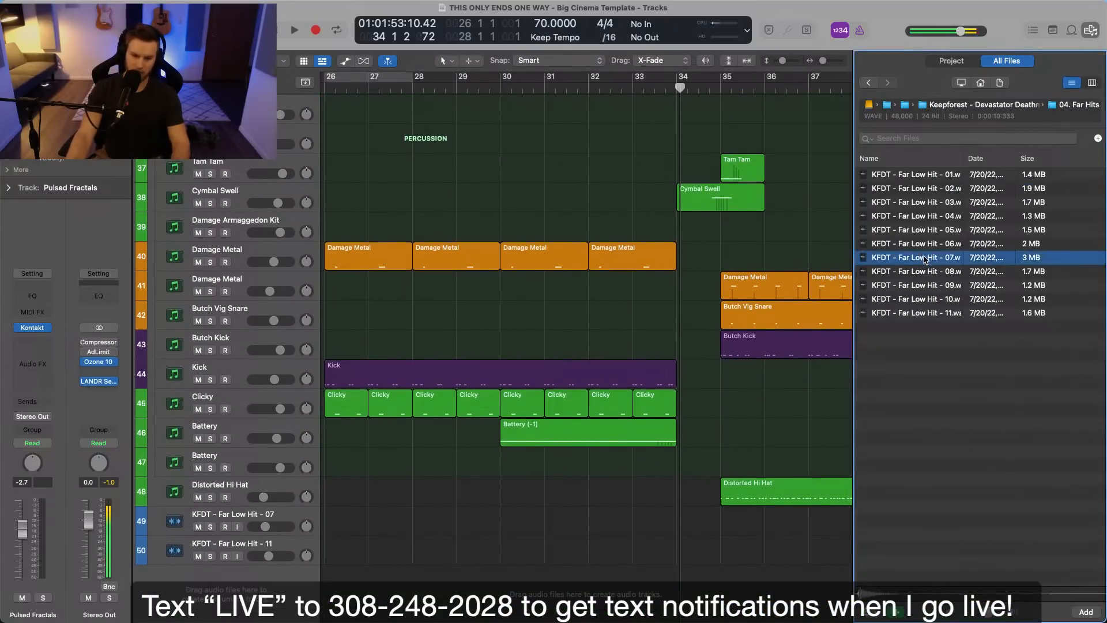
left_click_drag(921, 259, 676, 586)
Play the transition around bar 34 into bar 36 to check the new low hit against the percussion.
key("super+Right")
key("super+Right")
key("super+Right")
key("super+Right")
key("super+Right")
key("space")
left_click(566, 88)
left_click(759, 347)
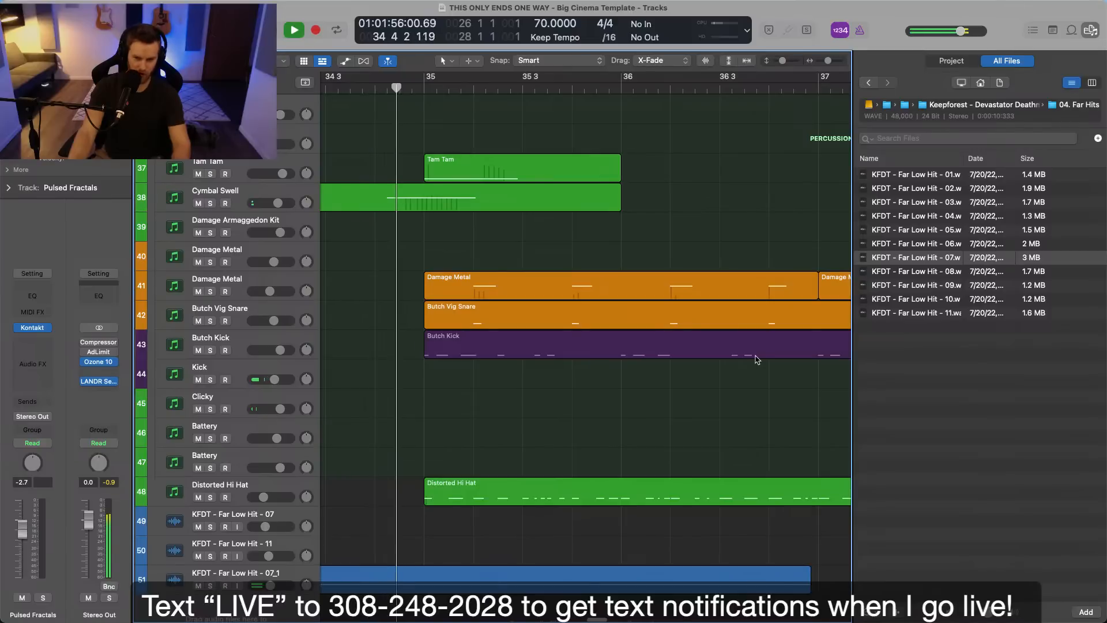
scroll(756, 356, "left", 2)
scroll(755, 355, "down", 5)
scroll(756, 357, "up", 1)
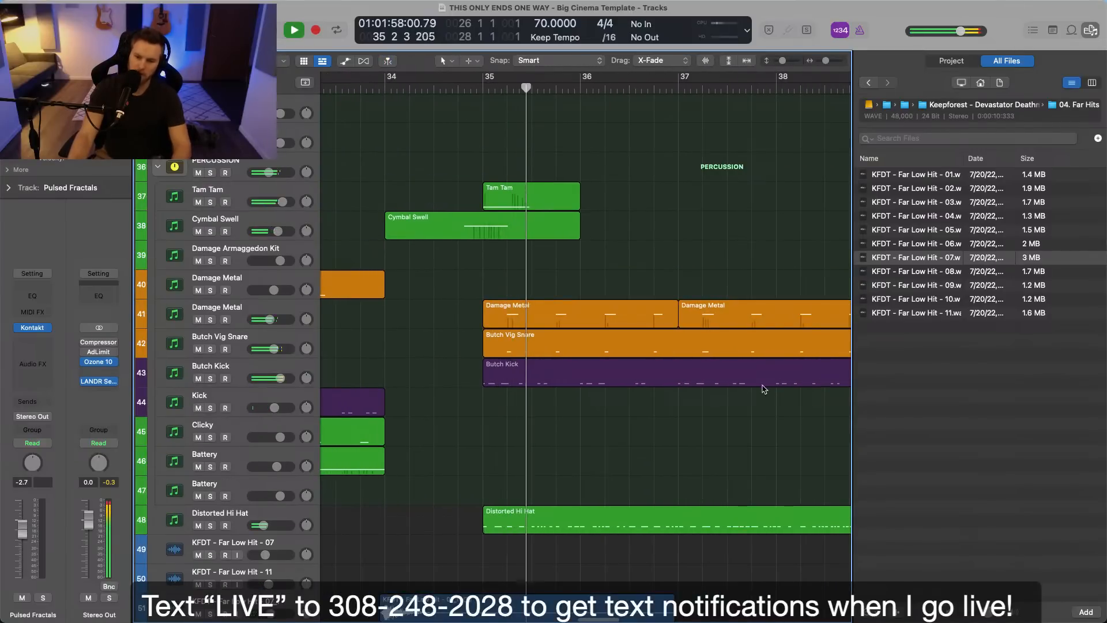
scroll(762, 386, "down", 2)
scroll(767, 384, "left", 3)
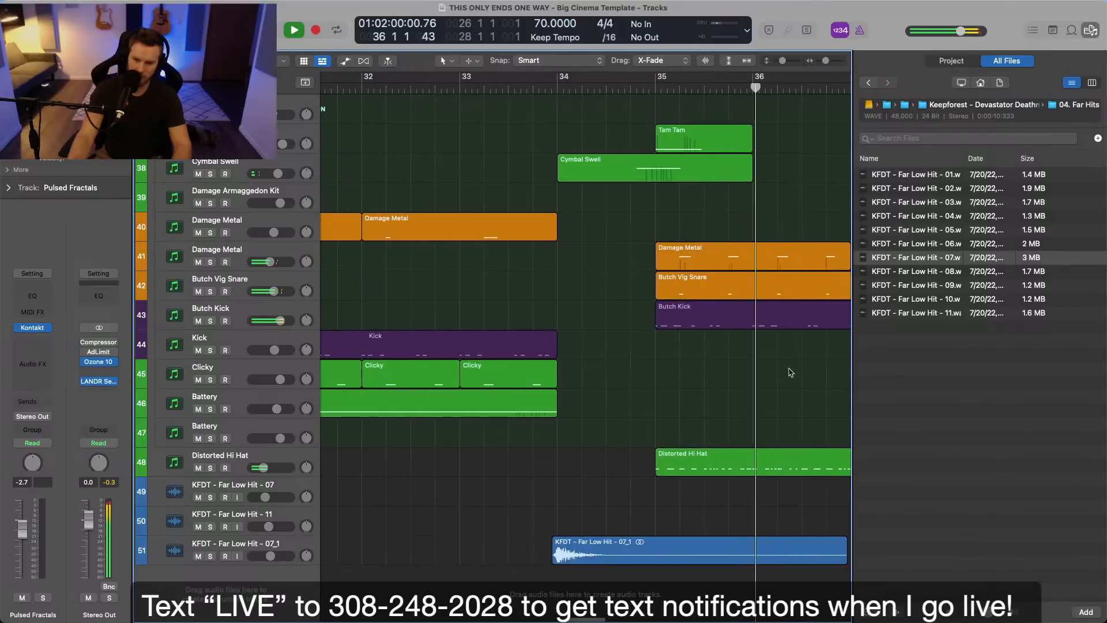
Audition KFDT - Far Low Hit samples 10, 09, 08, 07 and 06 and close the file browser.
left_click(900, 299)
left_click(896, 286)
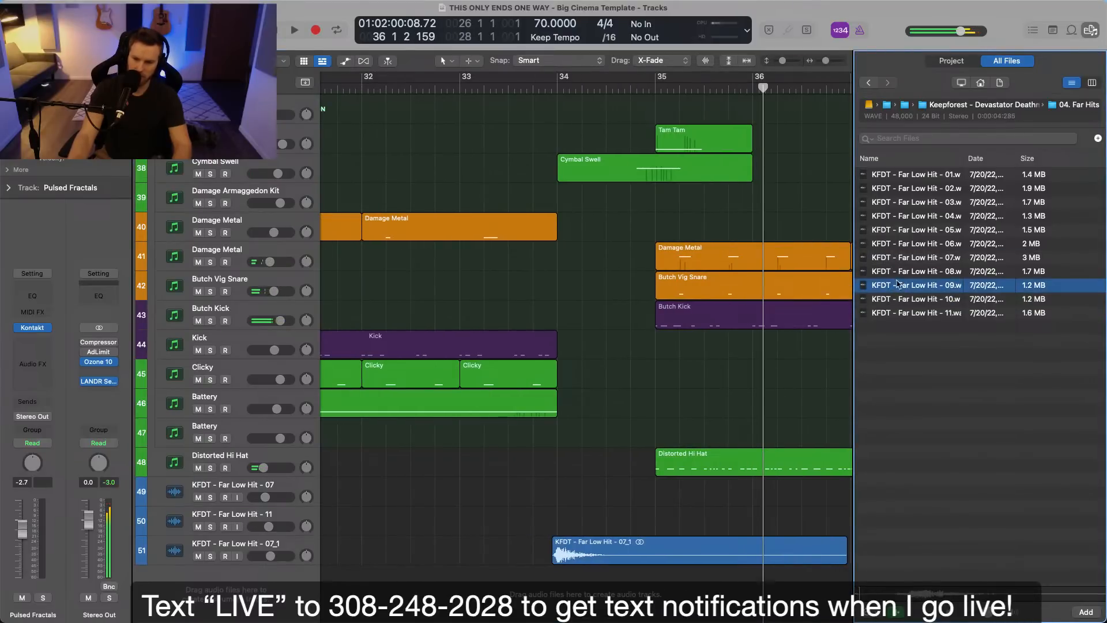
left_click(899, 272)
left_click(898, 260)
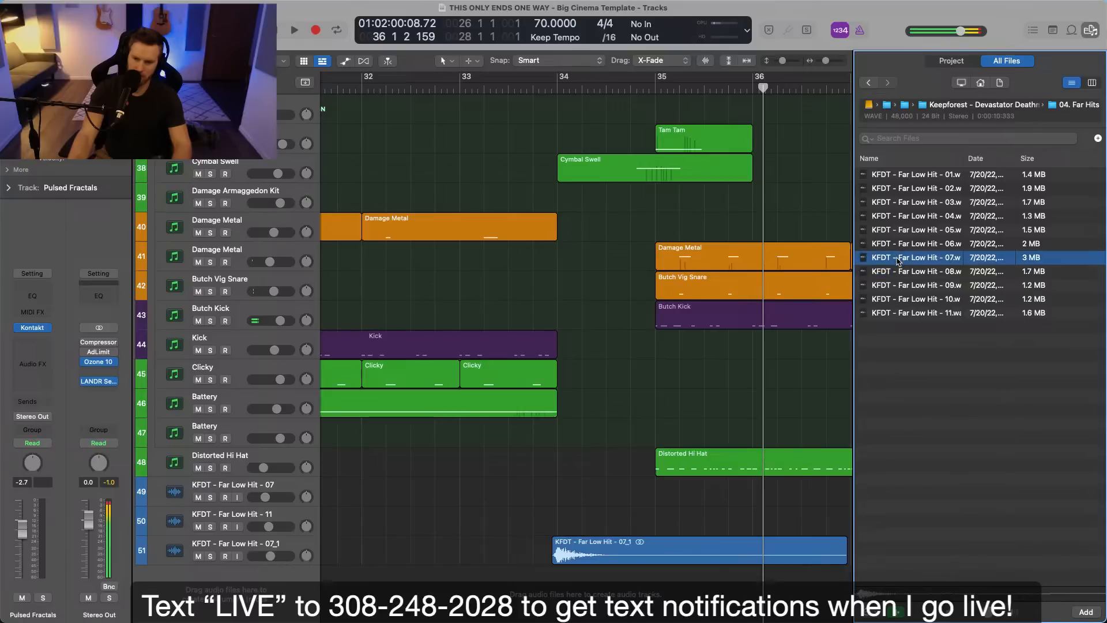
left_click(896, 244)
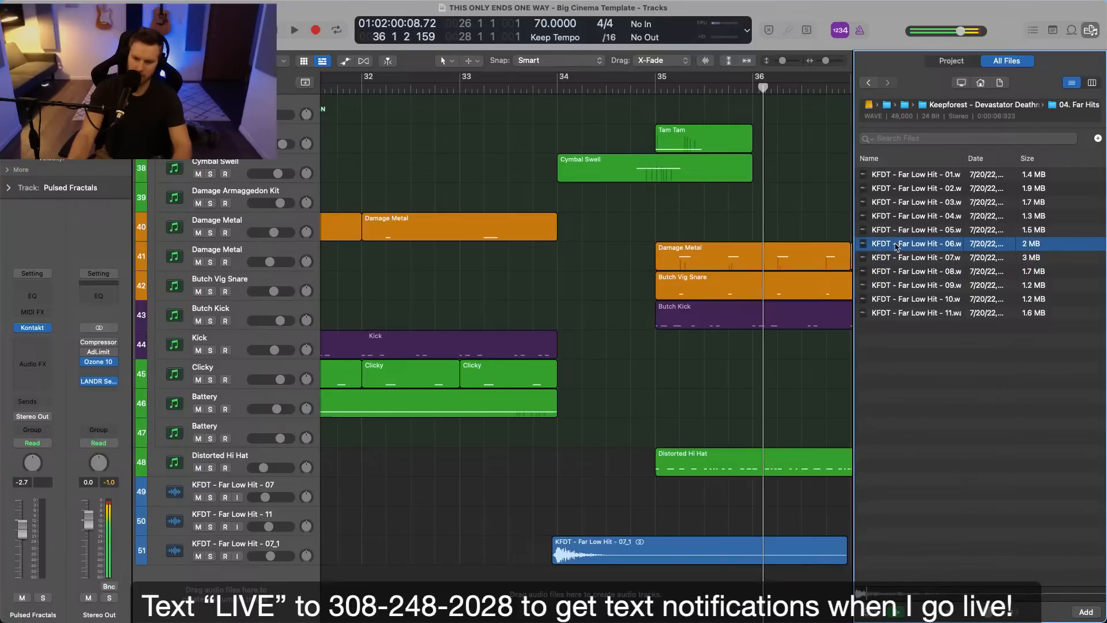
left_click(1092, 30)
left_click(821, 319)
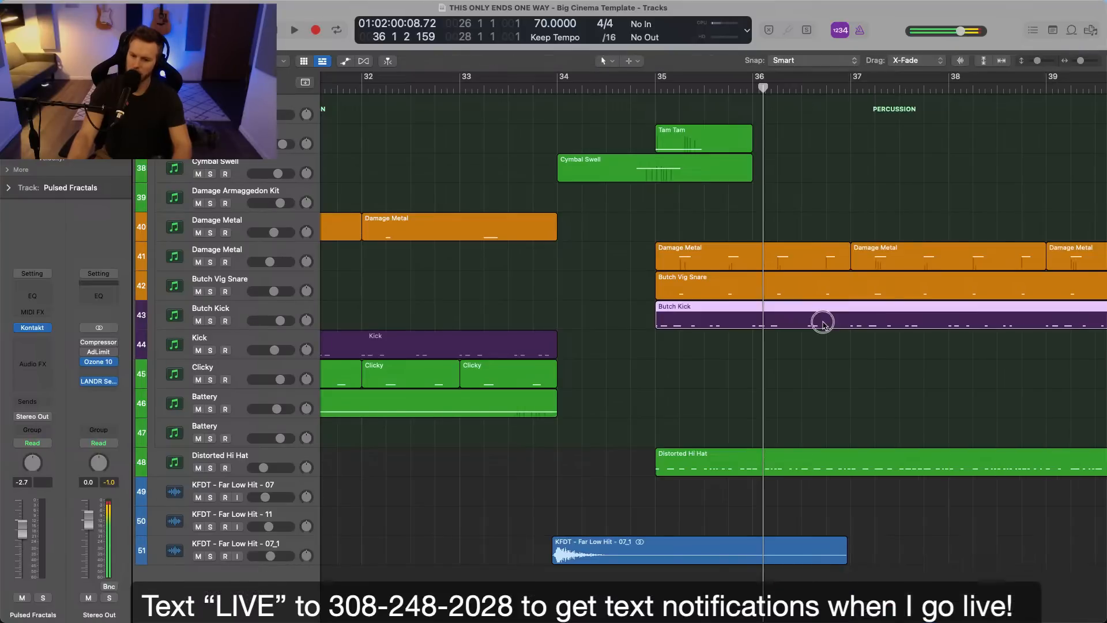
left_click(808, 359)
key("alt+super+n")
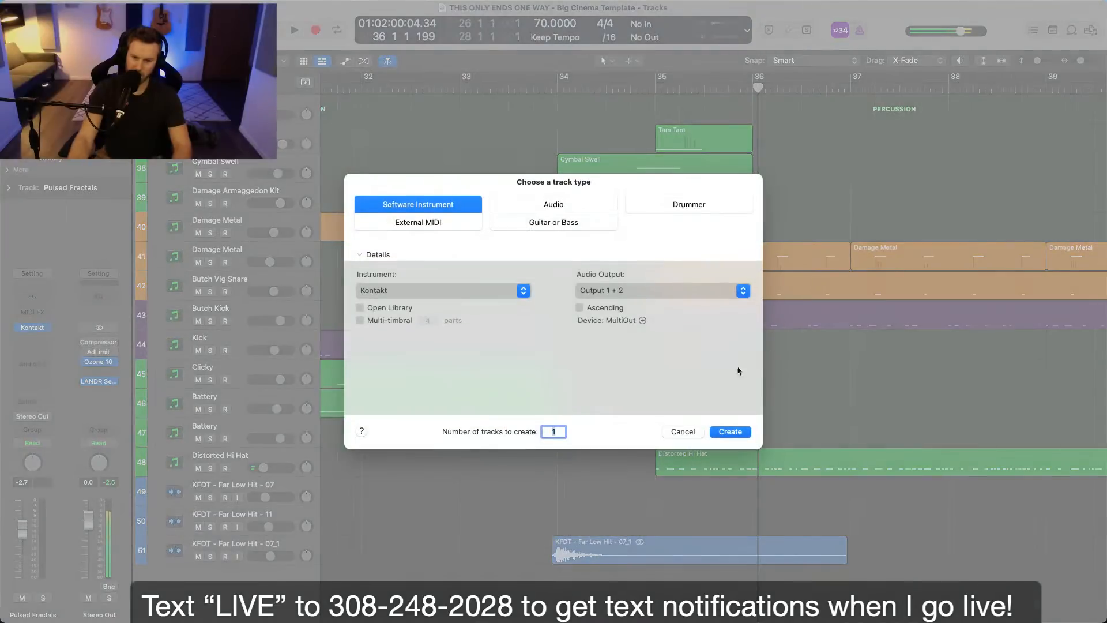
left_click(679, 431)
Create one Kontakt software instrument track directly below the KFDT - Far Low Hit - 11 track.
left_click(251, 514)
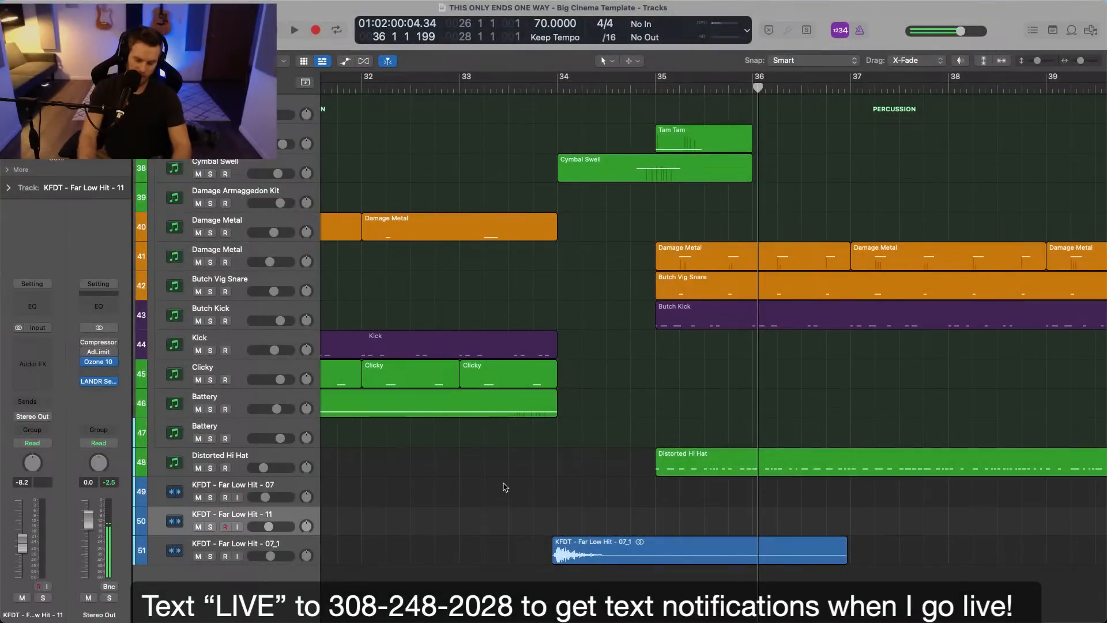
key("alt+super+n")
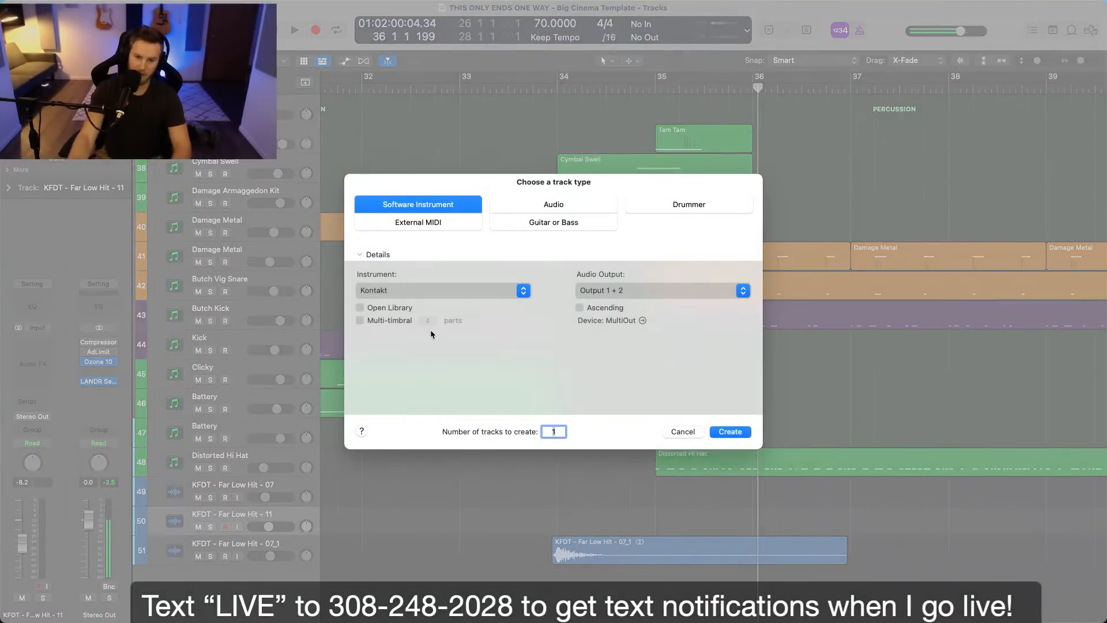
left_click(732, 432)
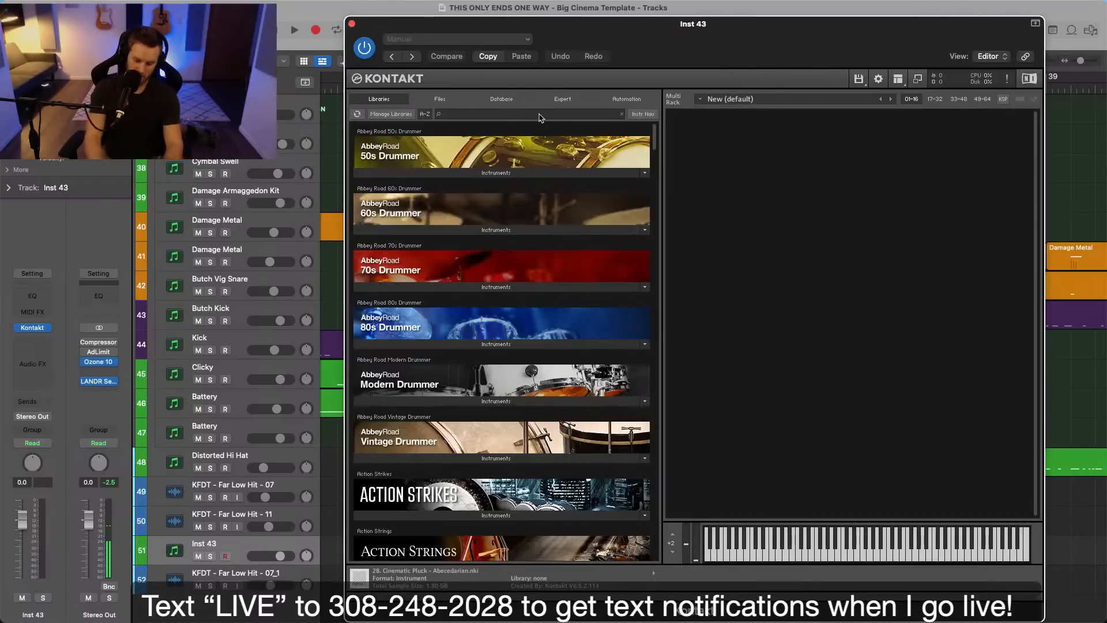
Find the Rise & Hit library in Kontakt, load its Symphonic Train instrument, and close the instrument window.
left_click(540, 114)
type("rise")
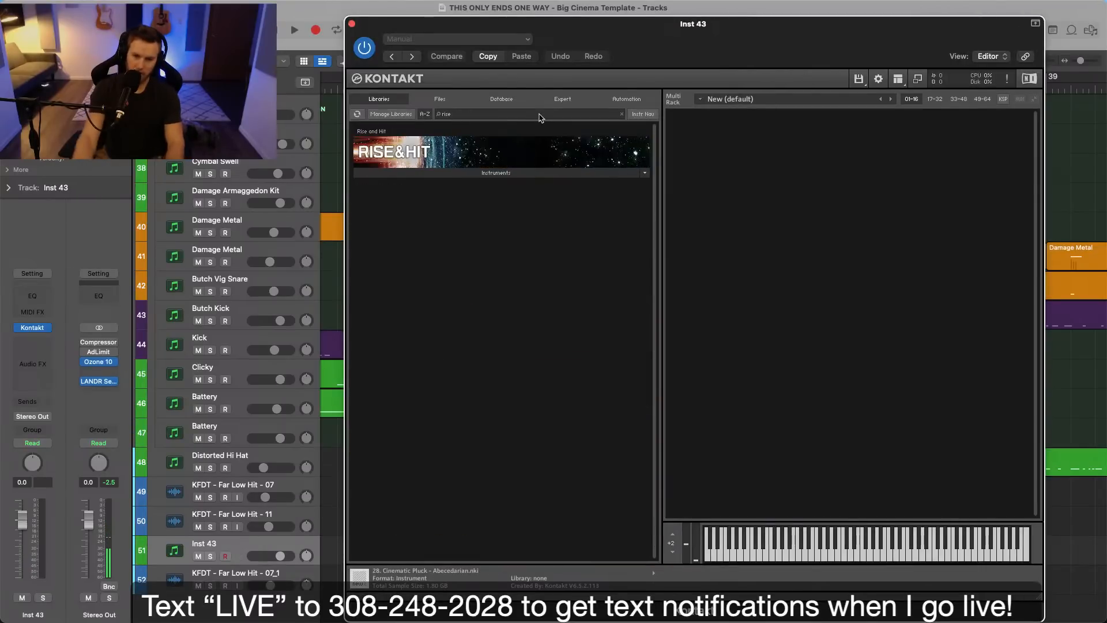
left_click(496, 173)
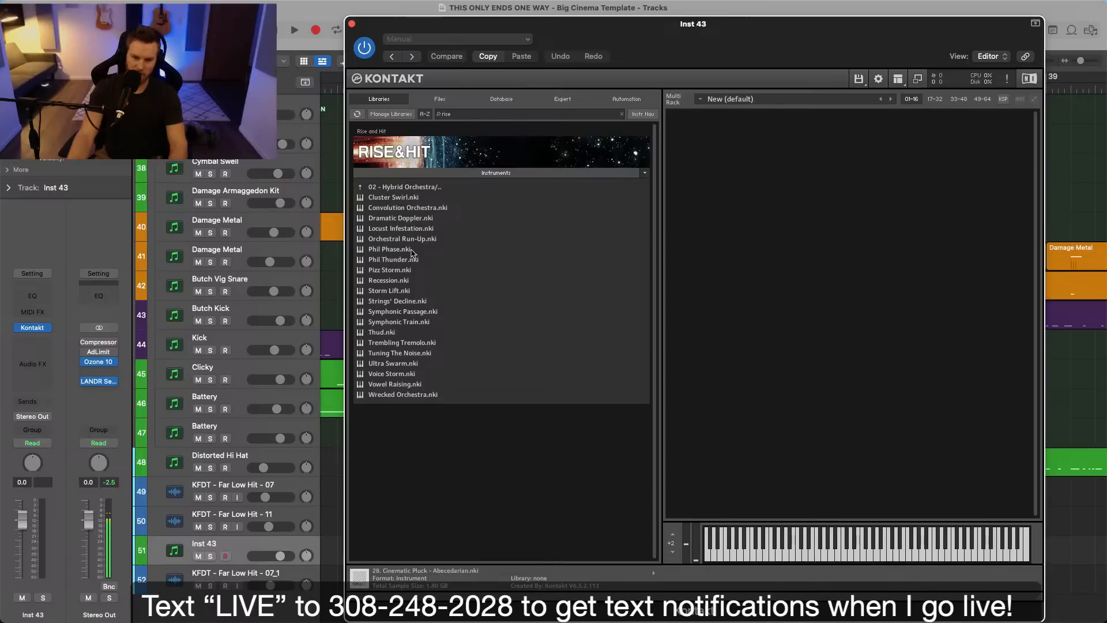
left_click(395, 325)
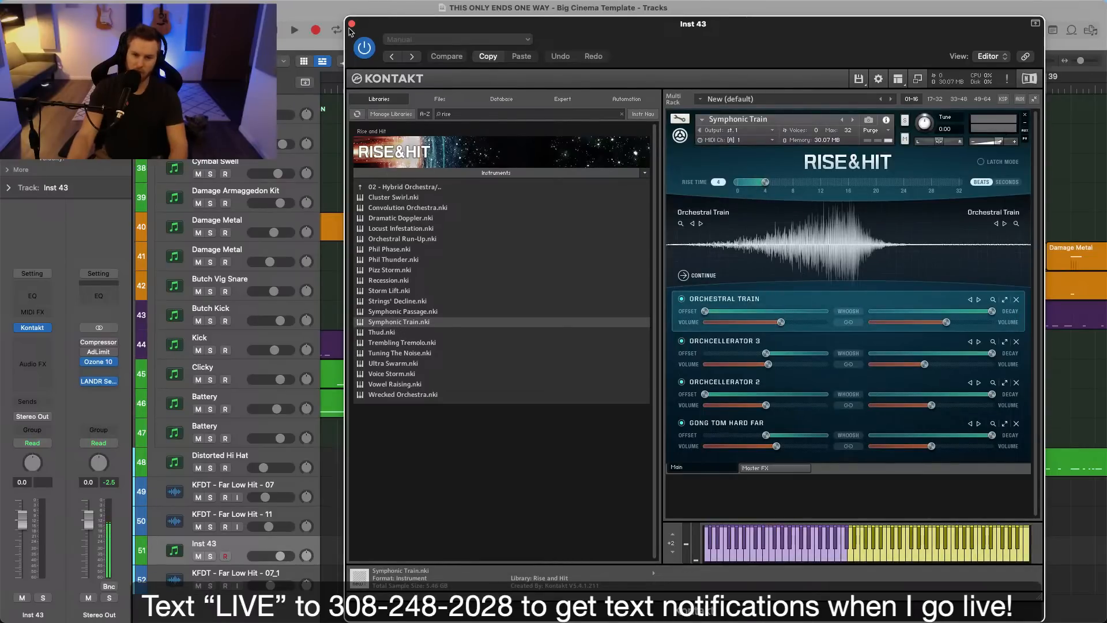
left_click(352, 24)
Record a riser note on the Inst 43 track from bar 34, stopping just after bar 35.
left_click(559, 86)
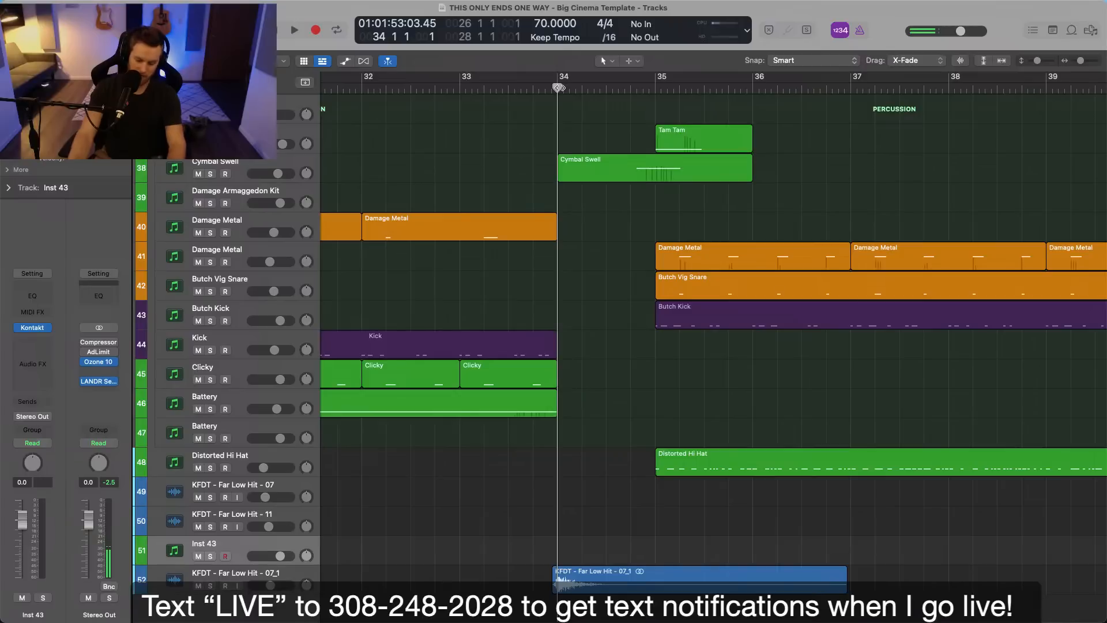
key("r")
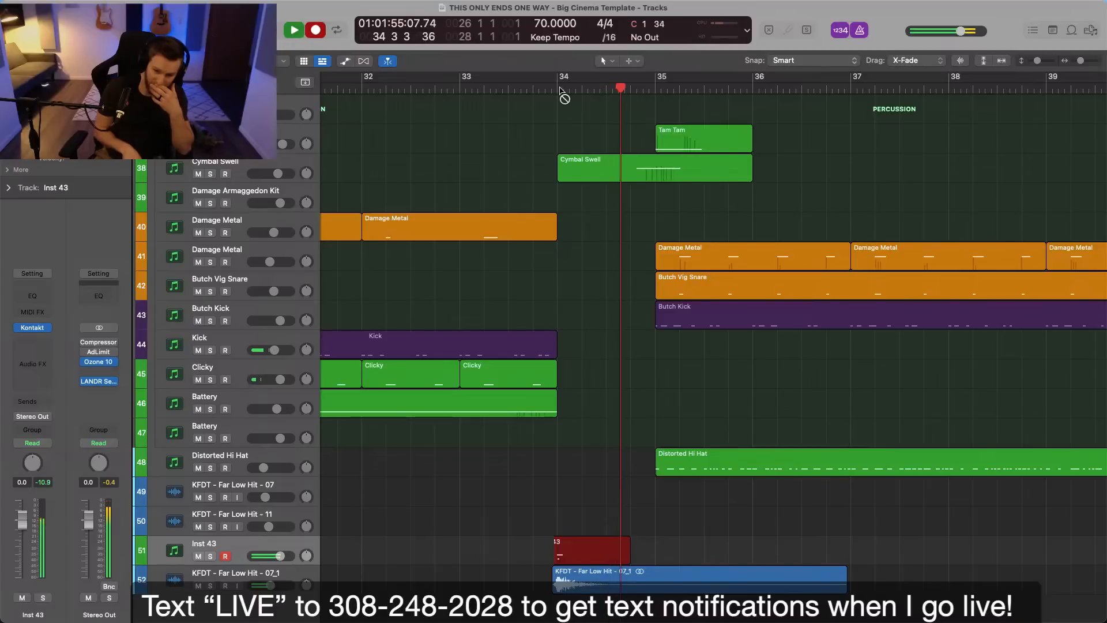
key("space")
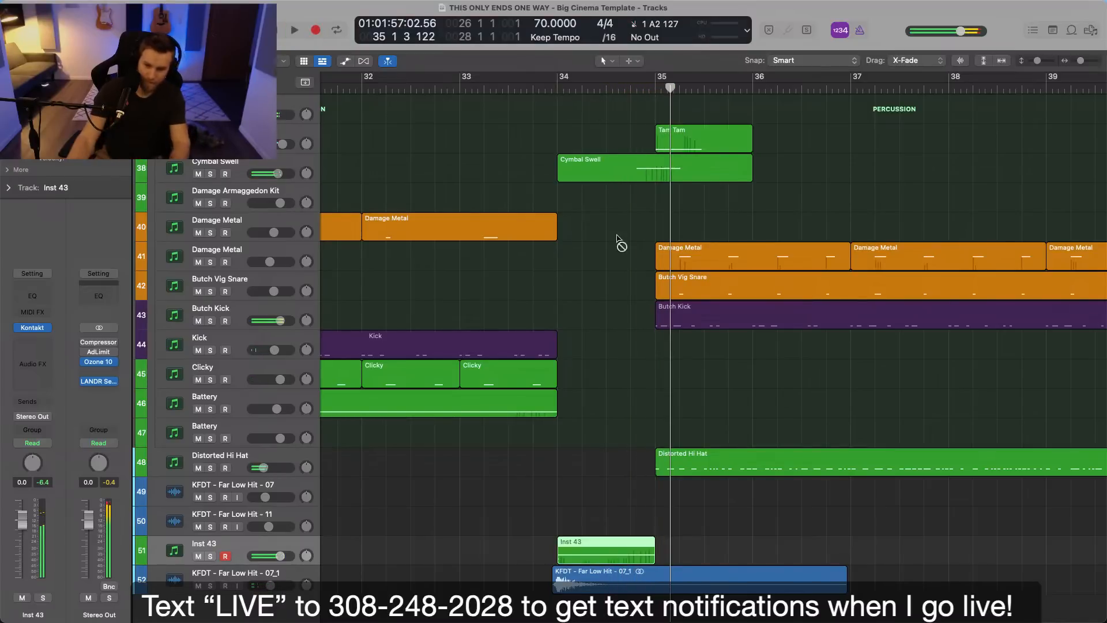
Delete the stray short note at the start of the Inst 43 region and rename the track Riser 1.
double_click(639, 544)
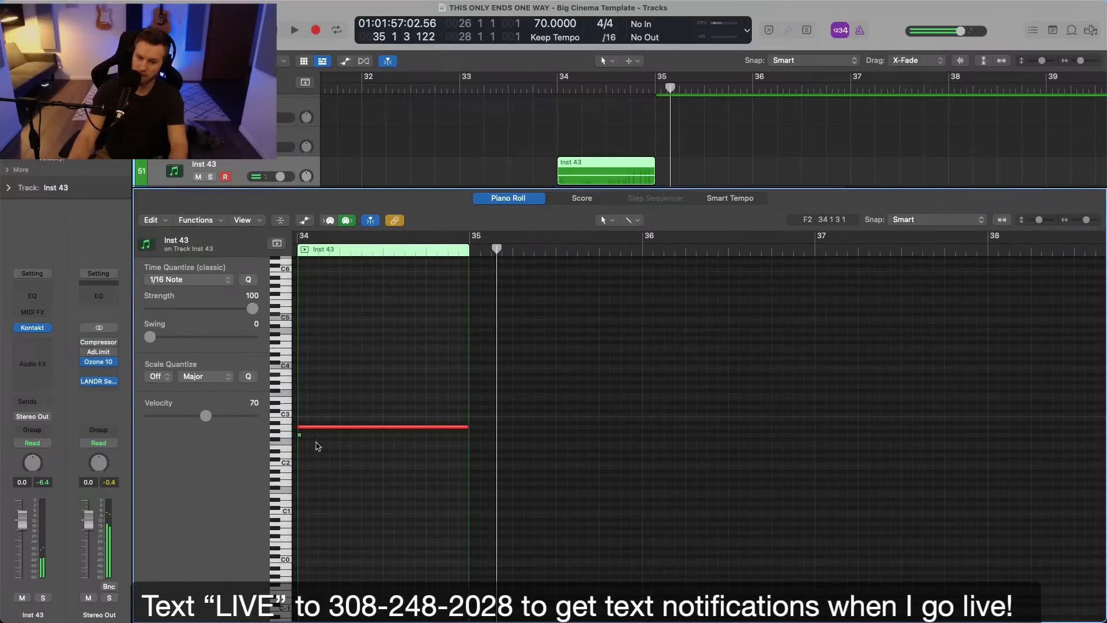
left_click(556, 88)
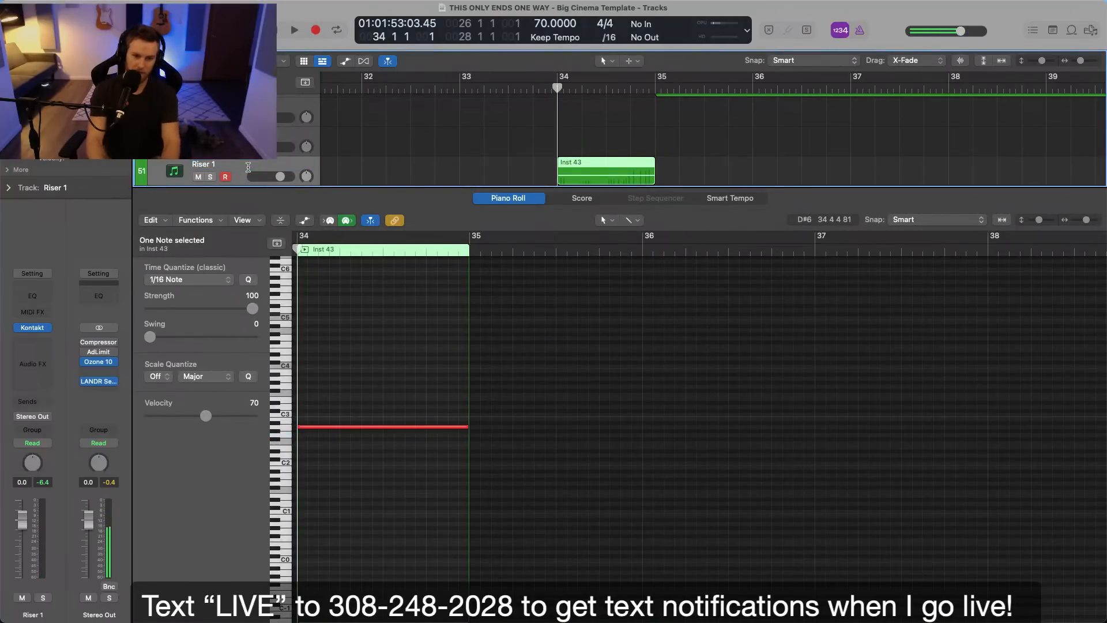
key("e")
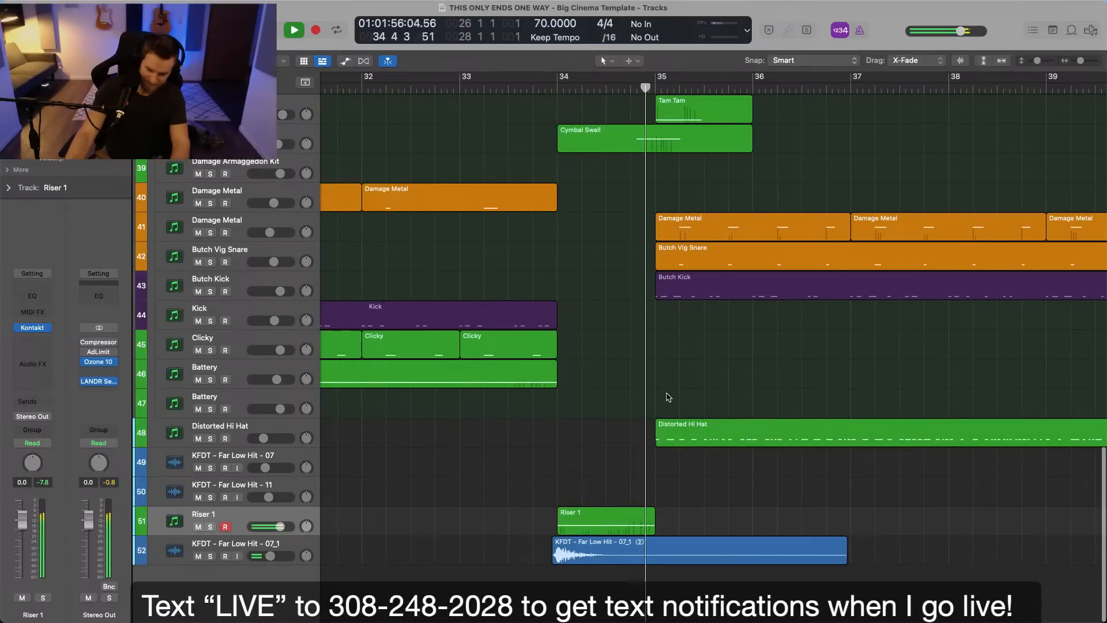
Open the 03. Trailer Hits folder of the Keepforest Devastator Deathmatch library and audition KFDT - Trailer Hit - 07.
scroll(668, 397, "up", 5)
key("space")
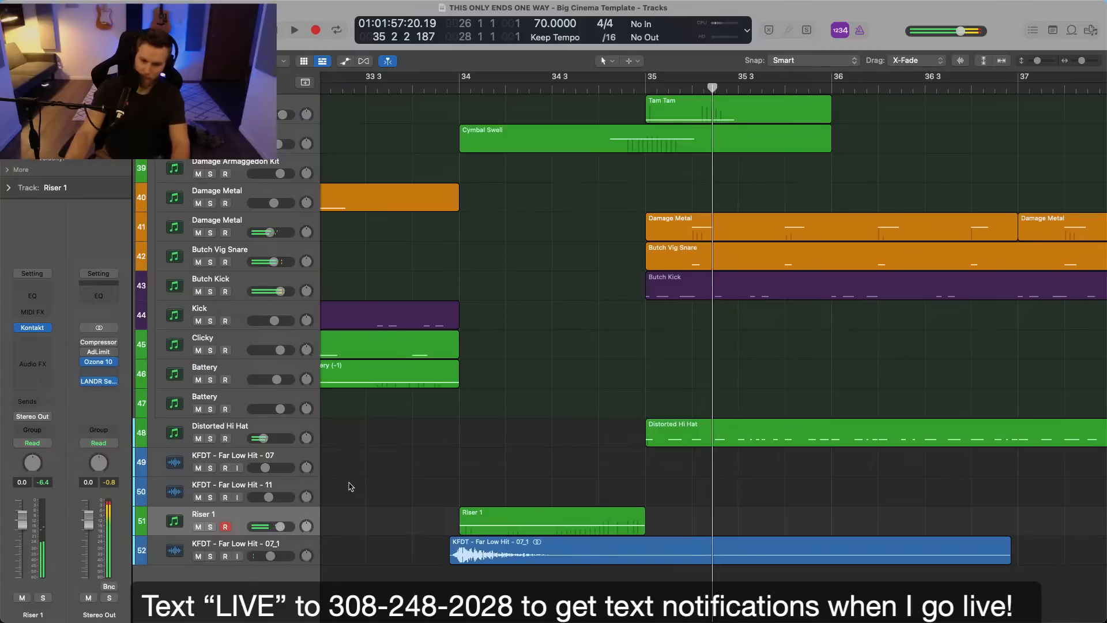
left_click(1090, 32)
left_click(1000, 107)
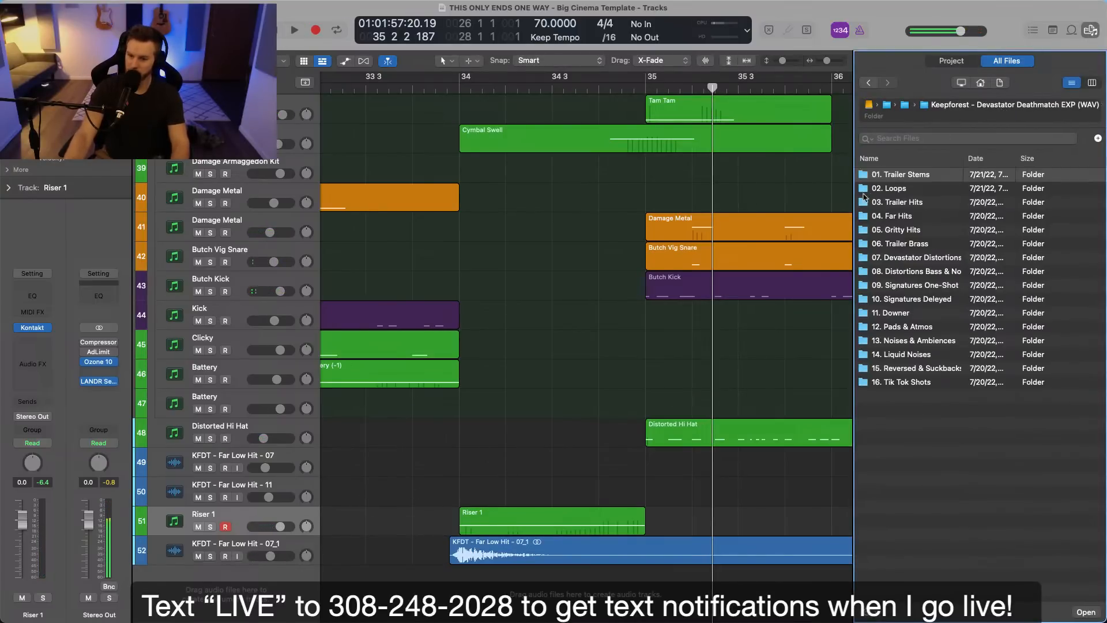
double_click(897, 201)
left_click(913, 258)
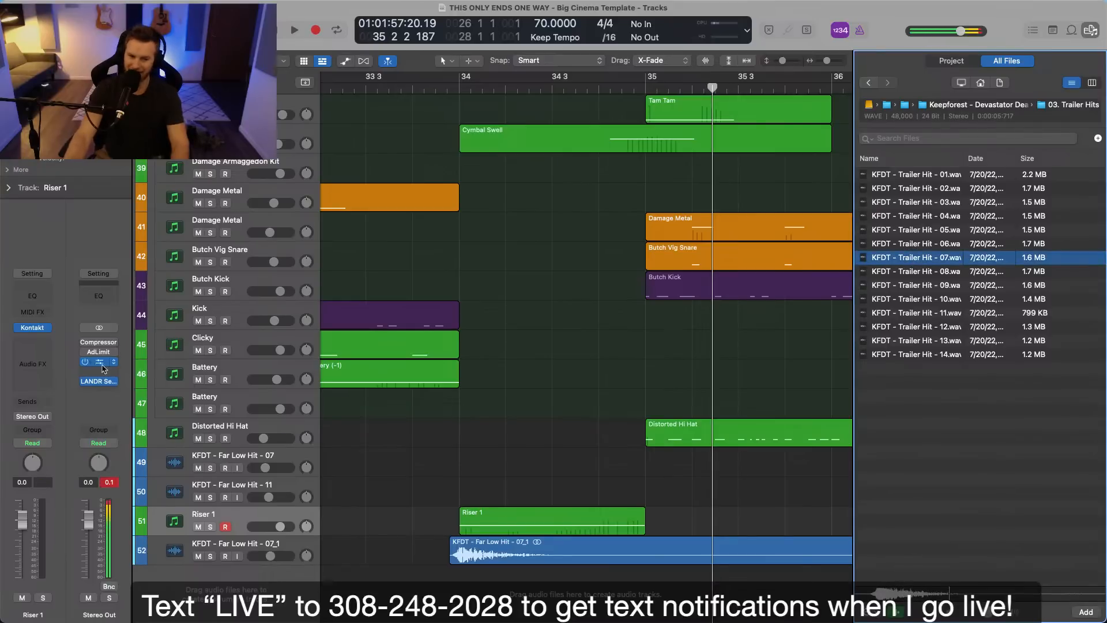
key("space")
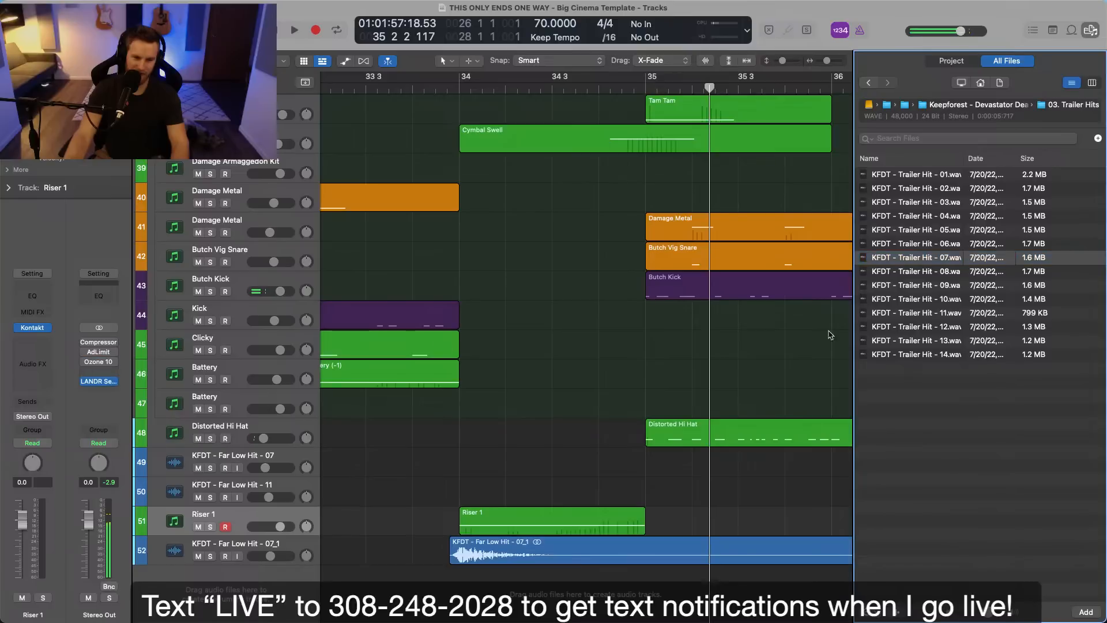
Audition further Trailer Hits samples, from number 14 back up the list to number 06.
left_click(882, 329)
key("Down")
key("Down")
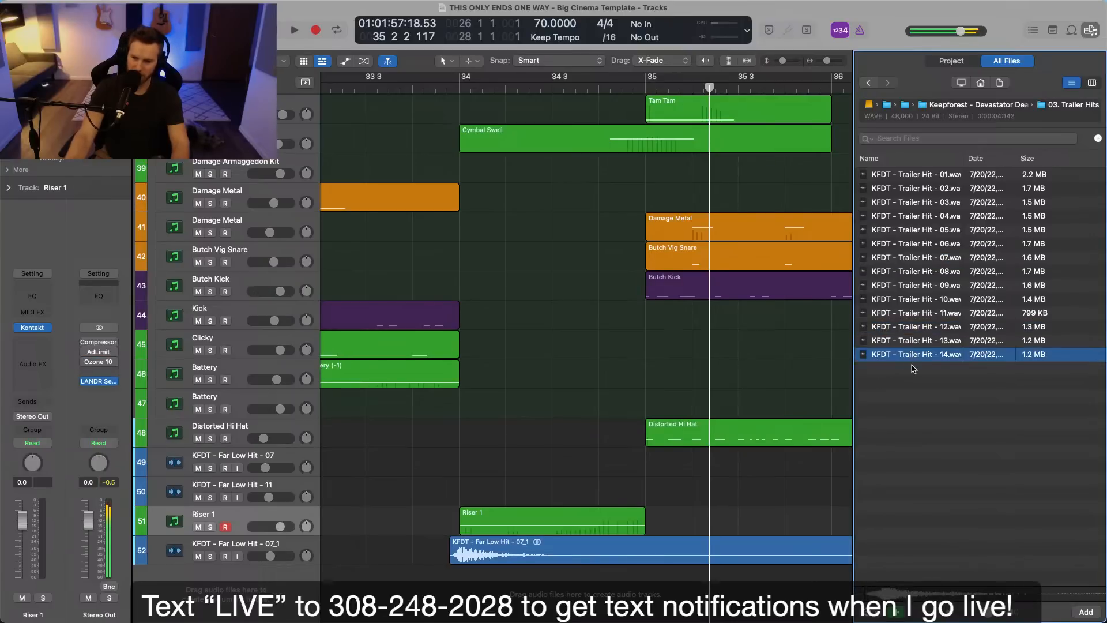
left_click(908, 344)
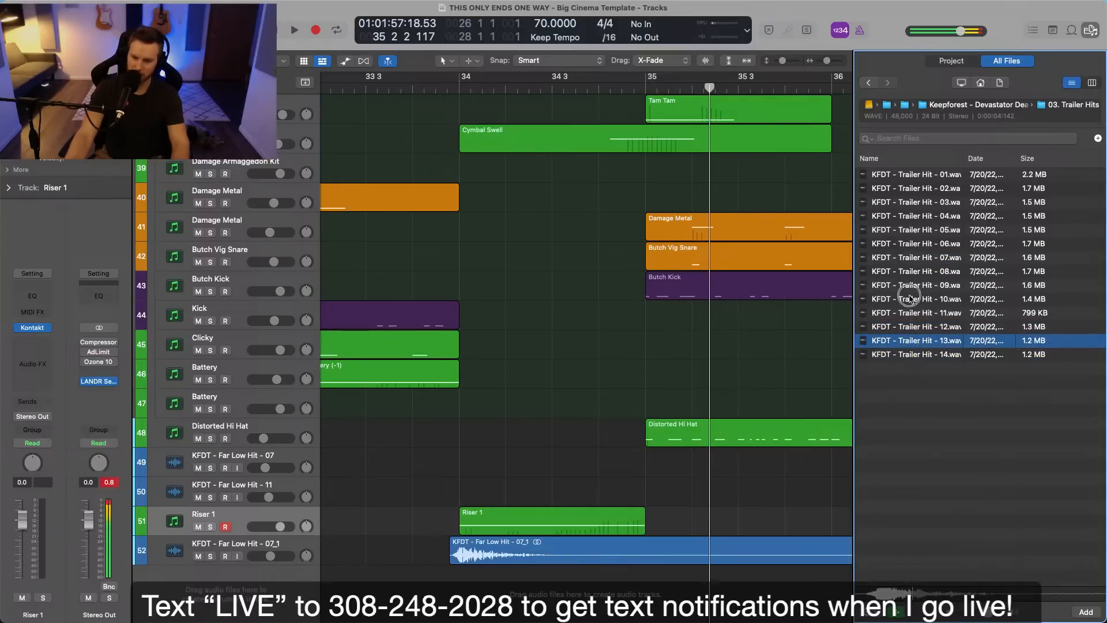
left_click(912, 299)
key("Up")
key("Up")
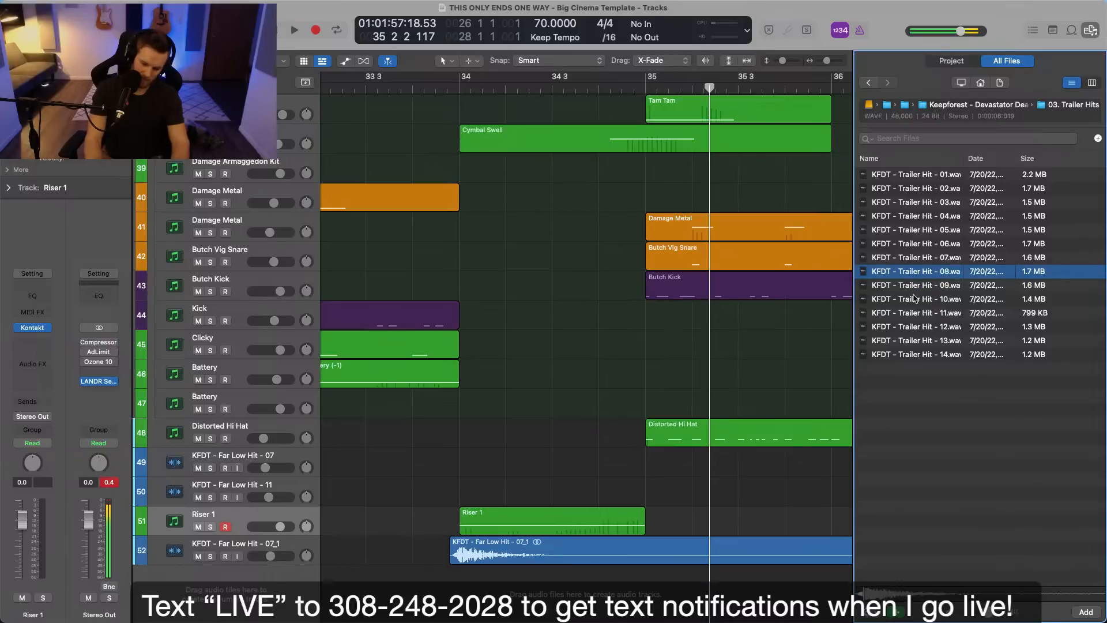
key("Up")
key("Up")
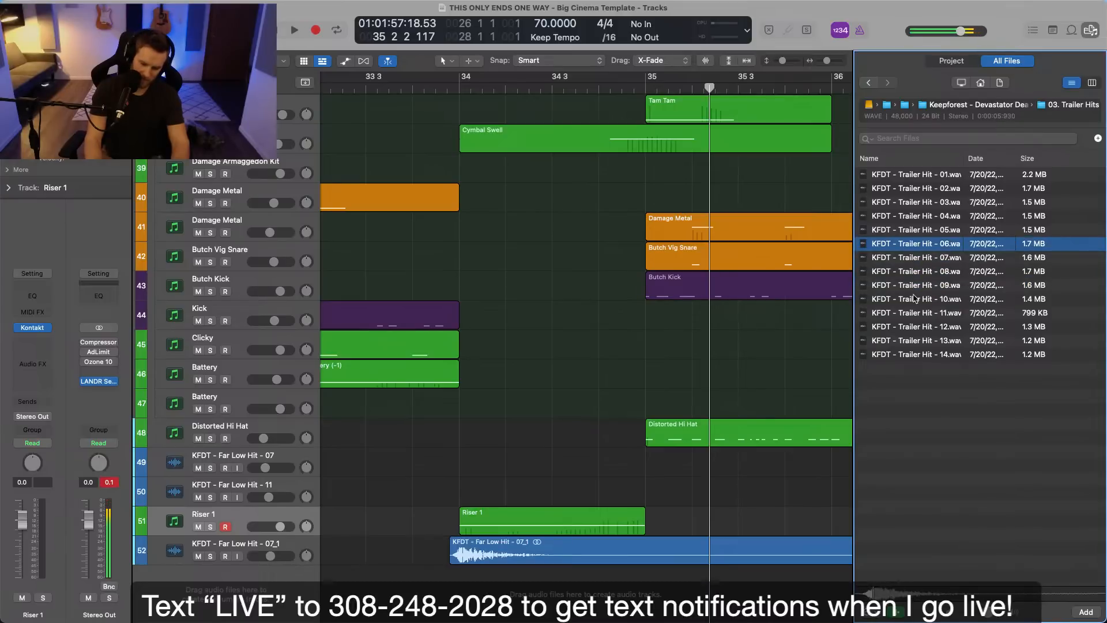
Place KFDT - Trailer Hit - 06 on a new track below KFDT - Far Low Hit - 07_1, starting just before bar 35.
left_click_drag(932, 244, 673, 591)
scroll(674, 591, "up", 1)
left_click_drag(452, 578, 463, 578)
Lower the KFDT - Trailer Hit - 06 track's volume to -13.2 dB while playing back the transition into bar 35.
left_click_drag(282, 585, 284, 585)
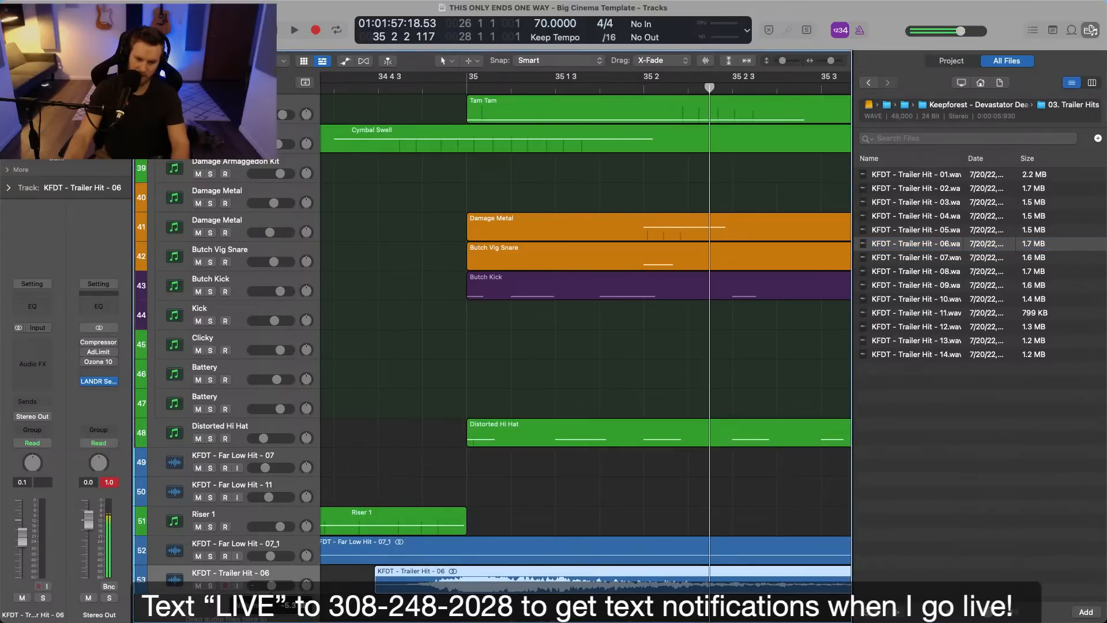
left_click(367, 91)
scroll(508, 363, "left", 5)
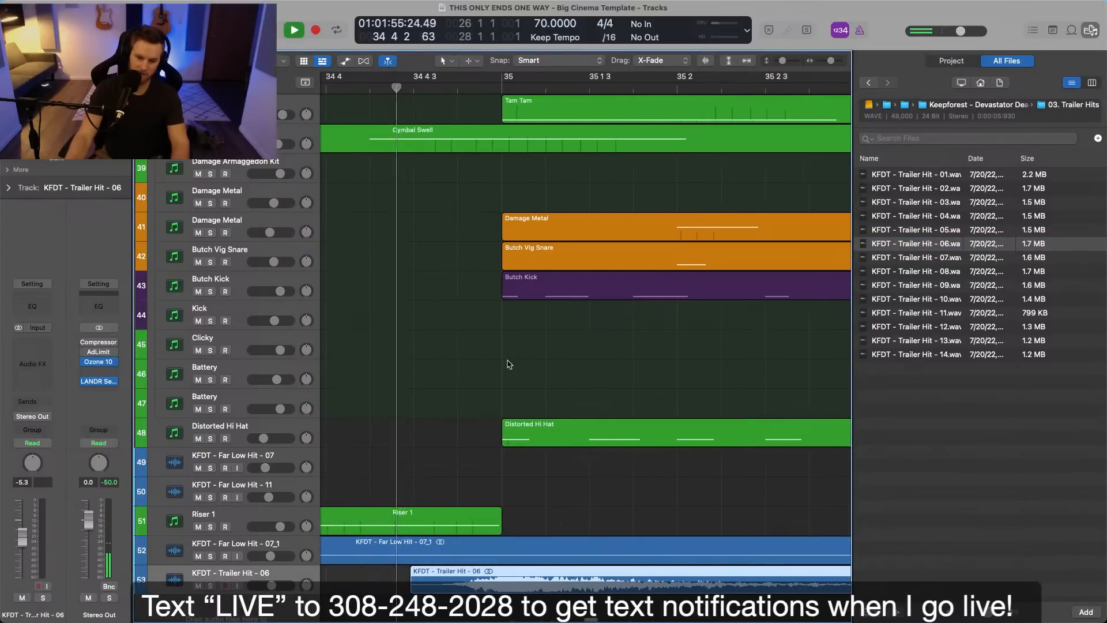
key("space")
left_click_drag(271, 586, 265, 587)
key("super+Left")
key("super+Left")
key("super+Left")
key("super+Left")
key("space")
left_click(400, 91)
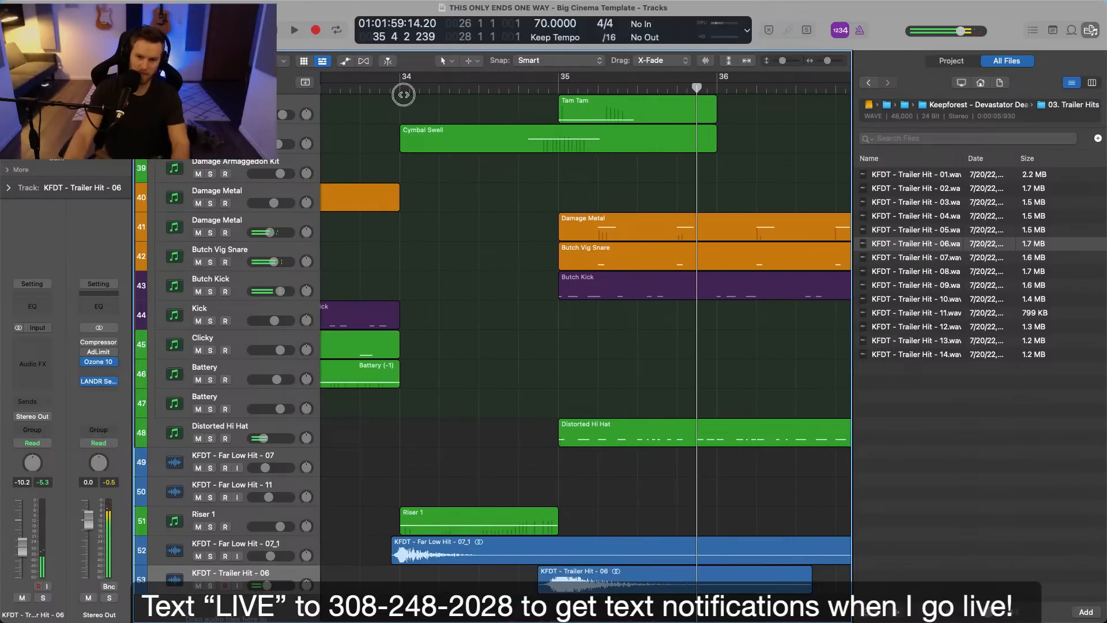
key("space")
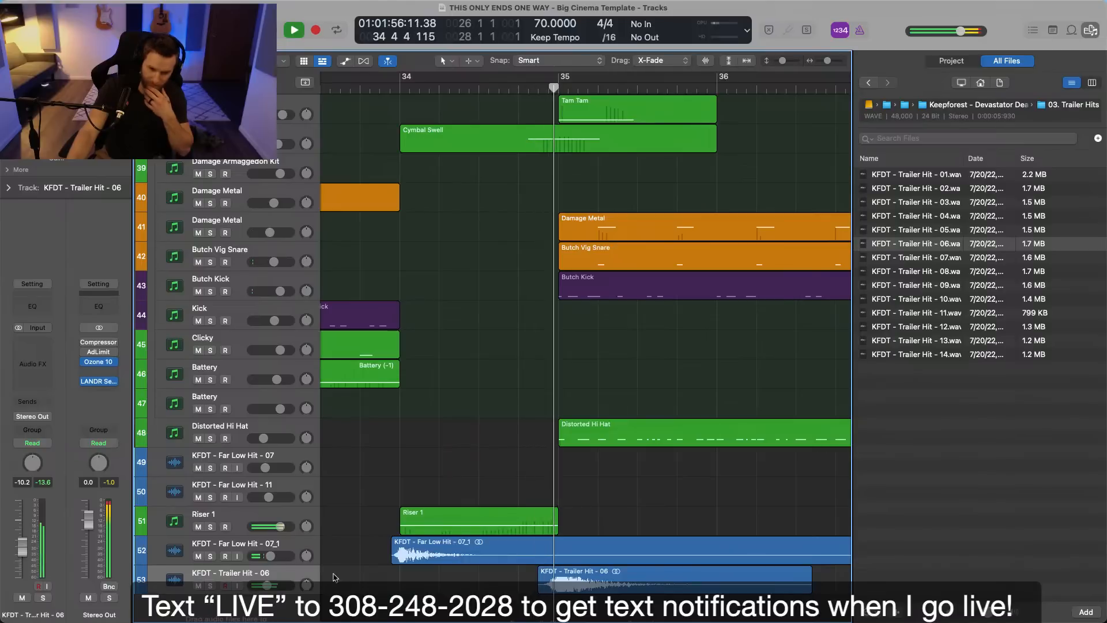
left_click_drag(267, 586, 264, 586)
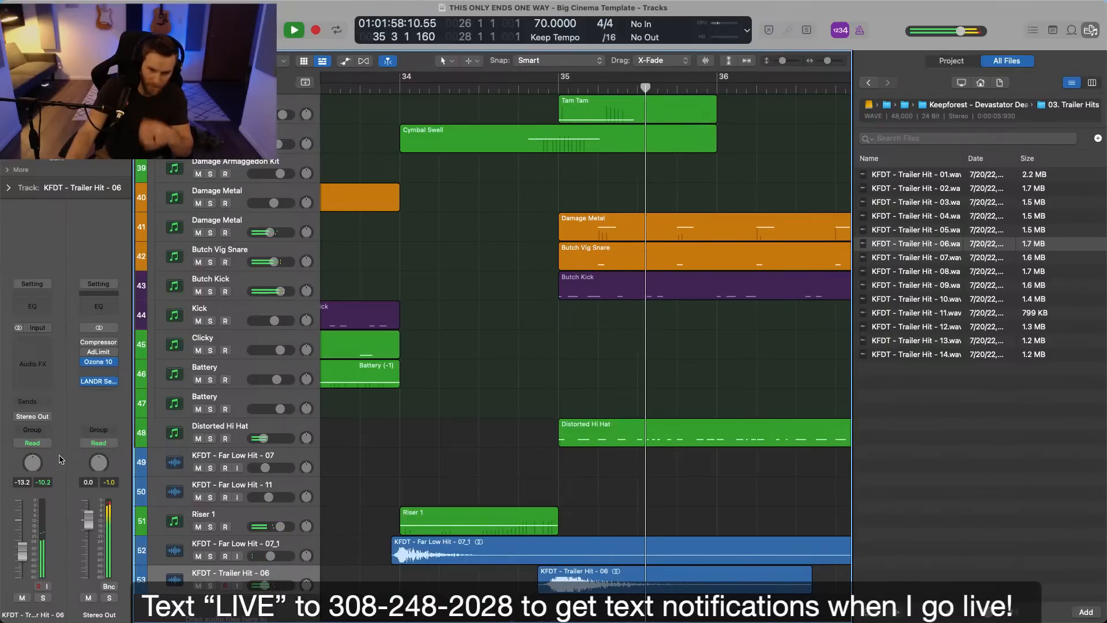
Insert a Channel EQ on the KFDT - Trailer Hit - 06 track and enable its high-cut filter at 3000 Hz.
left_click(32, 307)
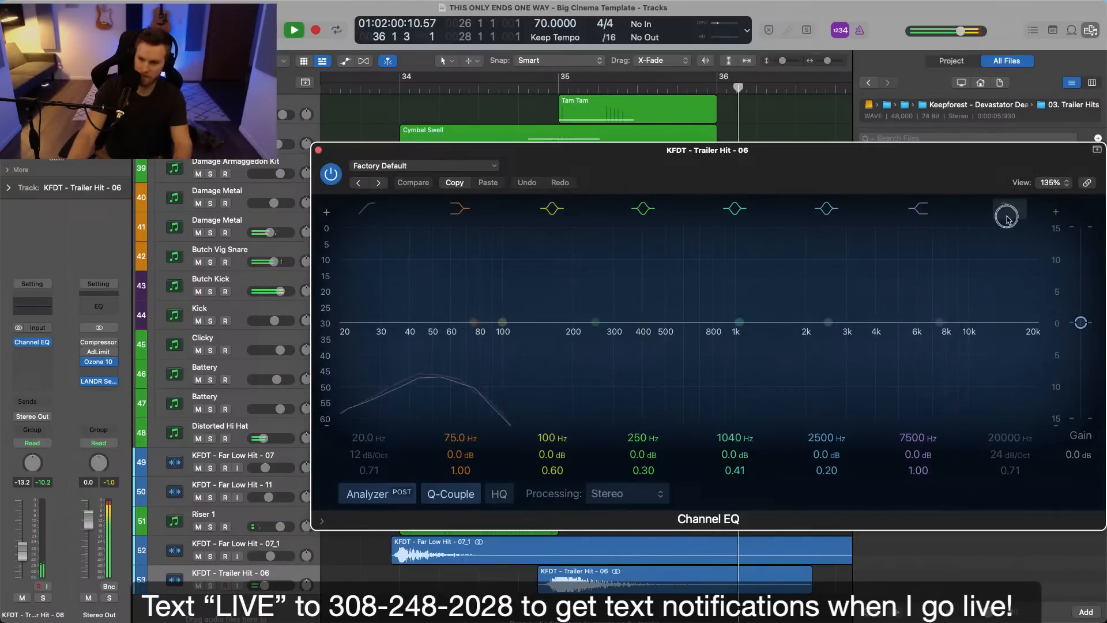
left_click(1007, 214)
left_click_drag(998, 439, 998, 442)
key("space")
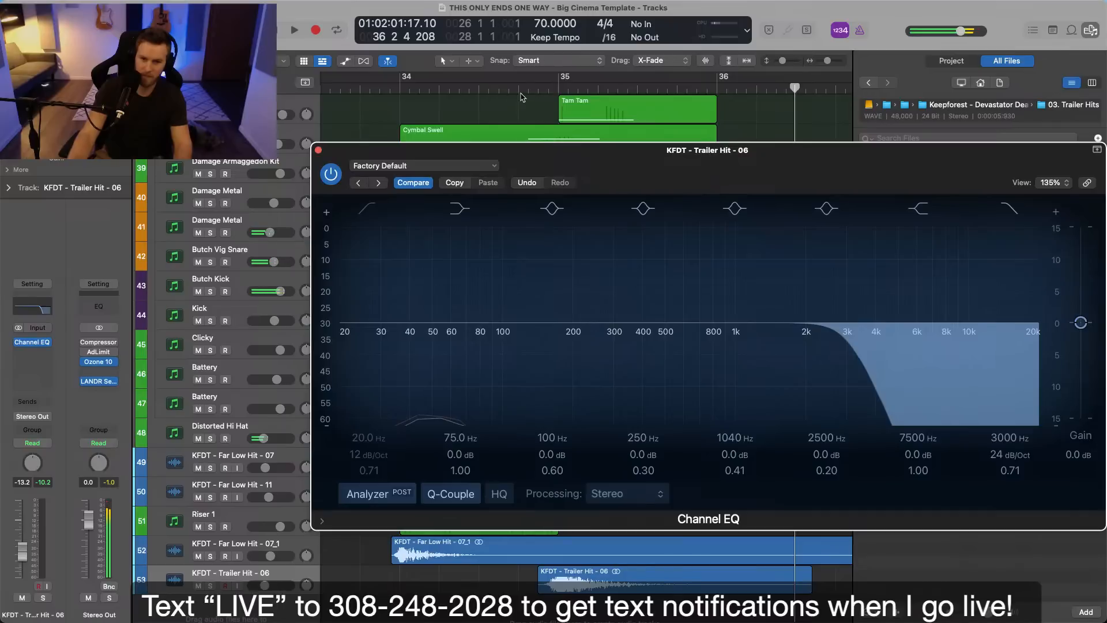
left_click(521, 96)
key("space")
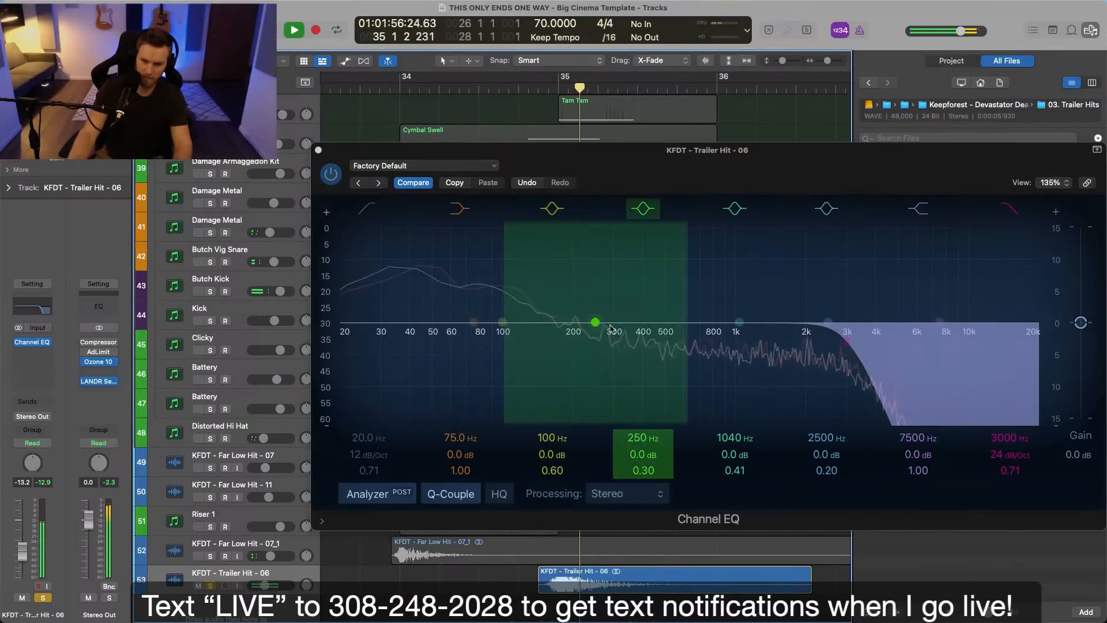
Listen to the filtered trailer hit in solo and in the full mix around bar 35, closing the EQ window.
key("s")
key("space")
left_click(522, 107)
key("space")
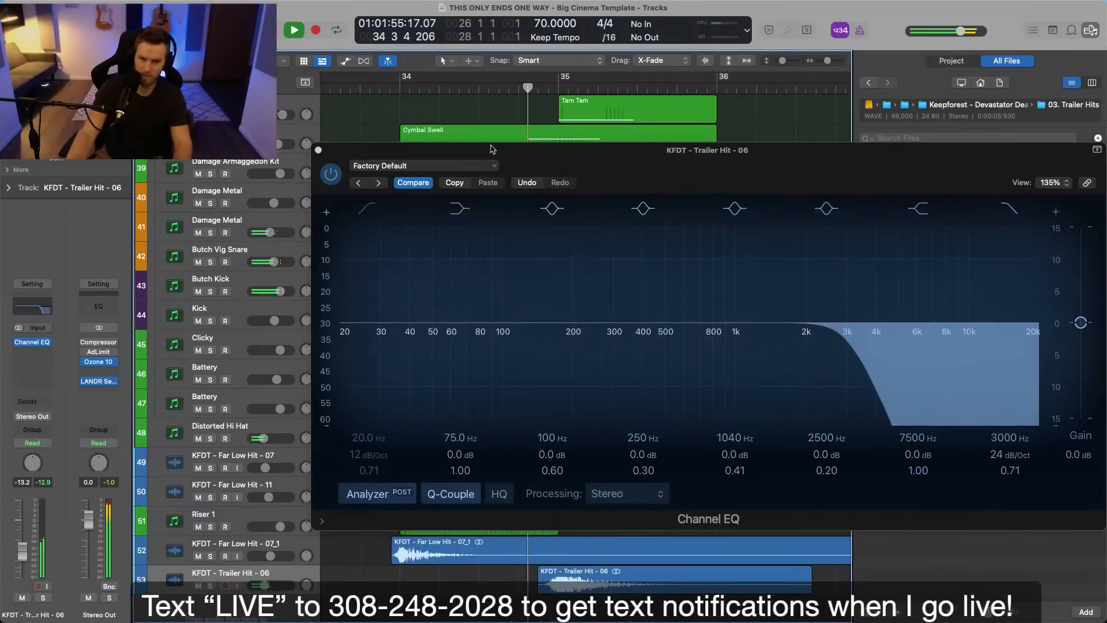
left_click(318, 151)
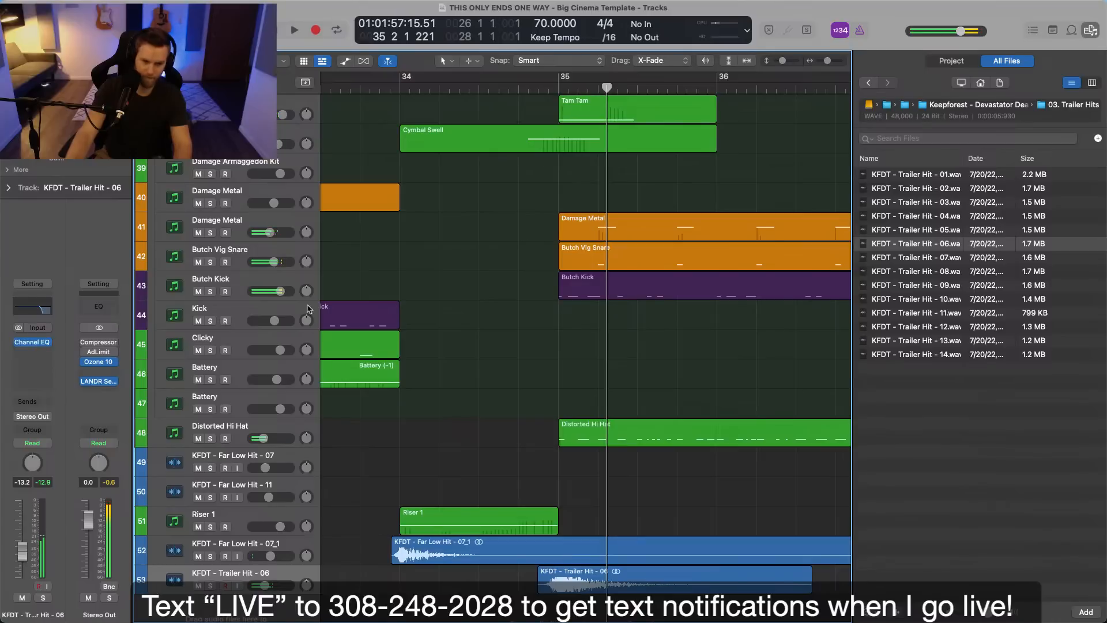
Reopen the trailer hit's Channel EQ and raise the high-cut frequency to 7900 Hz while replaying bar 35.
left_click(51, 315)
key("space")
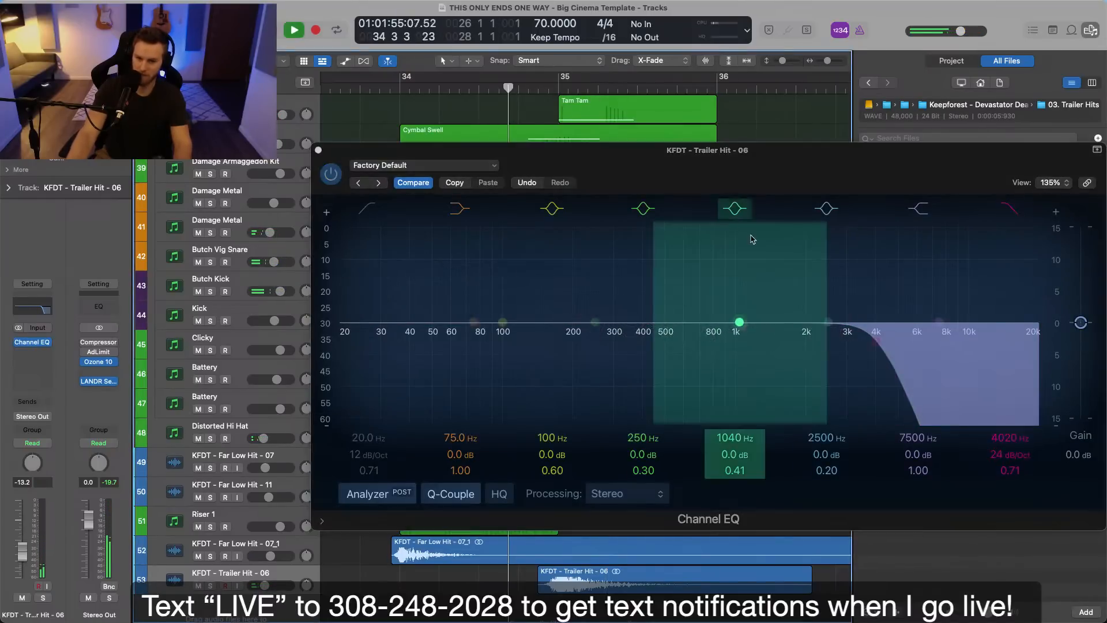
key("space")
left_click_drag(888, 353, 919, 344)
left_click(540, 89)
left_click(509, 87)
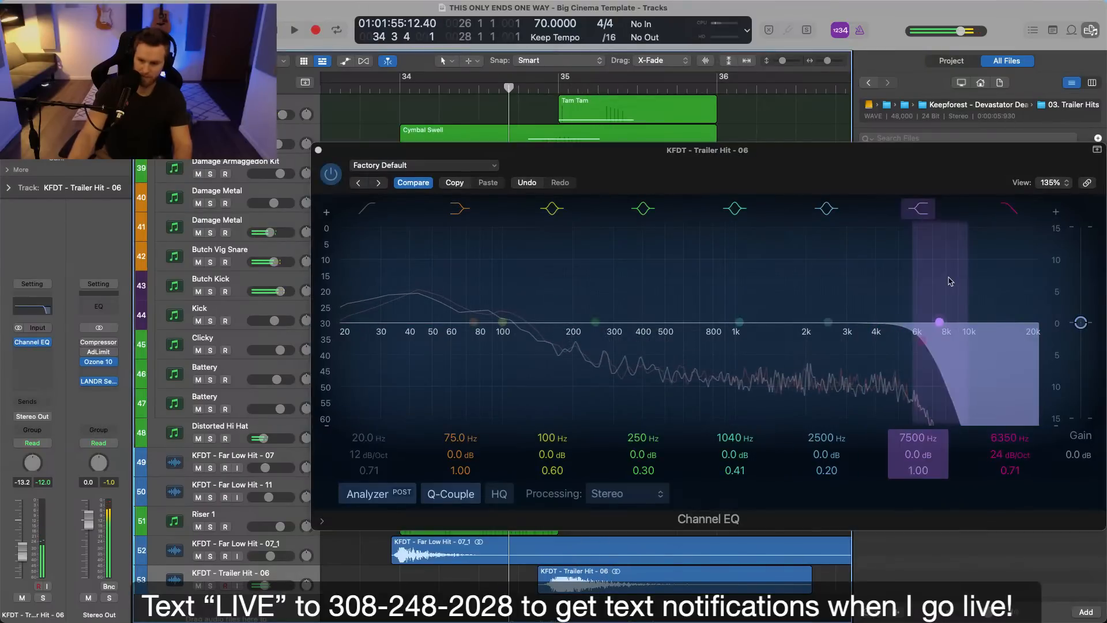
key("space")
left_click_drag(941, 321, 949, 369)
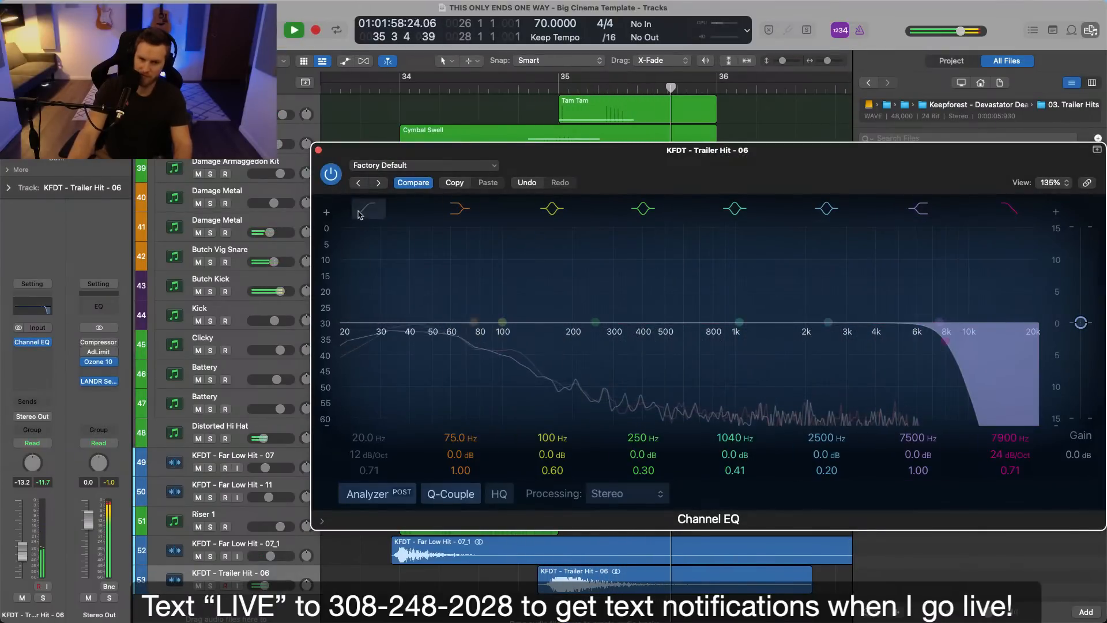
Enable the low-cut filter at 37.6 Hz with an 18 dB/Oct slope and replay the hit from before bar 35.
left_click(360, 212)
mouse_move(357, 443)
left_mouse_down()
mouse_move(361, 434)
mouse_move(367, 459)
left_mouse_up()
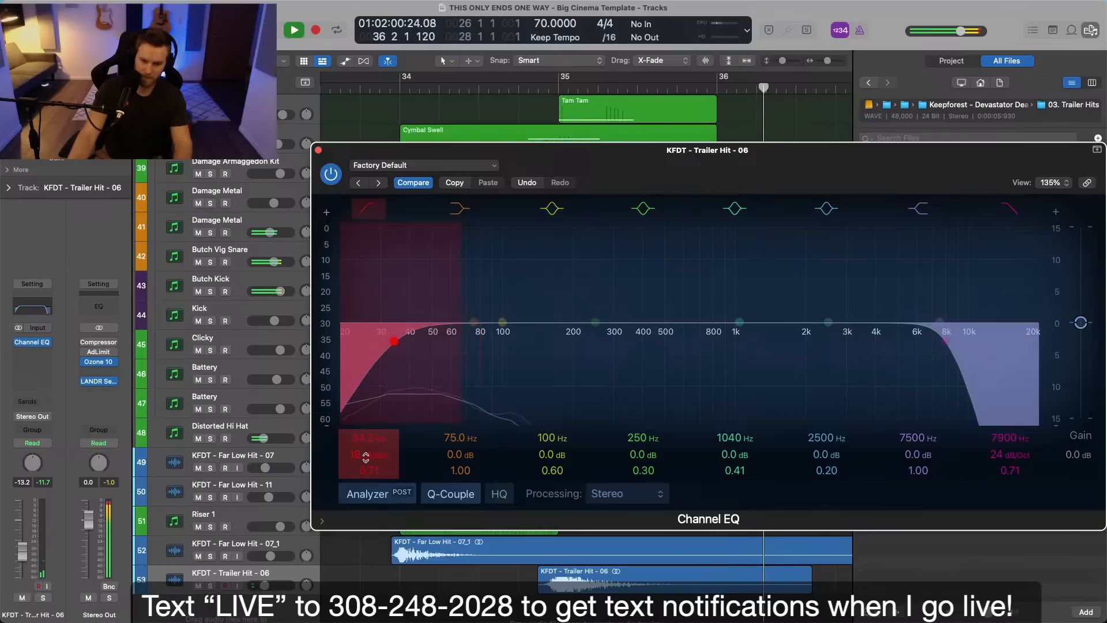
key("space")
scroll(438, 99, "left", 6)
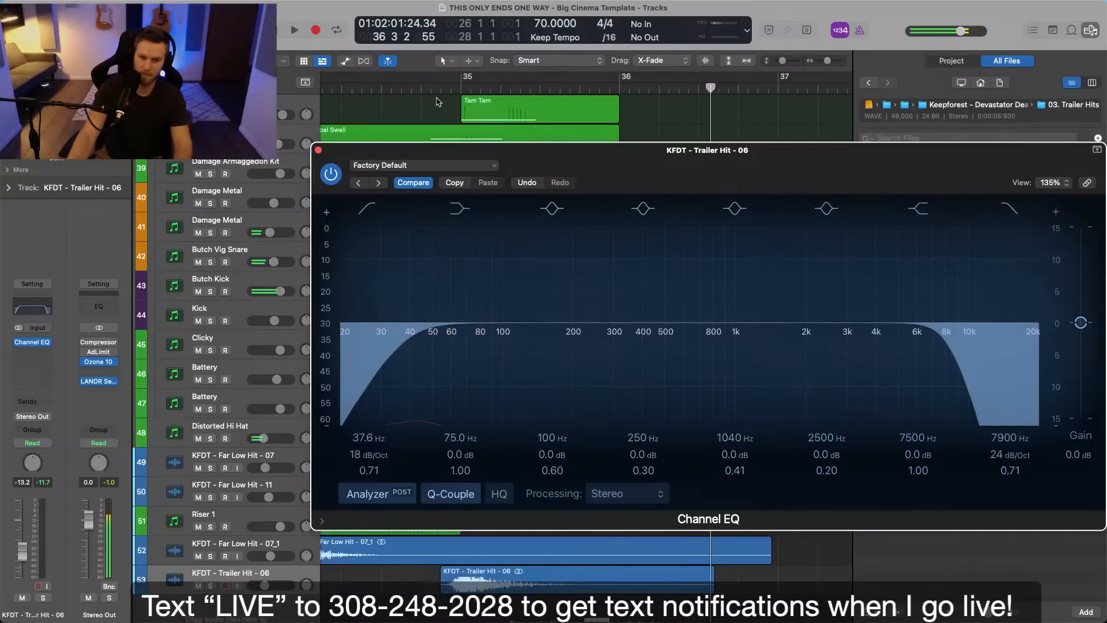
left_click(414, 91)
key("space")
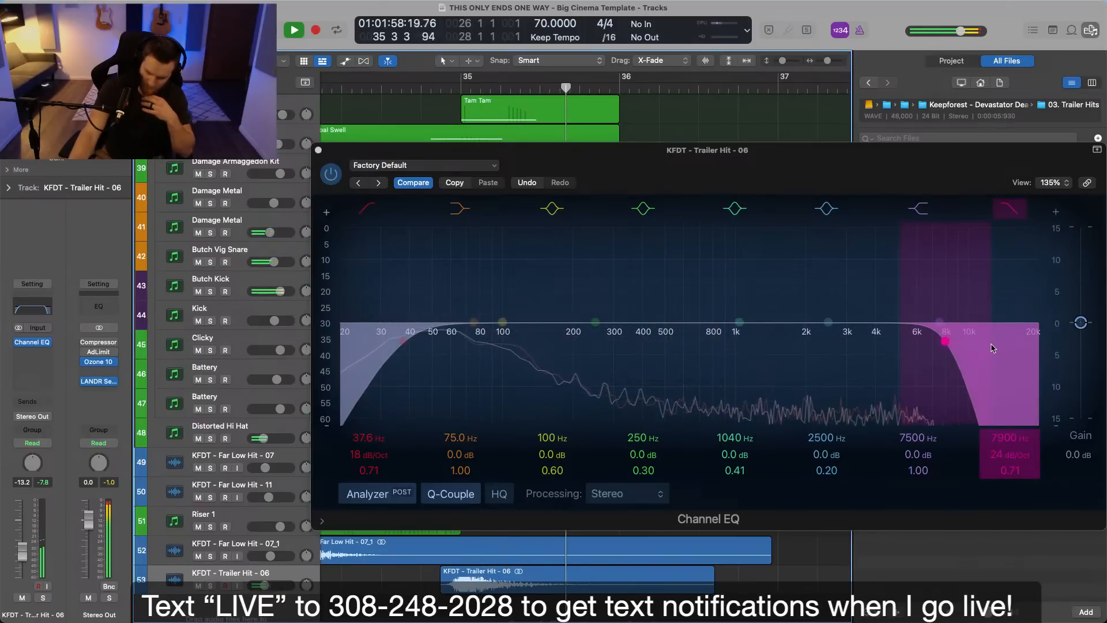
Raise the trailer hit's high-cut frequency to 9950 Hz, replay the hit and close the Channel EQ.
left_click_drag(967, 379, 989, 371)
key("space")
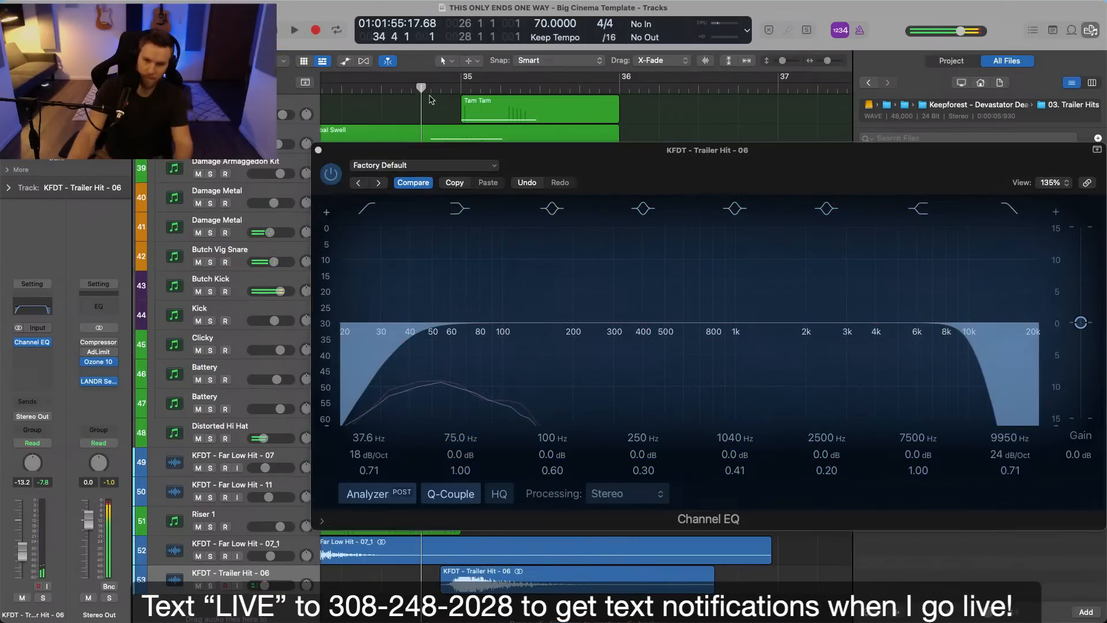
key("space")
key("super+w")
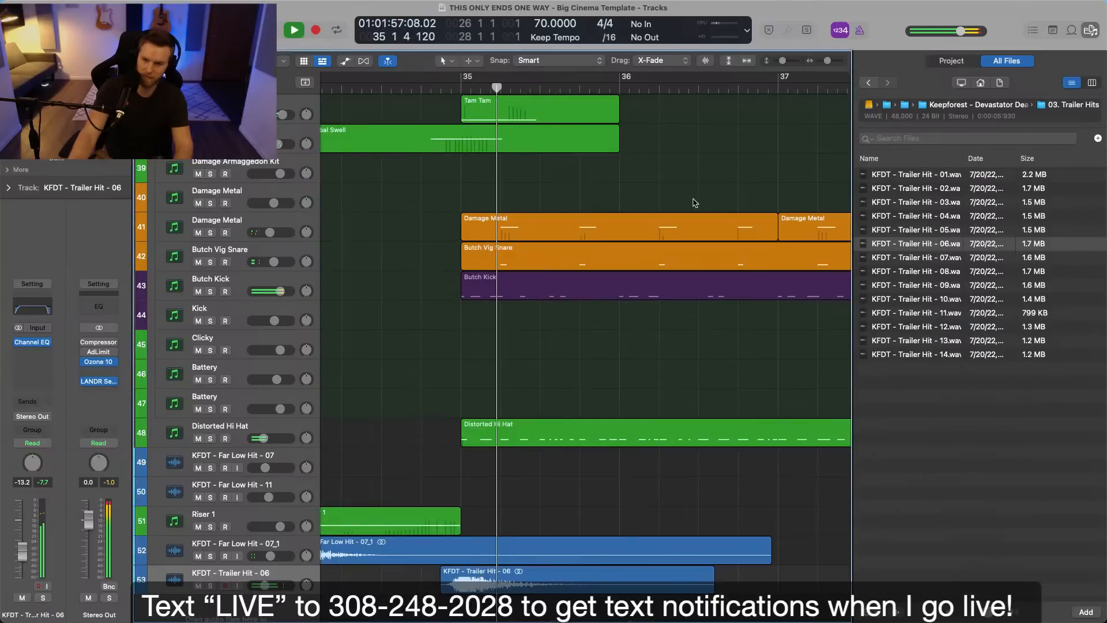
Close the file browser and examine the string, brass and percussion tracks while the section from bar 35 plays.
left_click(652, 156)
key("super+Left")
key("super+Up")
left_click(1098, 29)
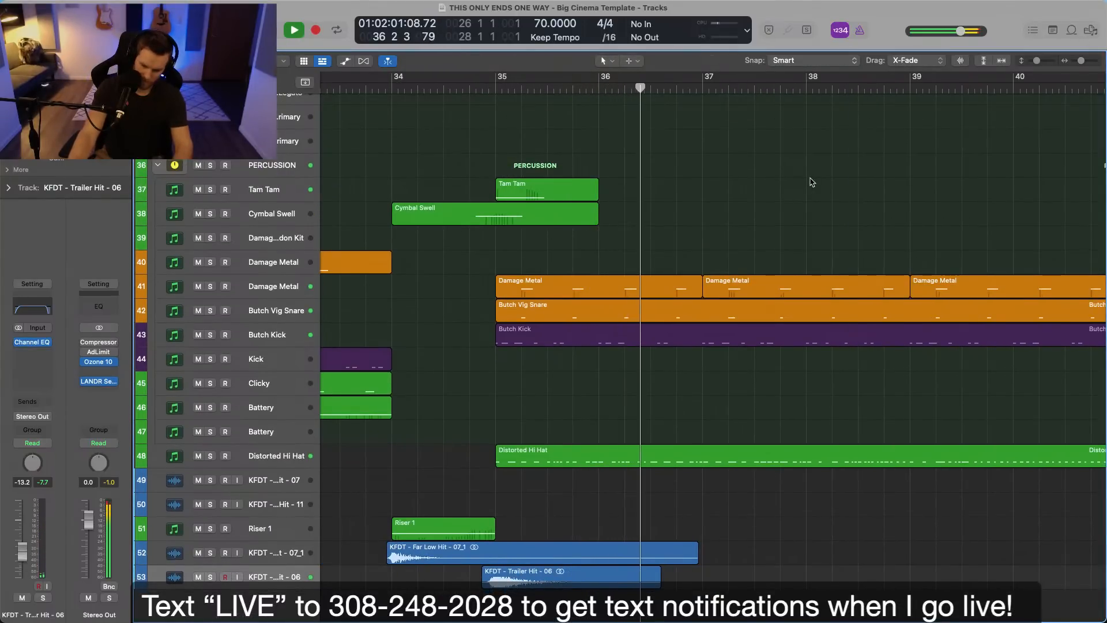
scroll(811, 179, "down", 3)
scroll(811, 179, "down", 3)
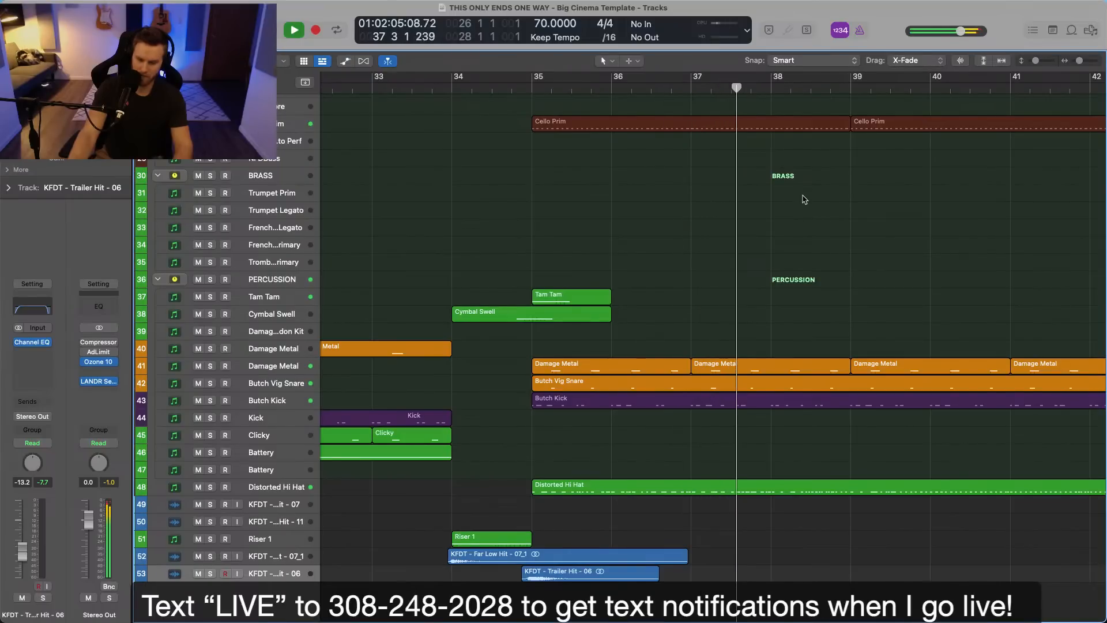
scroll(804, 191, "down", 3)
scroll(803, 191, "up", 15)
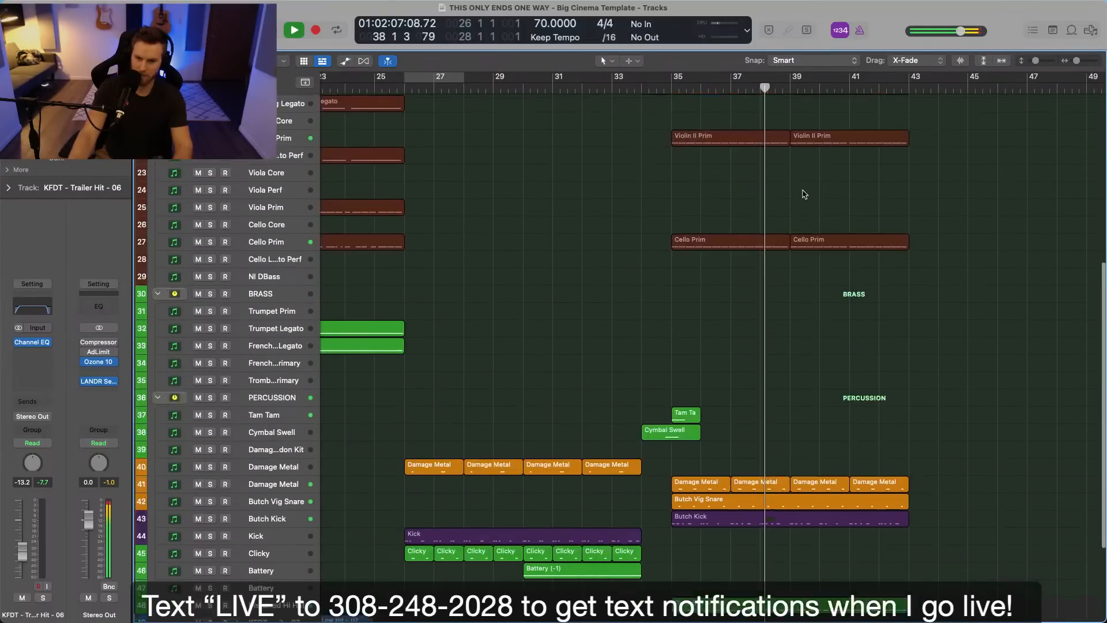
scroll(805, 193, "right", 5)
scroll(805, 194, "down", 10)
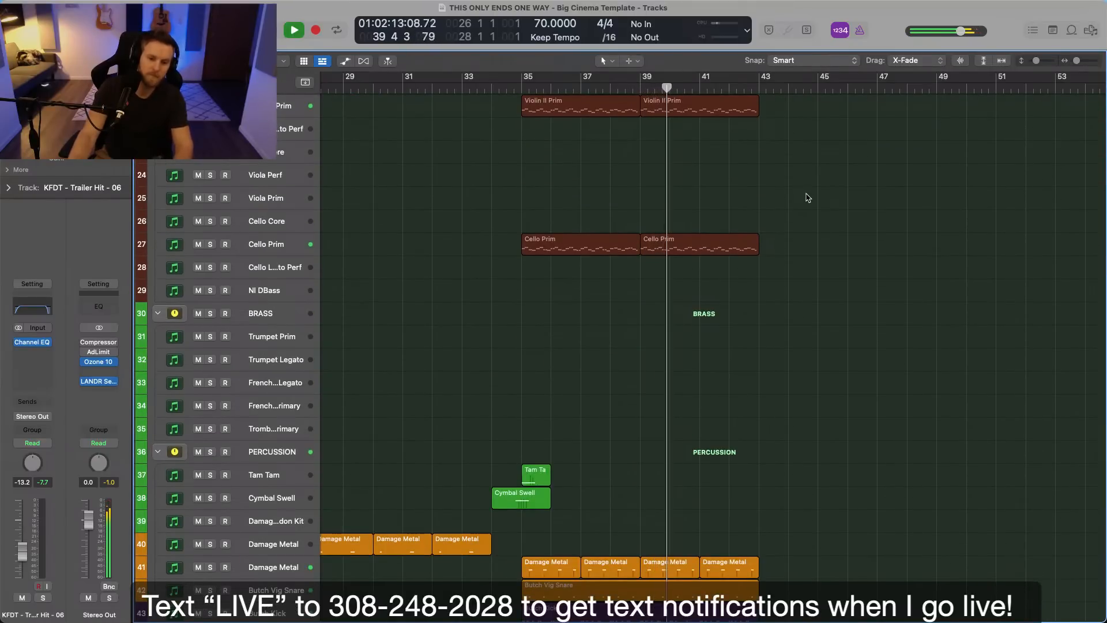
scroll(808, 198, "up", 5)
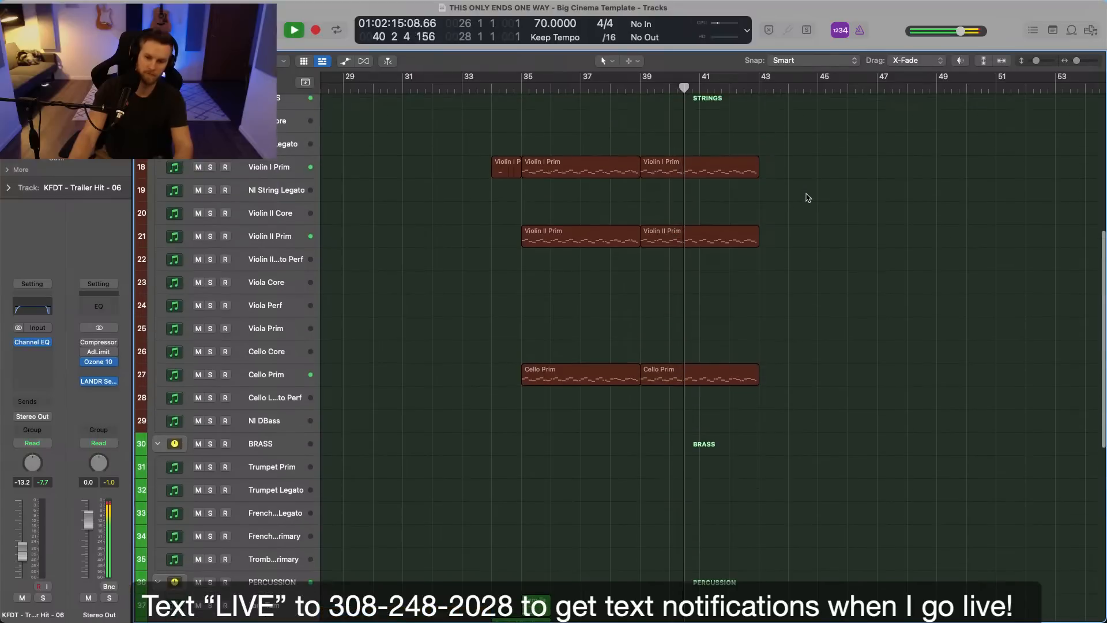
Copy the two Violin I Prim regions from bars 35 to 43 onto the NI String Legato track and stop playback.
left_click(623, 190)
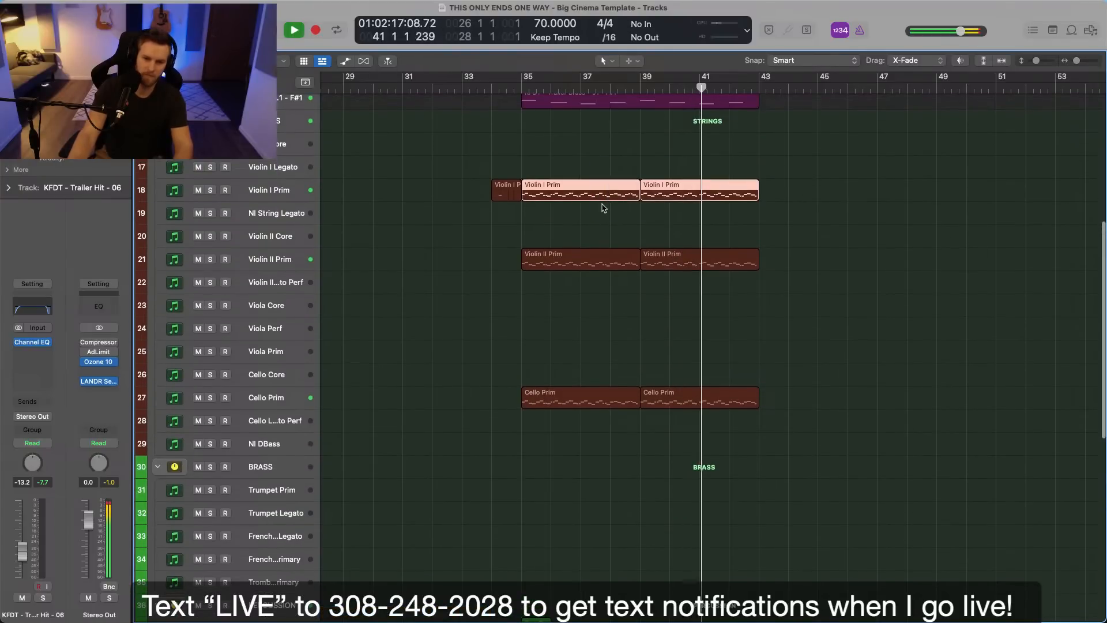
left_click_drag(545, 188, 548, 212)
left_click(454, 199)
key("space")
Create an empty MIDI region on the NI String Legato track from bar 34 to 35 and try to record there.
right_click(515, 217)
left_click(517, 220)
key("r")
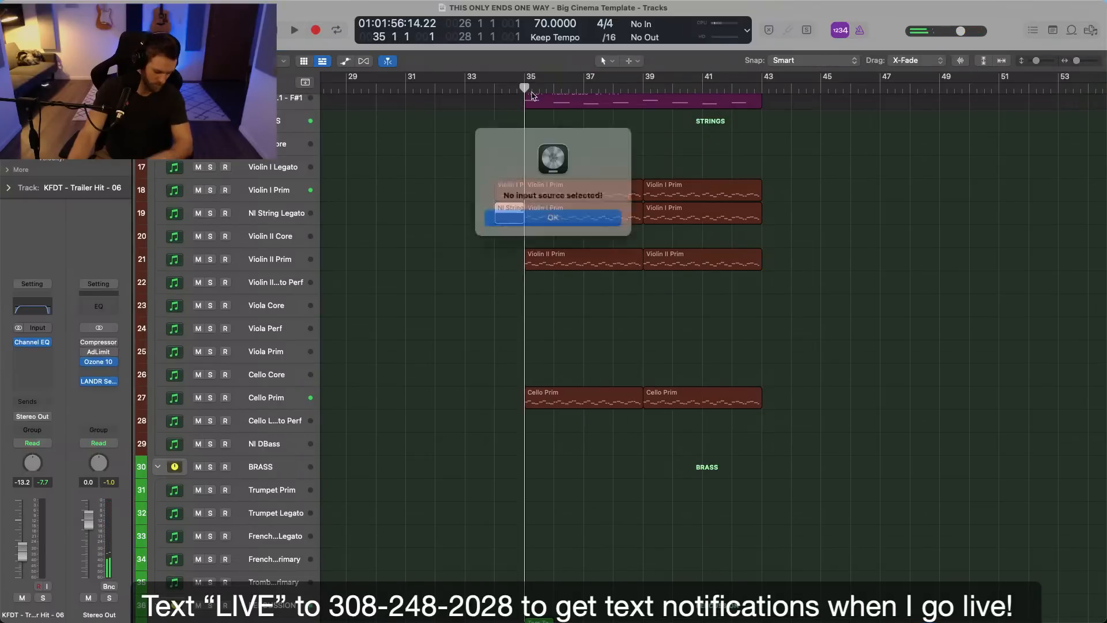
left_click(521, 220)
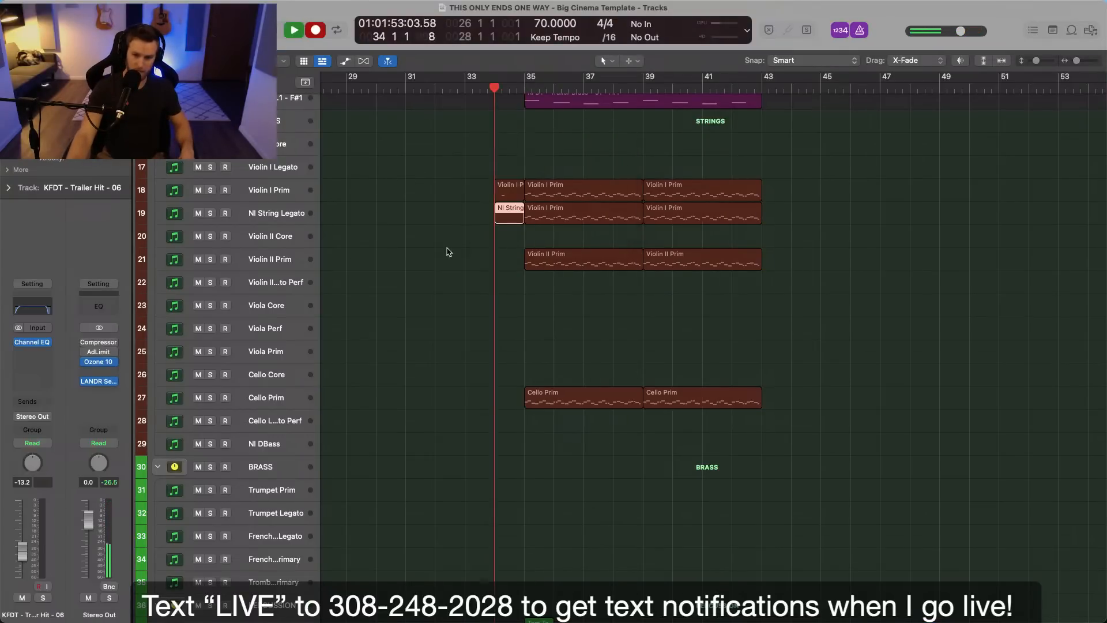
key("space")
left_click(543, 217)
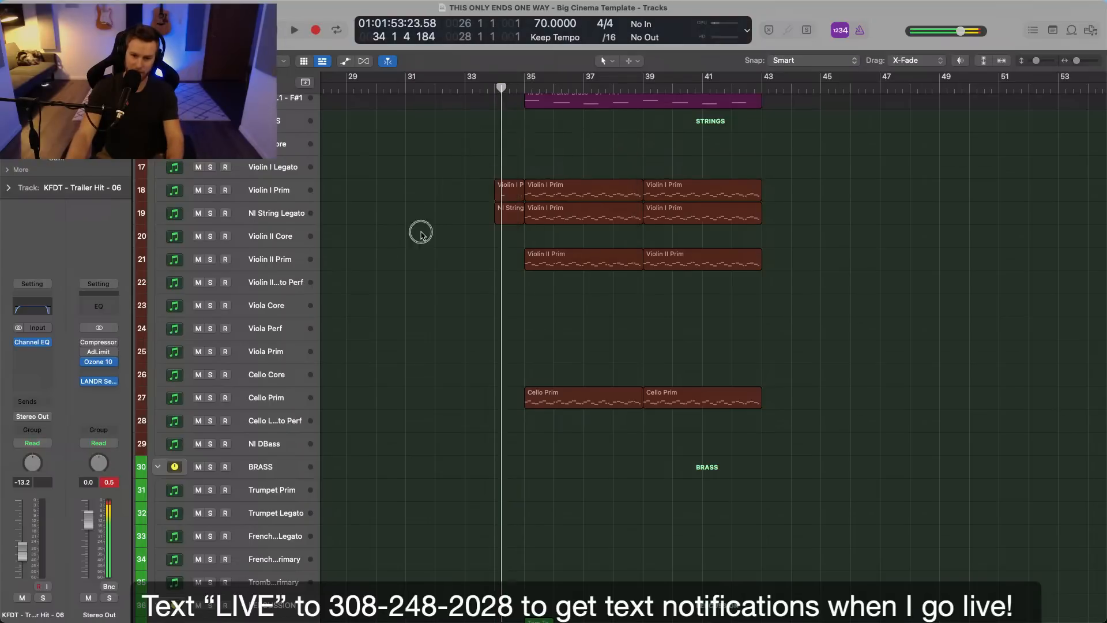
Record a take on the NI String Legato track from bar 34 until just past bar 35.
left_click(300, 215)
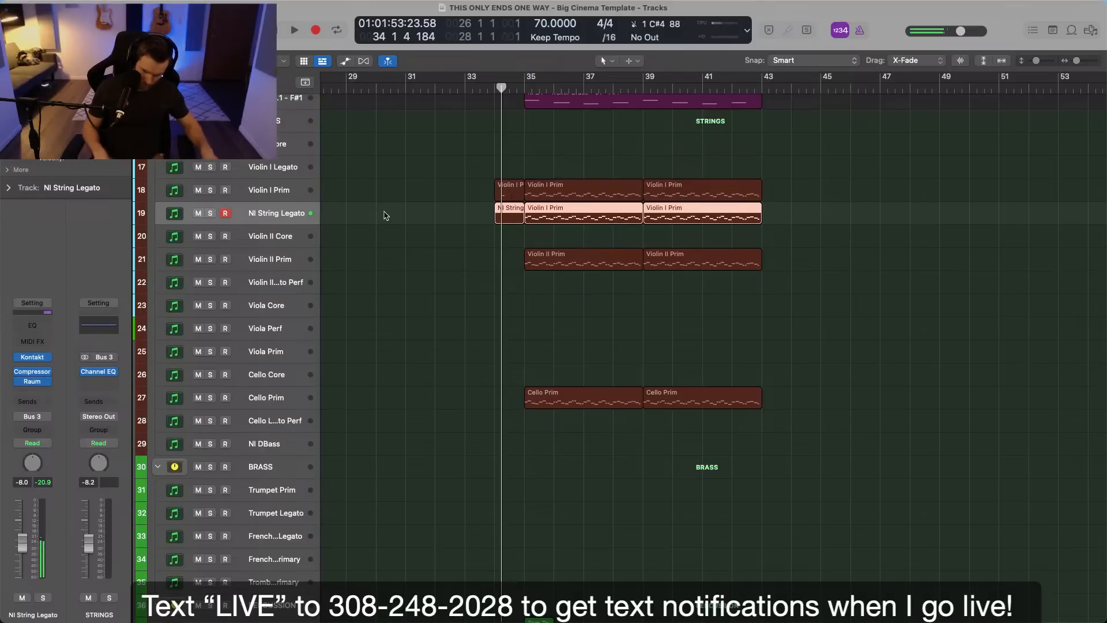
key("r")
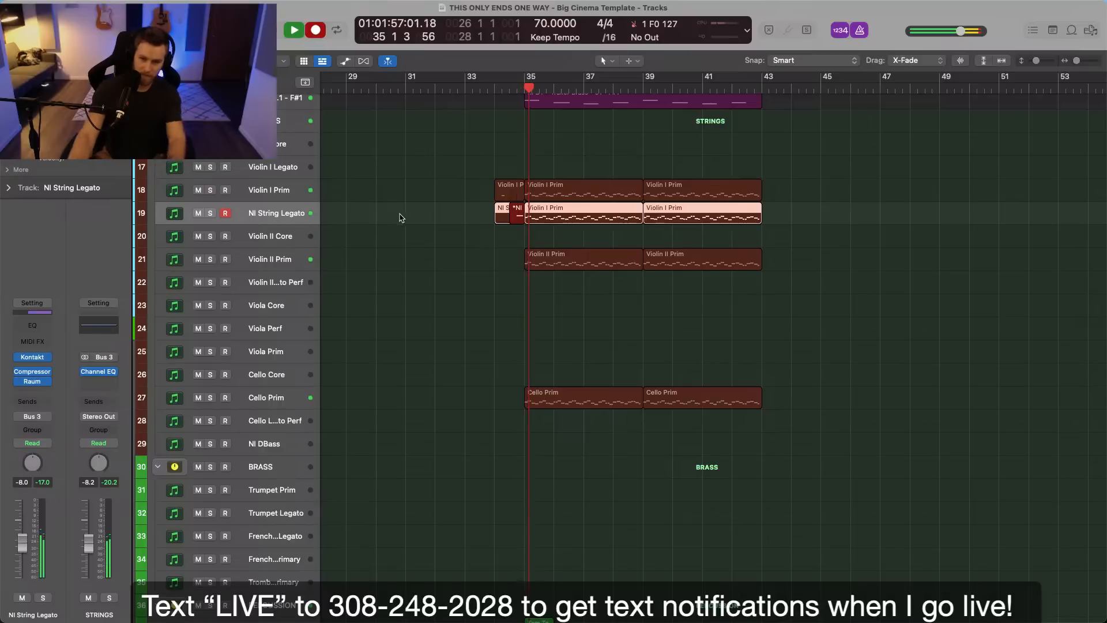
key("space")
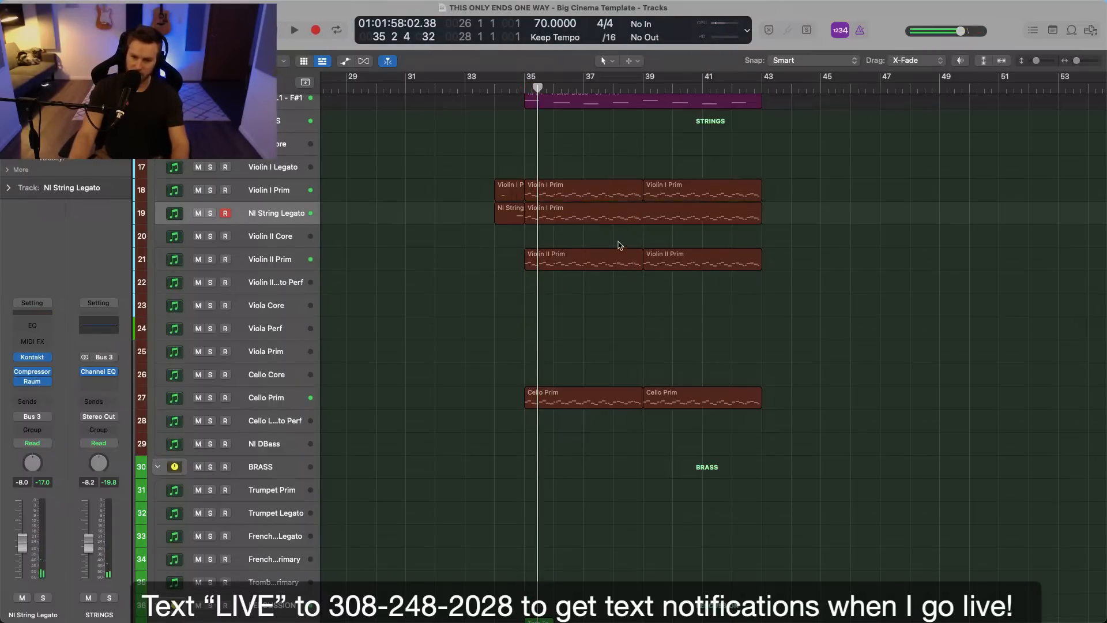
Duplicate the notes of the NI String Legato track's bar 35 region an octave higher and play the track soloed.
double_click(607, 217)
scroll(677, 372, "left", 5)
left_click_drag(459, 435, 461, 387)
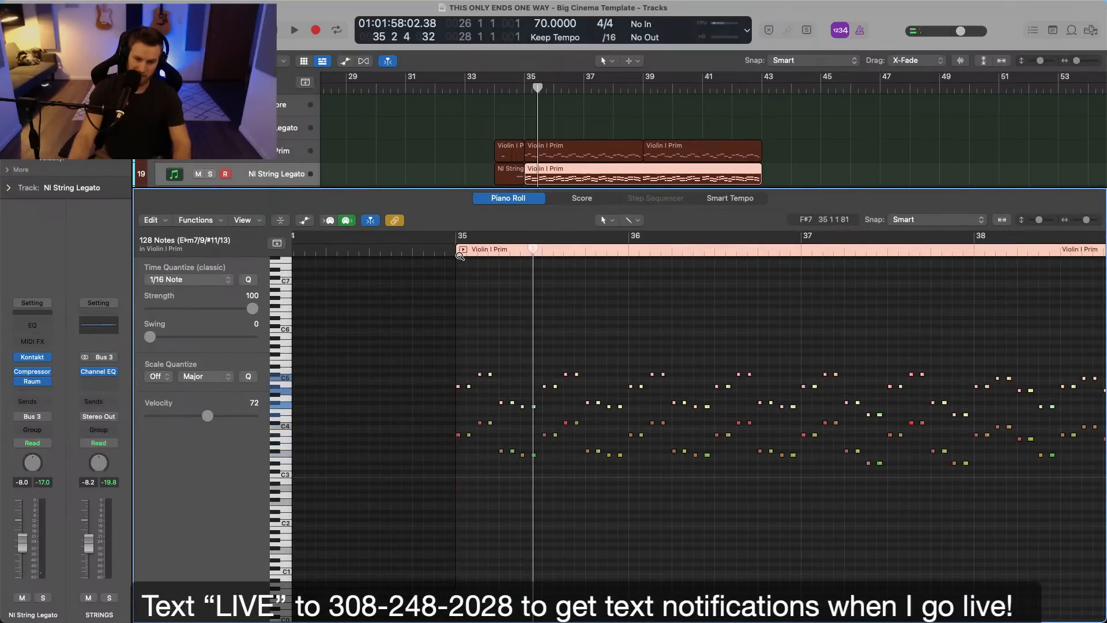
key("s")
key("space")
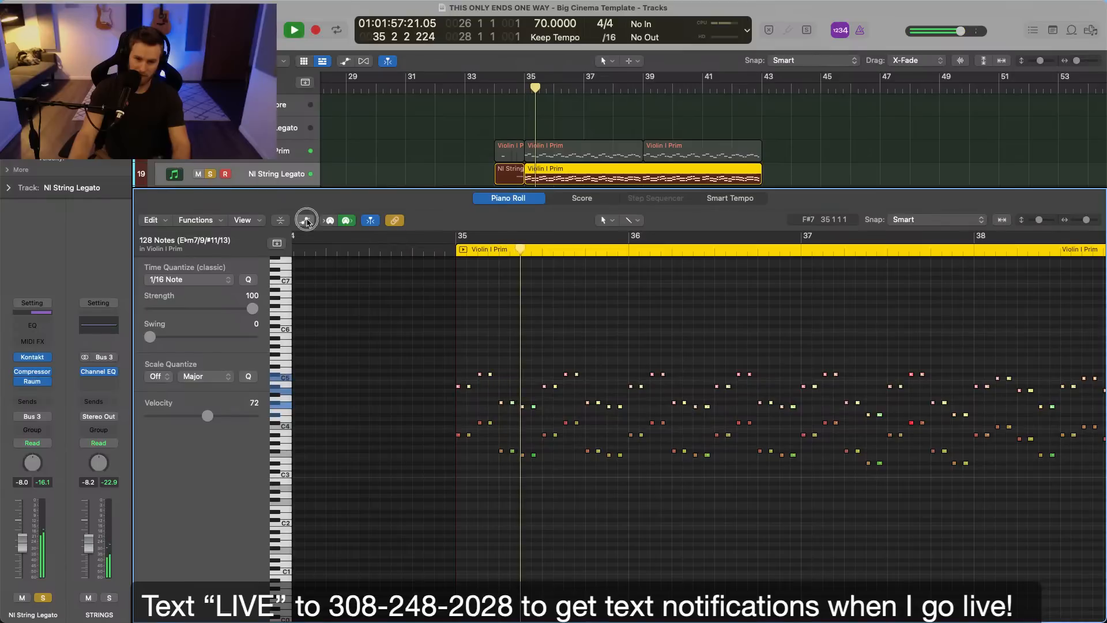
Show the region's Ch. 1 Modulation data and add points at 127 at the start of bar 35.
left_click(305, 220)
left_click(252, 421)
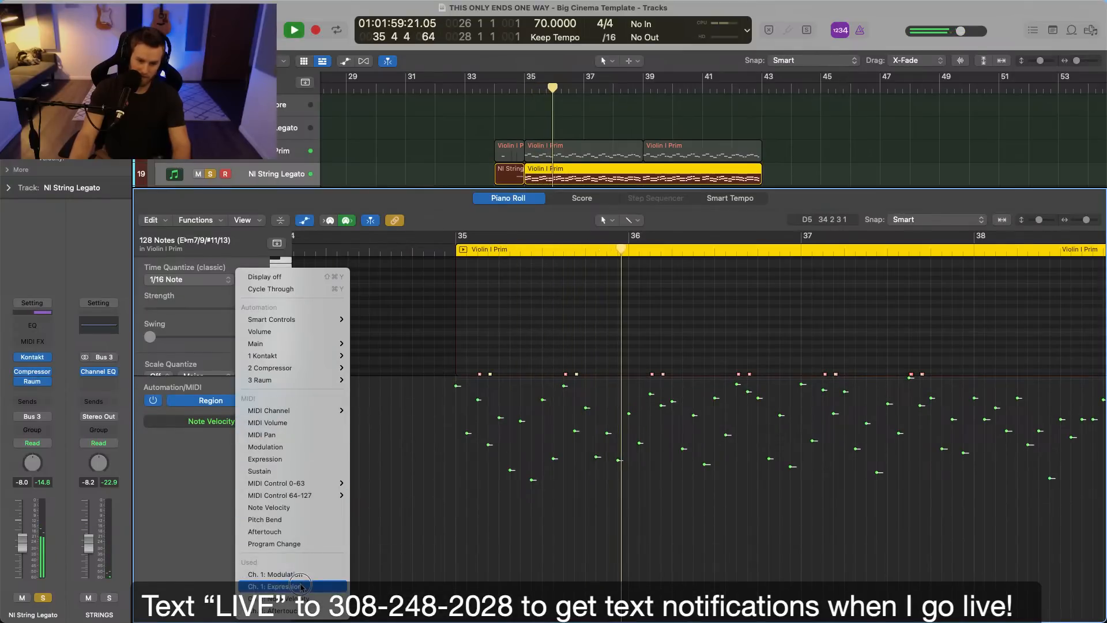
left_click(274, 574)
left_click(500, 381)
left_click(483, 380)
left_click(462, 379)
Hide the modulation lane and review the doubled notes from bar 35 onward while the soloed track plays.
scroll(542, 332, "down", 4)
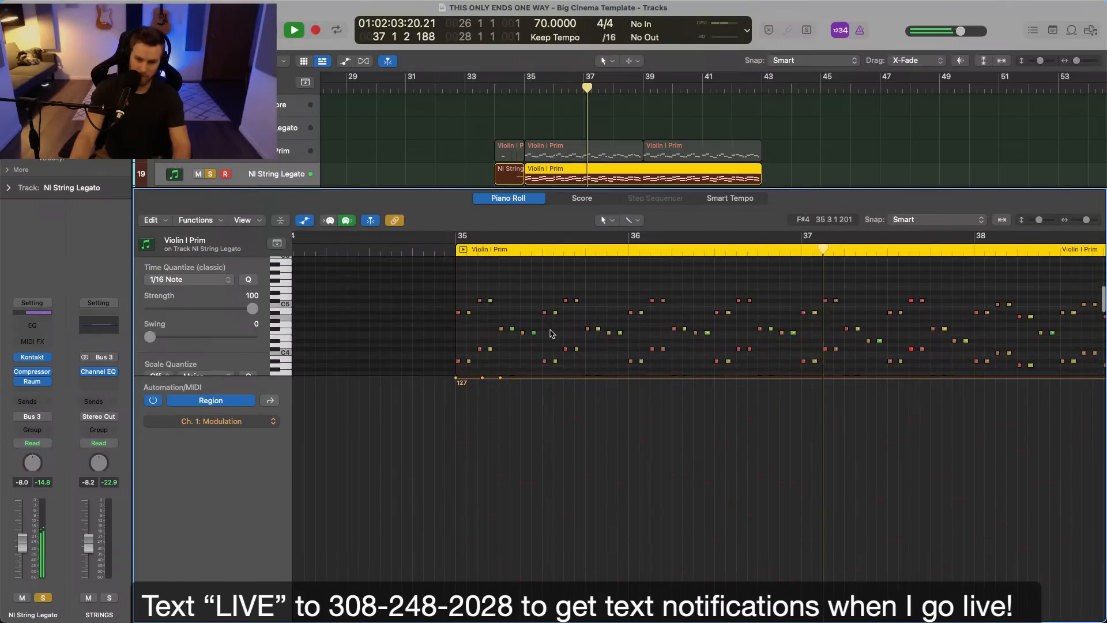
key("super+a")
scroll(290, 352, "down", 3)
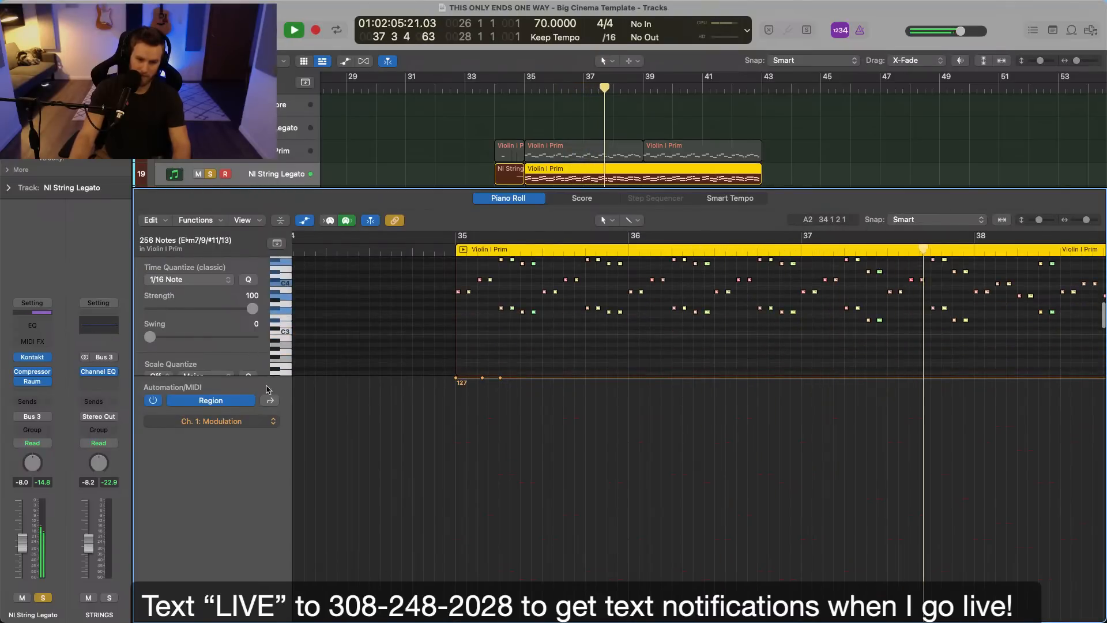
key("a")
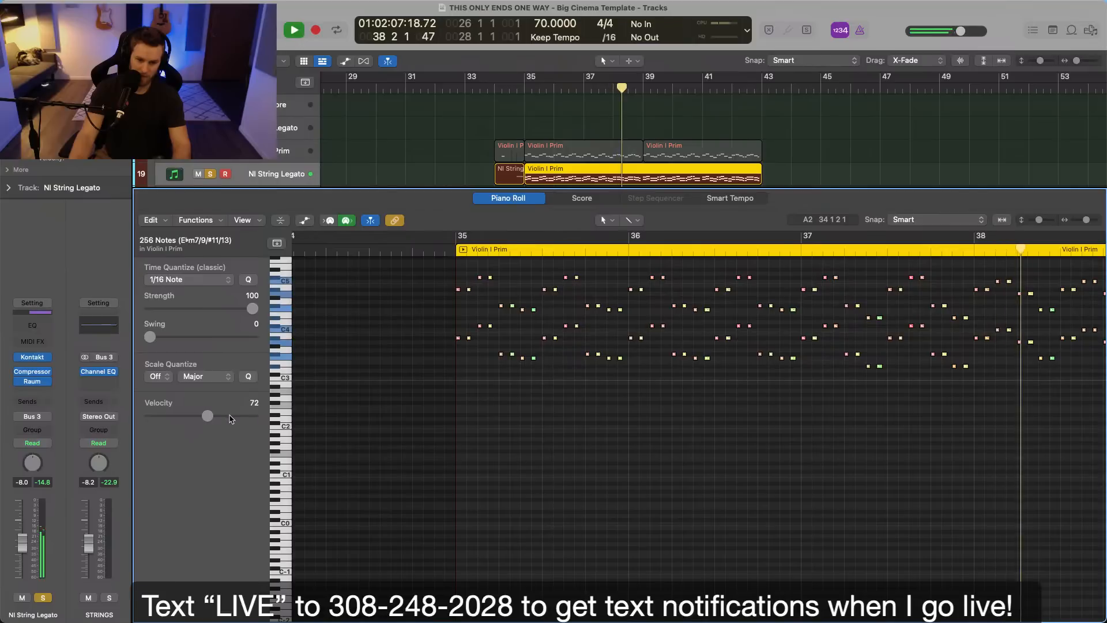
scroll(598, 408, "right", 10)
scroll(598, 407, "up", 3)
scroll(599, 408, "left", 3)
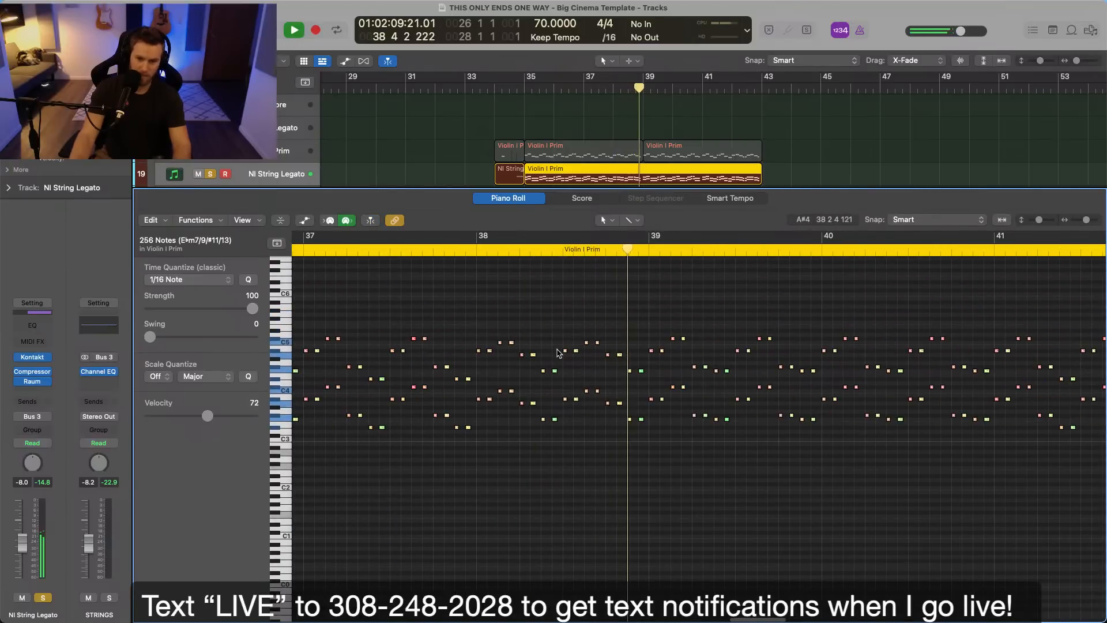
left_click(579, 309)
scroll(580, 308, "left", 3)
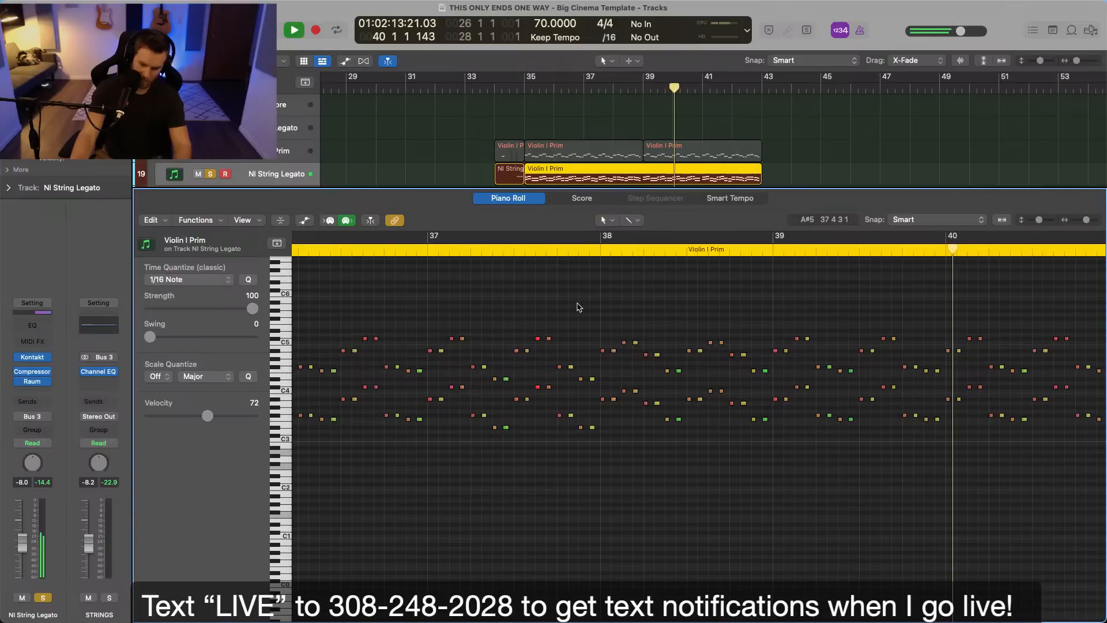
key("space")
Delete the Violin I Prim region from the NI String Legato track, close the piano roll and unsolo the track.
left_click(710, 177)
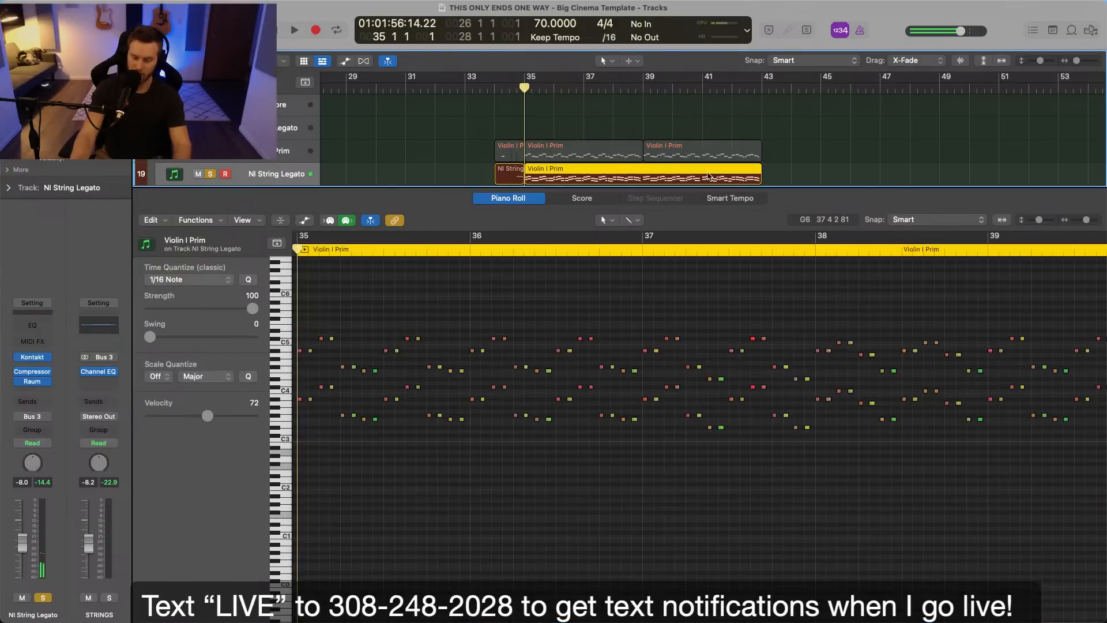
key("Delete")
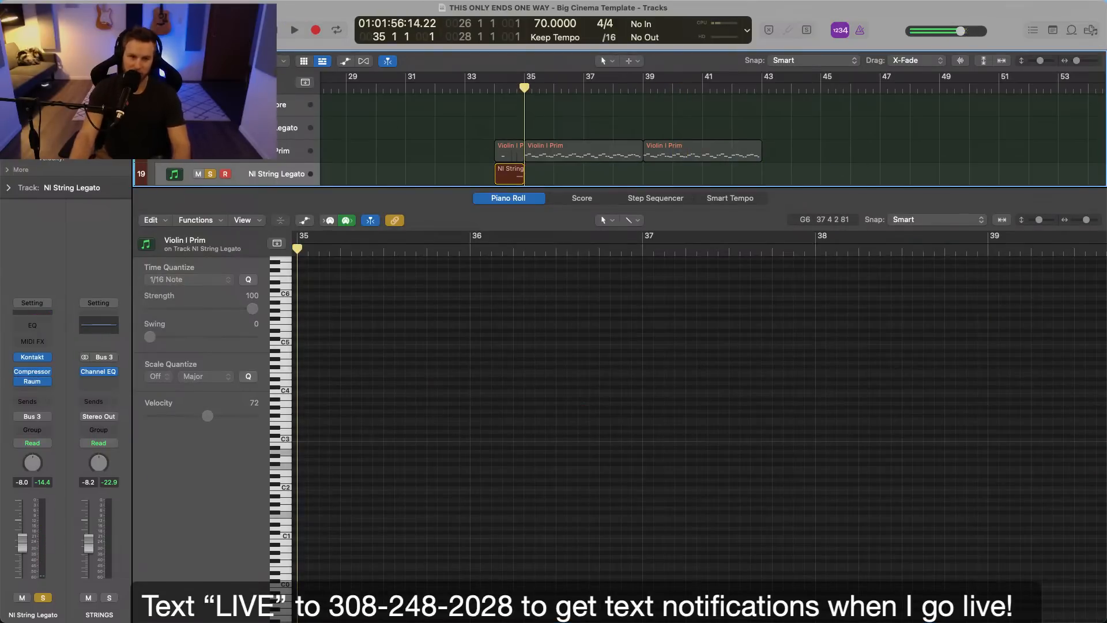
key("p")
scroll(625, 171, "up", 5)
scroll(529, 268, "up", 6)
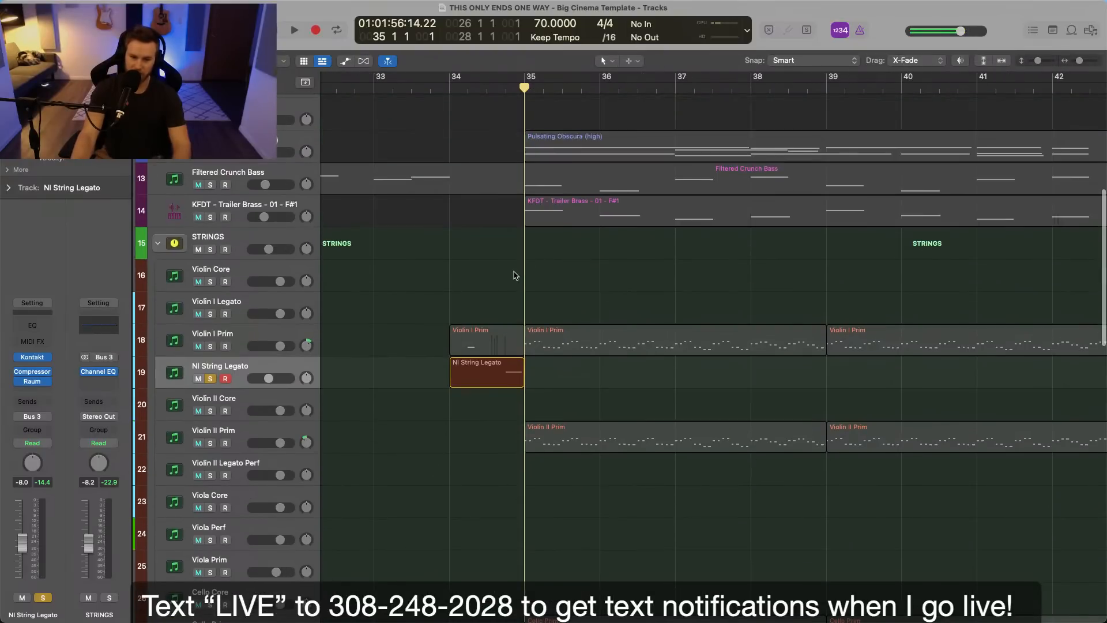
key("s")
Record a new string part on the NI String Legato track from bar 35 to 39 and replay it soloed.
scroll(526, 274, "right", 2)
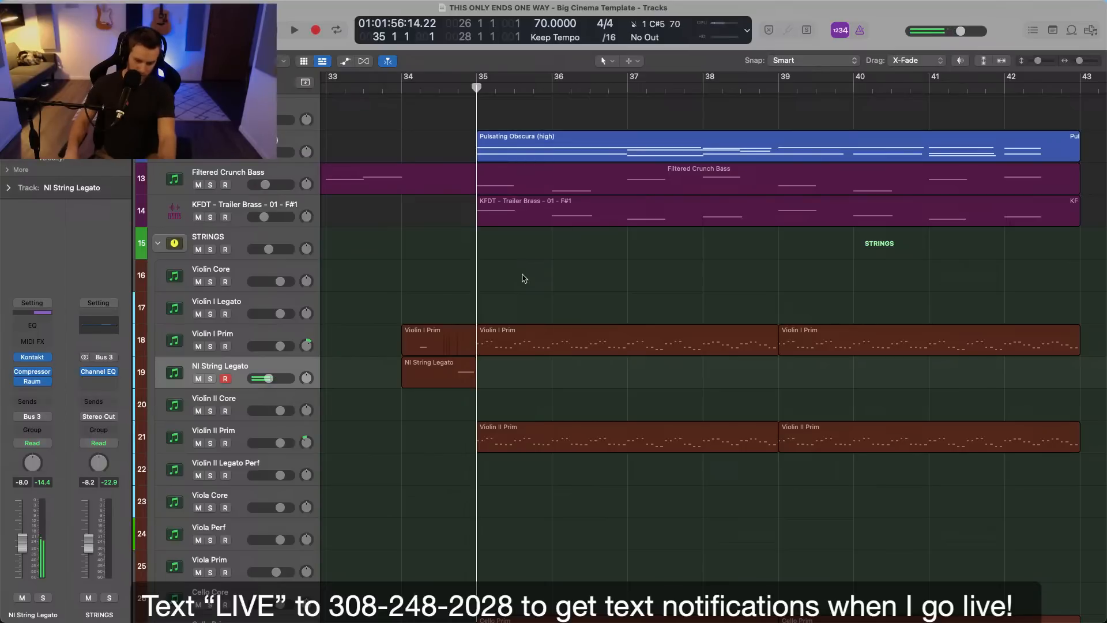
key("r")
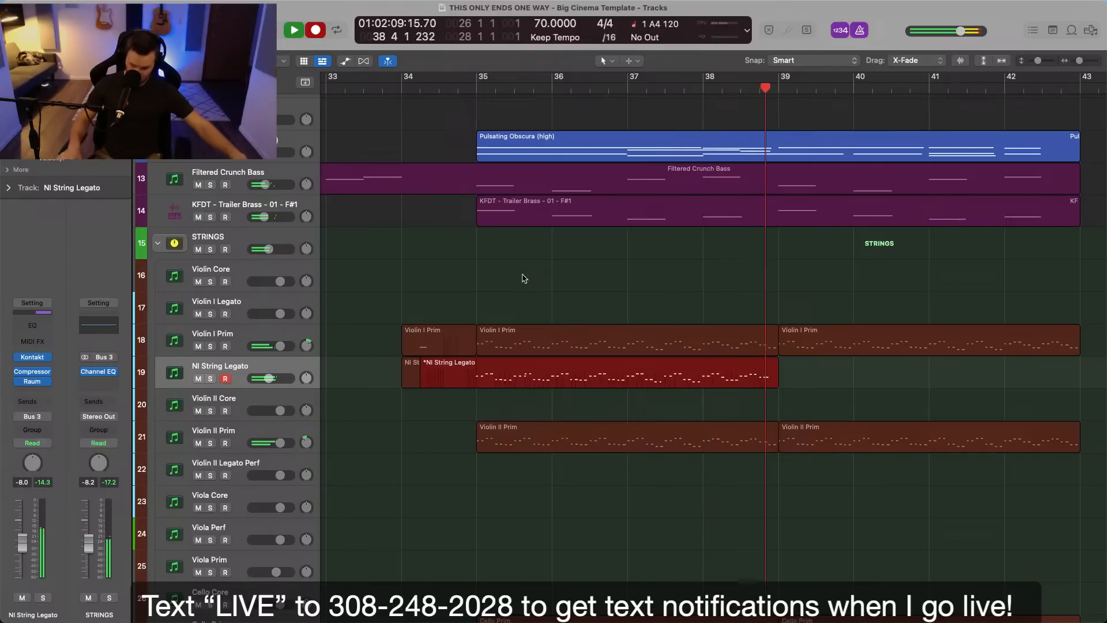
key("space")
key("s")
key("space")
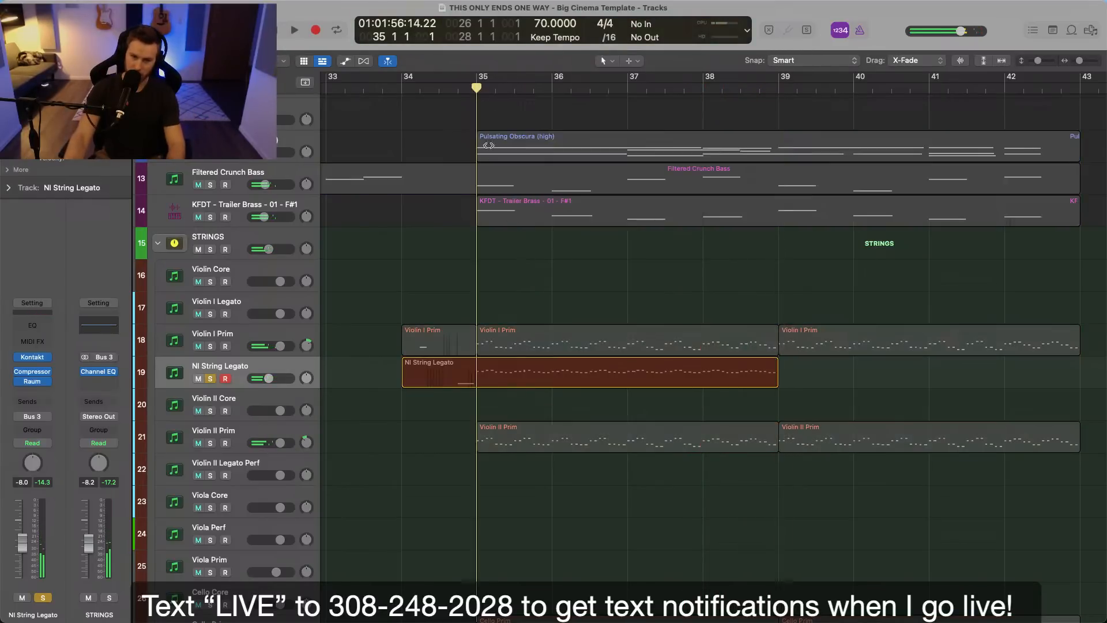
Open the recorded NI String Legato region in the piano roll and play its notes from the lead-in to bar 35.
double_click(531, 366)
key("super+a")
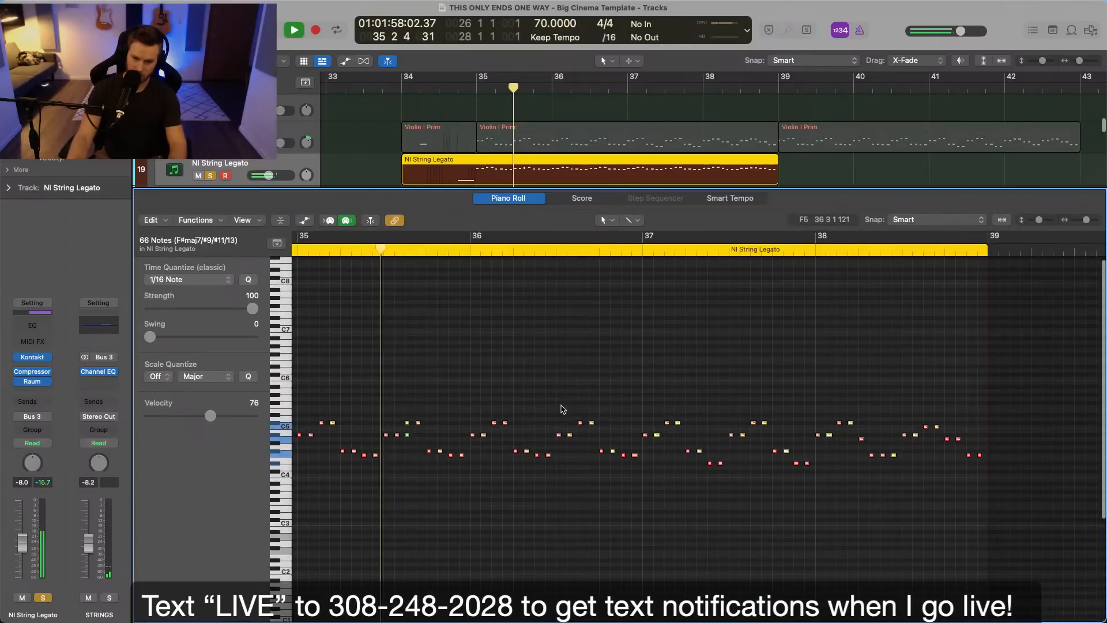
scroll(564, 407, "left", 4)
left_click(566, 398)
key("space")
left_click(454, 252)
key("space")
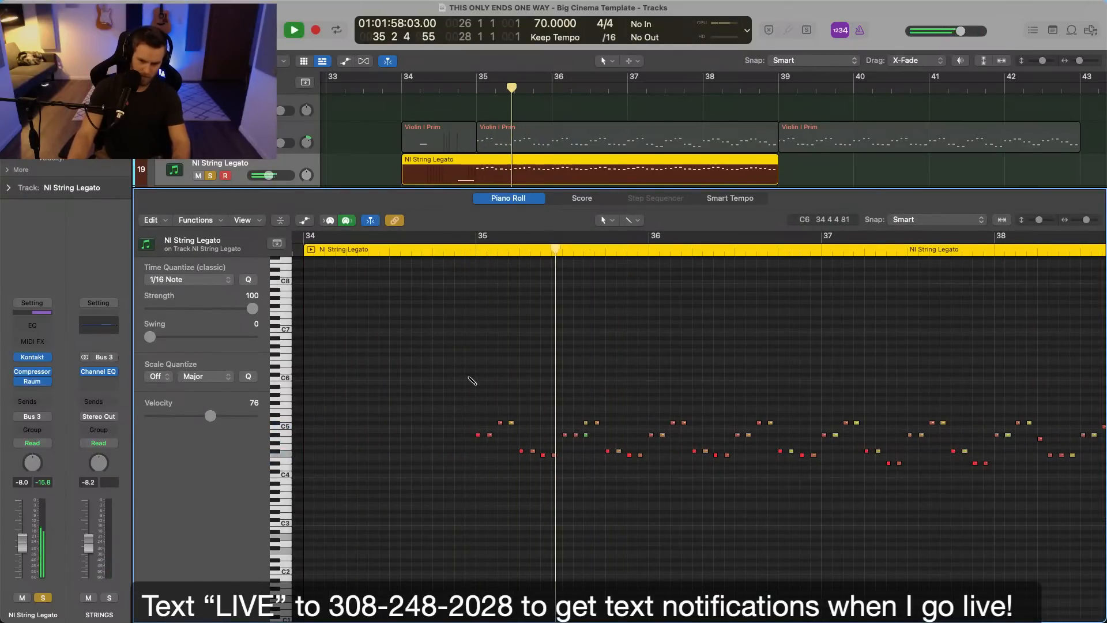
Delete the stray short A#4 note at the third beat of bar 35.
key("super+Left")
key("super+Right")
key("super+Right")
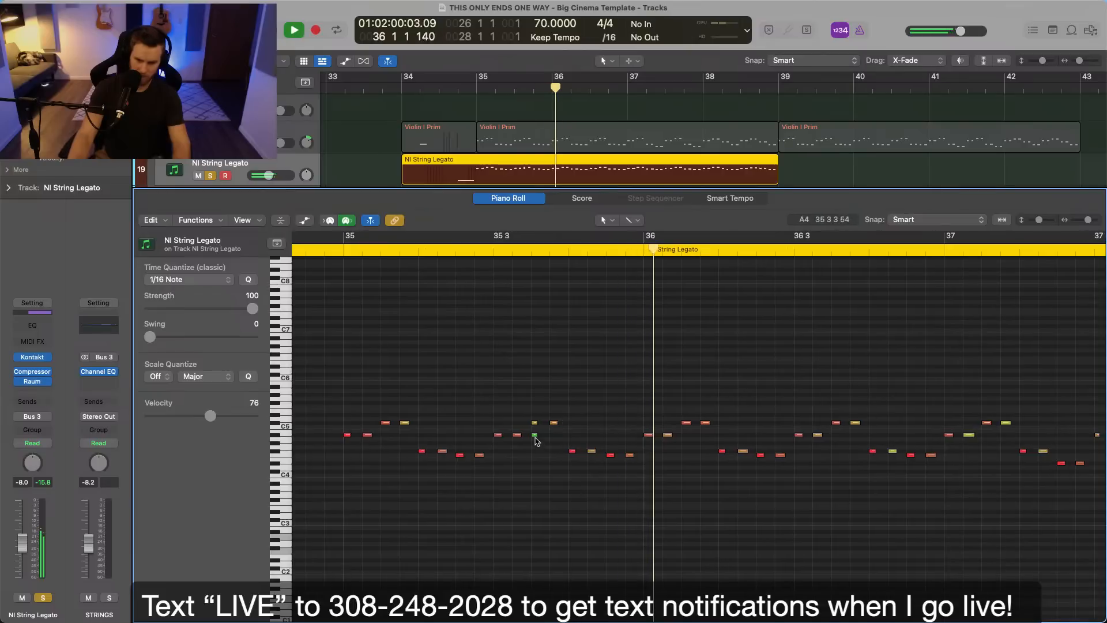
left_click(537, 436)
key("Delete")
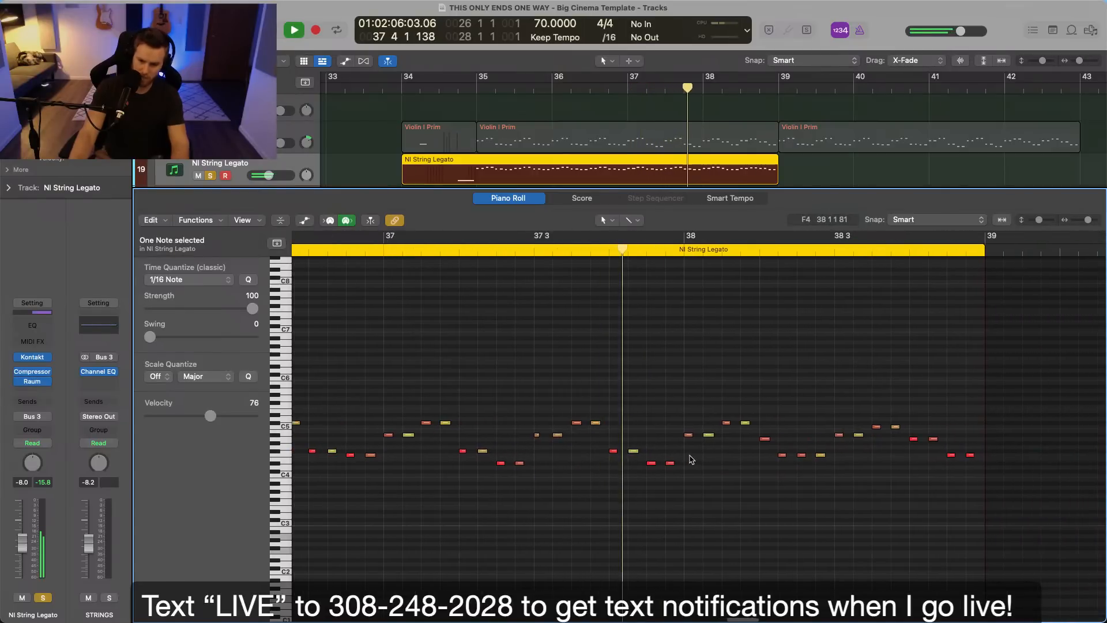
Lower the two C#5 notes in the first beat of bar 38 to C5 and replay from bar 38.
key("space")
left_click_drag(670, 408, 700, 426)
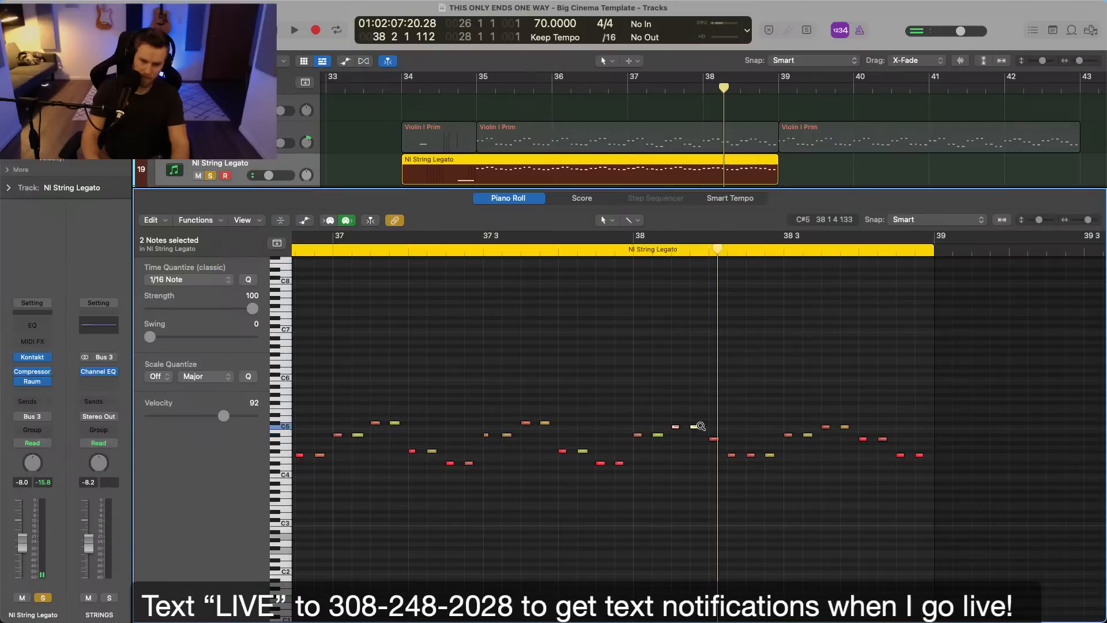
left_click(630, 248)
left_click(681, 293)
key("space")
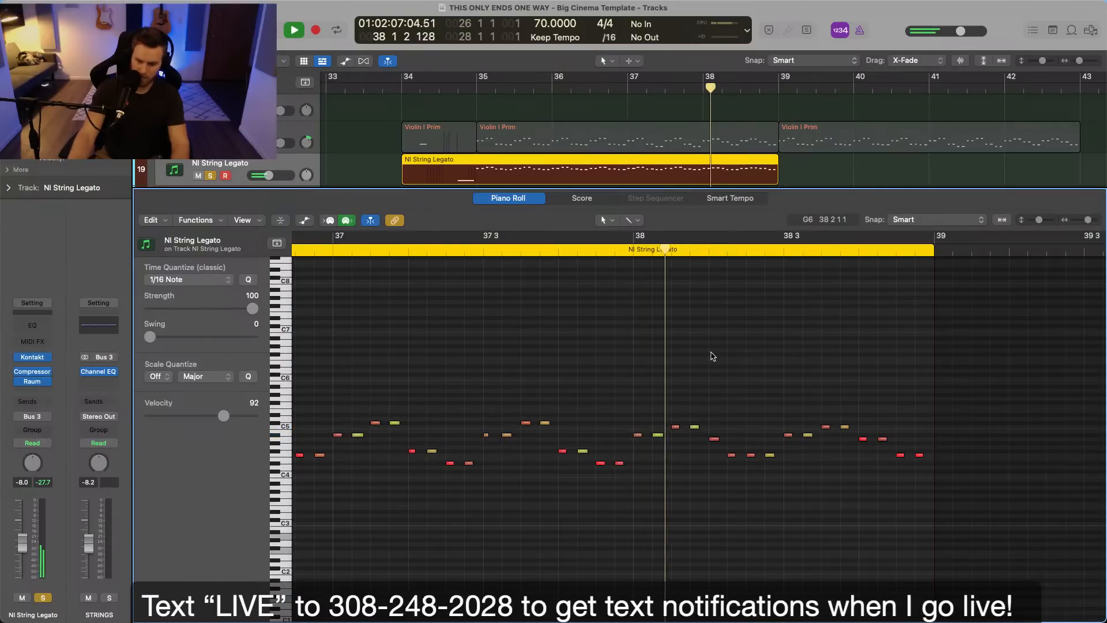
Raise the first F4 note in the second beat of bar 38 to A4 and replay the passage.
key("space")
left_click_drag(731, 455, 740, 436)
left_click(614, 248)
left_click(629, 275)
key("space")
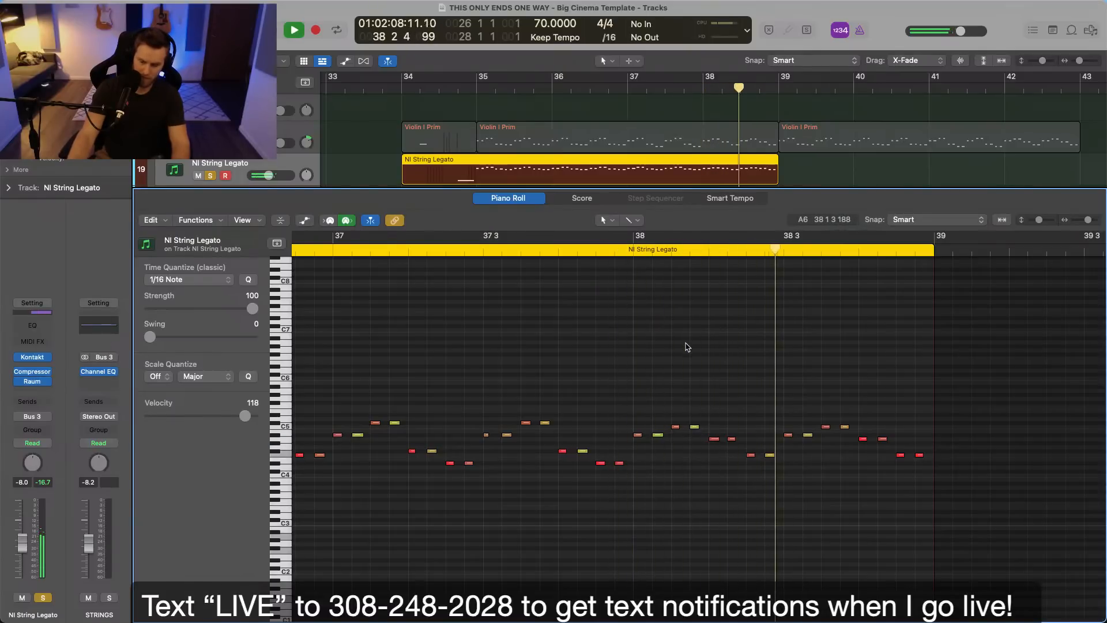
key("space")
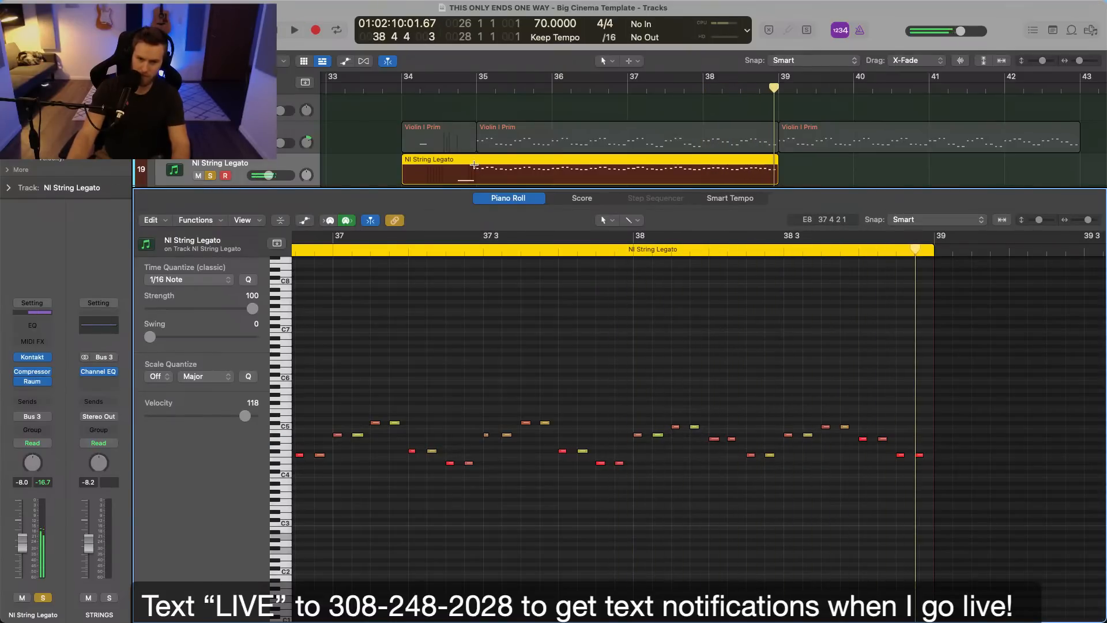
Split the NI String Legato region at bar 35 and set the playhead there.
double_click(477, 165, "super")
left_click(479, 87)
key("z")
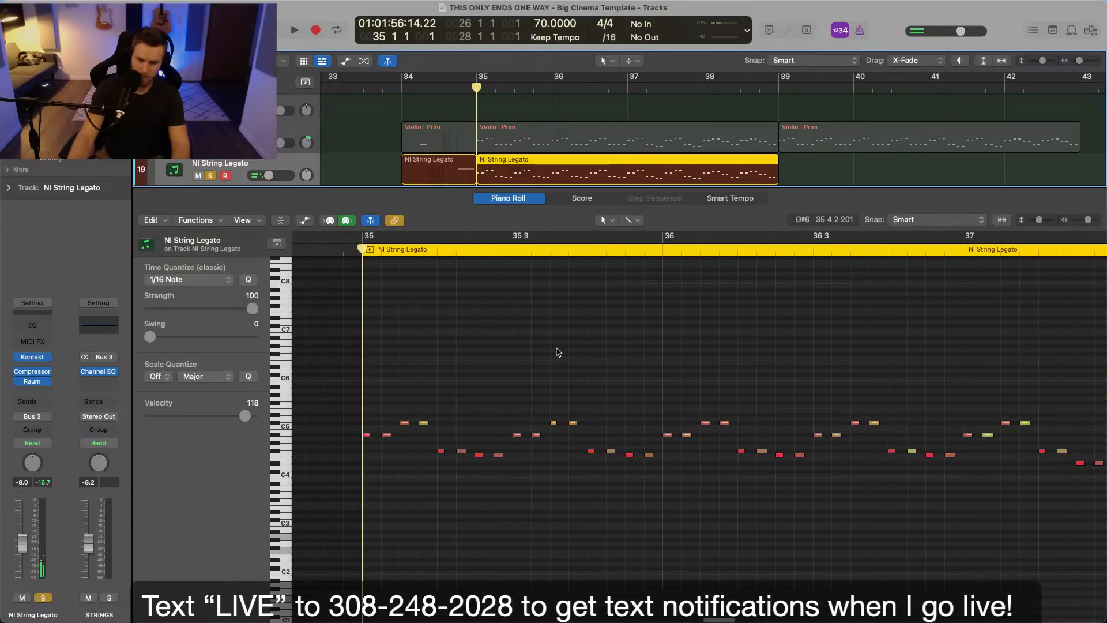
Duplicate all notes of the NI String Legato region from bars 35 to 39 one octave lower and play the result.
key("super+a")
left_click(365, 437)
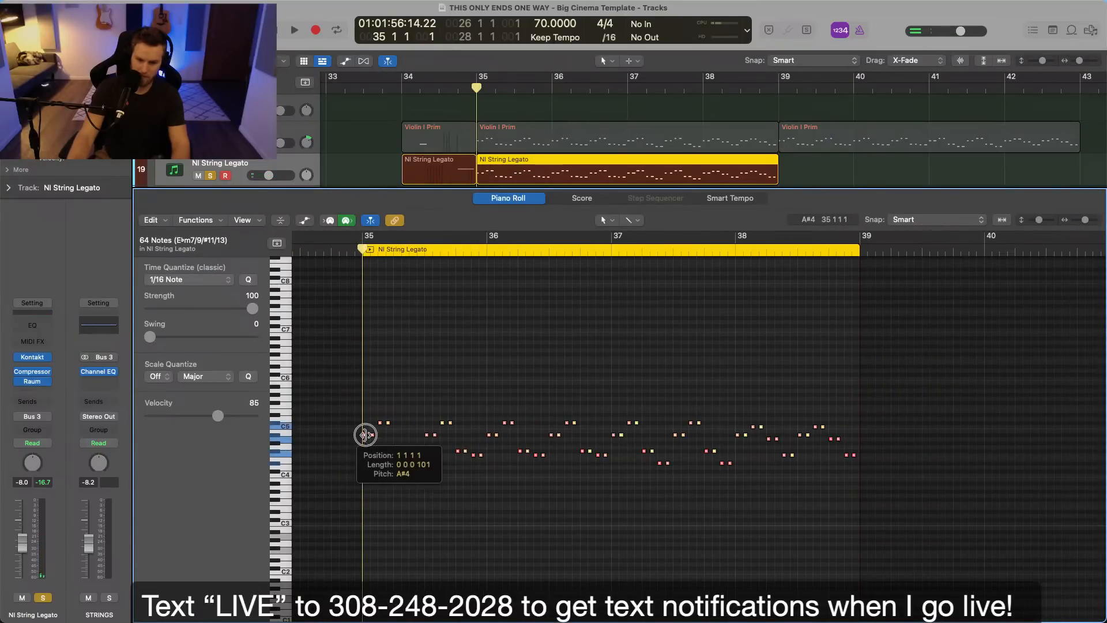
left_click_drag(363, 437, 366, 484)
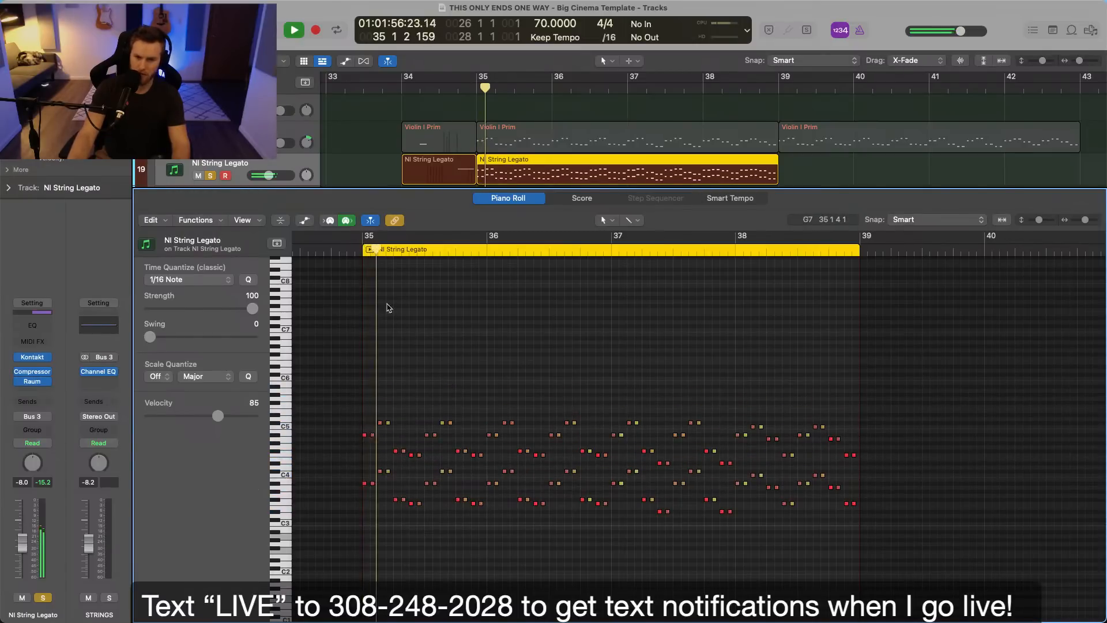
Close the piano roll and repeat the NI String Legato region once so the part extends to bar 43.
key("p")
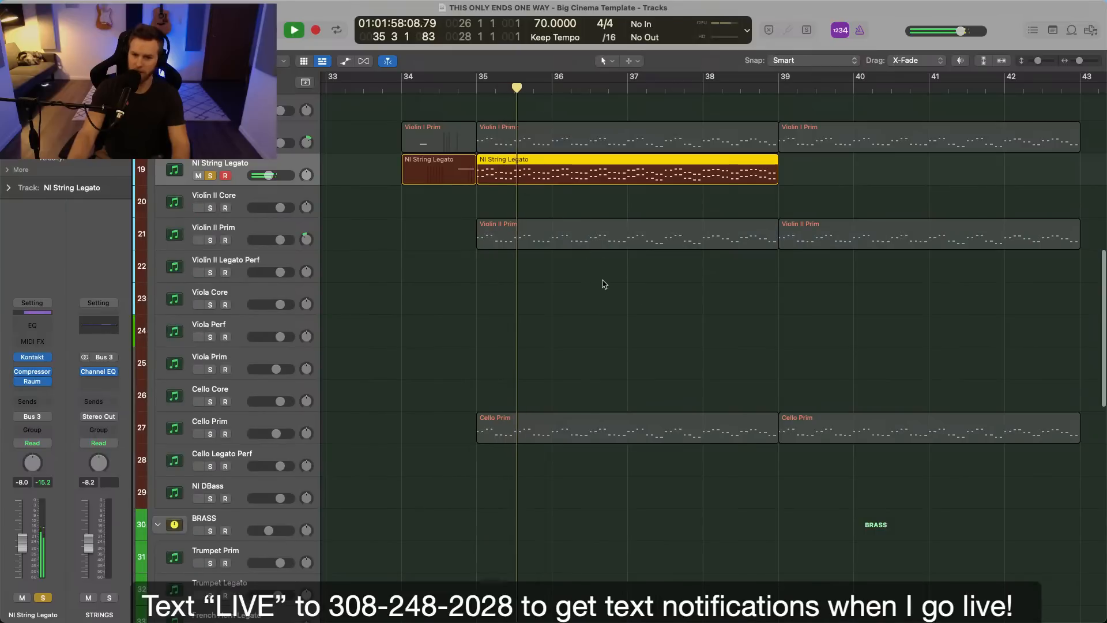
key("super+r")
left_click(605, 188)
Raise the NI String Legato track's volume automation to -3.4 dB from just before bar 35 to bar 43.
key("a")
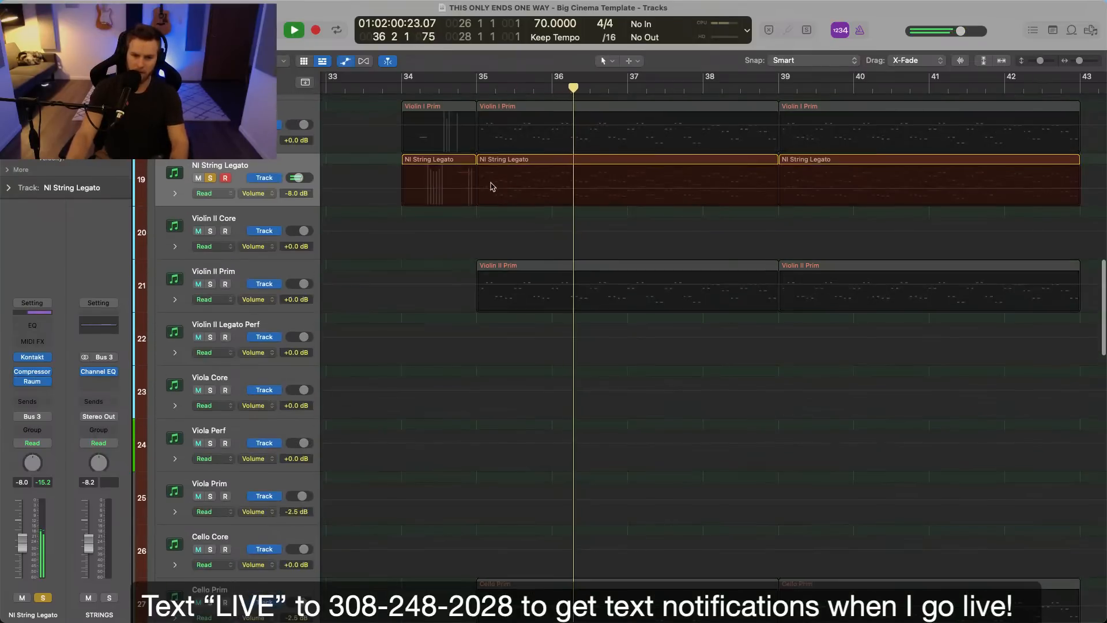
left_click_drag(471, 186, 1044, 184)
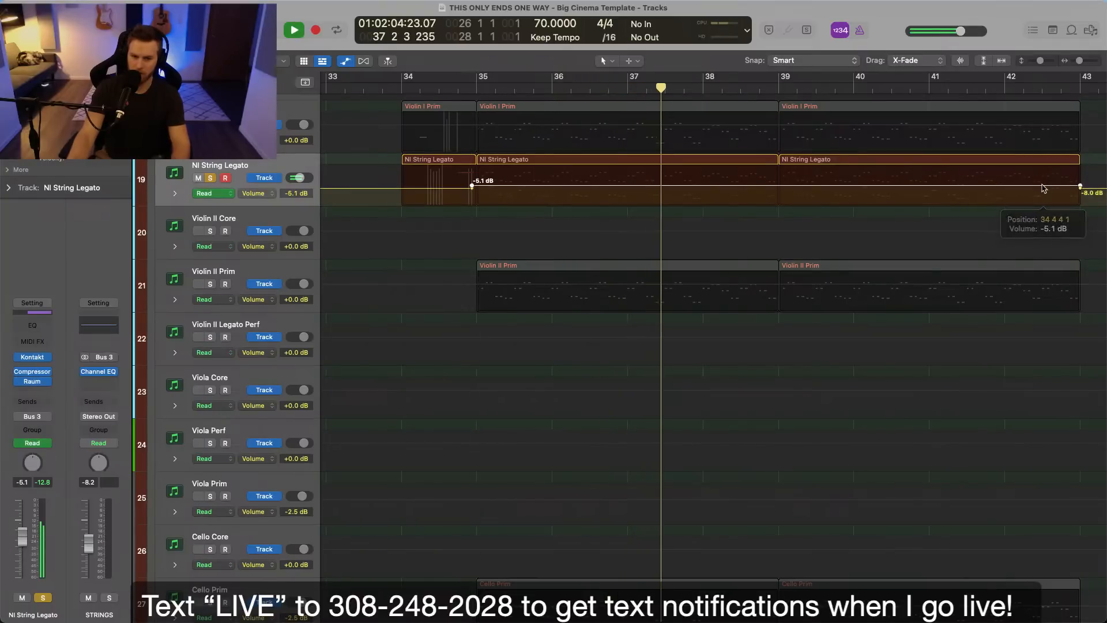
key("a")
key("a")
left_click_drag(934, 188, 934, 181)
key("a")
Examine the string, synth and bass tracks while the full arrangement plays through to bar 43, and stop playback.
scroll(934, 191, "down", 1)
scroll(930, 195, "left", 5)
scroll(927, 193, "right", 4)
scroll(930, 202, "up", 3)
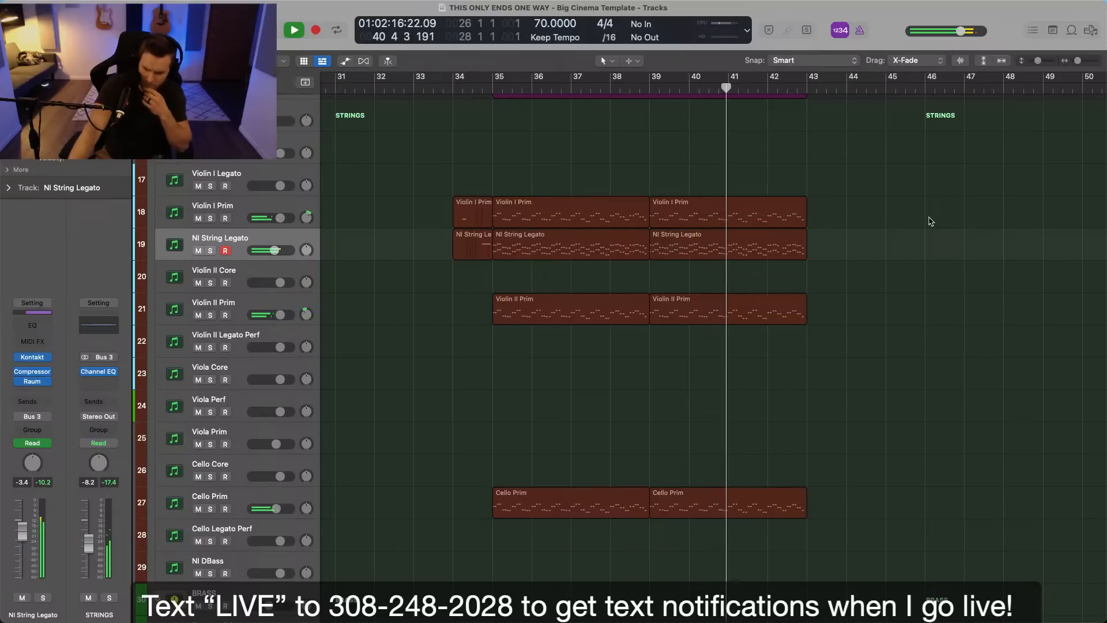
scroll(929, 222, "up", 3)
scroll(930, 222, "right", 2)
scroll(930, 222, "up", 12)
scroll(929, 222, "up", 5)
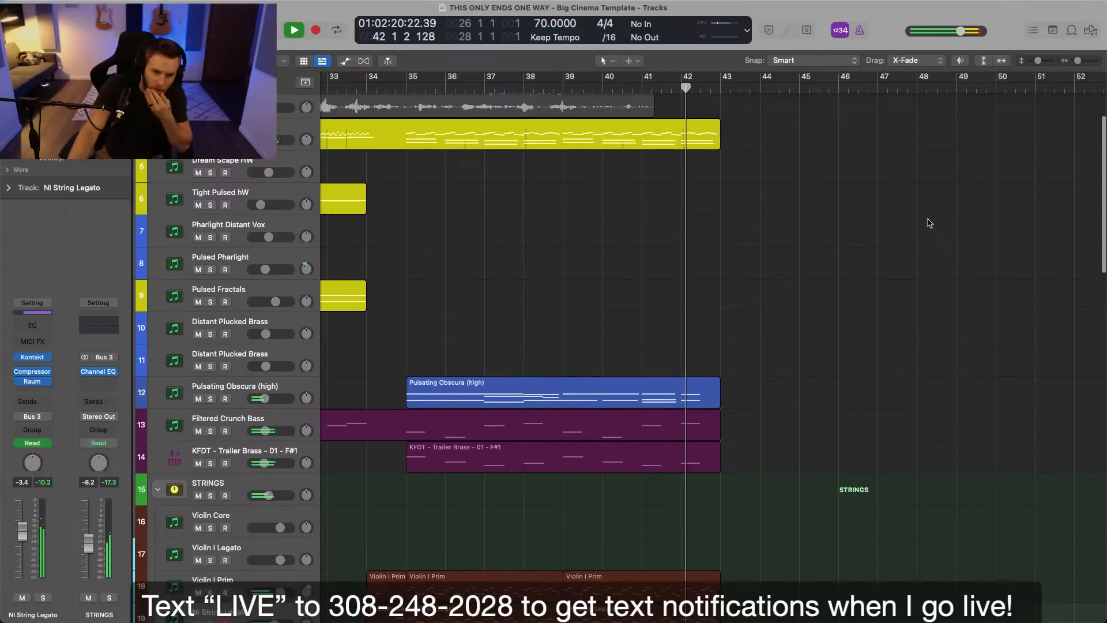
scroll(928, 224, "down", 6)
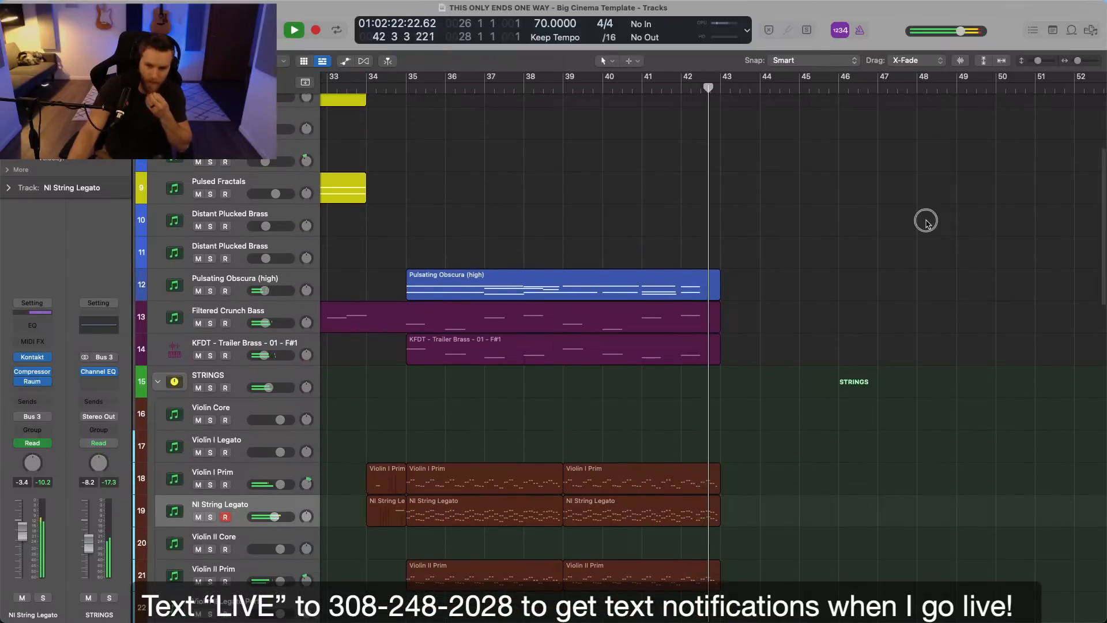
scroll(925, 225, "up", 5)
key("space")
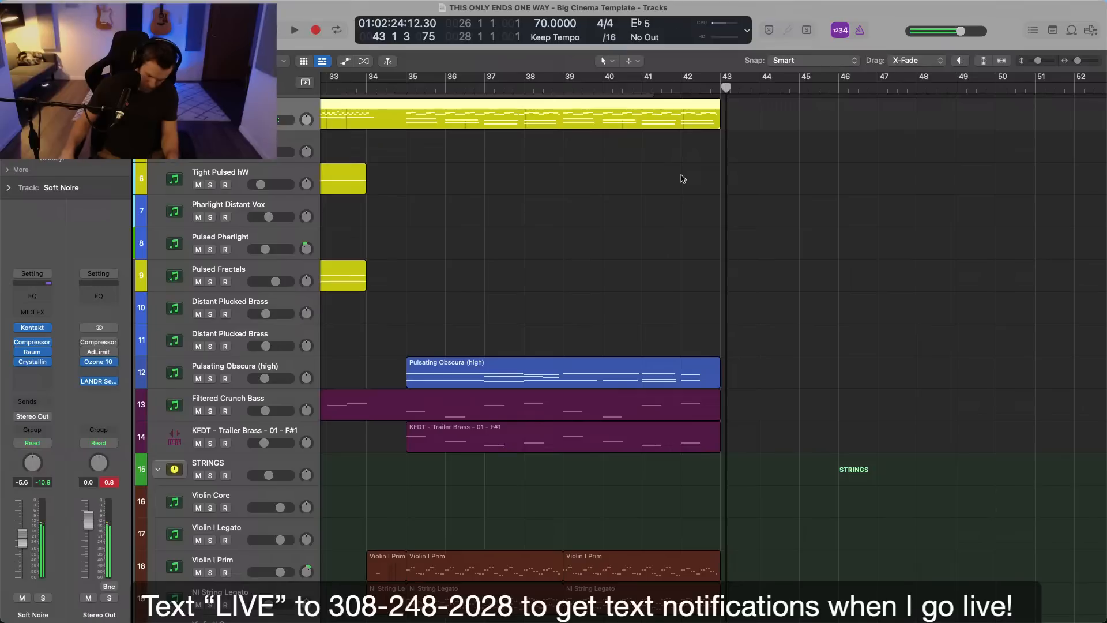
Record a new Soft Noire take that continues the part from bar 43 to just past bar 52.
left_click(759, 87)
key("space")
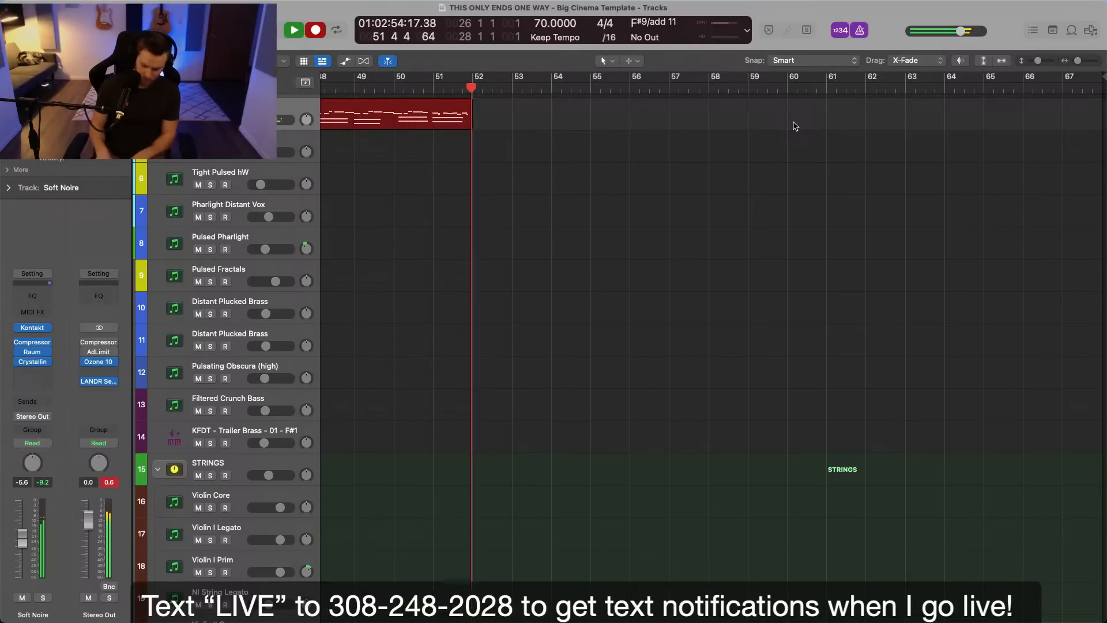
key("space")
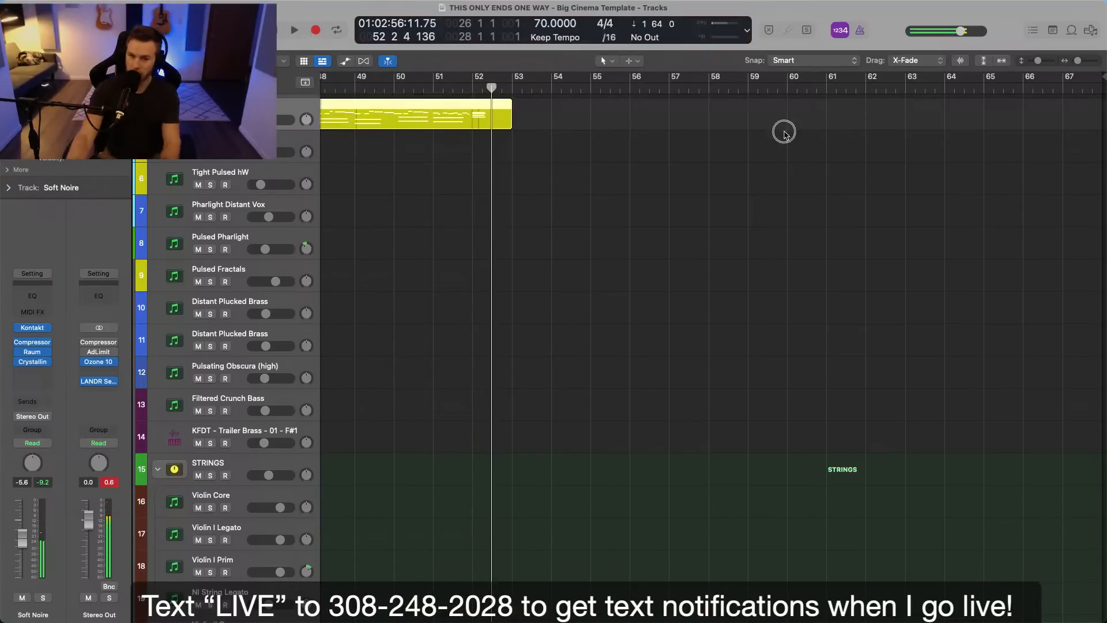
Trim the new Soft Noire region so it ends at bar 51, check its notes, and close the piano roll.
double_click(482, 112)
key("super+q")
left_click(553, 280)
left_click(473, 113)
left_click_drag(474, 113, 511, 114)
key("Delete")
scroll(584, 128, "left", 10)
left_click_drag(583, 128, 569, 108)
key("super+Right")
key("super+Right")
key("super+Right")
key("super+Right")
key("super+Right")
key("super+Right")
key("super+Right")
key("super+Right")
key("super+Left")
key("super+Left")
key("super+Left")
key("super+Left")
key("super+Left")
key("super+Left")
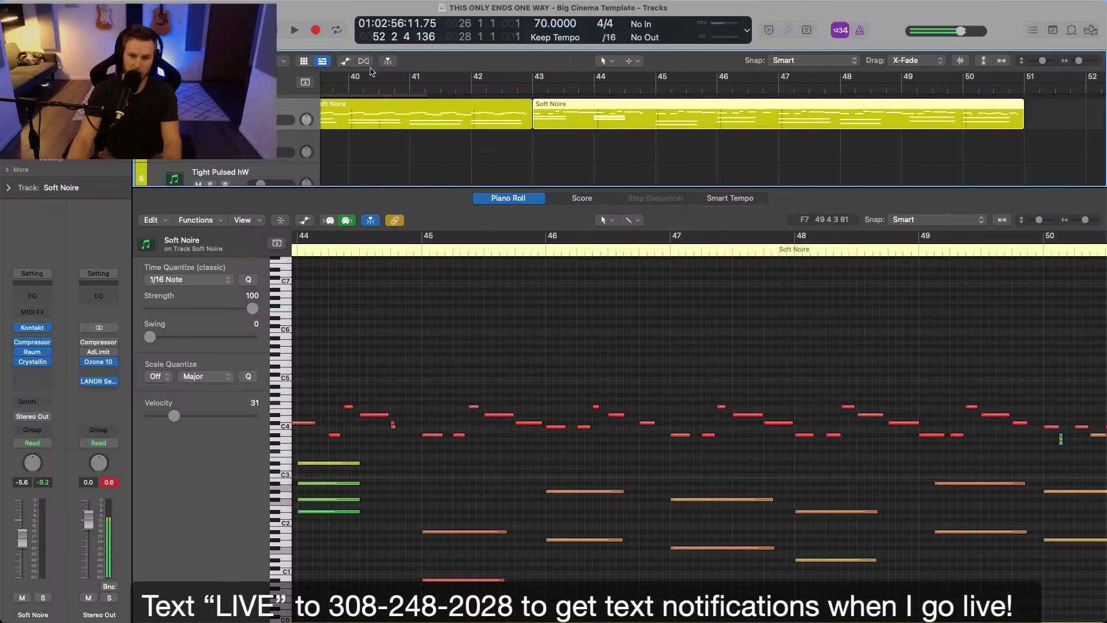
key("p")
key("super+Left")
key("super+Left")
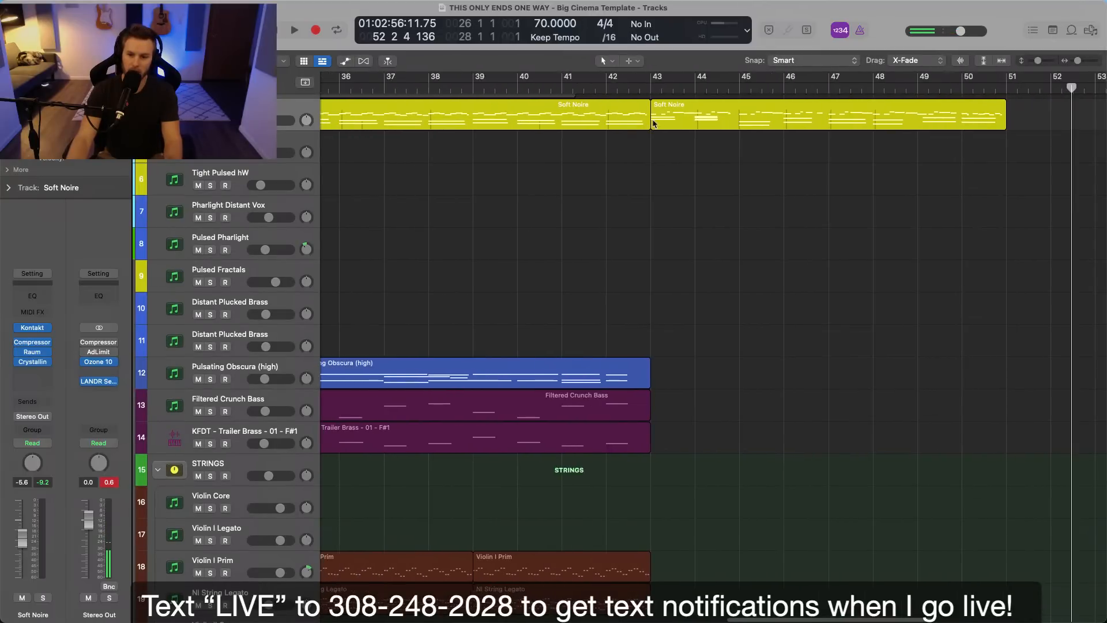
Clear the Stereo Out peak reading and play the new Soft Noire section from bar 43 while examining the string tracks.
left_click(649, 92)
scroll(717, 190, "up", 4)
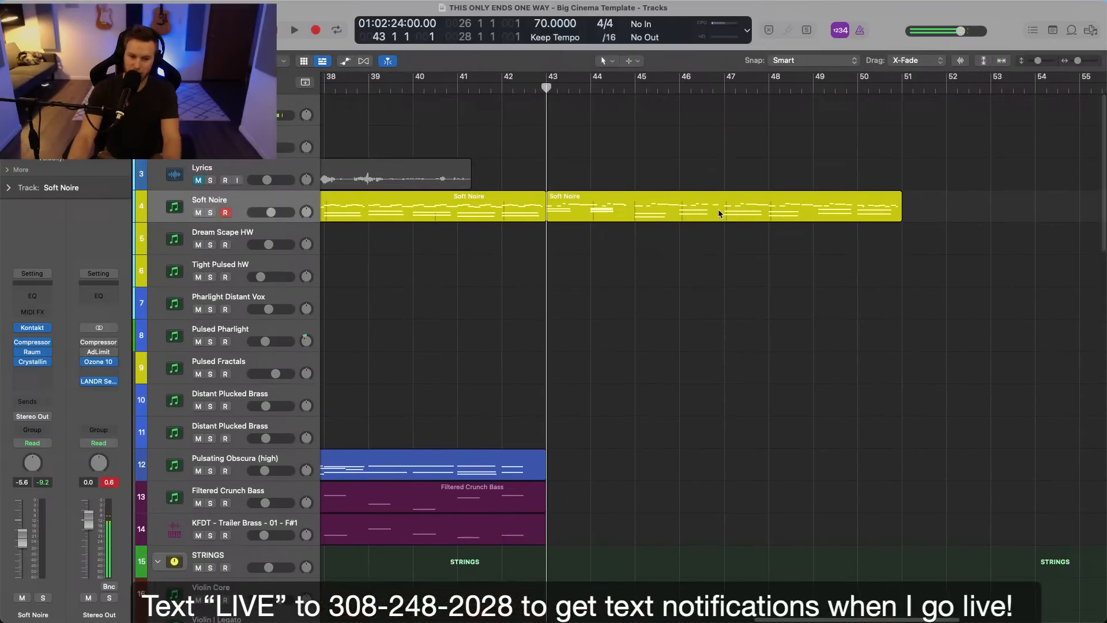
left_click(109, 482)
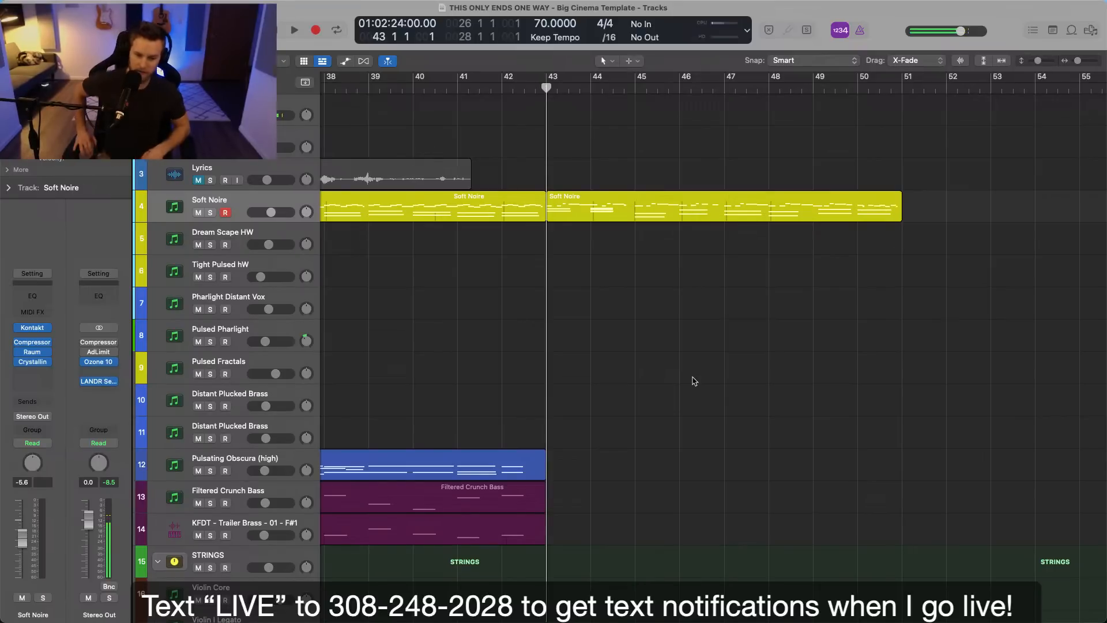
key("space")
scroll(571, 310, "left", 3)
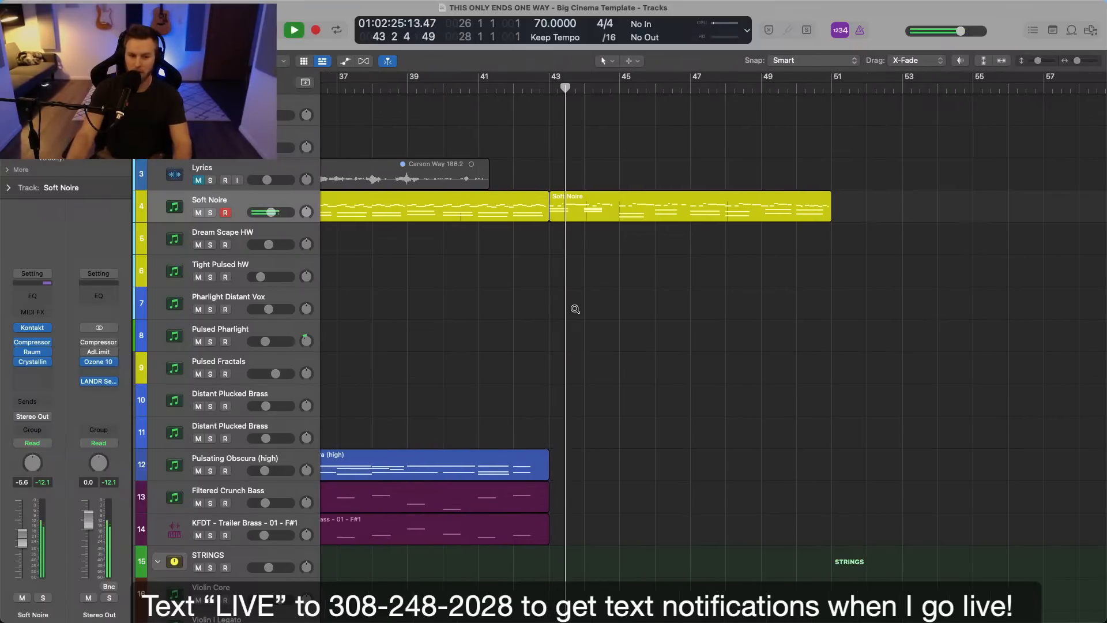
scroll(575, 310, "up", 3)
scroll(575, 309, "down", 5)
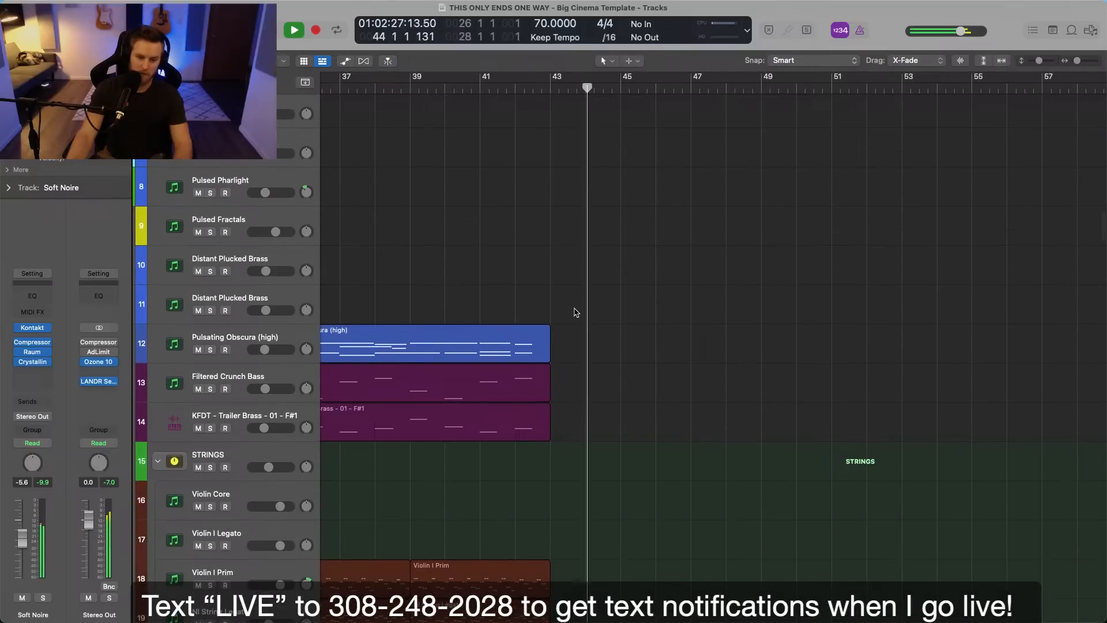
scroll(575, 309, "down", 4)
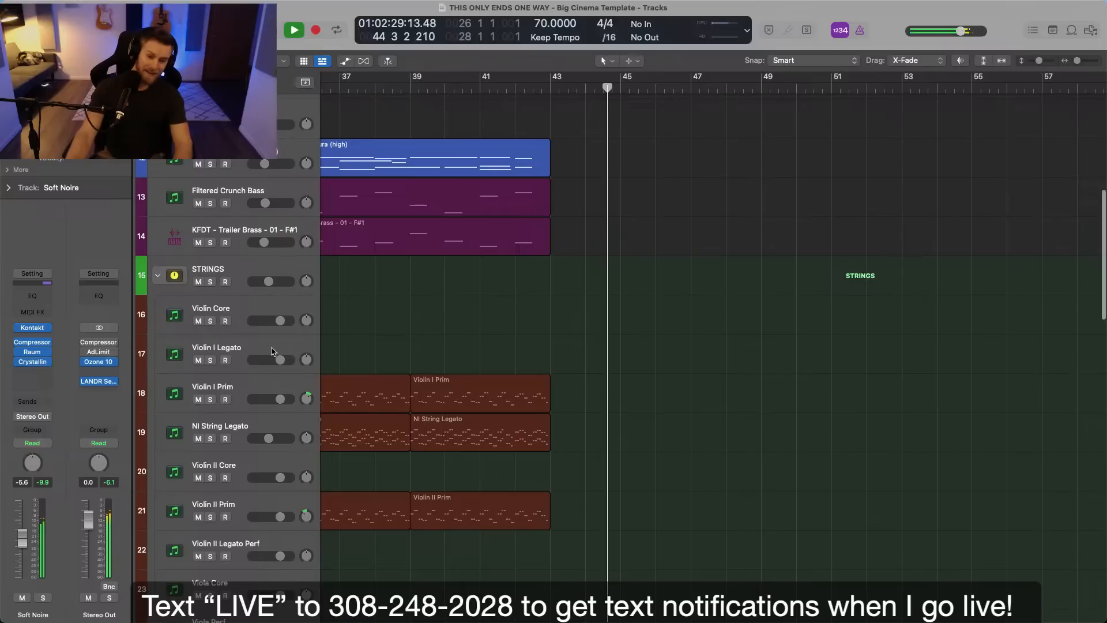
Record a melody on the Violin I Legato track from bar 43 to bar 51.
left_click(606, 351)
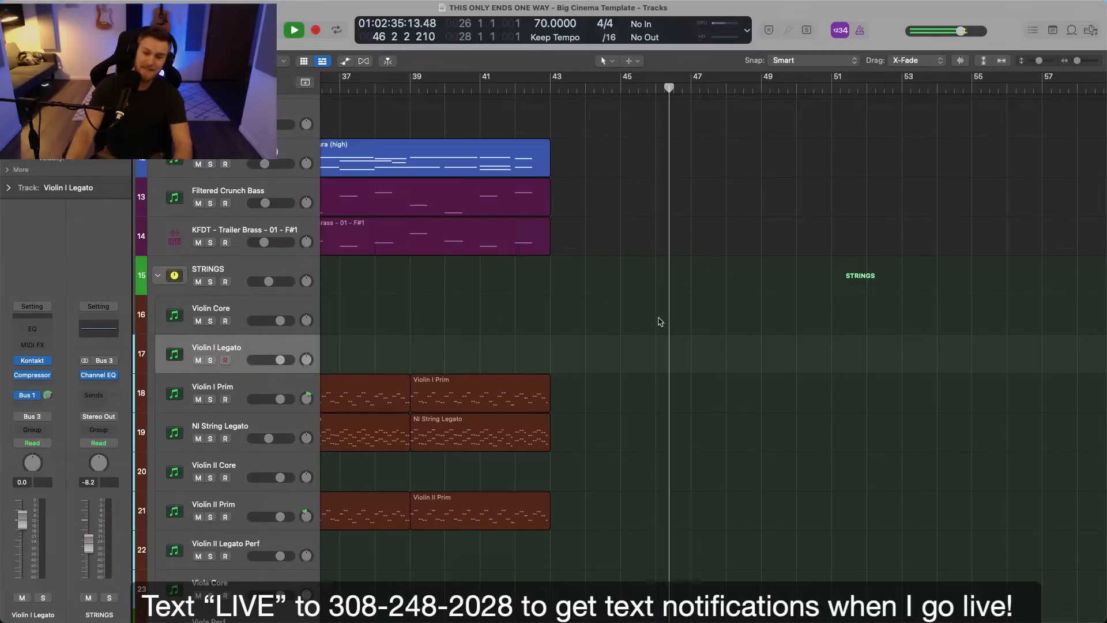
key("space")
left_click(551, 88)
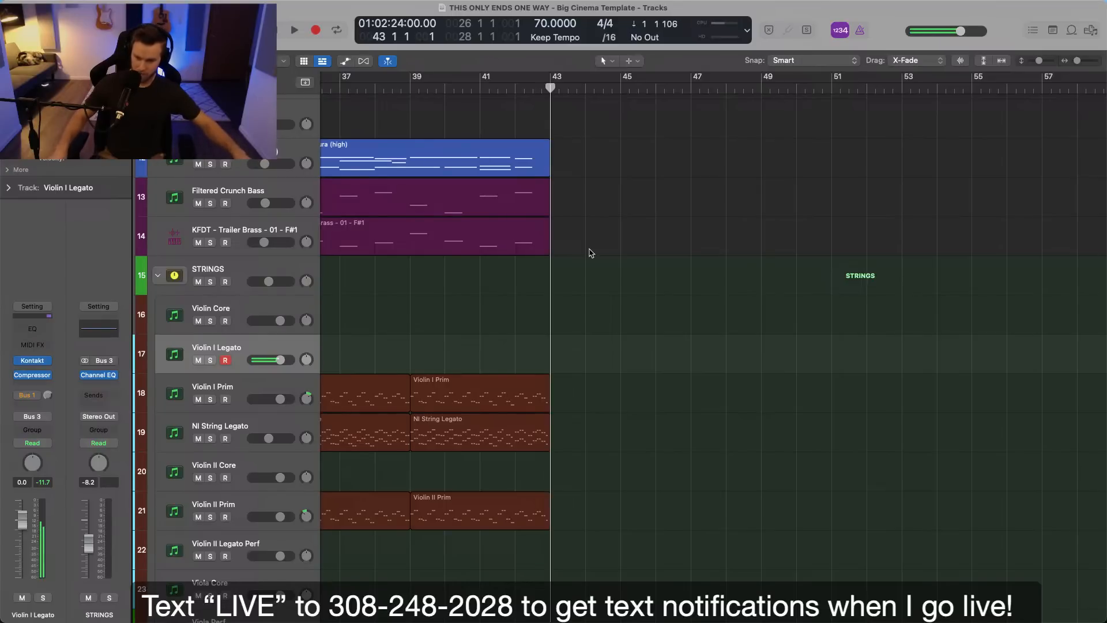
key("r")
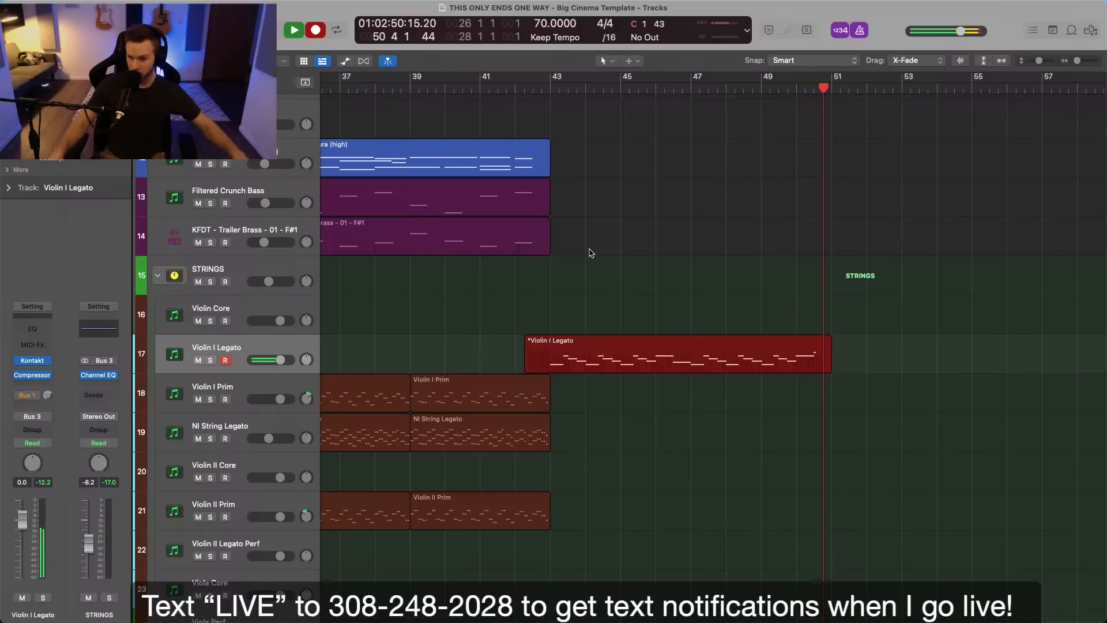
key("space")
Inspect the notes of the recorded Violin I Legato region and play it from bar 43.
double_click(600, 365)
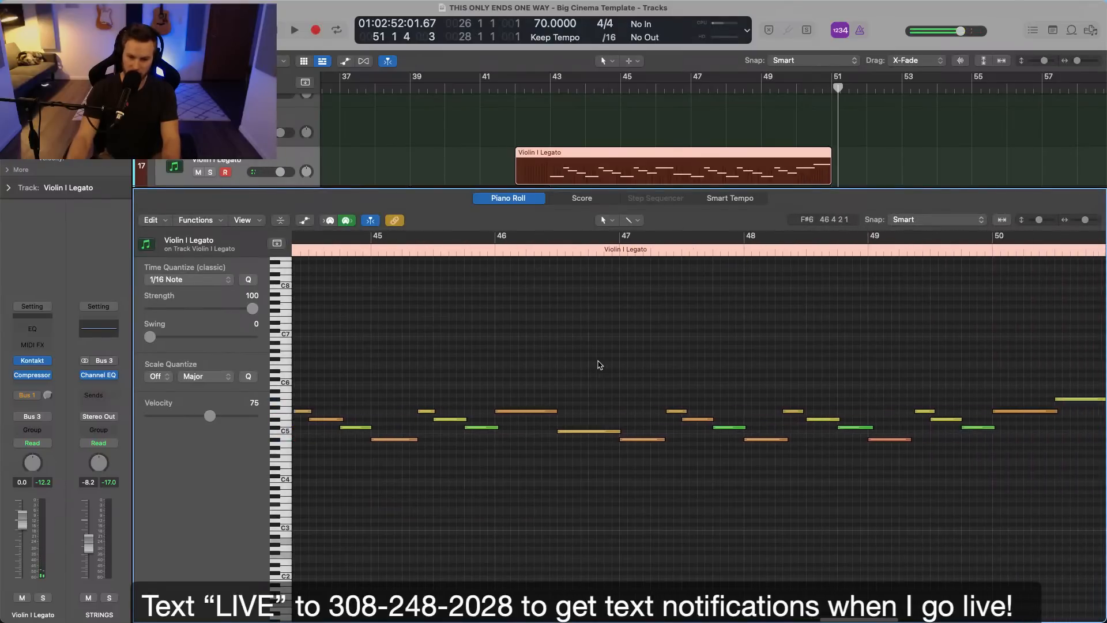
left_click(552, 87)
scroll(581, 248, "up", 5)
scroll(584, 250, "down", 3)
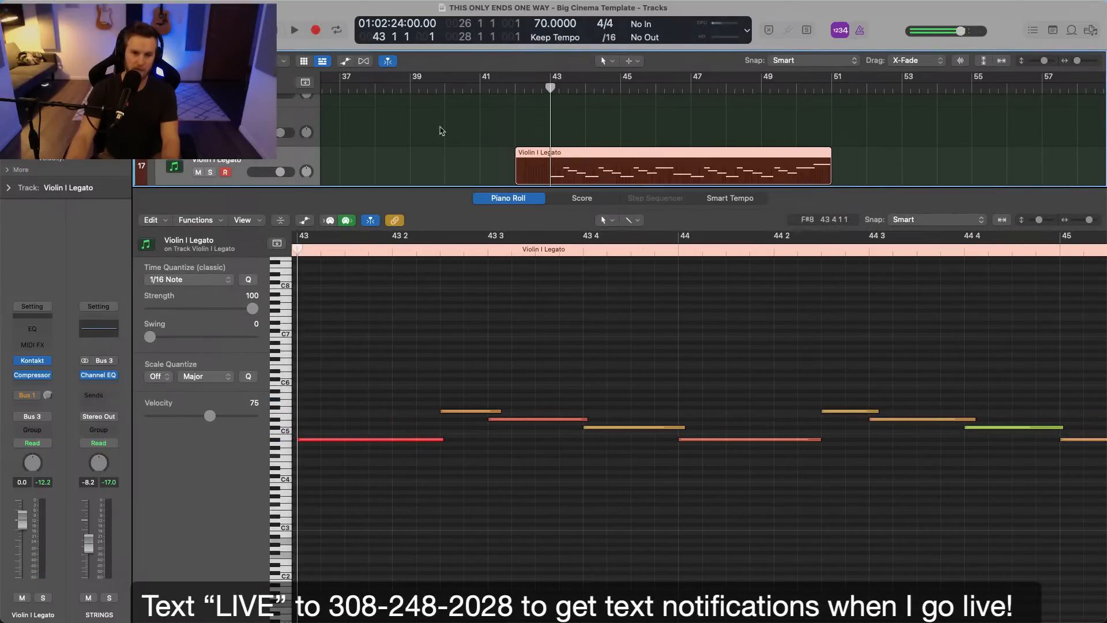
key("e")
left_click(504, 161)
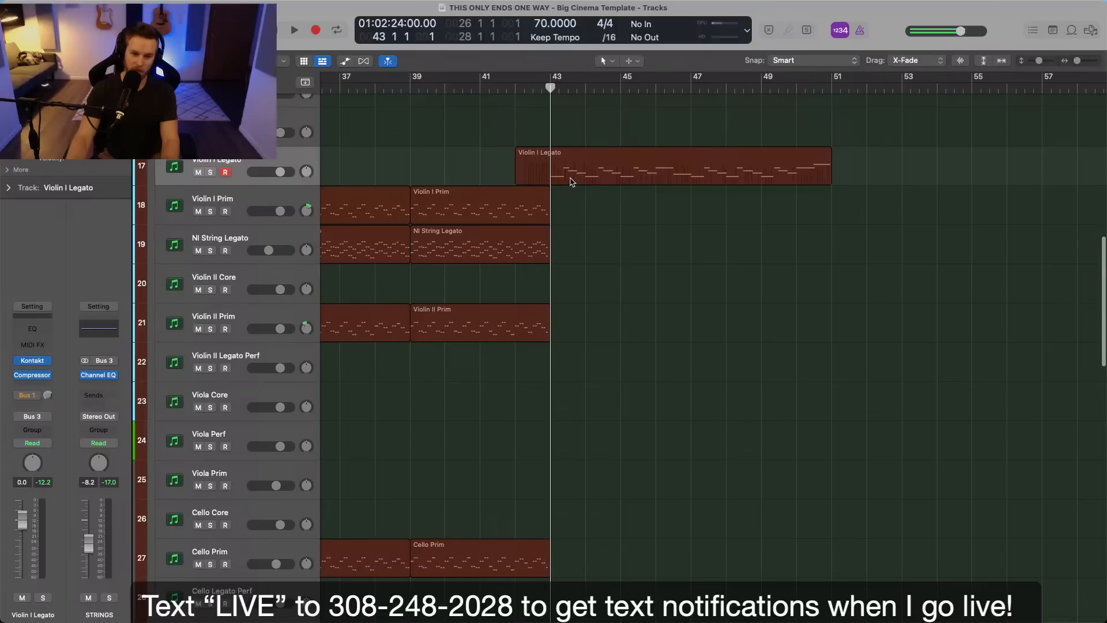
left_click(573, 176)
key("space")
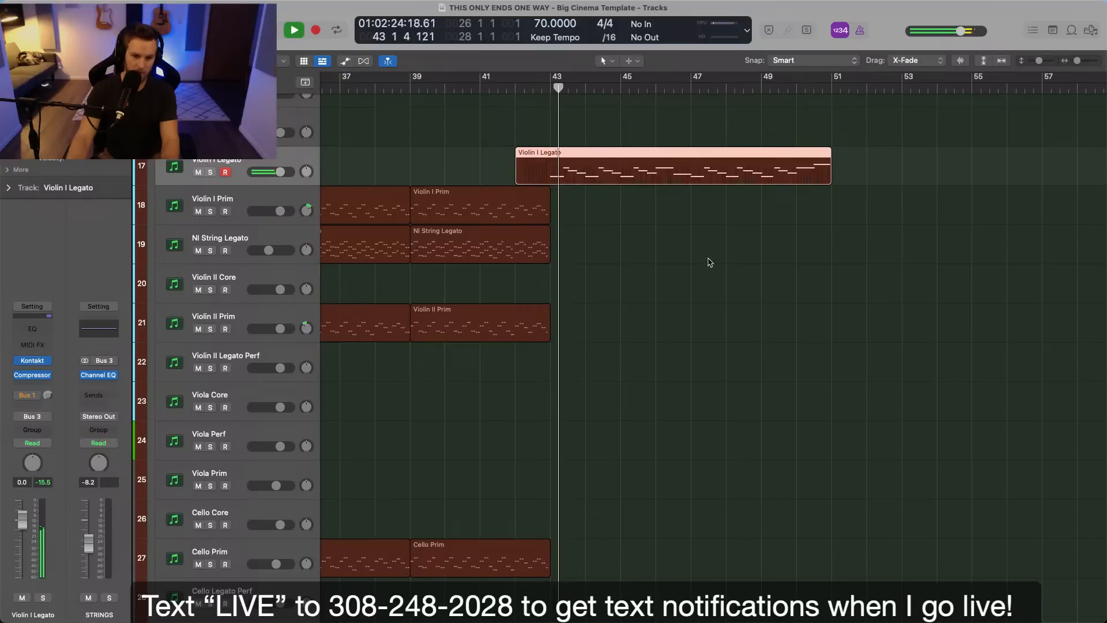
Set the velocity of the Violin I Legato note at 43 3 to 111.
key("e")
left_click(525, 408)
left_click_drag(525, 409, 523, 422)
left_click_drag(245, 416, 239, 417)
left_click(519, 346)
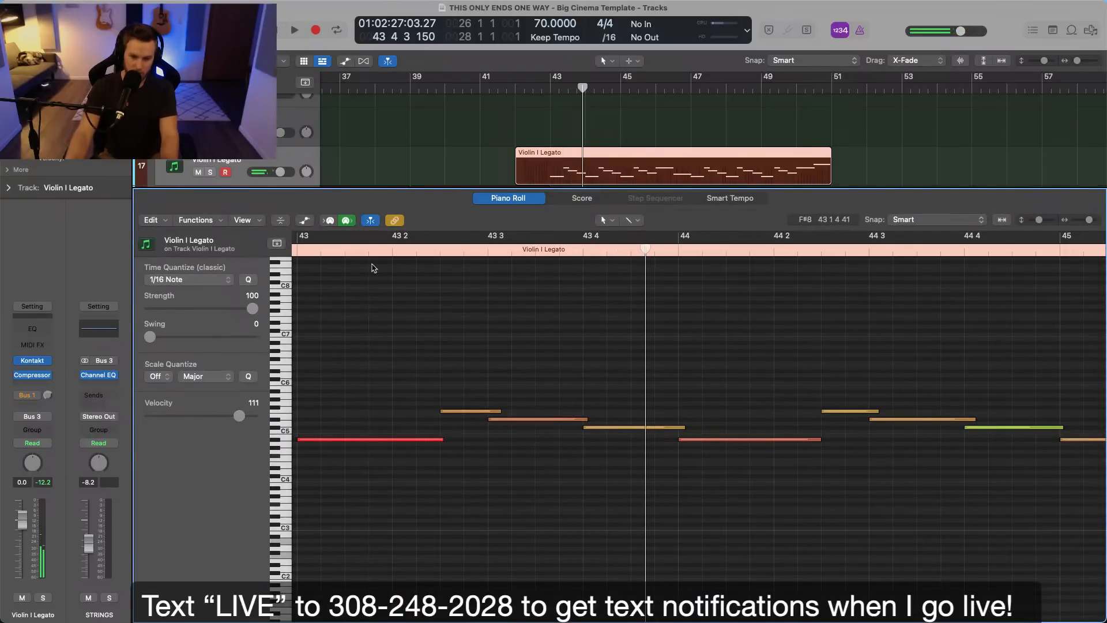
Play the opening notes of the Violin I Legato region from bar 43 to judge the velocity change.
key("space")
scroll(364, 275, "left", 2)
key("space")
left_click(349, 244)
key("space")
left_click(342, 254)
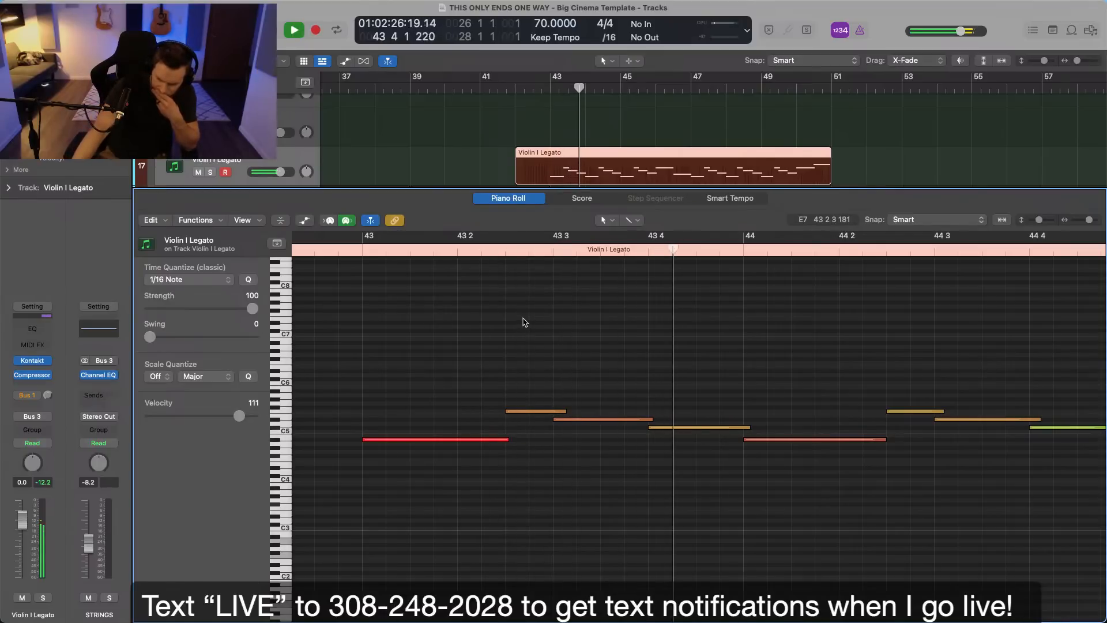
key("space")
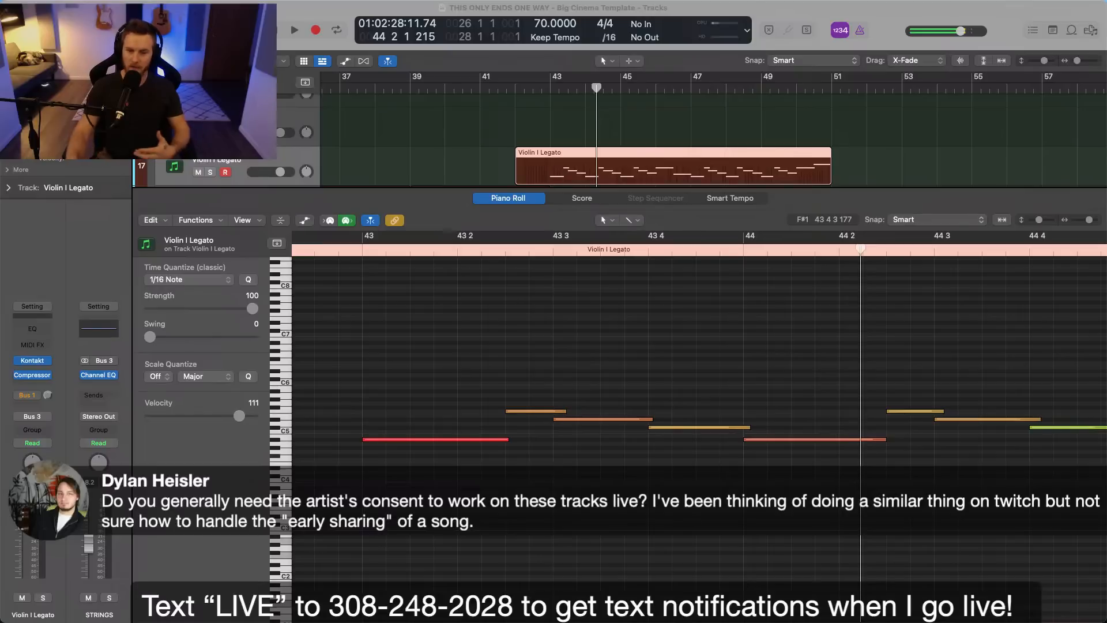
left_click(842, 475)
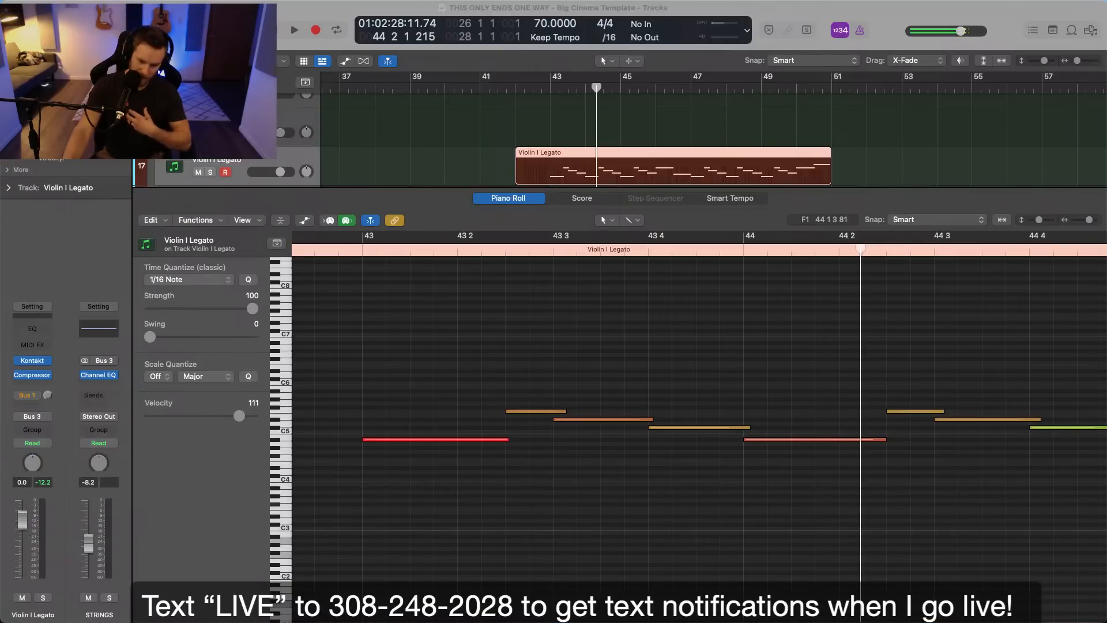
left_click(370, 532)
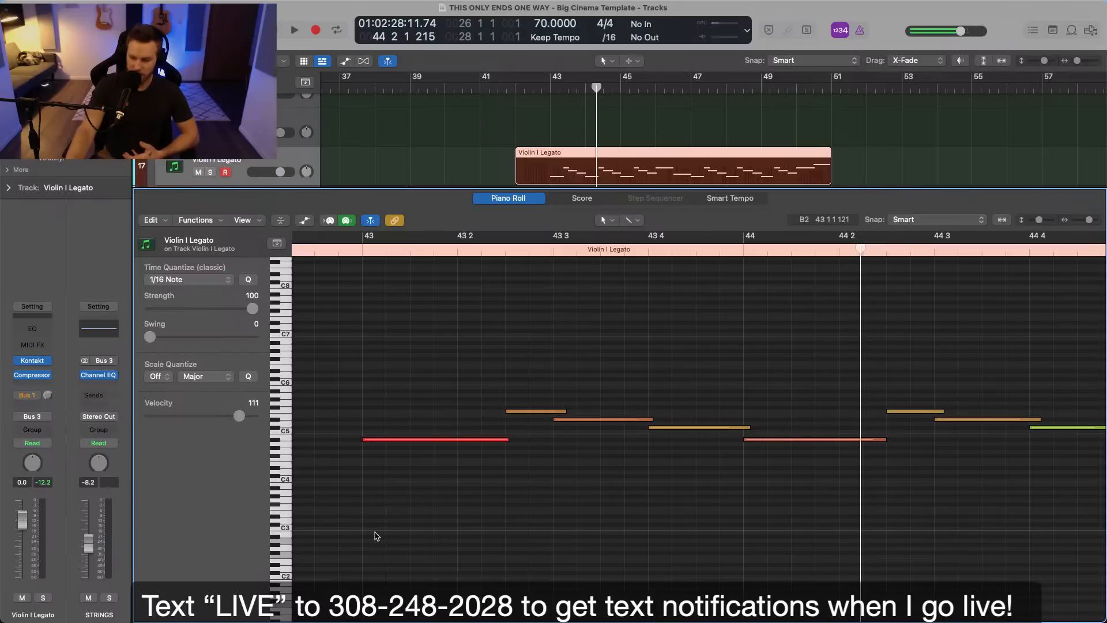
scroll(376, 535, "left", 1)
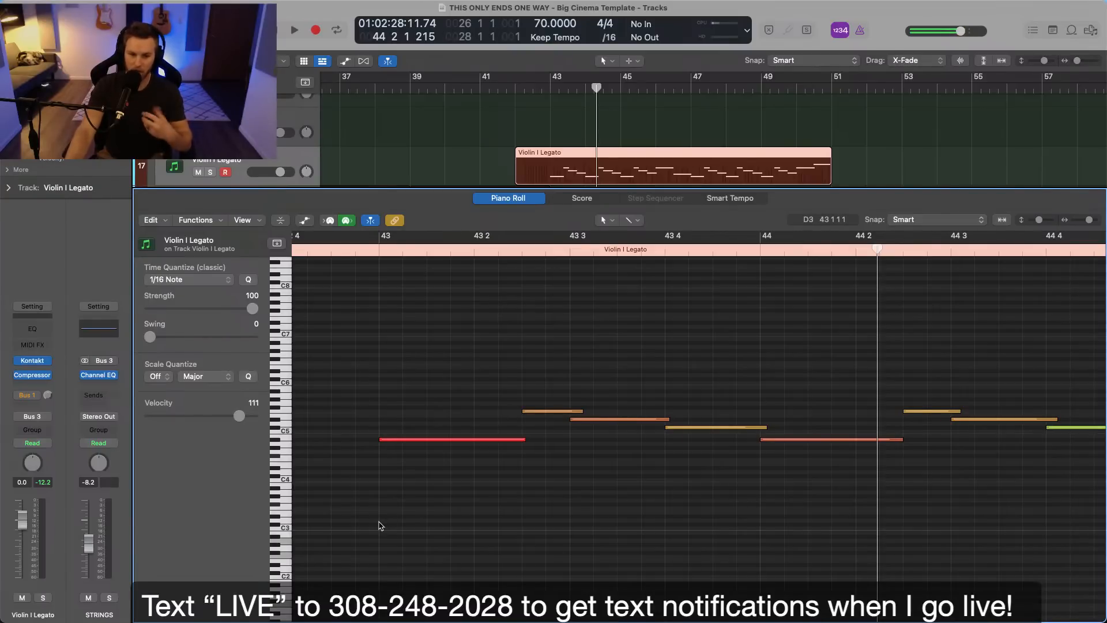
scroll(381, 526, "left", 3)
scroll(401, 529, "right", 3)
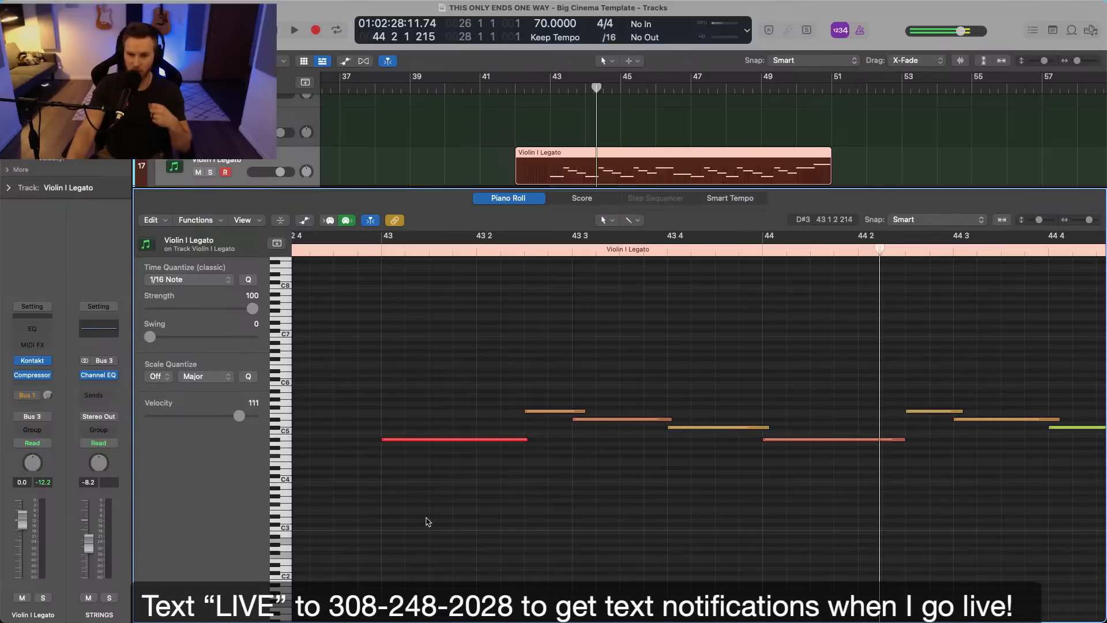
scroll(499, 377, "right", 3)
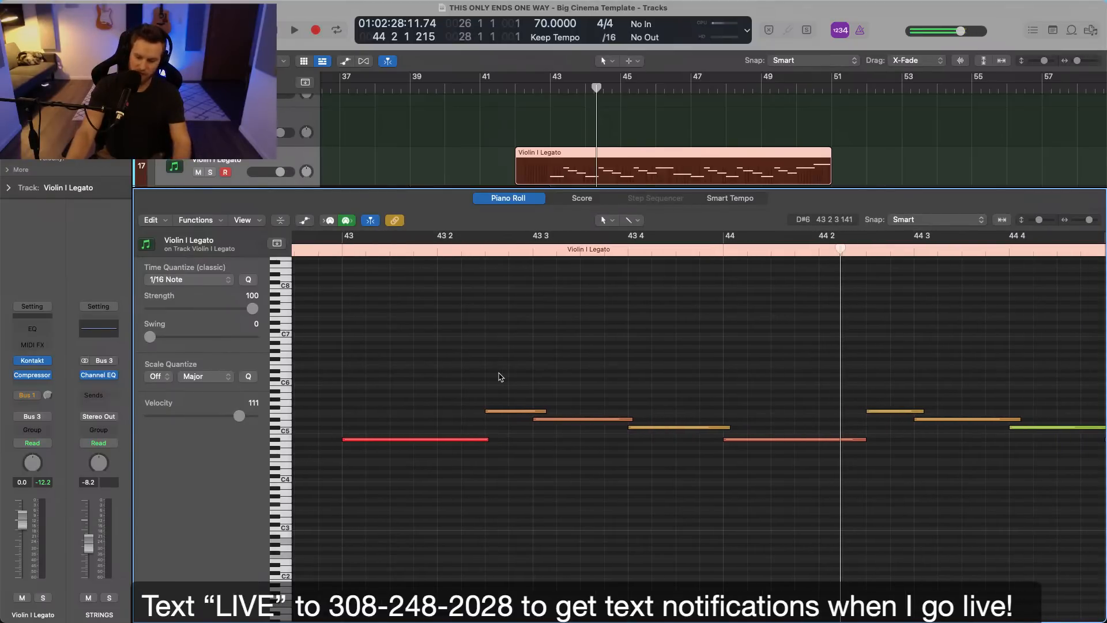
Listen to the Violin I Legato phrase again from just before bar 43 into bar 44.
left_click(325, 254)
key("space")
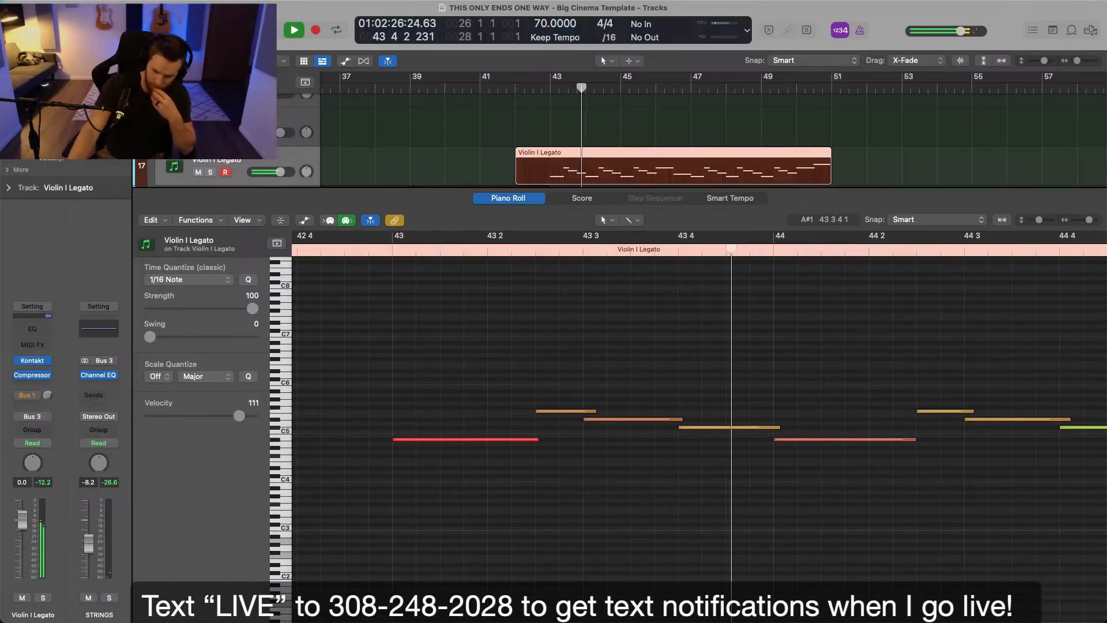
left_click(328, 421)
key("space")
Display the Violin I Legato region's Modulation curve and lower the points at bar 44 to 71 and 74.
key("a")
left_click(232, 424)
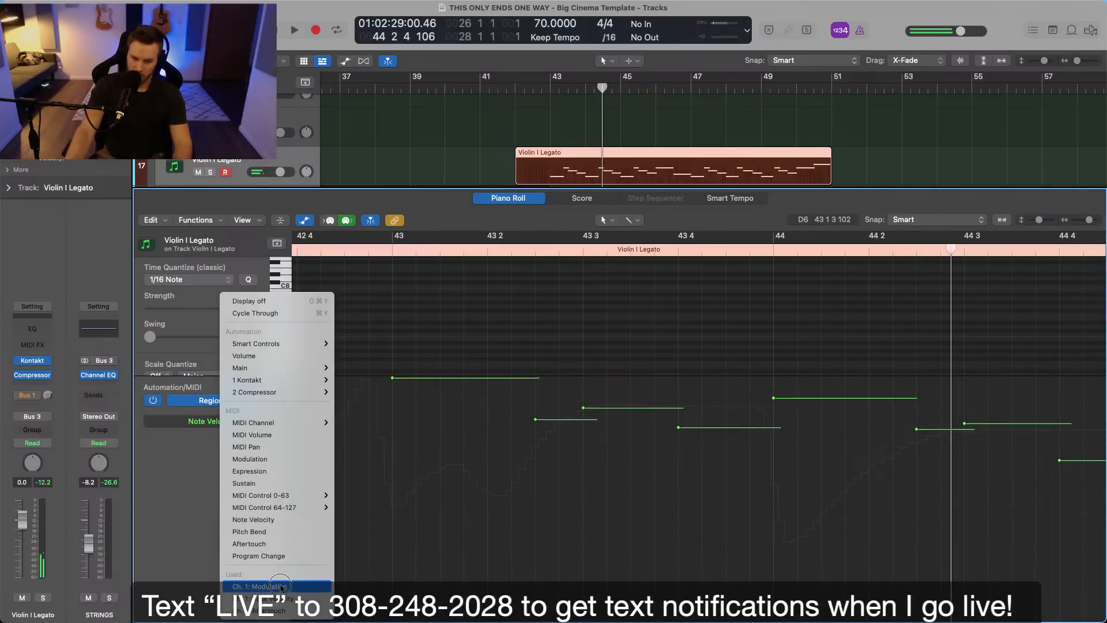
left_click(248, 438)
left_click_drag(837, 485, 781, 511)
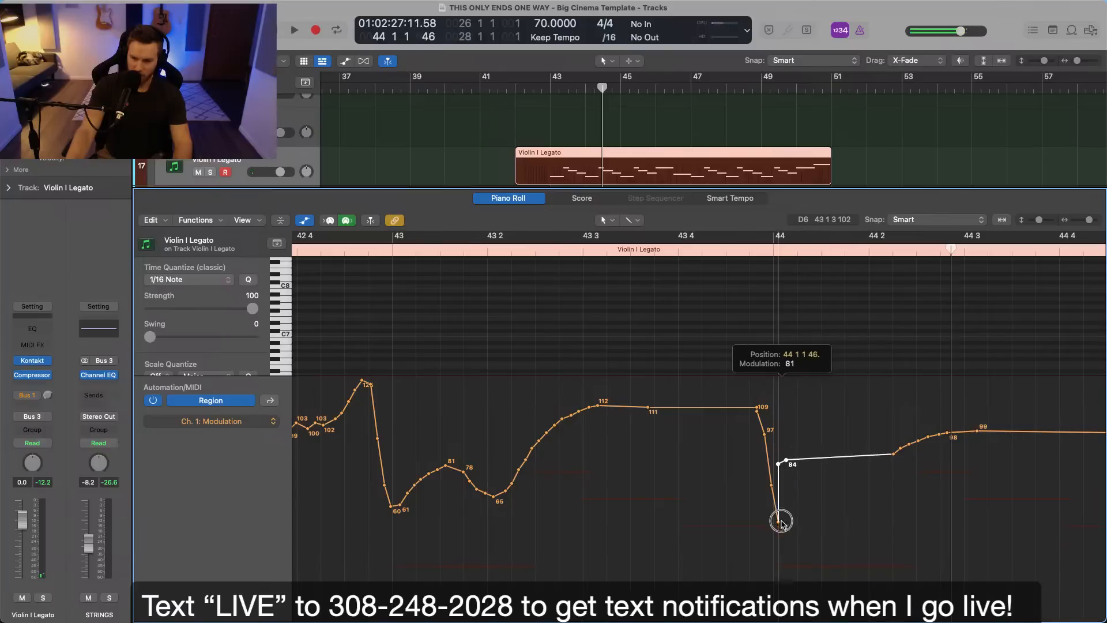
left_click_drag(784, 460, 783, 479)
Give the note area more height above the Modulation curve and lower the modulation point at bar 43 to 59.
key("super+Left")
key("super+Left")
key("super+Left")
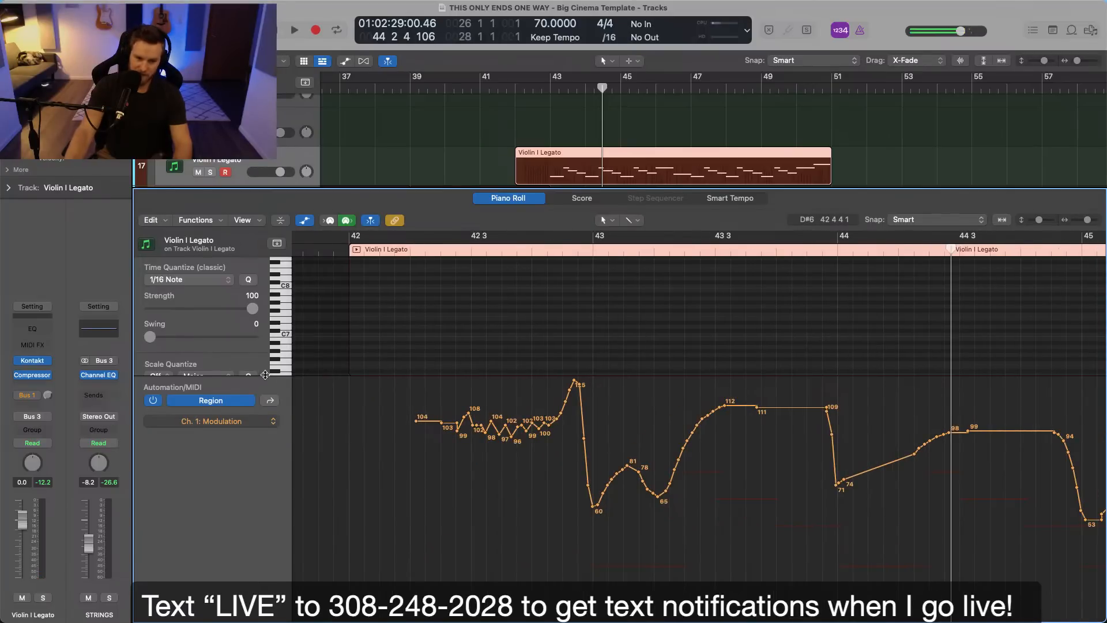
left_click_drag(264, 375, 265, 453)
left_click_drag(593, 542, 590, 545)
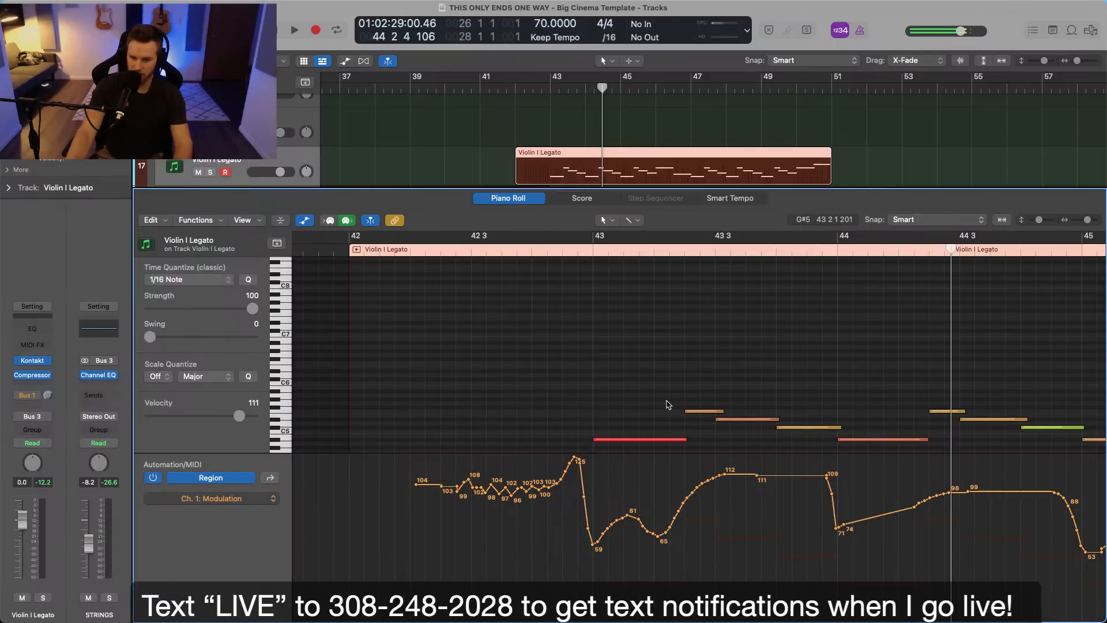
Select all Violin I Legato notes and extend their starts slightly ahead of the beat.
scroll(668, 405, "down", 3)
key("super+Right")
key("super+a")
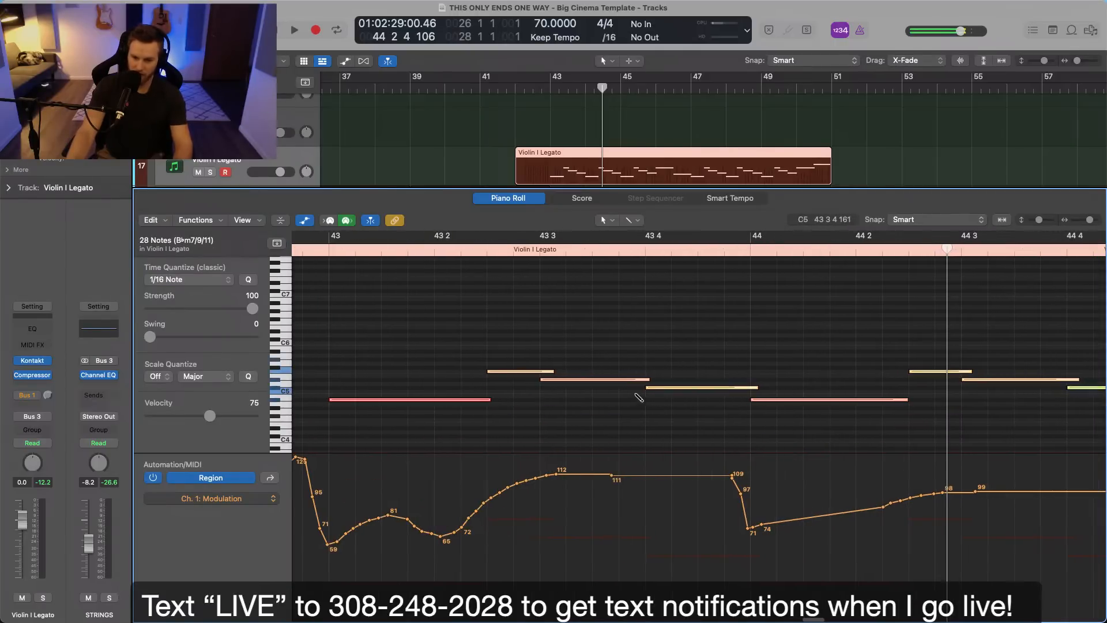
left_click(646, 390)
scroll(638, 396, "left", 3)
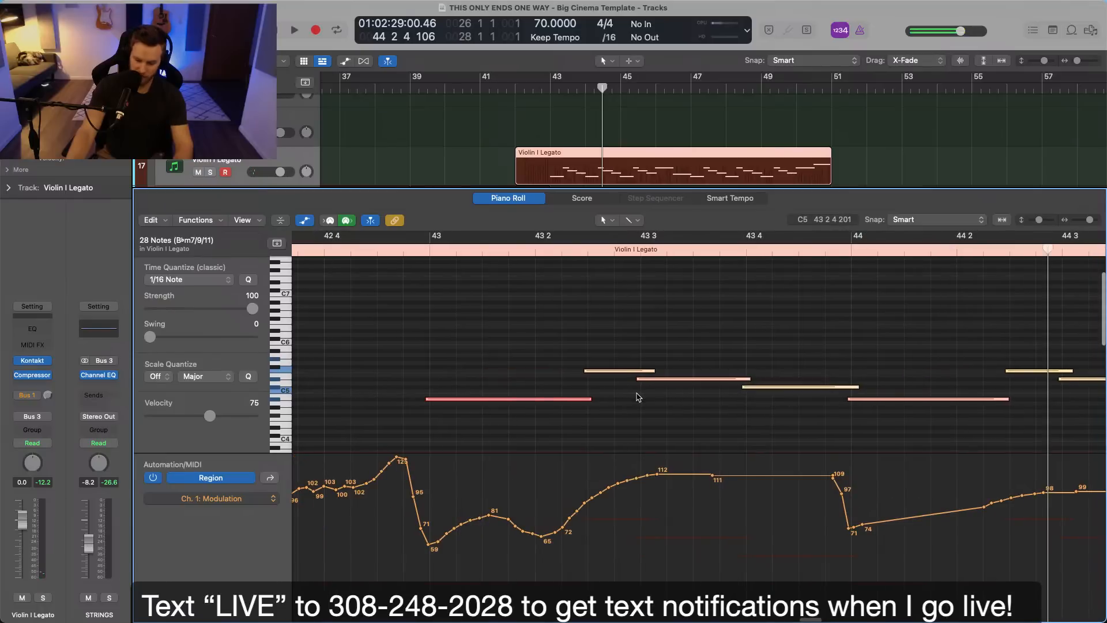
Deselect the notes and play the adjusted Violin I Legato phrase from just before bar 43.
left_click(546, 351)
left_click(401, 238)
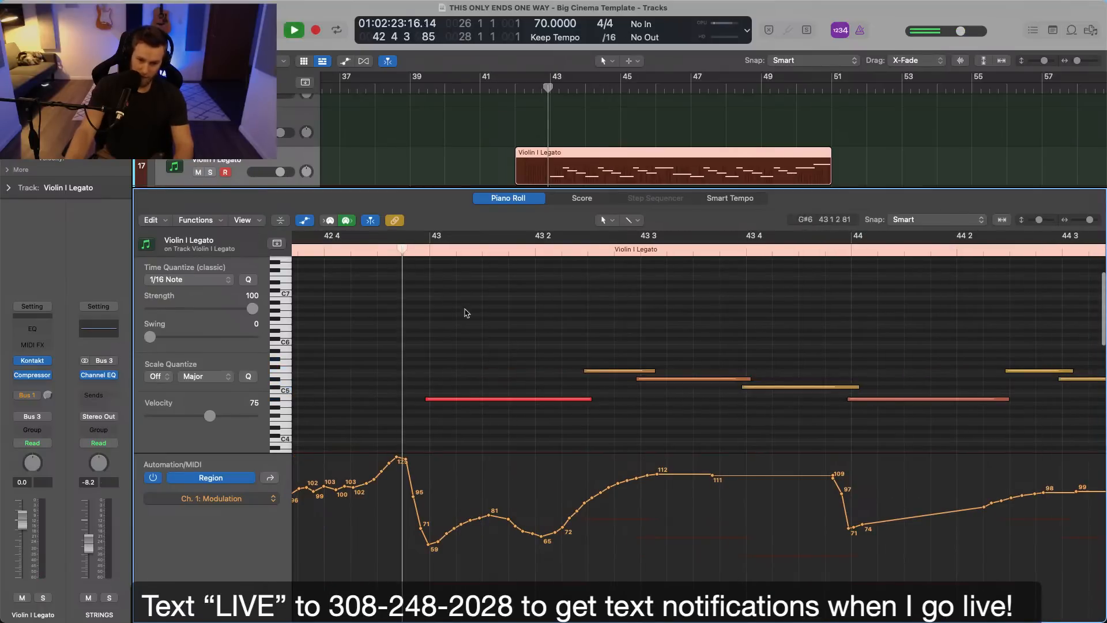
key("space")
scroll(607, 350, "right", 5)
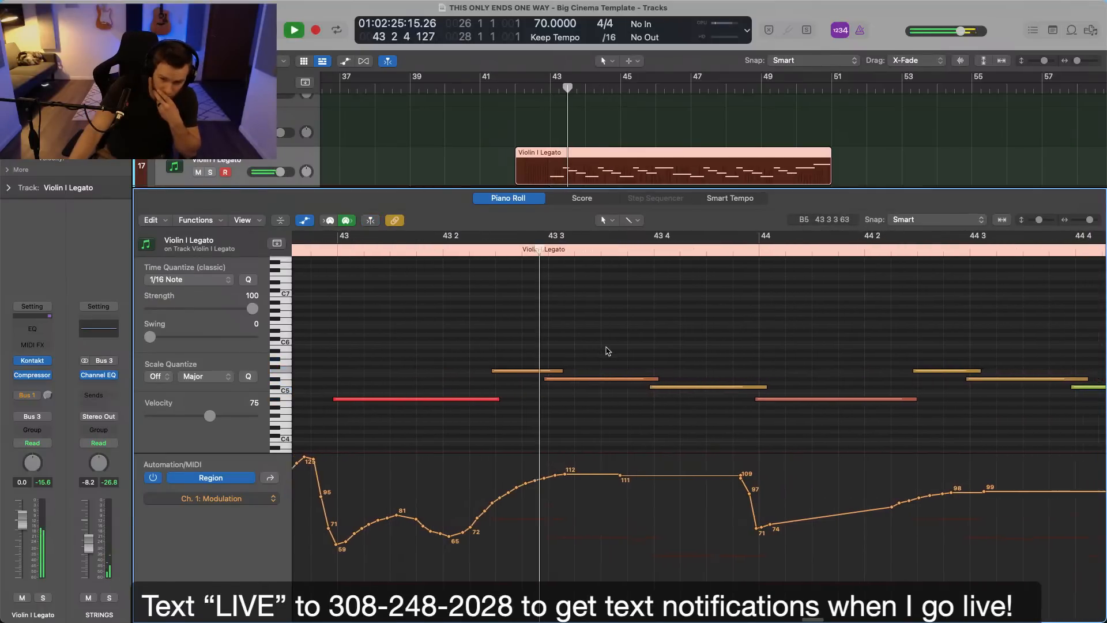
key("space")
Shift the start of the Violin I Legato note near 43 2 slightly earlier and play the part into bar 48.
left_click_drag(496, 371, 482, 366)
left_click(414, 251)
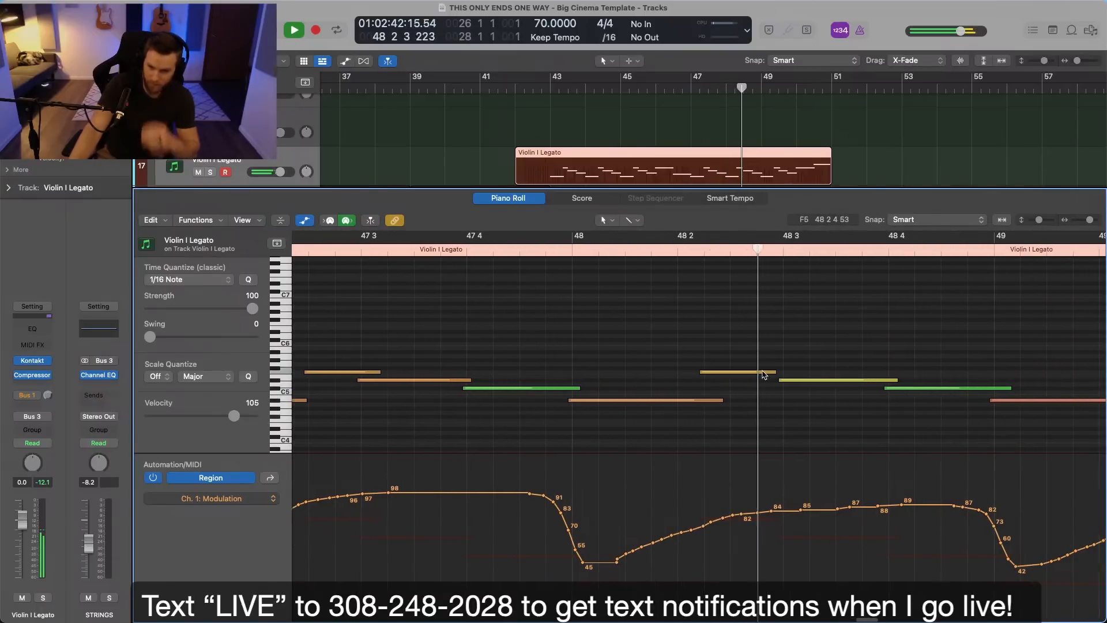
key("space")
Move the Violin I Legato note after 48 2 slightly later to overlap the following note, and play the passage.
mouse_move(719, 373)
left_mouse_down()
mouse_move(747, 377)
mouse_move(733, 374)
left_mouse_up()
left_click(535, 252)
key("space")
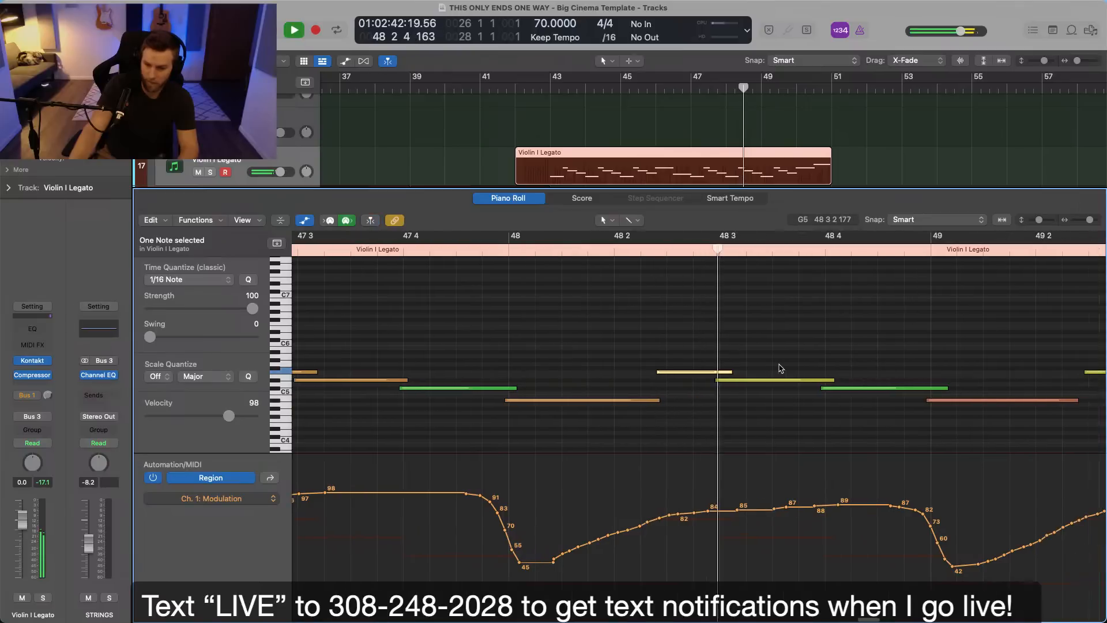
Deselect the notes and play the rest of the Violin I Legato phrase up to bar 51.
left_click(718, 404)
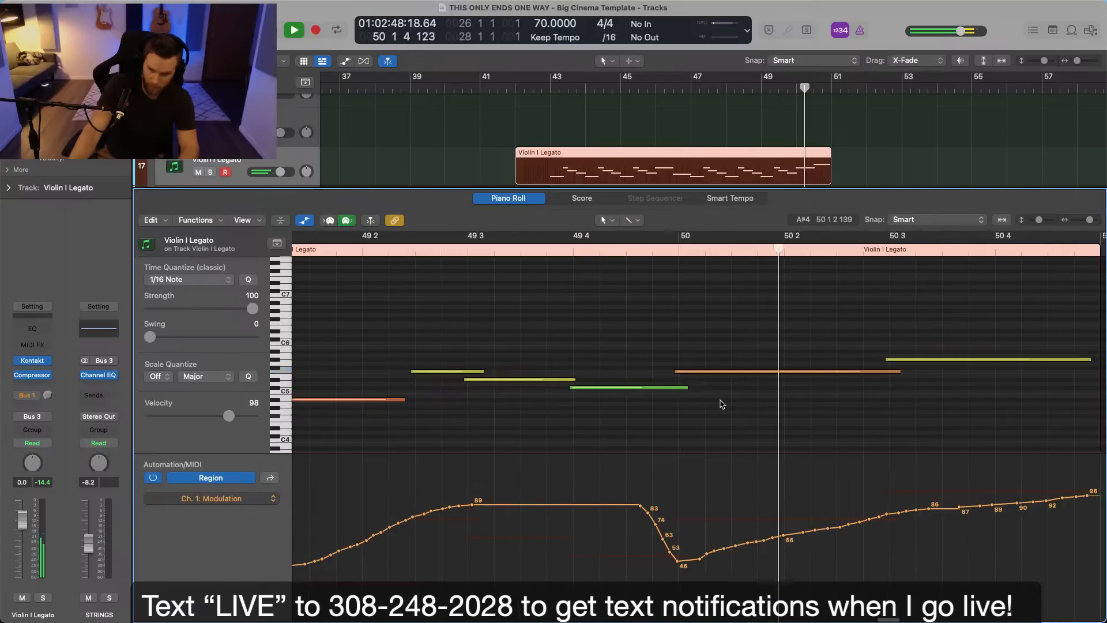
scroll(718, 404, "down", 5)
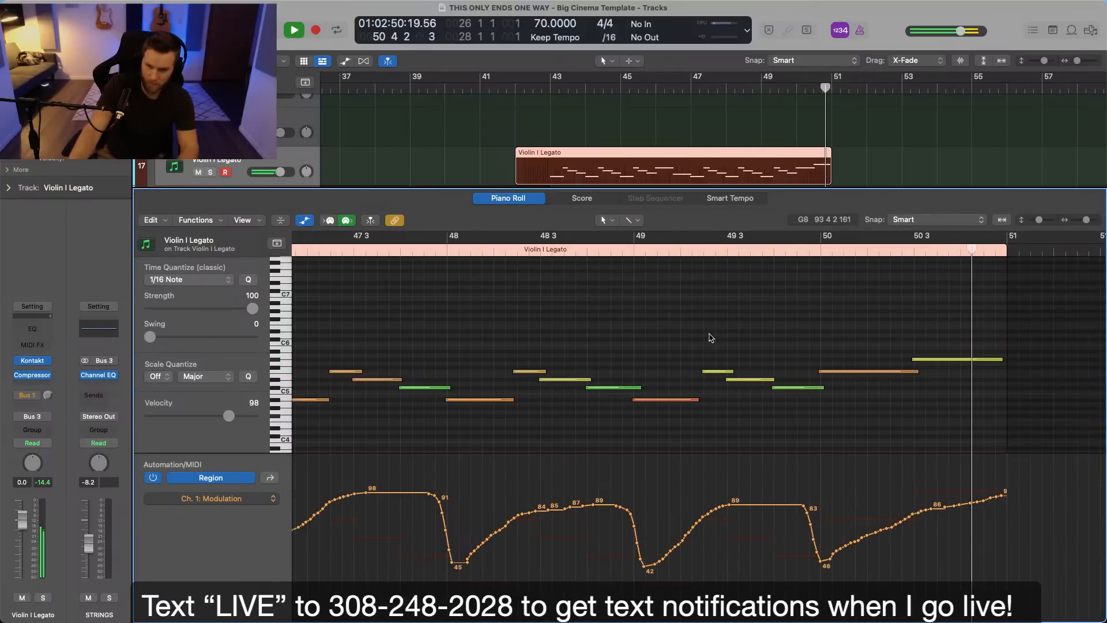
key("space")
Copy the Violin I Legato region to the Violin II Legato Perf track and transpose all the copy's notes down an octave.
key("p")
left_click(516, 234)
left_click(601, 233)
left_click_drag(597, 170, 596, 351)
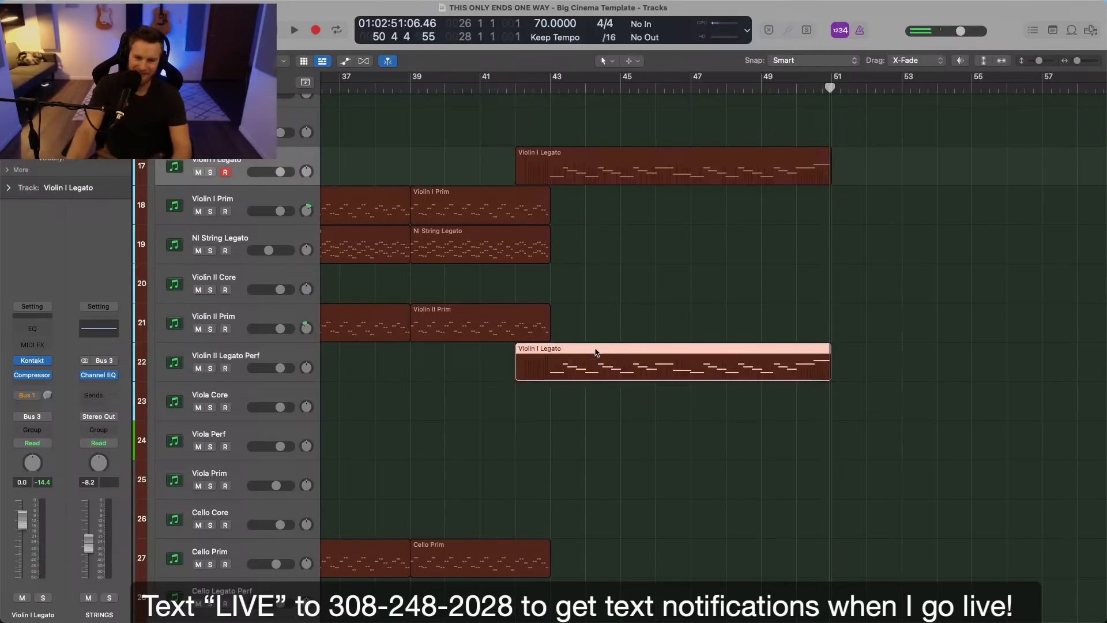
double_click(596, 350)
key("super+a")
key("alt+shift+Down")
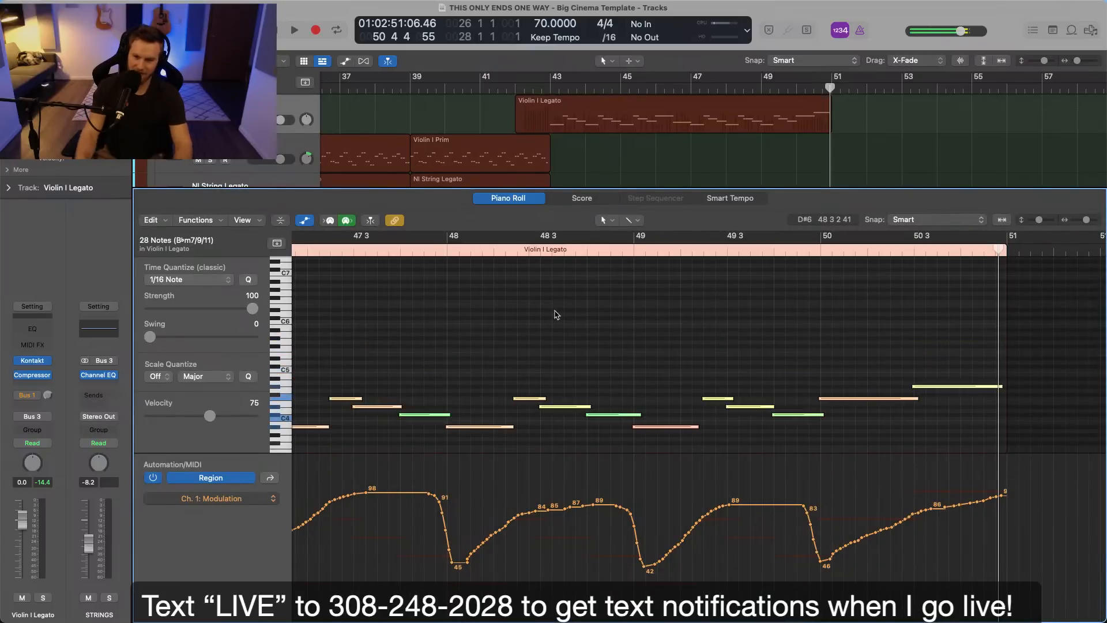
key("p")
Select the NI String Legato track and play the arrangement from bar 42 through the transition into bar 43.
left_click(524, 84)
scroll(418, 403, "up", 2)
left_click(616, 345)
left_click(273, 263)
left_click(635, 285)
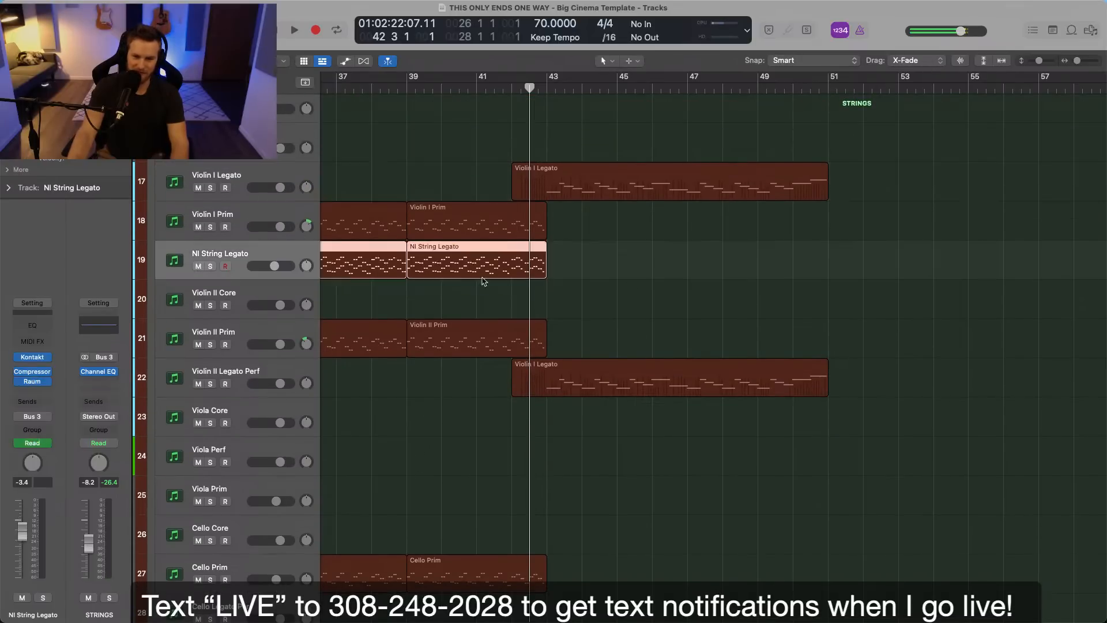
left_click(550, 87)
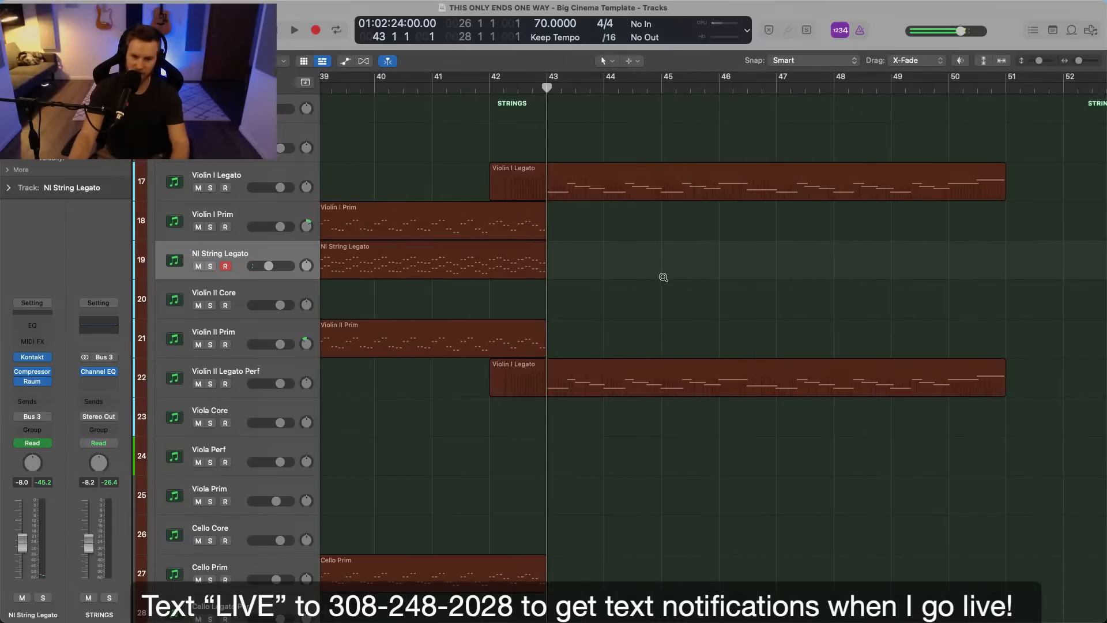
key("super+Right")
key("space")
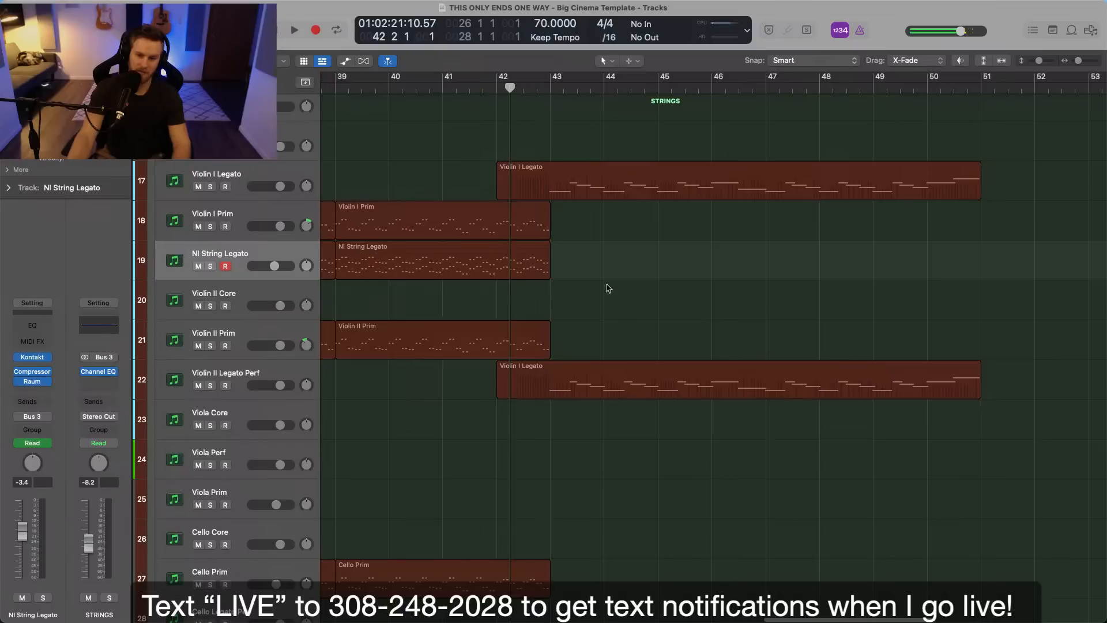
left_click(510, 88)
scroll(577, 259, "down", 5)
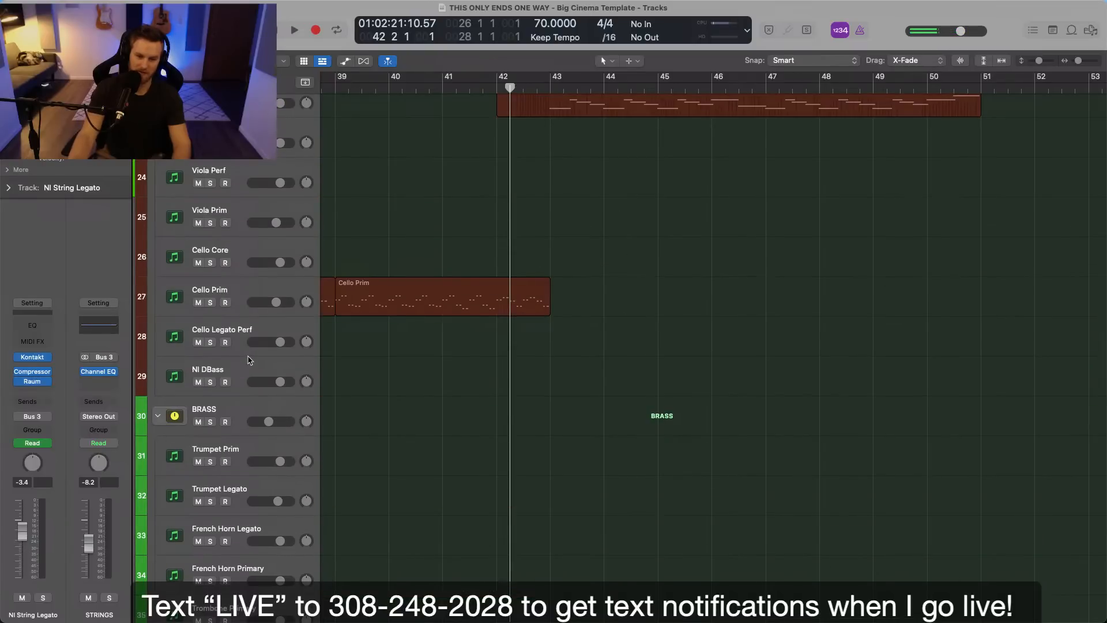
key("super+Left")
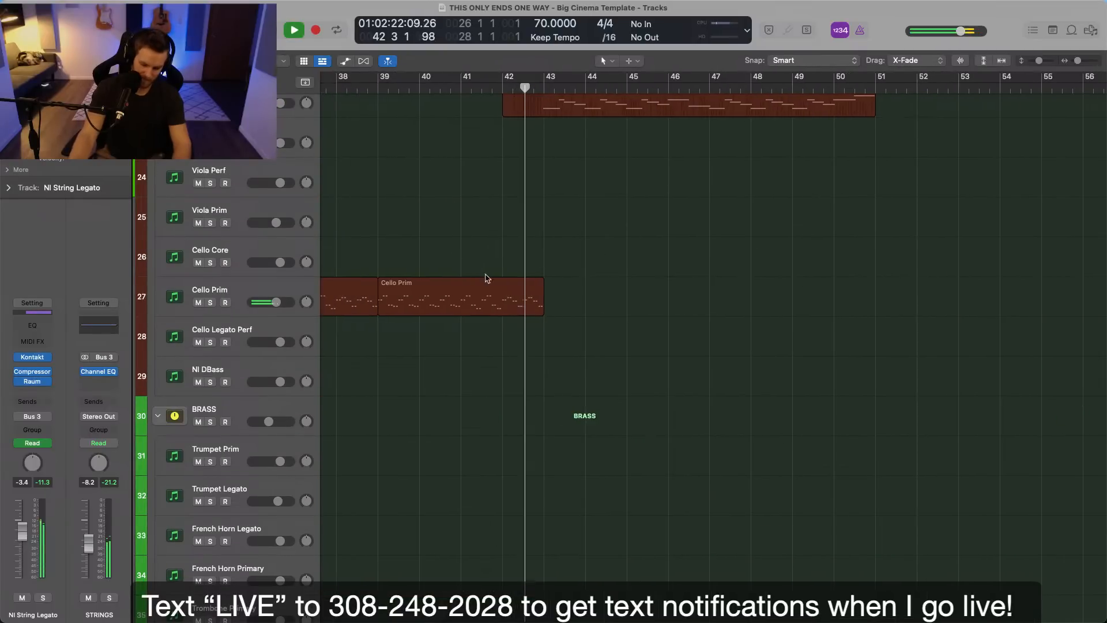
scroll(604, 321, "up", 2)
scroll(604, 321, "down", 10)
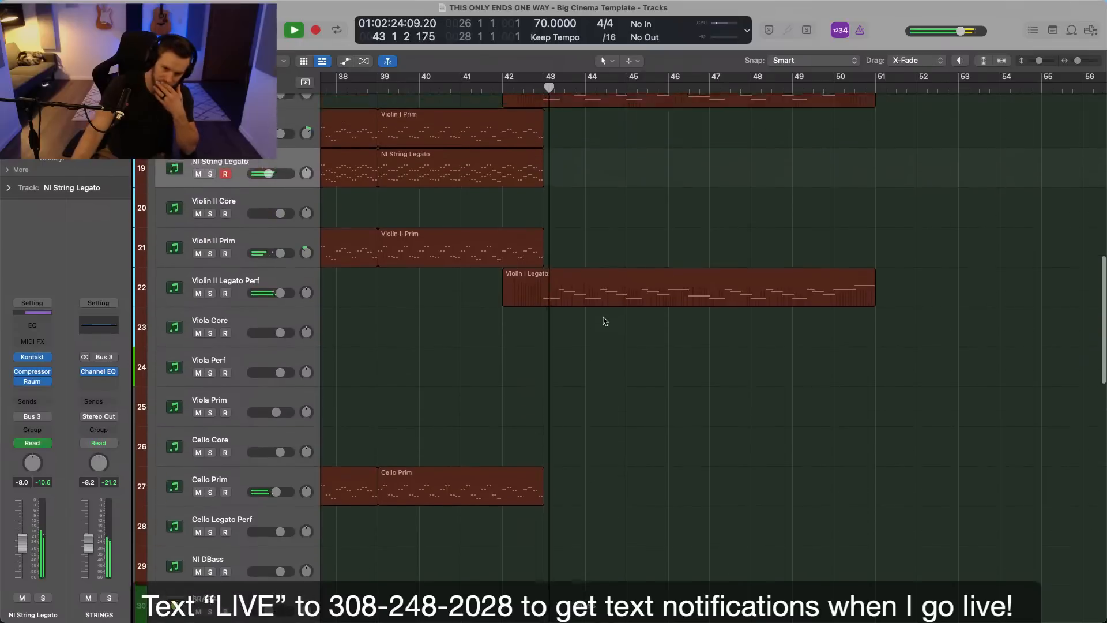
Repeat the Damage Metal, Butch Vig Snare and Butch Kick regions of bars 35 to 43 so they fill bars 43 to 51.
scroll(604, 321, "down", 2)
scroll(603, 321, "left", 4)
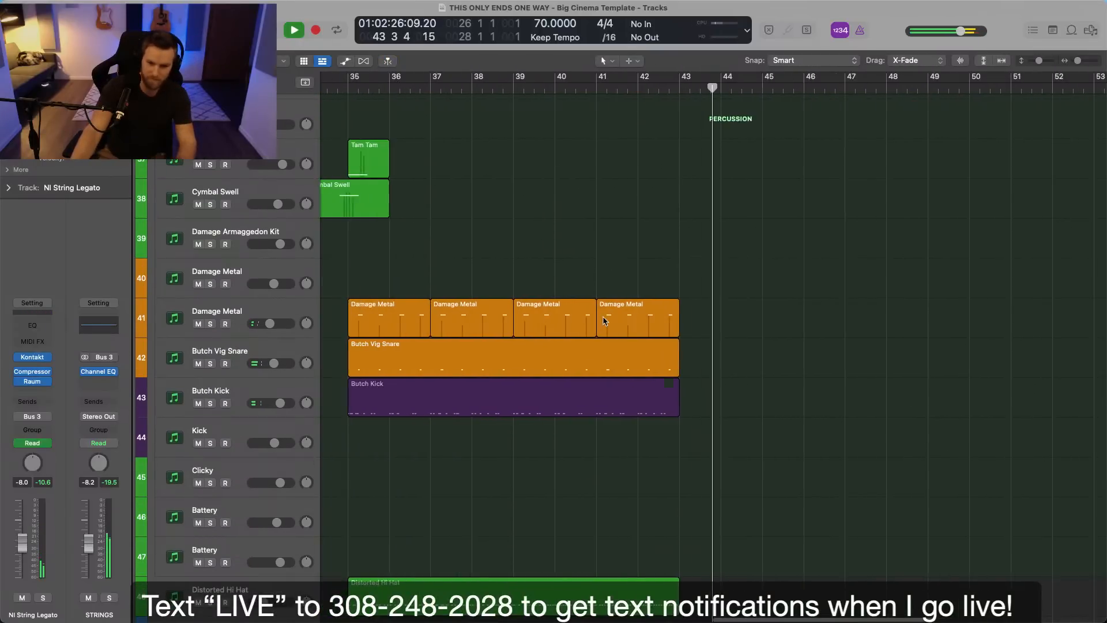
key("super+Left")
left_click_drag(445, 320, 681, 426)
key("super+r")
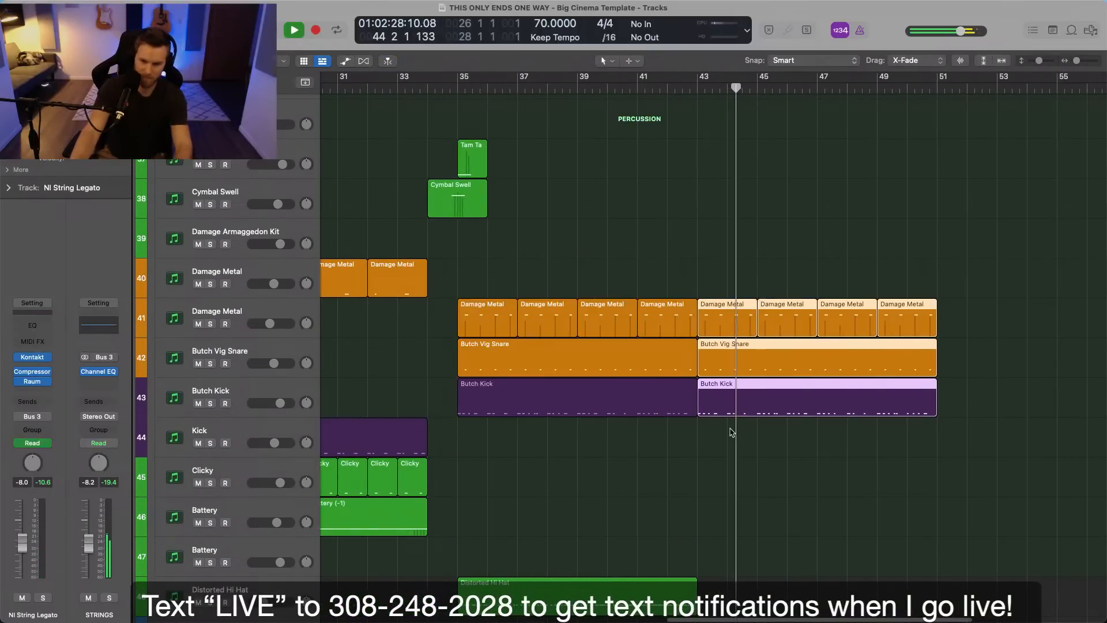
scroll(744, 439, "right", 1)
left_click(744, 440)
Repeat the Distorted Hi Hat region from bar 43 to 51 and listen to it with the repeated drums.
scroll(710, 440, "down", 5)
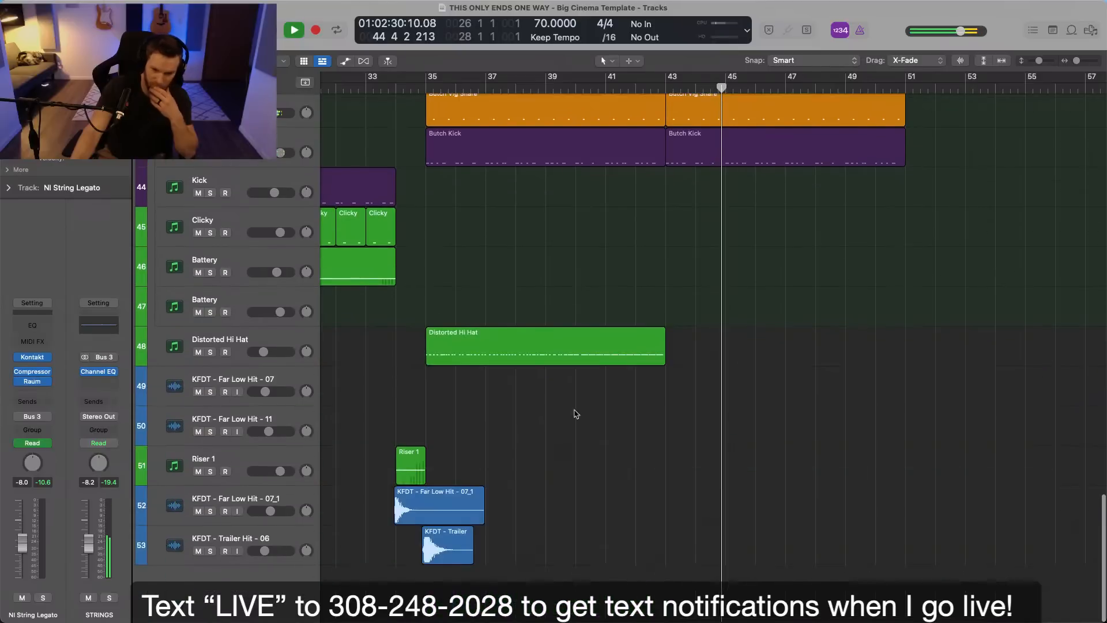
left_click(478, 352)
key("super+r")
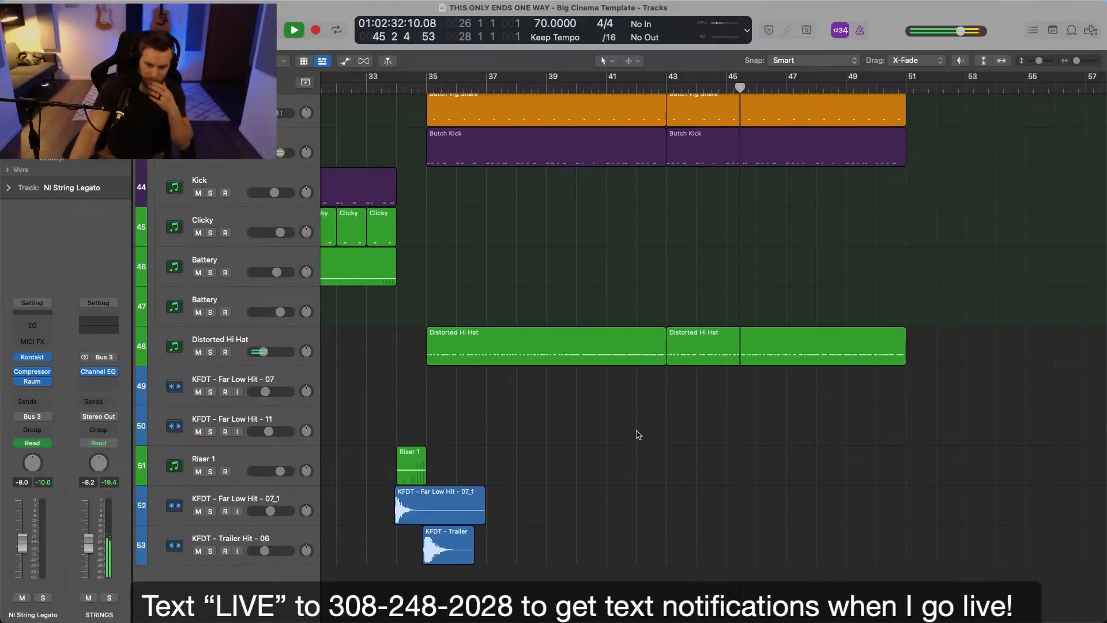
scroll(645, 442, "right", 2)
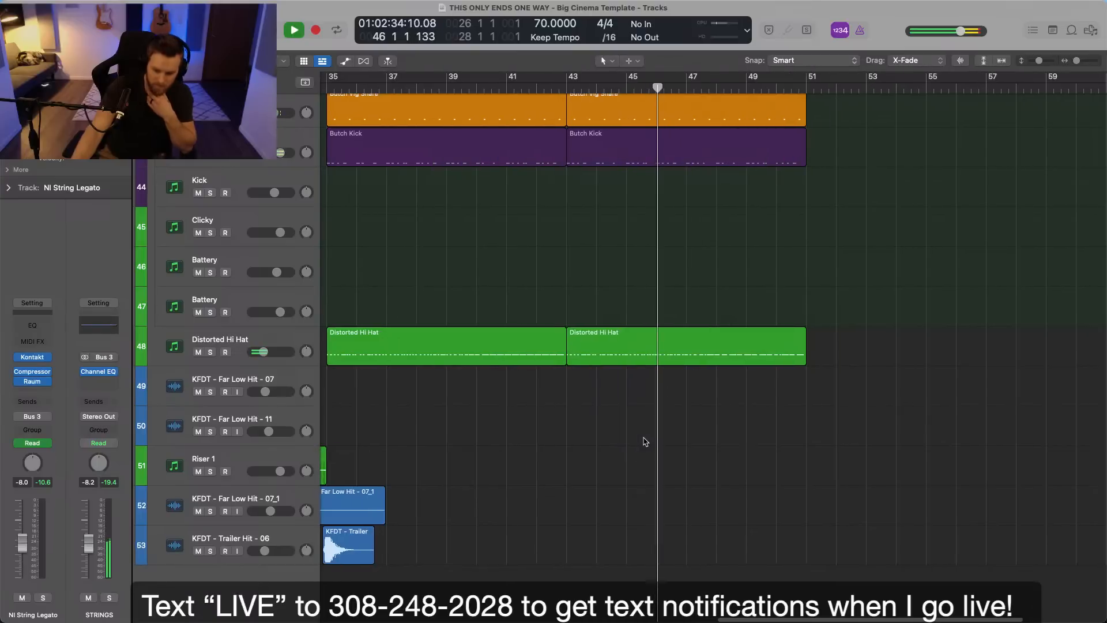
scroll(645, 442, "up", 4)
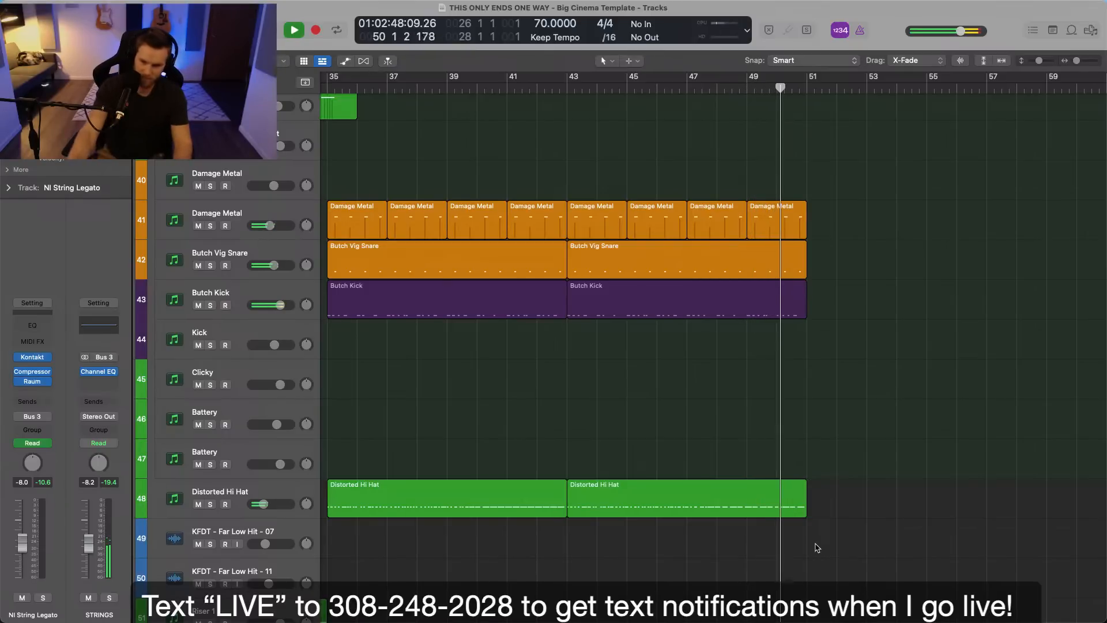
scroll(818, 548, "down", 2)
Stop playback and delete the repeated Distorted Hi Hat region starting at bar 43.
left_click(698, 506)
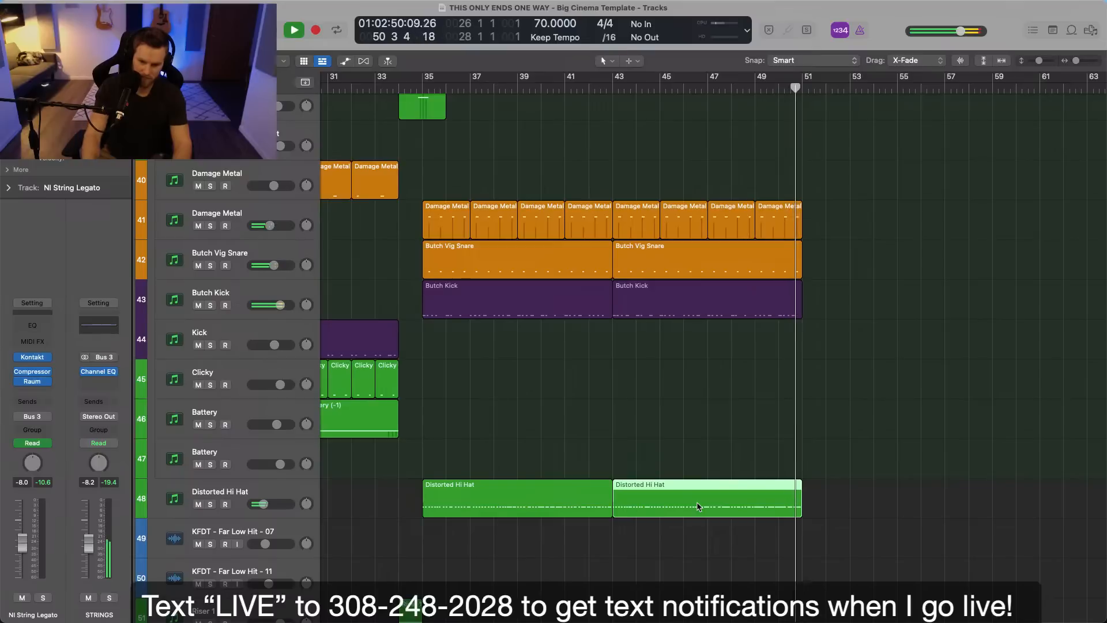
key("space")
key("Delete")
Record a new Distorted Hi Hat take from bar 43 to just past bar 45.
left_click(612, 89)
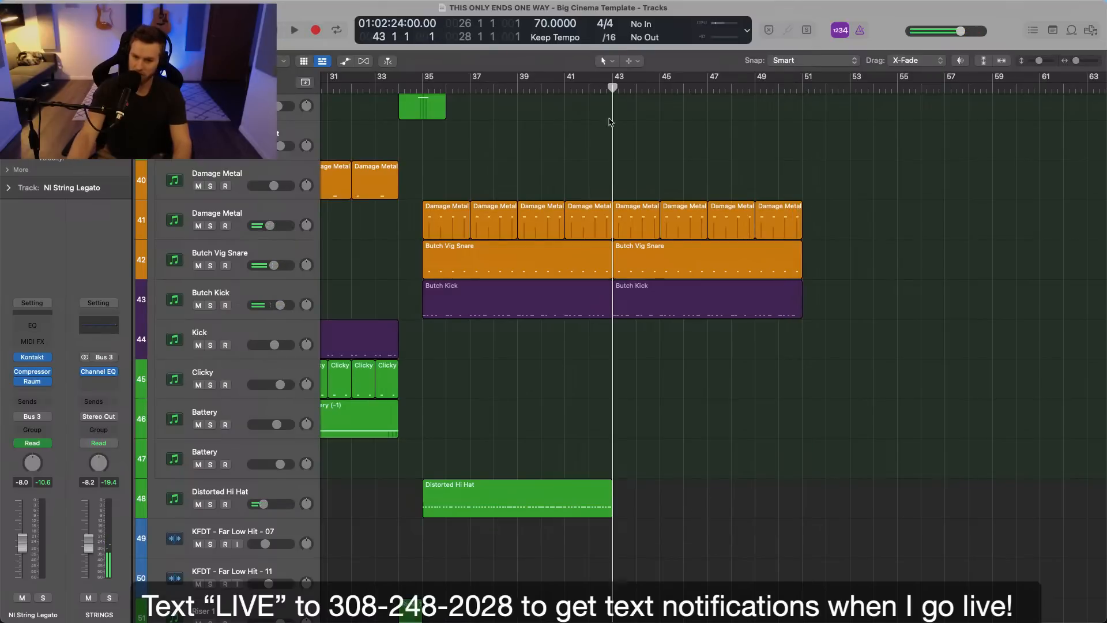
left_click(259, 486)
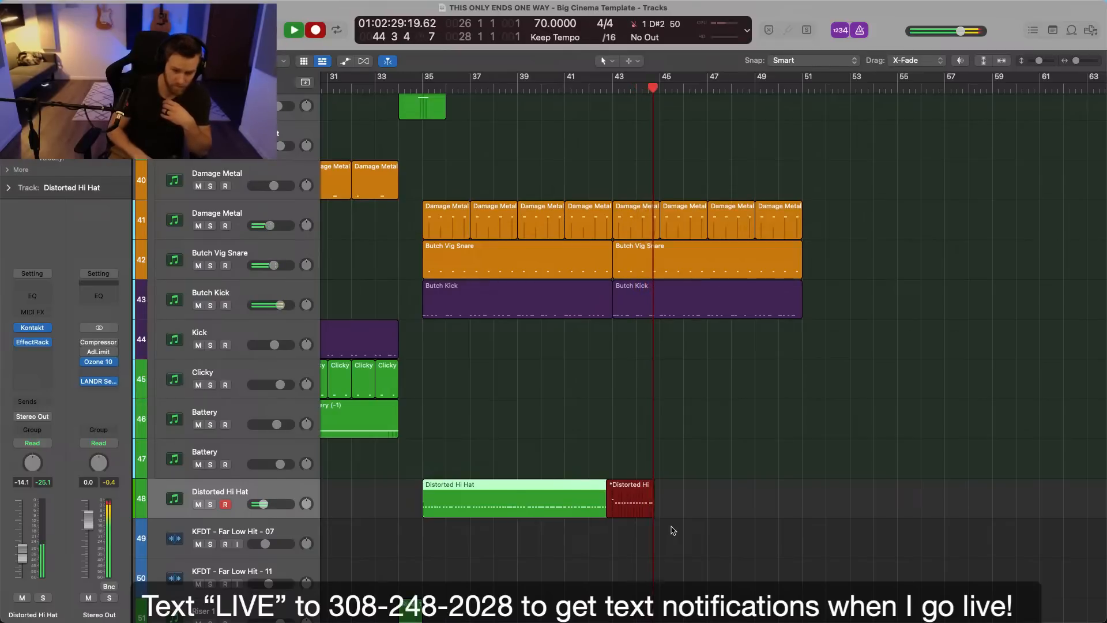
key("space")
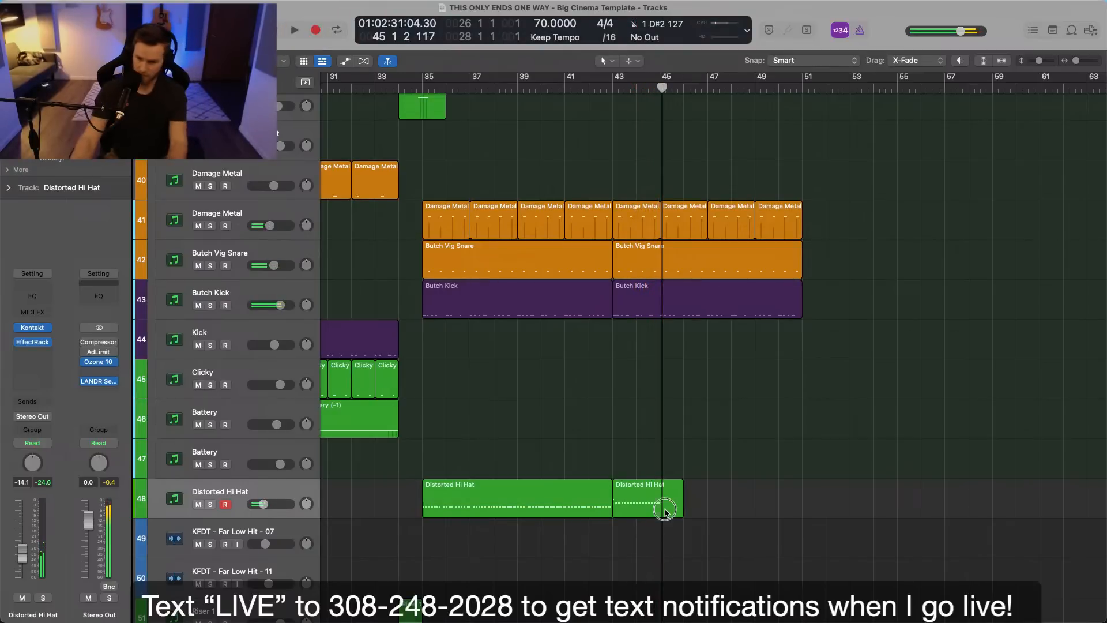
Open the new take's notes, try repeating both Distorted Hi Hat regions, and undo the repeat.
double_click(667, 513)
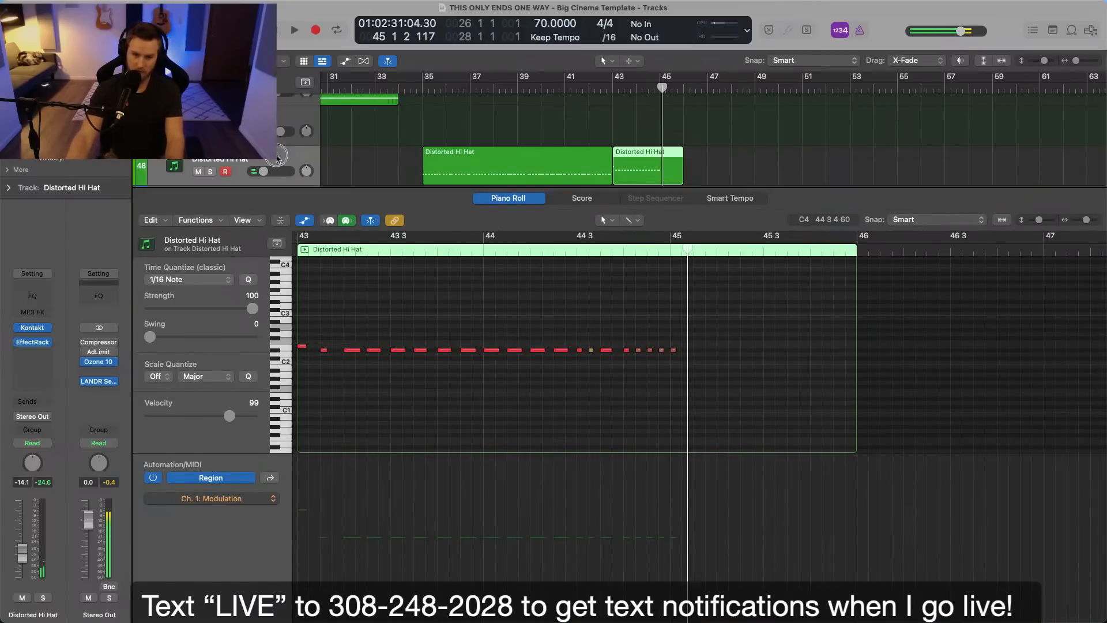
key("super+r")
key("p")
left_click(734, 285)
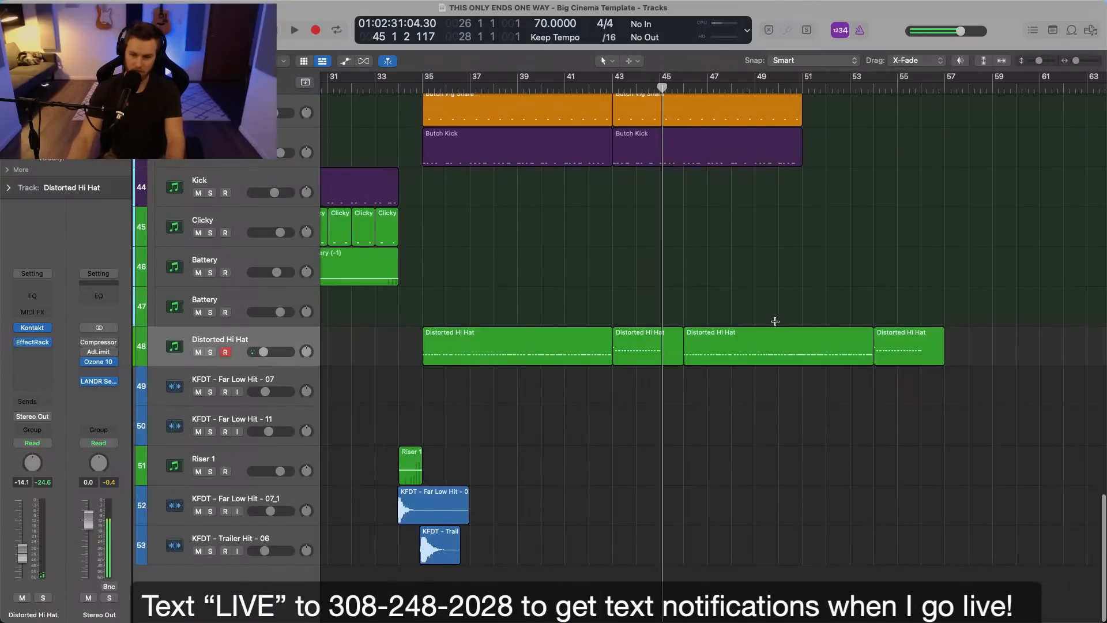
key("super+z")
Duplicate the Distorted Hi Hat track with its settings and move the bar 43 region onto the duplicate.
left_click(260, 339)
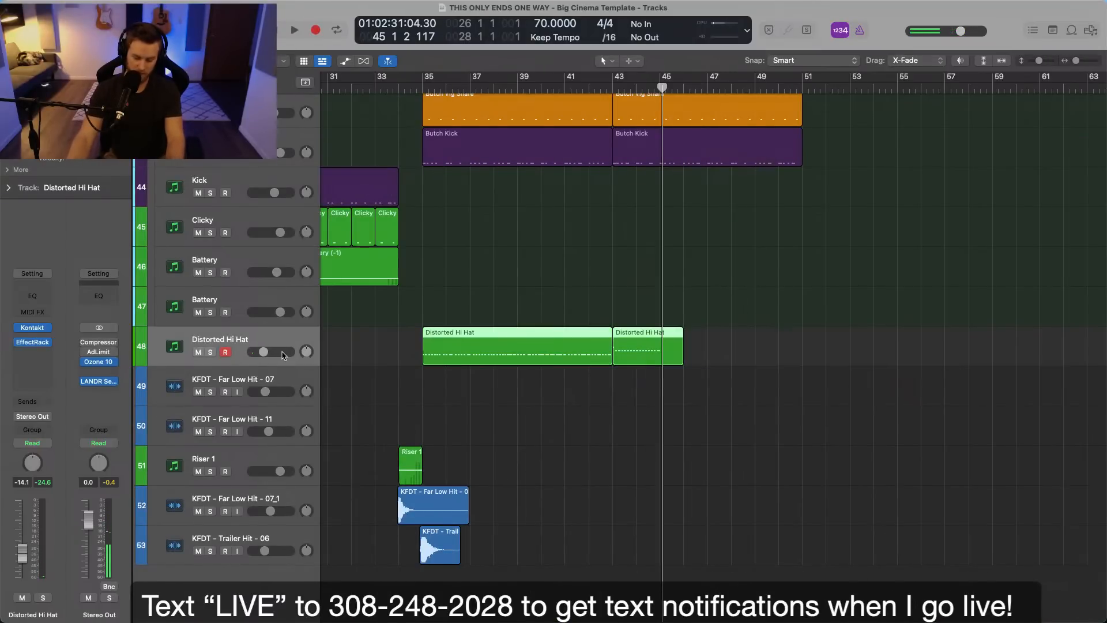
key("super+d")
left_click_drag(638, 357, 638, 388)
left_click(630, 346)
Bypass EffectRack on the duplicated Distorted Hi Hat track and raise its volume to -0.7 dB while playing the part.
left_click_drag(280, 398, 280, 397)
key("space")
left_click(316, 402)
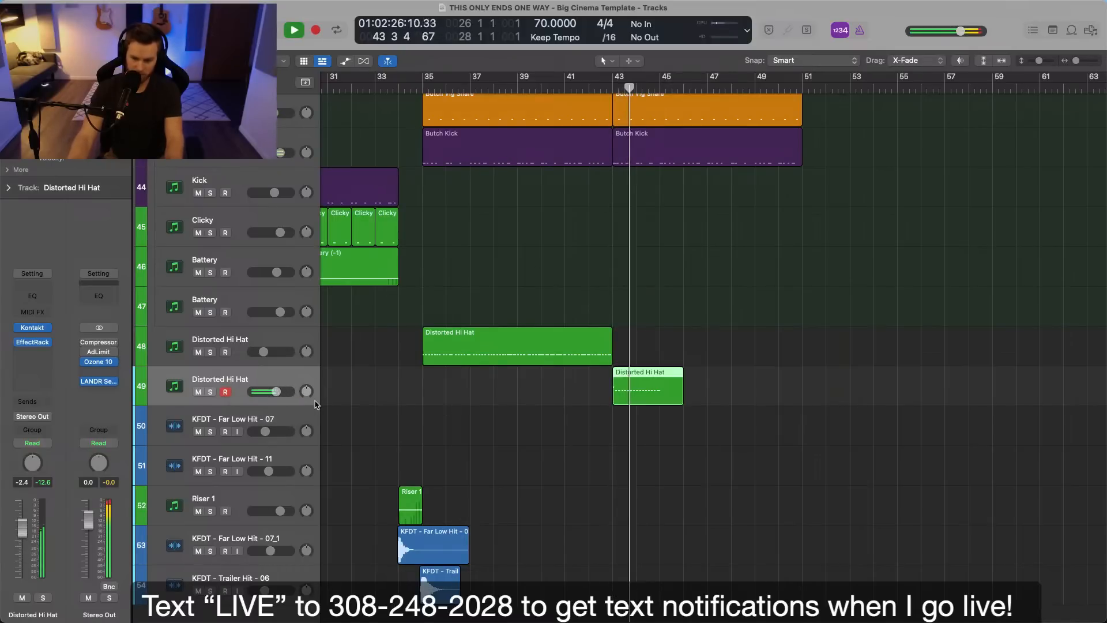
left_click(18, 344)
left_click_drag(22, 527, 22, 521)
key("space")
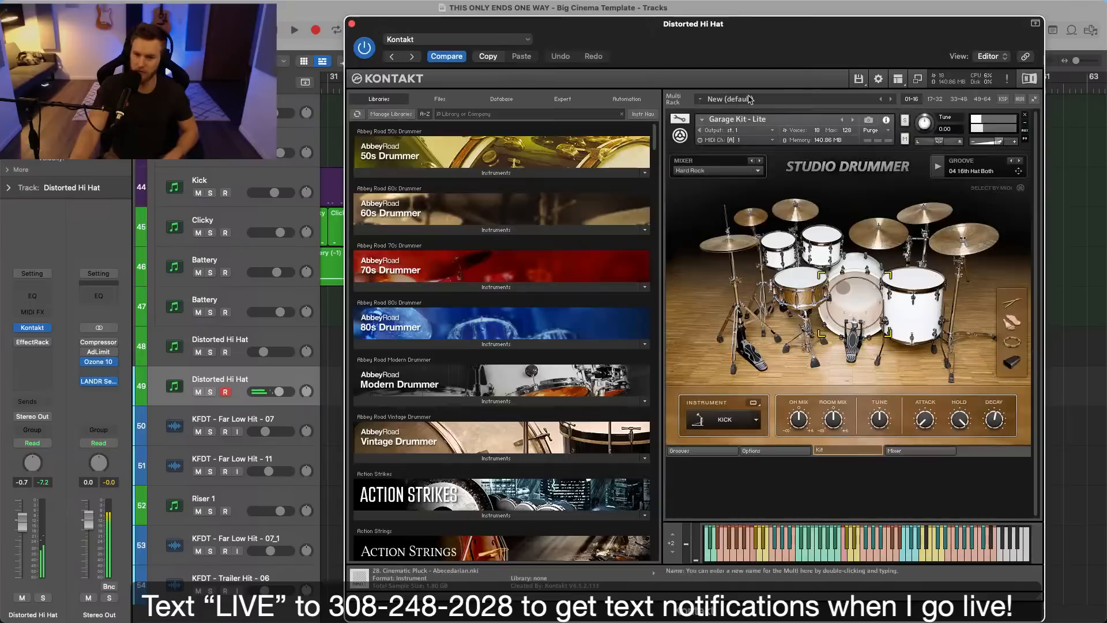
In the duplicated track's Kontakt, search the libraries for "stud" and remove the Garage Kit - Lite instrument.
left_click_drag(779, 44, 657, 31)
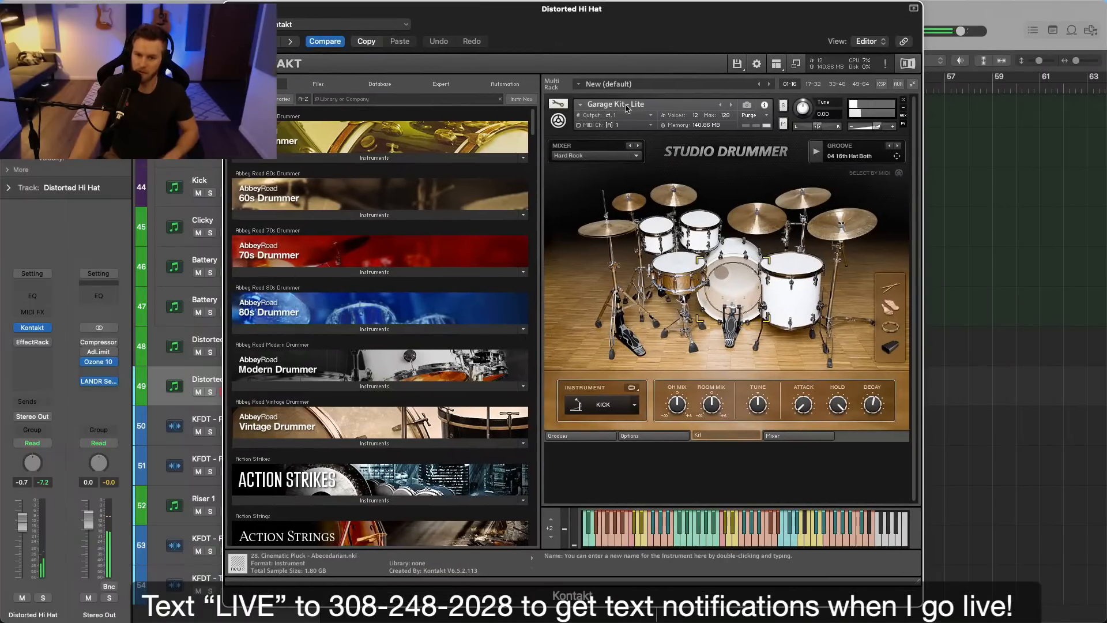
left_click(332, 101)
type("stud")
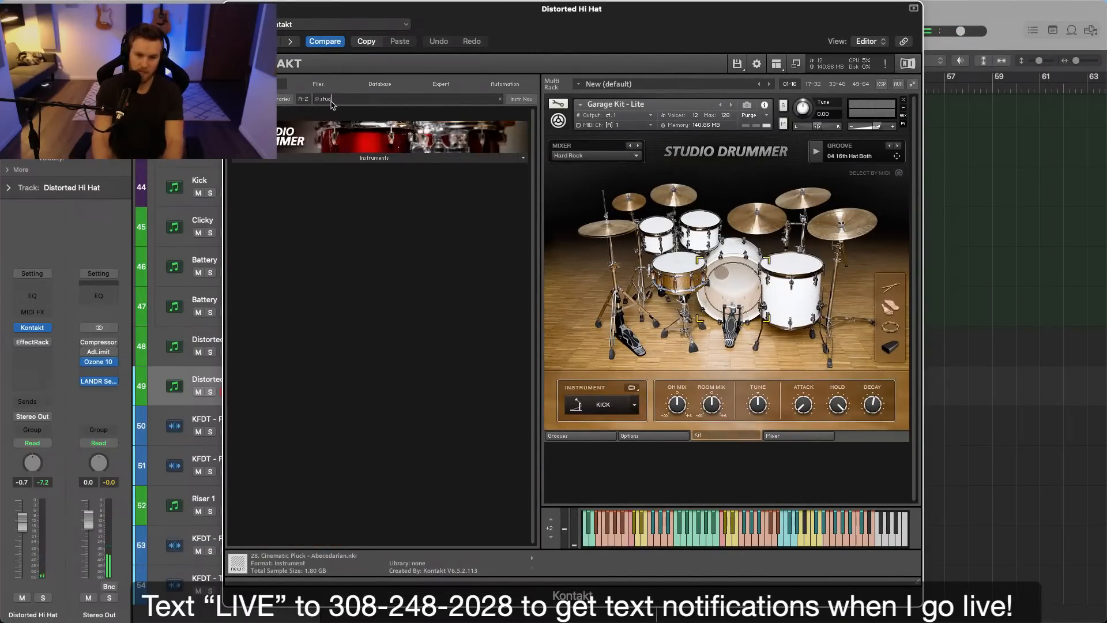
left_click(904, 102)
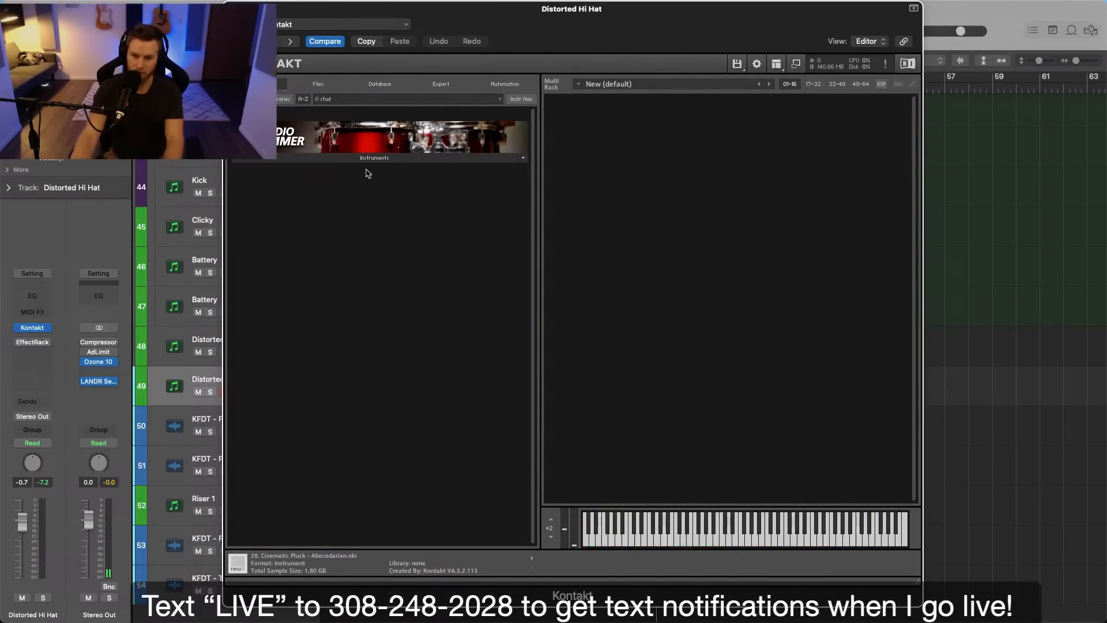
Load Studio Drummer's Session Kit - Lite, choose a mixer preset for it, and close the Kontakt window.
left_click(357, 160)
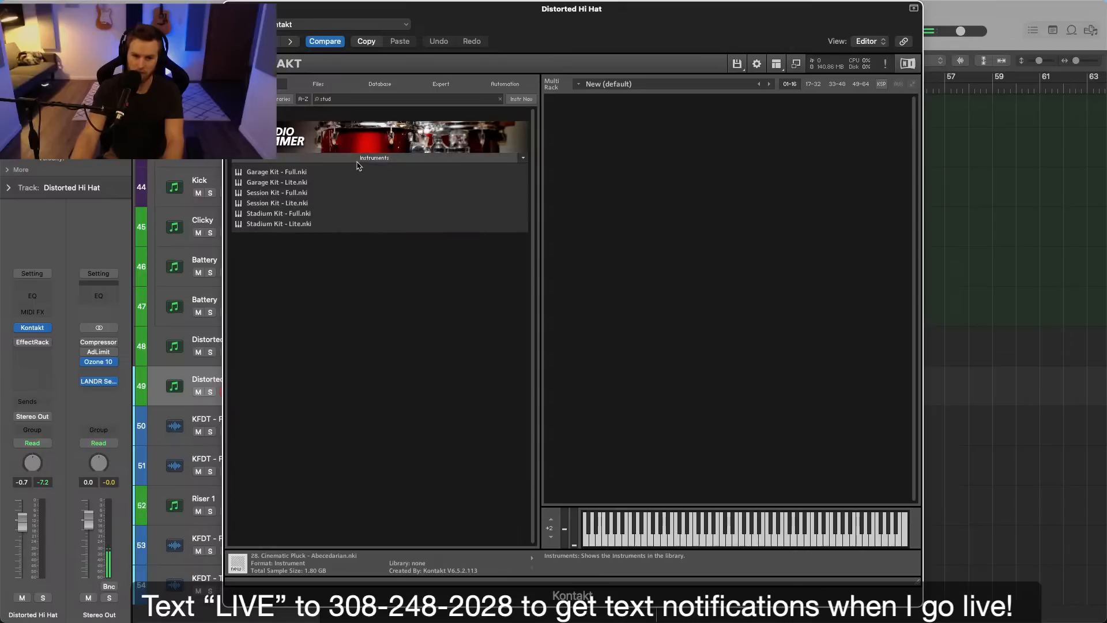
double_click(275, 205)
left_click(619, 156)
left_click(591, 167)
left_click(232, 9)
Play from just before bar 43 and lower the duplicated Distorted Hi Hat track's volume to -2.4 dB.
left_click(620, 238)
left_click(603, 87)
scroll(673, 281, "up", 3)
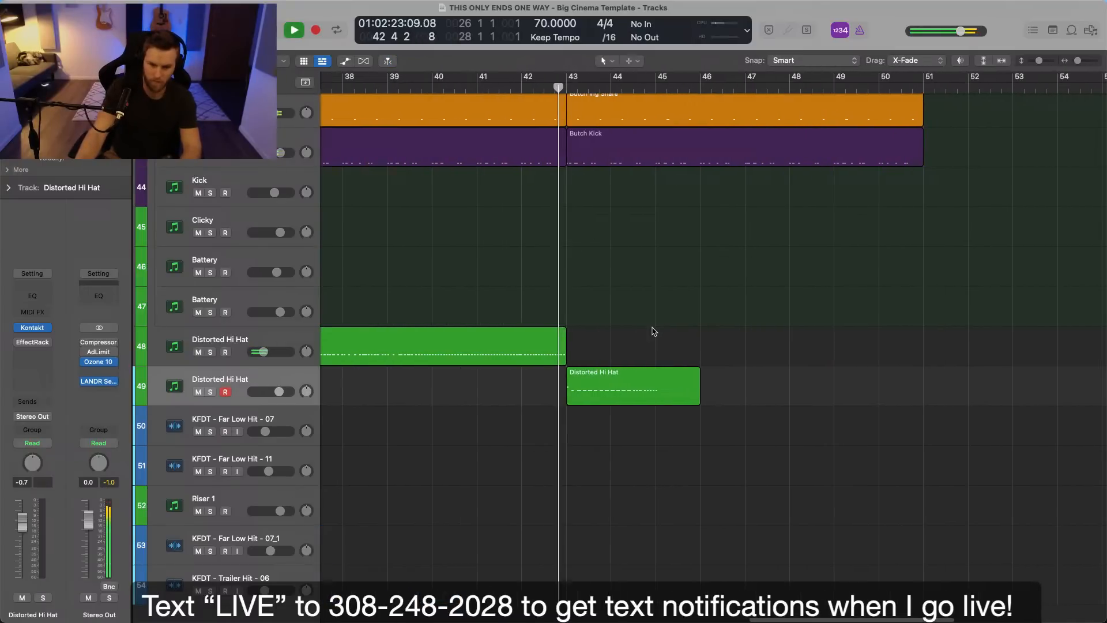
left_click_drag(286, 396, 282, 398)
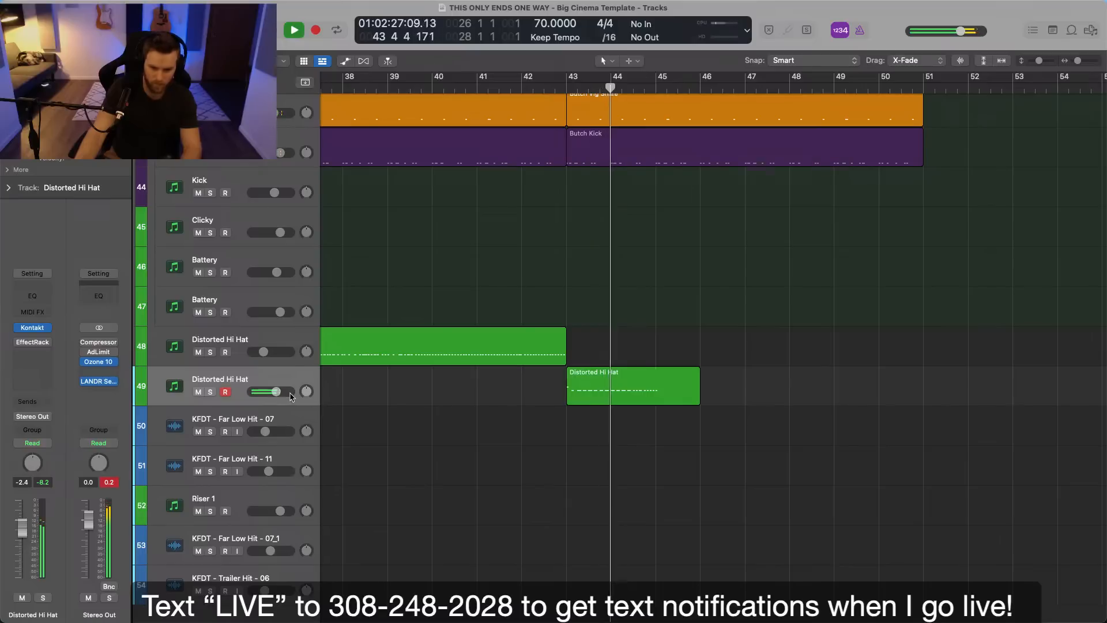
Trim the bar 43 Distorted Hi Hat region to end at bar 45 and record the hi-hat part onward to bar 51.
left_click_drag(699, 399, 650, 405)
left_click(611, 395)
key("space")
key("comma")
key("space")
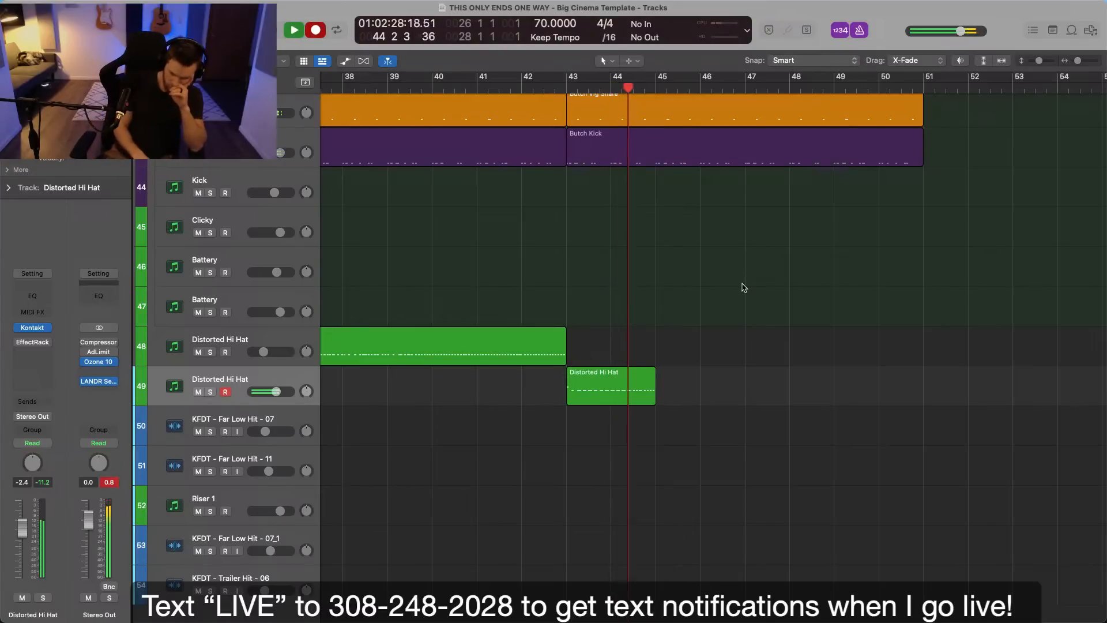
key("r")
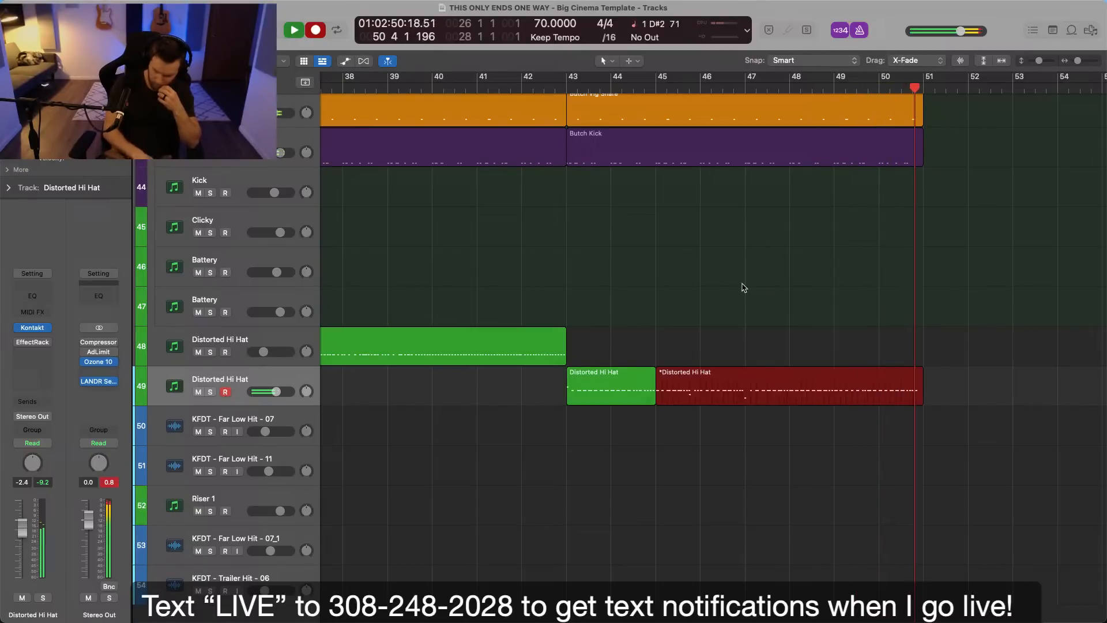
key("space")
Open the newly recorded Distorted Hi Hat region and move the stray low note at bar 47 up to G#2.
double_click(761, 396)
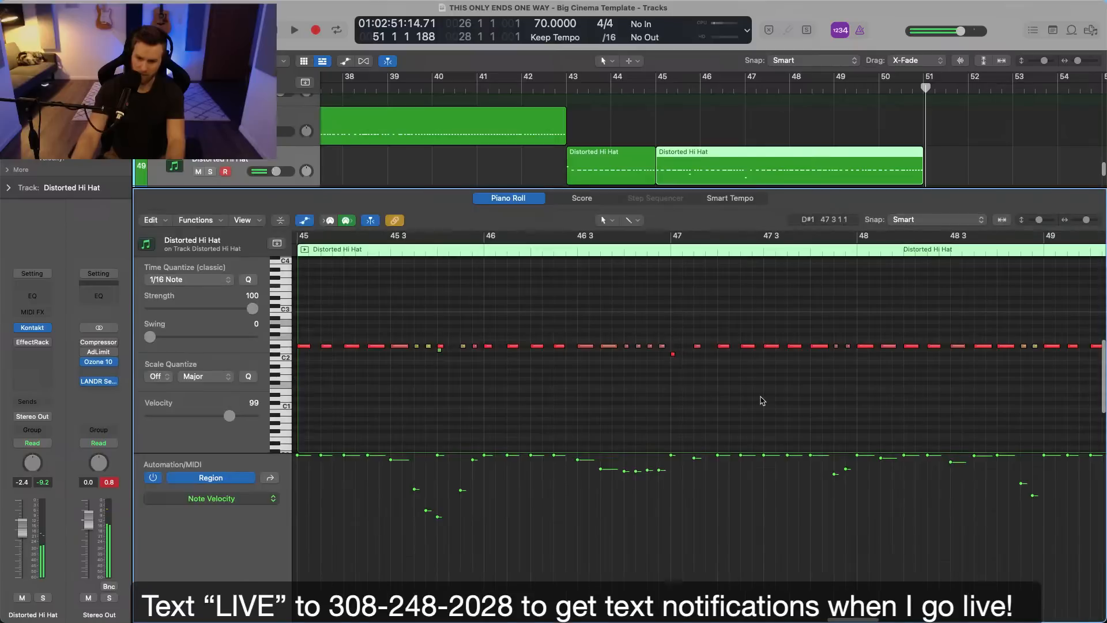
left_click_drag(675, 357, 670, 347)
left_click(671, 325)
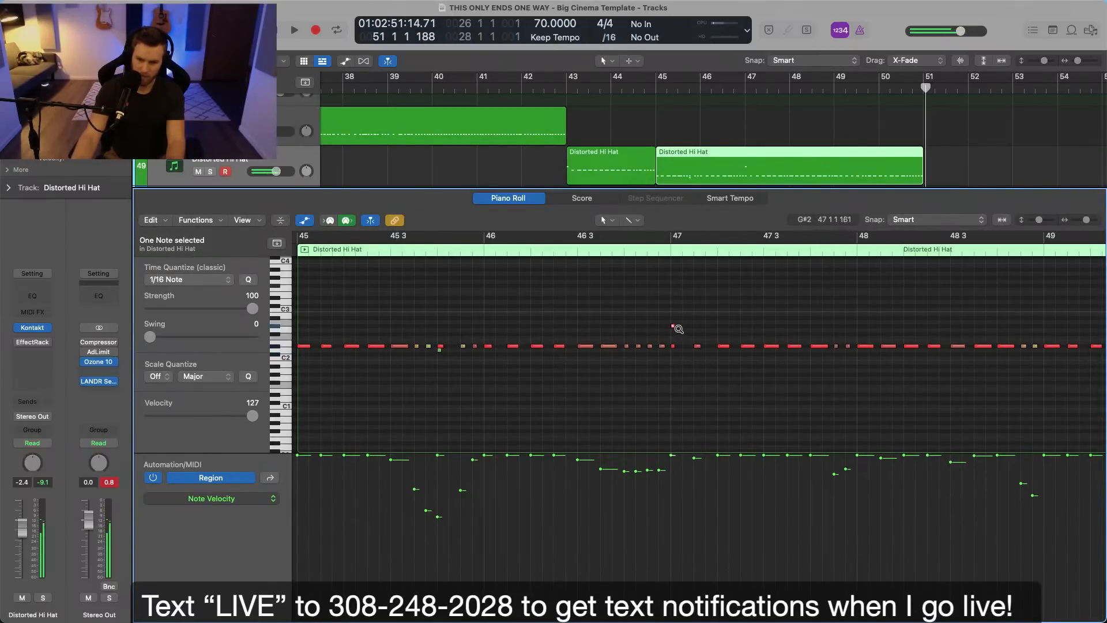
Remove the stray G#2 note at bar 47 of the Distorted Hi Hat region and play the part from bar 45.
left_click(674, 327)
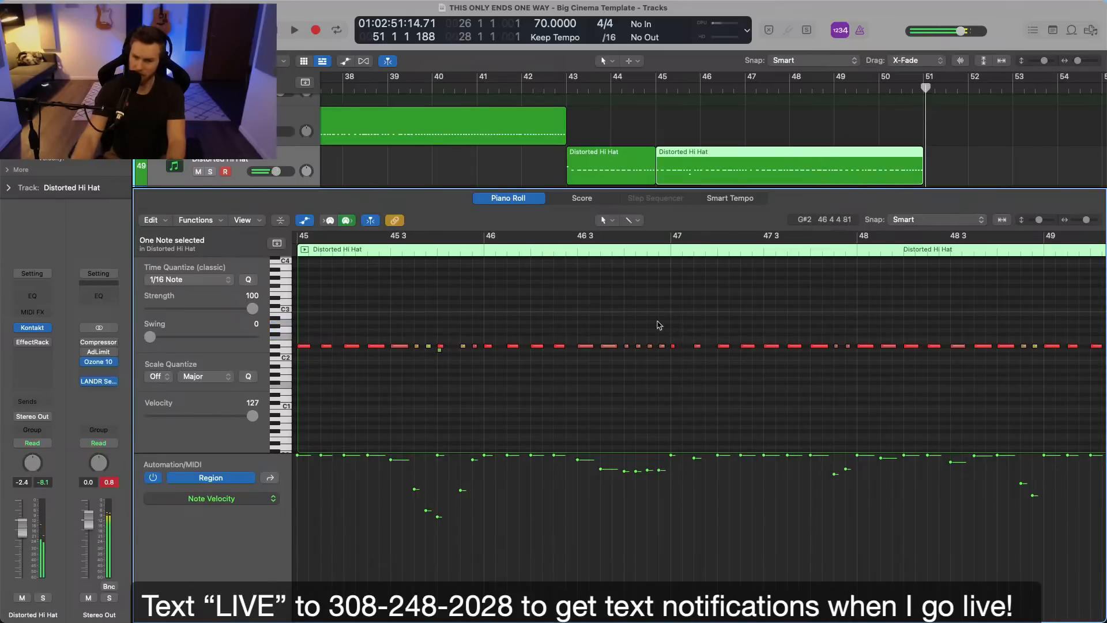
left_click(653, 87)
key("space")
left_click(439, 347)
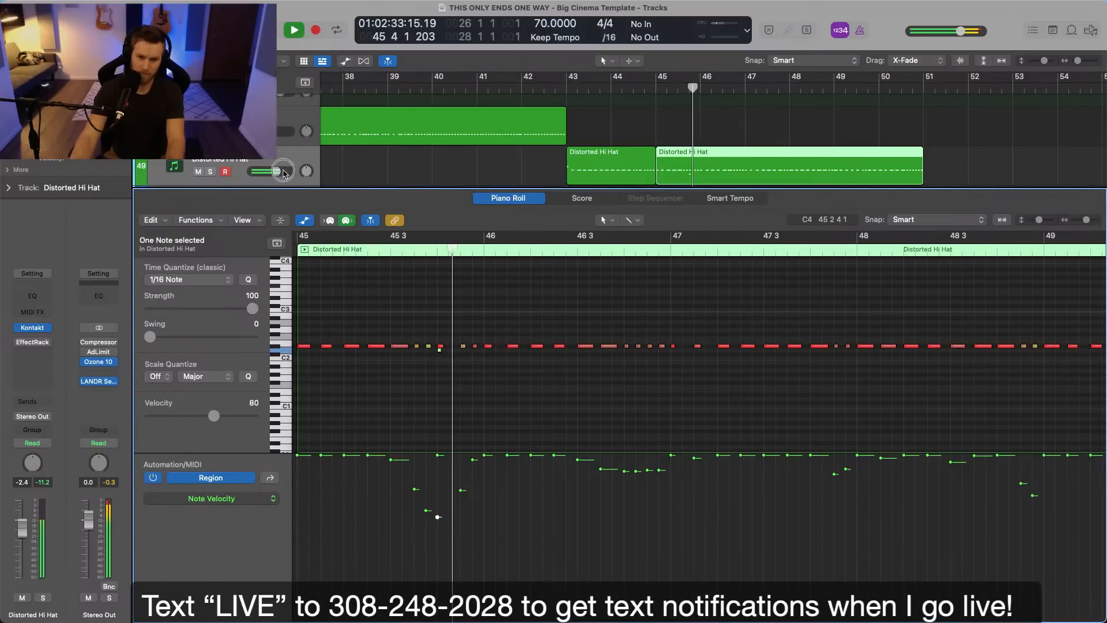
Lower the Distorted Hi Hat track's volume to -3.7 dB, close the piano roll and stop playback.
key("p")
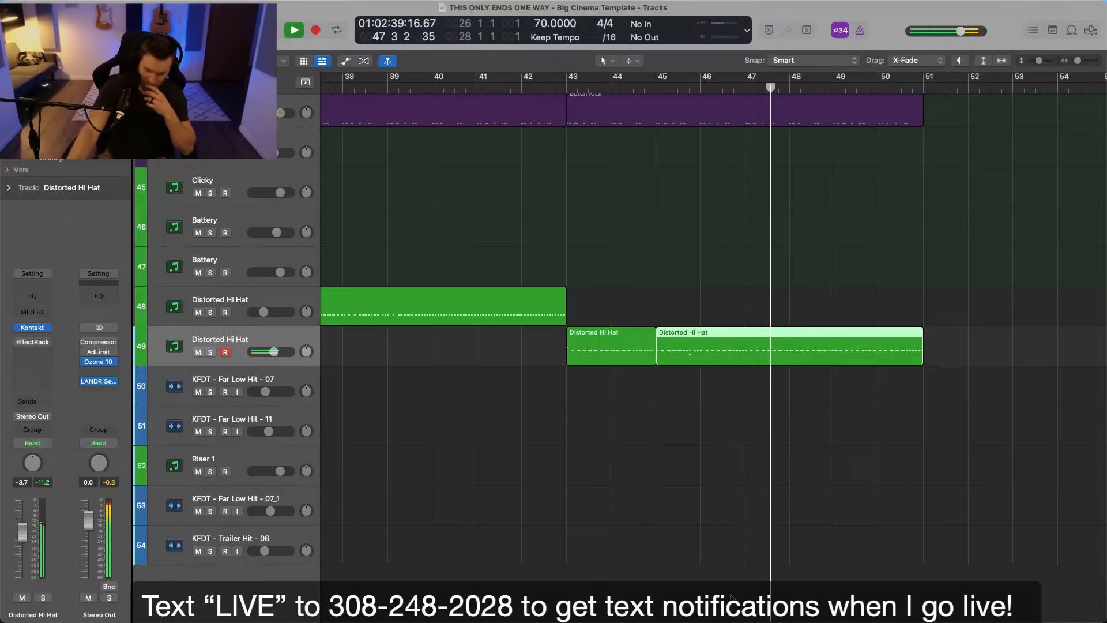
left_click(699, 528)
key("space")
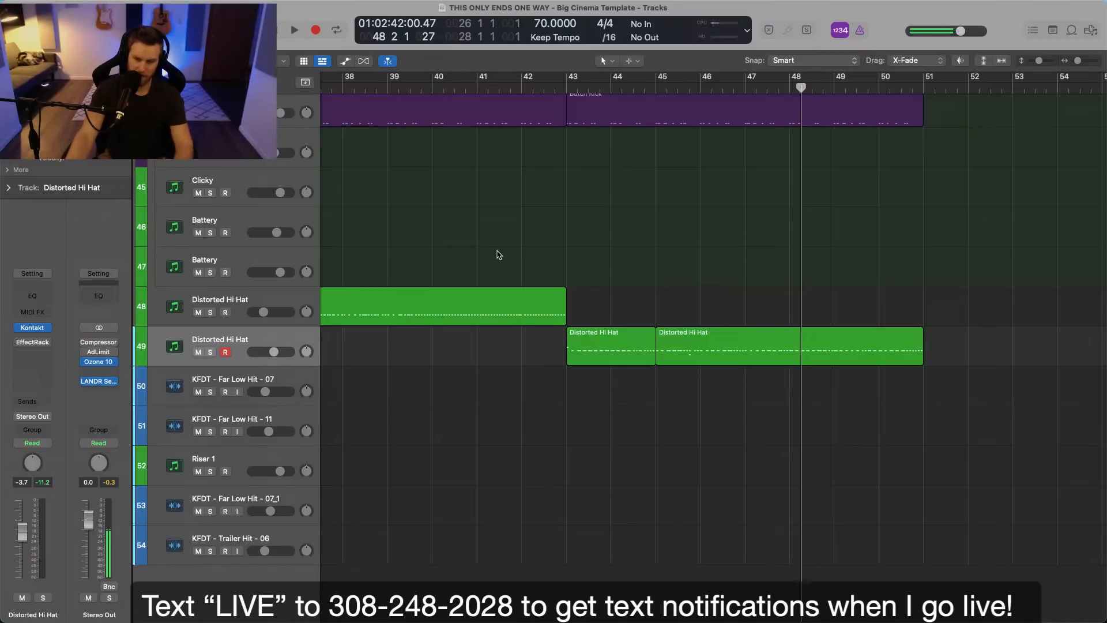
Play the arrangement from around bar 43 and review the percussion tracks above the hi-hats.
scroll(498, 255, "left", 5)
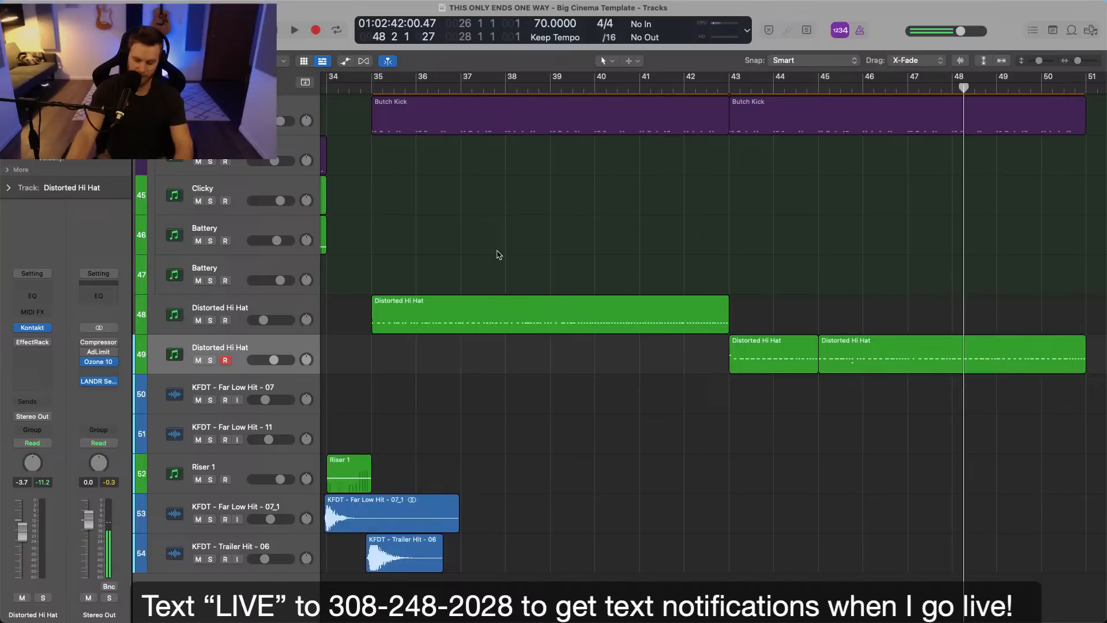
scroll(502, 255, "left", 2)
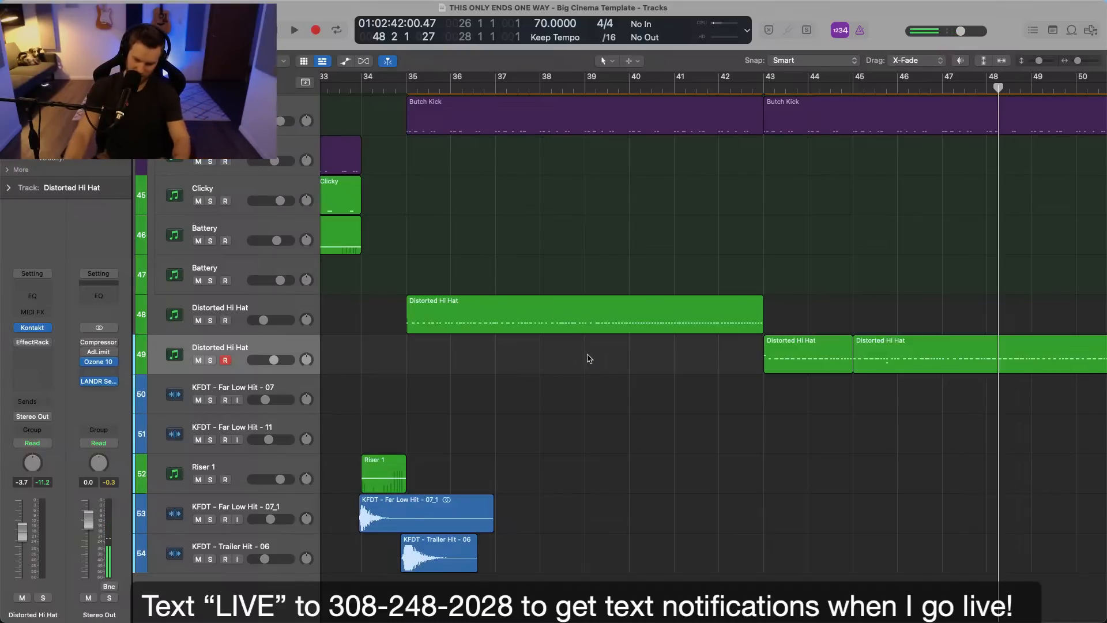
scroll(602, 368, "left", 4)
scroll(601, 368, "right", 3)
left_click(798, 87)
scroll(824, 160, "right", 3)
key("space")
scroll(725, 199, "up", 3)
scroll(725, 199, "up", 2)
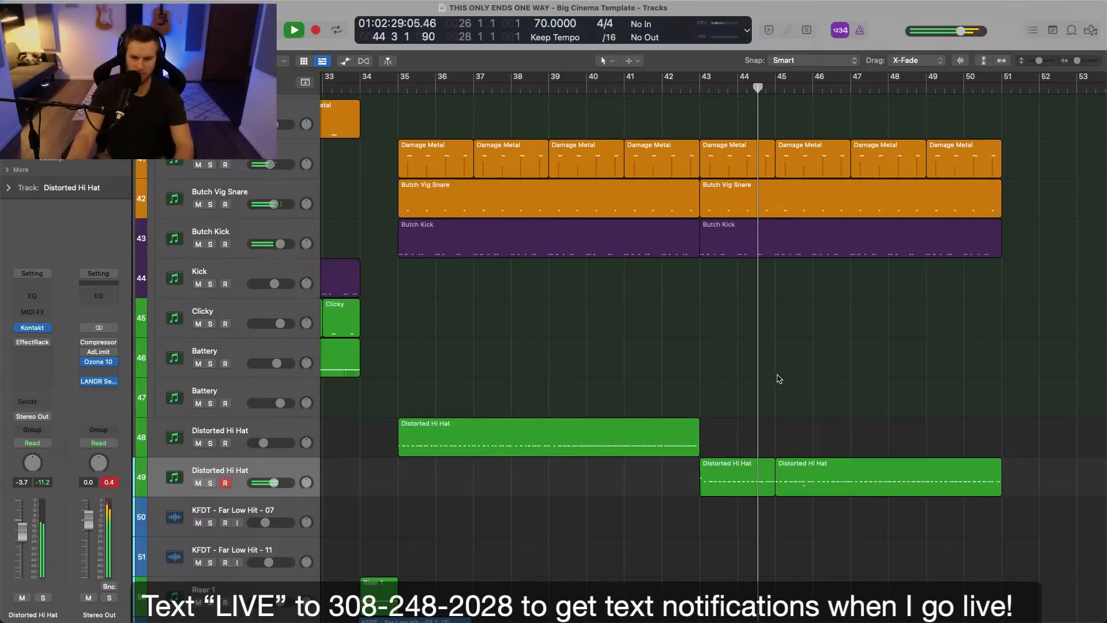
scroll(777, 379, "up", 5)
key("space")
Record a drum part on the Damage Armaggedon Kit track from bar 43 to bar 51.
left_click(493, 280)
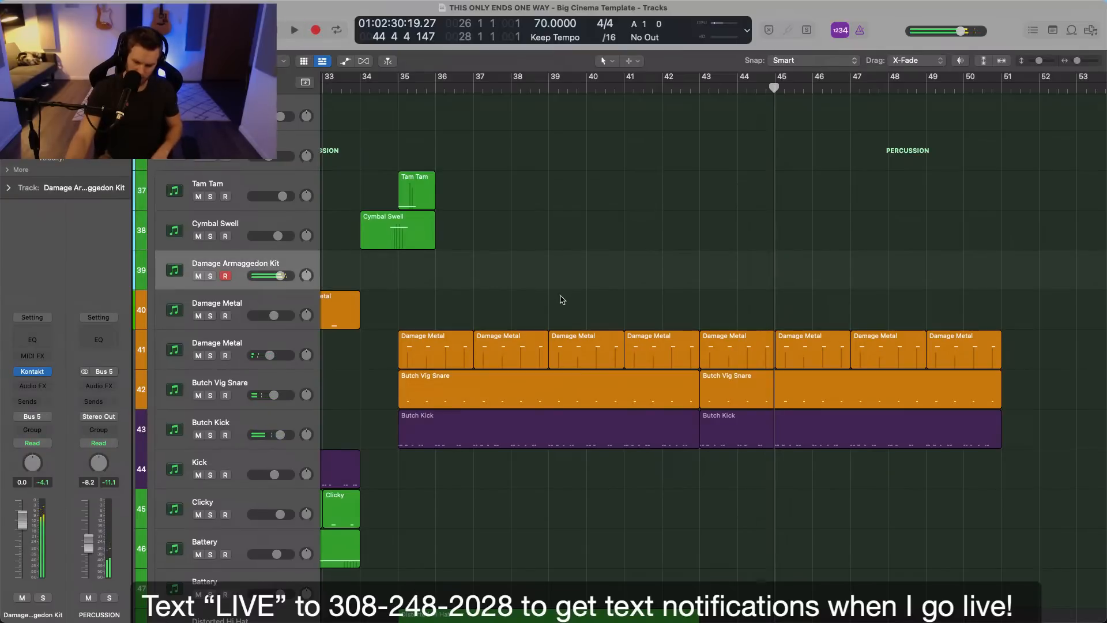
left_click(700, 88)
key("r")
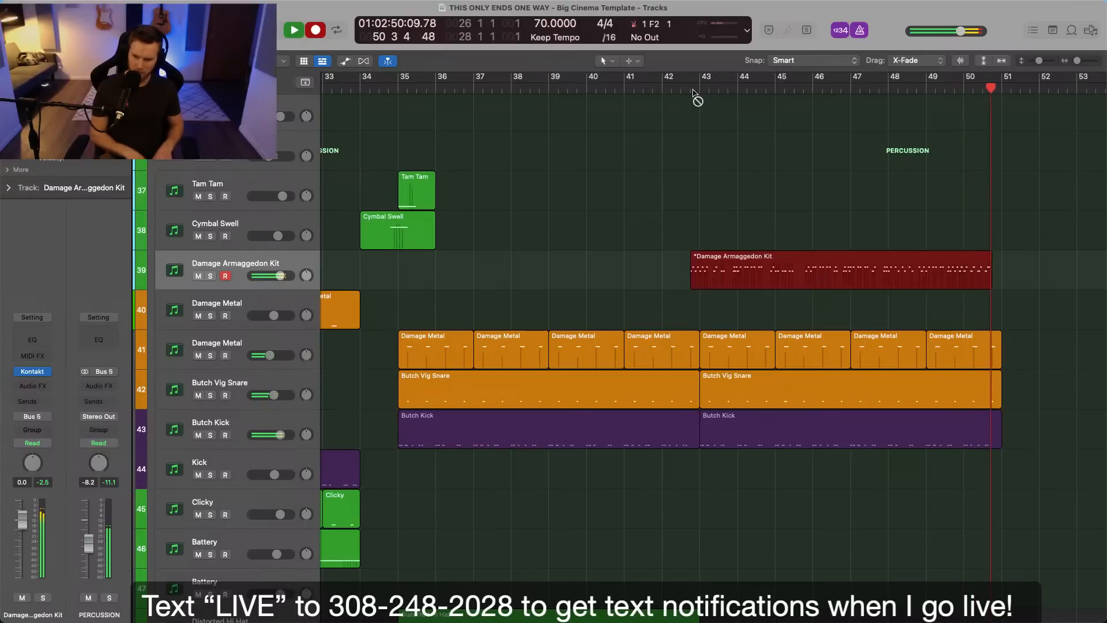
key("space")
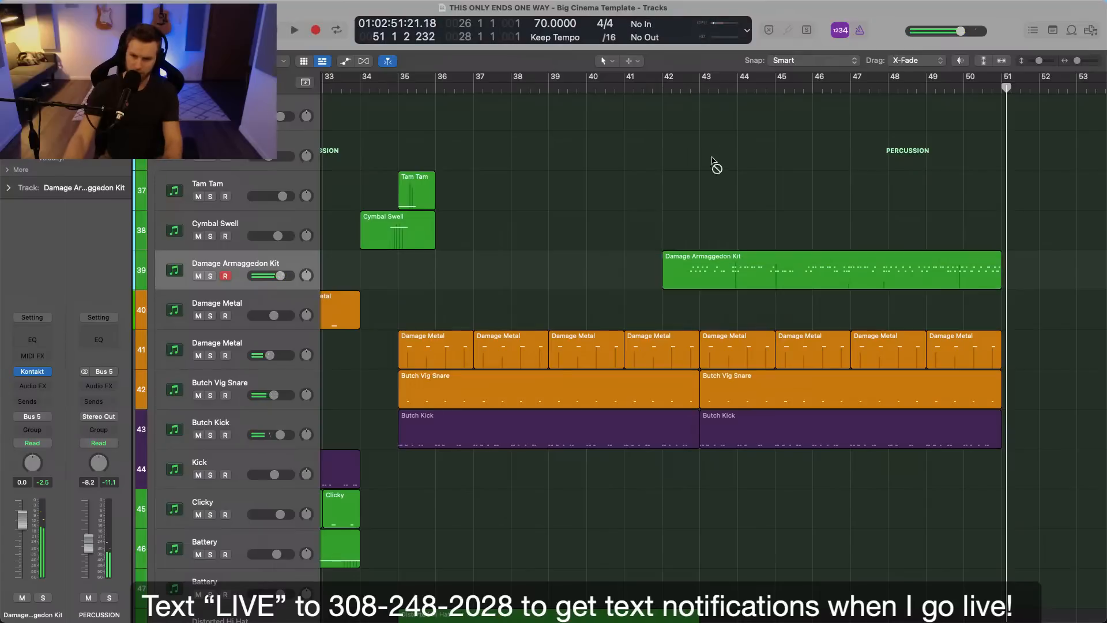
Open the recorded Damage Armaggedon Kit region and quantize its notes to 1/32.
double_click(721, 265)
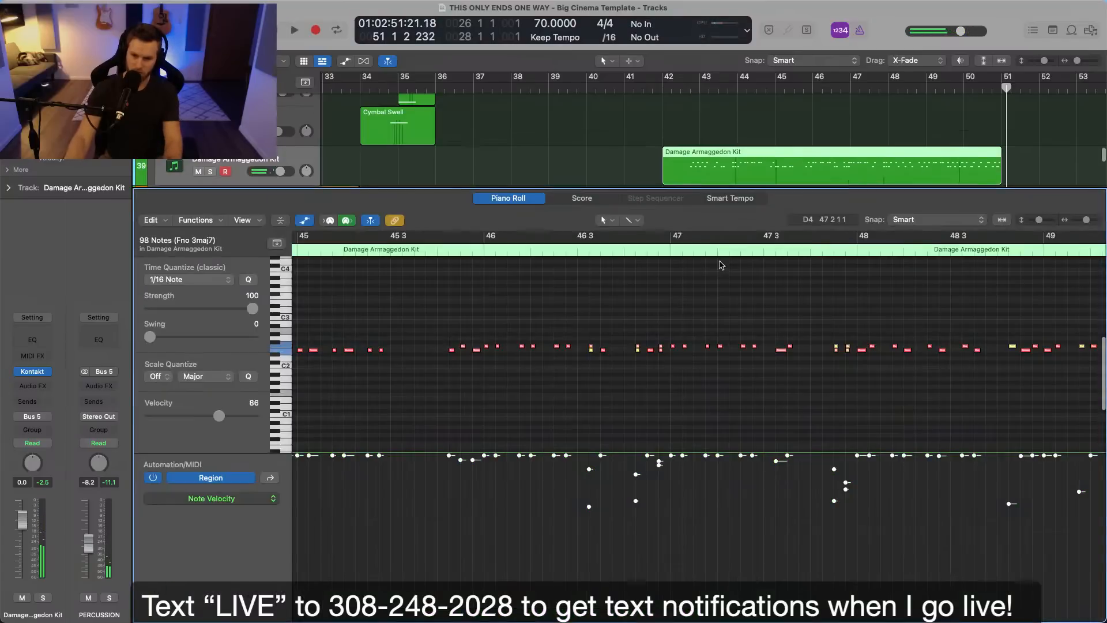
left_click(201, 280)
left_click(213, 294)
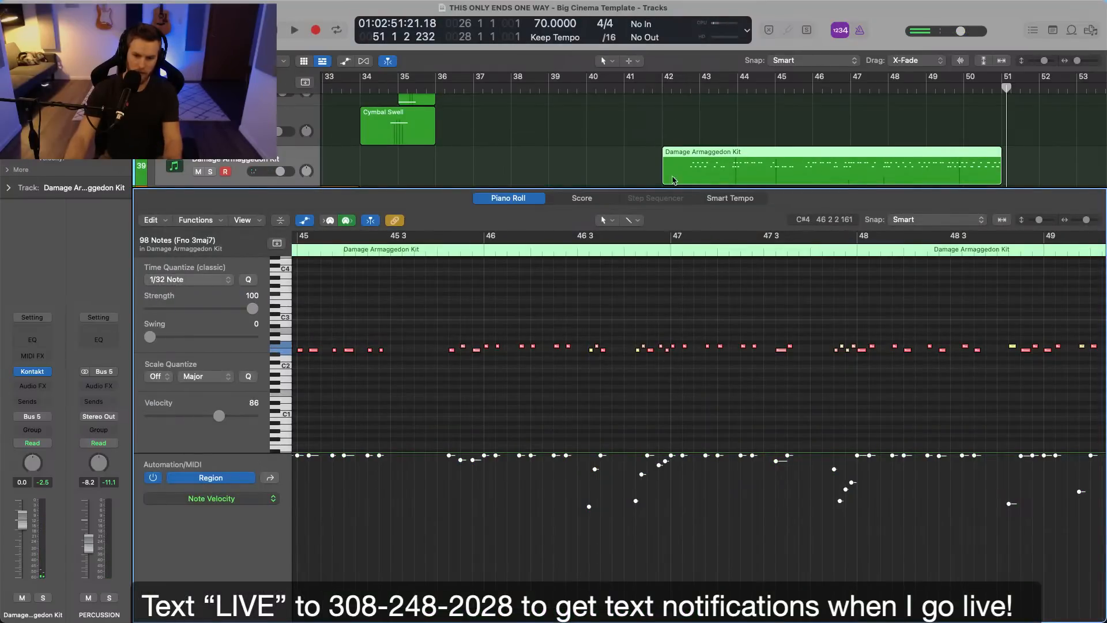
Play from just before bar 43, lower the Damage Armaggedon Kit's volume to -1.6 dB and solo the track.
left_click(688, 98)
left_click(689, 89)
key("space")
left_click(694, 172)
scroll(683, 326, "up", 3)
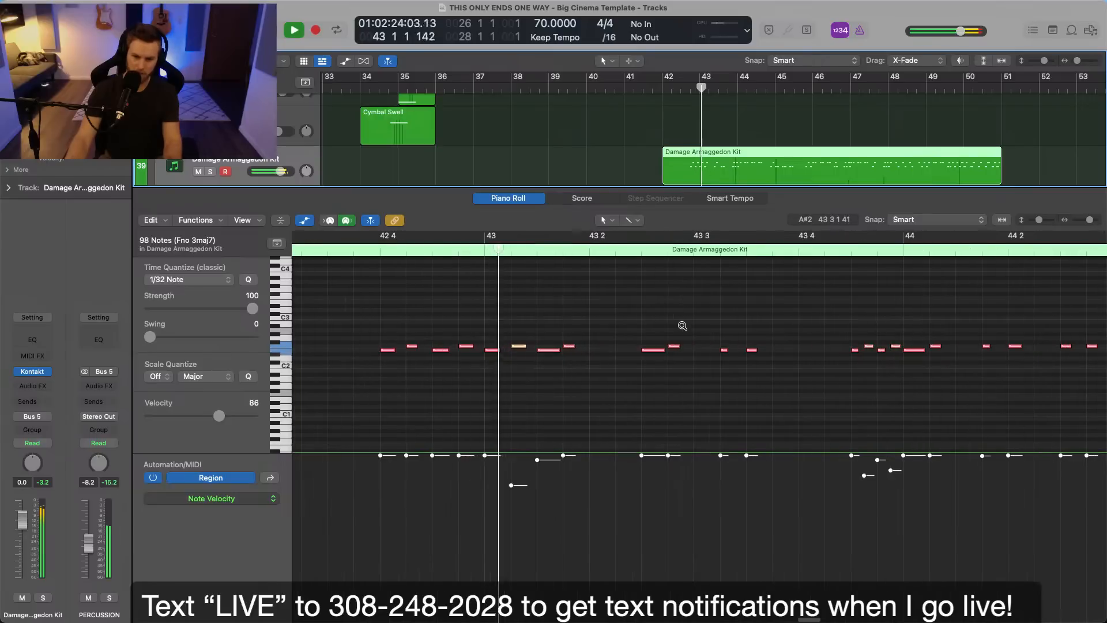
left_click(683, 326)
left_click_drag(24, 516, 24, 524)
key("s")
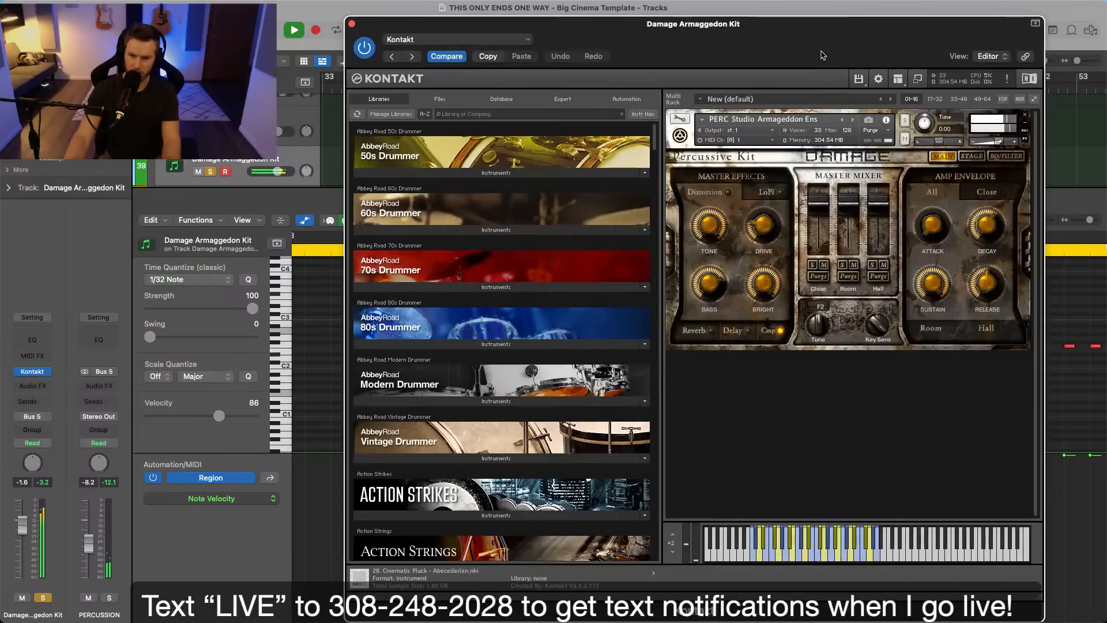
Open the Damage Armaggedon Kit's Kontakt instrument and turn on its Reverb master effect.
left_click_drag(823, 55, 645, 40)
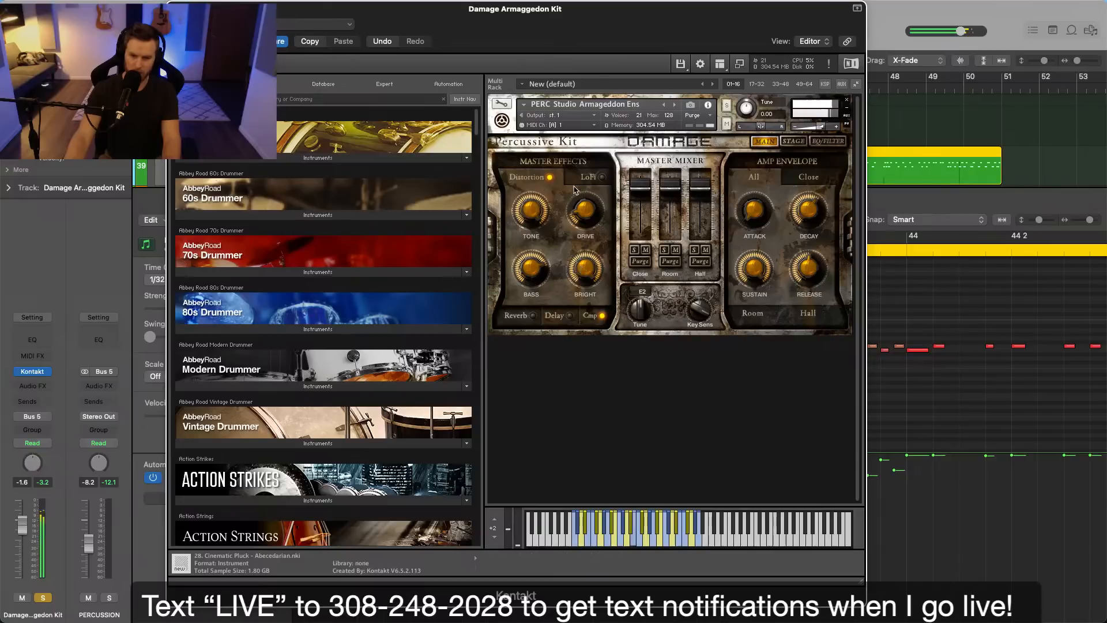
left_click(532, 316)
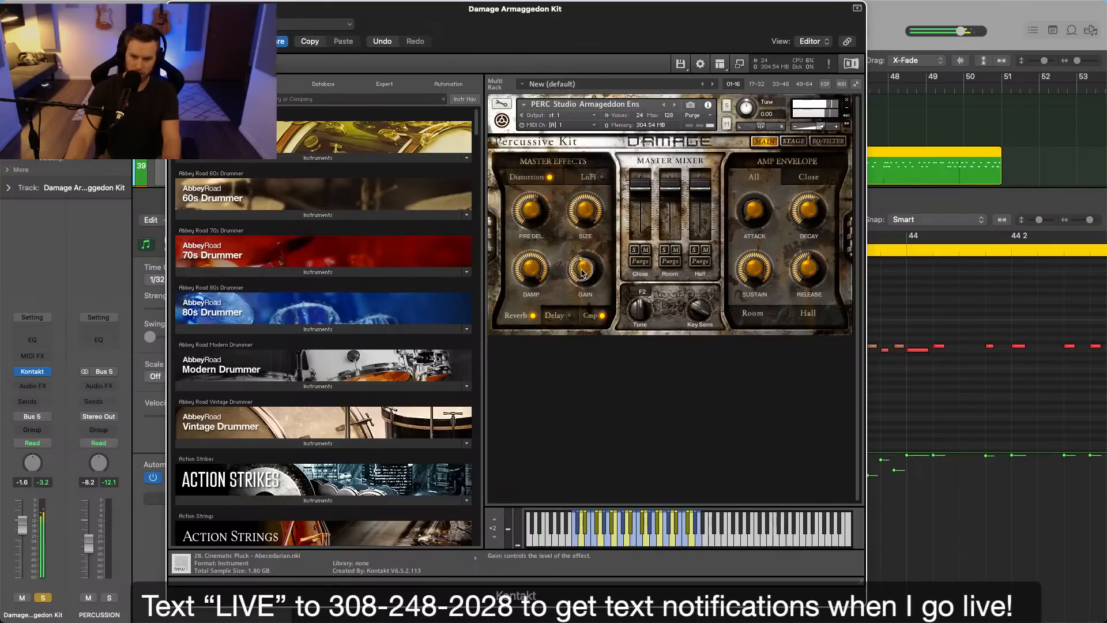
left_click(746, 313)
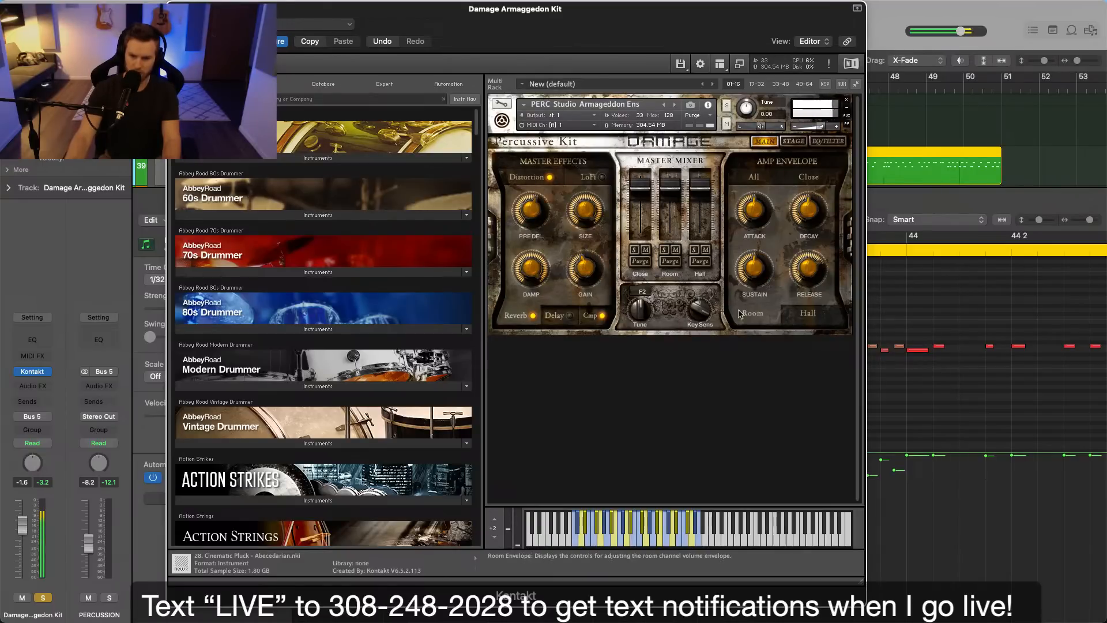
Place the drum mid-stage in the kit's Drum Position grid, lower the track's volume to -3.8 dB, and close Kontakt and the piano roll.
left_click(791, 142)
left_click(671, 216)
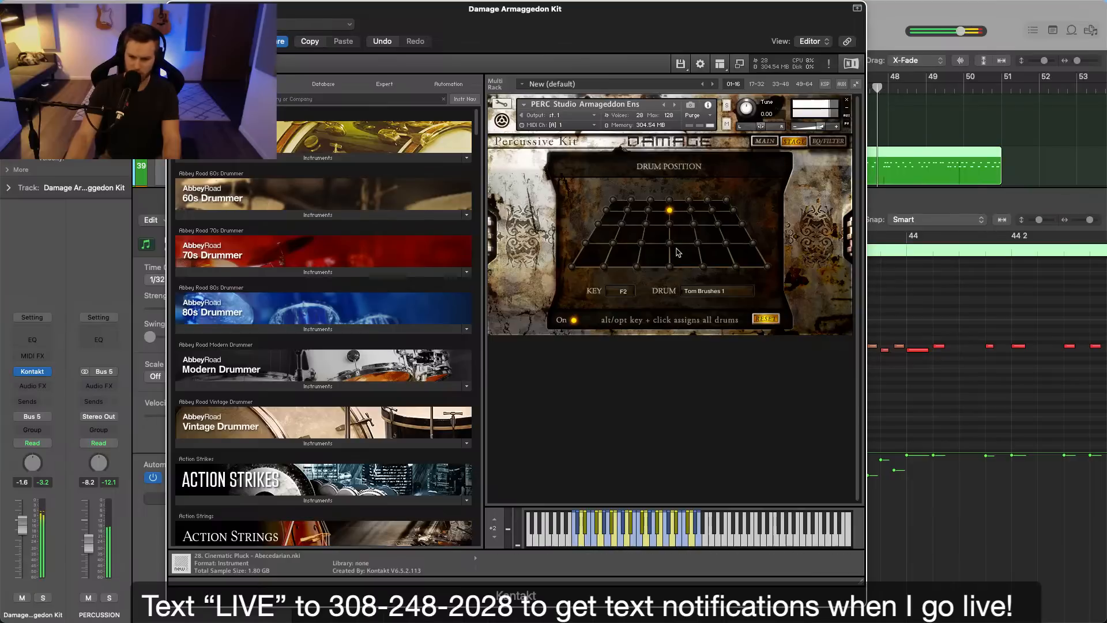
left_click(670, 245)
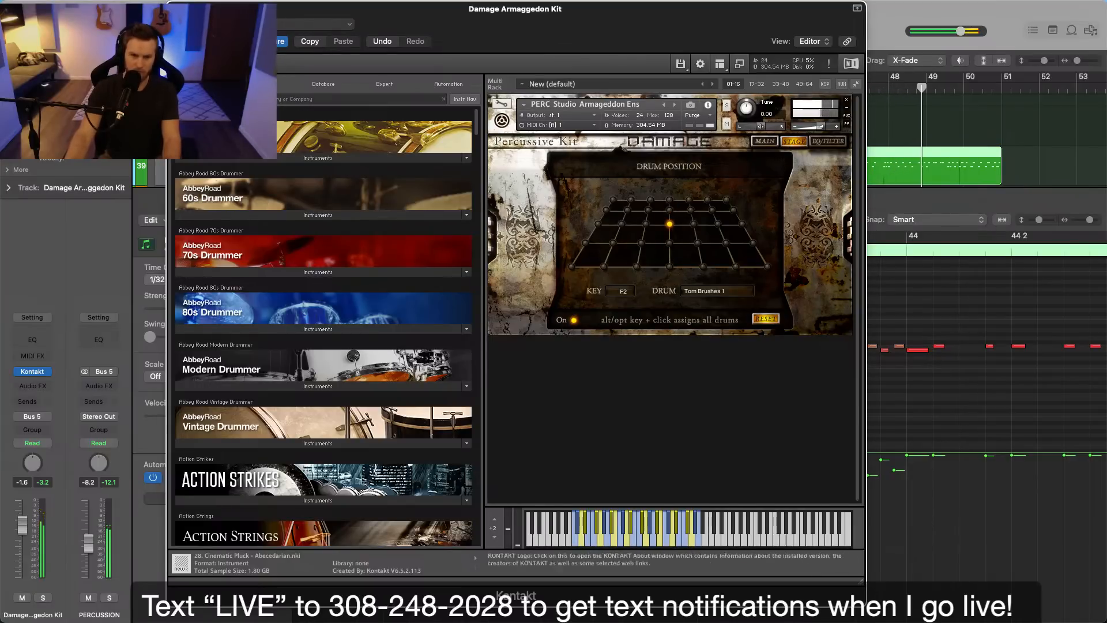
key("super+w")
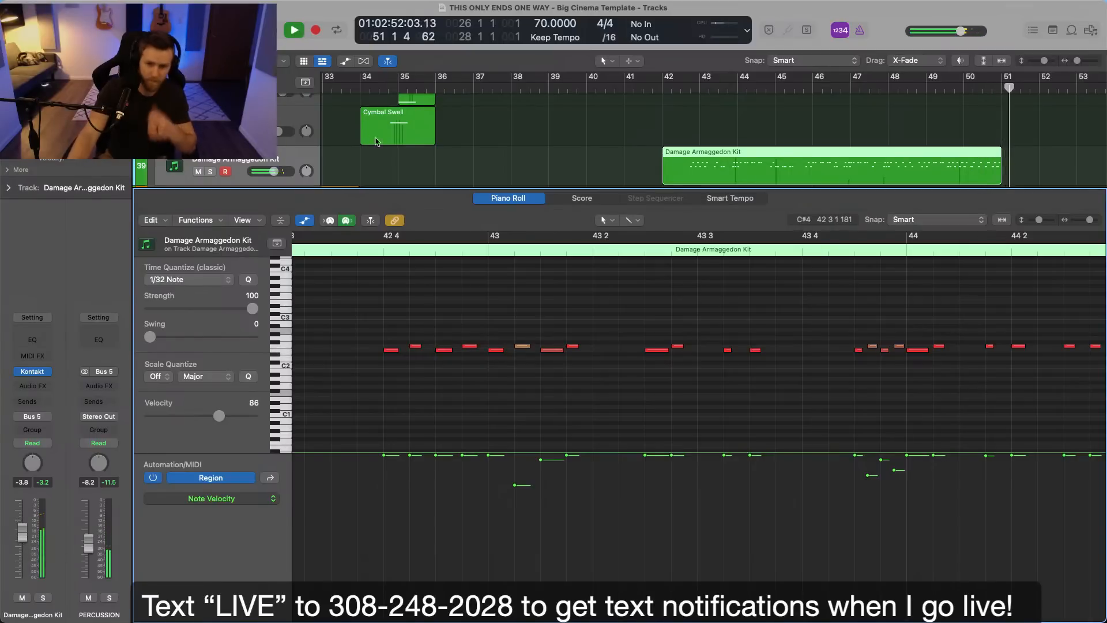
key("p")
scroll(508, 138, "right", 3)
scroll(569, 177, "up", 4)
scroll(569, 178, "up", 2)
key("space")
Record a new Soft Noire part from bar 51 to bar 55.
scroll(665, 203, "down", 3)
scroll(658, 203, "right", 3)
scroll(659, 203, "up", 10)
scroll(663, 206, "down", 3)
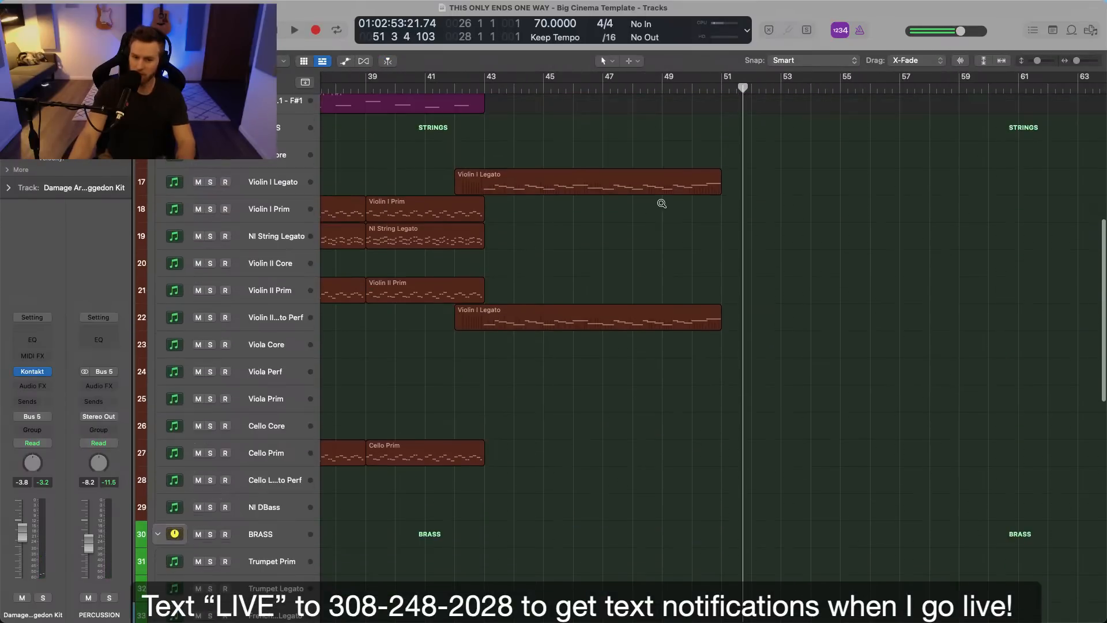
scroll(653, 238, "up", 7)
scroll(649, 238, "up", 1)
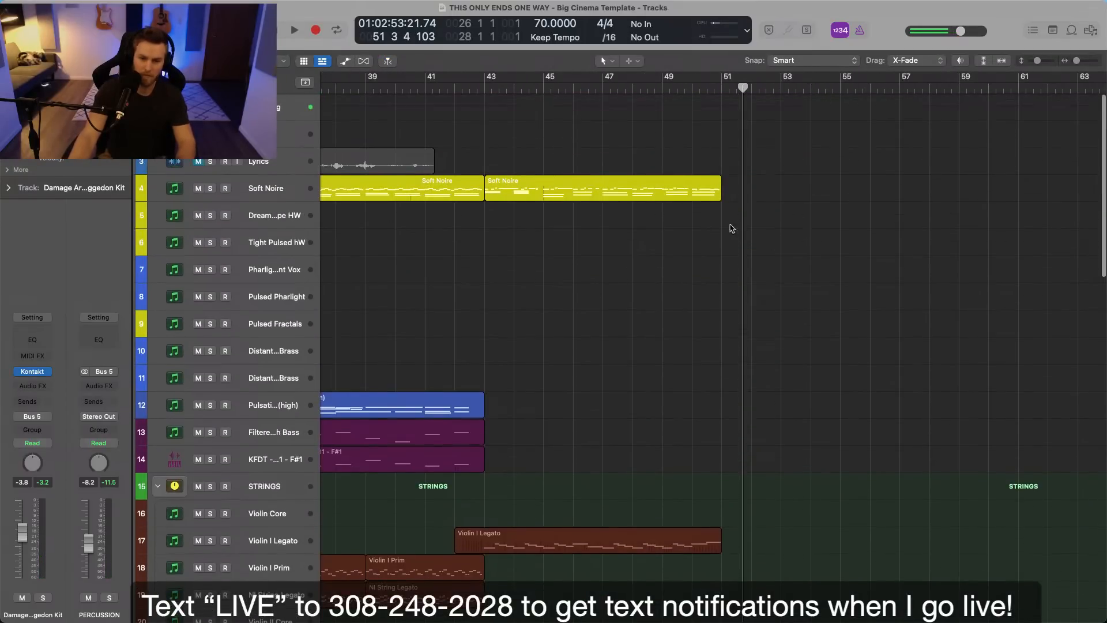
left_click(725, 89)
left_click(301, 193)
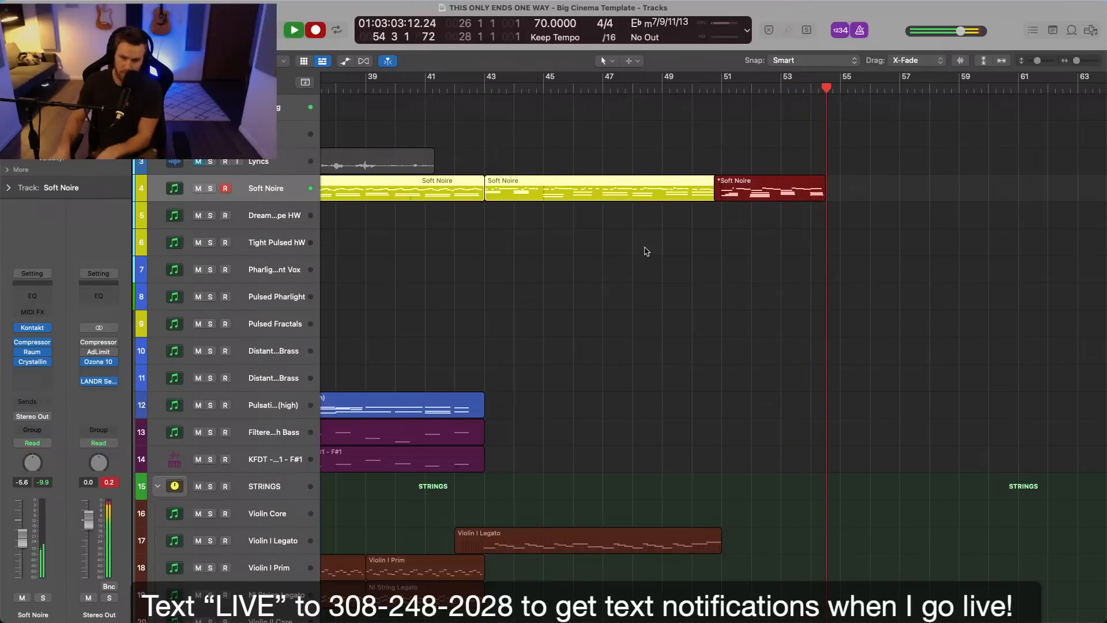
key("space")
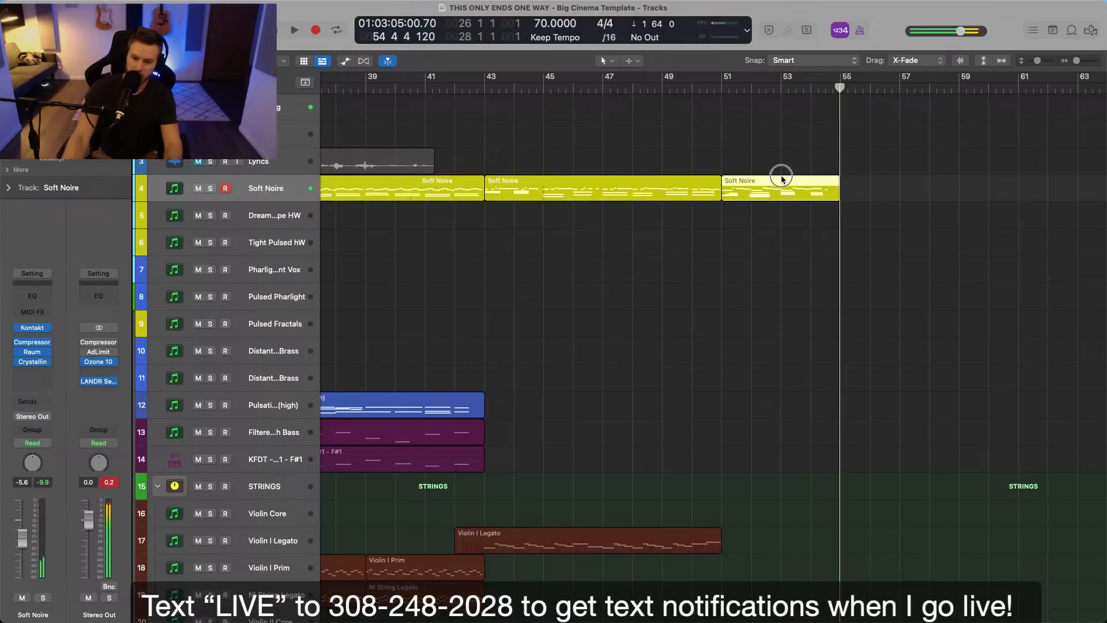
Open the newly recorded Soft Noire region, quantize its notes to 1/32 and play it from bar 51 with the velocity lane hidden.
double_click(783, 179)
key("shift+space")
scroll(611, 413, "up", 1)
scroll(612, 407, "down", 2)
left_click(612, 404)
key("a")
key("space")
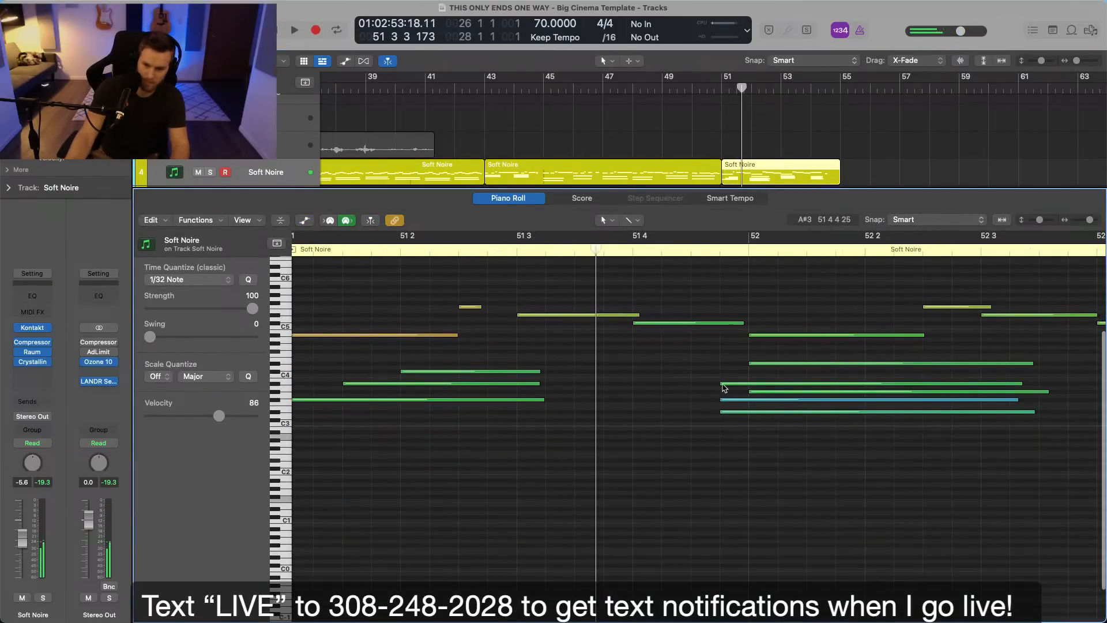
Trim the early starts of the low chord notes to bar 52, leaving the two lowest slightly ahead, and play the result.
left_click_drag(725, 384, 749, 384)
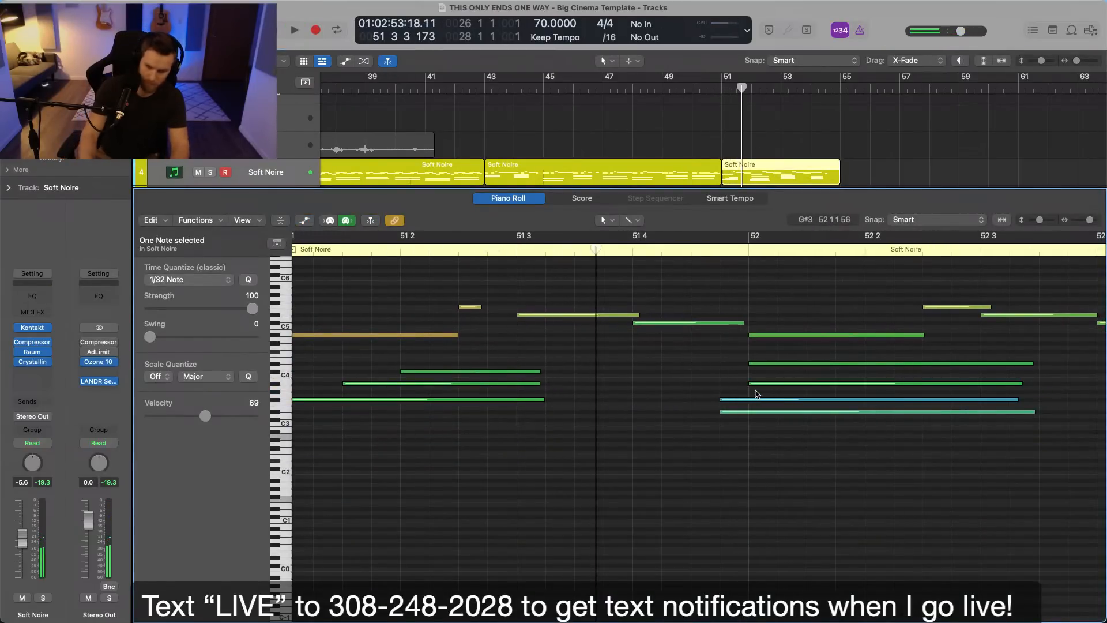
mouse_move(721, 399)
left_mouse_down()
mouse_move(742, 397)
mouse_move(736, 411)
left_mouse_up()
left_click(751, 385)
key("space")
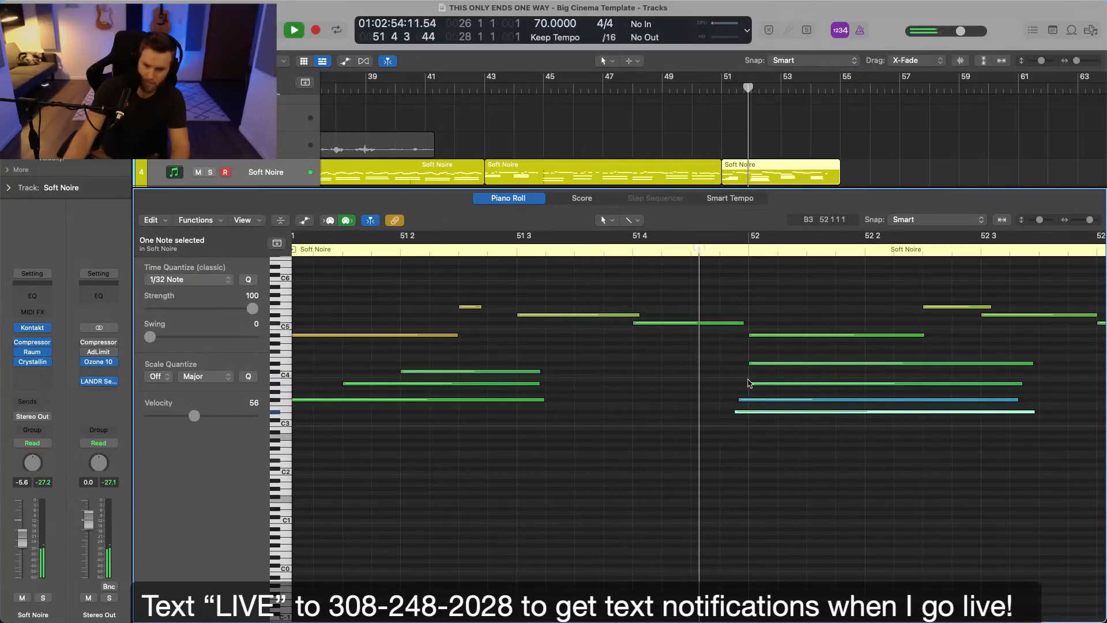
left_click(759, 172)
scroll(721, 353, "left", 3)
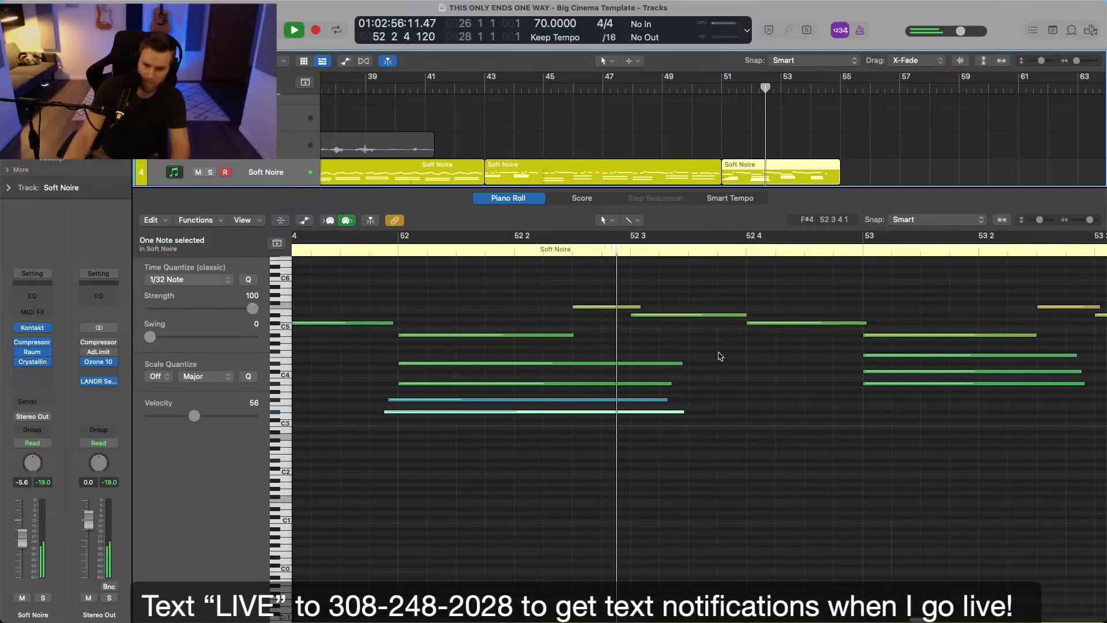
Set the quantize strength to 0 for the bar 52 chord notes and adjust the middle chord note slightly.
left_click(717, 355)
left_click_drag(450, 294, 465, 436)
left_click_drag(252, 309, 179, 317)
left_click(348, 353)
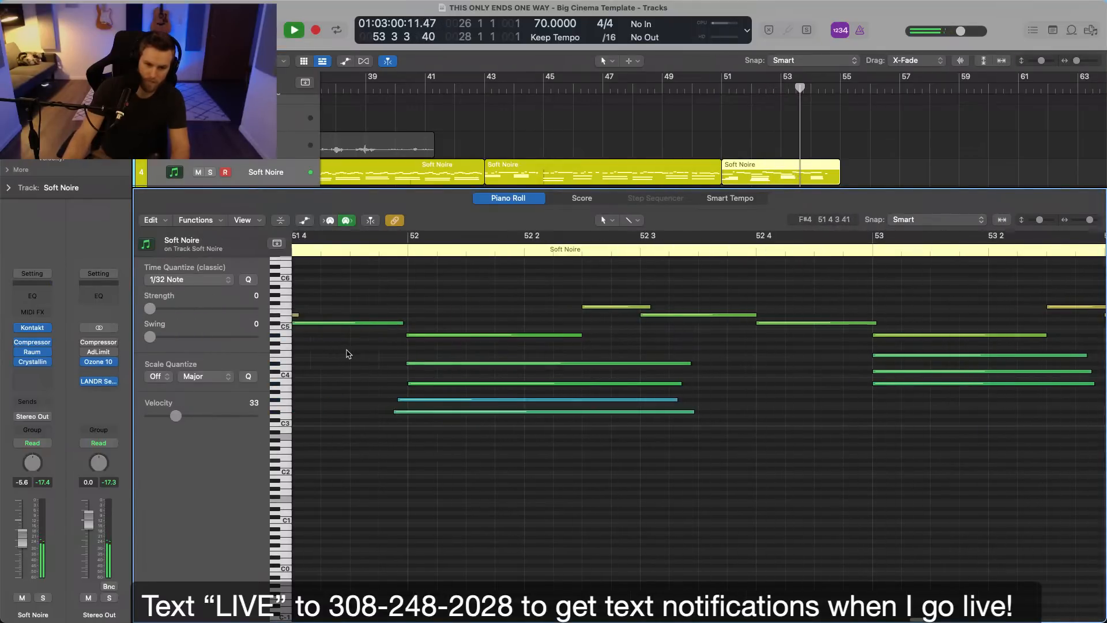
left_click_drag(484, 385, 477, 387)
scroll(525, 386, "right", 10)
key("super+Left")
key("super+Left")
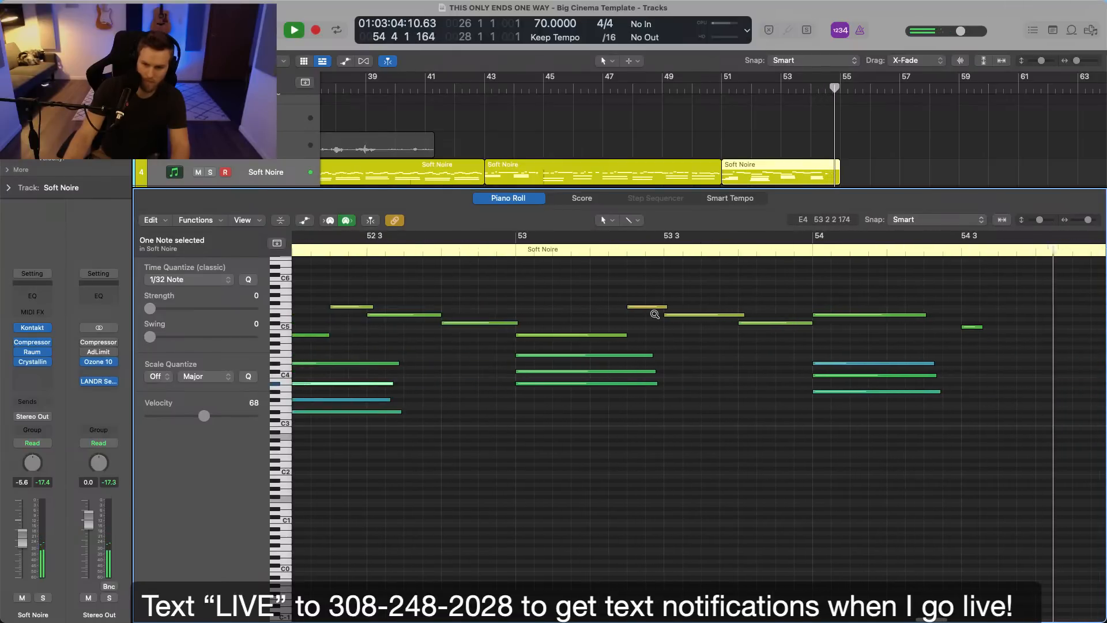
Close the piano roll and play the new Soft Noire part from just before bar 51.
key("space")
key("p")
left_click(715, 91)
key("space")
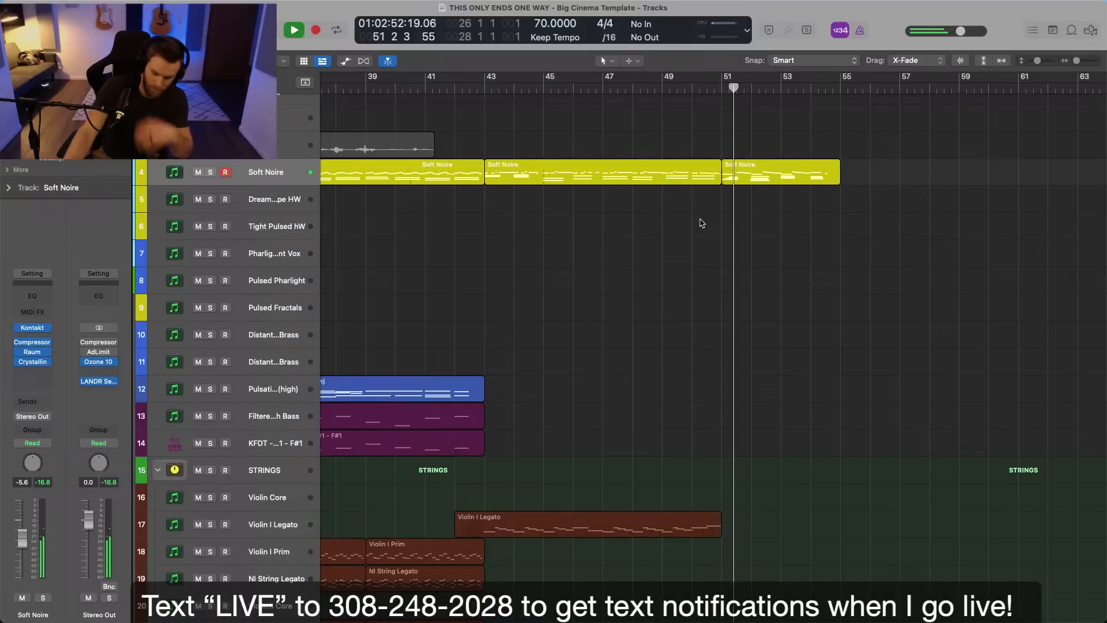
Add volume automation to the Soft Noire region from bar 51 to 55, raise it to -1.5 dB and hide the automation.
key("a")
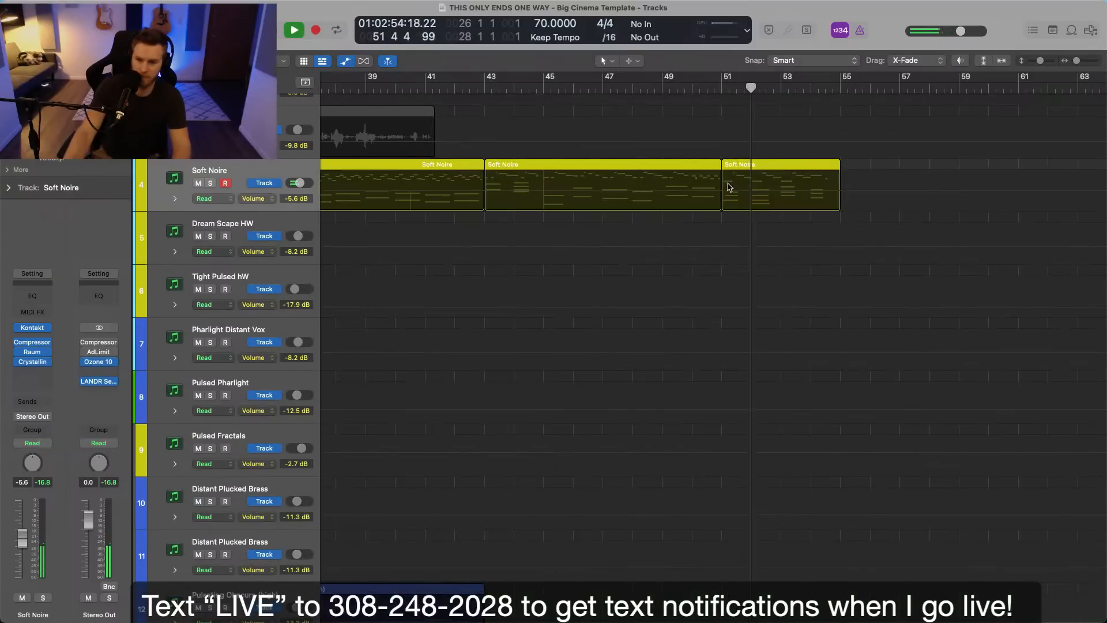
left_click_drag(720, 185, 828, 196)
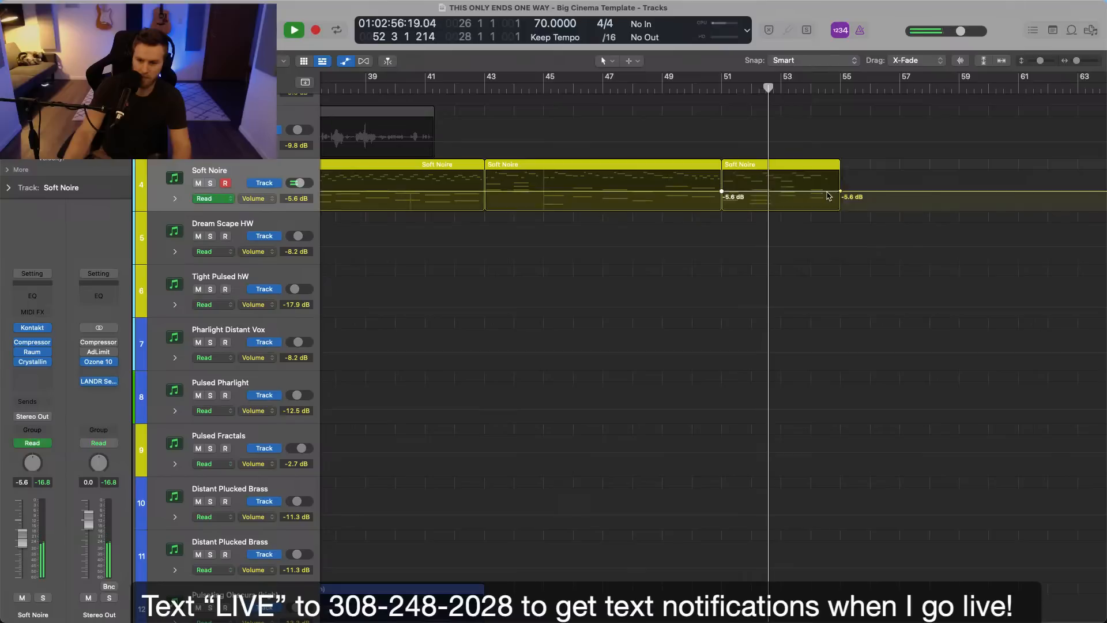
key("a")
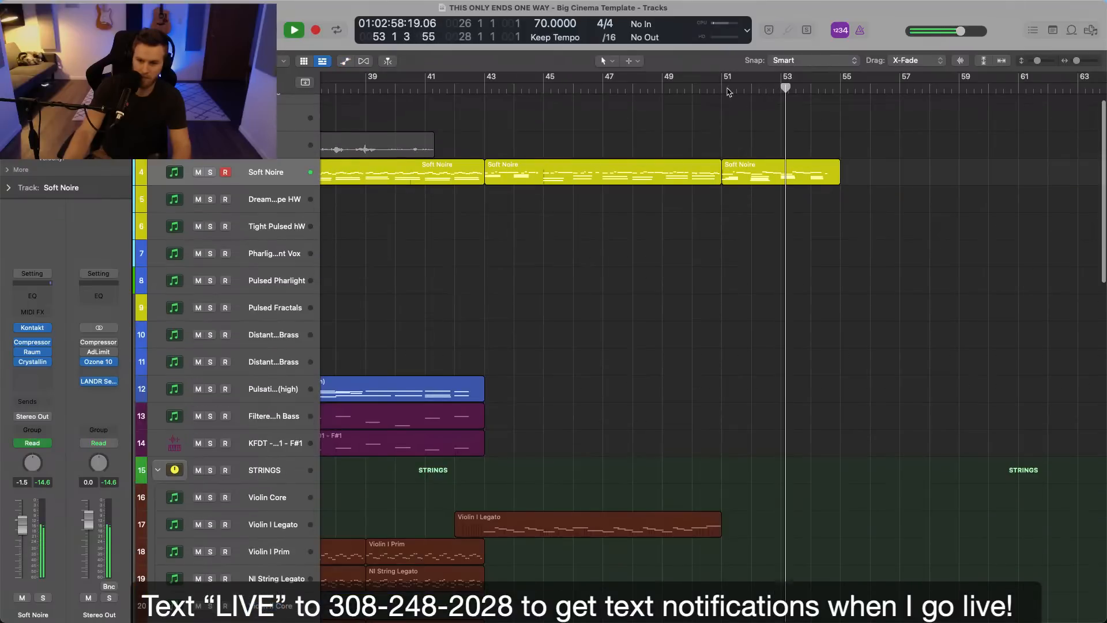
scroll(695, 153, "left", 1)
scroll(695, 153, "left", 1)
left_click(726, 142)
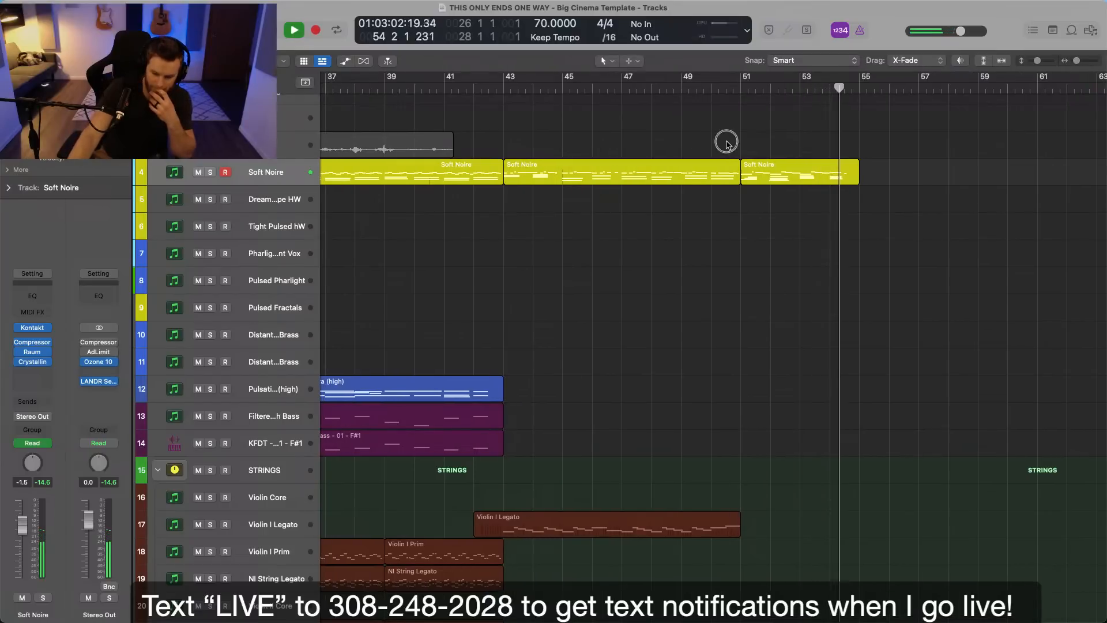
Stop playback and replay the arrangement from bar 35 with the whole section in view.
scroll(729, 146, "right", 3)
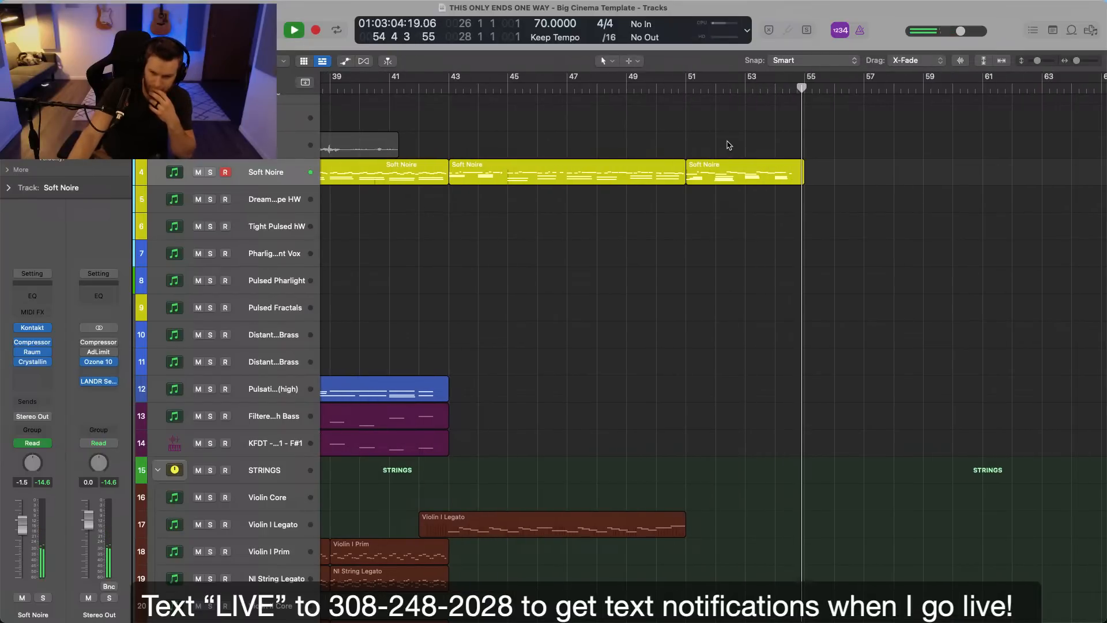
key("space")
scroll(773, 92, "left", 15)
scroll(773, 91, "right", 12)
scroll(790, 256, "right", 2)
scroll(531, 232, "left", 9)
key("super+Left")
key("super+Left")
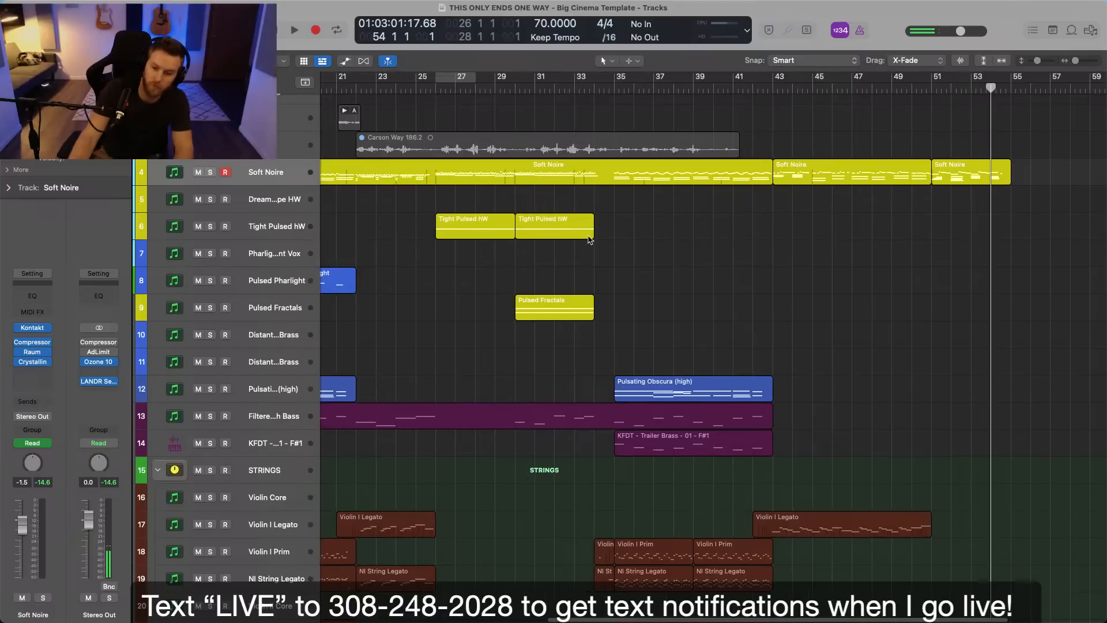
scroll(594, 238, "down", 3)
left_click(617, 87)
left_click(619, 99, "super")
double_click(615, 100, "super")
key("space")
Split the Filtered Crunch Bass region at bar 35 and copy the full arrangement's bar 35 to 43 regions to bar 51.
left_click(650, 99)
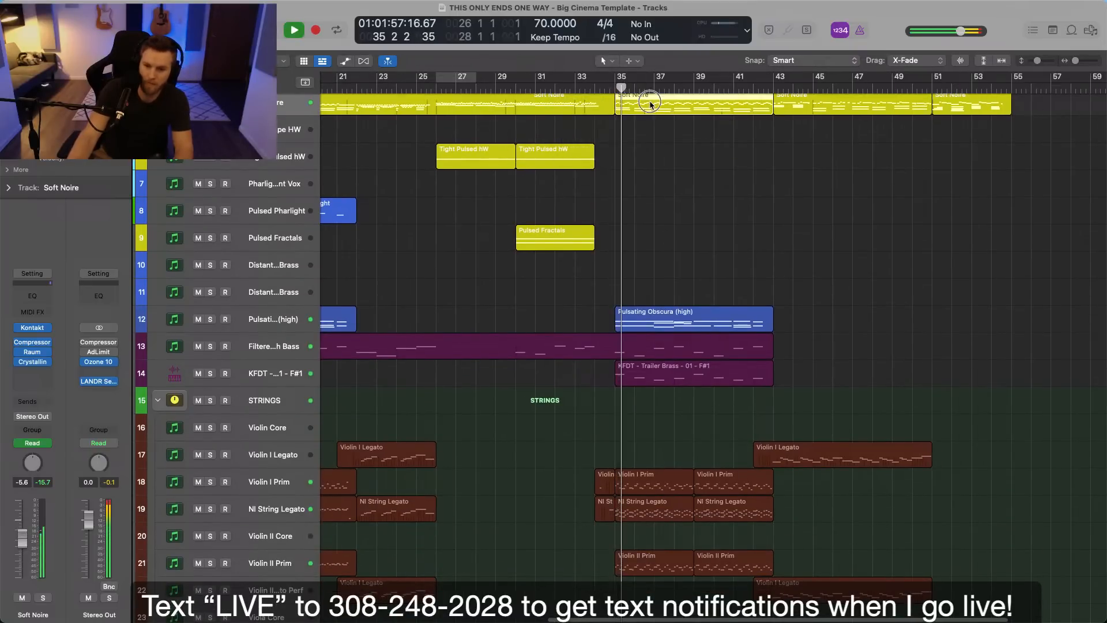
double_click(615, 351, "super")
key("super+Up")
left_click_drag(643, 554, 719, 150)
scroll(741, 280, "down", 10)
left_click_drag(668, 316, 740, 372)
scroll(740, 372, "down", 5)
scroll(741, 372, "down", 5)
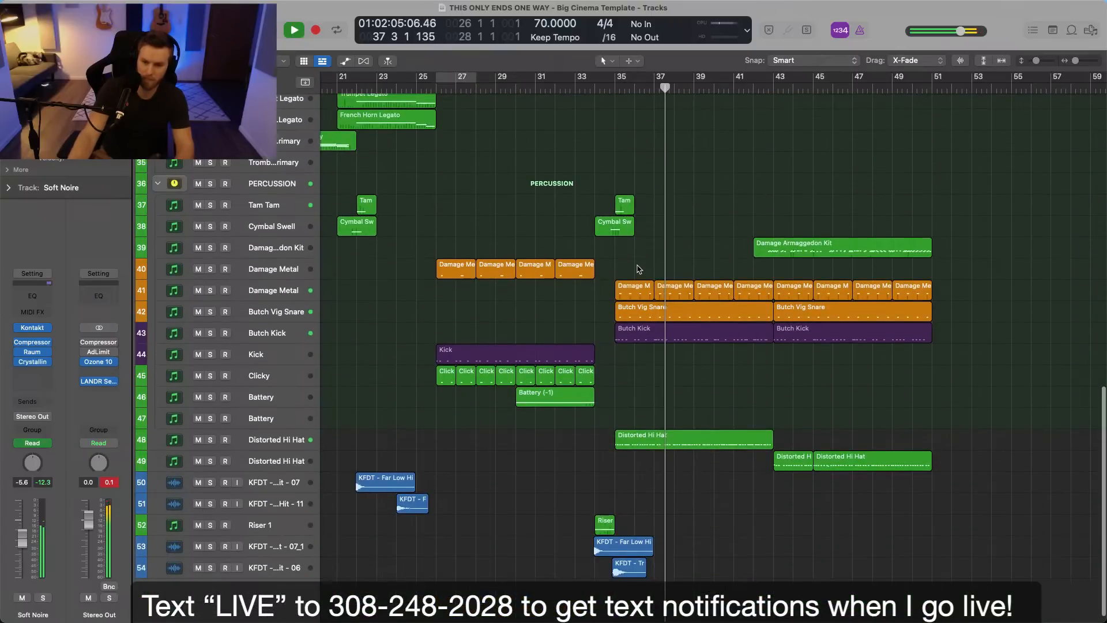
left_click_drag(633, 188, 750, 489)
left_click_drag(629, 449, 944, 446)
scroll(945, 445, "right", 5)
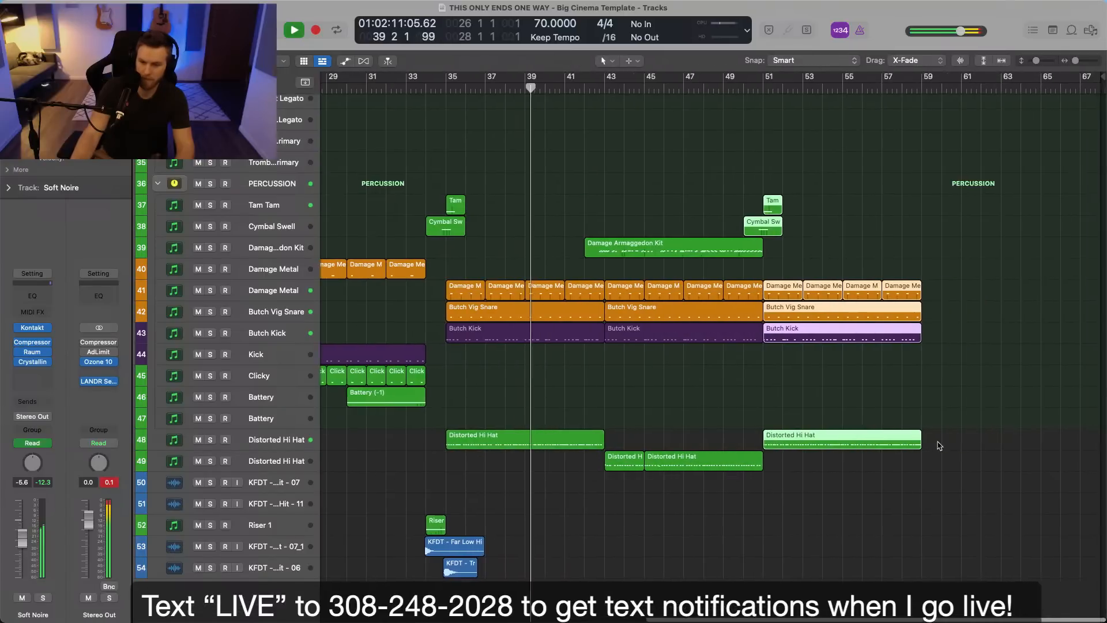
Move the copied full-arrangement regions so the section starts at bar 55, after the soft Soft Noire part.
scroll(865, 346, "up", 15)
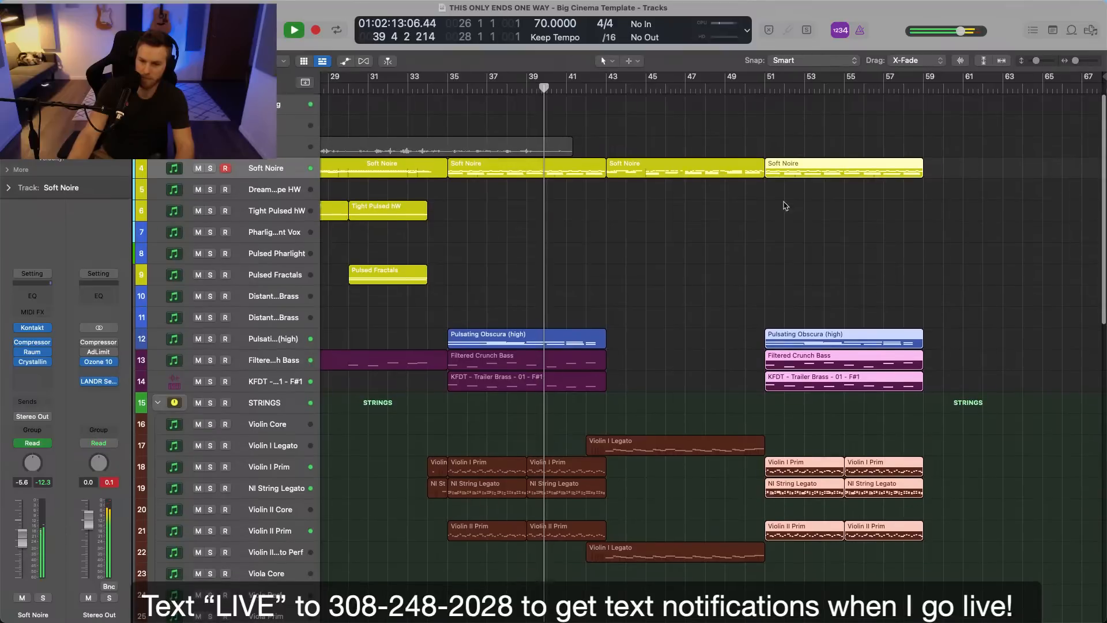
left_click_drag(785, 339, 815, 341)
left_click_drag(850, 337, 863, 337)
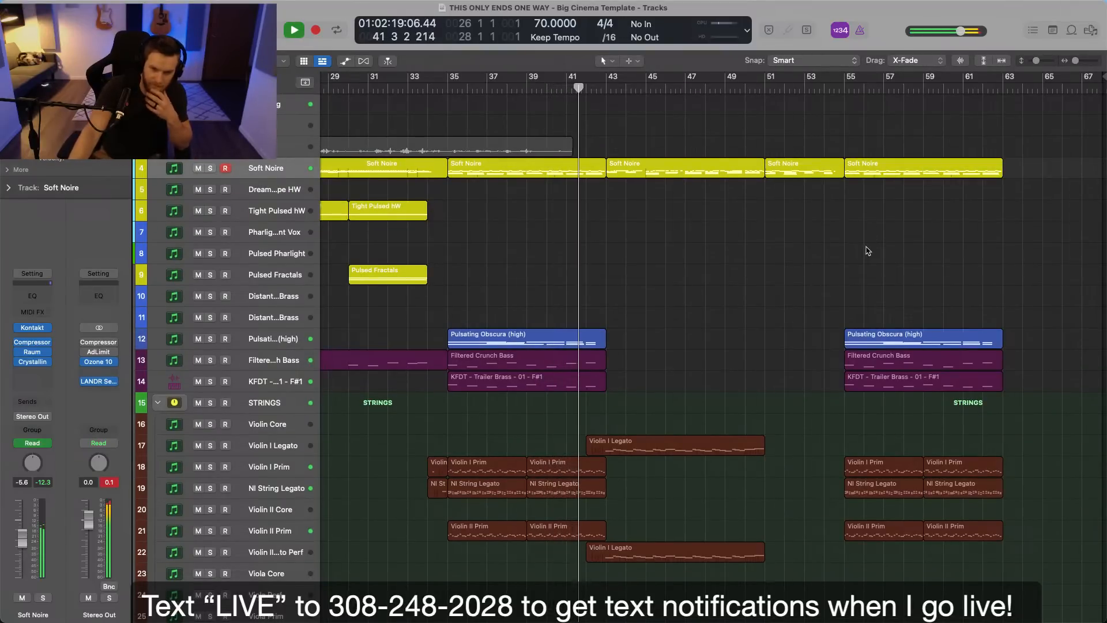
Copy the Cymbal Swell region from bar 34 to bar 42, leading into the bar 43 section.
scroll(865, 249, "down", 15)
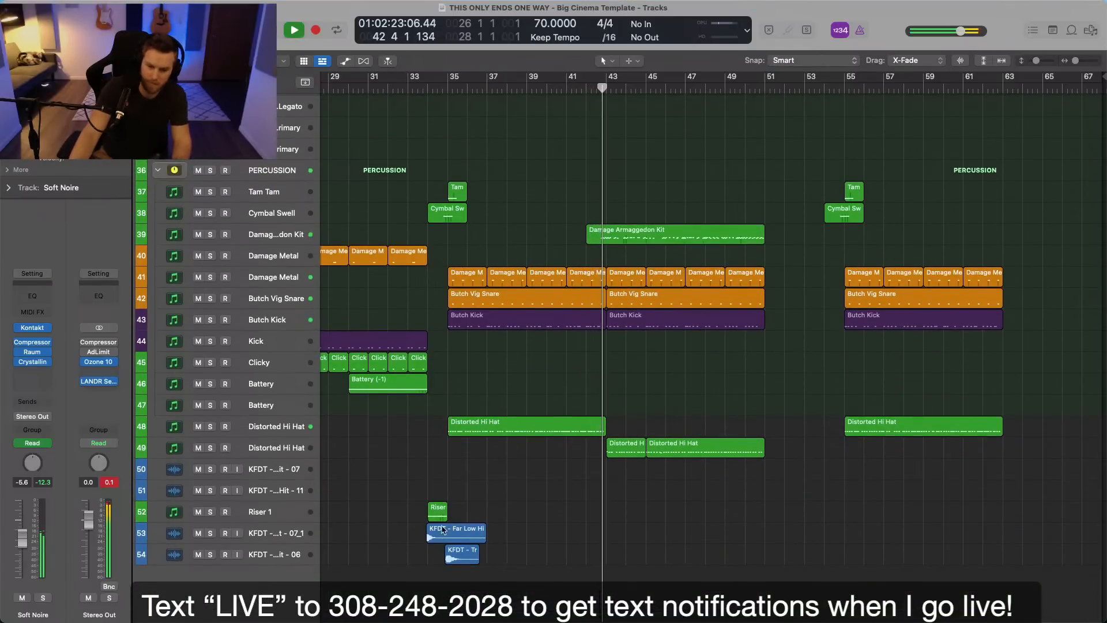
left_click_drag(447, 214, 606, 211)
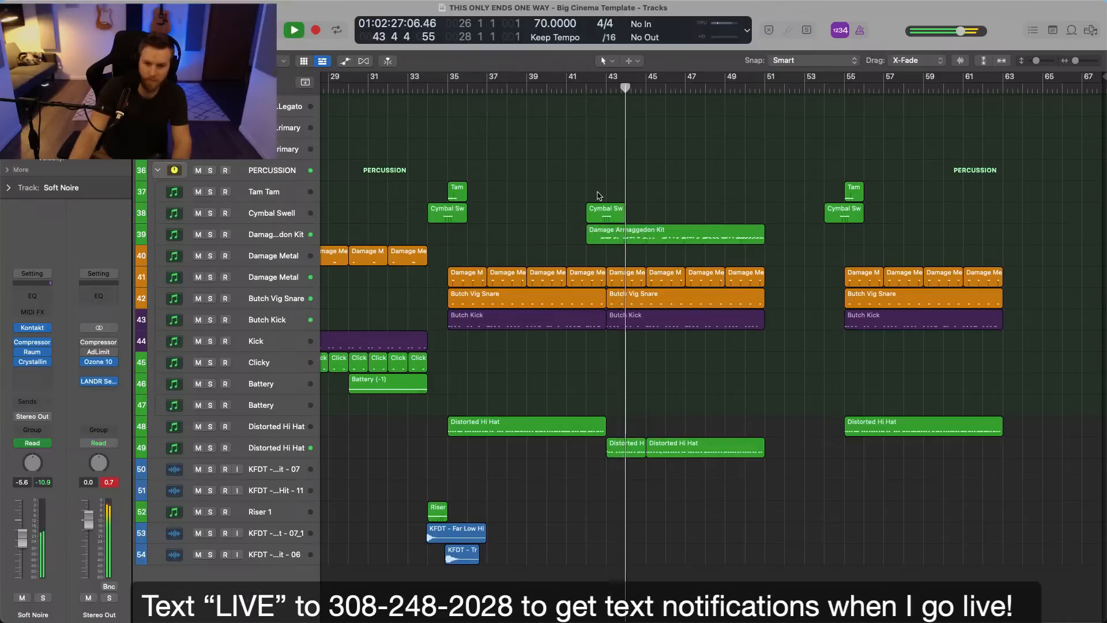
key("super+Right")
key("super+Right")
Lower the Damage Armageddon Kit track to -5.8 dB and the second Distorted Hi Hat track to -16.6 dB.
left_click(274, 235)
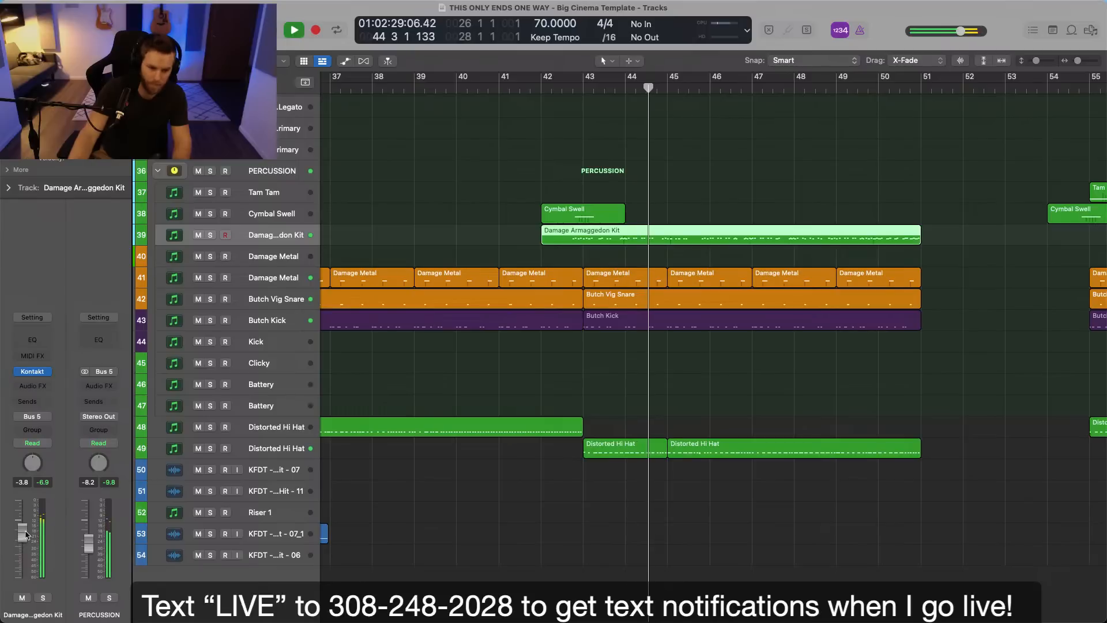
left_click(622, 526)
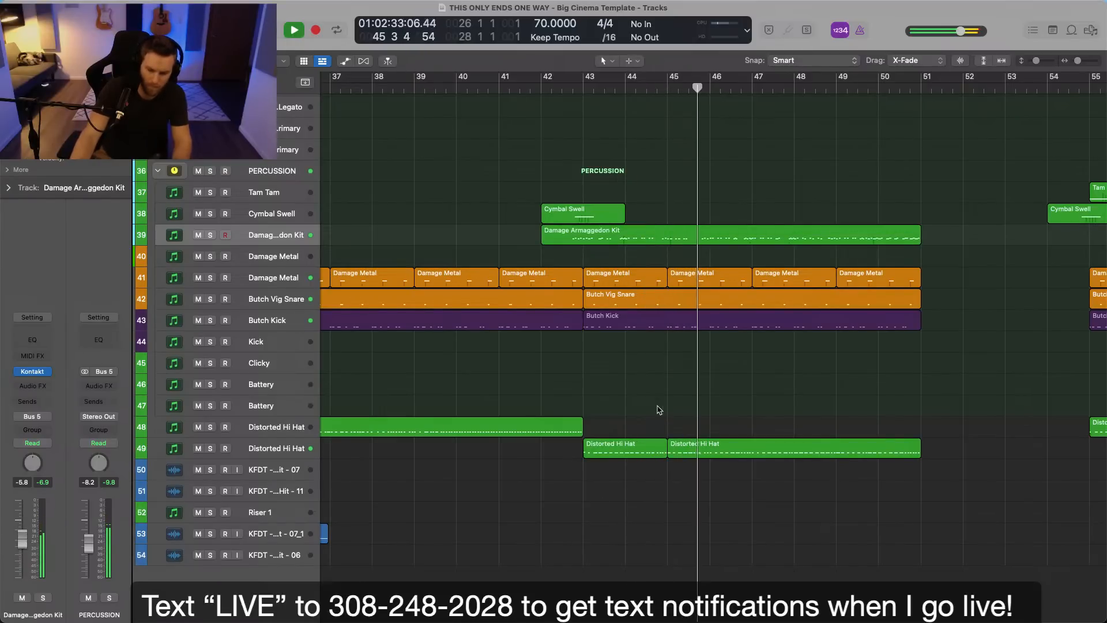
left_click(268, 450)
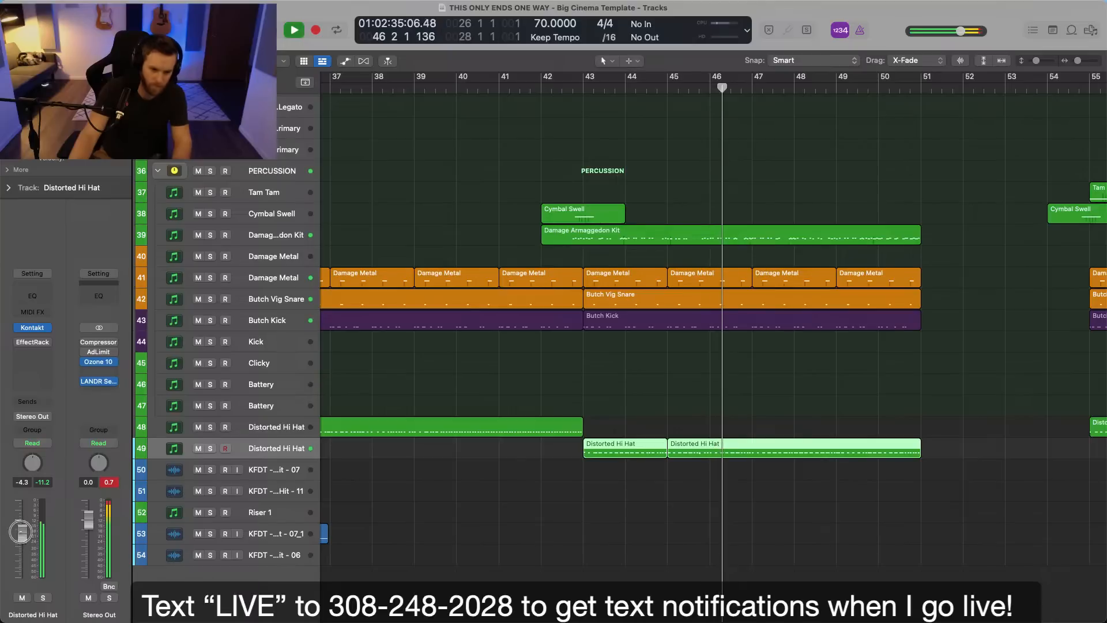
mouse_move(22, 532)
left_mouse_down()
mouse_move(22, 555)
mouse_move(24, 528)
left_mouse_up()
left_click(422, 529)
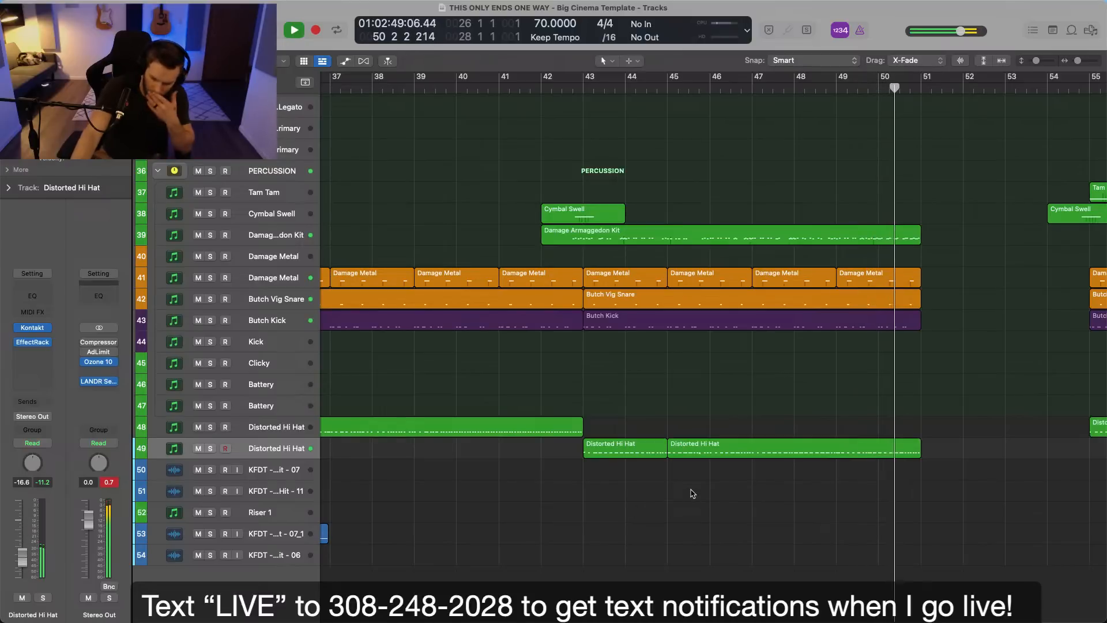
Rename the second Distorted Hi Hat track as Distorted Ride and clear the region selection.
scroll(694, 495, "up", 6)
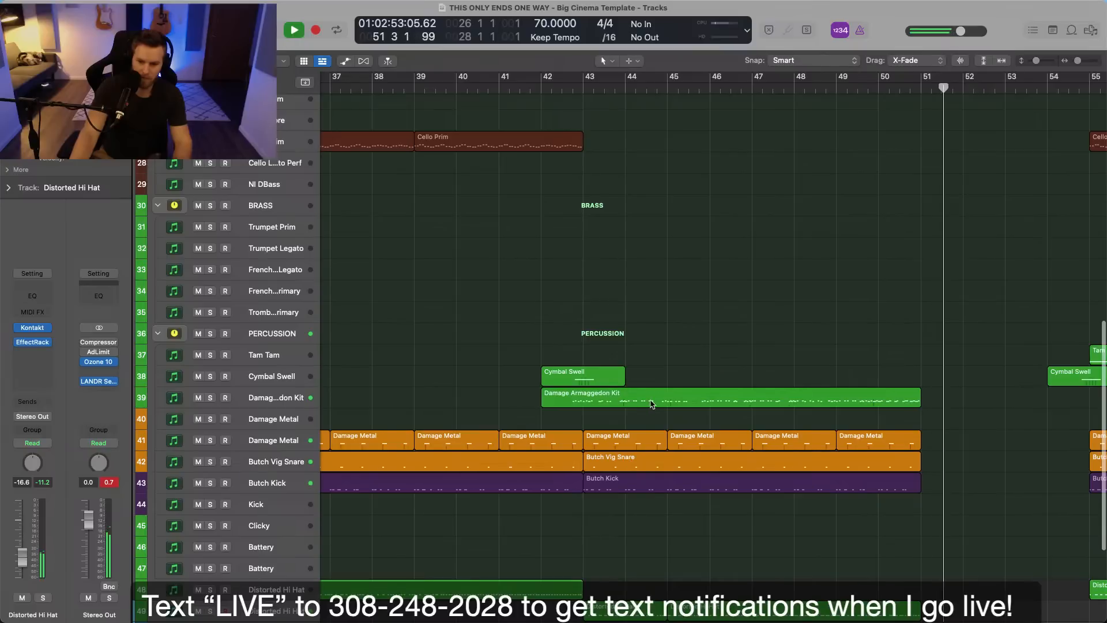
key("super+Left")
scroll(719, 361, "right", 2)
scroll(677, 487, "down", 4)
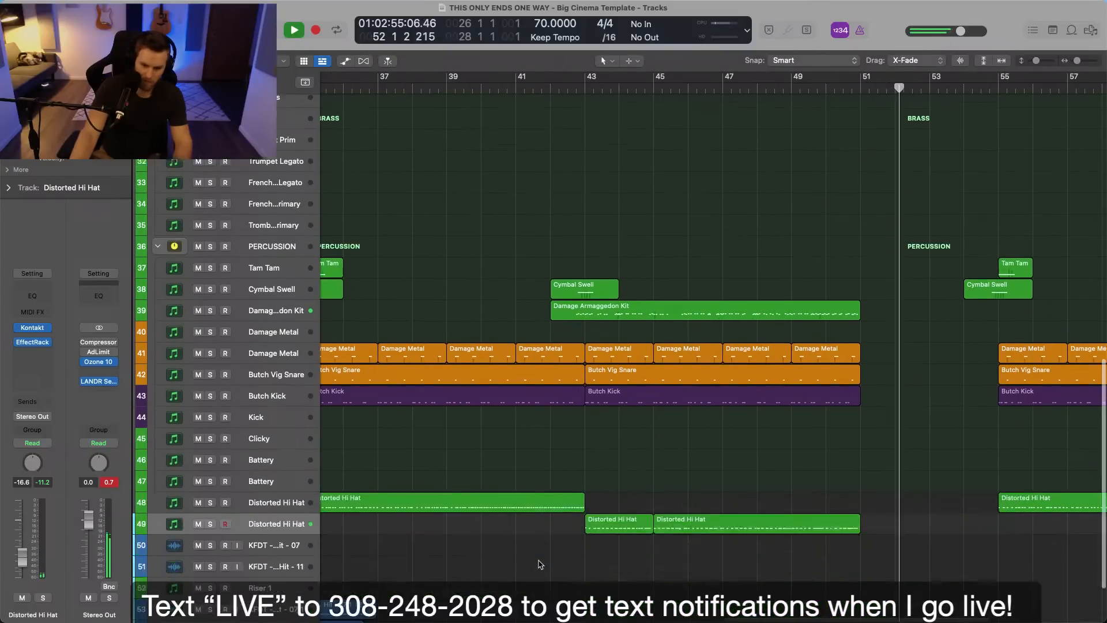
double_click(270, 506)
key("Right")
key("BackSpace")
key("BackSpace")
key("BackSpace")
key("BackSpace")
key("BackSpace")
key("BackSpace")
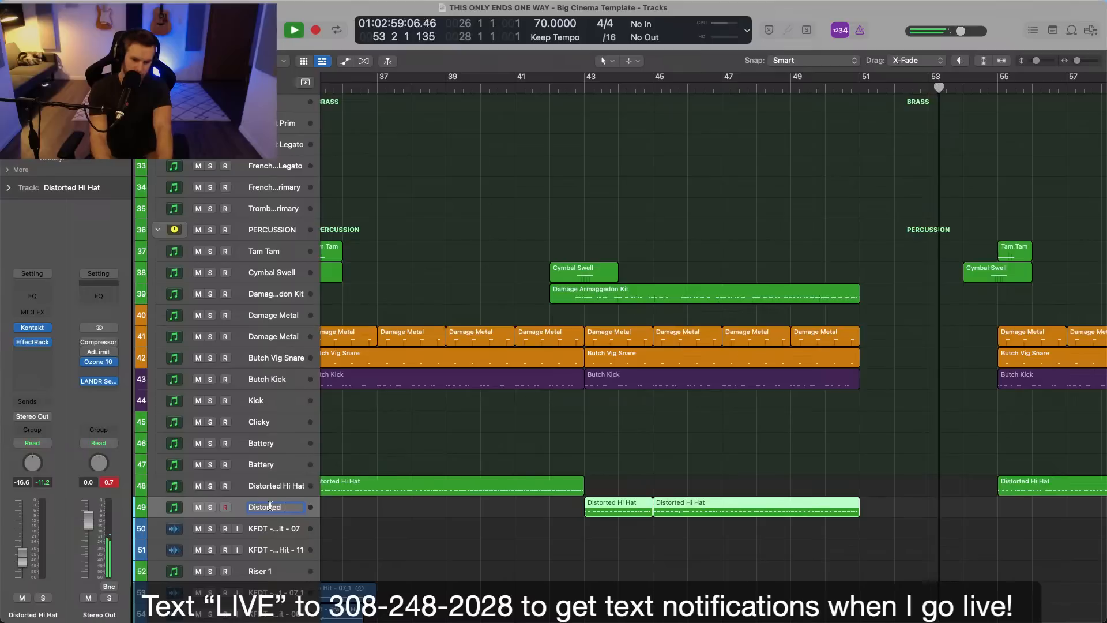
type("Ride")
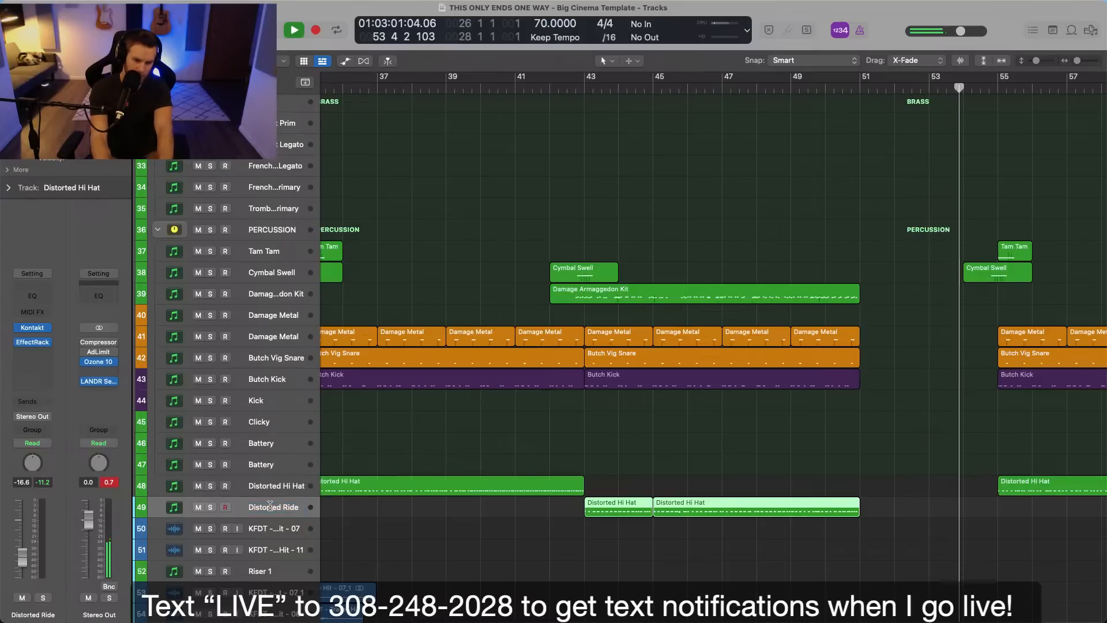
left_click(639, 459)
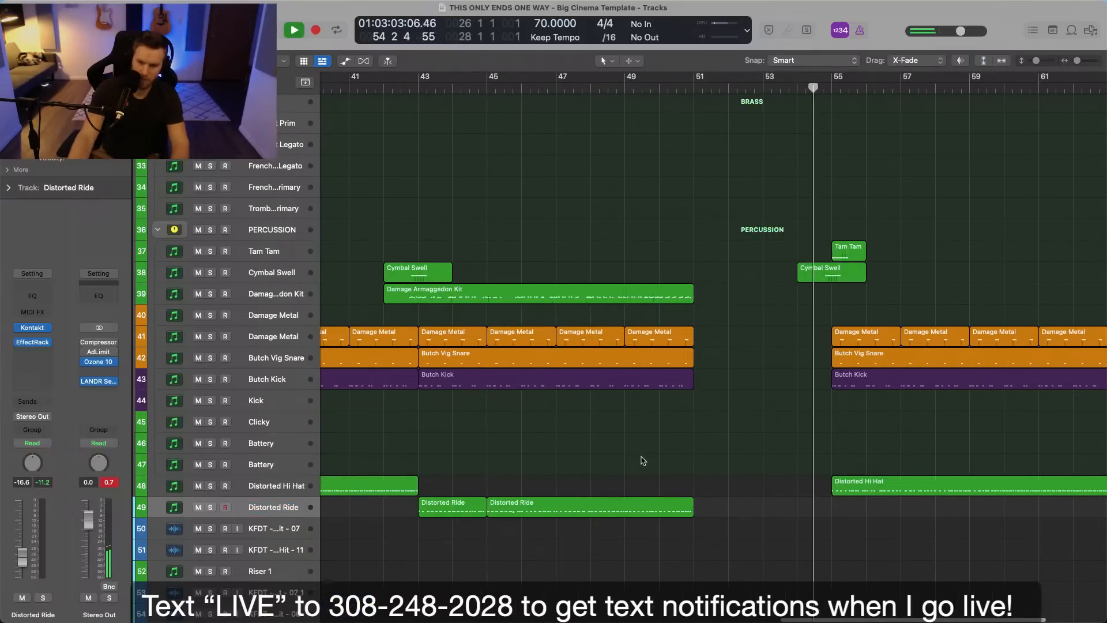
Copy the Riser 1 region to bar 54 and the KFDT Far Low Hit region to just before bar 54.
scroll(641, 462, "down", 4)
scroll(643, 463, "left", 2)
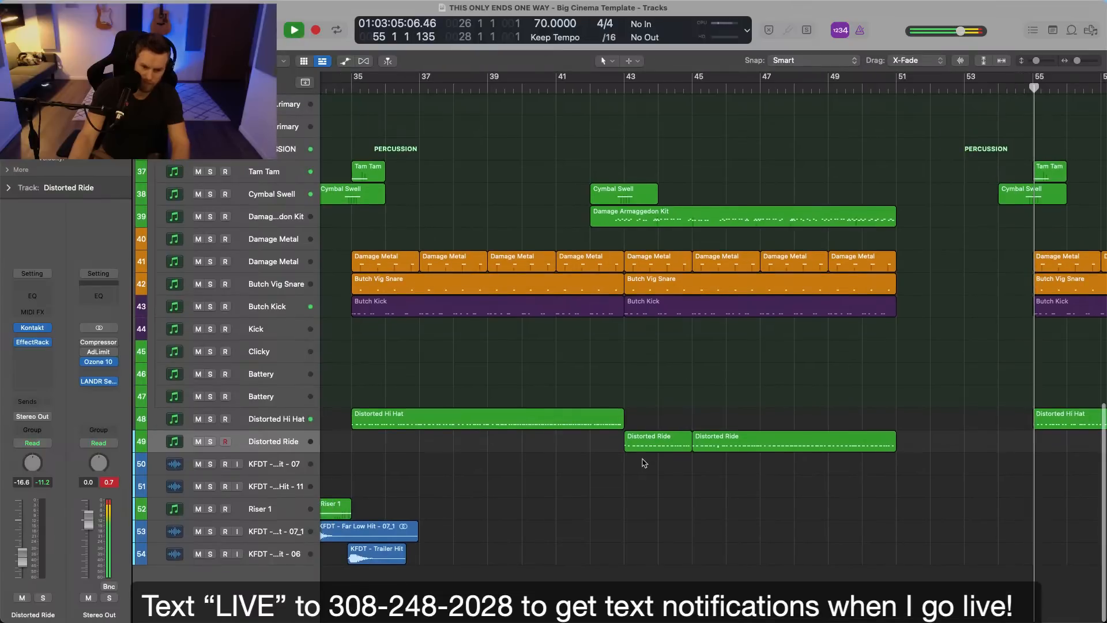
key("super+Left")
key("super+Left")
left_click_drag(552, 510, 964, 510)
left_click_drag(490, 539, 773, 535)
key("super+Right")
key("super+Right")
key("super+Right")
key("super+Right")
key("super+Left")
key("super+Left")
key("super+Left")
key("super+Left")
key("super+Up")
key("super+Left")
key("super+Left")
key("super+Left")
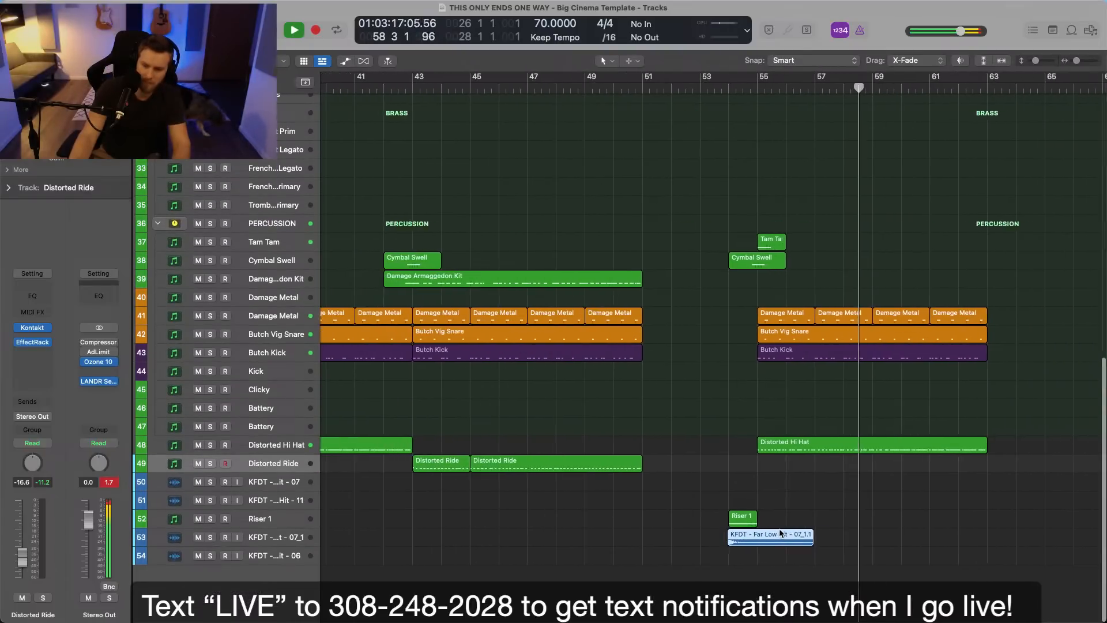
Play the transition from about bar 51 and select the Riser 1 track.
scroll(779, 519, "up", 15)
key("space")
left_click_drag(632, 90, 643, 88)
key("space")
scroll(715, 340, "down", 10)
scroll(713, 357, "down", 8)
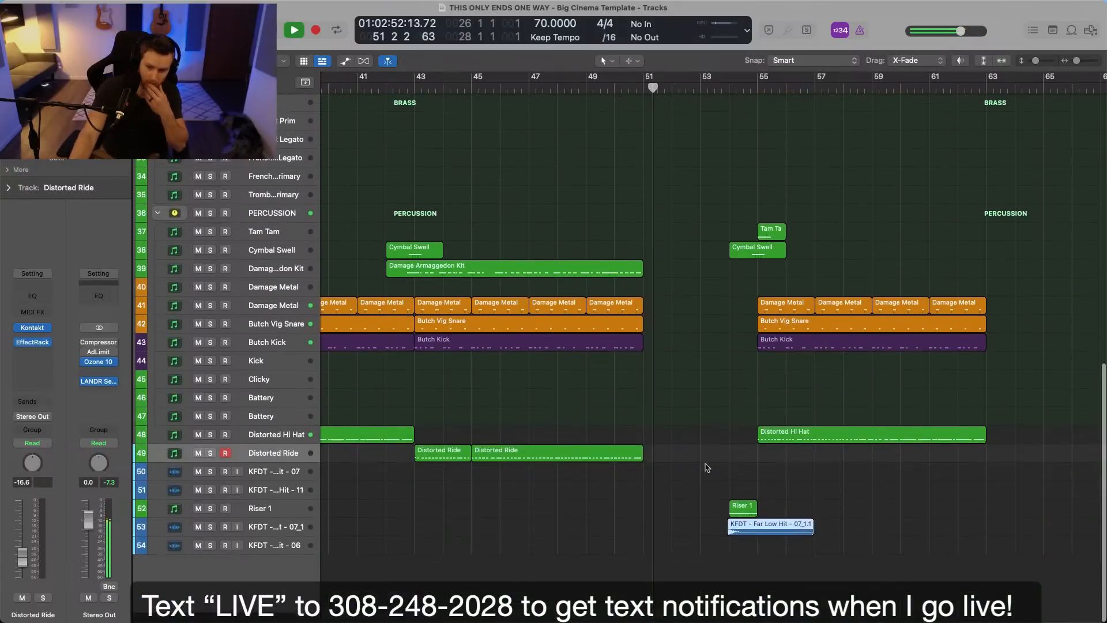
left_click(292, 519)
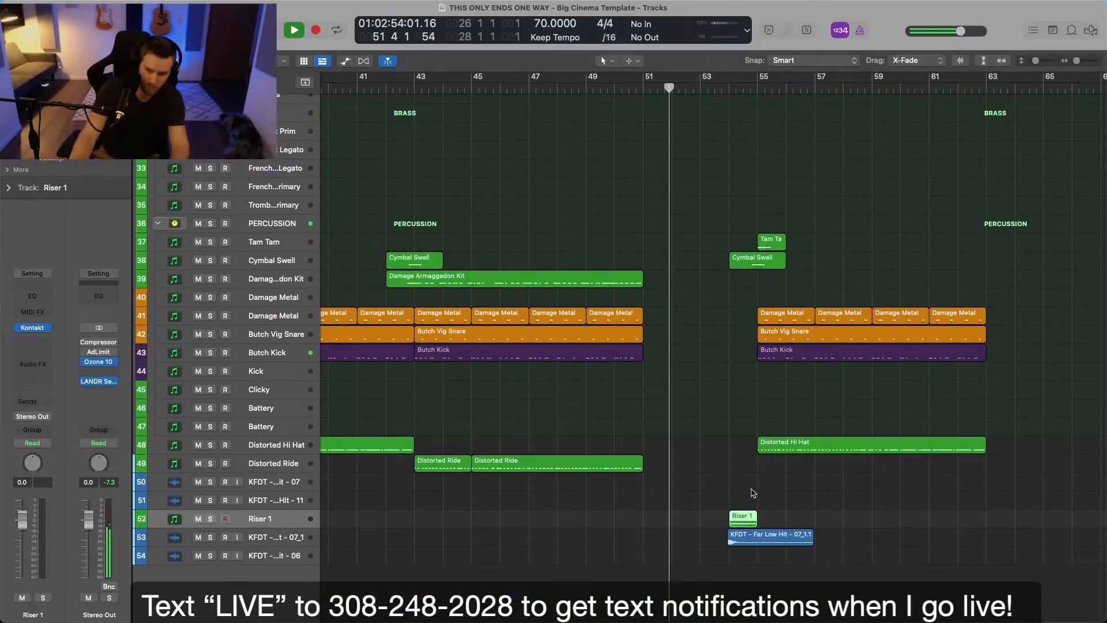
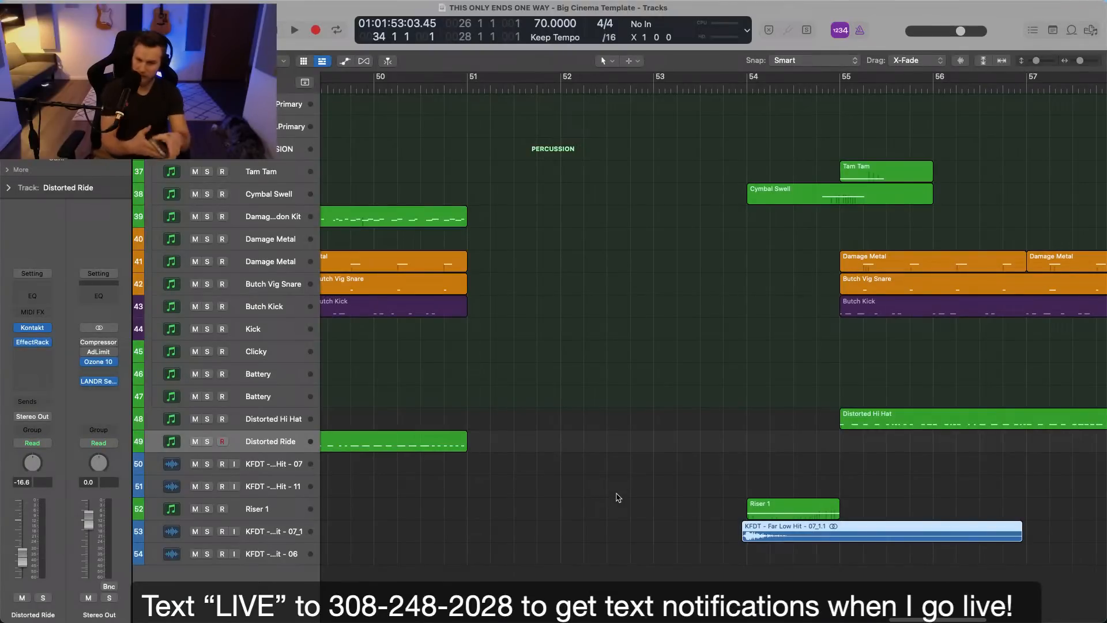
left_click(615, 479)
left_click(214, 7)
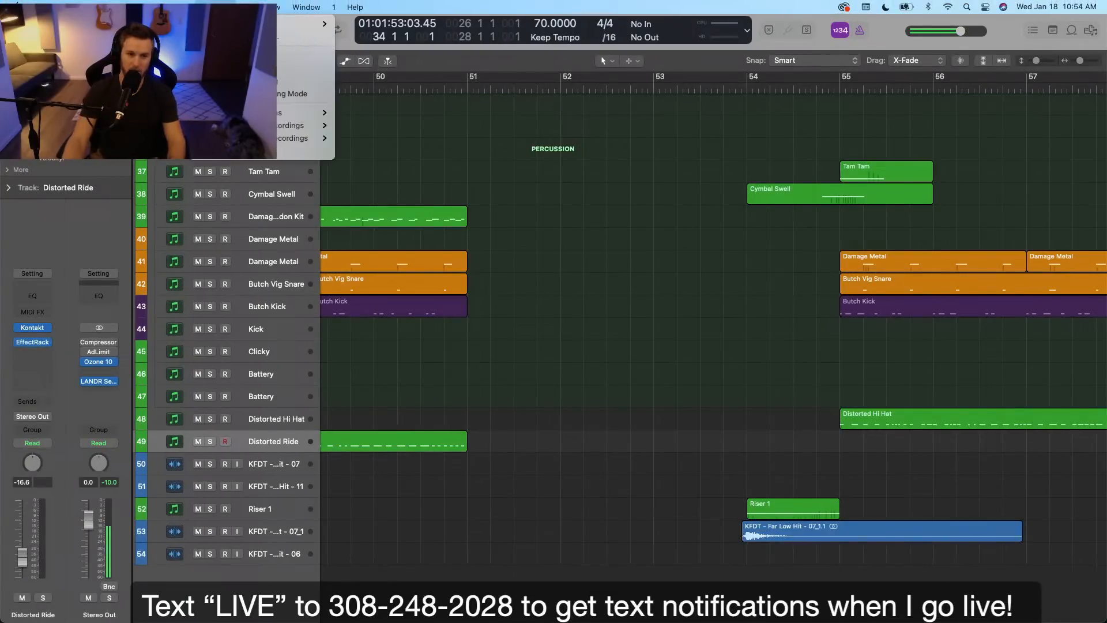
left_click(601, 206)
scroll(604, 209, "up", 15)
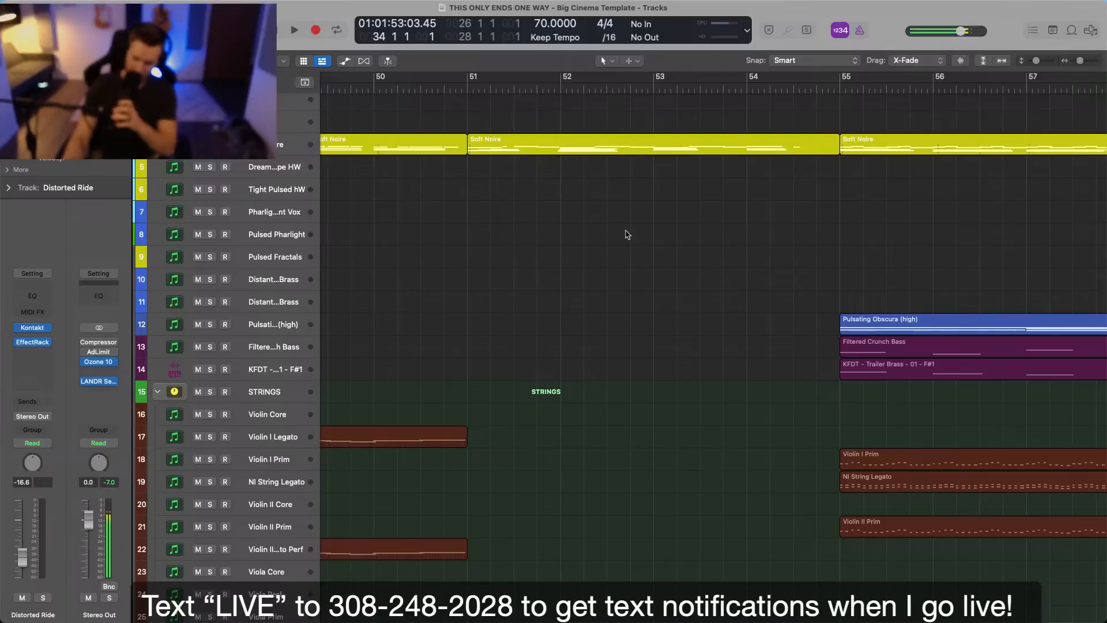
scroll(629, 243, "down", 11)
scroll(631, 246, "down", 5)
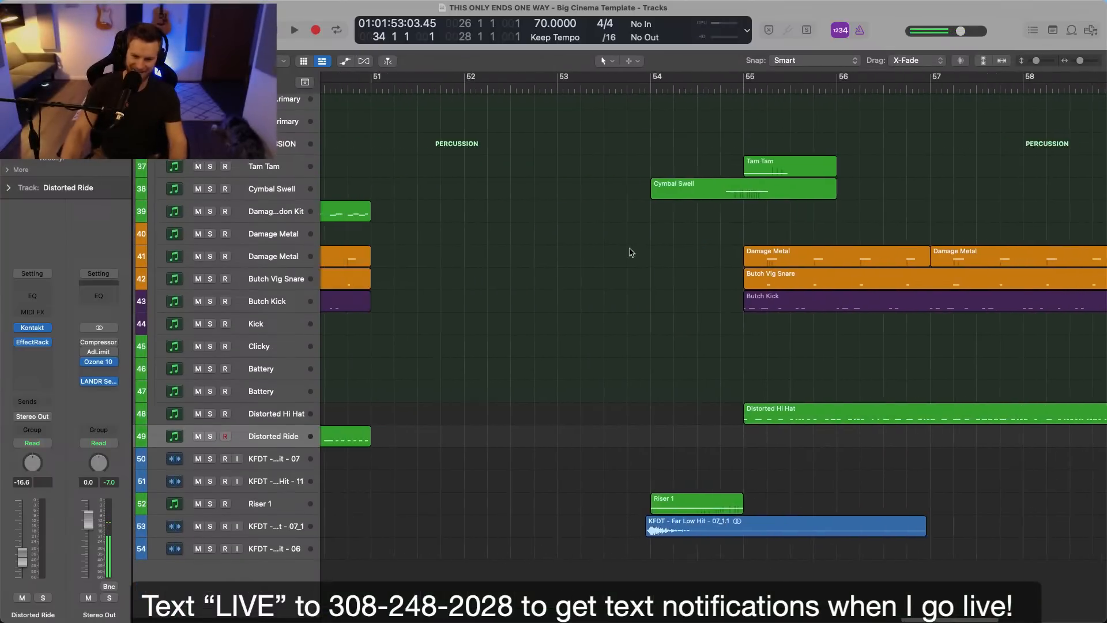
scroll(660, 452, "right", 3)
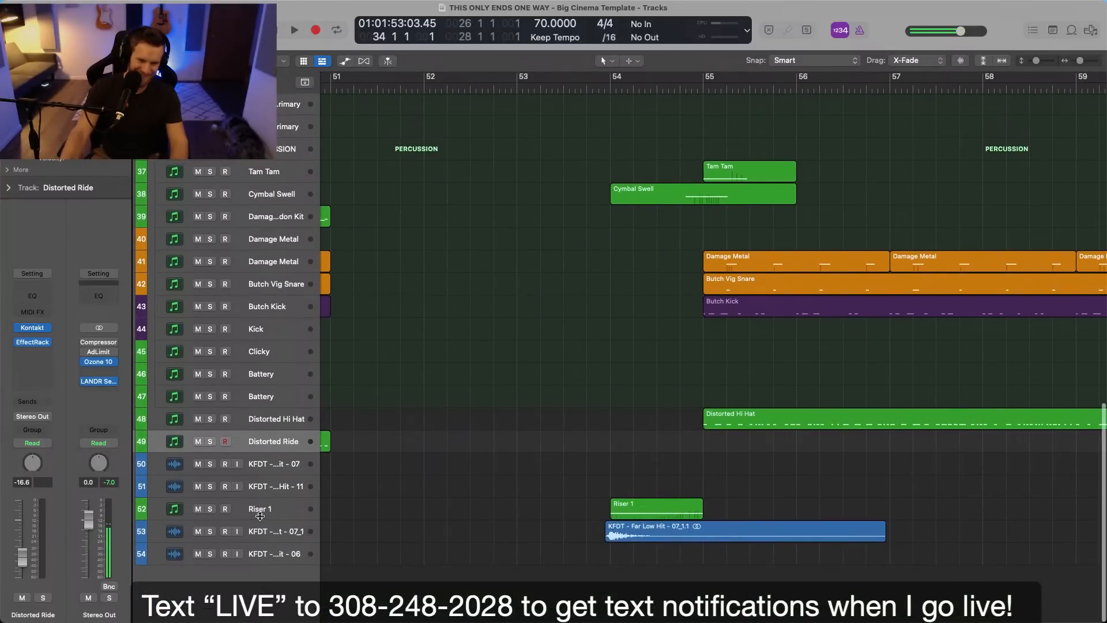
Duplicate the Riser 1 track, place the Riser 1 region on the copy and trim it to the second half of bar 54.
left_click(516, 501)
key("super+d")
left_click_drag(659, 513, 704, 543)
left_click(623, 497)
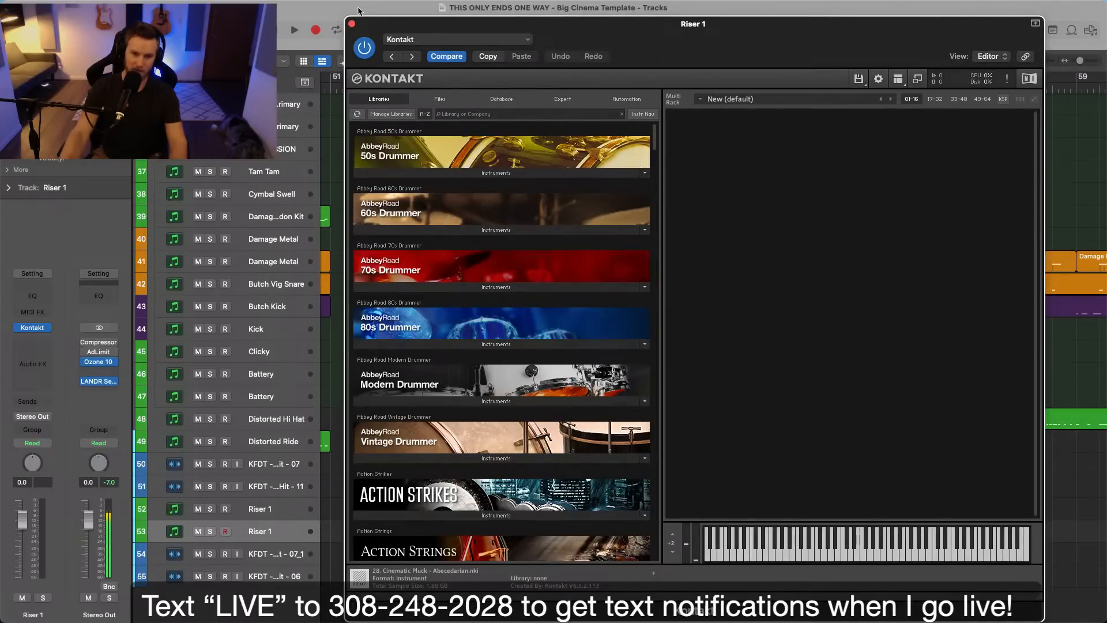
left_click(352, 23)
Load the Rise and Hit instrument Symphonic Train into Kontakt on the original Riser 1 track.
left_click(275, 511)
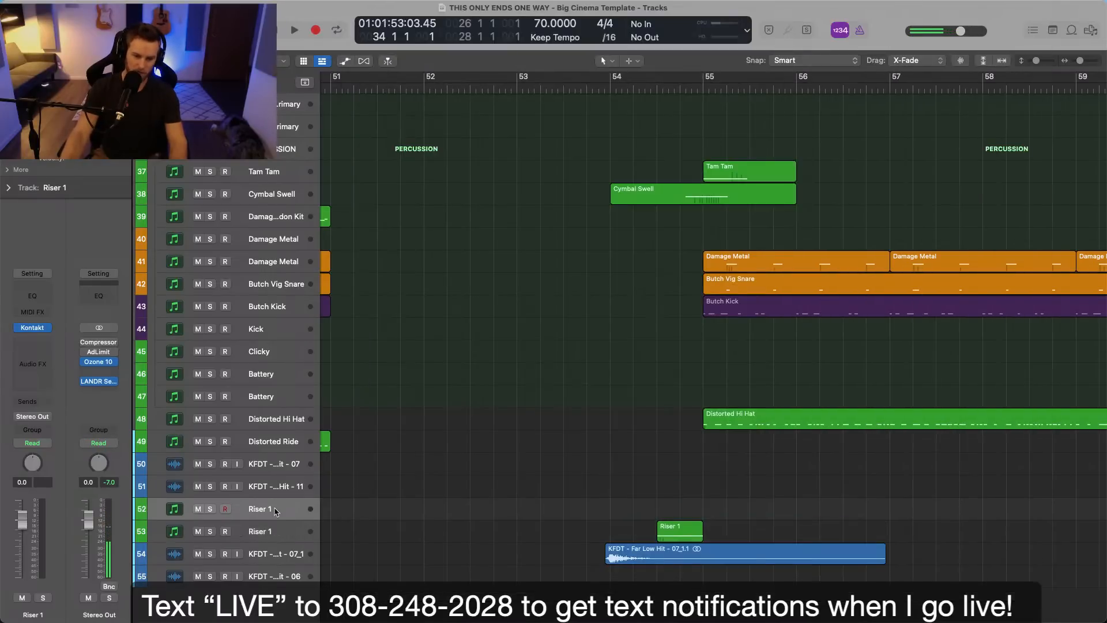
left_click(32, 329)
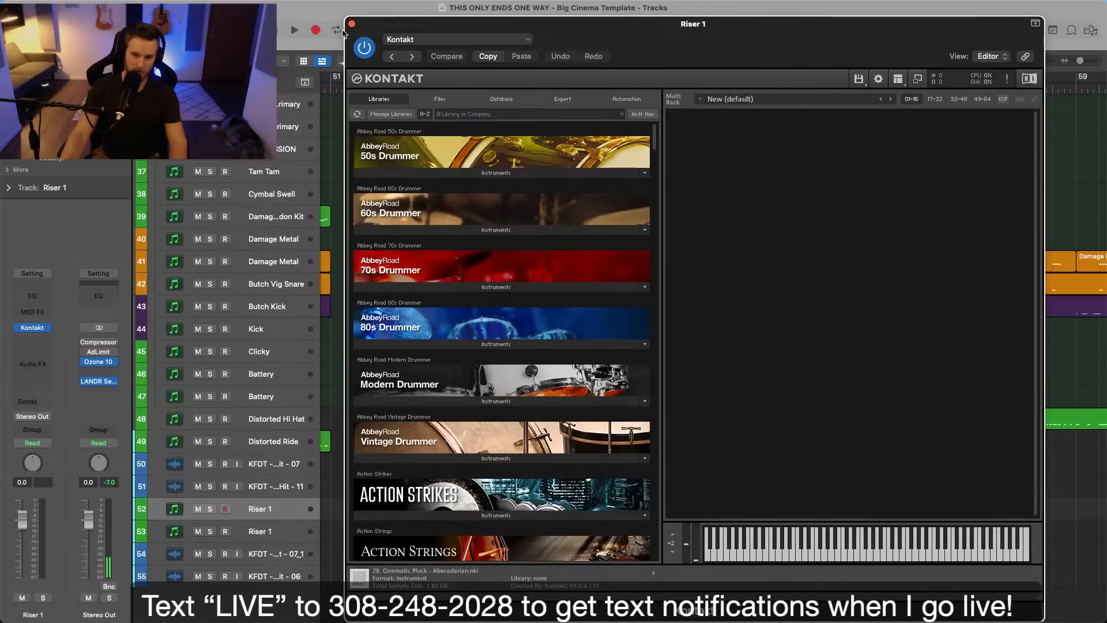
left_click(502, 114)
type("rise")
left_click(487, 173)
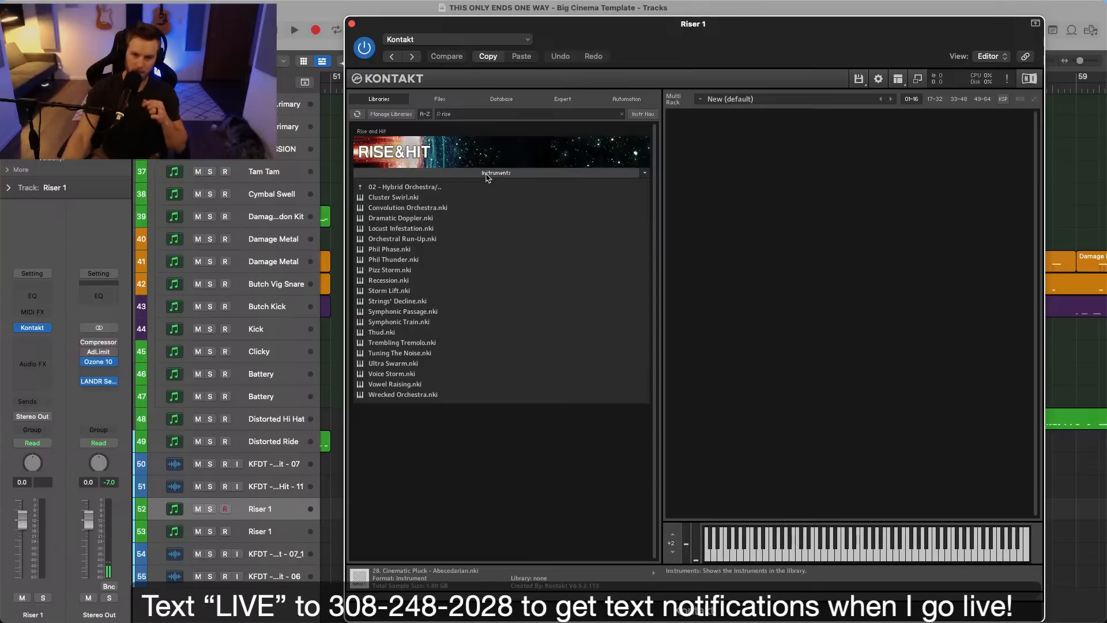
left_click(414, 324)
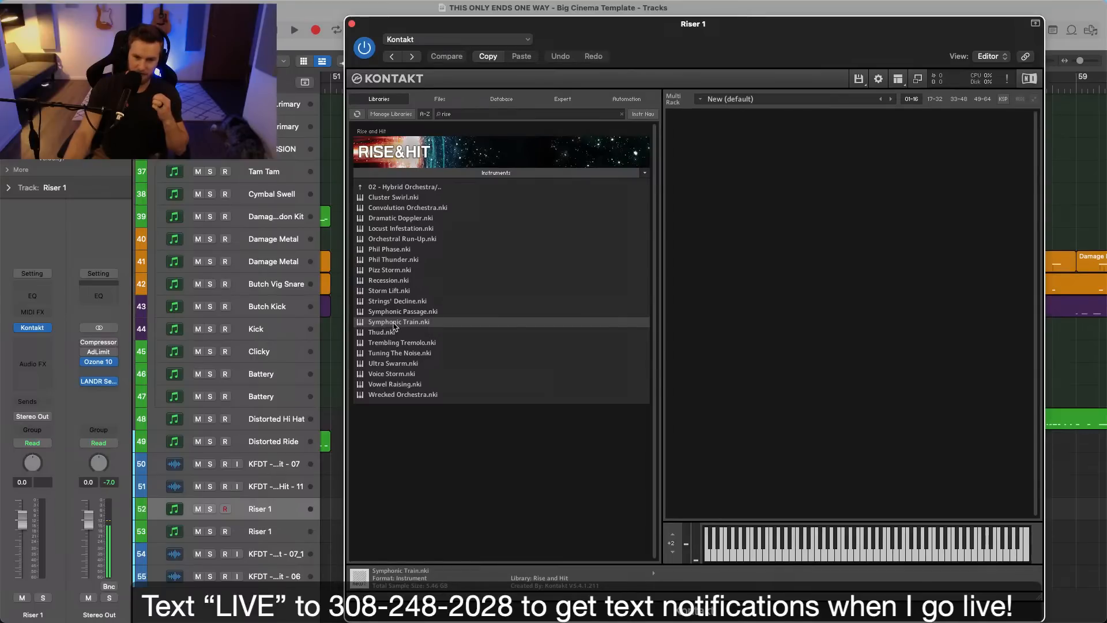
double_click(529, 321)
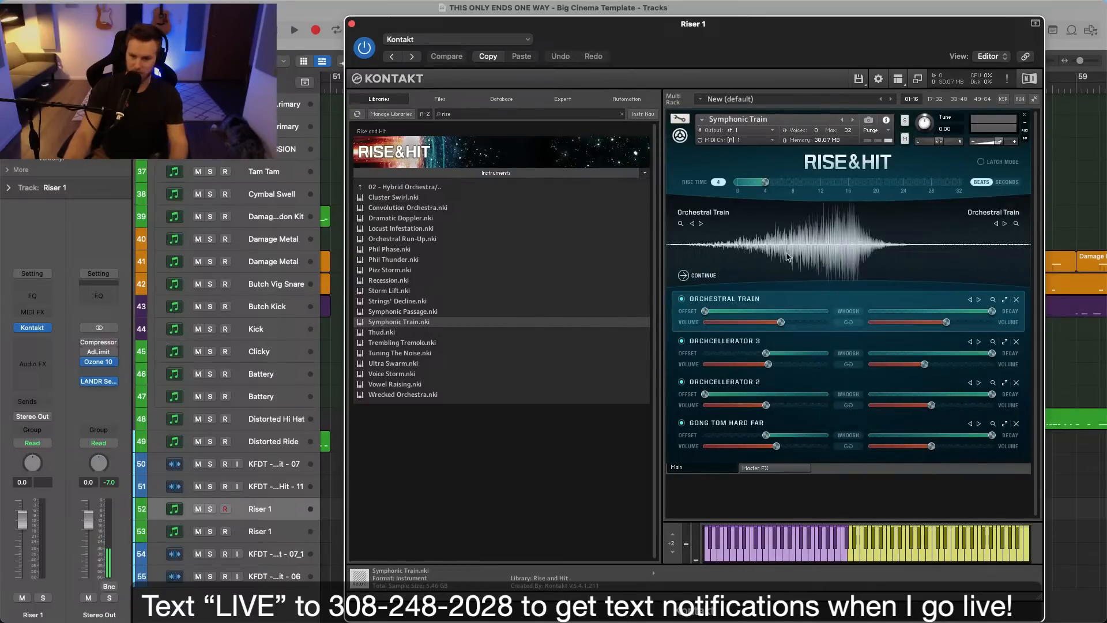
left_click(352, 24)
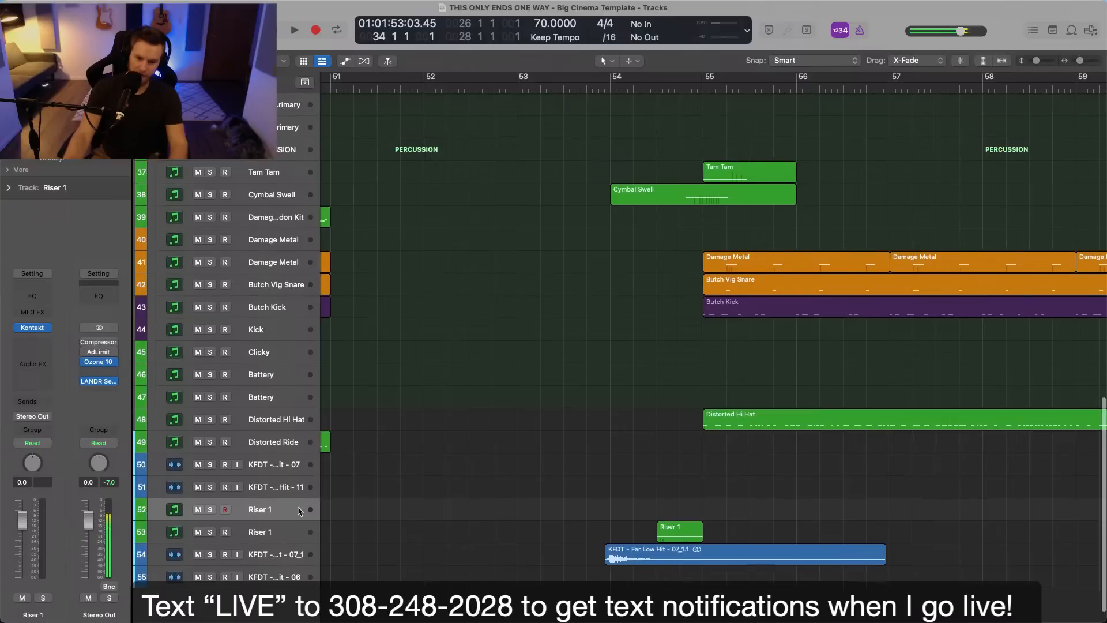
Load Symphonic Train from Rise and Hit into Kontakt on the duplicated Riser 1 track and shorten its rise time.
left_click(282, 532)
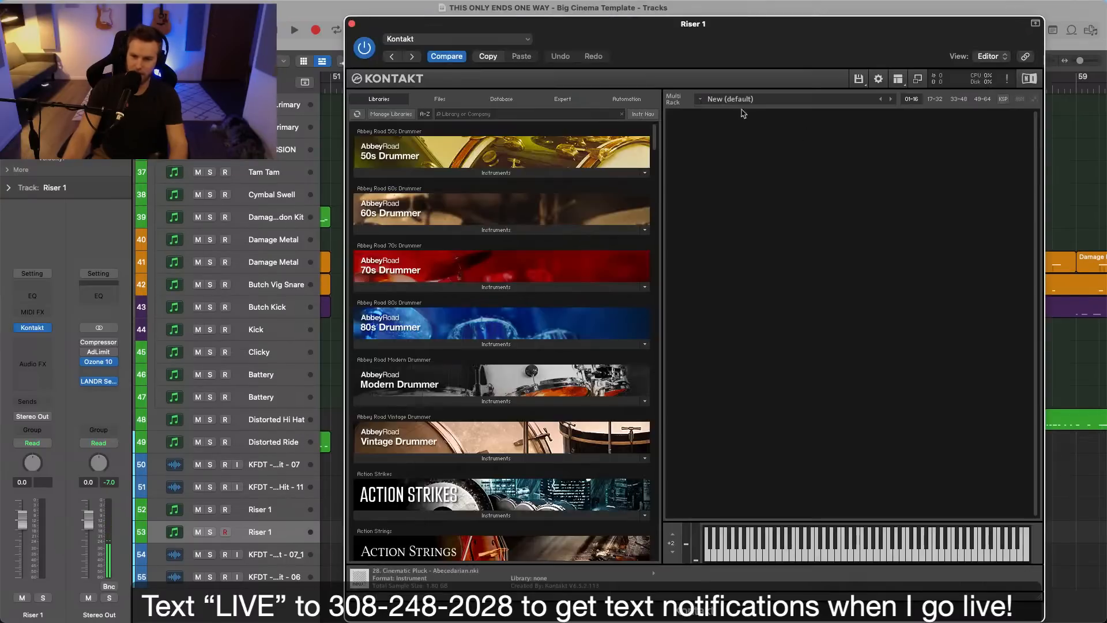
left_click(479, 114)
type("rise")
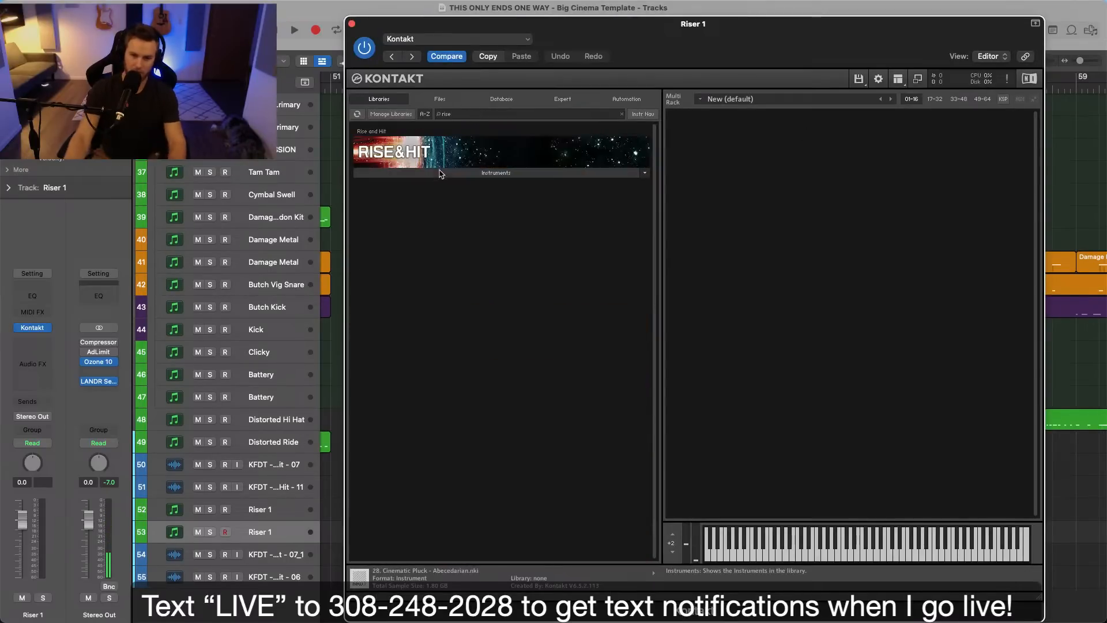
left_click(421, 172)
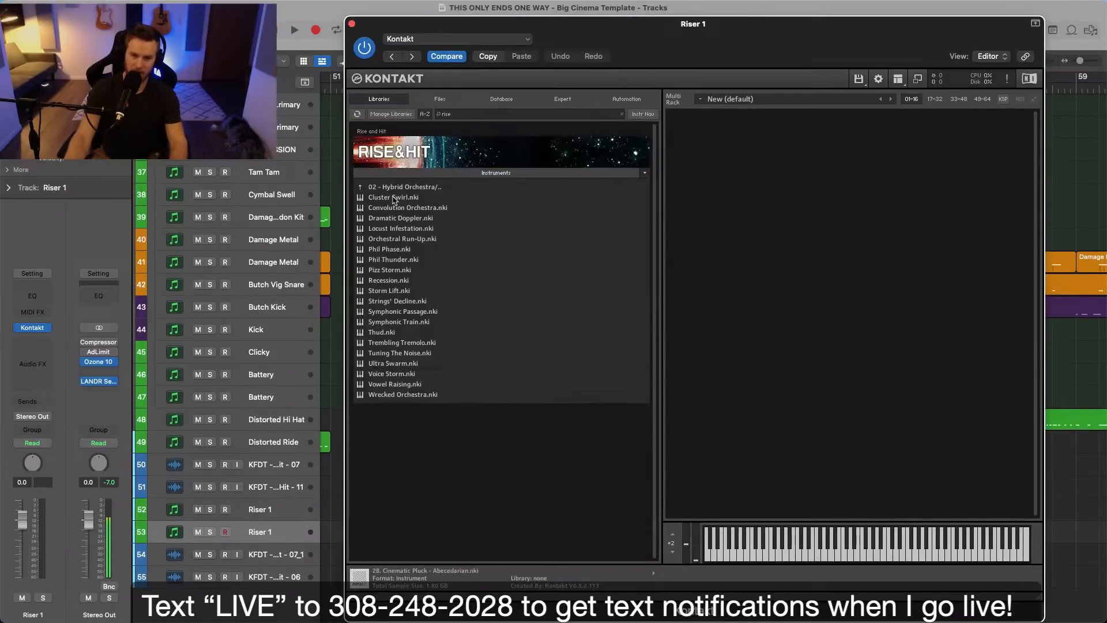
left_click(409, 323)
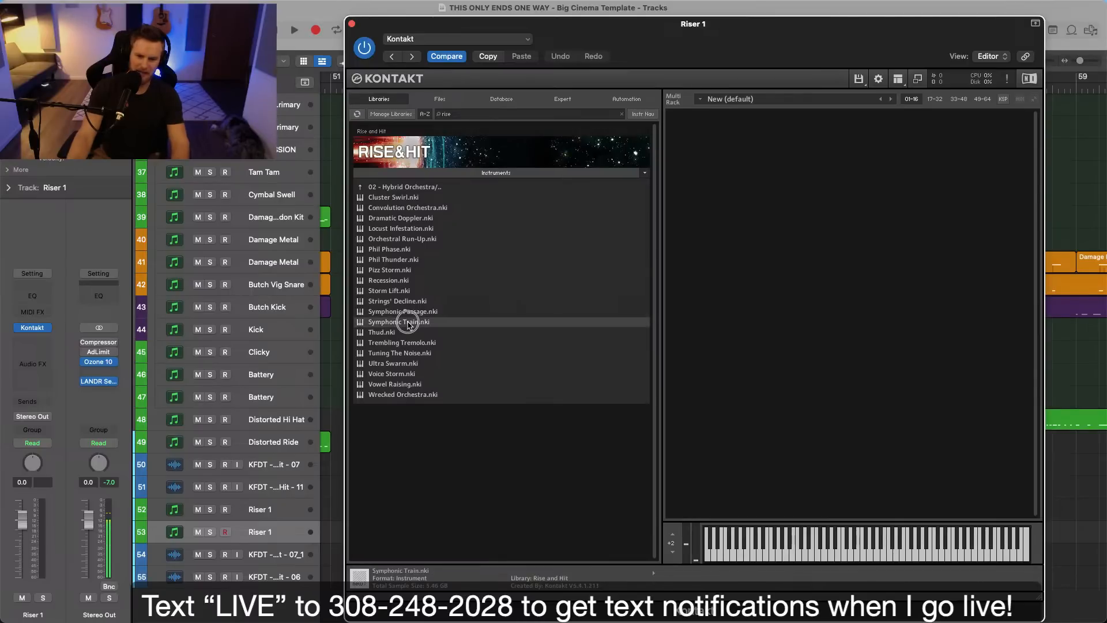
left_click_drag(761, 181, 747, 186)
left_click(352, 24)
Move the KFDT - Far Low Hit region to just before beat 3 of bar 54 and play from bar 54.
left_click(668, 189)
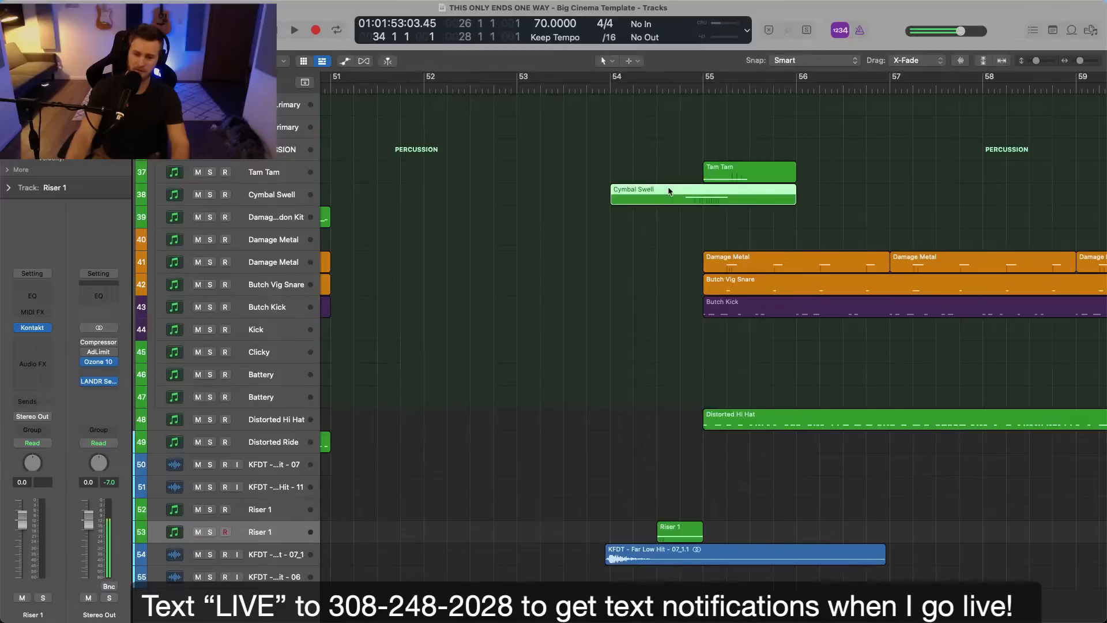
left_click(615, 87)
left_click_drag(660, 557, 705, 558)
key("super+Right")
key("super+Right")
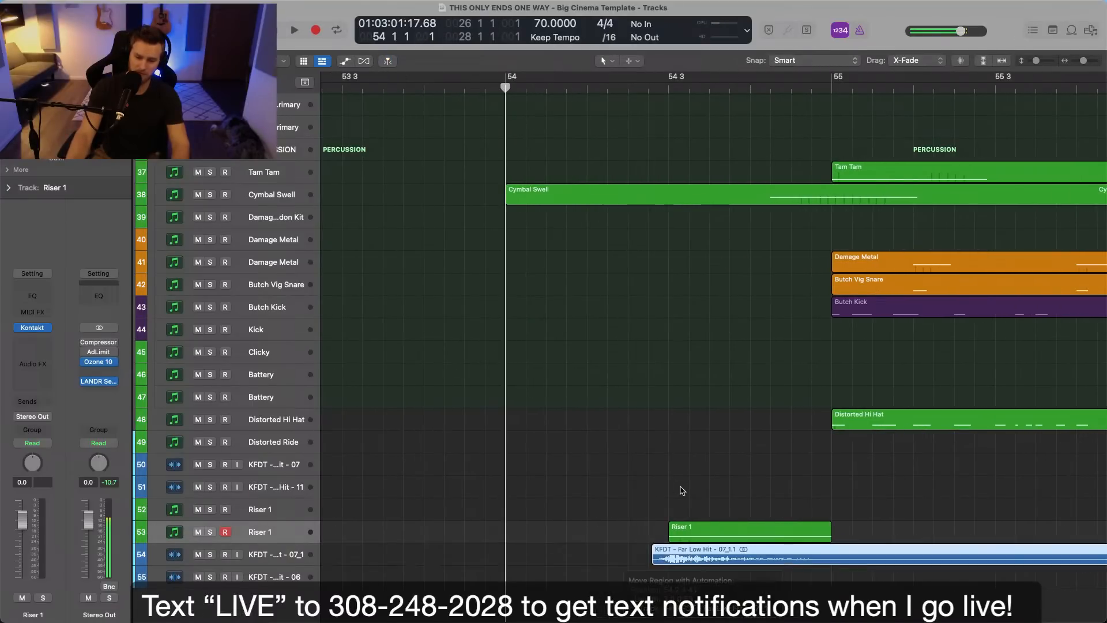
key("super+Left")
key("super+Left")
key("space")
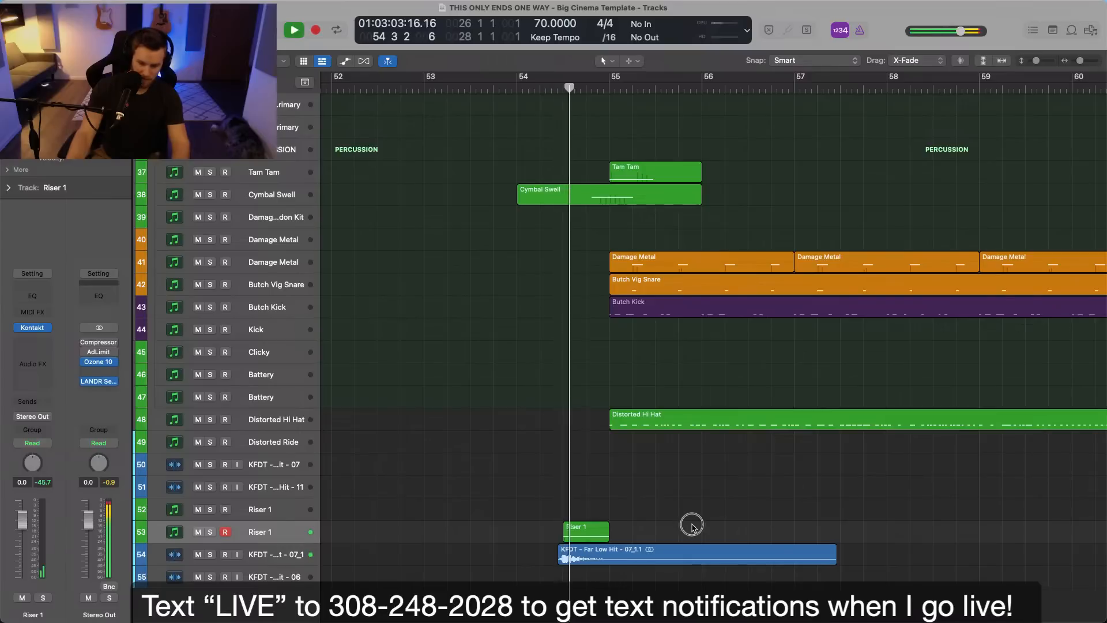
left_click(584, 552)
key("Delete")
key("space")
key("super+z")
Move the KFDT - Far Low Hit region so it starts just before bar 55.
left_click_drag(579, 556, 612, 558)
key("super+Right")
key("super+Right")
key("super+Right")
key("super+Left")
key("super+Left")
key("super+Left")
key("super+Left")
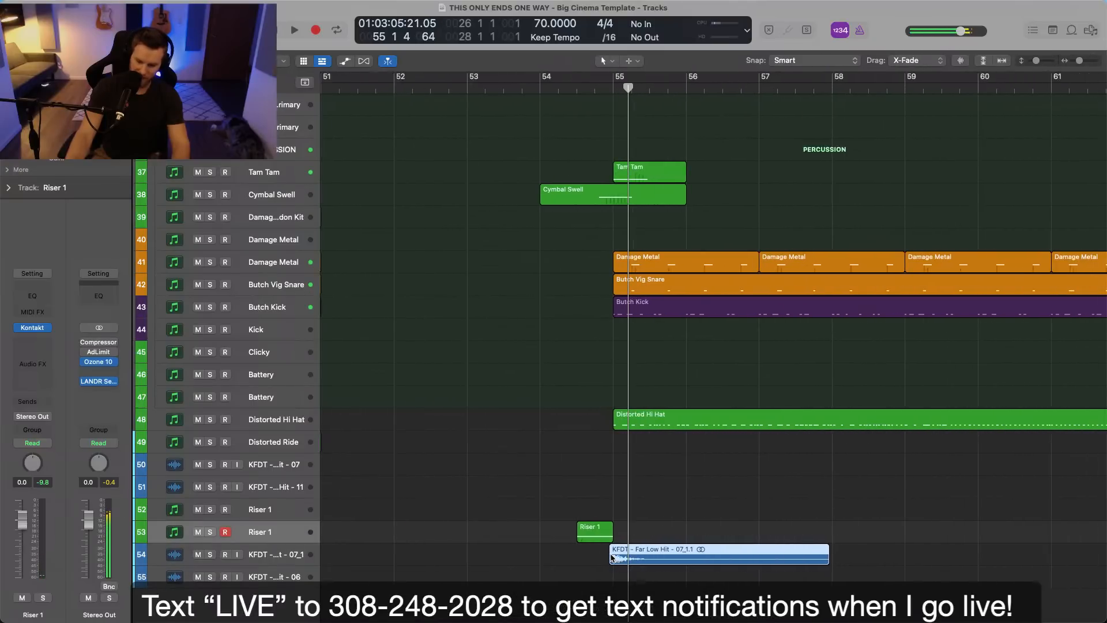
Play the transition from just before bar 51 into the full section at bar 55.
double_click(413, 88)
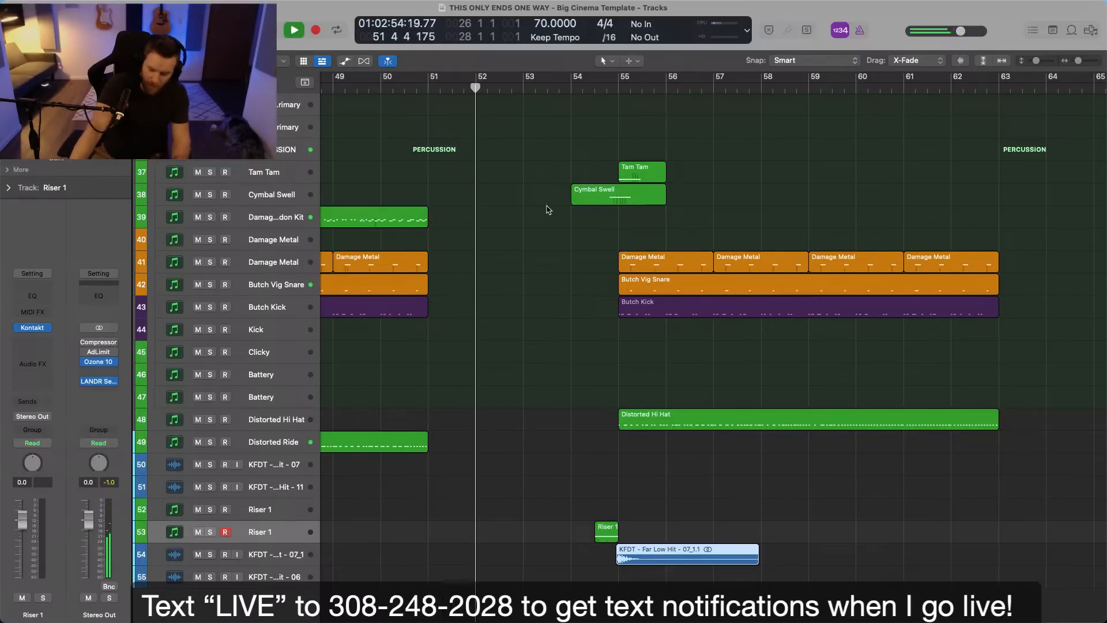
scroll(559, 224, "down", 3)
scroll(559, 224, "down", 5)
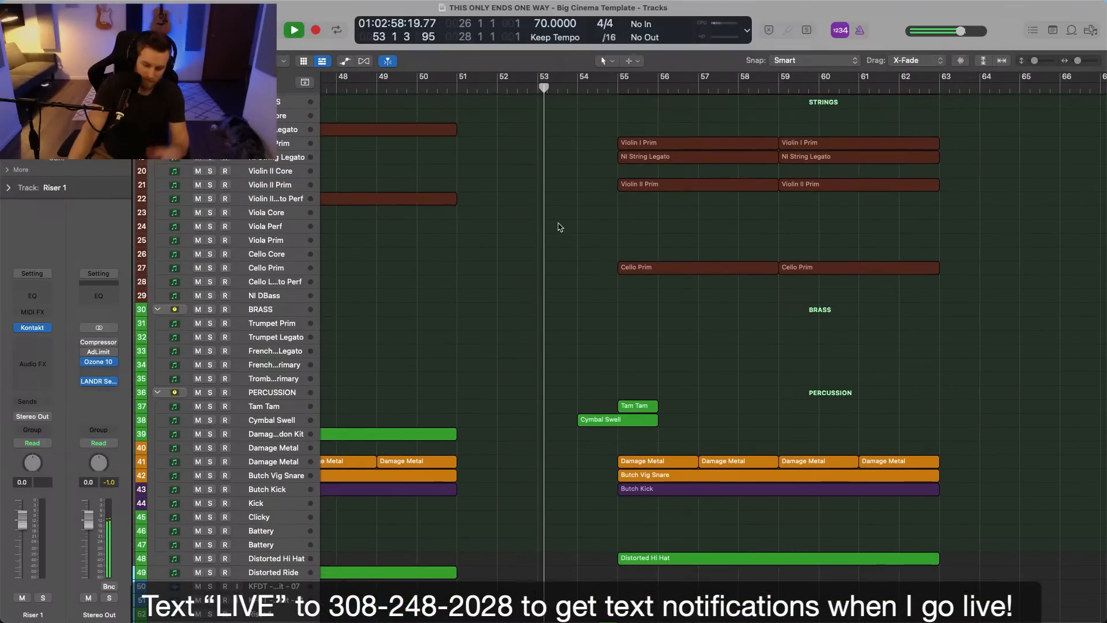
scroll(559, 227, "down", 3)
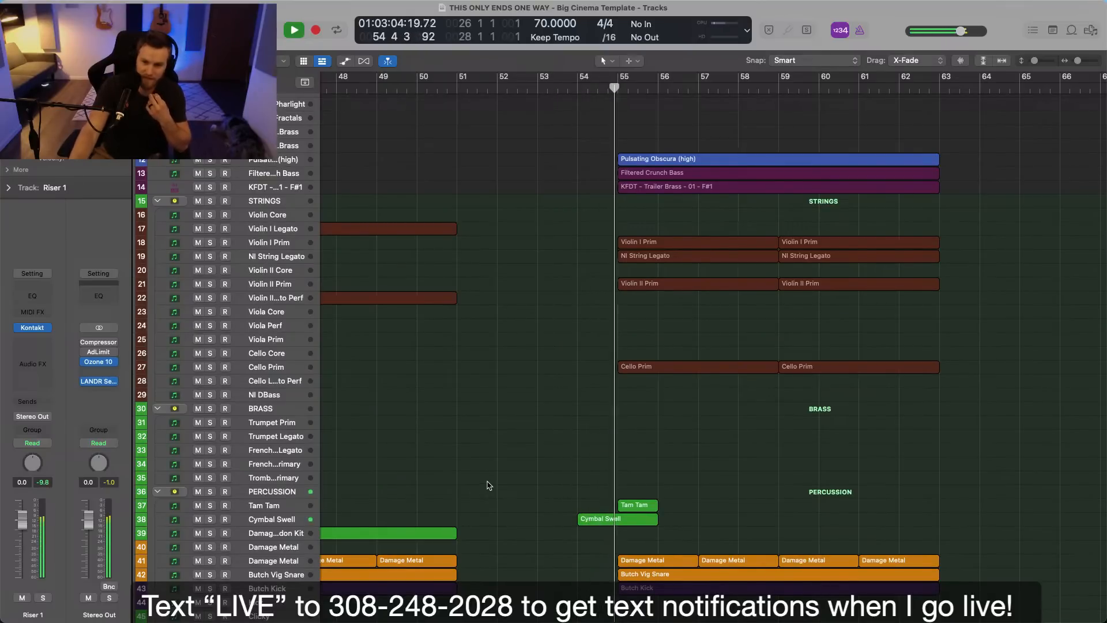
scroll(489, 485, "down", 2)
scroll(488, 485, "down", 10)
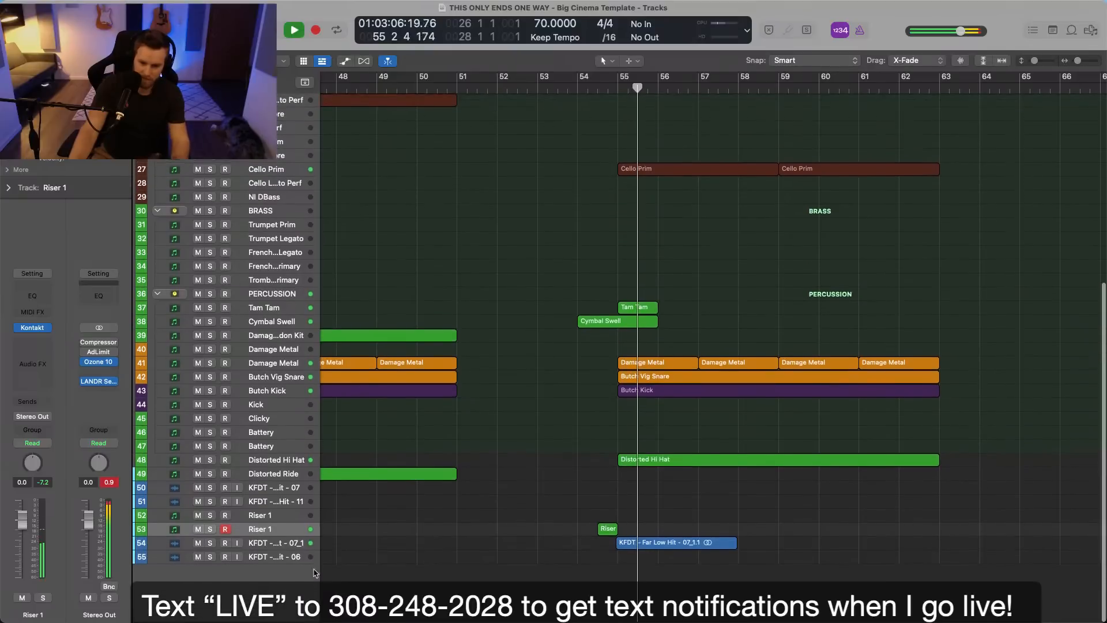
Select the KFDT - Far Low Hit - 07_1 track and check its level during playback.
left_click(270, 542)
scroll(361, 517, "up", 6)
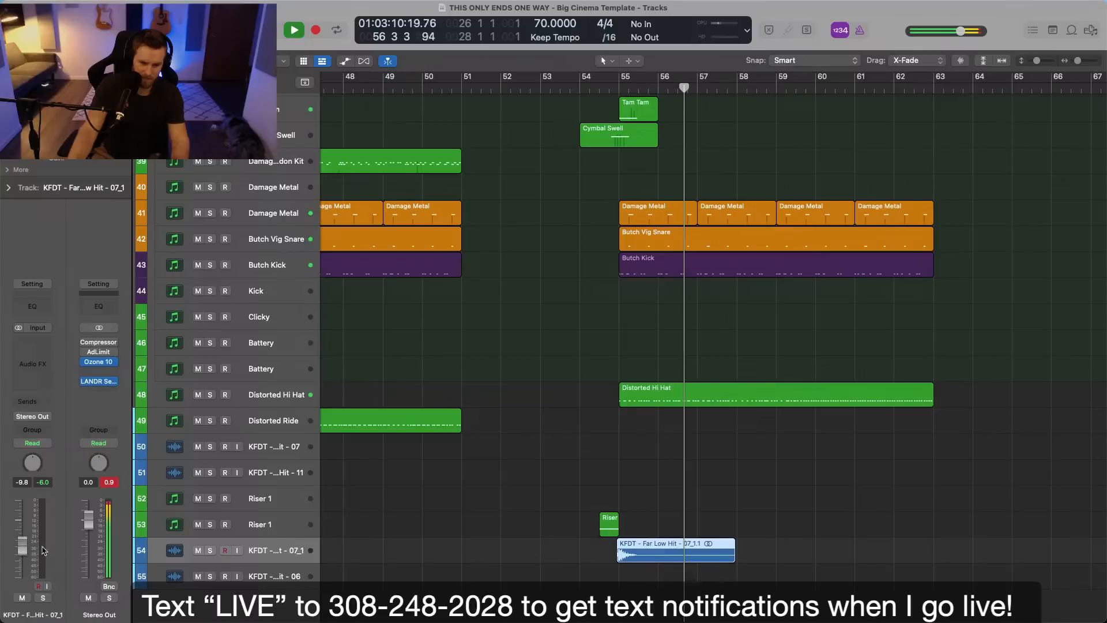
scroll(569, 520, "up", 2)
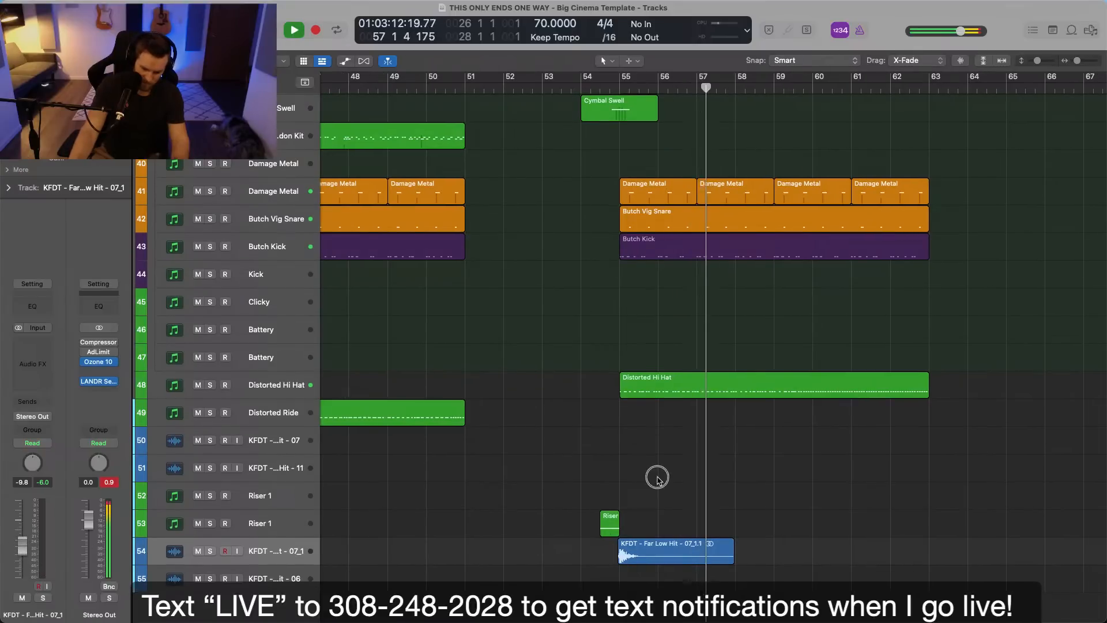
scroll(658, 478, "down", 4)
scroll(658, 477, "down", 4)
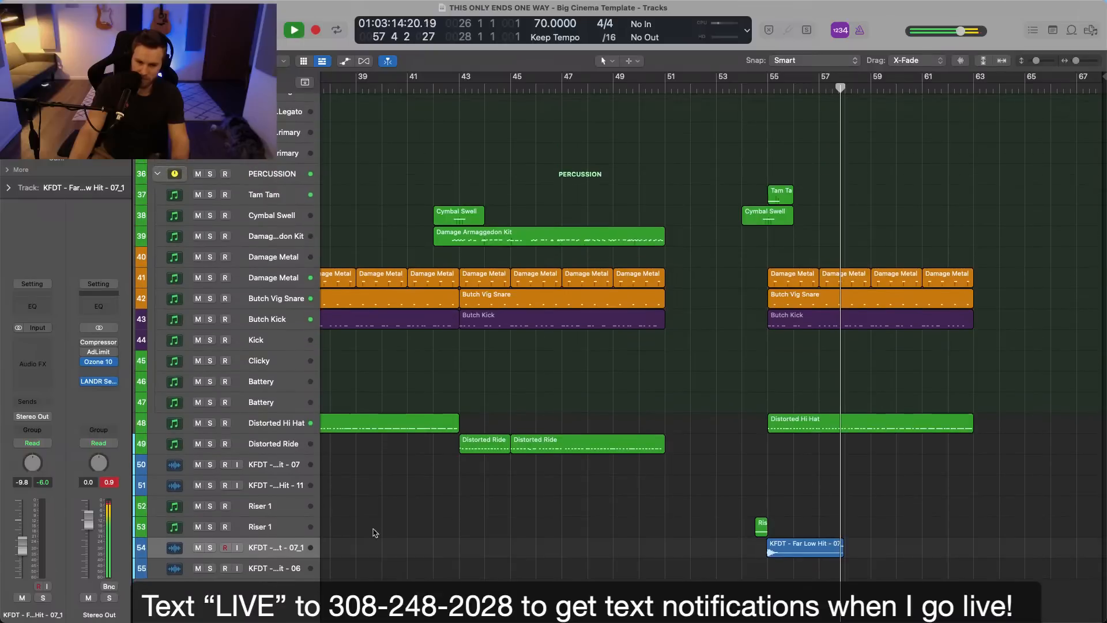
Collapse the PERCUSSION, BRASS and STRINGS track stacks.
left_click(272, 566)
scroll(209, 394, "up", 2)
scroll(209, 392, "up", 3)
left_click(158, 302)
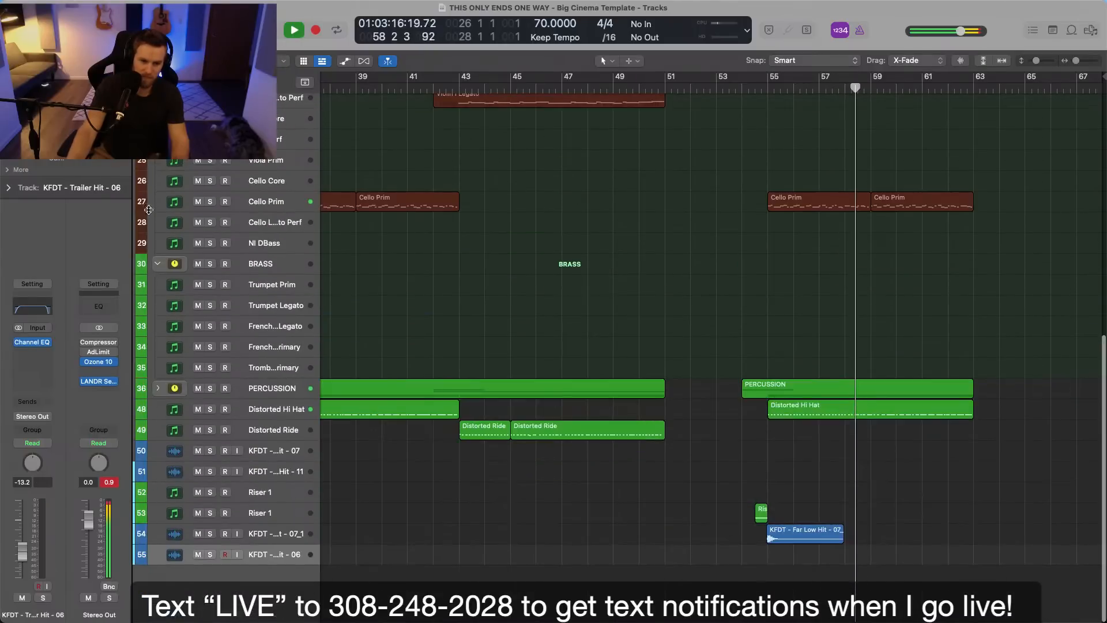
left_click(157, 265)
scroll(166, 271, "up", 1)
scroll(165, 271, "up", 3)
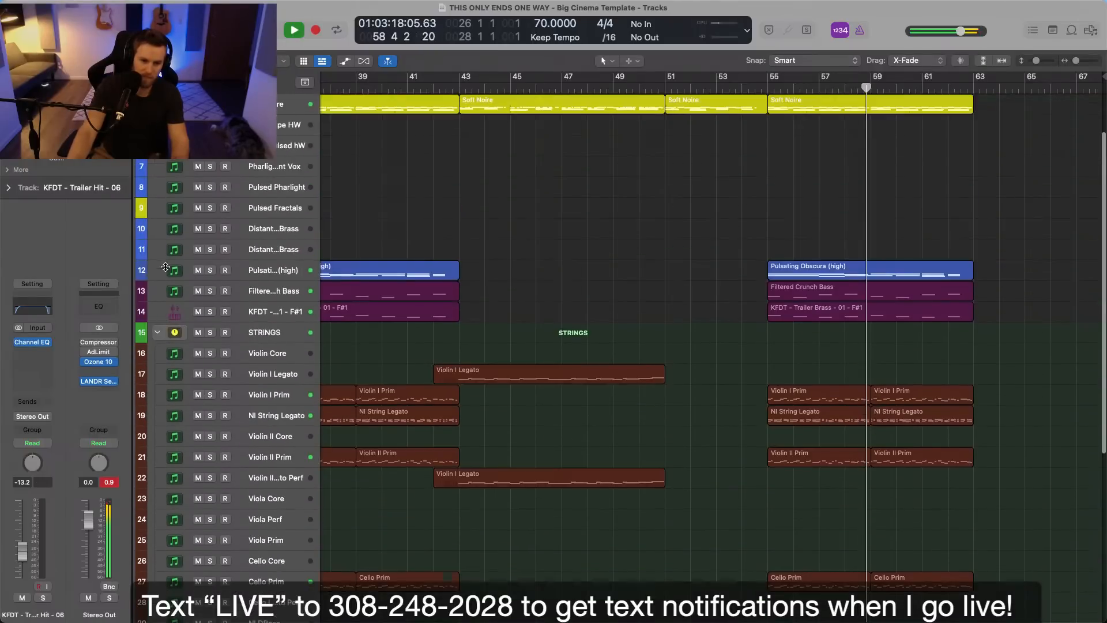
left_click(158, 327)
scroll(162, 324, "up", 1)
Select the tracks from Soft Noire to KFDT - Trailer Hit - 06 and lower their volumes together, bringing Soft Noire to -11.0 dB.
left_click(242, 155)
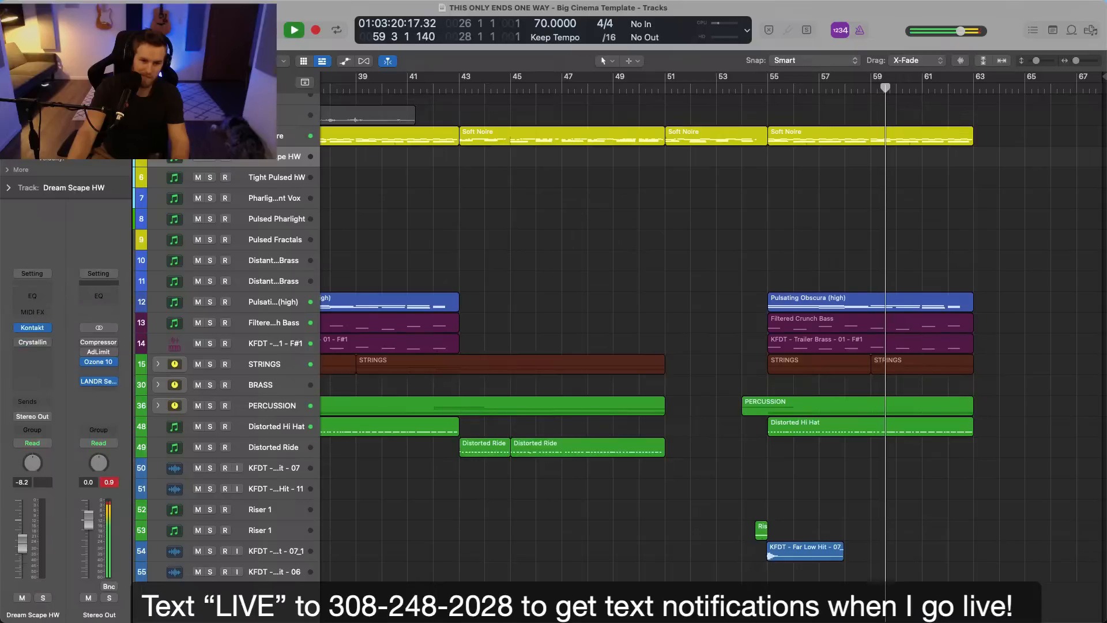
left_click(248, 137)
left_click(292, 569, "shift")
scroll(292, 569, "up", 2)
left_click_drag(269, 476, 265, 477)
key("a")
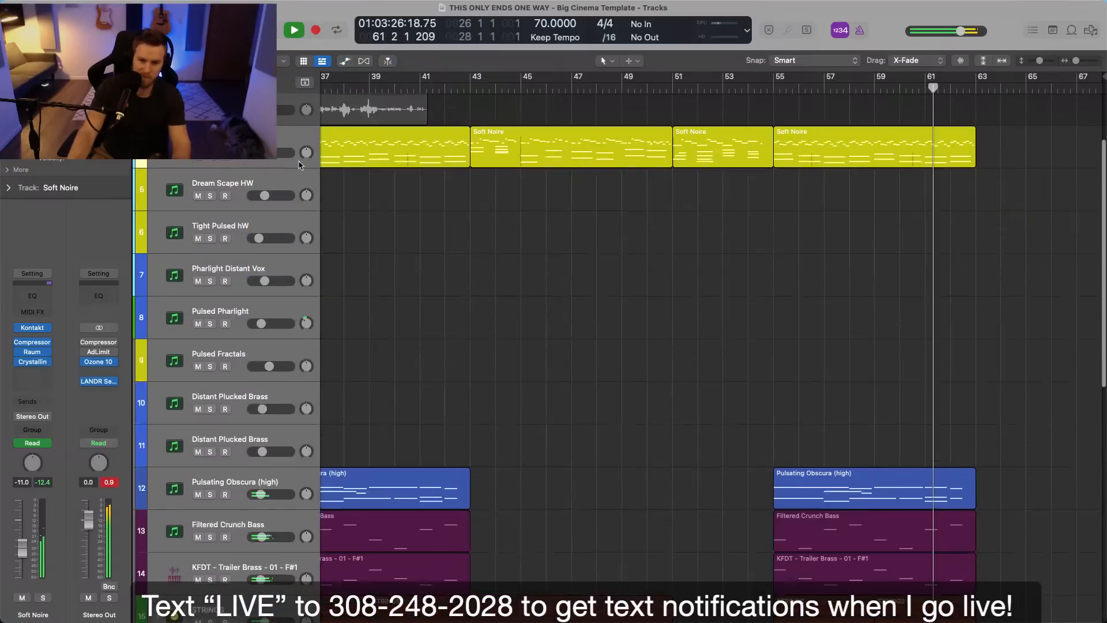
key("a")
scroll(514, 228, "down", 3)
left_click_drag(561, 291, 353, 352)
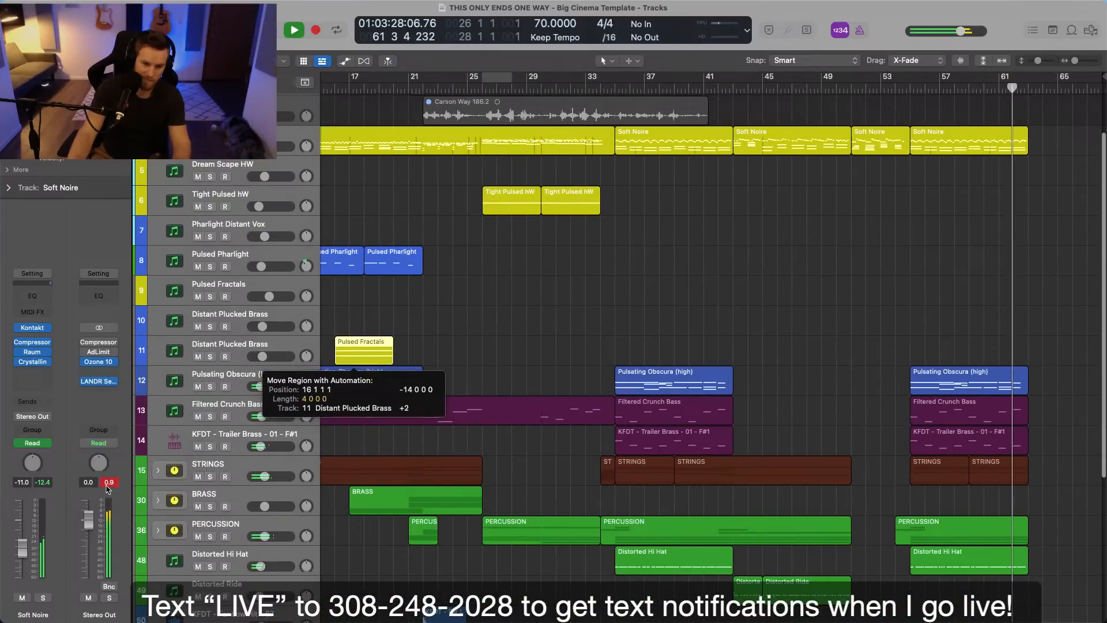
left_click(493, 324)
key("space")
left_click(494, 323)
key("super+z")
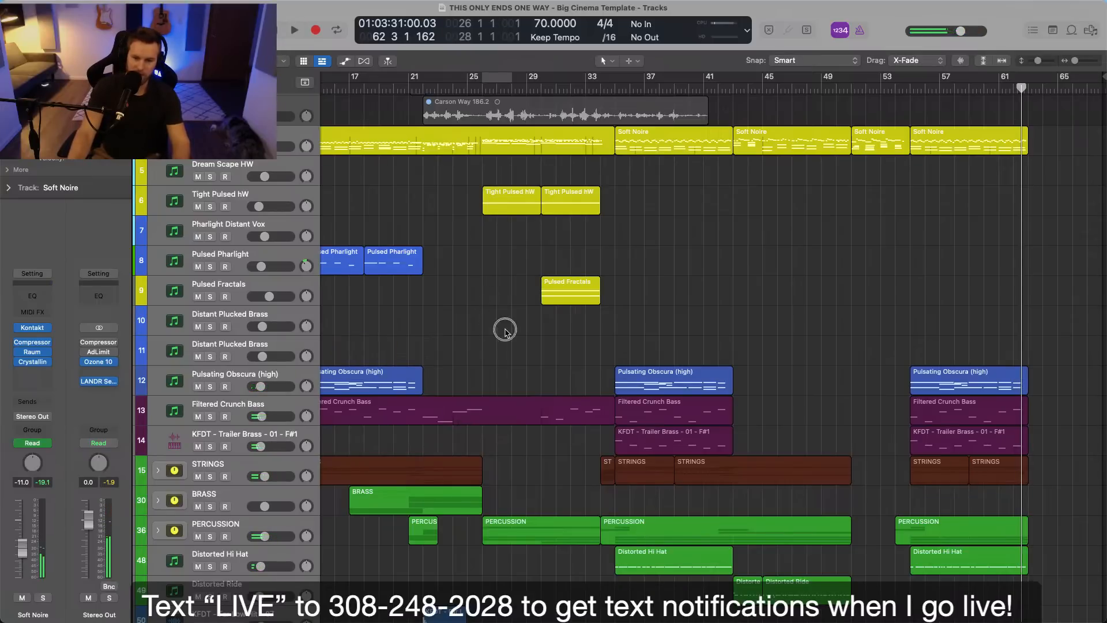
Select the Speaking track and look over the whole arrangement up to bar 63.
scroll(495, 335, "up", 4)
left_click(217, 111)
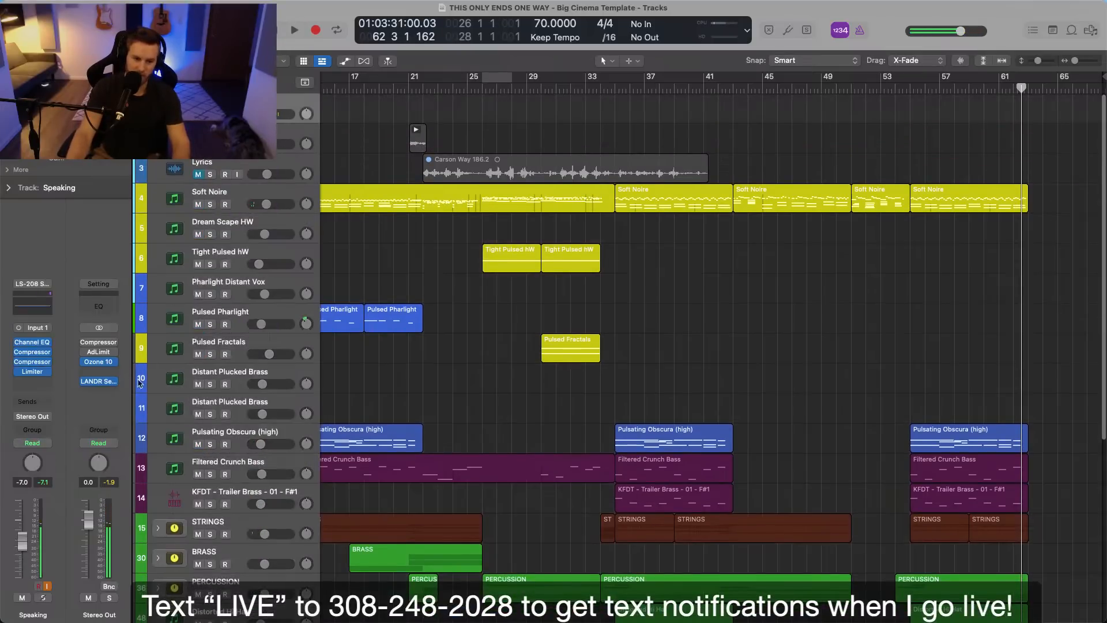
scroll(515, 451, "down", 10)
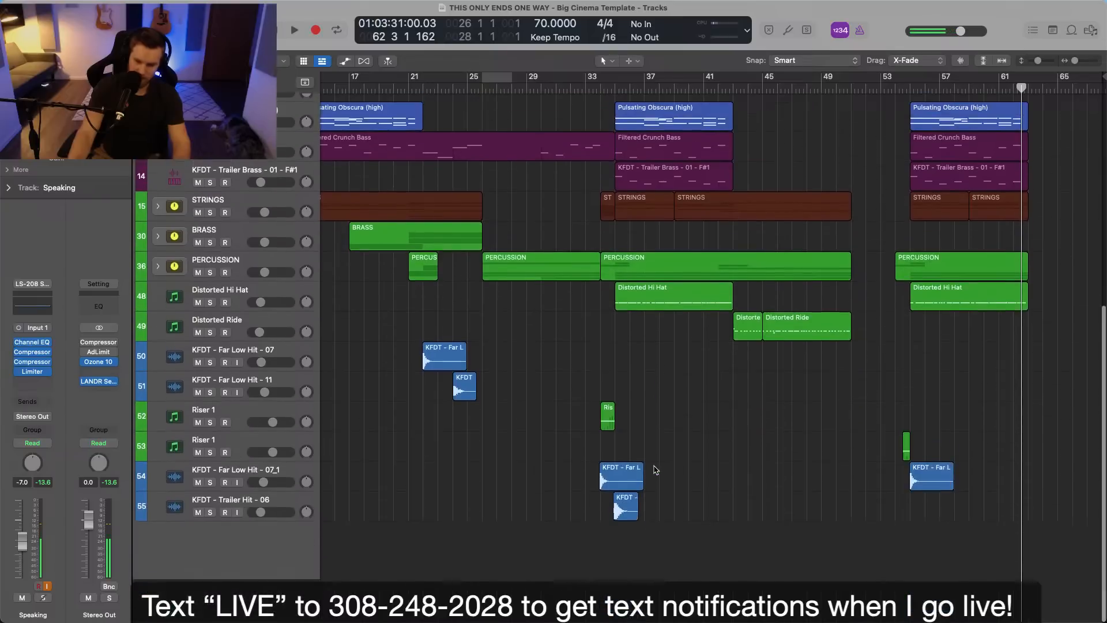
scroll(679, 469, "left", 1)
scroll(679, 469, "up", 5)
scroll(680, 468, "right", 1)
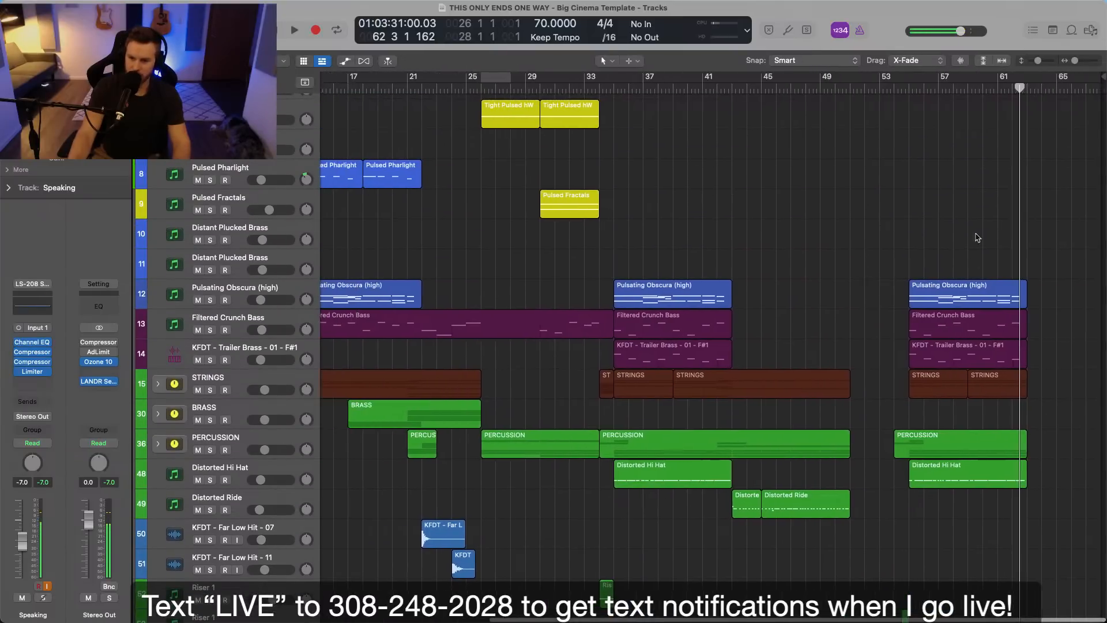
Play back the end of the full section from around bar 60 and look over its tracks.
left_click_drag(1013, 88, 988, 88)
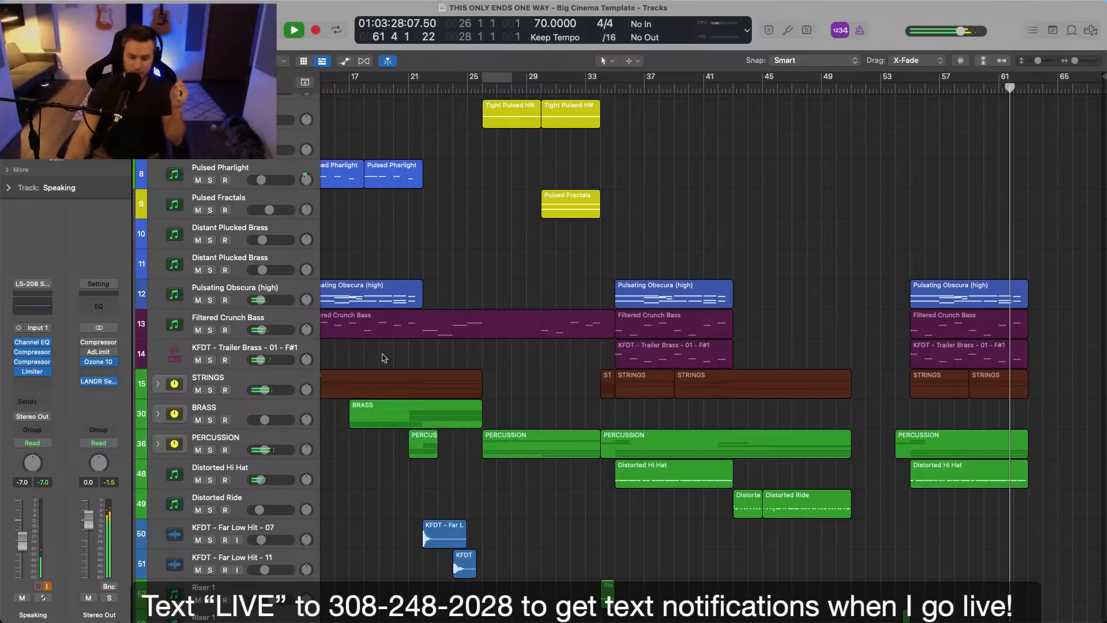
scroll(690, 358, "down", 2)
scroll(690, 358, "up", 6)
key("space")
Record a new Soft Noire part from bar 64 to about bar 71.
left_click(276, 185)
left_click(1042, 90)
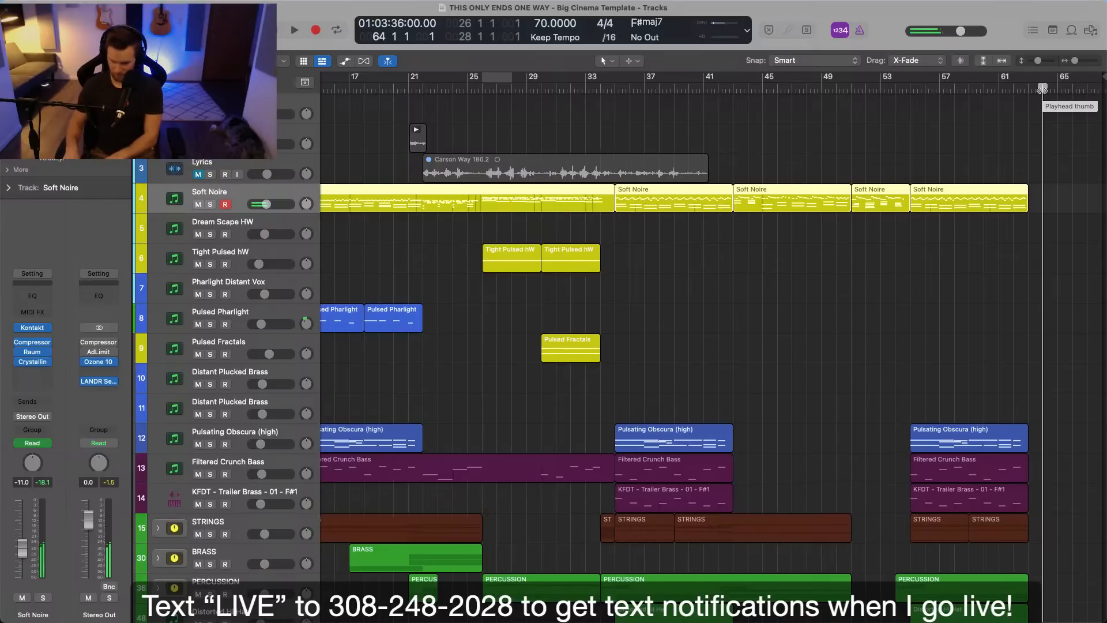
key("r")
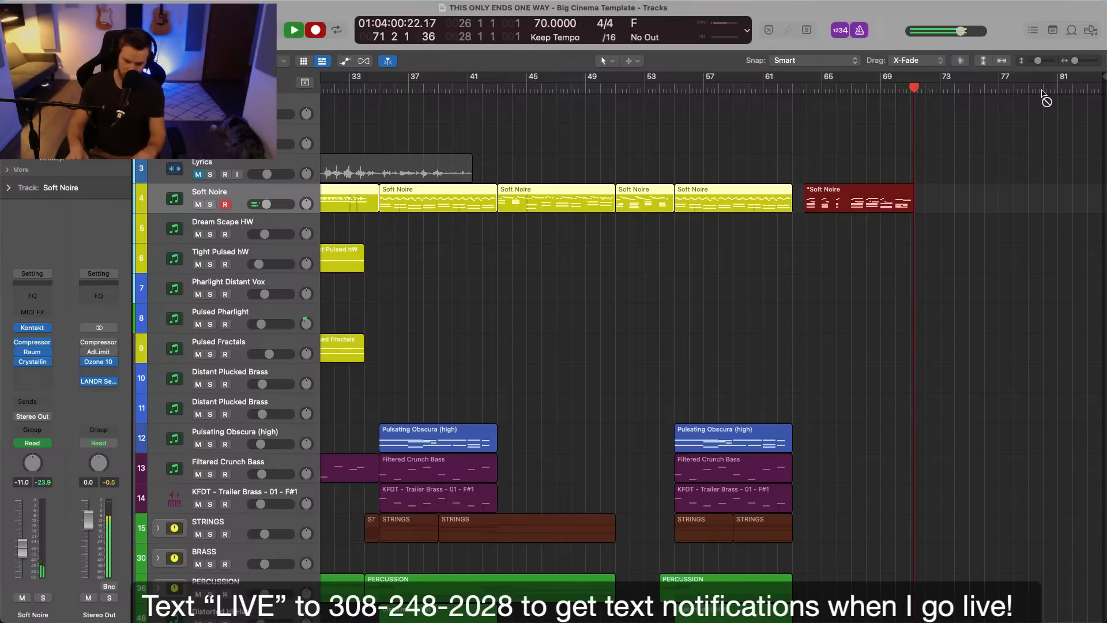
key("space")
Split the newly recorded Soft Noire region at bar 67 and delete its first part.
double_click(900, 202)
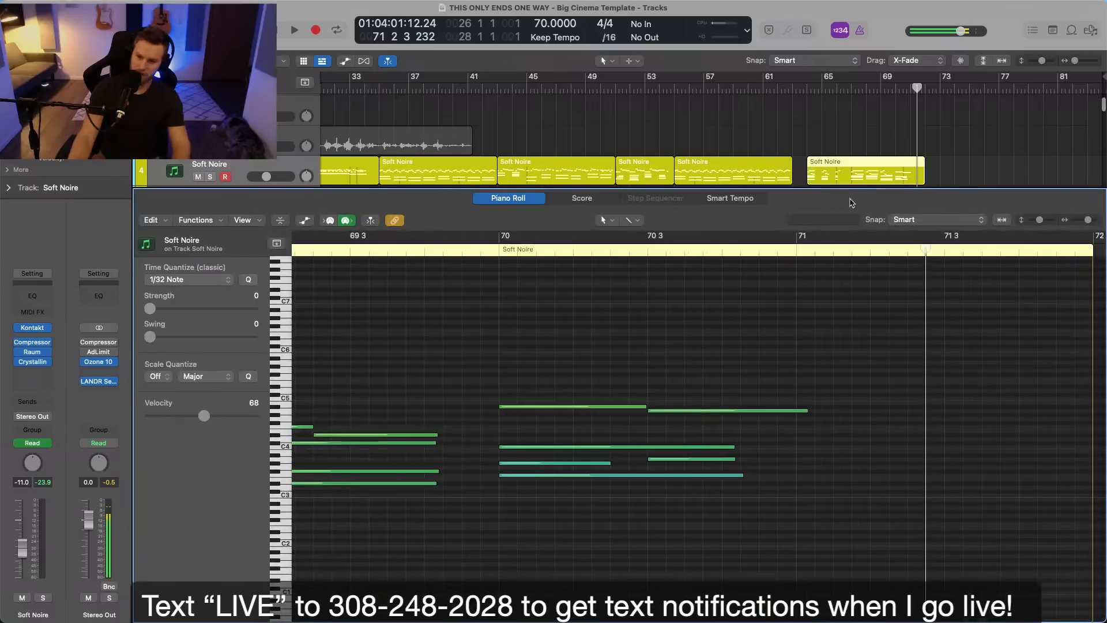
double_click(854, 178, "super")
left_click(841, 178)
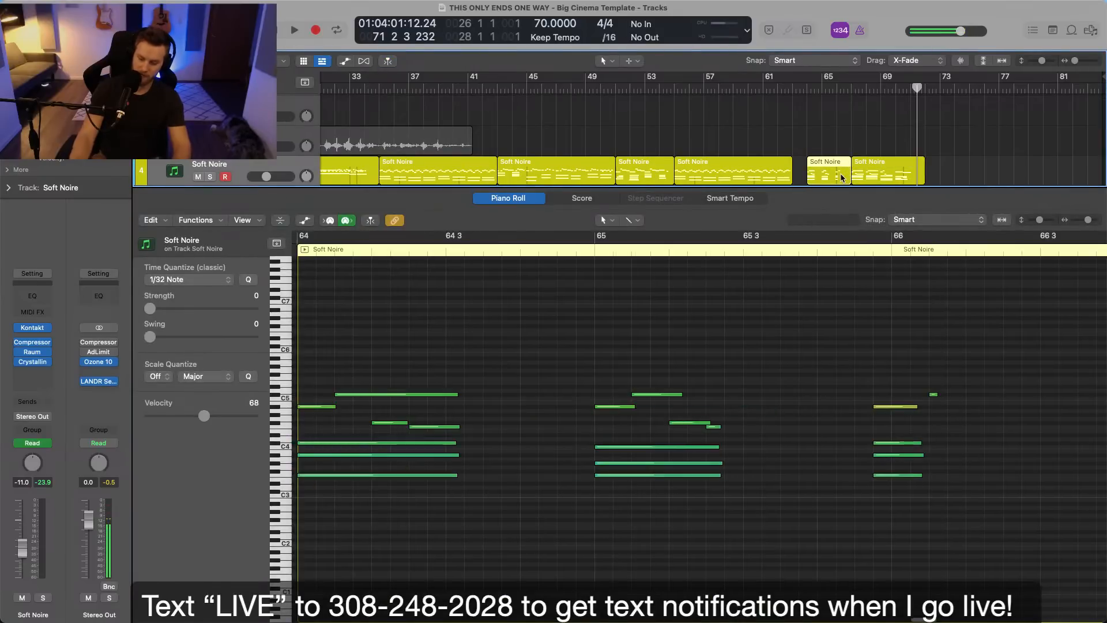
key("Delete")
Delete the short, quieter chord note at the start of bar 70 in the recorded Soft Noire region and listen to the ending.
left_click(876, 173)
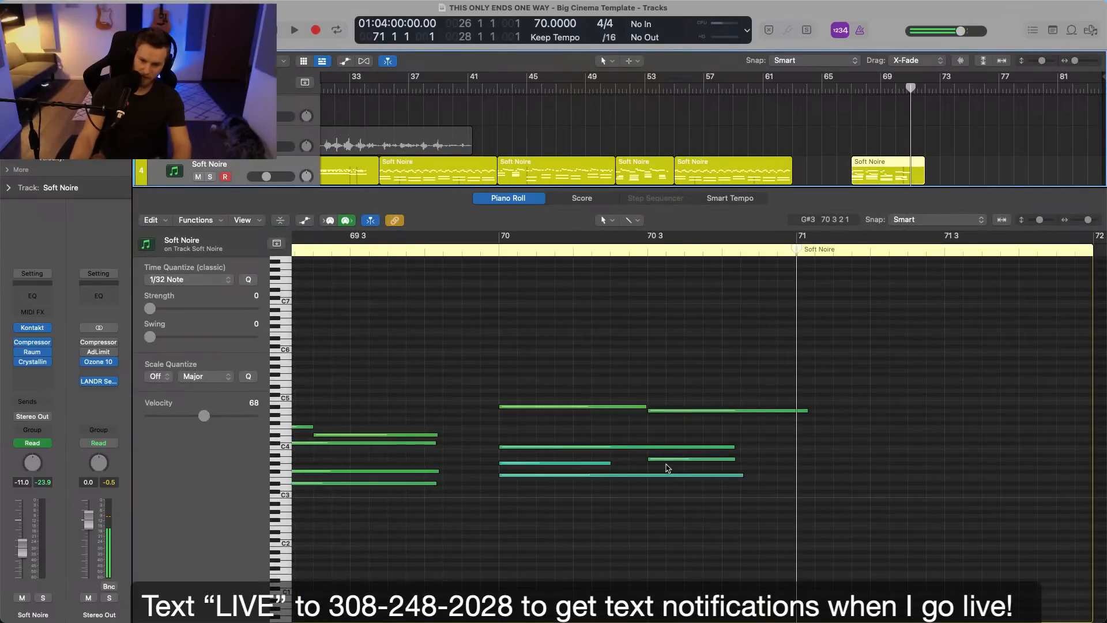
left_click(603, 463)
key("Delete")
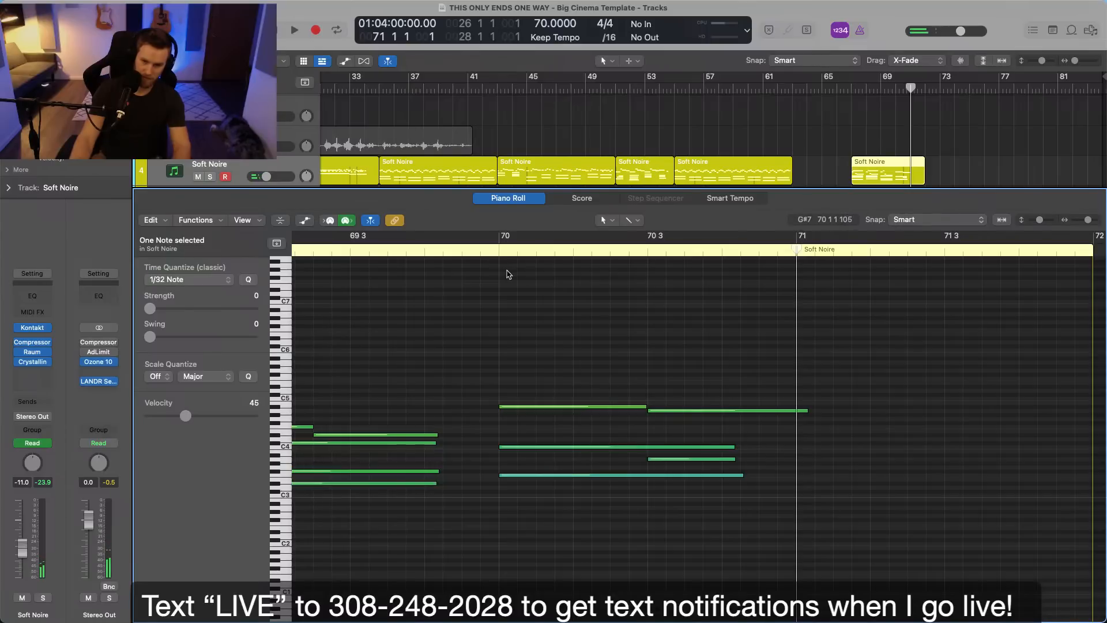
key("space")
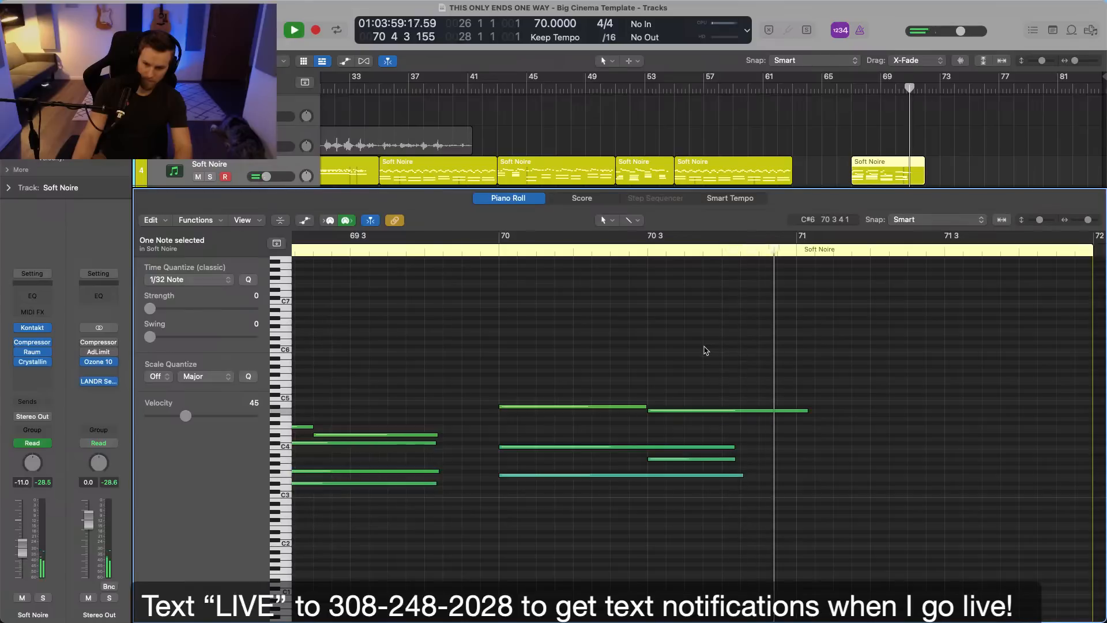
key("space")
Move the trimmed Soft Noire region to bar 63 and play the transition from bar 61, closing the note editor.
left_click_drag(882, 171, 823, 166)
left_click(763, 91)
key("space")
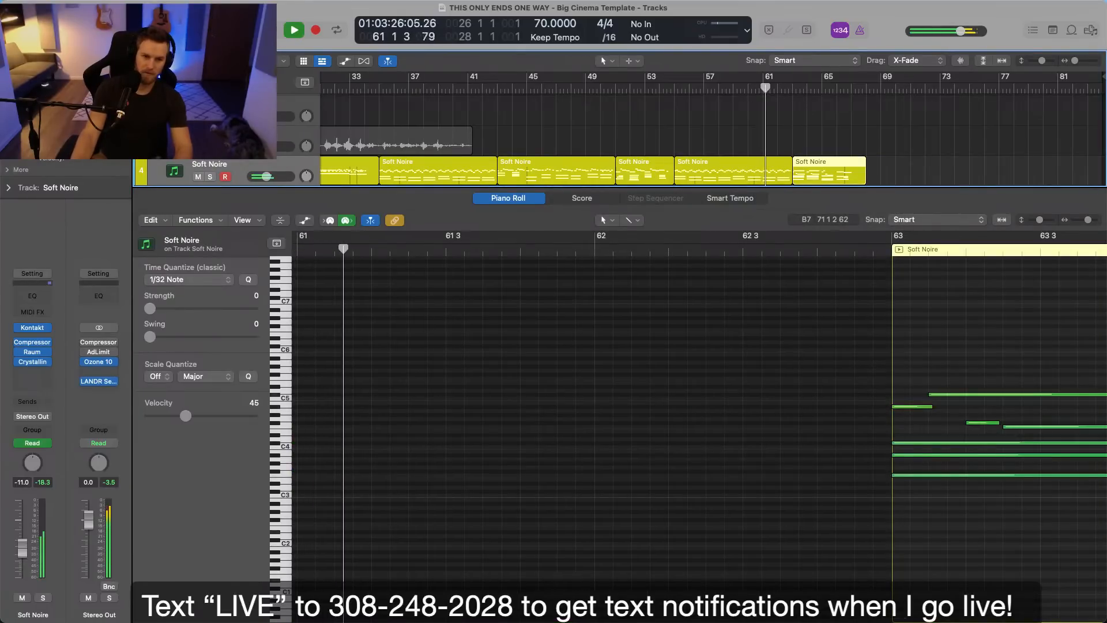
key("p")
left_click(683, 201)
scroll(803, 350, "down", 3)
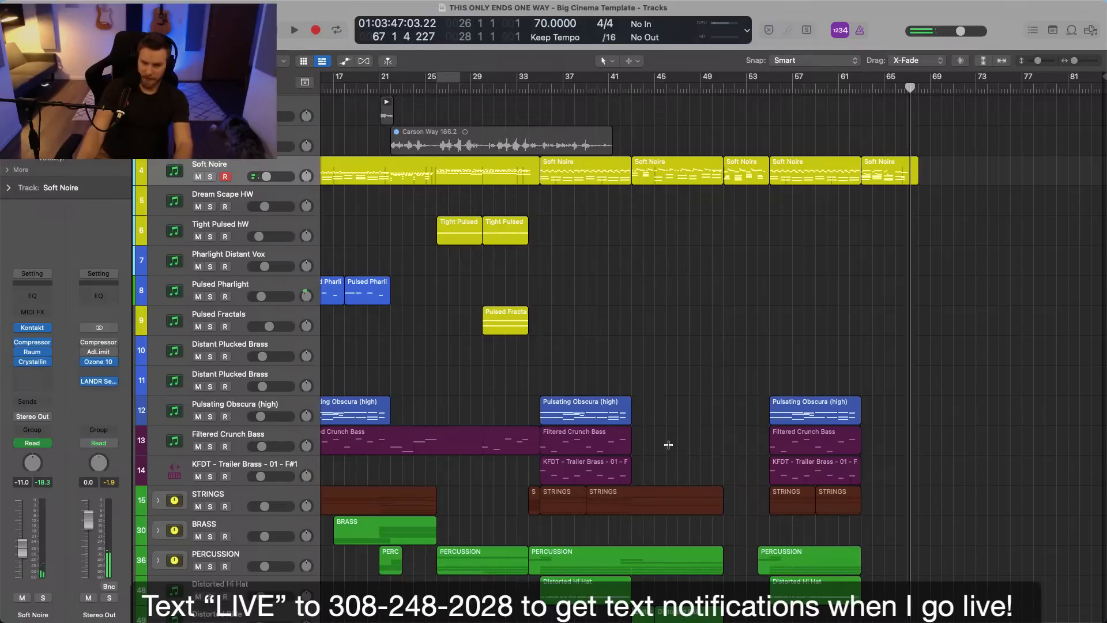
Save the project and play the whole arrangement from bar 1.
key("super+s")
key("Return")
scroll(712, 295, "left", 5)
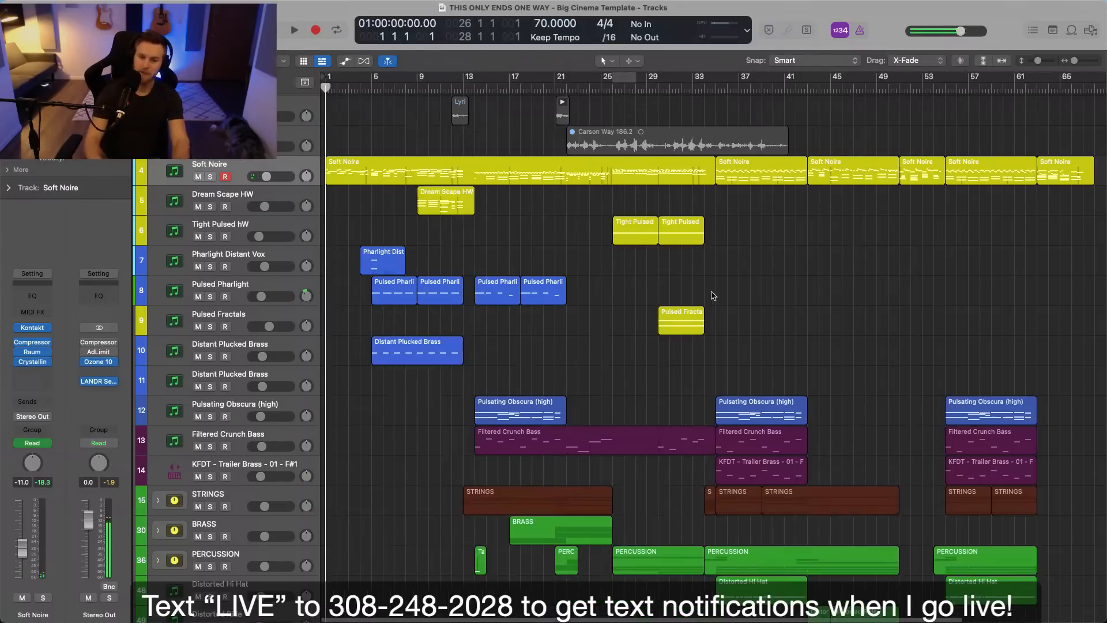
key("space")
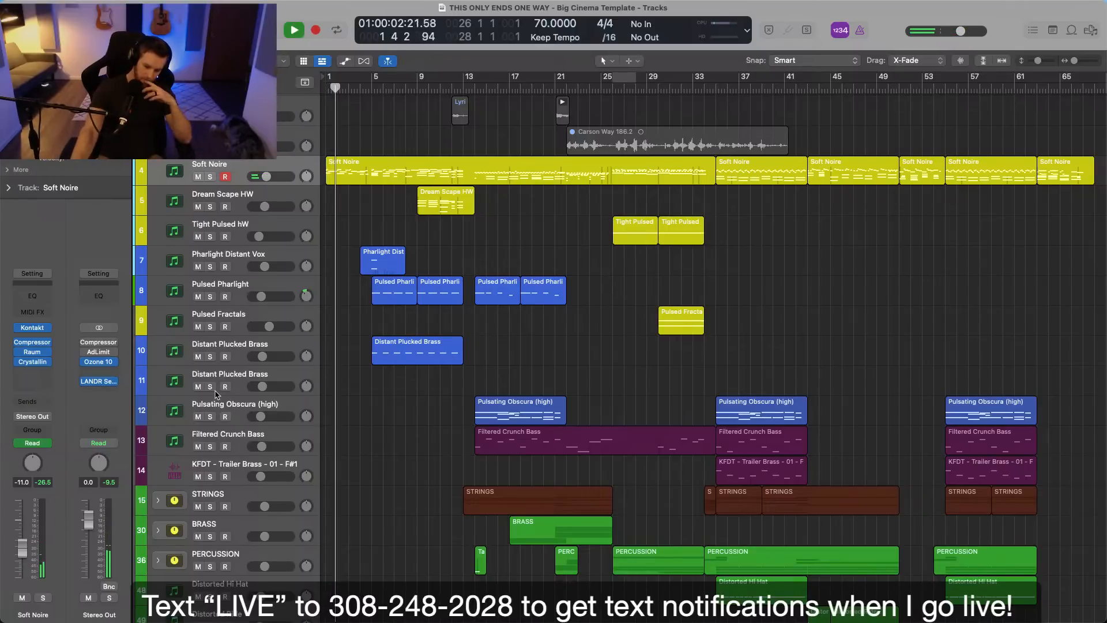
Raise the Soft Noire track's volume automation to -7.6 dB, then hide the automation.
scroll(289, 436, "up", 1)
left_click_drag(267, 204, 269, 205)
key("a")
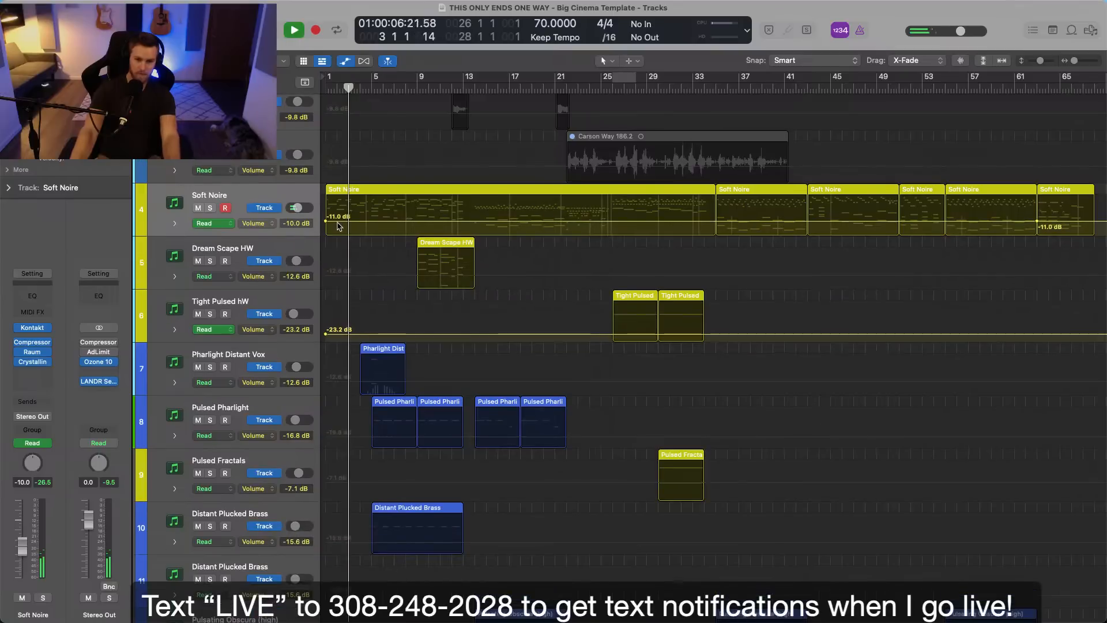
left_click_drag(367, 221, 368, 218)
key("super+Right")
key("super+Right")
scroll(378, 221, "left", 1)
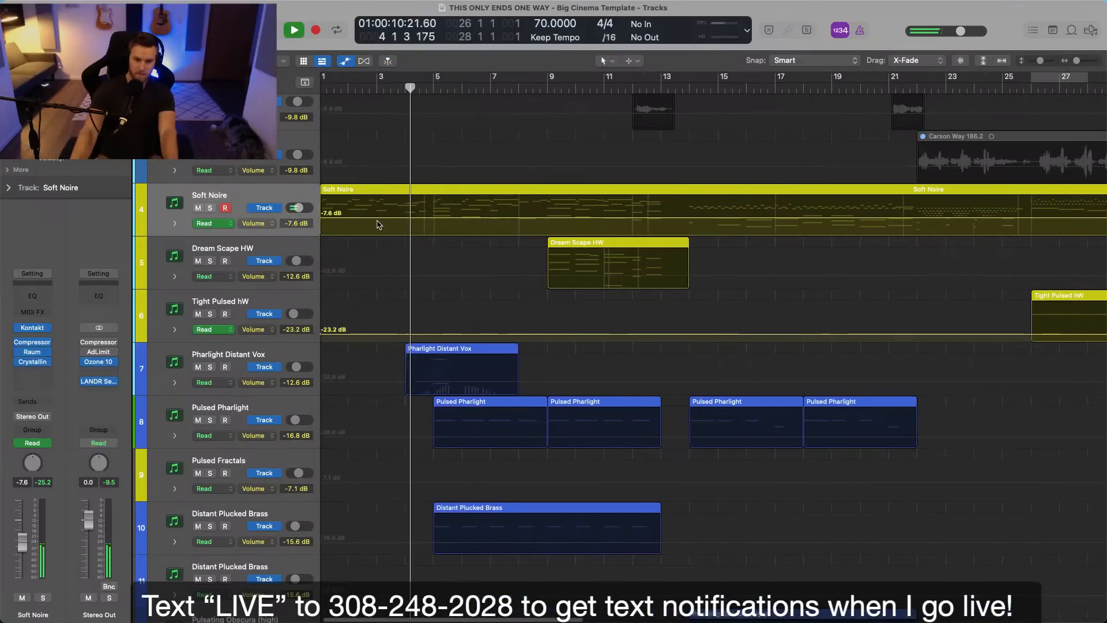
key("a")
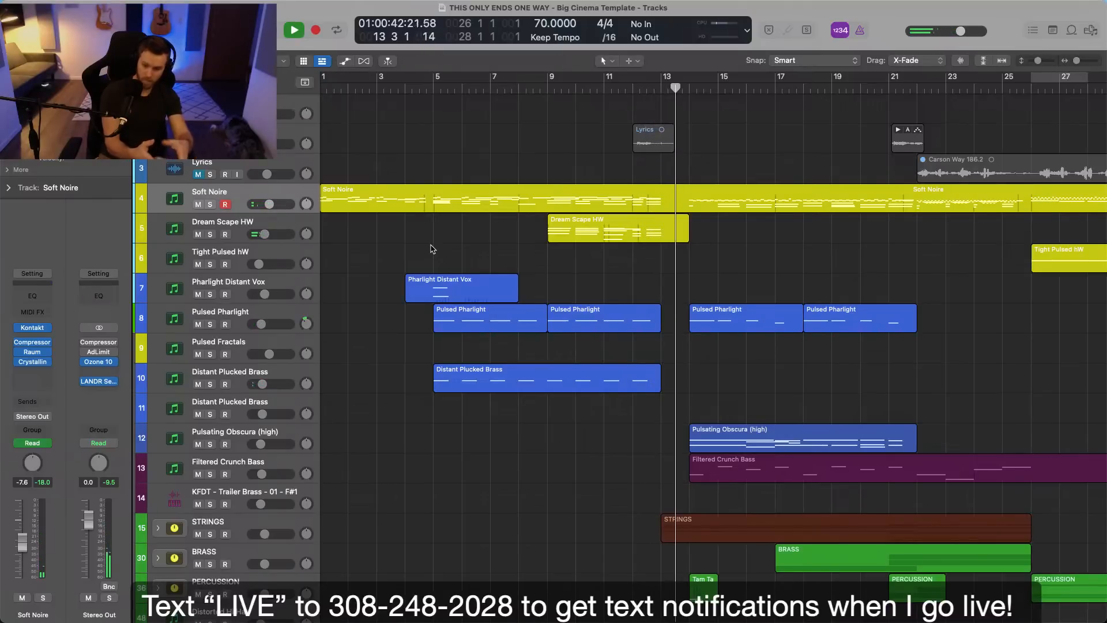
Expand the PERCUSSION track stack and fit the whole arrangement in view.
scroll(718, 349, "down", 10)
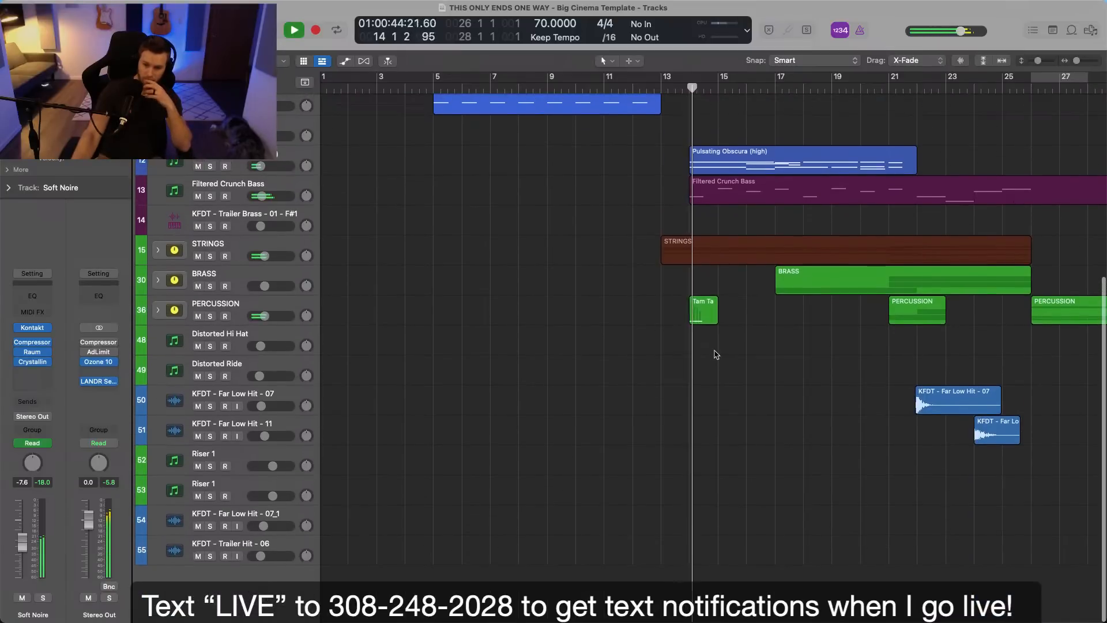
scroll(717, 354, "right", 4)
left_click(158, 311)
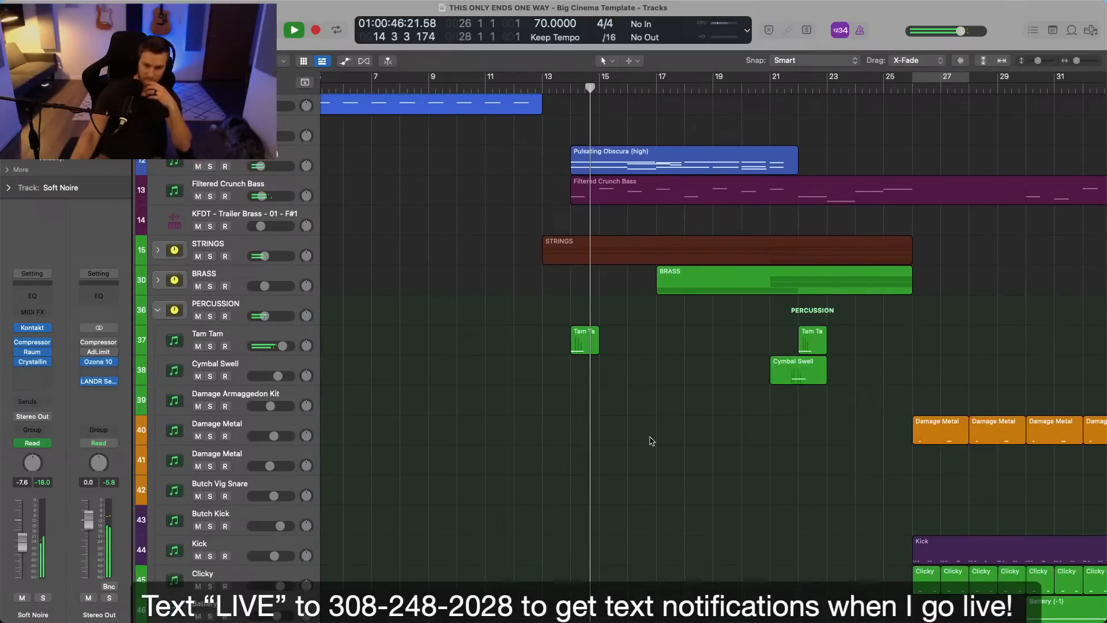
scroll(620, 439, "down", 11)
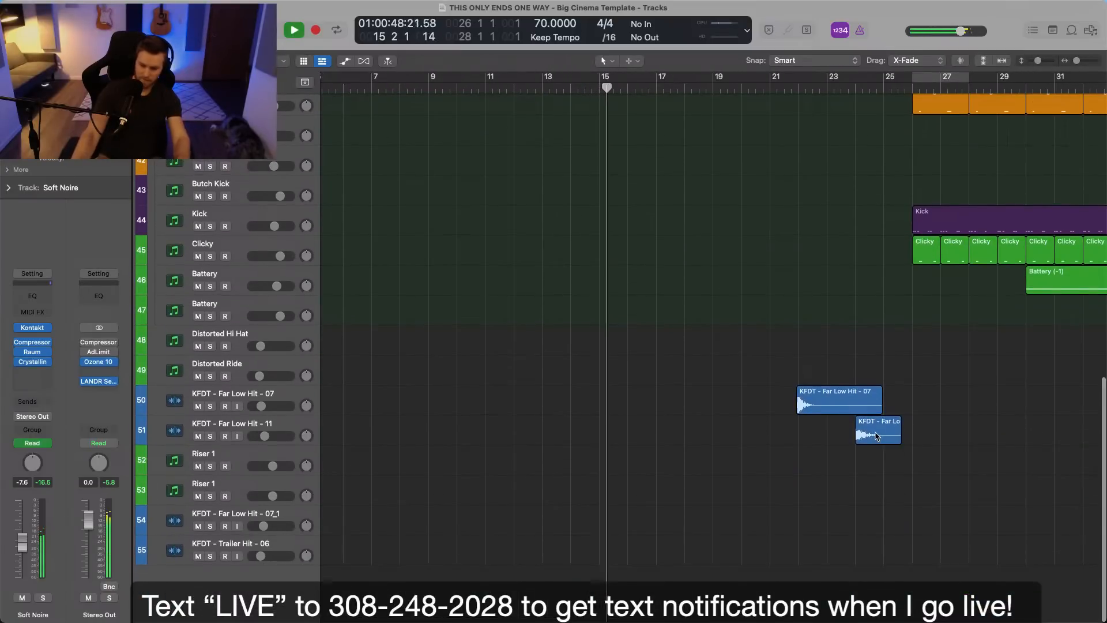
key("z")
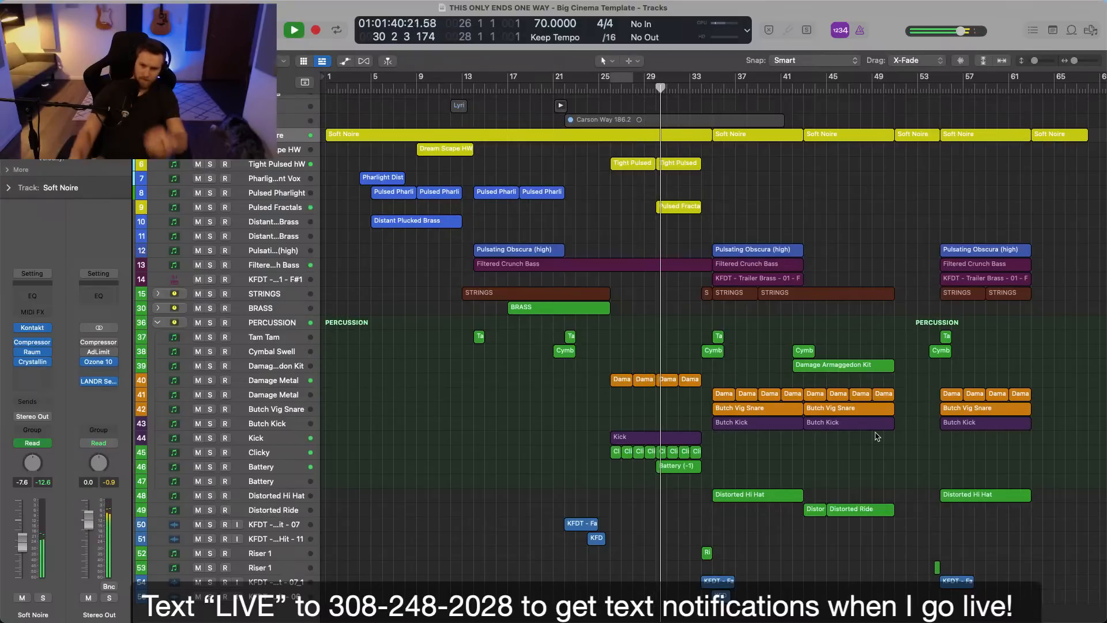
Lower the Pulsed Fractals track volume to -13.6 dB and briefly check it soloed.
left_click(277, 164)
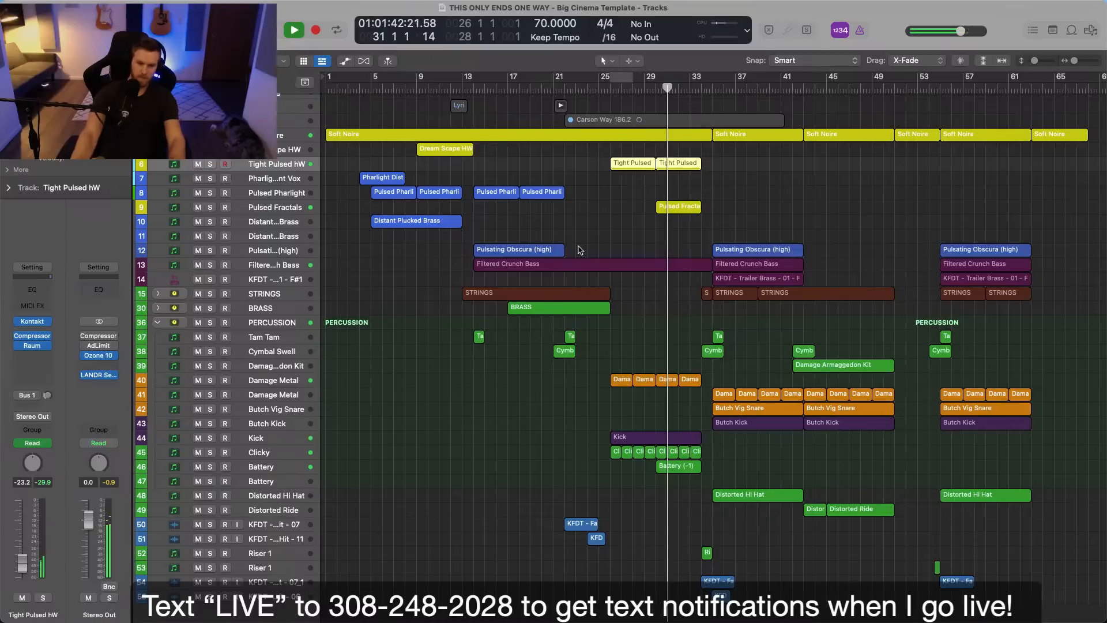
left_click(492, 215)
left_click(272, 209)
left_click_drag(20, 536, 21, 554)
key("s")
key("s")
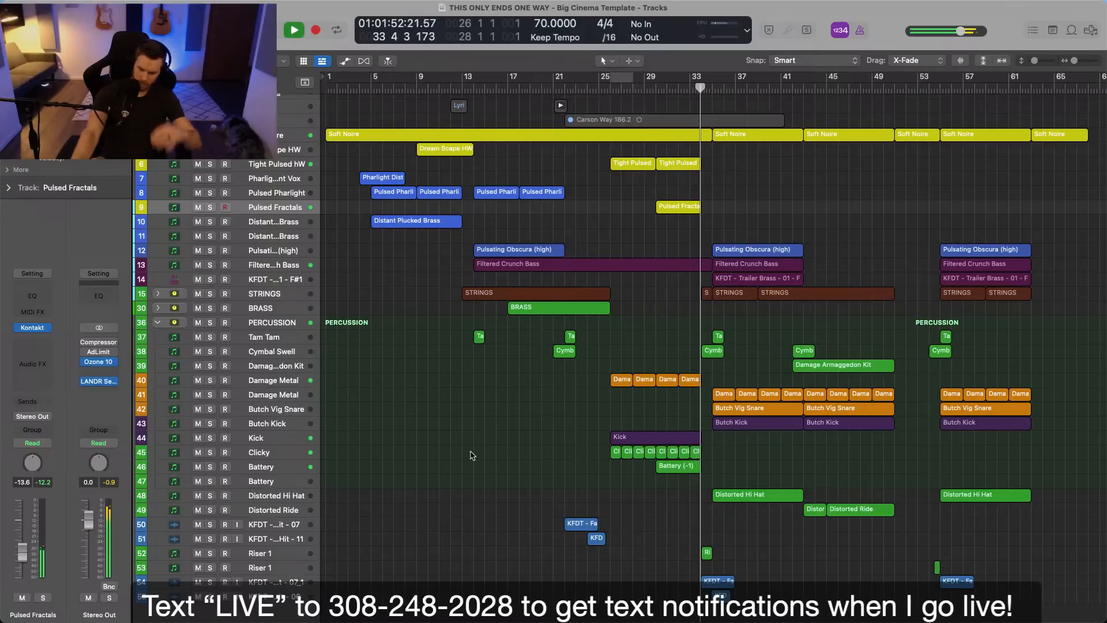
Mute the Damage Armaggedon Kit region spanning bars 42 to 51 and deselect it.
scroll(723, 466, "right", 3)
scroll(723, 466, "right", 1)
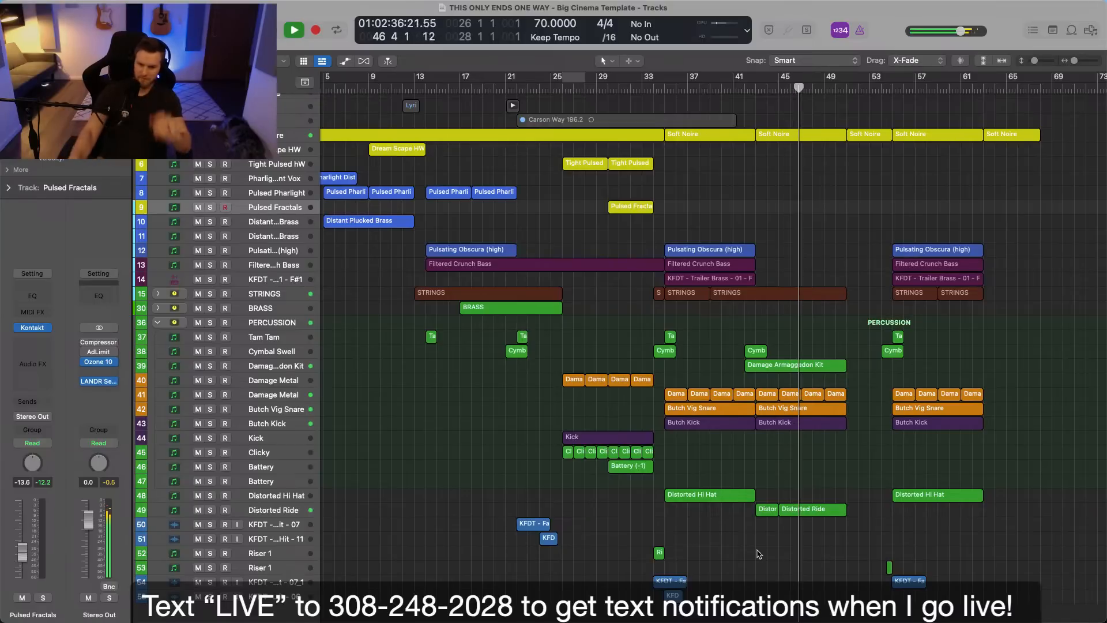
left_click(791, 365)
key("ctrl+m")
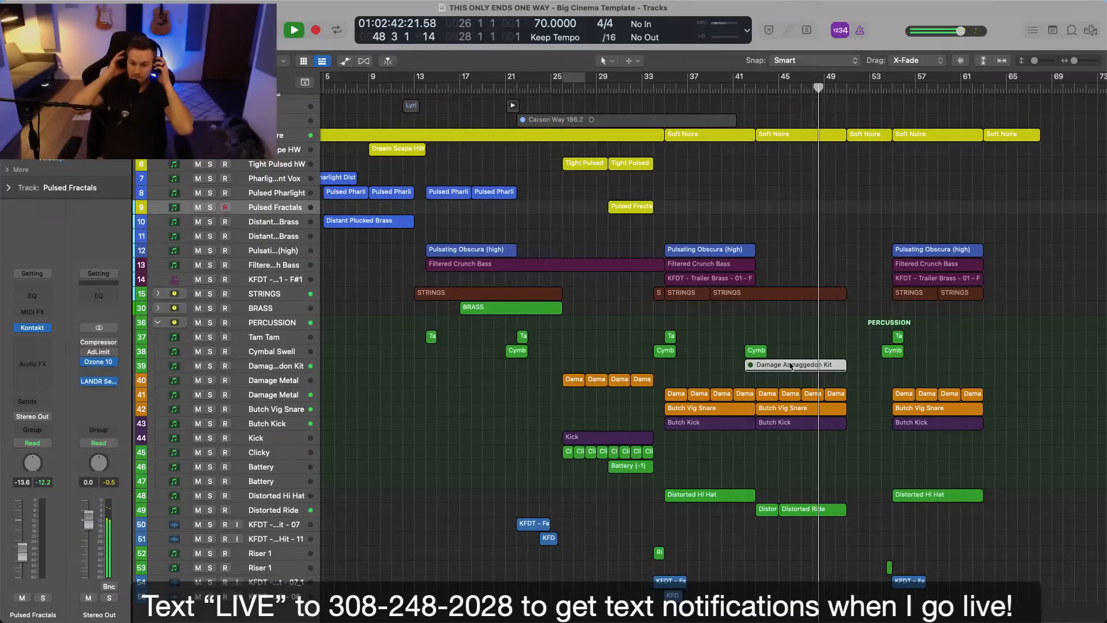
scroll(794, 368, "up", 1)
scroll(846, 313, "down", 1)
left_click(848, 315)
scroll(851, 317, "up", 3)
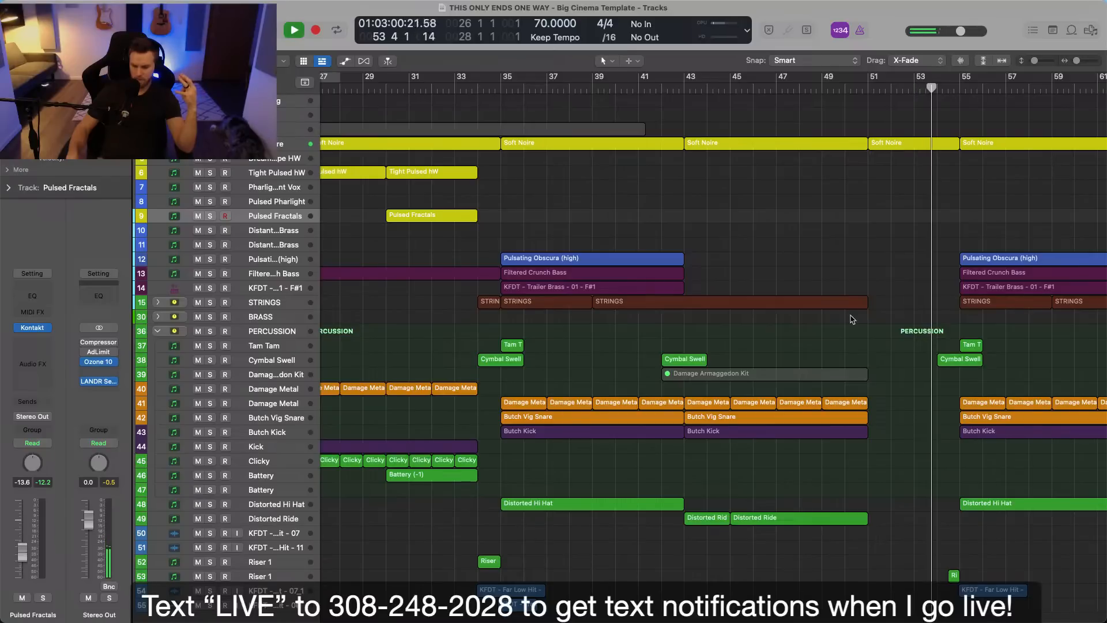
Select the Filtered Crunch Bass and KFDT - Trailer Brass tracks and raise their volumes together, bringing the brass to -13.2 dB.
key("z")
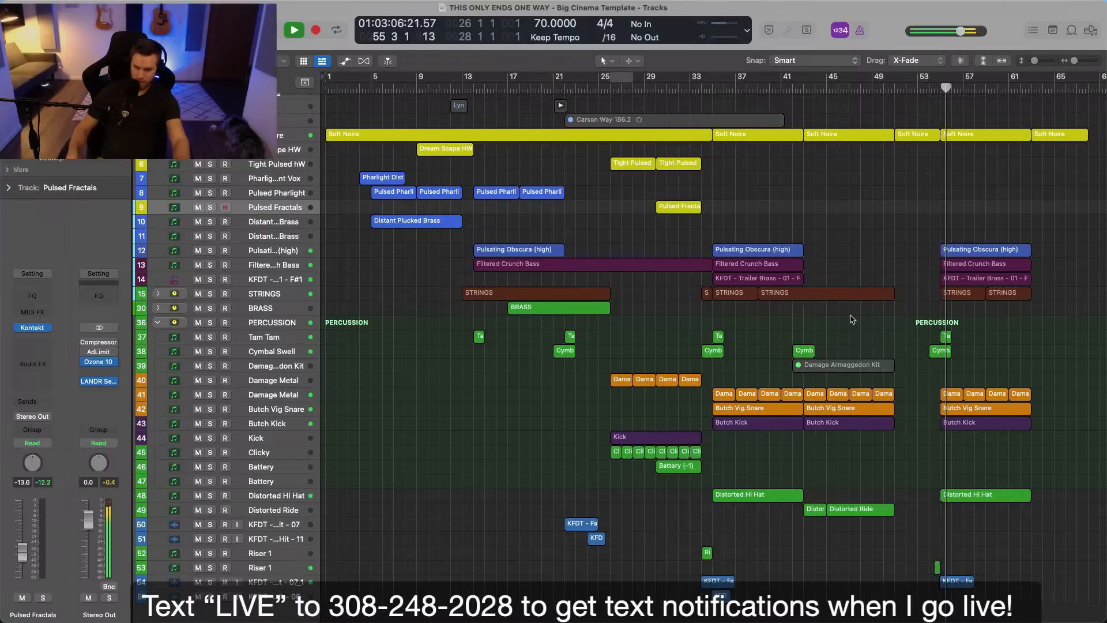
scroll(859, 320, "up", 5)
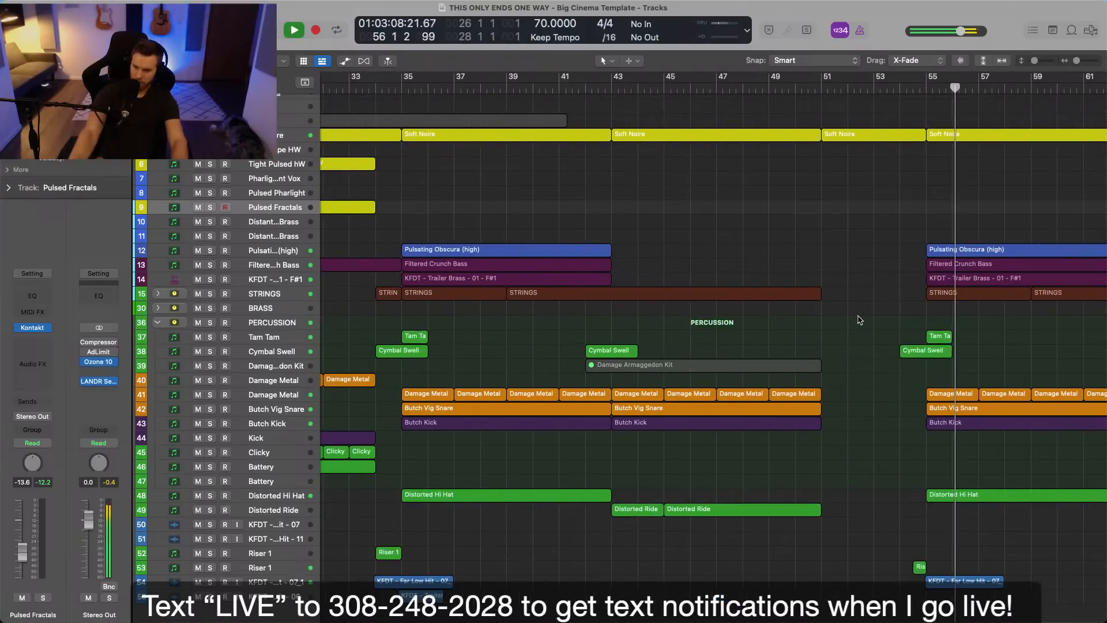
left_click(279, 279)
left_click(279, 267, "shift")
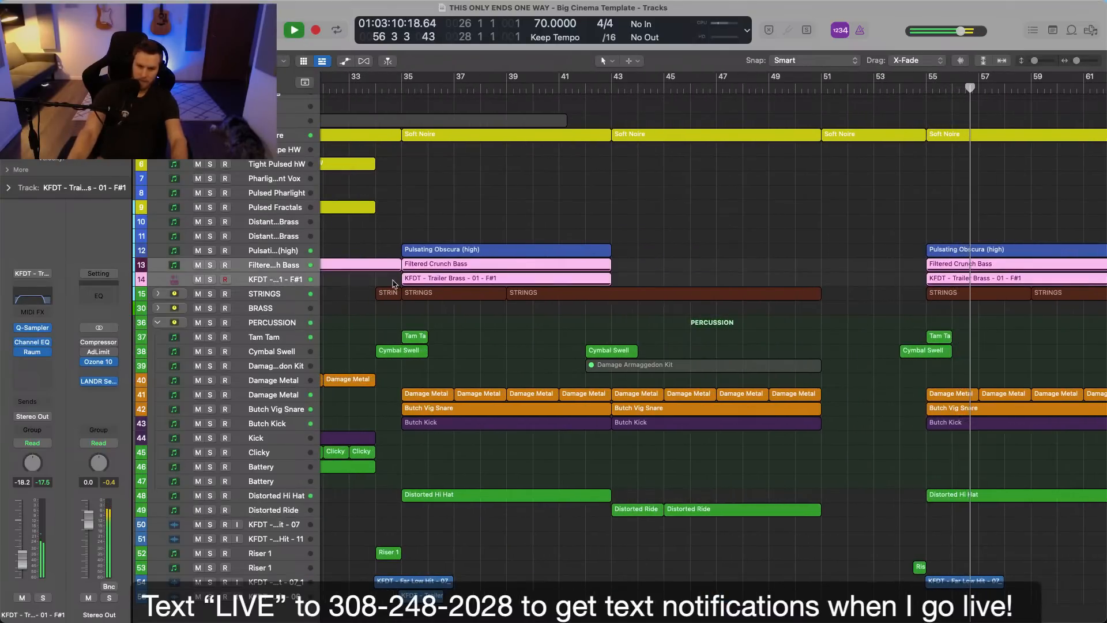
key("super+Down")
key("super+Down")
key("super+Down")
key("super+Down")
key("super+Down")
left_click_drag(262, 279, 265, 280)
left_click(655, 277)
Lower the Filtered Crunch Bass and KFDT - Trailer Brass volumes together, bringing the brass to -17.4 dB.
scroll(652, 276, "up", 3)
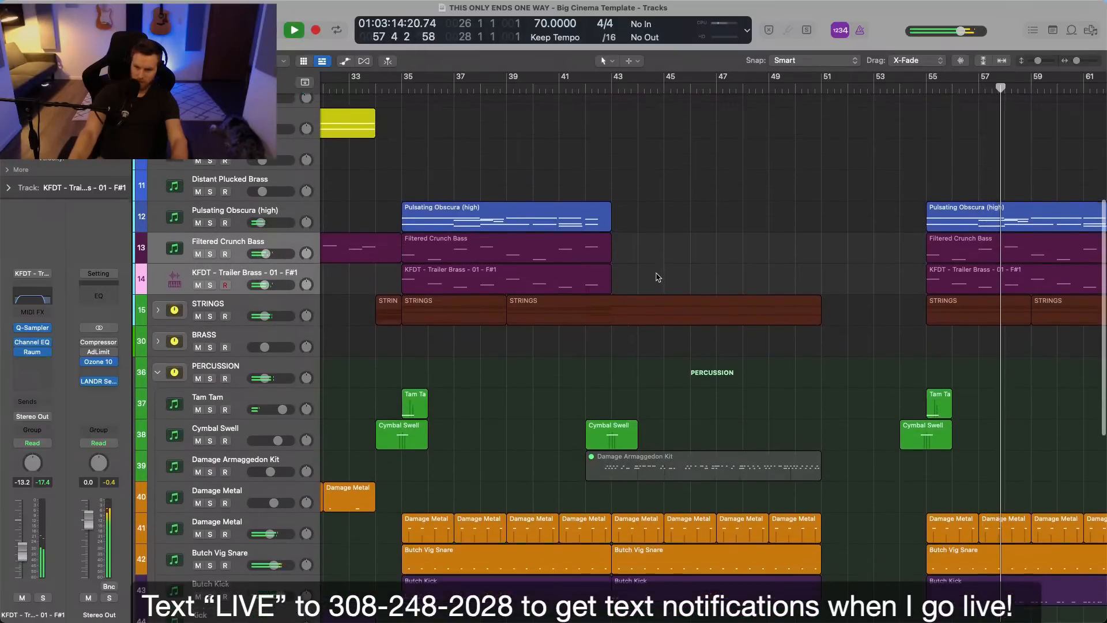
scroll(462, 335, "up", 2)
scroll(461, 335, "right", 1)
left_click_drag(280, 399, 282, 373)
left_click(284, 372)
scroll(685, 350, "down", 1)
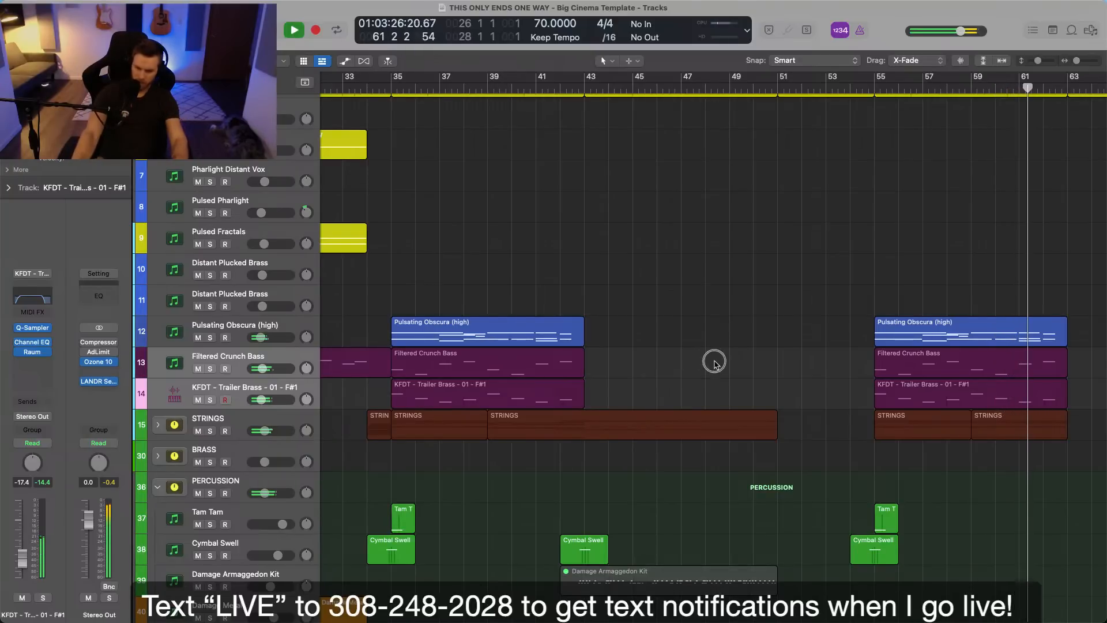
Stop playback, return to bar 43 and listen to the start of the section without bass and brass.
key("super+Down")
key("super+Down")
key("space")
left_click(586, 89)
scroll(252, 417, "up", 5)
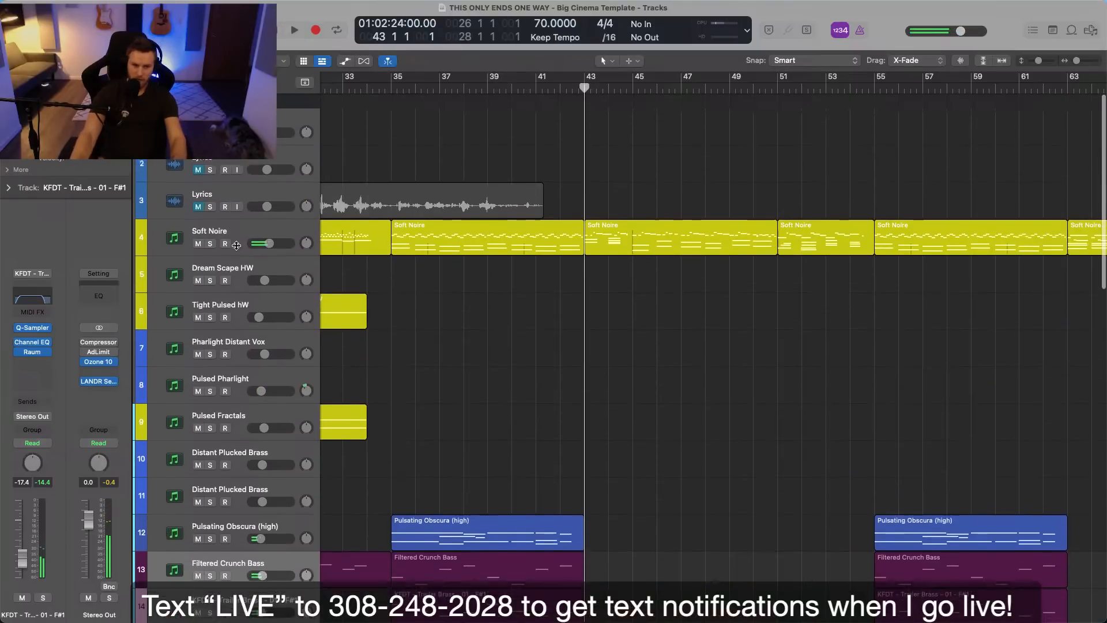
scroll(555, 396, "down", 4)
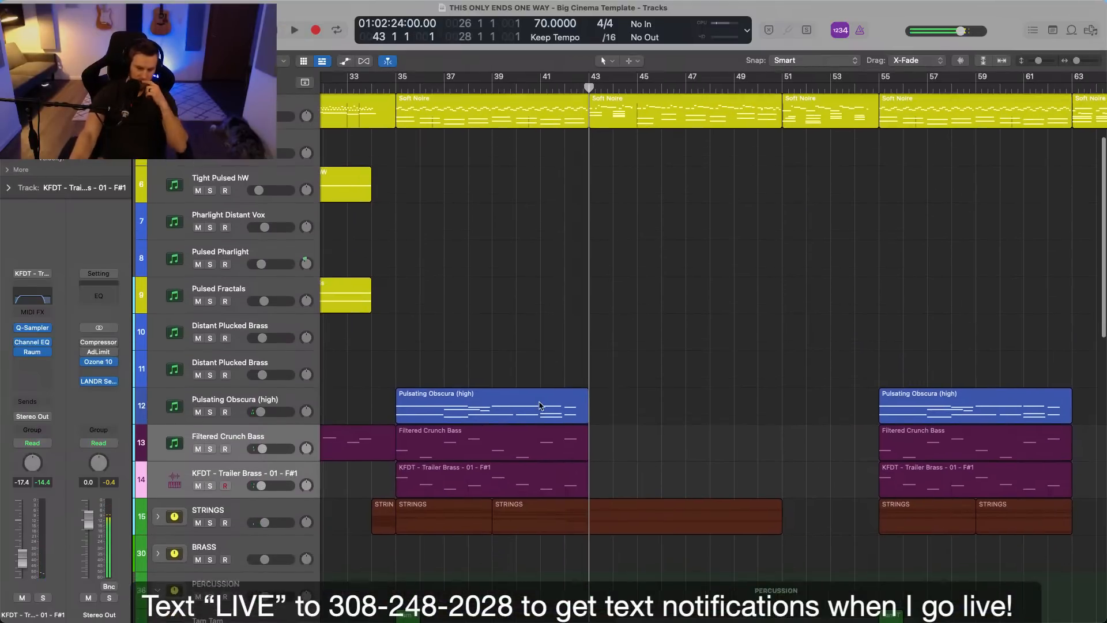
key("space")
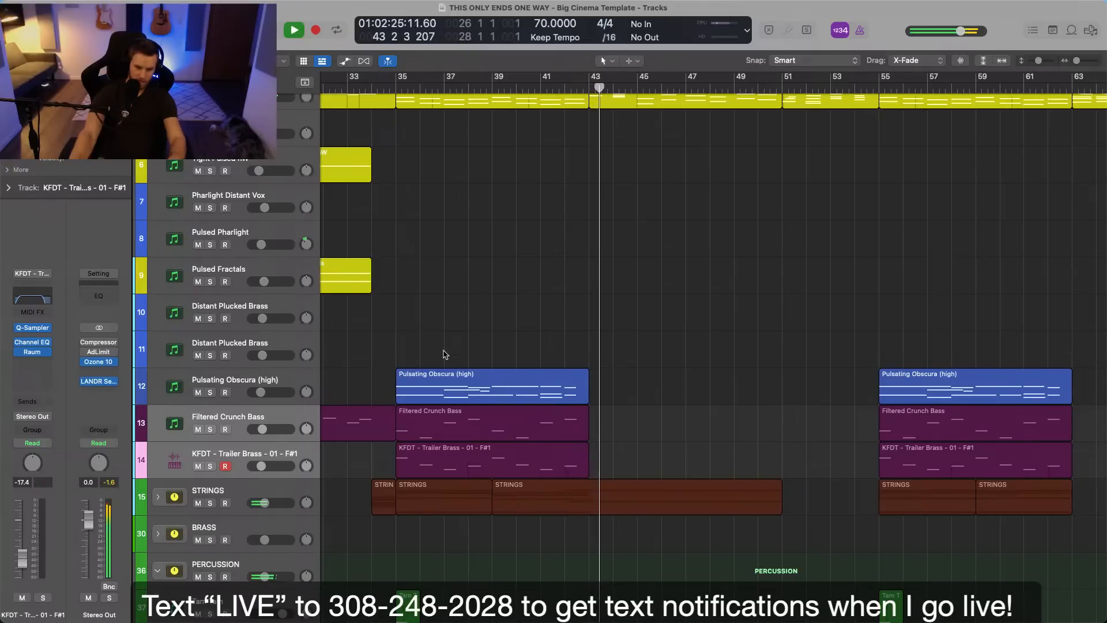
key("space")
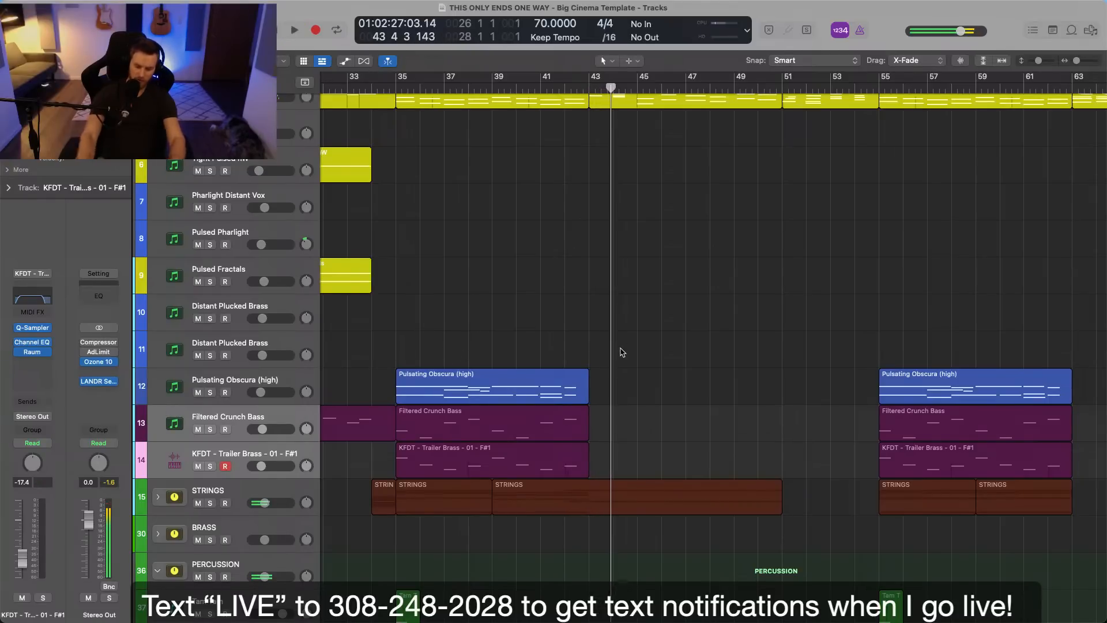
Create one software instrument track with Super 8 as its instrument below the KFDT - Trailer Brass track.
key("alt+super+n")
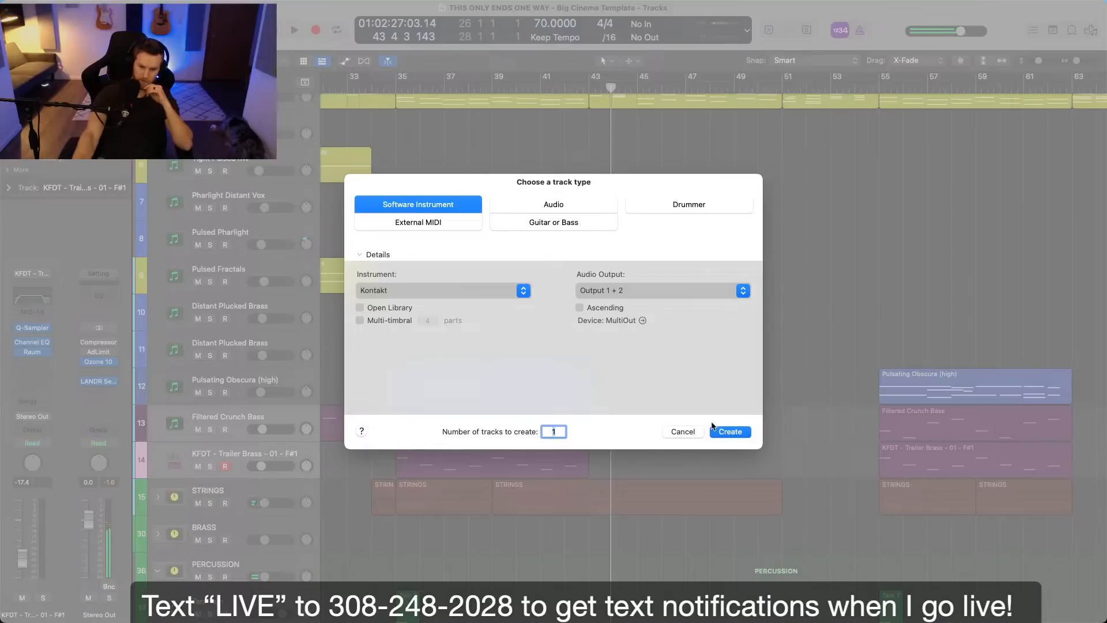
left_click(488, 292)
mouse_move(404, 598)
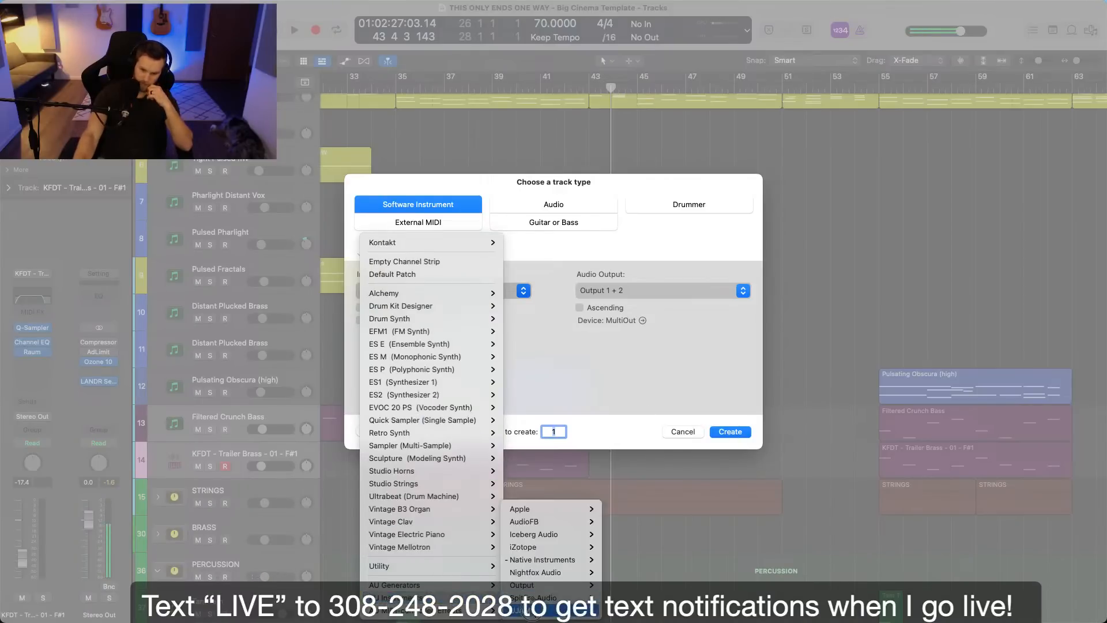
mouse_move(553, 576)
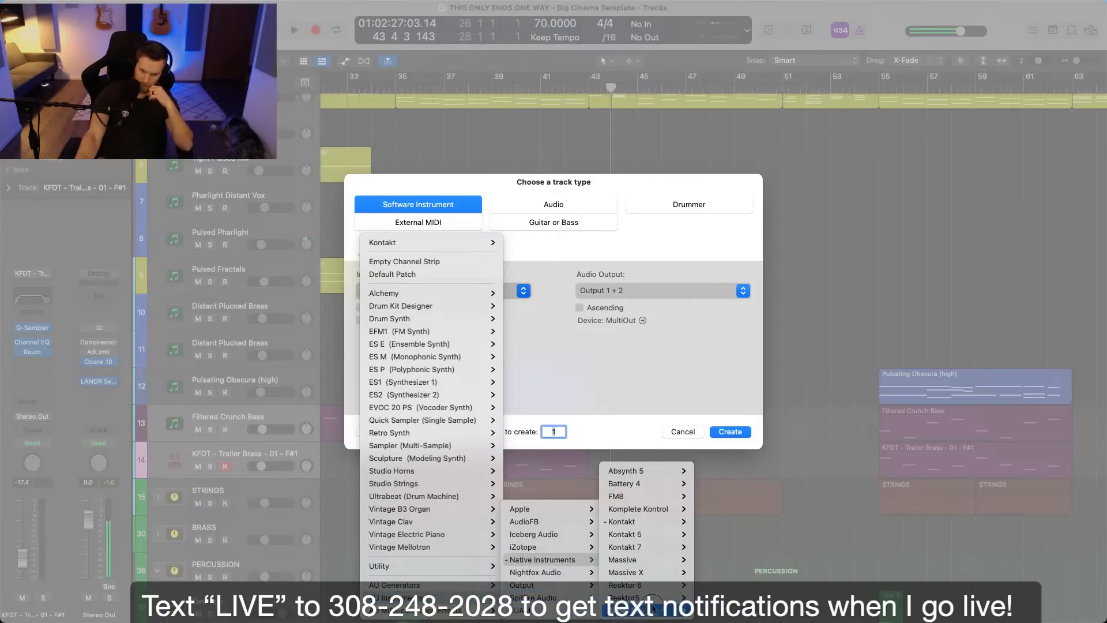
left_click(629, 611)
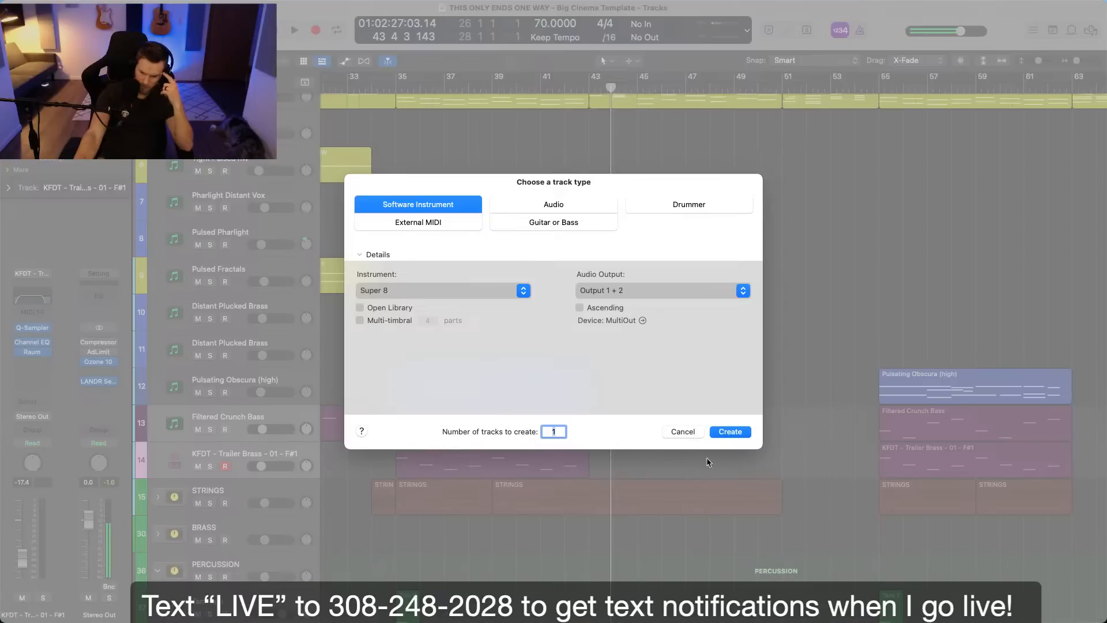
left_click(724, 433)
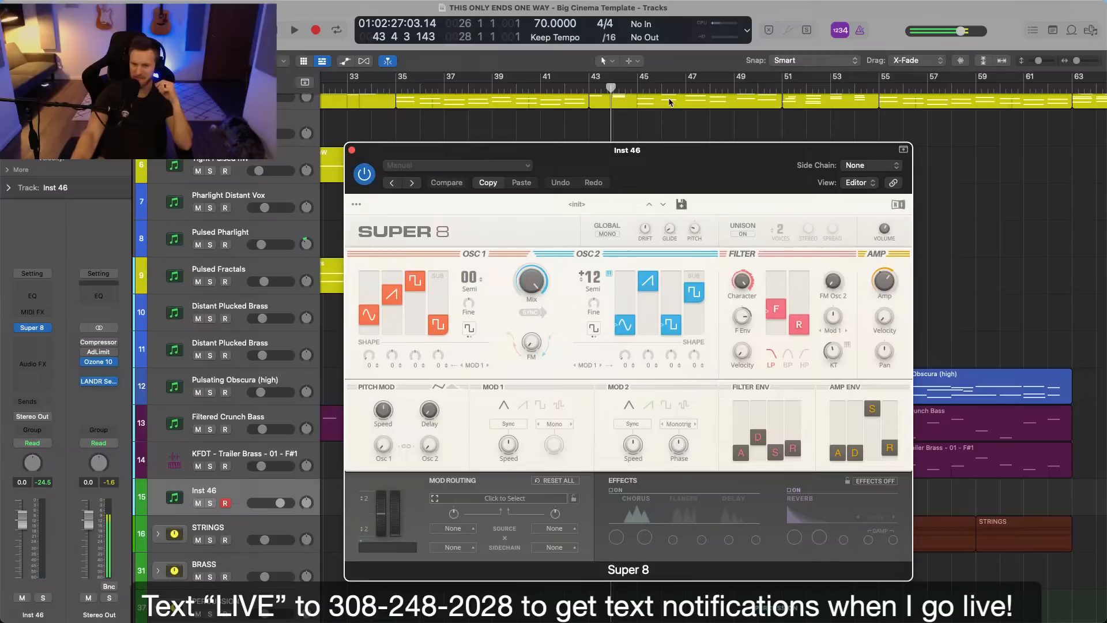
Shape the Super 8 oscillators: raise the OSC 1 sub wave, set the mix to 100 and lower the OSC 2 sawtooth wave.
left_click_drag(667, 147, 607, 116)
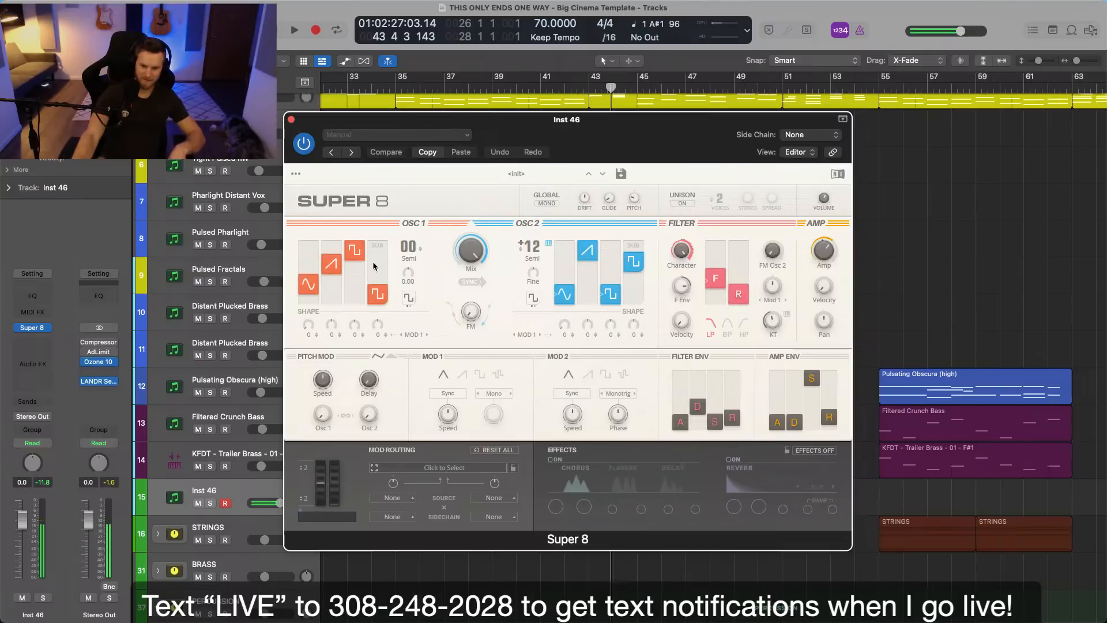
left_click_drag(378, 303, 379, 280)
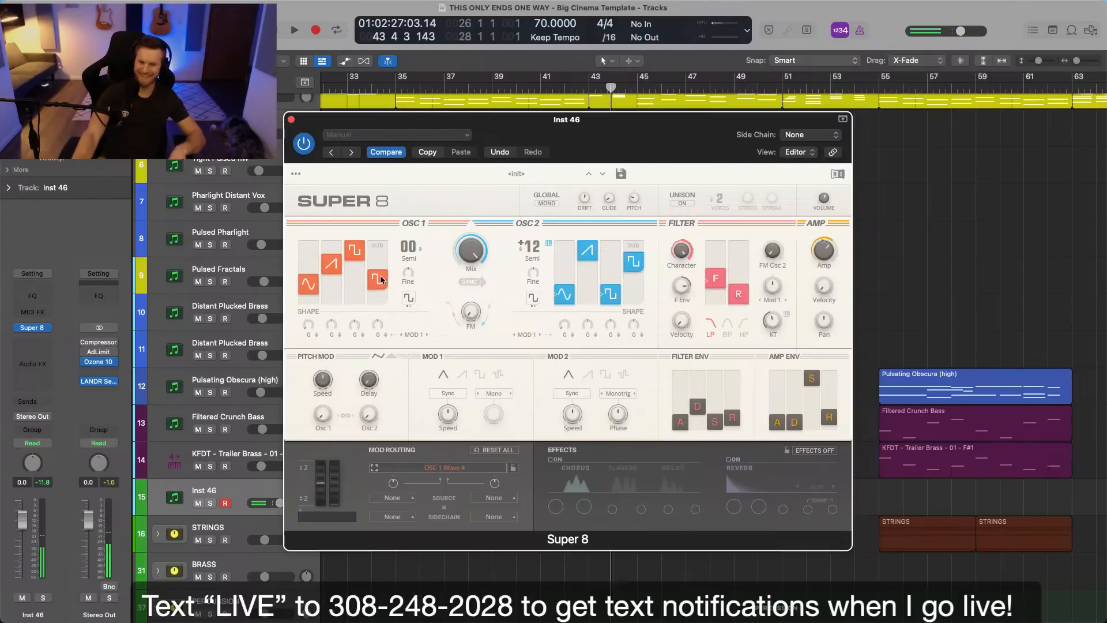
left_click(472, 264)
left_click_drag(472, 266, 472, 282)
left_click_drag(476, 313, 478, 303)
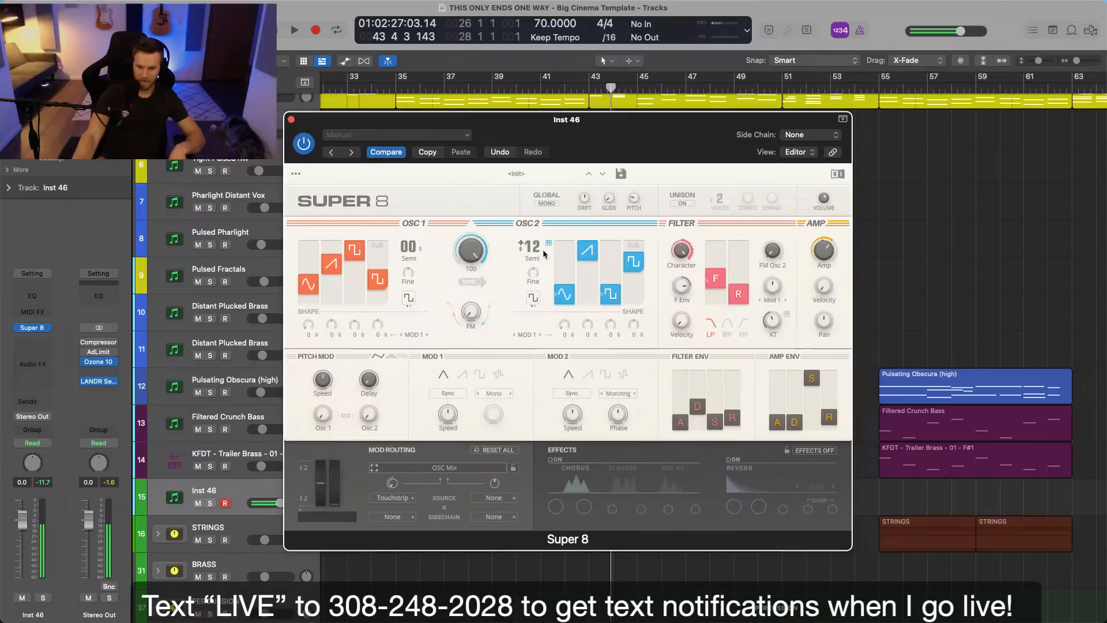
left_click_drag(604, 300, 577, 324)
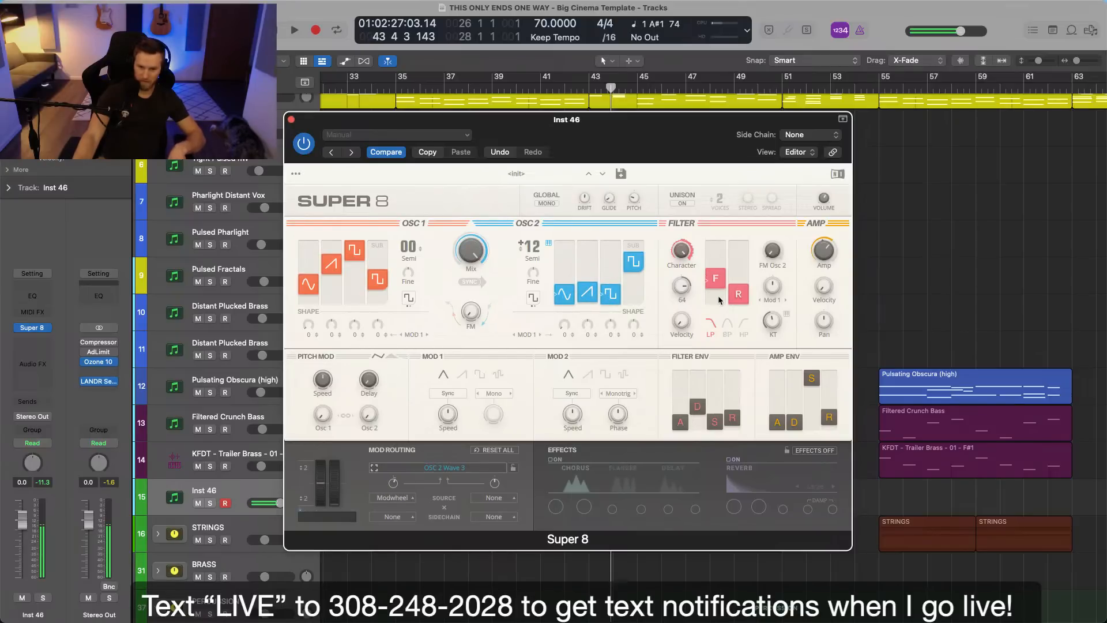
Turn on the chorus and reverb effects in Super 8, lower the filter cutoff slightly and close the instrument window.
left_click(552, 459)
left_click(730, 461)
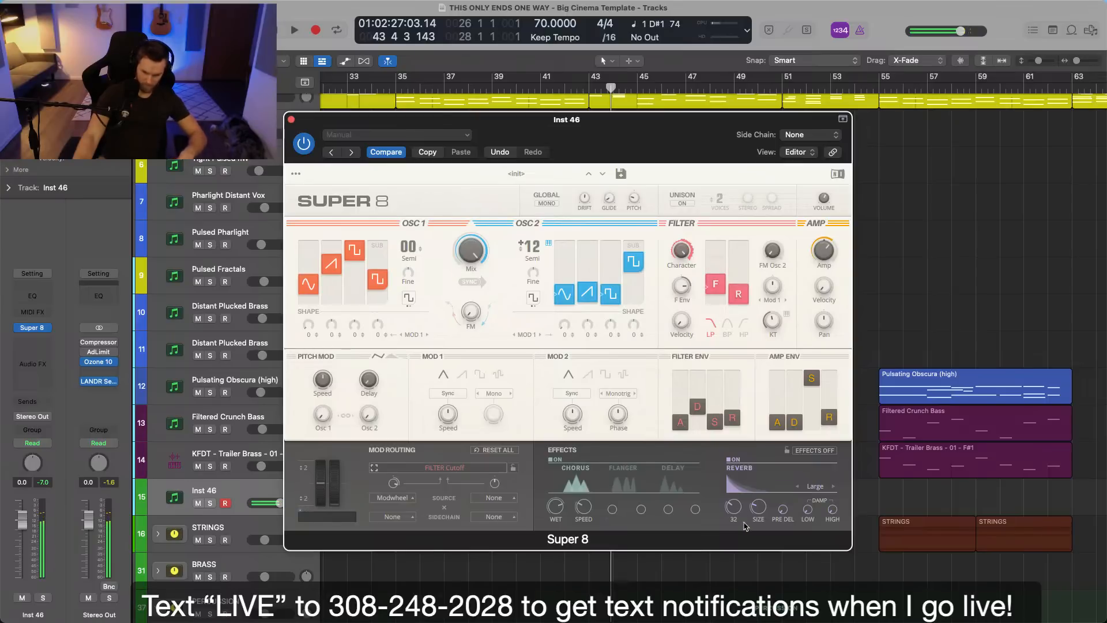
left_click(291, 120)
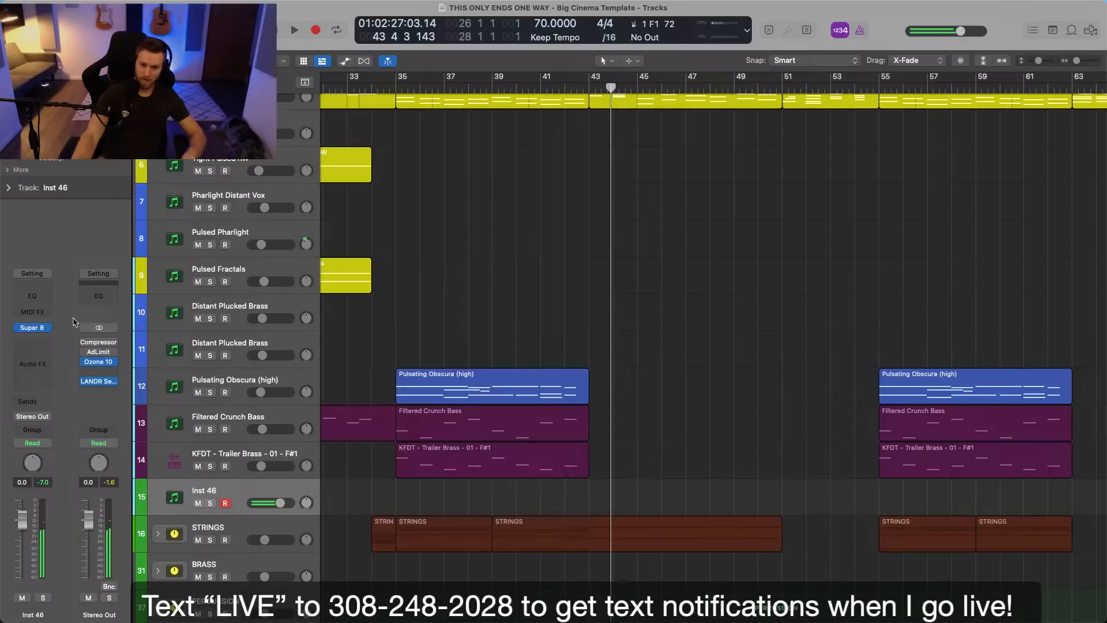
Insert an Arpeggiator MIDI effect on Inst 46 and look through its grid pattern and options, keeping the 1/16 rate.
left_click(35, 312)
left_click(53, 330)
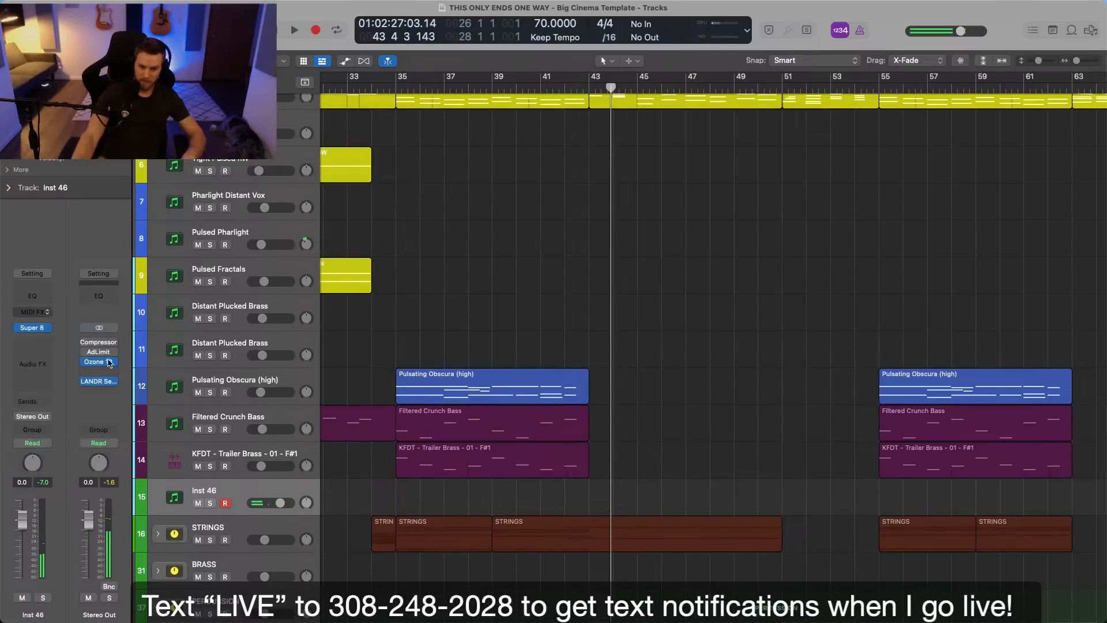
left_click_drag(389, 341, 390, 344)
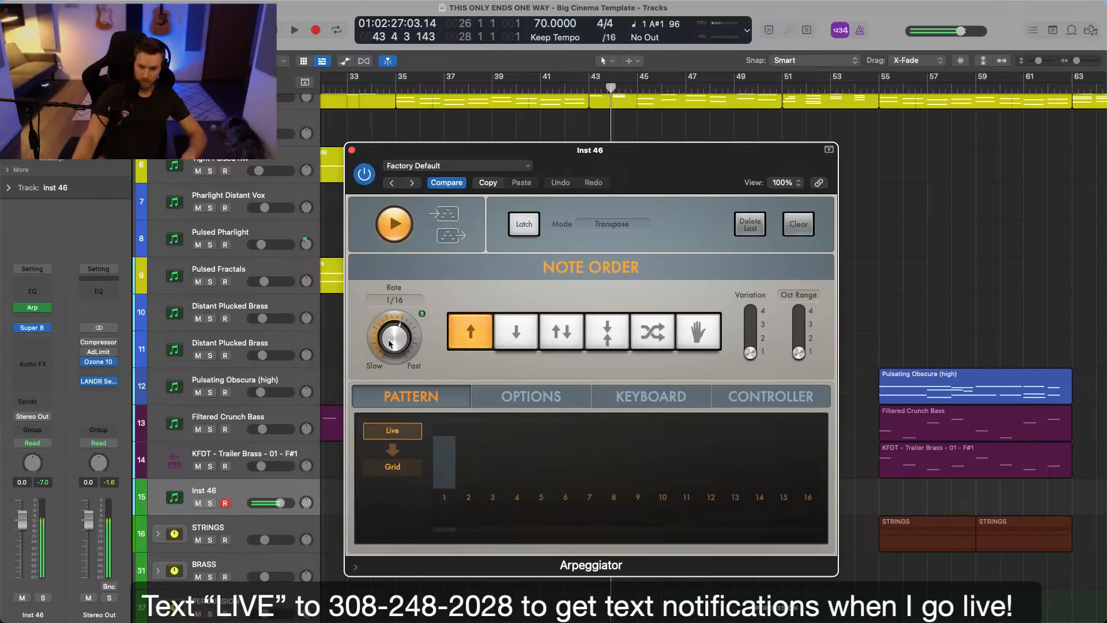
left_click(406, 472)
left_click(531, 396)
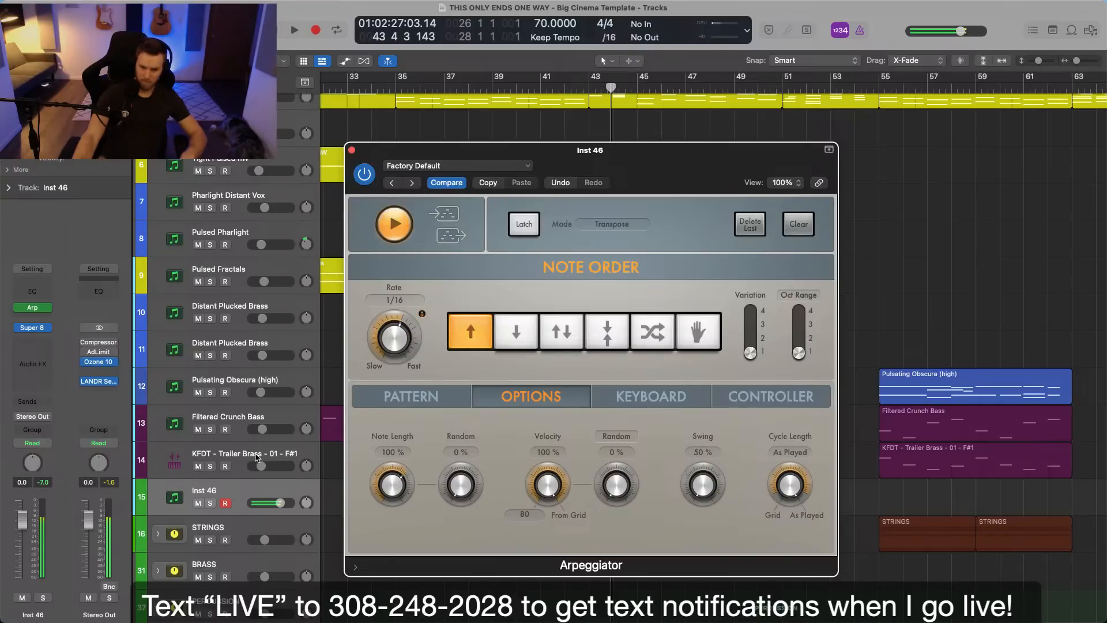
Add a Channel EQ to Inst 46 with a high cut at 1150 Hz and close the plug-in windows.
left_click(33, 291)
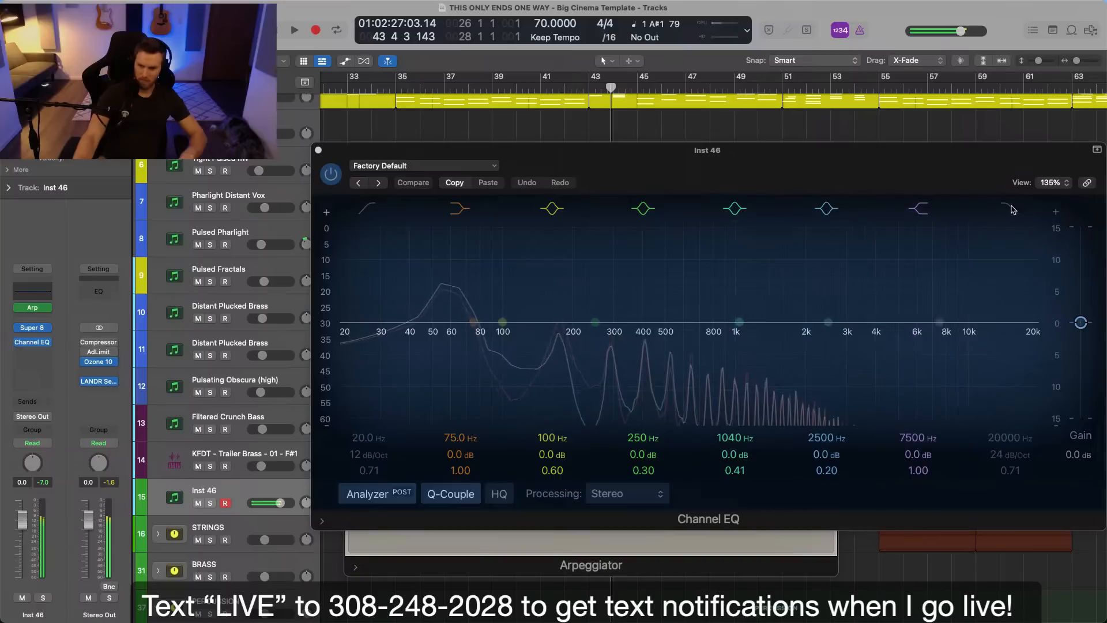
scroll(1001, 436, "down", 15)
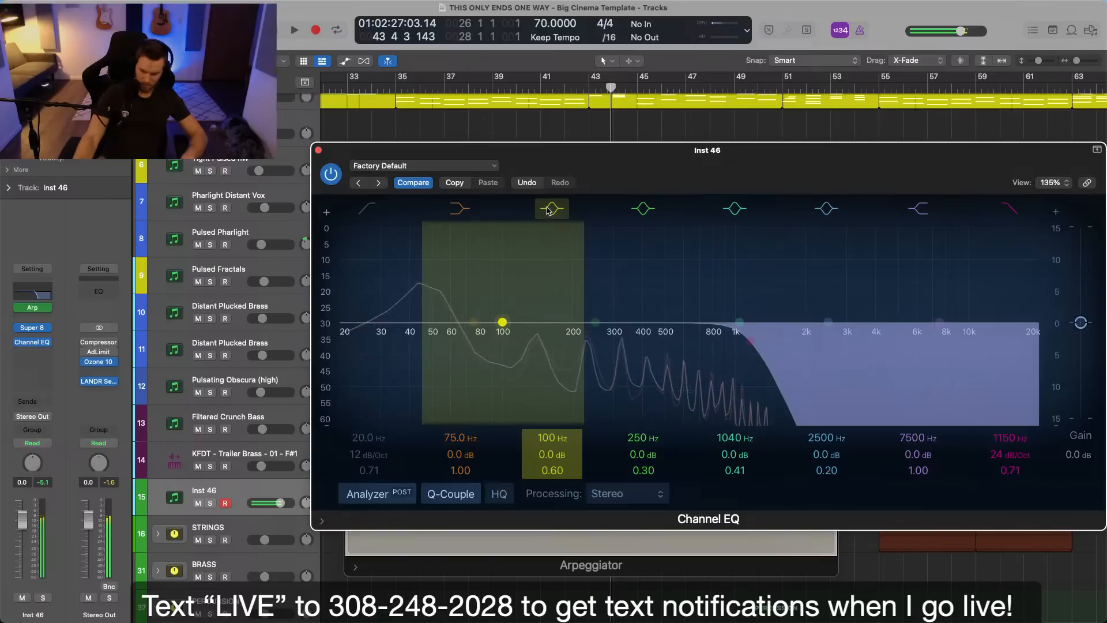
left_click(318, 150)
left_click(351, 151)
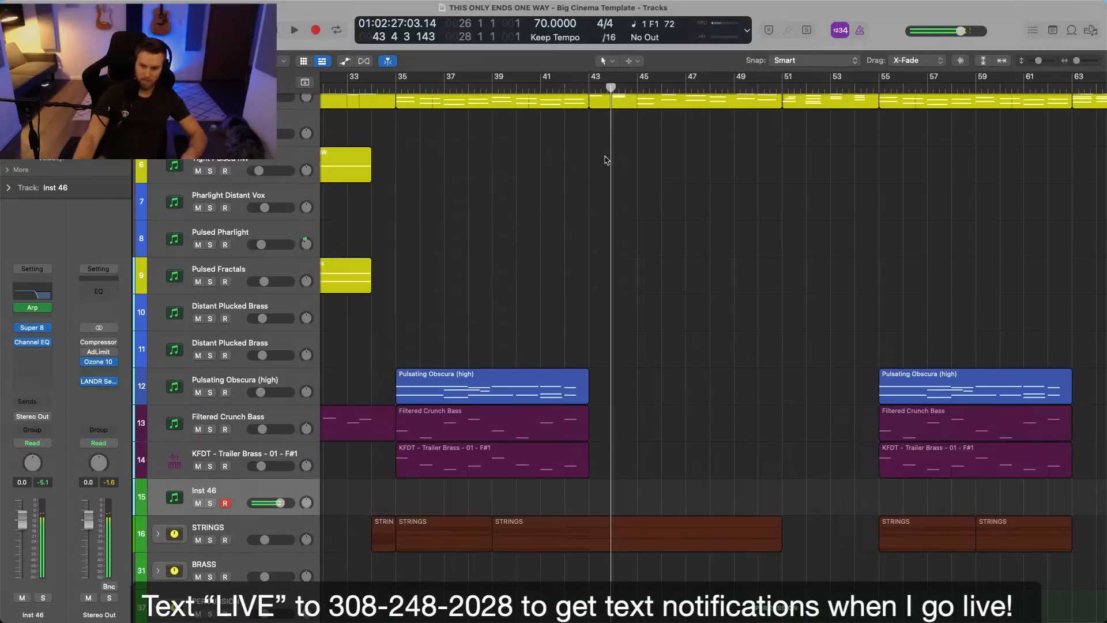
Try recording an arpeggiated Super 8 part on Inst 46 around bars 43 to 46 and delete the take.
key("r")
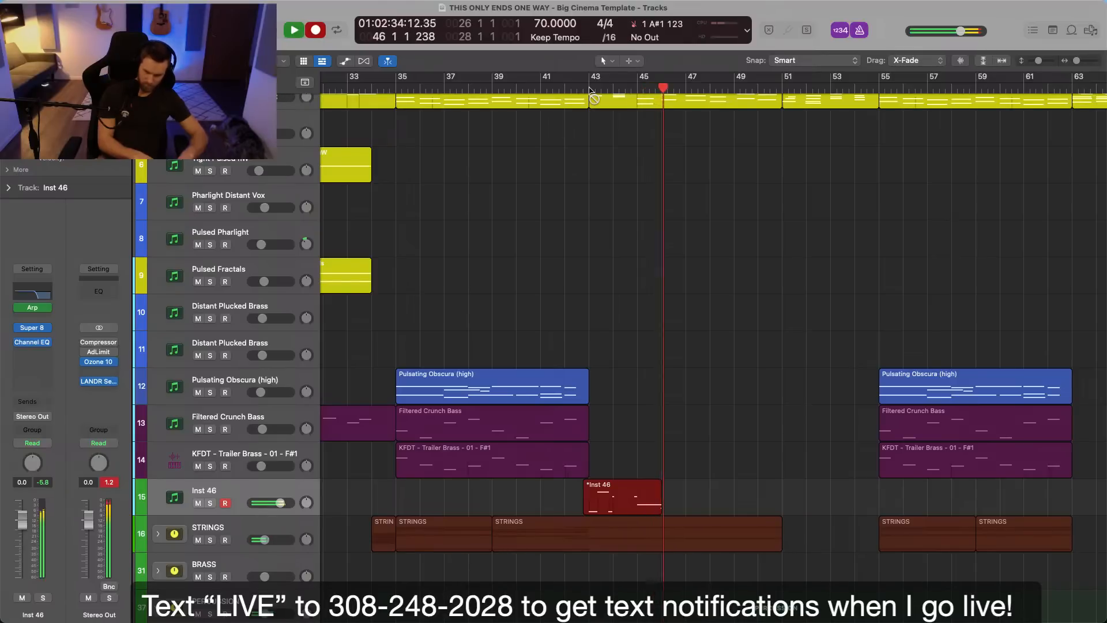
key("space")
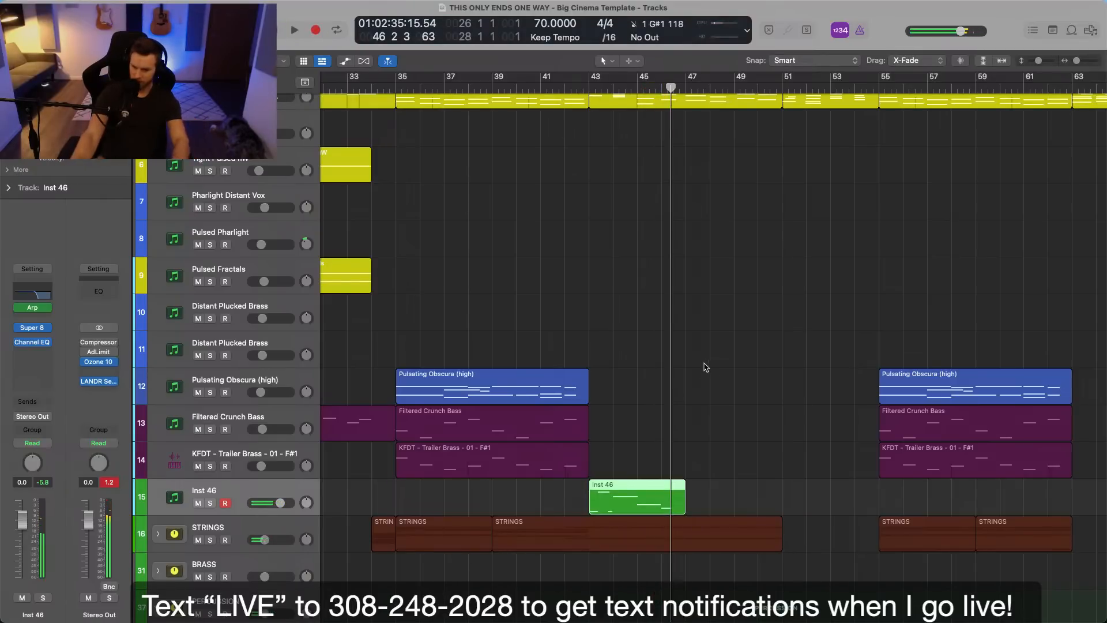
key("Delete")
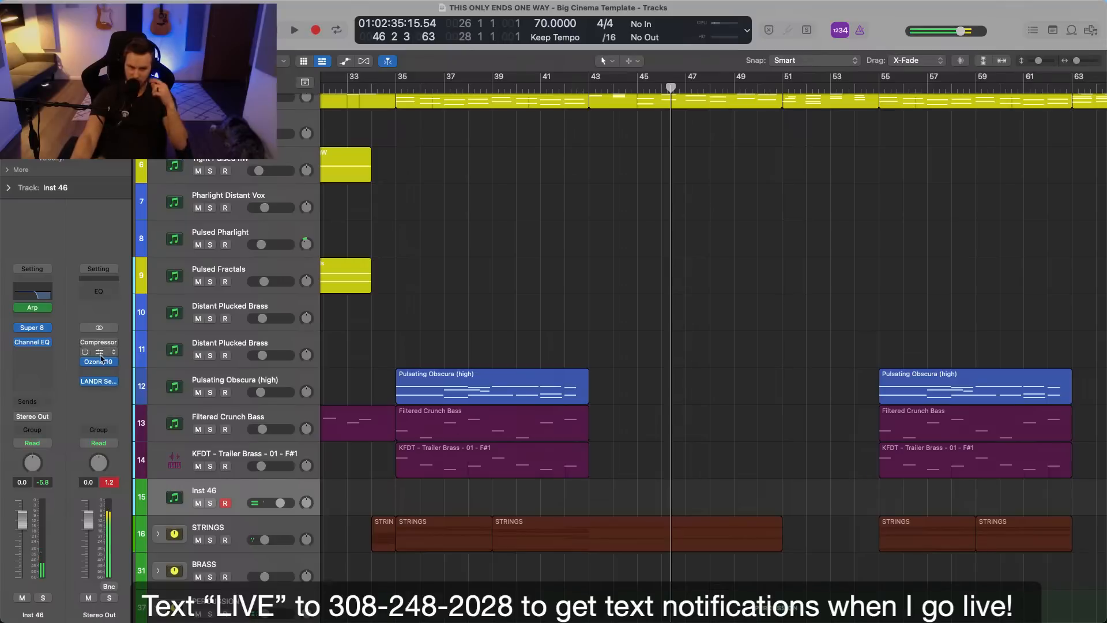
Replace Super 8 on Inst 46 with a stereo Kontakt and load the SUBSTANCE instrument from its library.
left_click(46, 327)
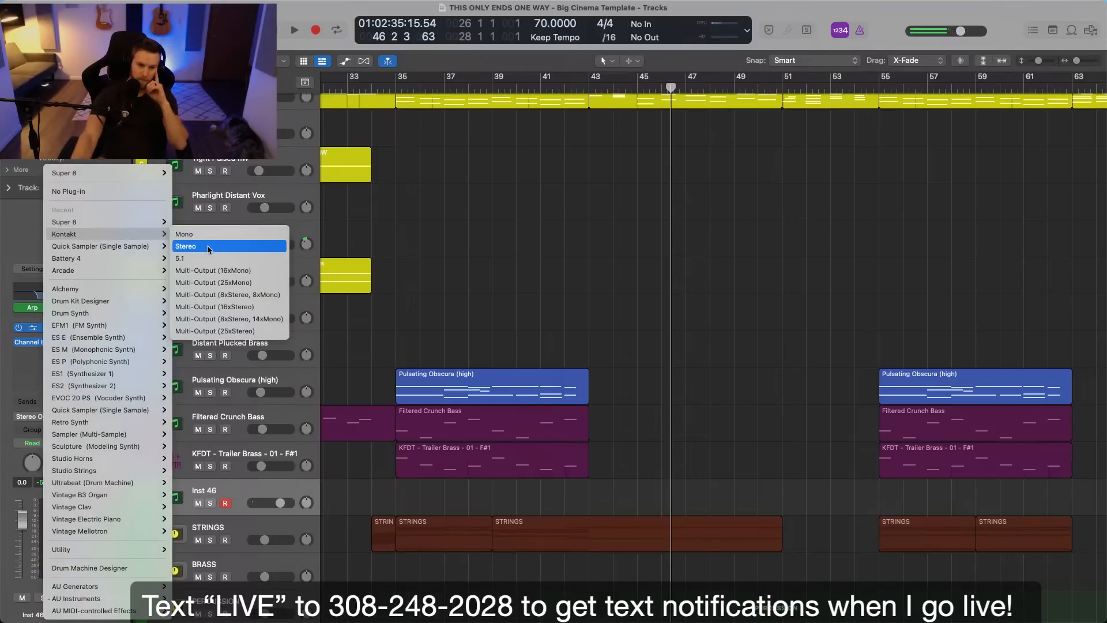
left_click(212, 245)
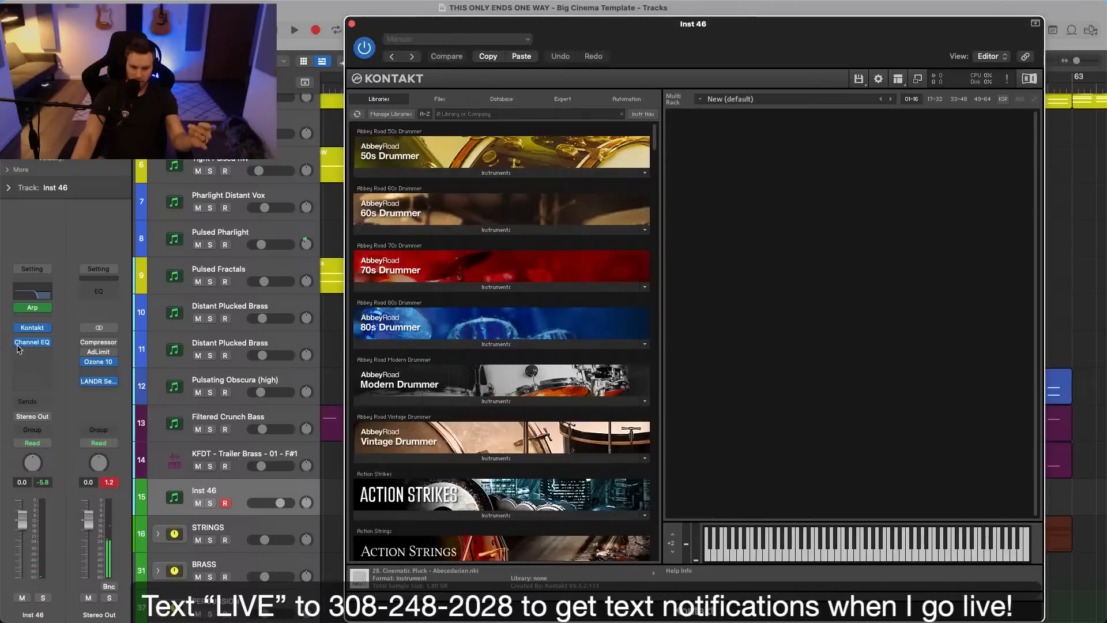
left_click(542, 114)
type("sub")
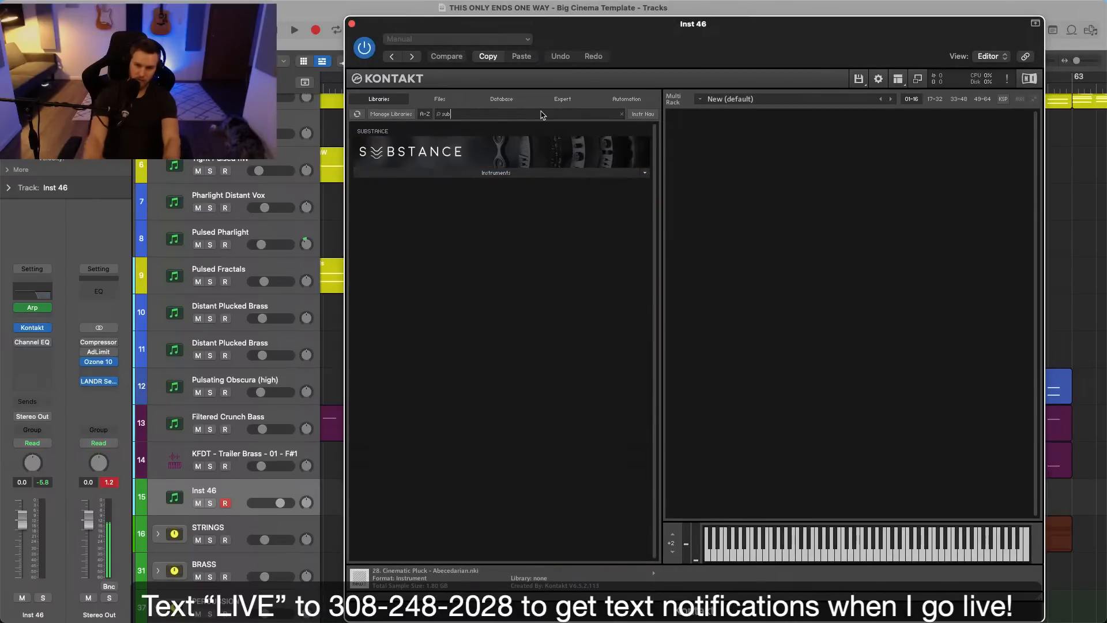
left_click(385, 188)
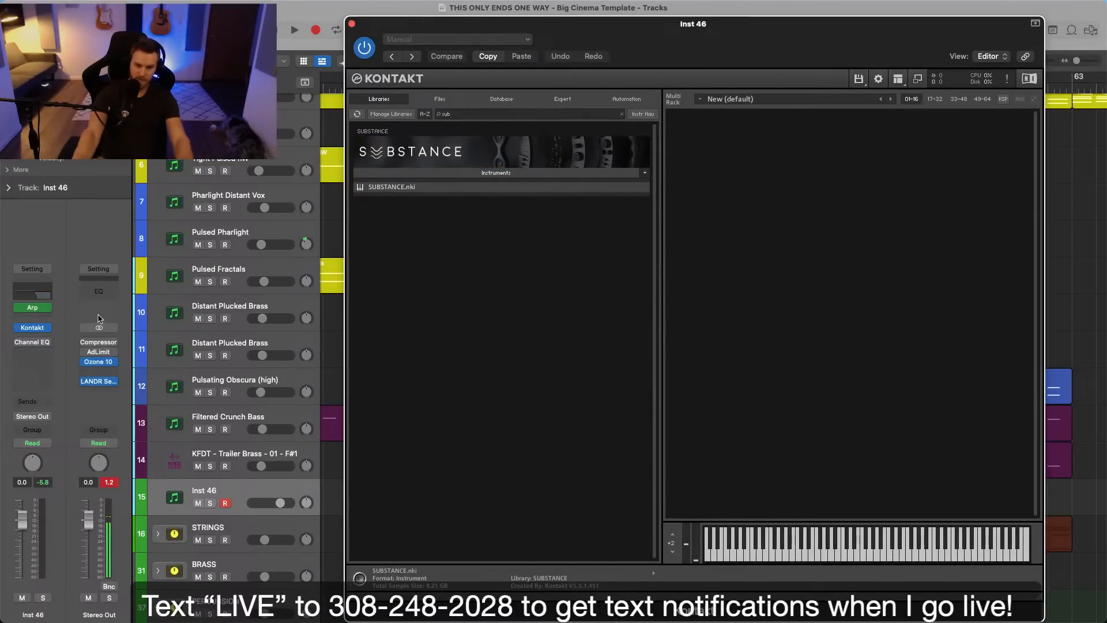
left_click_drag(681, 43, 612, 42)
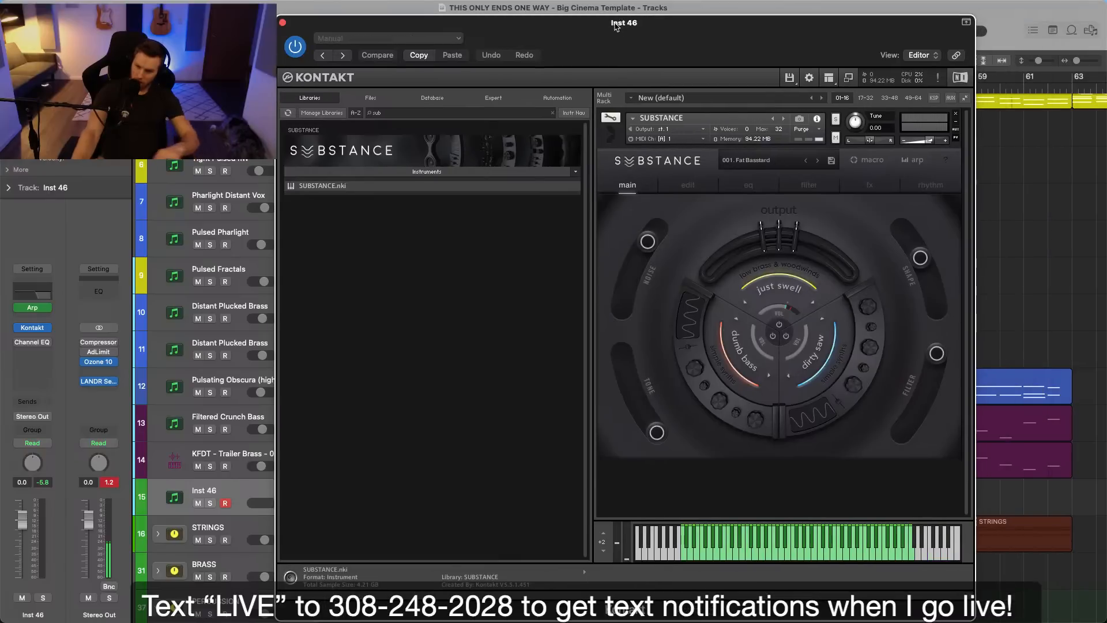
Load the synth and analog preset 002. Stranger Arps in SUBSTANCE, and lower the Inst 46 volume to -3.8 dB.
left_click(748, 160)
left_click(782, 255)
left_click(782, 238)
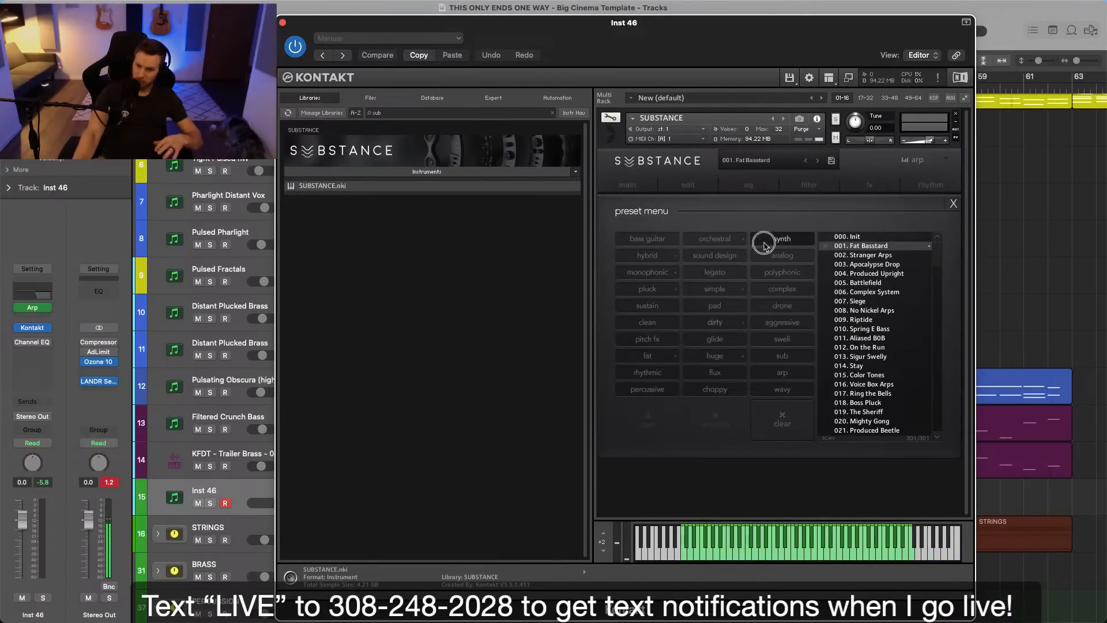
left_click(881, 237)
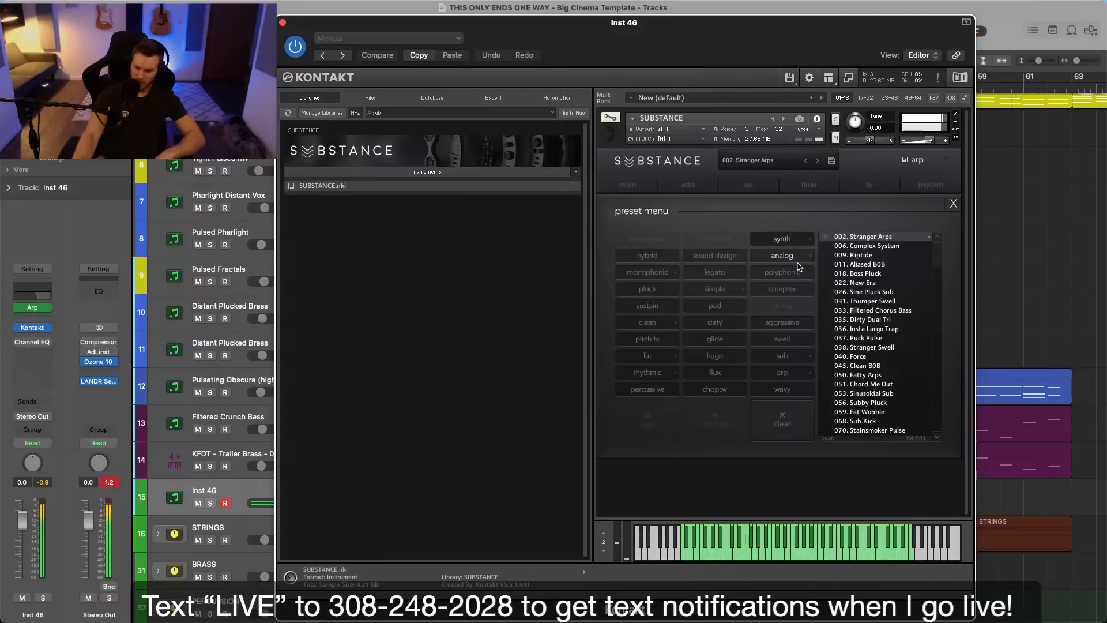
left_click(53, 538)
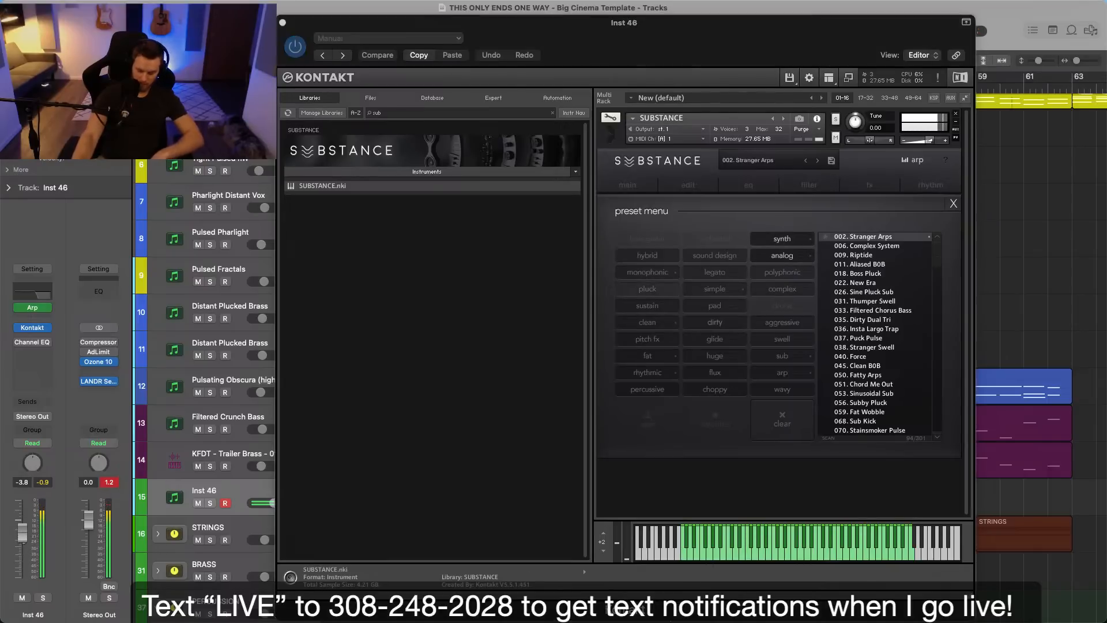
left_click(283, 23)
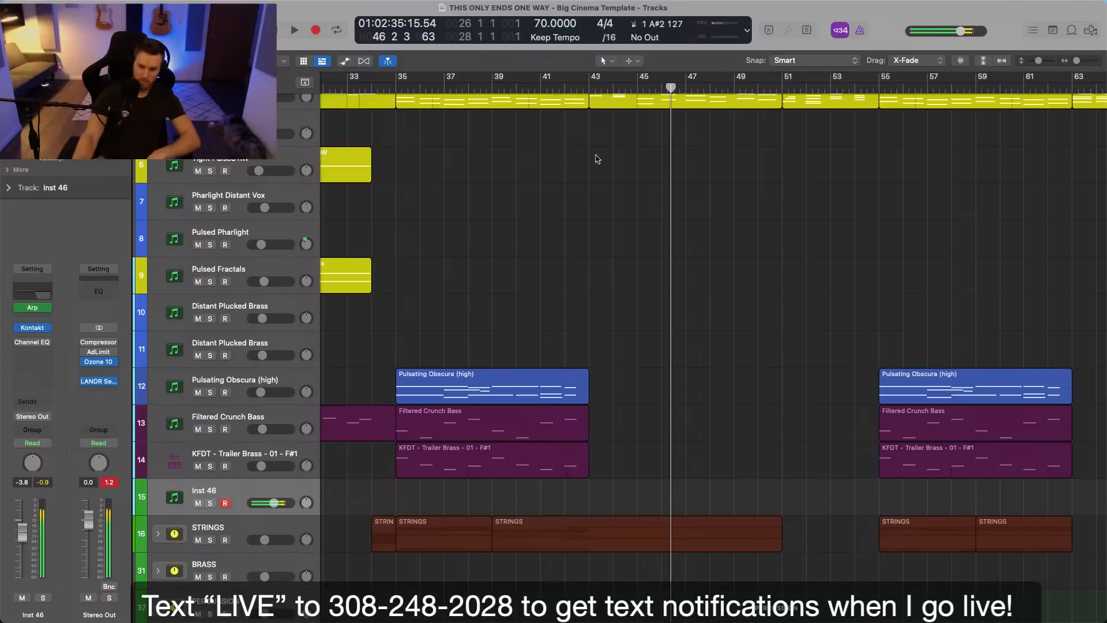
Record a four-bar part from bar 43 on Inst 46, select its notes in the editor, and repeat the region up to bar 51.
left_click(590, 93)
key("r")
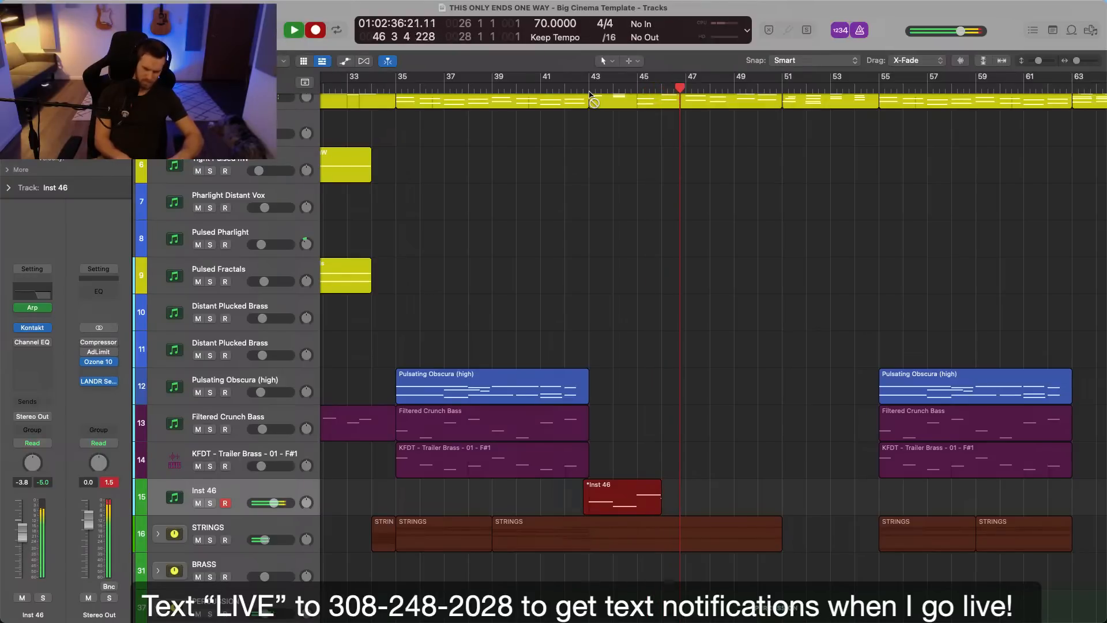
key("space")
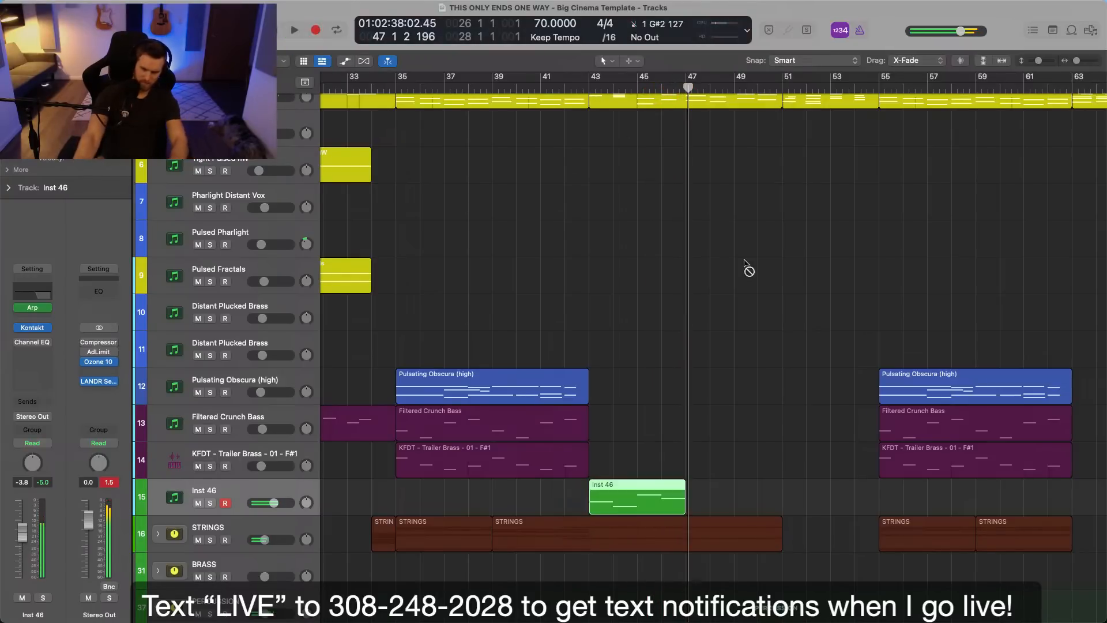
double_click(627, 487)
key("super+a")
double_click(594, 340)
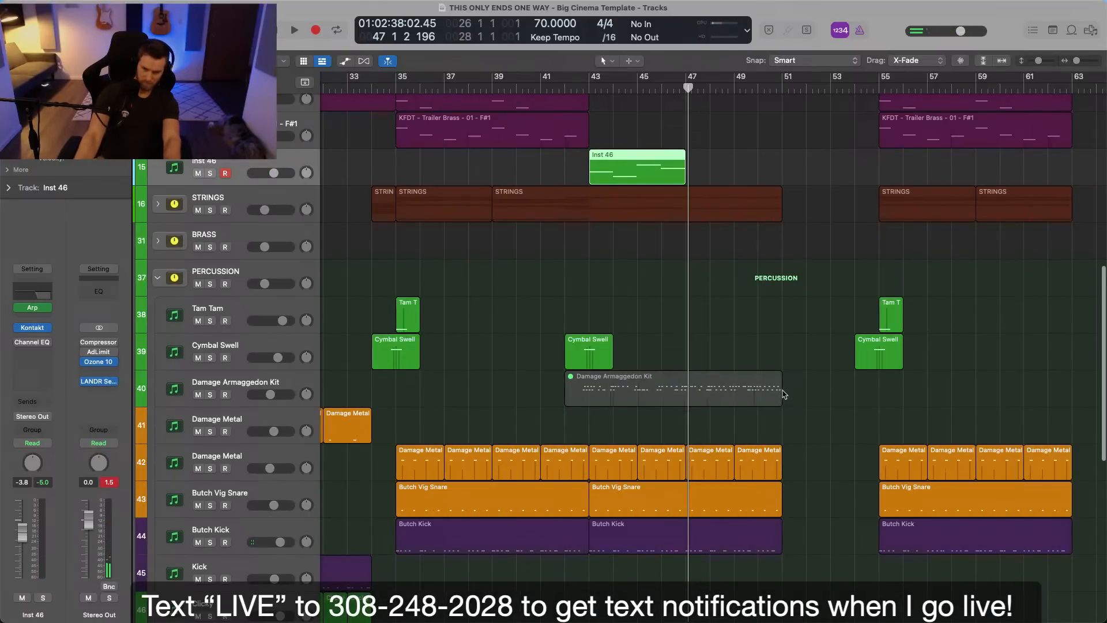
scroll(785, 393, "up", 5)
key("super+r")
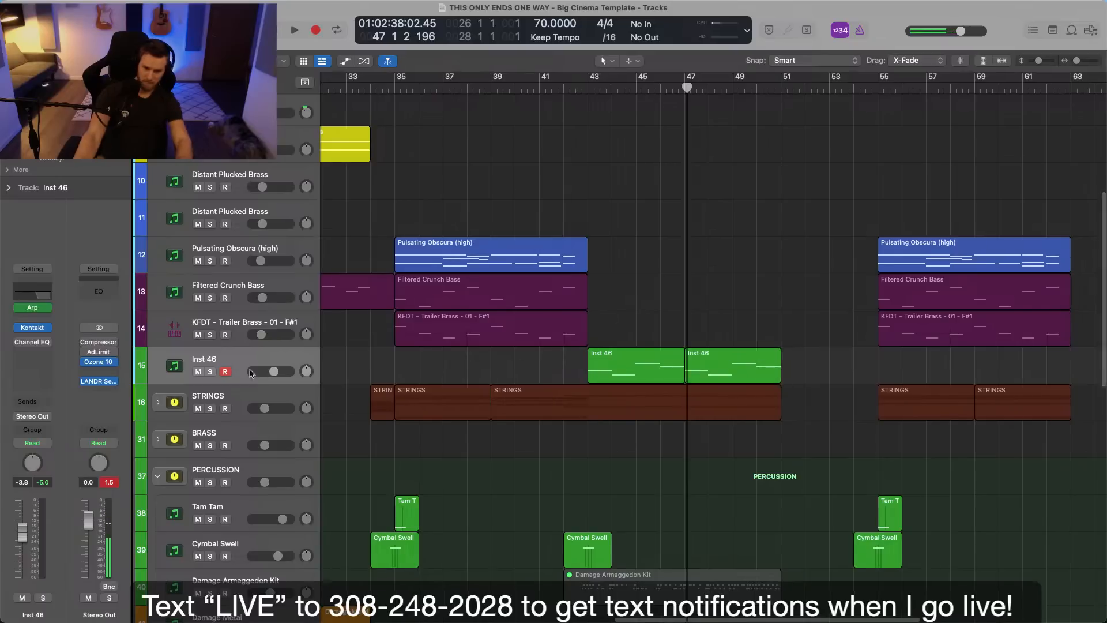
Rename the Inst 46 track as Pulsing Arp Bass and color the track and its two regions dark purple.
right_click(255, 379)
left_click(321, 527)
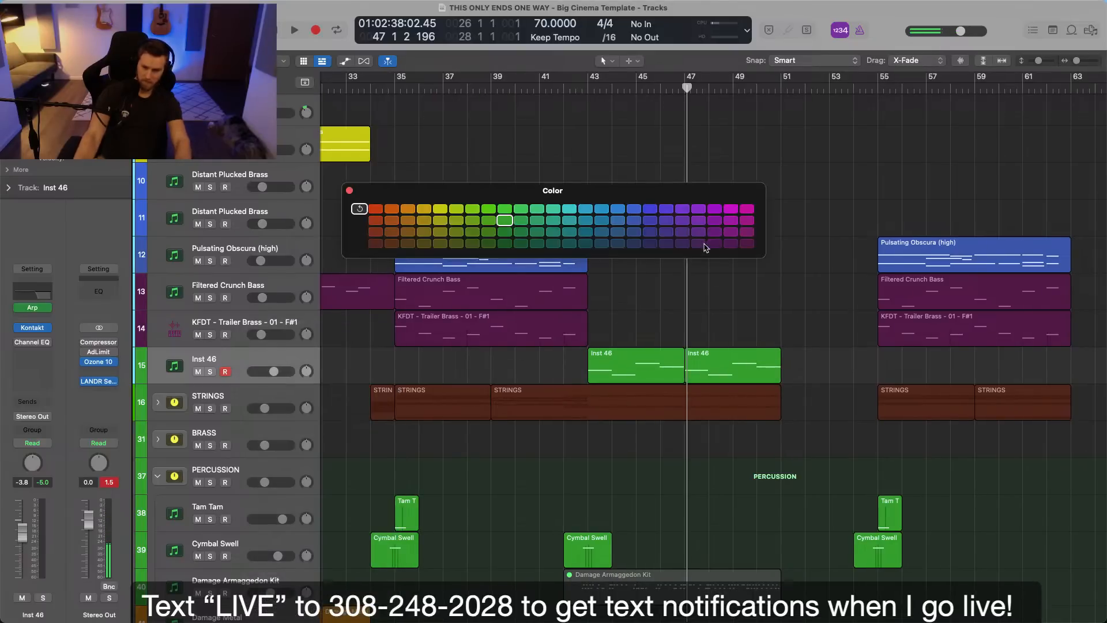
left_click(699, 243)
left_click(349, 190)
double_click(251, 362)
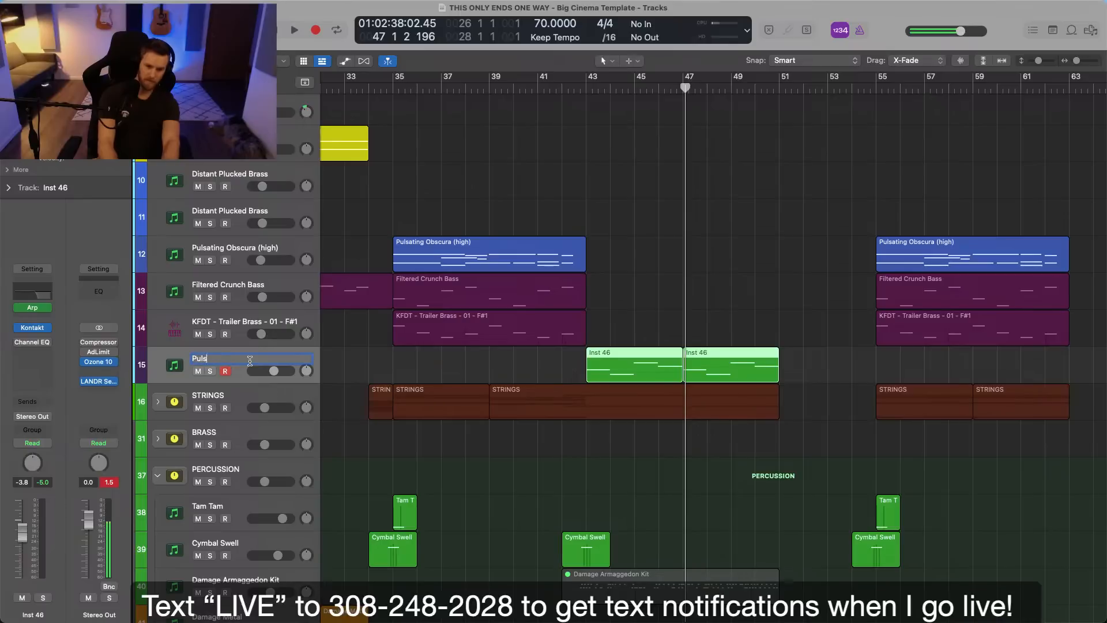
key("Return")
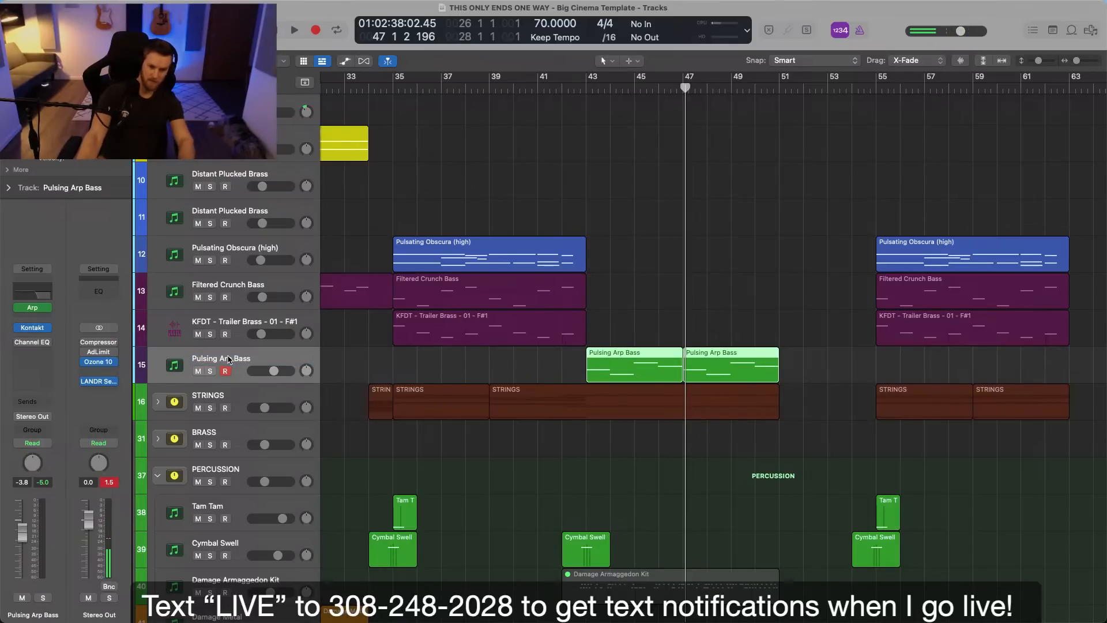
key("alt+shift+c")
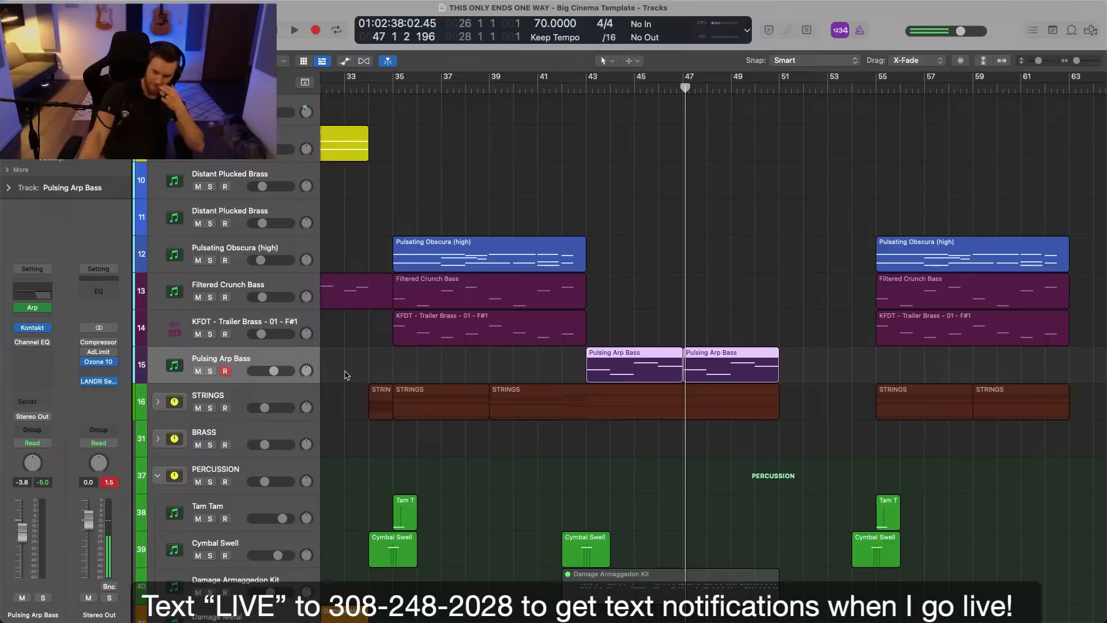
left_click(429, 361)
Turn off the Arp MIDI effect on Pulsing Arp Bass, solo the track, and play it from bar 43.
left_click(252, 367)
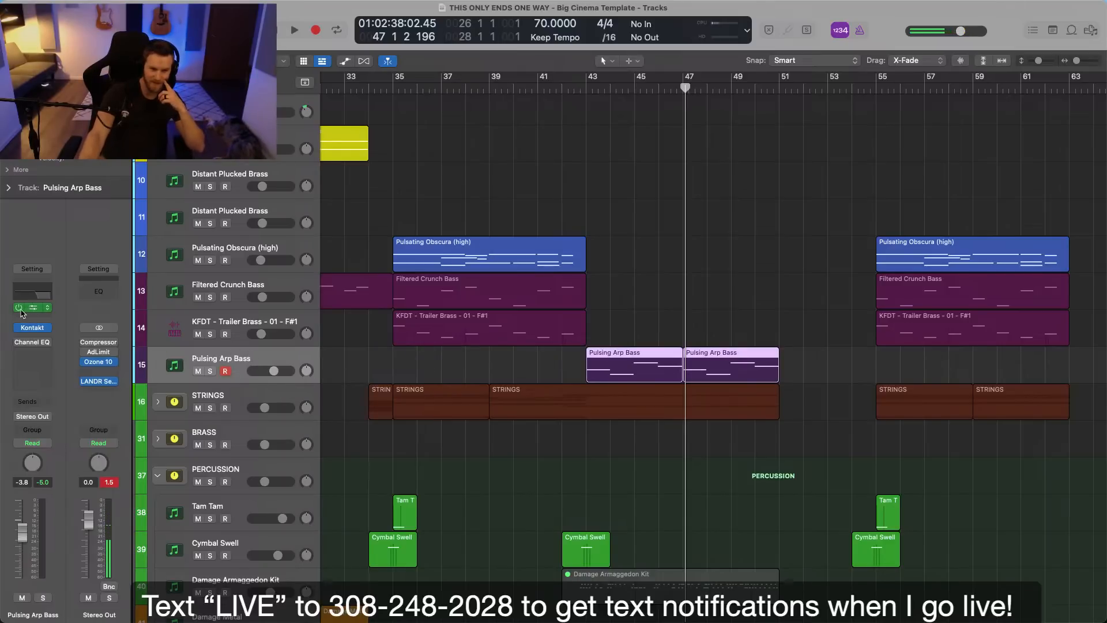
left_click(560, 178)
key("s")
key("space")
left_click(586, 88)
key("s")
key("space")
left_click(587, 89)
key("s")
key("space")
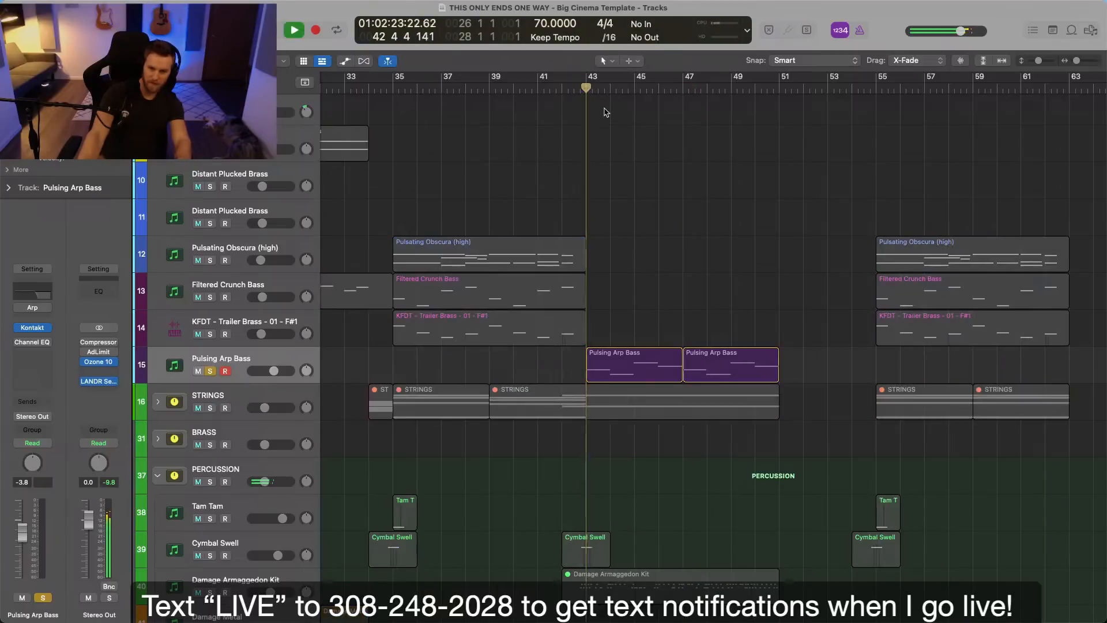
Quantize all notes in both Pulsing Arp Bass regions to 1/16 Note with strength 100.
double_click(623, 372)
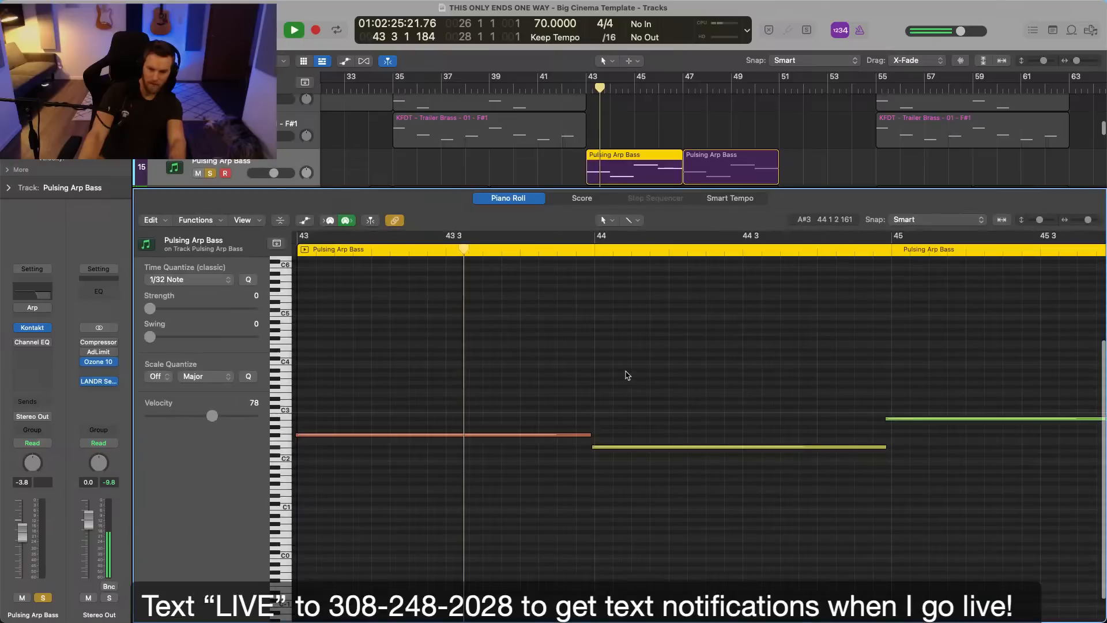
left_click(630, 377)
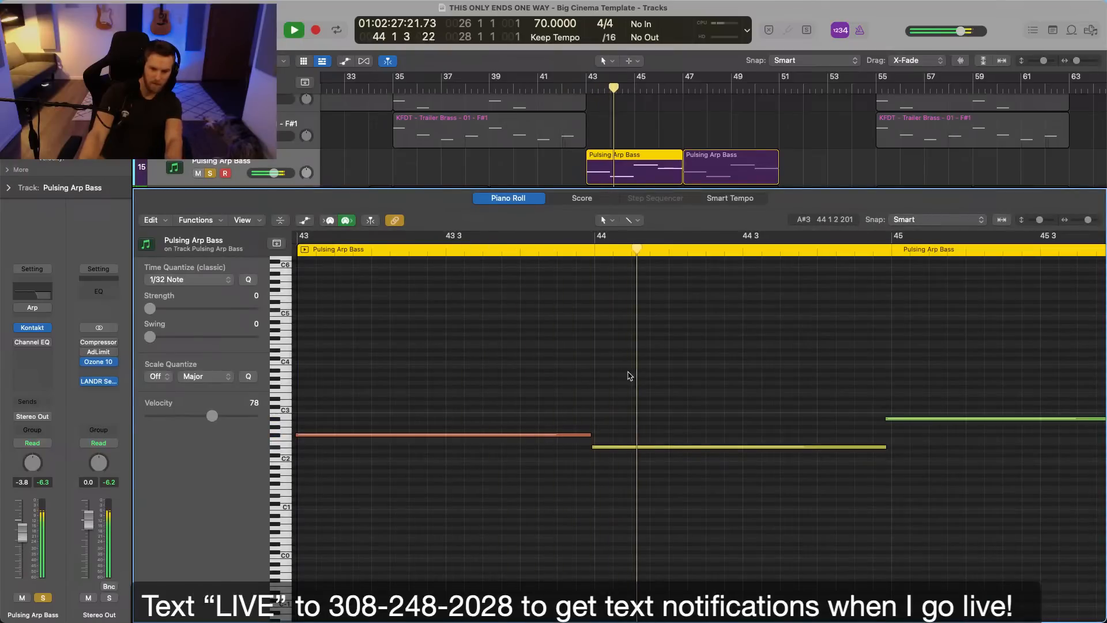
key("super+a")
left_click(198, 279)
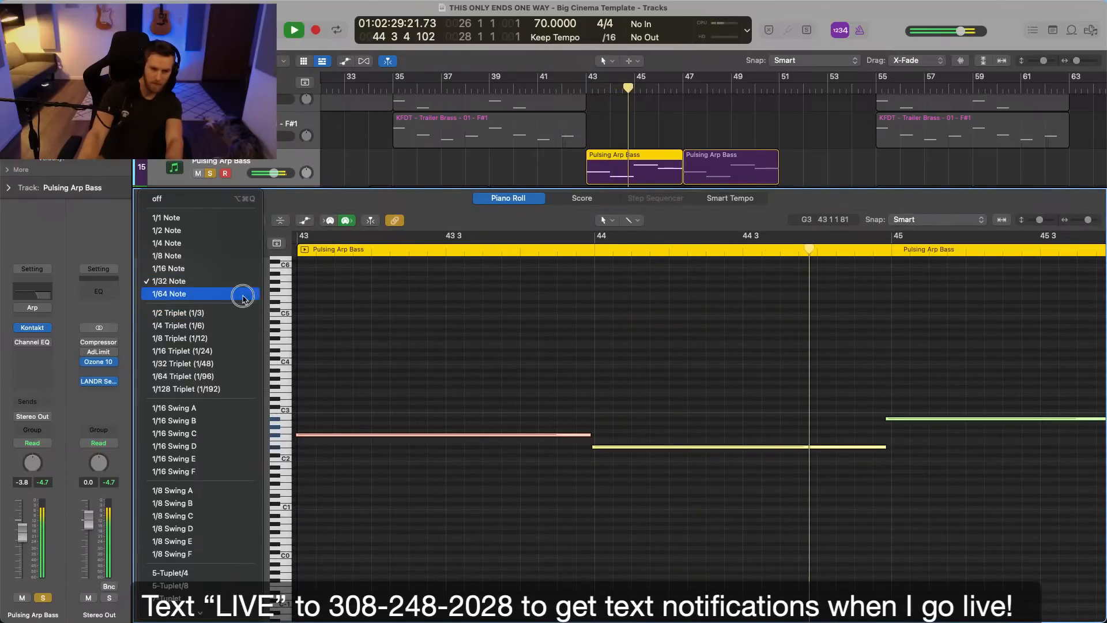
left_click(226, 268)
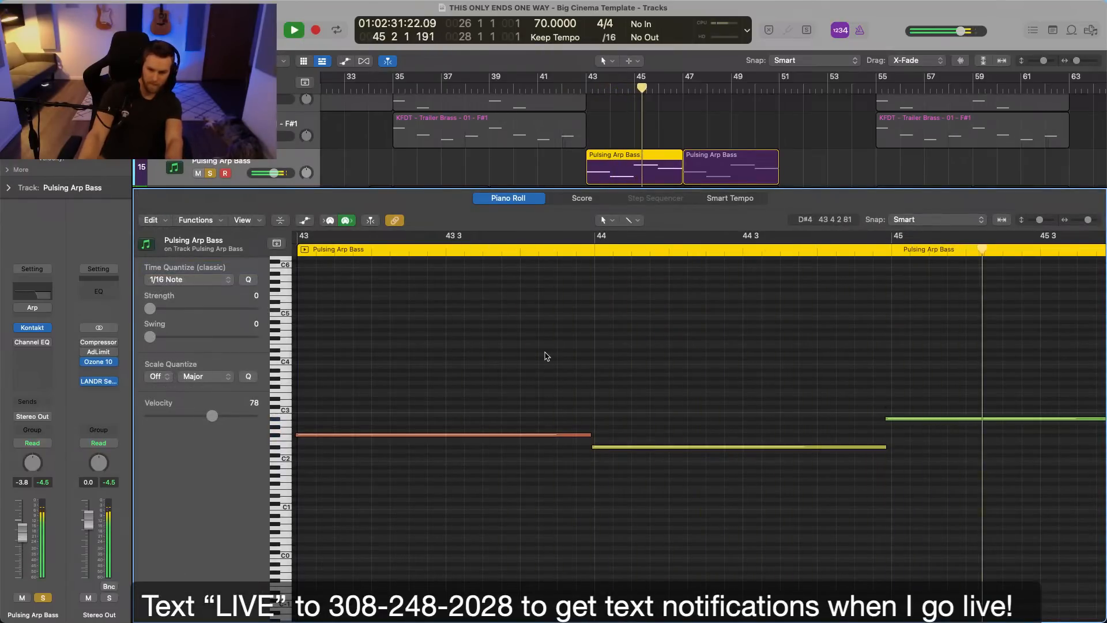
left_click(346, 322)
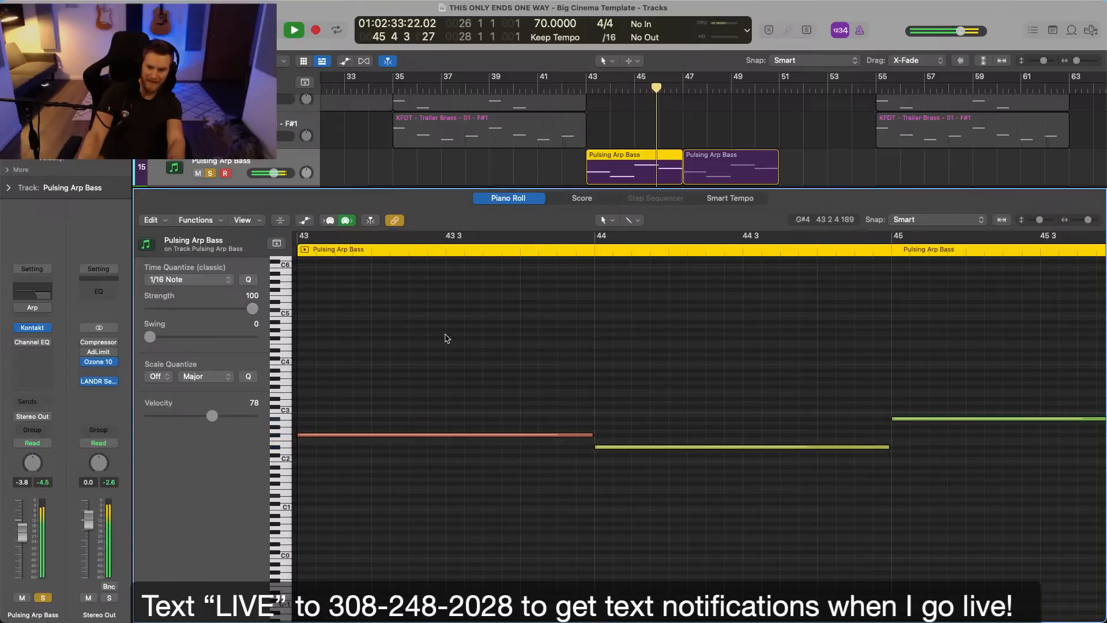
left_click(723, 161)
left_click(741, 339)
key("super+a")
left_click(743, 342)
left_click(680, 132)
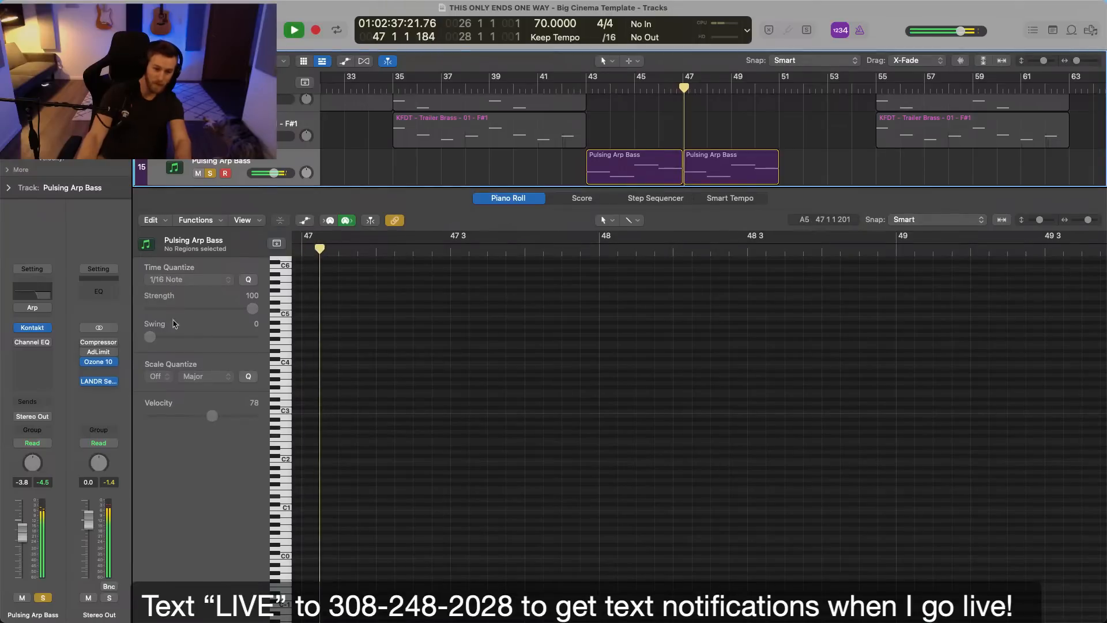
Open the SUBSTANCE instrument's filter settings and audition the sound with the middle clean sub layer switched off and on.
left_click(33, 328)
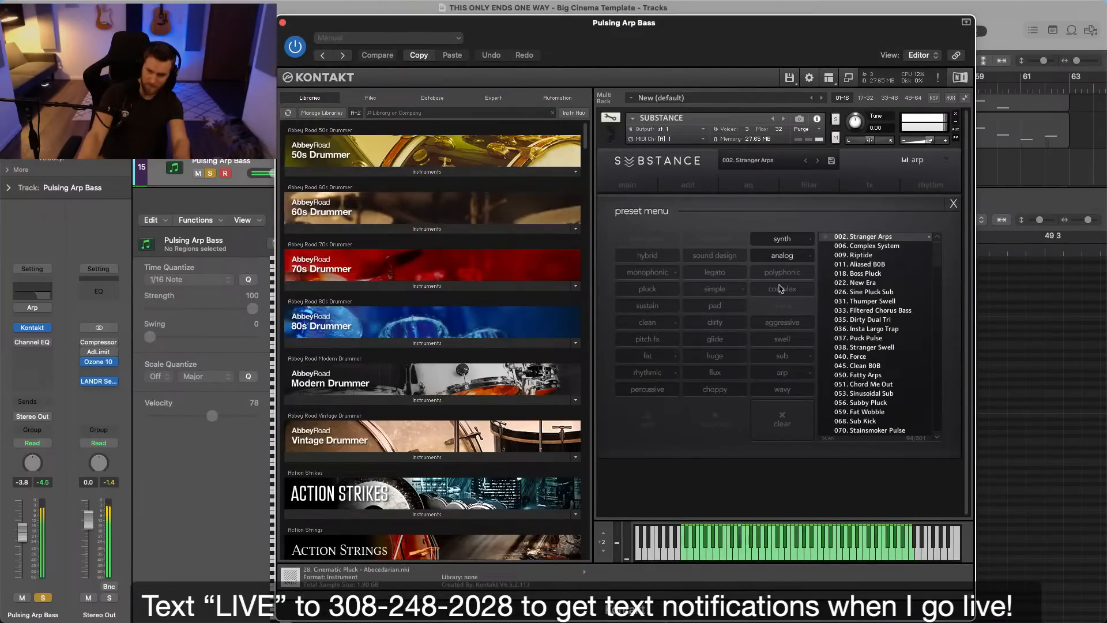
left_click(869, 186)
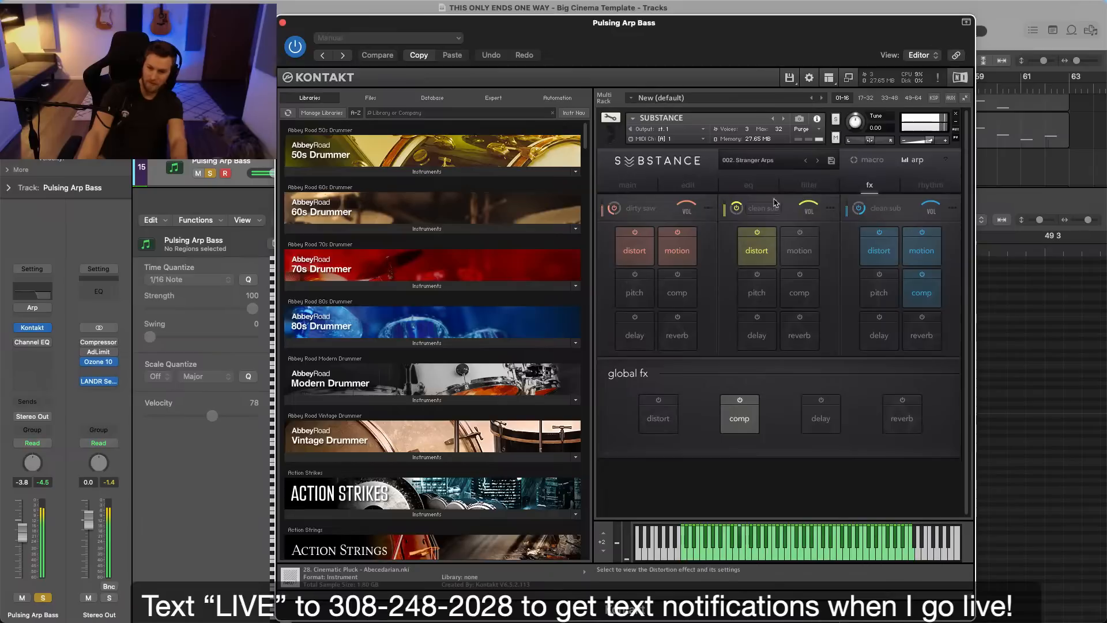
left_click(808, 185)
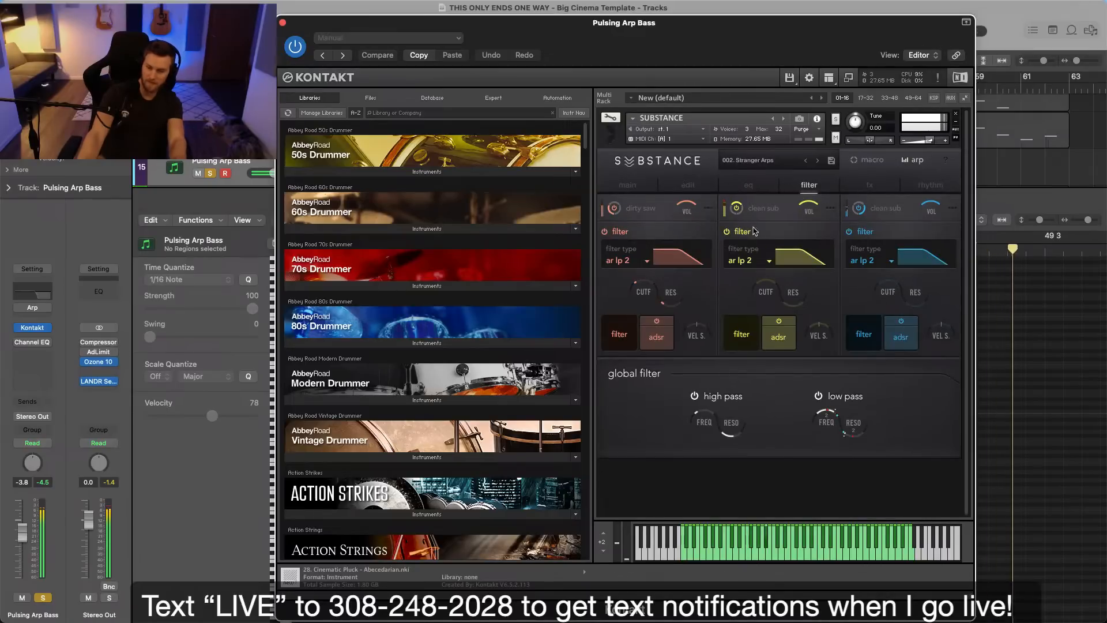
left_click(737, 209)
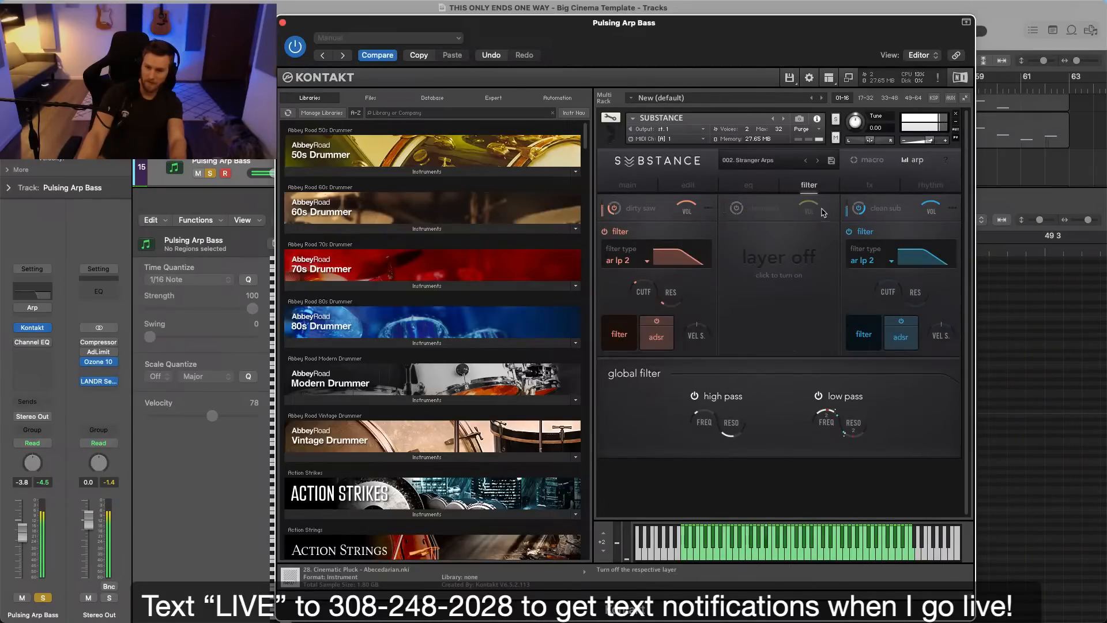
left_click(739, 210)
left_click(739, 210)
left_click(738, 209)
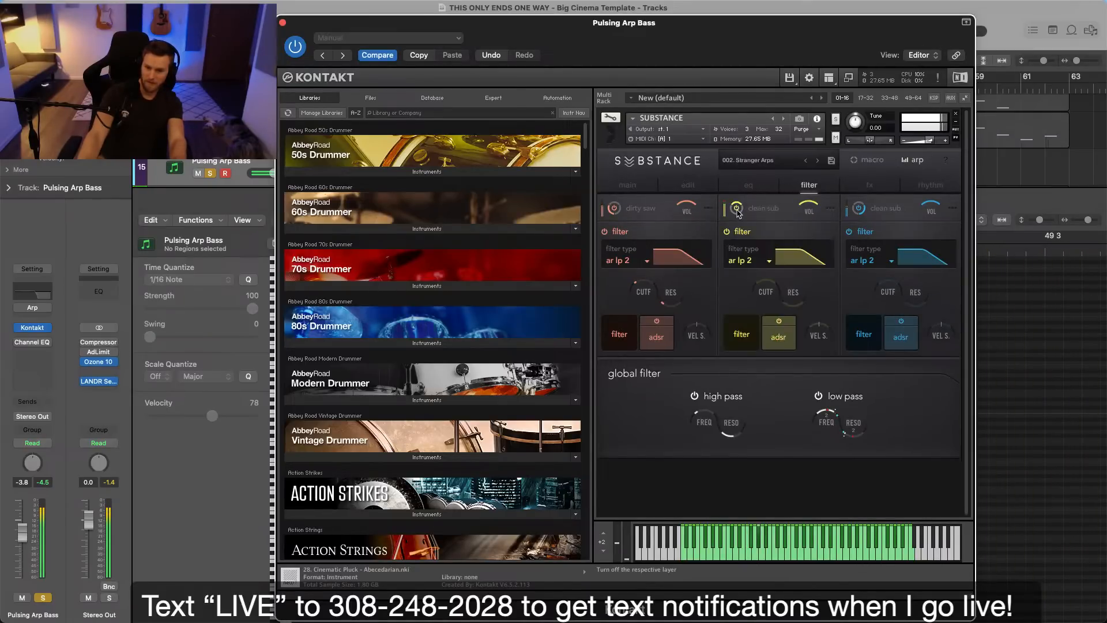
Review the SUBSTANCE edit, EQ, filter and effects settings, and open the middle clean sub layer's distortion.
left_click(696, 190)
left_click(753, 186)
left_click(805, 187)
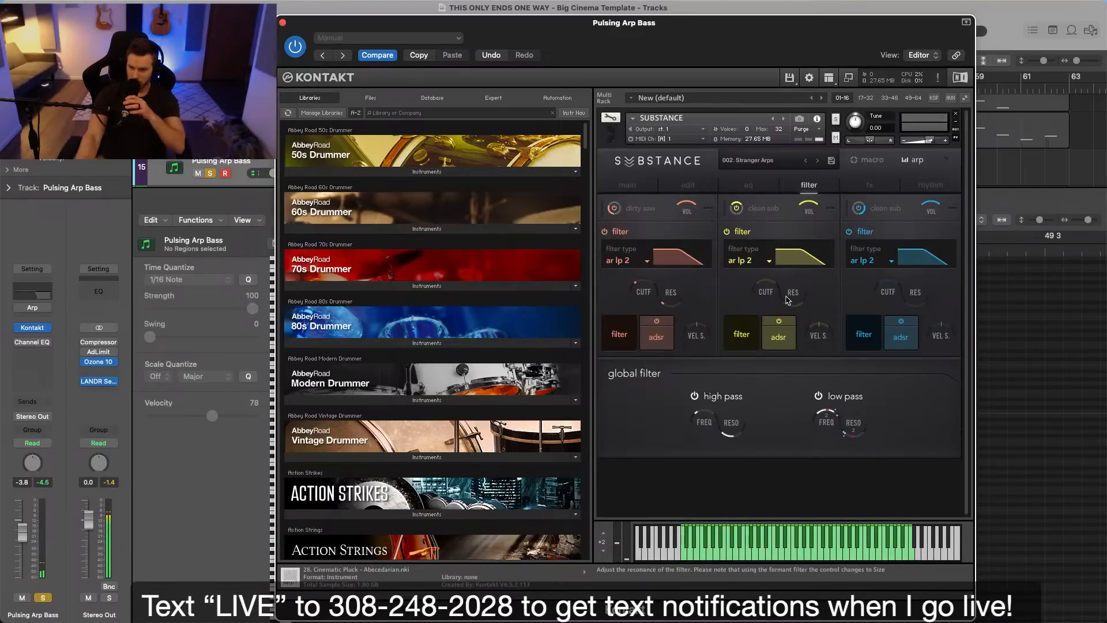
left_click(870, 187)
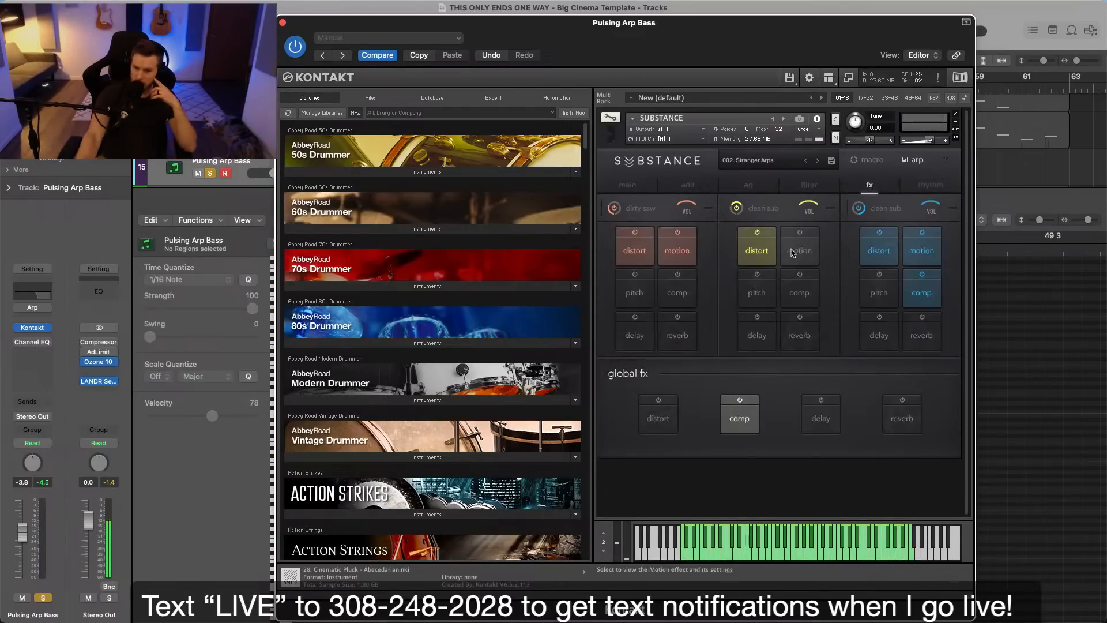
left_click(764, 249)
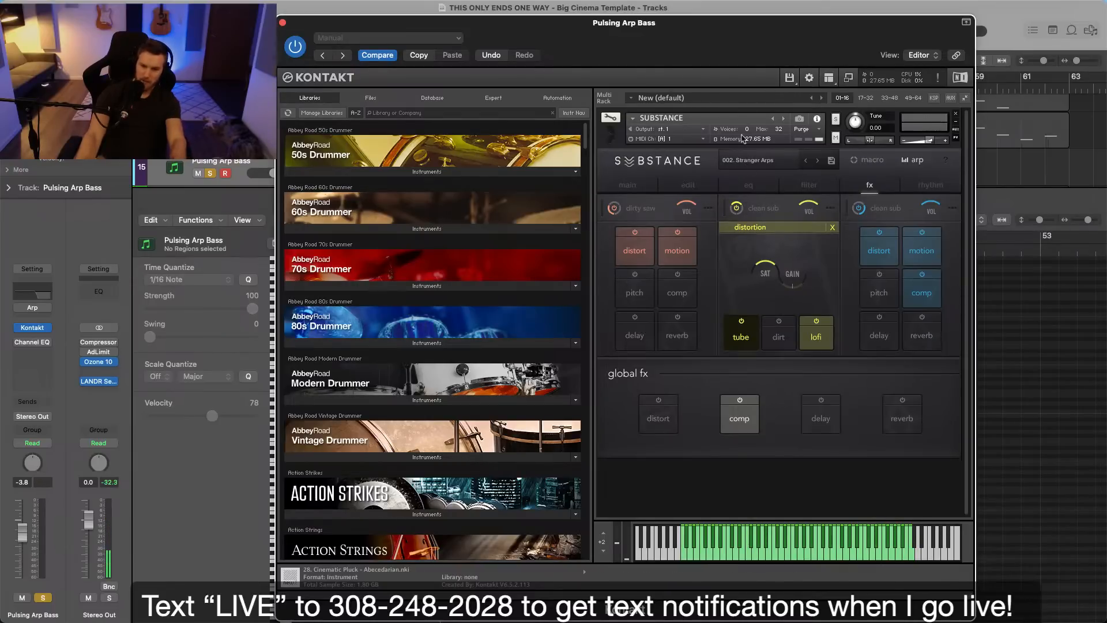
Cycle playback from bar 43 to 47, adjust the middle clean sub layer's volume, and show the SUBSTANCE filter settings.
left_click_drag(724, 40, 785, 333)
key("space")
left_click_drag(592, 80, 681, 82)
key("space")
left_click_drag(761, 329, 758, 23)
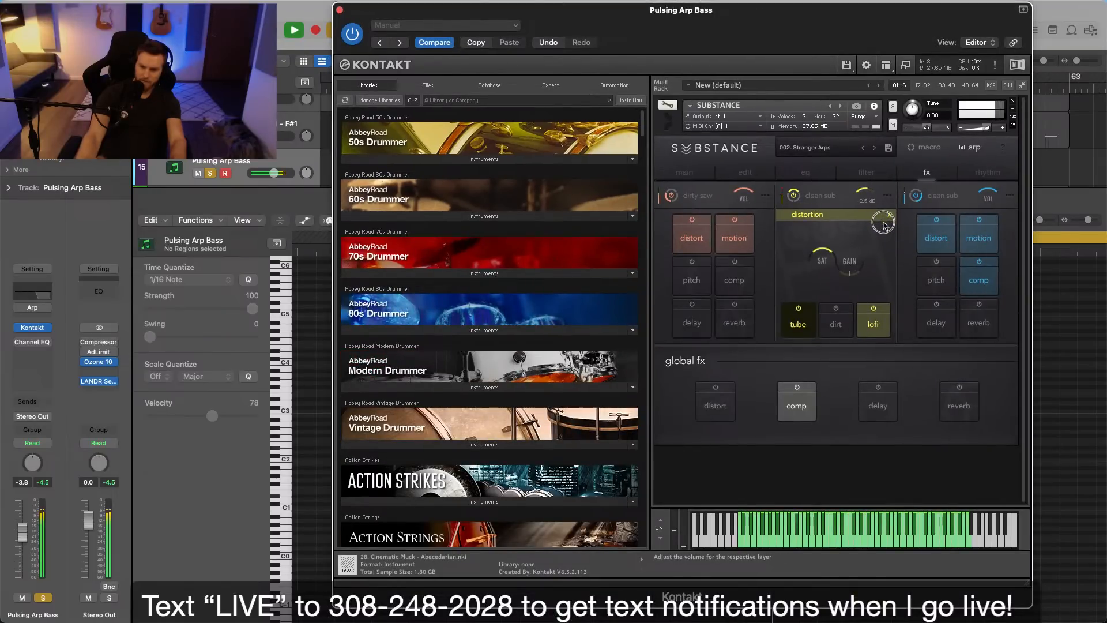
left_click(867, 172)
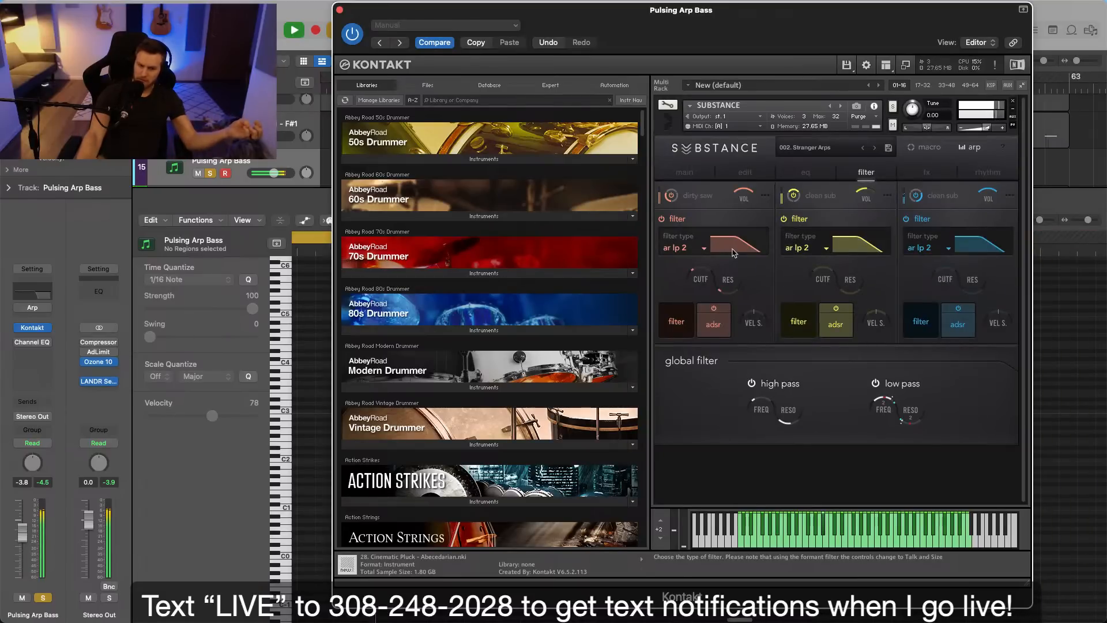
In the track's Channel EQ, open the high cut to 20000 Hz and add a low cut at 52.5 Hz with 18 dB/Oct.
left_click(33, 342)
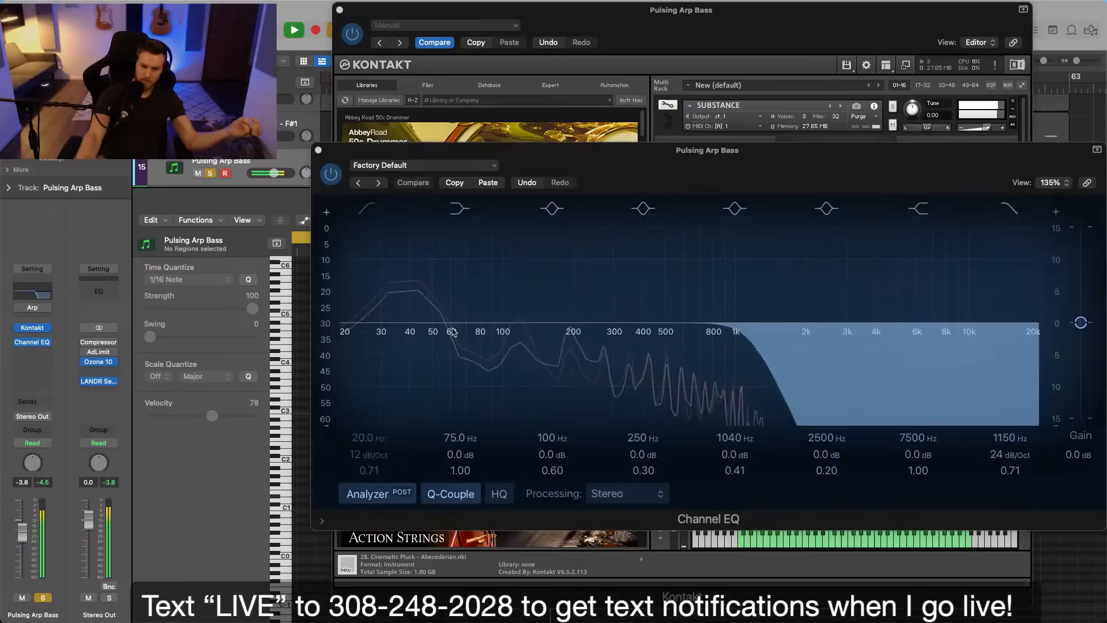
left_click_drag(811, 351, 1091, 346)
left_click(371, 213)
mouse_move(370, 439)
left_mouse_down()
mouse_move(370, 425)
mouse_move(371, 458)
left_mouse_up()
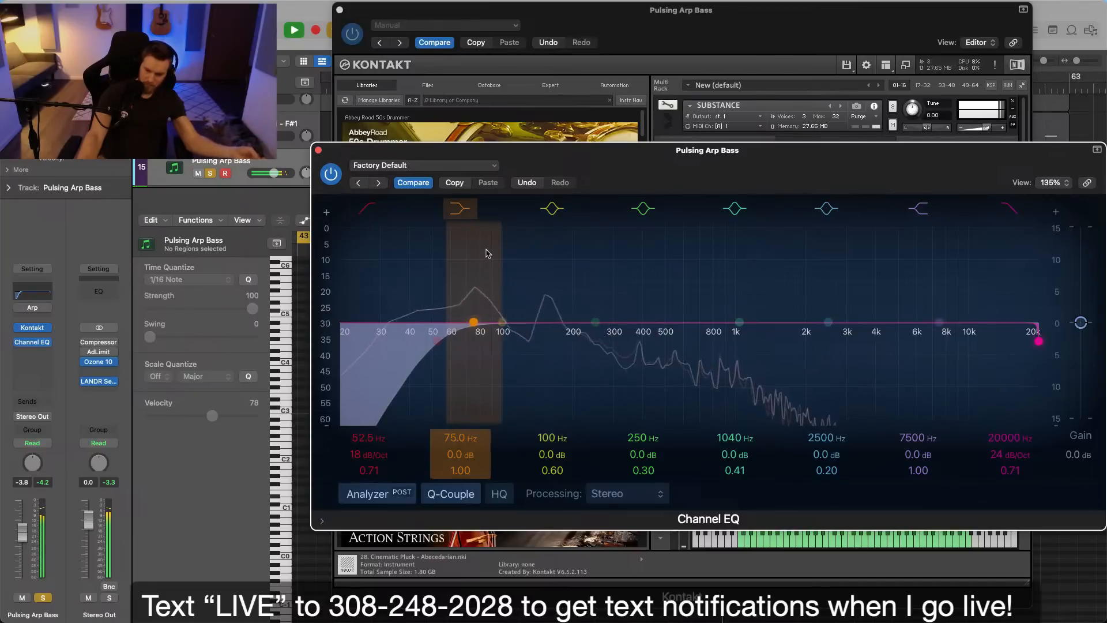
left_click(318, 150)
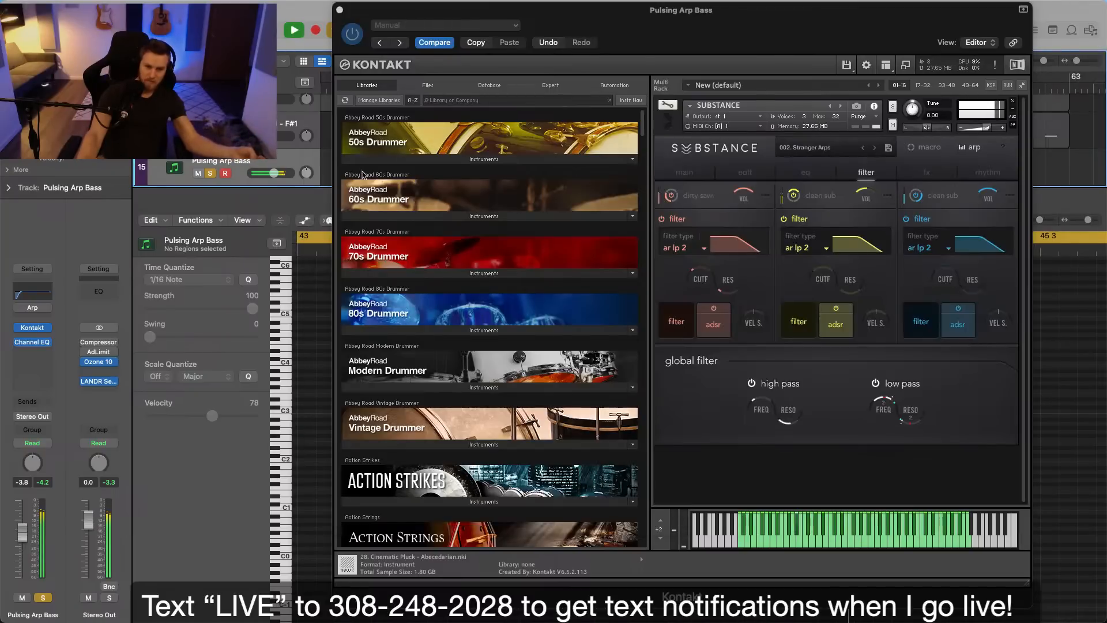
left_click(340, 10)
Transpose the last two notes of each Pulsing Arp Bass region, in bars 45–46 and 49–50, down an octave.
left_click(653, 161)
key("space")
scroll(762, 386, "right", 3)
left_click(847, 419)
key("alt+shift+Down")
left_click(884, 437)
scroll(870, 415, "right", 3)
left_click(912, 428)
key("alt+shift+Down")
left_click(922, 463)
left_click(867, 437, "ctrl+alt")
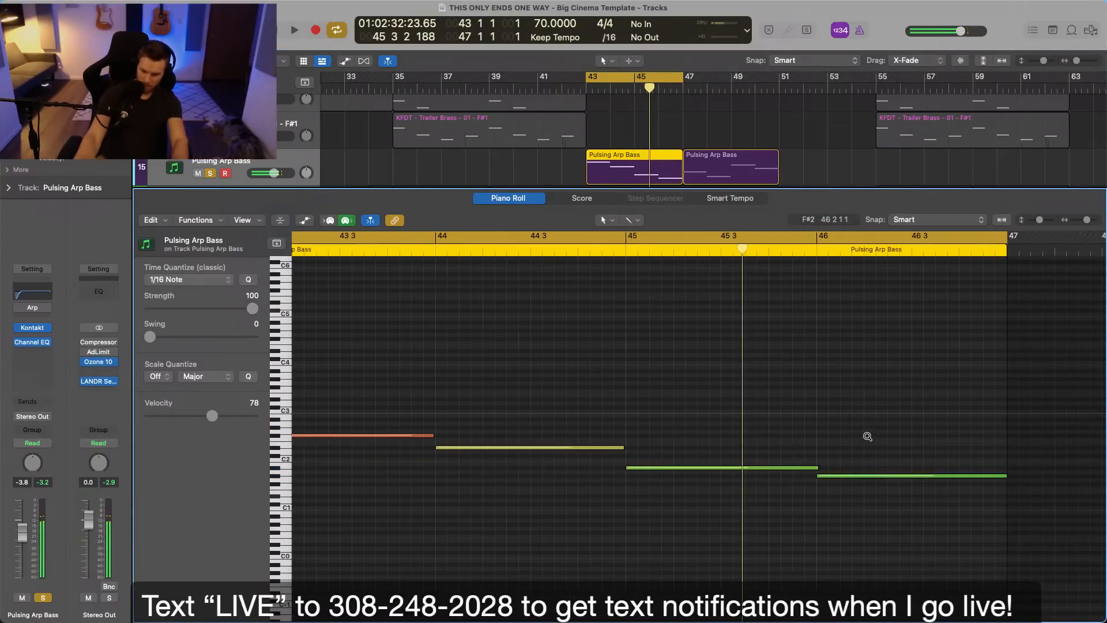
scroll(797, 421, "right", 5)
left_click_drag(734, 364, 992, 503)
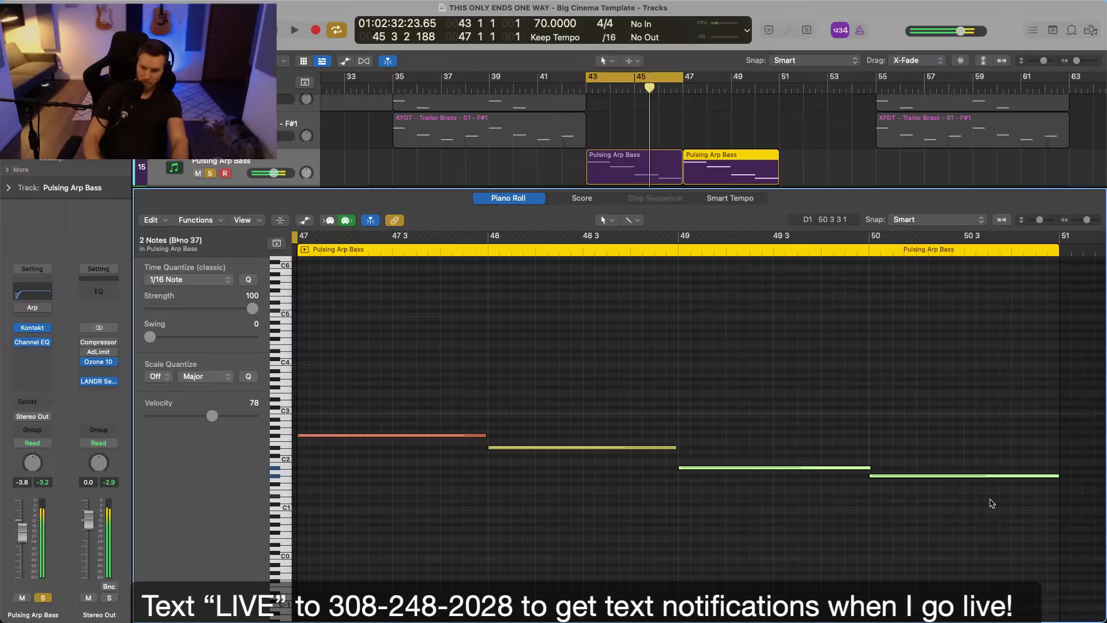
Turn off cycle mode and transpose the first region's bar 43 and bar 44 notes down an octave.
key("space")
key("c")
left_click(612, 109)
left_click(611, 176)
key("space")
left_click_drag(433, 360, 465, 467)
key("alt+shift+Down")
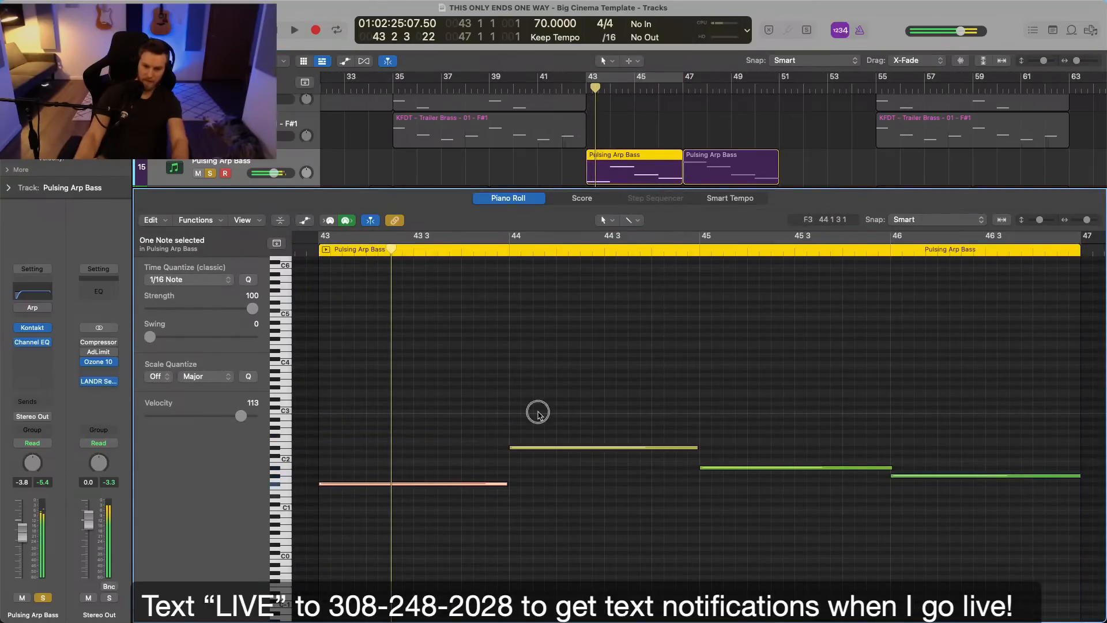
left_click_drag(535, 382, 576, 465)
key("alt+shift+Down")
left_click(576, 464)
Unsolo Pulsing Arp Bass and play the full mix from bar 43.
key("space")
left_click(586, 90)
key("space")
key("s")
key("space")
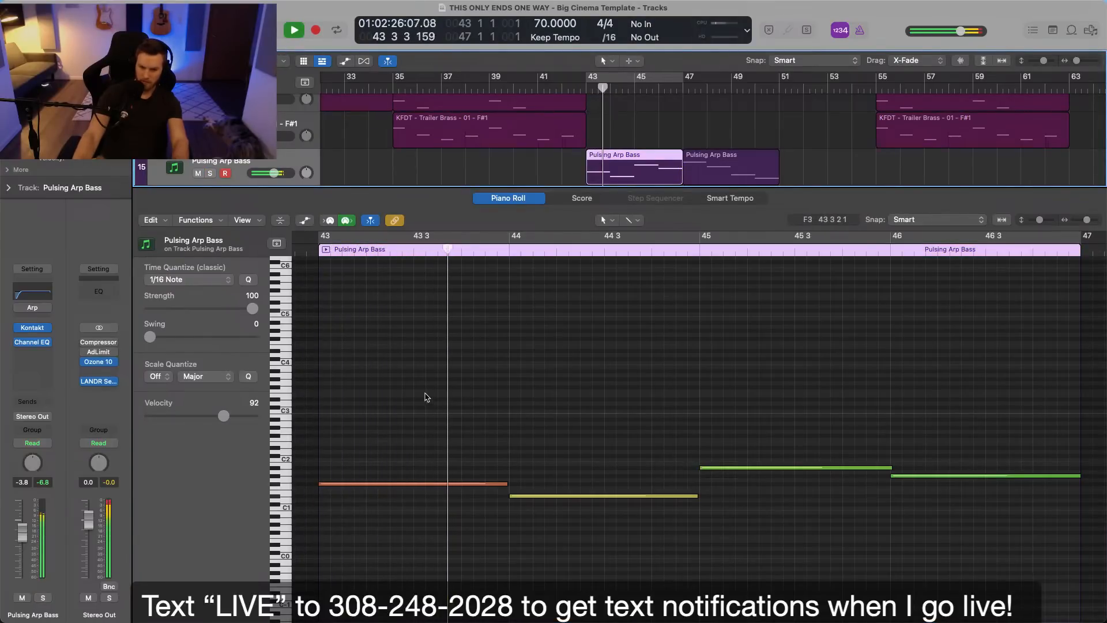
Try the bar 43 and bar 44 notes an octave higher and play them in the mix from bar 43.
key("space")
left_click_drag(427, 397, 563, 561)
key("alt+shift+Down")
key("alt+shift+Up")
key("alt+shift+Up")
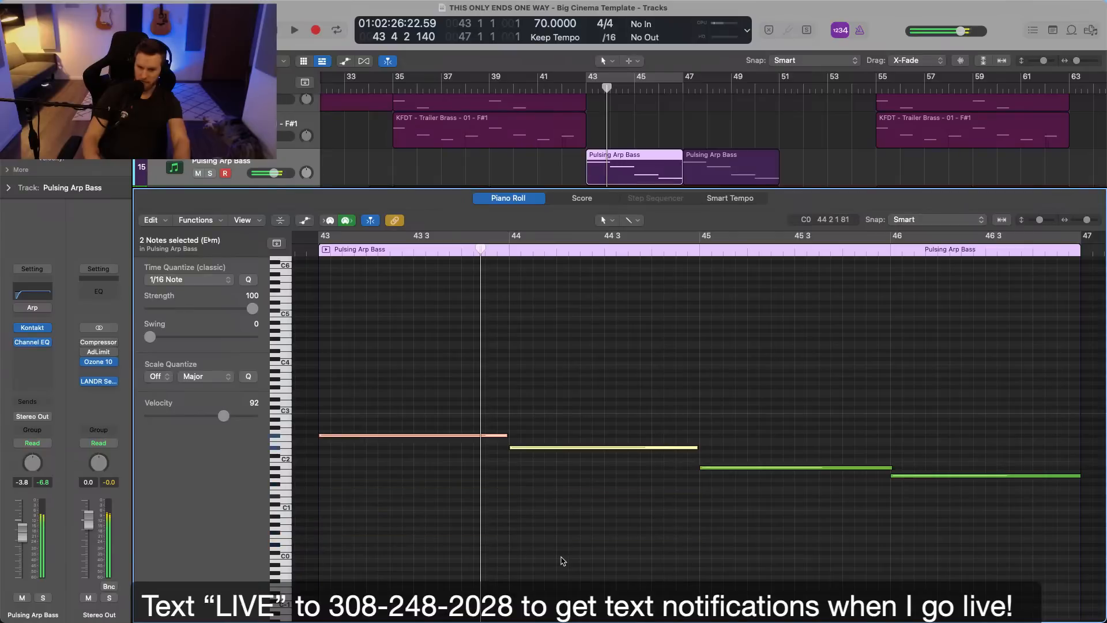
left_click(595, 89)
key("space")
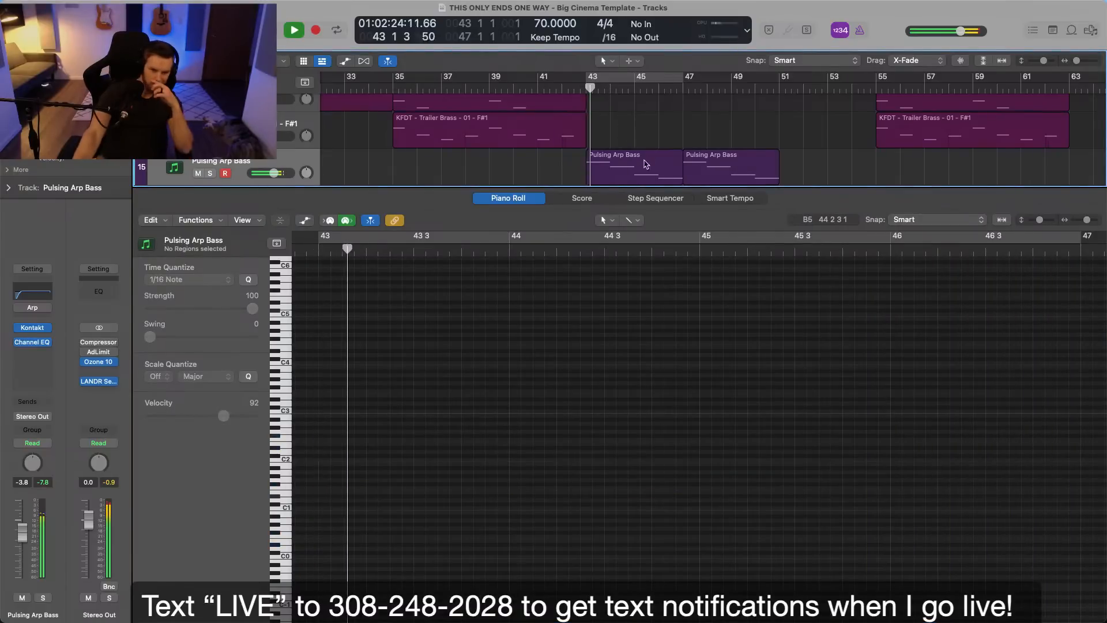
Transpose the first region's bar 43 and bar 44 notes down an octave again and close the Piano Roll.
key("space")
key("alt+shift+Down")
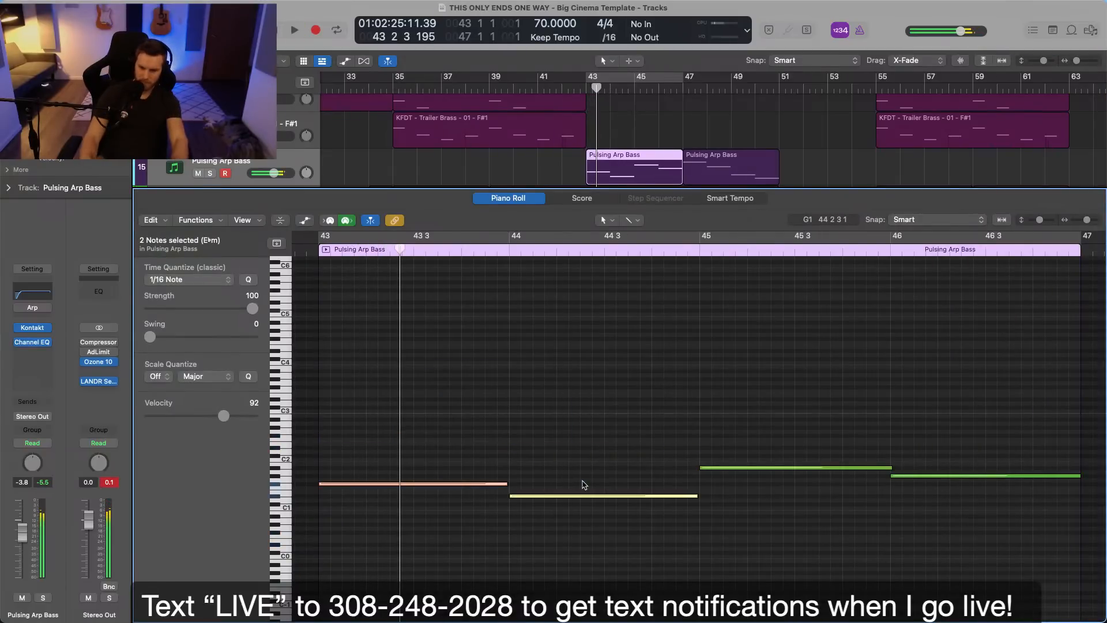
key("p")
key("super+Right")
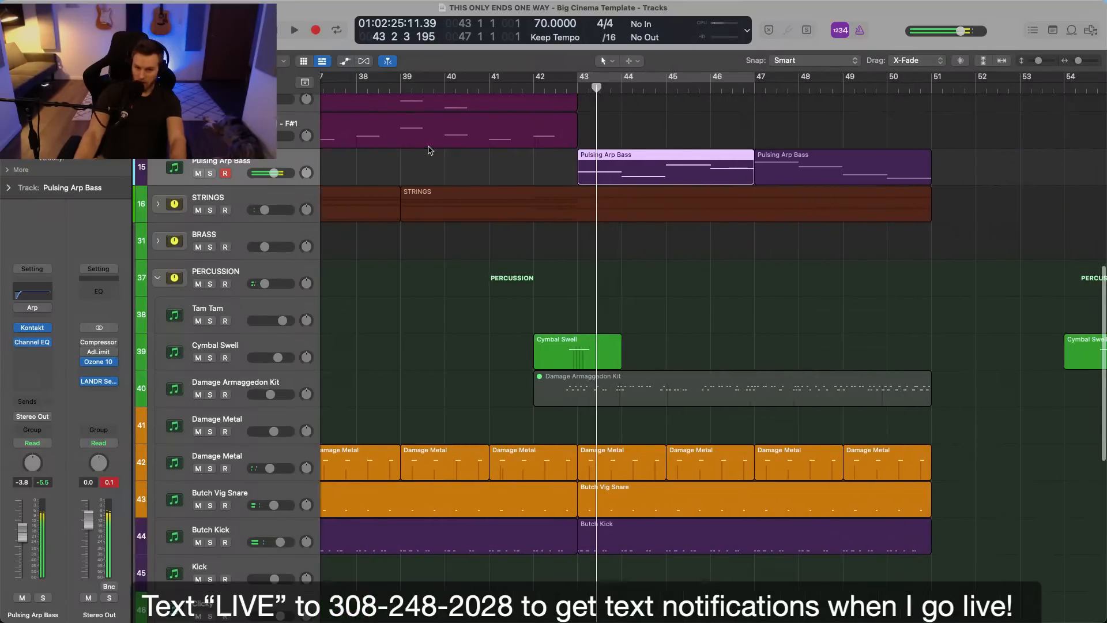
Raise the low-cut frequency in the Pulsing Arp Bass Channel EQ and close the EQ.
left_click(30, 293)
left_click_drag(436, 355, 482, 357)
left_click(318, 150)
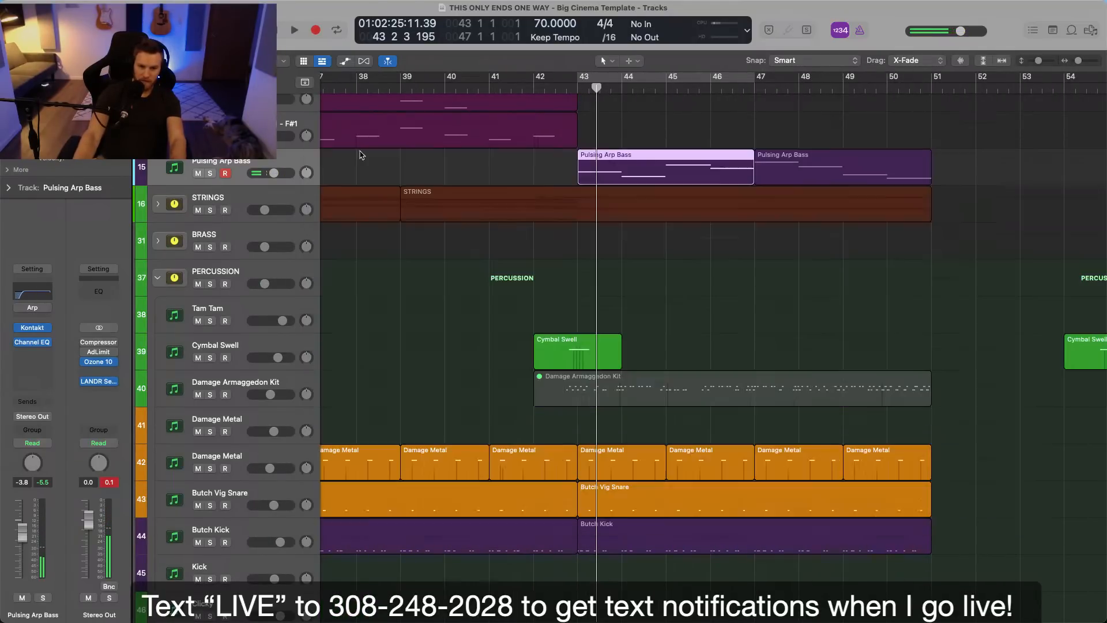
Play the mix from around bar 43 and set the Pulsing Arp Bass volume to -2.4 dB.
key("comma")
left_click(616, 104)
key("space")
left_click_drag(281, 174, 284, 175)
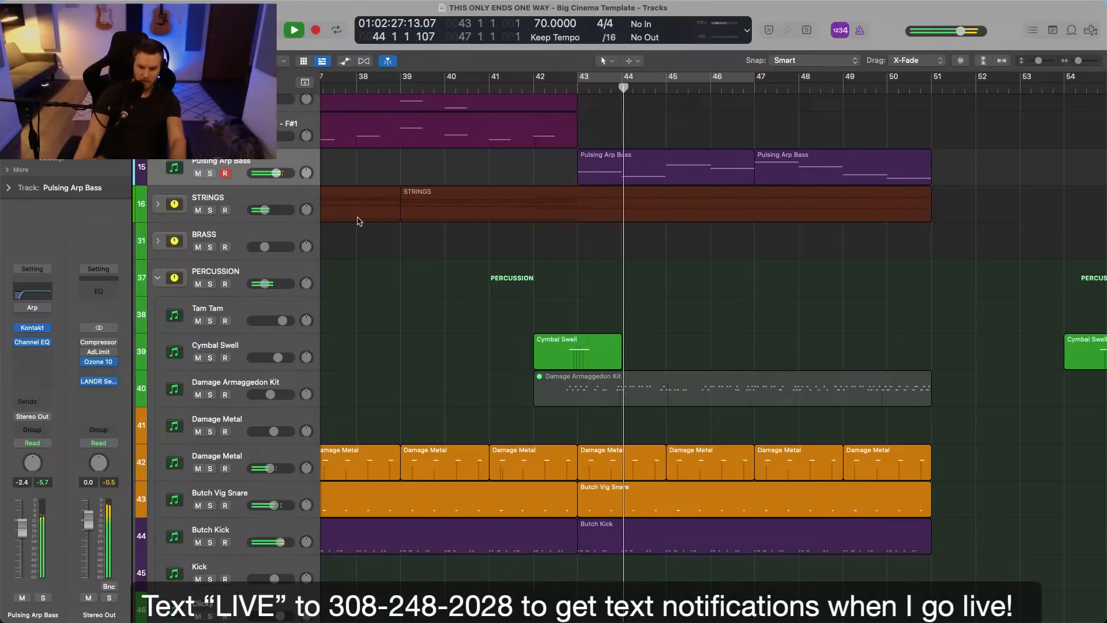
Audition Pulsing Arp Bass soloed and in the mix, set its Channel EQ low cut to 67.5 Hz and close the EQ.
key("s")
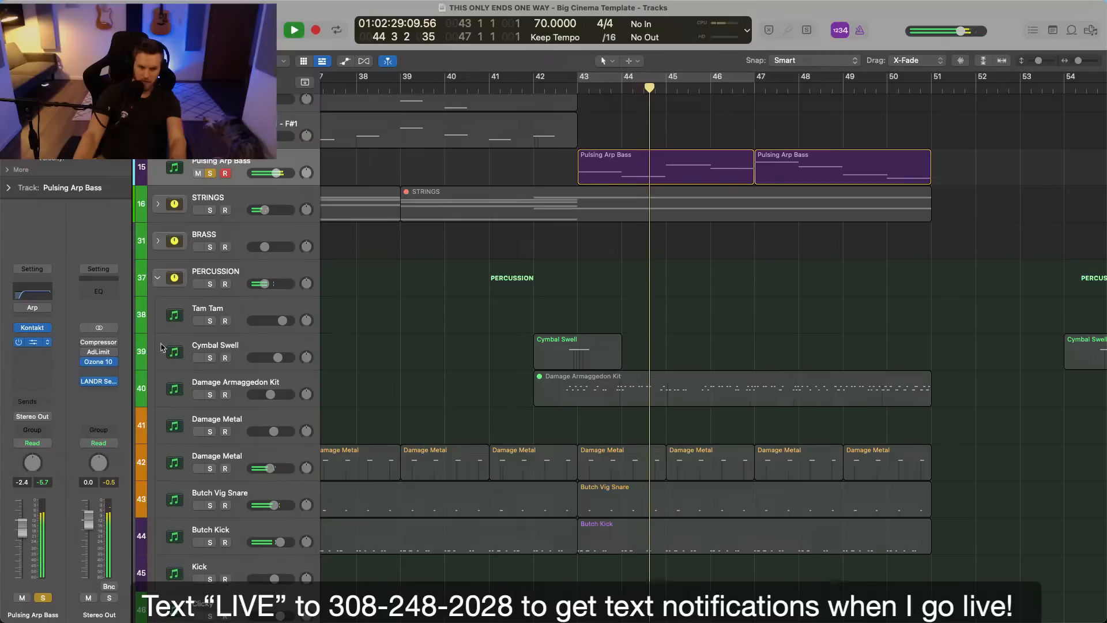
left_click(48, 345)
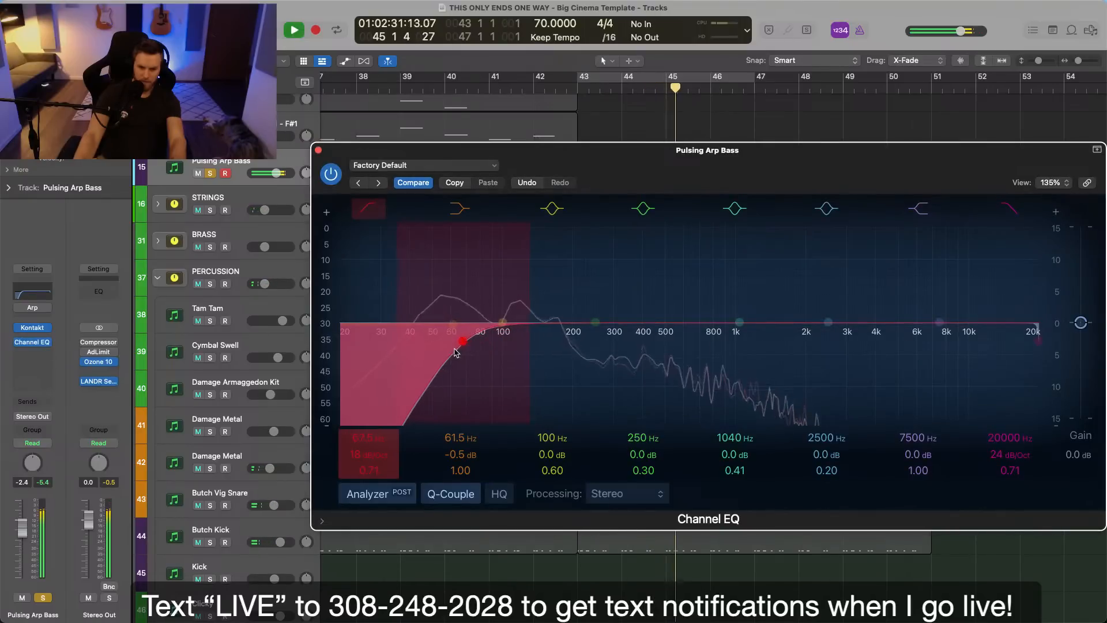
key("s")
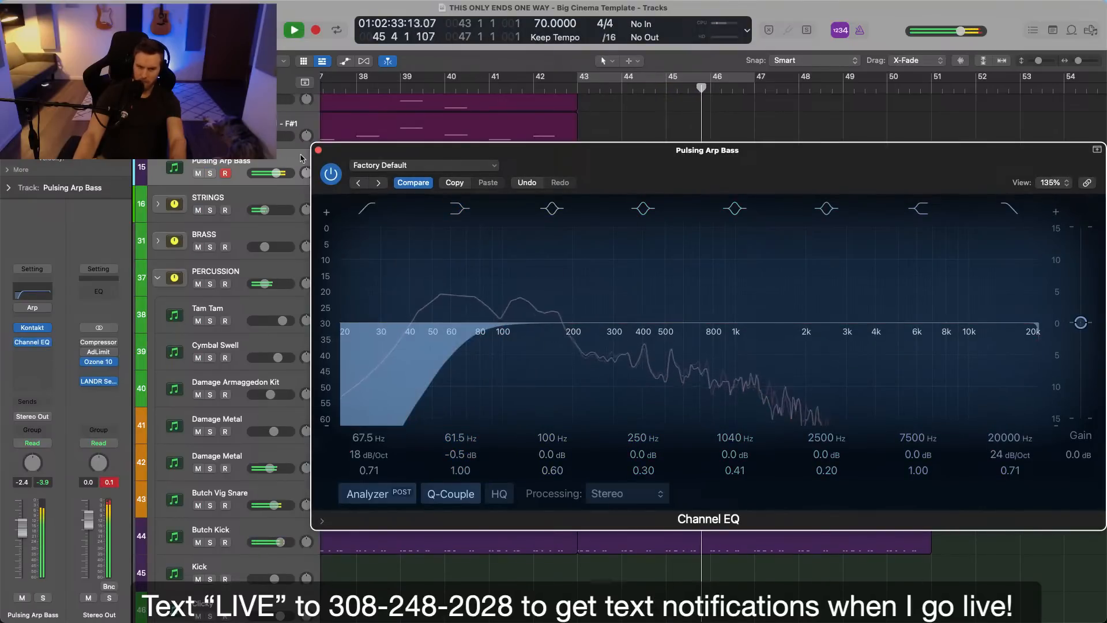
left_click(318, 150)
key("space")
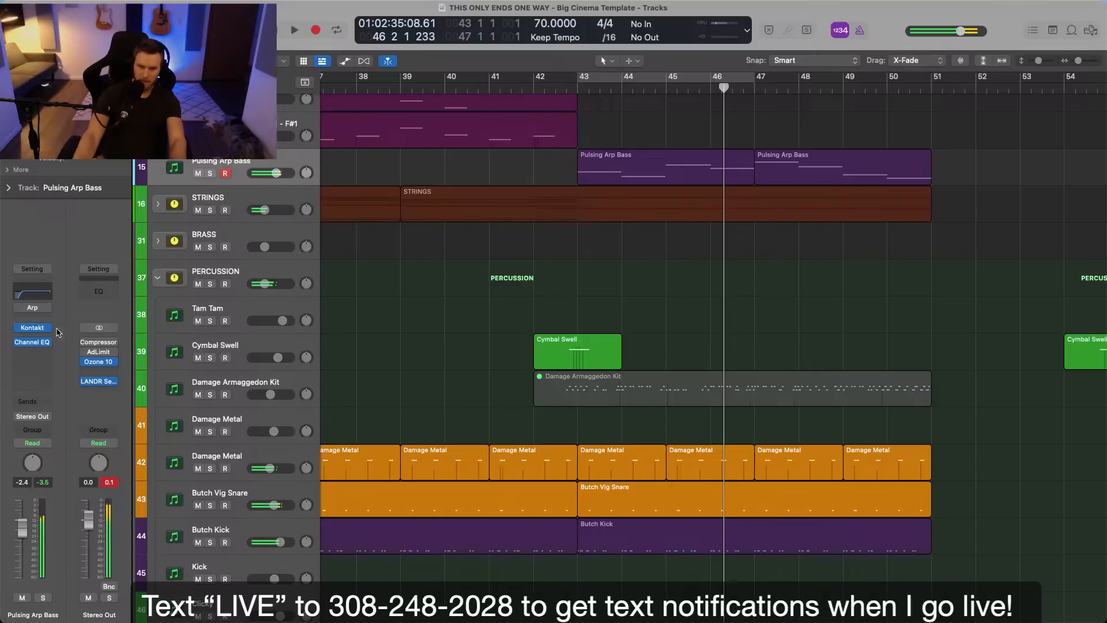
Try a Compressor side-chained to Butch Kick (Inst 16) on the Pulsing Arp Bass track, then remove the plug-in.
left_click(35, 352)
mouse_move(47, 406)
left_click(115, 406)
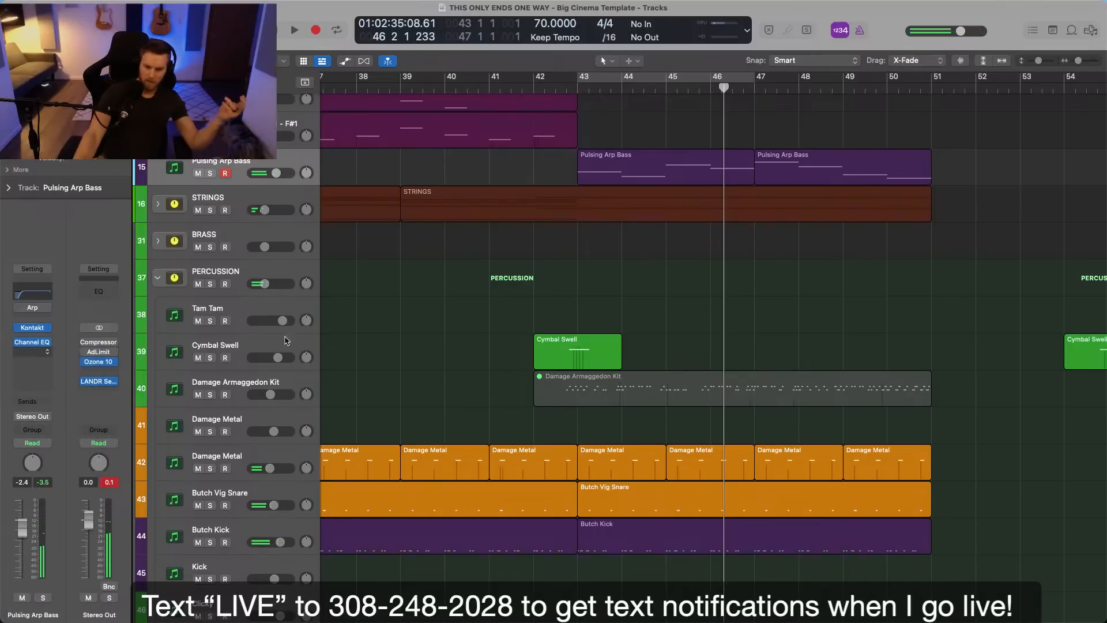
left_click(754, 166)
mouse_move(764, 190)
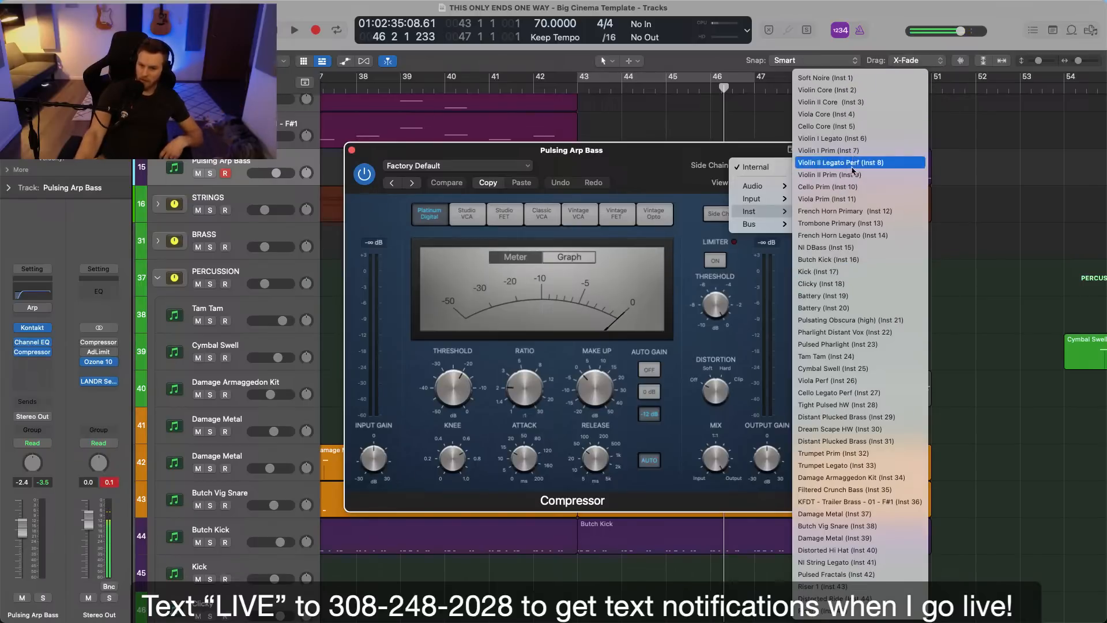
left_click(839, 260)
key("space")
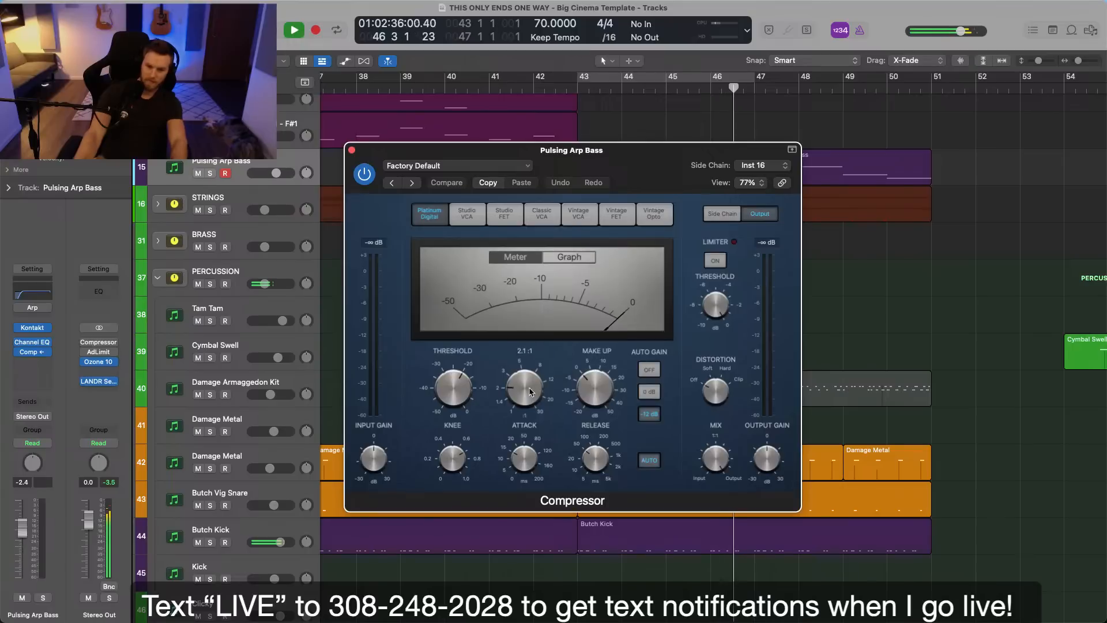
left_click_drag(446, 396, 445, 402)
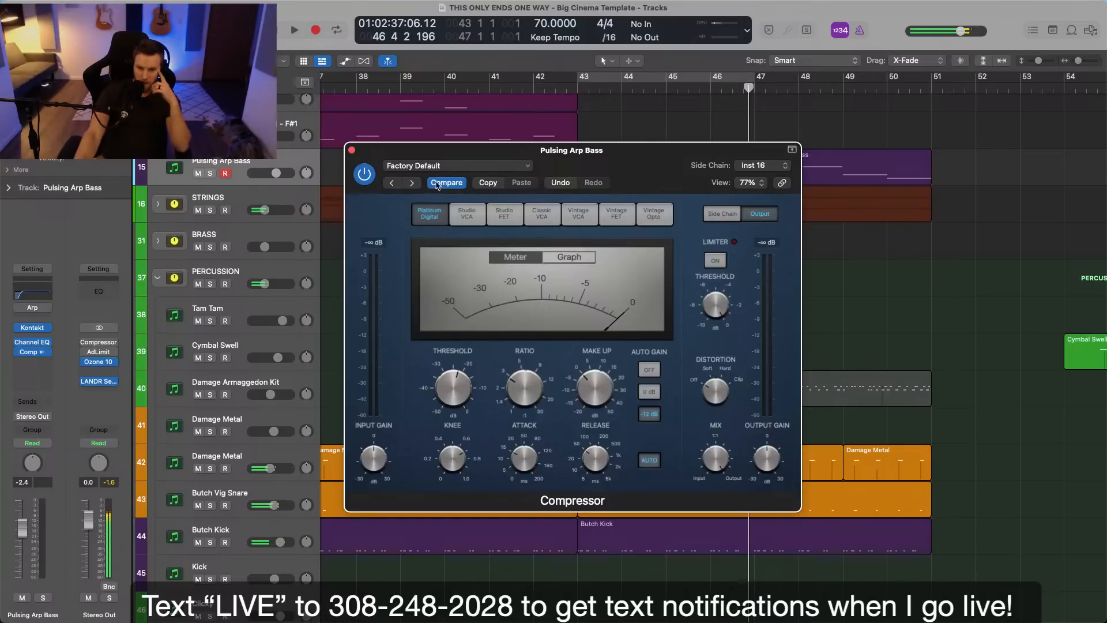
left_click(351, 151)
left_click(49, 358)
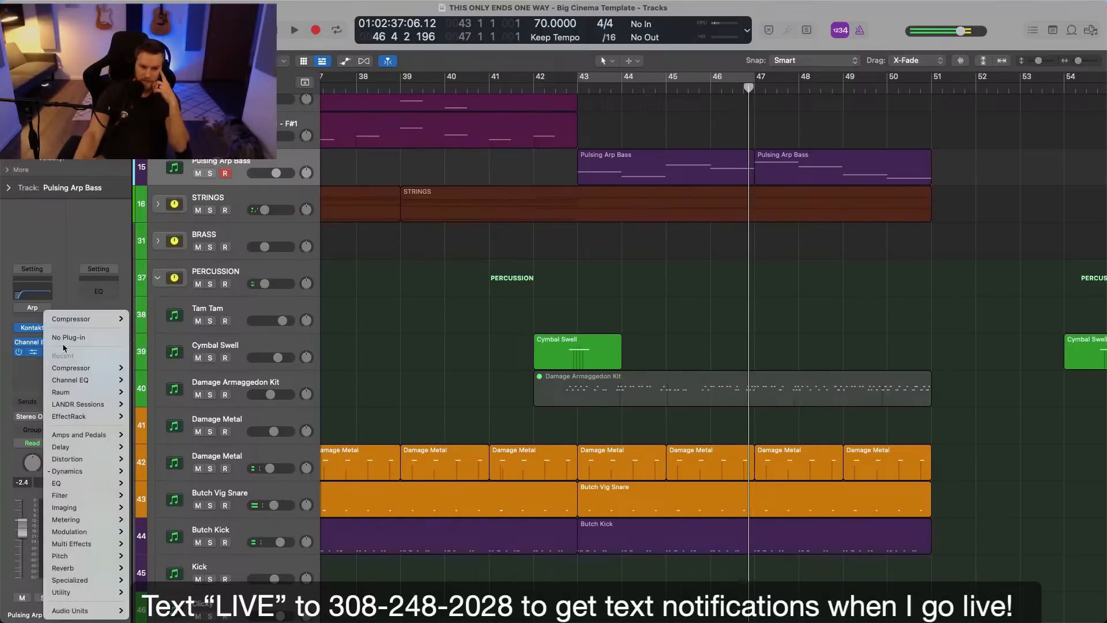
left_click(72, 335)
Solo the Pulsing Arp Bass track and play it from bar 43.
left_click(565, 89)
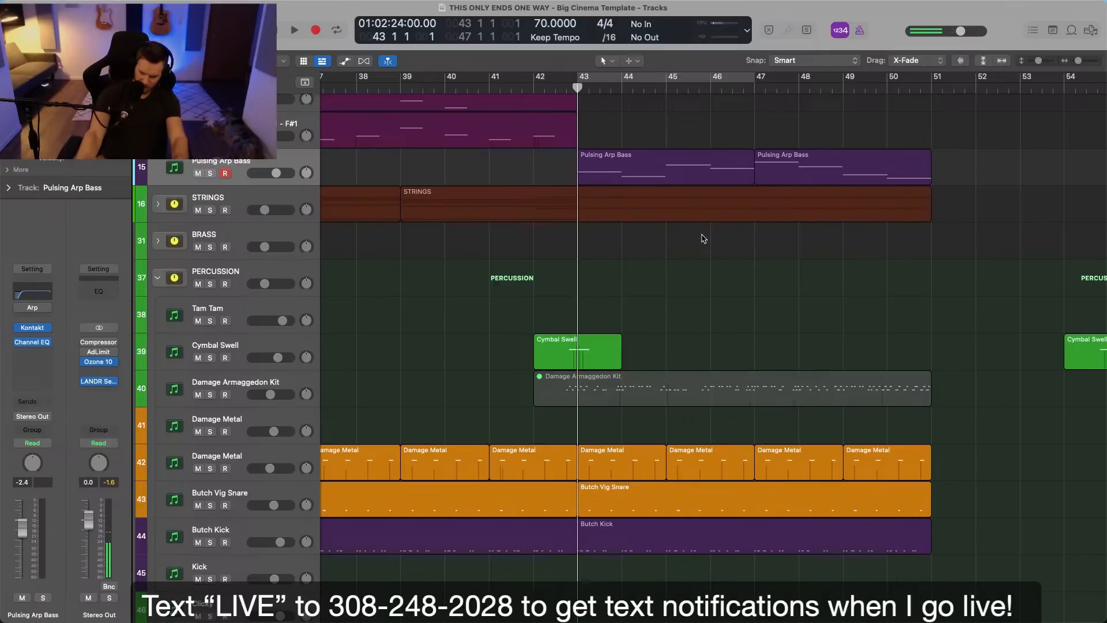
key("super+Right")
key("super+Right")
scroll(704, 239, "up", 5)
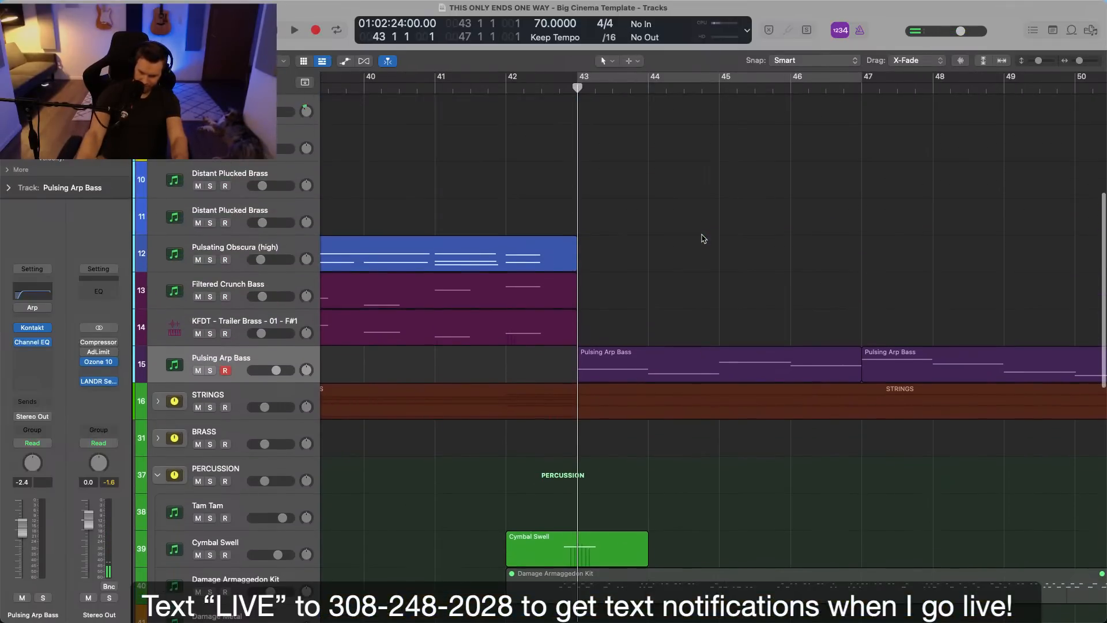
key("ctrl+s")
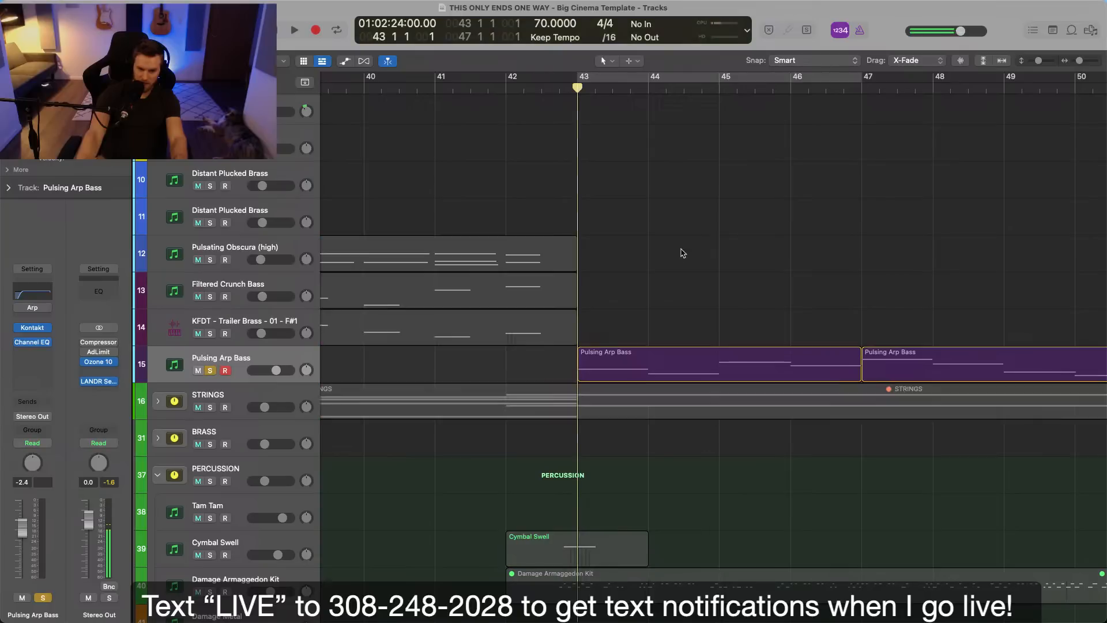
key("space")
Transpose the first Pulsing Arp Bass region's bar 43 and bar 44 notes up an octave and play from bar 43, unsoloing the track.
left_click(688, 365)
double_click(688, 365)
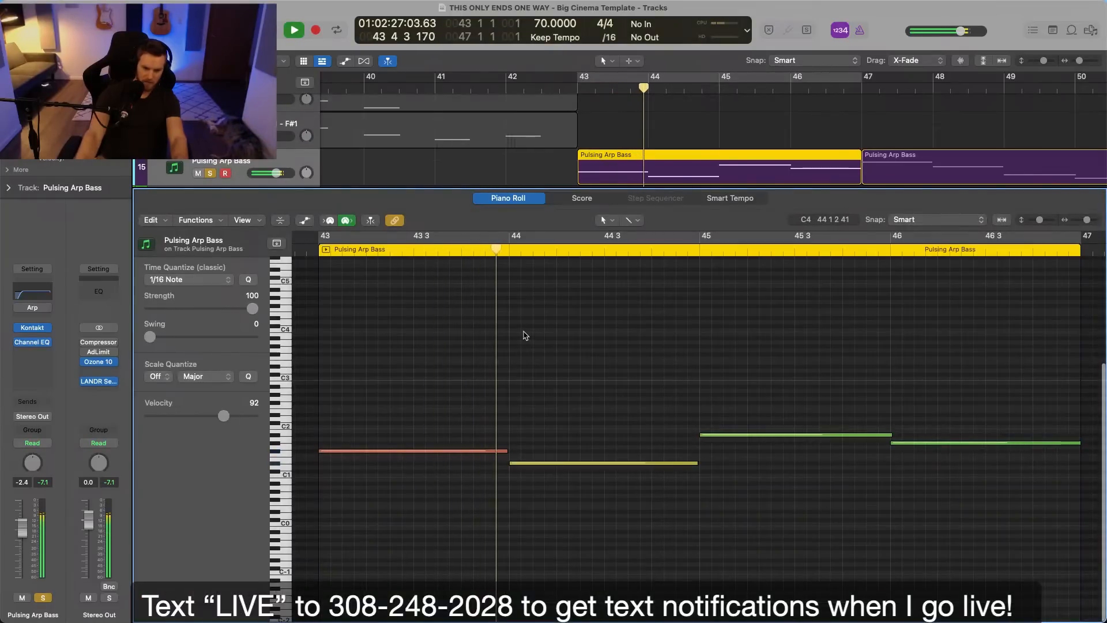
left_click_drag(406, 386, 567, 504)
key("alt+shift+Up")
key("space")
left_click(305, 254)
key("space")
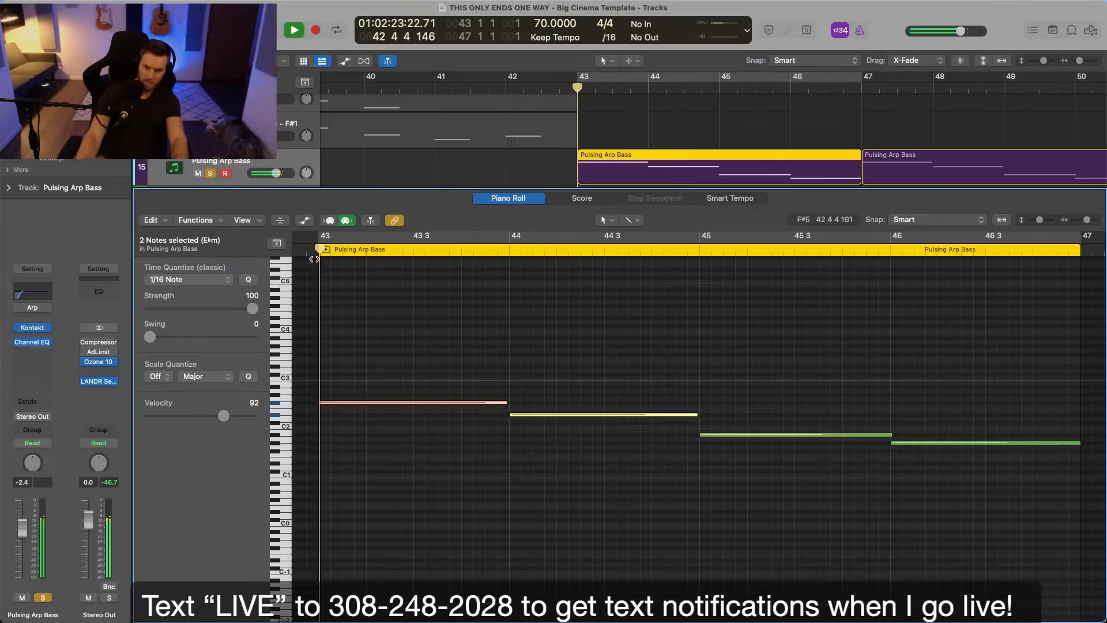
left_click(309, 252)
key("s")
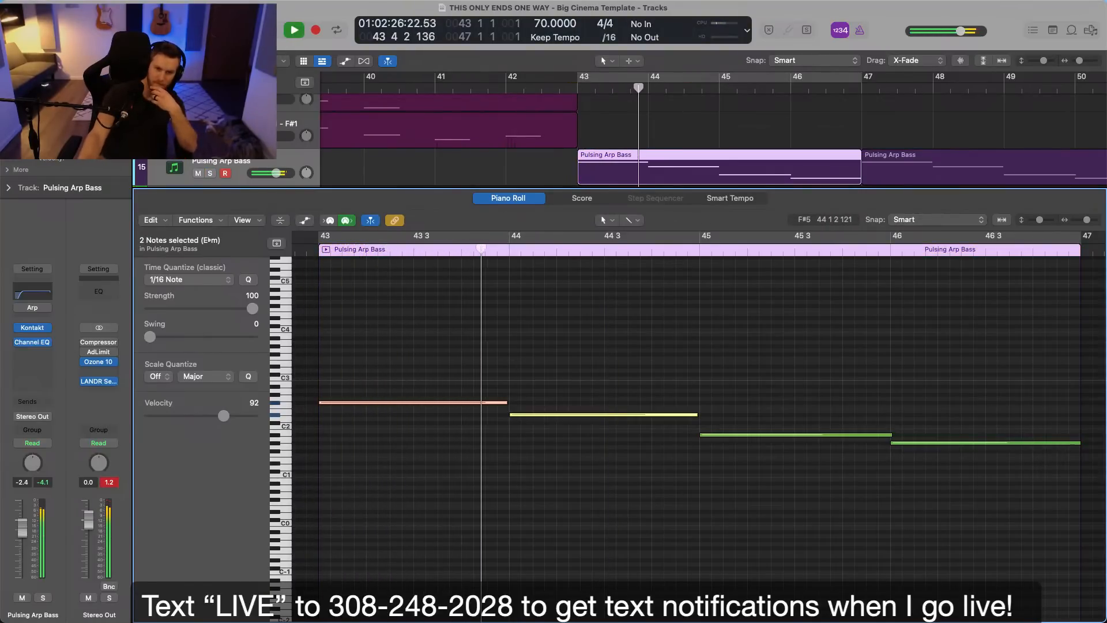
Close the Piano Roll, set the Pulsing Arp Bass volume to -3.4 dB and listen to the mix up to bar 46.
key("p")
left_click(628, 311)
left_click_drag(276, 173, 274, 173)
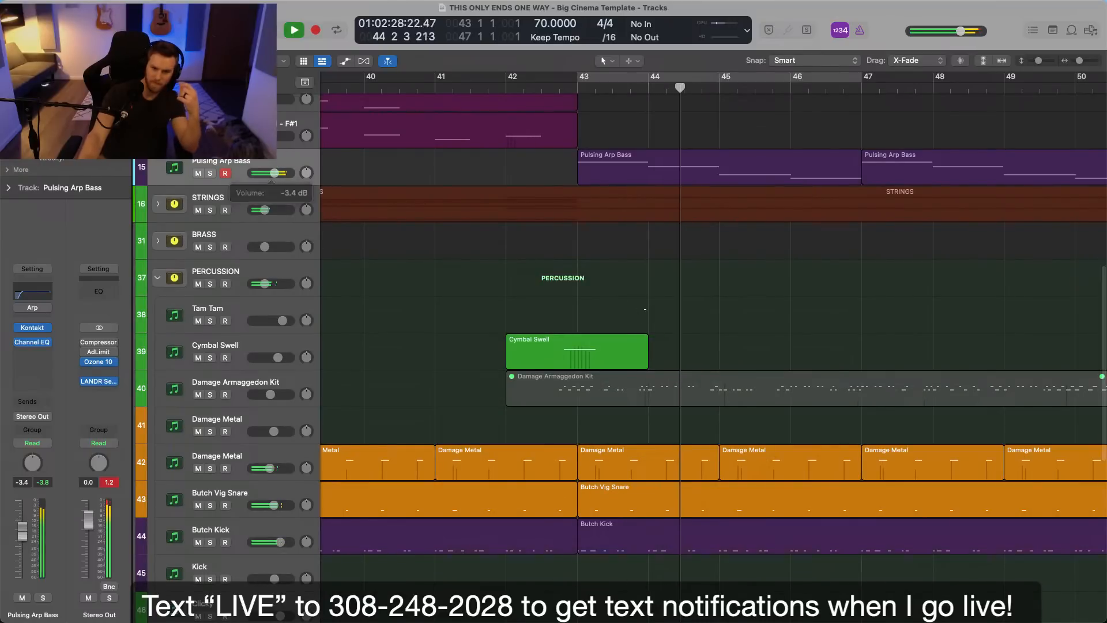
scroll(645, 312, "right", 4)
scroll(646, 312, "up", 3)
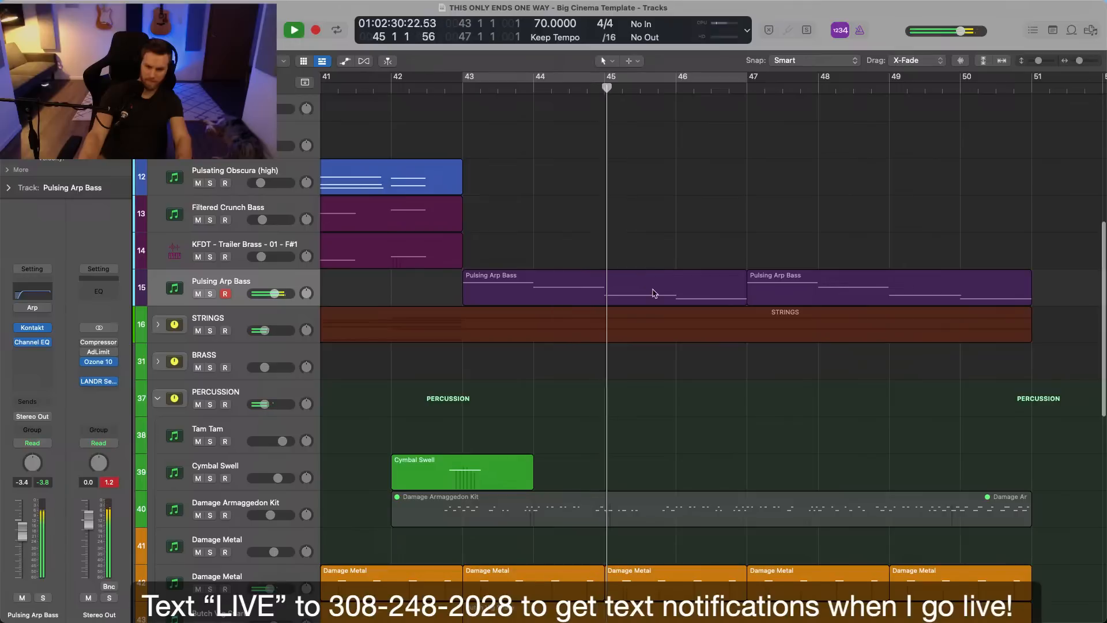
key("super+Left")
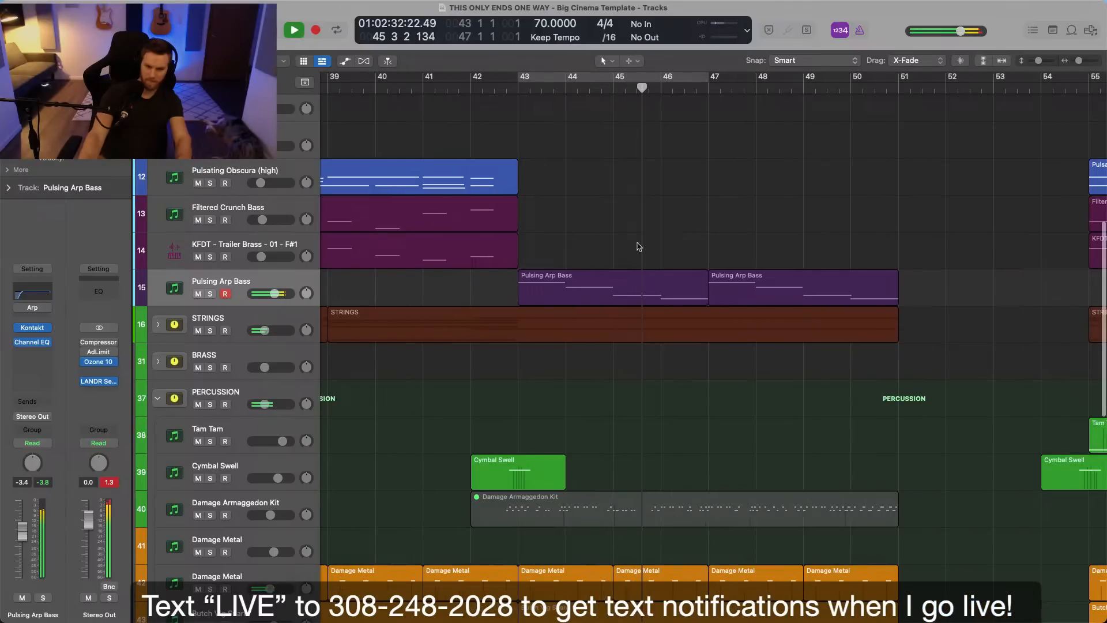
key("space")
Create a stereo Kontakt software instrument track directly below the KFDT - Trailer Brass track.
left_click(292, 247)
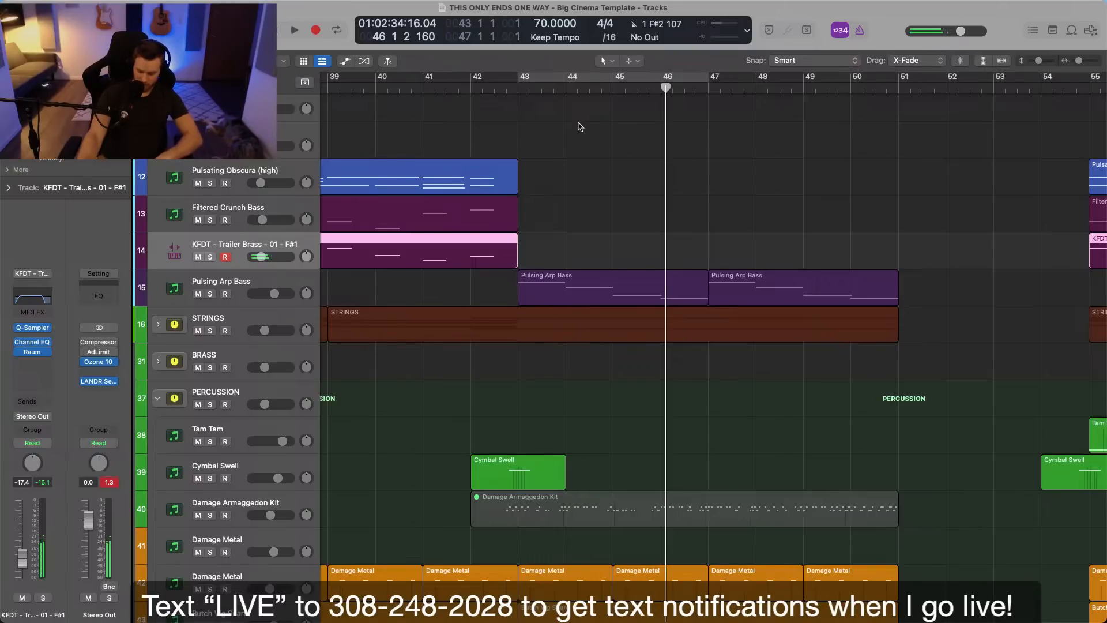
key("alt+super+n")
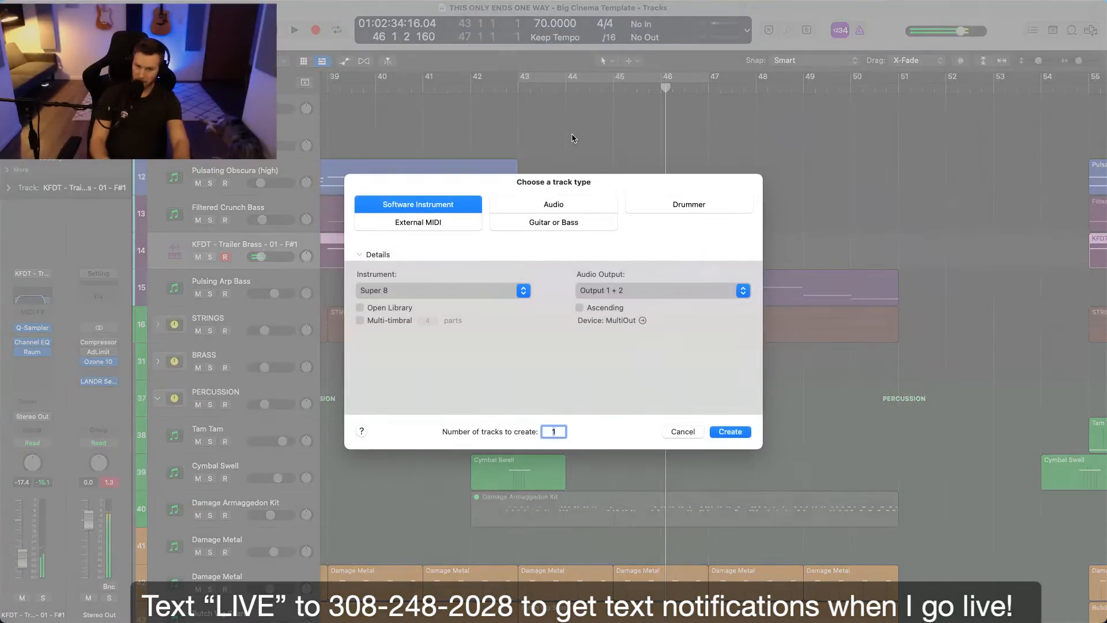
left_click(510, 296)
mouse_move(398, 597)
mouse_move(548, 559)
mouse_move(668, 524)
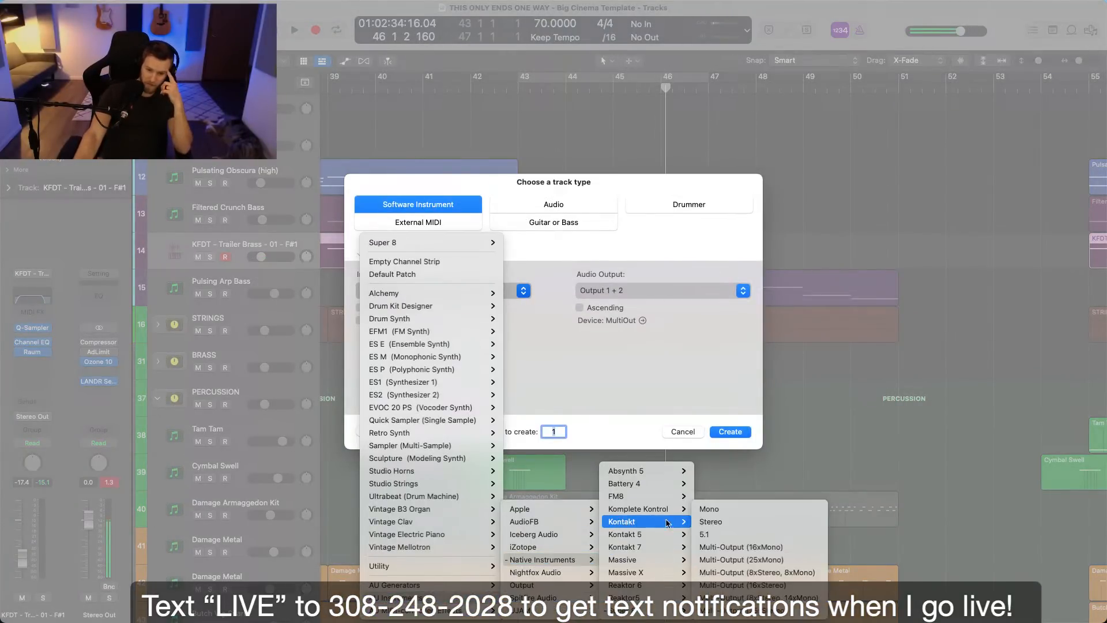
left_click(714, 522)
left_click(731, 431)
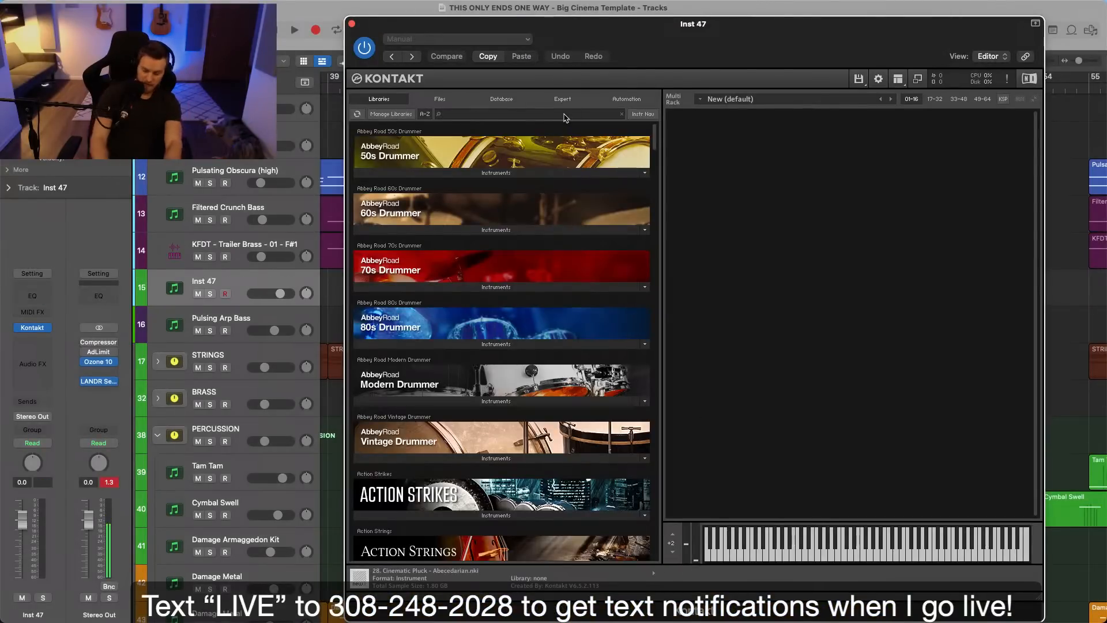
Search the Kontakt libraries for "analog" and load ANALOG BRASS AND WINDS.nki, moving the plug-in window fully into view.
left_click(565, 115)
type("analog")
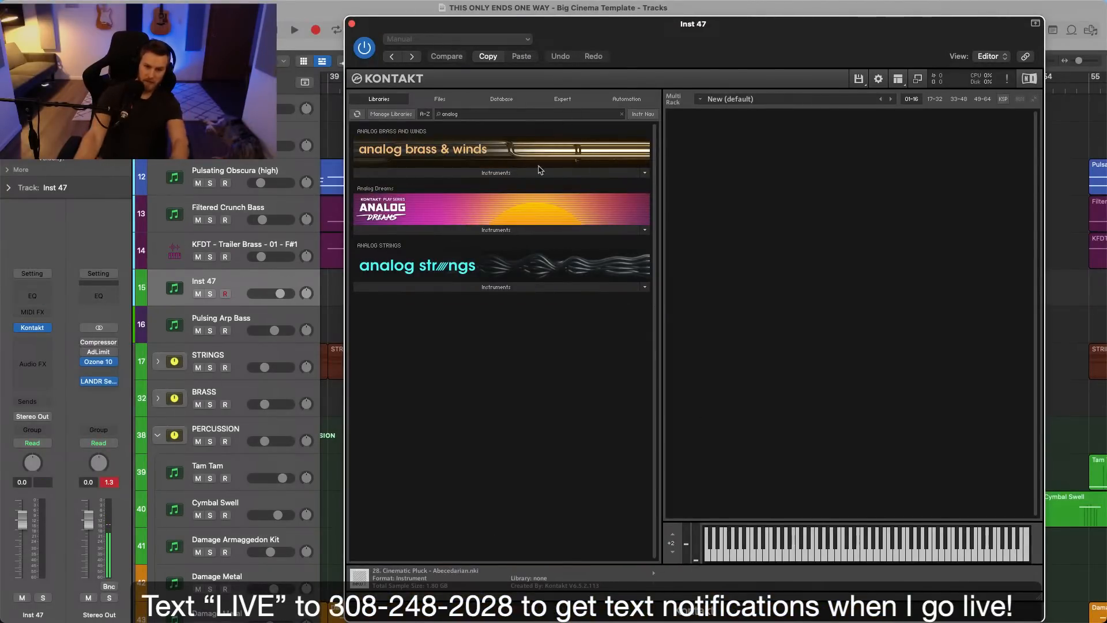
left_click(407, 173)
left_click(407, 187)
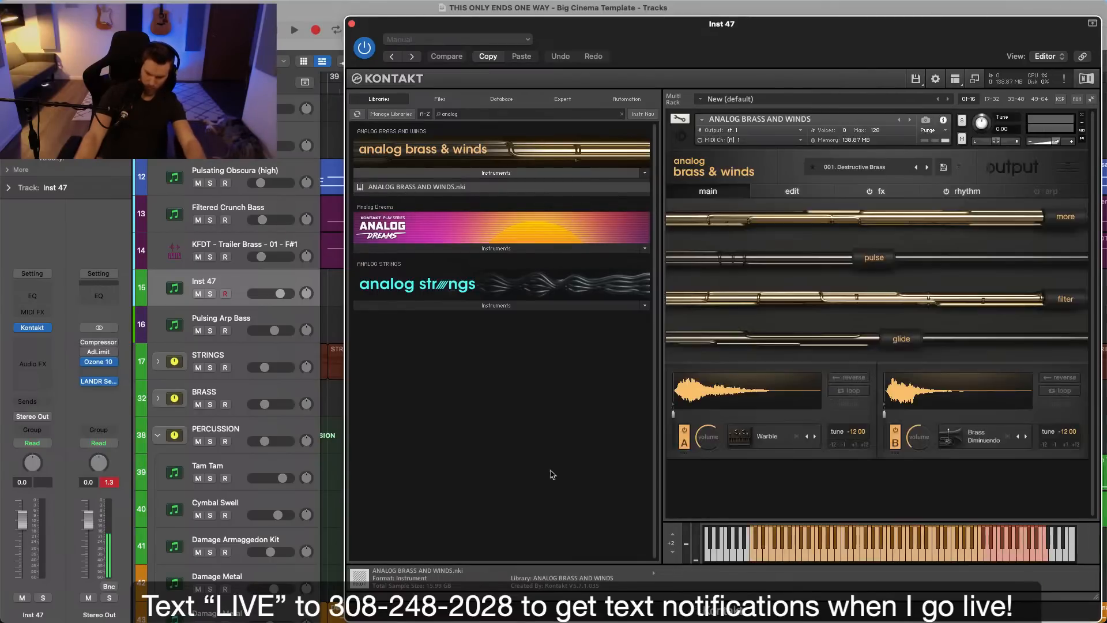
left_click_drag(847, 23, 644, 8)
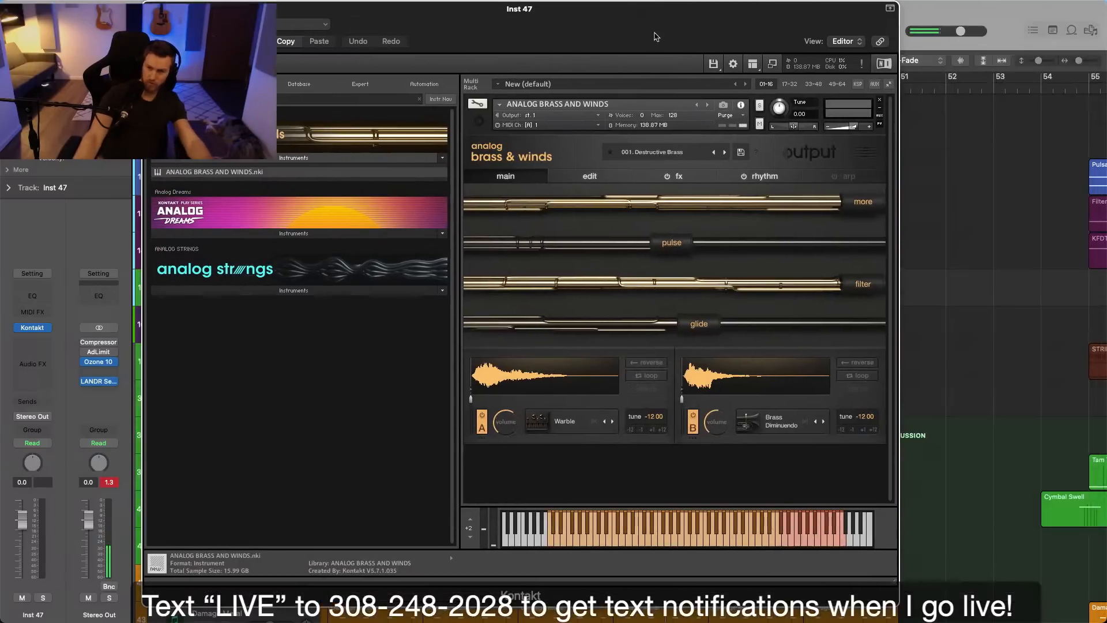
Audition Brassy Swell, filter the presets to stabs, audition Holy Smokes, Loch N Brass, Arpocalyptic and Dayum, and load 091. Last Day.
left_click(663, 152)
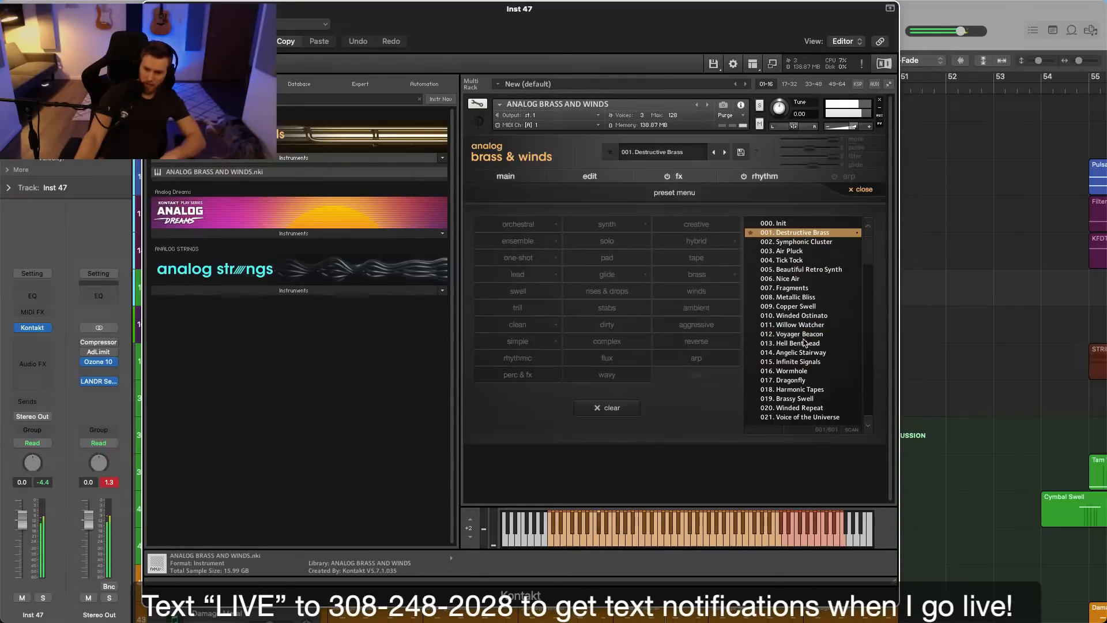
left_click(793, 399)
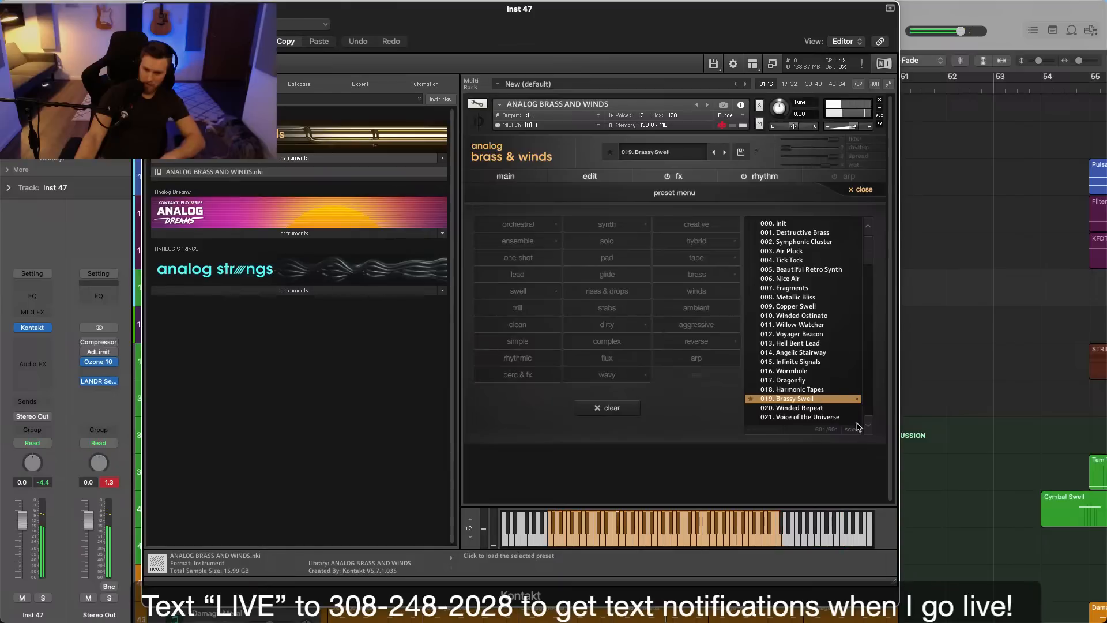
scroll(853, 427, "down", 5)
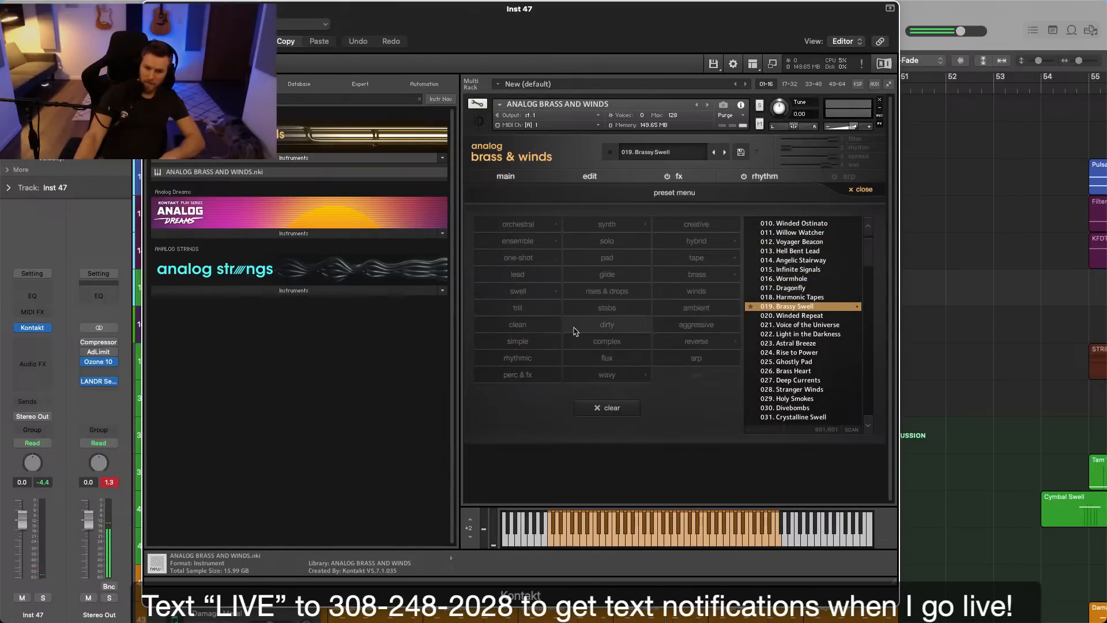
left_click(617, 312)
left_click(821, 224)
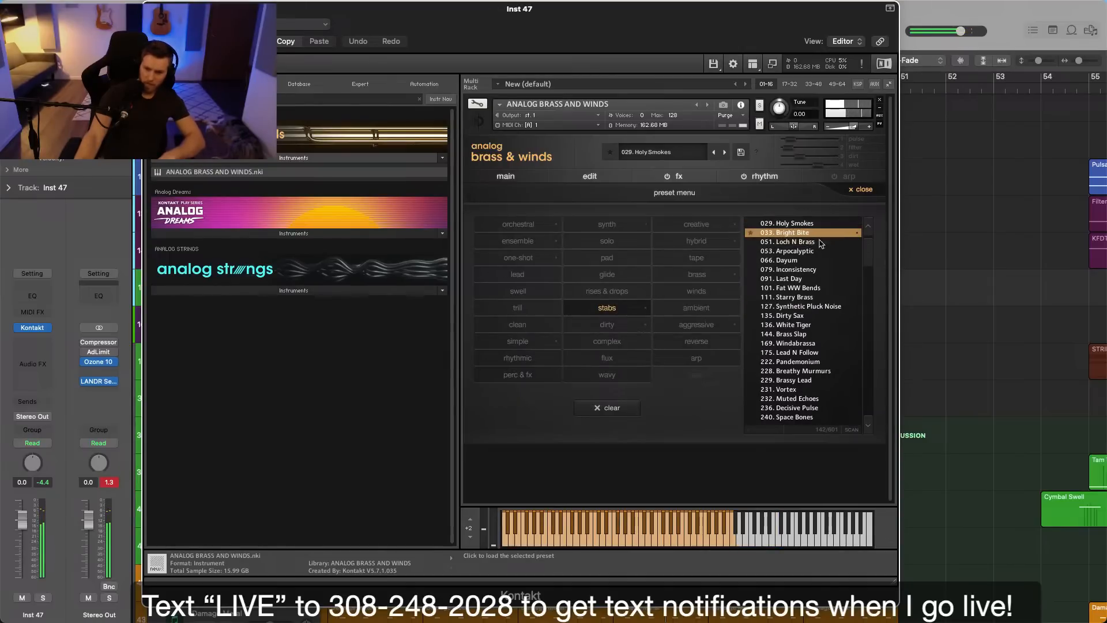
left_click(820, 242)
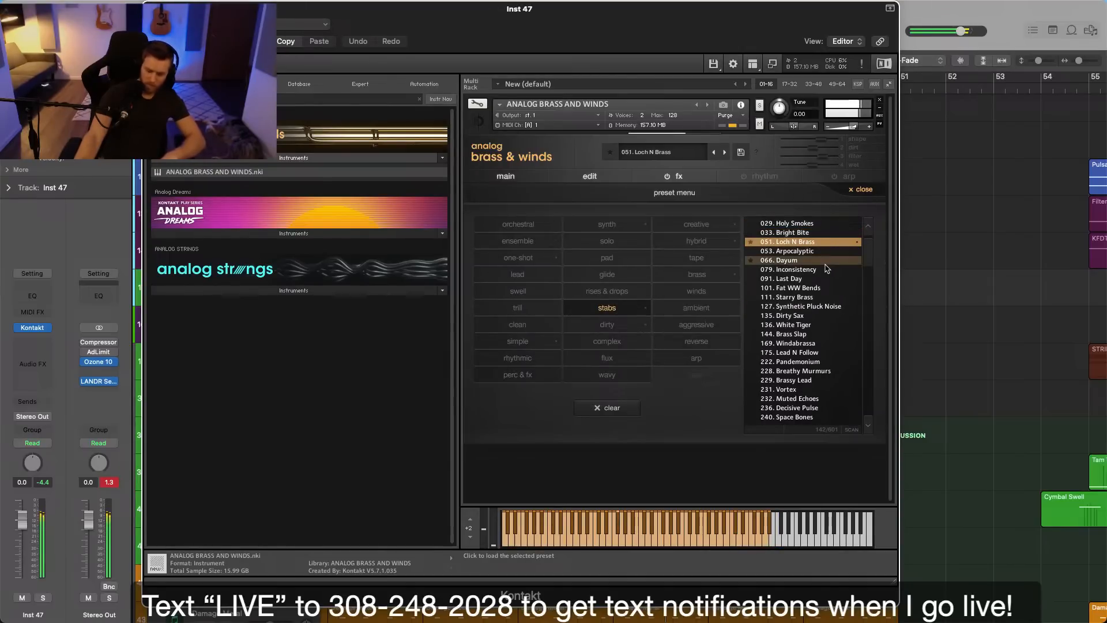
left_click(821, 260)
left_click(819, 252)
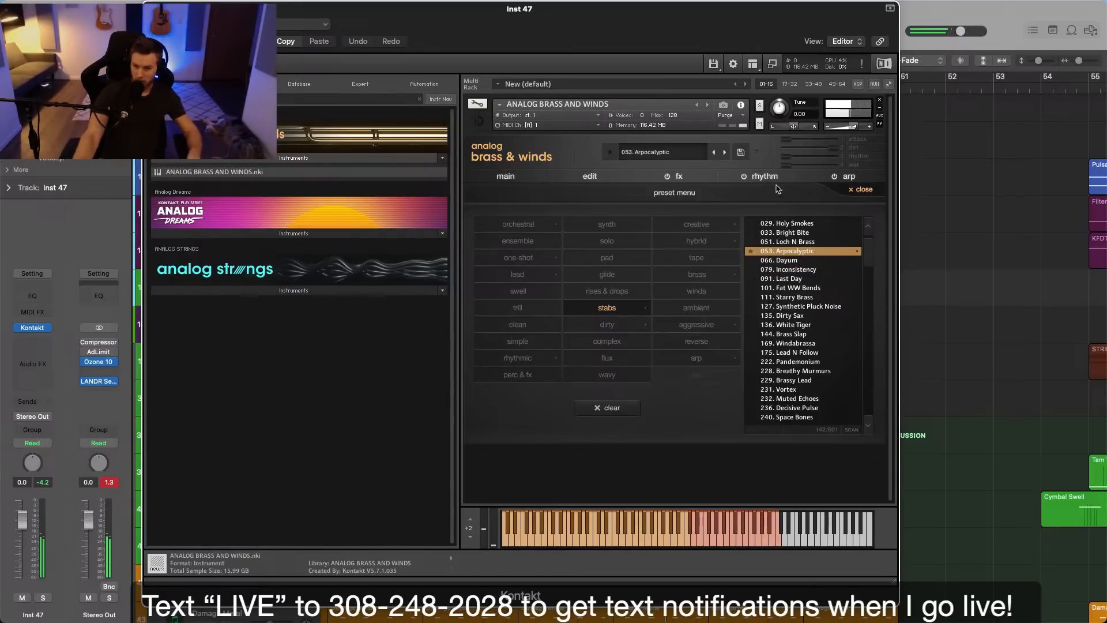
left_click(793, 261)
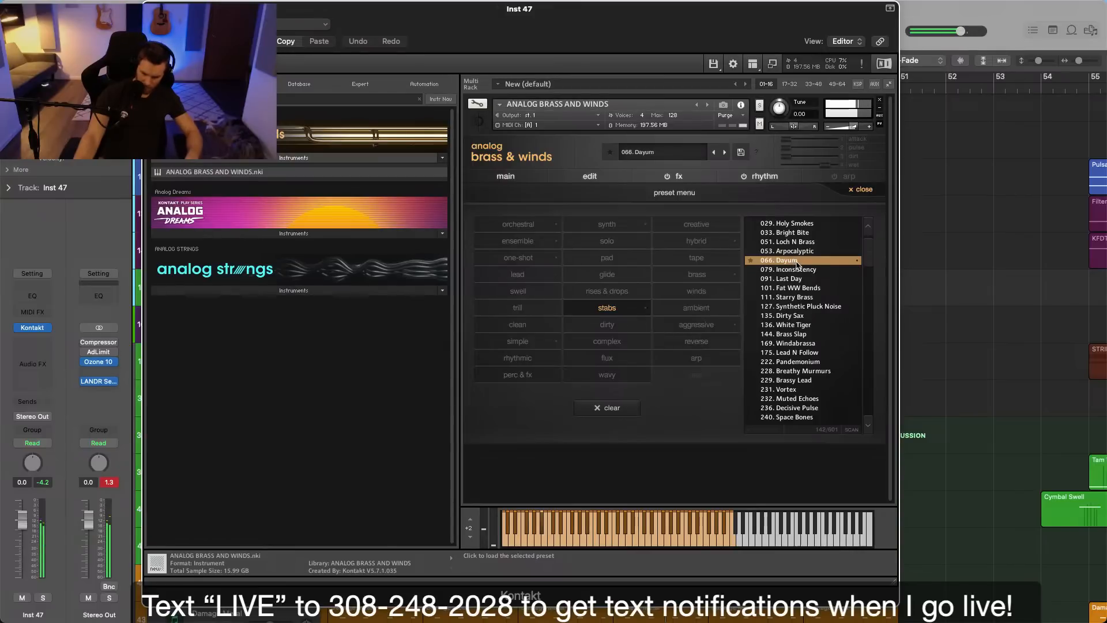
left_click(797, 270)
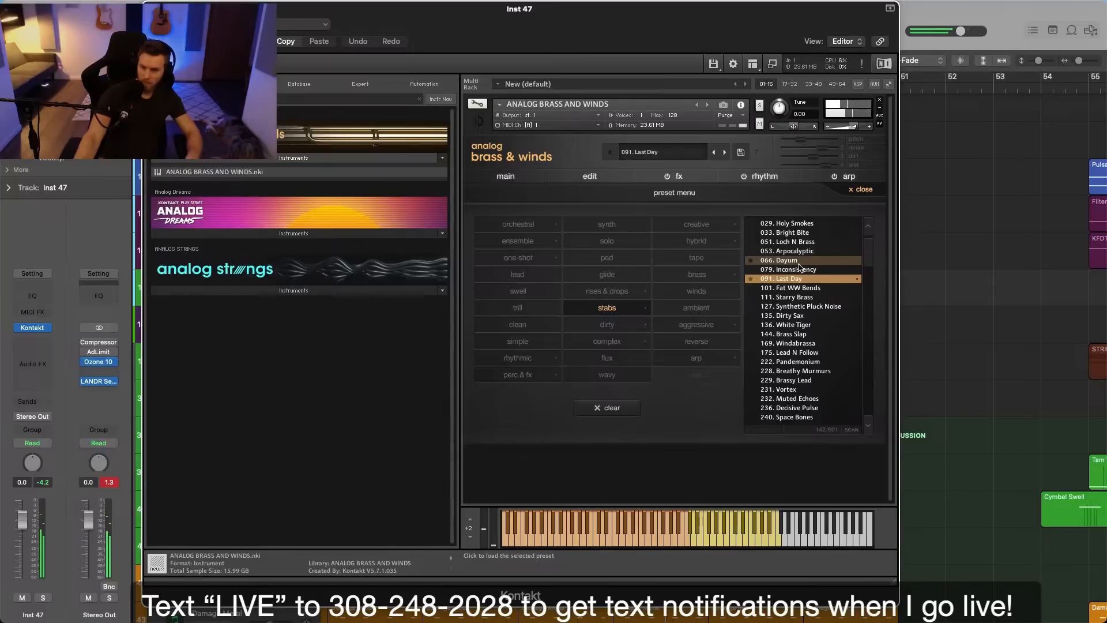
Open the Last Day preset's effects page and compare the sound with effects off and on.
left_click(669, 180)
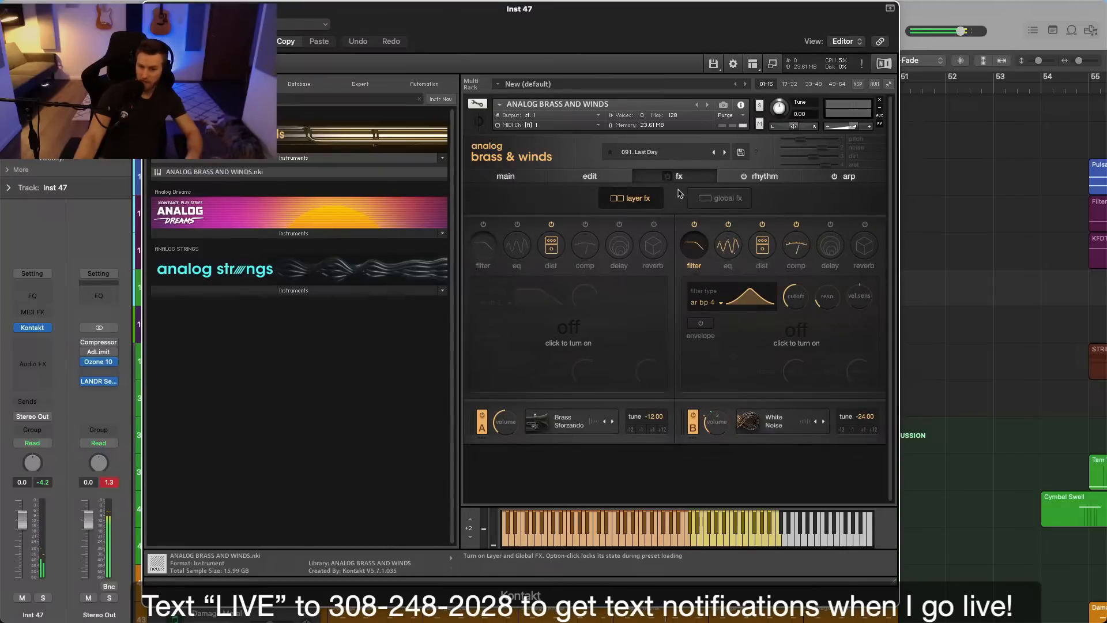
left_click(670, 180)
left_click(679, 180)
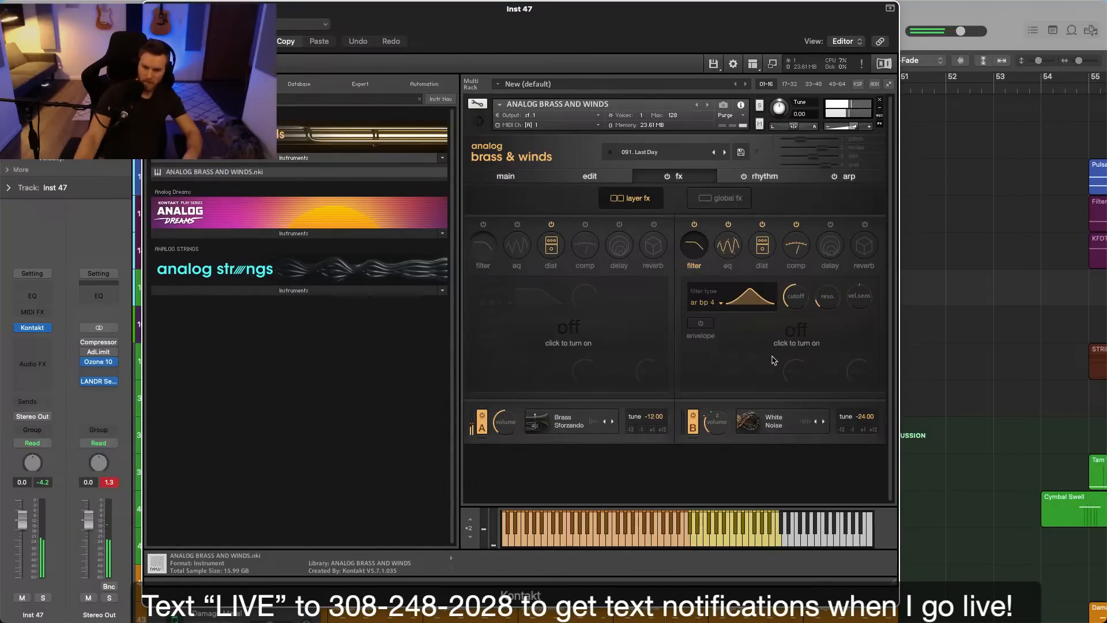
Look through the Last Day preset's rhythm, effects and edit pages, and return to its main page.
left_click(781, 180)
left_click(834, 180)
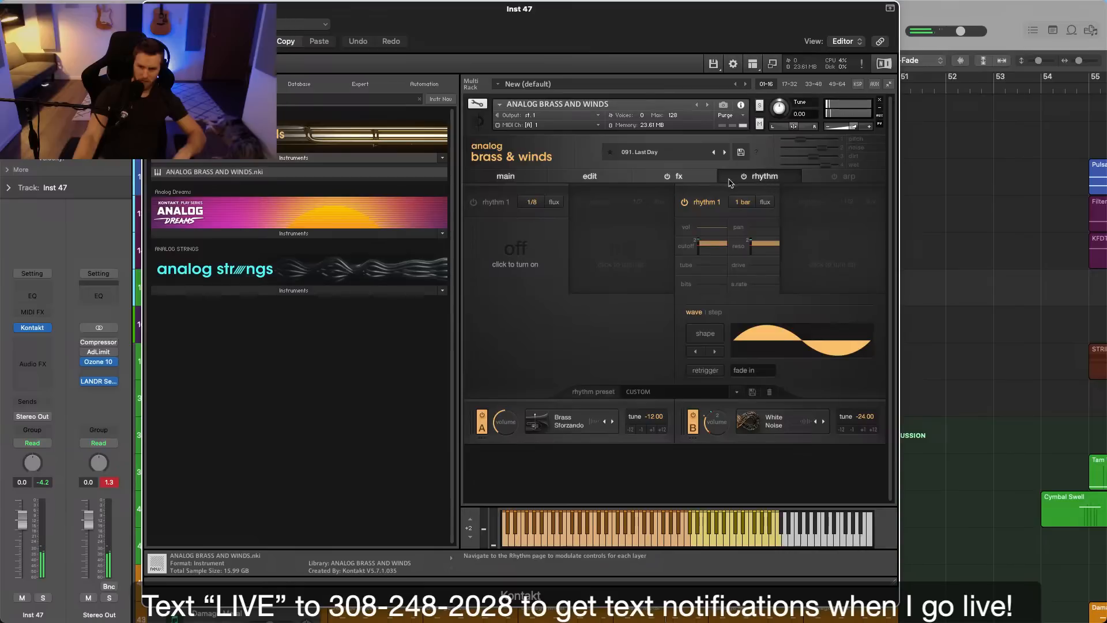
left_click(701, 179)
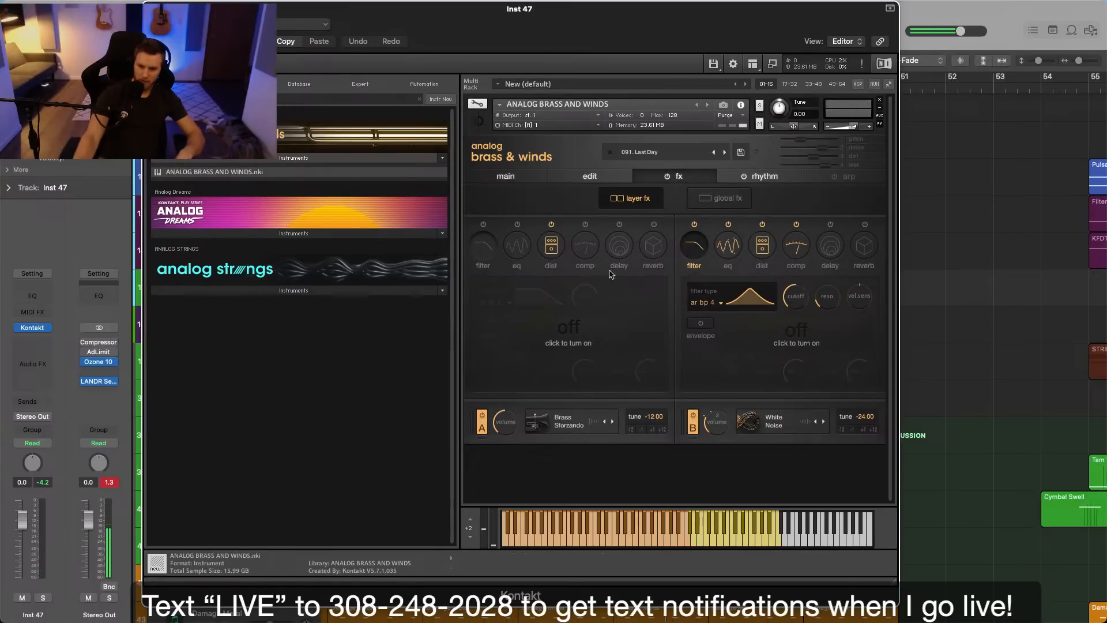
left_click(589, 176)
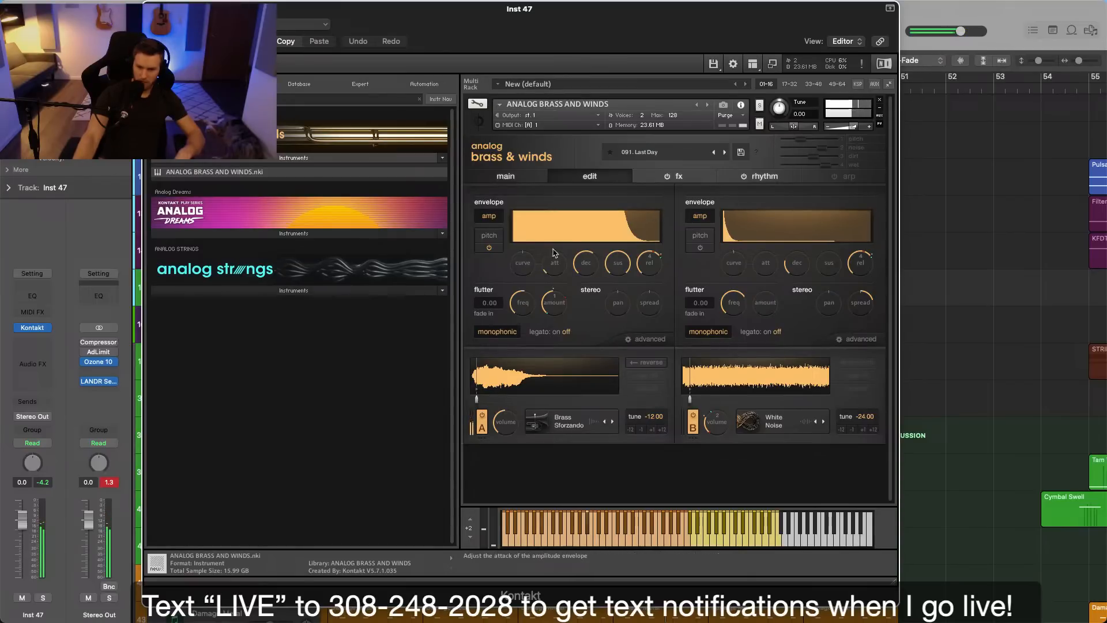
left_click(506, 176)
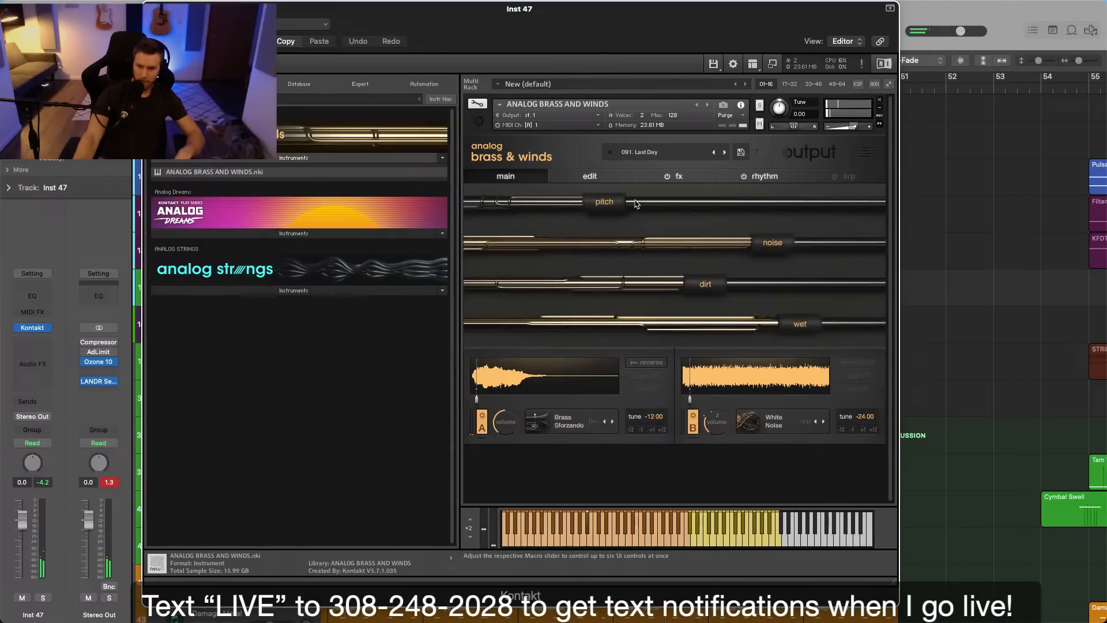
Compare the pitch macro at its extremes, leave it at maximum, lower the Inst 47 track's volume and close the plug-in window.
left_click_drag(610, 205, 415, 196)
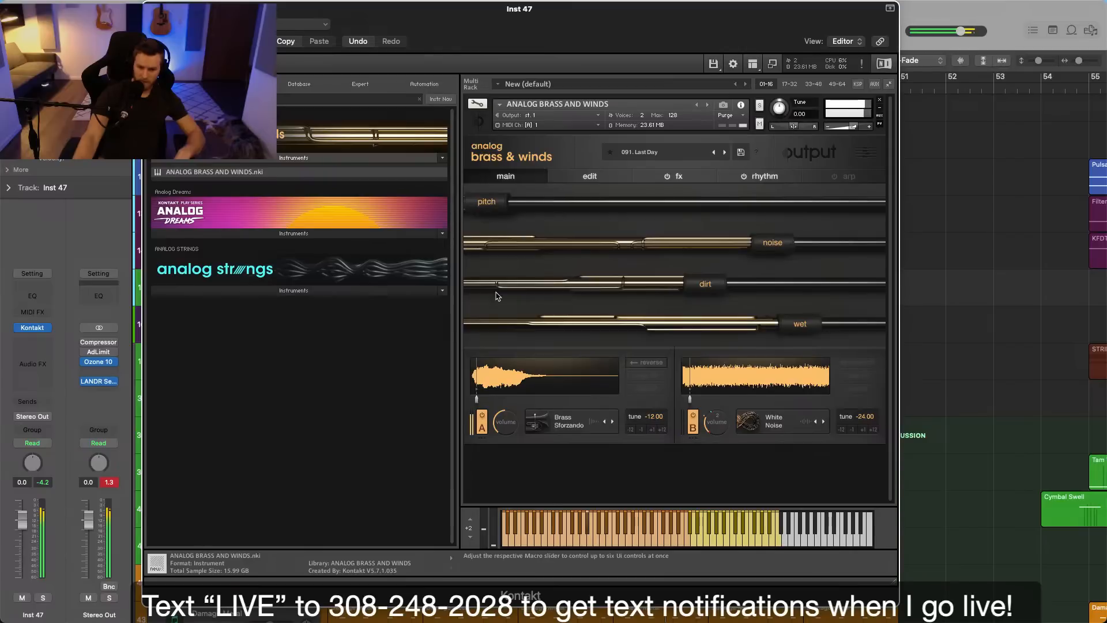
left_click_drag(522, 214, 912, 225)
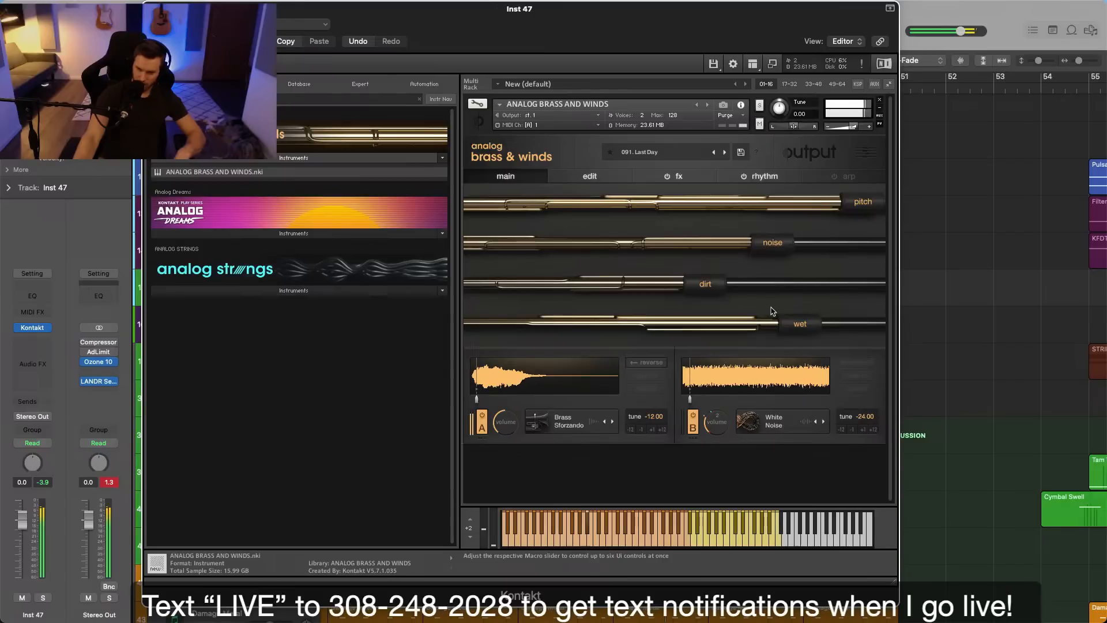
left_click_drag(19, 526, 26, 557)
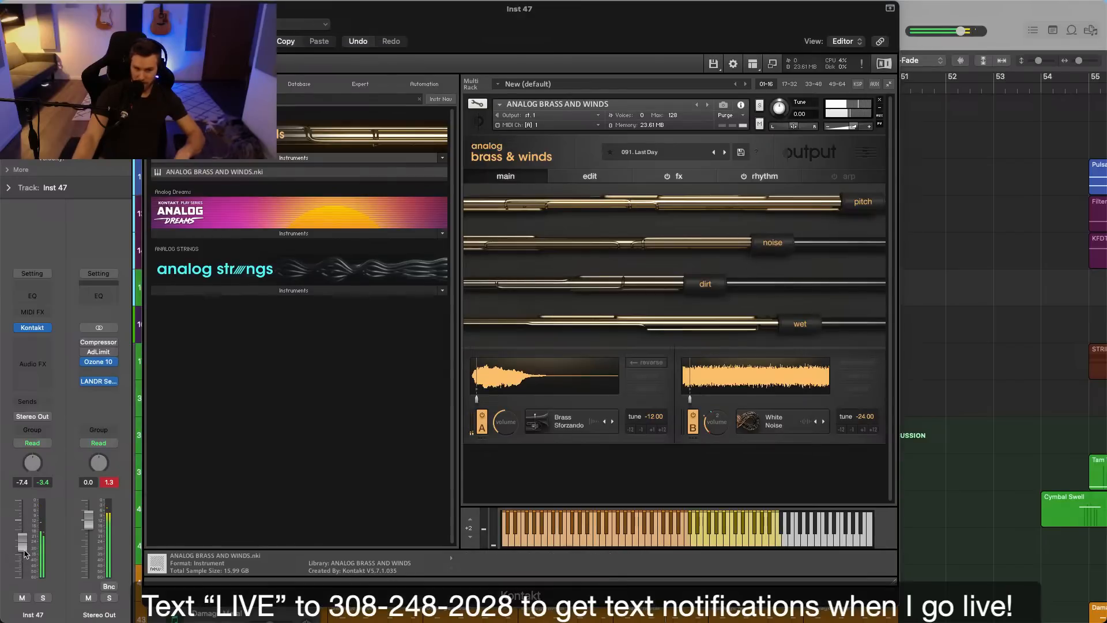
left_click(152, 8)
Record a low brass part on Inst 47 from bar 43 to the end of bar 50, lowering Pulsing Arp Bass to -15.2 dB.
left_click(517, 90)
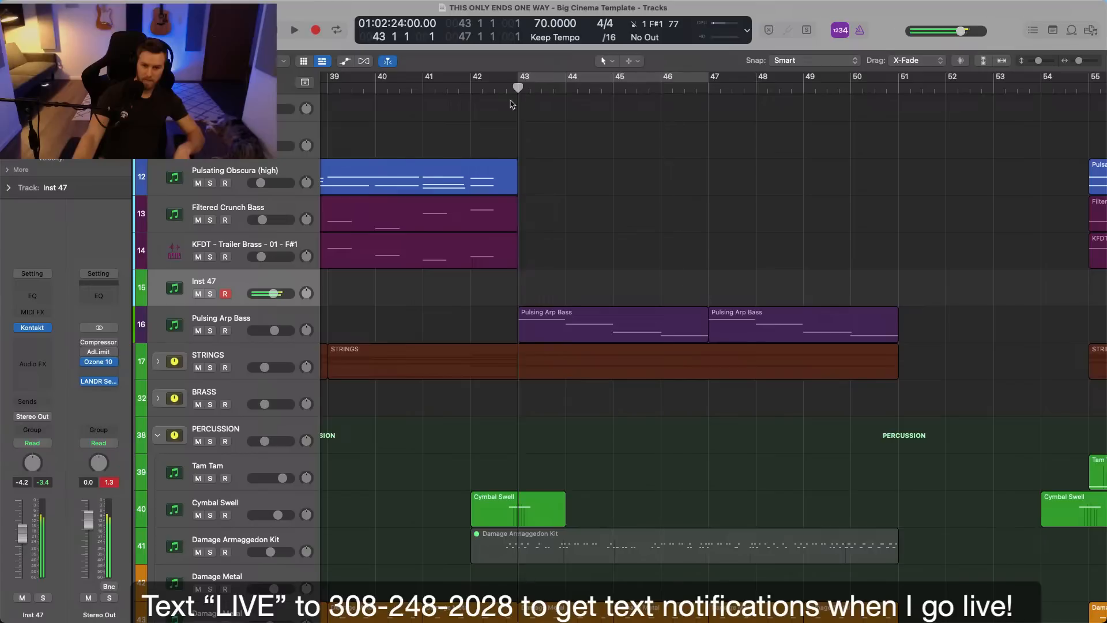
key("r")
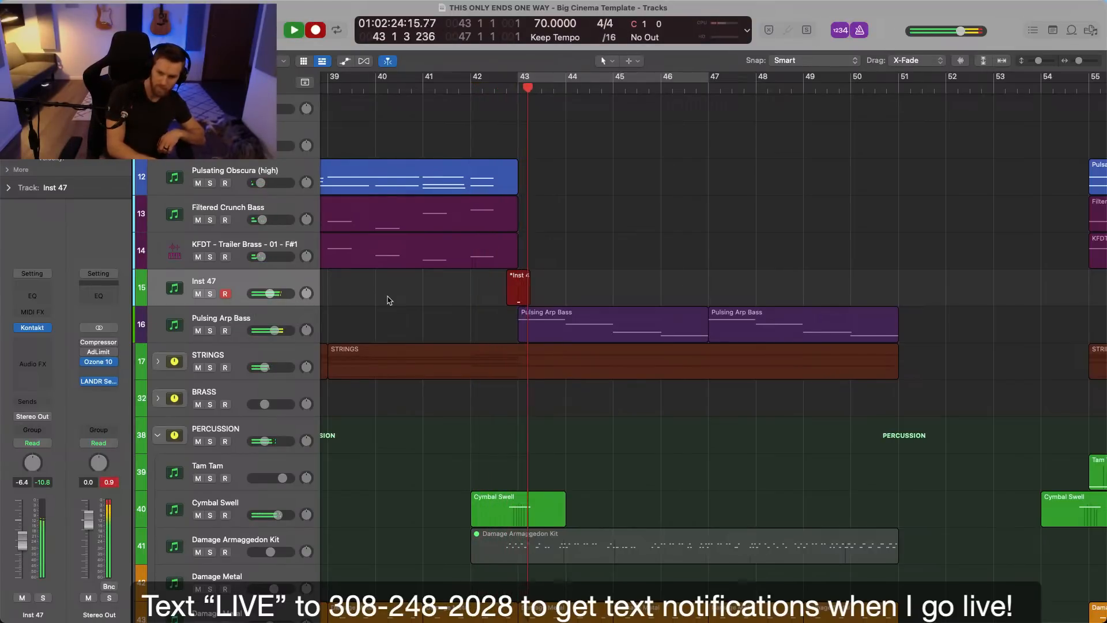
mouse_move(275, 331)
left_mouse_down()
mouse_move(259, 332)
mouse_move(270, 337)
left_mouse_up()
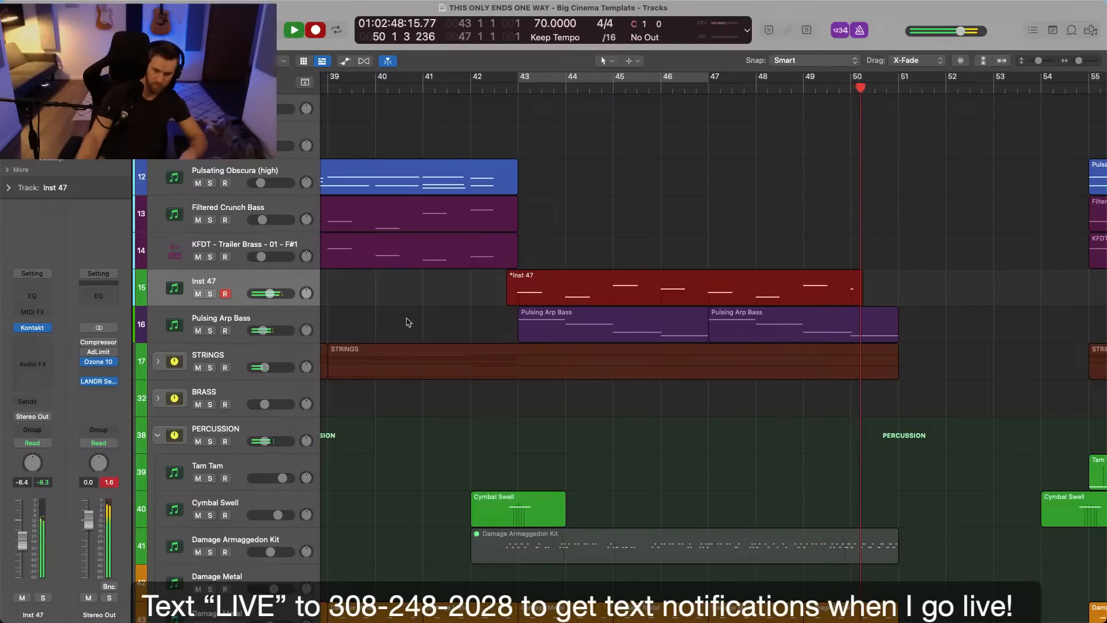
left_click(286, 337)
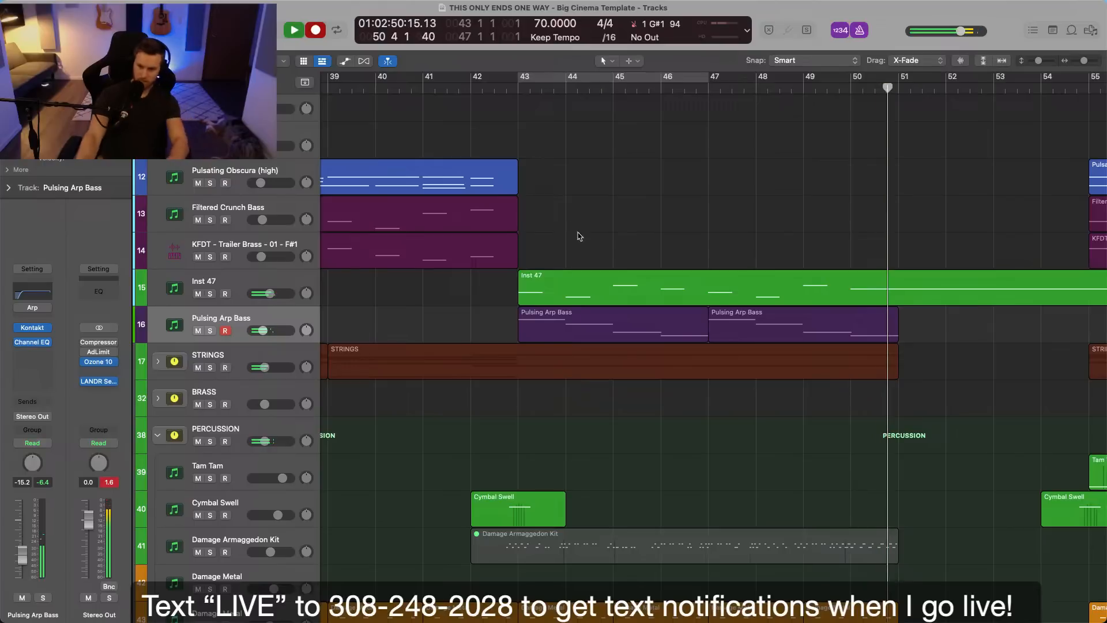
key("space")
Cut the recorded Inst 47 region just before bar 50 and delete the remainder.
left_click(841, 293)
double_click(843, 293, "super")
key("Delete")
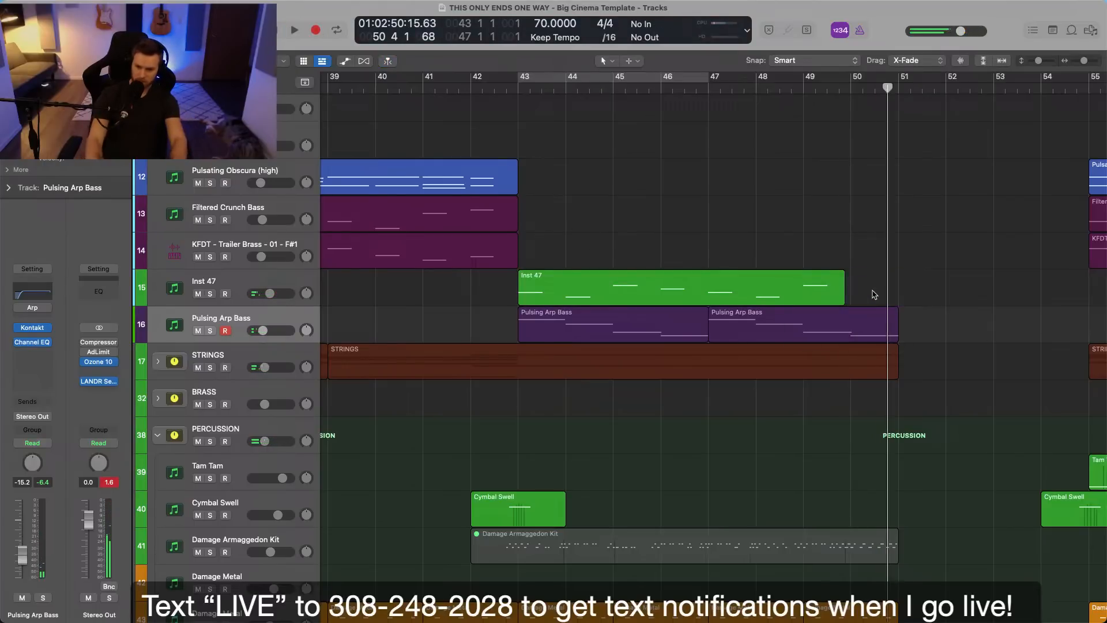
left_click(831, 298)
Split the Inst 47 region at bar 47, delete its second half and repeat the first half to fill bars 47 to 51.
double_click(709, 293)
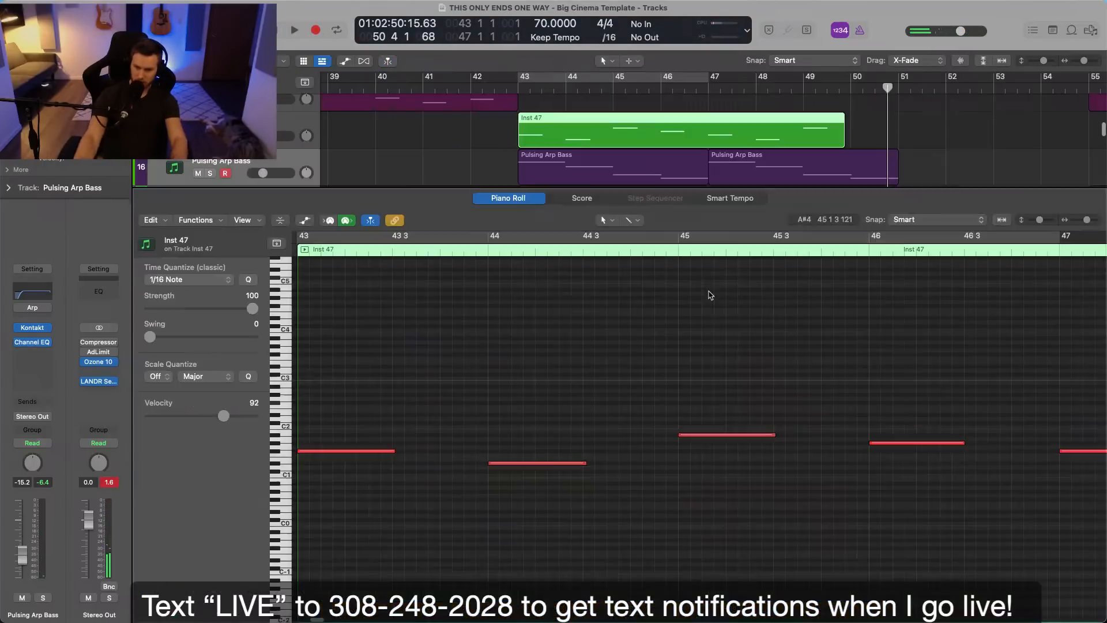
left_click(709, 145, "super")
double_click(709, 144, "super")
left_click(600, 227)
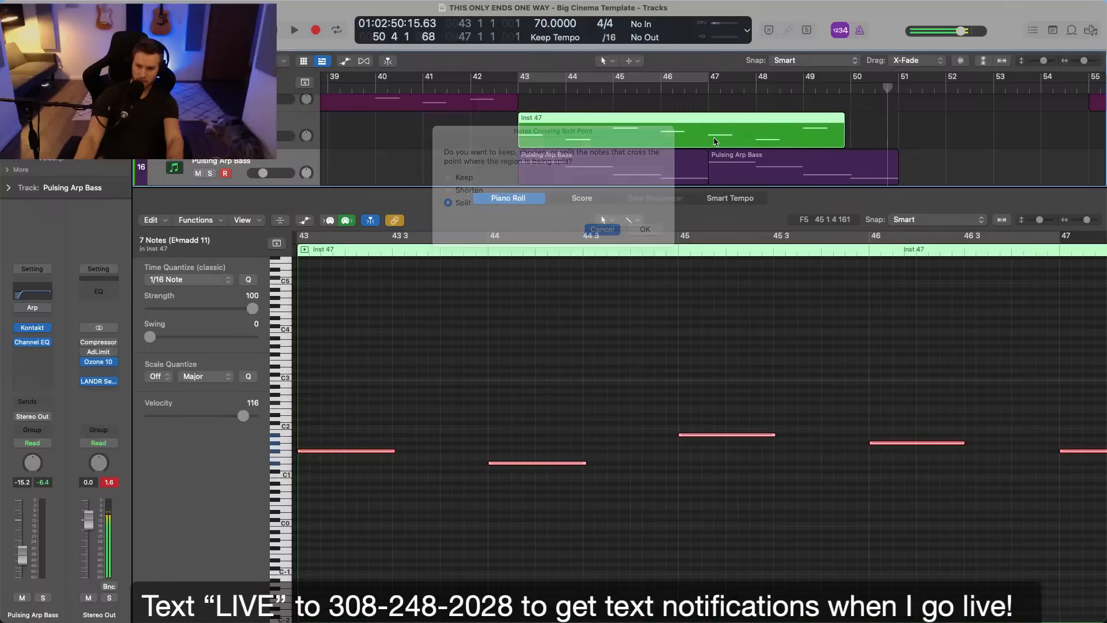
double_click(708, 136, "super")
key("Delete")
left_click(708, 135)
key("super+r")
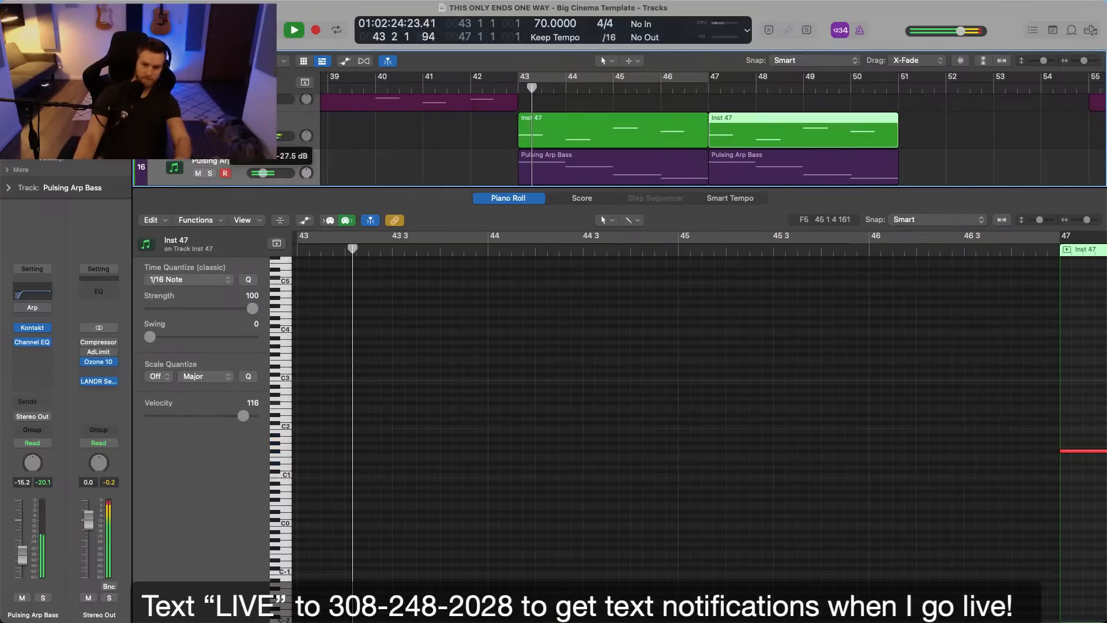
Lower the Inst 47 track's volume to -15.2 dB and rename the track as Big Bramm.
left_click(270, 123)
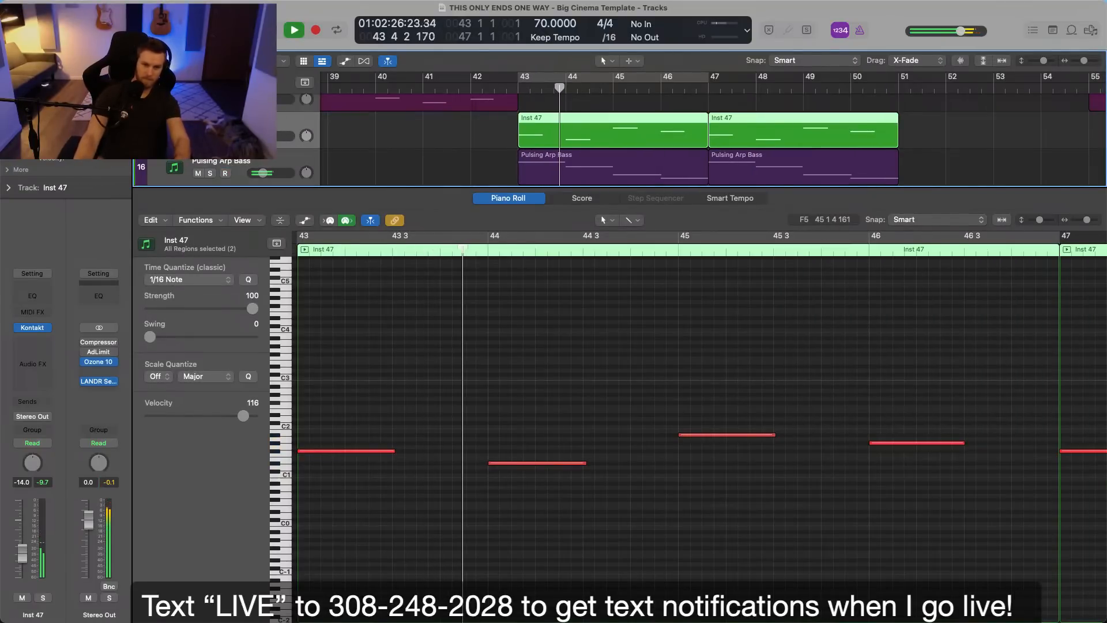
key("p")
scroll(397, 196, "up", 2)
scroll(397, 196, "up", 2)
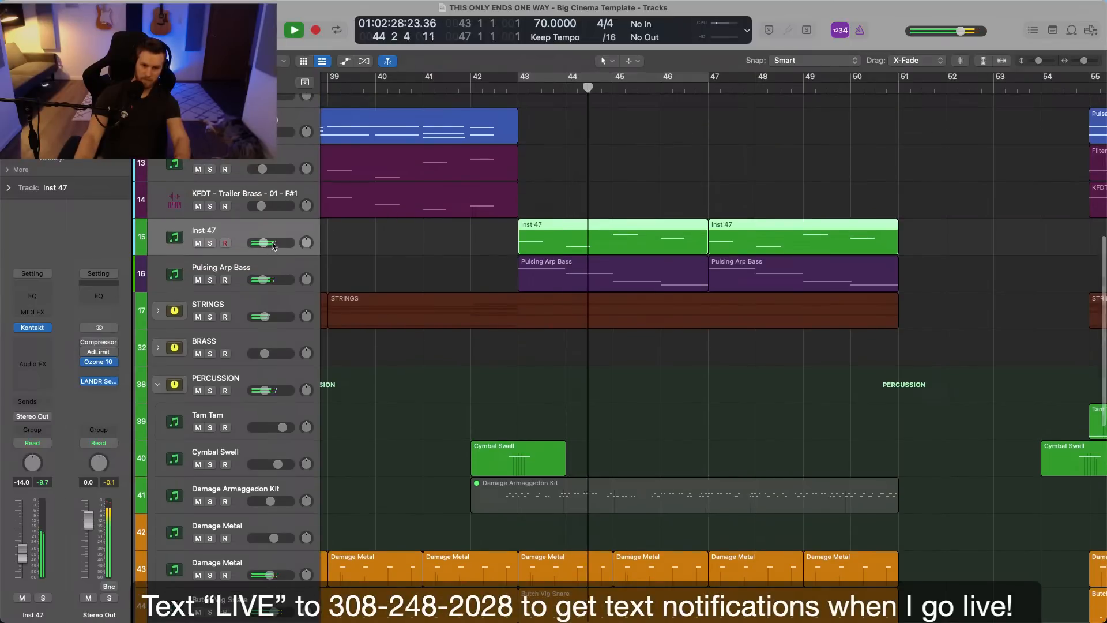
double_click(279, 232)
type("Big Bramm")
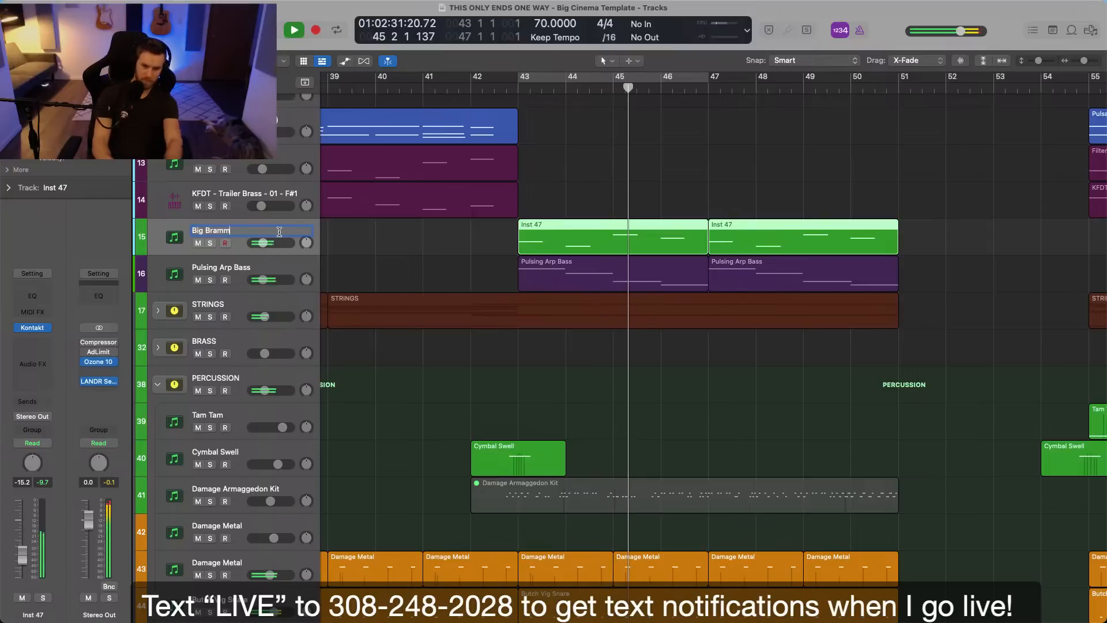
key("Return")
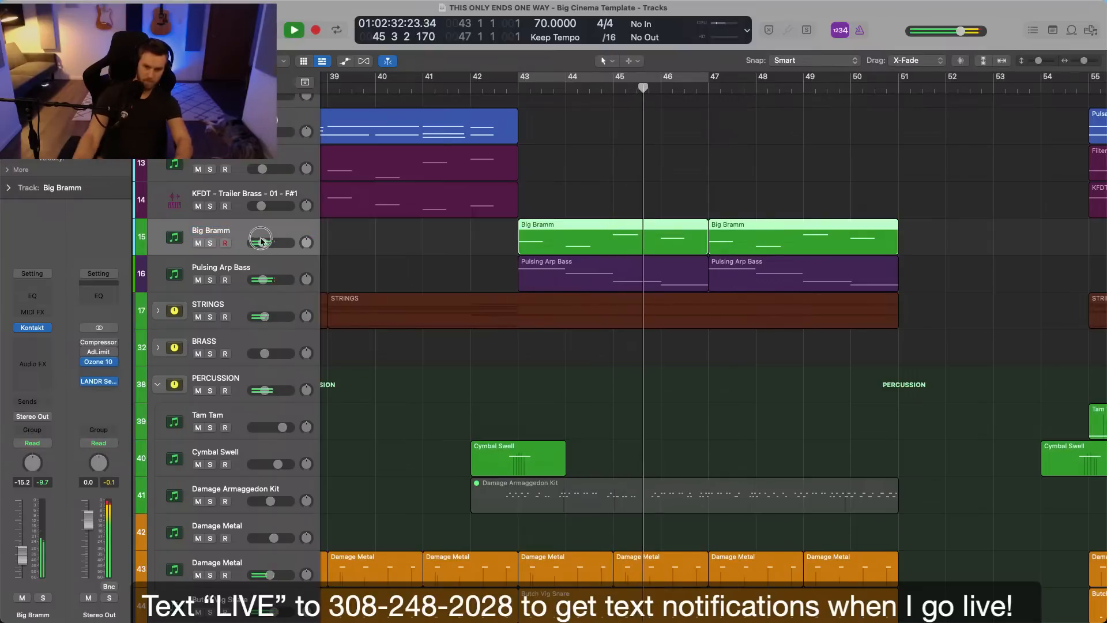
Add a Channel EQ with a low-cut filter to Big Bramm and lower the track's volume to -18.0 dB.
left_click(33, 295)
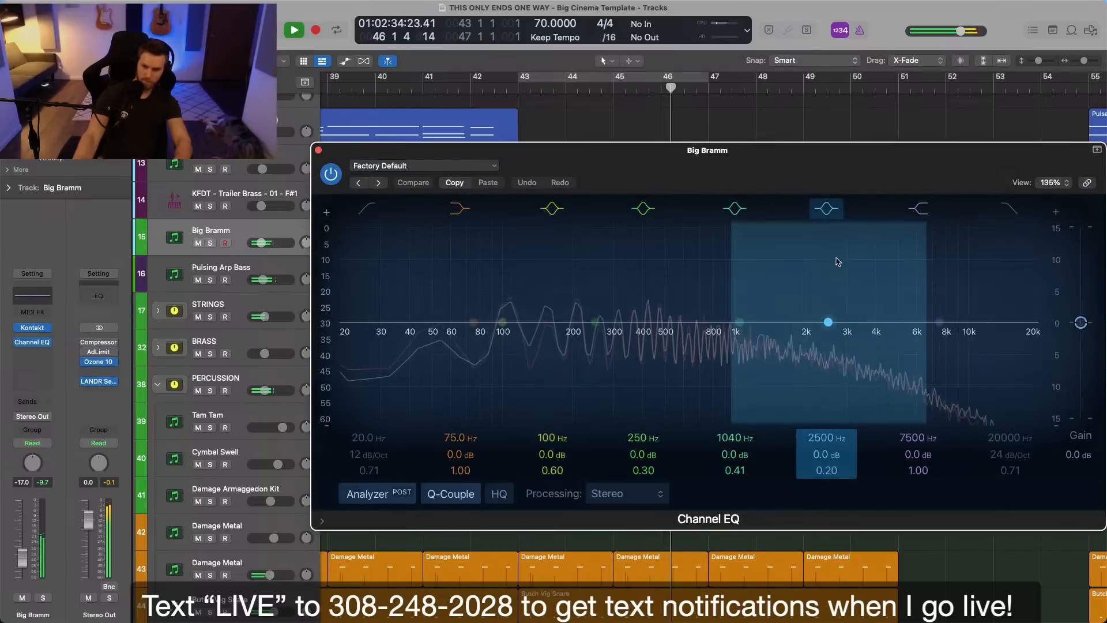
left_click_drag(375, 438, 375, 414)
left_click_drag(377, 457, 377, 448)
left_click(318, 150)
left_click_drag(263, 243, 262, 243)
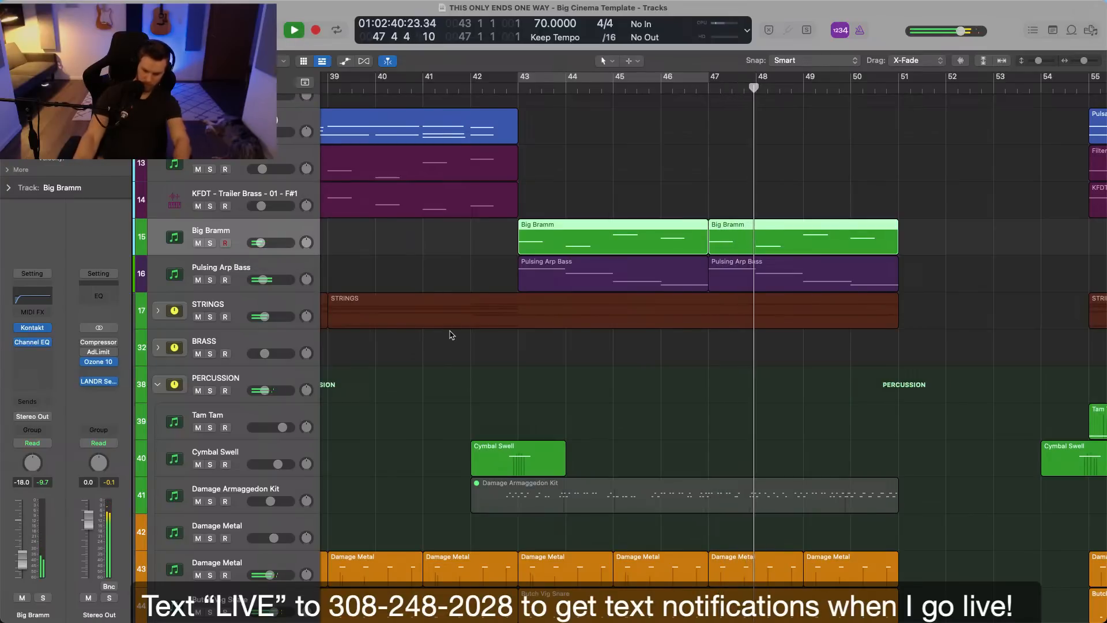
Add a Compressor after the Channel EQ on Big Bramm, using the Vintage FET model with auto gain off.
left_click(30, 352)
left_click(118, 398)
left_click(615, 212)
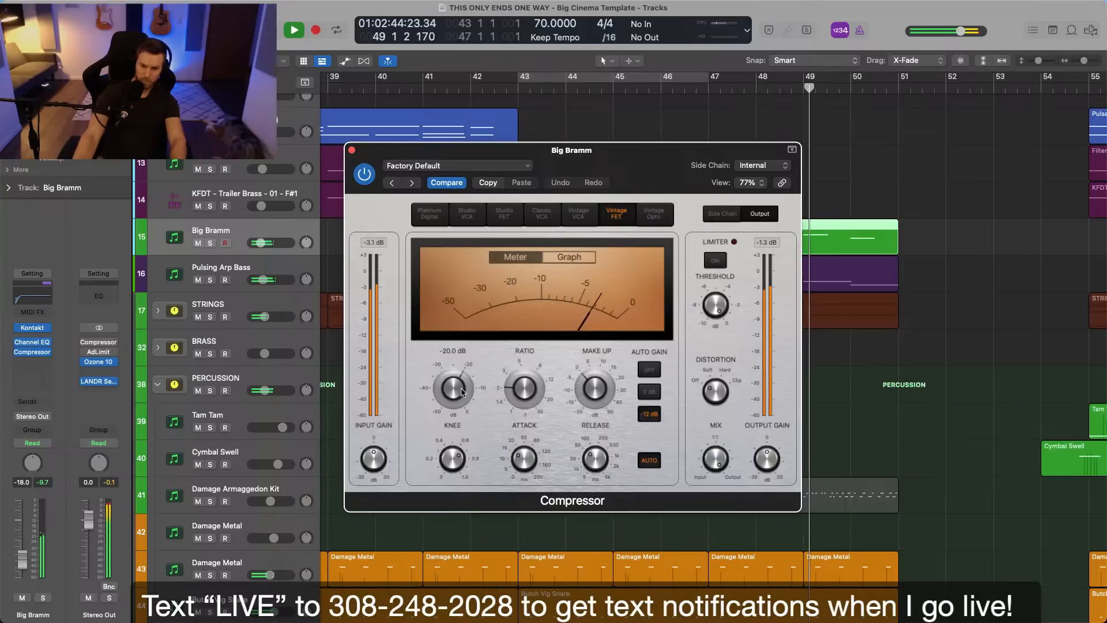
left_click(650, 370)
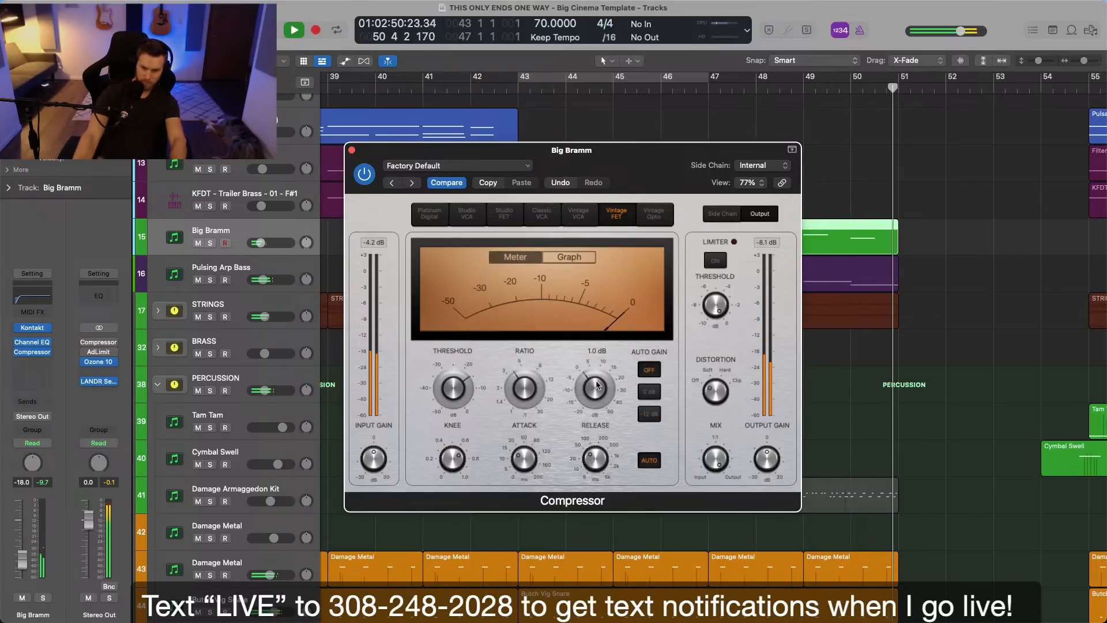
Raise the Compressor's make-up gain while auditioning Big Bramm from bar 43 in solo, and return to the full mix.
key("space")
left_click(516, 90)
key("space")
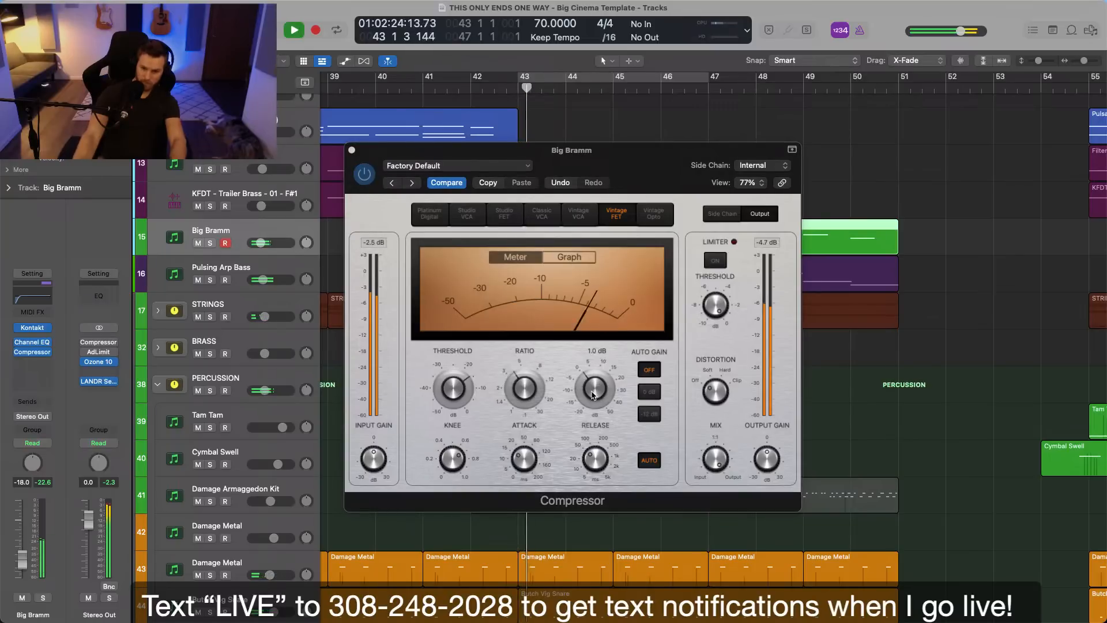
key("s")
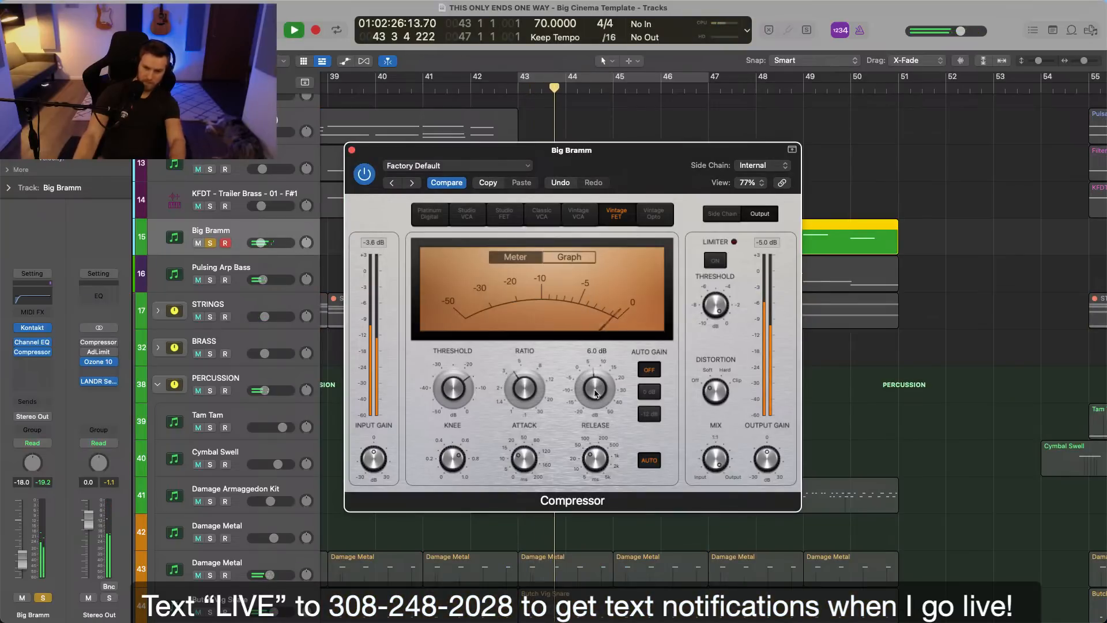
key("space")
left_click(519, 99)
left_click(518, 90)
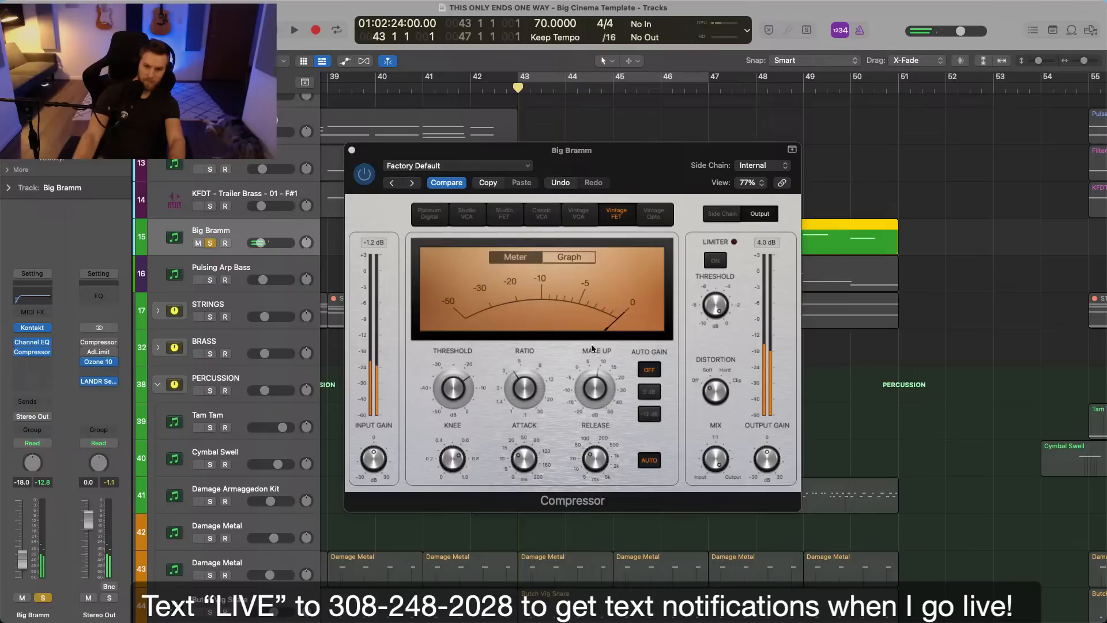
left_click(600, 418)
key("space")
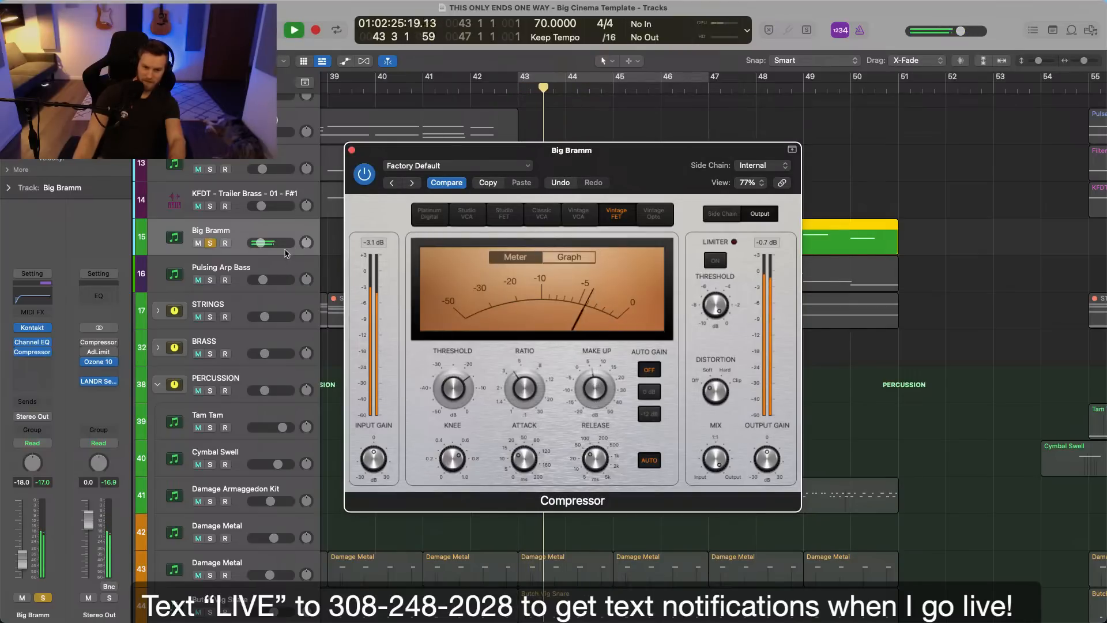
key("s")
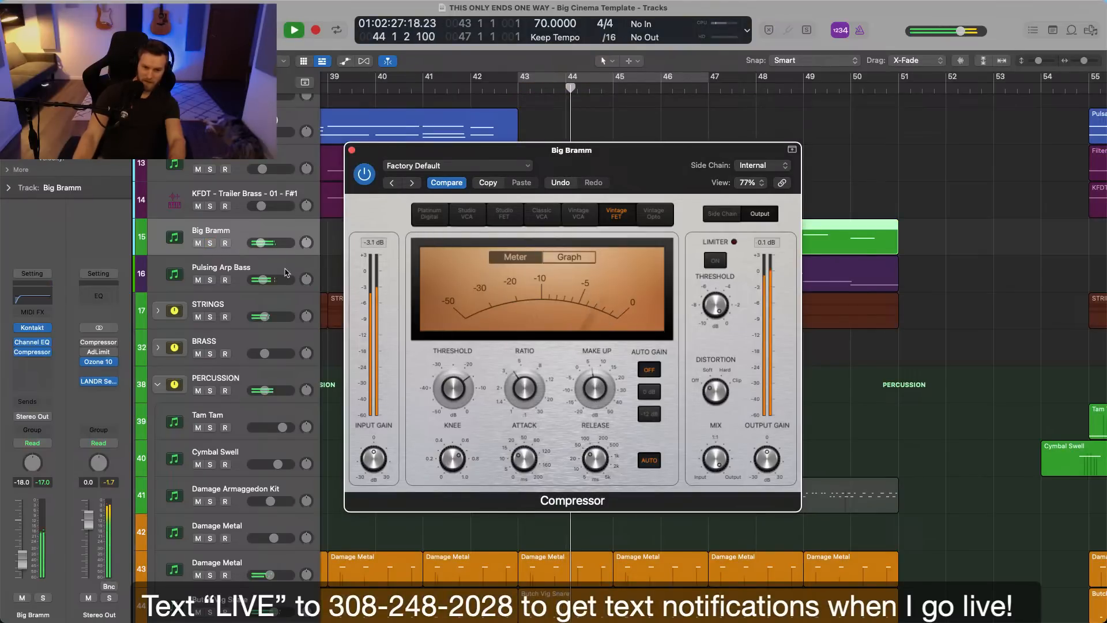
Close the Compressor and lower Big Bramm's volume slightly while playing the full mix from bar 43.
left_click(287, 260)
left_click(352, 150)
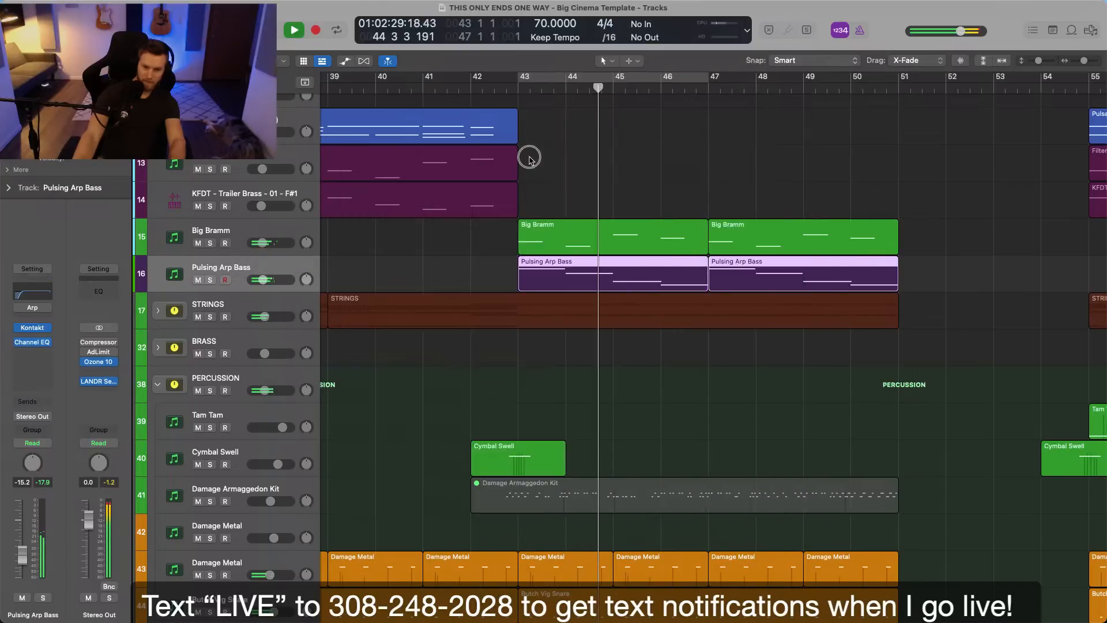
key("space")
left_click(287, 306)
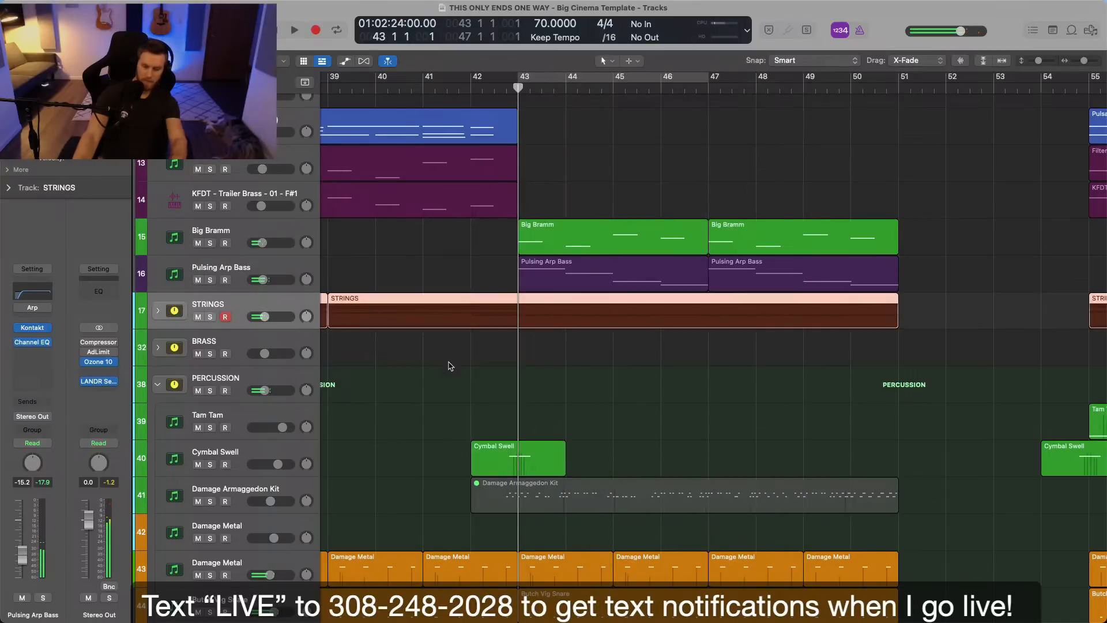
left_click(402, 258)
key("space")
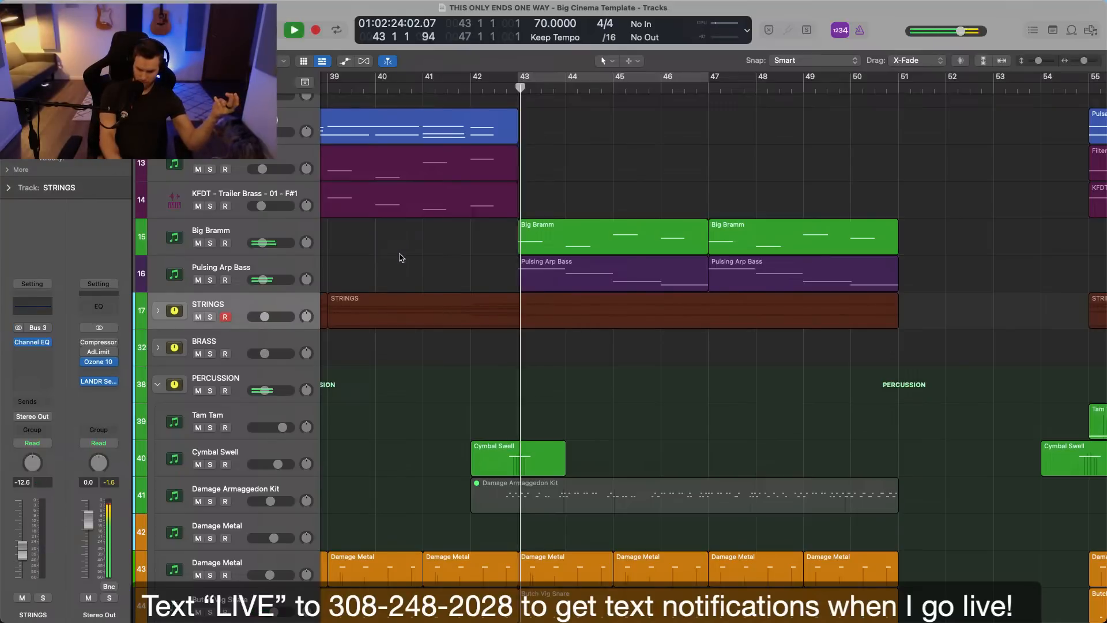
left_click_drag(271, 243, 269, 243)
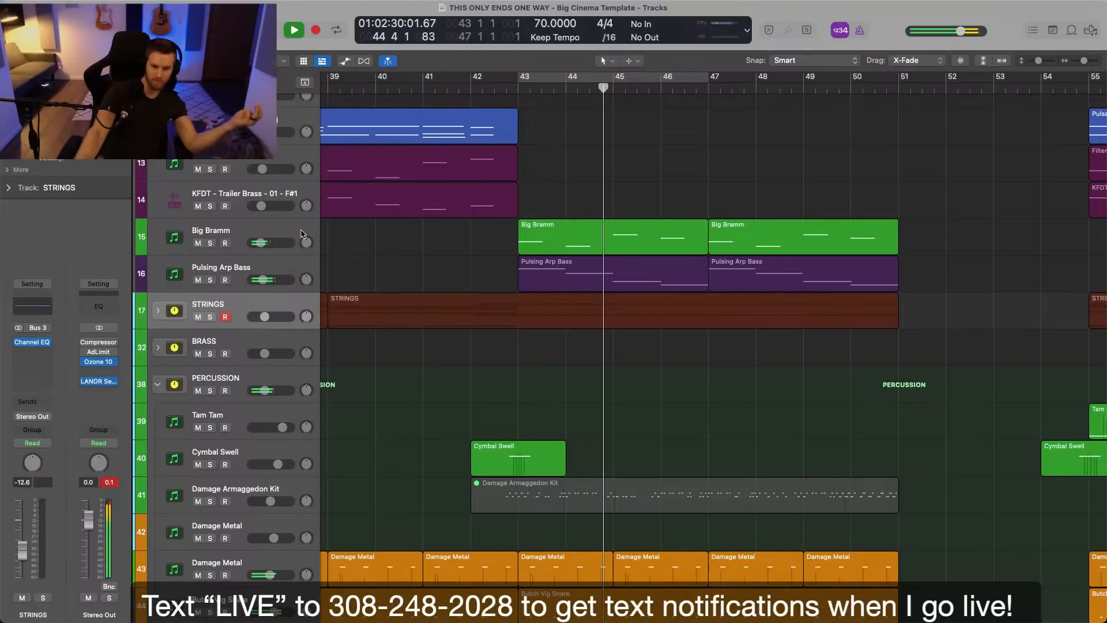
left_click_drag(269, 242, 259, 248)
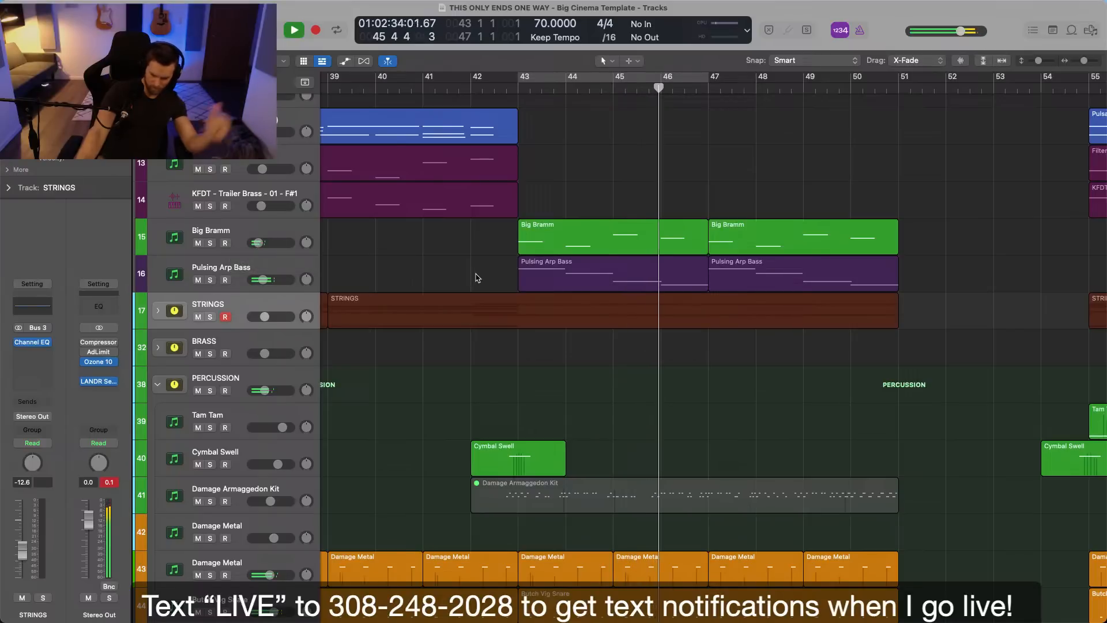
Raise Big Bramm's volume to -19.0 dB while playing the full mix around bar 47.
key("super+Left")
key("super+Left")
key("super+Left")
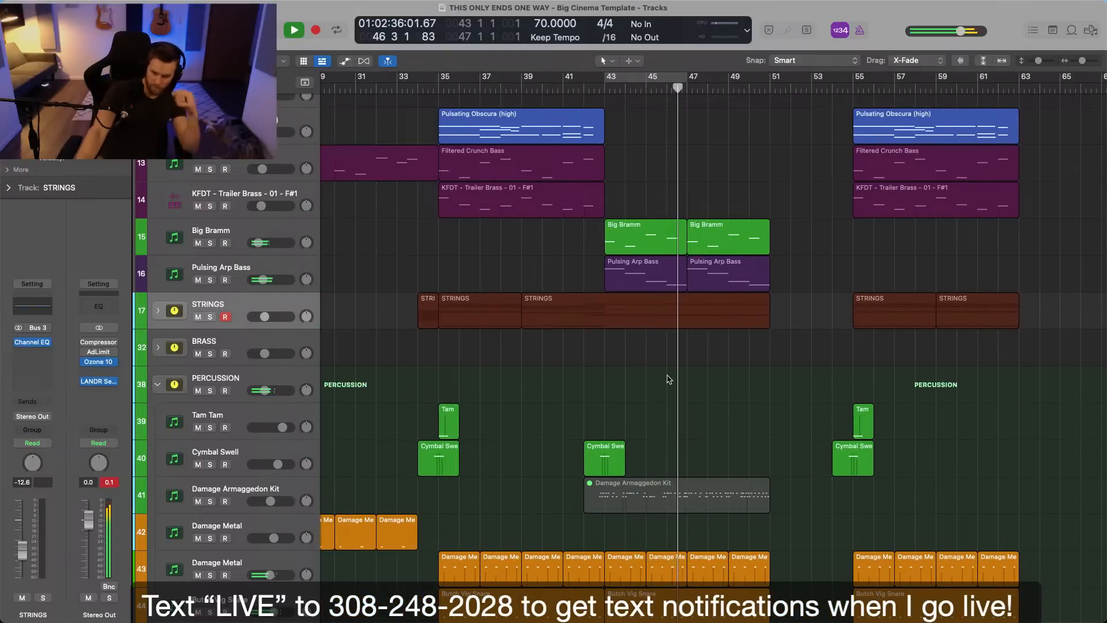
scroll(669, 378, "right", 4)
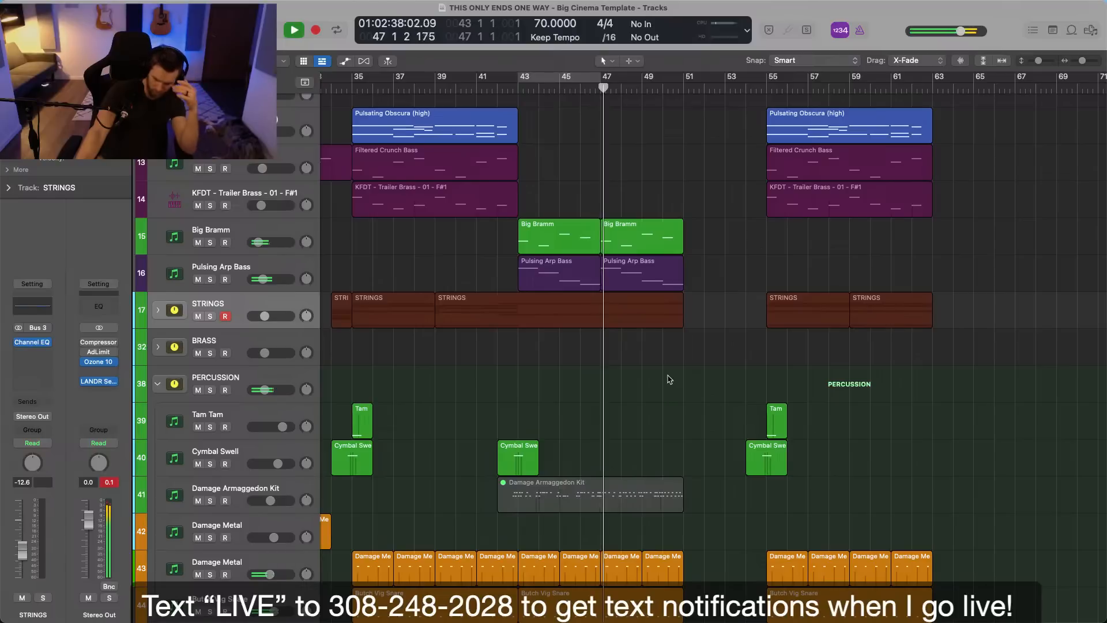
mouse_move(259, 242)
left_mouse_down()
mouse_move(270, 244)
mouse_move(260, 243)
left_mouse_up()
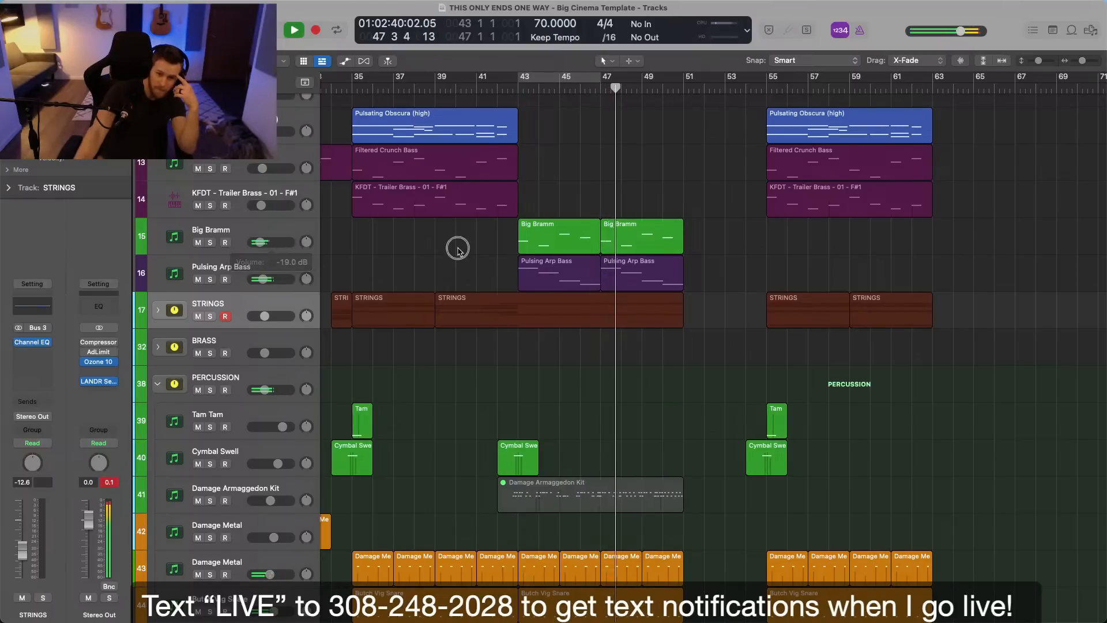
Assign a dark blue track color to Big Bramm.
left_click(240, 232)
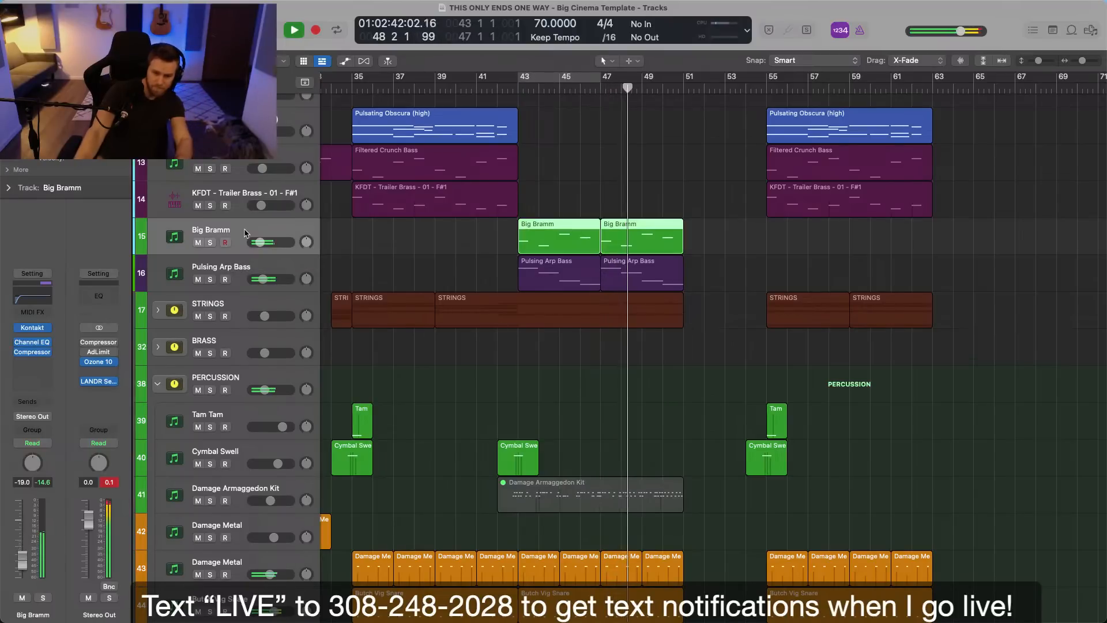
right_click(246, 230)
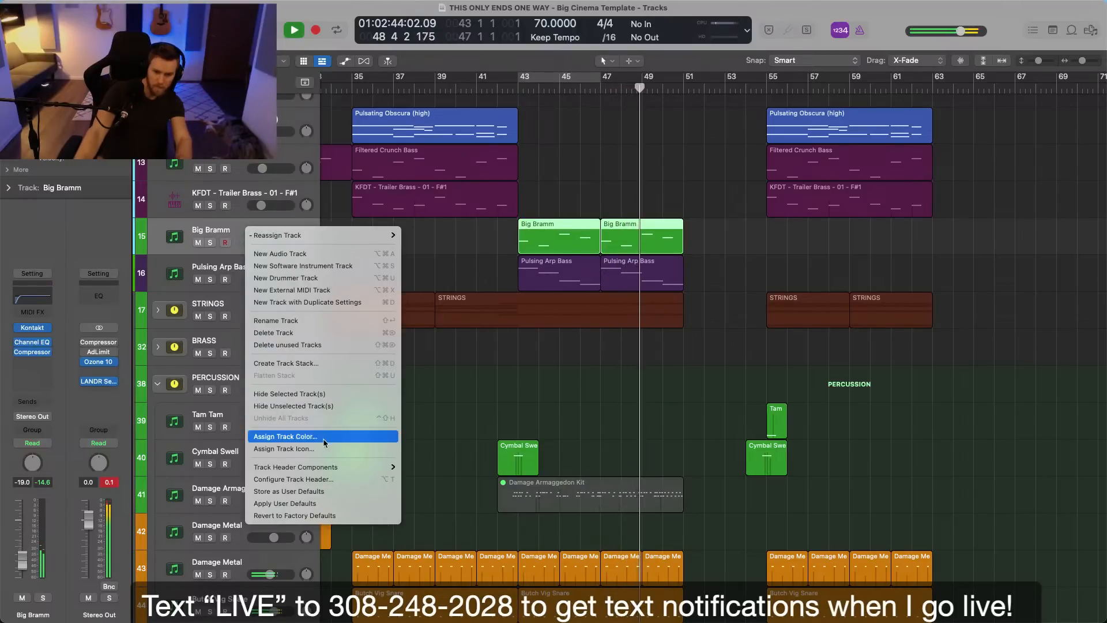
left_click(285, 436)
left_click(652, 244)
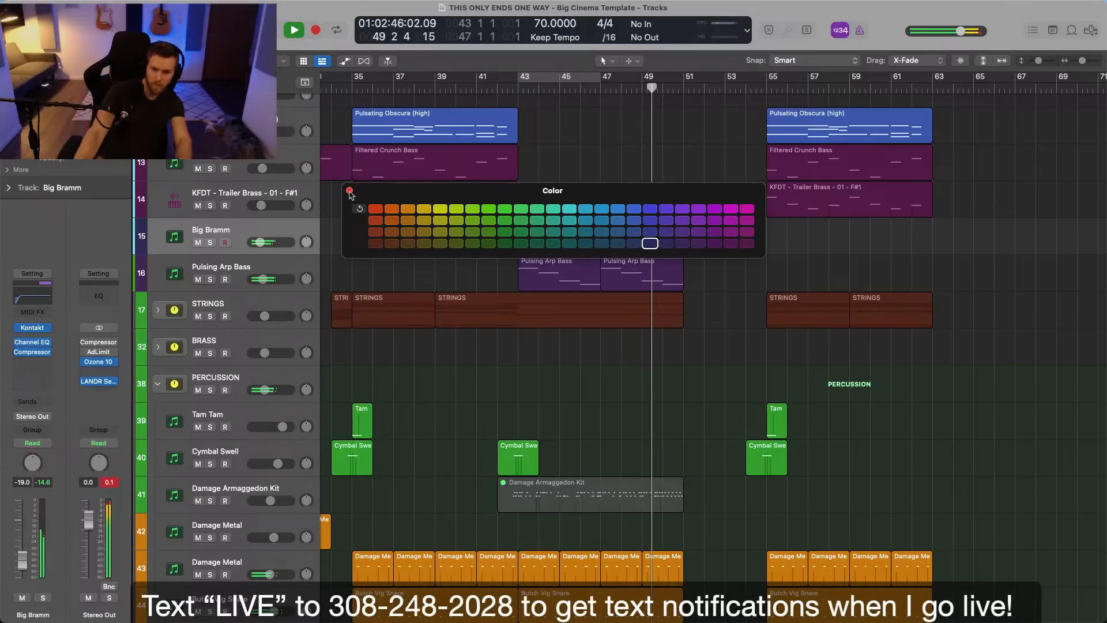
left_click(350, 190)
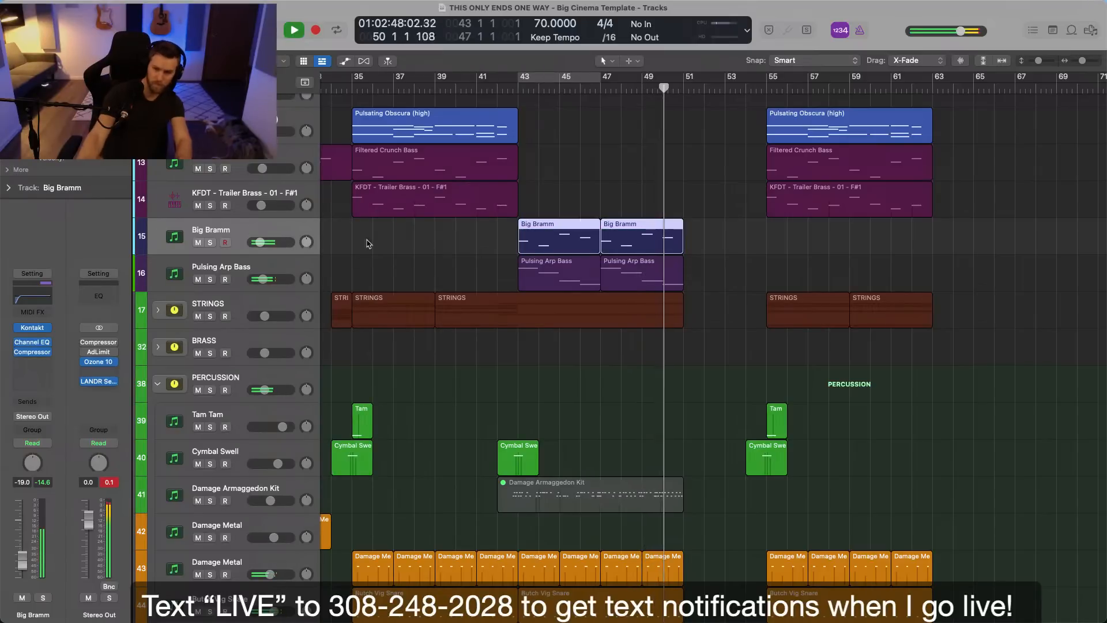
Lower Big Bramm's volume to -21.0 dB and play the section starting at bar 55.
left_click_drag(283, 244, 280, 244)
key("space")
left_click(598, 85)
key("space")
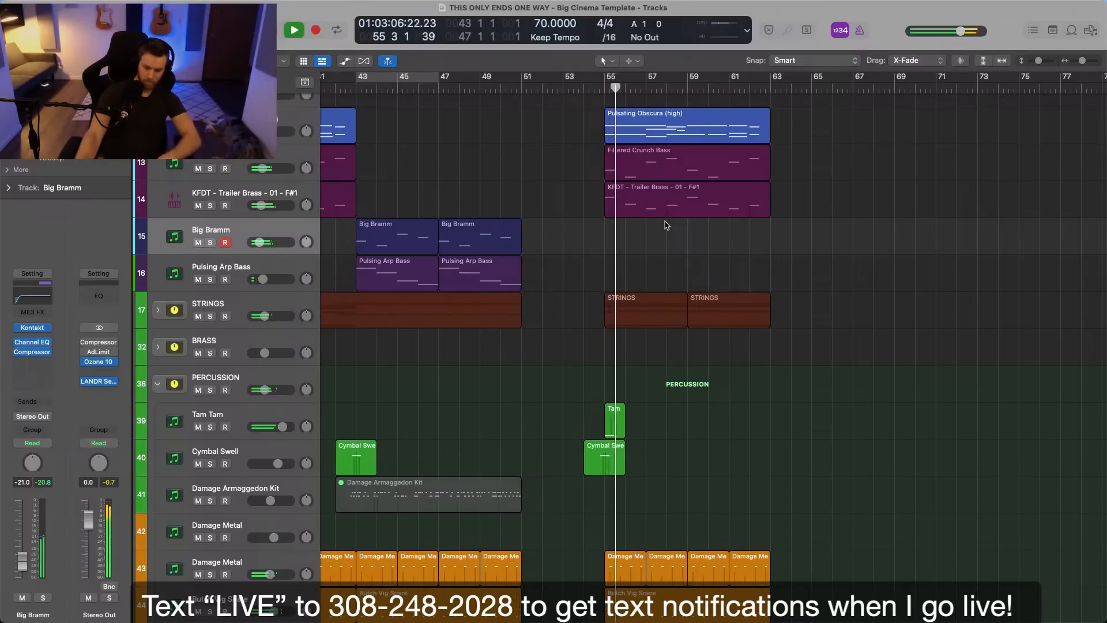
key("space")
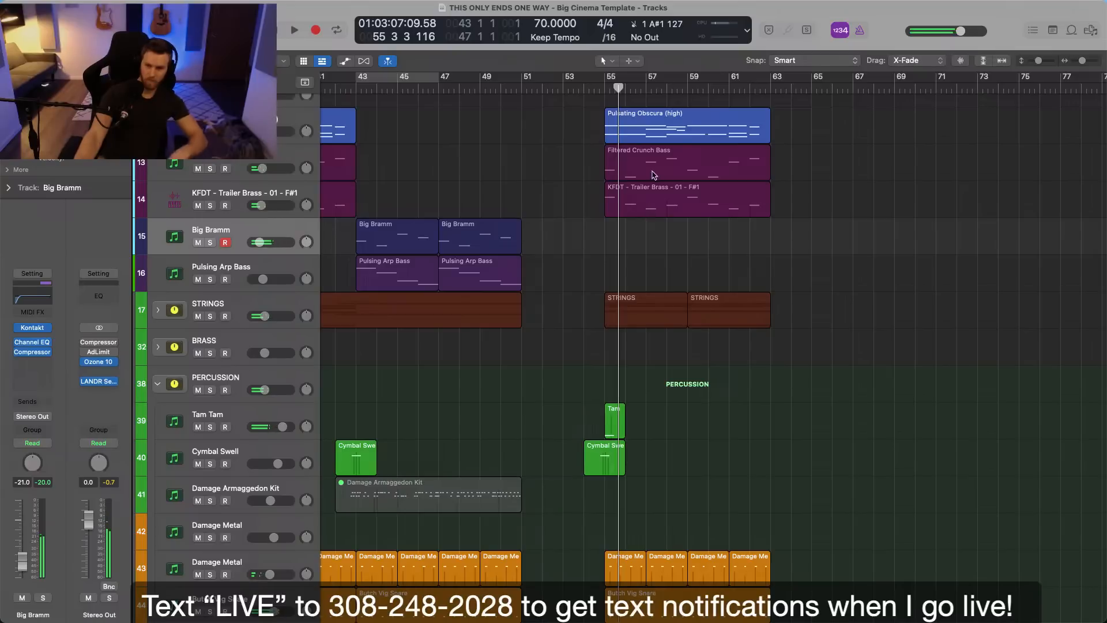
Copy the KFDT Trailer Brass region at bar 55 onto the Big Bramm track and audition it.
left_click(652, 175)
left_click_drag(647, 206, 642, 228)
left_click_drag(594, 199, 577, 219)
key("s")
key("space")
key("s")
key("space")
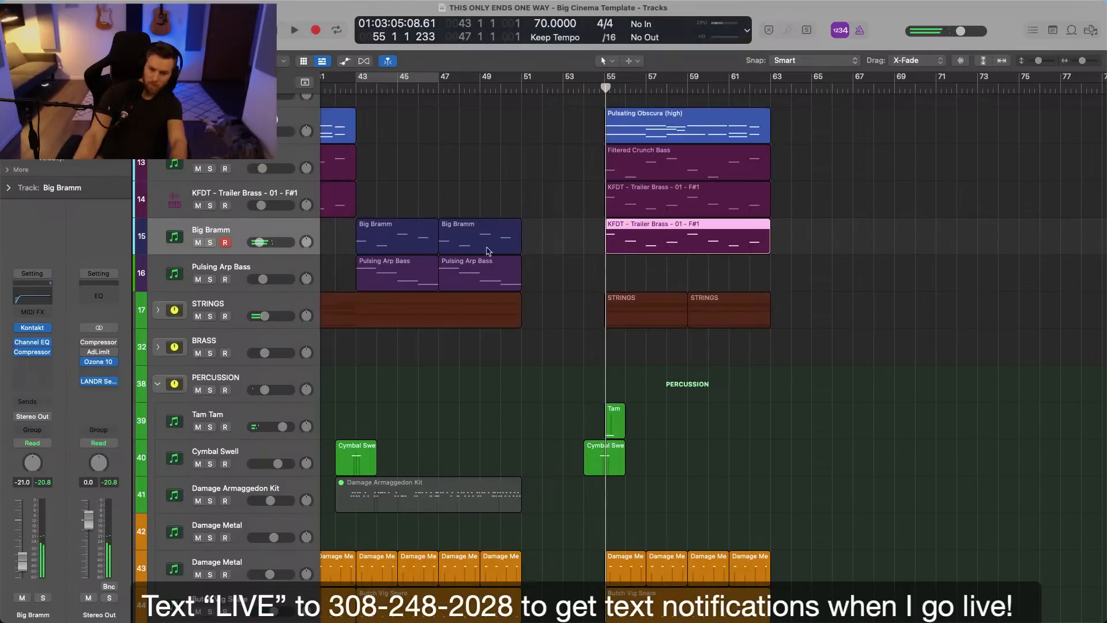
Transpose all notes of the copied region at bar 55 on Big Bramm down one octave in the Piano Roll while soloed.
double_click(648, 241)
key("space")
left_click(626, 369)
scroll(626, 369, "down", 3)
key("space")
left_click(489, 252)
key("space")
key("s")
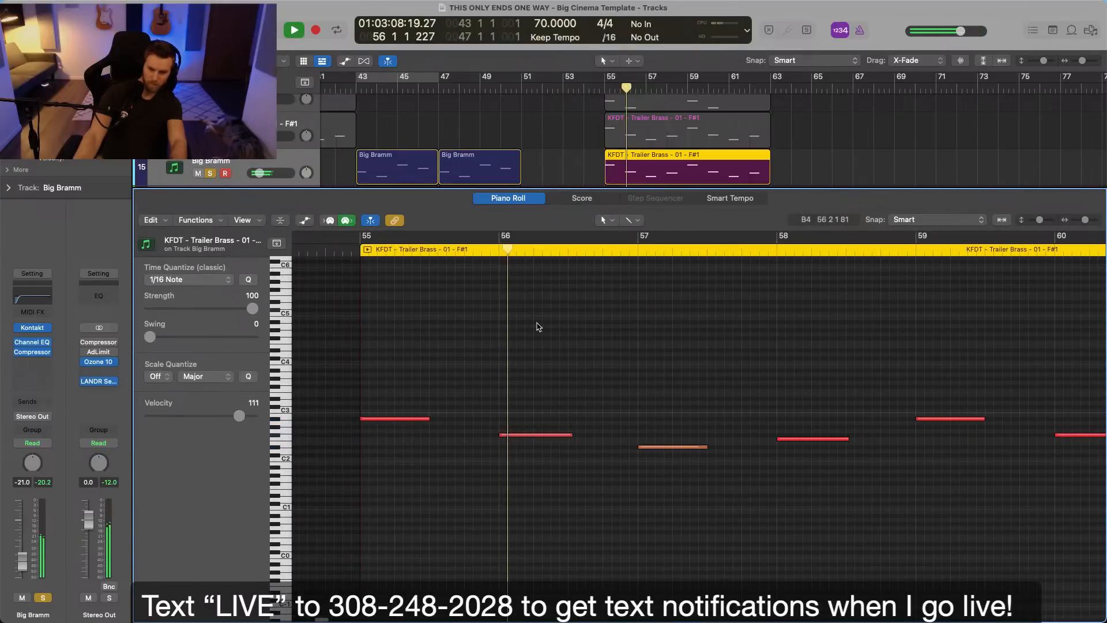
key("super+a")
key("alt+shift+Down")
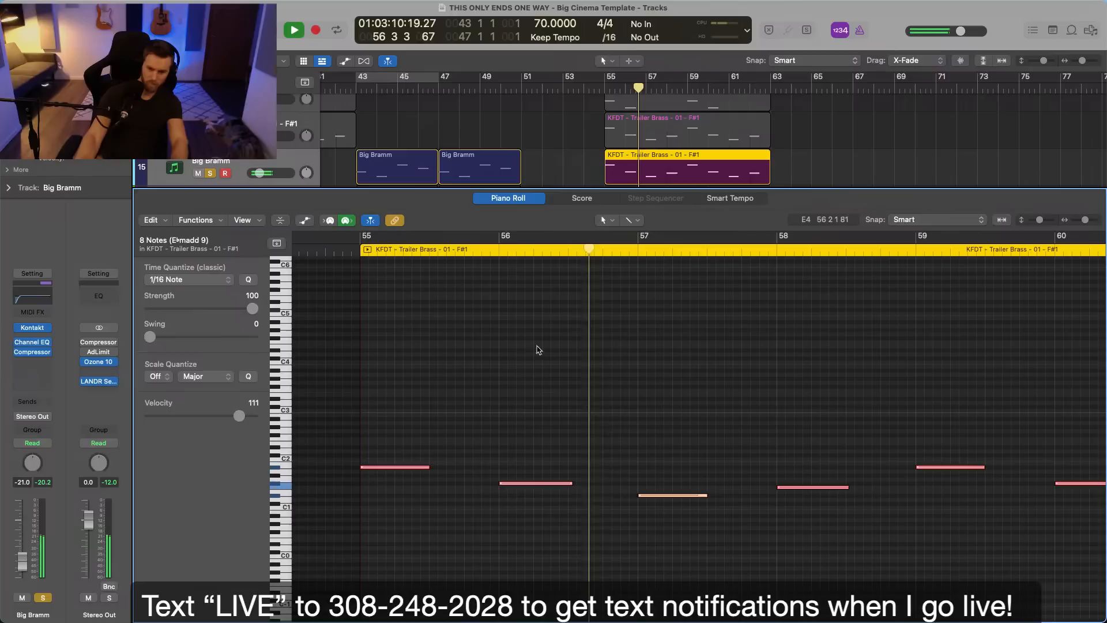
Take Big Bramm out of solo, close the Piano Roll and select the STRINGS track.
left_click(541, 301)
key("s")
key("Up")
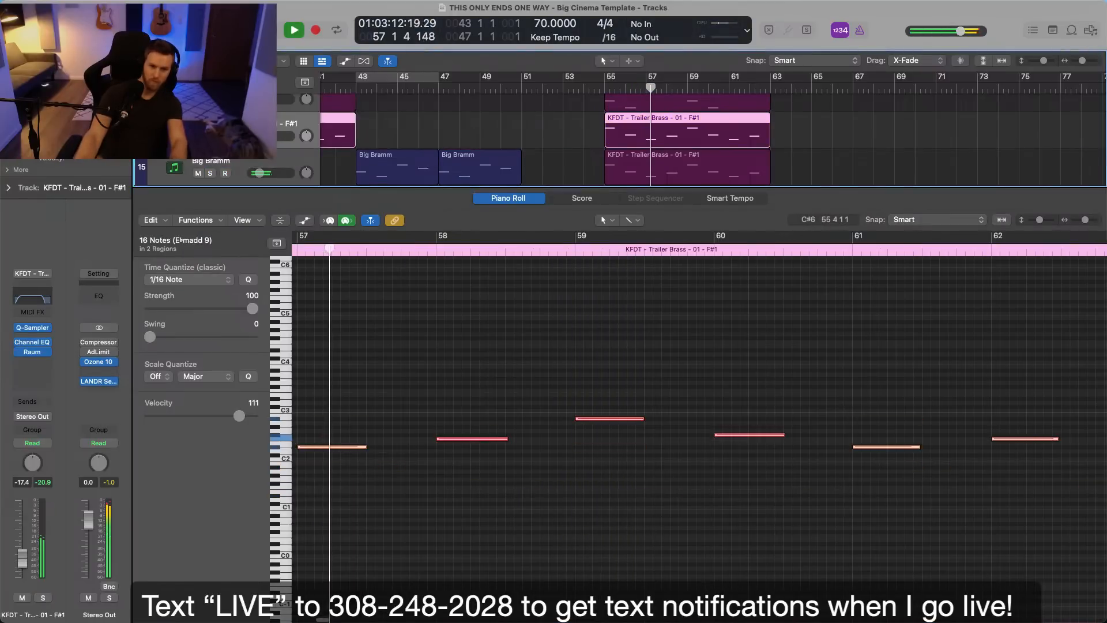
key("p")
left_click(473, 106)
left_click(289, 241)
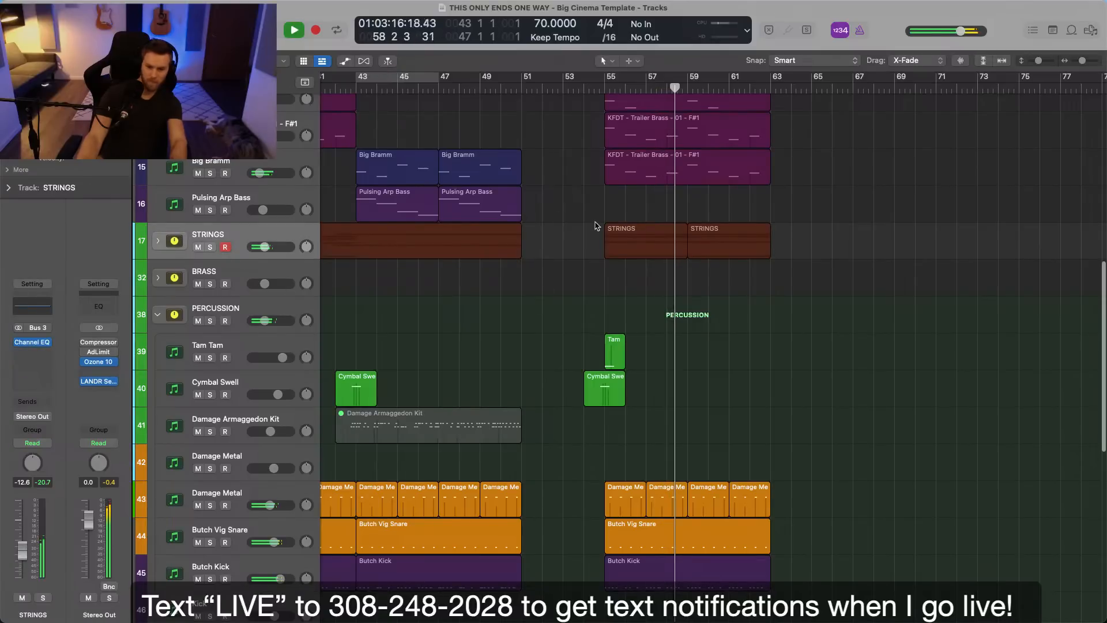
Raise Big Bramm's volume to -17.2 dB and fine-tune it slightly higher while playing bars 58 to 60.
key("super+Right")
key("super+Right")
key("super+Down")
key("super+Down")
scroll(598, 225, "up", 3)
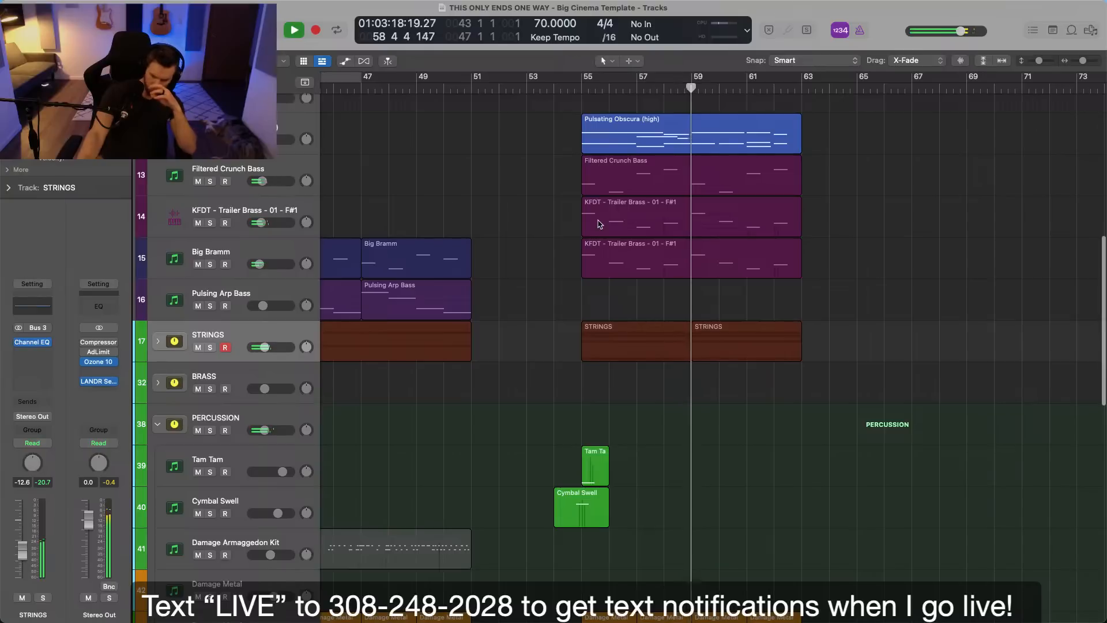
left_click(274, 268)
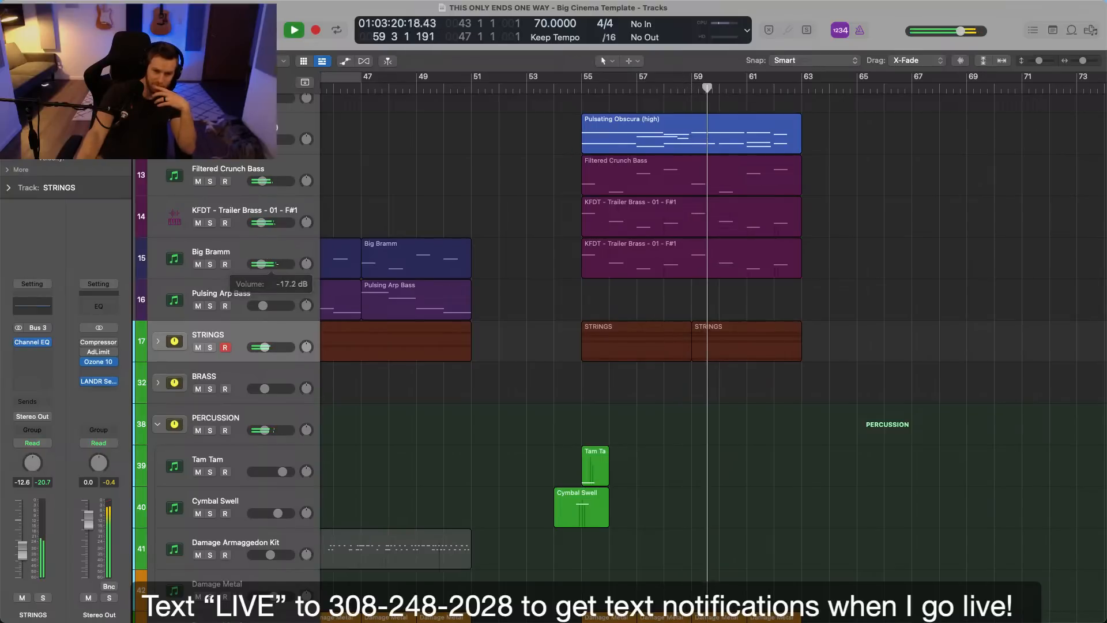
left_click(403, 274)
left_click_drag(284, 263, 287, 263)
left_click(556, 298)
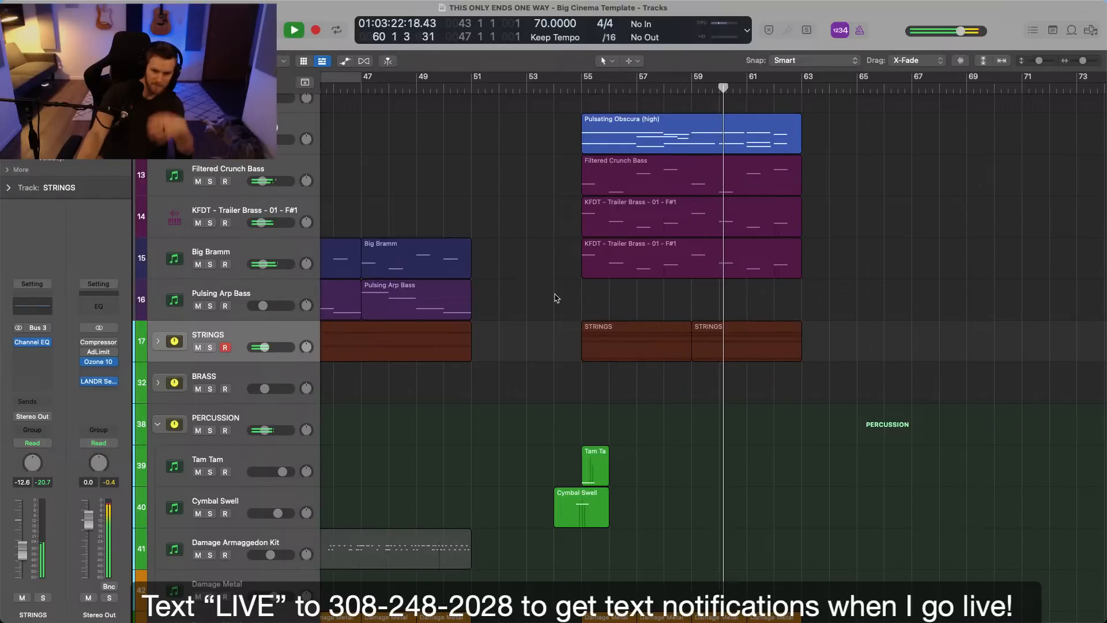
Stop at bar 60 and restart playback of the full arrangement from just before bar 22.
key("space")
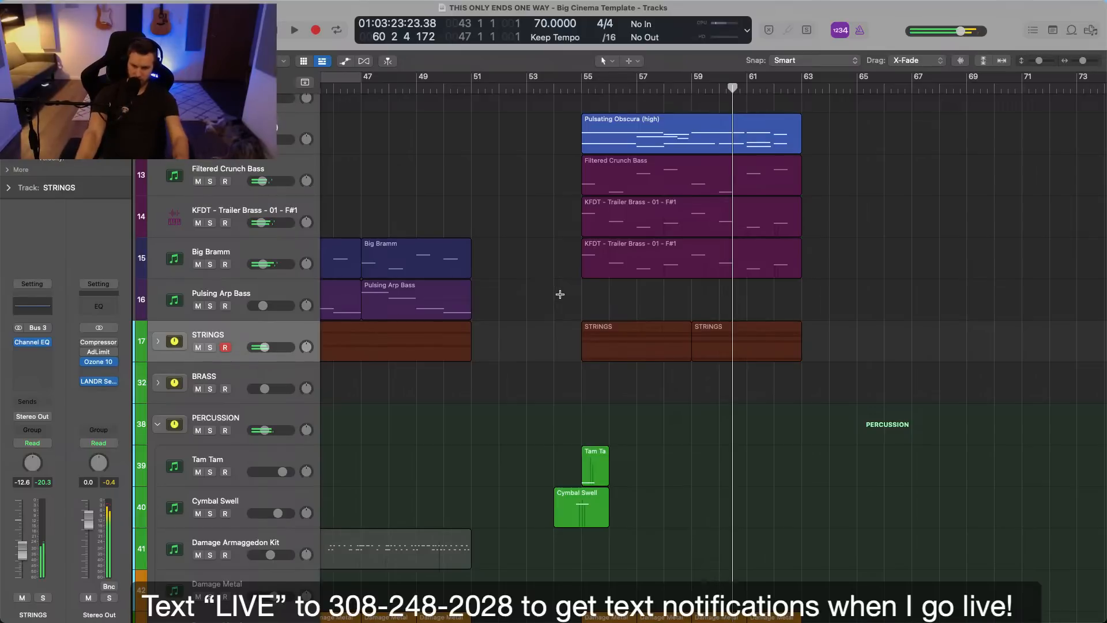
scroll(562, 306, "left", 5)
key("super+Left")
key("super+Left")
key("super+Left")
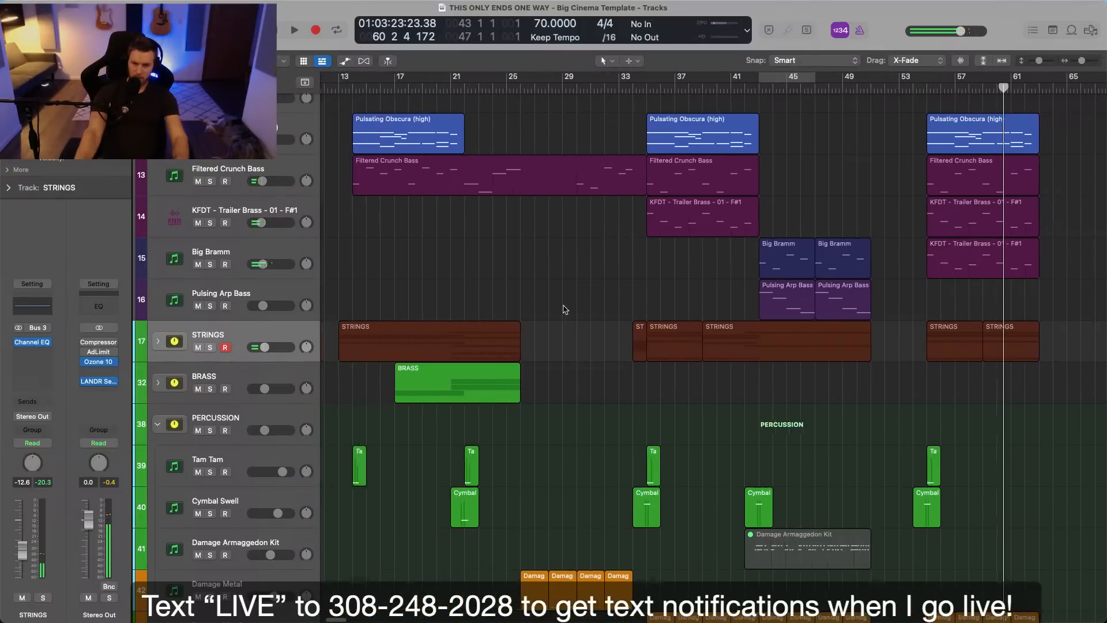
scroll(577, 213, "up", 6)
left_click(596, 87)
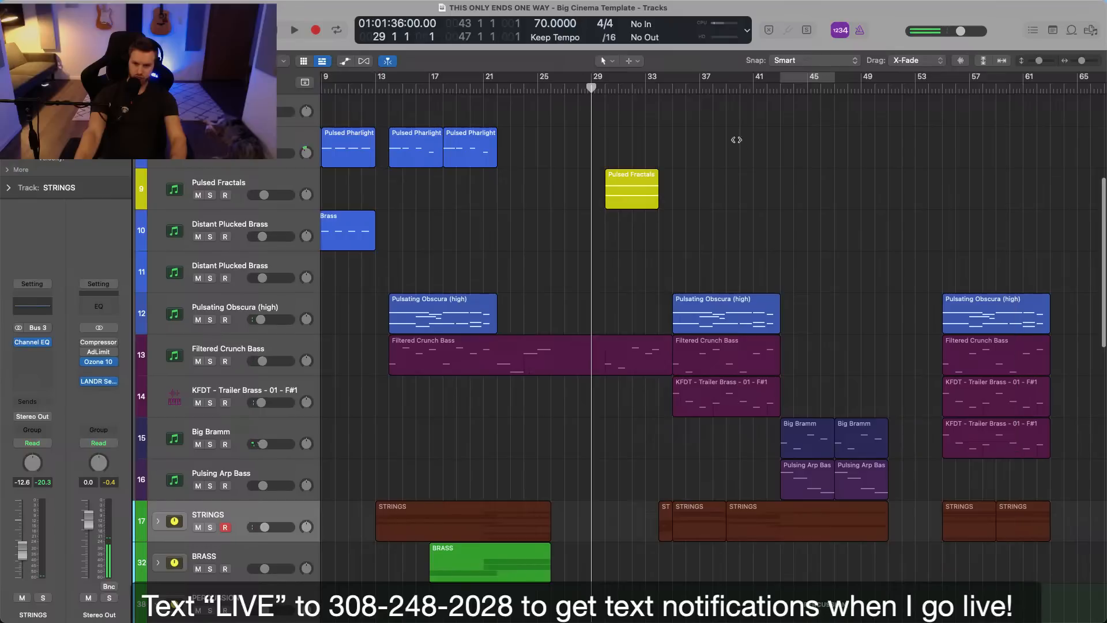
key("space")
left_click(499, 87)
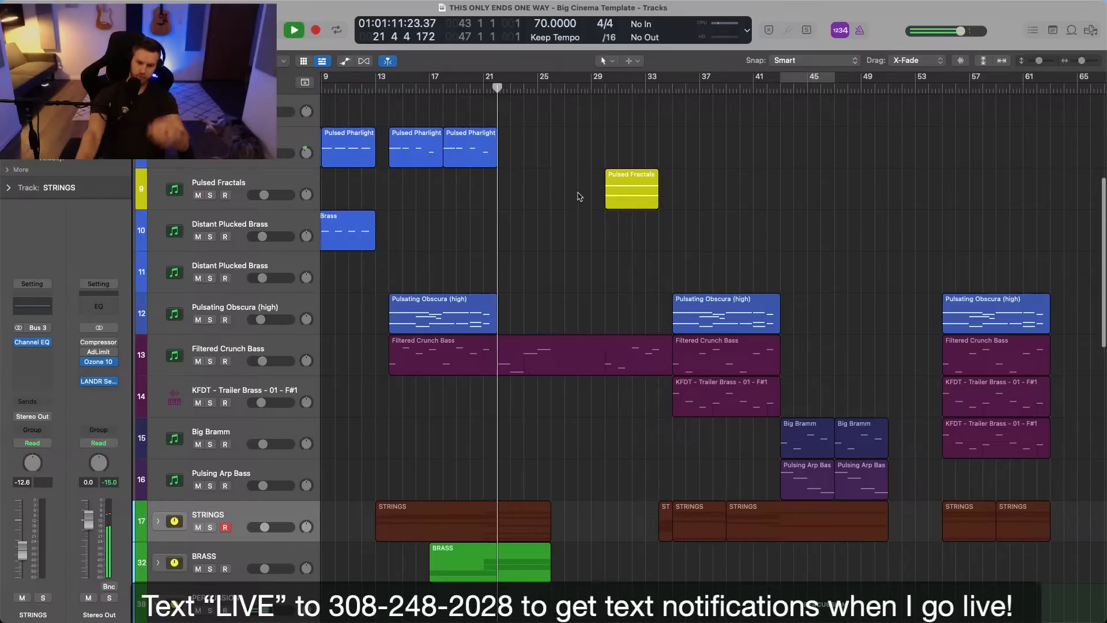
Expand the BRASS track stack to show its individual brass tracks around bars 17 to 26.
key("super+Right")
key("super+Right")
key("super+Right")
scroll(588, 153, "down", 5)
left_click(204, 453)
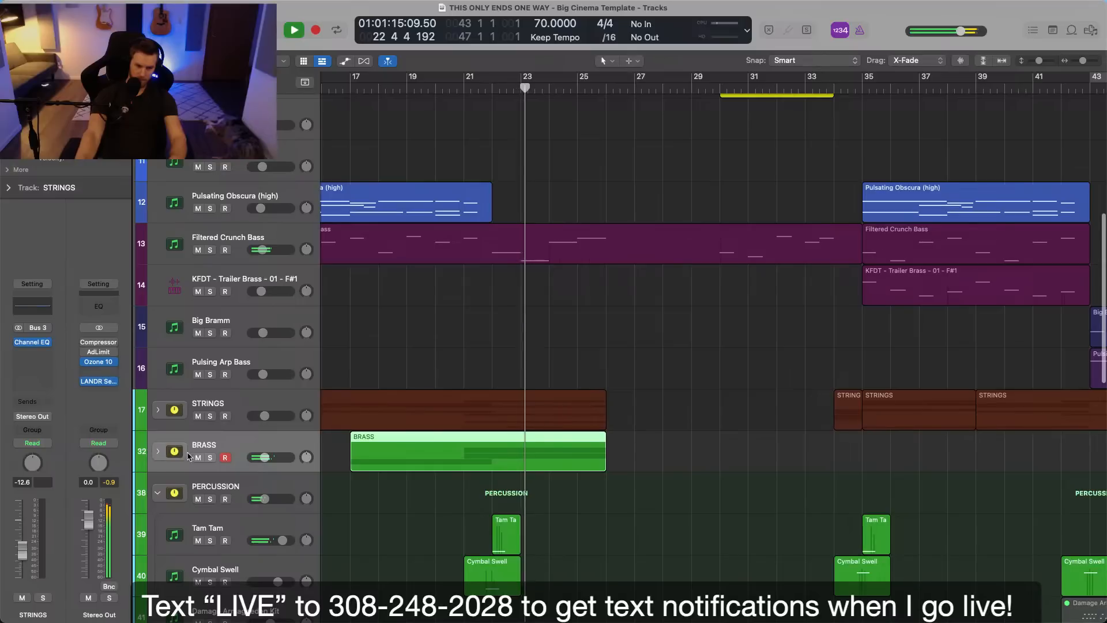
left_click(158, 451)
scroll(434, 440, "down", 3)
scroll(435, 440, "down", 3)
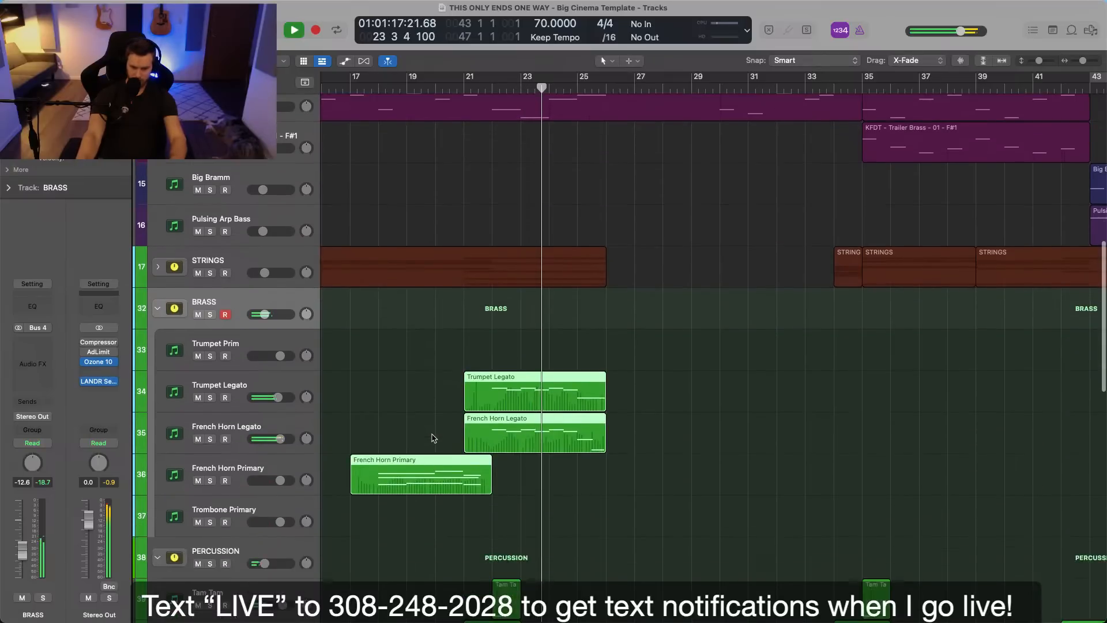
Add a Raum reverb after the Compressor on Trumpet Legato and adjust its decay with the track soloed.
left_click(220, 392)
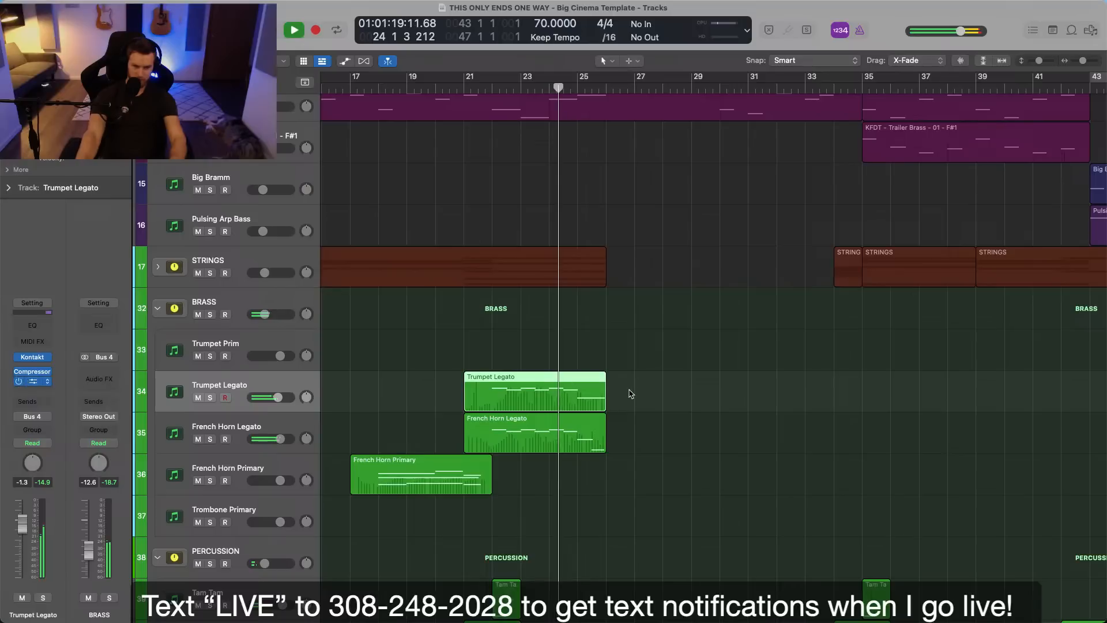
left_click_drag(637, 321, 637, 315)
key("s")
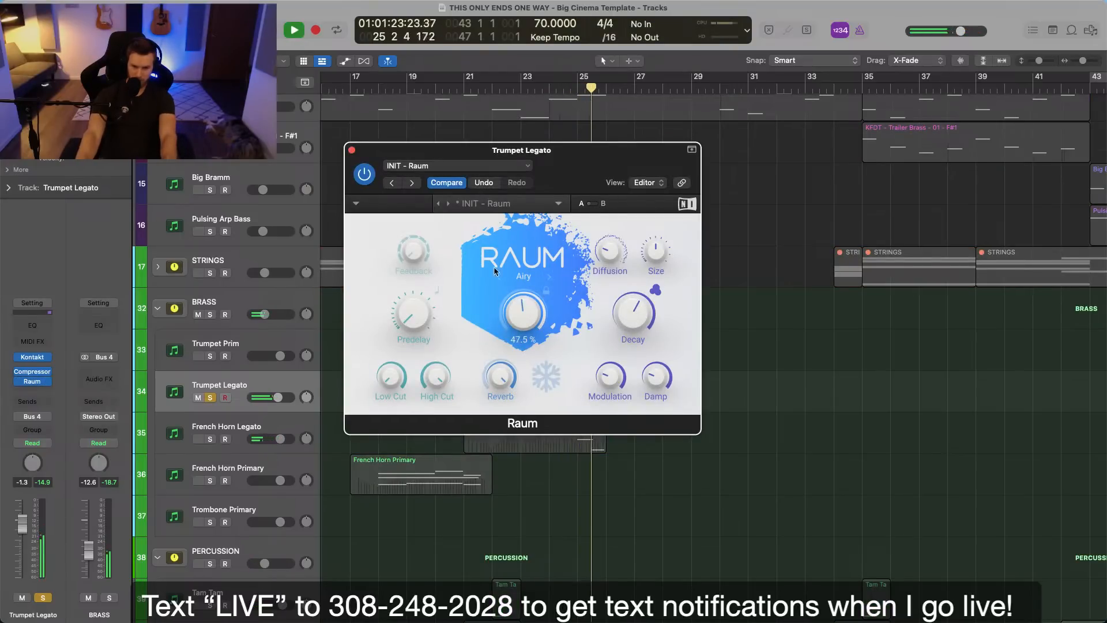
left_click(352, 150)
Solo French Horn Legato together with Trumpet Legato, clear all solos and set the playhead to bar 26.
left_click(530, 416)
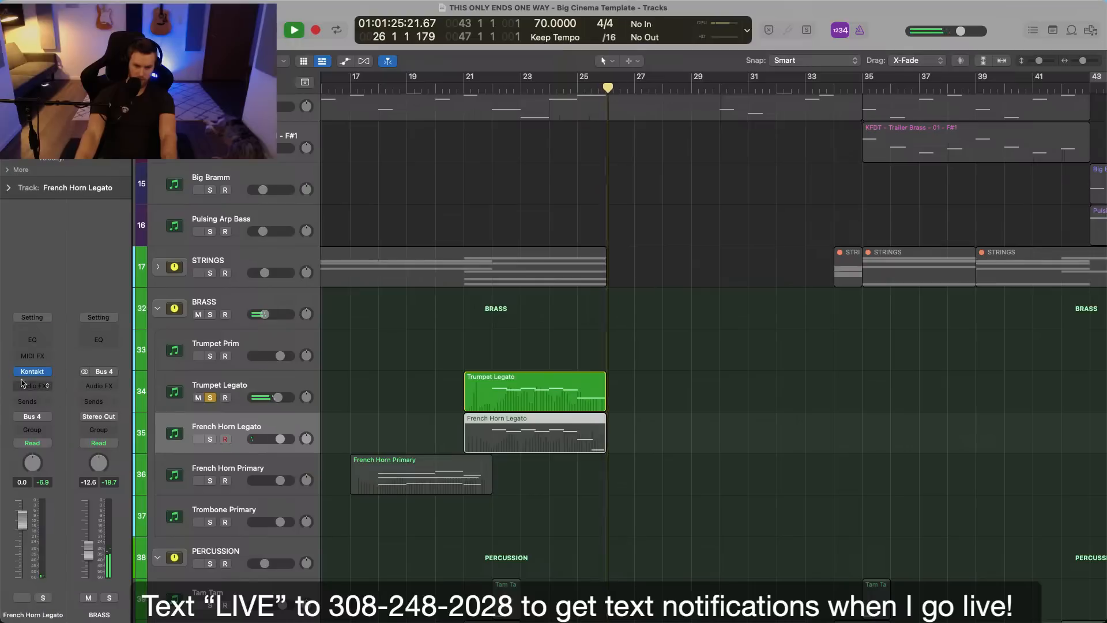
key("s")
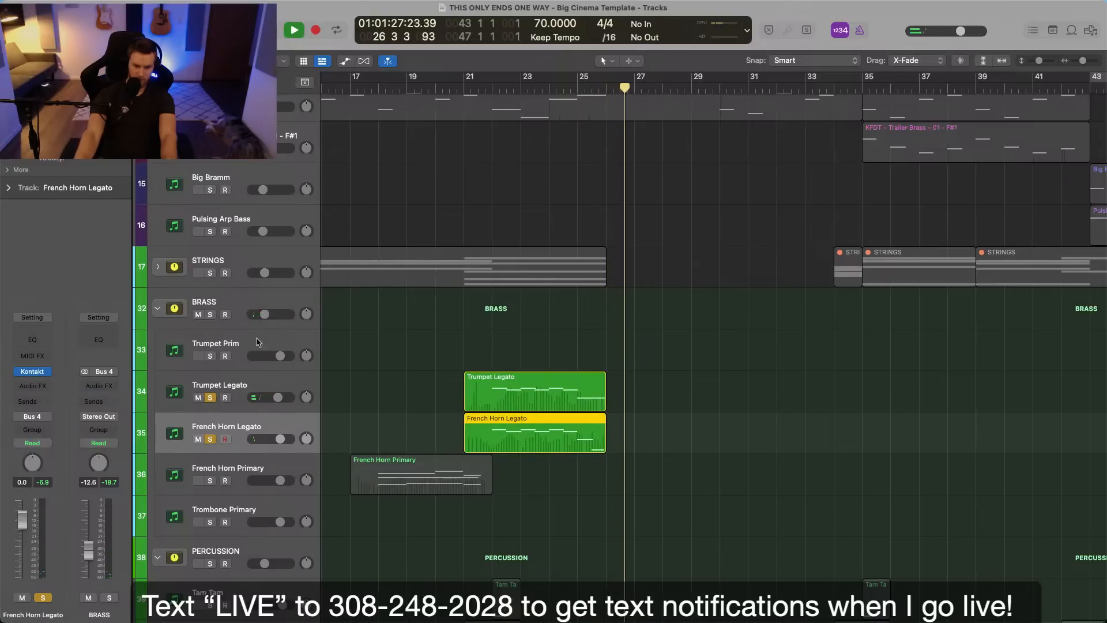
key("ctrl+alt+super+s")
left_click(620, 432)
double_click(604, 94)
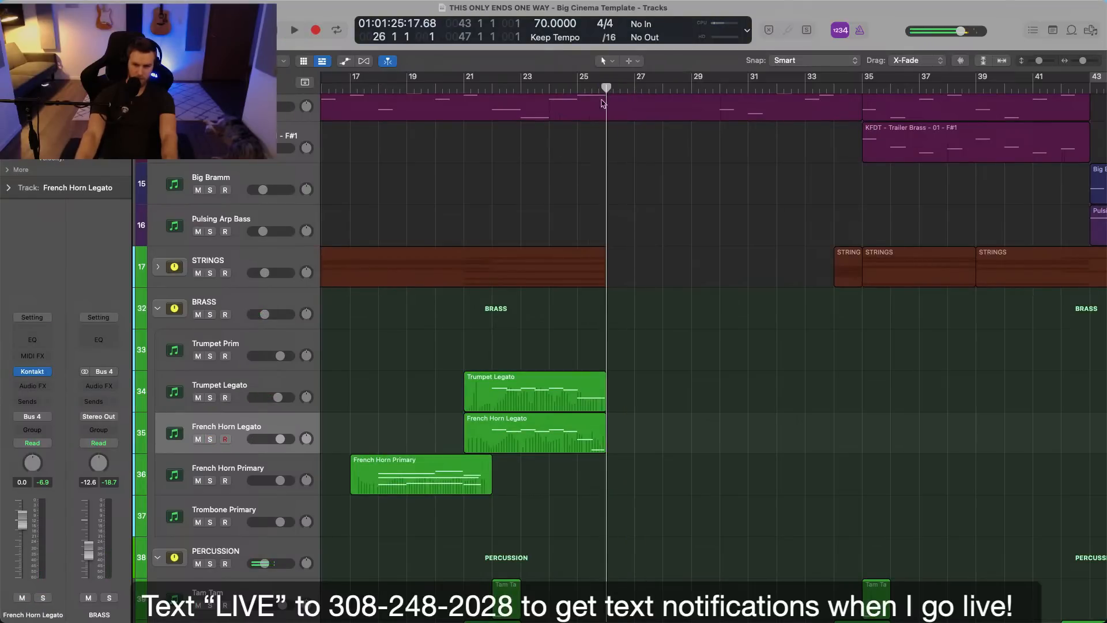
Show the whole arrangement during playback and examine the Filtered Crunch Bass notes around bars 31 to 35 in the Piano Roll.
key("z")
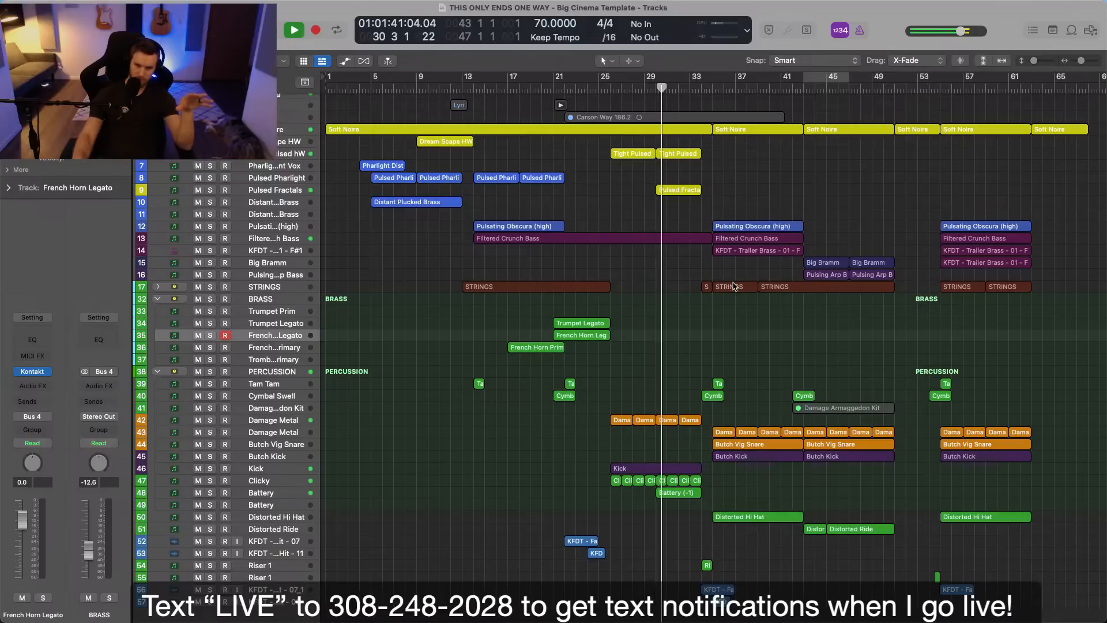
scroll(776, 348, "down", 1)
scroll(773, 349, "up", 5)
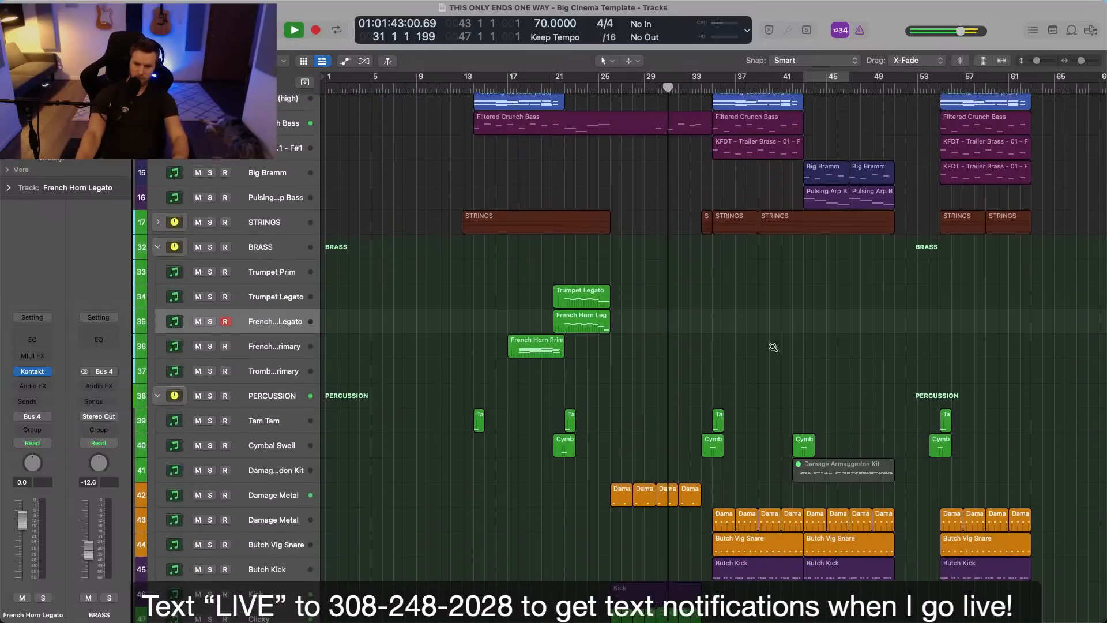
left_click(299, 117)
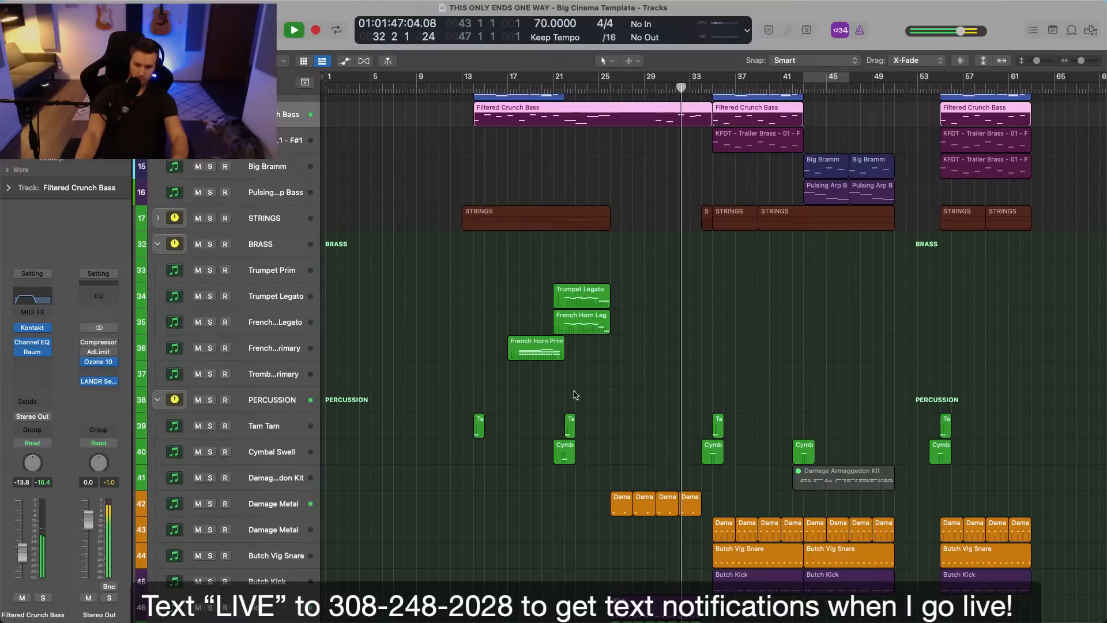
left_click(640, 378)
scroll(647, 378, "up", 5)
scroll(647, 378, "up", 1)
double_click(658, 307)
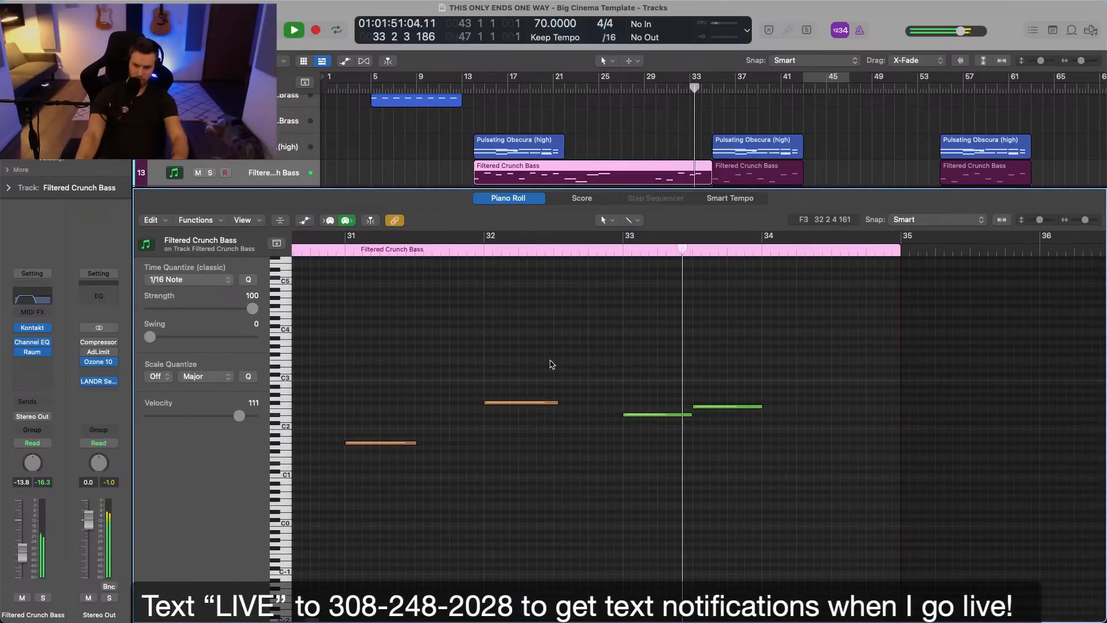
key("p")
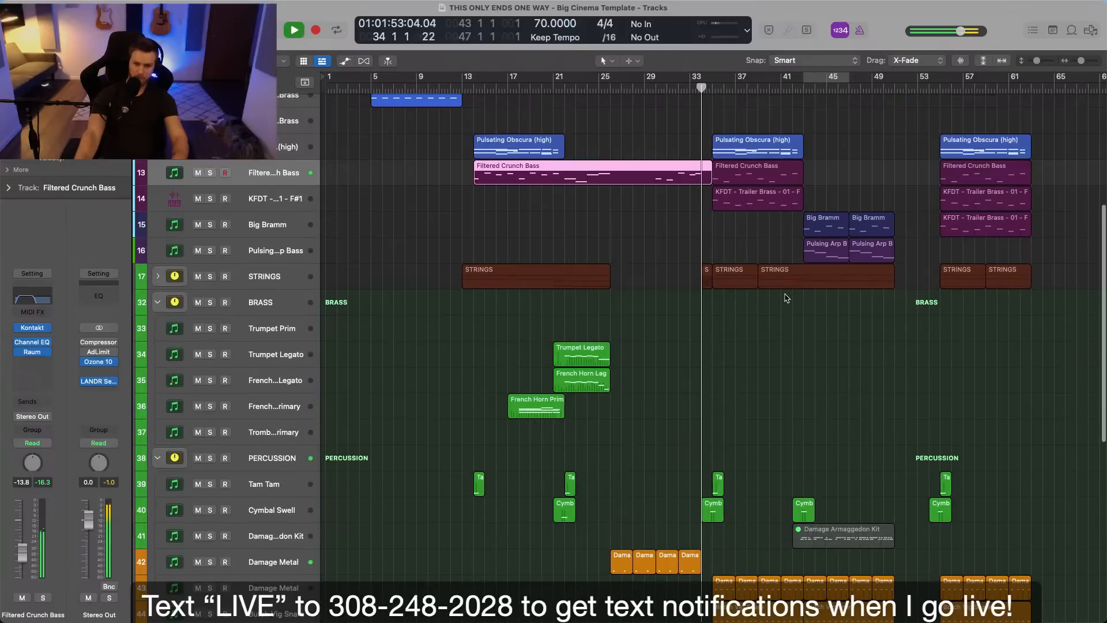
Examine the percussion, riser and upper instrument tracks around bars 35 to 43 during playback.
left_click(781, 354)
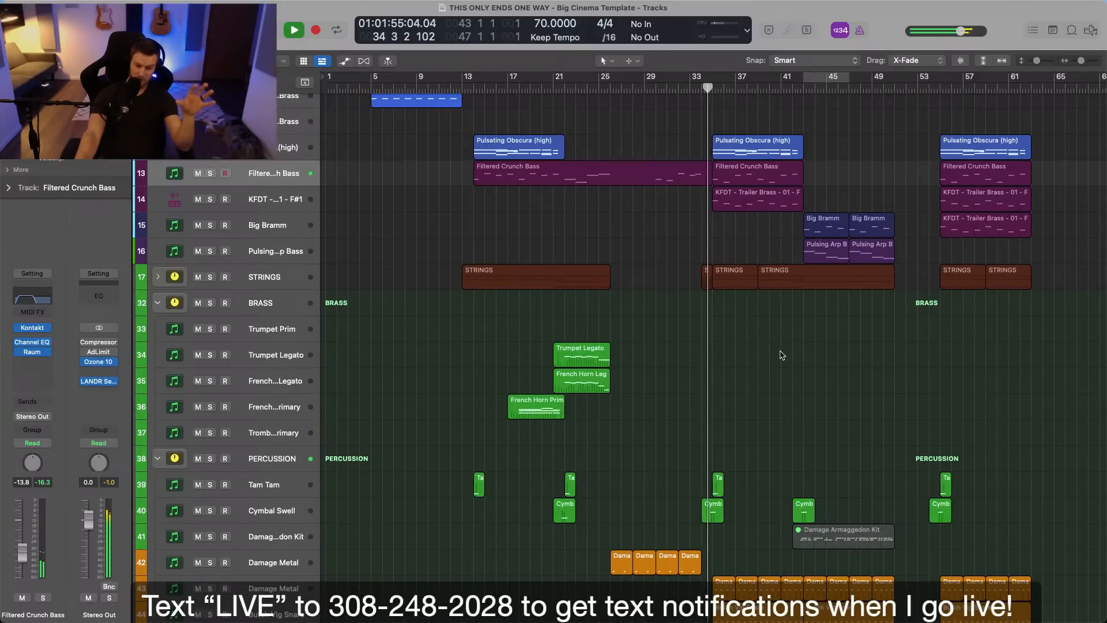
scroll(781, 354, "down", 10)
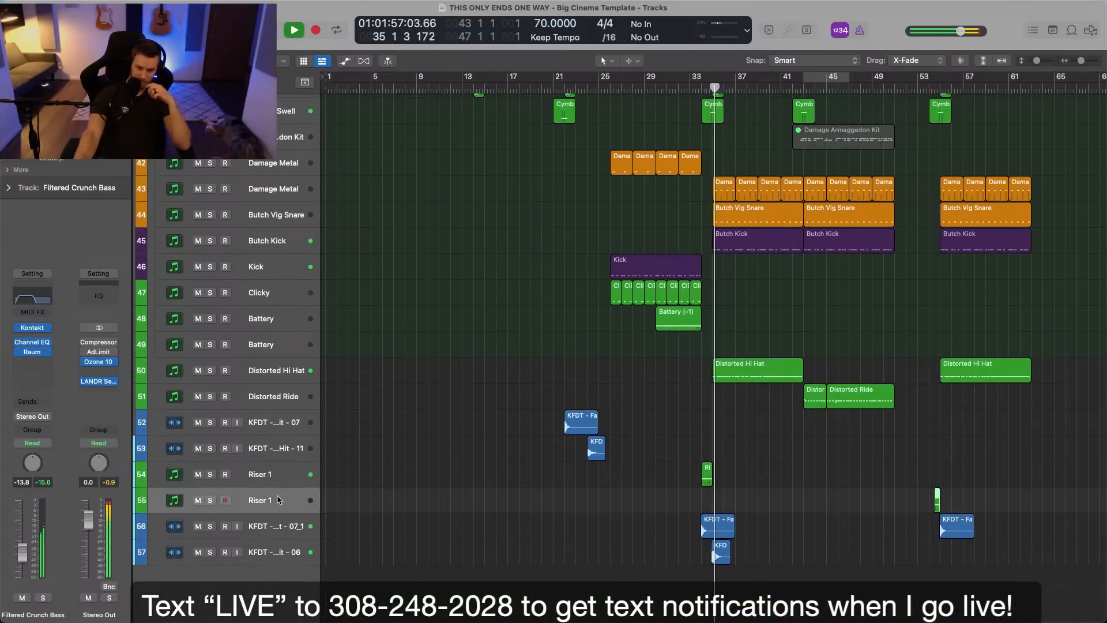
left_click(259, 484)
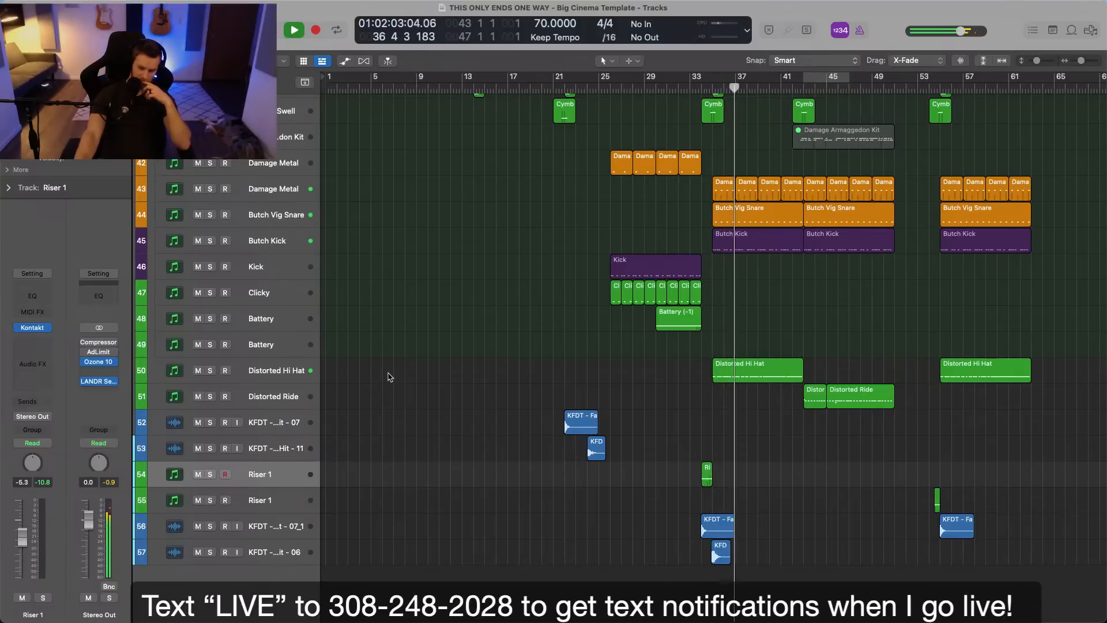
scroll(388, 375, "up", 10)
scroll(388, 378, "up", 8)
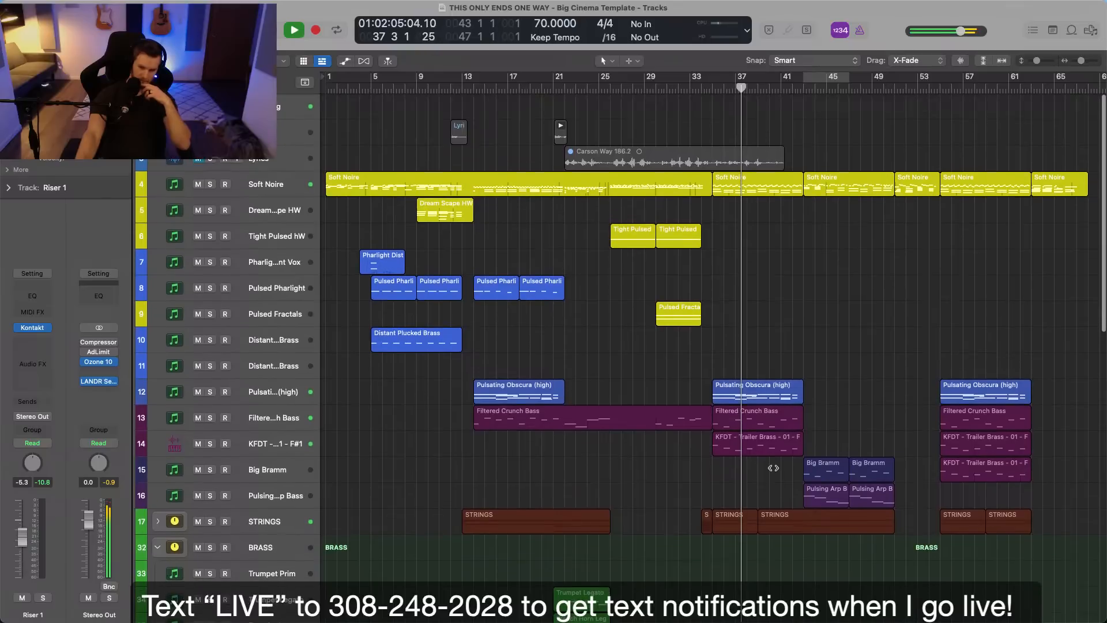
scroll(777, 484, "right", 6)
scroll(777, 484, "left", 5)
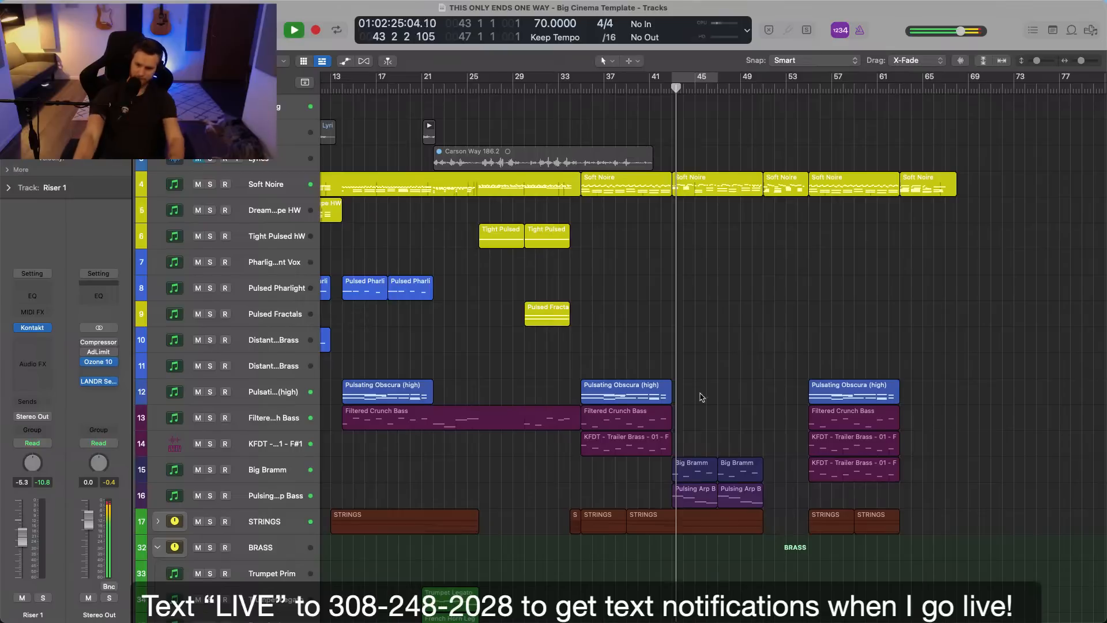
Set the Big Bramm track's volume to -22.0 dB during playback.
left_click(271, 473)
left_click_drag(20, 555, 19, 565)
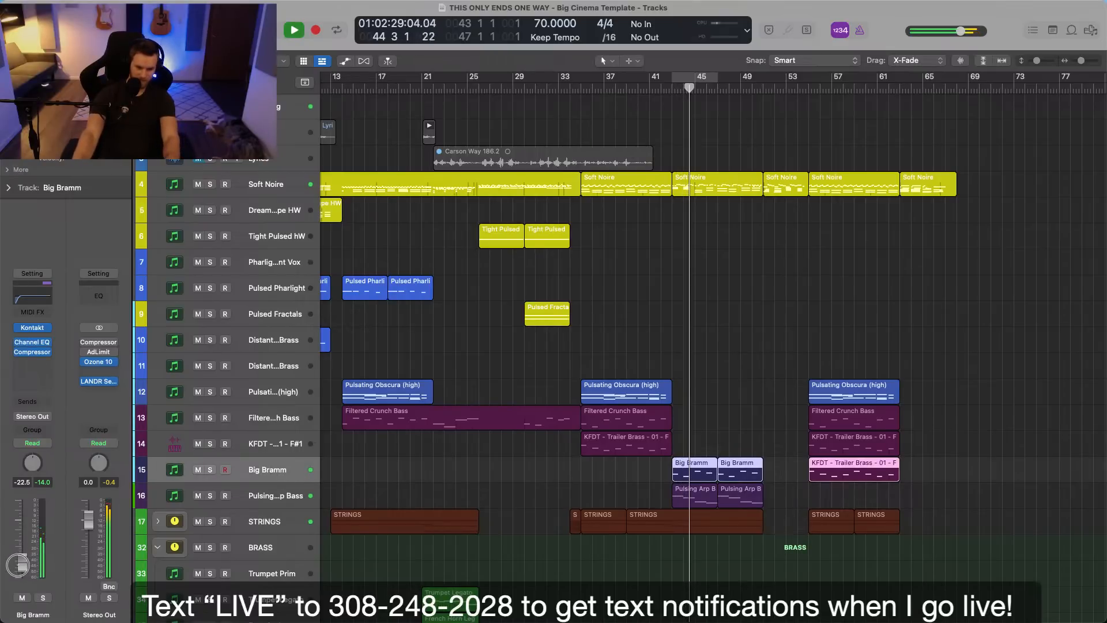
left_click(487, 461)
scroll(487, 463, "up", 4)
scroll(487, 464, "down", 5)
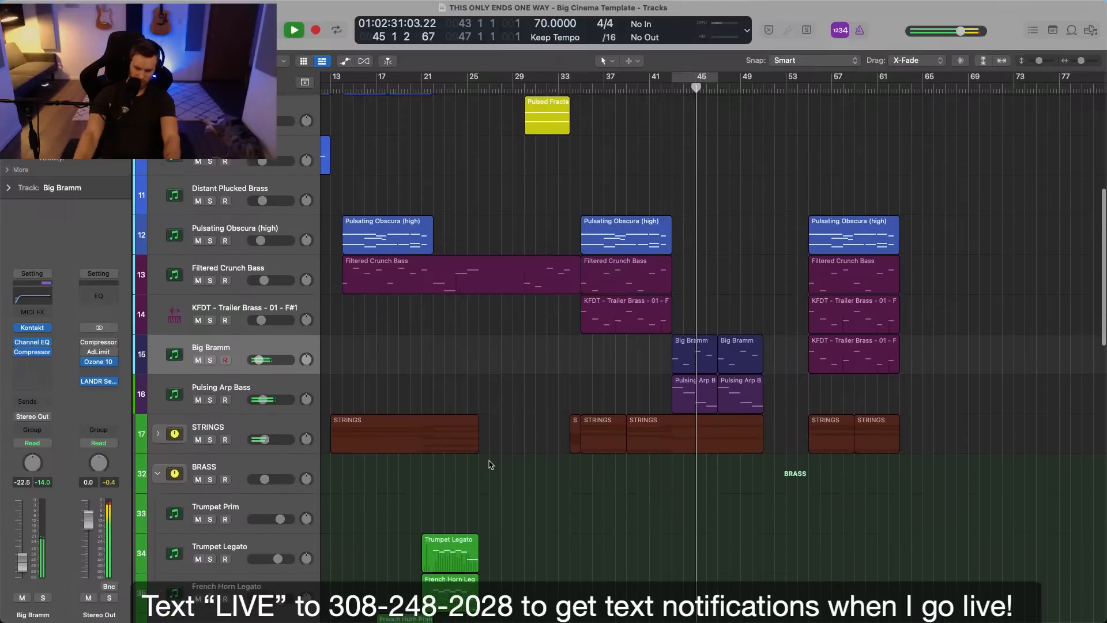
left_click_drag(22, 563, 22, 561)
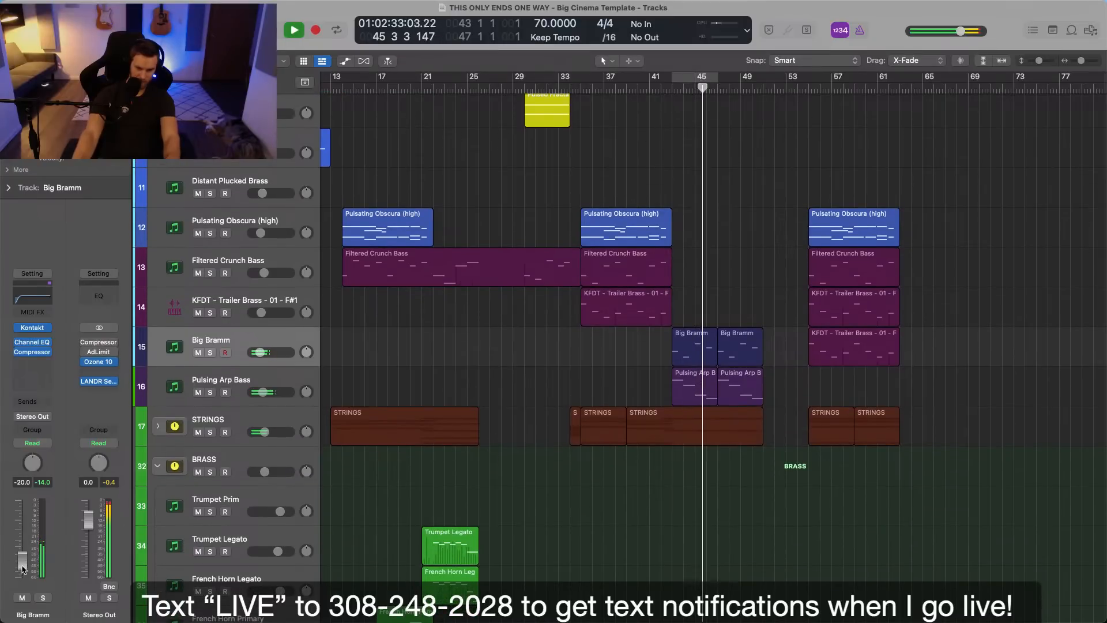
scroll(581, 476, "up", 3)
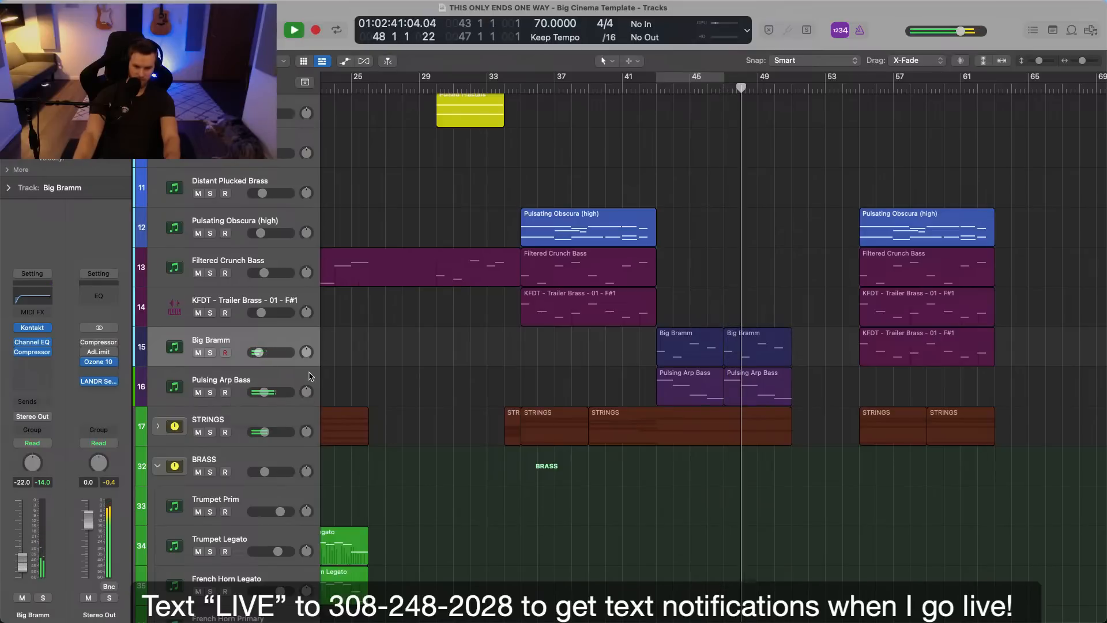
Record a legato melody on the Trumpet Legato track from bar 43 to bar 51.
scroll(642, 537, "down", 5)
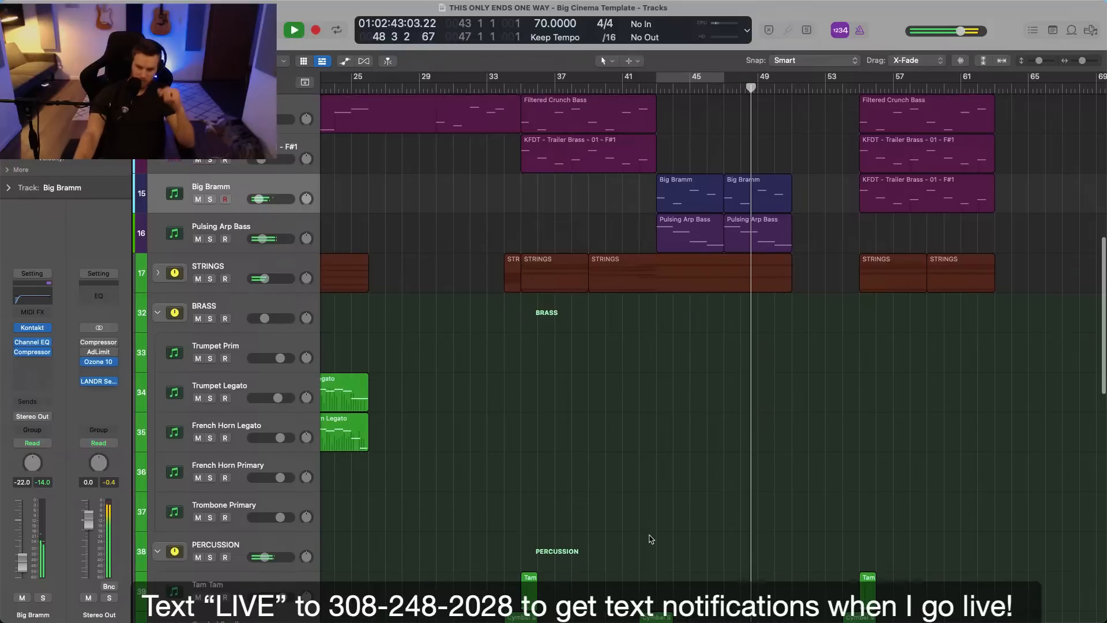
scroll(649, 536, "up", 2)
scroll(652, 539, "down", 8)
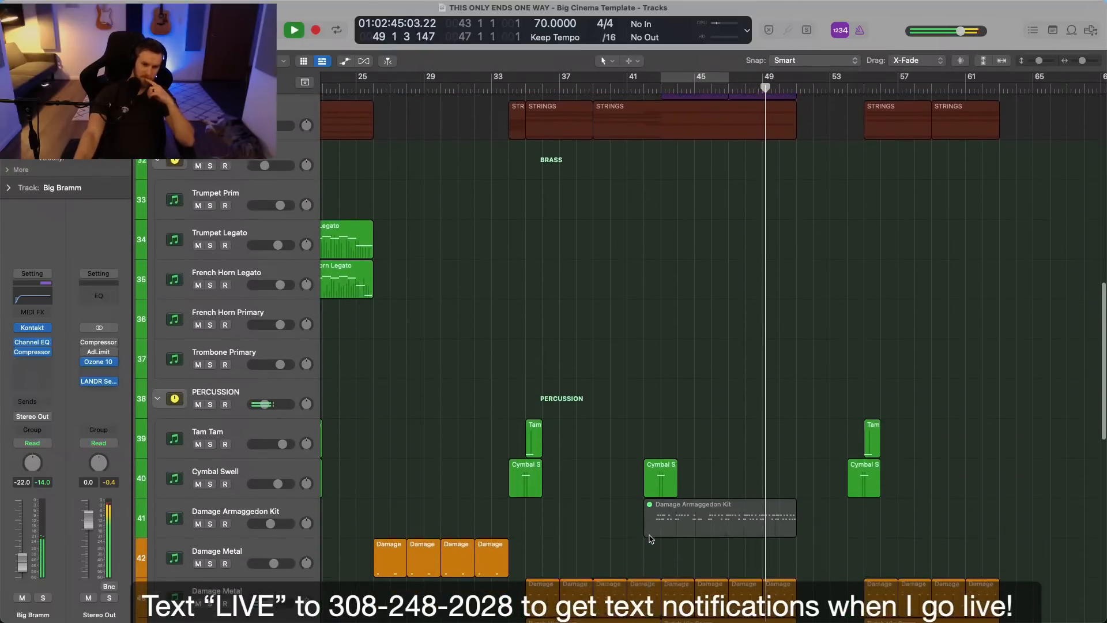
scroll(655, 537, "up", 7)
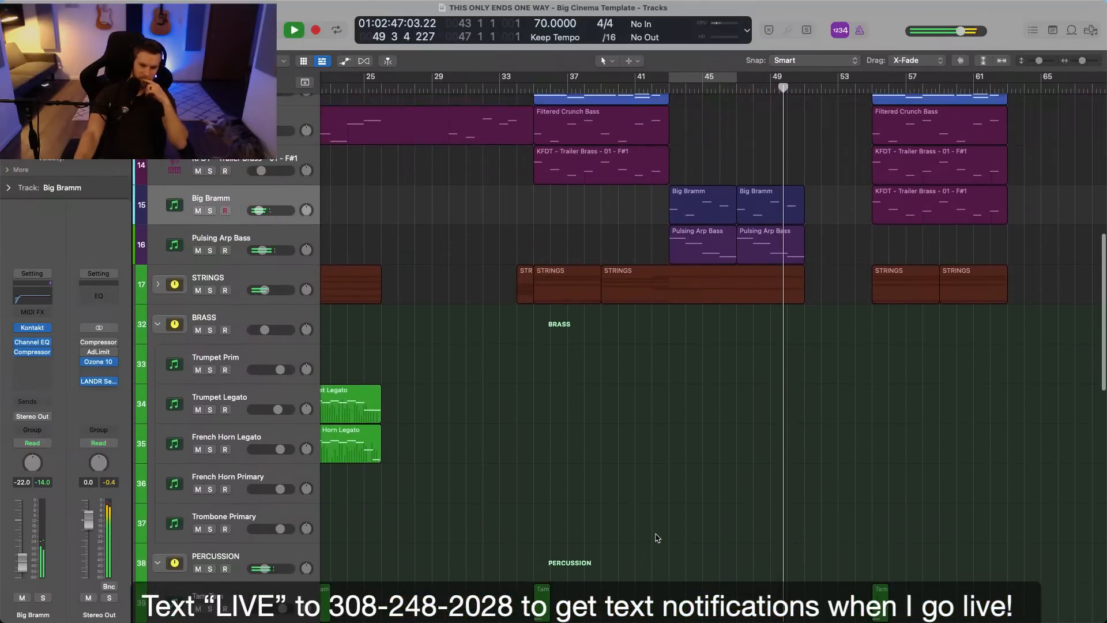
key("space")
left_click(252, 408)
left_click(667, 90)
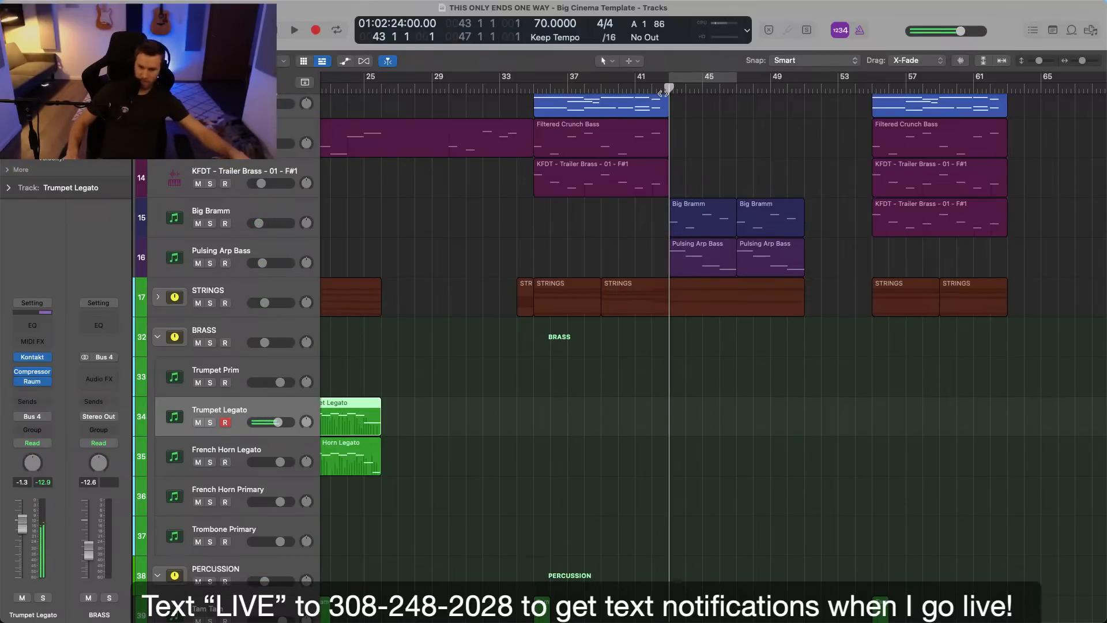
key("r")
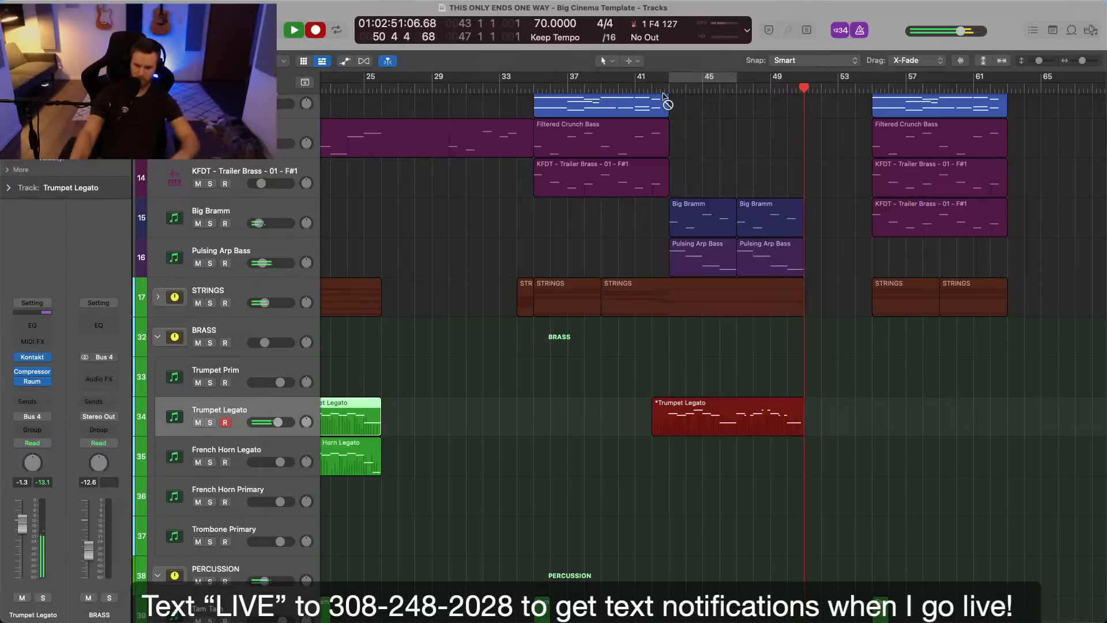
key("space")
Copy the new trumpet region onto the French Horn Legato track and transpose all its notes down one octave.
mouse_move(743, 419)
left_mouse_down()
mouse_move(747, 461)
mouse_move(742, 425)
left_mouse_up()
left_click(859, 412)
double_click(699, 457)
key("super+a")
key("shift+alt+Down")
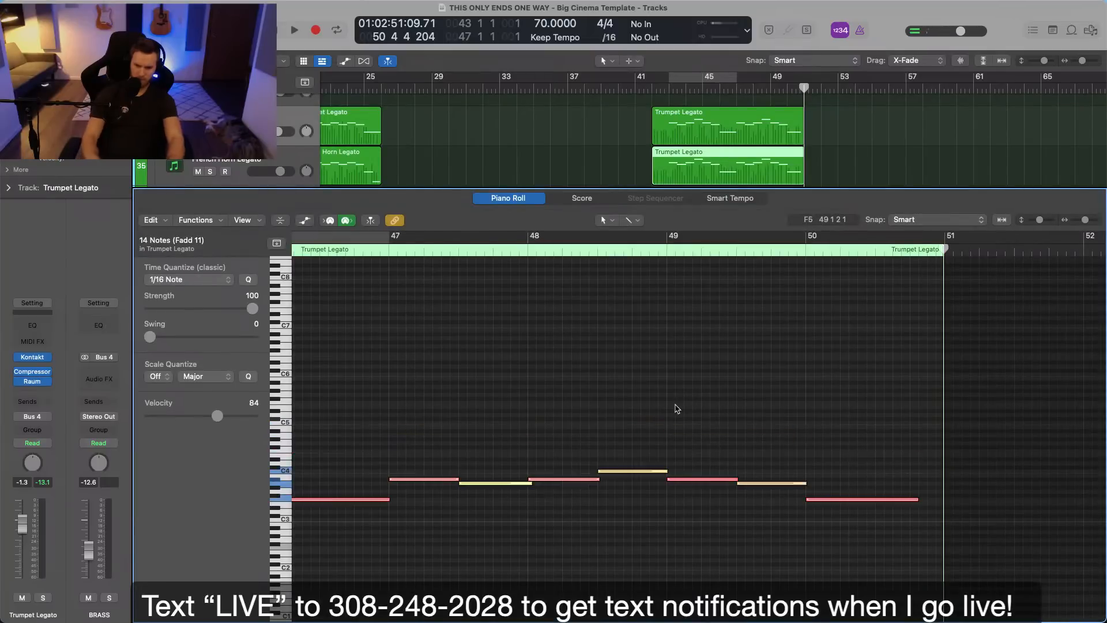
Play the new brass layers from bar 42 in the full arrangement view and lower Big Bramm's volume to -24.0 dB.
left_click(652, 81)
key("space")
key("e")
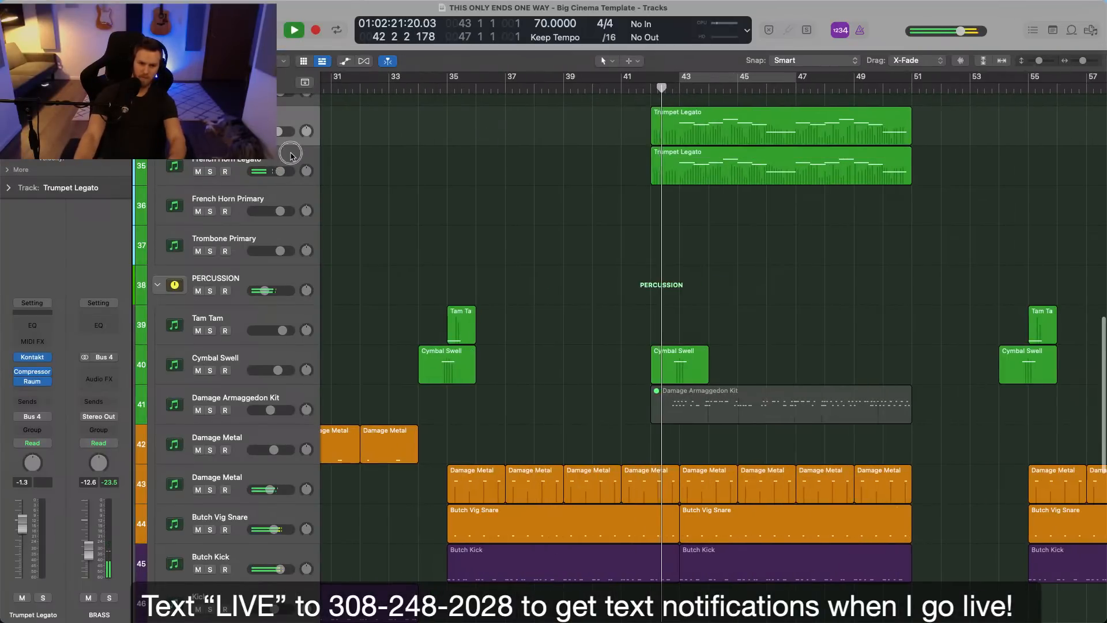
left_click(291, 159)
scroll(441, 203, "up", 5)
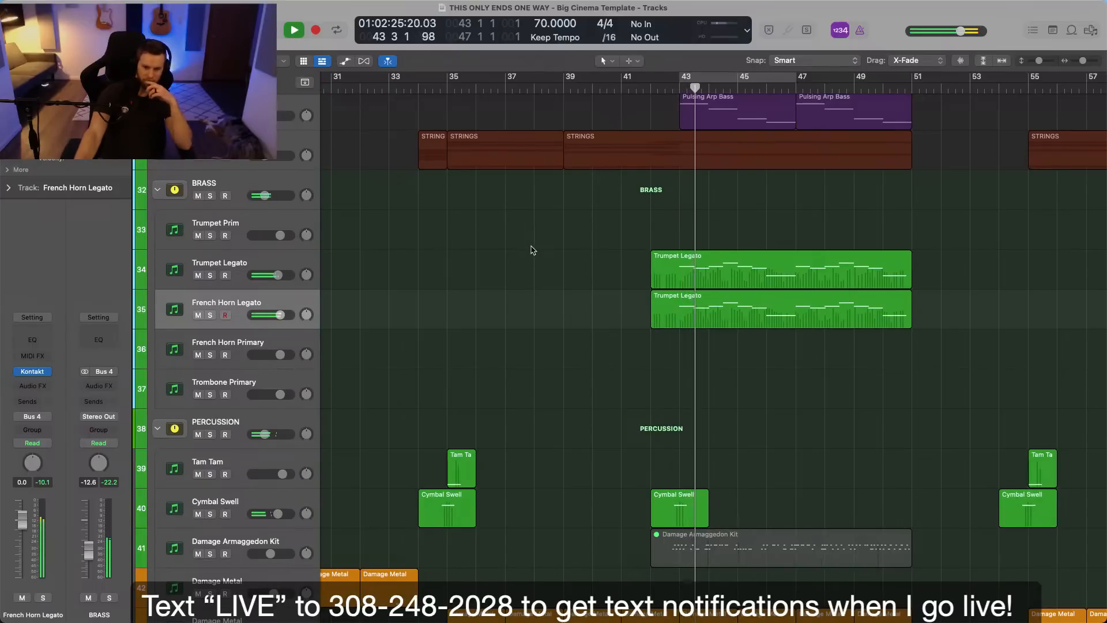
scroll(534, 249, "up", 5)
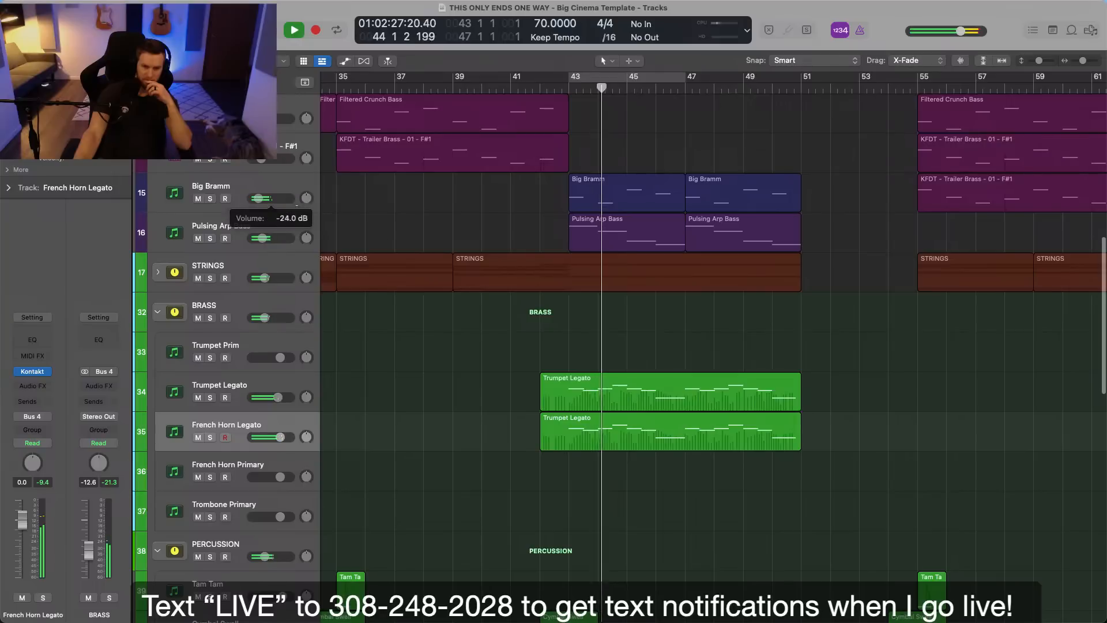
scroll(542, 352, "down", 3)
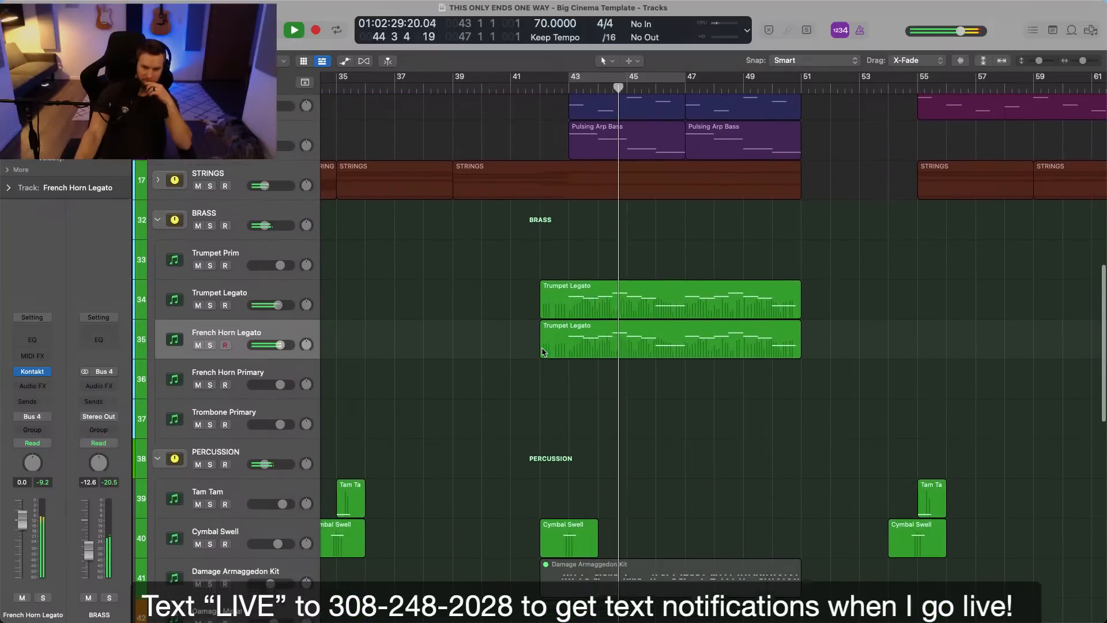
scroll(542, 352, "down", 1)
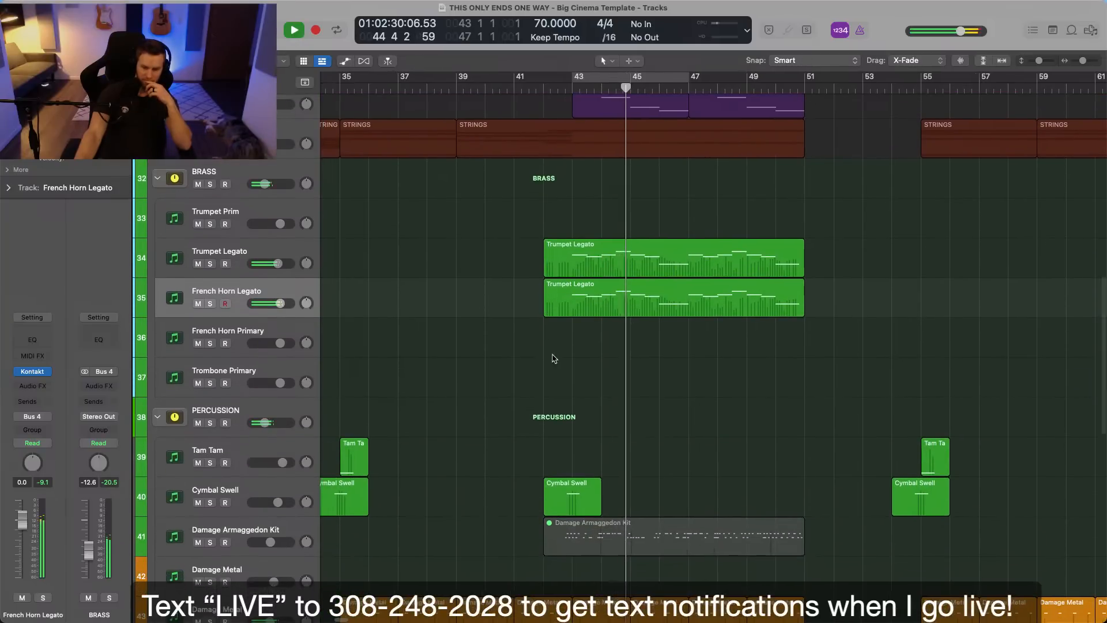
Fine-tune the Trumpet Legato volume and lower the French Horn Legato volume to -1.9 dB.
left_click(287, 252, "shift")
left_click_drag(279, 264, 285, 266)
left_click(410, 272)
left_click_drag(280, 303, 277, 303)
left_click(294, 300)
left_click(442, 304)
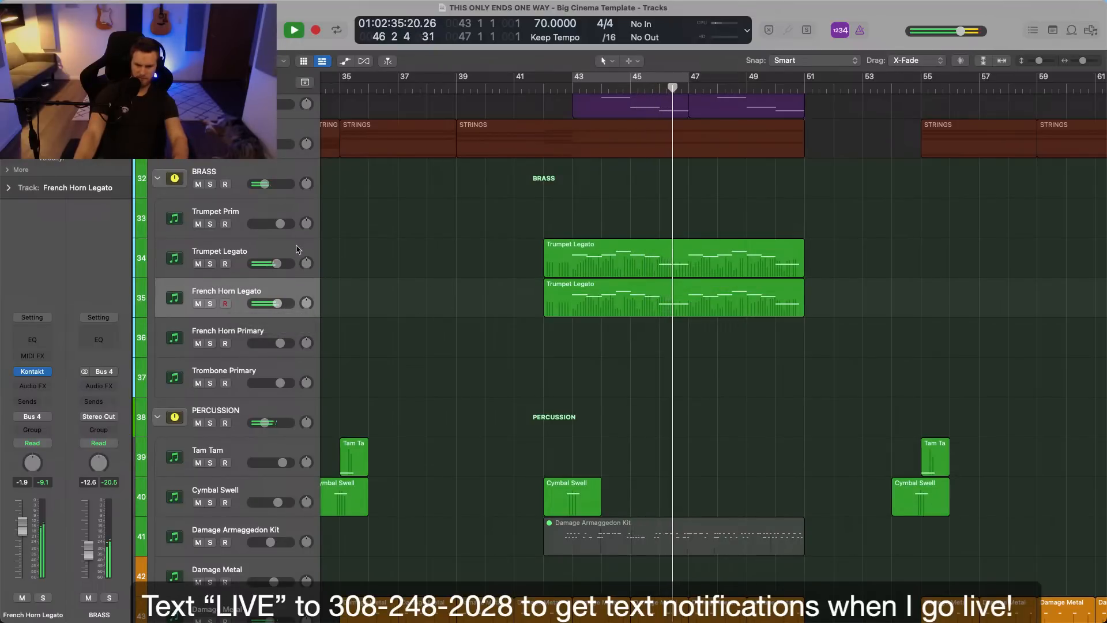
Mute both new legato regions between bars 42 and 51 on the Trumpet Legato and French Horn Legato tracks.
left_click(315, 255, "shift")
left_click_drag(510, 273, 598, 322)
key("ctrl+m")
left_click(609, 355)
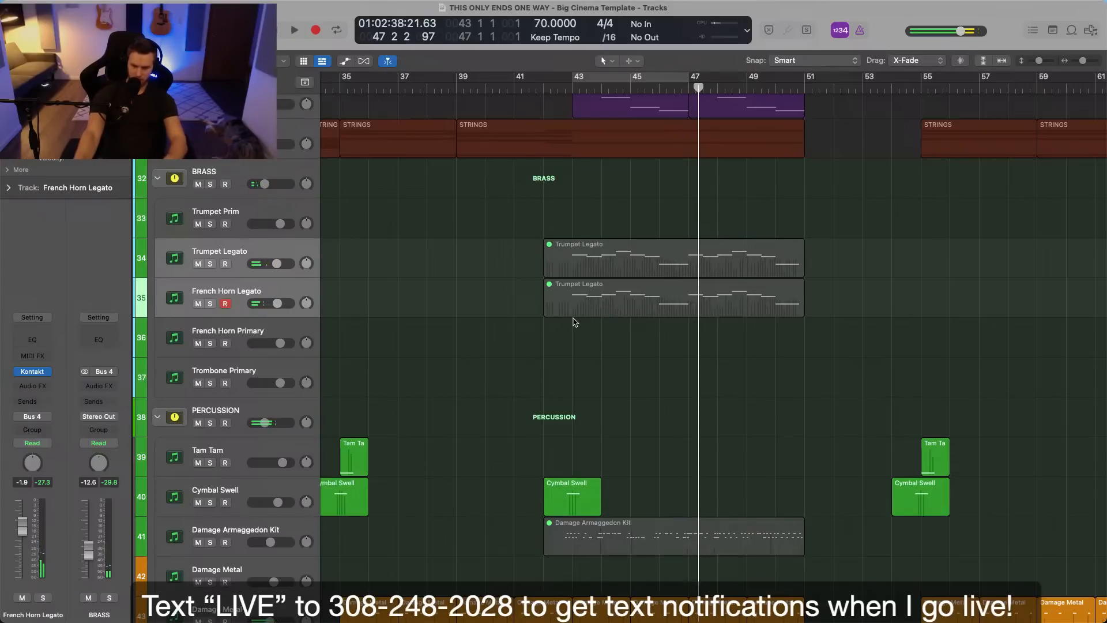
Place the playhead at bar 42 and examine the tracks in the section from bar 35 to bar 61.
scroll(575, 322, "up", 5)
left_click(540, 87)
scroll(655, 342, "down", 10)
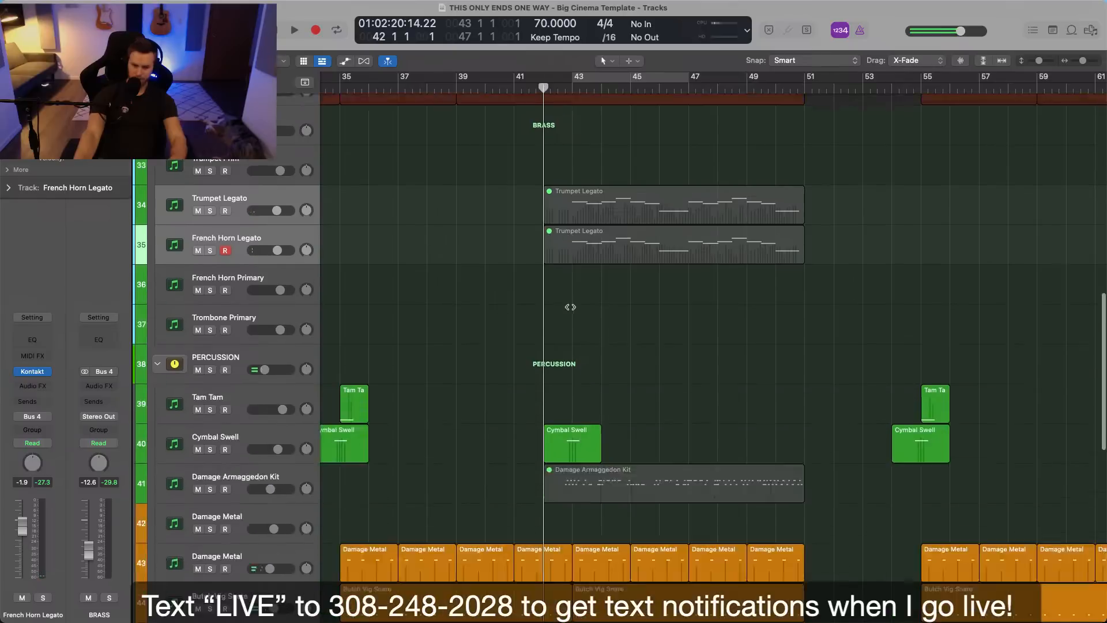
scroll(657, 339, "down", 15)
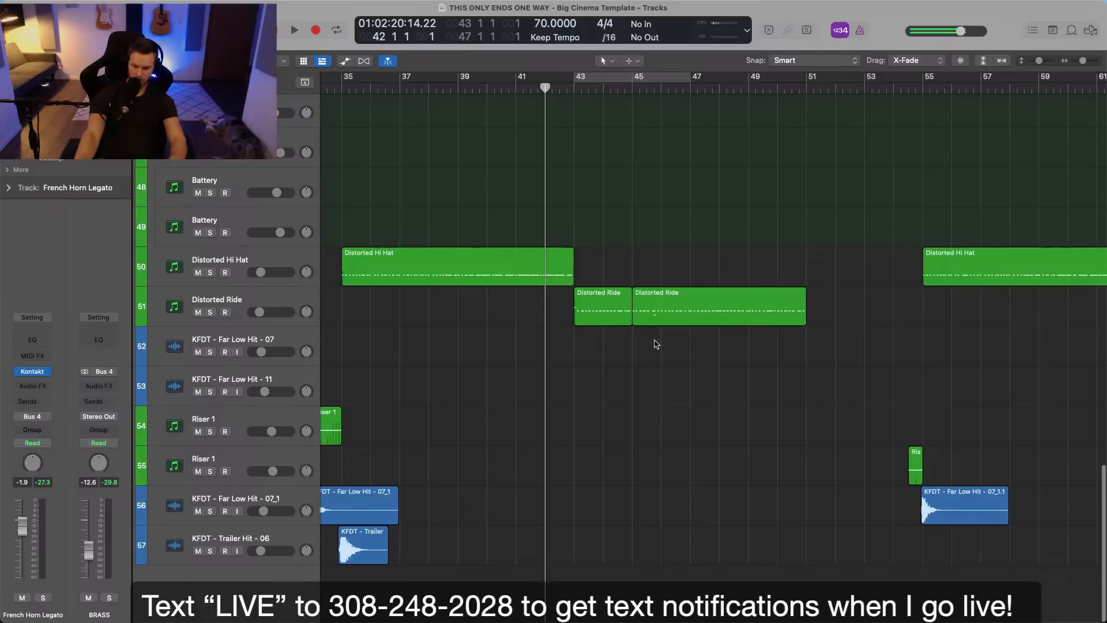
scroll(656, 344, "up", 20)
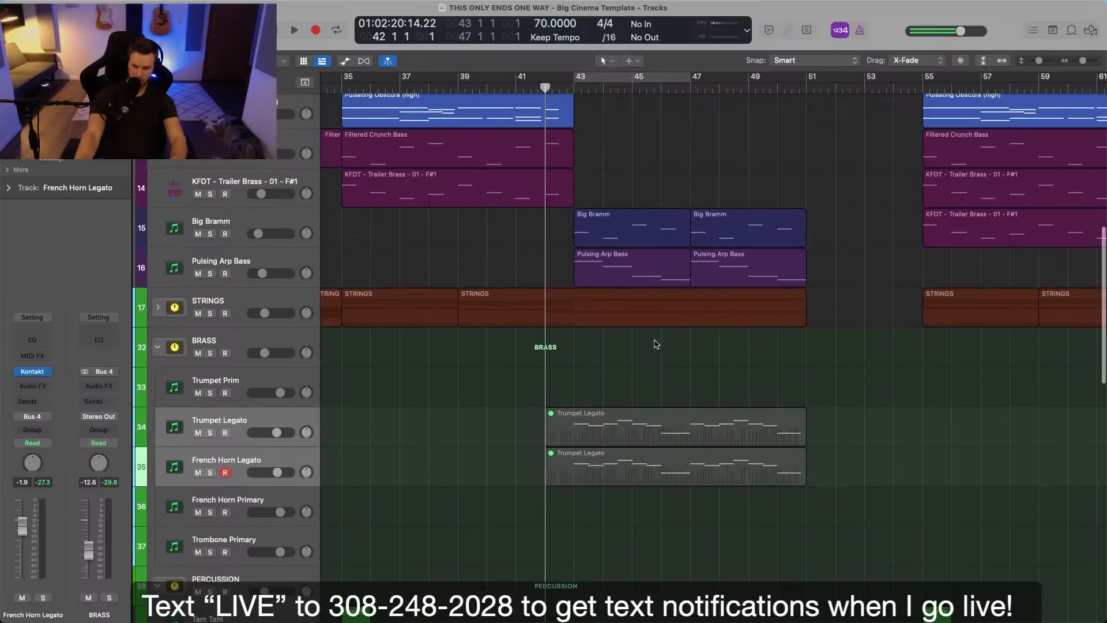
left_click(656, 344)
scroll(656, 345, "up", 10)
left_click(656, 343)
scroll(656, 342, "down", 5)
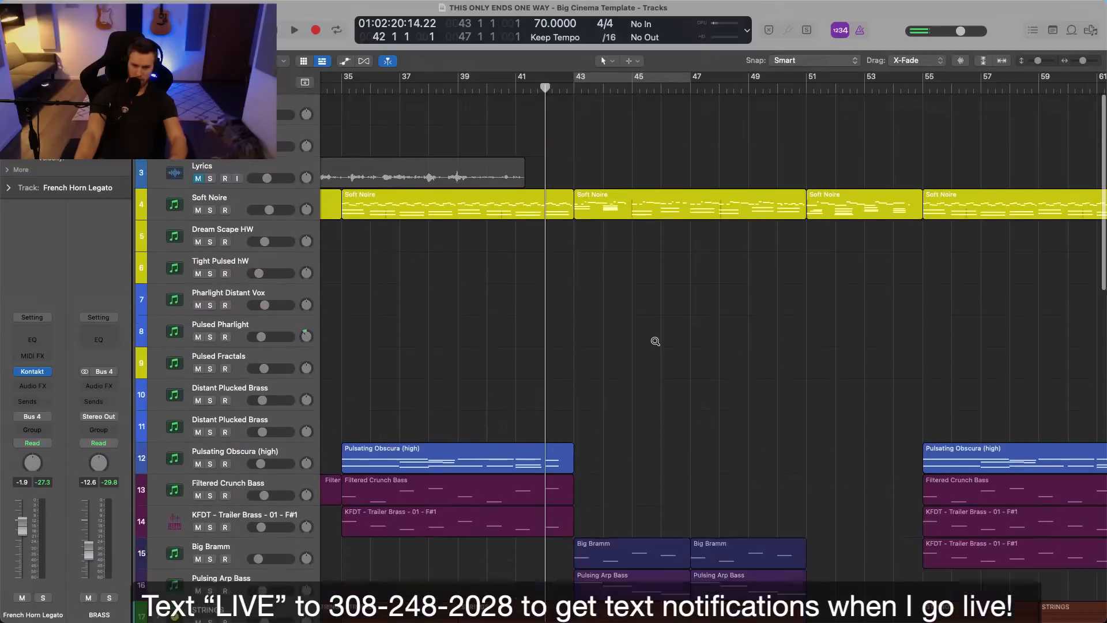
scroll(655, 342, "down", 2)
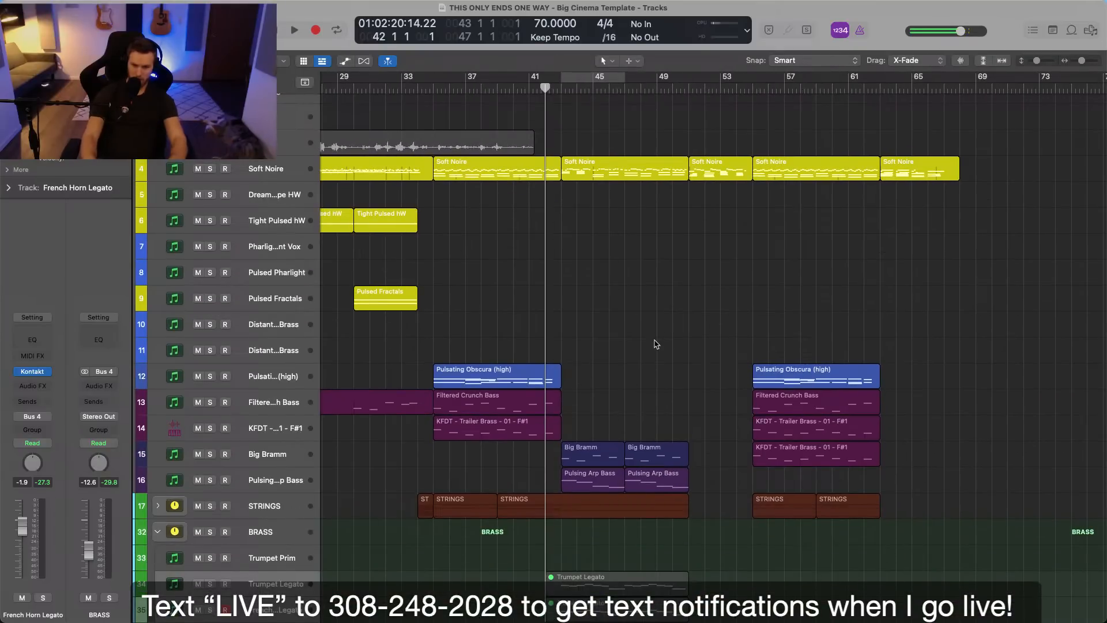
Play the song from the beginning, select the Lyrics track and show the whole arrangement.
key("Return")
key("space")
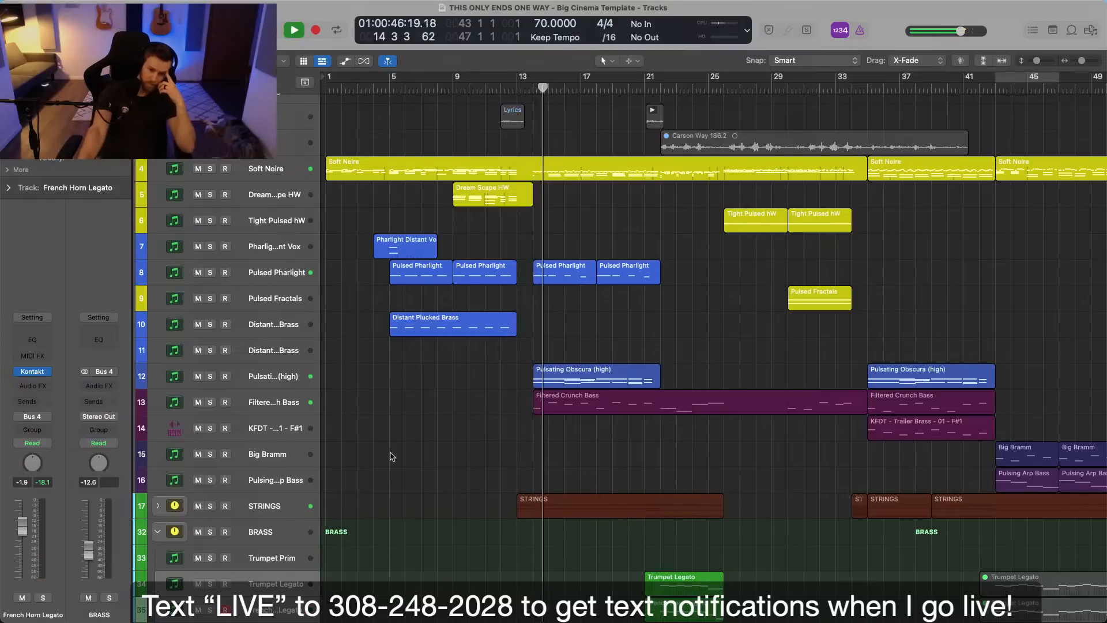
left_click(390, 146)
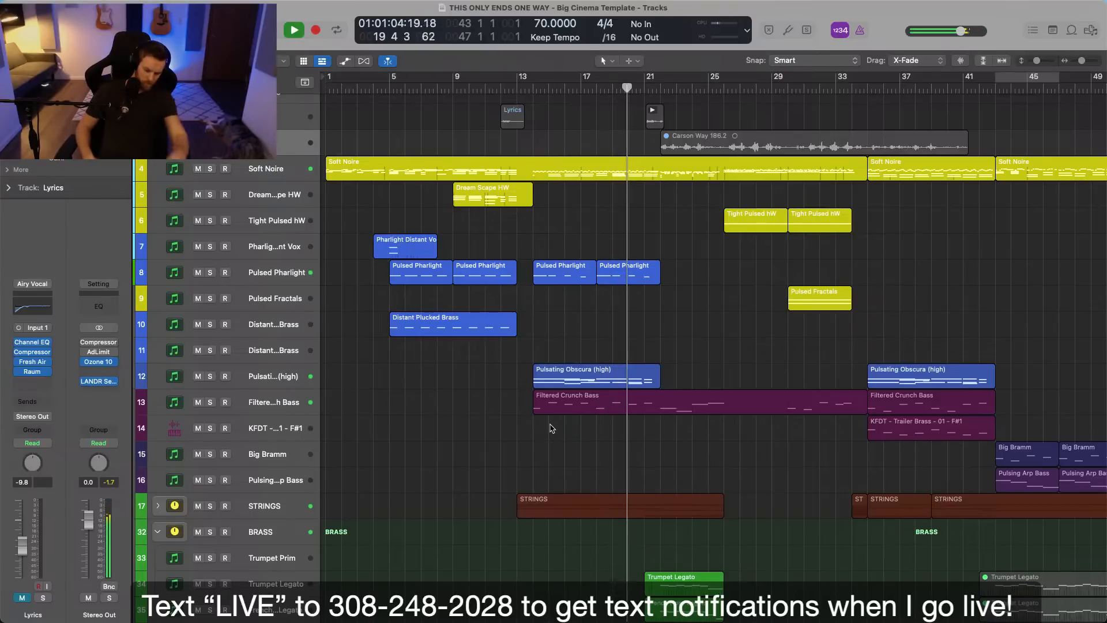
key("z")
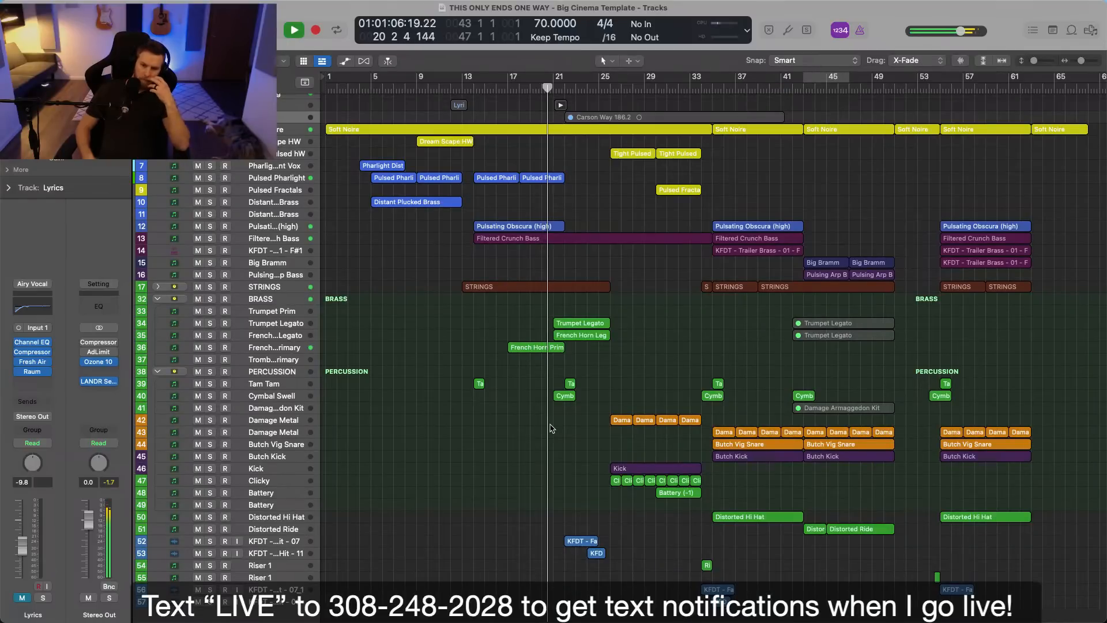
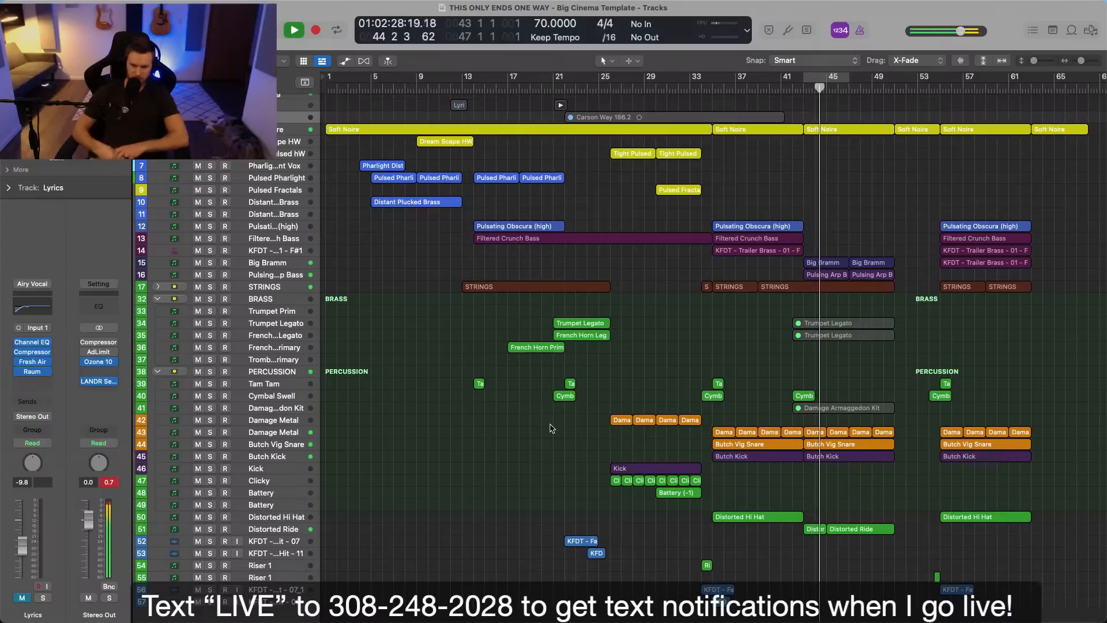
Examine the tracks across the whole arrangement while the song plays on from bar 44.
scroll(349, 308, "up", 8)
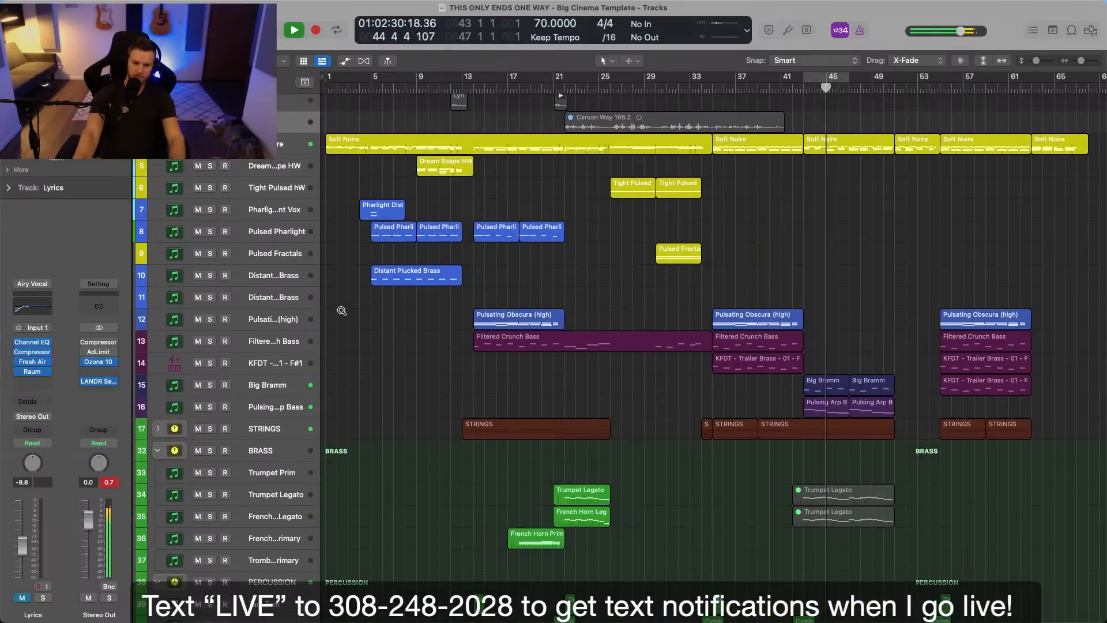
scroll(350, 307, "up", 5)
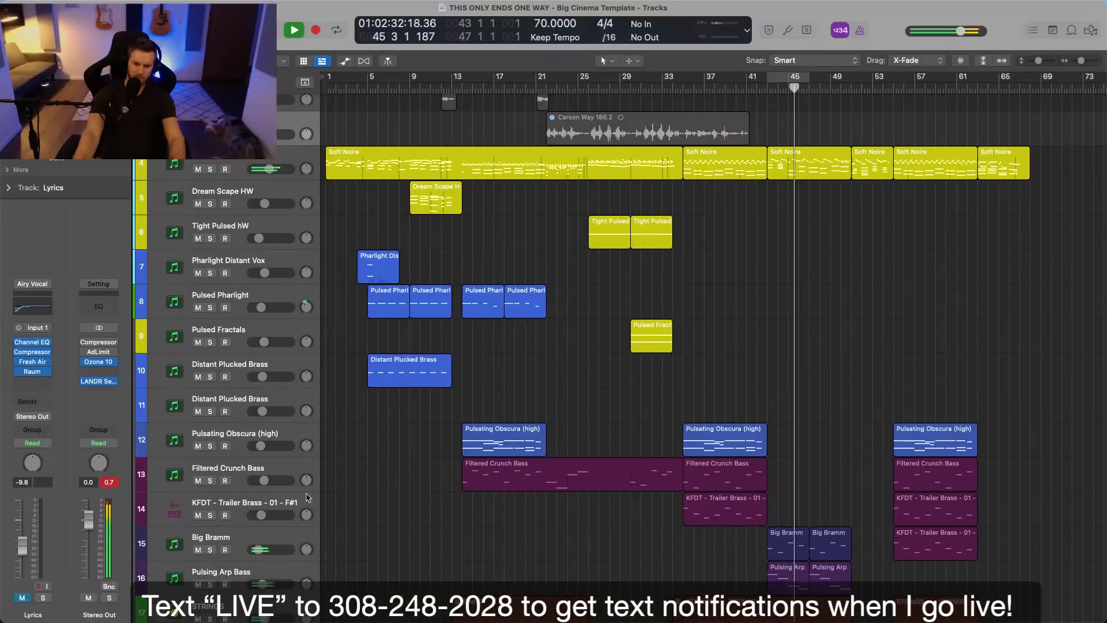
scroll(306, 519, "down", 2)
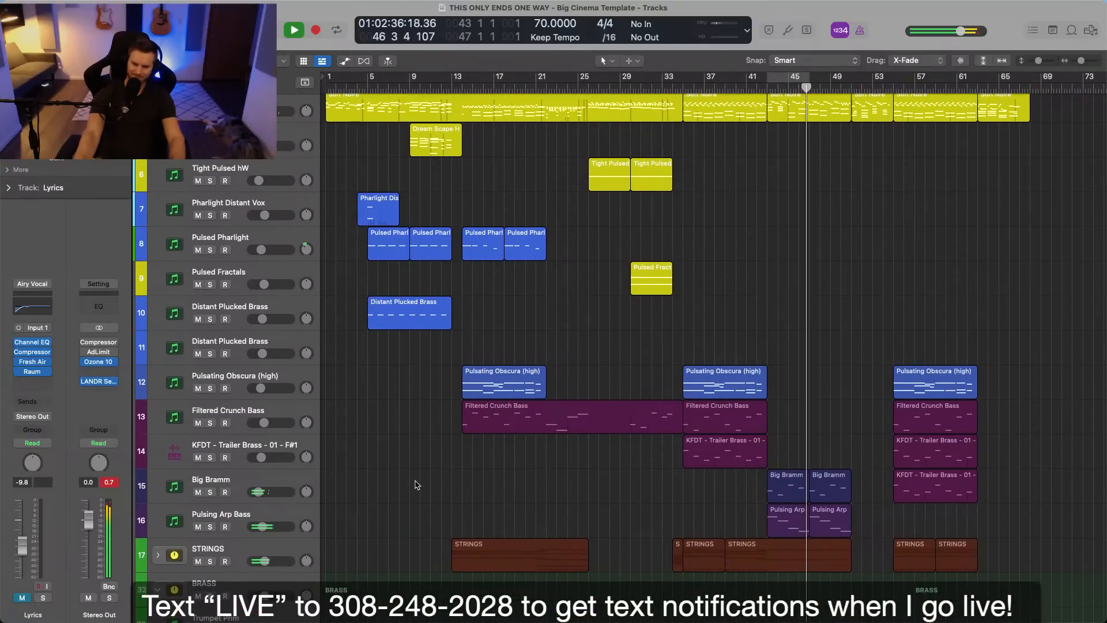
scroll(417, 485, "down", 2)
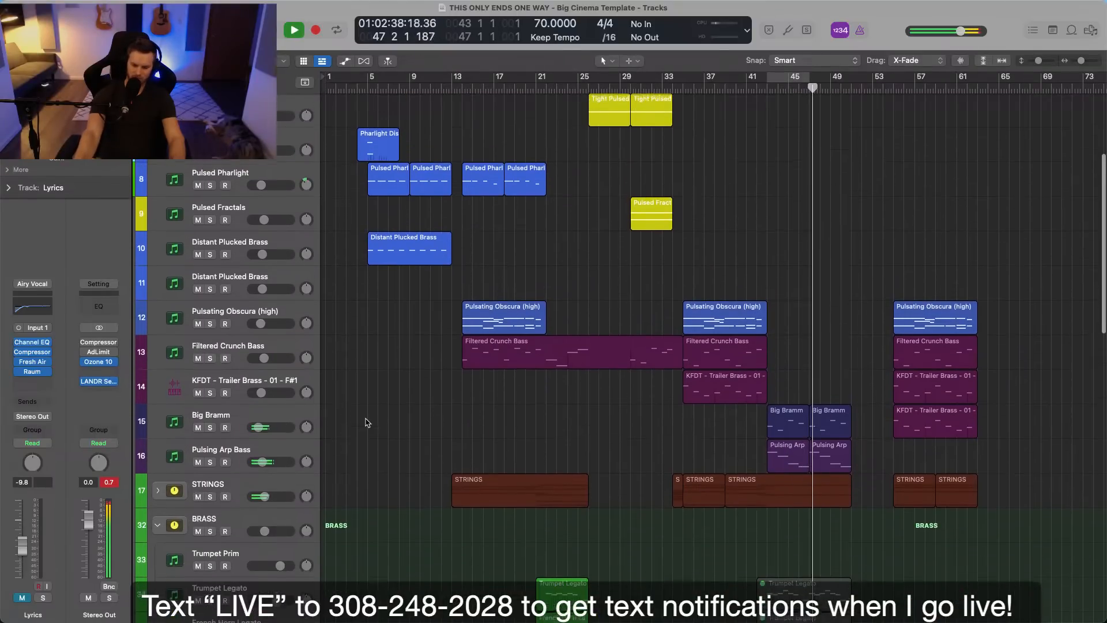
scroll(367, 423, "down", 3)
scroll(598, 412, "down", 5)
scroll(599, 413, "down", 2)
scroll(736, 439, "down", 8)
key("super+Right")
scroll(917, 426, "up", 1)
scroll(928, 426, "left", 3)
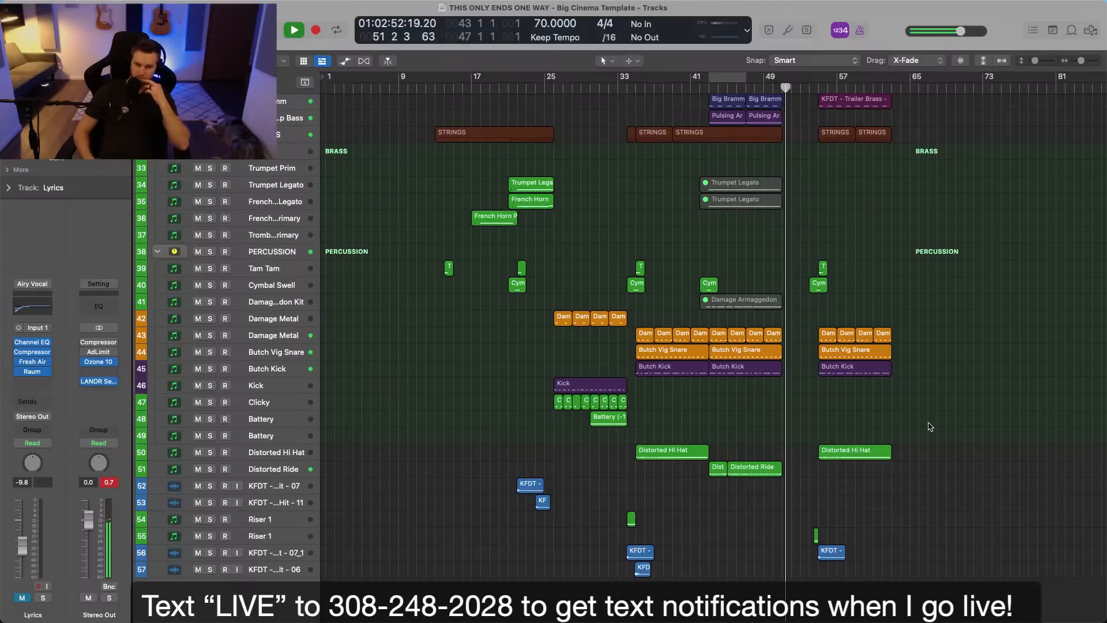
scroll(929, 427, "up", 10)
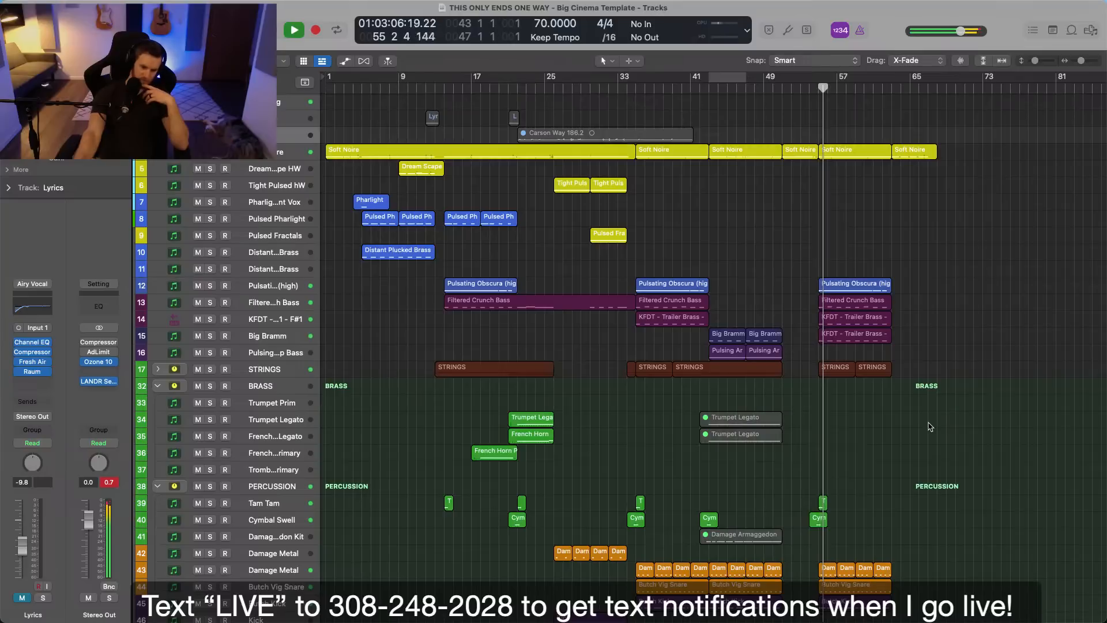
scroll(930, 427, "down", 3)
scroll(930, 427, "down", 6)
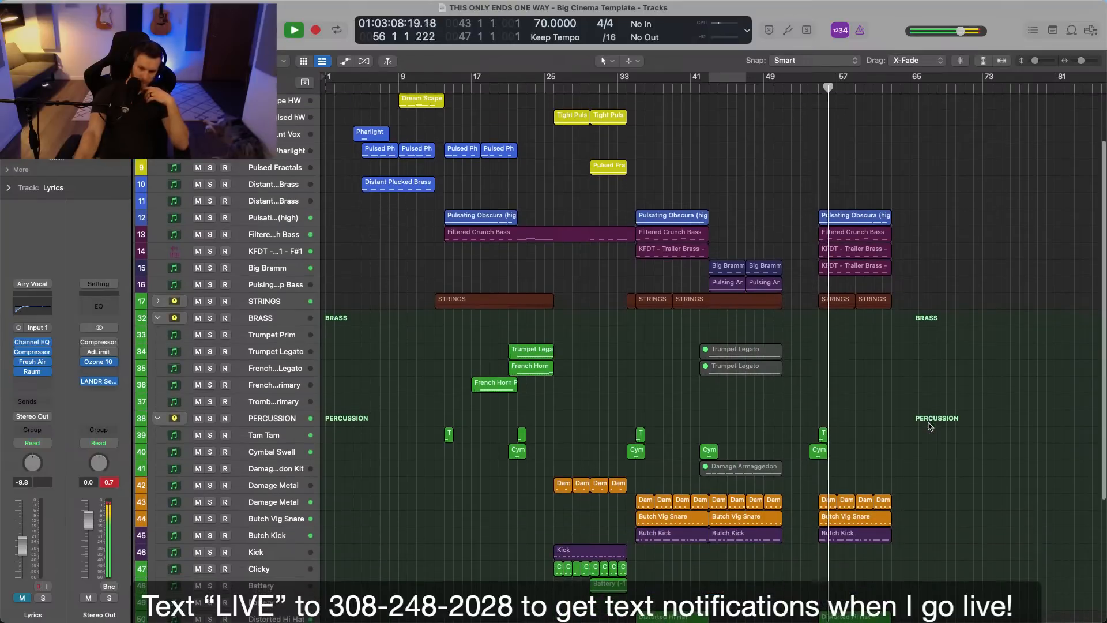
scroll(930, 427, "up", 9)
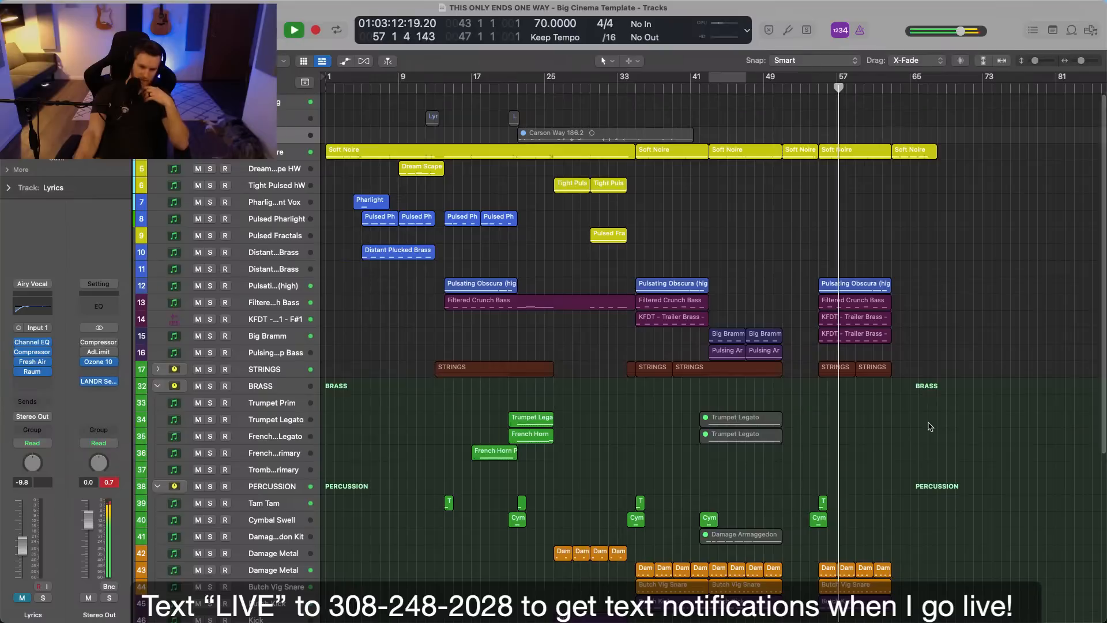
scroll(930, 424, "up", 3)
scroll(930, 424, "up", 4)
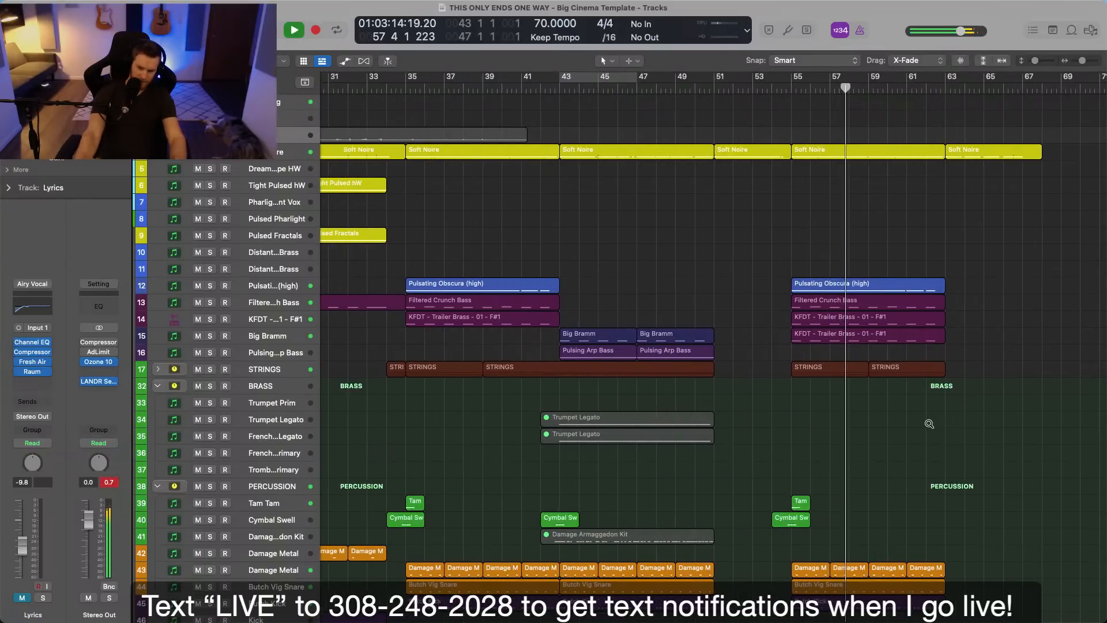
scroll(913, 423, "left", 5)
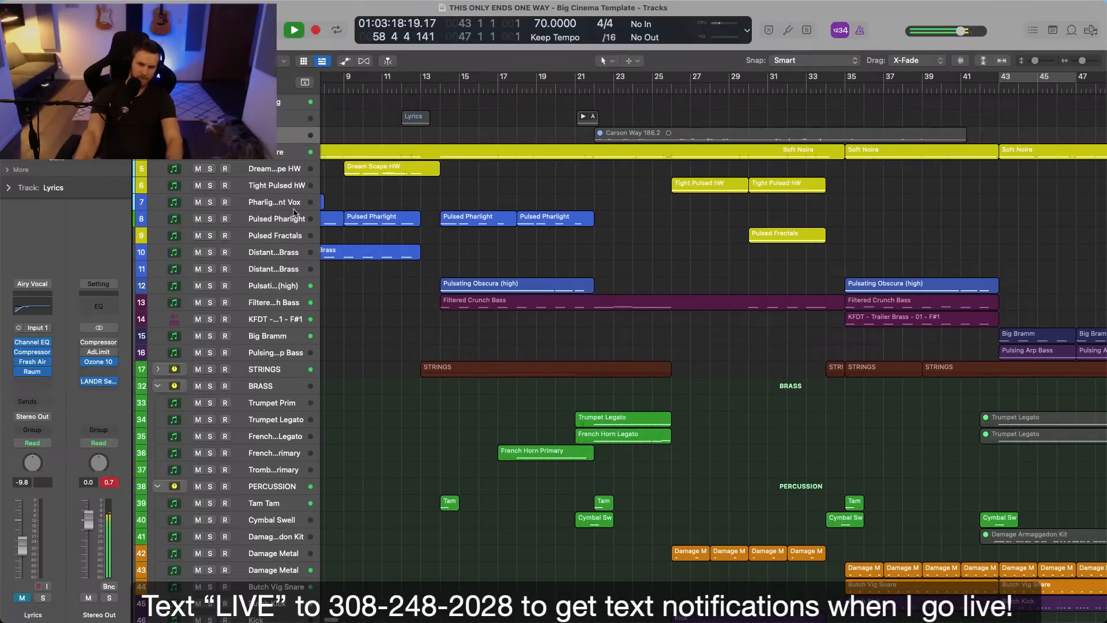
Create one Kontakt software instrument track directly below the Tight Pulsed hW track.
left_click(303, 181)
key("alt+super+n")
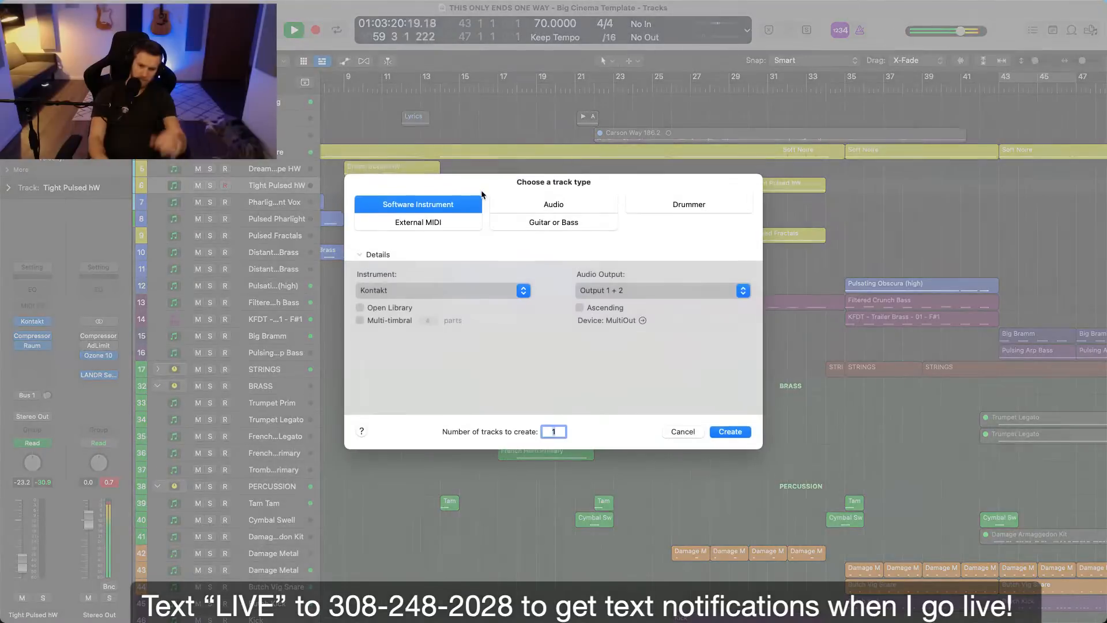
key("Return")
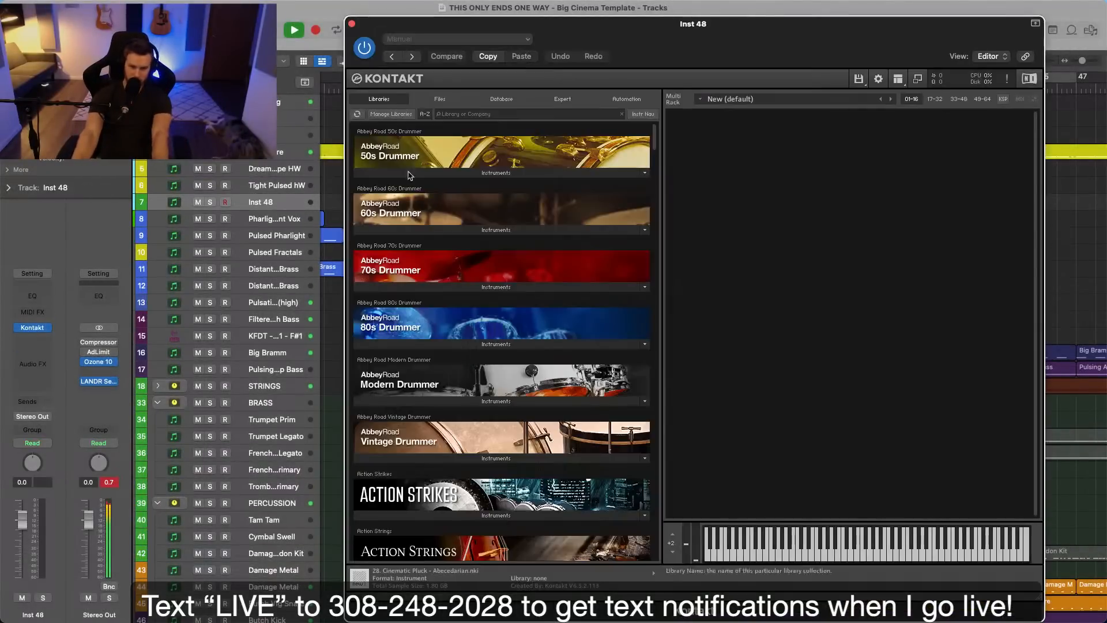
Search the Kontakt libraries for "pha" and load the Pharlight instrument on the new track.
left_click(521, 115)
type("pha")
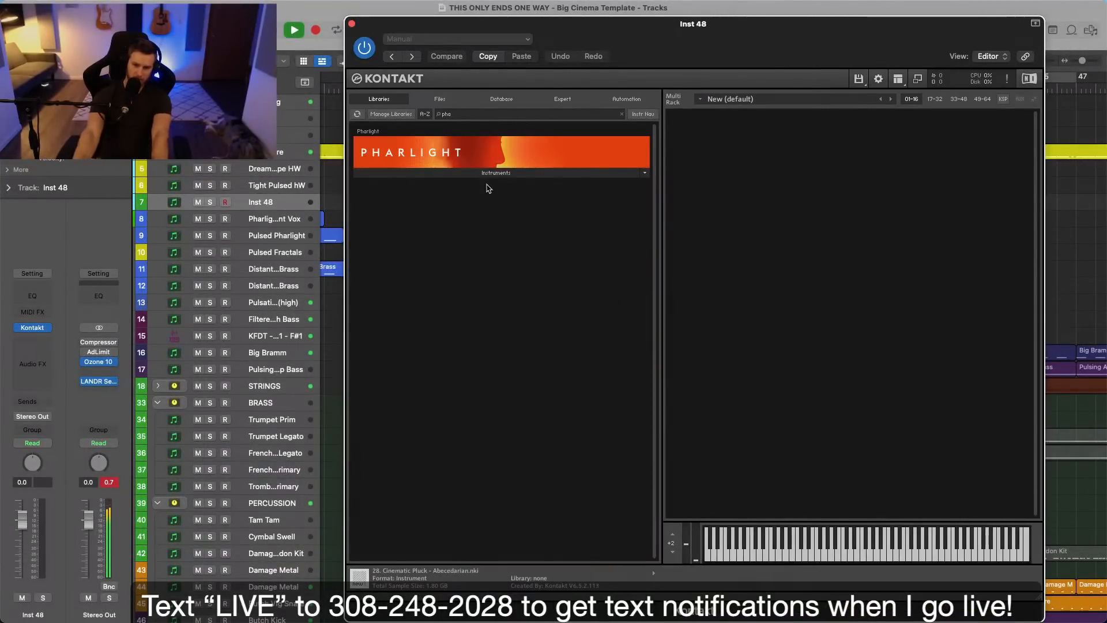
double_click(369, 187)
left_click_drag(801, 38, 577, 23)
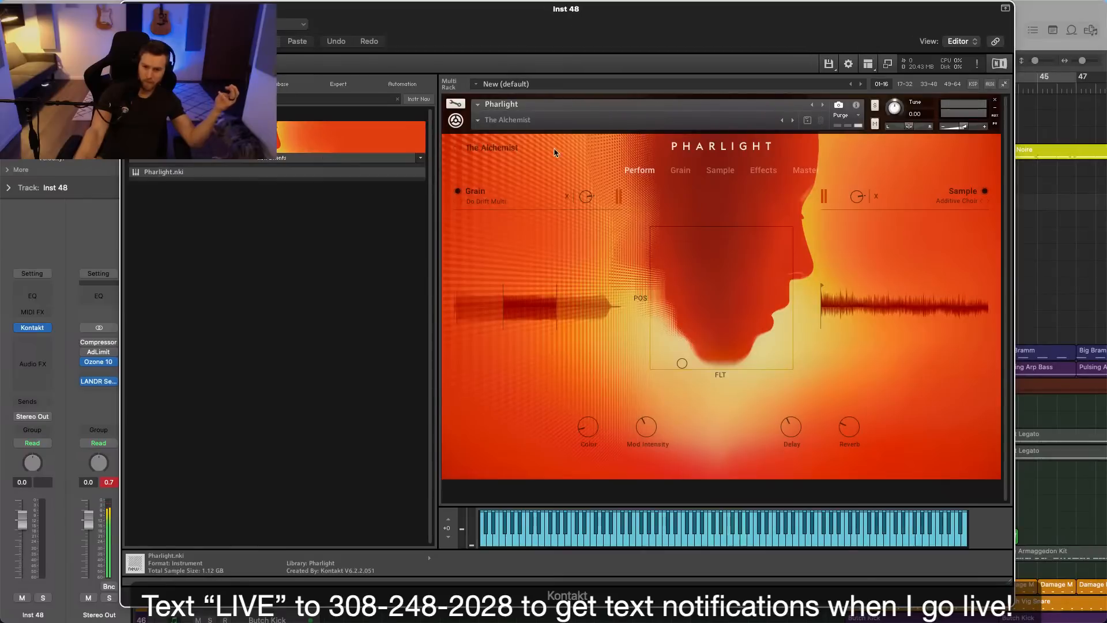
Open Pharlight's snapshot browser and filter the presets by type Hook and pitch Steady.
left_click(495, 148)
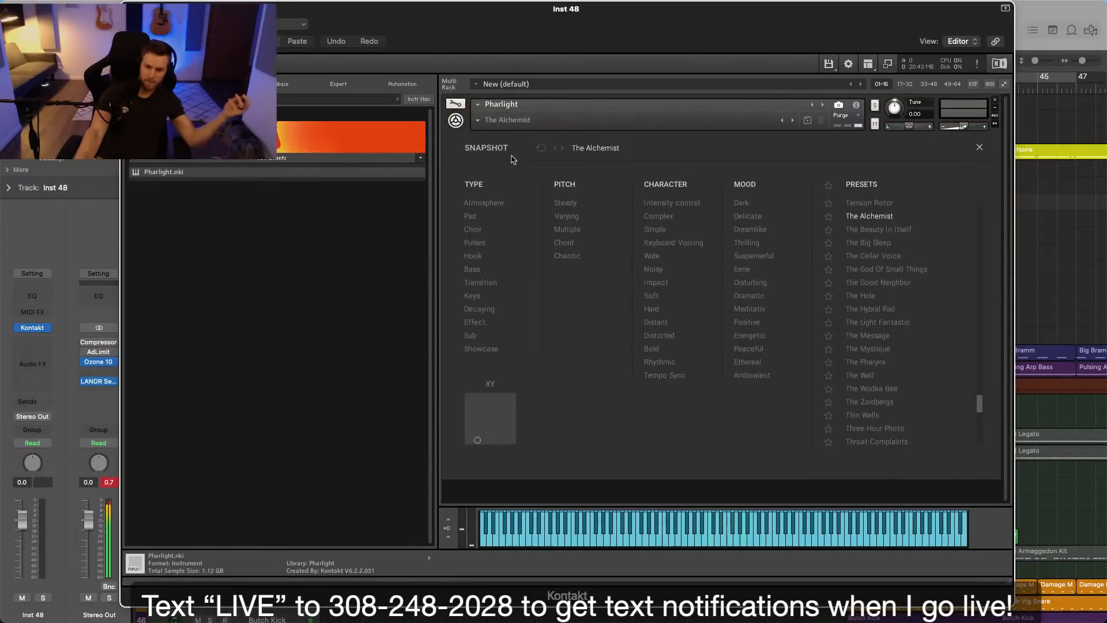
left_click(473, 230)
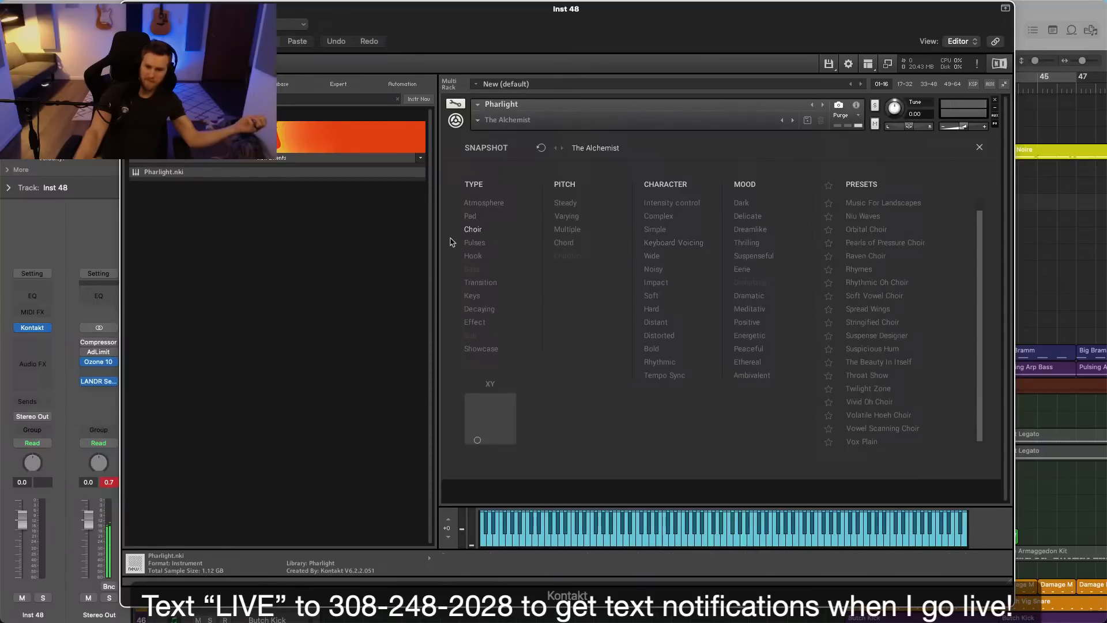
left_click(480, 256)
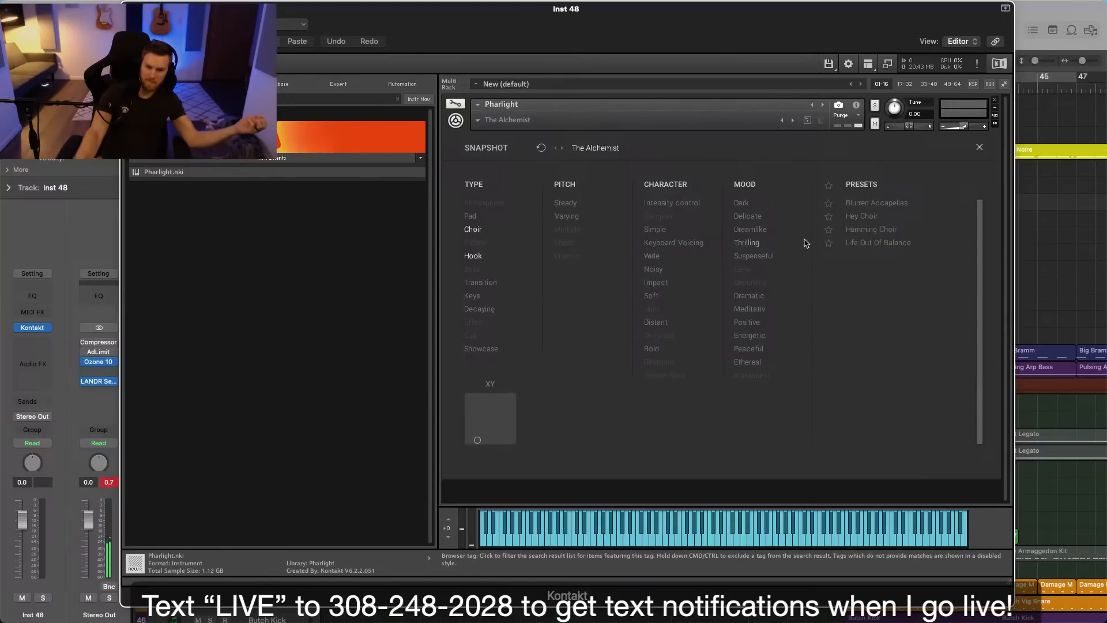
left_click(482, 230)
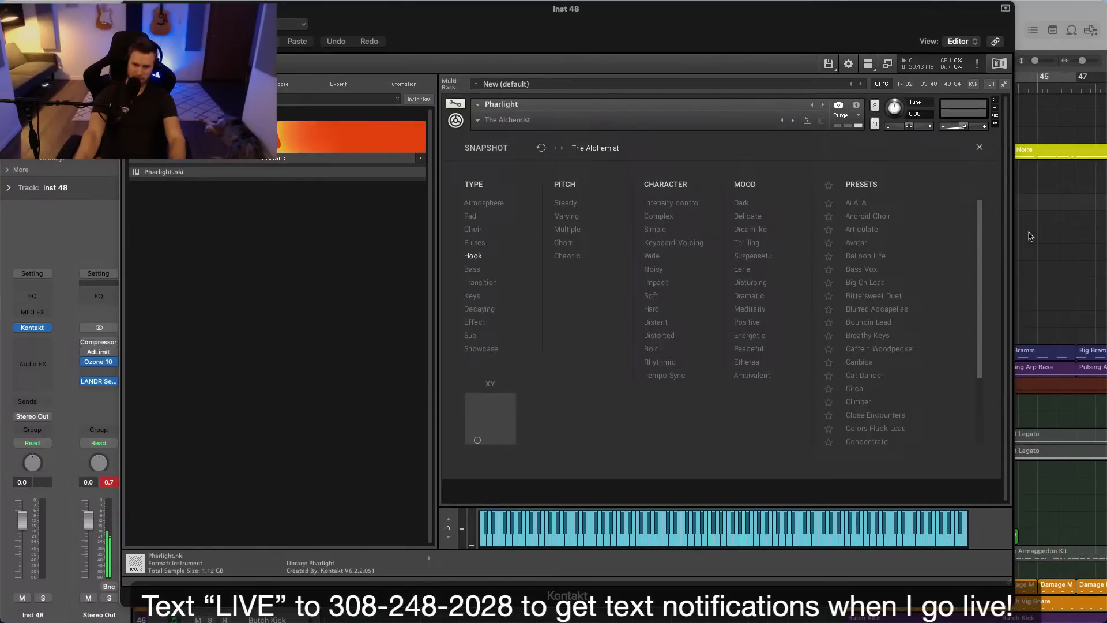
left_click(565, 203)
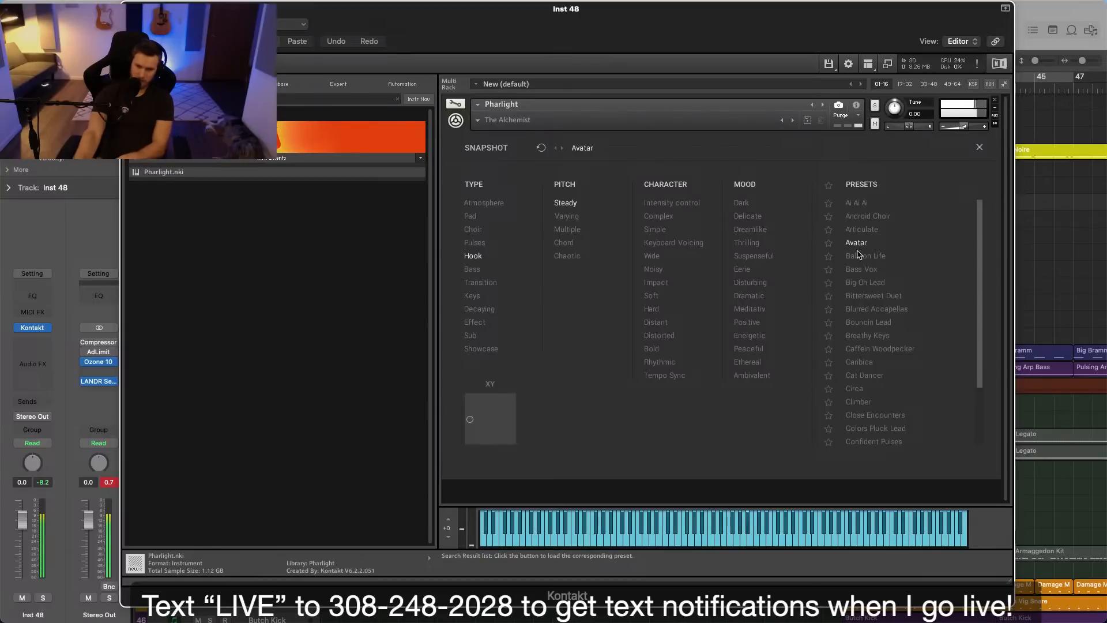
Audition the Hook presets from Balloon Life to Cat Dancer, including Bittersweet Duet, Blurred Accapellas, Breathy Keys and Caribica.
left_click(867, 270)
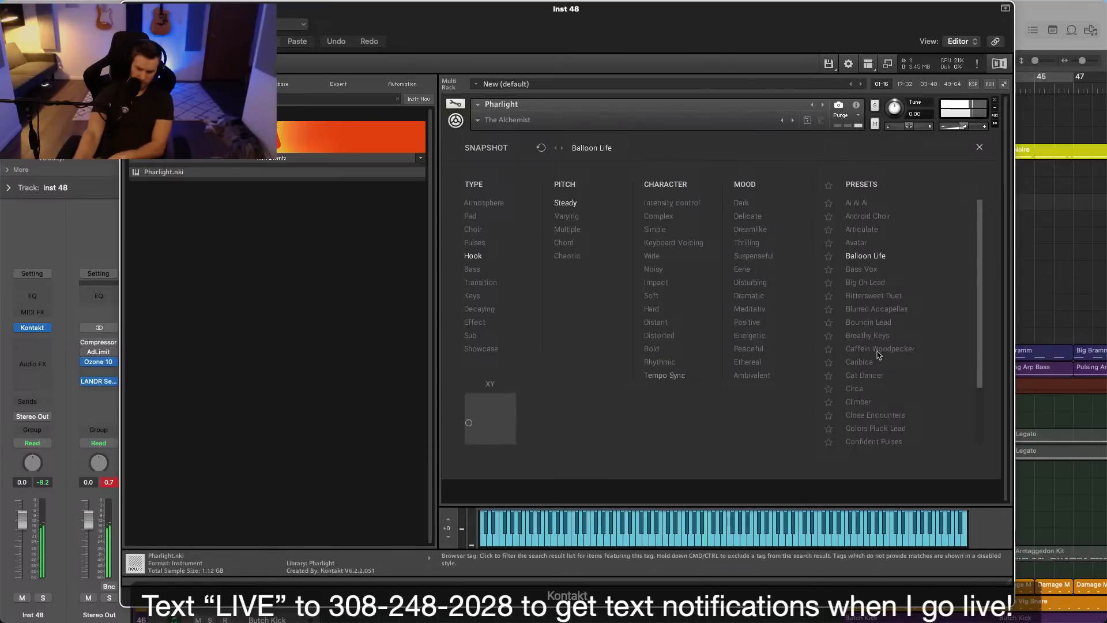
left_click(866, 283)
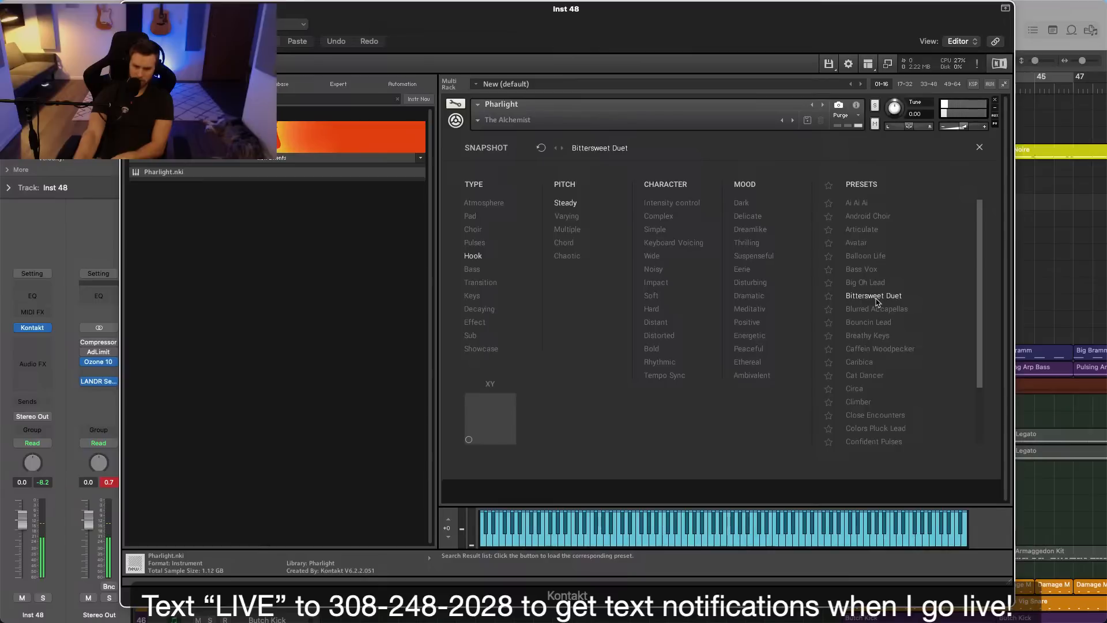
left_click(878, 312)
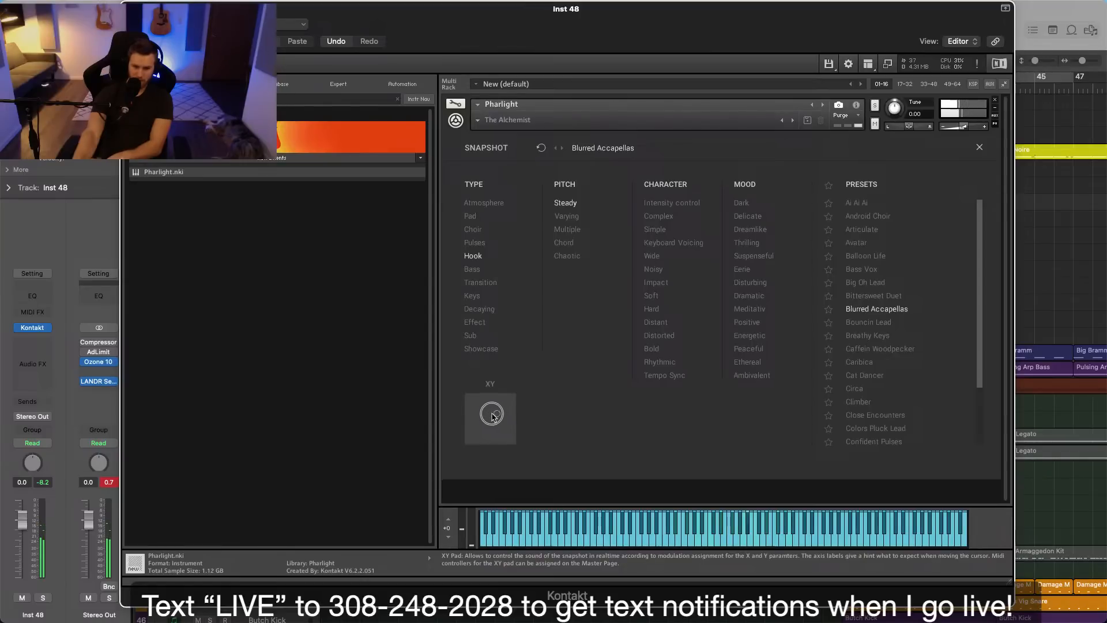
left_click(874, 321)
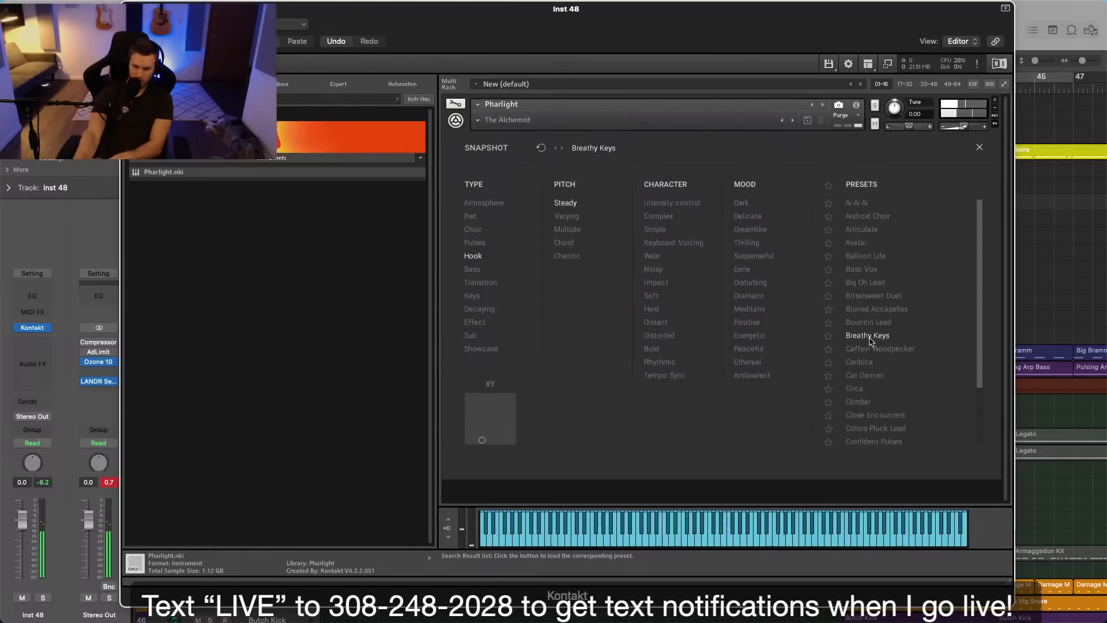
left_click(875, 349)
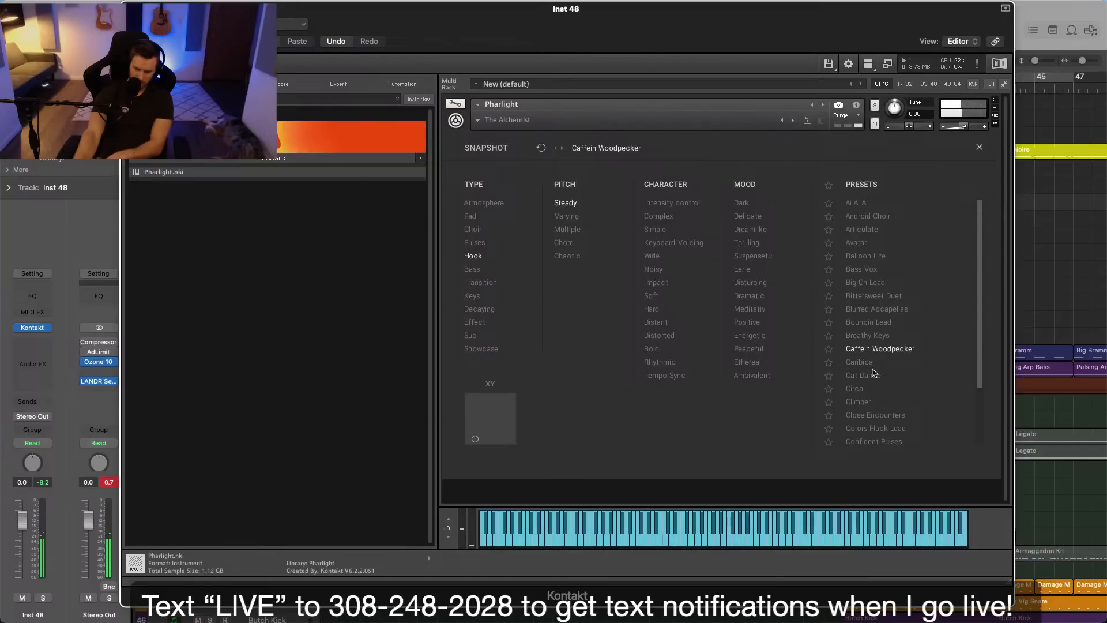
left_click(875, 375)
left_click(862, 362)
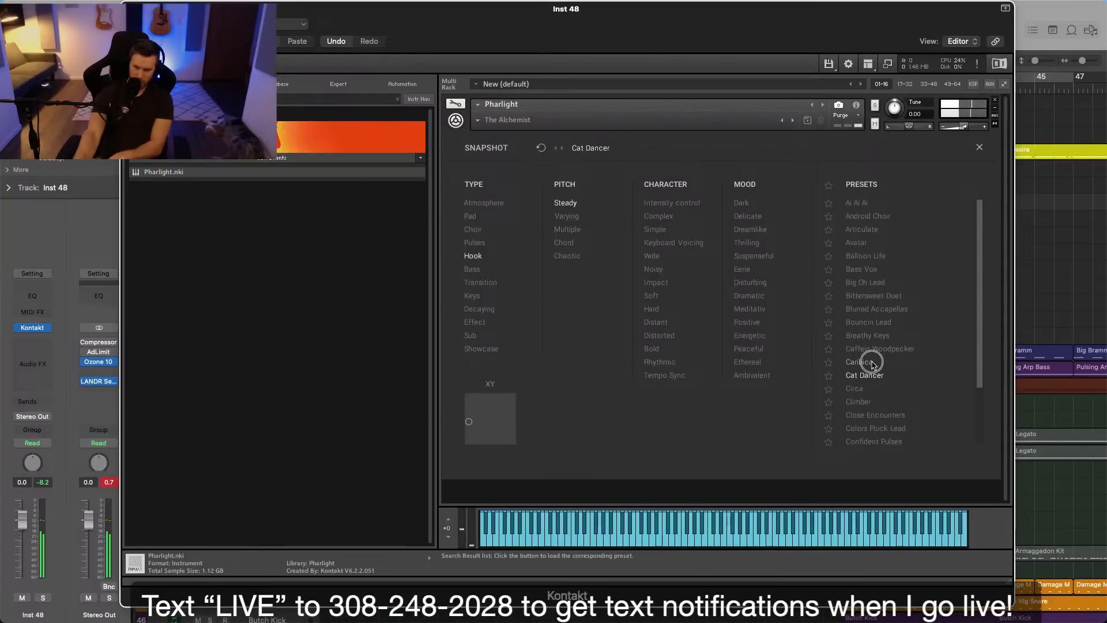
Audition the Eve's whistle preset, load Electric Cure and close the Pharlight instrument window.
left_click_drag(984, 372, 978, 388)
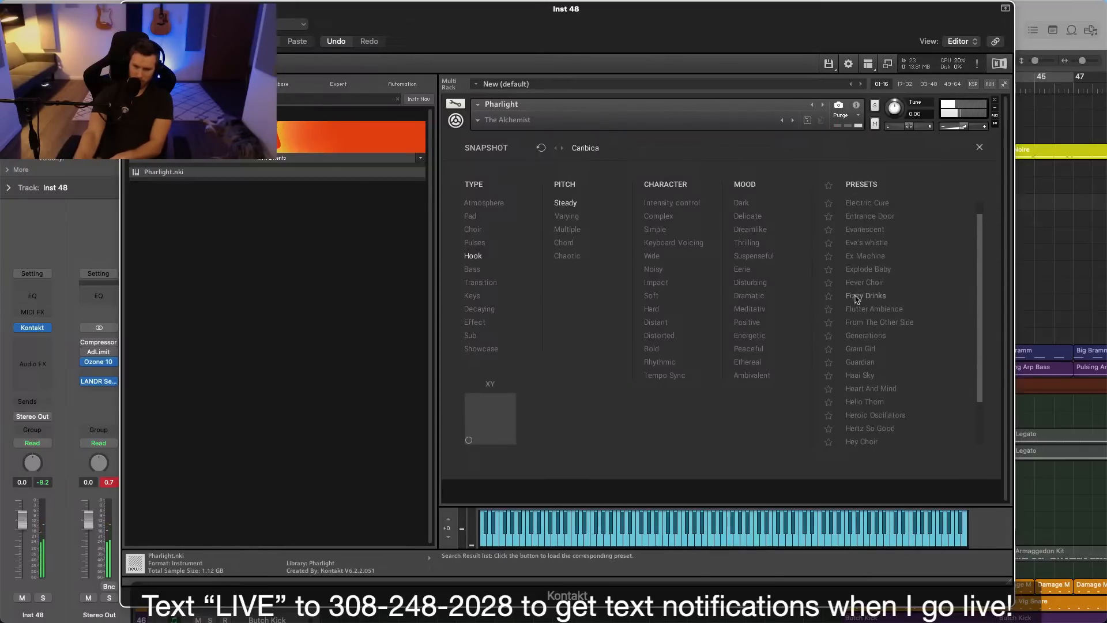
left_click(860, 257)
left_click(879, 243)
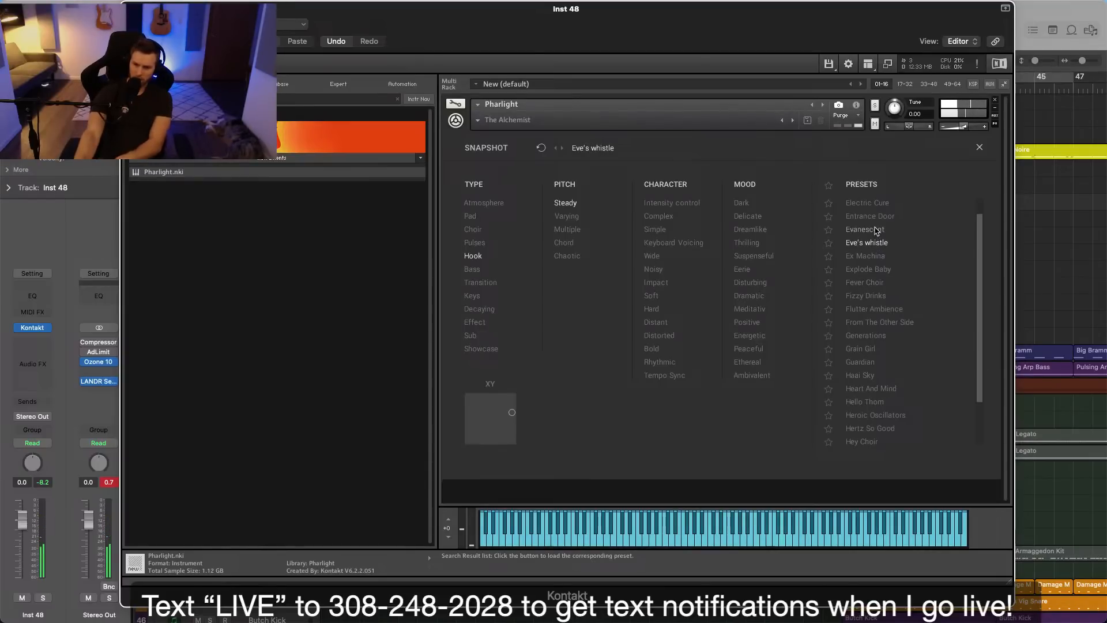
left_click(871, 204)
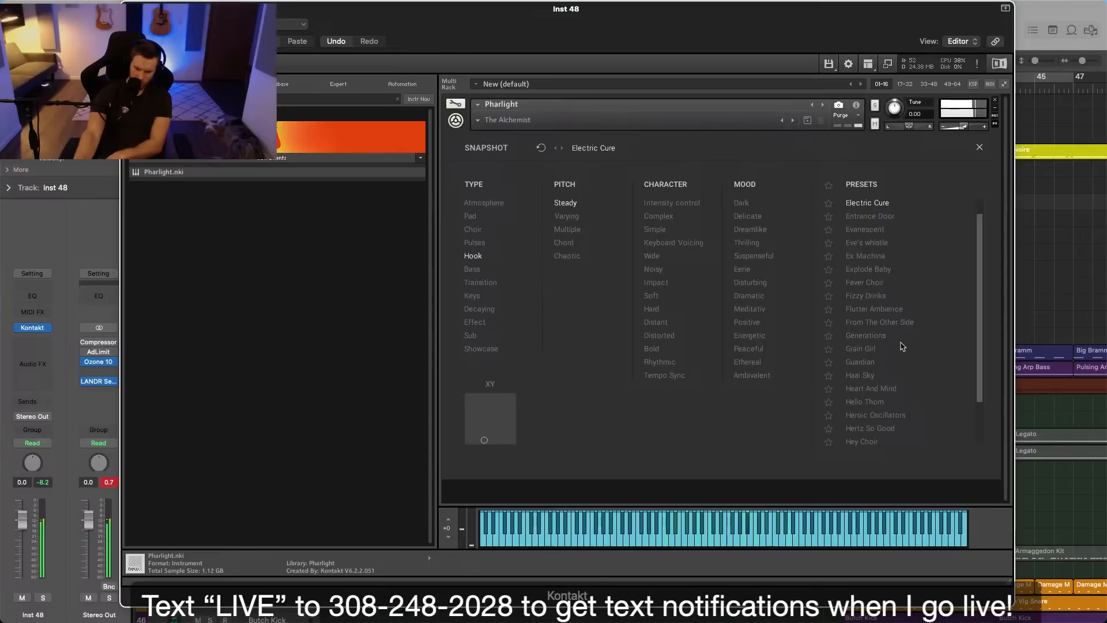
left_click_drag(980, 346, 982, 281)
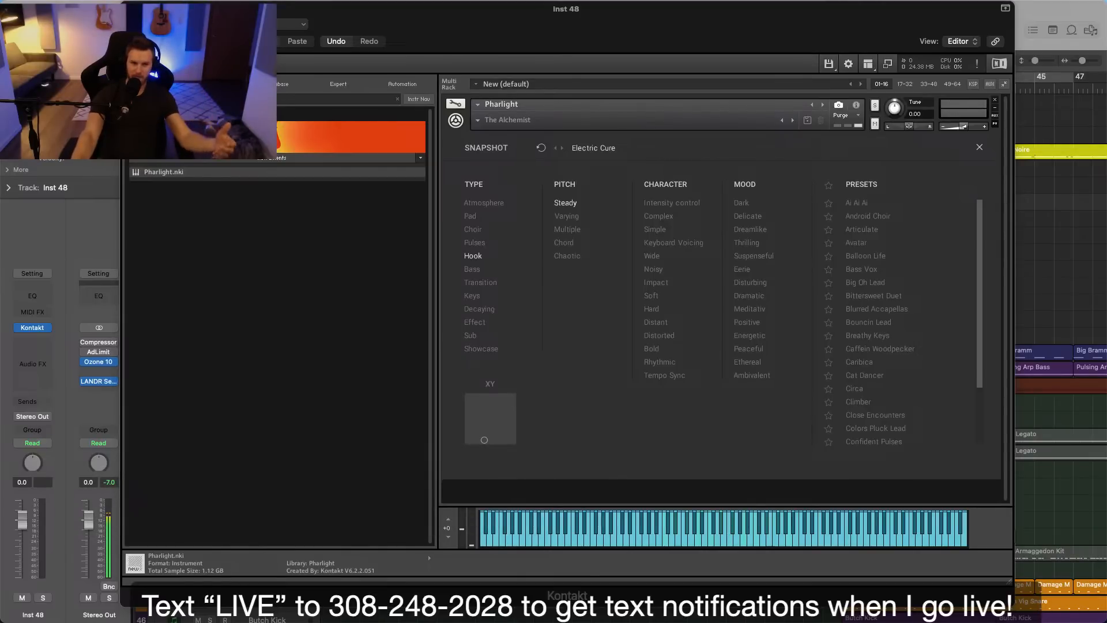
key("super+w")
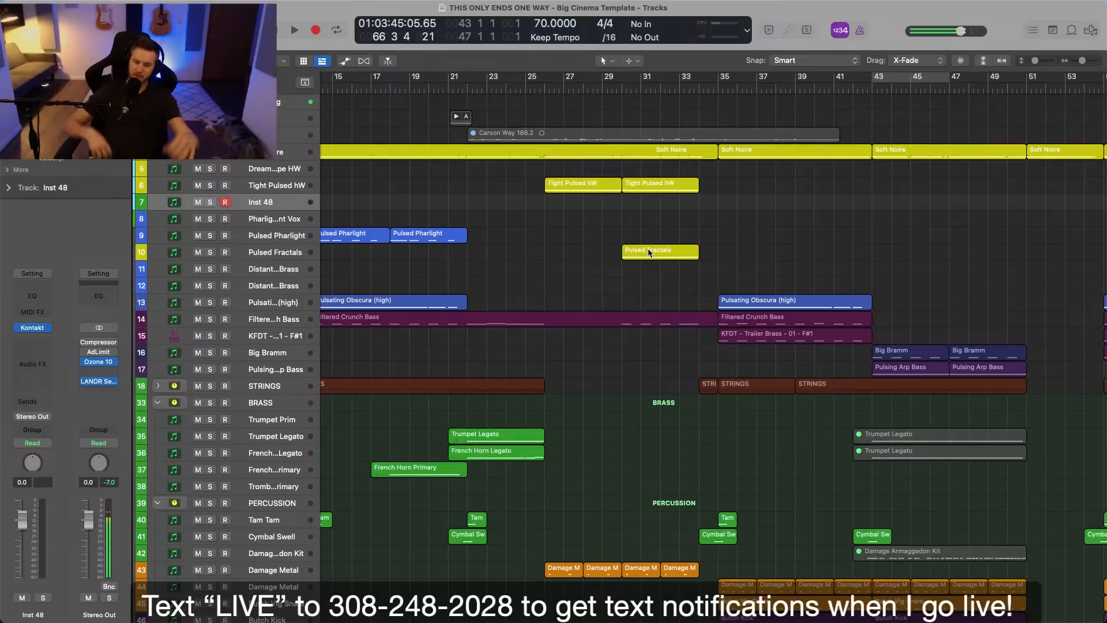
Place the playhead at bar 35, at the start of the Soft Noire region.
key("super+Right")
scroll(786, 273, "right", 8)
left_click(468, 85)
left_click(501, 153)
scroll(521, 200, "up", 4)
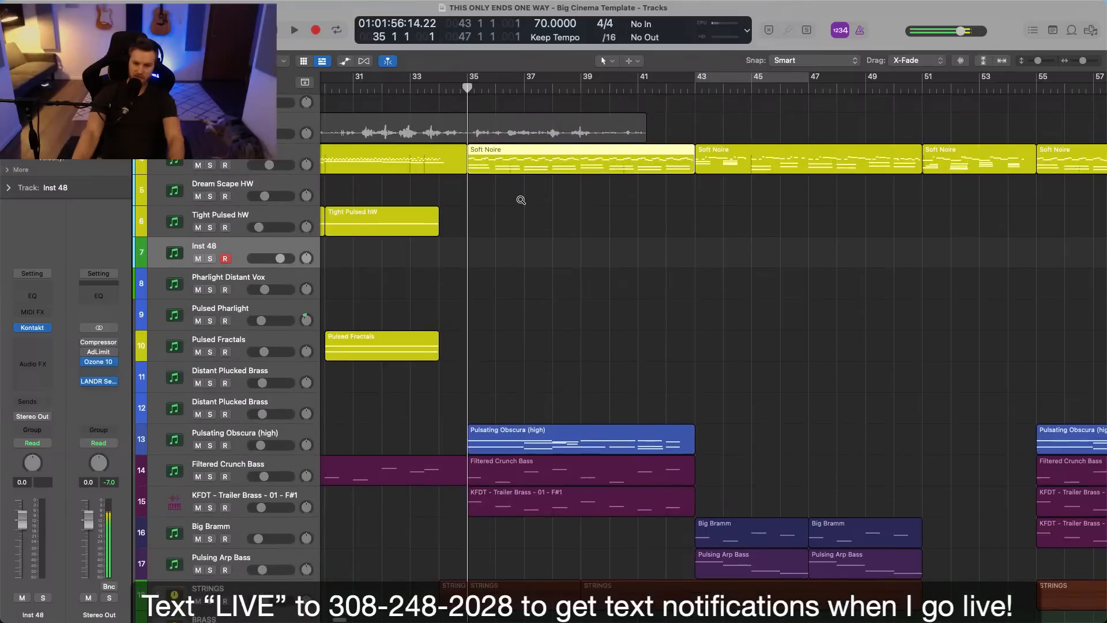
scroll(521, 200, "left", 3)
scroll(522, 223, "up", 1)
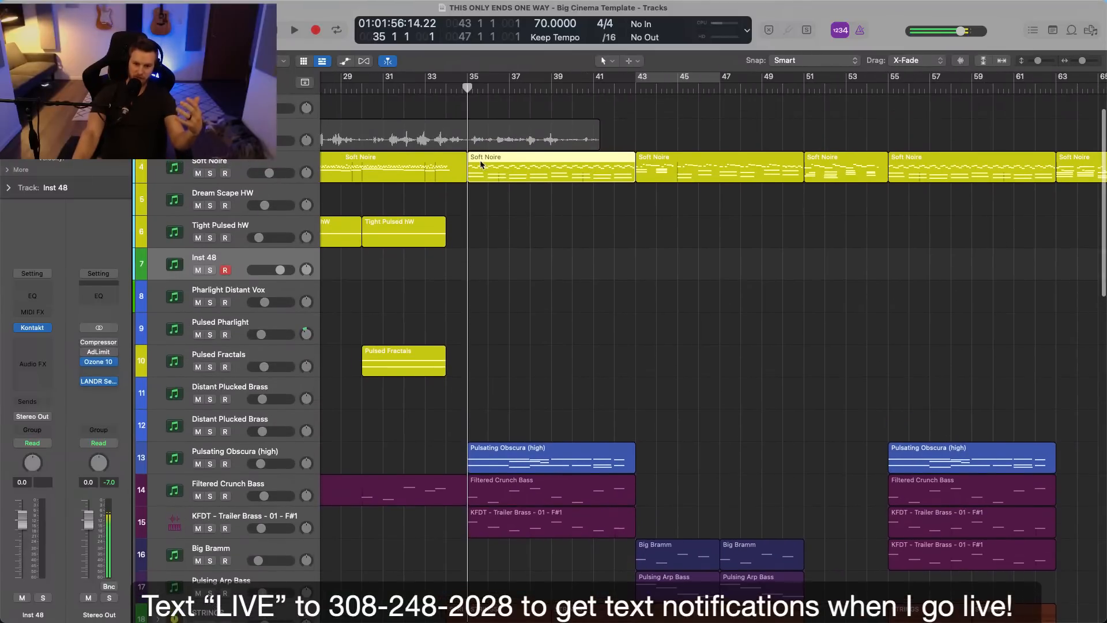
left_click(531, 241)
Solo the Soft Noire track, listen to it briefly from bar 35 and clear the solo.
left_click(229, 164)
key("s")
key("space")
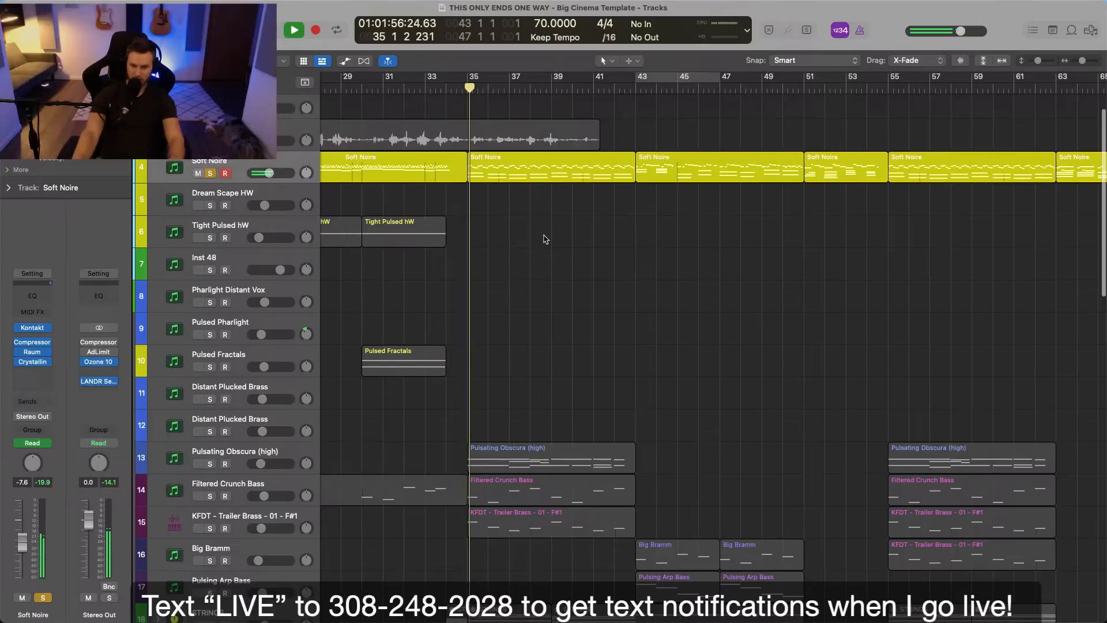
scroll(546, 248, "down", 1)
key("space")
scroll(543, 258, "down", 1)
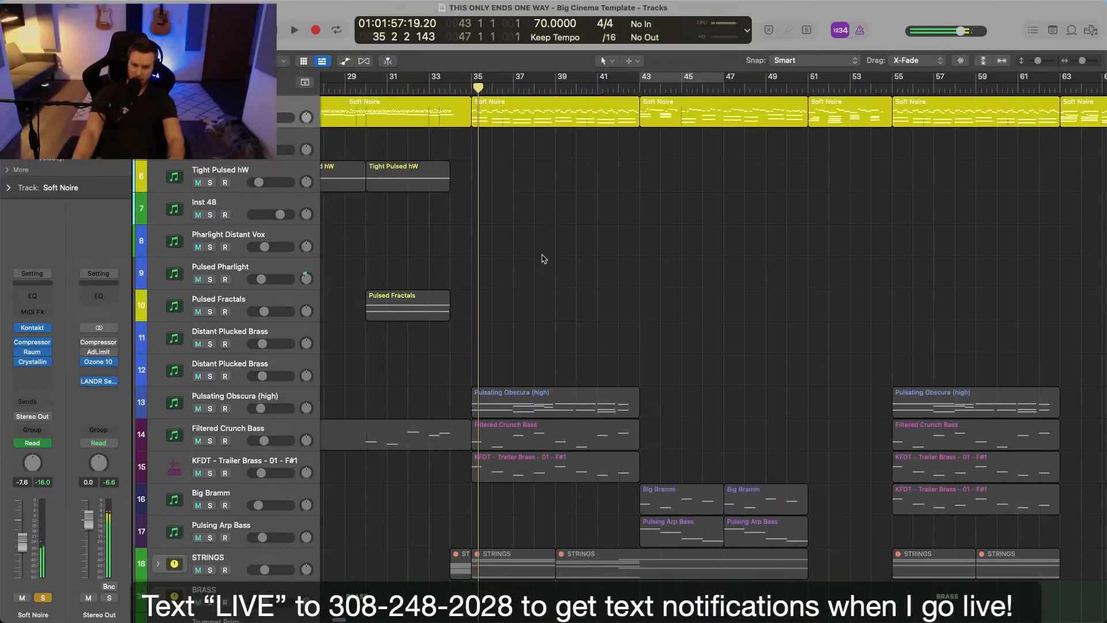
key("s")
Solo the Pulsating Obscura (high) track, listen to it briefly from bar 35 and clear the solo.
scroll(542, 257, "down", 2)
left_click(300, 326)
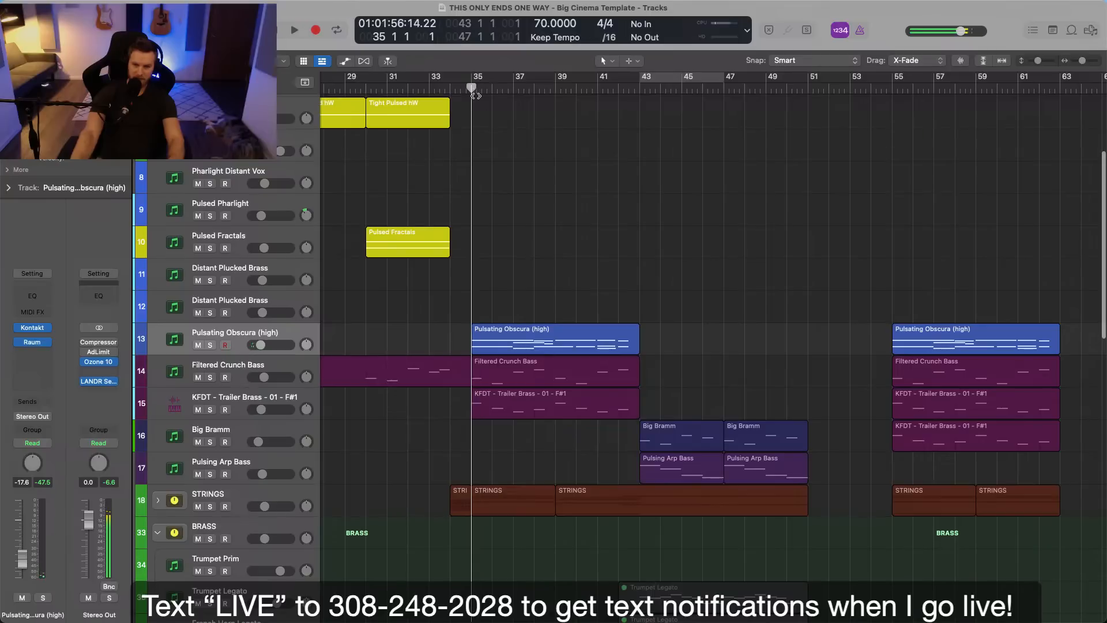
key("s")
key("space")
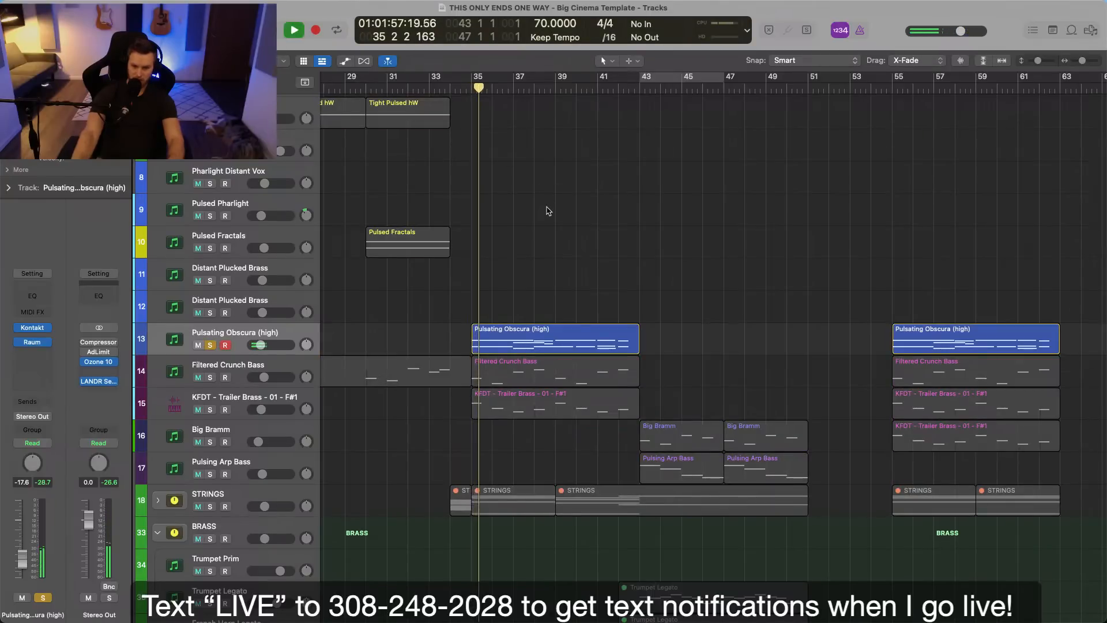
key("space")
key("s")
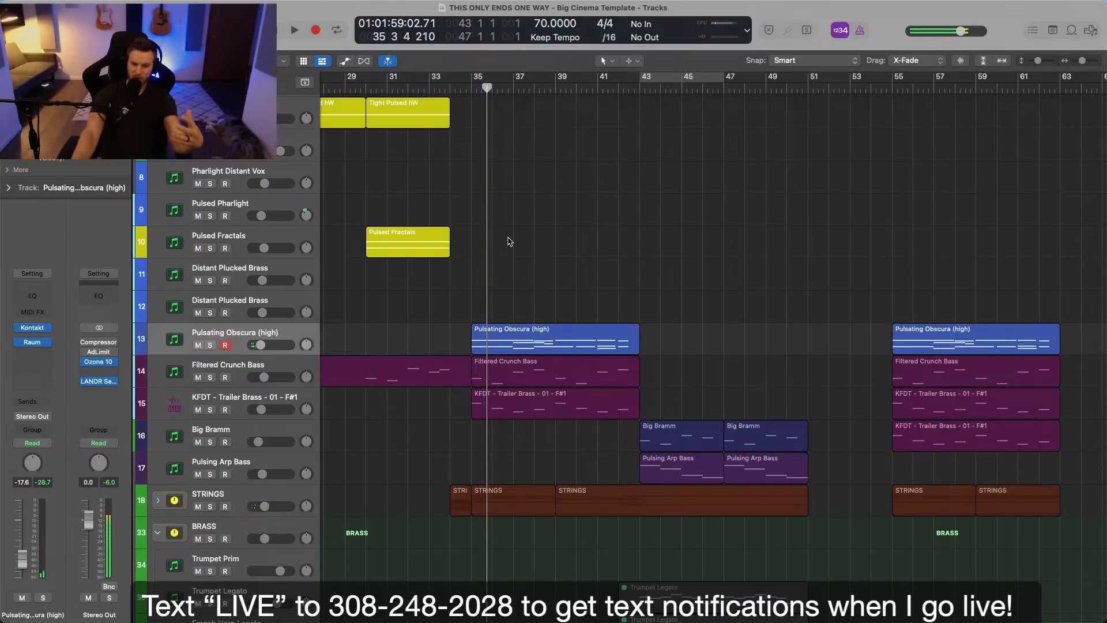
Solo Filtered Crunch Bass together with KFDT - Trailer Brass, listen from bar 35 and clear both solos.
scroll(510, 277, "down", 3)
left_click(238, 302)
left_click(251, 335, "shift")
key("s")
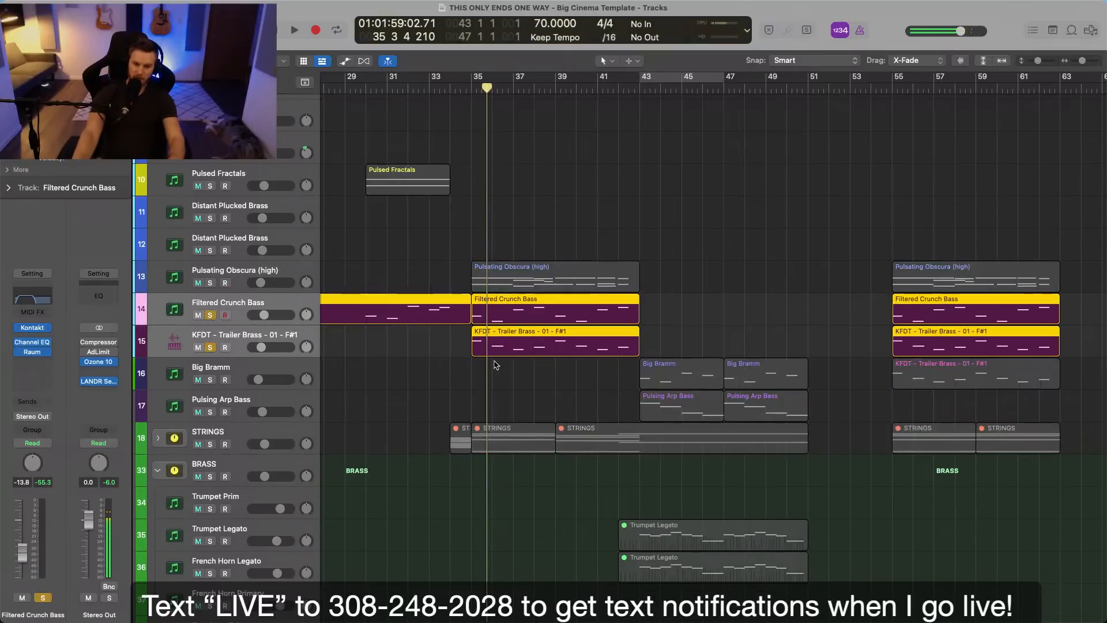
left_click(479, 91)
left_click(554, 137)
key("space")
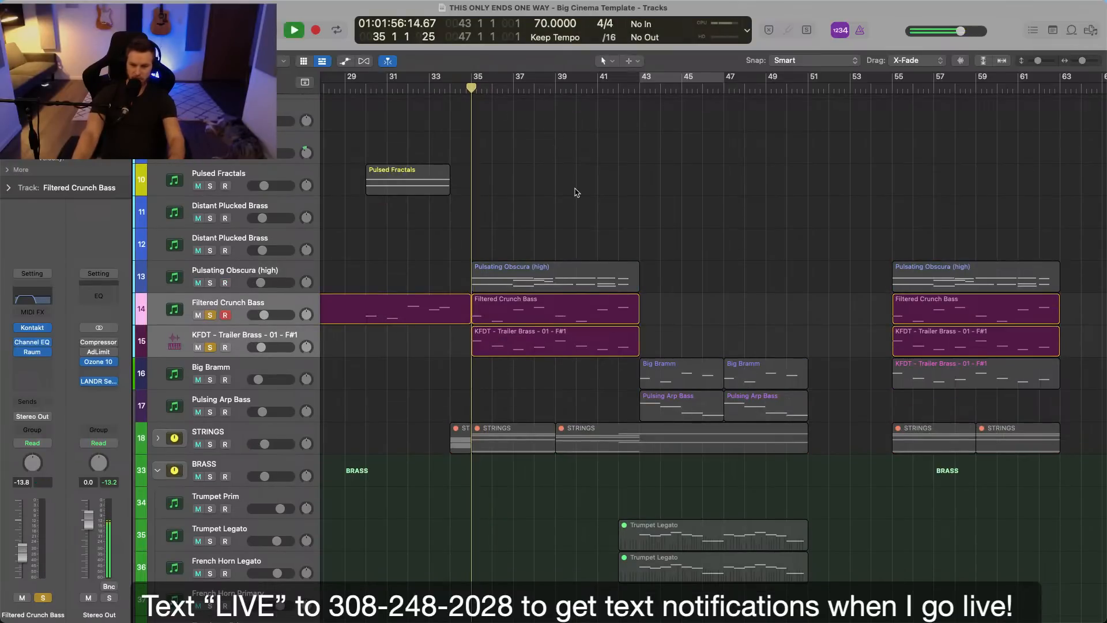
left_click(574, 189)
key("space")
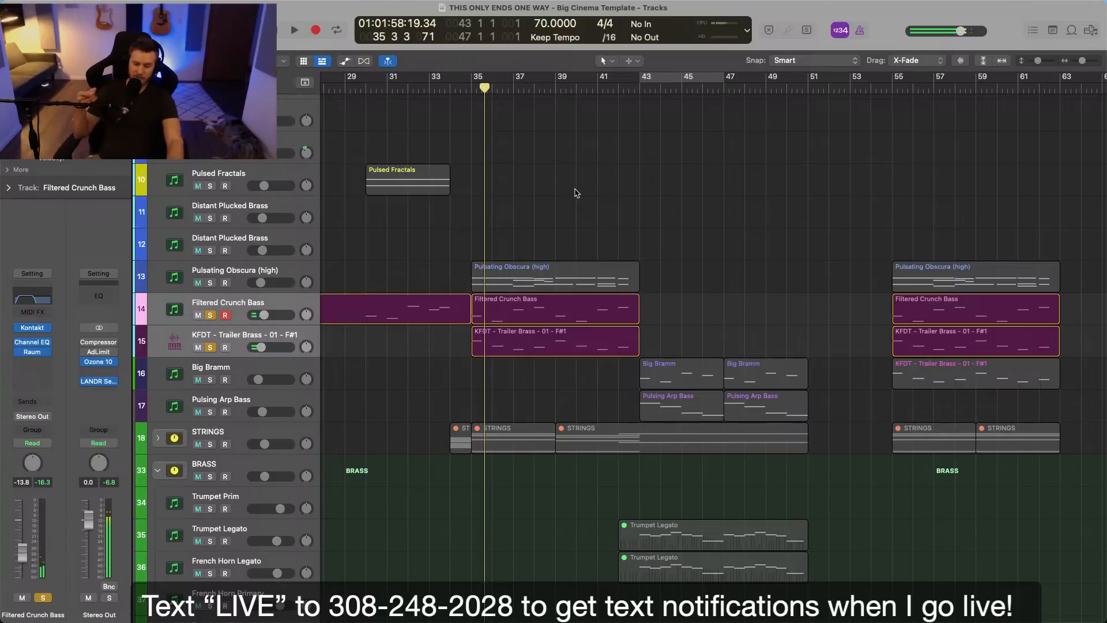
key("s")
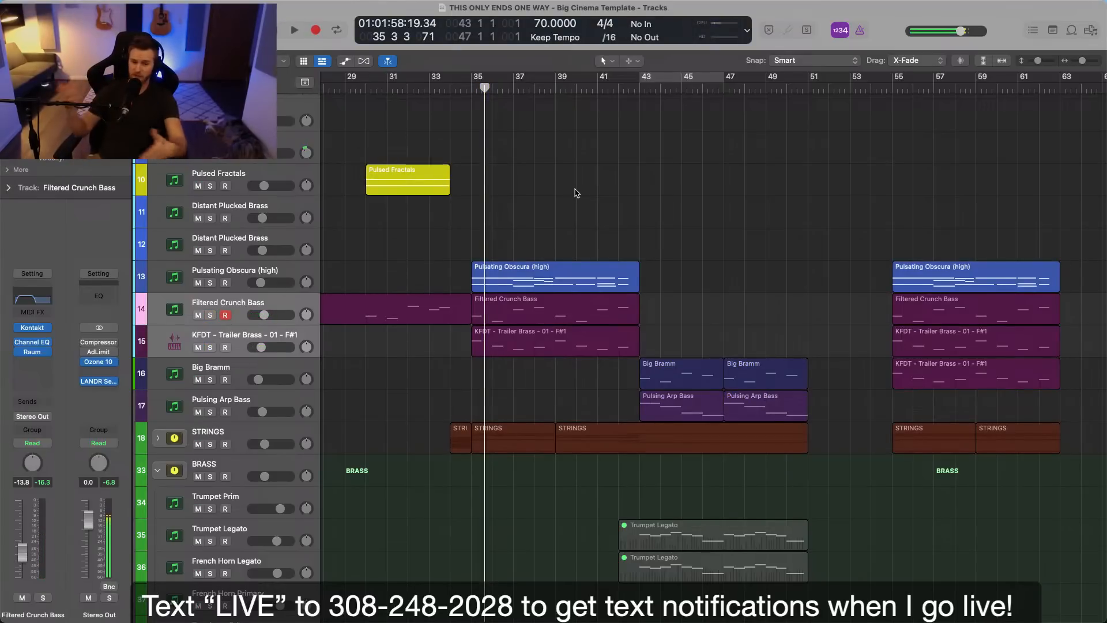
Expand the STRINGS stack, solo it and listen to about one bar from bar 35.
left_click(159, 439)
scroll(517, 425, "down", 6)
left_click(210, 235)
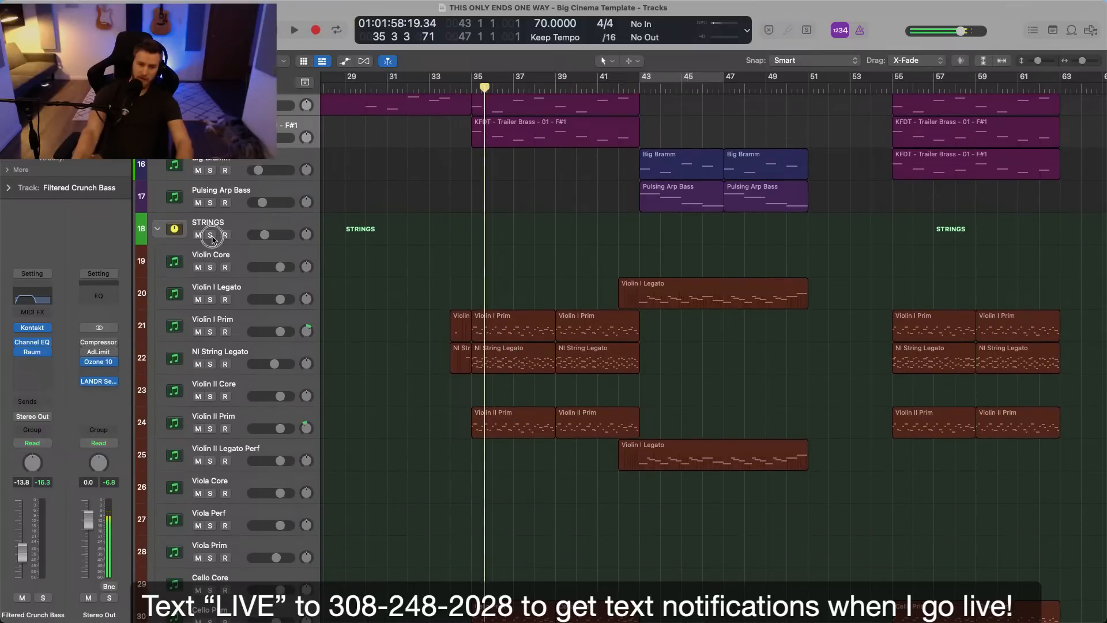
left_click(465, 91)
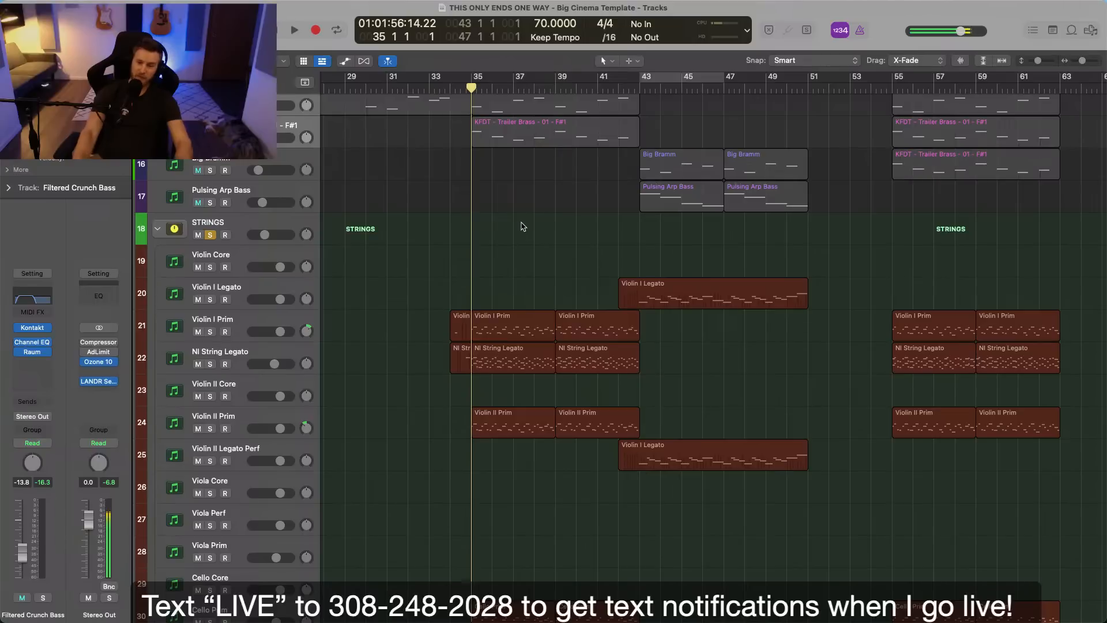
key("space")
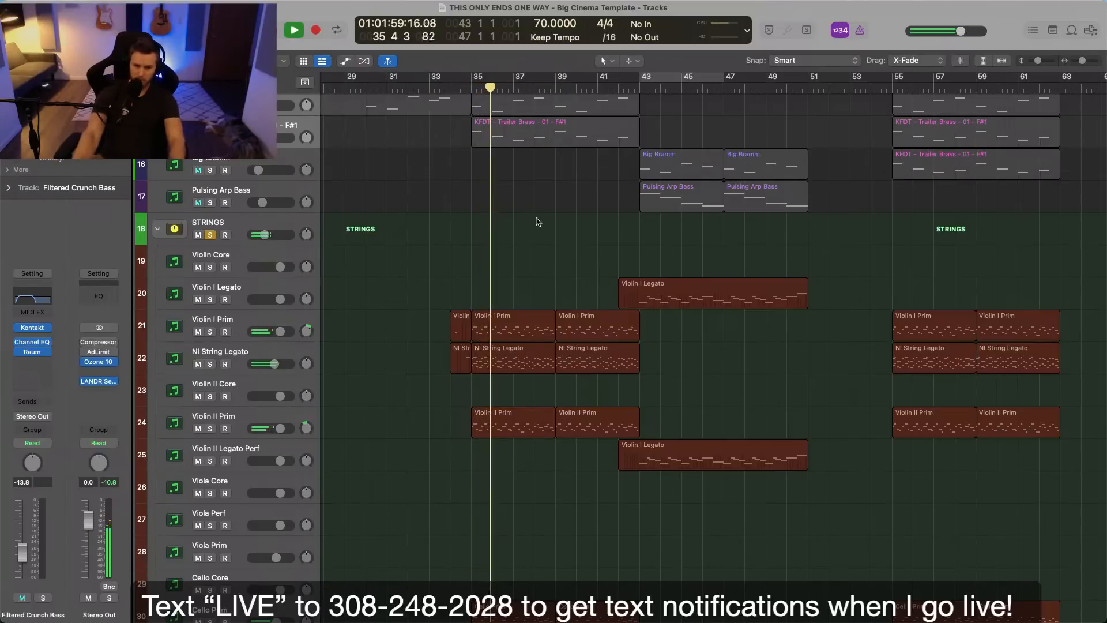
key("space")
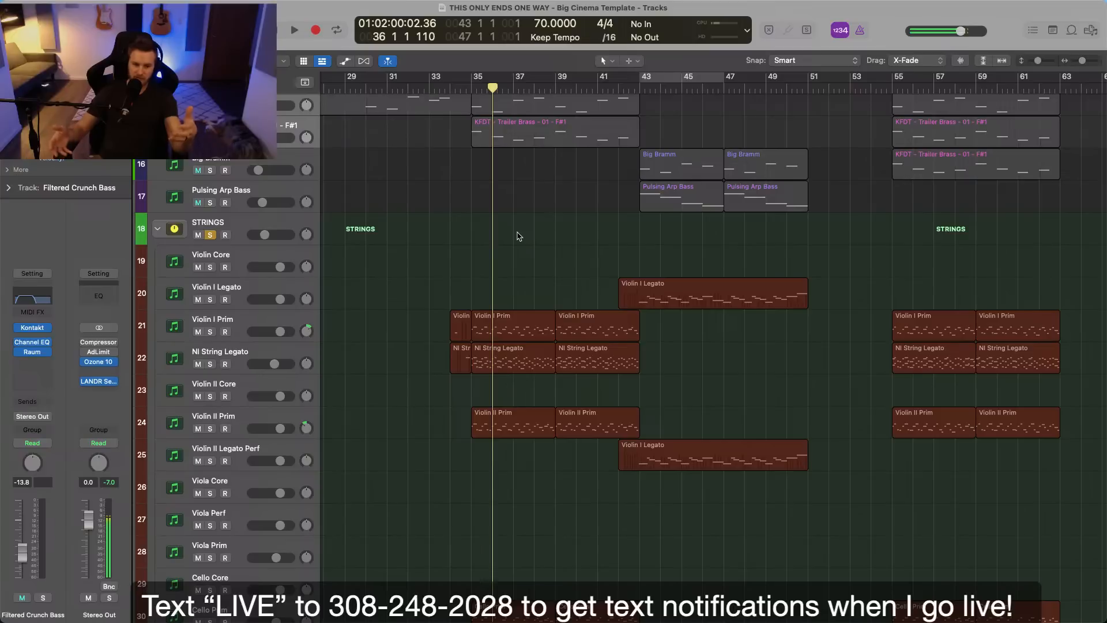
Open the Channel EQ of the Filtered Crunch Bass track to view its curve, and close it.
double_click(49, 296)
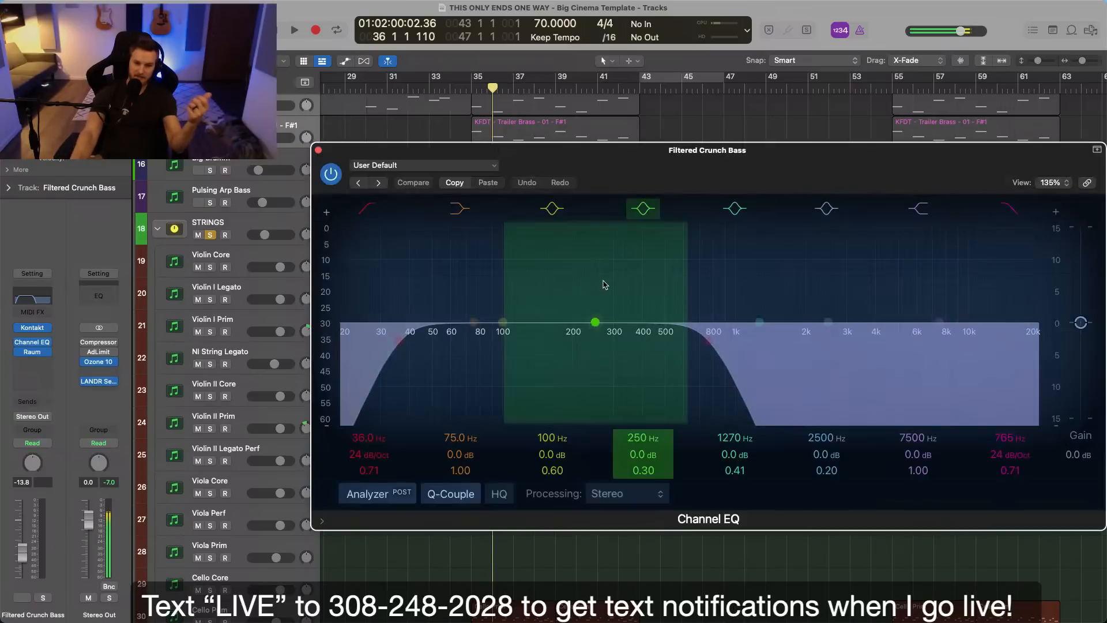
left_click_drag(708, 172, 598, 159)
left_click(210, 137)
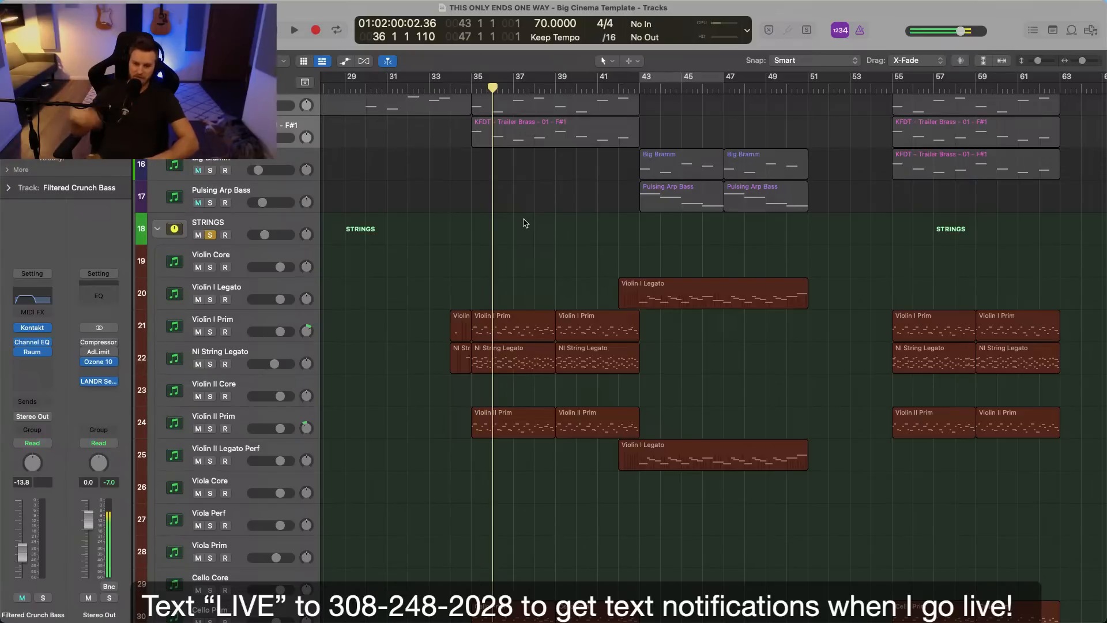
Clear the STRINGS solo and play the full arrangement from bar 5 to bar 7.
scroll(525, 223, "down", 5)
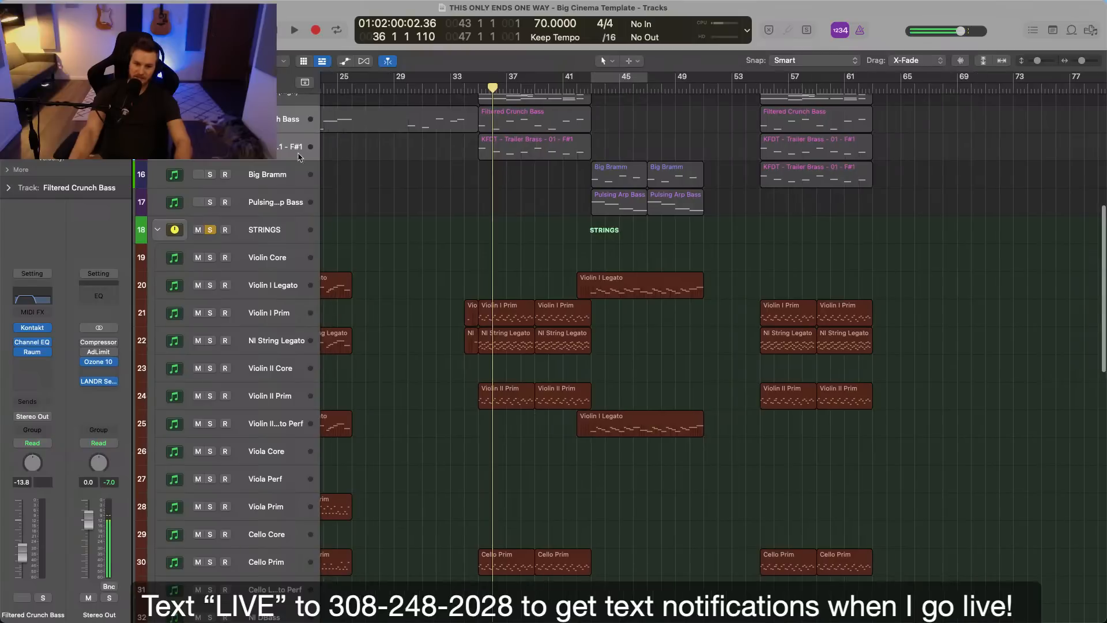
scroll(692, 346, "up", 10)
scroll(692, 346, "left", 5)
left_click(379, 86)
scroll(458, 163, "up", 5)
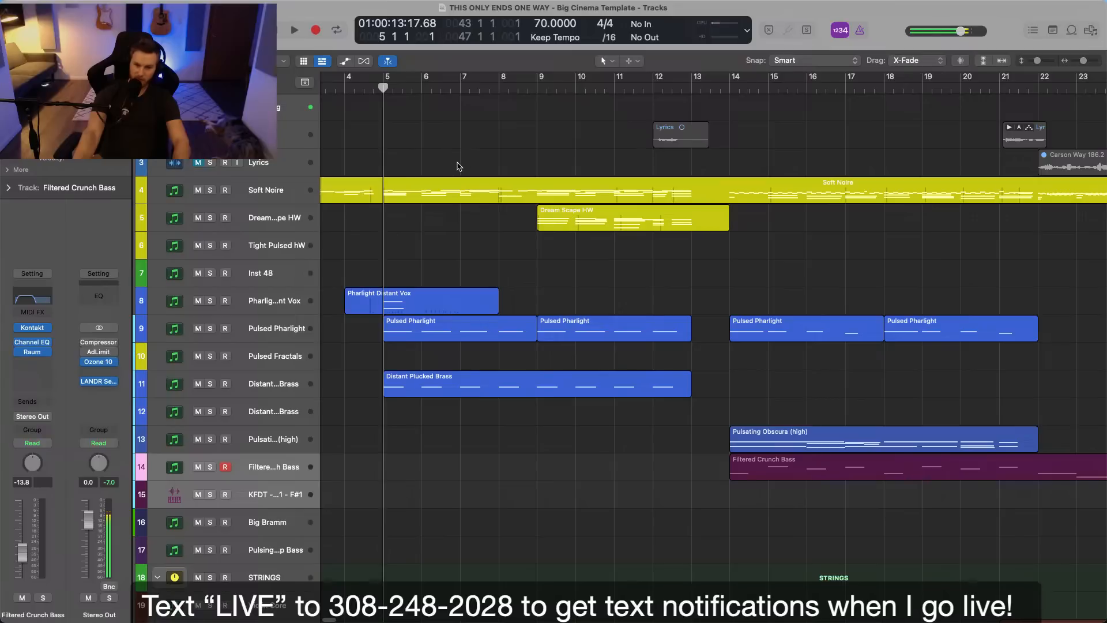
key("space")
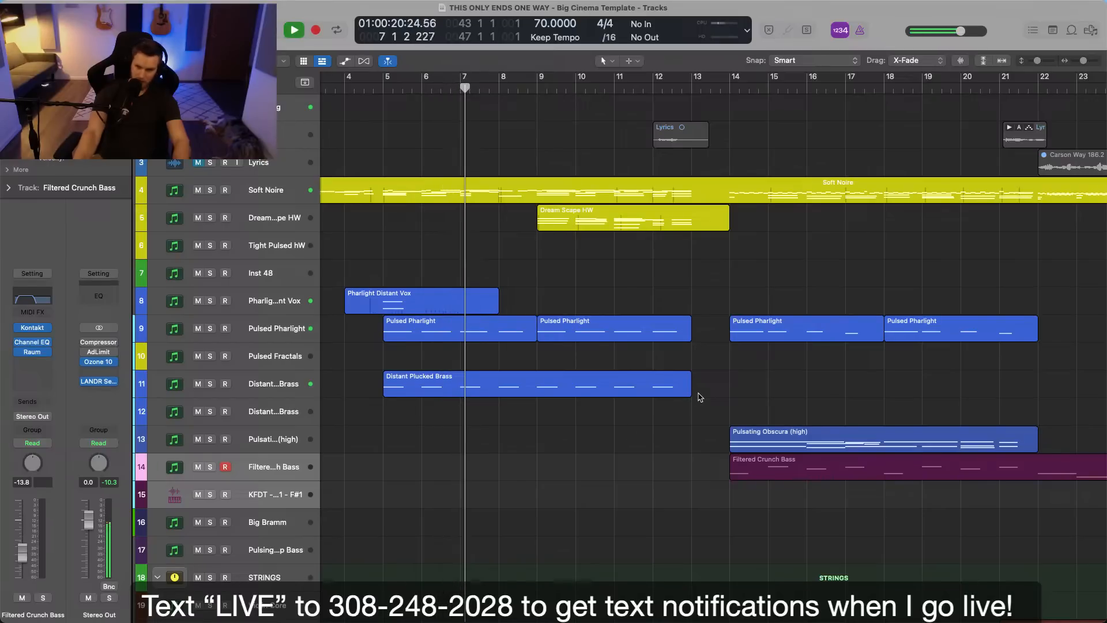
key("space")
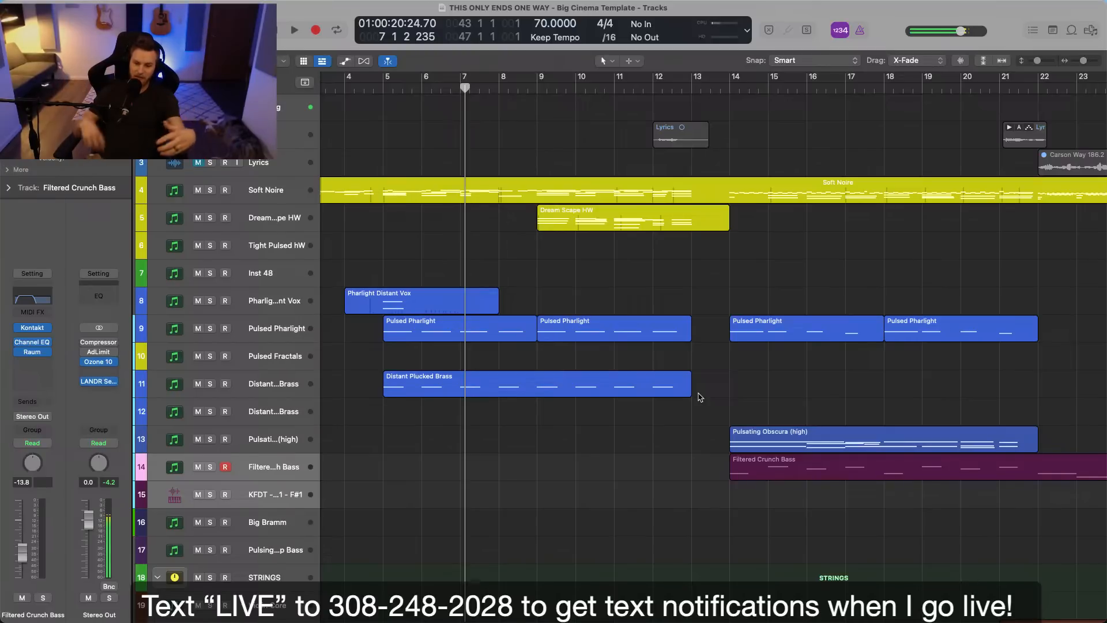
Place the playhead at bar 14 and look over the bass and string regions that enter there.
scroll(638, 421, "down", 3)
scroll(600, 434, "left", 2)
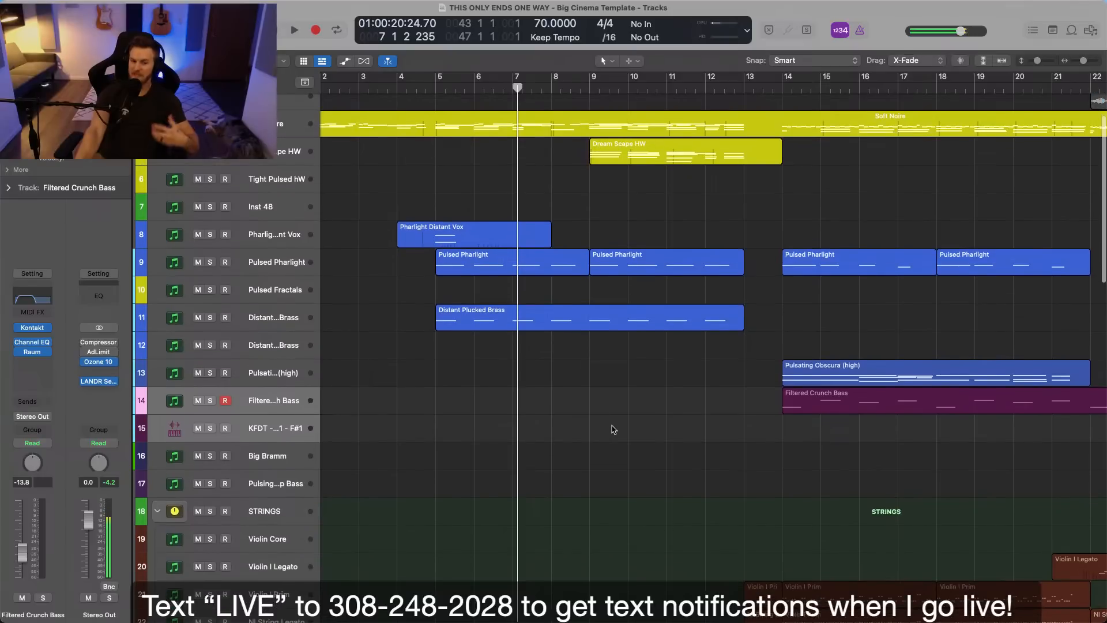
scroll(614, 430, "right", 4)
left_click(577, 92)
scroll(721, 346, "down", 3)
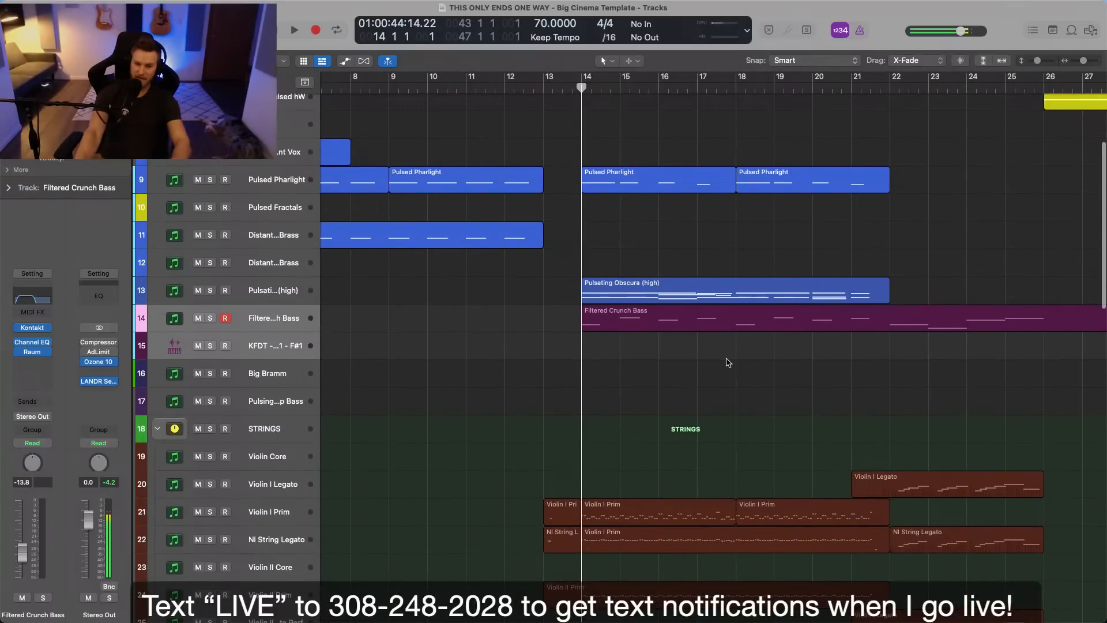
scroll(739, 361, "down", 4)
scroll(741, 361, "left", 4)
scroll(740, 365, "left", 2)
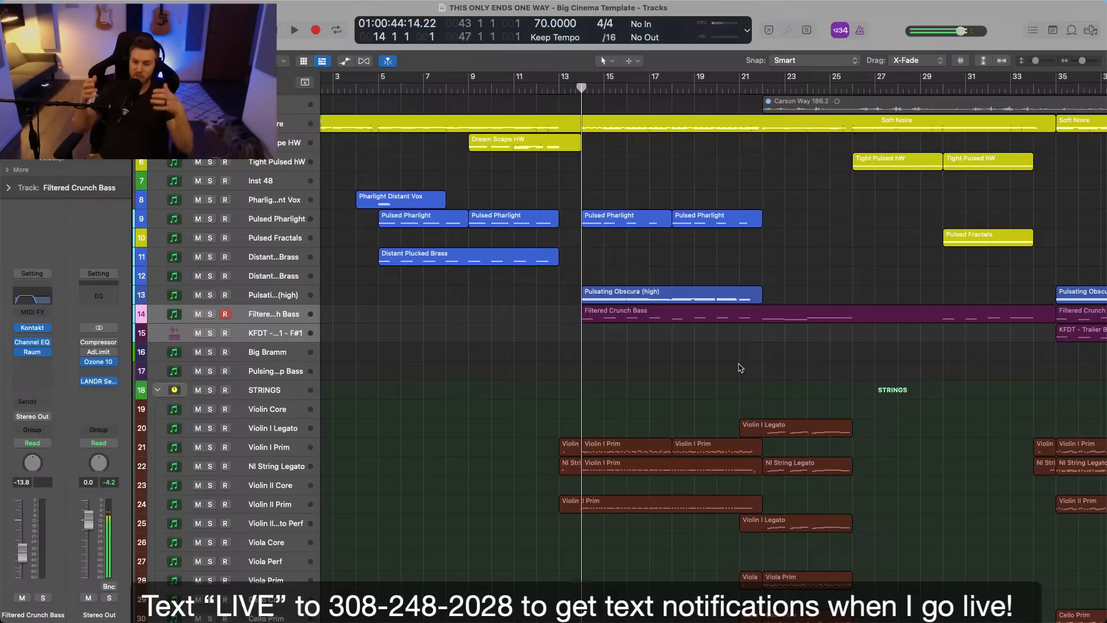
Move the playhead back to bar 12 and play the transition through to bar 17.
key("comma")
key("comma")
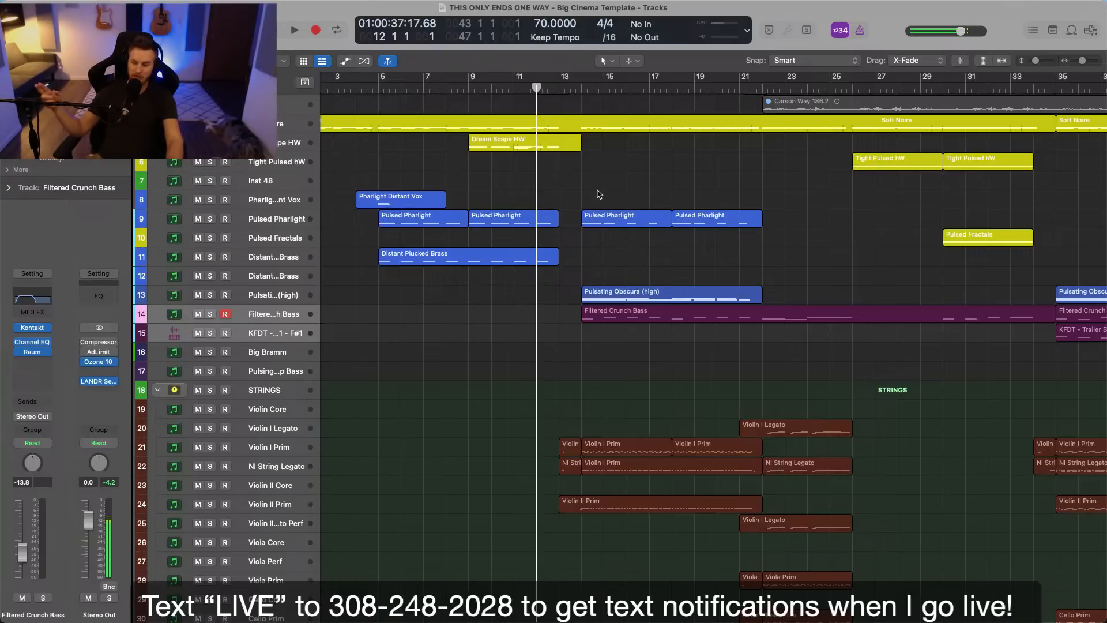
key("space")
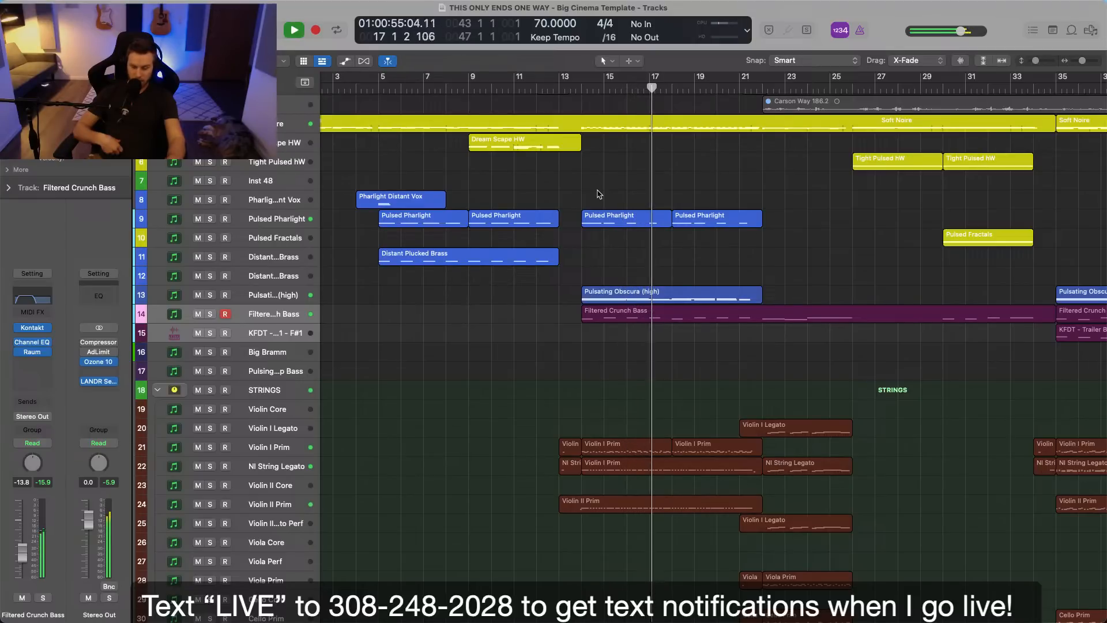
key("space")
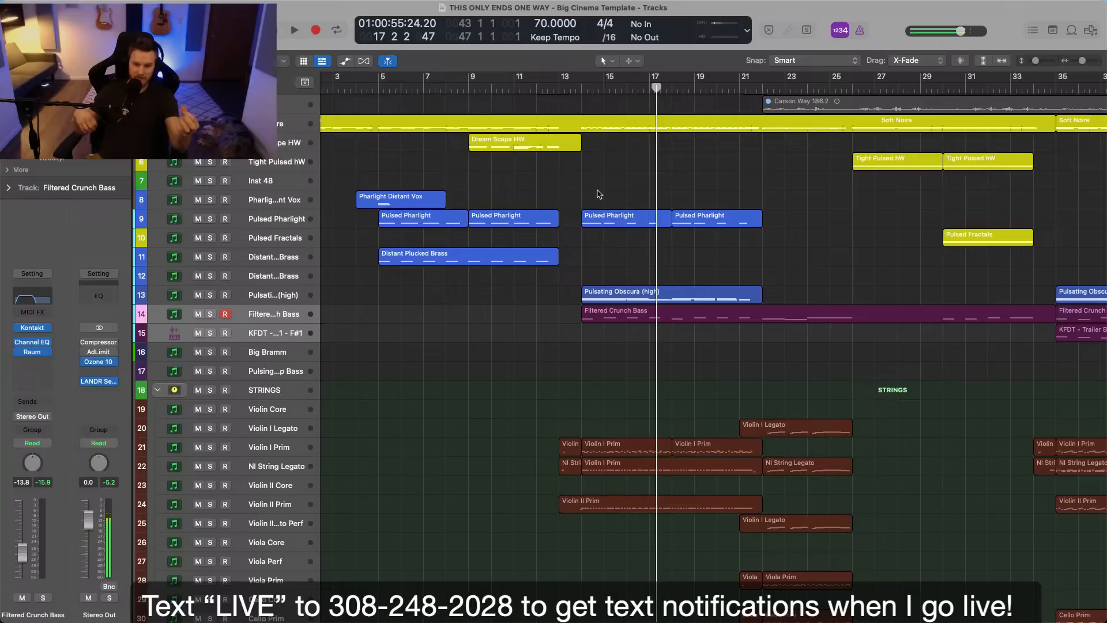
Solo the Soft Noire track, listen to it from bar 14 to bar 15 and clear the solo.
left_click(284, 121)
scroll(618, 210, "up", 5)
left_click(587, 94)
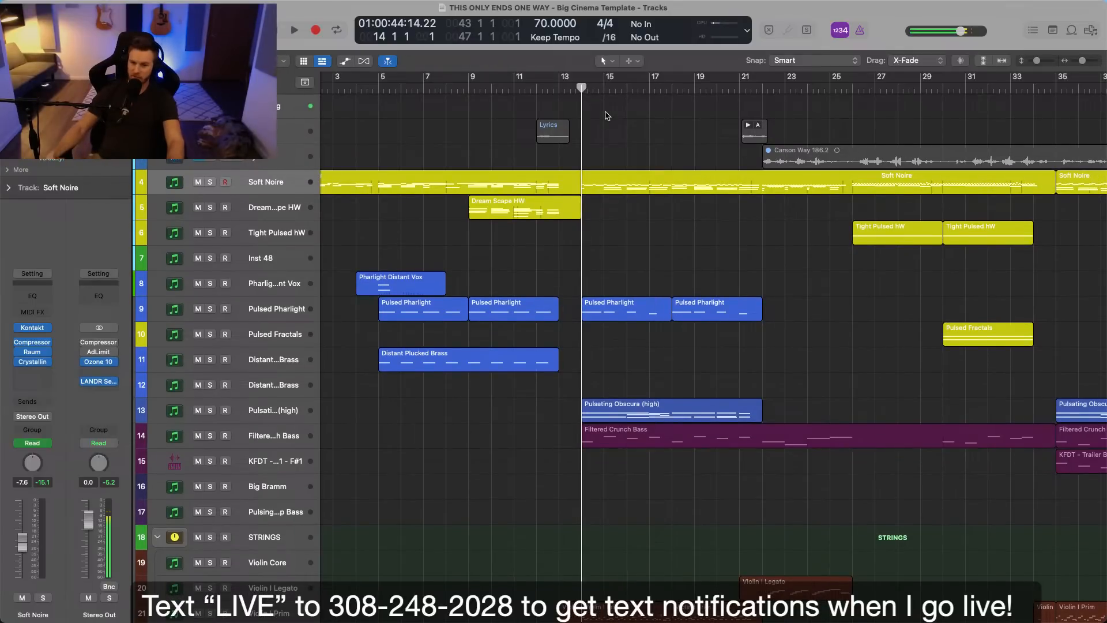
key("s")
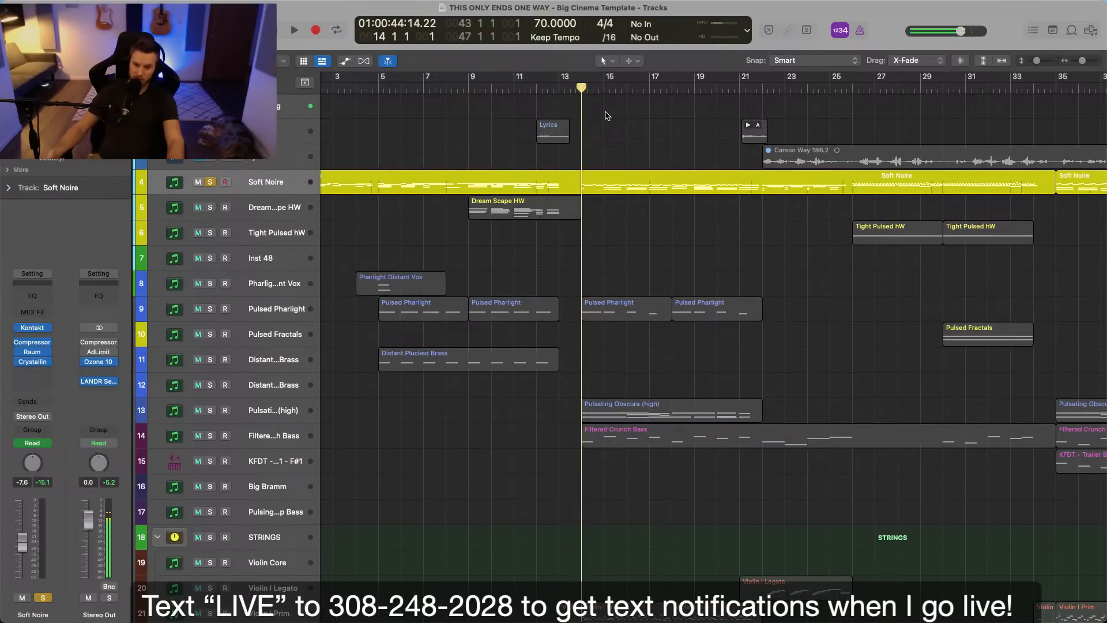
key("space")
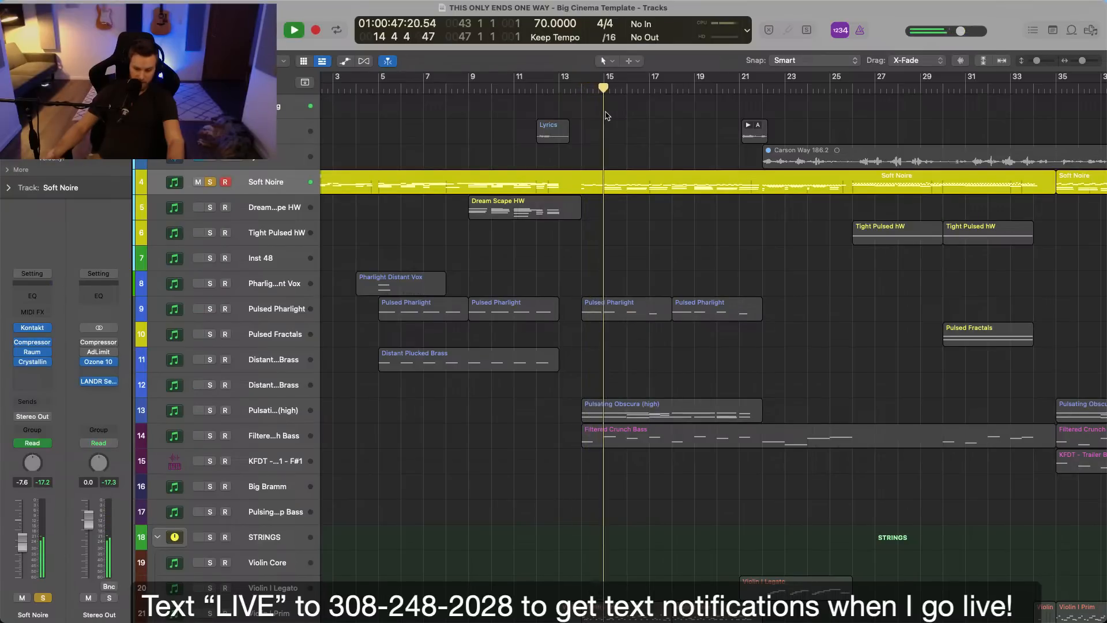
key("space")
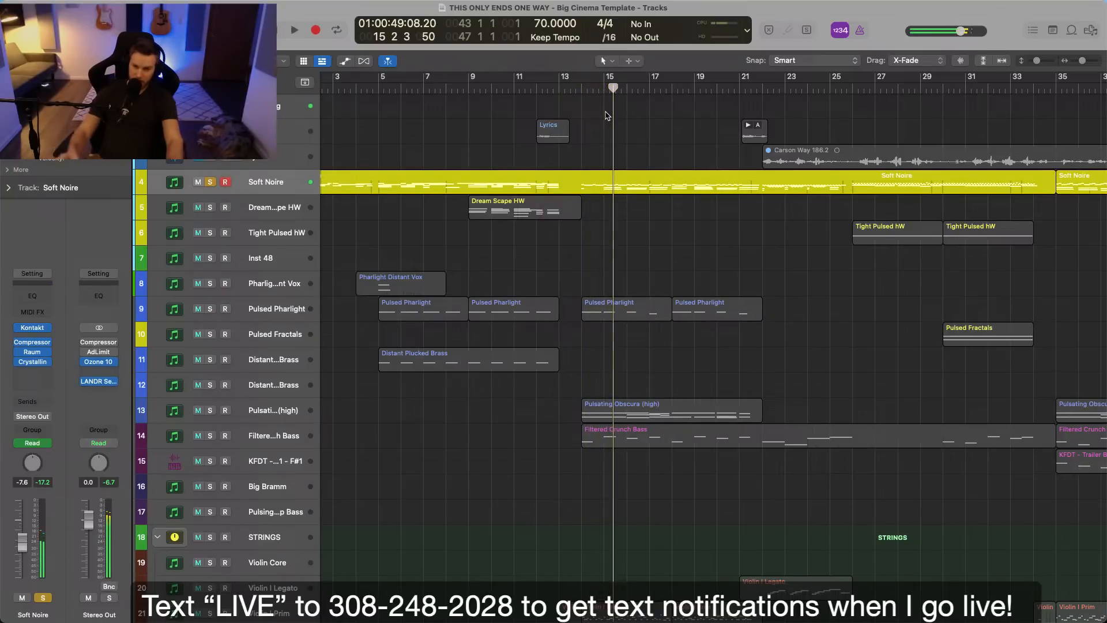
key("s")
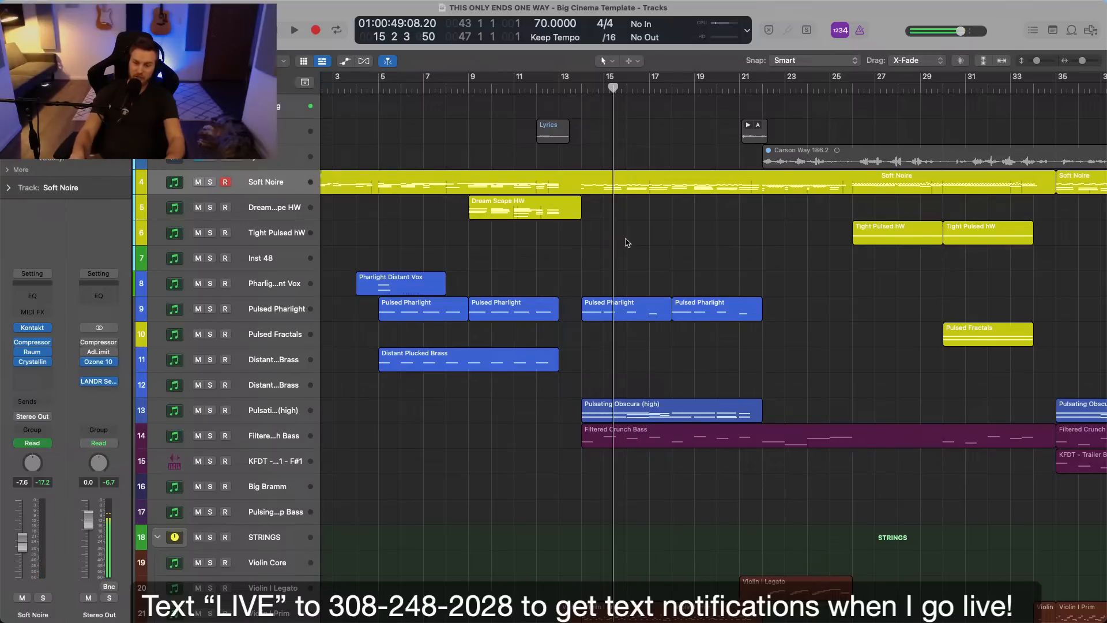
Examine how the synth, bass and string regions are layered from bar 14 to bar 26.
scroll(634, 239, "down", 2)
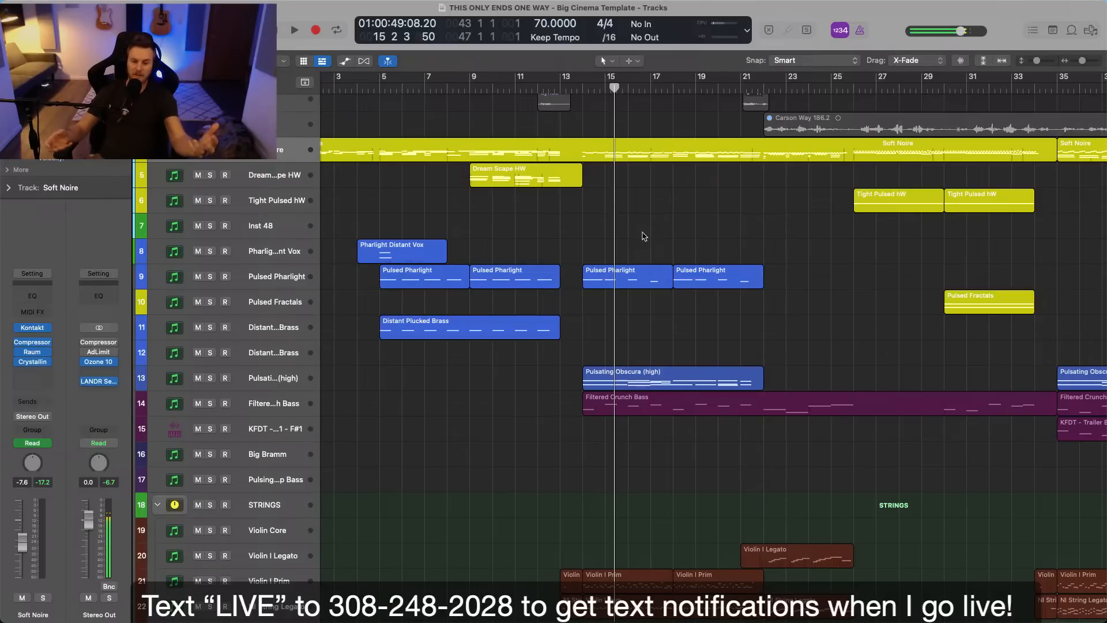
scroll(645, 287, "down", 3)
scroll(644, 287, "down", 5)
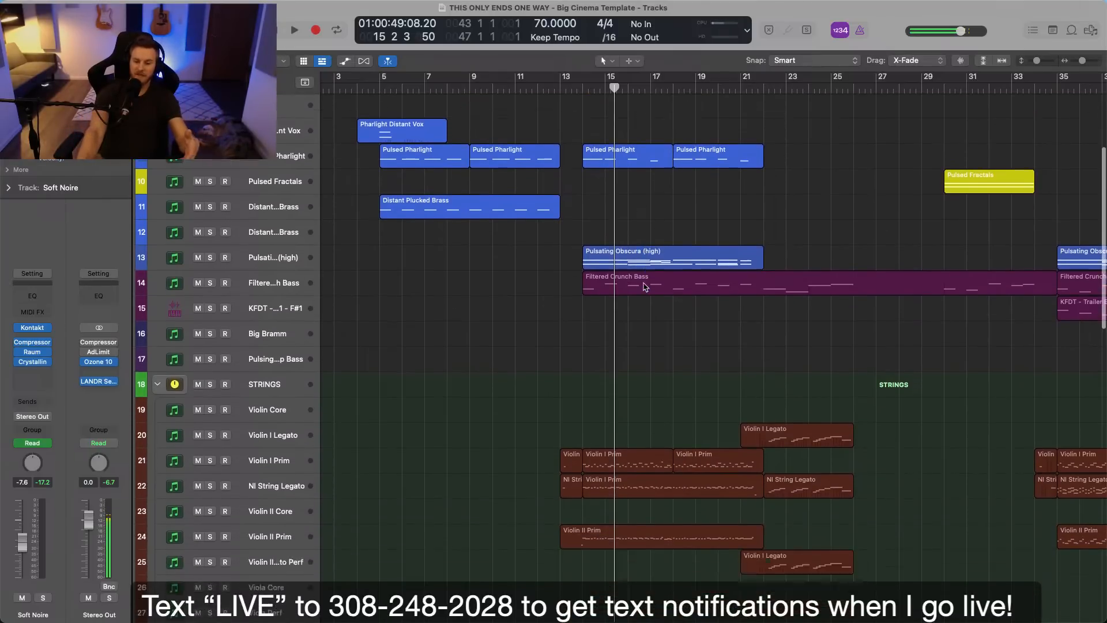
scroll(645, 305, "right", 2)
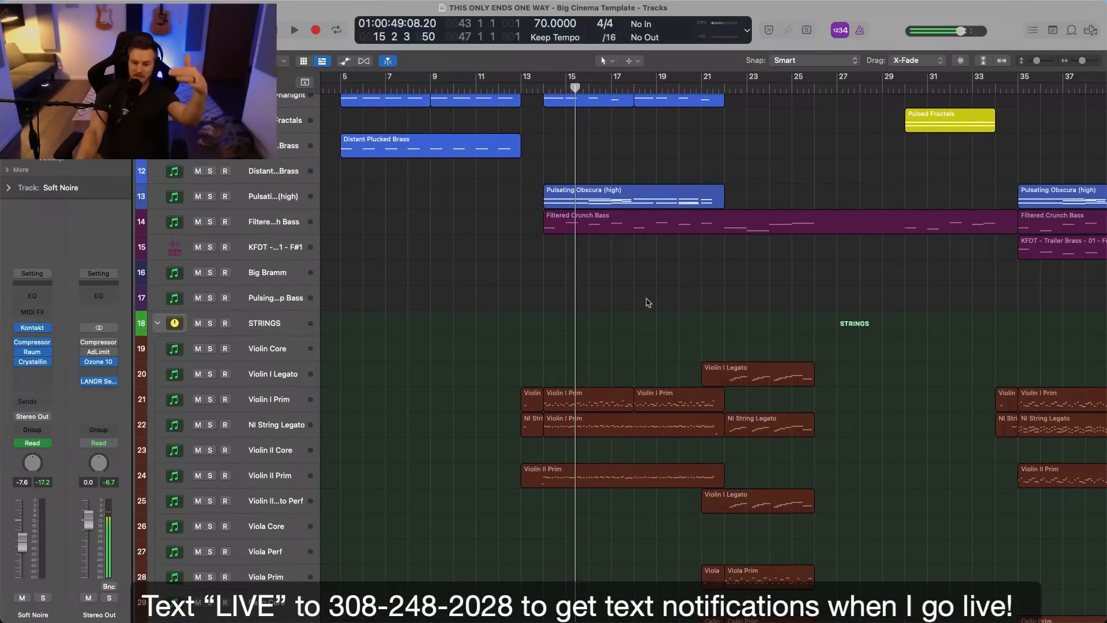
scroll(648, 303, "down", 10)
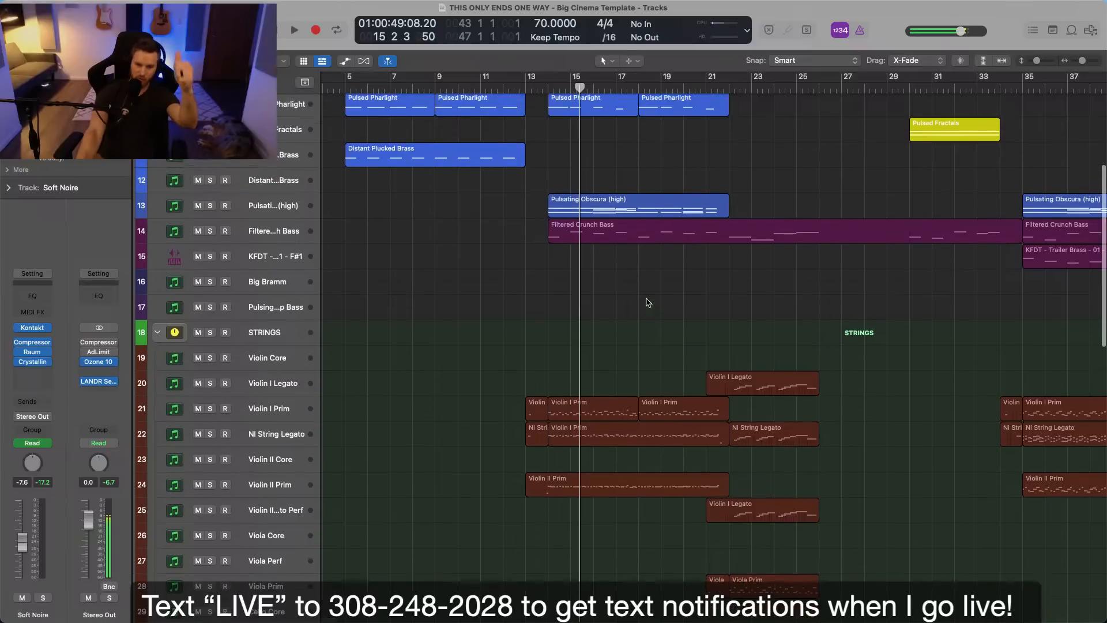
scroll(648, 302, "down", 8)
scroll(648, 302, "up", 16)
scroll(648, 302, "up", 3)
left_click(574, 235)
left_click(595, 248, "shift")
scroll(596, 244, "down", 5)
scroll(596, 244, "up", 4)
Solo Pulsating Obscura (high) and Filtered Crunch Bass together and start playback from bar 14.
left_click(265, 259)
left_click(267, 278, "shift")
key("s")
left_click(551, 90)
key("space")
scroll(455, 198, "up", 1)
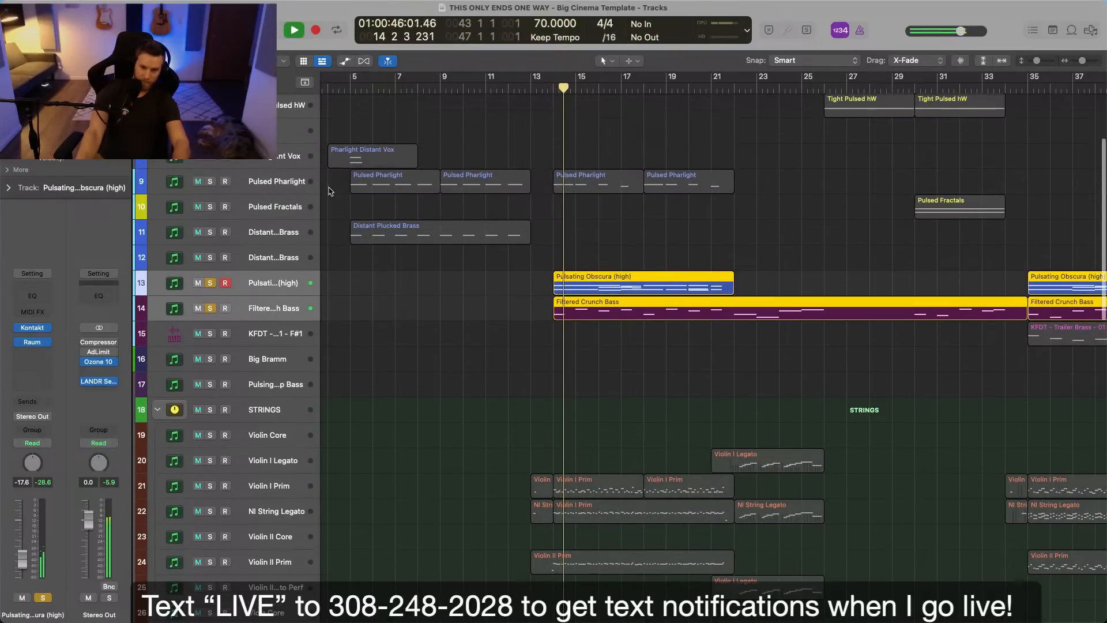
Add Pulsed Pharlight to the soloed tracks, listen to the combination and stop playback in bar 16.
left_click(210, 181)
left_click(562, 253)
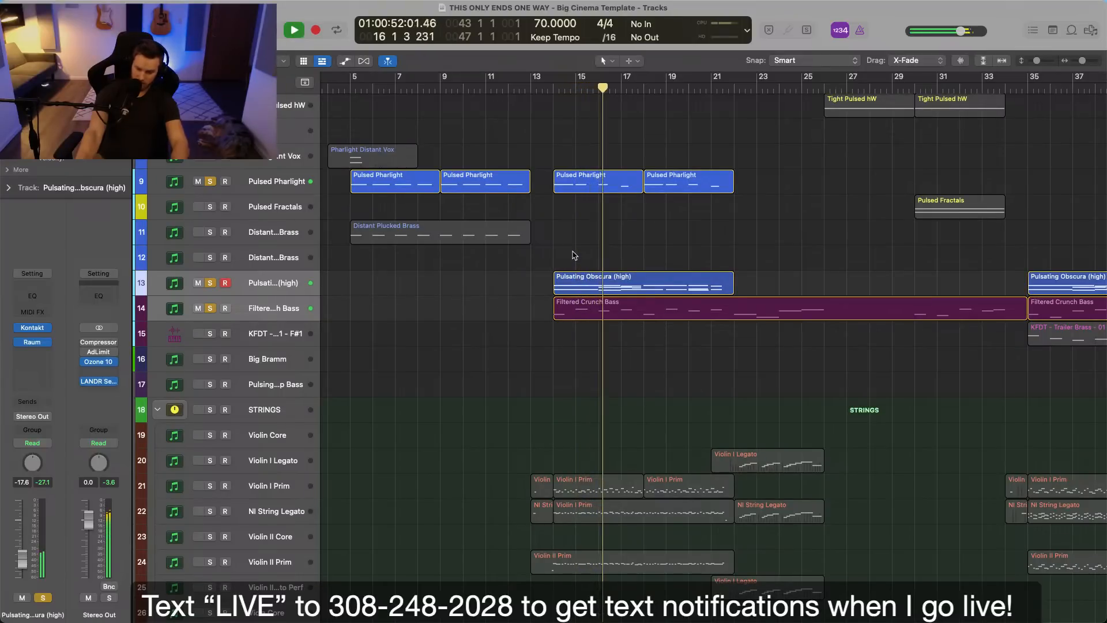
key("space")
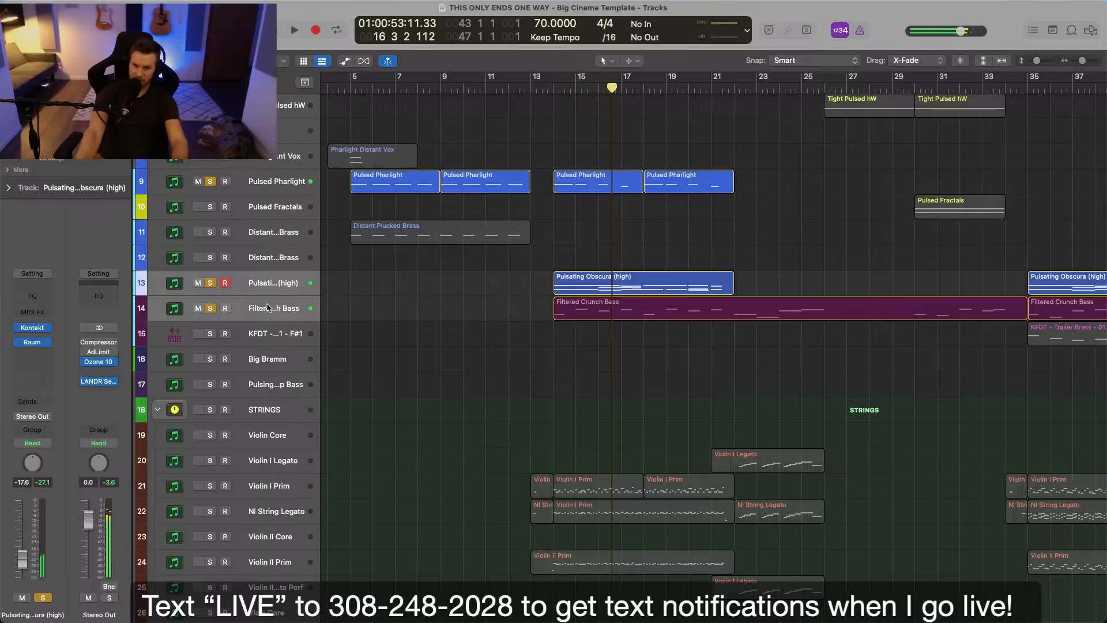
Clear the solos on the Filtered Crunch Bass, Pulsating Obscura (high) and Pulsed Pharlight tracks.
left_click(358, 311)
scroll(372, 333, "up", 1)
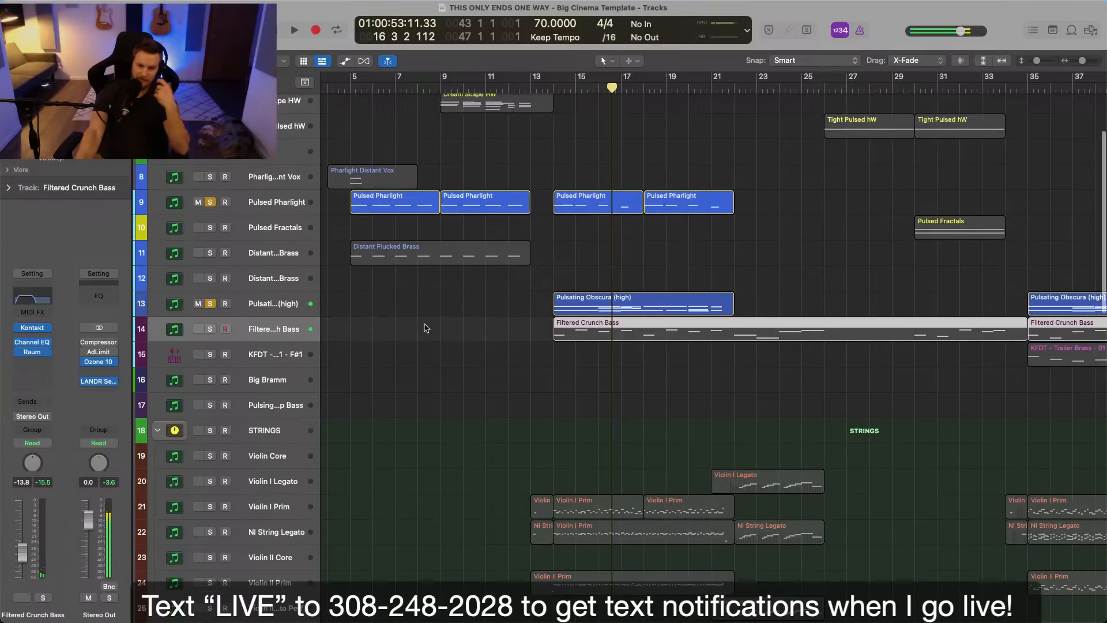
left_click(598, 296)
left_click(598, 225)
left_click(641, 255)
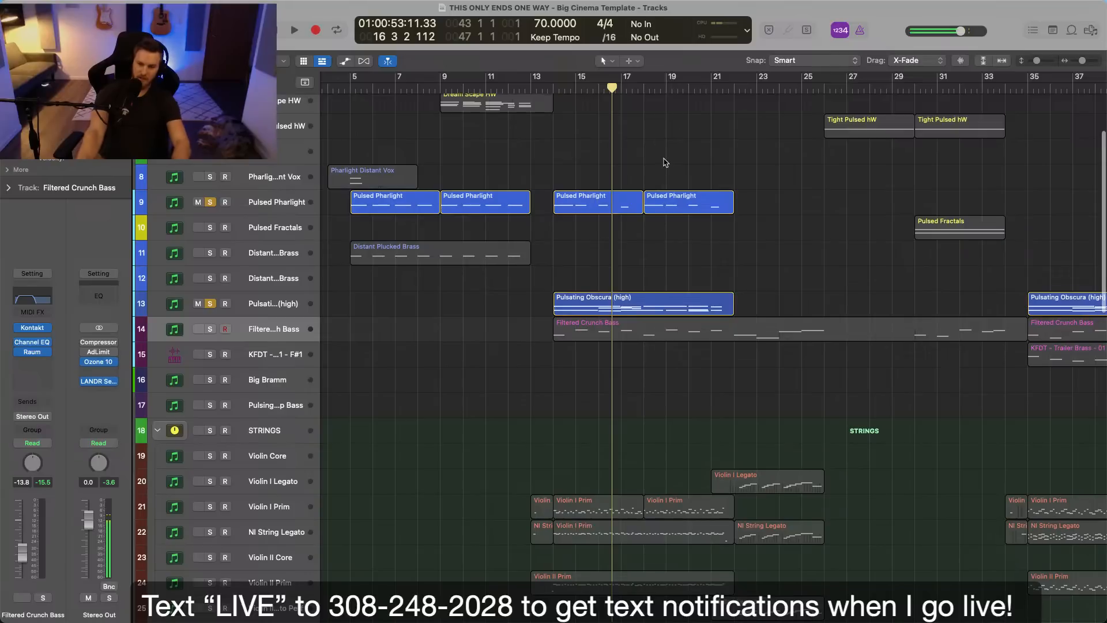
left_click(280, 205)
left_click(271, 305, "shift")
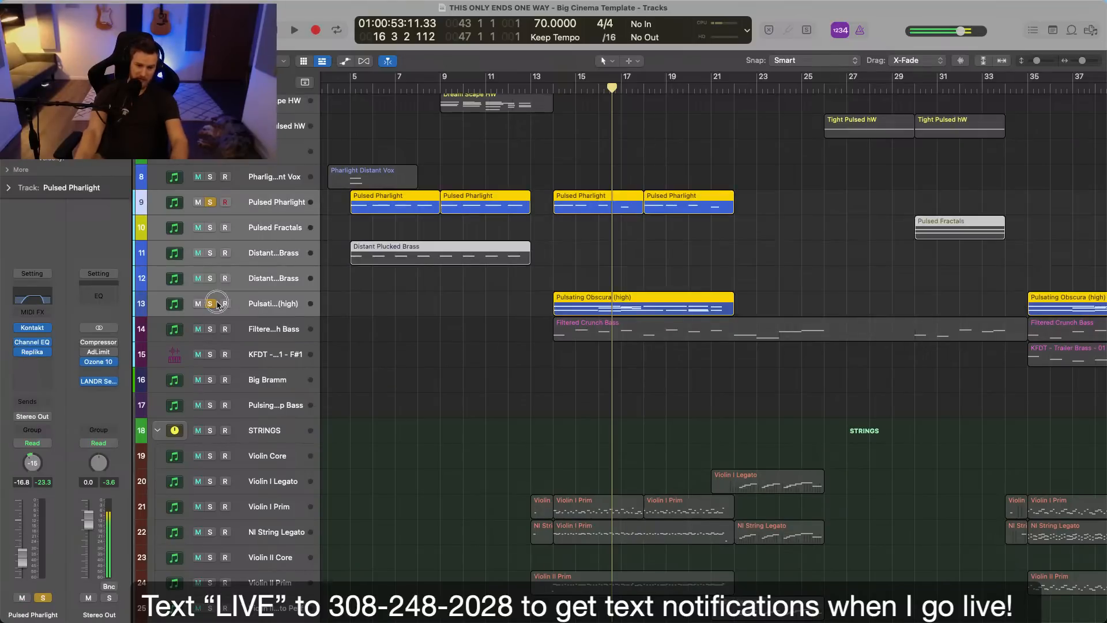
left_click(271, 304)
left_click(276, 208, "shift")
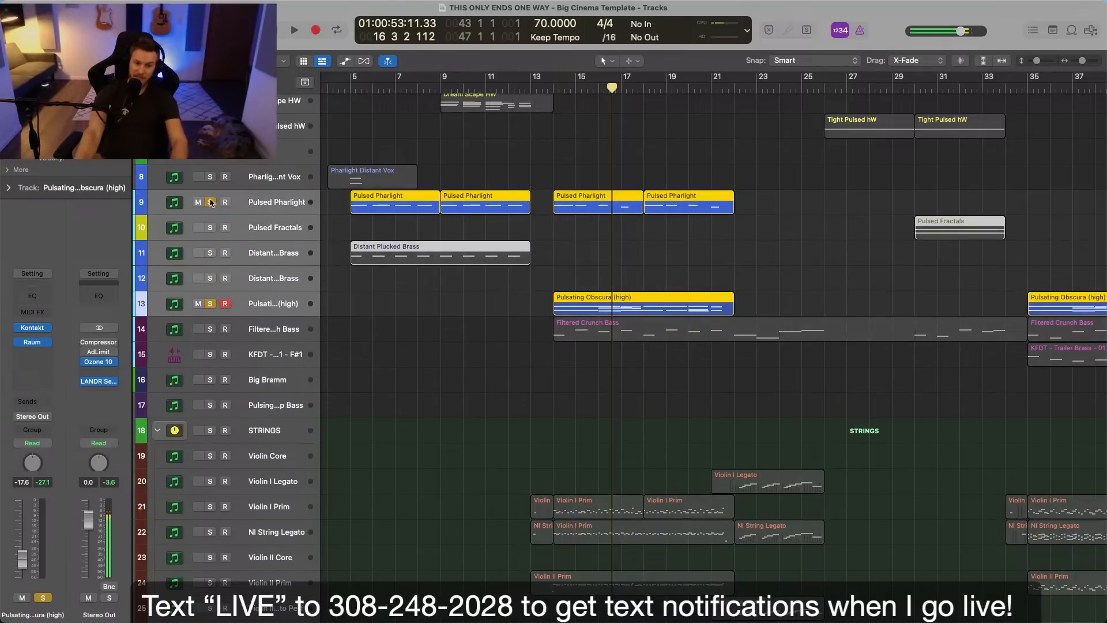
left_click(210, 202)
left_click(633, 275)
Examine how the synth, bass, string, brass and percussion regions are distributed across the whole arrangement.
scroll(648, 284, "up", 2)
scroll(682, 265, "down", 2)
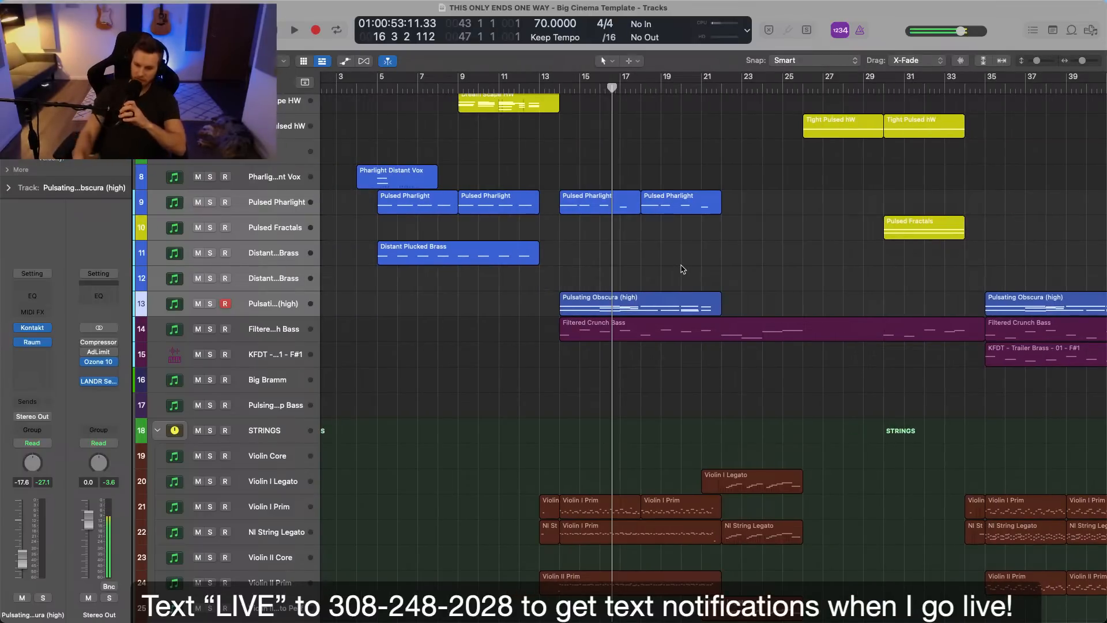
scroll(683, 269, "right", 4)
scroll(673, 281, "down", 5)
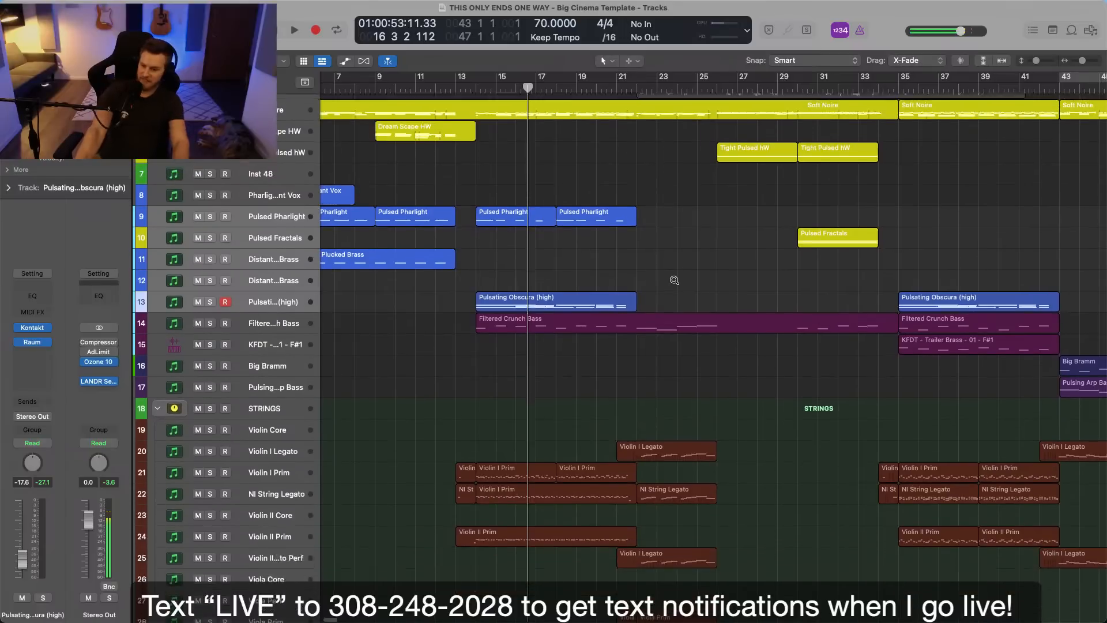
scroll(674, 280, "down", 6)
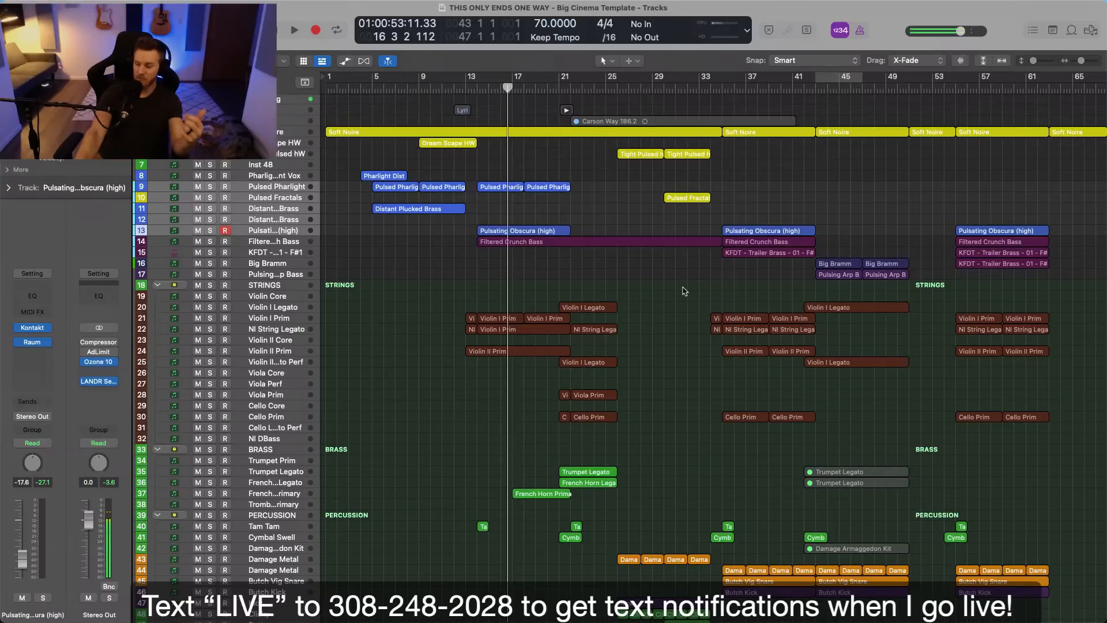
scroll(684, 291, "down", 2)
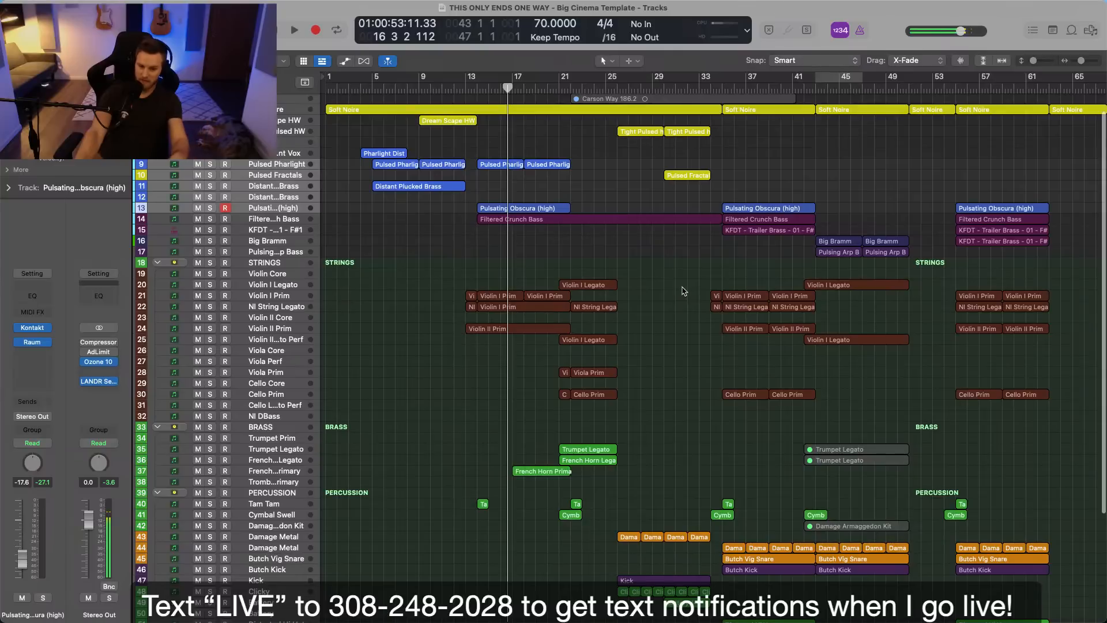
scroll(684, 289, "up", 2)
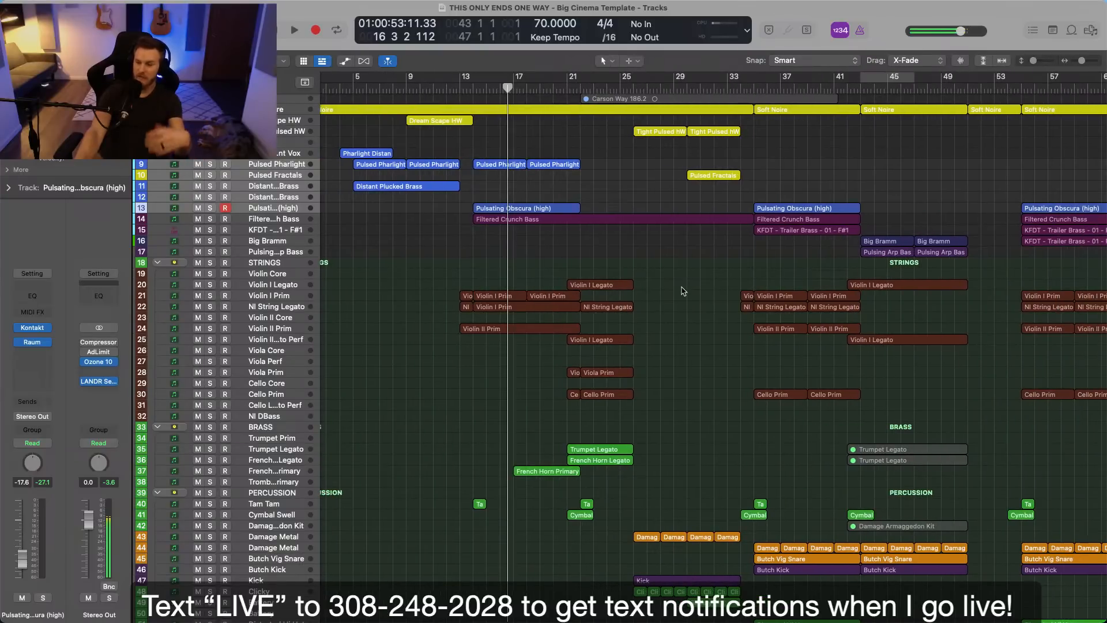
scroll(684, 291, "right", 3)
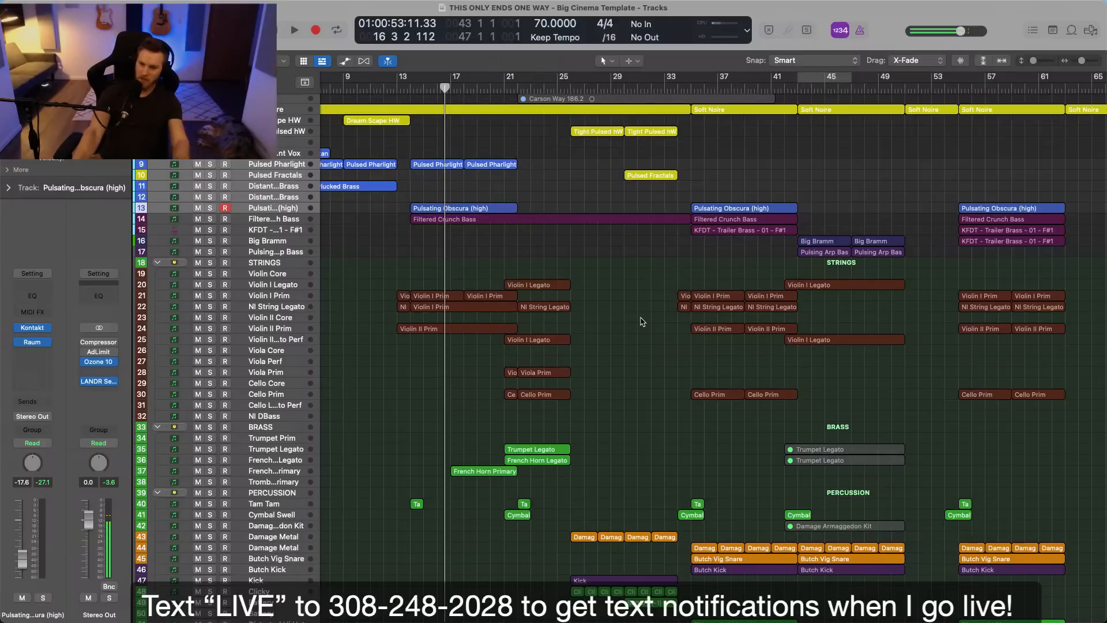
scroll(642, 322, "up", 3)
scroll(640, 325, "down", 2)
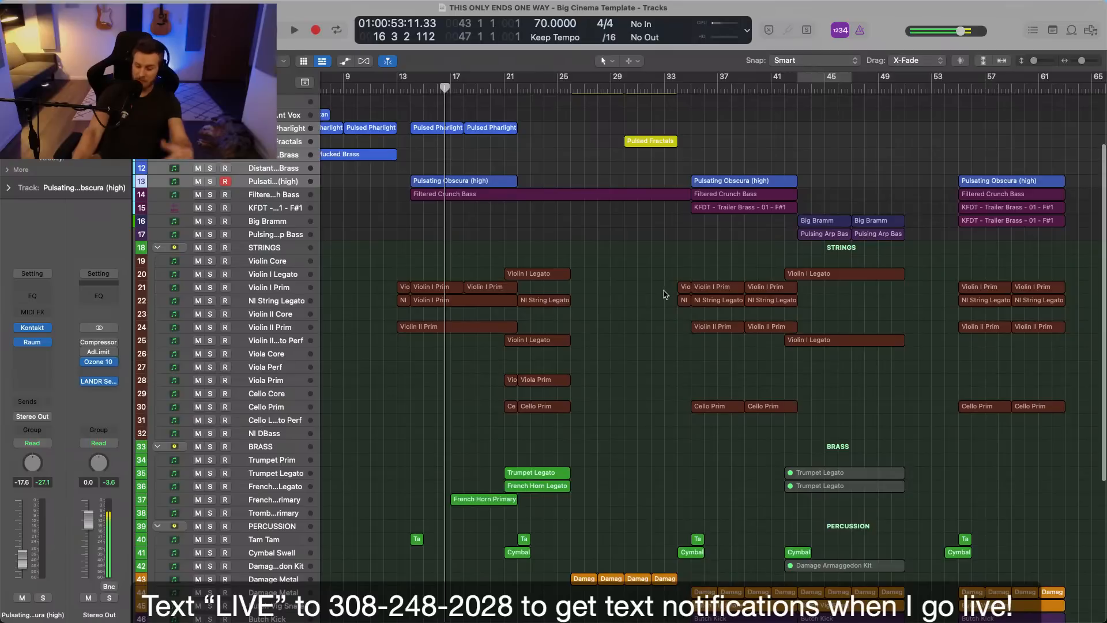
scroll(666, 294, "up", 2)
Place the playhead at bar 21 and inspect the string and brass regions from bar 21 to bar 26.
left_click(503, 90)
scroll(672, 249, "up", 3)
scroll(675, 262, "down", 2)
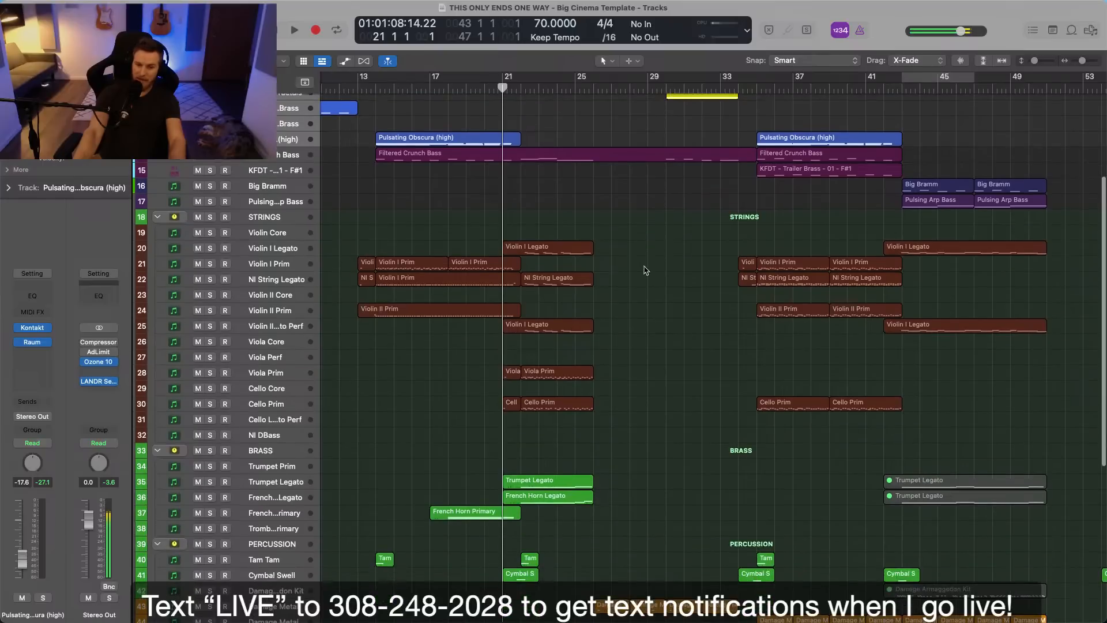
left_click_drag(517, 211, 610, 520)
left_click(596, 514)
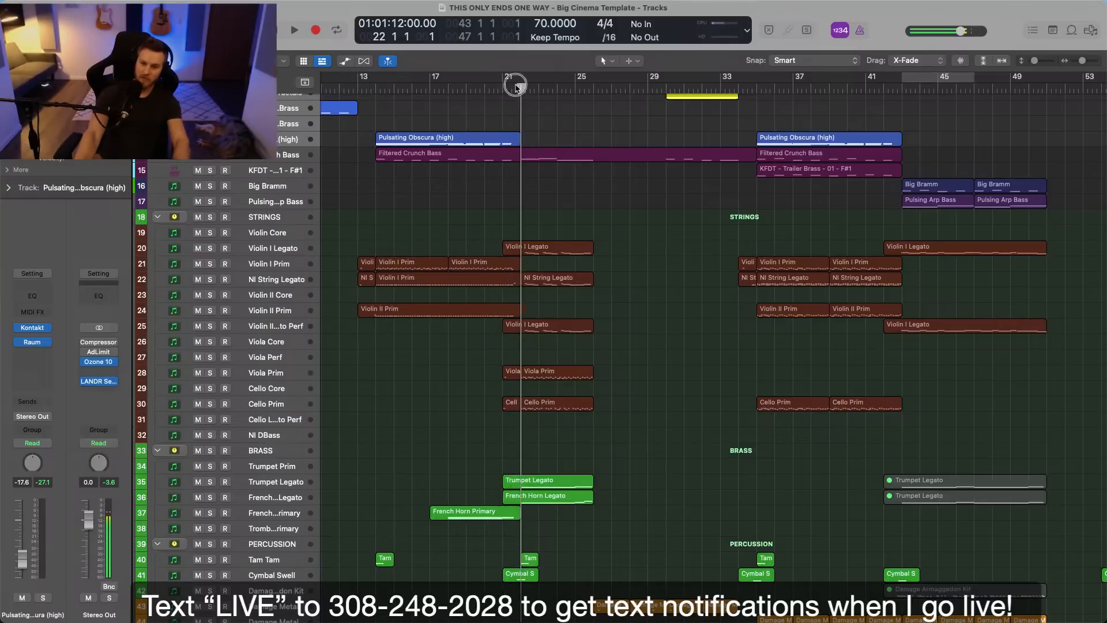
Play the full arrangement from bar 22, follow the string, brass, percussion and synth layers, and stop in bar 33.
left_click(520, 88)
scroll(610, 195, "up", 4)
scroll(665, 231, "down", 4)
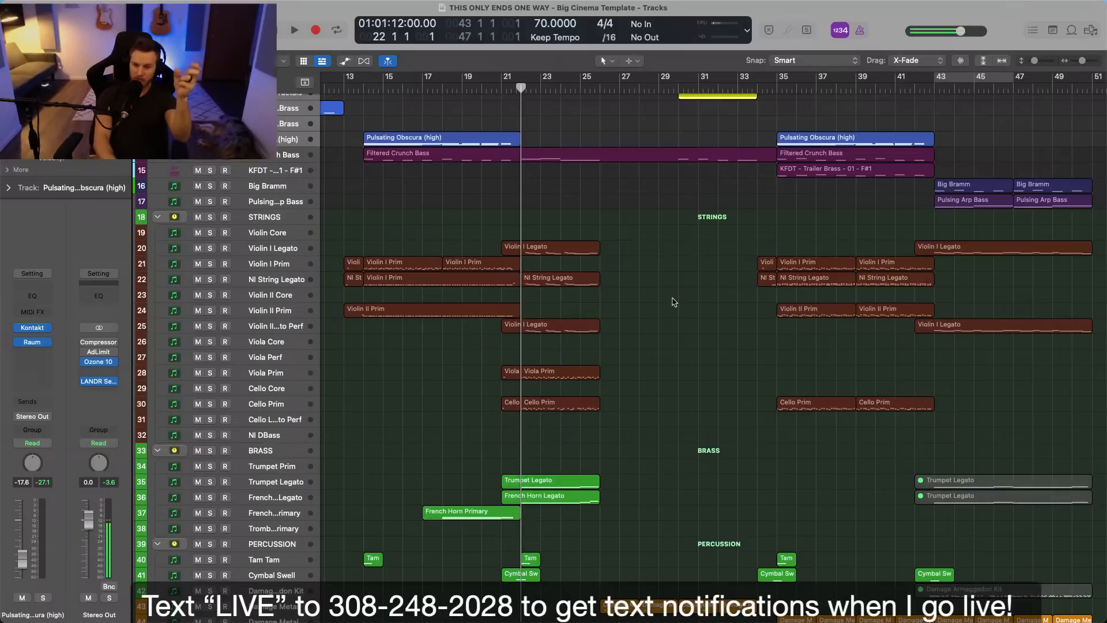
key("space")
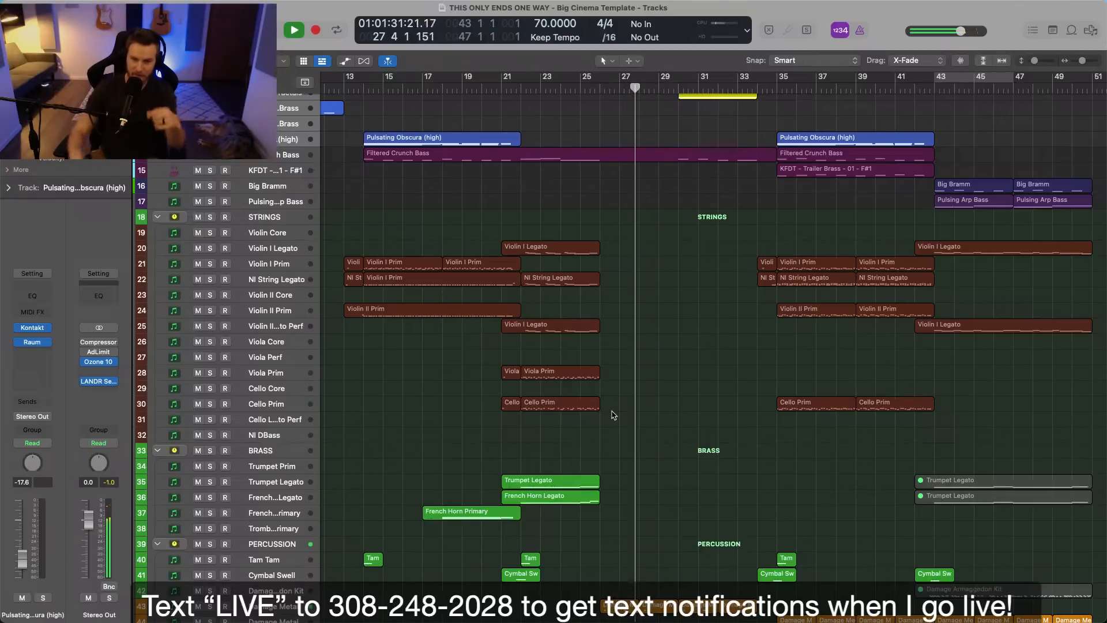
scroll(614, 415, "up", 5)
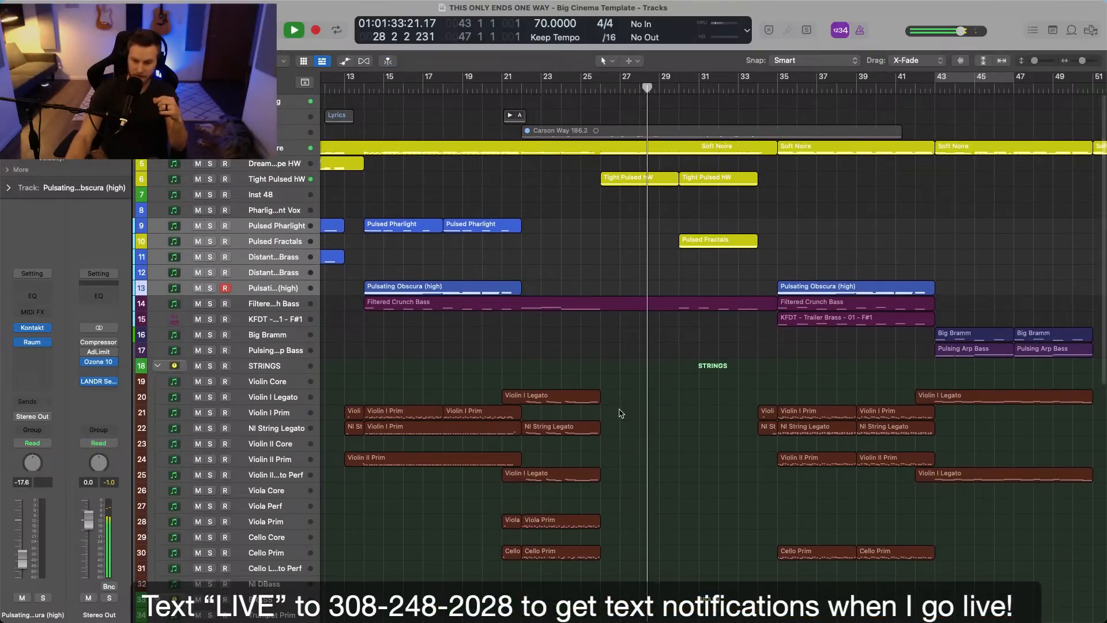
scroll(621, 414, "down", 15)
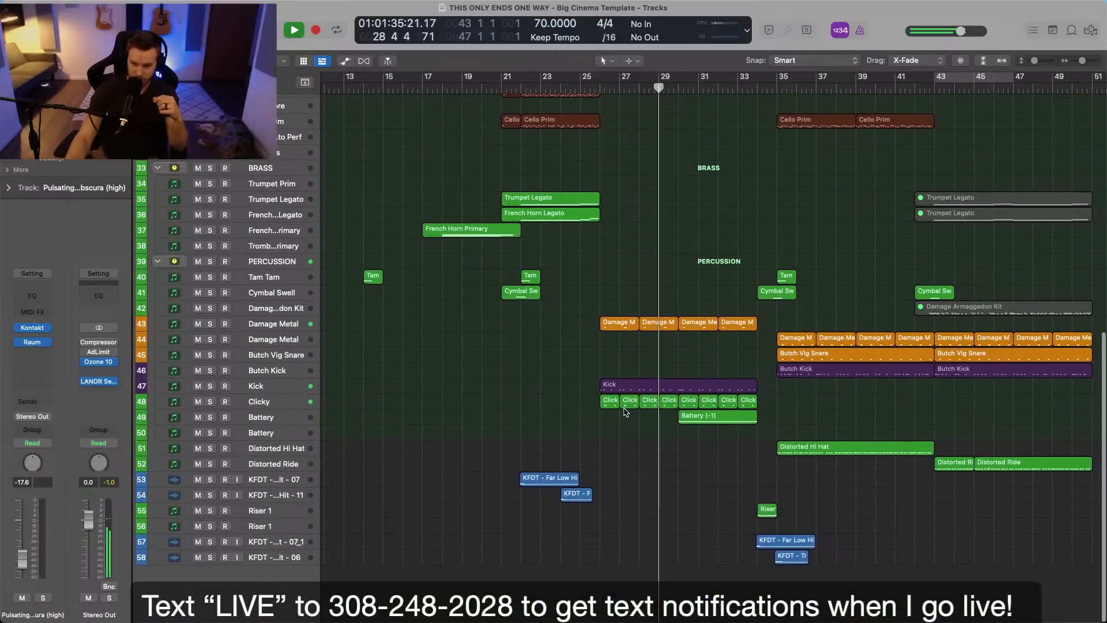
scroll(624, 412, "right", 5)
scroll(624, 412, "up", 2)
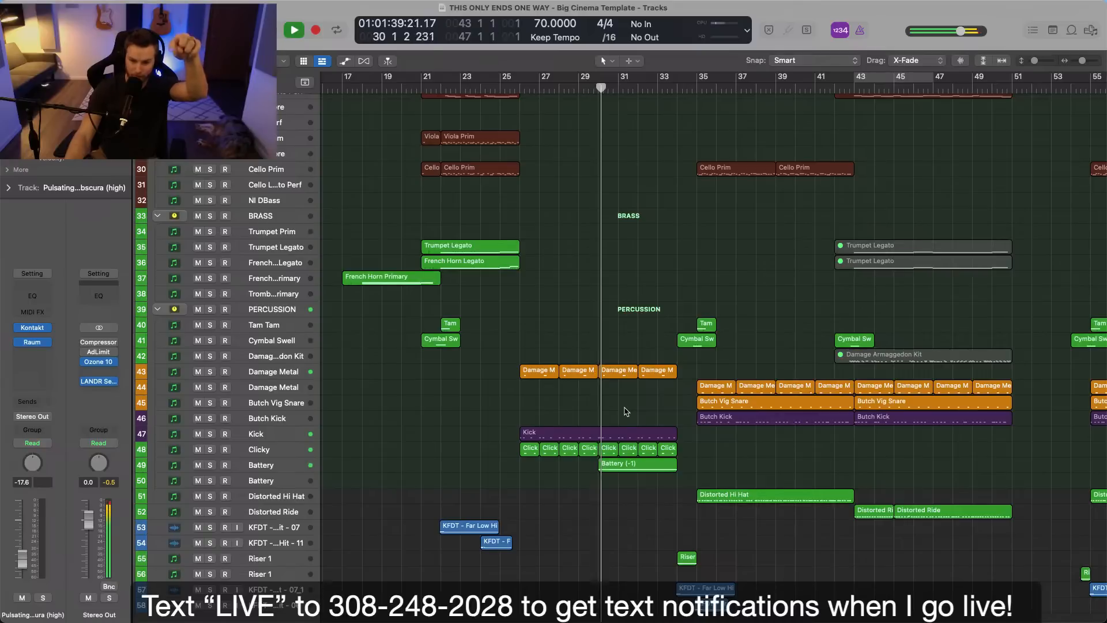
scroll(627, 411, "up", 9)
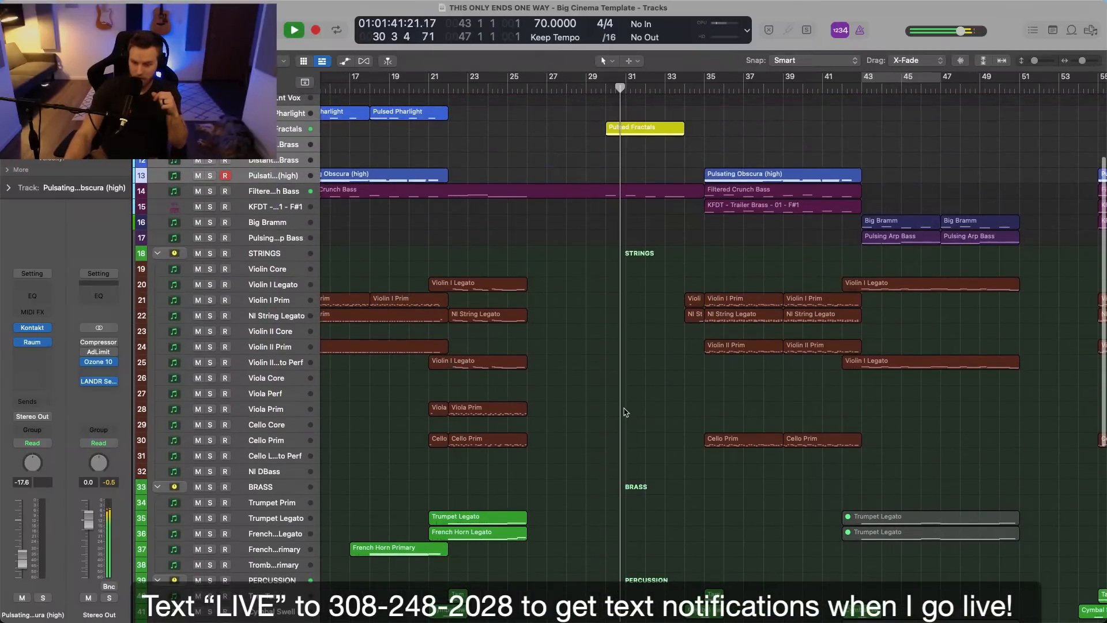
scroll(626, 413, "up", 4)
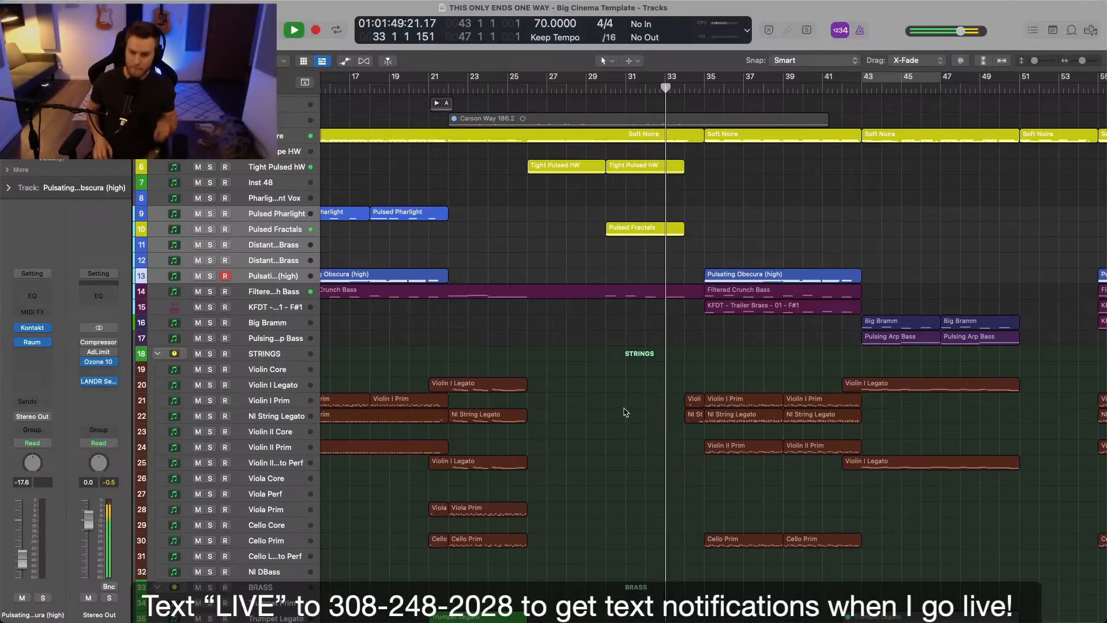
left_click(624, 410)
key("space")
Place the playhead at bar 30 and inspect the transition from the Pulsed Fractals section into bar 35.
scroll(624, 412, "down", 2)
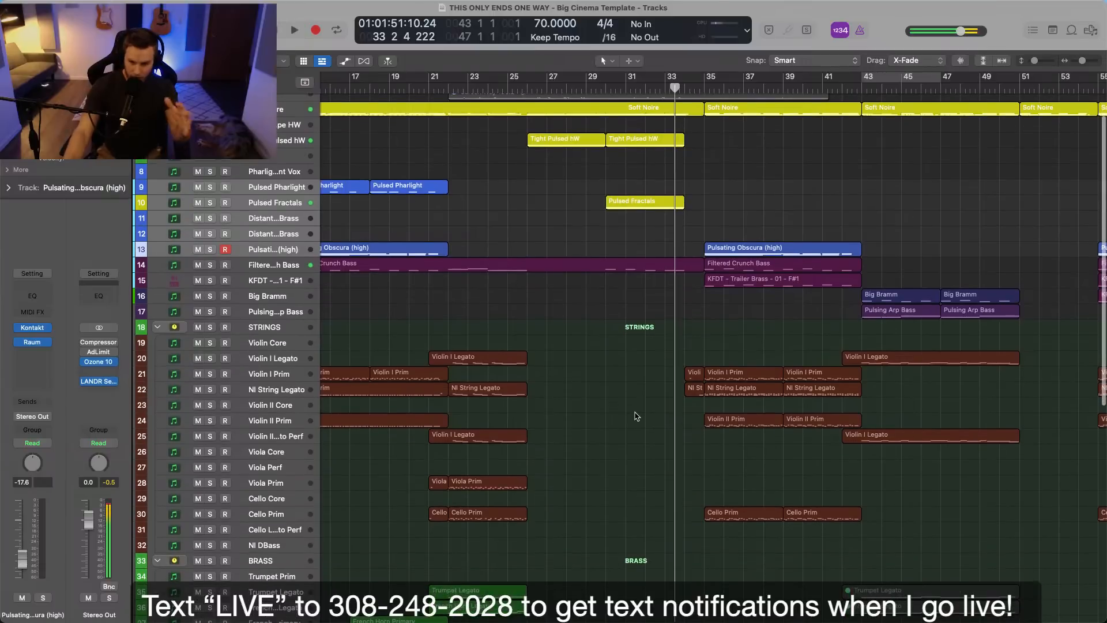
left_click(604, 87)
scroll(670, 259, "right", 5)
scroll(717, 340, "down", 3)
scroll(717, 338, "down", 2)
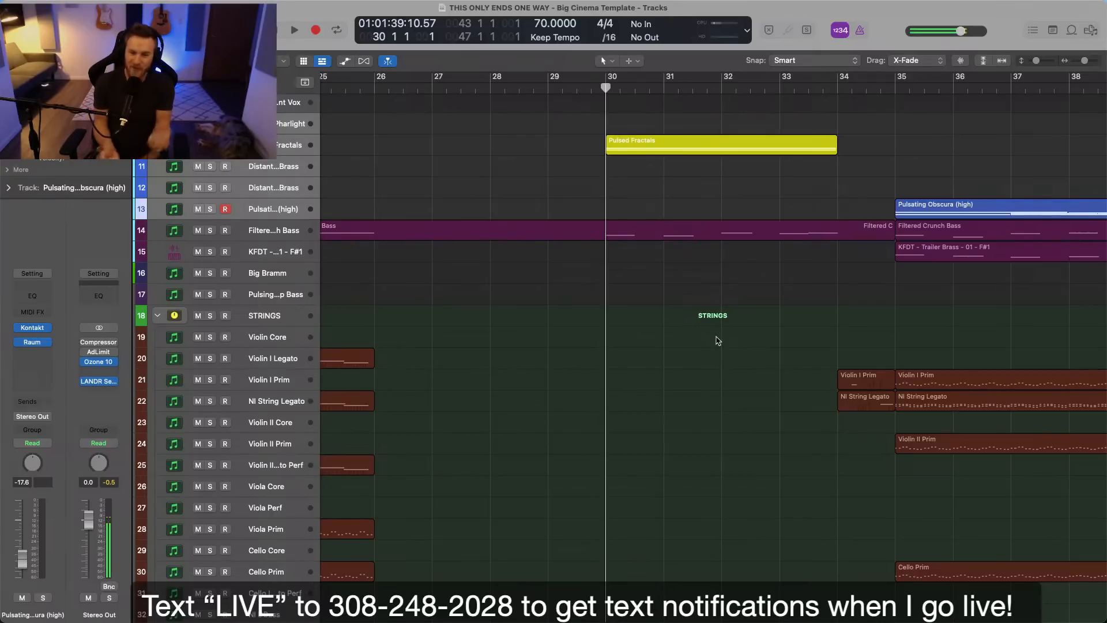
scroll(717, 342, "left", 5)
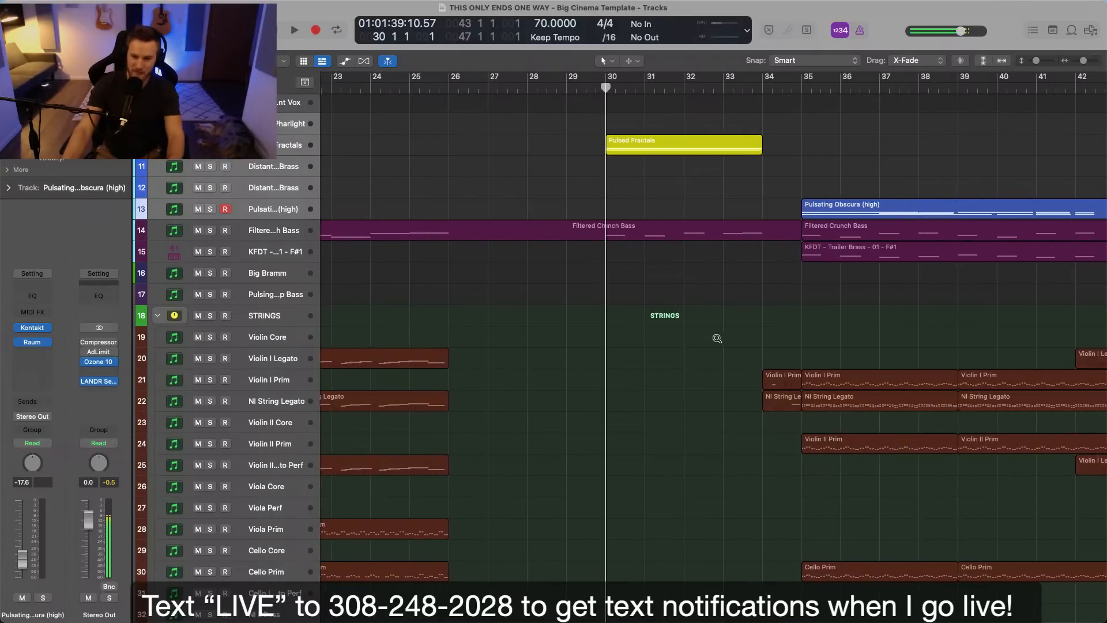
scroll(717, 347, "right", 4)
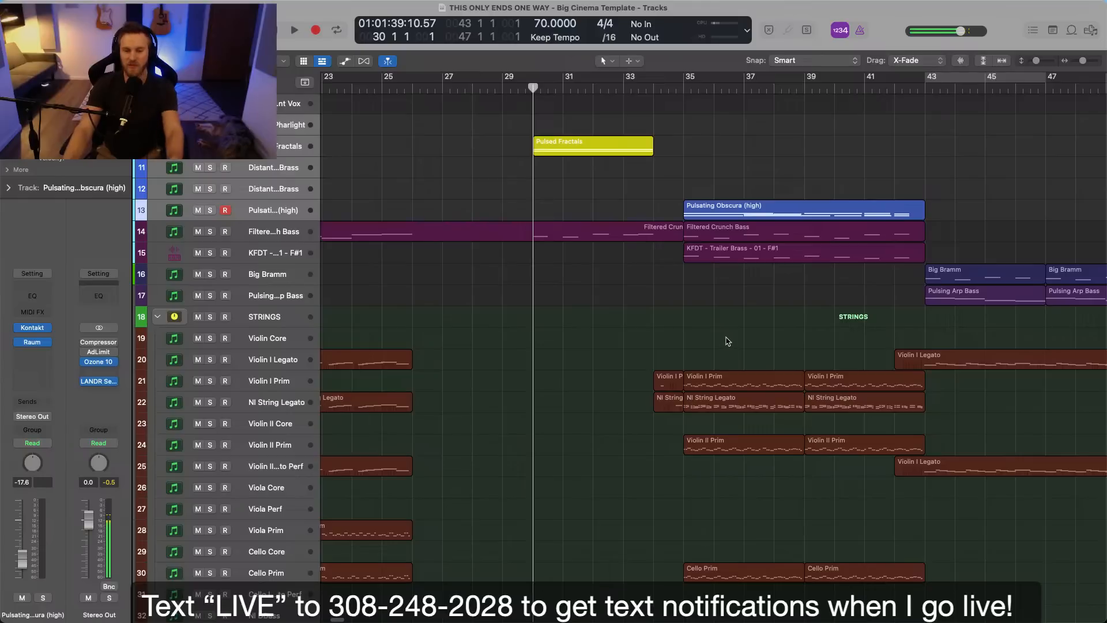
scroll(727, 340, "left", 4)
Compare the string, brass, percussion and synth layers of the sections from bar 13 to bar 63.
scroll(728, 339, "down", 5)
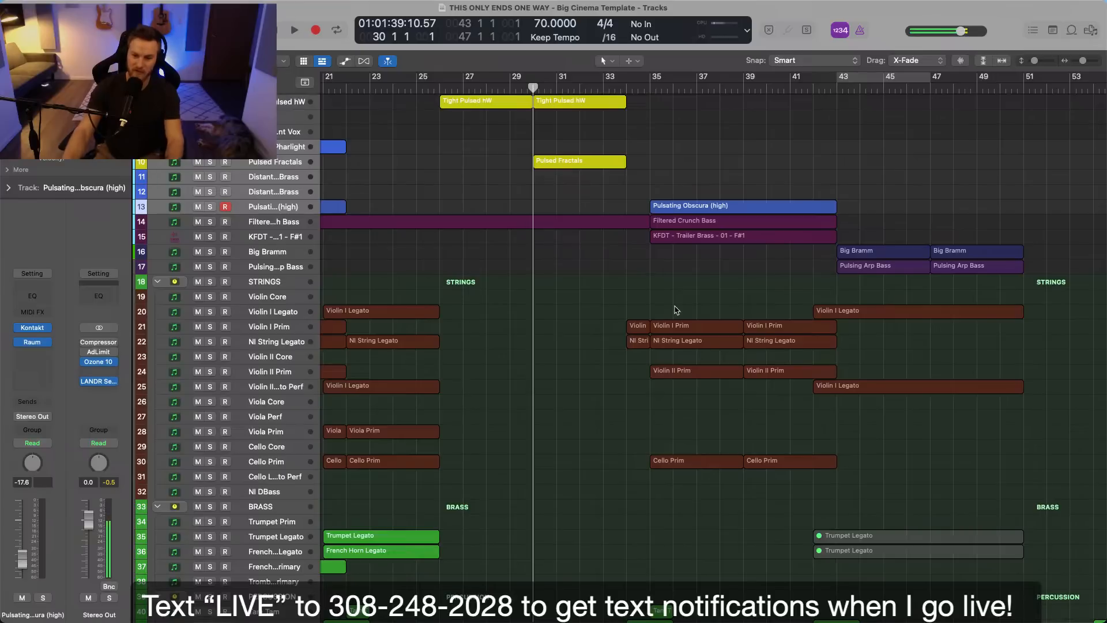
scroll(684, 282, "up", 3)
scroll(684, 281, "down", 7)
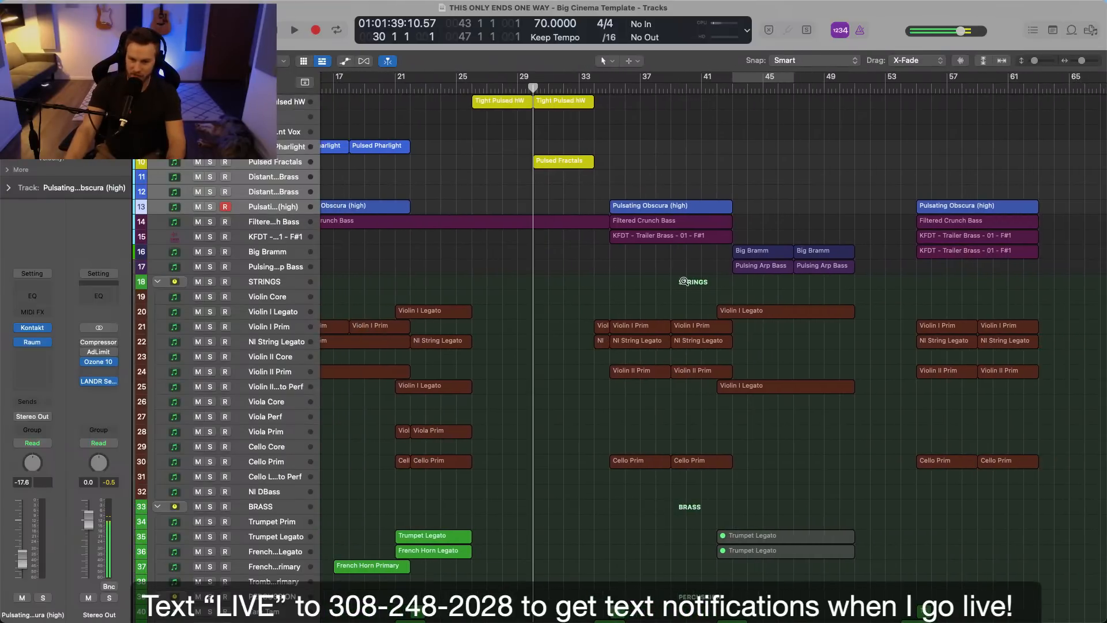
scroll(684, 281, "down", 3)
scroll(685, 284, "down", 8)
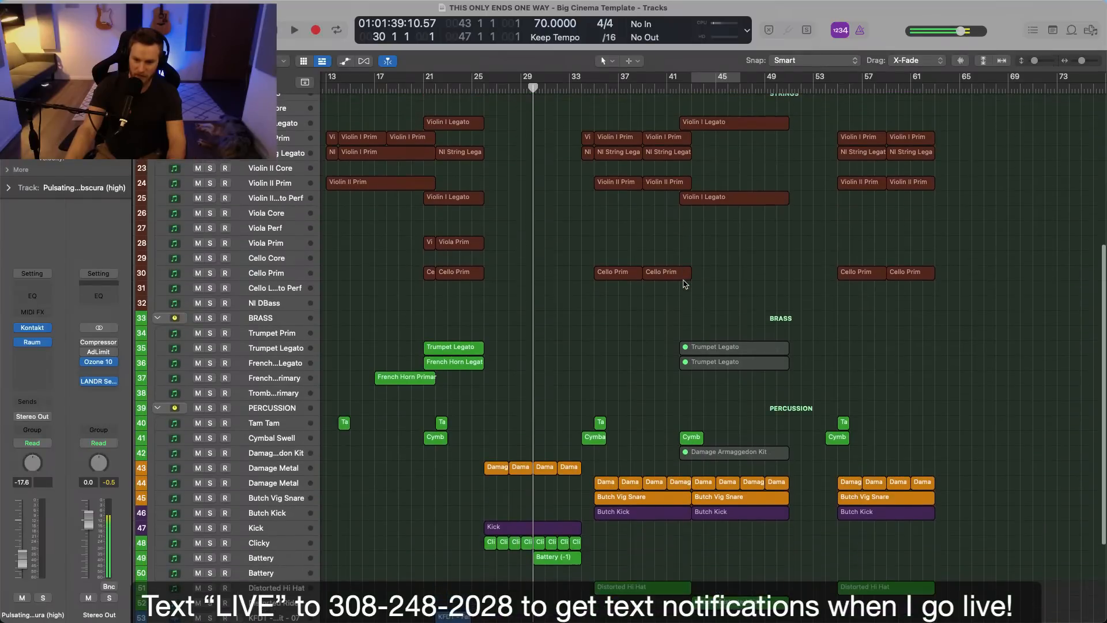
scroll(704, 304, "up", 2)
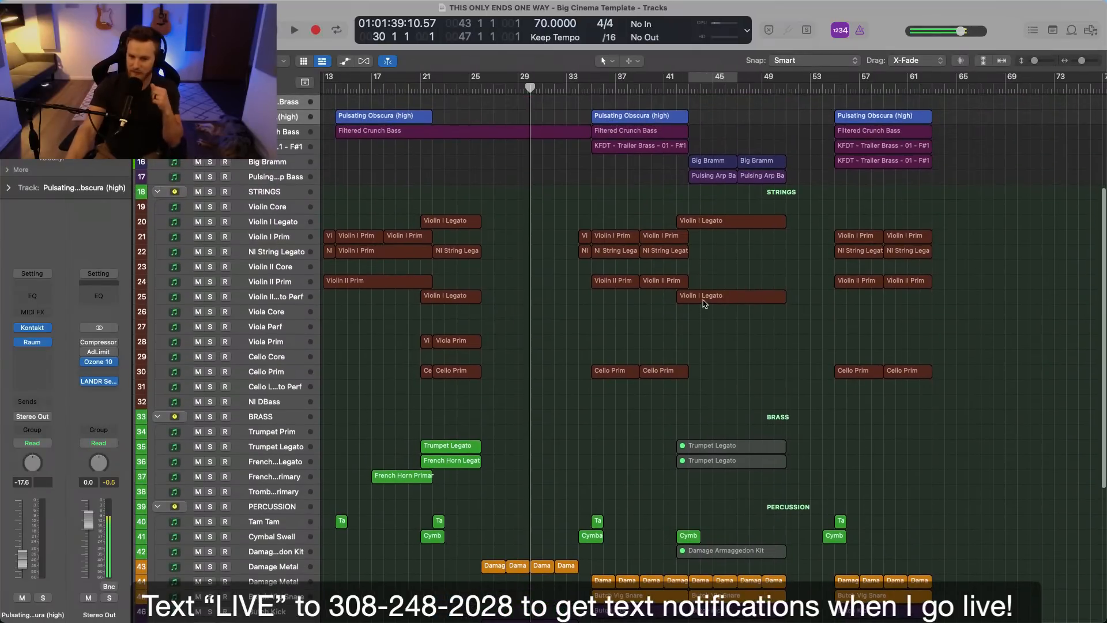
scroll(713, 304, "up", 7)
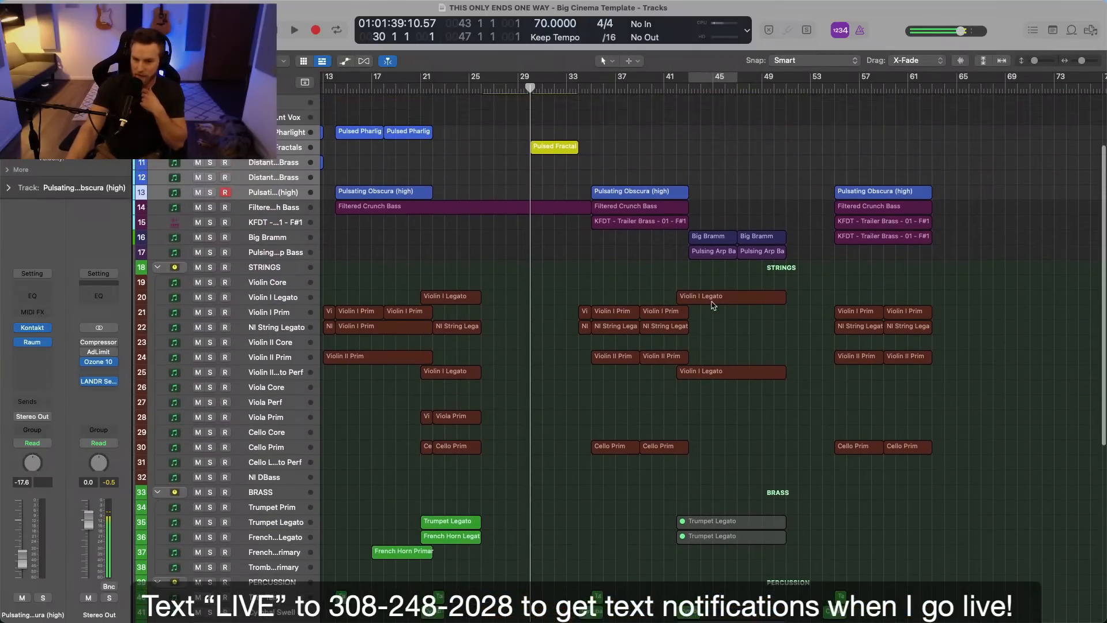
scroll(714, 306, "left", 3)
scroll(716, 306, "up", 2)
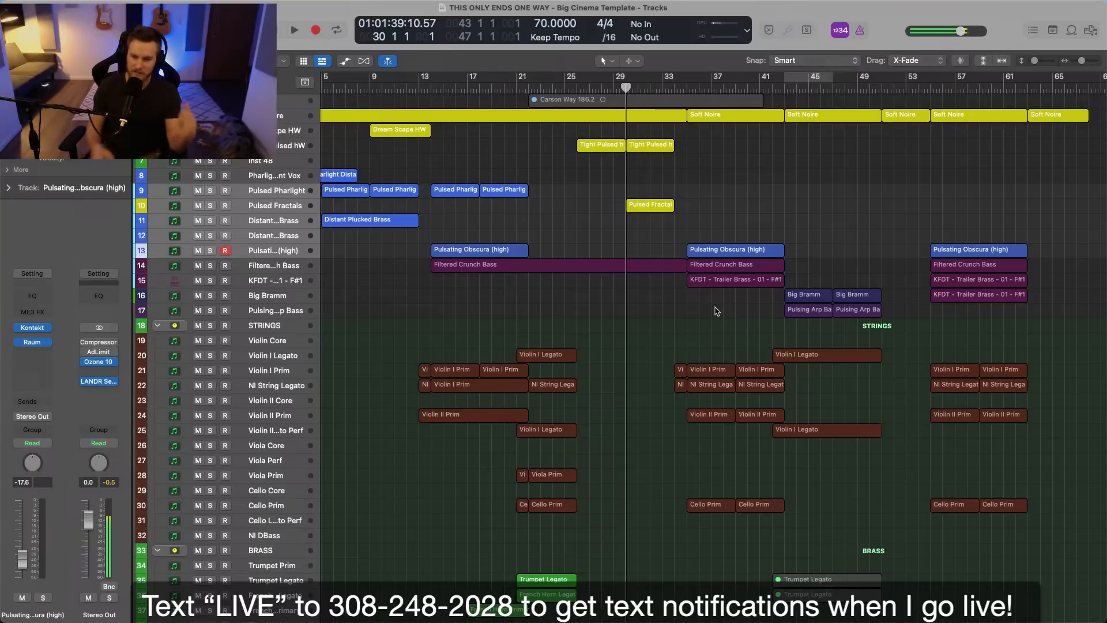
Play the arrangement from bar 35, stop in bar 37 and inspect the layers stacked there up to Soft Noire.
scroll(755, 228, "up", 2)
left_click(686, 87)
key("space")
key("super+Right")
key("super+Right")
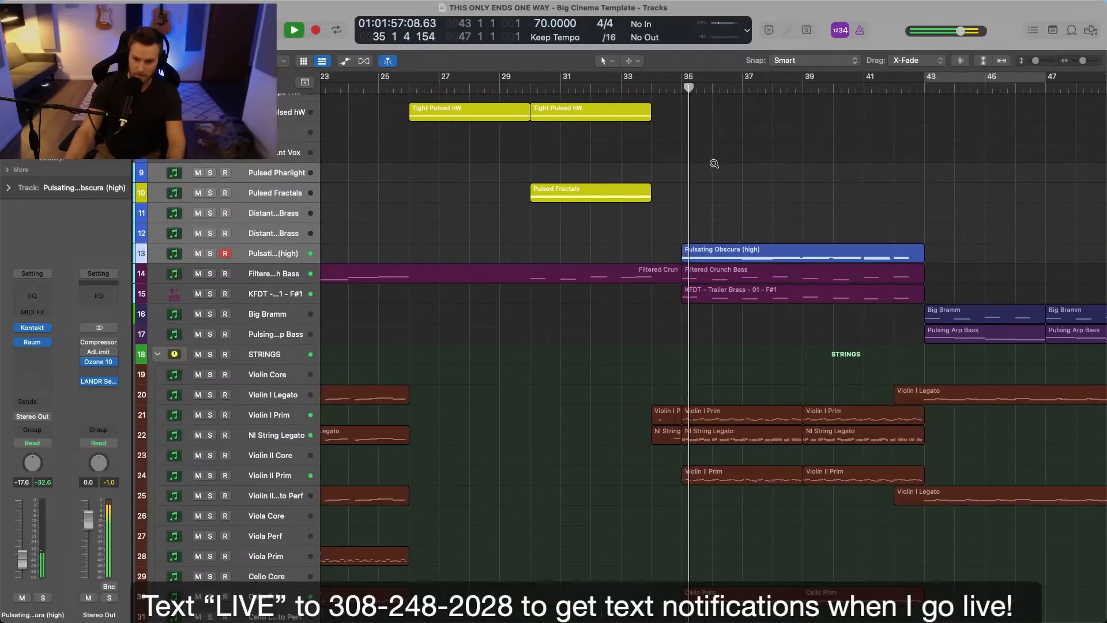
scroll(695, 215, "right", 5)
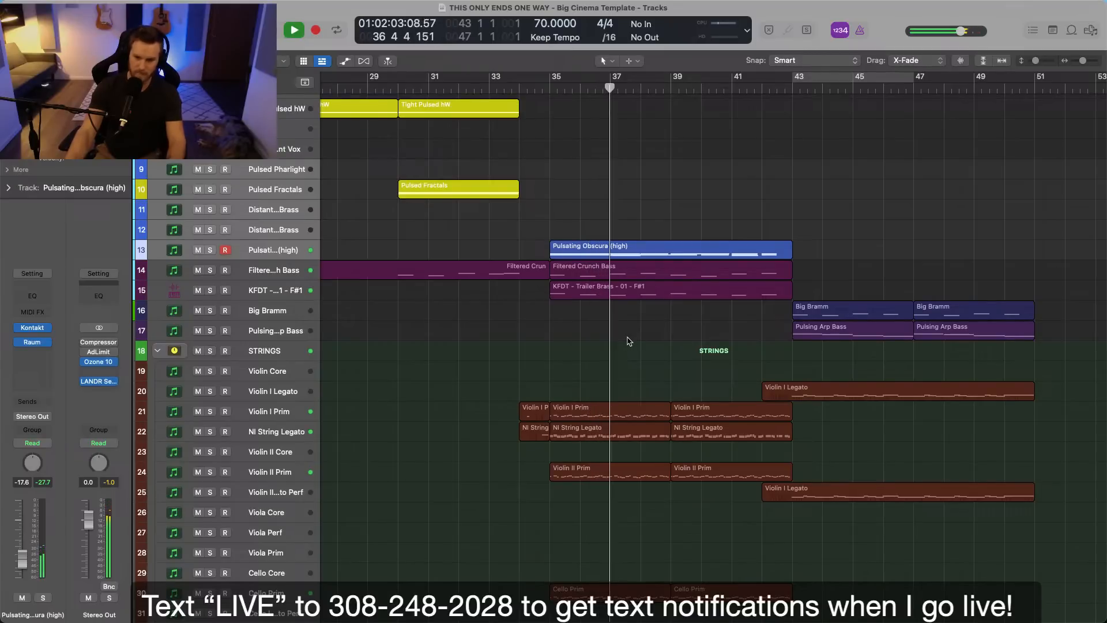
key("space")
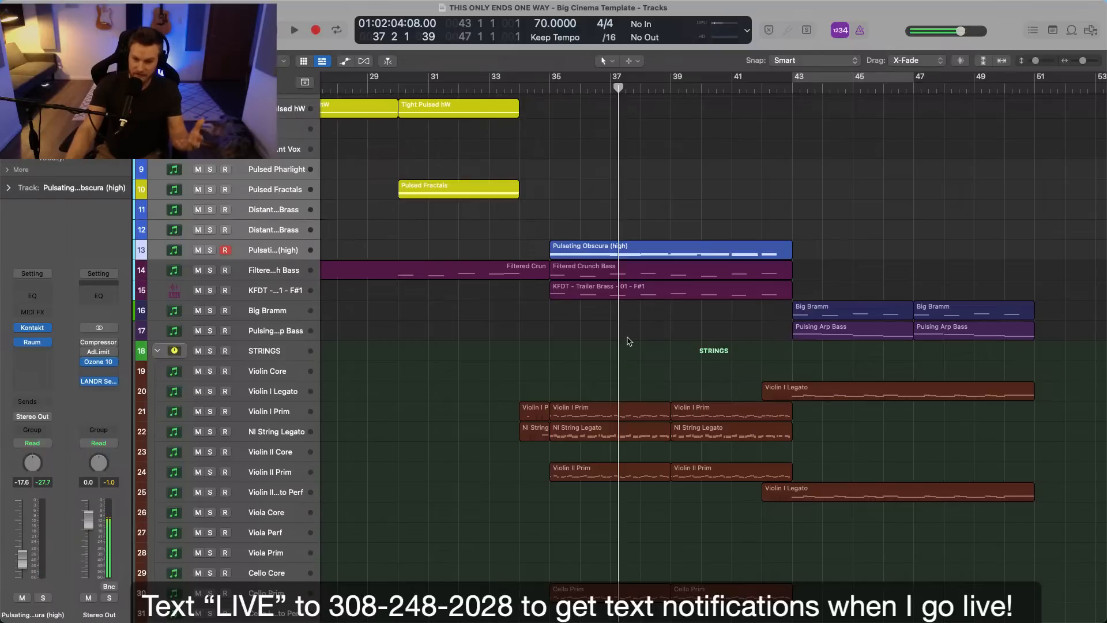
mouse_move(628, 340)
left_mouse_down()
mouse_move(749, 544)
mouse_move(615, 353)
left_mouse_up()
left_click(615, 354)
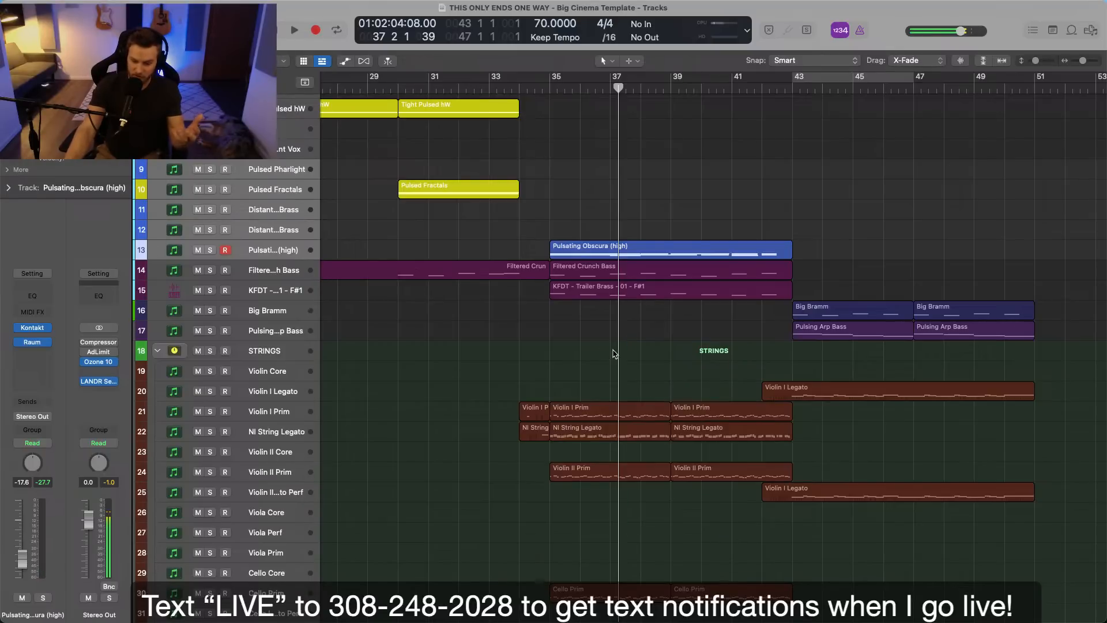
scroll(619, 359, "up", 5)
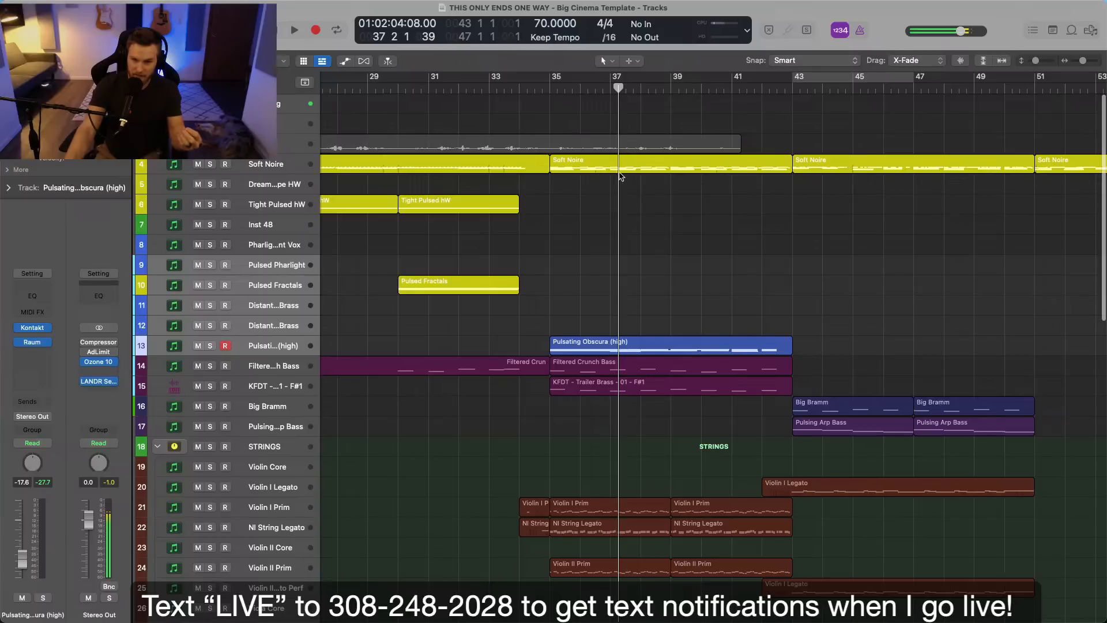
Inspect the layers starting at bar 35, from Soft Noire, Filtered Crunch Bass and Trailer Brass through strings and percussion to Distorted Hi Hat.
left_click(621, 168)
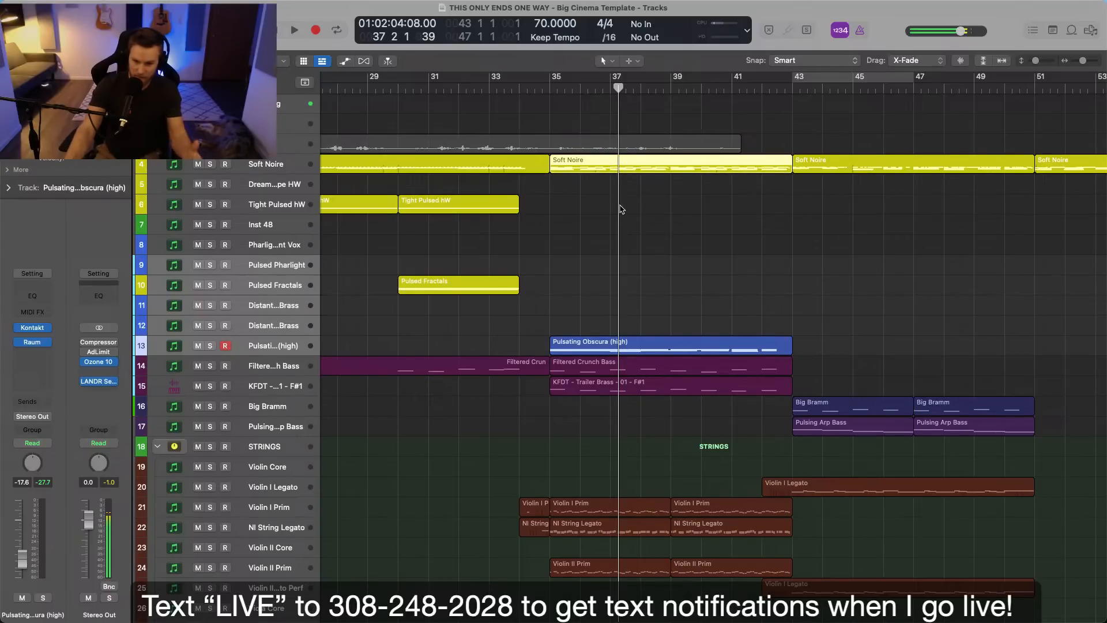
scroll(620, 209, "down", 2)
scroll(619, 210, "down", 2)
left_click(583, 214)
scroll(582, 218, "down", 1)
left_click_drag(573, 356, 609, 320)
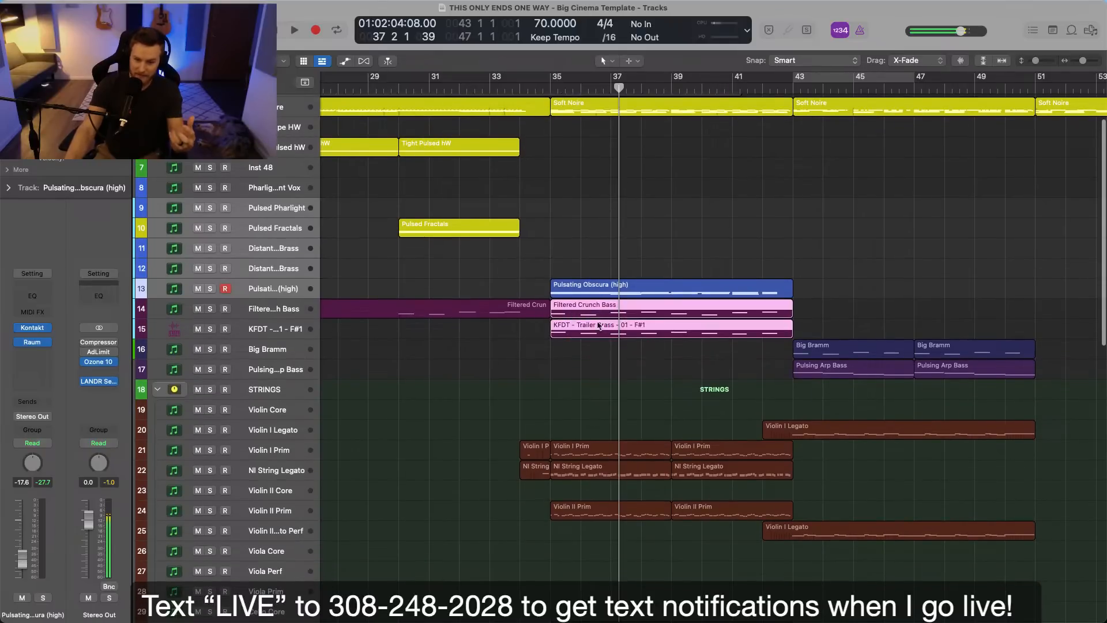
left_click(606, 386)
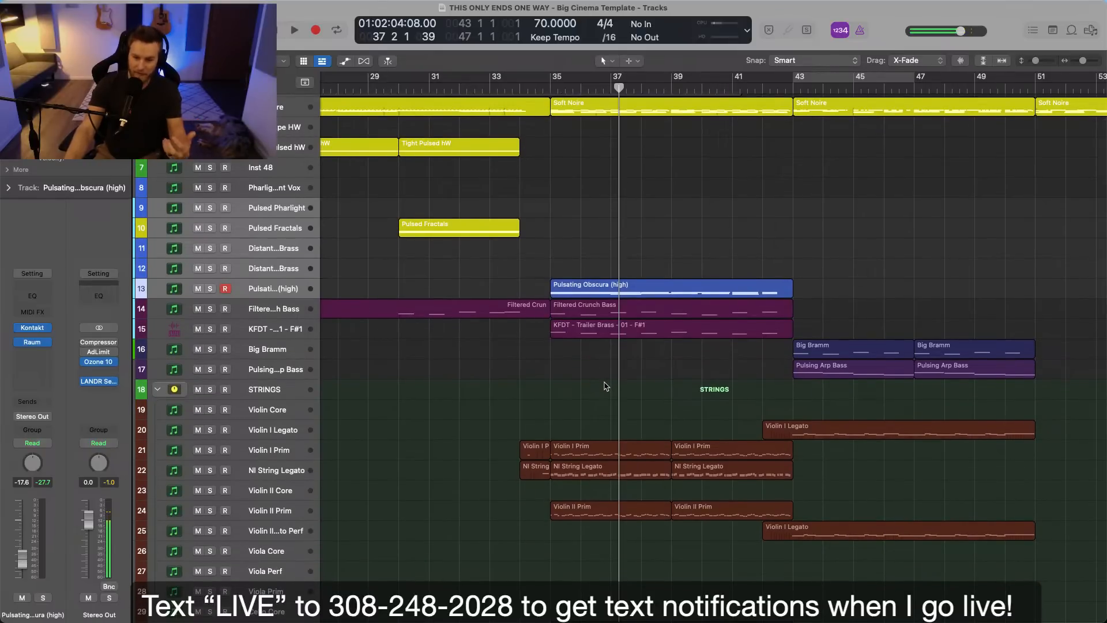
scroll(606, 385, "down", 1)
scroll(606, 385, "down", 10)
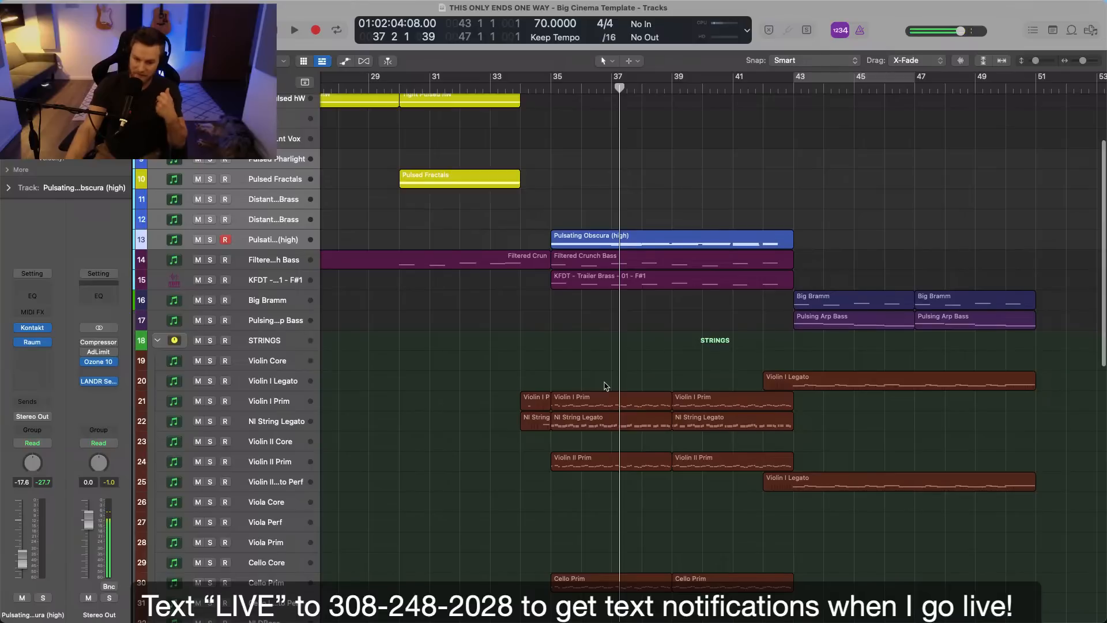
scroll(606, 387, "down", 15)
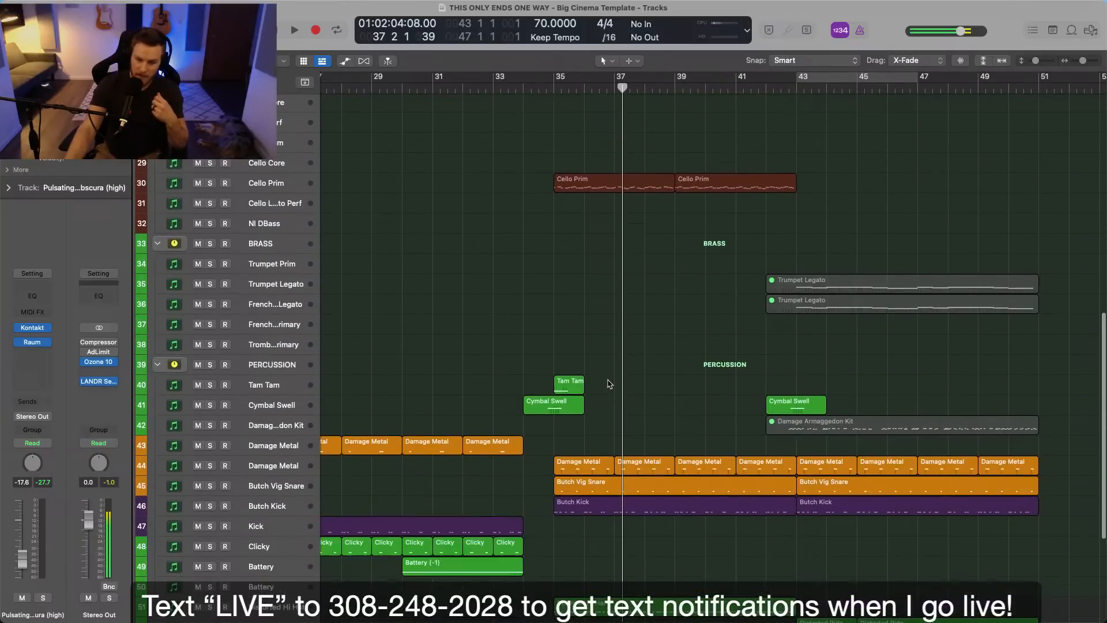
scroll(562, 317, "down", 10)
scroll(556, 244, "up", 1)
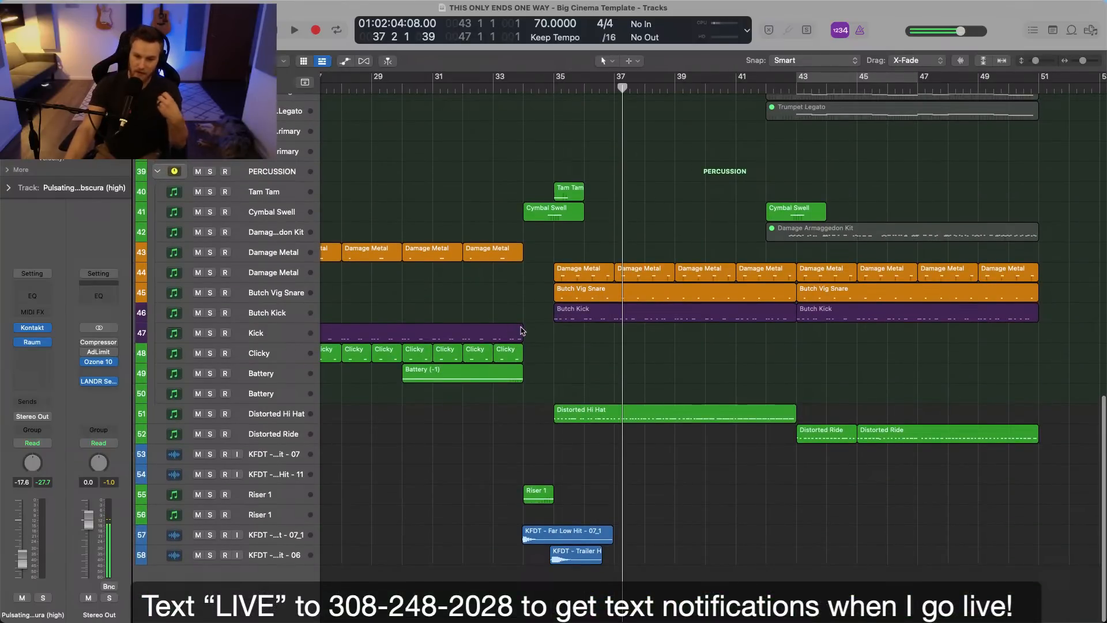
scroll(543, 343, "up", 3)
left_click(610, 468)
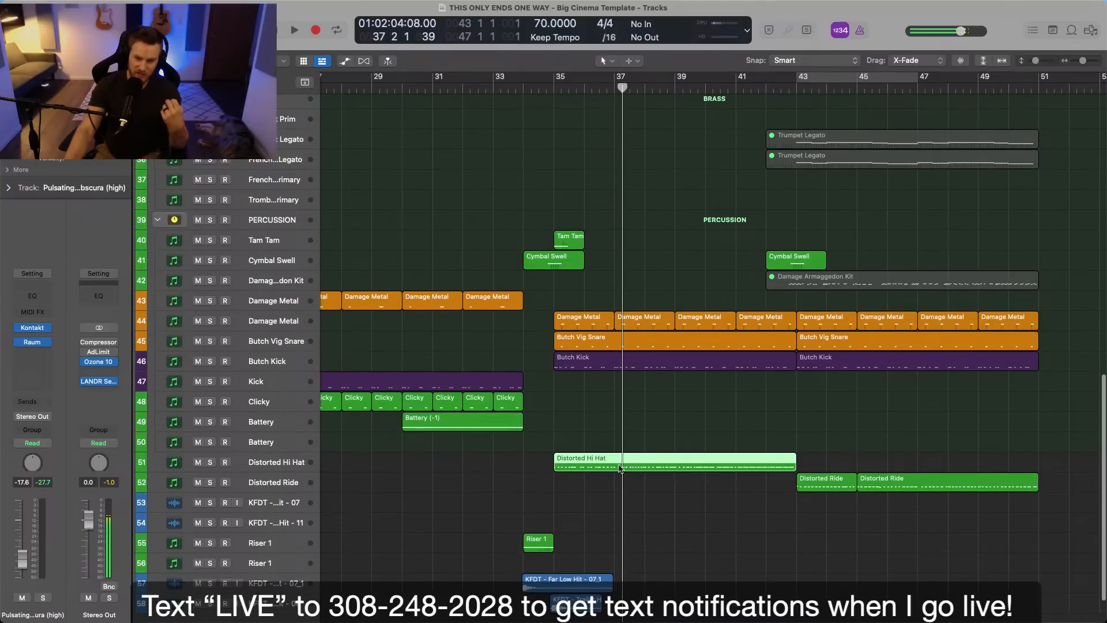
Compare the Soft Noire, Filtered Crunch Bass, Trailer Brass and Pulsating Obscura regions that start at bar 35.
scroll(690, 455, "up", 20)
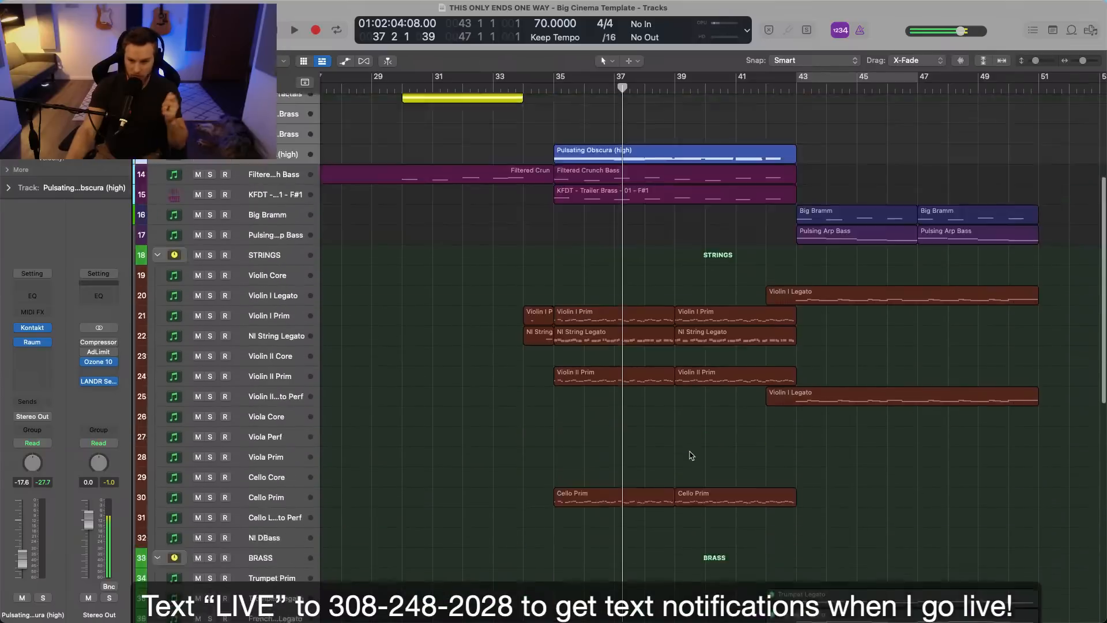
scroll(691, 455, "up", 3)
scroll(648, 326, "down", 2)
left_click(593, 137)
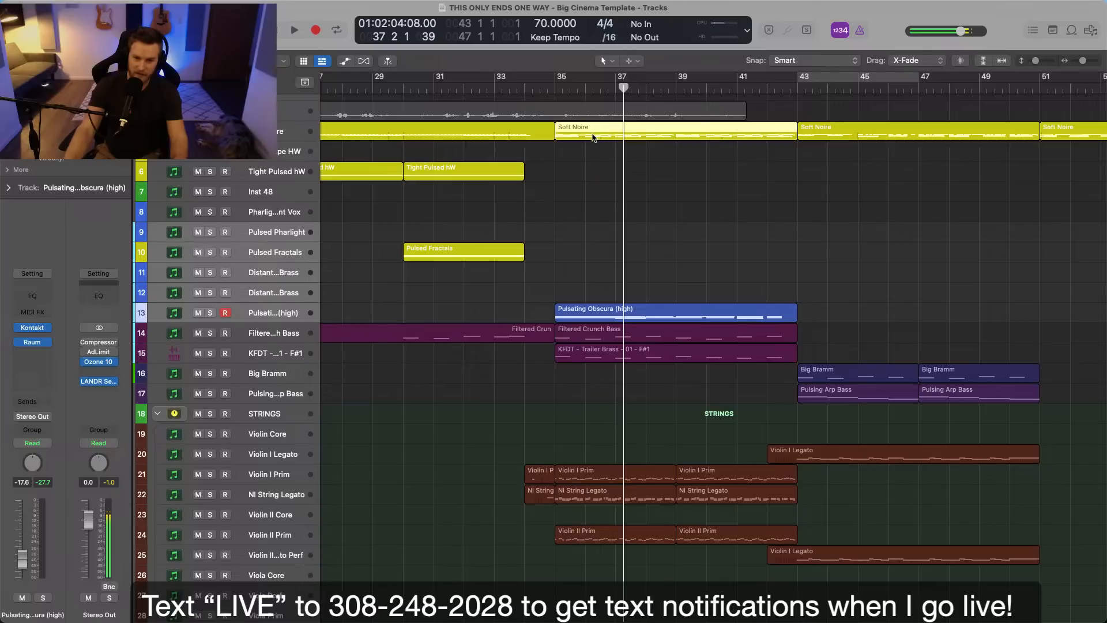
scroll(571, 418, "down", 1)
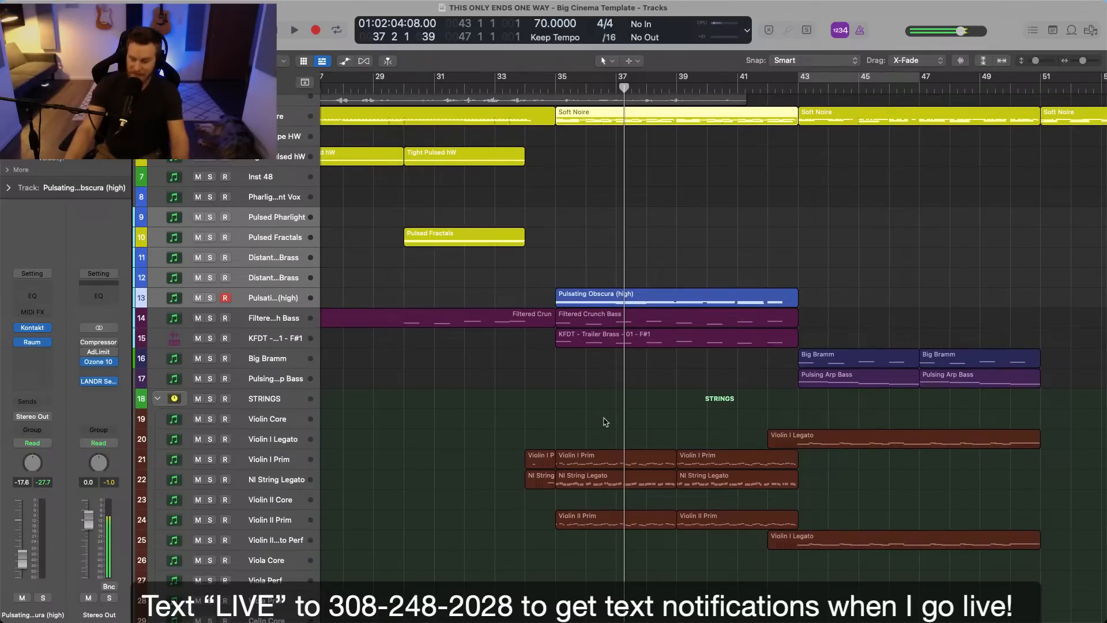
left_click(603, 423)
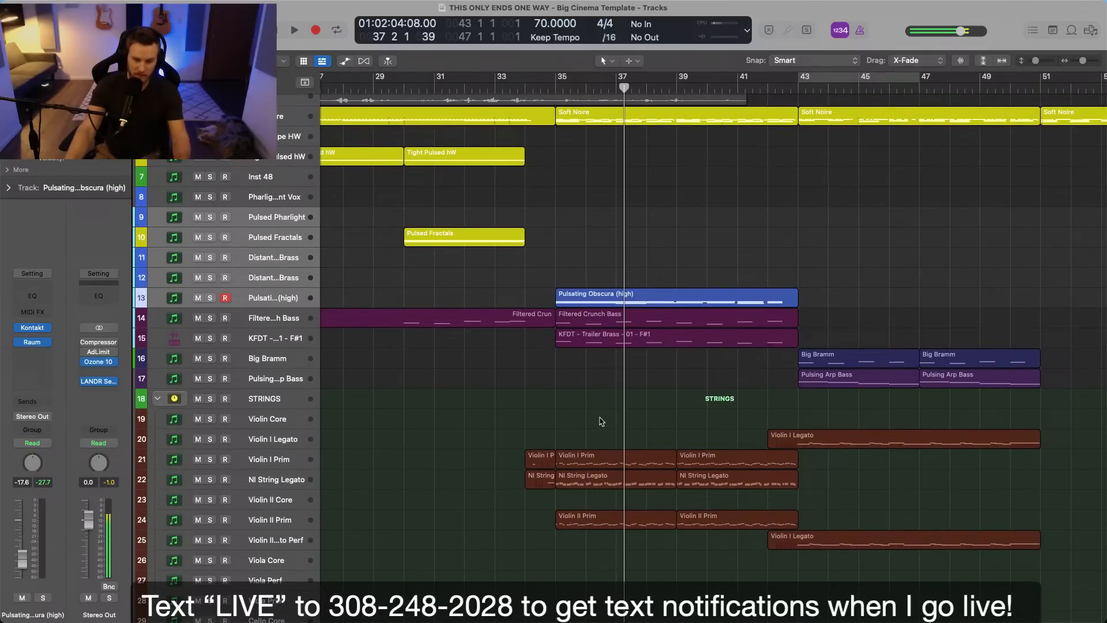
left_click_drag(594, 371, 600, 323)
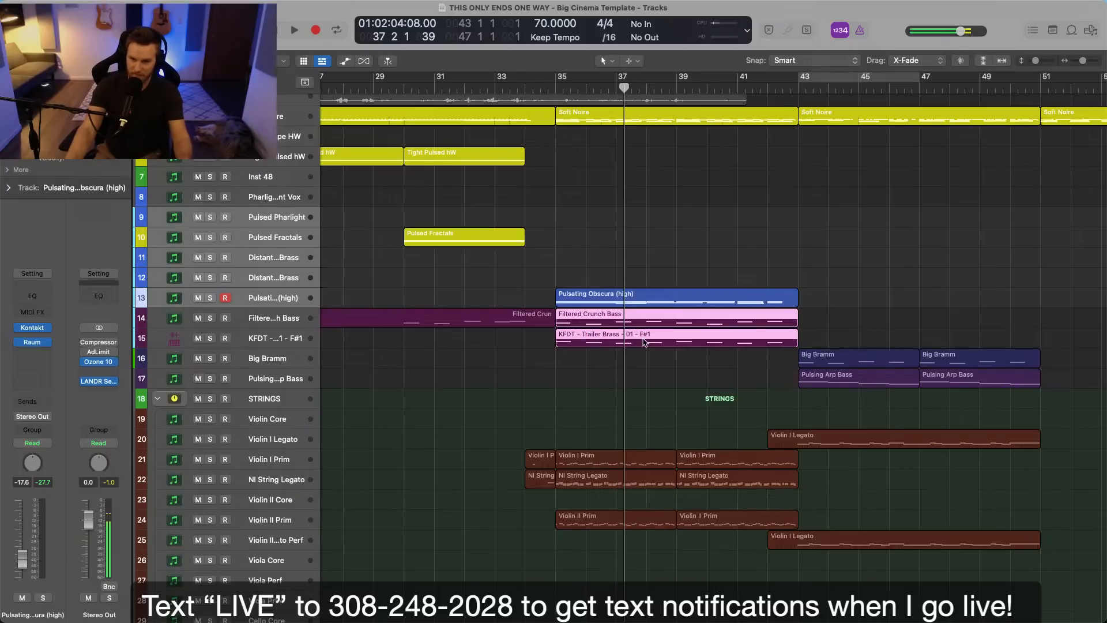
left_click(629, 298)
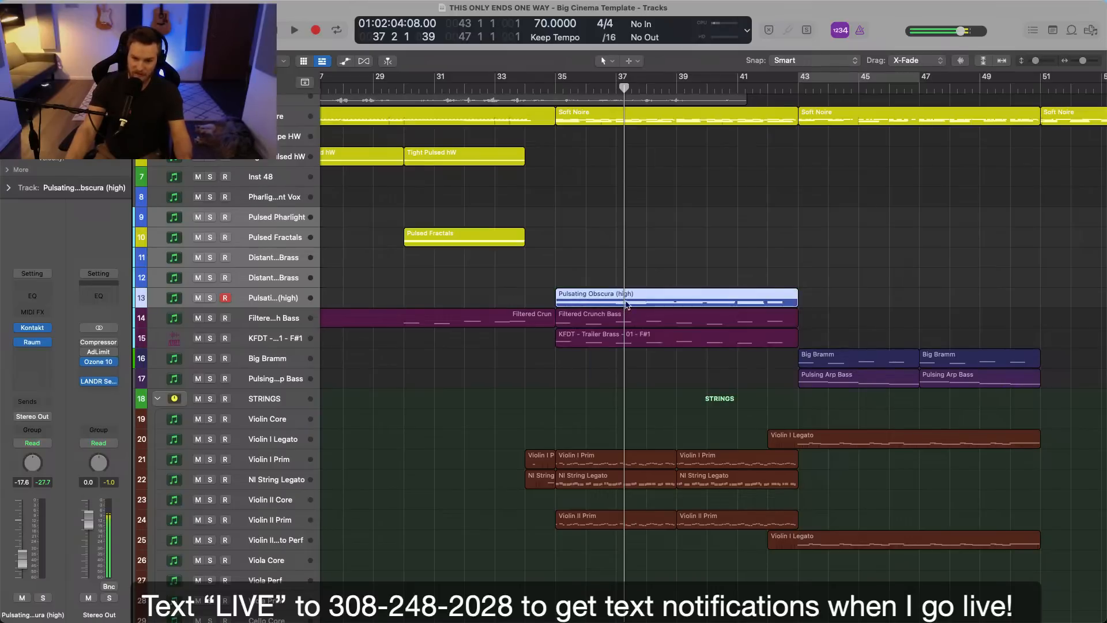
Audition the Pulsating Obscura (high) track in solo from bar 35, and take it out of solo.
left_click(291, 304)
left_click(554, 95)
key("s")
key("space")
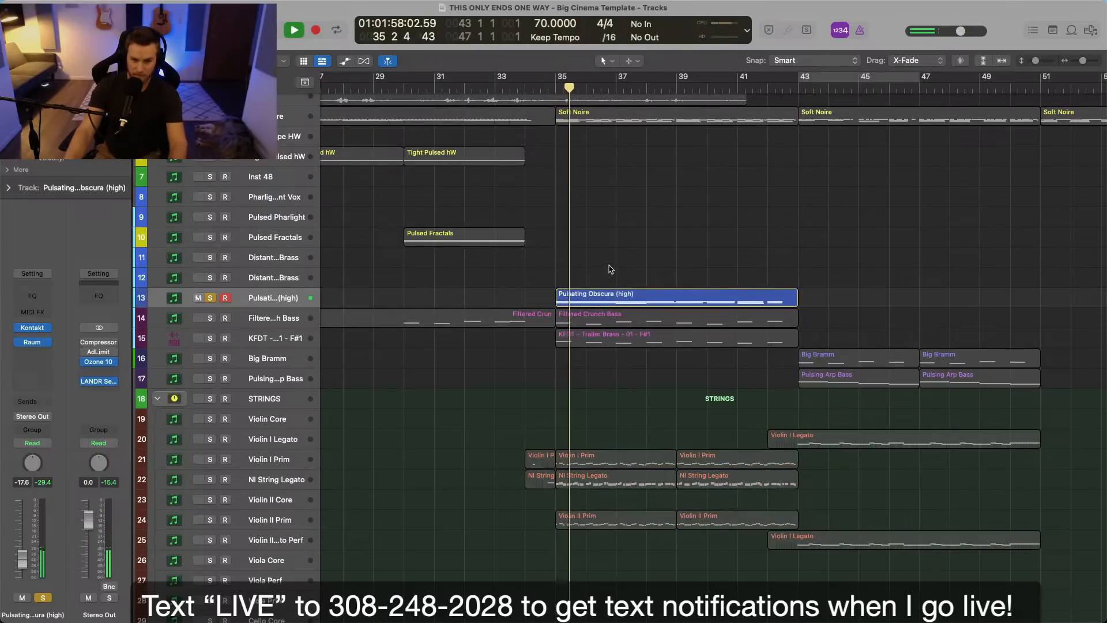
key("space")
key("s")
Examine the percussion from bar 35, including Damage Metal, Butch Vig Snare and Butch Kick, plus the KFDT Trailer Hit - 06 track.
scroll(620, 265, "down", 15)
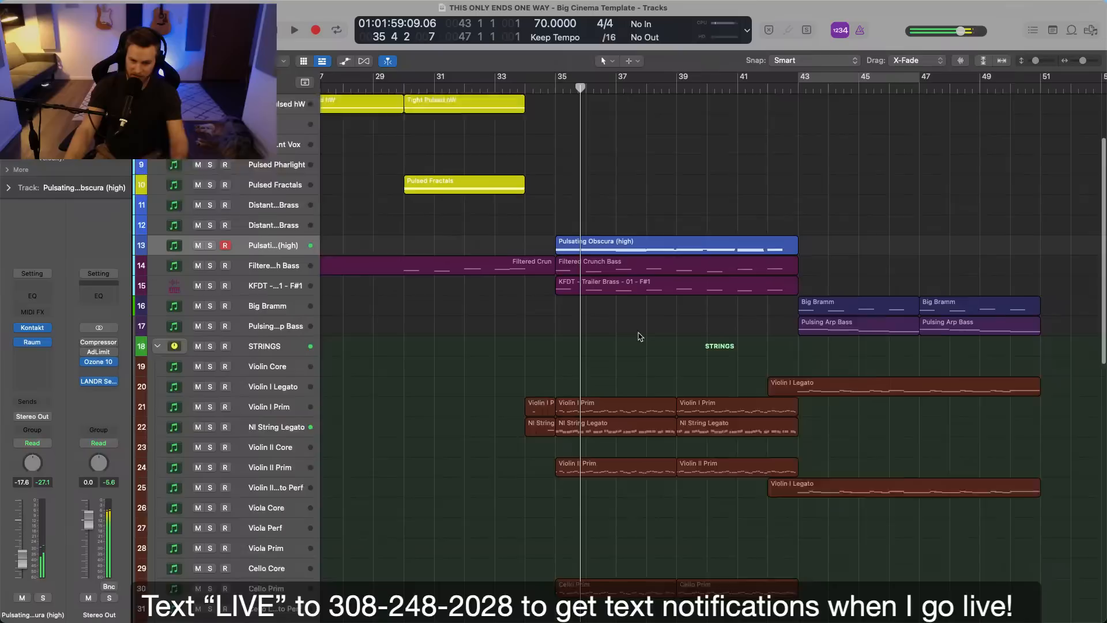
scroll(631, 379, "down", 6)
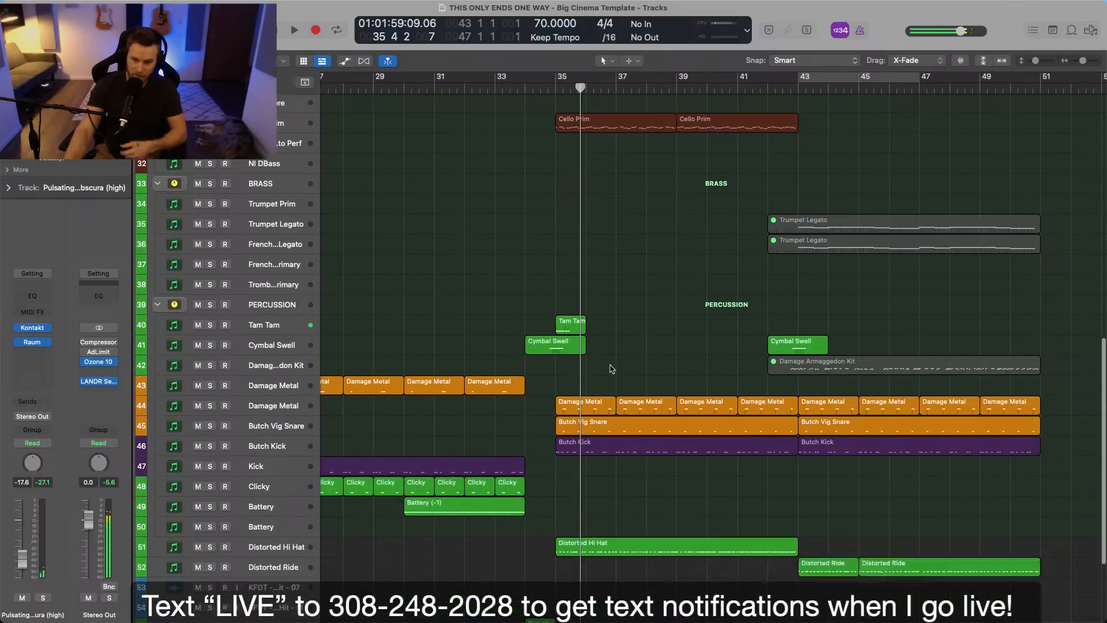
scroll(669, 430, "down", 3)
left_click(592, 277)
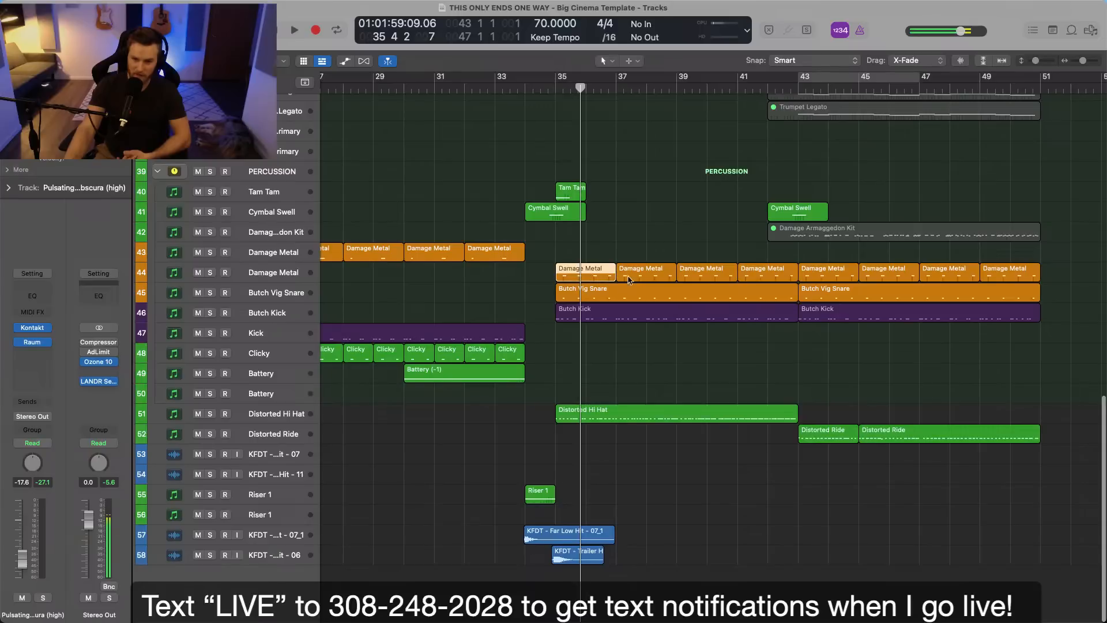
left_click(599, 290)
left_click(594, 316)
left_click(614, 437)
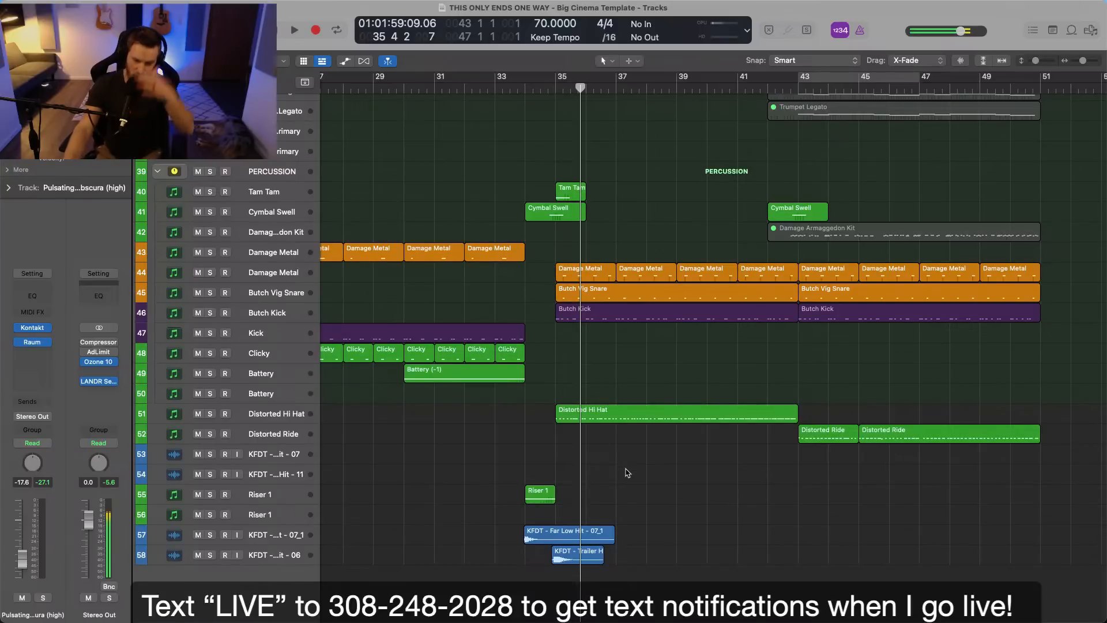
scroll(627, 470, "up", 2)
scroll(627, 473, "up", 10)
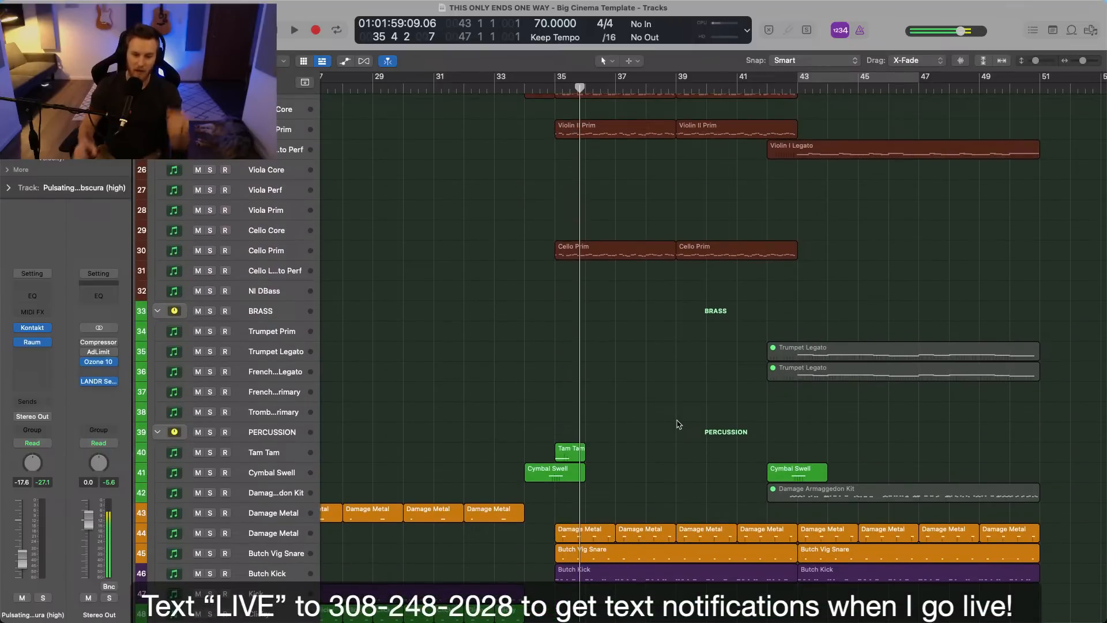
scroll(678, 425, "down", 5)
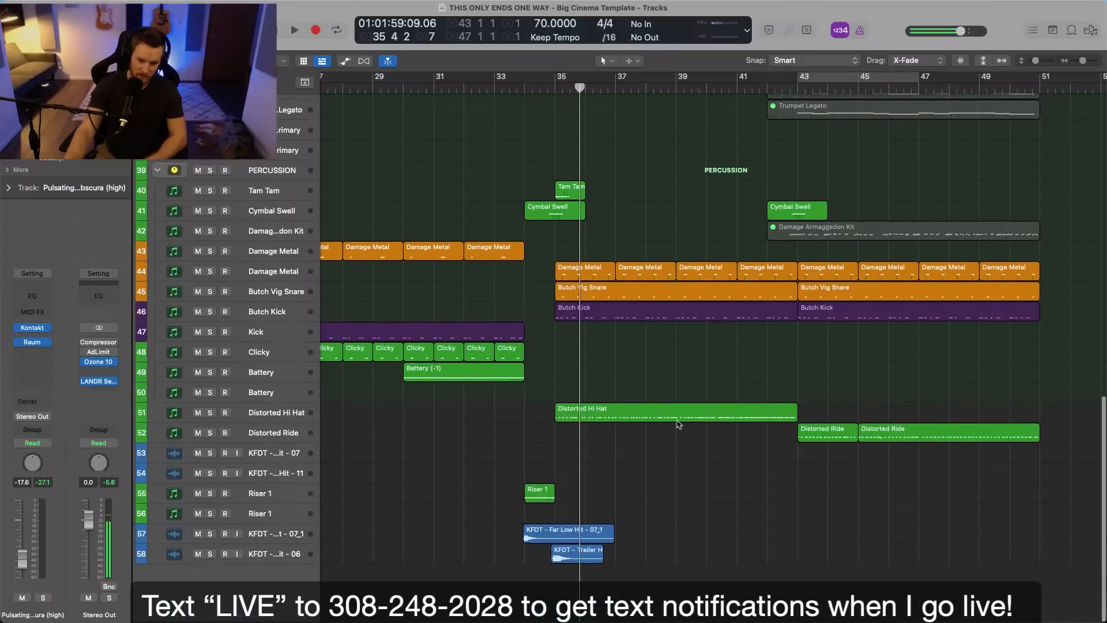
left_click(261, 557)
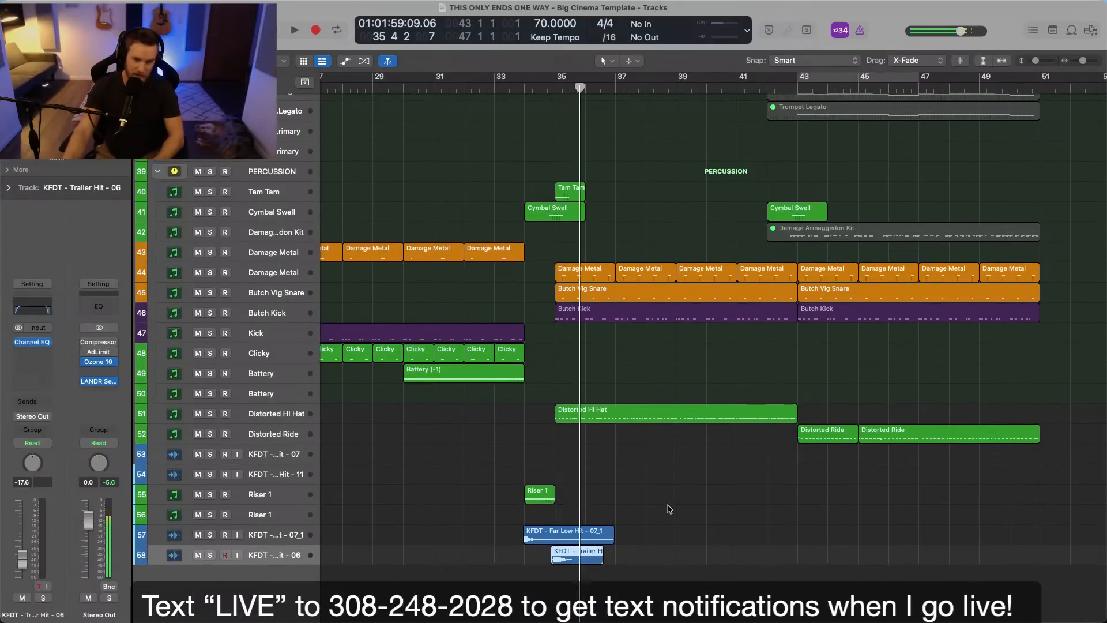
scroll(715, 494, "up", 15)
scroll(703, 482, "up", 1)
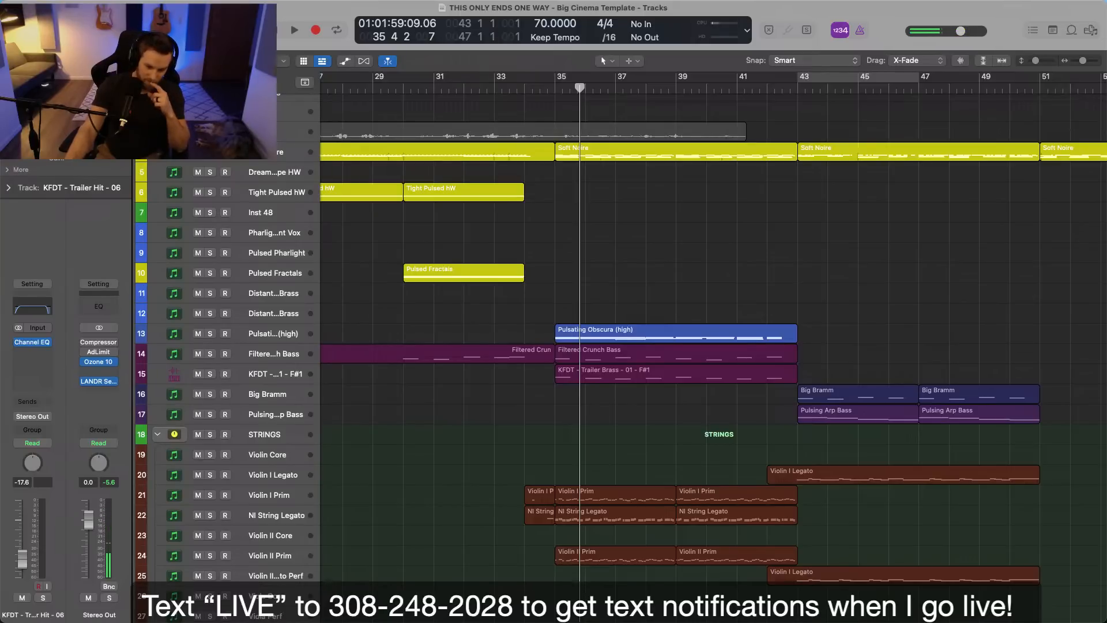
Place the playhead at the start of bar 35 and survey the layers of the whole arrangement.
key("super+Left")
left_click(668, 471)
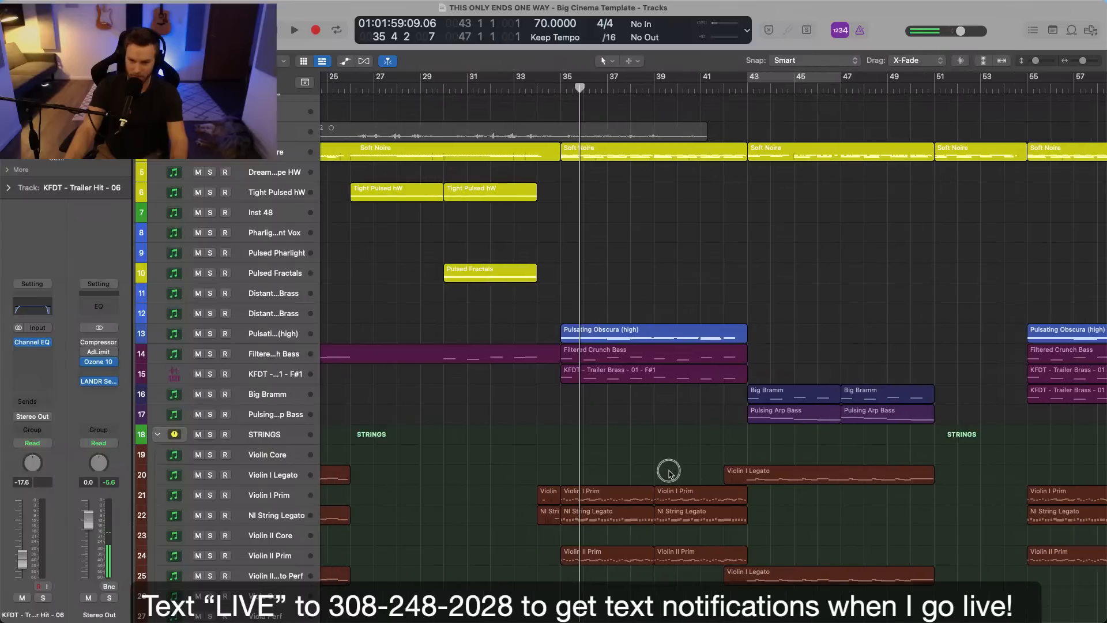
left_click(676, 471)
key("comma")
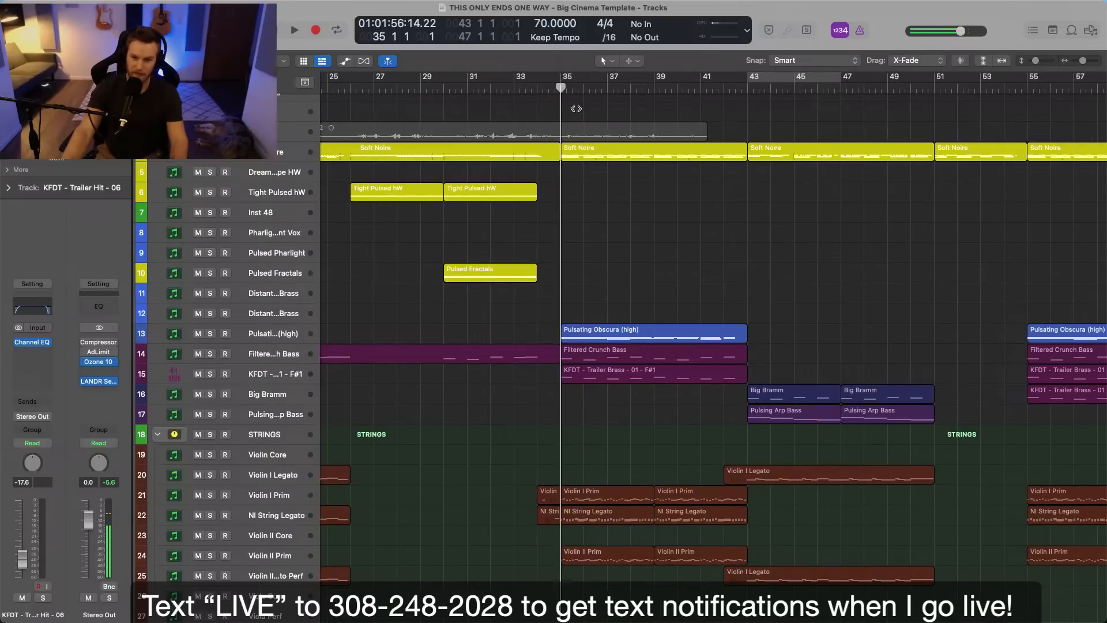
scroll(648, 353, "down", 5)
scroll(634, 355, "down", 2)
scroll(635, 353, "left", 3)
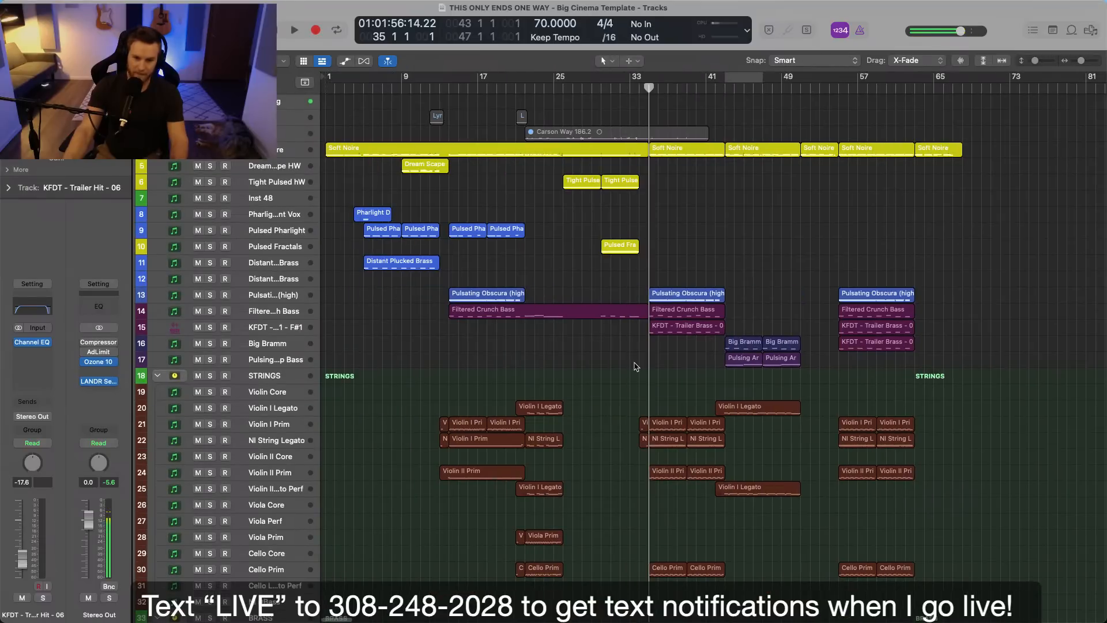
Select the Inst 48 track and place the playhead at bar 22.
left_click(286, 201)
scroll(367, 234, "up", 5)
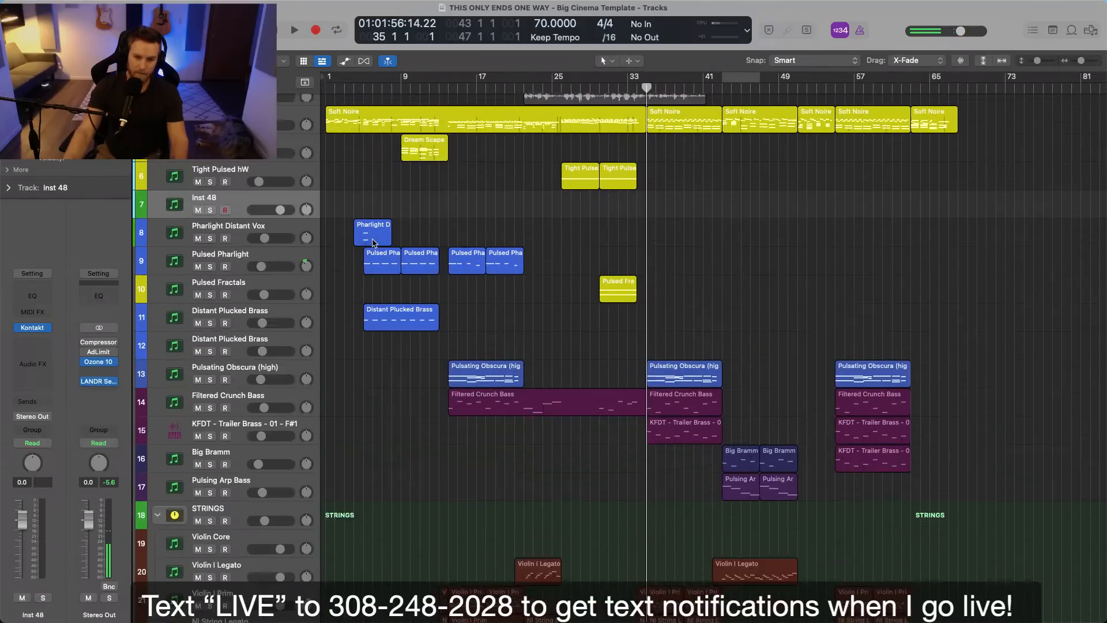
scroll(372, 243, "up", 3)
scroll(372, 243, "left", 10)
scroll(375, 250, "down", 6)
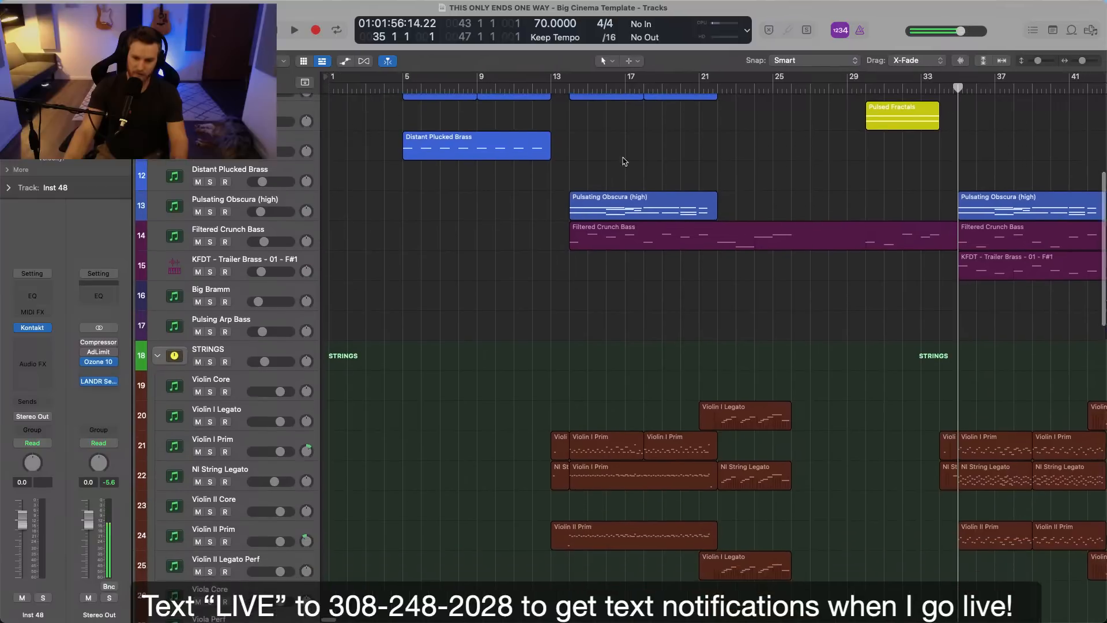
left_click(719, 82)
scroll(554, 257, "up", 8)
scroll(553, 257, "right", 5)
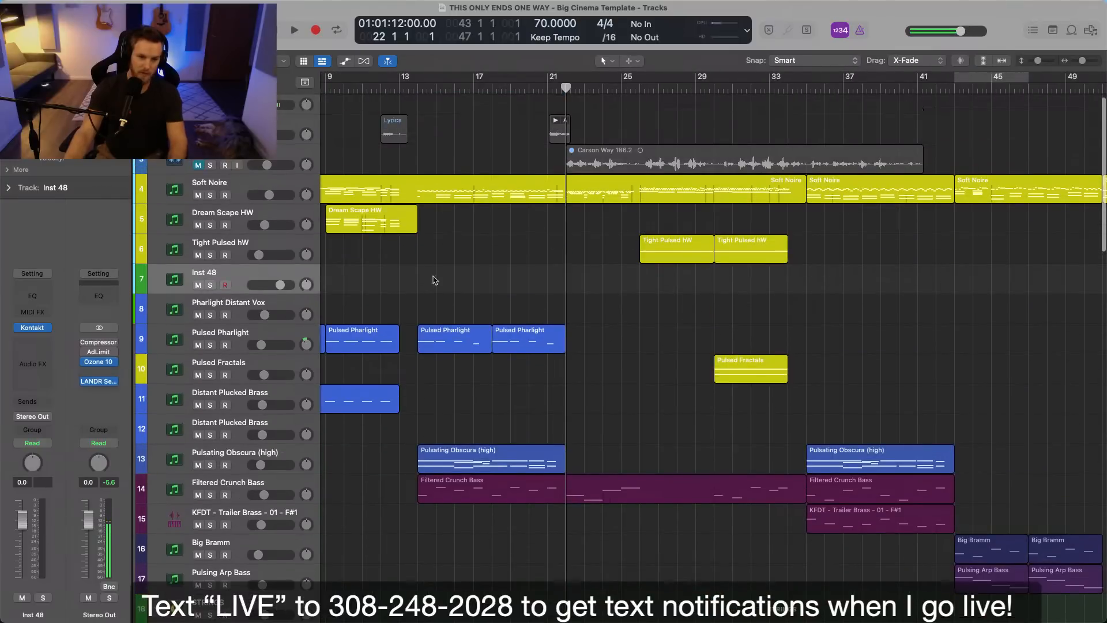
Open the Pharlight instrument on Inst 48, try the Breathy Keys preset and add the Atmosphere type filter.
left_click(33, 328)
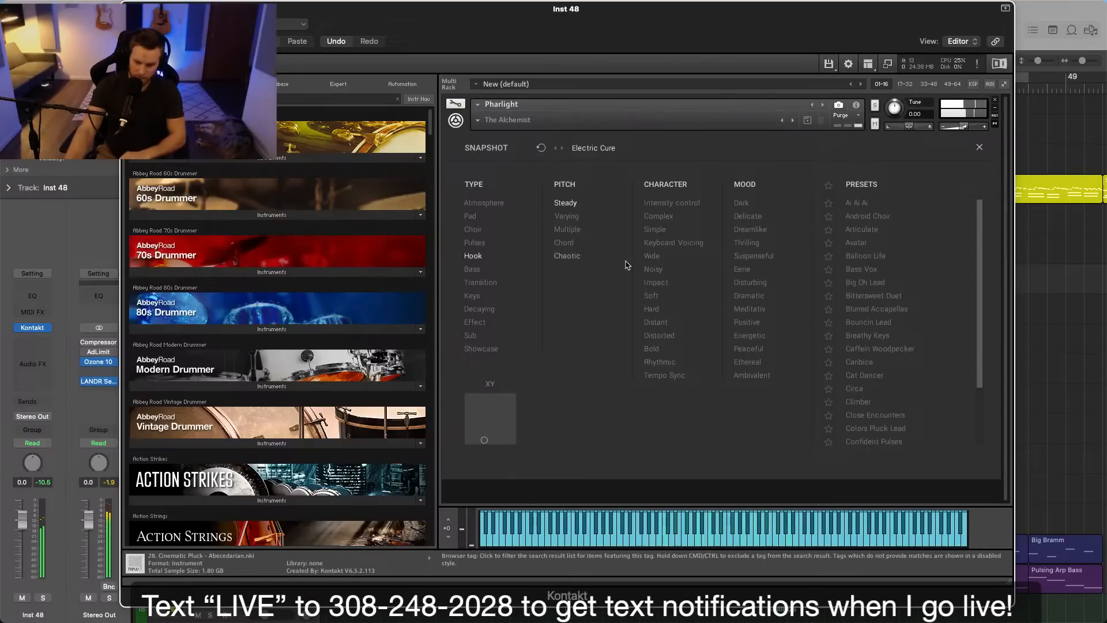
left_click_drag(752, 29, 698, 29)
left_click(827, 338)
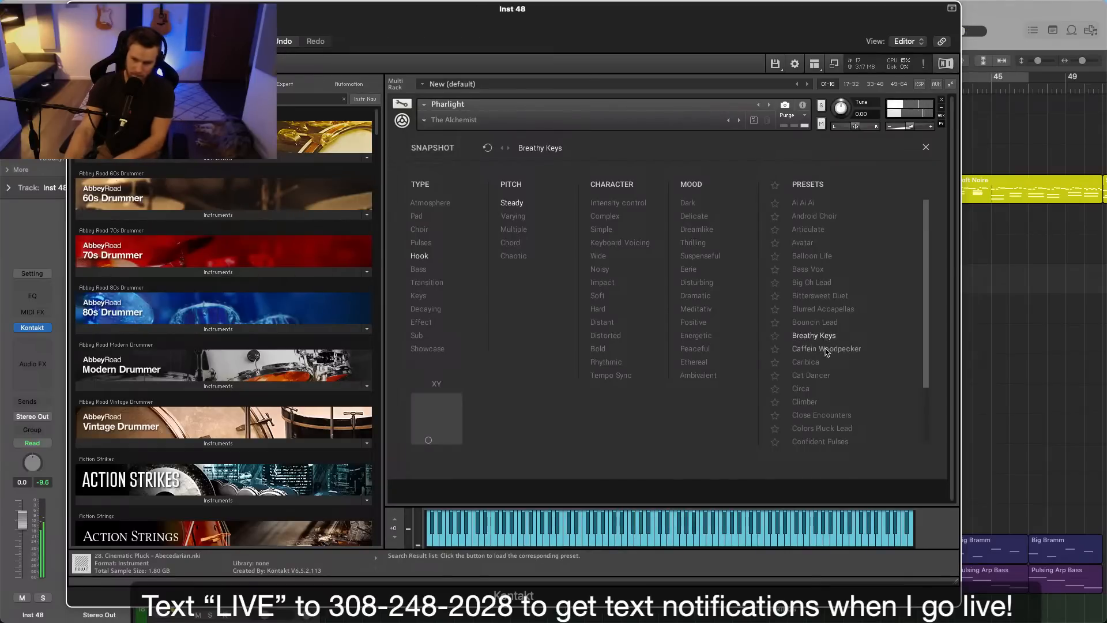
left_click(431, 203)
Audition the Android Choir, Bass Vox and Bittersweet Duet presets, and load Climber on Inst 48.
left_click(826, 216)
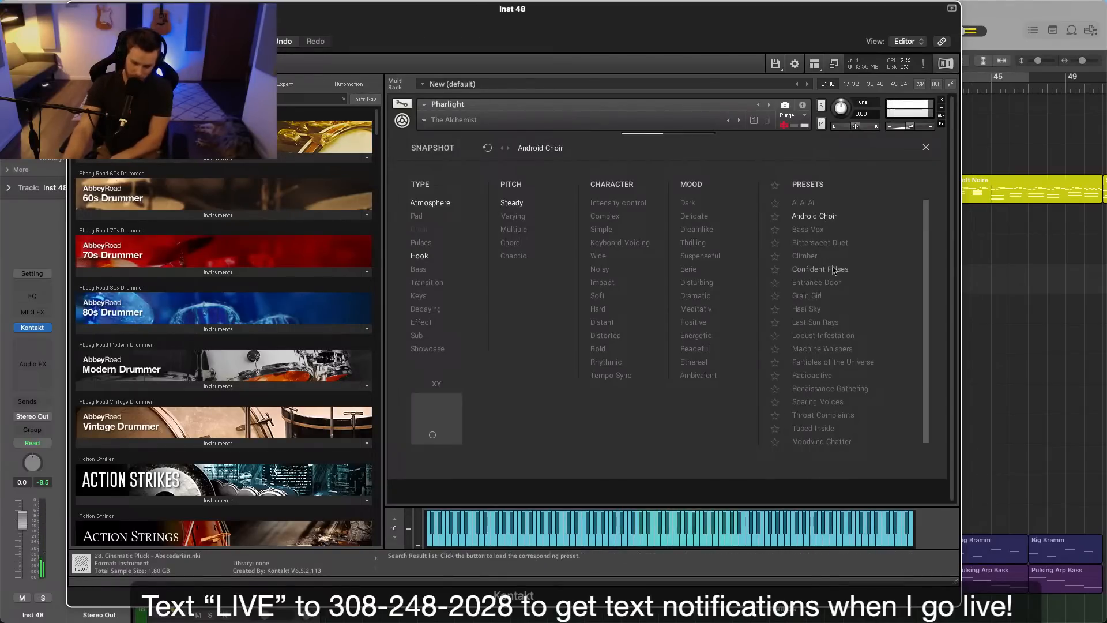
left_click(819, 230)
left_click(828, 245)
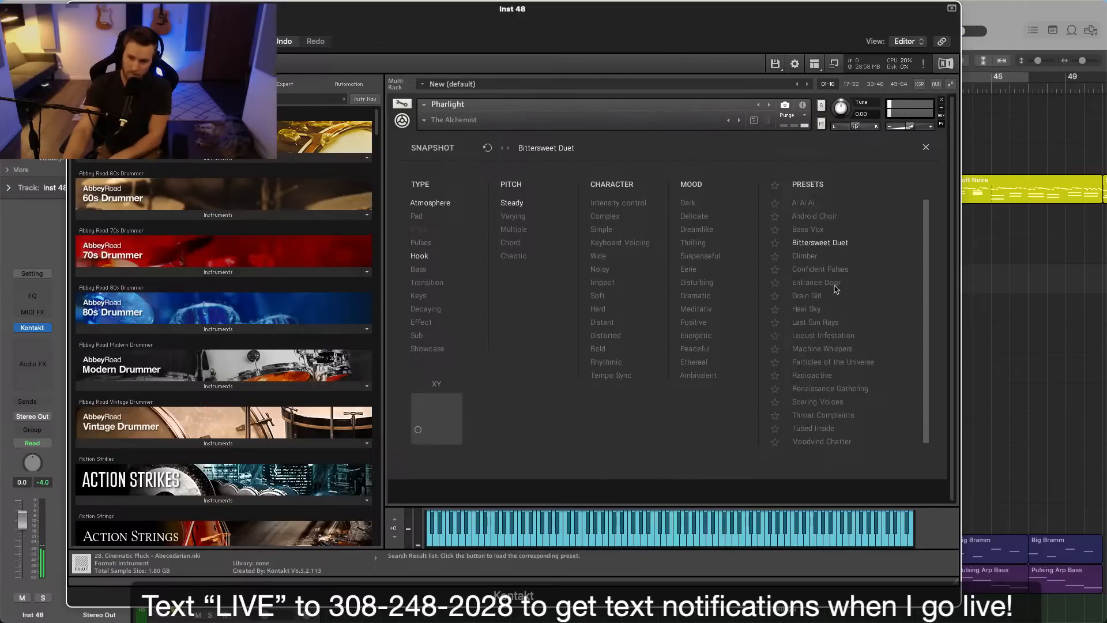
left_click(813, 257)
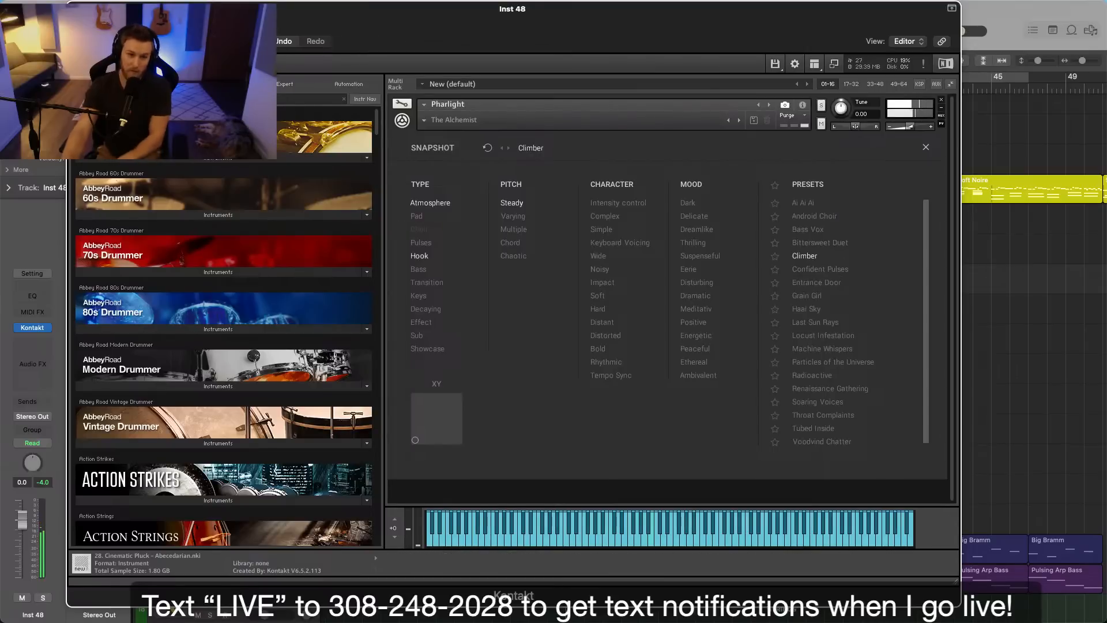
key("super+w")
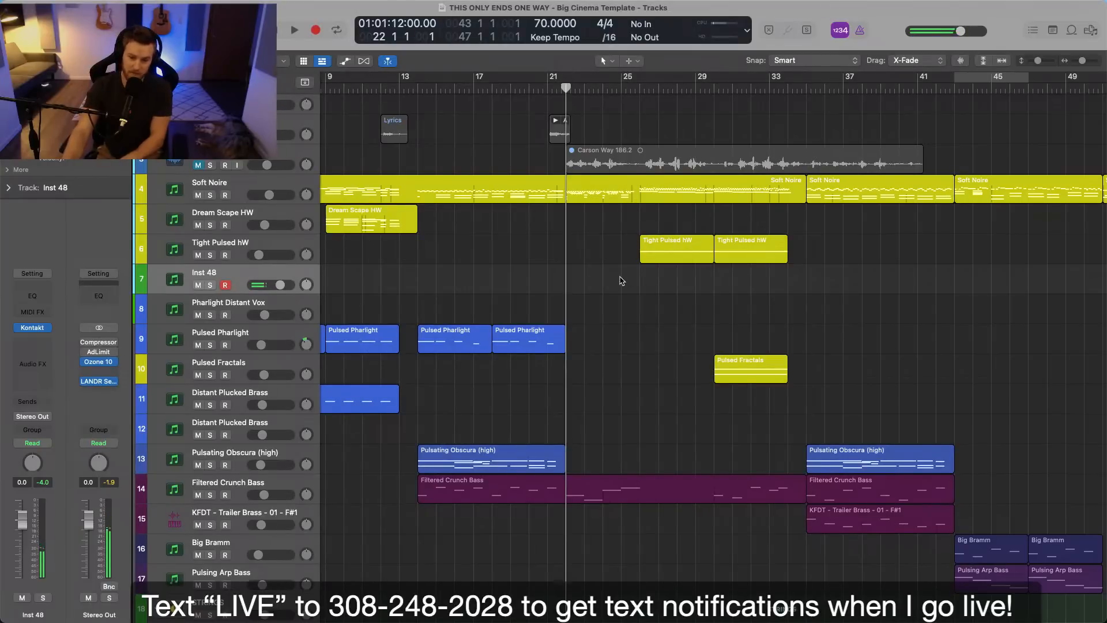
Try recording a part with the Climber preset on Inst 48 from bar 22.
scroll(621, 275, "down", 3)
scroll(632, 269, "down", 2)
key("space")
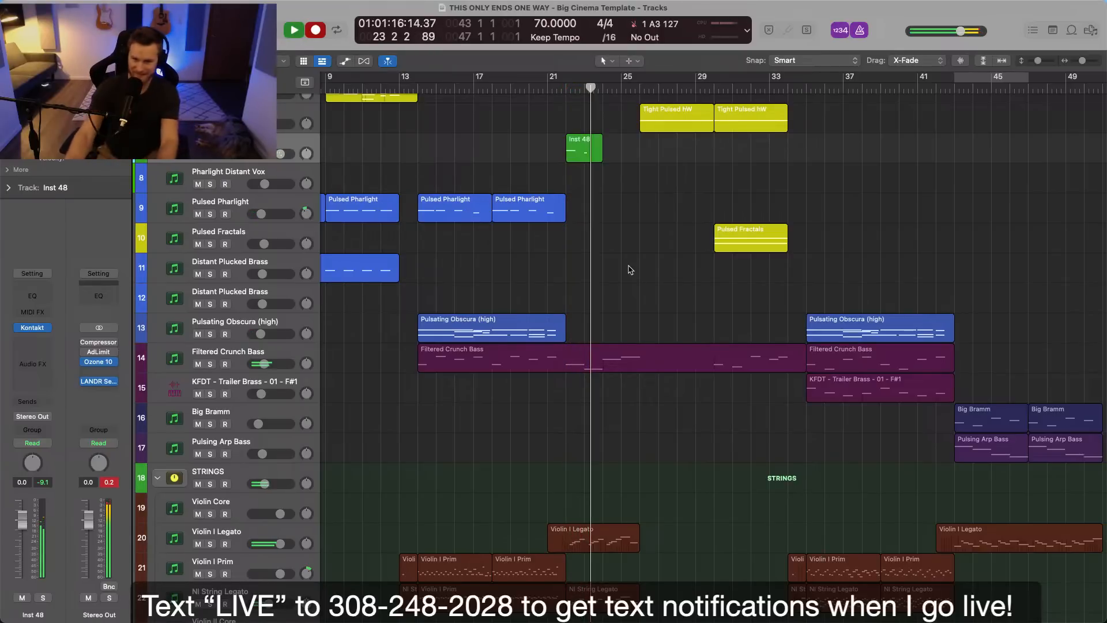
key("space")
Delete the trial take recorded on Inst 48 and return the playhead to bar 22.
double_click(569, 144)
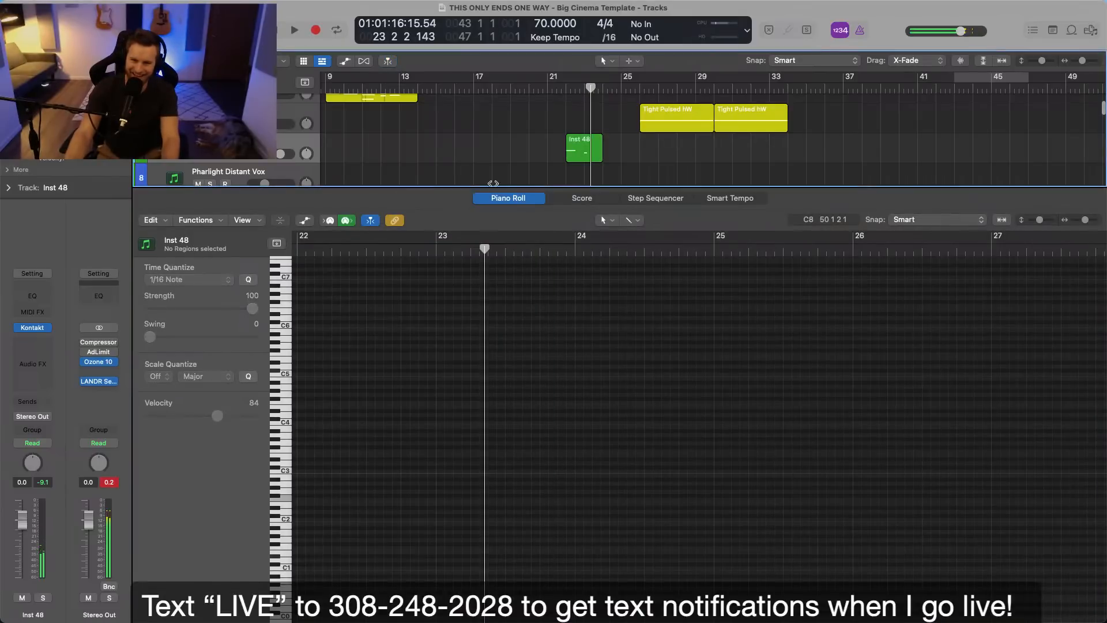
double_click(583, 154)
key("Delete")
left_click(571, 145)
left_click(564, 98)
mouse_move(49, 328)
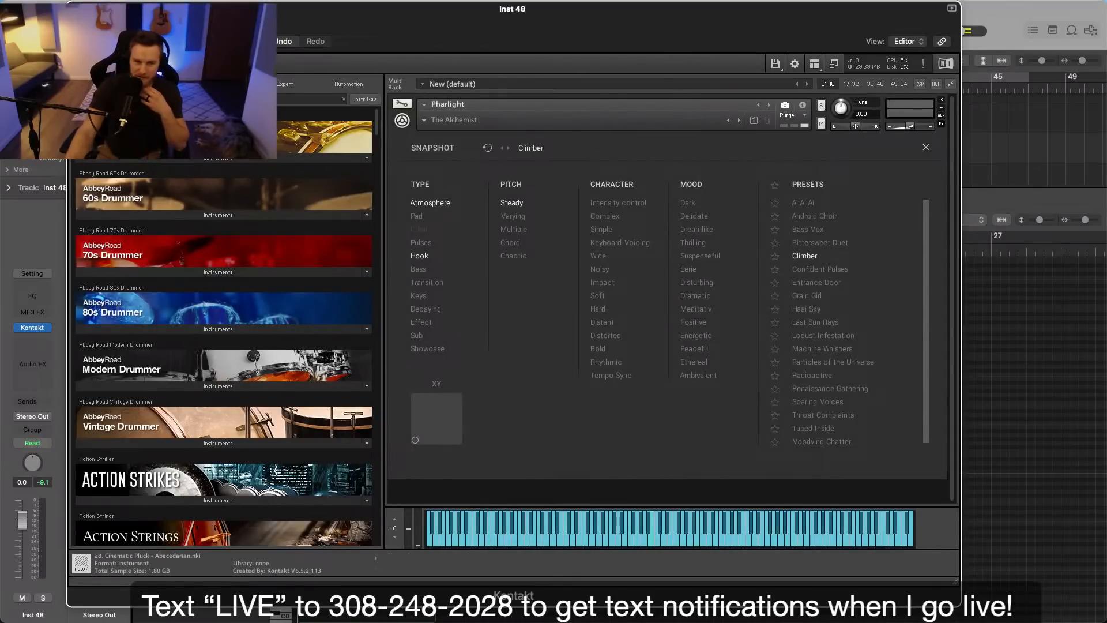
left_click(76, 9)
left_click_drag(551, 143, 608, 156)
key("Delete")
Audition the Confident Pulses and Entrance Door presets, and load Grain Girl in Pharlight on Inst 48.
key("p")
key("super+Down")
key("super+Down")
key("super+Right")
key("super+Right")
scroll(610, 155, "up", 3)
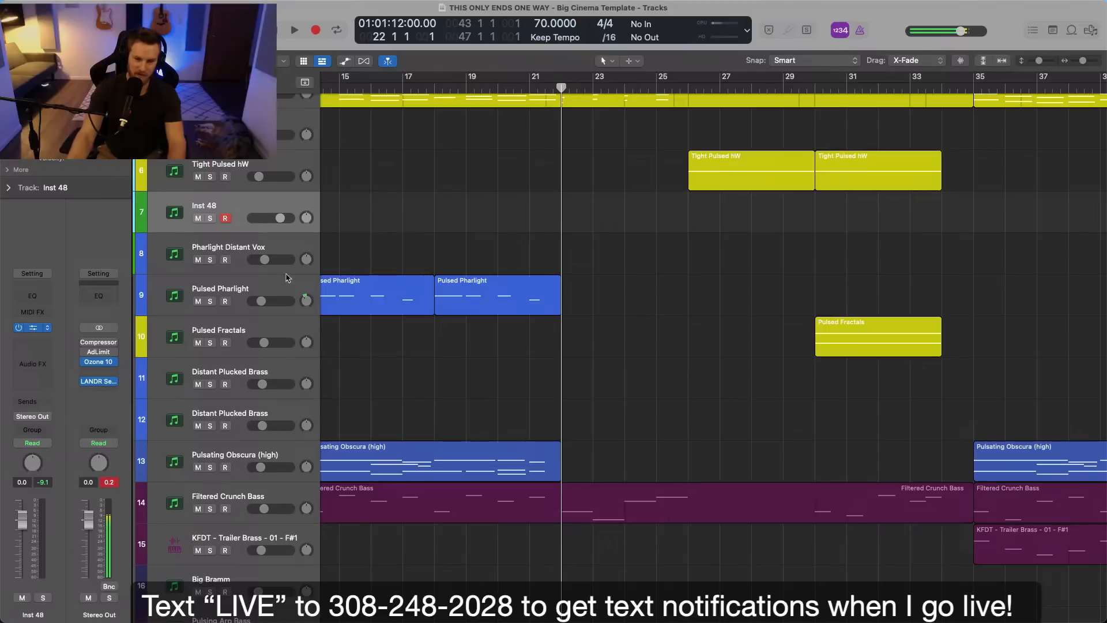
left_click(33, 328)
left_click(805, 270)
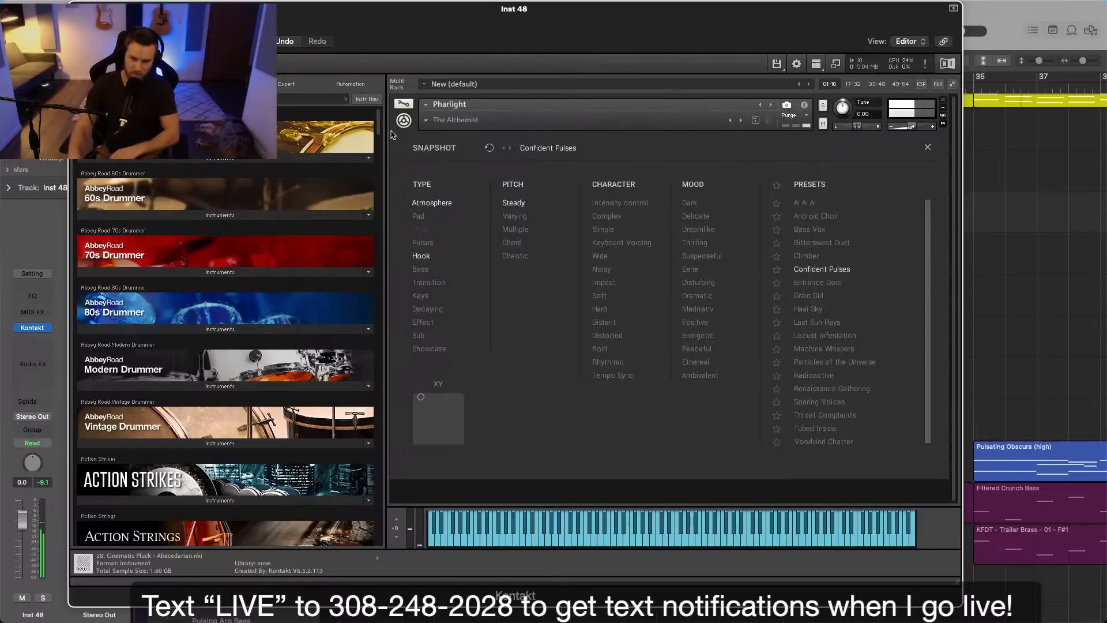
left_click(803, 284)
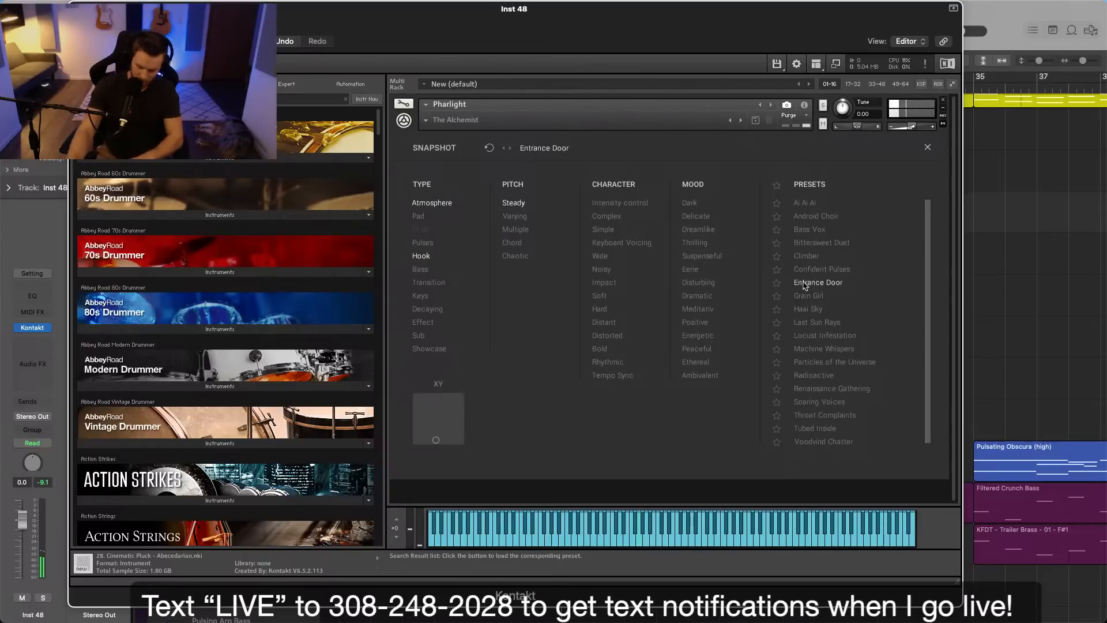
left_click(803, 296)
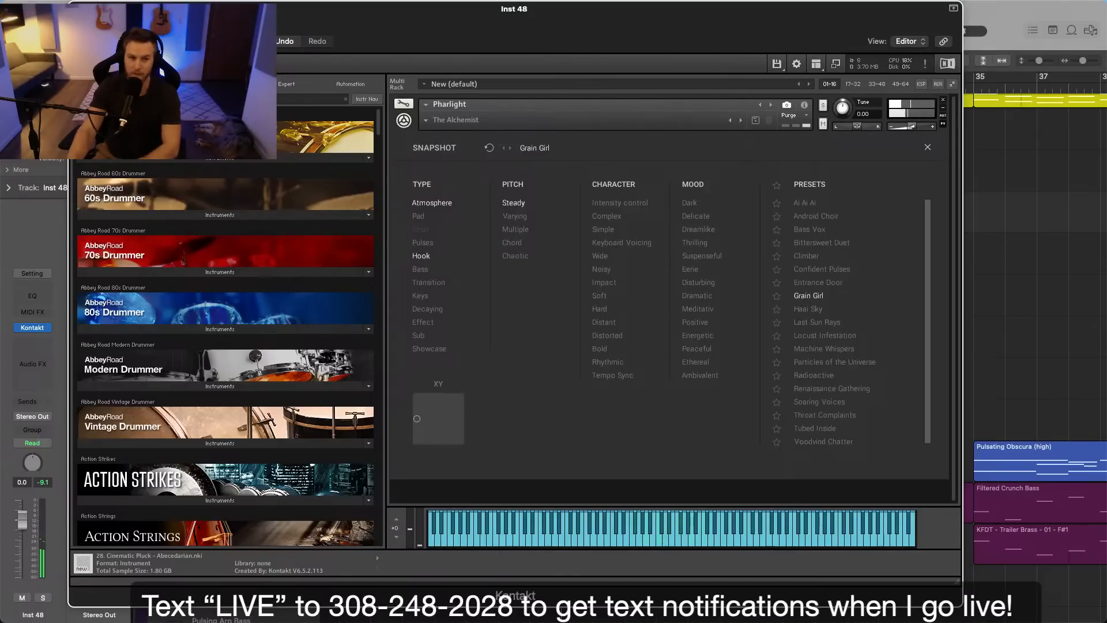
left_click(77, 8)
Record a four-bar part on Inst 48 starting at bar 22 and open its region in the Piano Roll.
key("r")
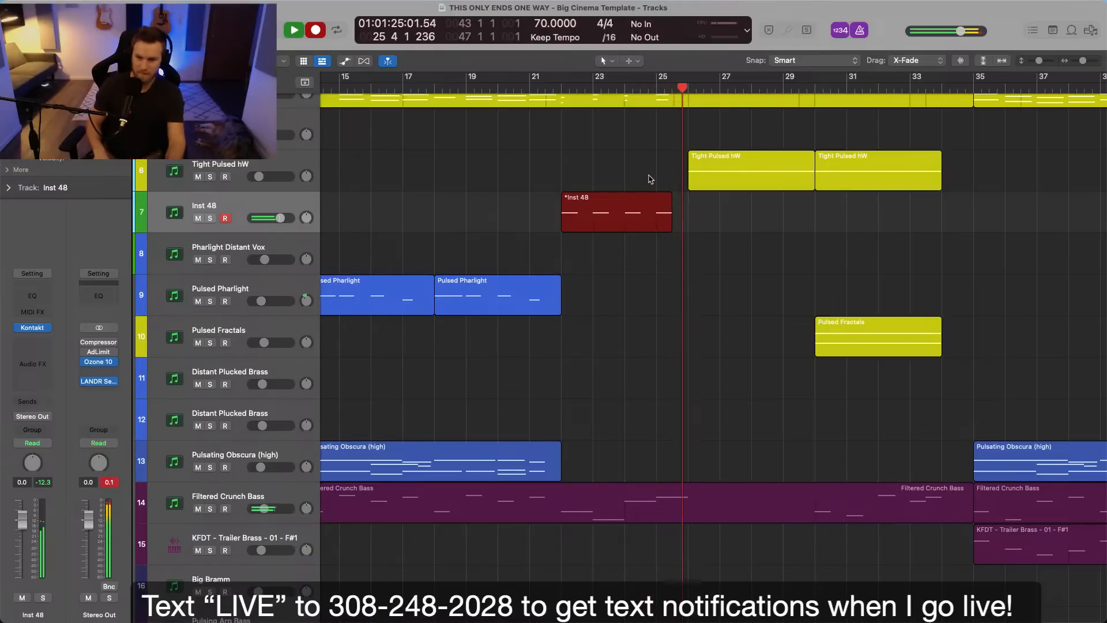
key("space")
double_click(656, 209)
left_click(662, 371)
scroll(663, 371, "left", 5)
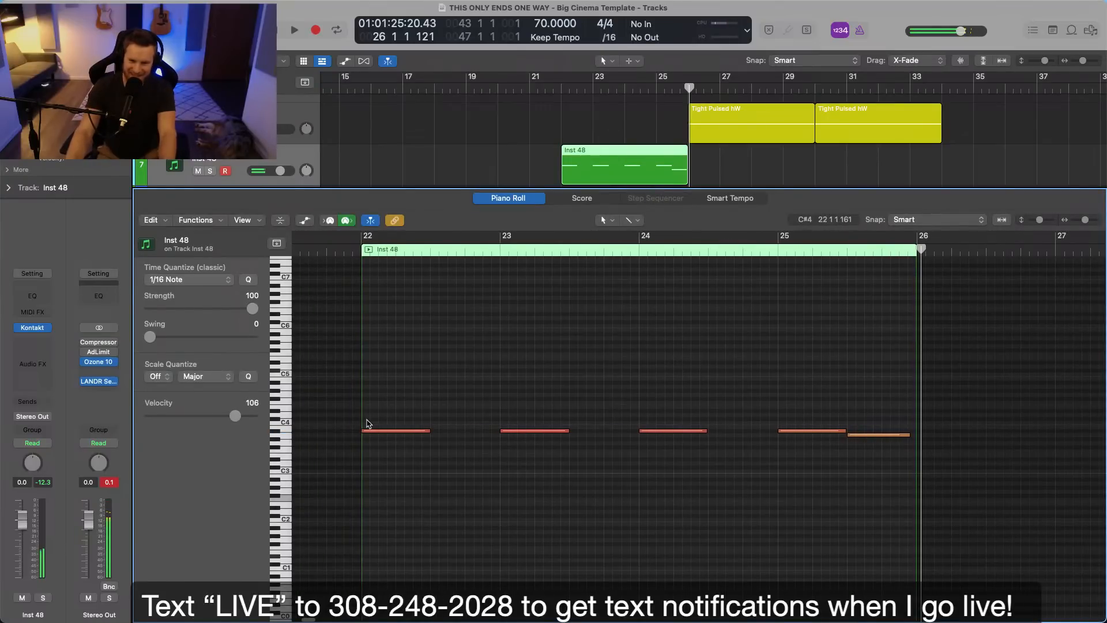
Return the playhead to bar 22 and rename the Inst 48 track Vocal Pharlight FX.
left_click(362, 251)
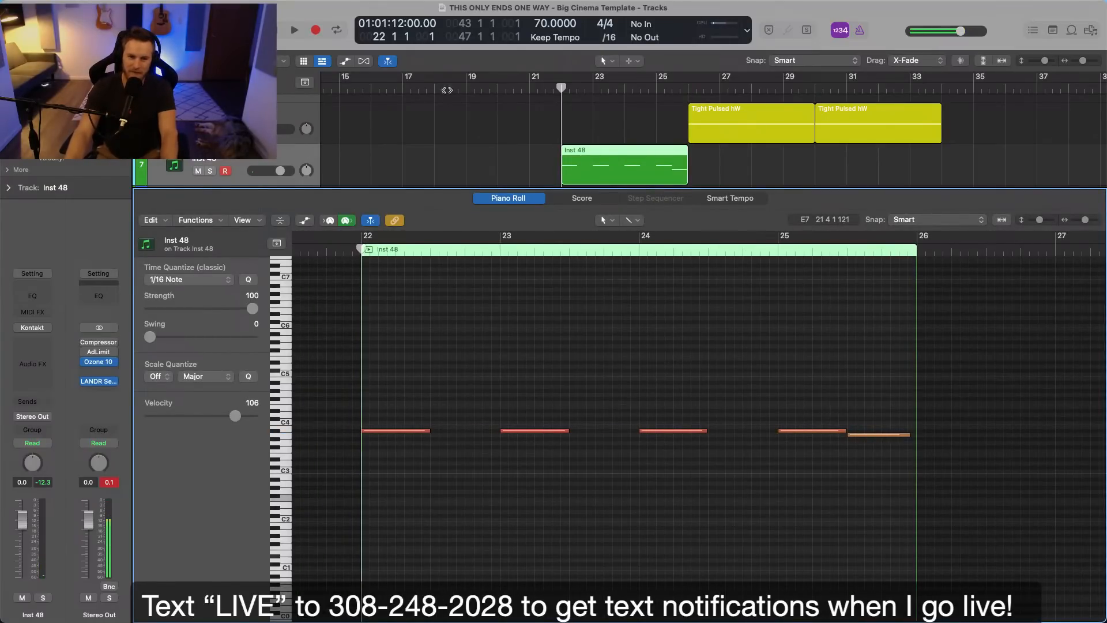
left_click(249, 160)
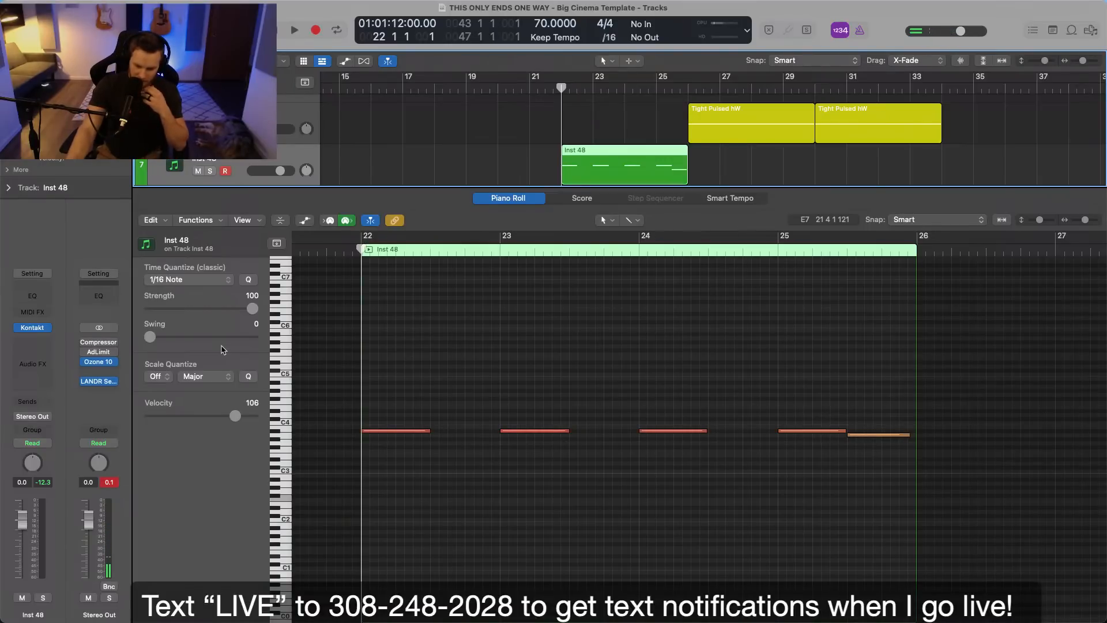
left_click(501, 378)
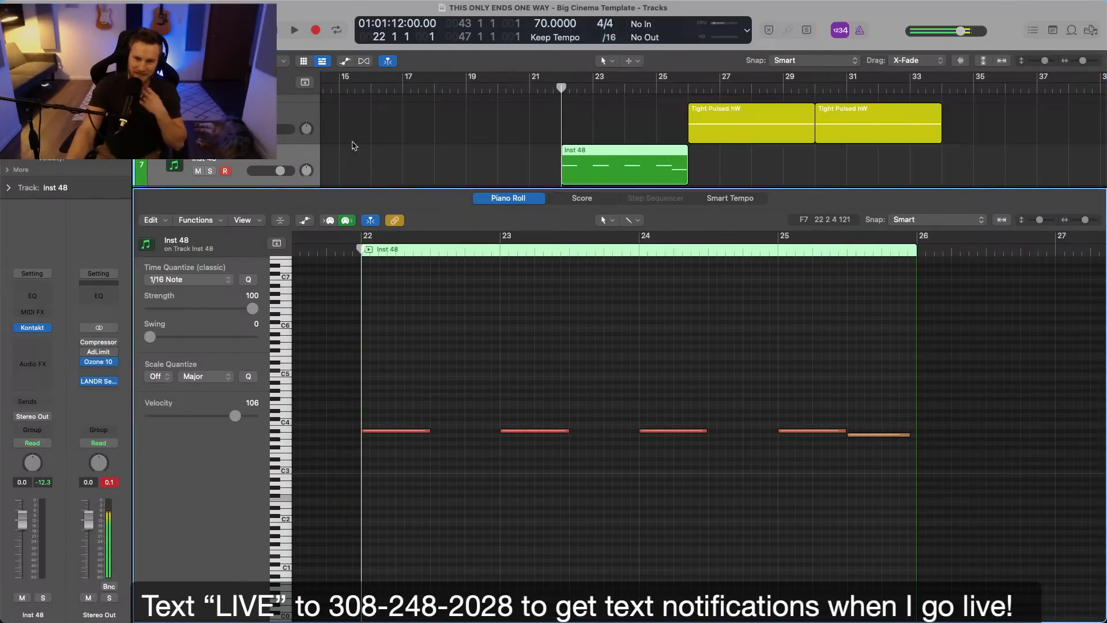
double_click(210, 162)
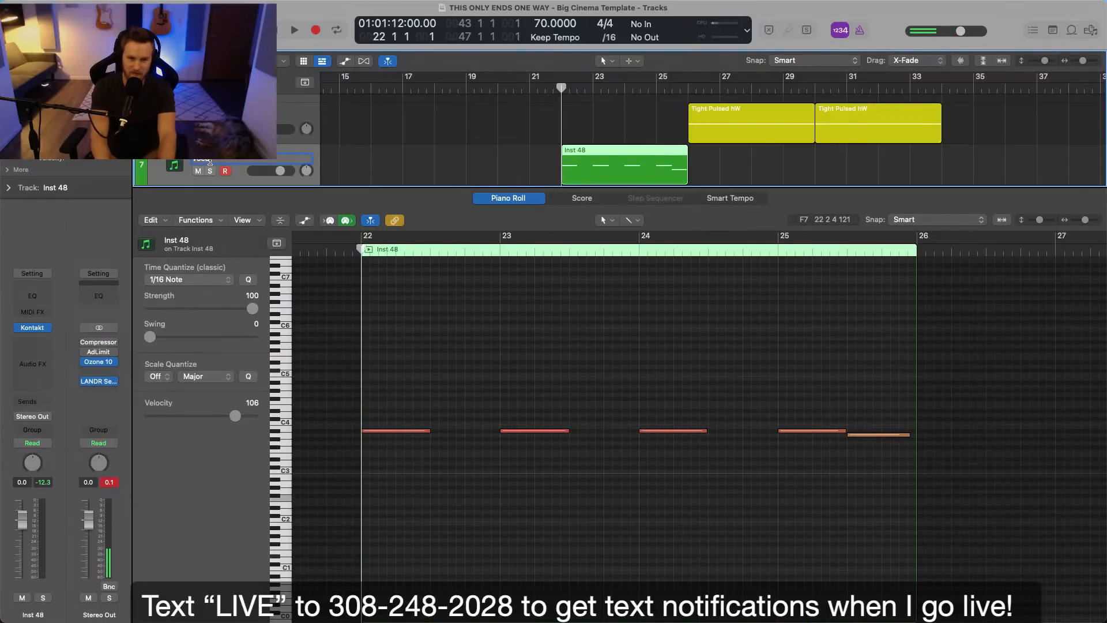
type("Vocal Pharlight")
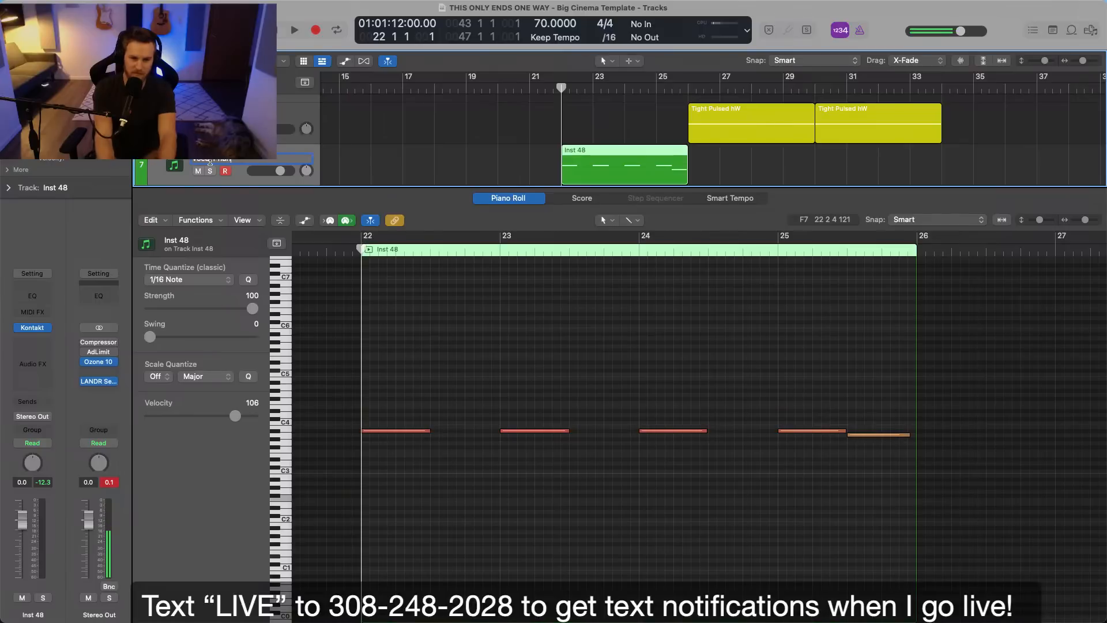
type(" F")
key("Return")
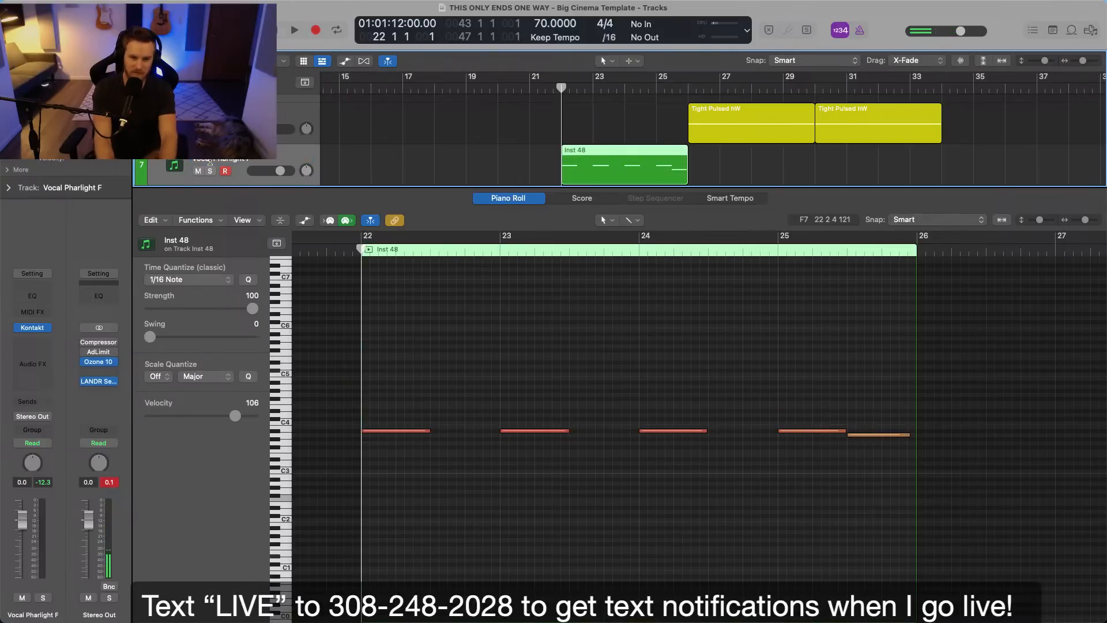
double_click(264, 163)
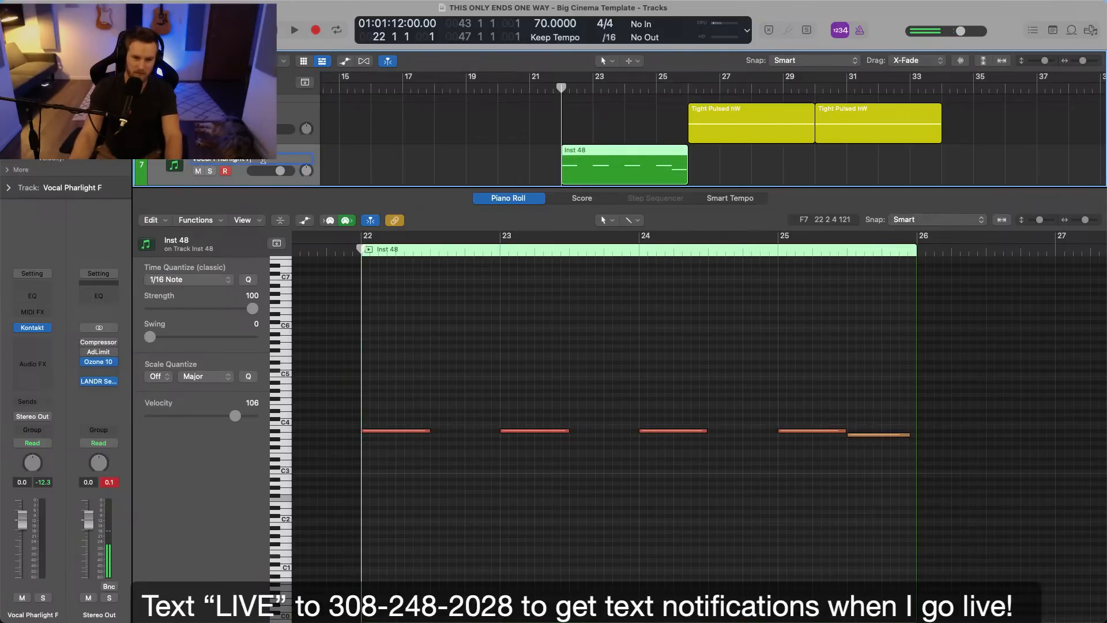
type("X")
key("Return")
Name the recorded region after its track and close the Piano Roll.
left_click(329, 172)
left_click(319, 173)
key("alt+shift+n")
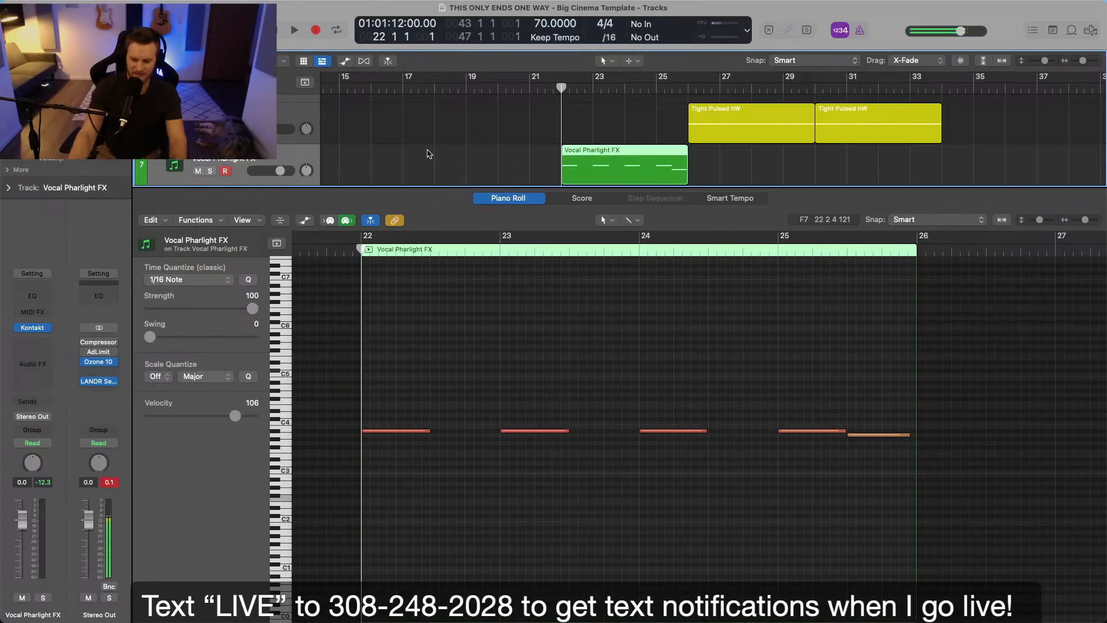
key("e")
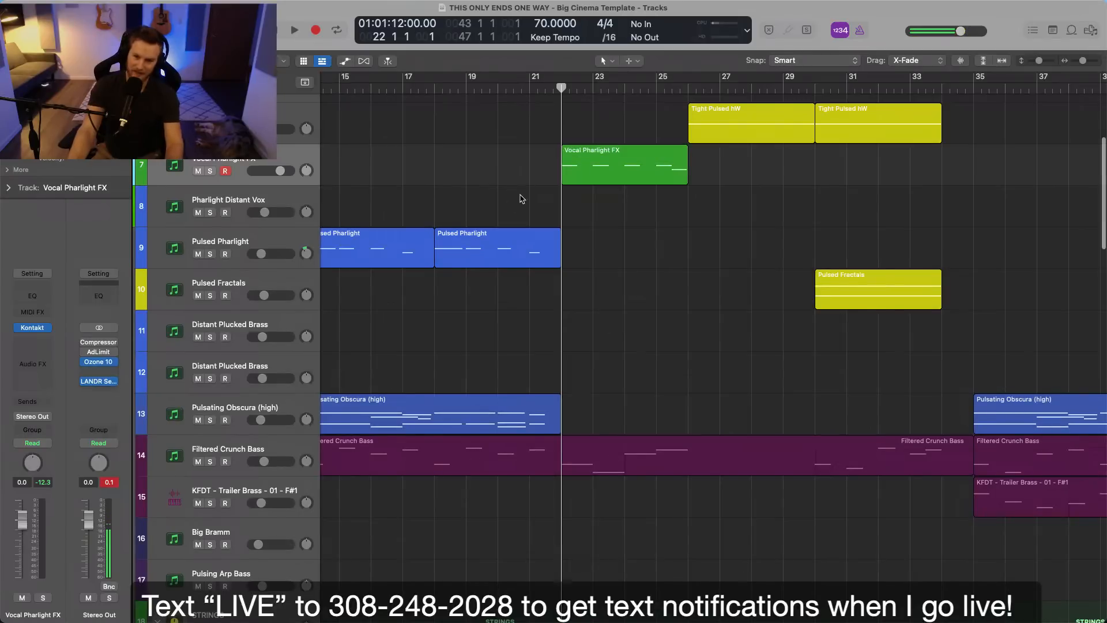
Colour the Vocal Pharlight FX track magenta and apply the track colour to its region.
scroll(521, 196, "up", 4)
scroll(522, 196, "up", 2)
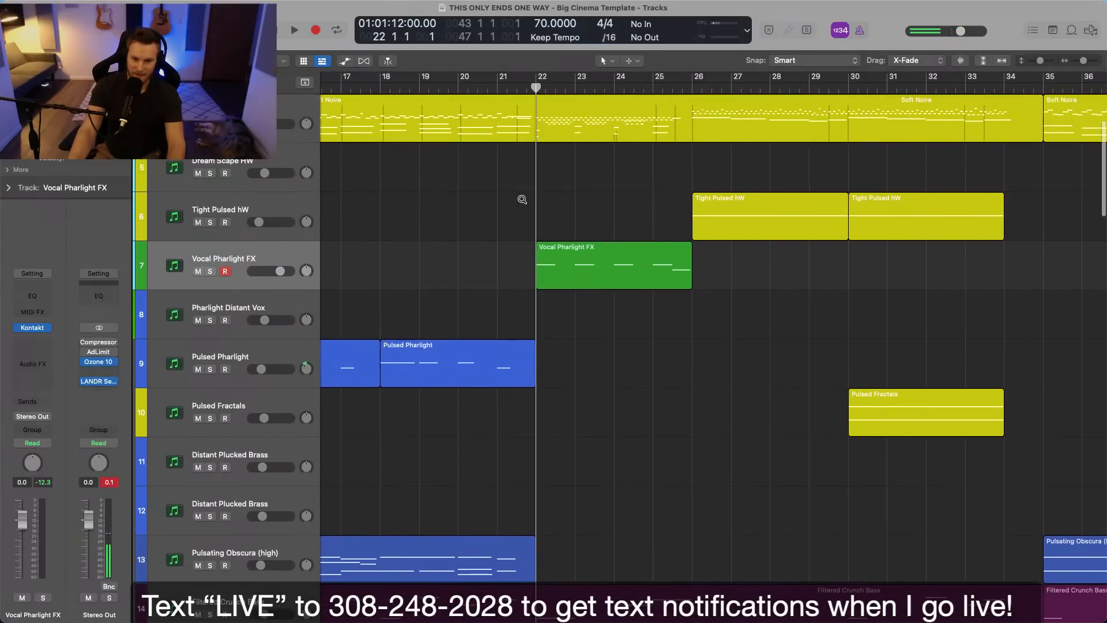
right_click(285, 262)
left_click(346, 457)
left_click(730, 209)
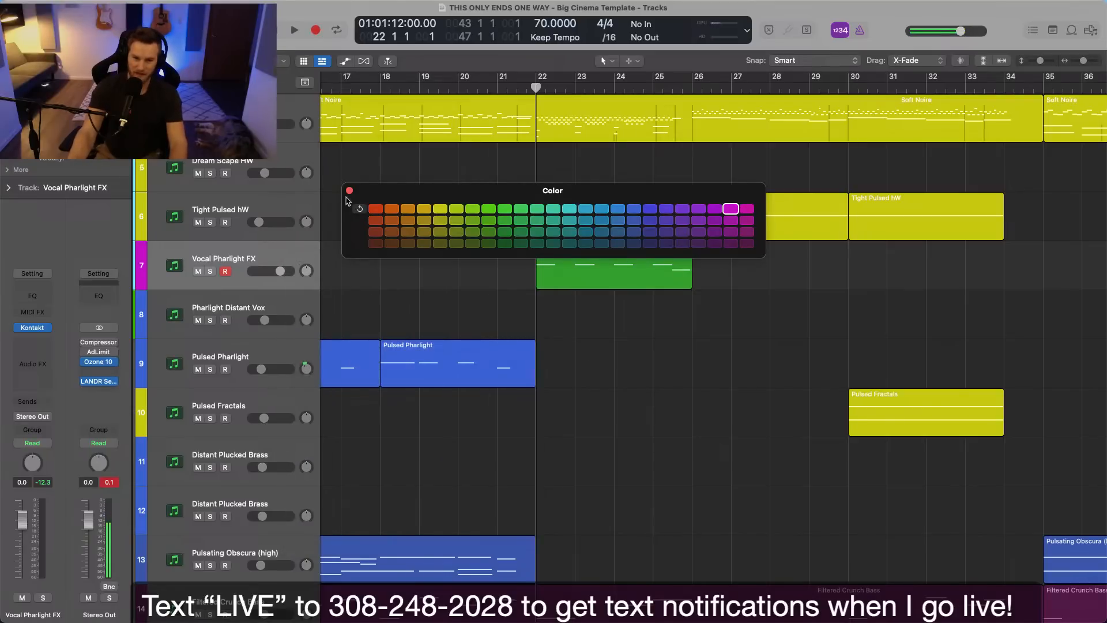
left_click(349, 190)
left_click(254, 255)
key("alt+shift+c")
left_click(369, 281)
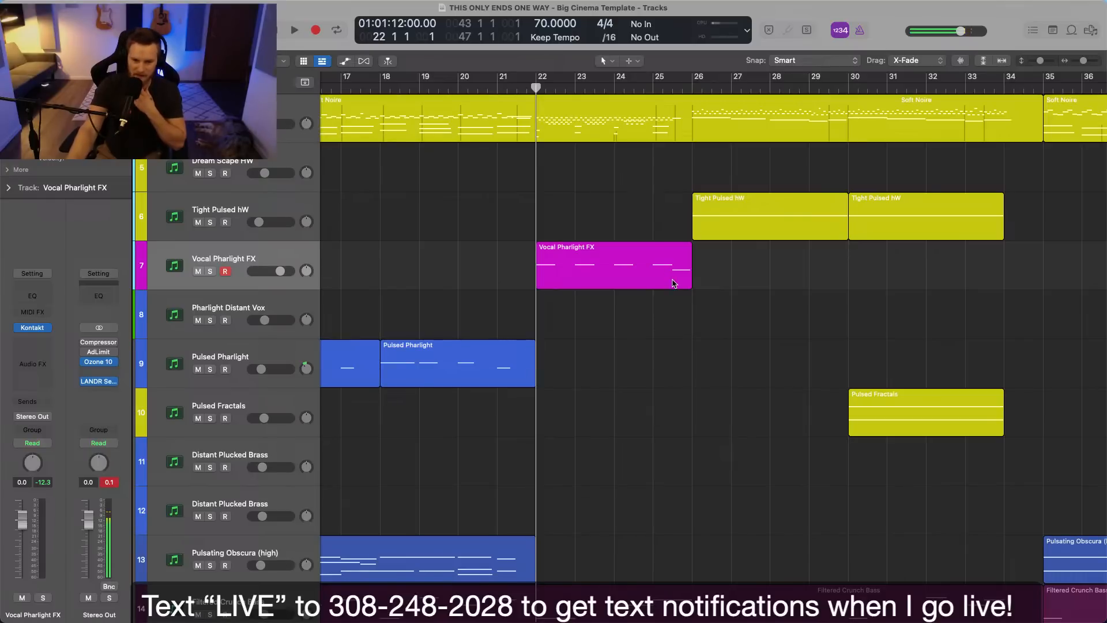
Insert a Compressor on Vocal Pharlight FX with the Classic VCA model and a 4.2:1 ratio, and solo the track.
left_click(50, 346)
mouse_move(60, 375)
left_click(115, 376)
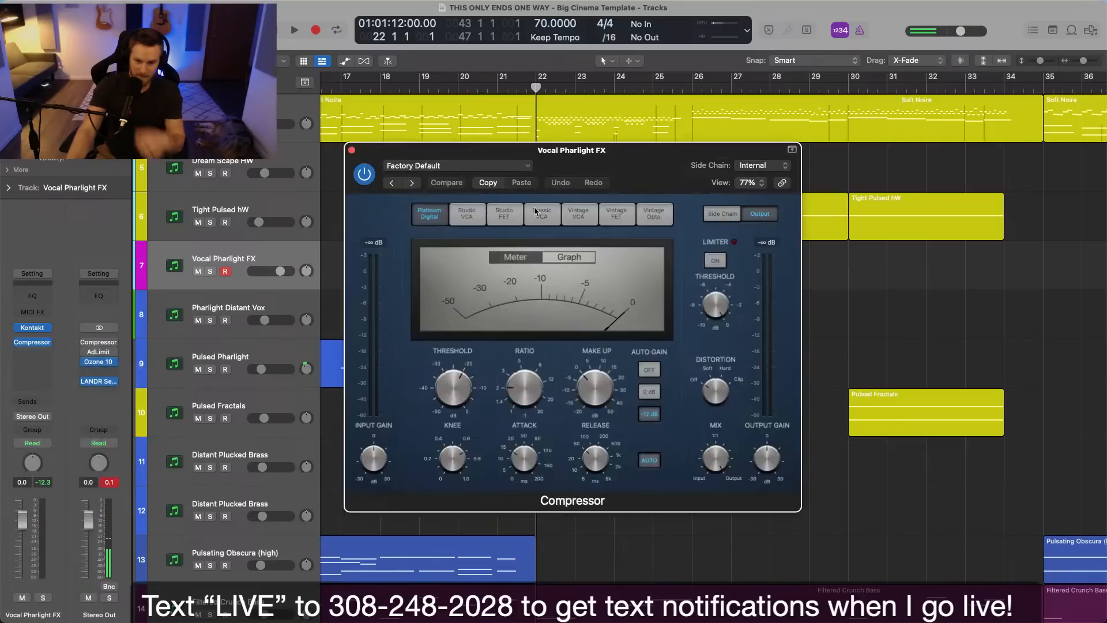
left_click(539, 212)
key("s")
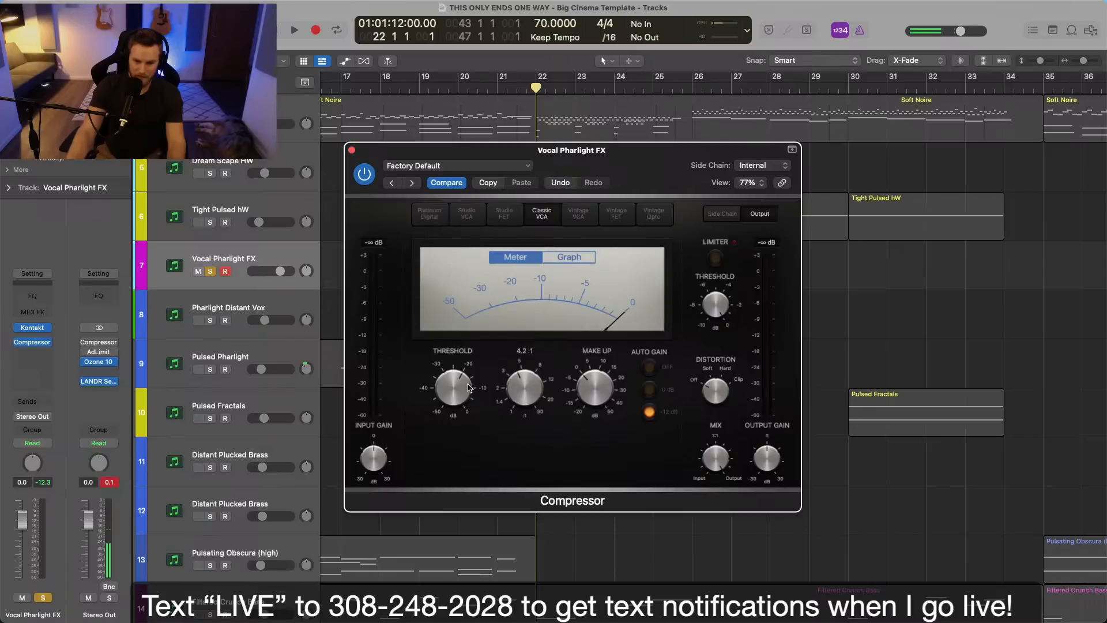
Adjust the Compressor's threshold and make-up gain with Auto Gain off while listening to the soloed part.
key("space")
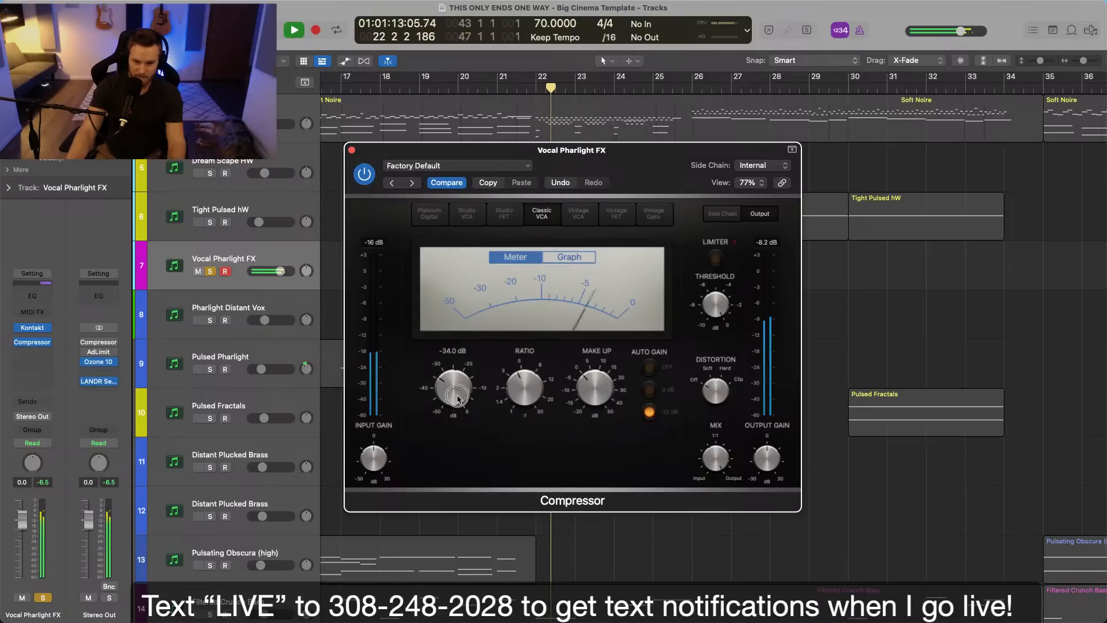
left_click(650, 366)
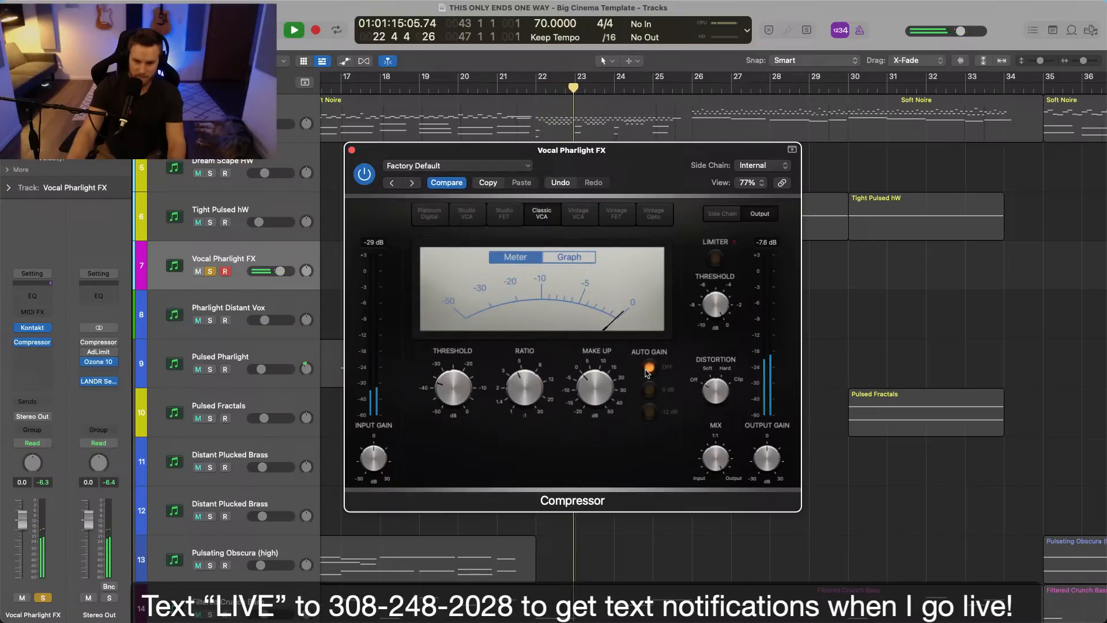
left_click_drag(605, 400, 607, 391)
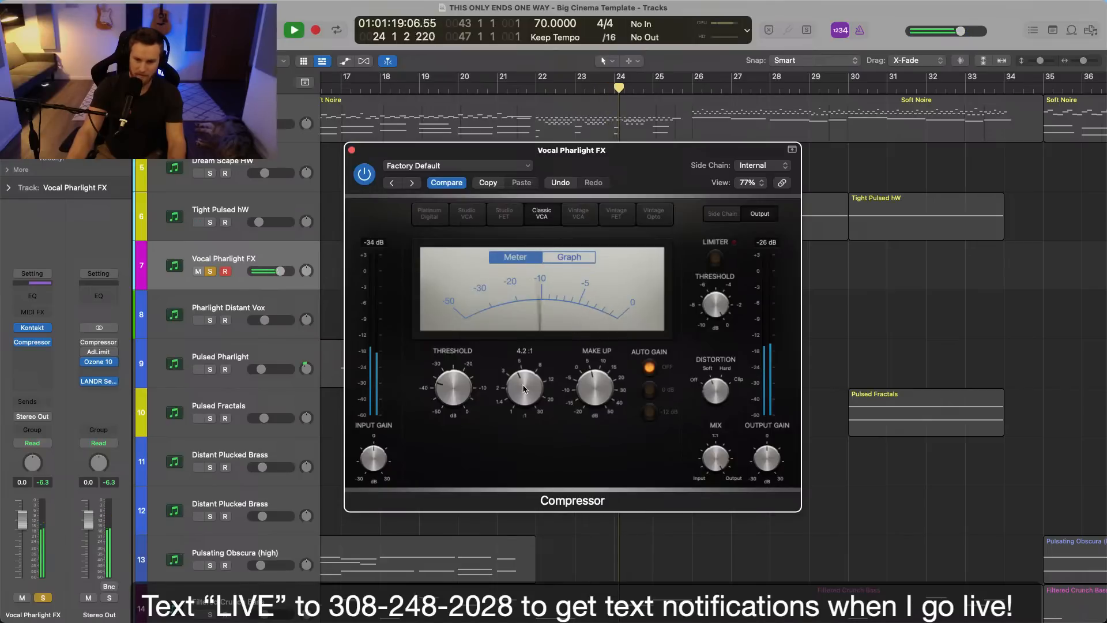
left_click_drag(614, 157, 614, 246)
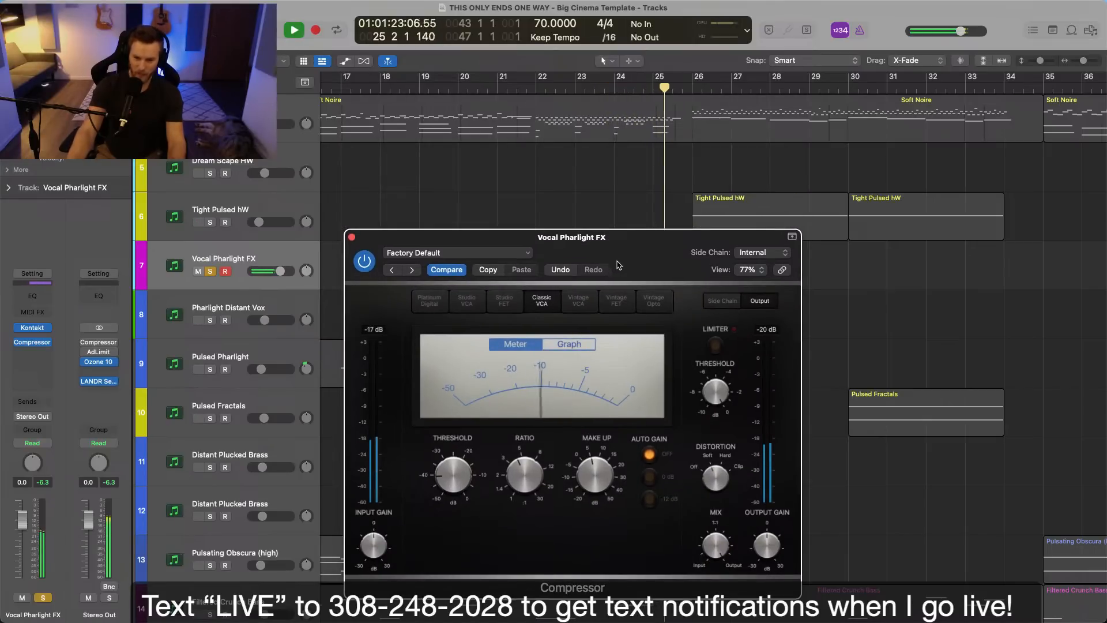
key("space")
left_click(352, 237)
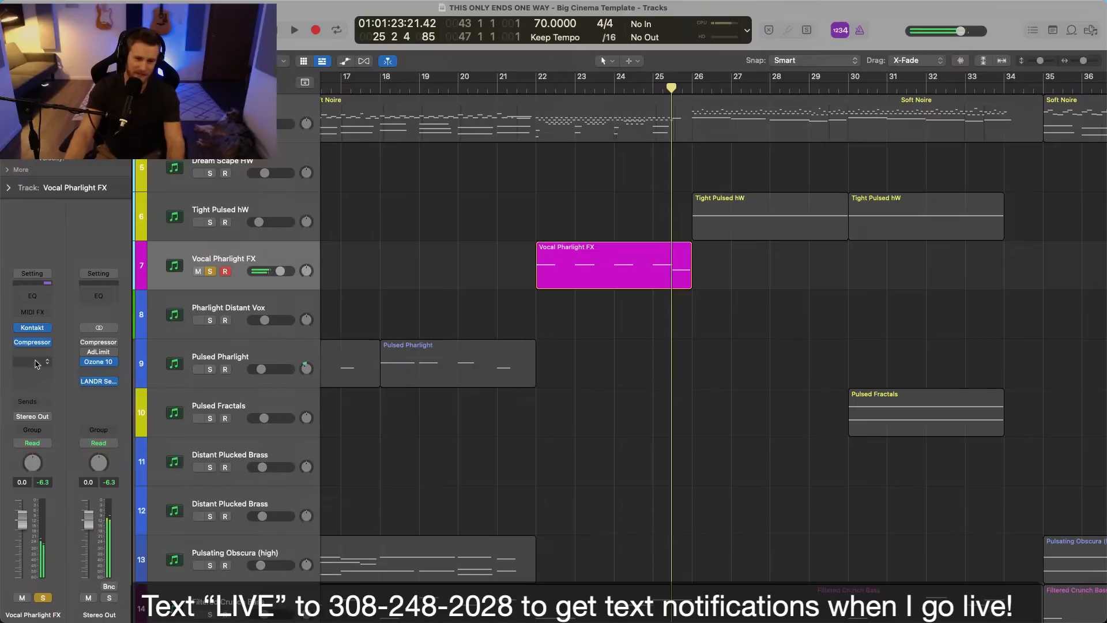
Insert the Soundtoys EffectRack after the Compressor and load a Decapitator in it with style N.
left_click(35, 368)
mouse_move(46, 416)
left_click(118, 417)
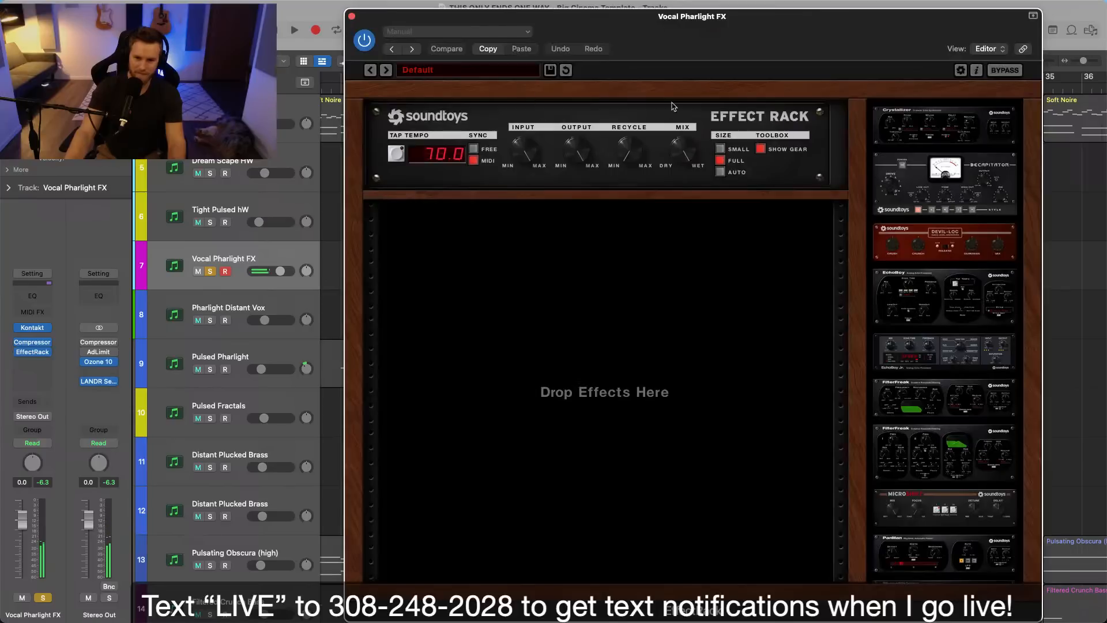
left_click_drag(937, 193, 606, 282)
left_click(452, 214)
key("space")
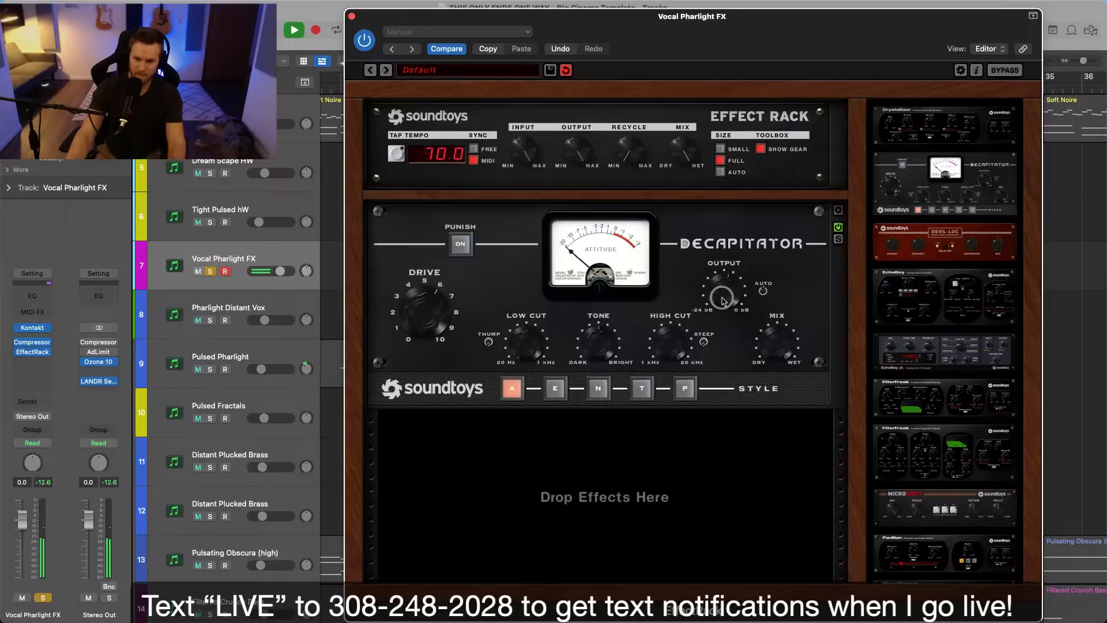
left_click(598, 388)
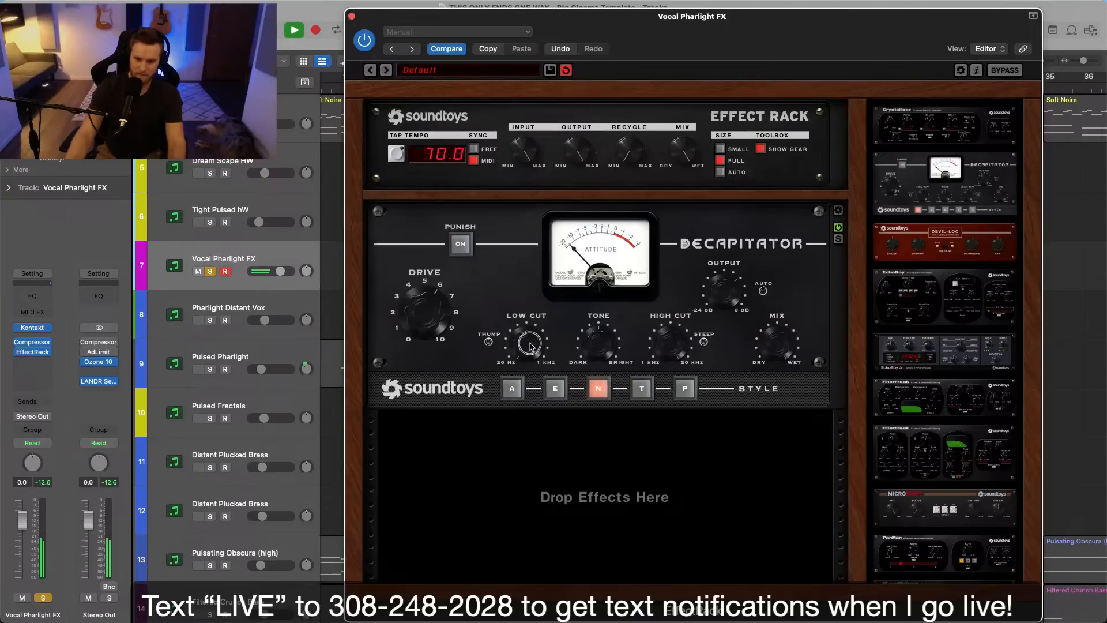
Turn on Decapitator's Punish and adjust its Drive and Output while the soloed part plays.
mouse_move(631, 42)
left_mouse_down()
mouse_move(811, 226)
mouse_move(620, 33)
left_mouse_up()
key("space")
left_click(534, 99)
left_click(534, 88)
key("space")
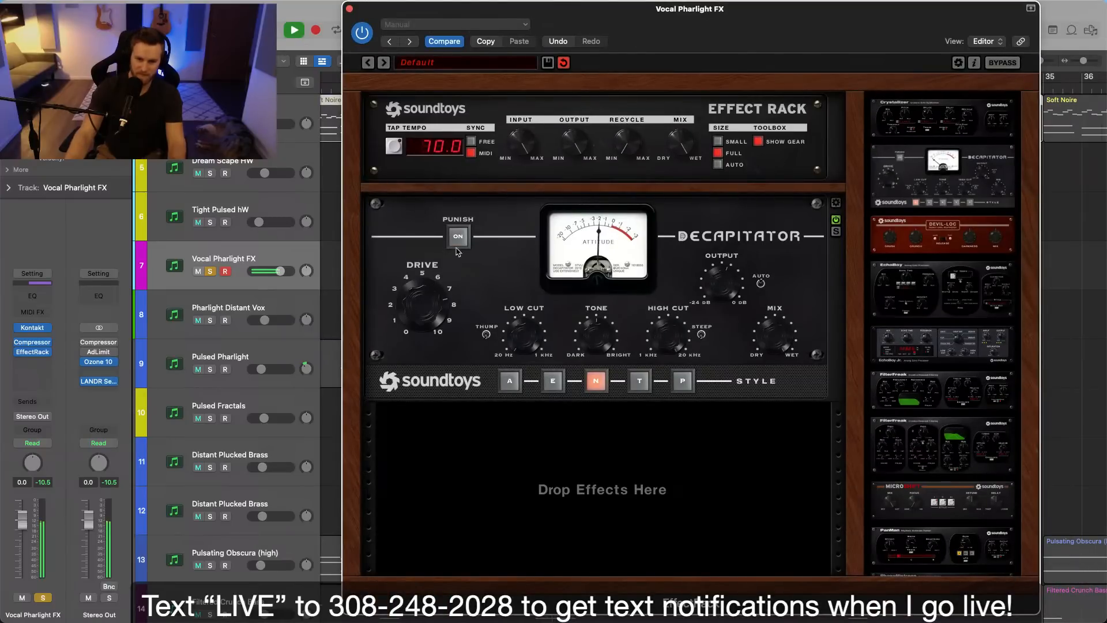
left_click(457, 242)
left_click_drag(419, 310, 421, 339)
left_click_drag(726, 303, 724, 312)
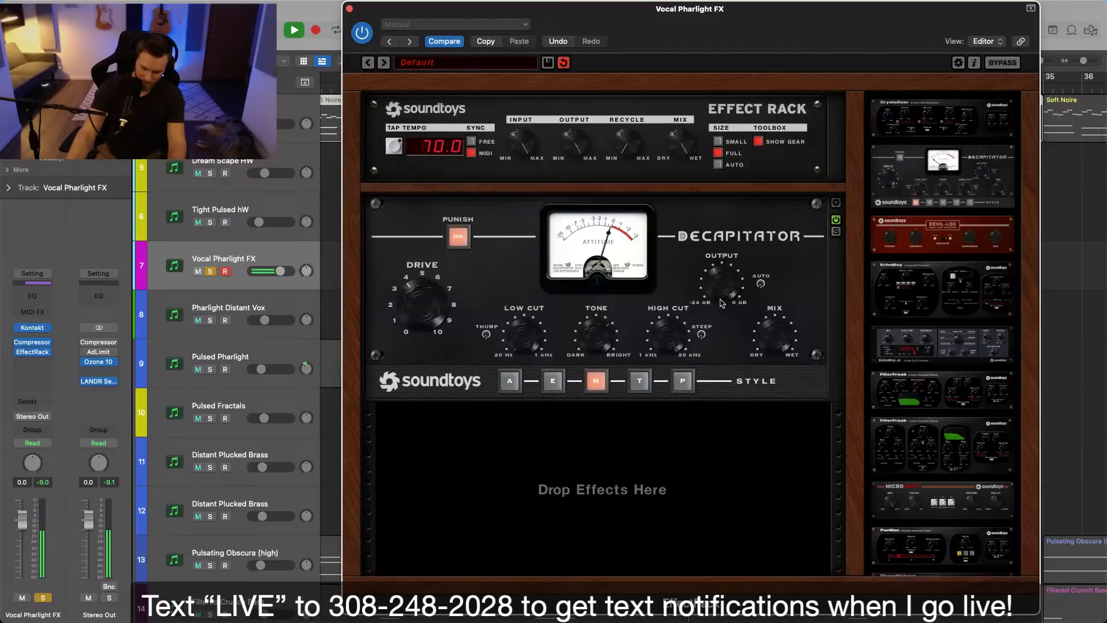
Play Vocal Pharlight FX unsoloed with the full arrangement and set its track volume to -1.2 dB.
key("super+w")
left_click(517, 81)
left_click_drag(280, 271, 282, 271)
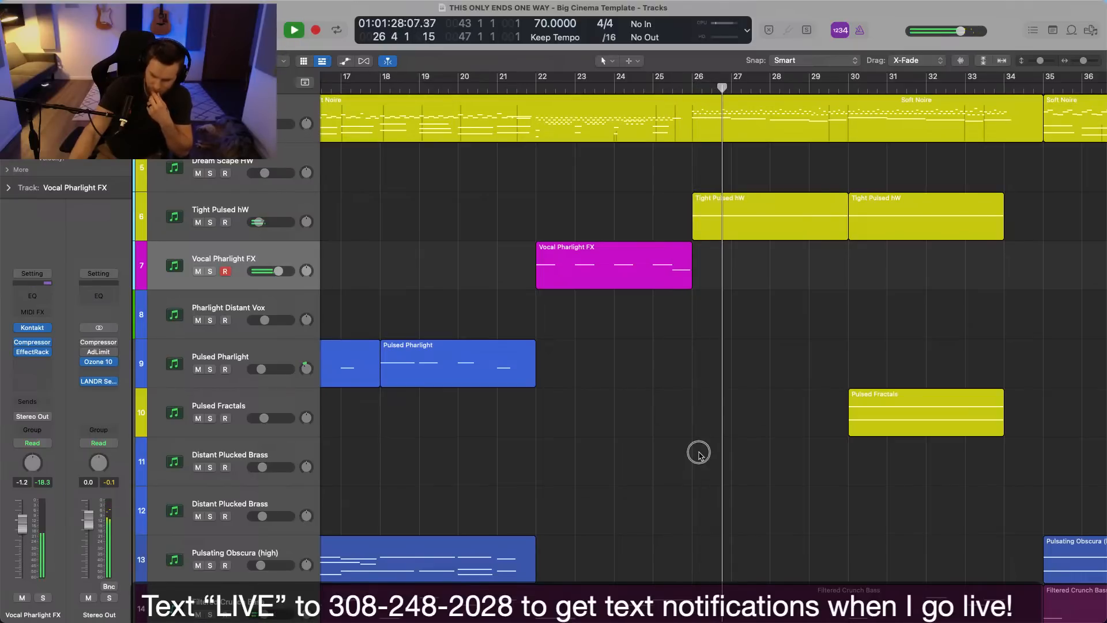
Show volume automation and drop Vocal Pharlight FX to -∞ from bar 26 to bar 35.
key("a")
left_click(789, 277)
left_click_drag(789, 277, 1043, 293)
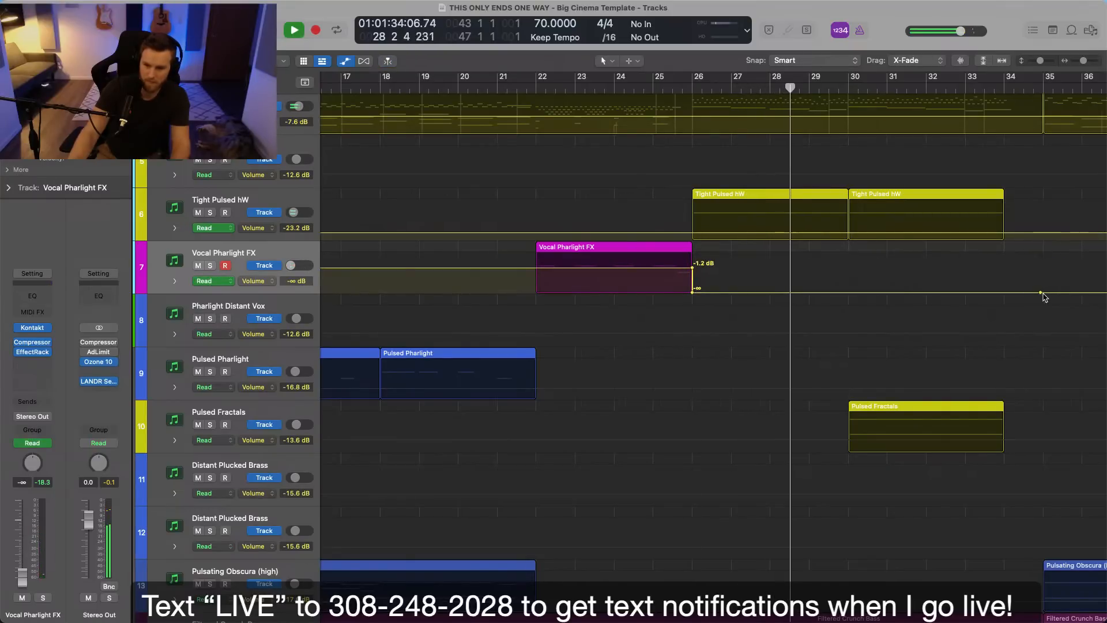
Hide the track automation and play the full arrangement from bar 22.
key("super+Left")
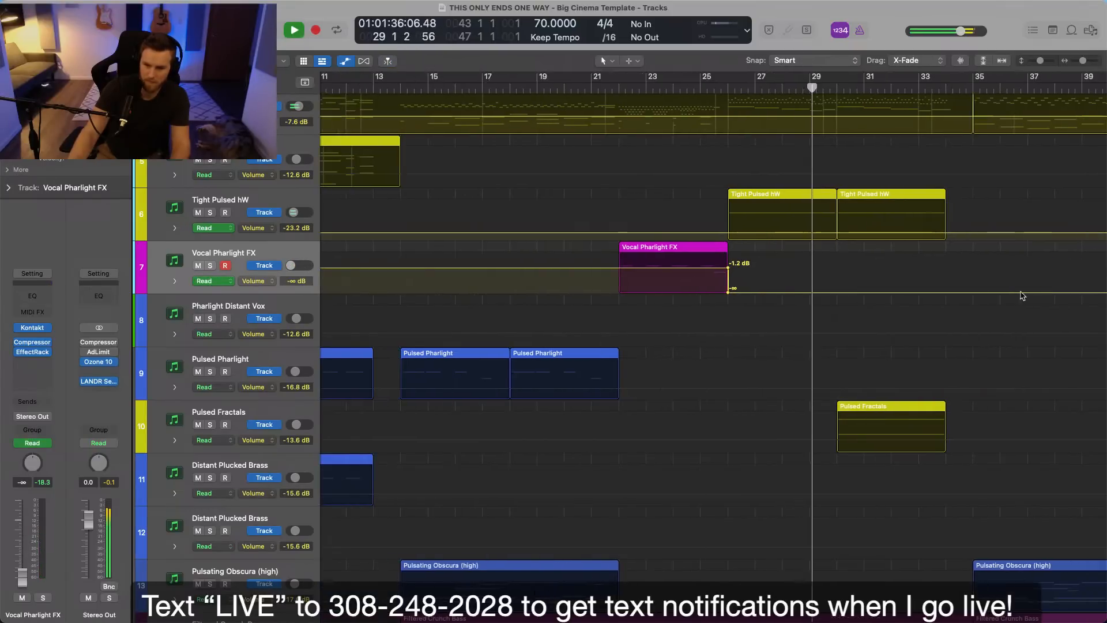
key("a")
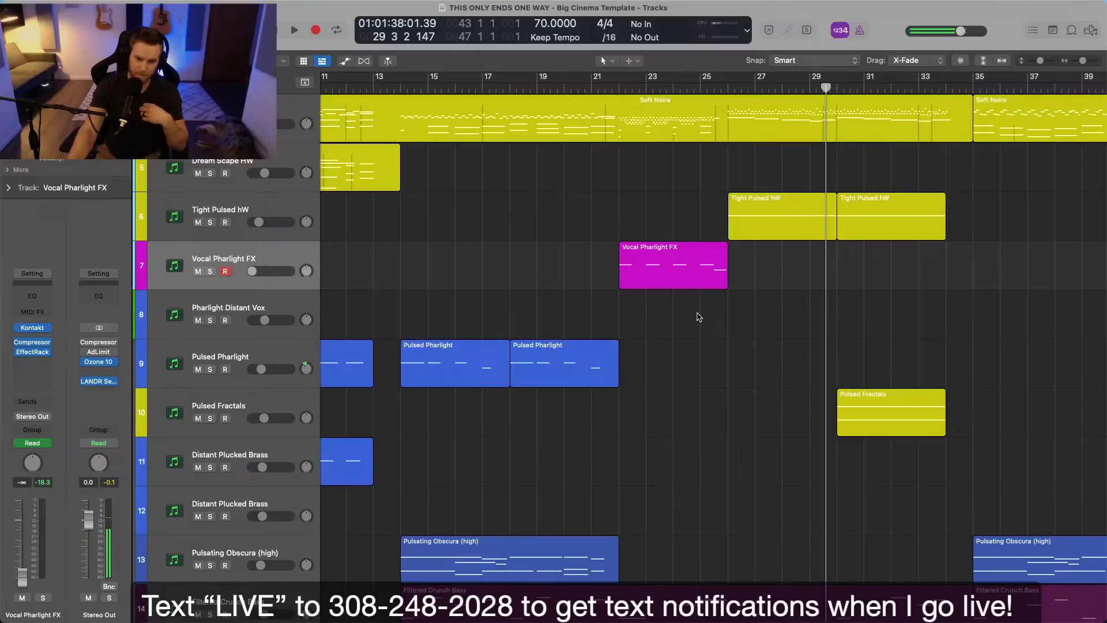
scroll(660, 213, "up", 3)
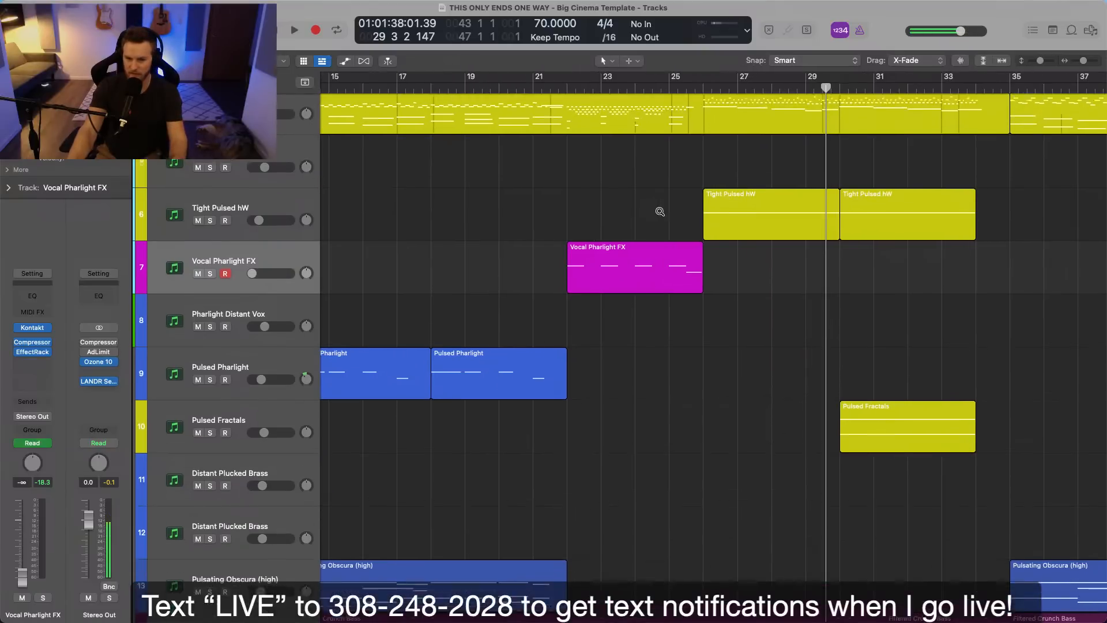
scroll(661, 213, "down", 2)
double_click(568, 87)
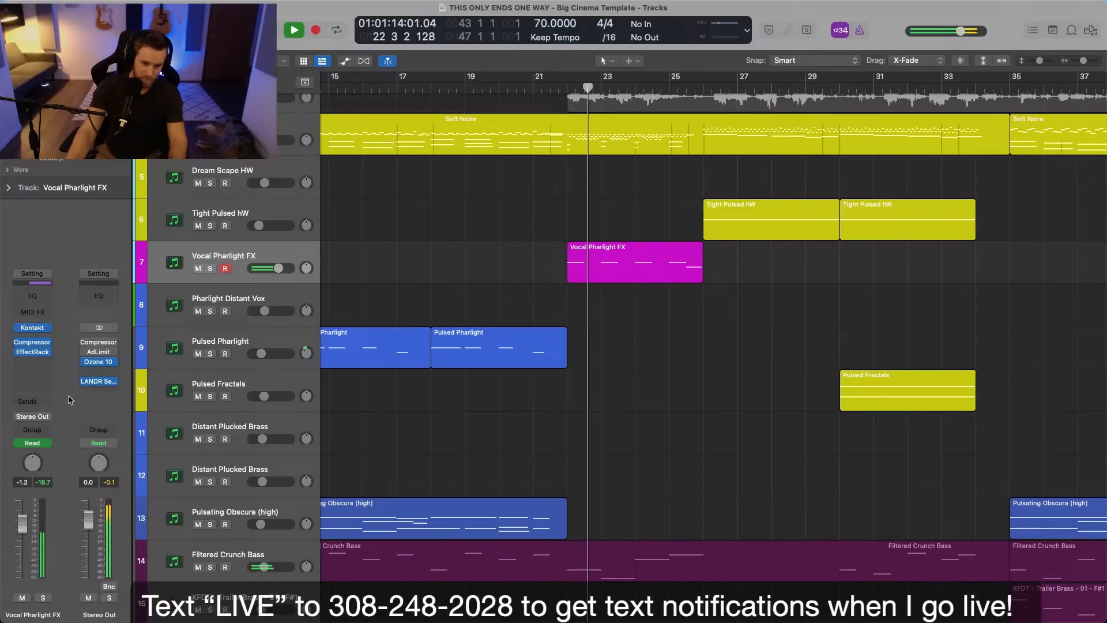
Insert the Raum reverb after the EffectRack on Vocal Pharlight FX and solo the track.
left_click(41, 363)
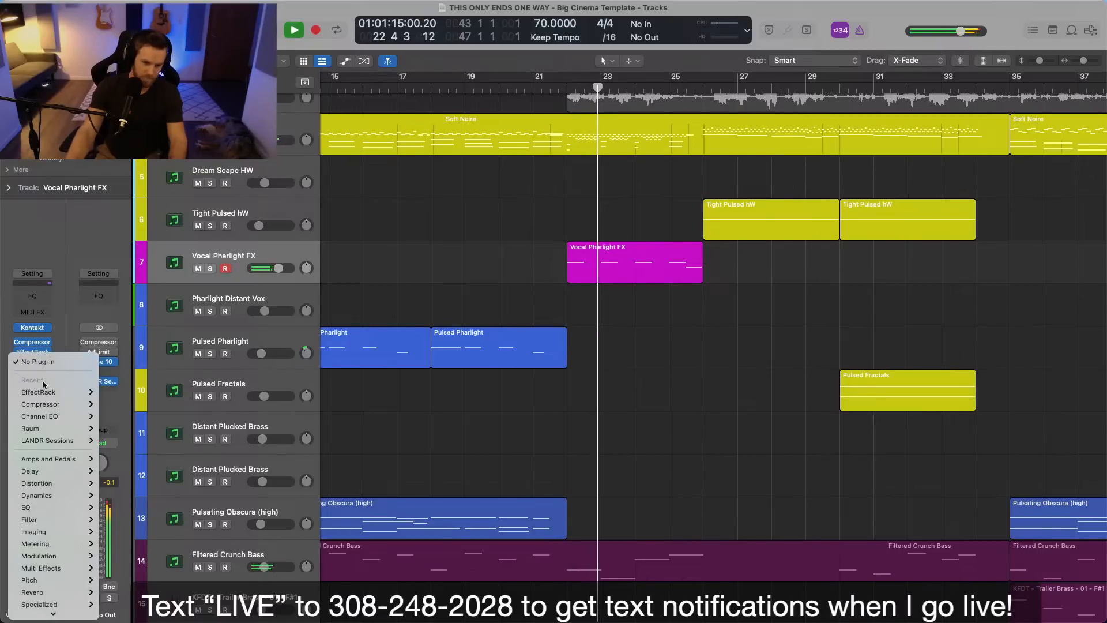
left_click(42, 428)
key("s")
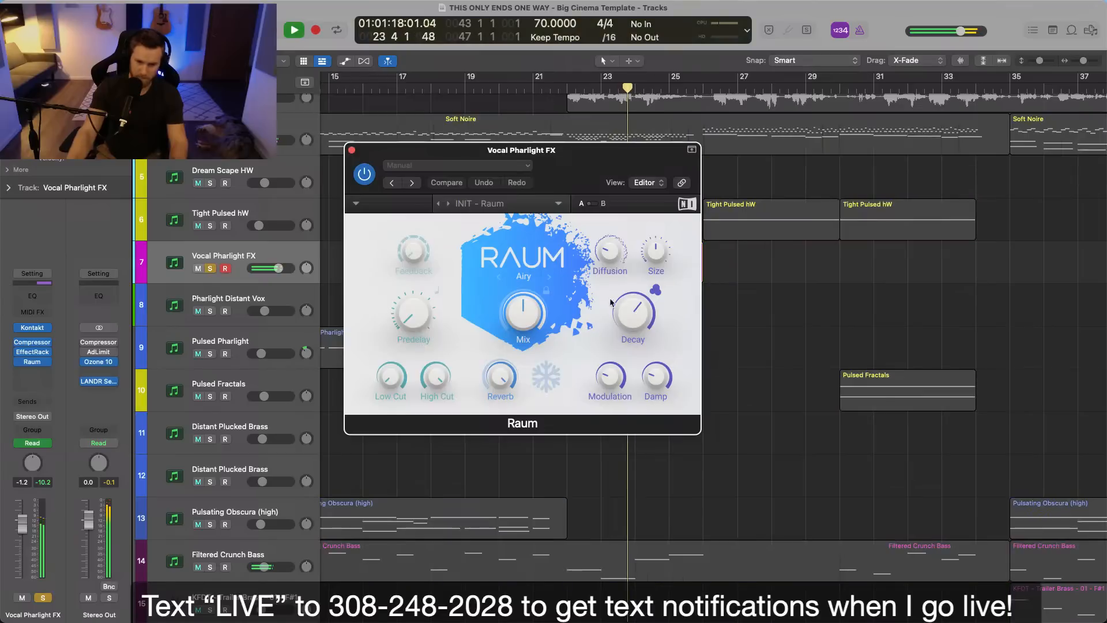
Lower Raum's Decay and Mix, and replay the soloed Vocal Pharlight FX part from bar 22.
key("space")
left_click_drag(622, 314, 582, 334)
left_click_drag(523, 313, 522, 361)
left_click_drag(557, 159, 436, 178)
left_click(566, 93)
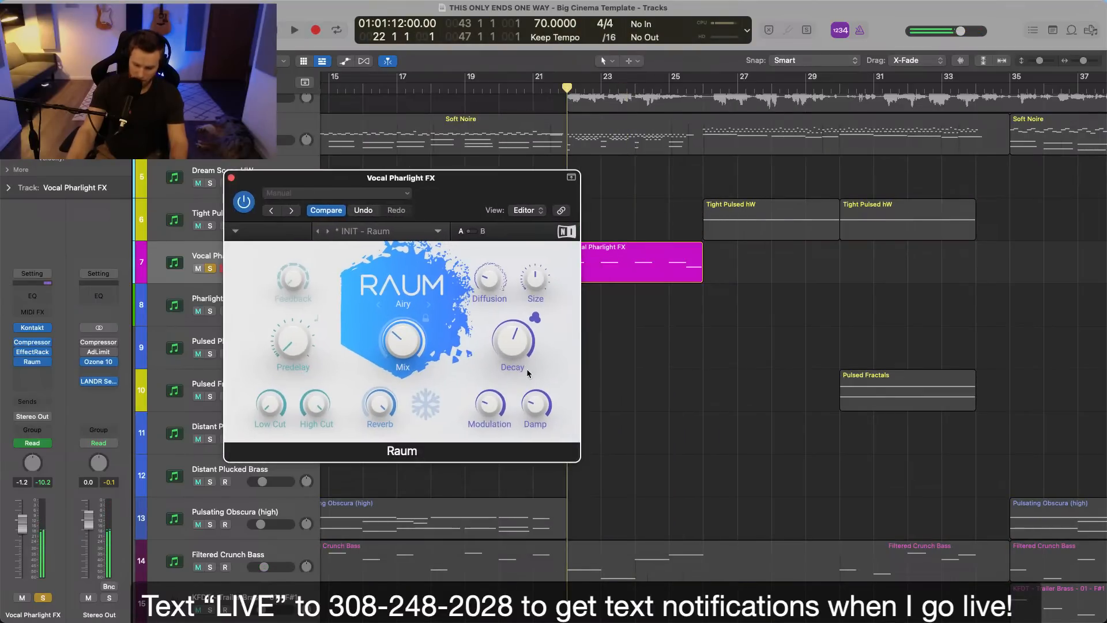
key("space")
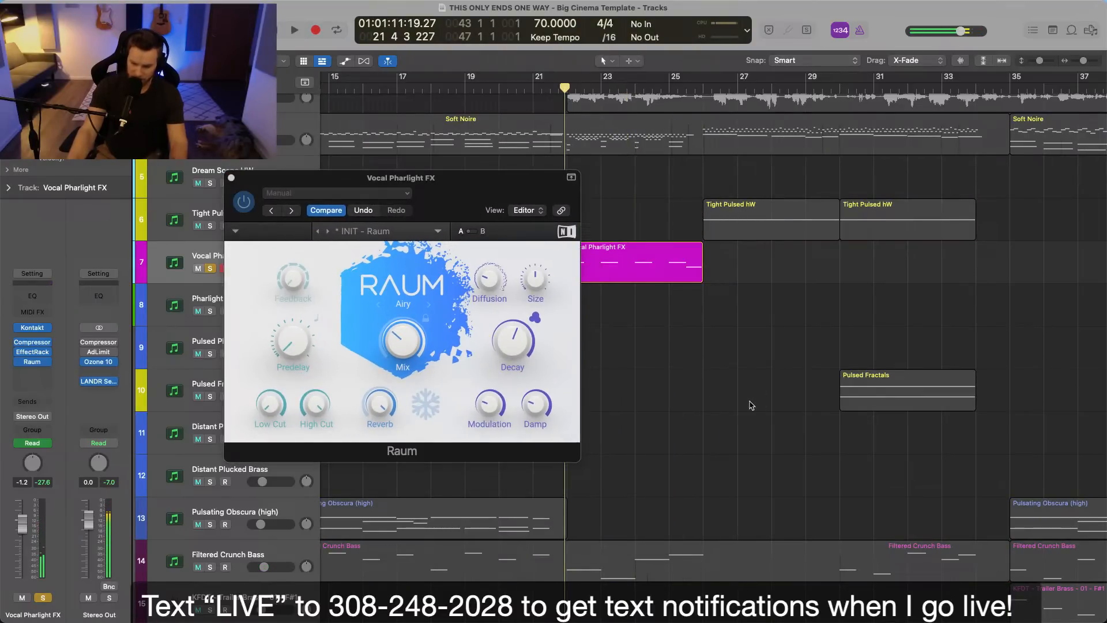
Move the Raum window clear of the region, close it and play the soloed part from bar 22.
scroll(750, 403, "up", 2)
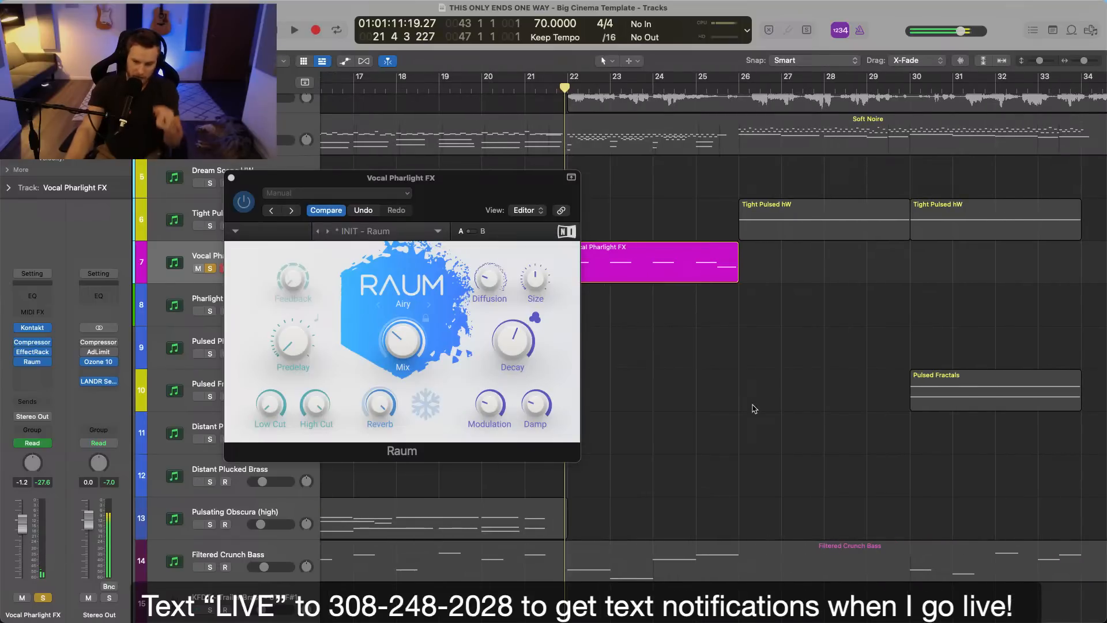
left_click_drag(456, 197, 413, 145)
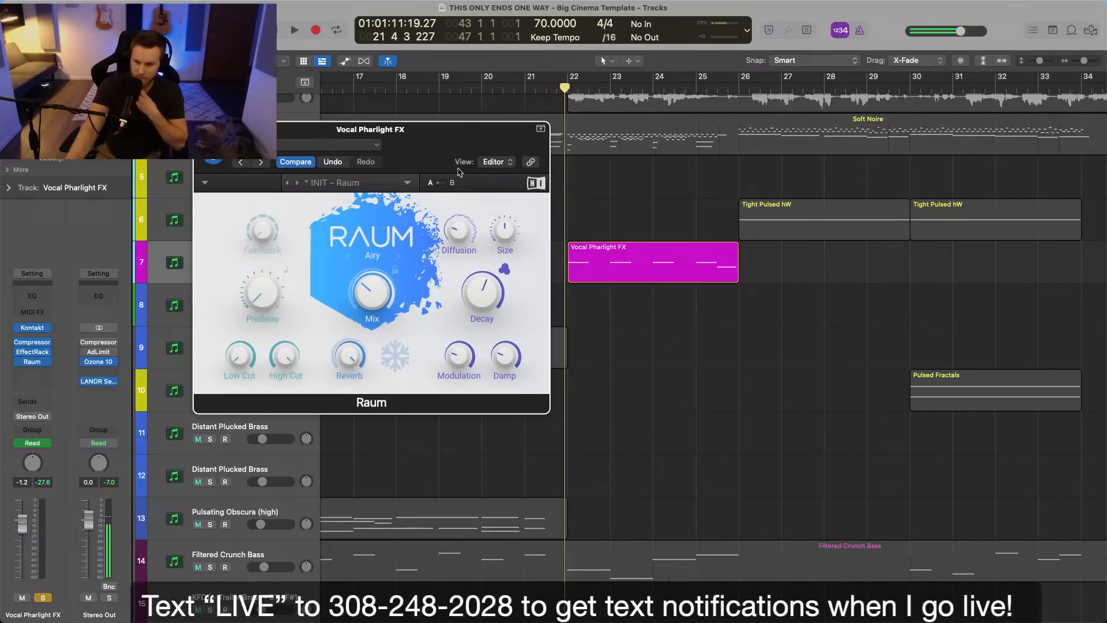
left_click(606, 204)
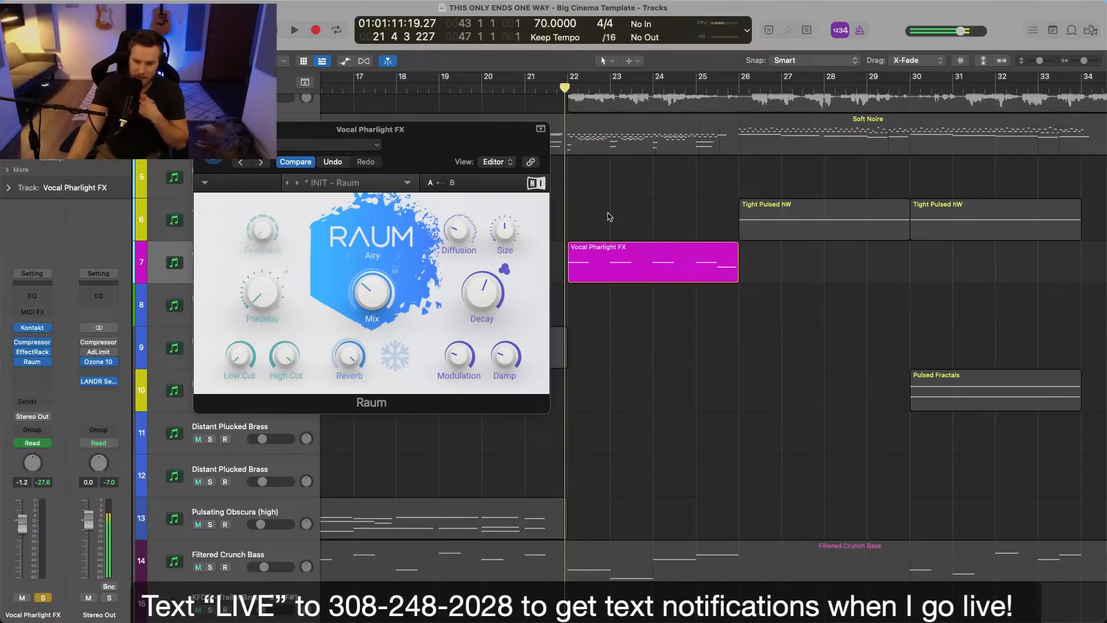
left_click_drag(402, 136, 582, 145)
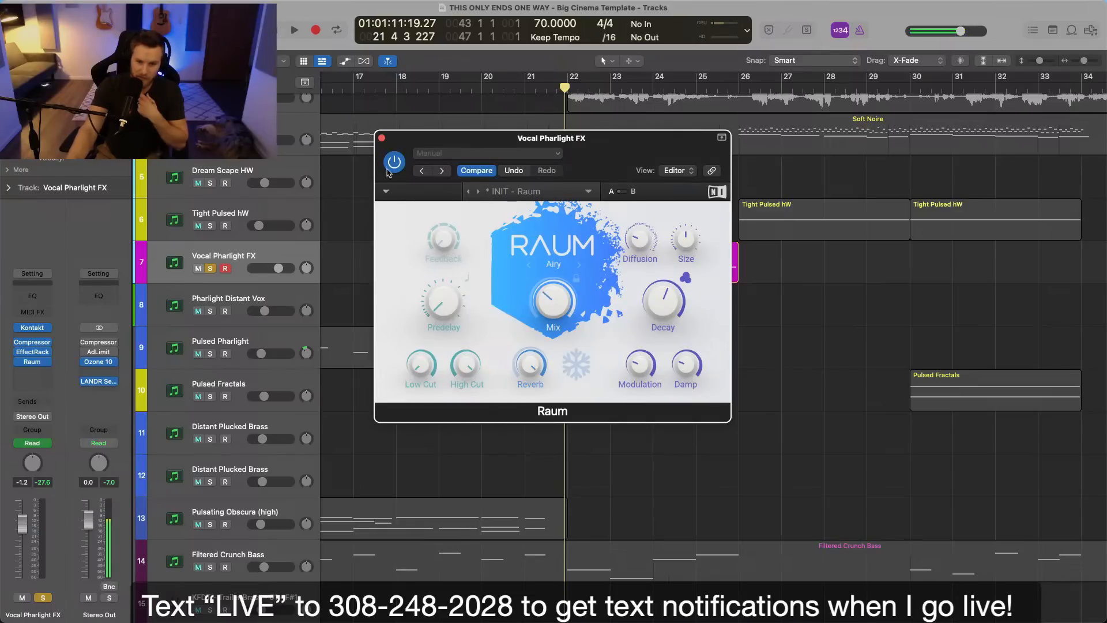
left_click(382, 139)
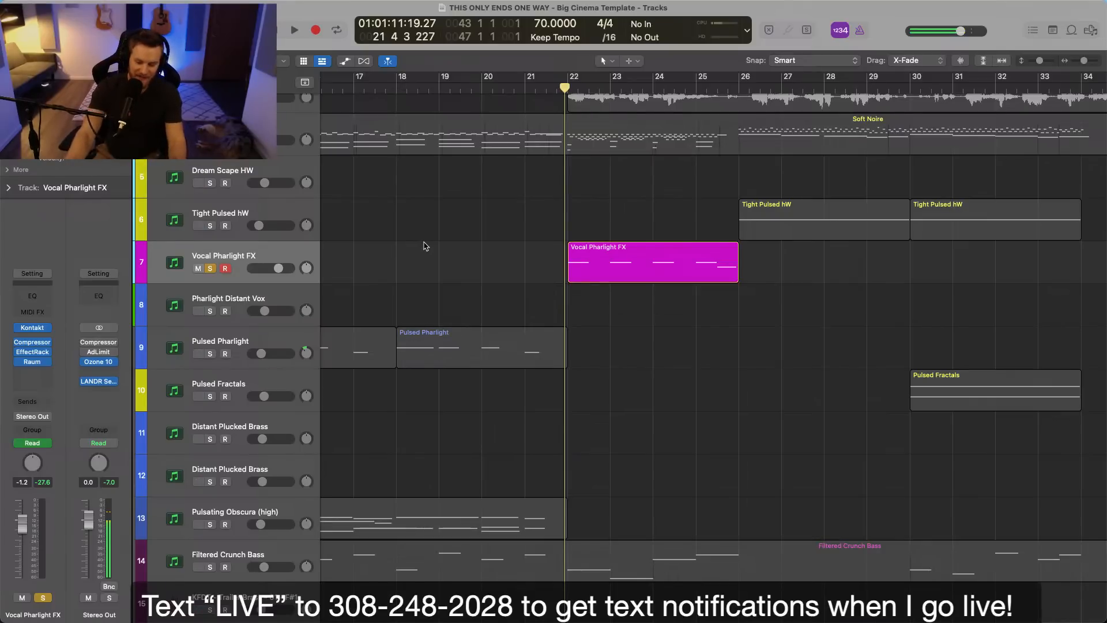
key("space")
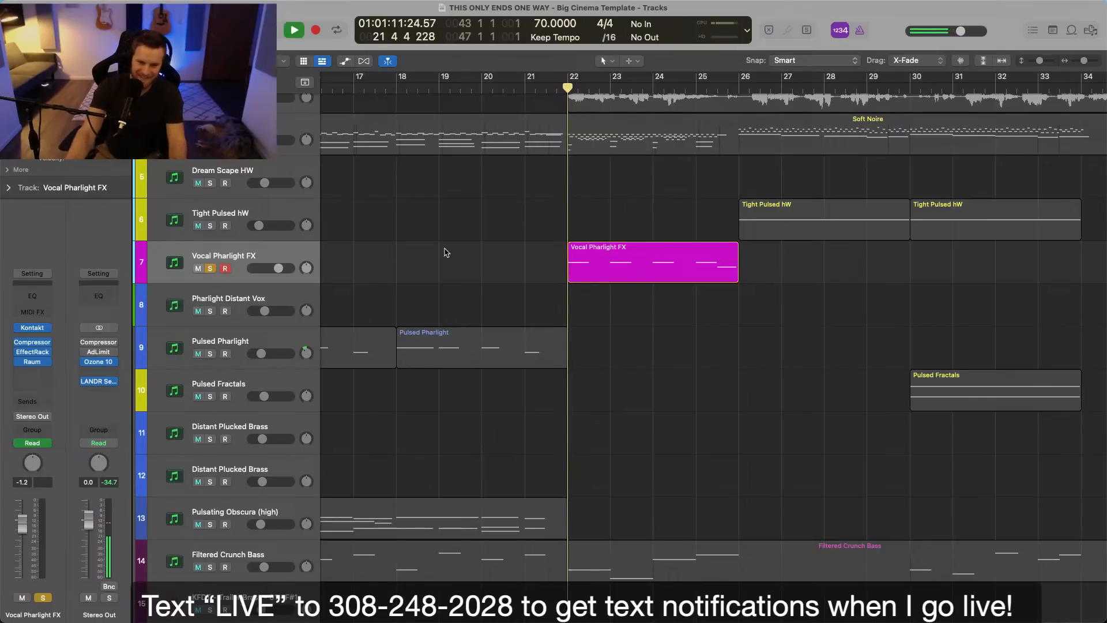
Set Raum's Mix to 28.0 %, unsolo Vocal Pharlight FX and close the plug-in window.
left_click(33, 362)
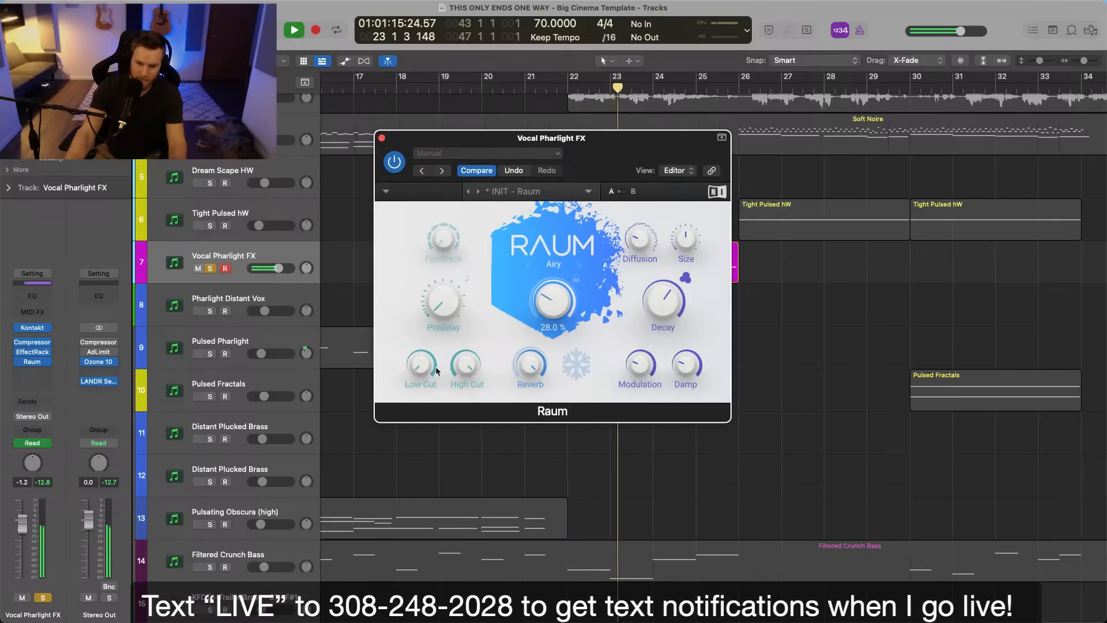
key("s")
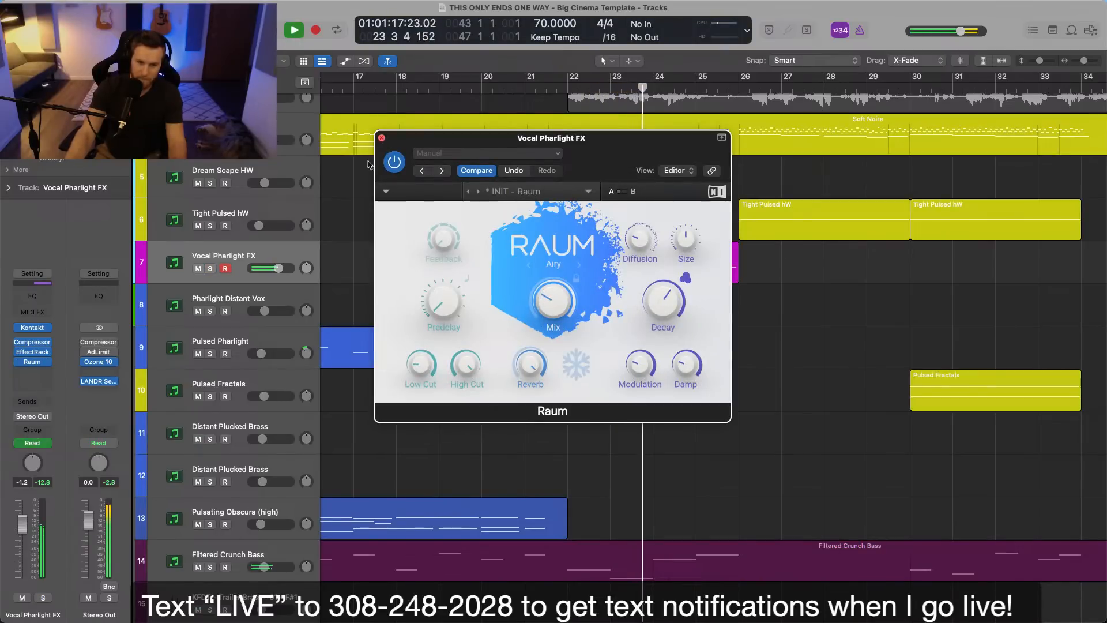
left_click(381, 138)
Show the automation, lower the volume line across the Vocal Pharlight FX region and hide the automation again.
key("a")
left_click_drag(587, 268, 588, 280)
key("a")
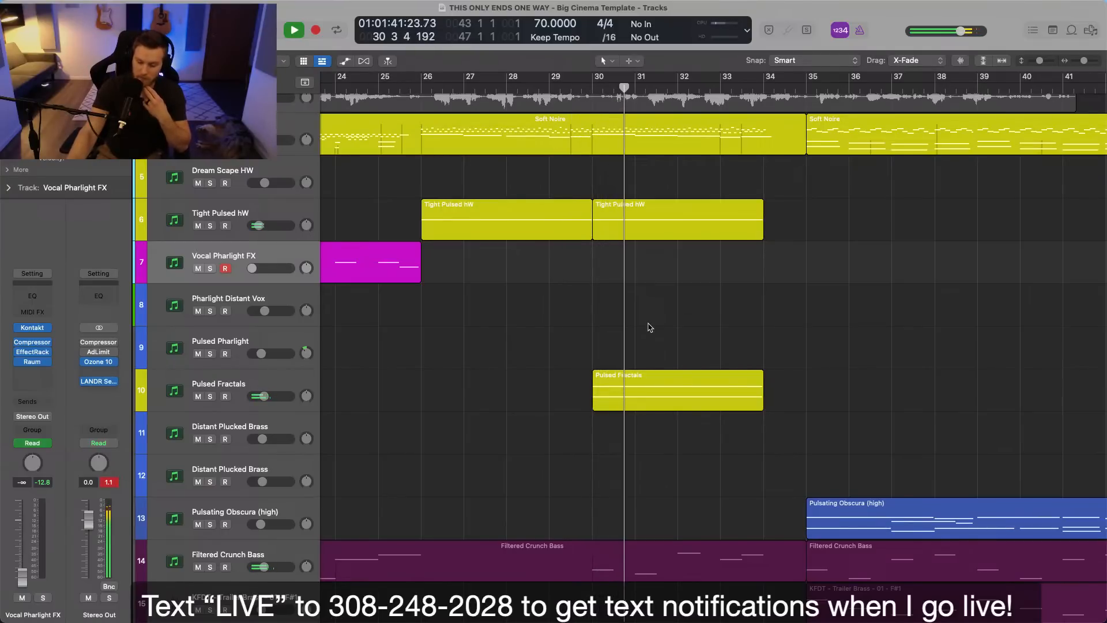
Listen to the arrangement from bar 30 to bar 40 while reviewing the synth, bass, string and percussion tracks.
scroll(650, 327, "down", 2)
scroll(651, 328, "down", 3)
scroll(651, 328, "right", 2)
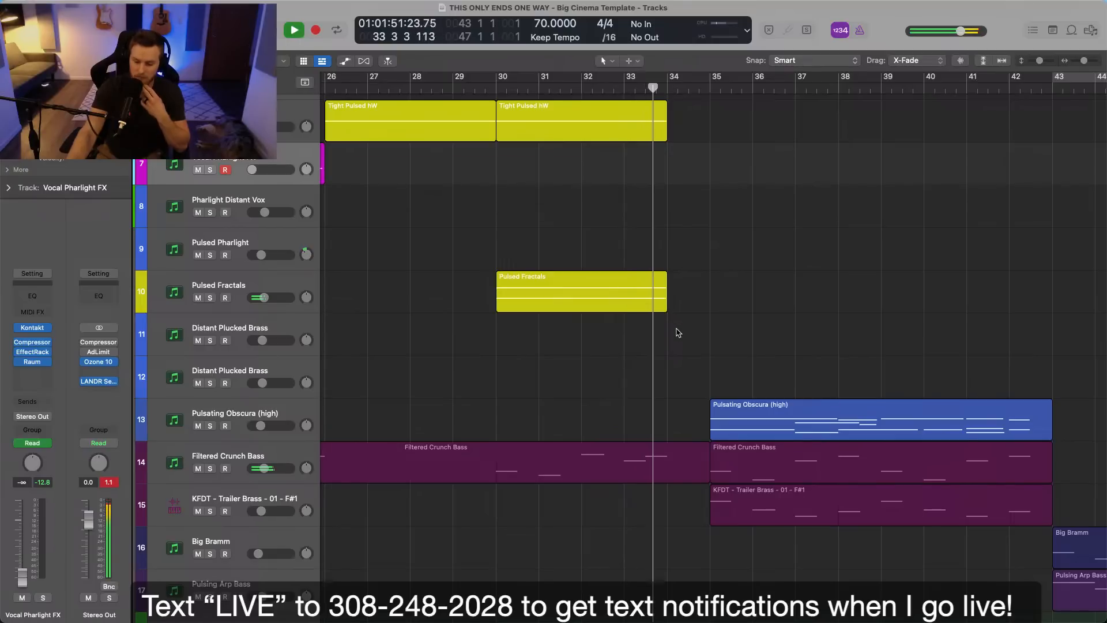
scroll(681, 404, "down", 5)
scroll(681, 403, "right", 2)
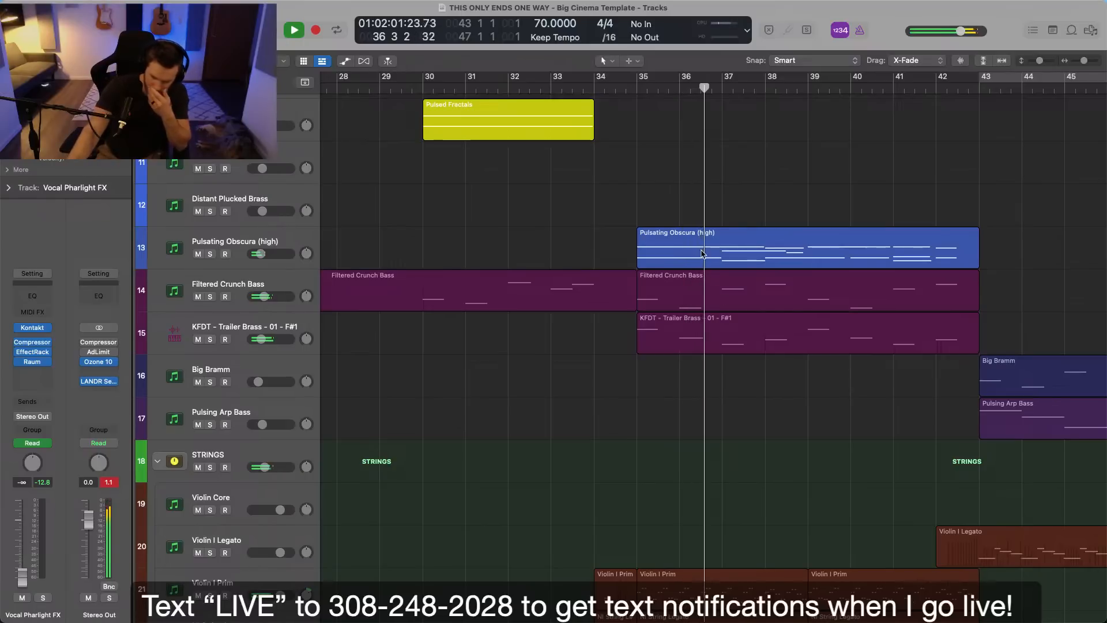
scroll(750, 273, "up", 5)
scroll(750, 272, "right", 2)
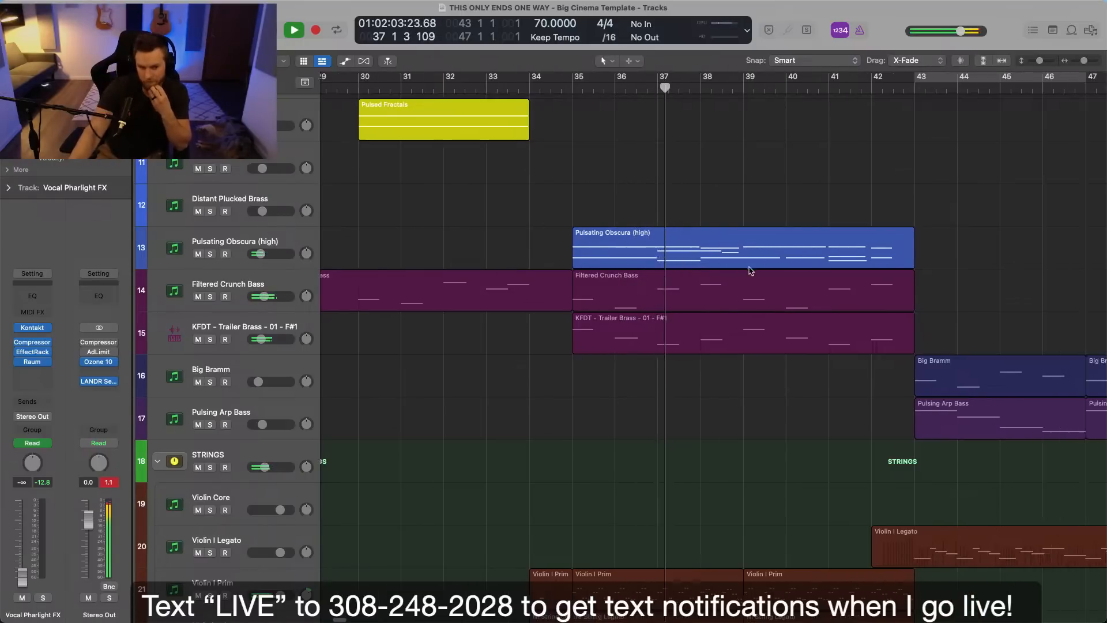
scroll(750, 272, "up", 1)
scroll(749, 272, "down", 3)
scroll(751, 272, "right", 3)
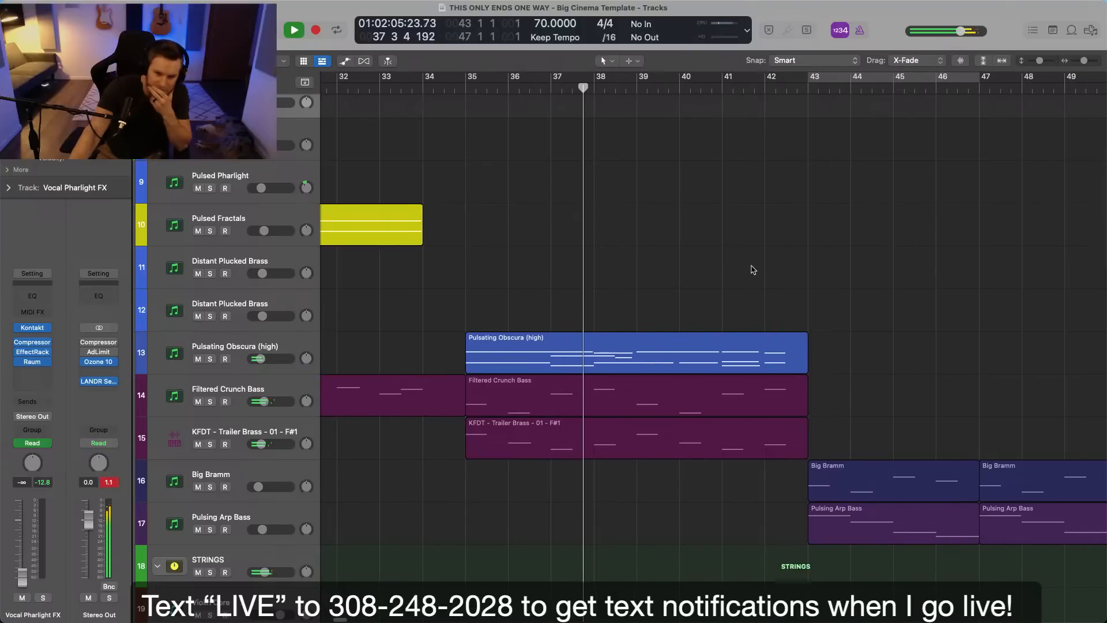
scroll(750, 269, "down", 4)
scroll(520, 334, "down", 3)
scroll(520, 334, "down", 1)
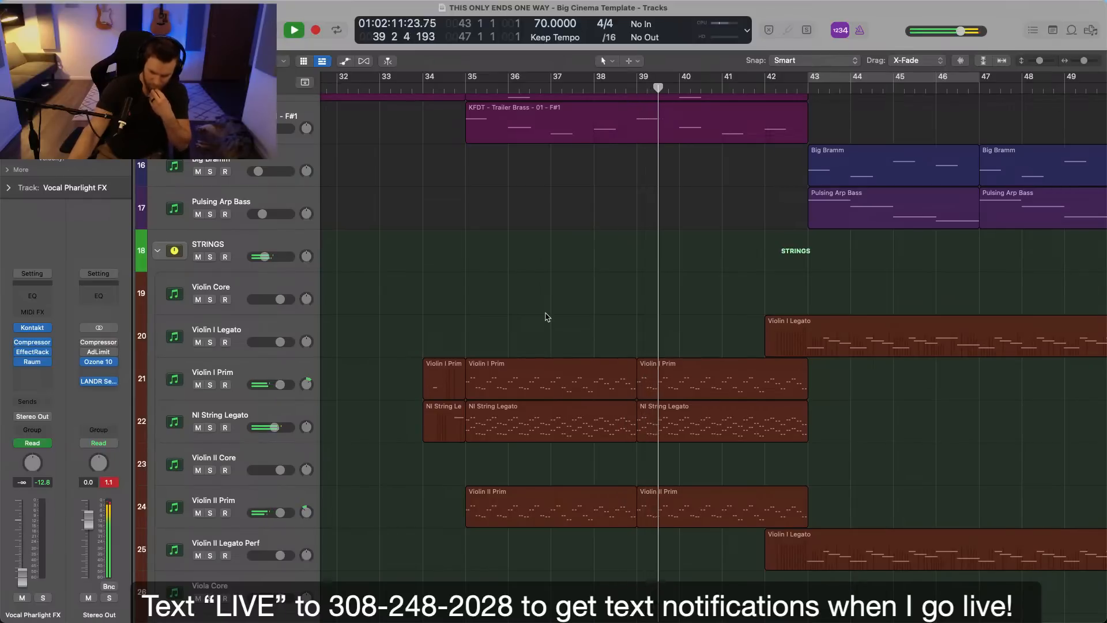
key("super+Left")
key("super+Left")
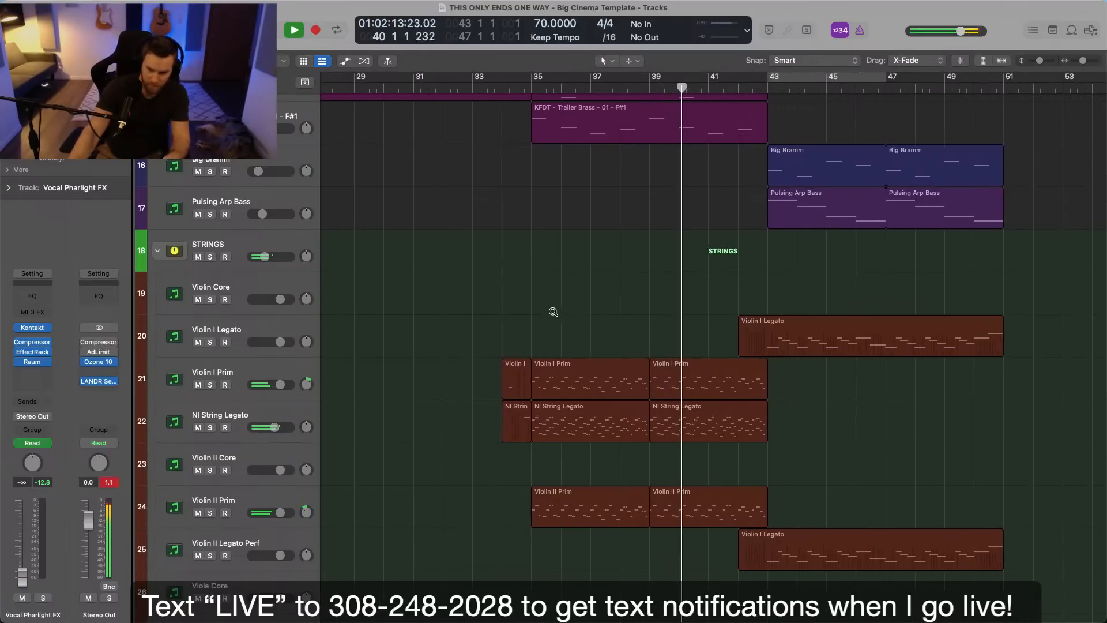
scroll(552, 315, "down", 5)
scroll(552, 315, "down", 15)
scroll(554, 316, "right", 2)
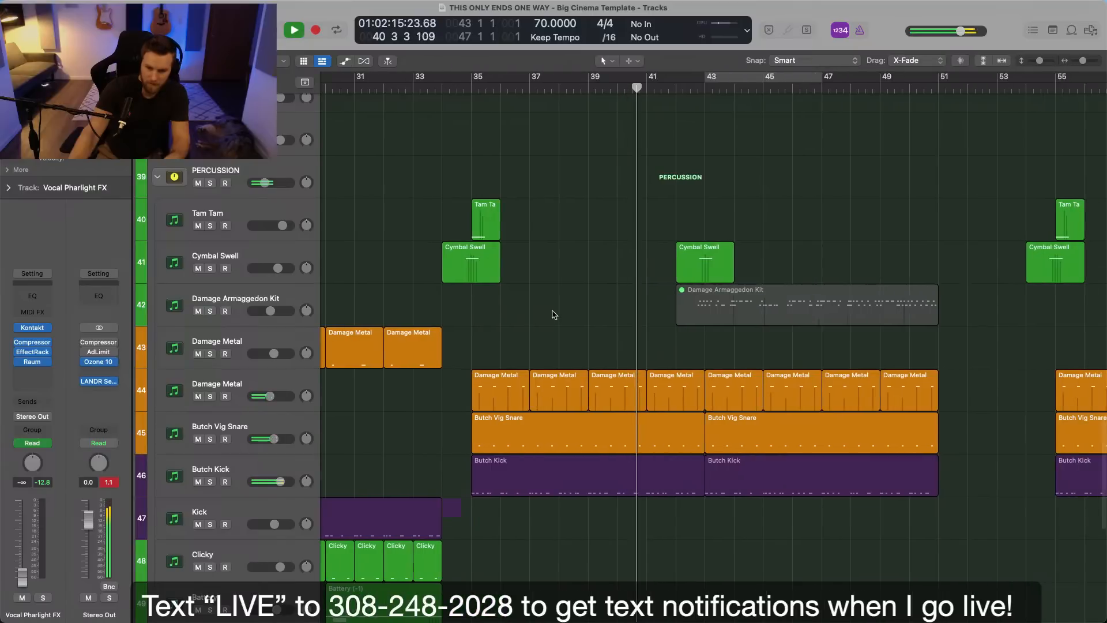
Stop playback around bar 40 and select the Butch Vig Snare track among the percussion tracks.
key("space")
key("super+Right")
key("super+Right")
scroll(559, 316, "down", 2)
scroll(559, 317, "left", 3)
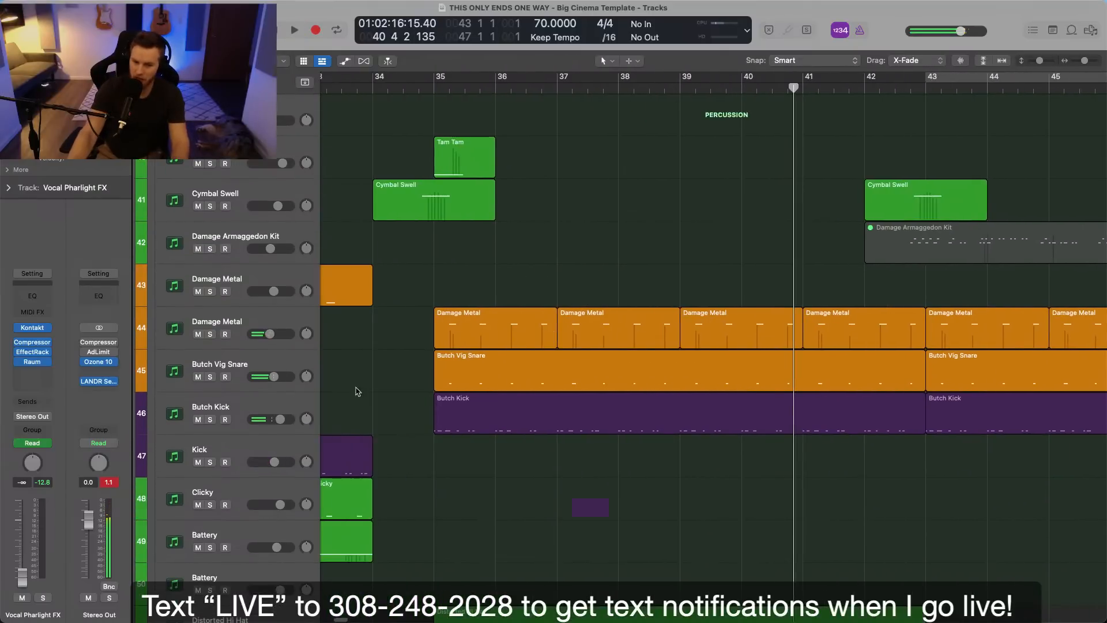
left_click(293, 376)
key("super+m")
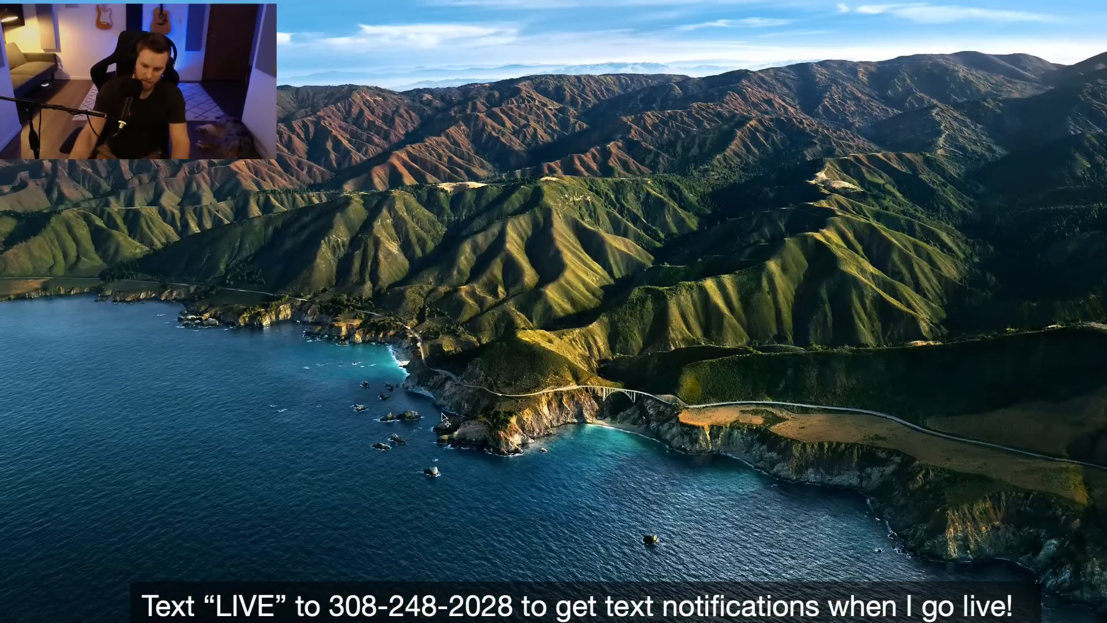
key("super+Tab")
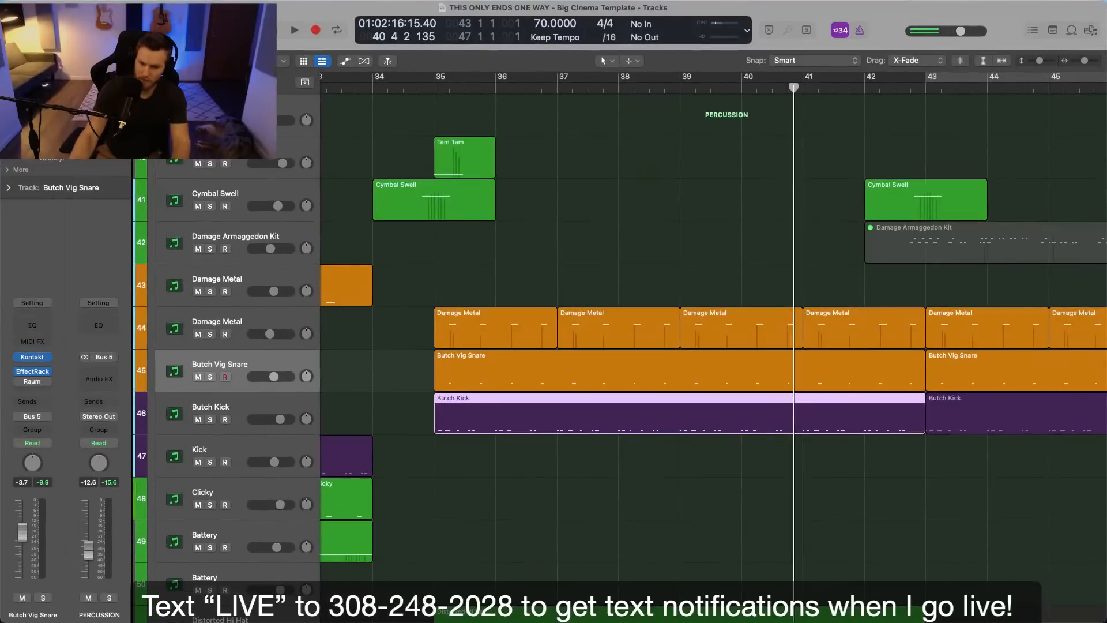
left_click(614, 541)
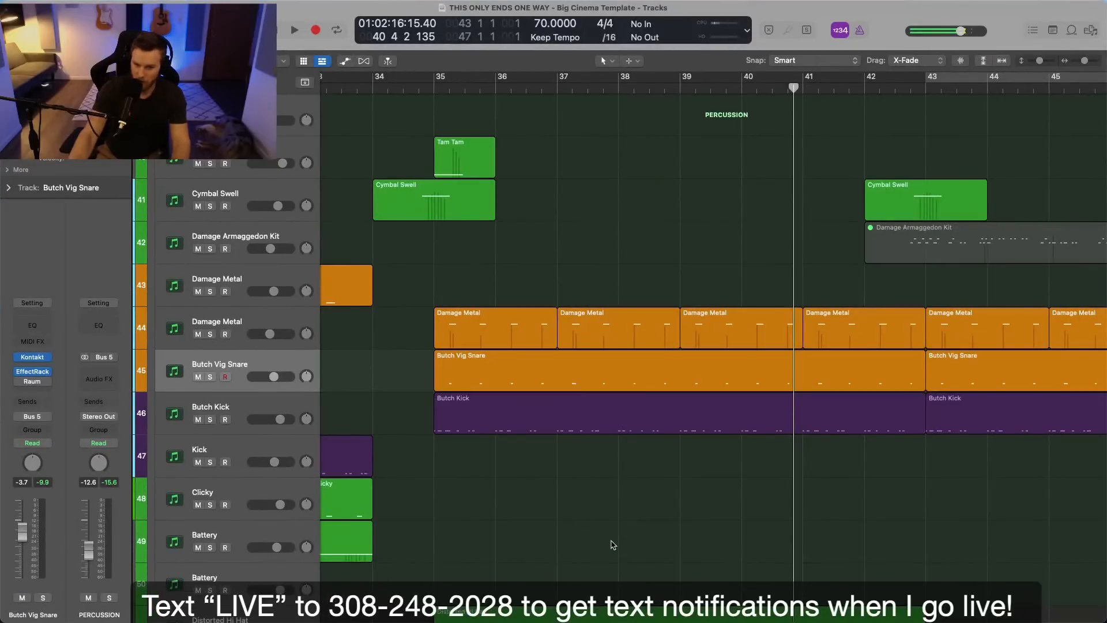
Open the file browser and go to the CLAPS samples in the TS ELEMENTS collection on the Desktop.
left_click(1090, 29)
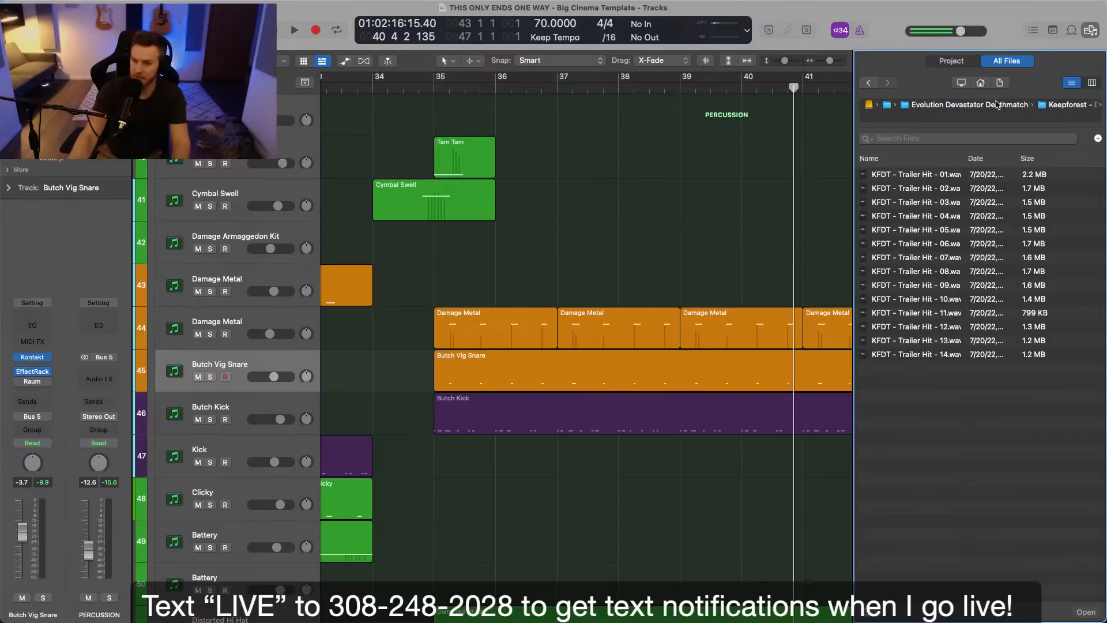
left_click(962, 83)
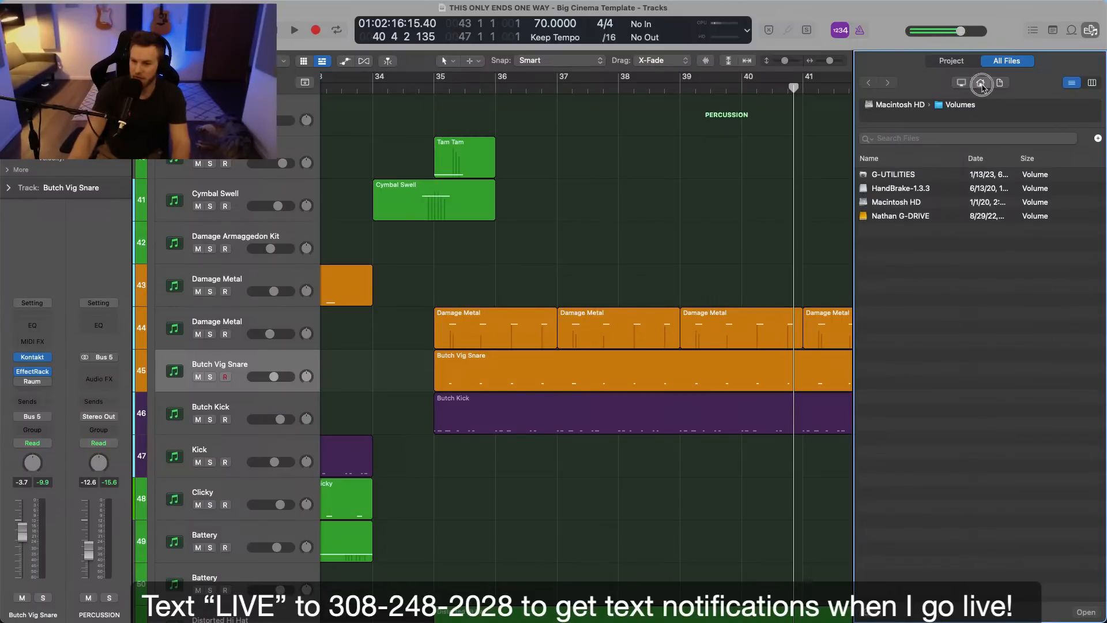
left_click(980, 83)
double_click(898, 202)
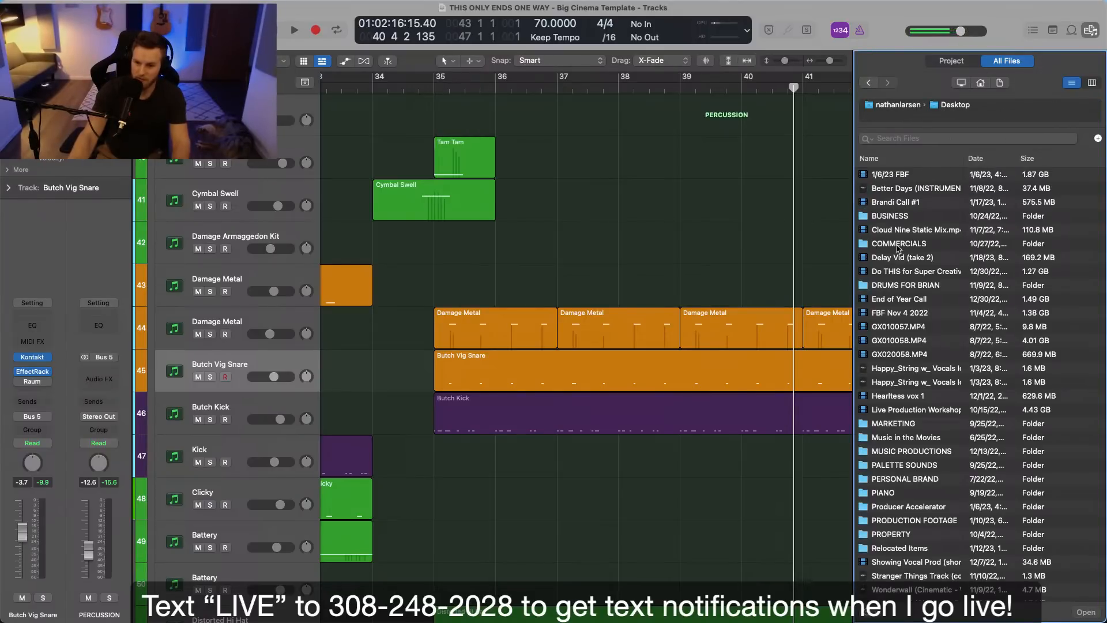
double_click(913, 285)
double_click(903, 216)
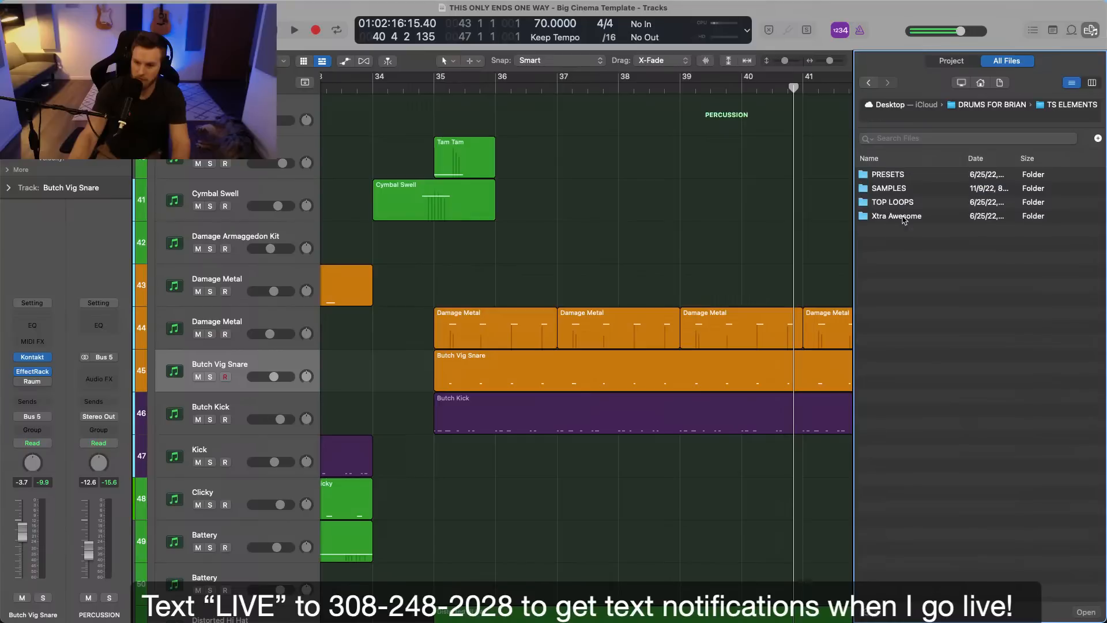
double_click(896, 188)
double_click(896, 178)
Audition the clap samples in the CLAPS folder down to GROUP_STACK_CLAP1.wav.
key("Down")
key("Down")
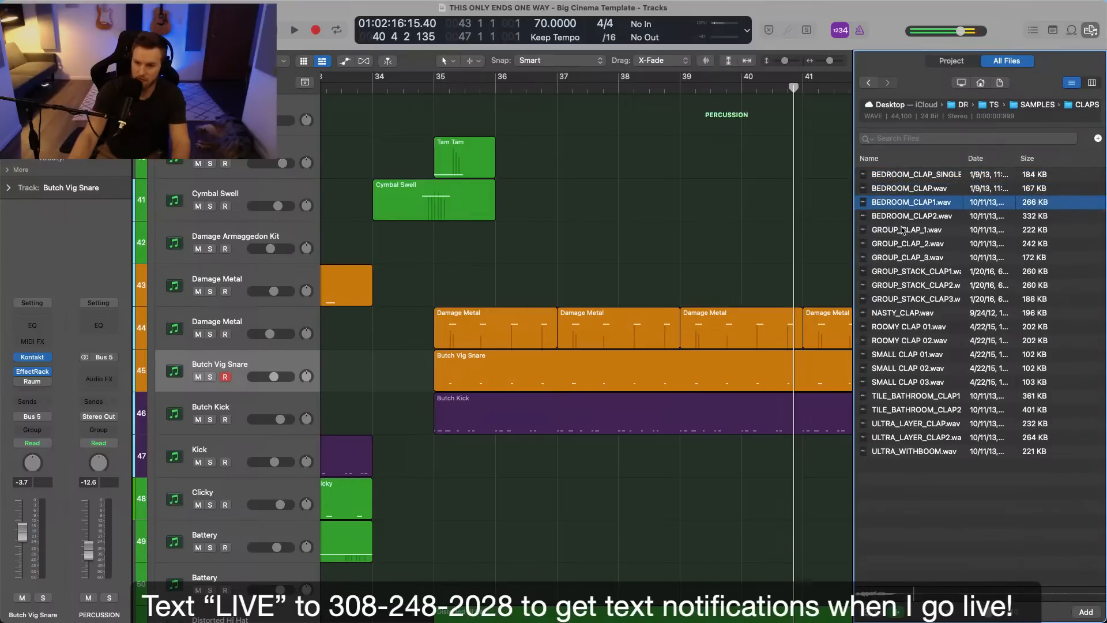
key("Down")
key("Down")
key("Down")
key("Down")
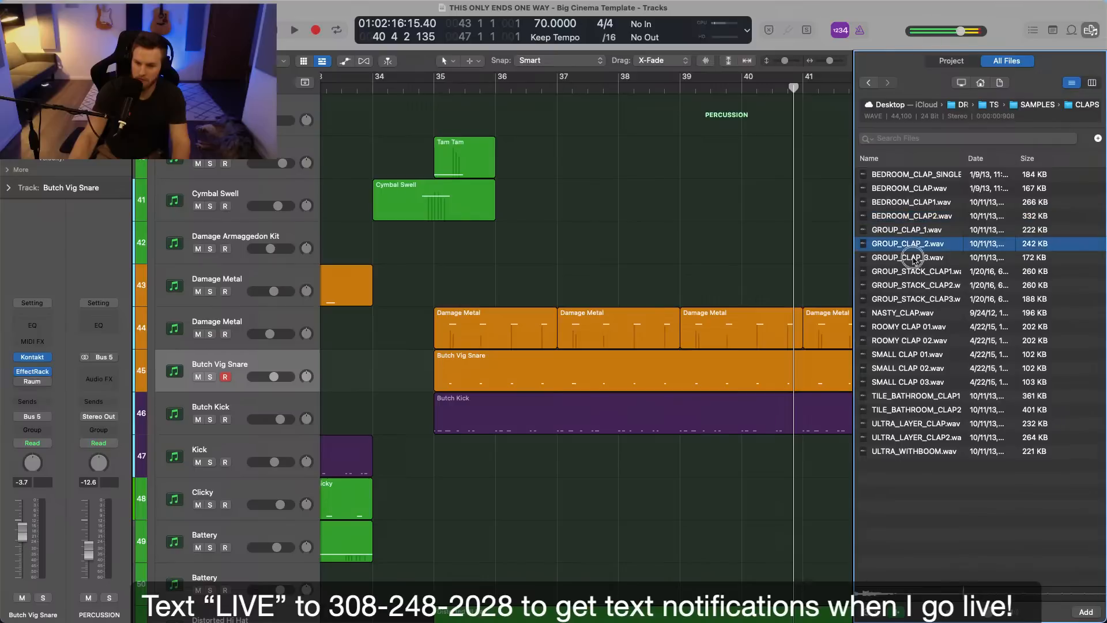
key("Down")
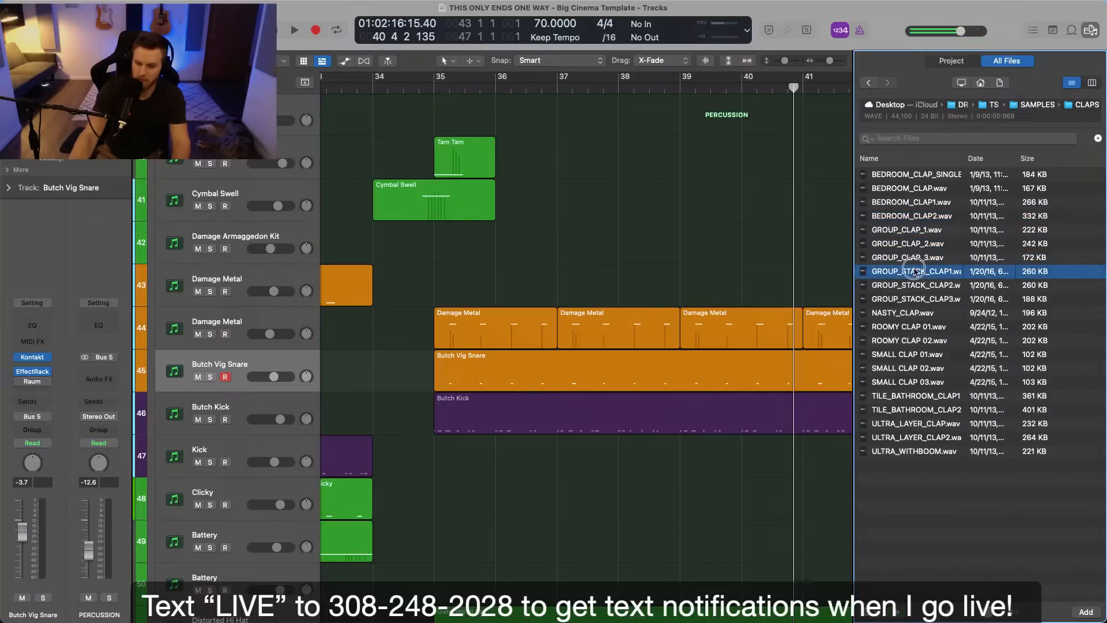
Load GROUP_STACK_CLAP1.wav into Quick Sampler on a new track below the trailer hits, then close the plug-in window and file browser.
scroll(848, 303, "down", 12)
left_click_drag(889, 271, 227, 543)
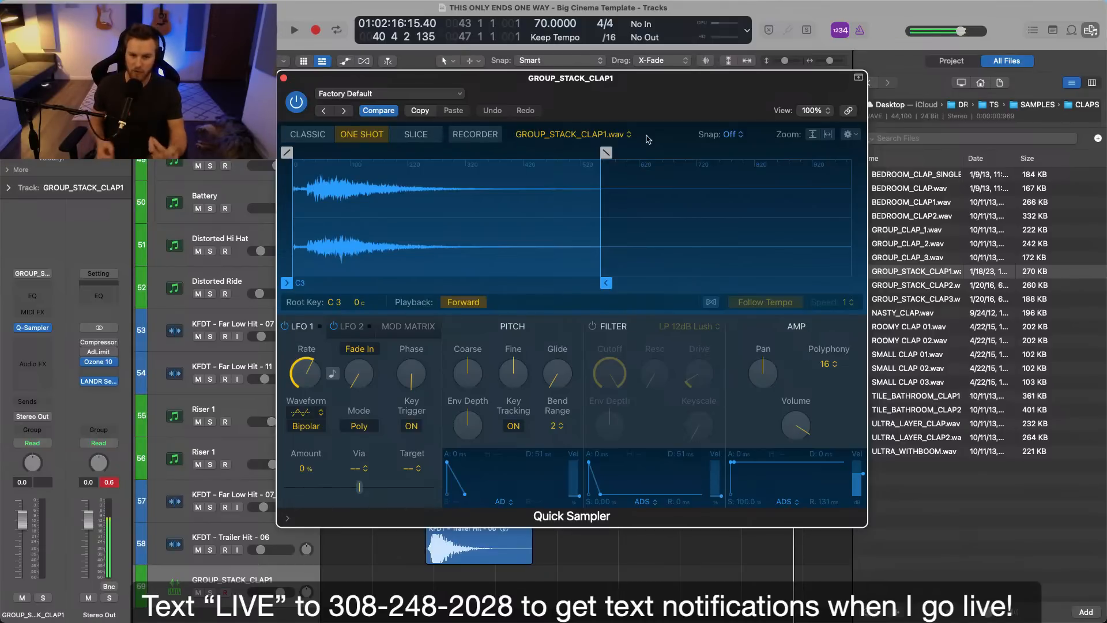
left_click(513, 427)
key("super+w")
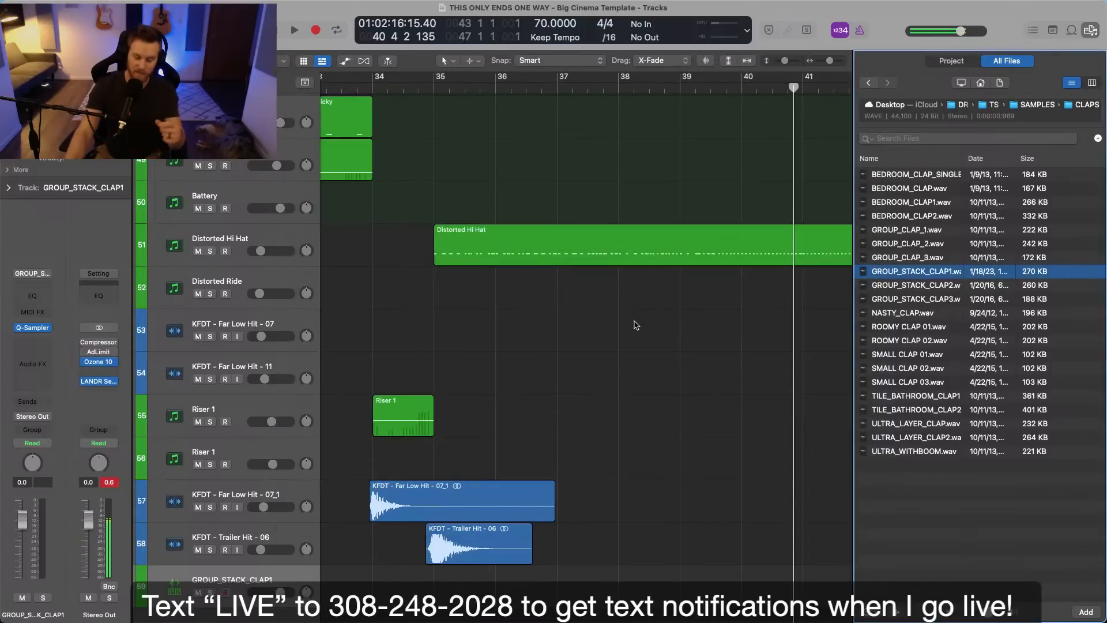
left_click(635, 328)
left_click(1089, 31)
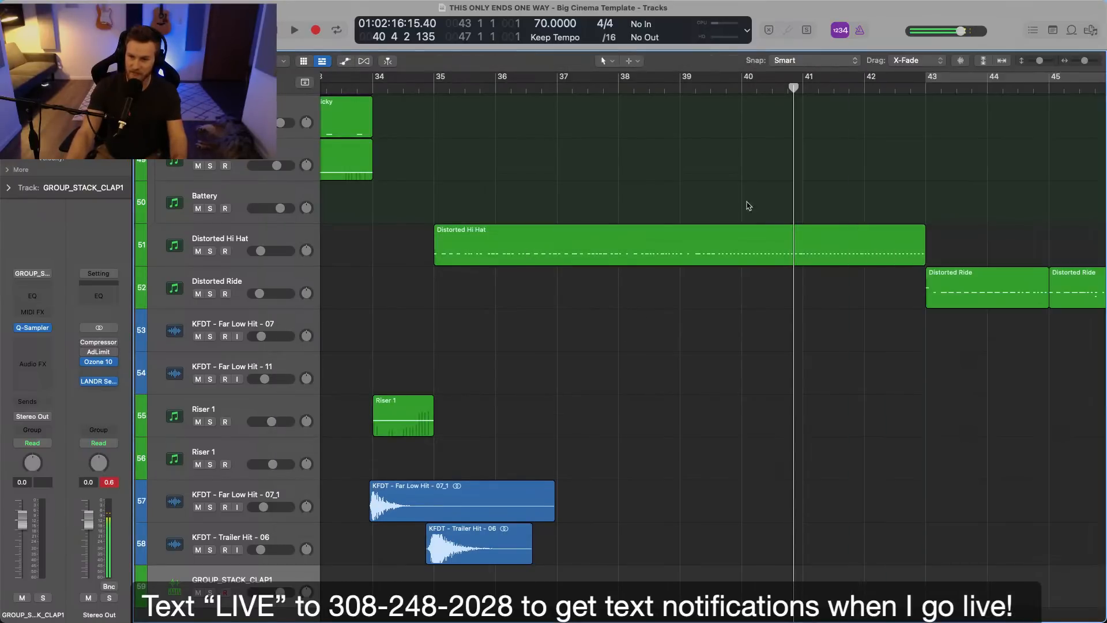
Zoom out and review the percussion regions between bars 25 and 51, from Cymbal Swell down to the trailer hits.
key("super+Left")
key("super+Left")
scroll(541, 281, "down", 4)
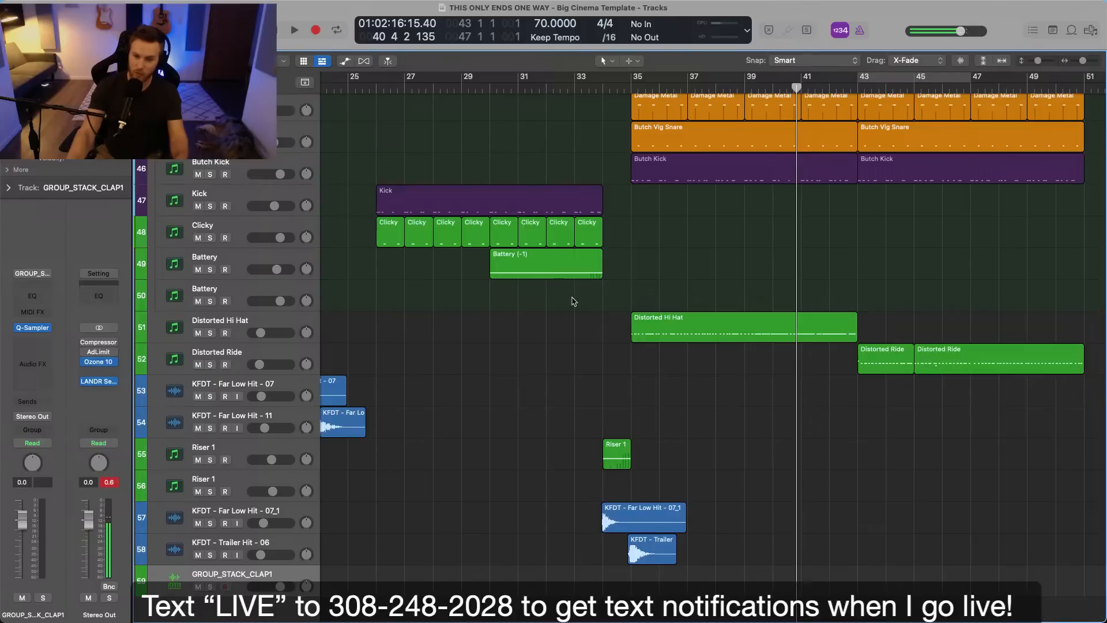
scroll(617, 292, "up", 4)
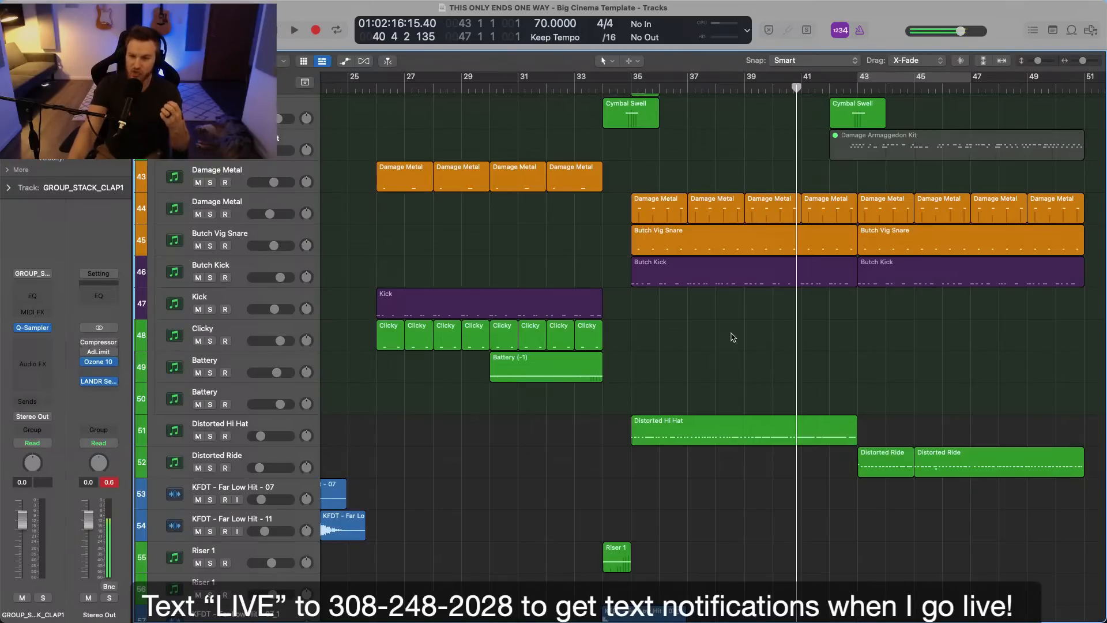
scroll(733, 338, "up", 1)
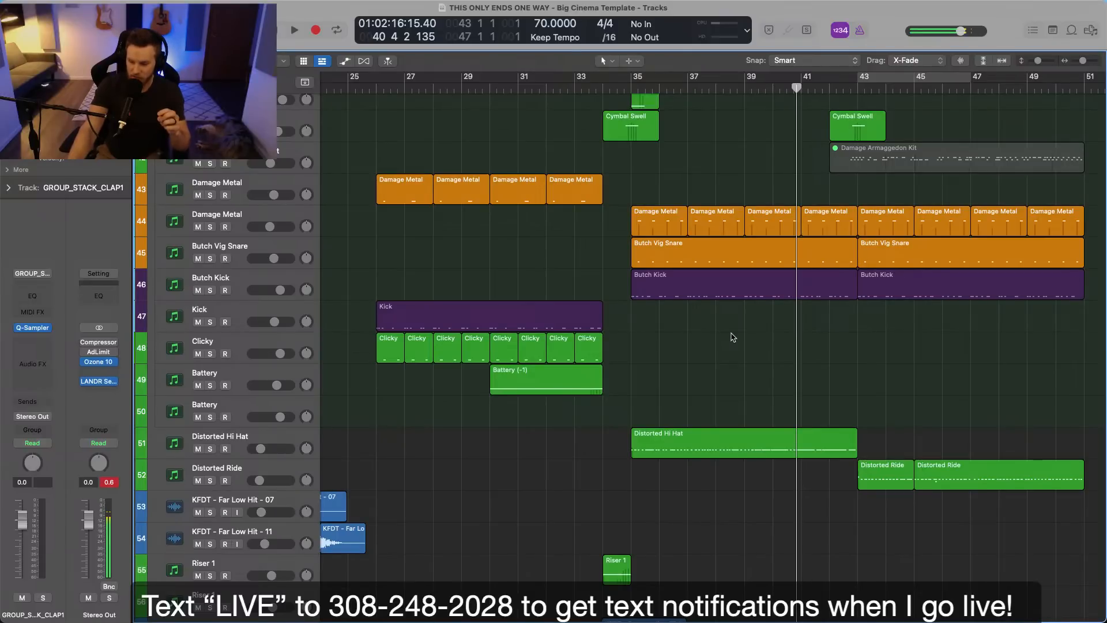
scroll(733, 337, "up", 1)
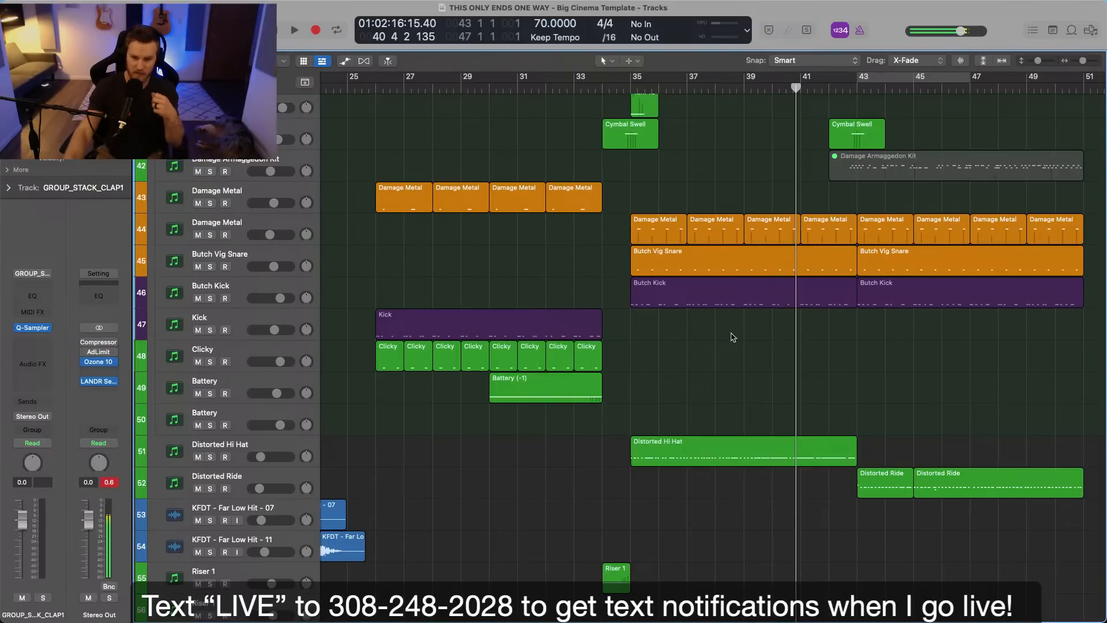
Examine the Soft Noire part section by section from bar 1 to the end, along with the synth and bass regions beneath it.
scroll(733, 338, "up", 10)
scroll(732, 337, "left", 10)
scroll(731, 333, "up", 15)
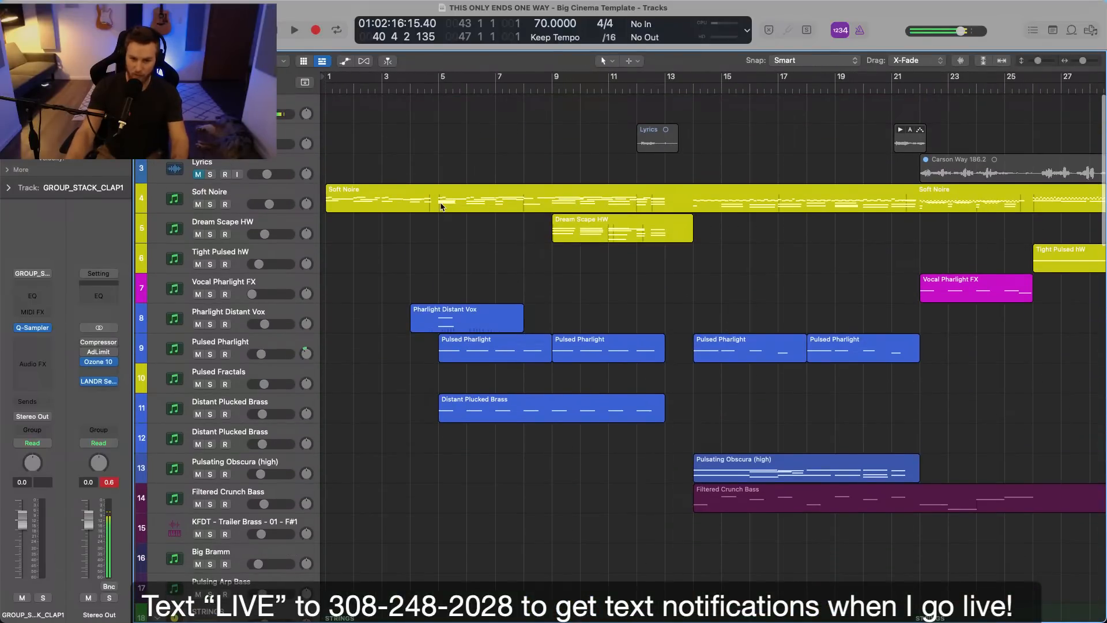
left_click_drag(439, 201, 663, 201)
left_click(714, 229)
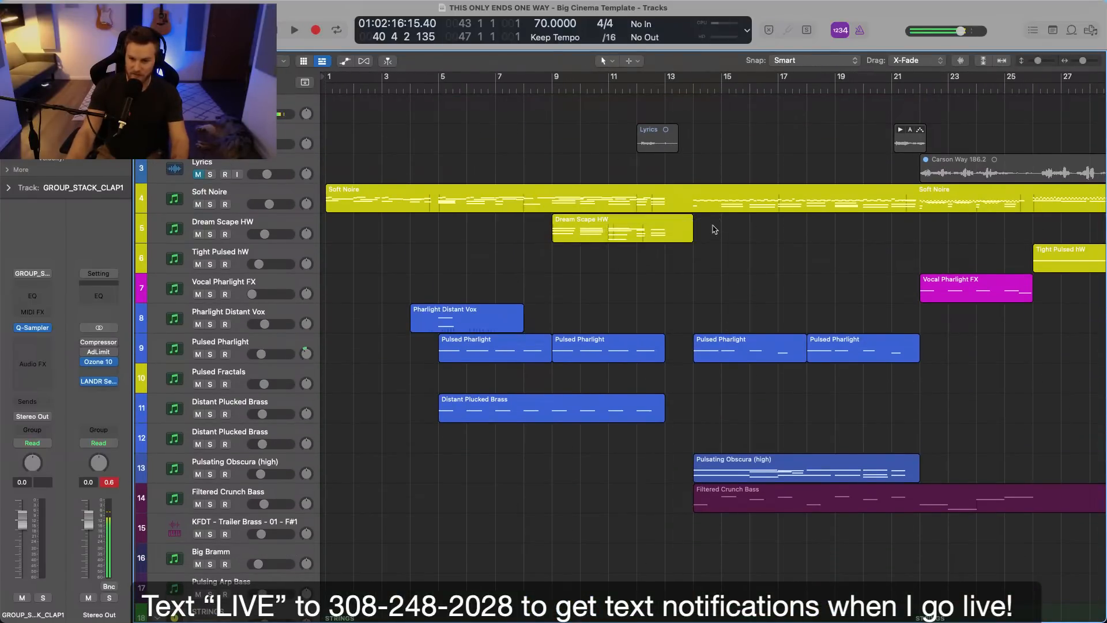
scroll(710, 232, "right", 5)
left_click_drag(545, 202, 779, 205)
scroll(784, 227, "right", 4)
left_click(693, 223)
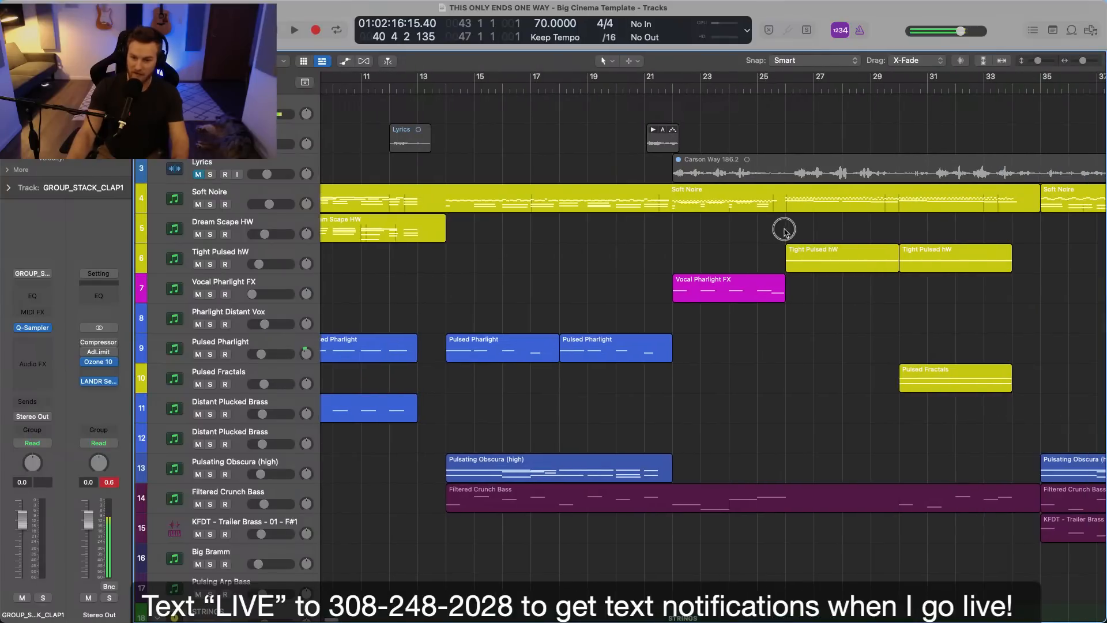
left_click_drag(673, 210, 781, 209)
scroll(789, 217, "right", 5)
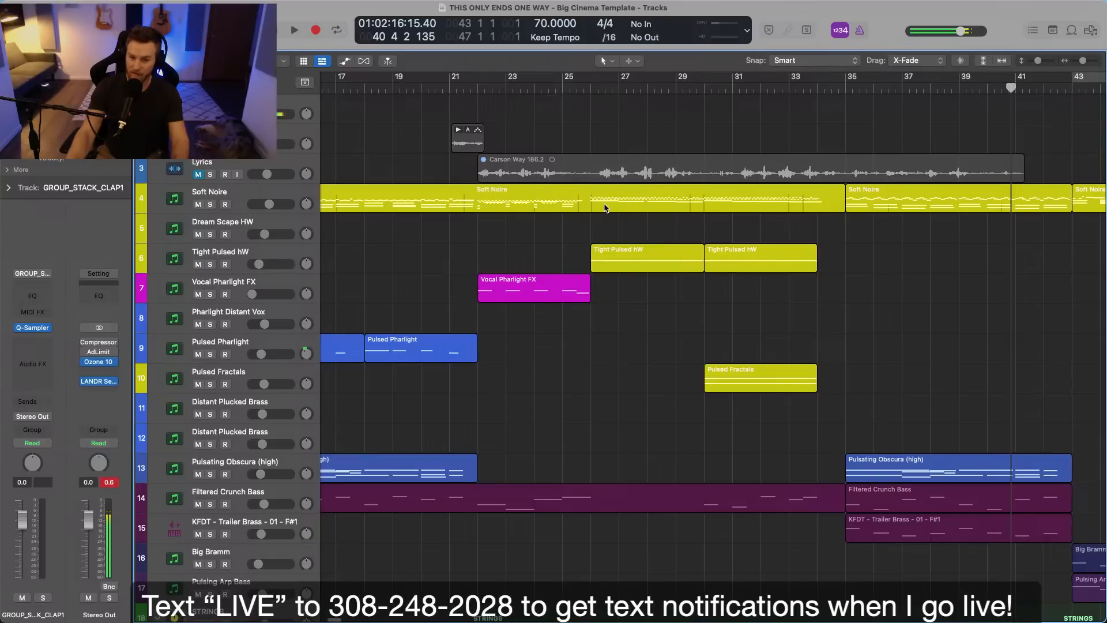
scroll(670, 215, "right", 10)
left_click(562, 205)
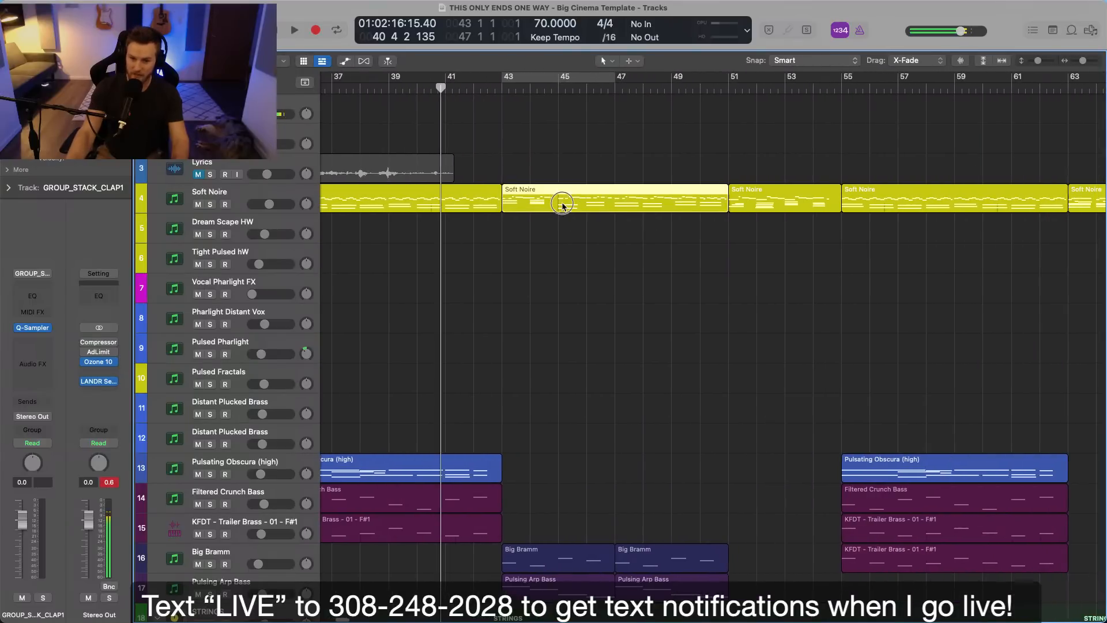
left_click(779, 206)
scroll(782, 216, "right", 3)
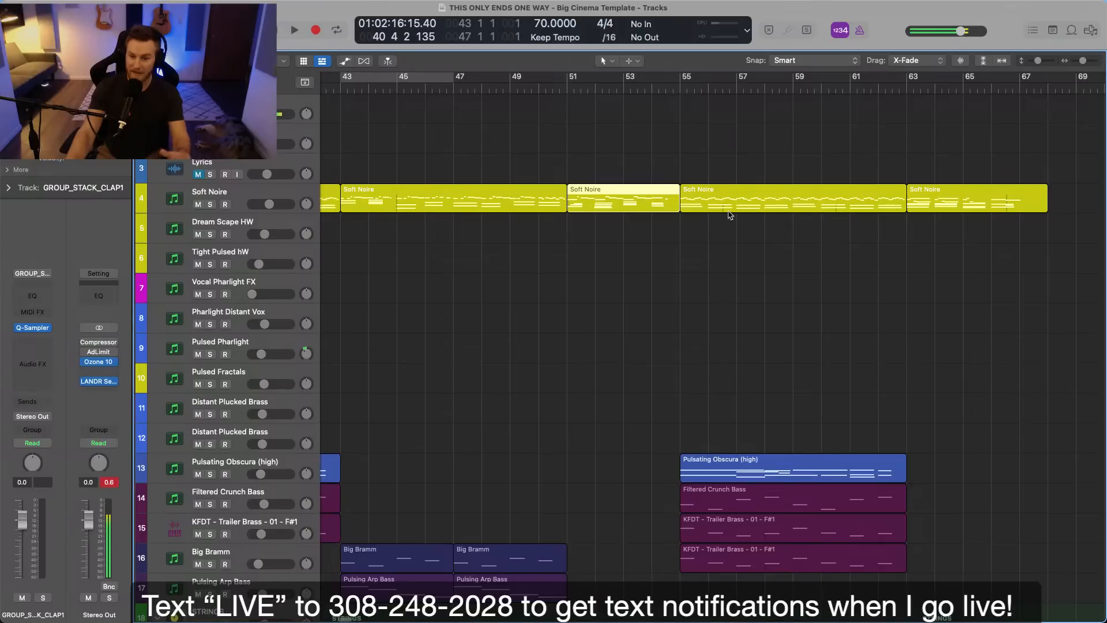
Clear the region selection and fit the whole arrangement in view to compare all sections and tracks.
left_click(721, 301)
scroll(723, 300, "left", 1)
scroll(722, 300, "left", 5)
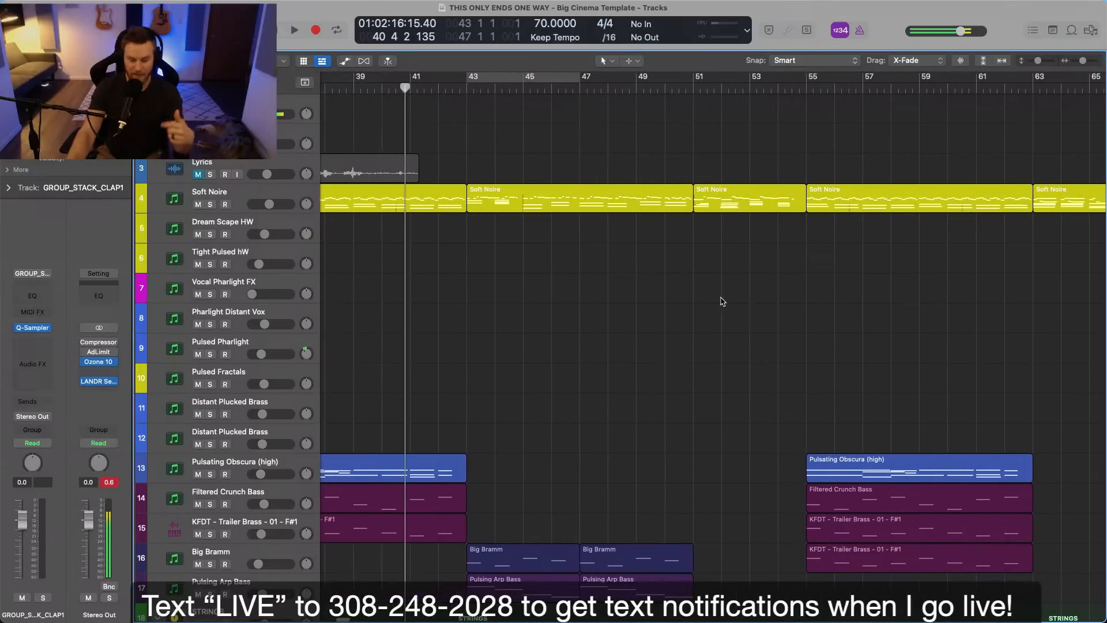
key("z")
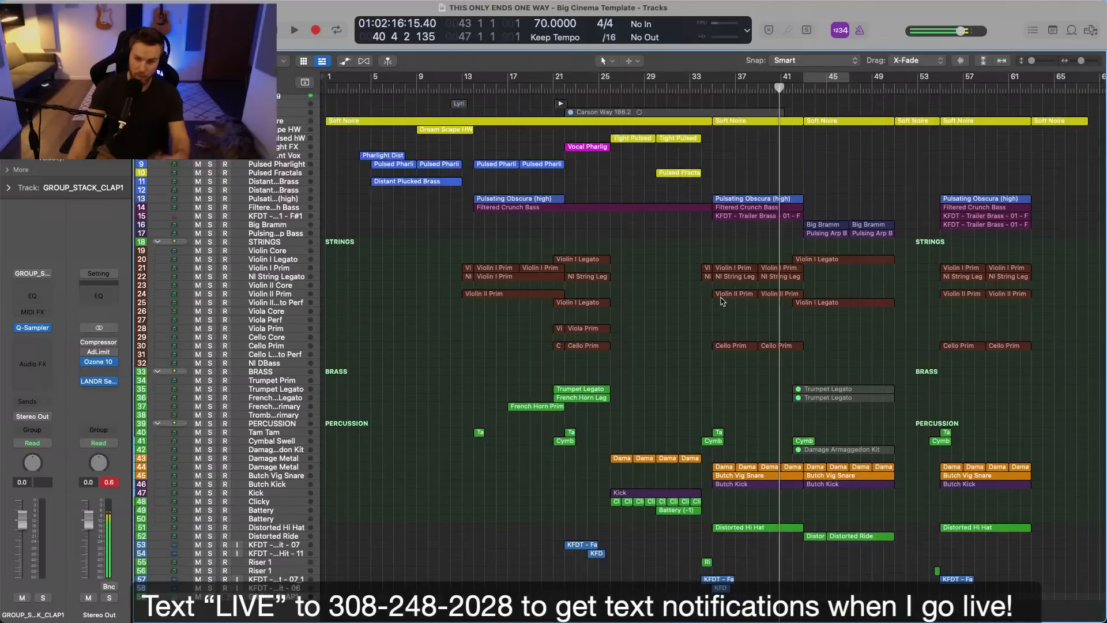
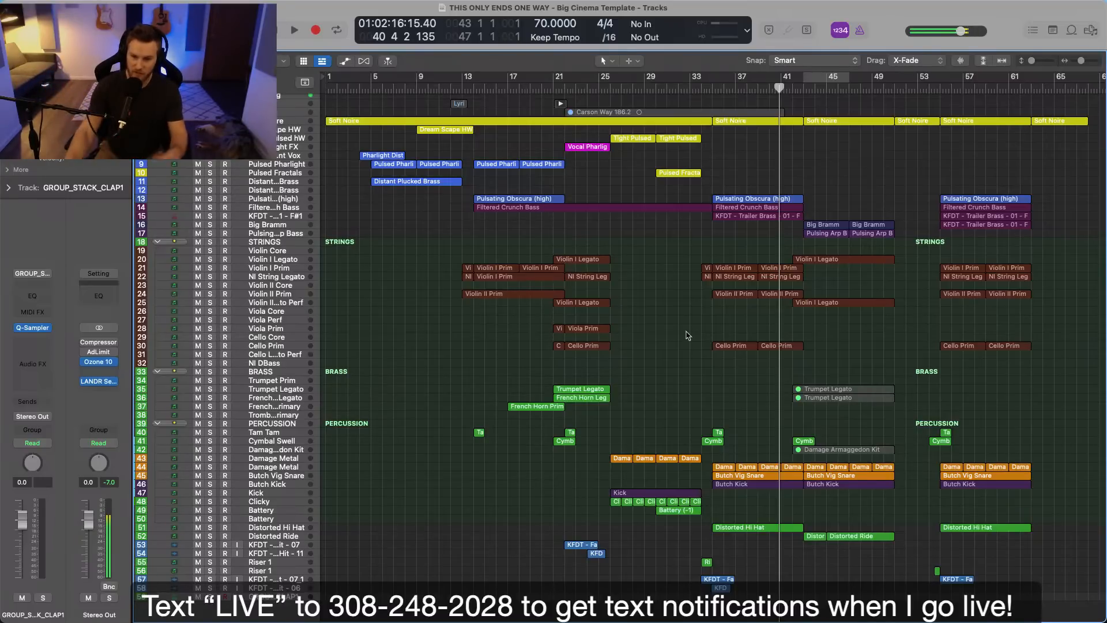
Examine the synth, bass and string regions between bars 35 and 43 in the arrangement.
scroll(715, 338, "up", 5)
scroll(714, 338, "up", 10)
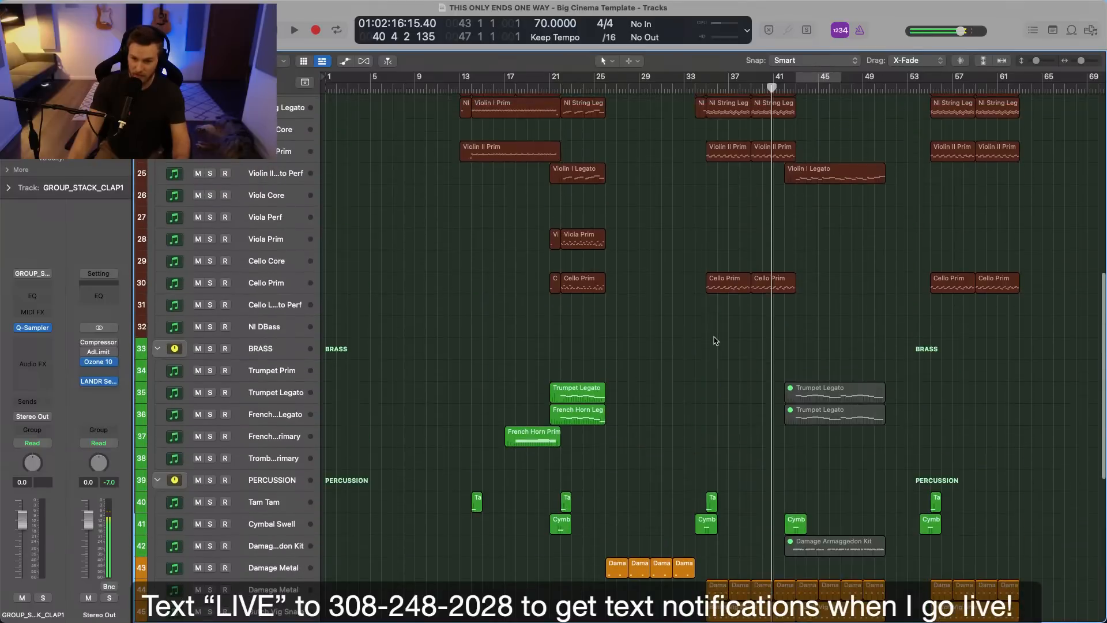
scroll(715, 338, "up", 10)
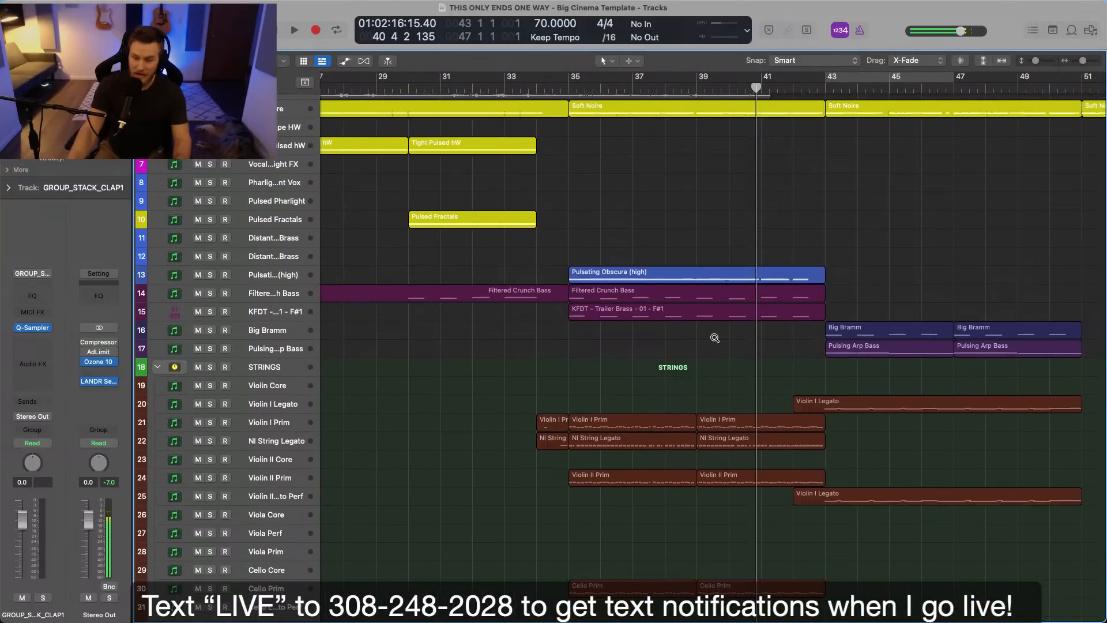
left_click(600, 161)
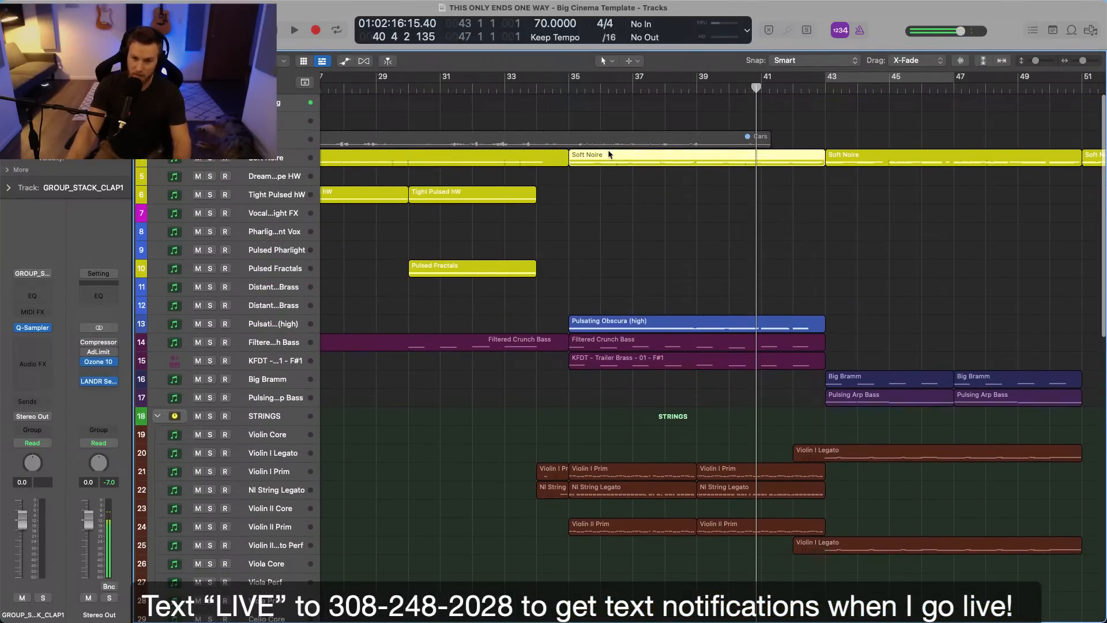
scroll(681, 225, "down", 2)
scroll(687, 231, "down", 2)
scroll(688, 231, "left", 2)
left_click(711, 283)
left_click(705, 227)
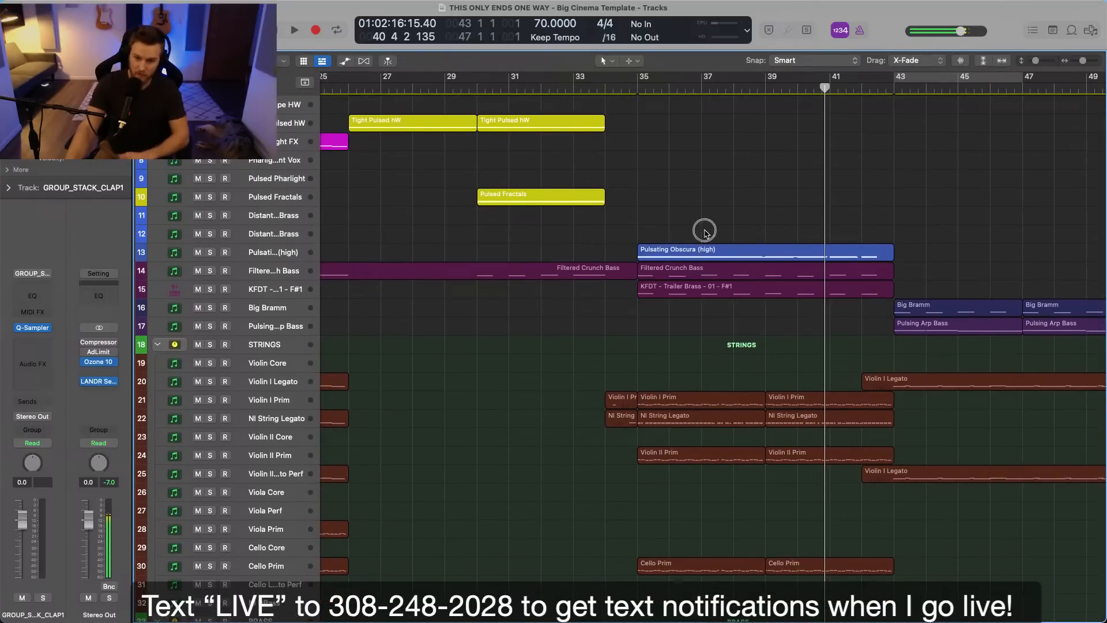
left_click(692, 254)
scroll(692, 265, "down", 3)
left_click_drag(636, 301, 784, 420)
scroll(784, 422, "down", 2)
scroll(785, 423, "right", 2)
left_click(777, 424)
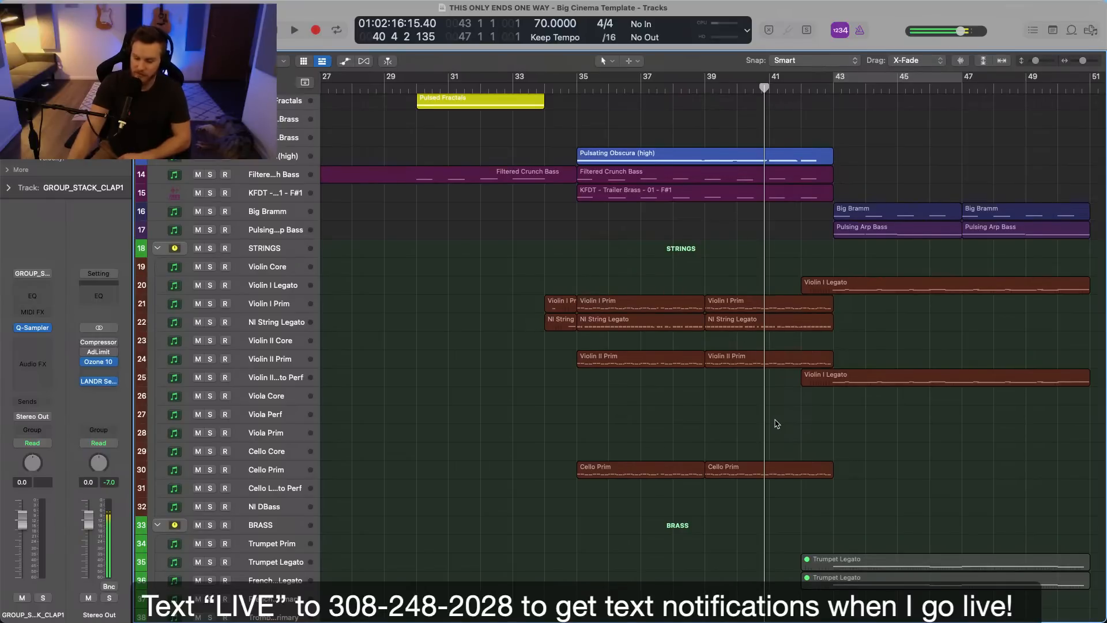
Examine the brass and percussion regions from bar 35 to bar 51 and compare them with the strings above.
scroll(777, 424, "right", 3)
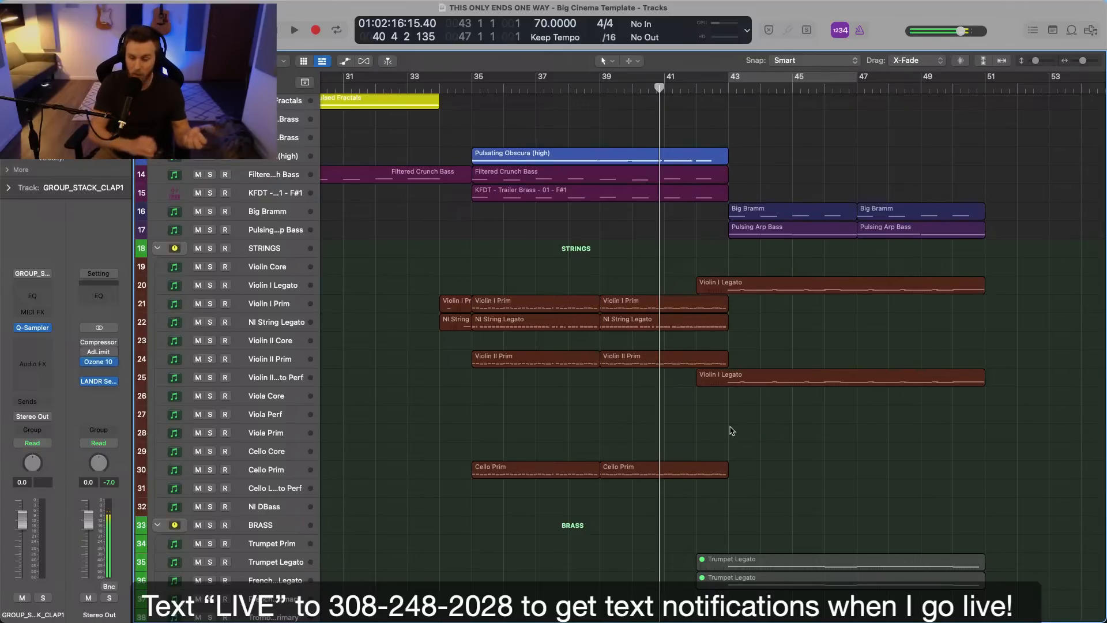
scroll(731, 430, "down", 1)
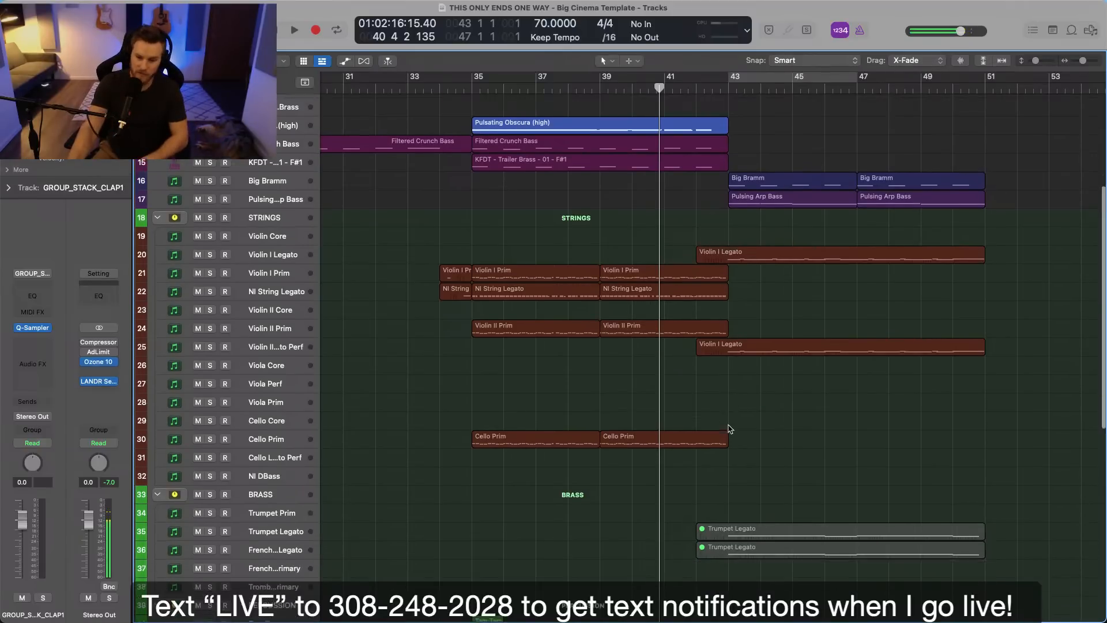
scroll(731, 429, "down", 15)
scroll(613, 413, "down", 6)
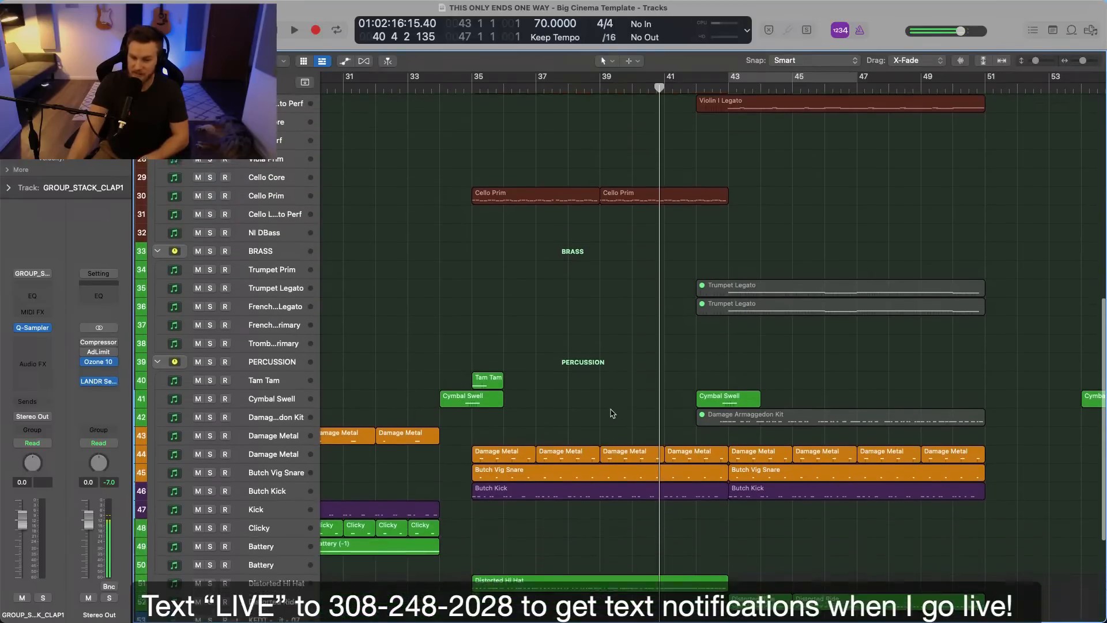
scroll(613, 413, "down", 2)
left_click_drag(495, 414, 629, 495)
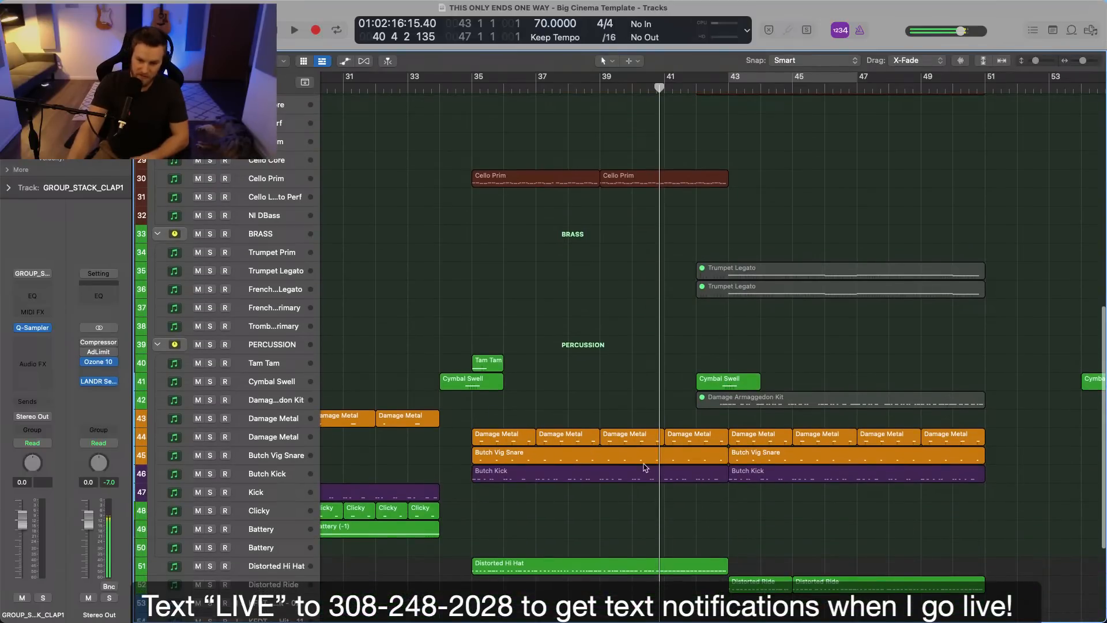
scroll(635, 404, "up", 10)
scroll(642, 391, "up", 2)
scroll(642, 391, "left", 3)
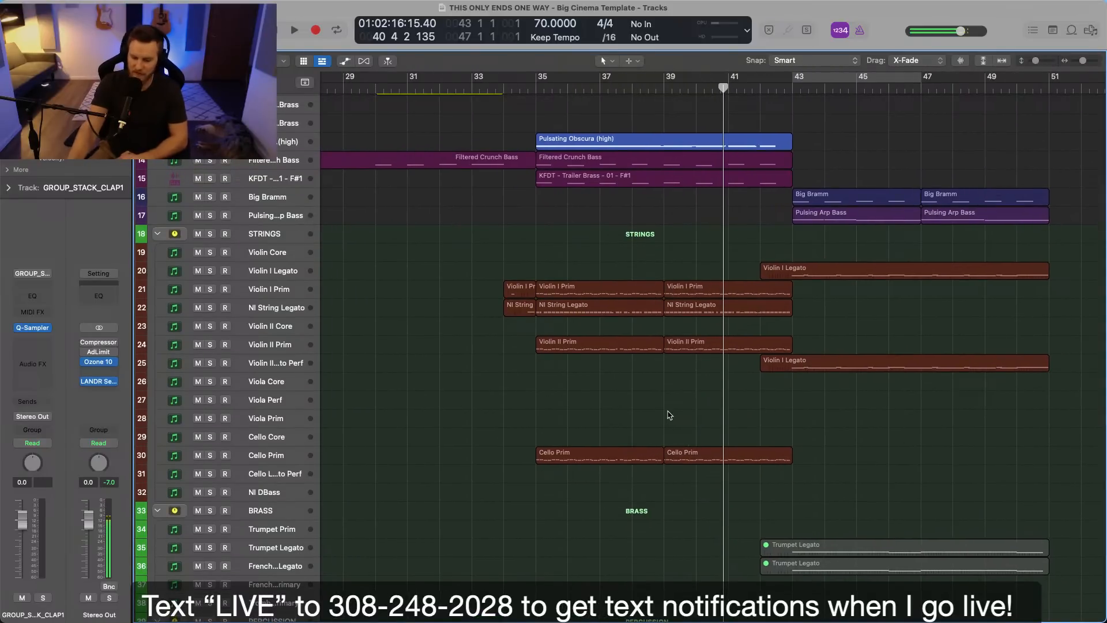
scroll(670, 415, "up", 8)
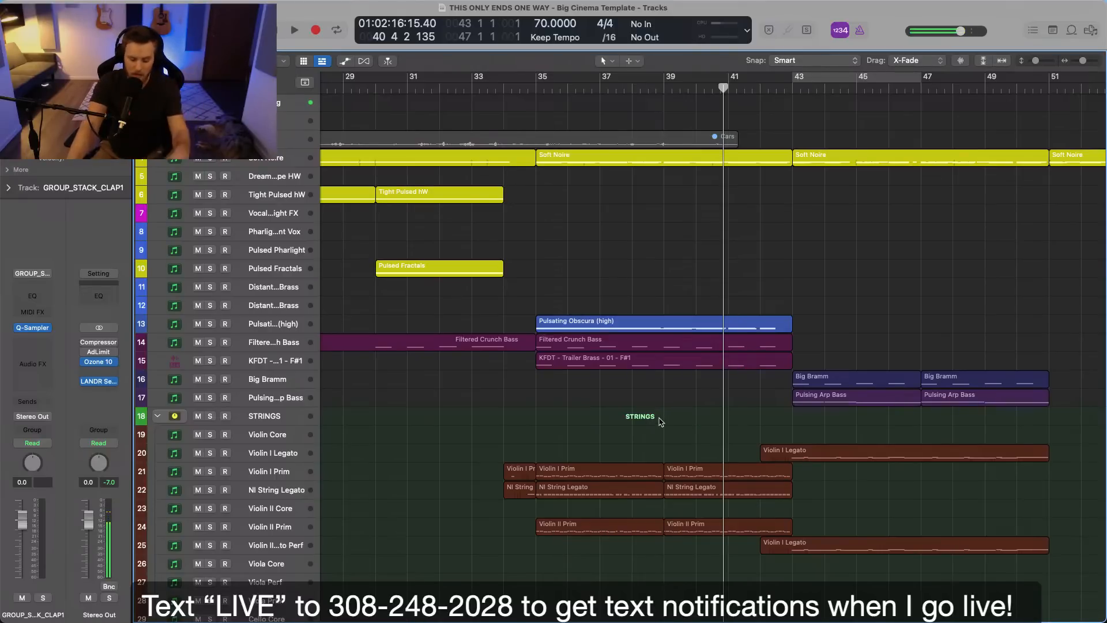
Show the whole arrangement, place the playhead at bar 26 and look over the section between bars 26 and 34.
key("z")
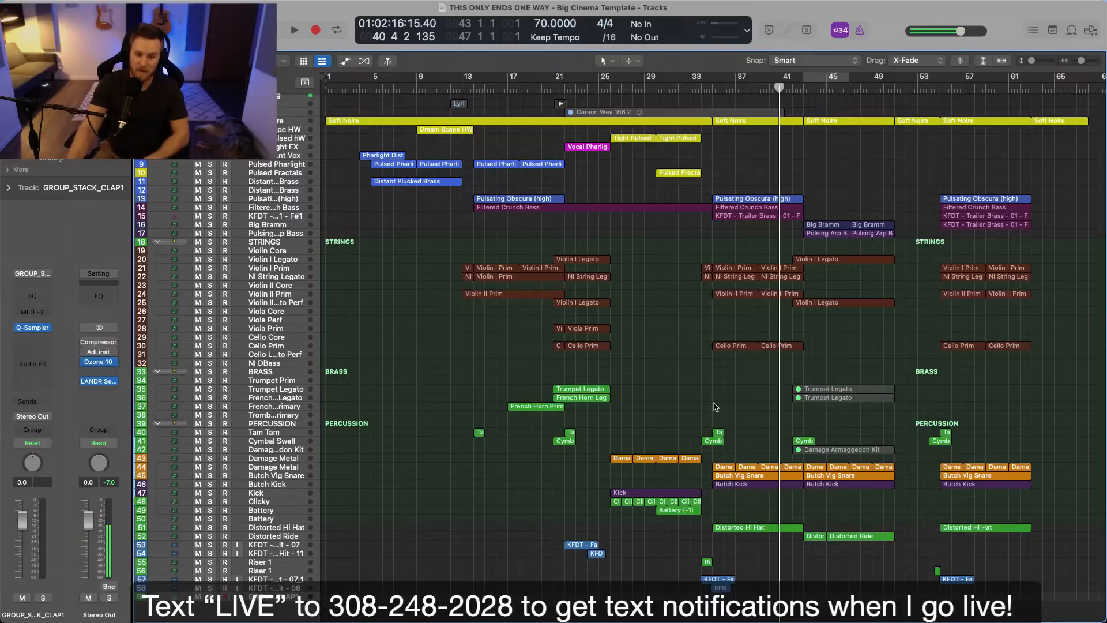
left_click(611, 89)
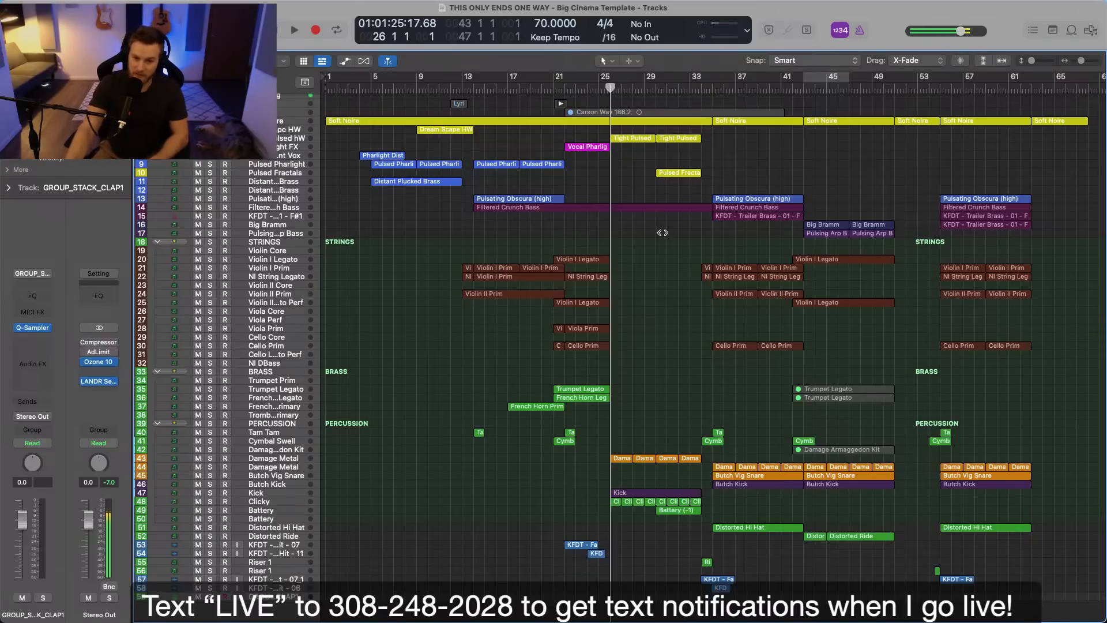
left_click_drag(615, 214, 701, 454)
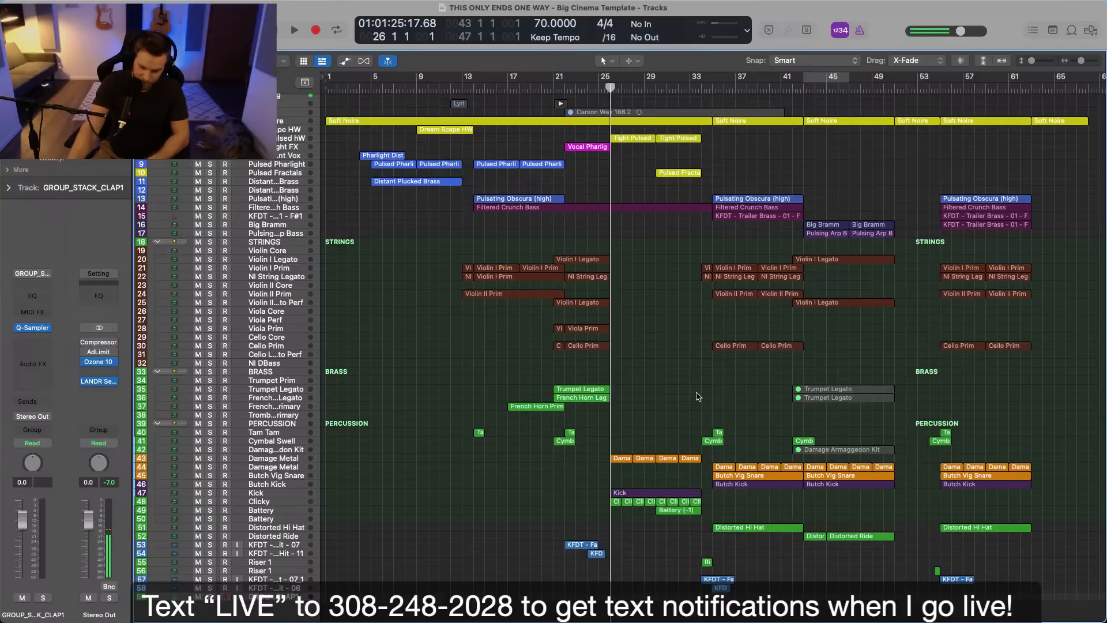
scroll(700, 395, "right", 3)
scroll(700, 394, "right", 3)
scroll(700, 394, "up", 1)
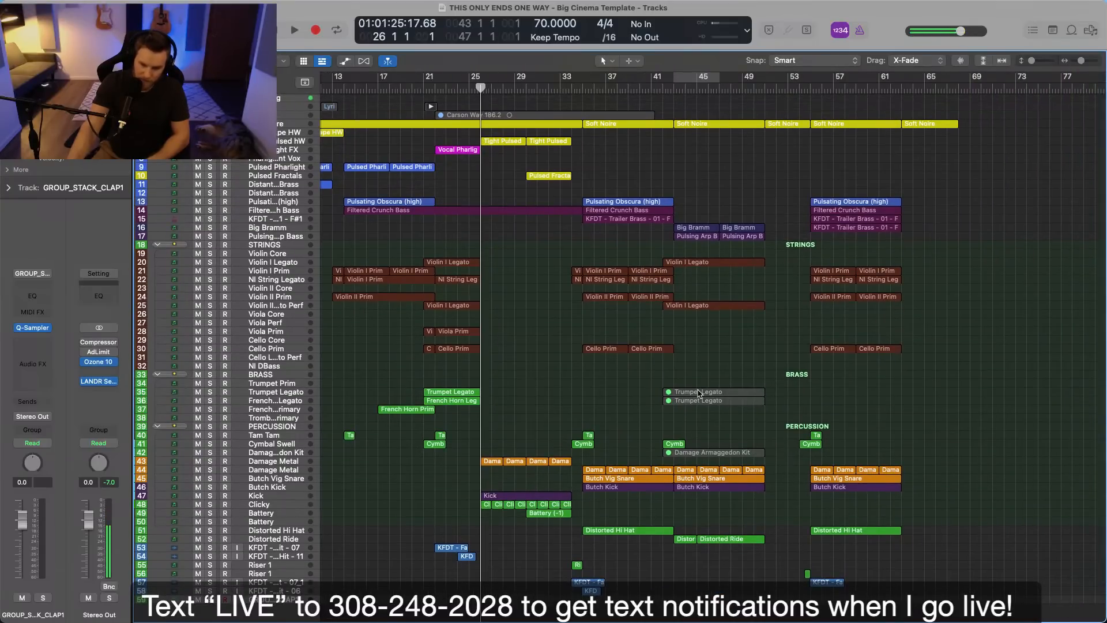
scroll(700, 395, "left", 8)
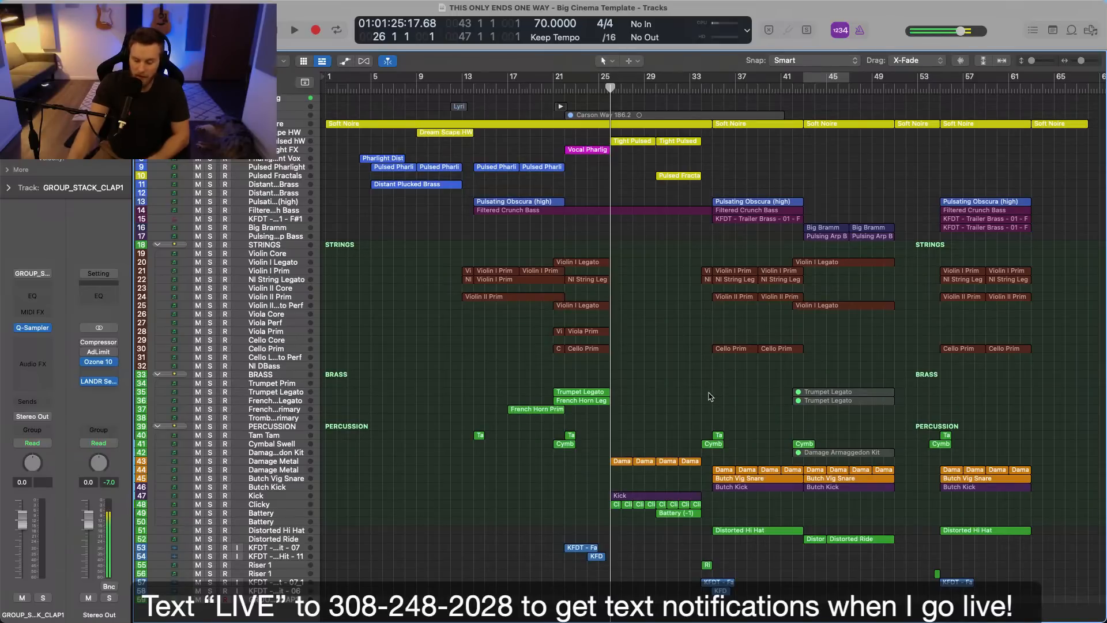
scroll(711, 396, "right", 10)
scroll(715, 381, "left", 10)
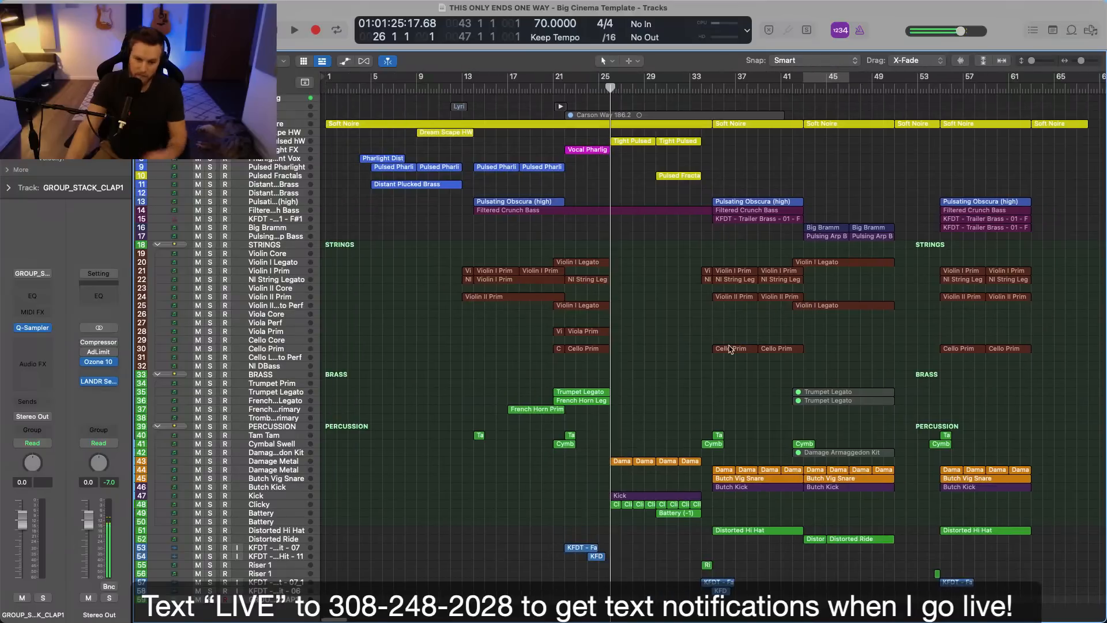
Play the arrangement from bar 30 into the section that starts at bar 35, stopping at bar 36.
scroll(727, 349, "up", 5)
scroll(718, 349, "right", 4)
scroll(716, 348, "up", 12)
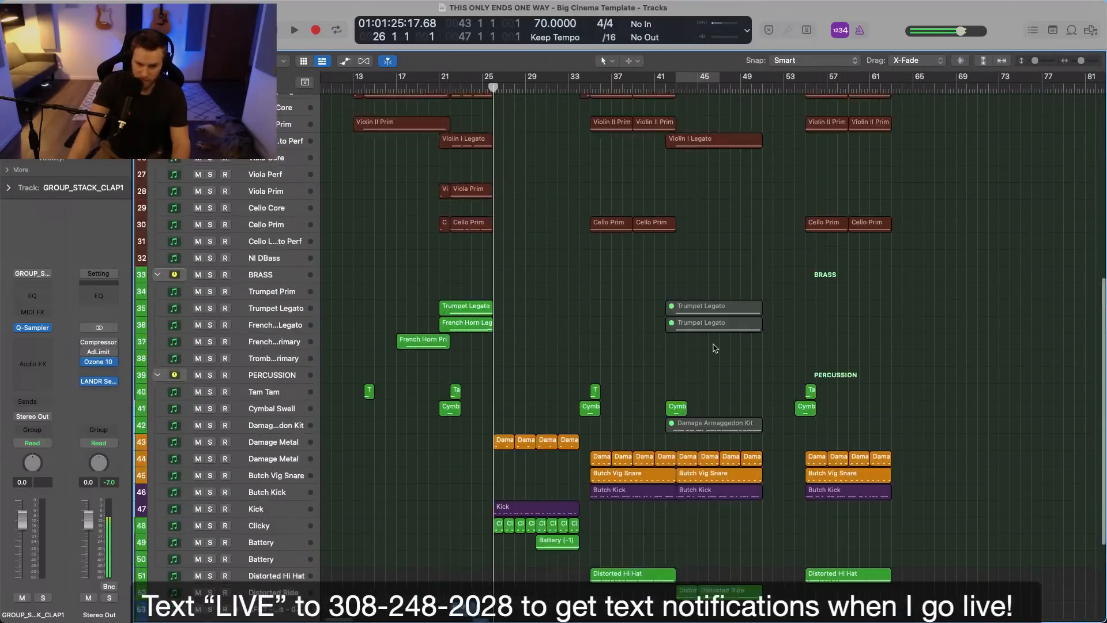
scroll(714, 347, "up", 8)
left_click(585, 89)
key("space")
scroll(675, 362, "down", 6)
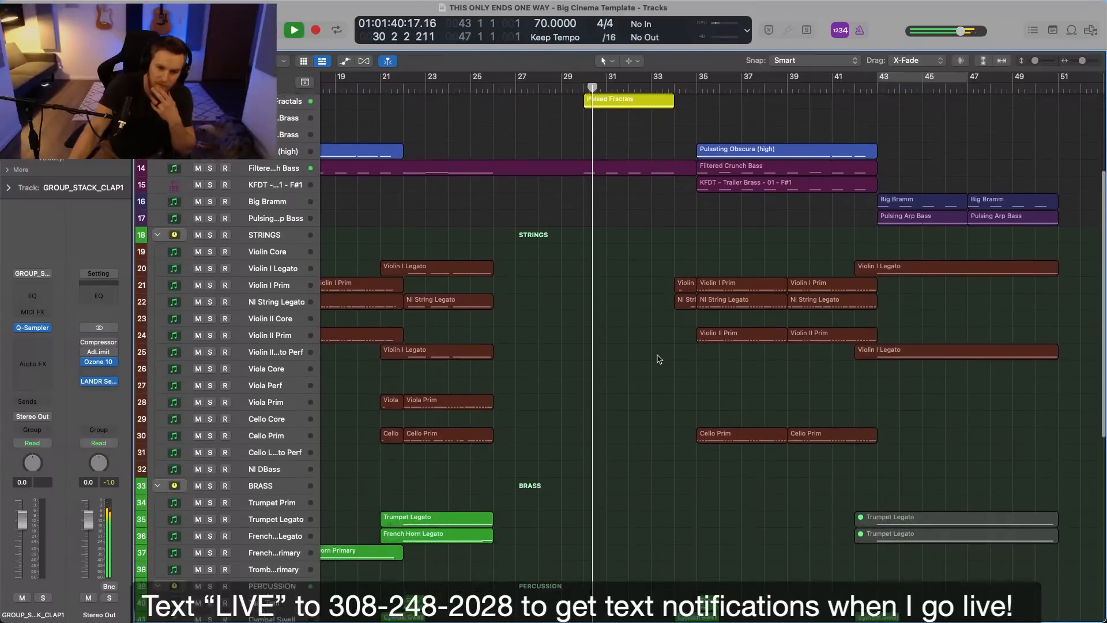
scroll(662, 359, "up", 4)
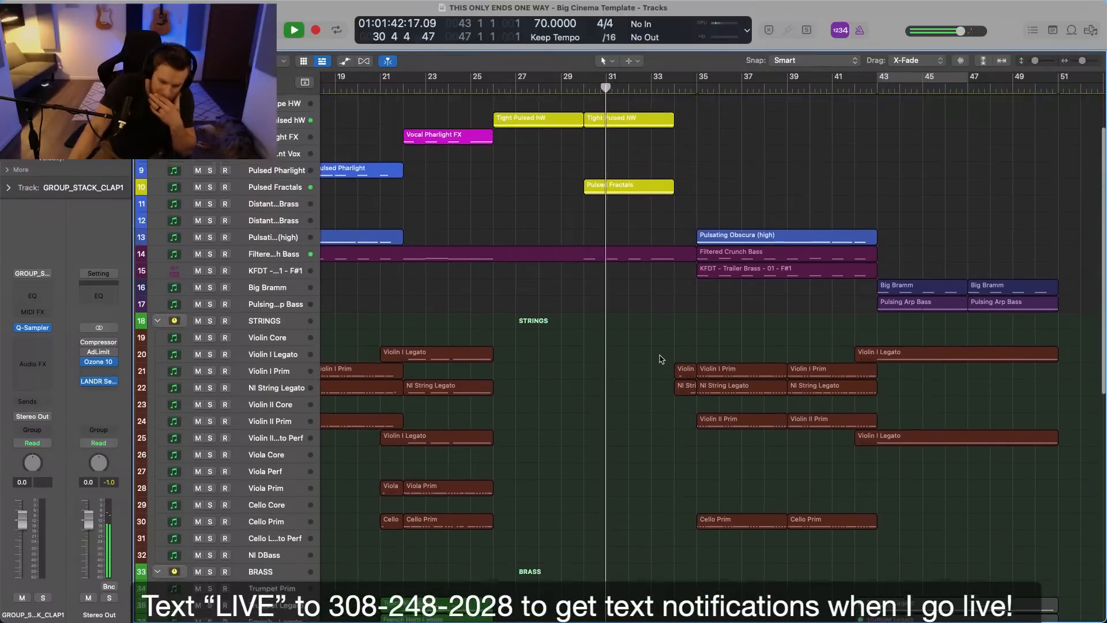
scroll(661, 358, "up", 3)
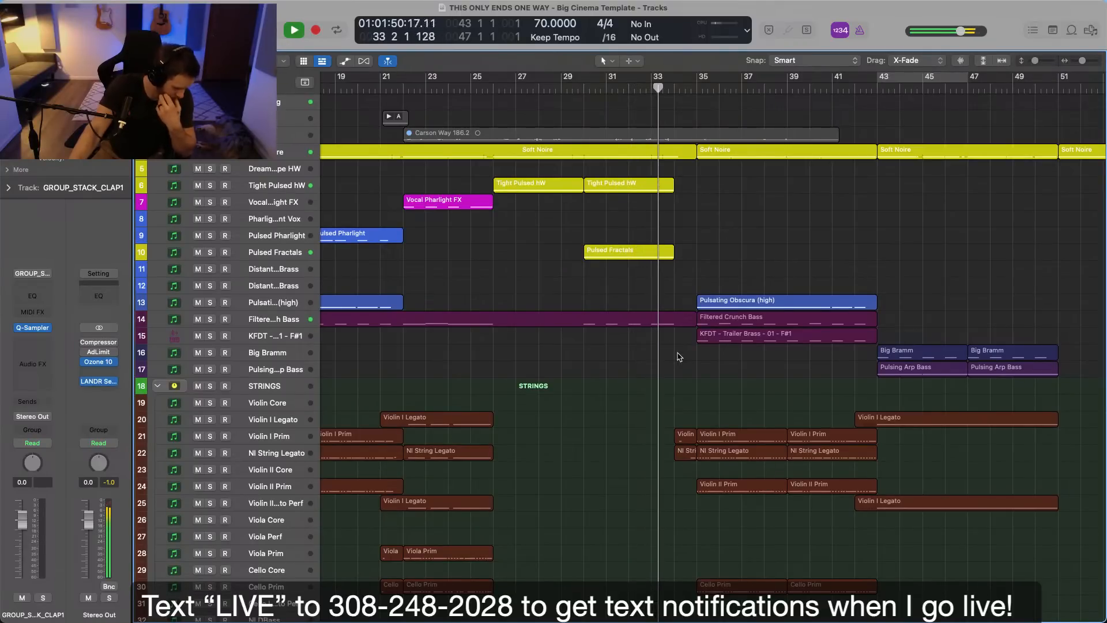
scroll(678, 357, "right", 4)
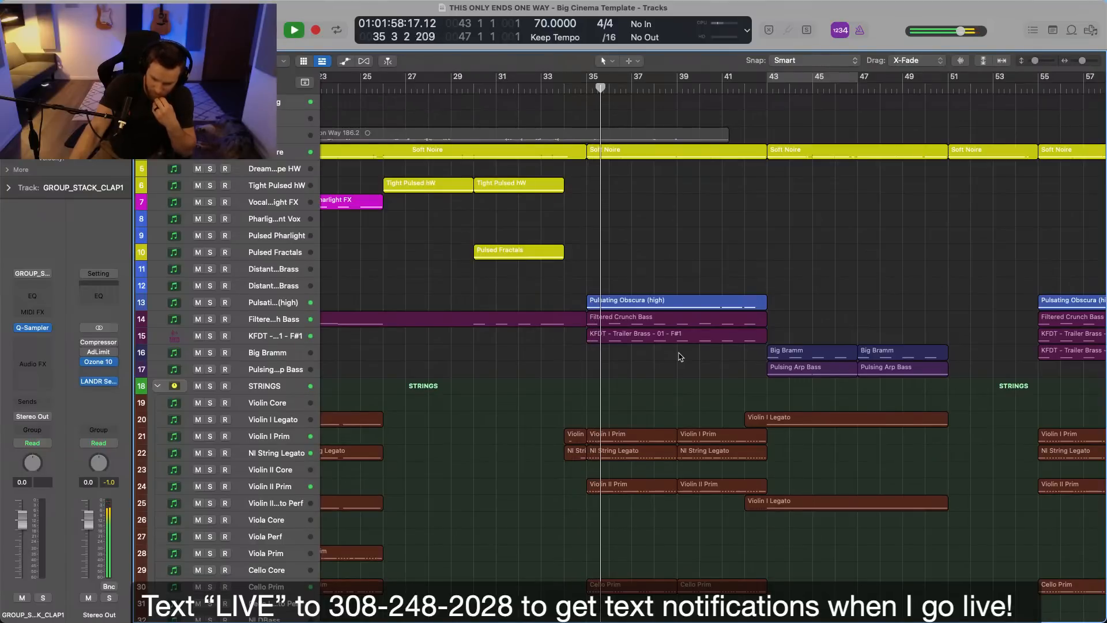
scroll(681, 357, "right", 1)
scroll(681, 357, "right", 2)
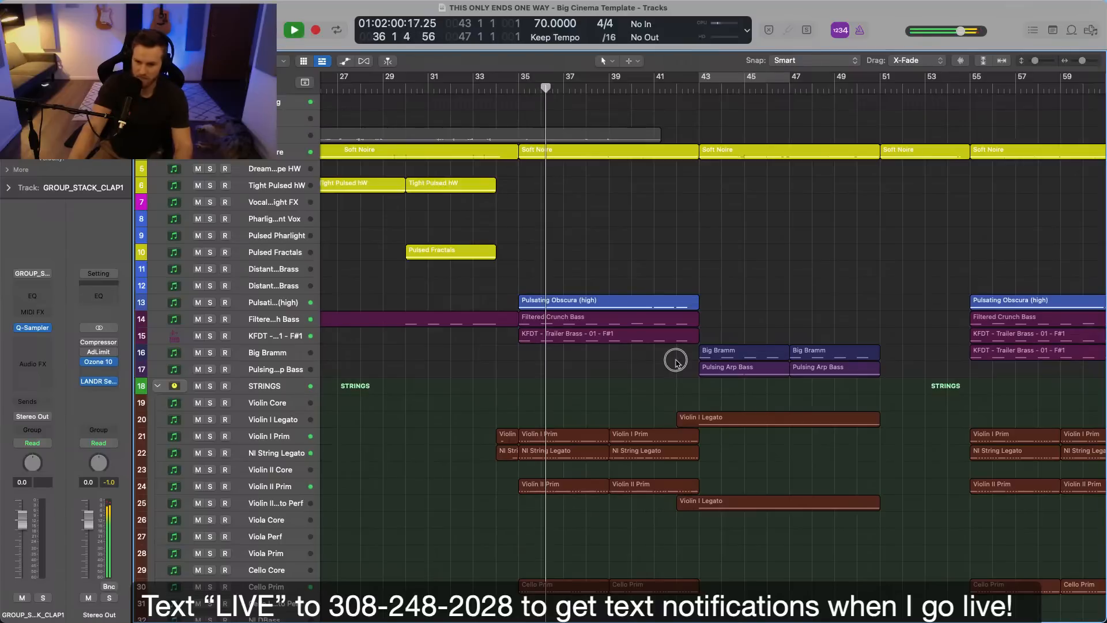
key("space")
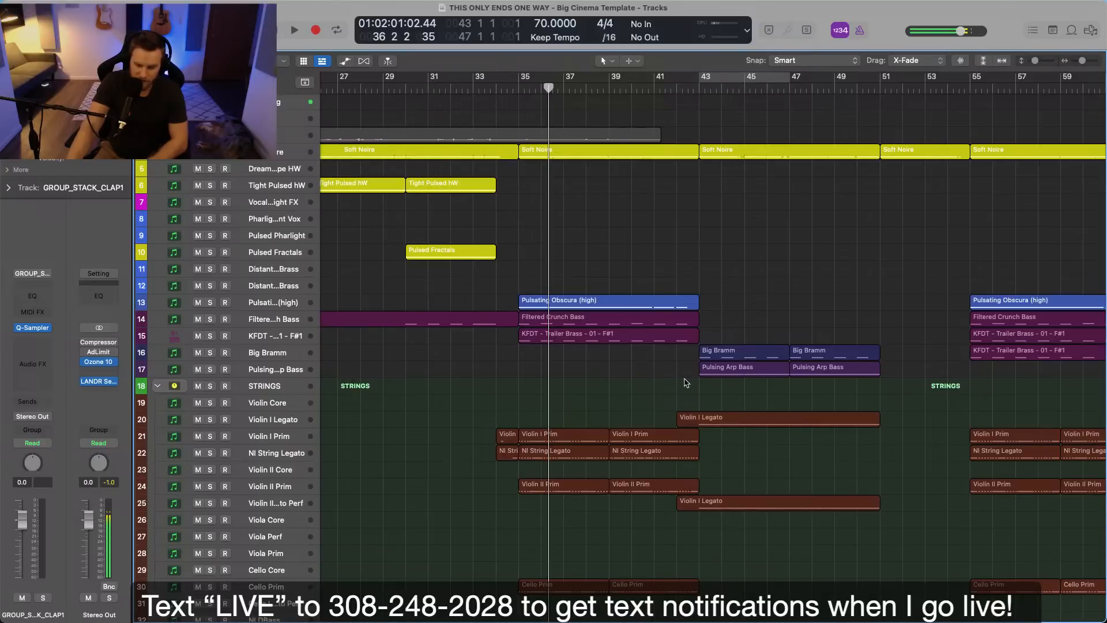
Compare the layering of the sections at bars 35 to 43, 43 to 51 and 55 to 63.
scroll(687, 383, "right", 5)
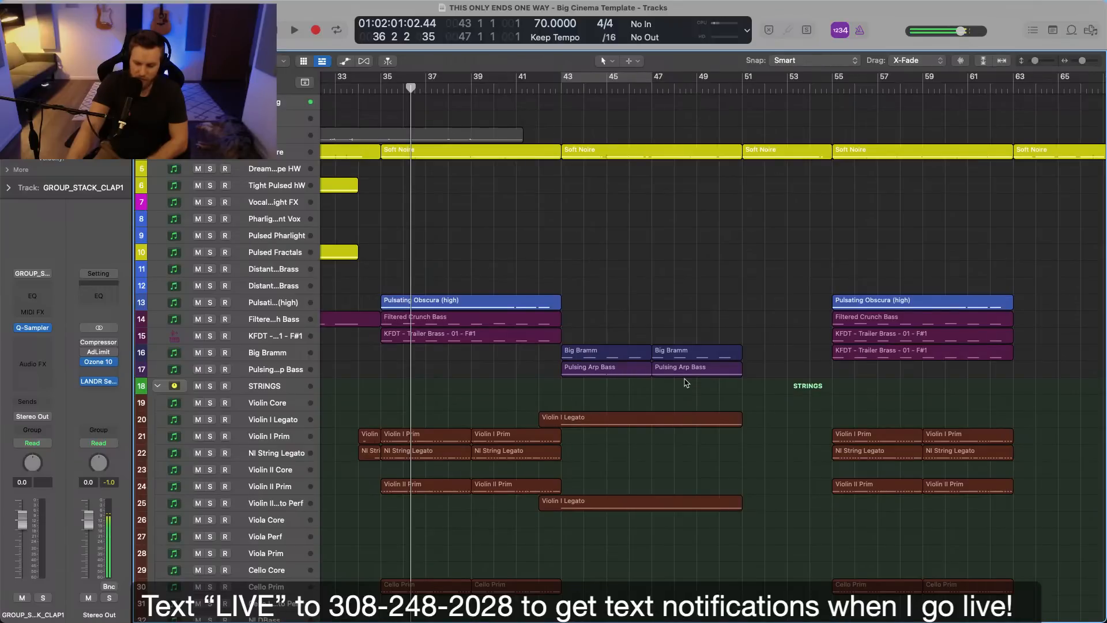
scroll(686, 382, "left", 4)
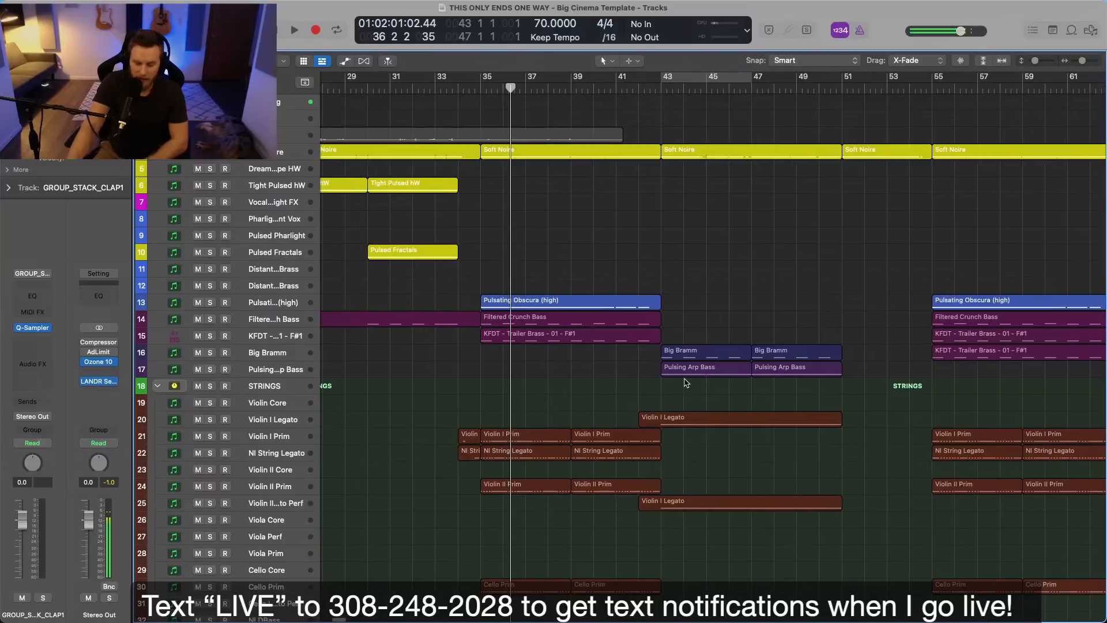
scroll(687, 382, "down", 5)
scroll(687, 382, "left", 2)
scroll(686, 382, "up", 5)
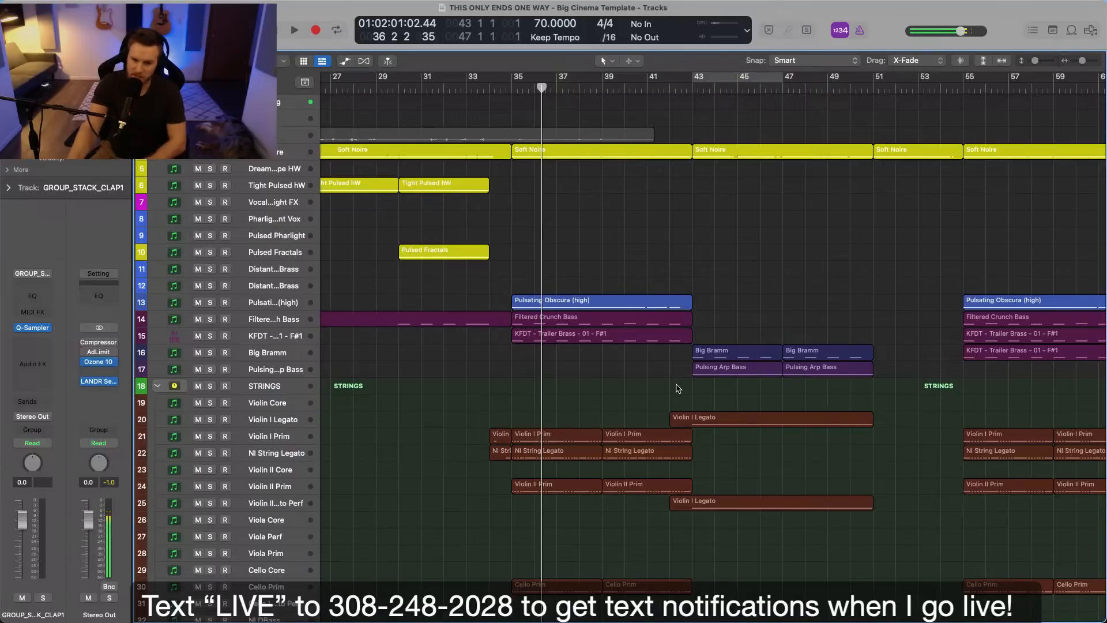
scroll(683, 386, "right", 5)
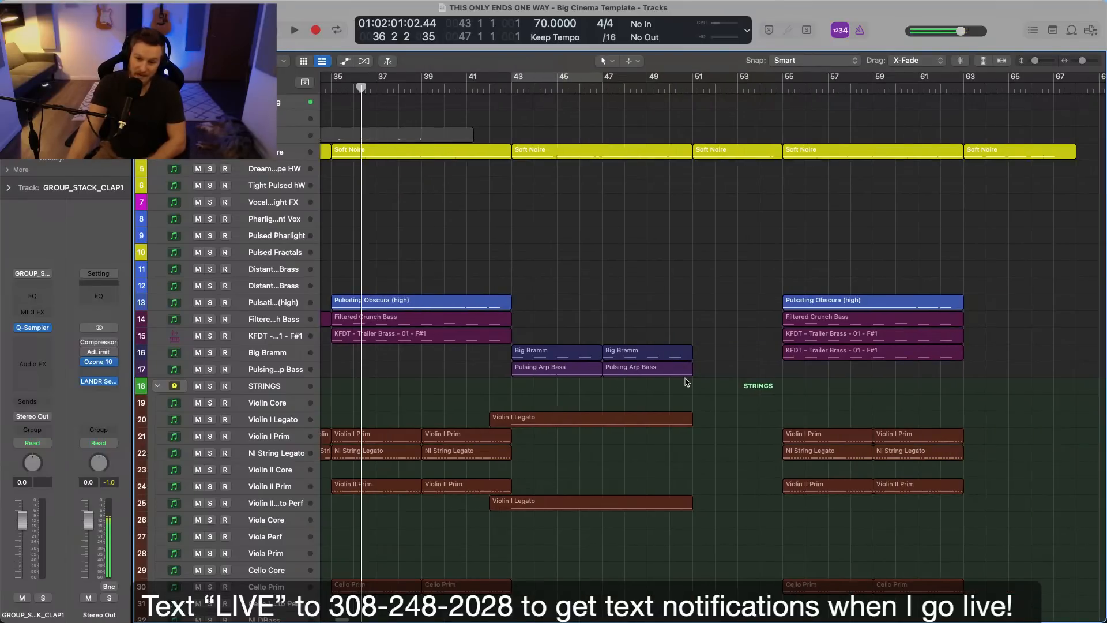
scroll(664, 364, "down", 2)
scroll(664, 364, "left", 2)
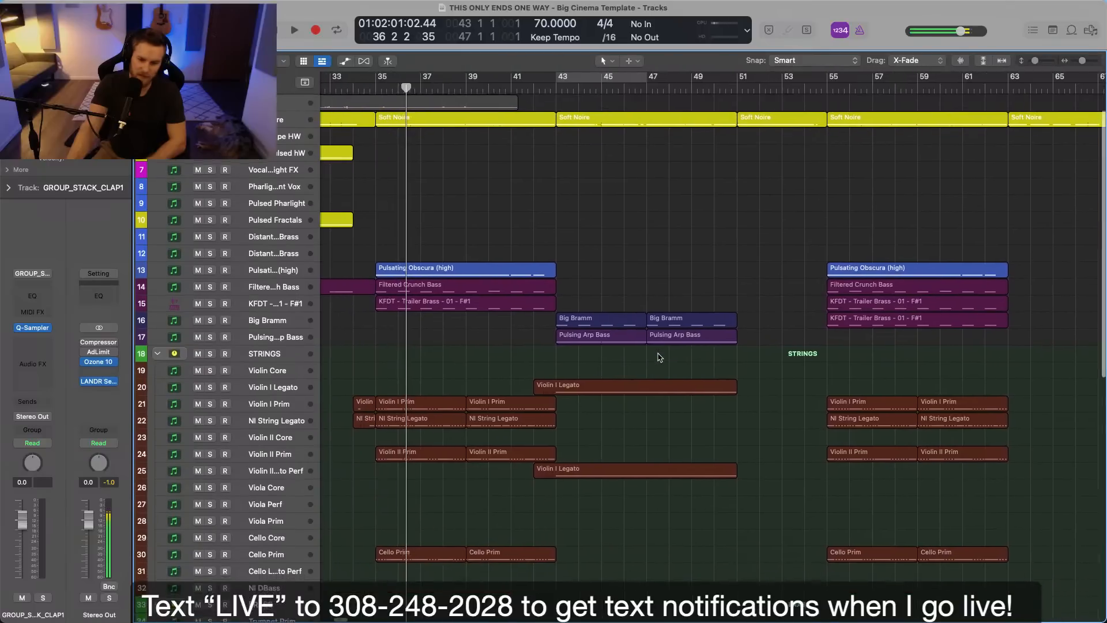
scroll(660, 358, "up", 2)
Review the build-up before bar 35, focusing on the sparse bars 30 to 34 below the Filtered Crunch Bass track.
key("super+Left")
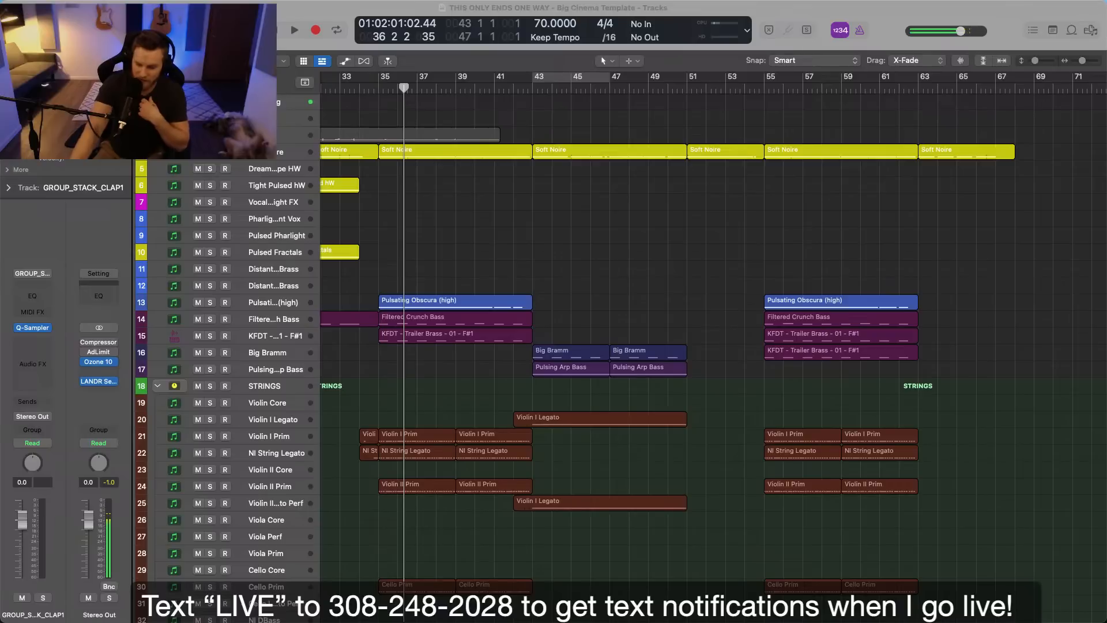
left_click(691, 468)
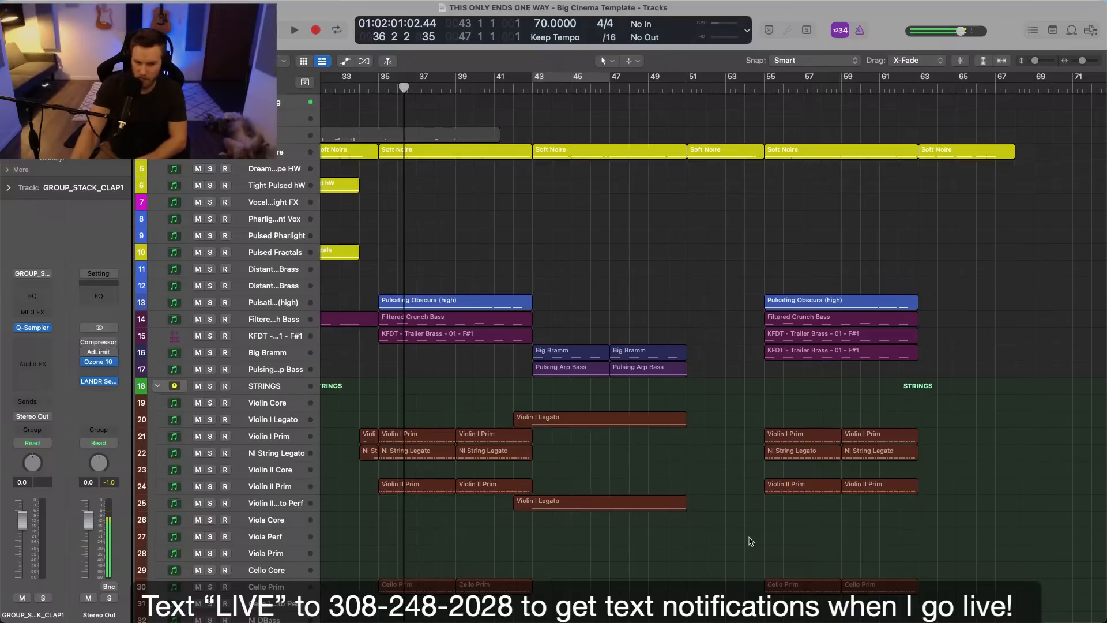
scroll(744, 545, "left", 5)
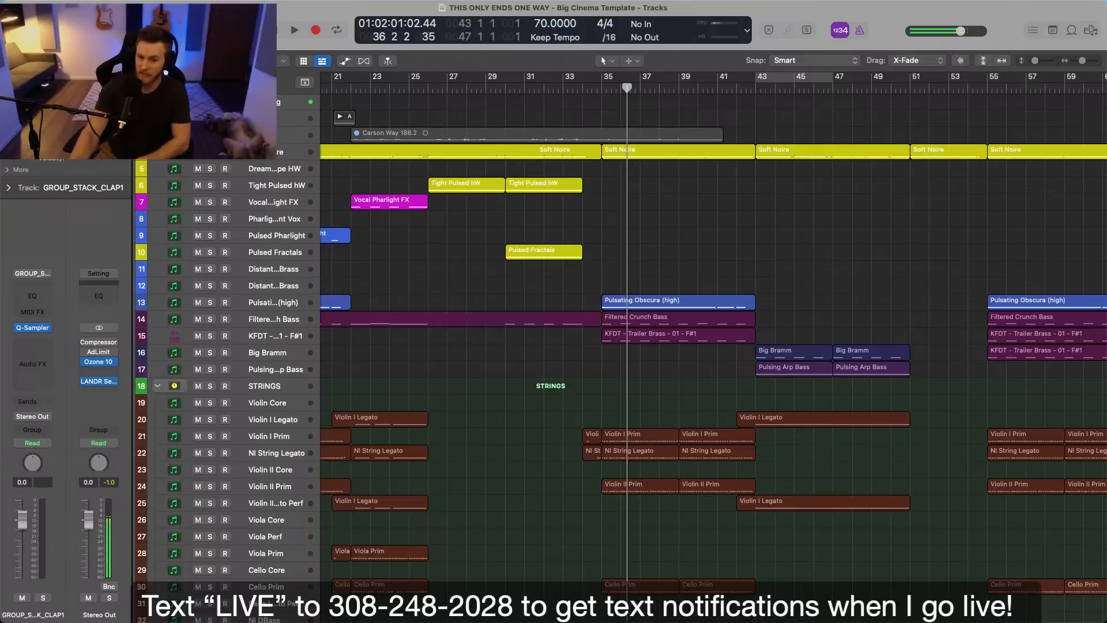
left_click_drag(506, 339, 587, 412)
scroll(534, 347, "left", 5)
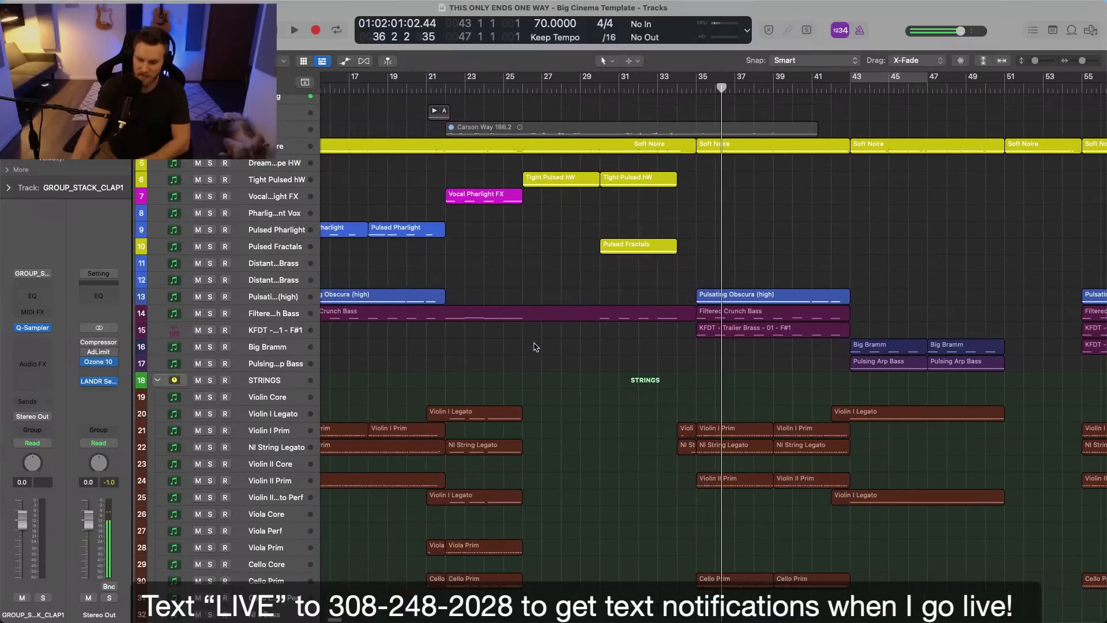
scroll(594, 351, "down", 1)
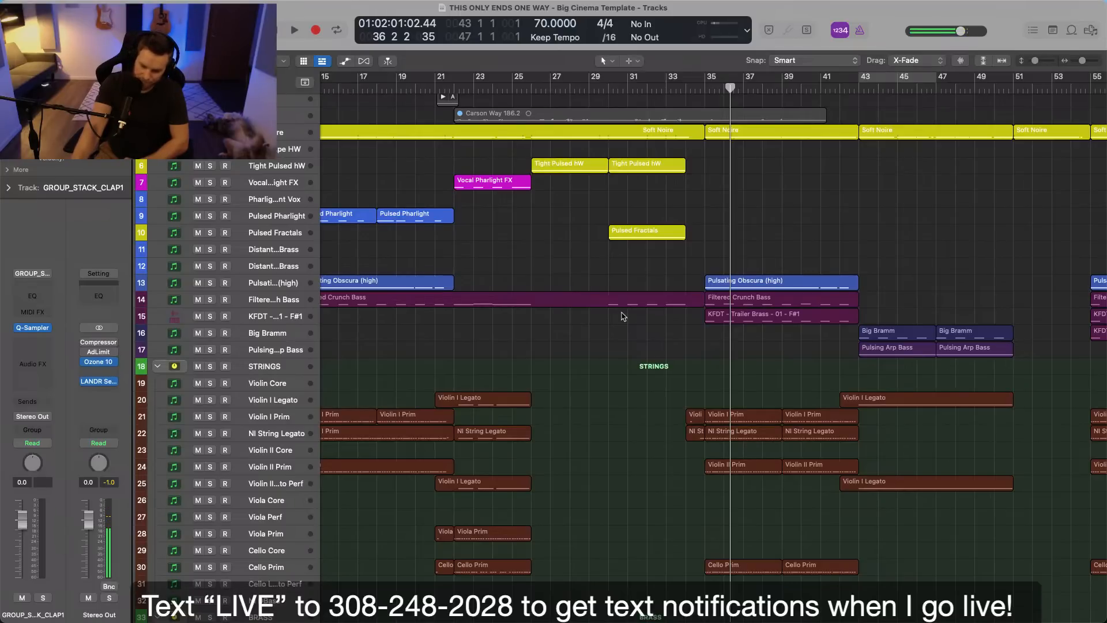
scroll(623, 316, "down", 2)
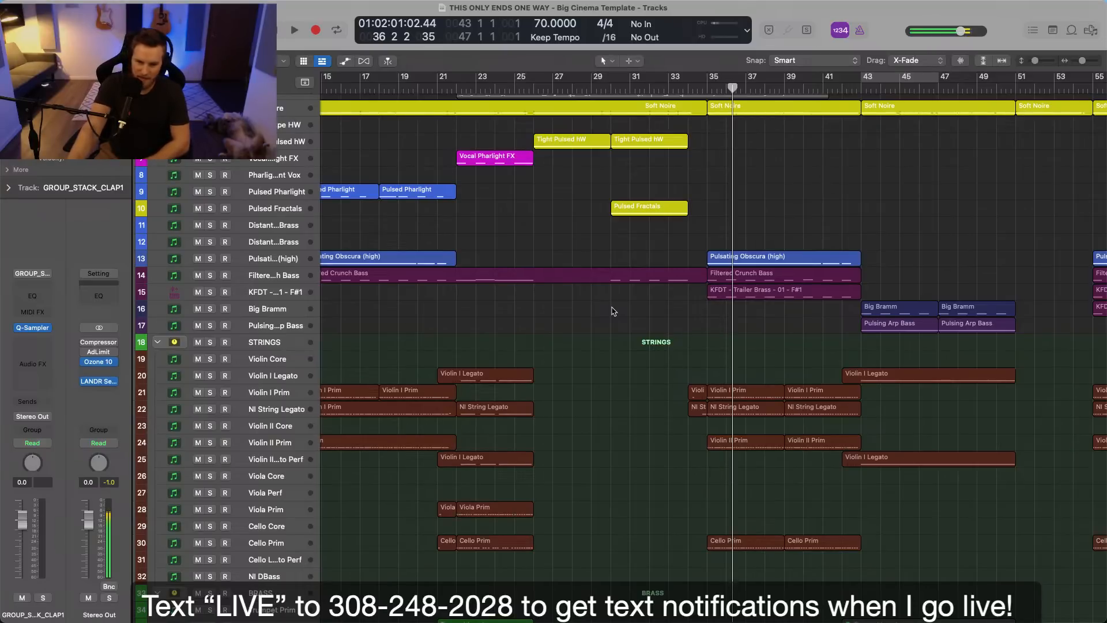
Examine the layers between bars 35 and 63, from the synth and bass tracks down through strings, brass, percussion and risers.
scroll(614, 312, "right", 3)
scroll(622, 309, "right", 9)
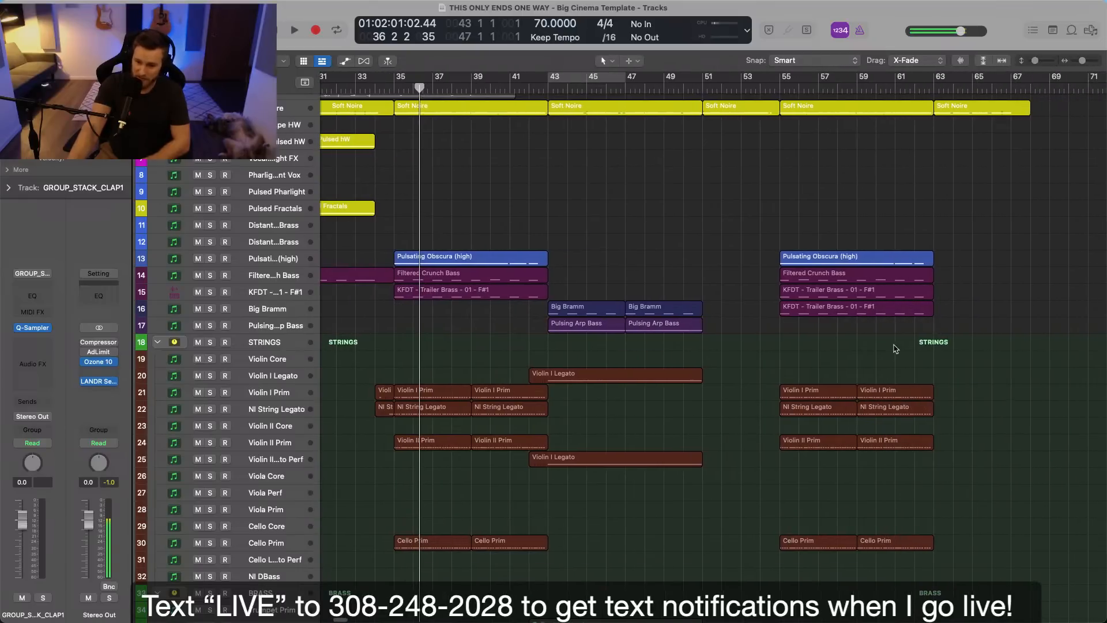
scroll(896, 349, "down", 10)
scroll(896, 349, "up", 9)
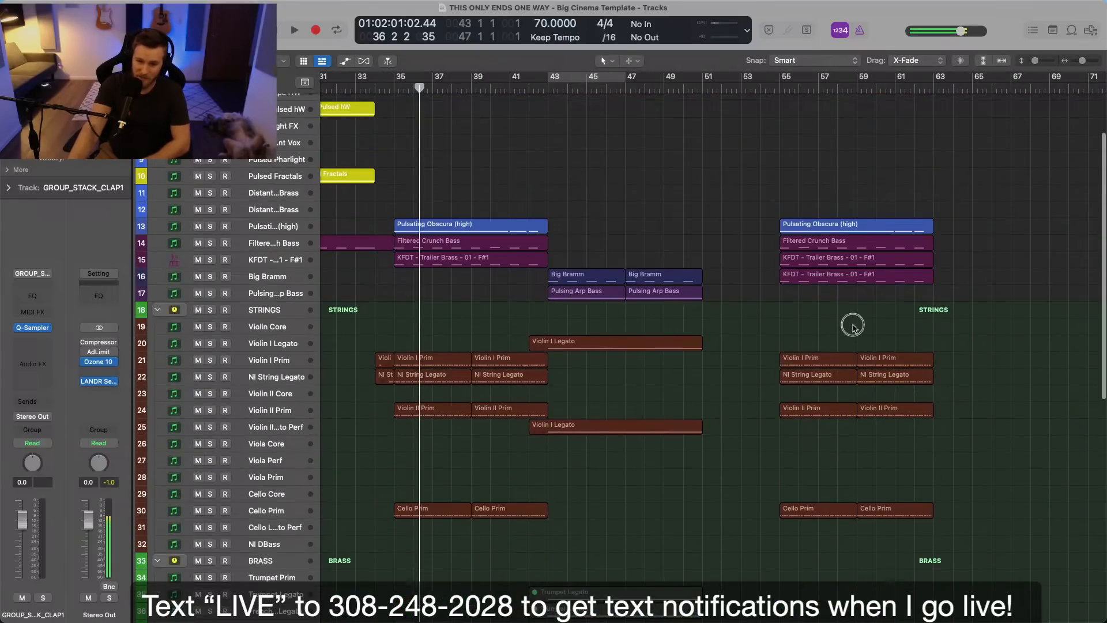
scroll(855, 328, "left", 3)
scroll(856, 329, "down", 2)
scroll(848, 331, "right", 20)
scroll(846, 331, "left", 19)
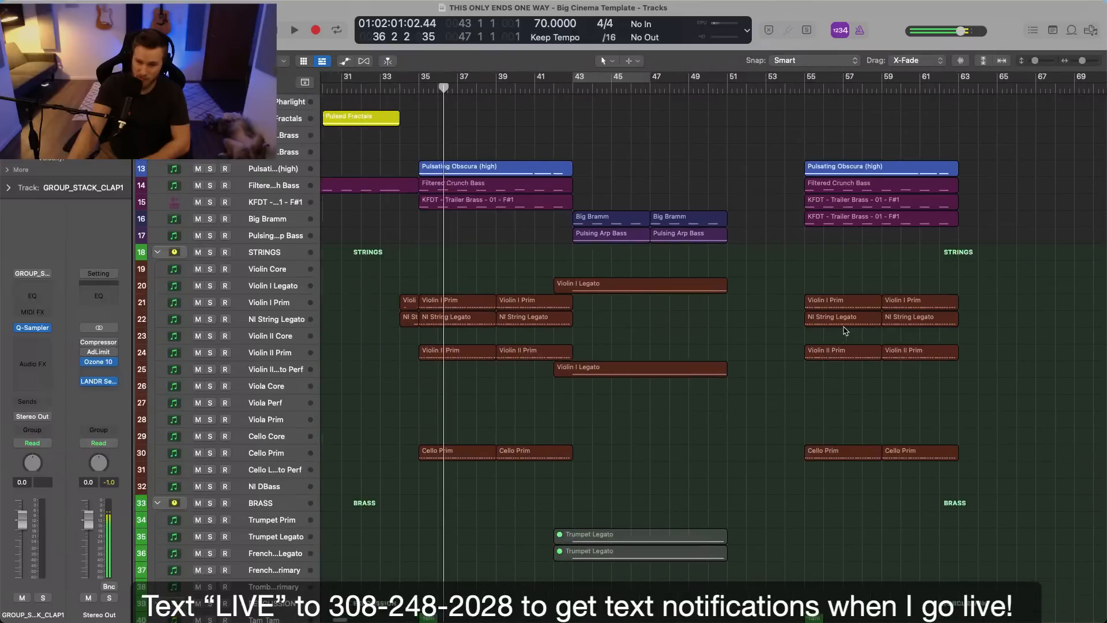
scroll(846, 330, "right", 2)
scroll(856, 350, "down", 1)
scroll(856, 350, "down", 6)
scroll(857, 353, "left", 1)
scroll(853, 403, "down", 3)
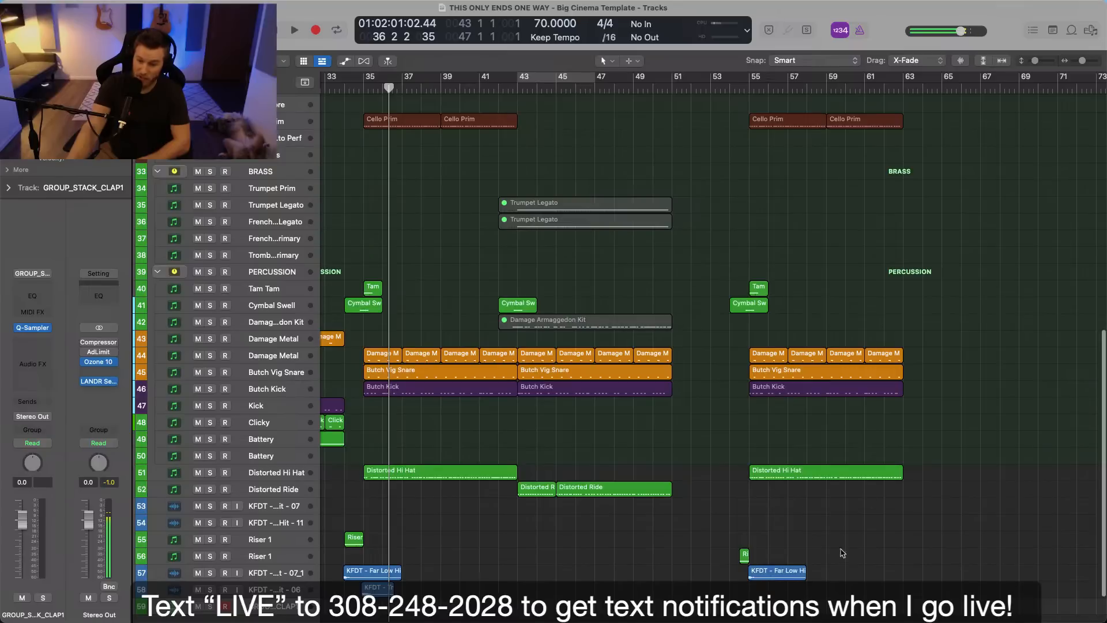
scroll(815, 475, "up", 15)
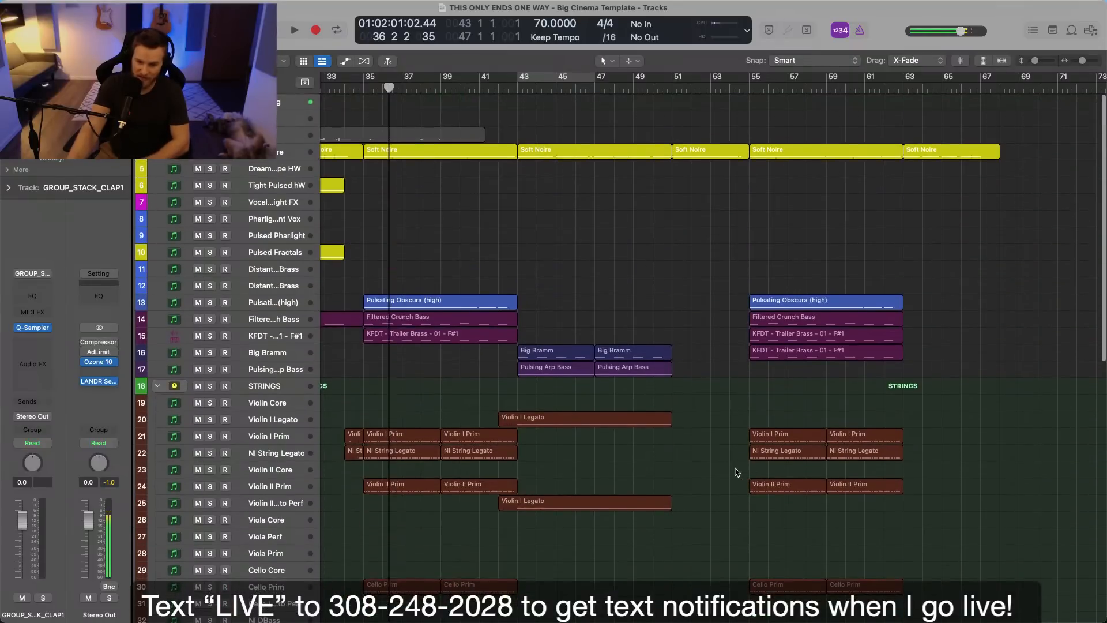
Select the Violin I Prim, NI String Legato, Violin II Prim and Cello Prim regions between bars 35 and 43 to review the strings.
scroll(736, 472, "left", 3)
scroll(736, 473, "left", 3)
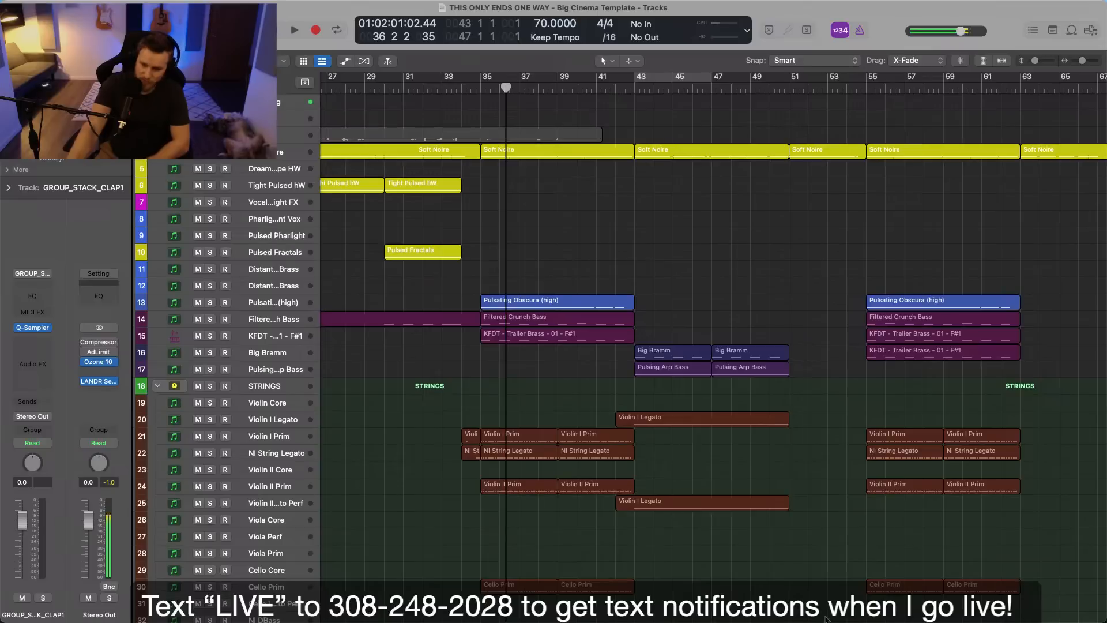
scroll(814, 577, "down", 1)
scroll(814, 577, "down", 3)
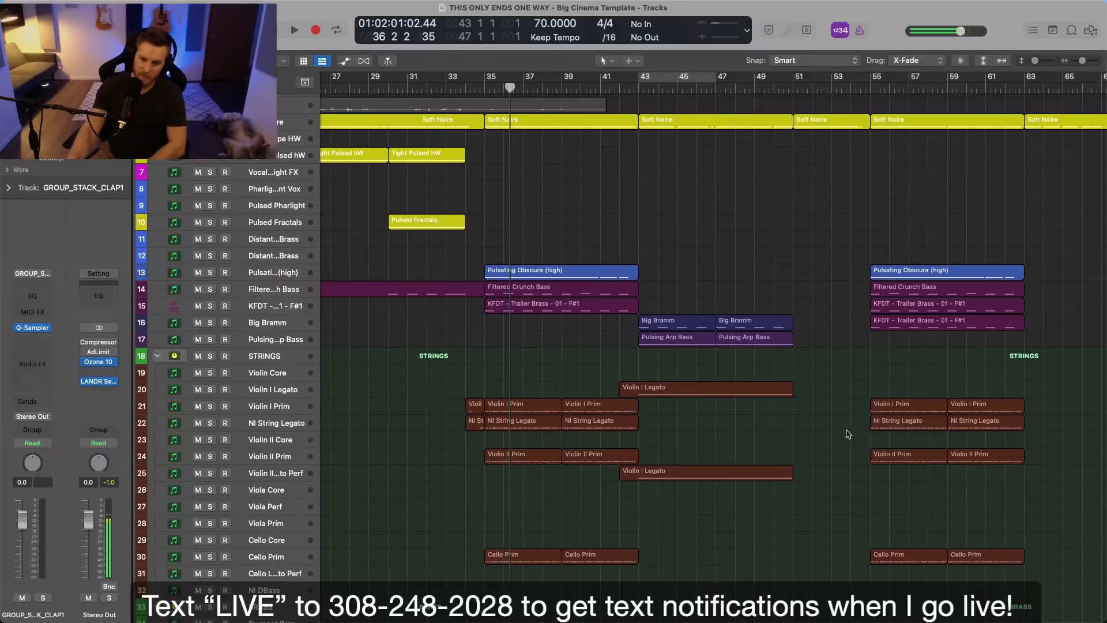
left_click_drag(488, 356, 571, 512)
scroll(532, 501, "down", 3)
scroll(571, 447, "up", 1)
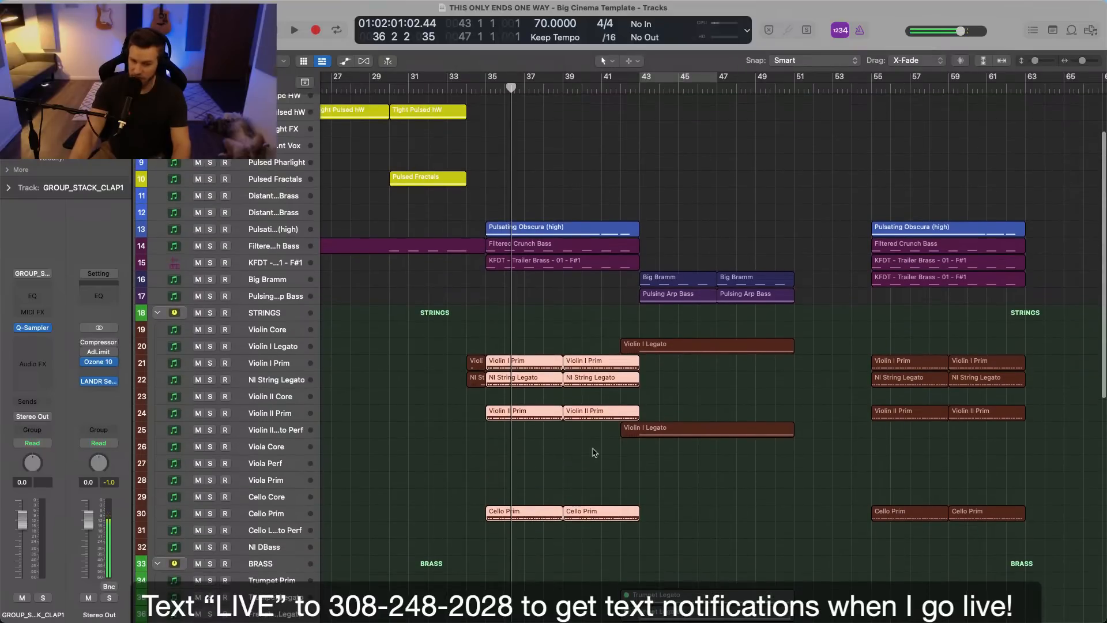
scroll(614, 453, "left", 1)
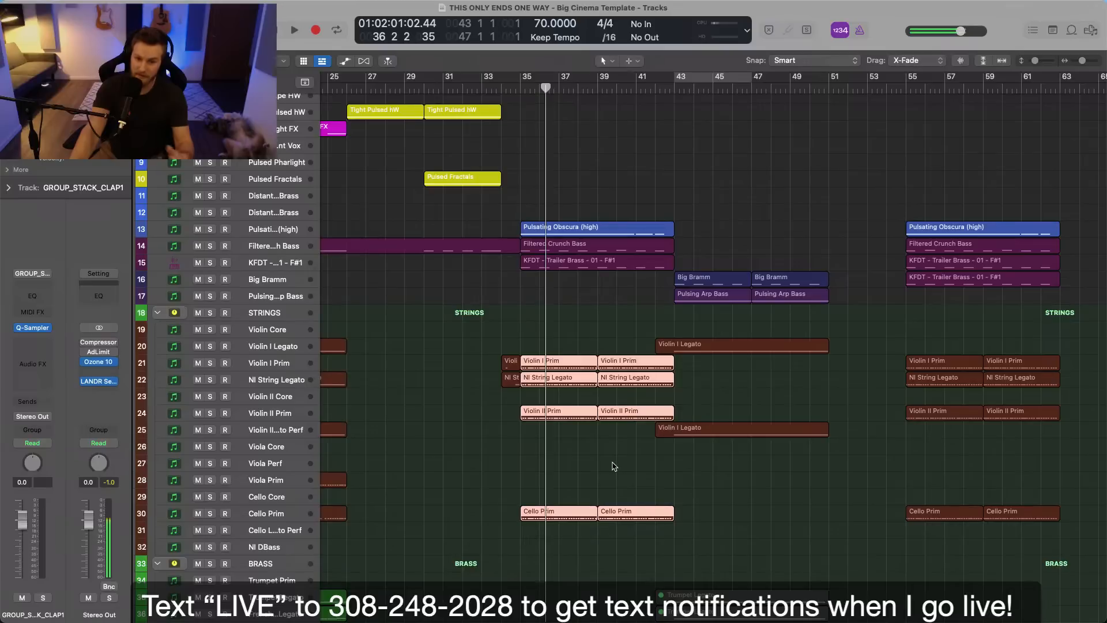
Single out the Pulsating Obscura (high) and KFDT Trailer Brass regions at bar 35, and clear the selection.
scroll(613, 460, "up", 3)
left_click(573, 291)
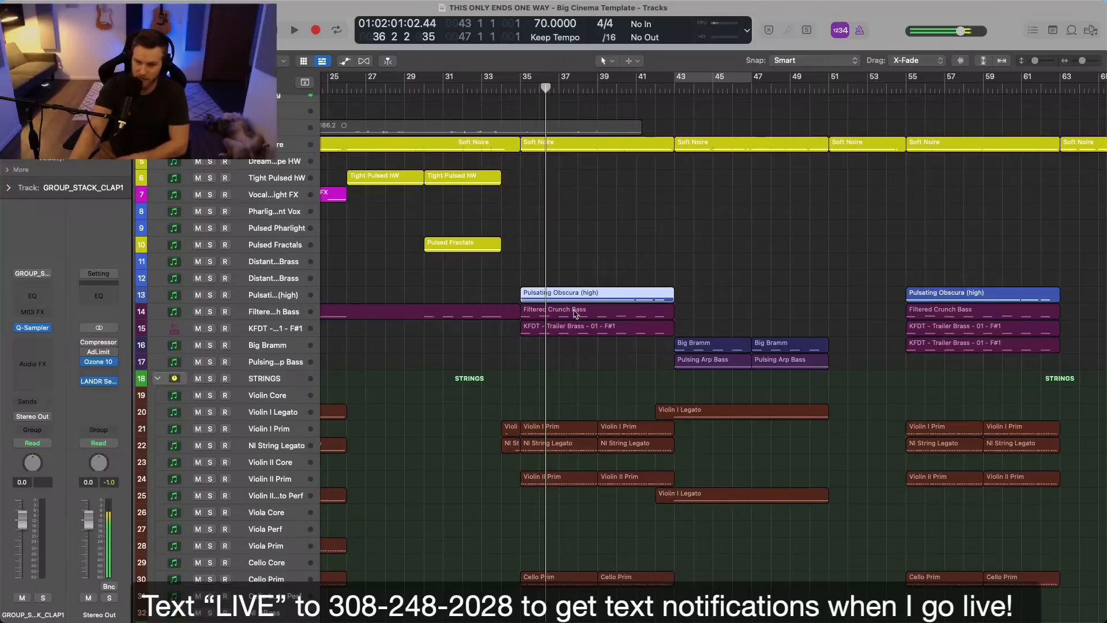
left_click(586, 329)
scroll(597, 349, "down", 4)
scroll(602, 352, "up", 4)
left_click(594, 245)
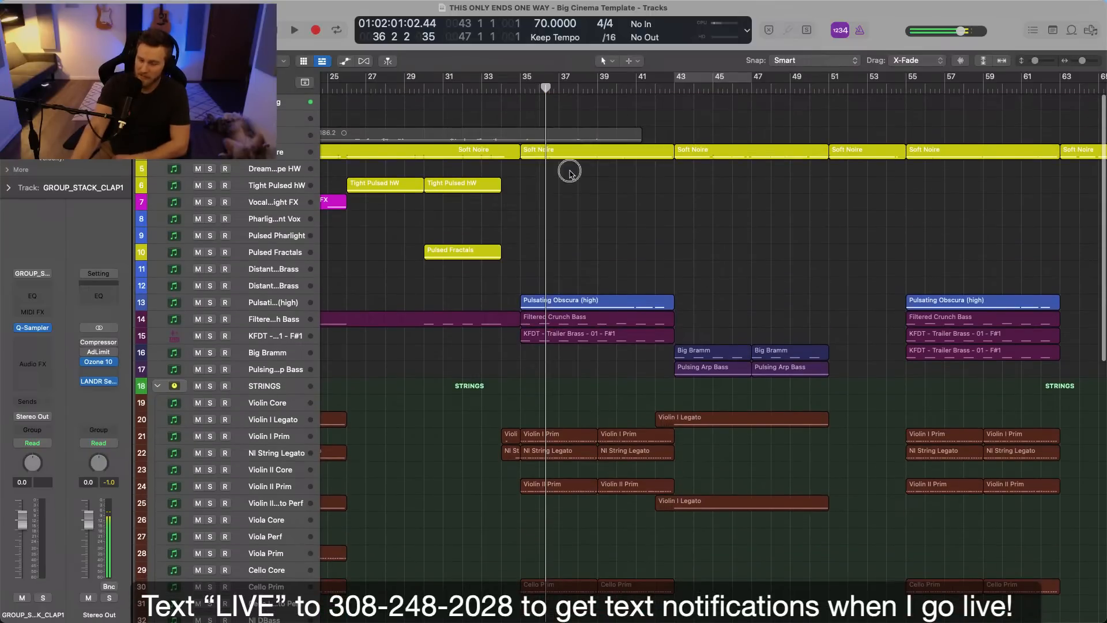
Examine the synth, string, brass and percussion tracks that make up the section between bars 35 and 43.
scroll(589, 257, "down", 3)
scroll(592, 264, "down", 3)
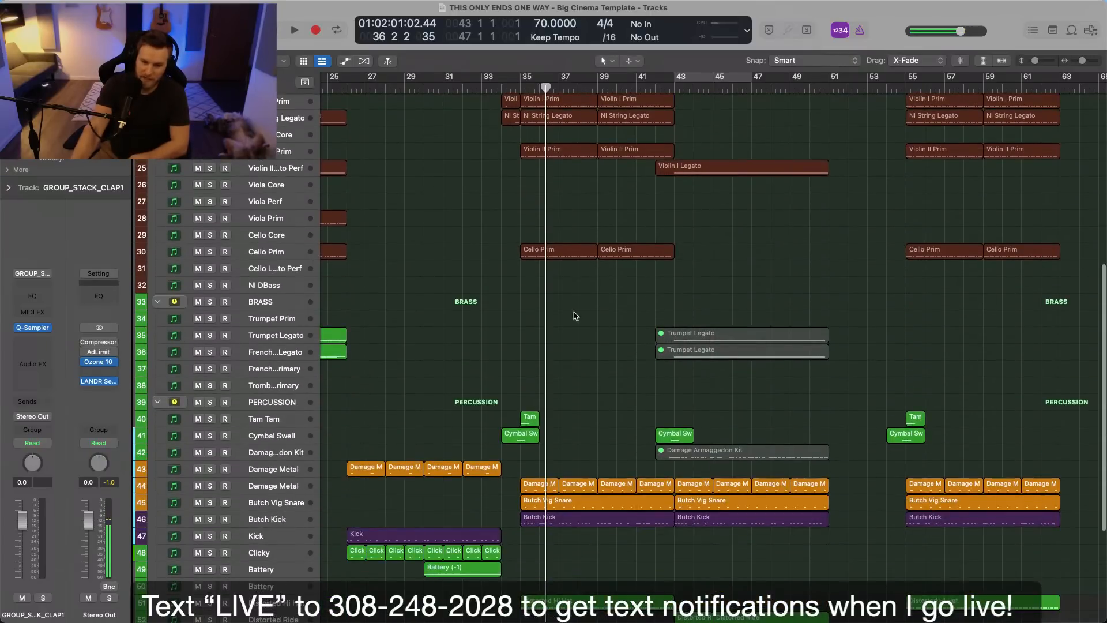
scroll(583, 349, "up", 10)
scroll(583, 348, "down", 2)
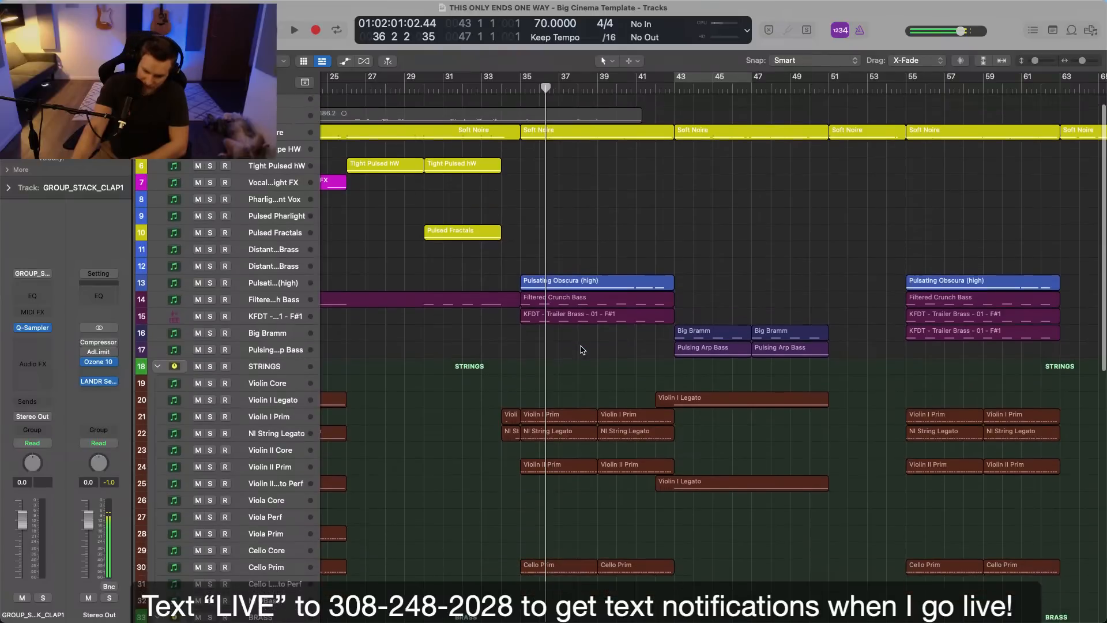
scroll(577, 348, "down", 1)
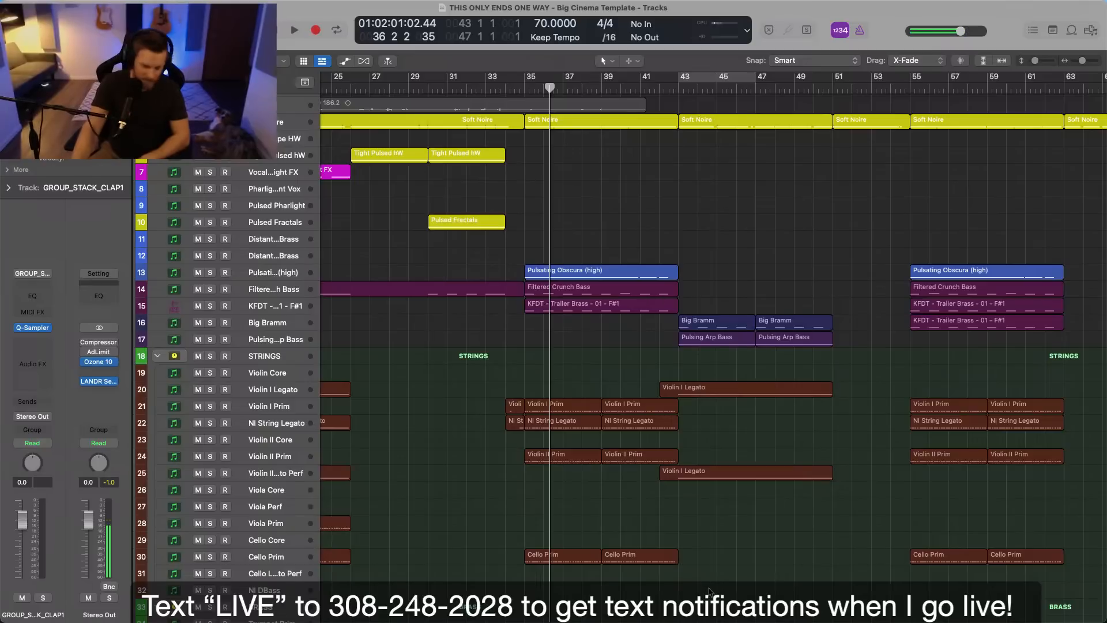
scroll(709, 588, "up", 3)
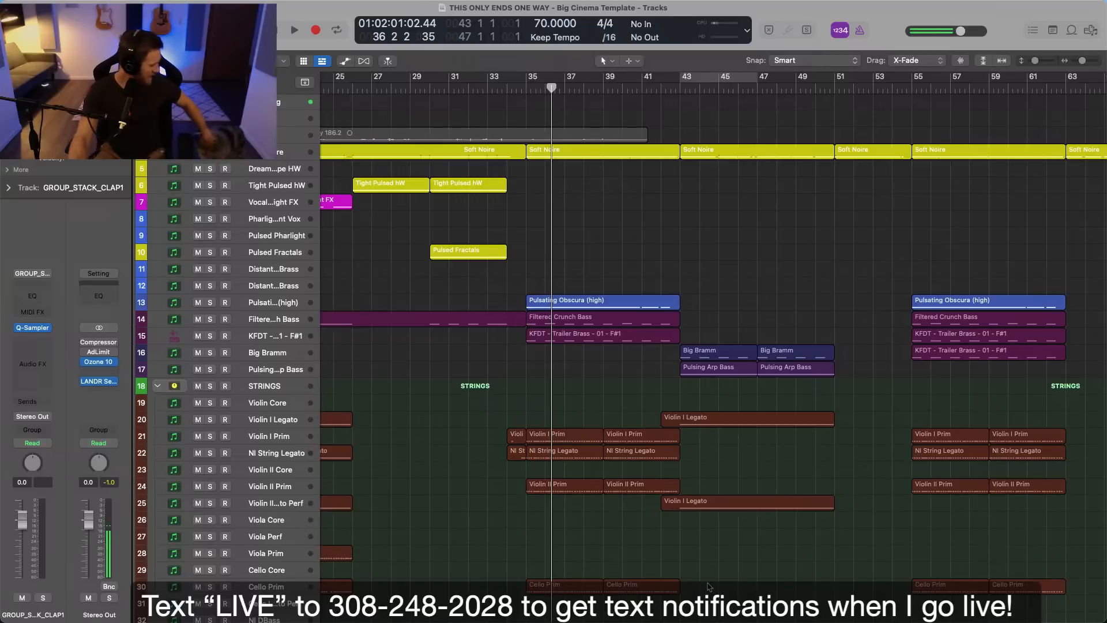
Fit the whole arrangement in view and play the song from the beginning.
scroll(705, 590, "left", 10)
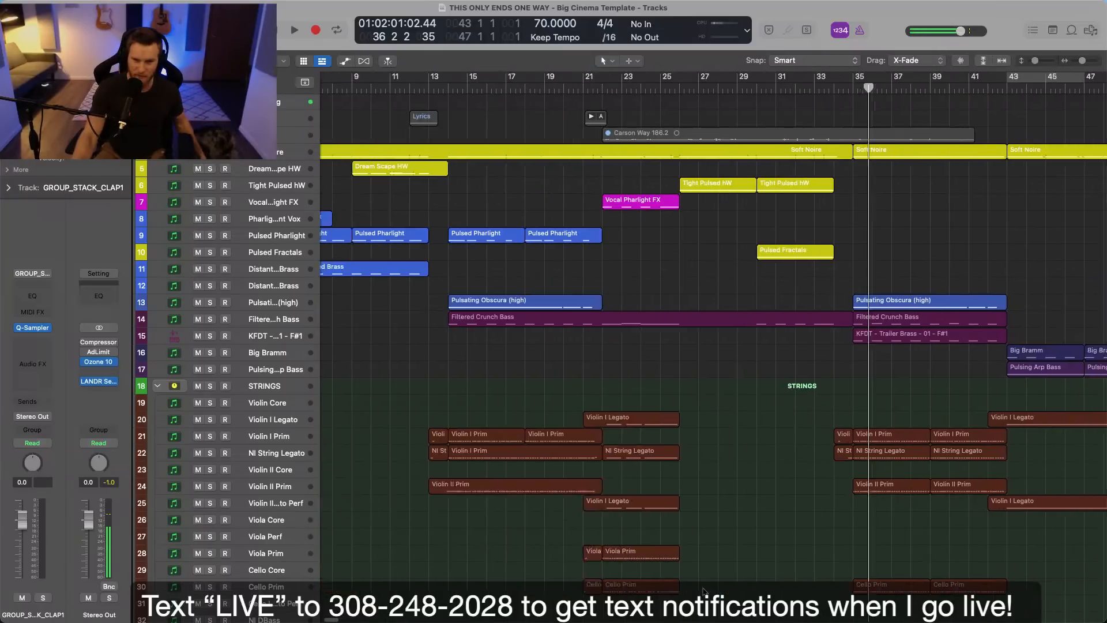
key("z")
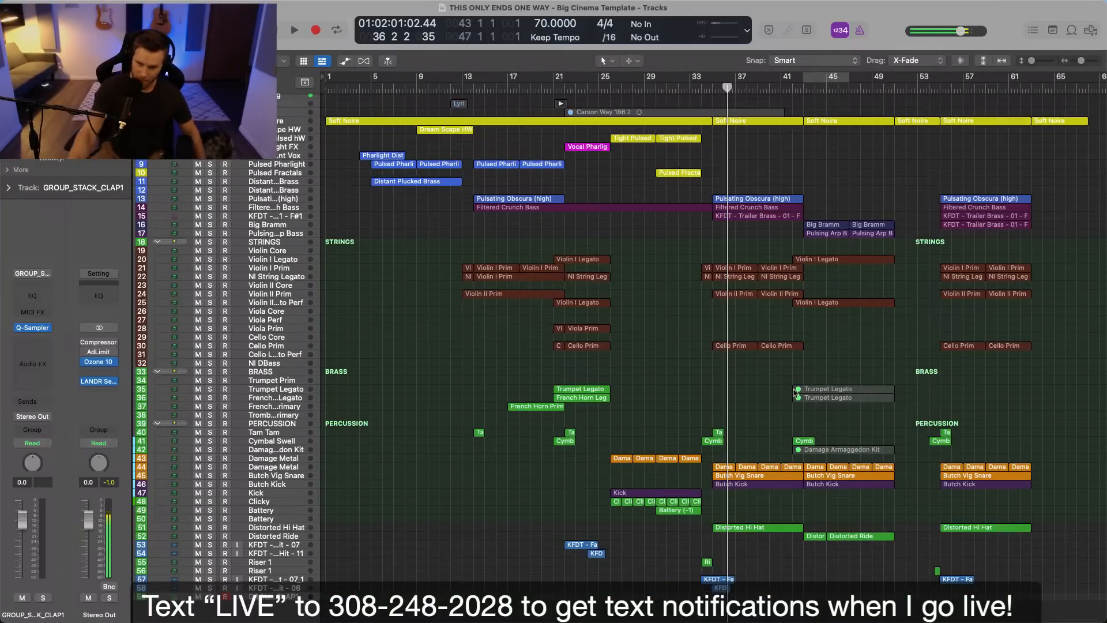
key("Return")
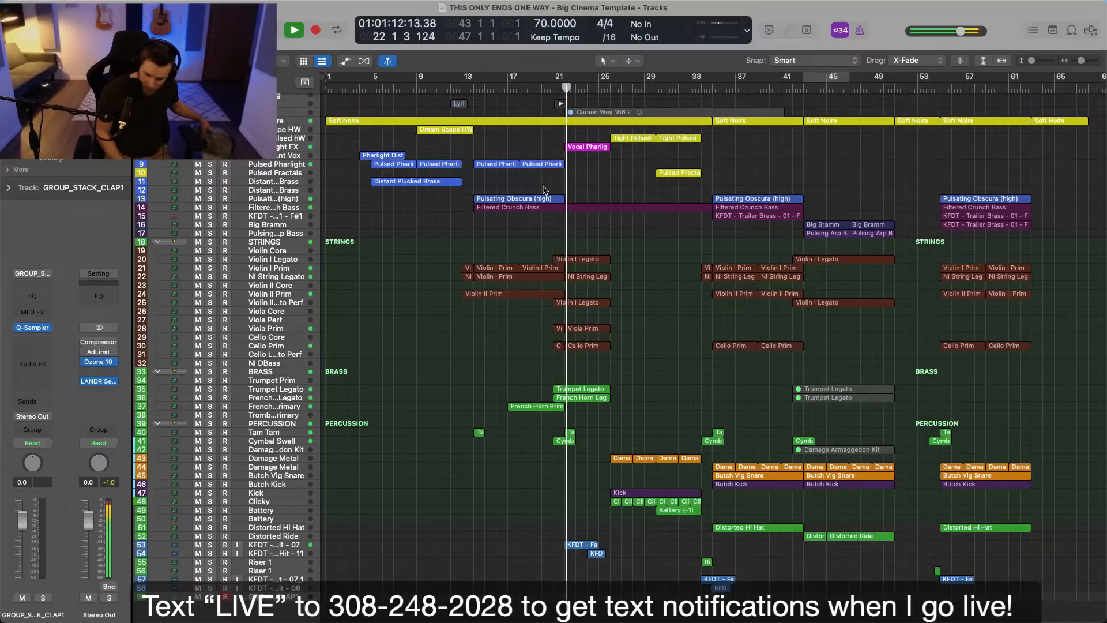
Lower the Vocal Pharlight FX track during playback, trimming its volume automation to -16.1 dB, and hide the automation.
left_click(583, 148)
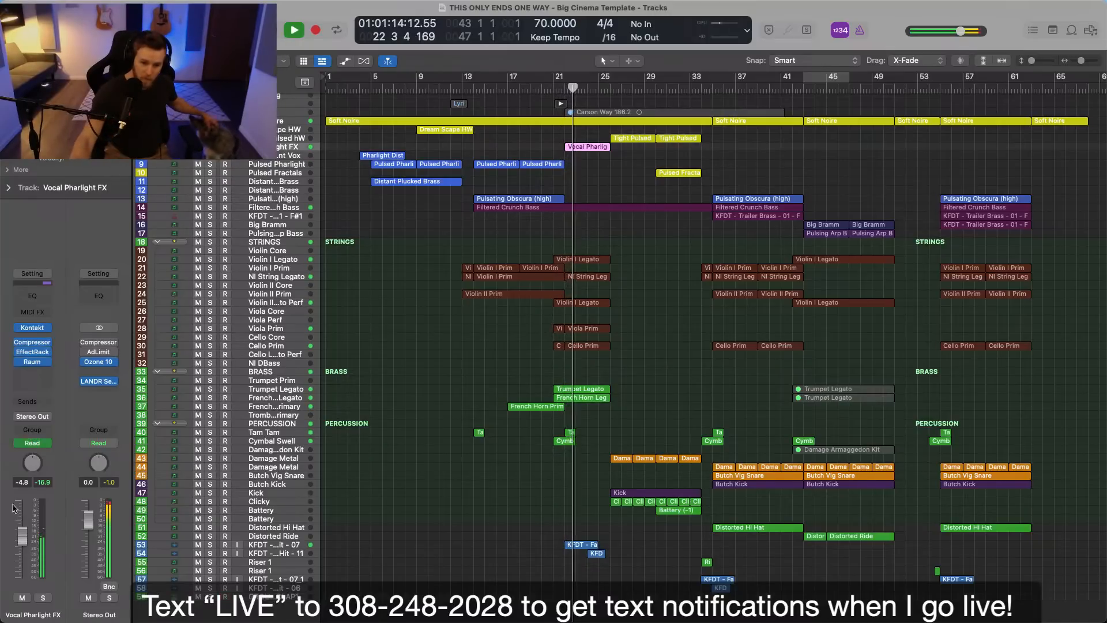
left_click_drag(22, 534, 22, 544)
key("a")
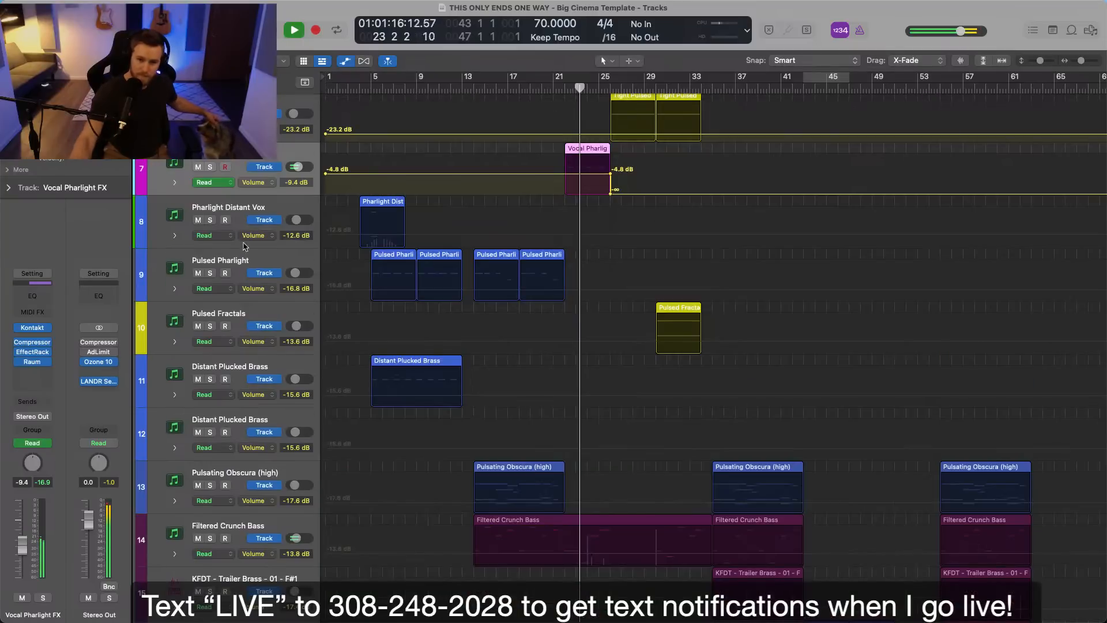
left_click_drag(295, 182, 301, 300)
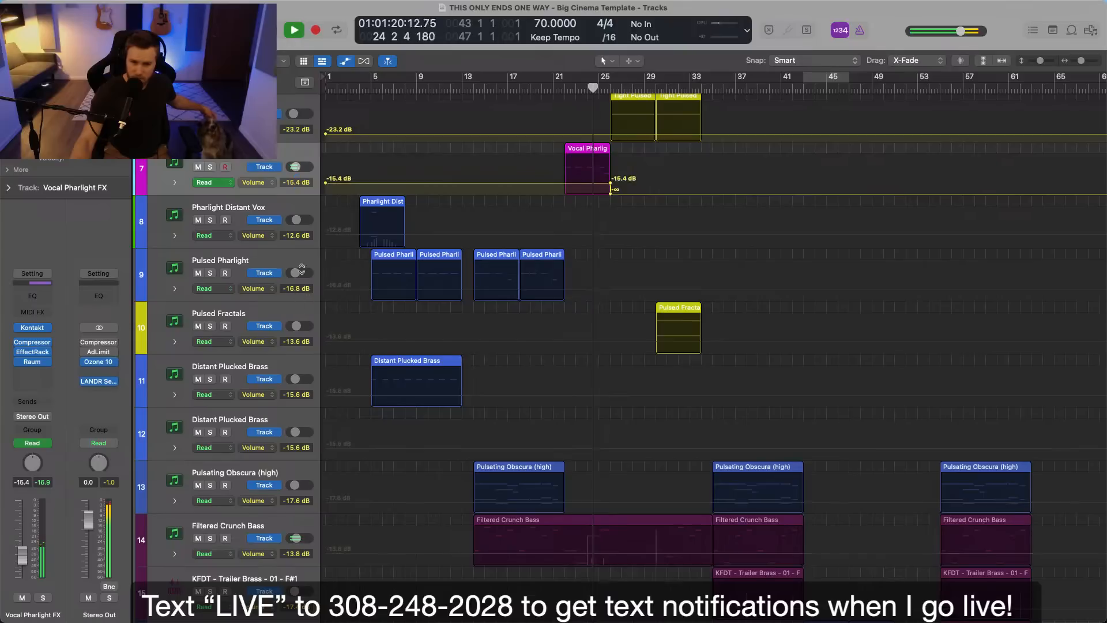
left_click_drag(301, 184, 304, 193)
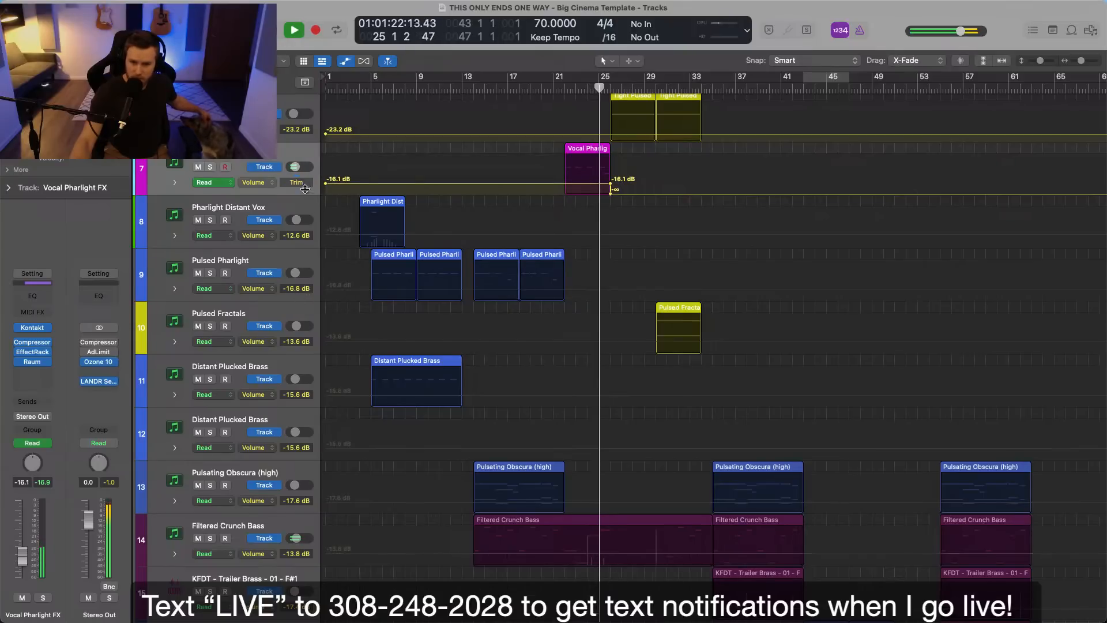
key("a")
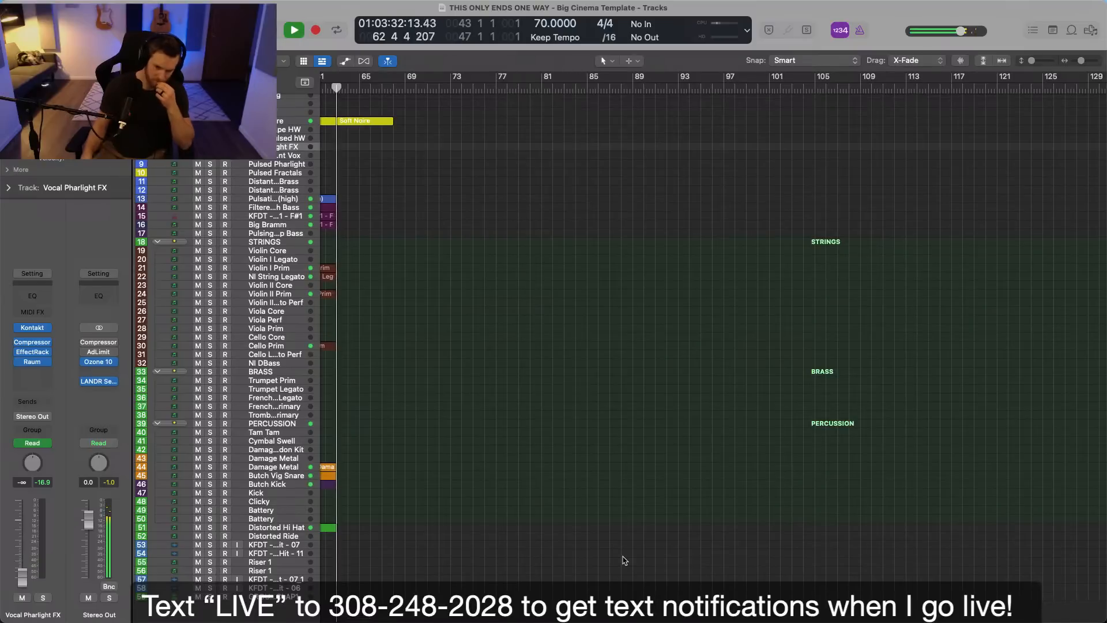
Play the song through to its end while looking over the full arrangement, stopping in bar 67.
scroll(680, 537, "left", 10)
scroll(681, 536, "up", 1)
scroll(697, 487, "down", 1)
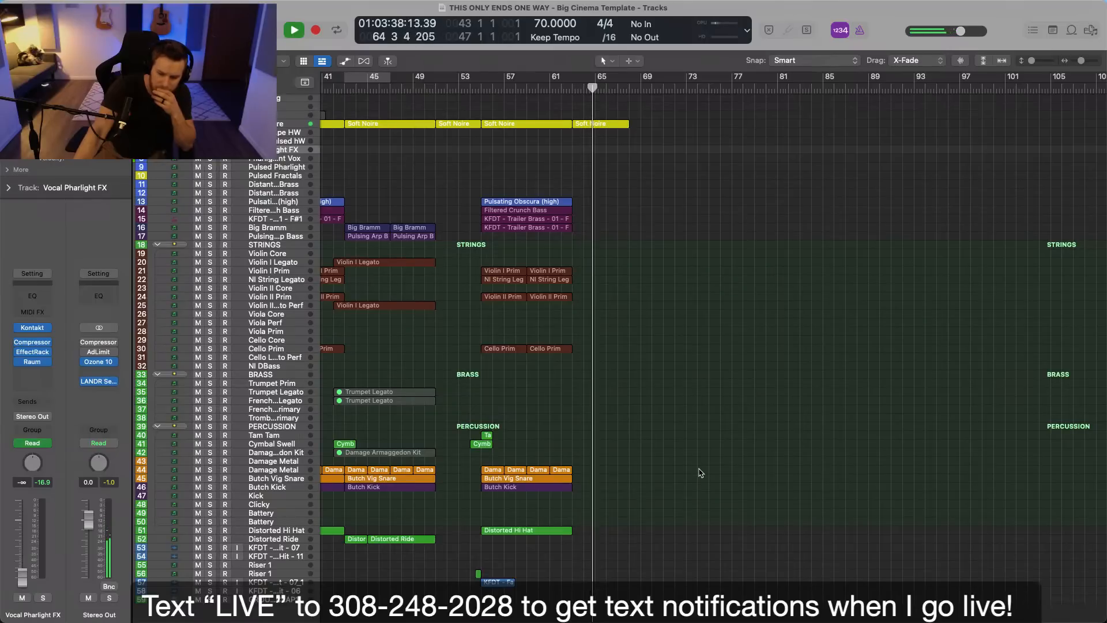
scroll(701, 473, "left", 8)
scroll(701, 473, "left", 12)
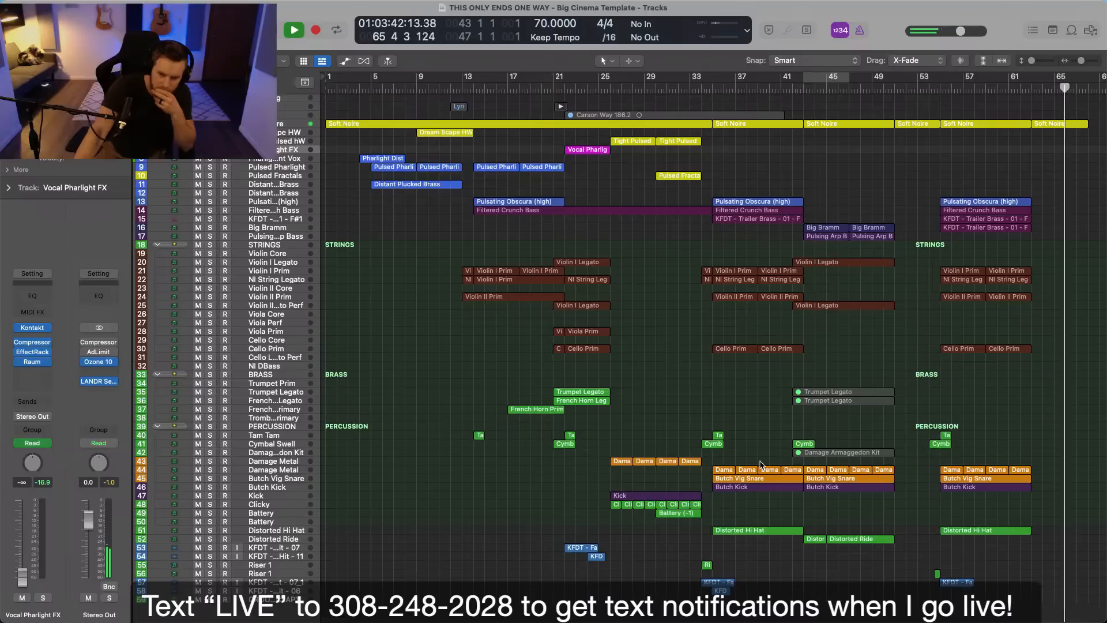
scroll(755, 435, "up", 2)
scroll(755, 434, "down", 2)
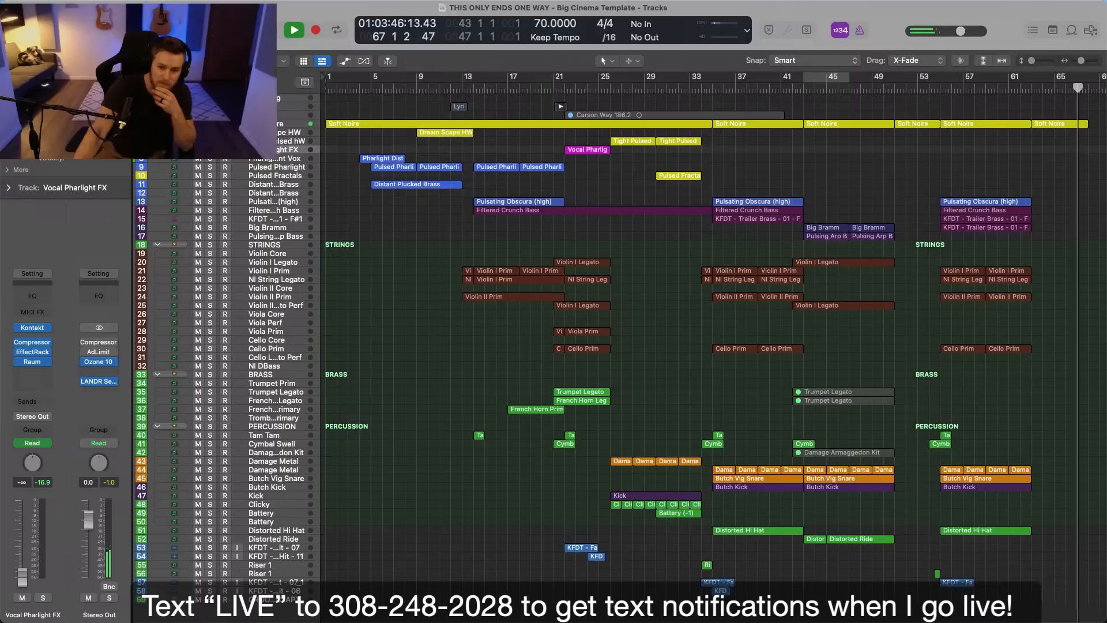
key("space")
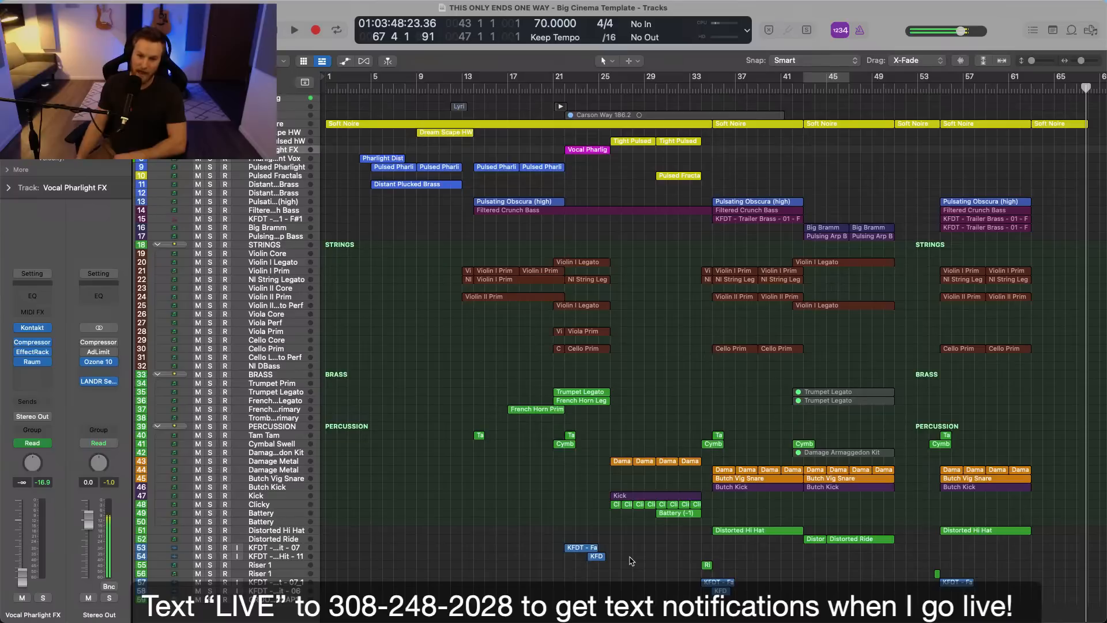
Mark out the regions across the full arrangement to review its overall structure, and clear the selection.
left_click_drag(344, 147, 1078, 610)
left_click(1053, 551)
scroll(1052, 552, "right", 1)
scroll(1044, 554, "up", 1)
left_click(1037, 556)
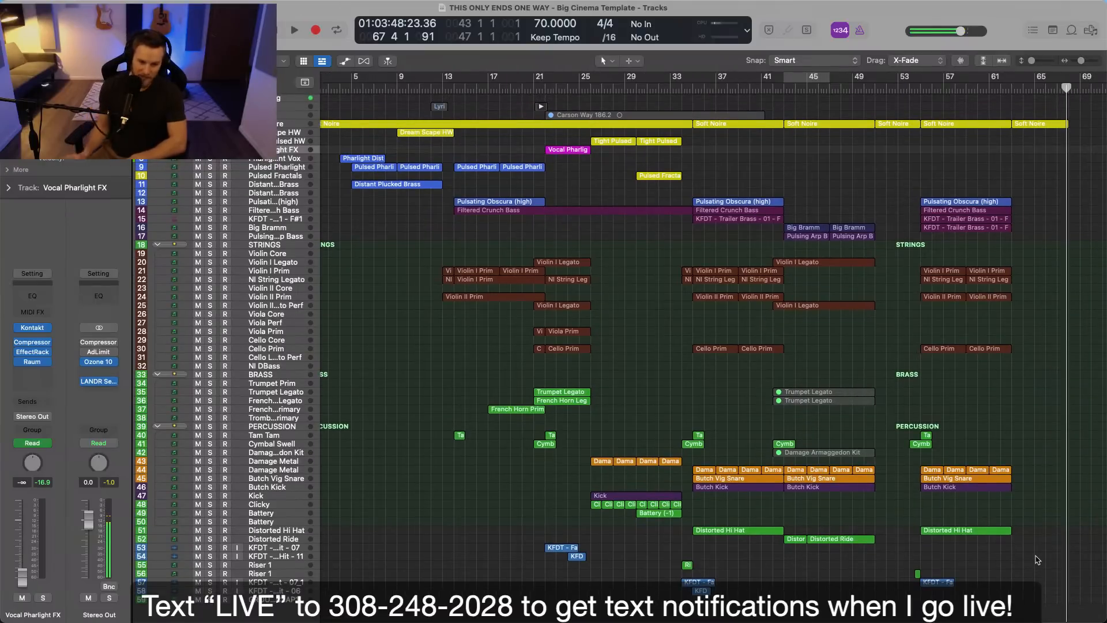
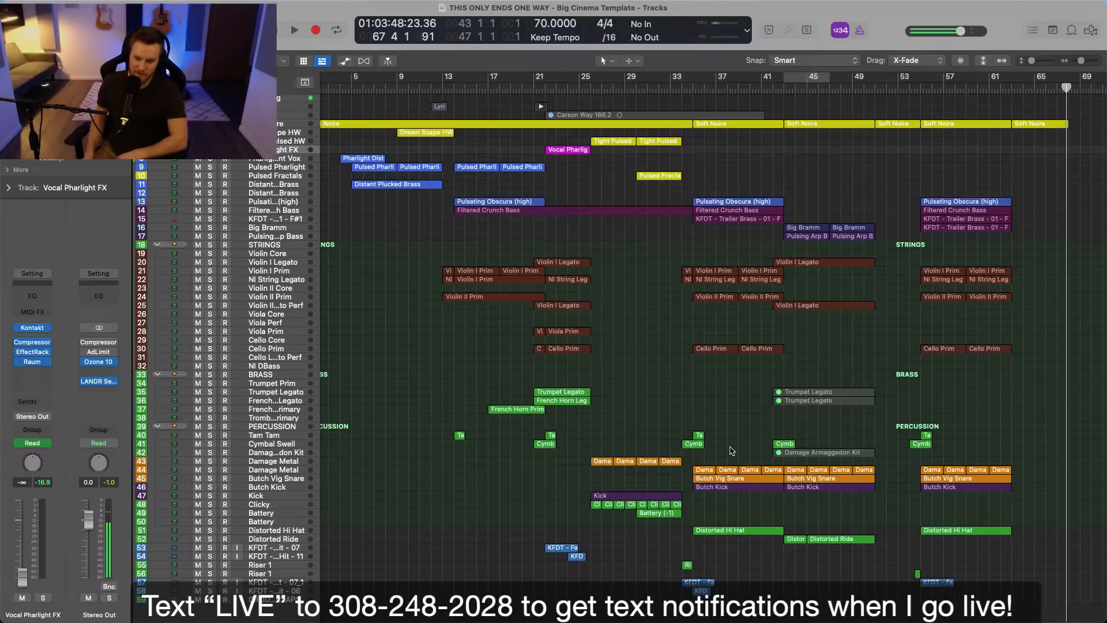
Return the playhead to the start of the song at bar 1, select the Soft Noire track and leave no region selected.
scroll(581, 248, "up", 8)
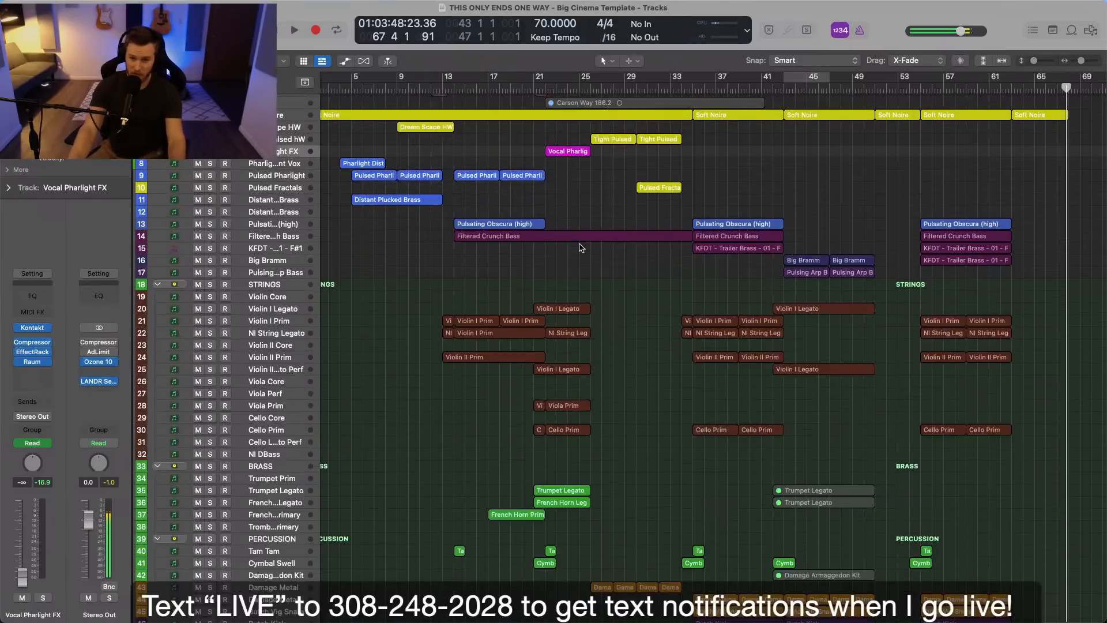
scroll(581, 248, "up", 4)
scroll(581, 248, "left", 3)
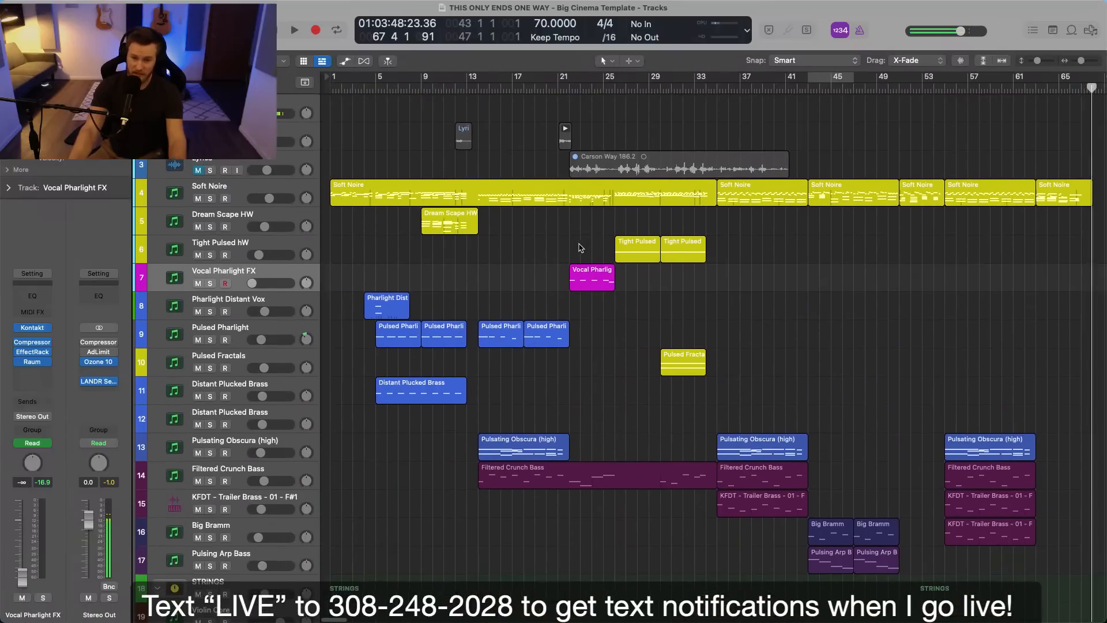
left_click(337, 88)
scroll(377, 123, "up", 5)
scroll(377, 123, "up", 1)
left_click(374, 184)
scroll(374, 184, "left", 2)
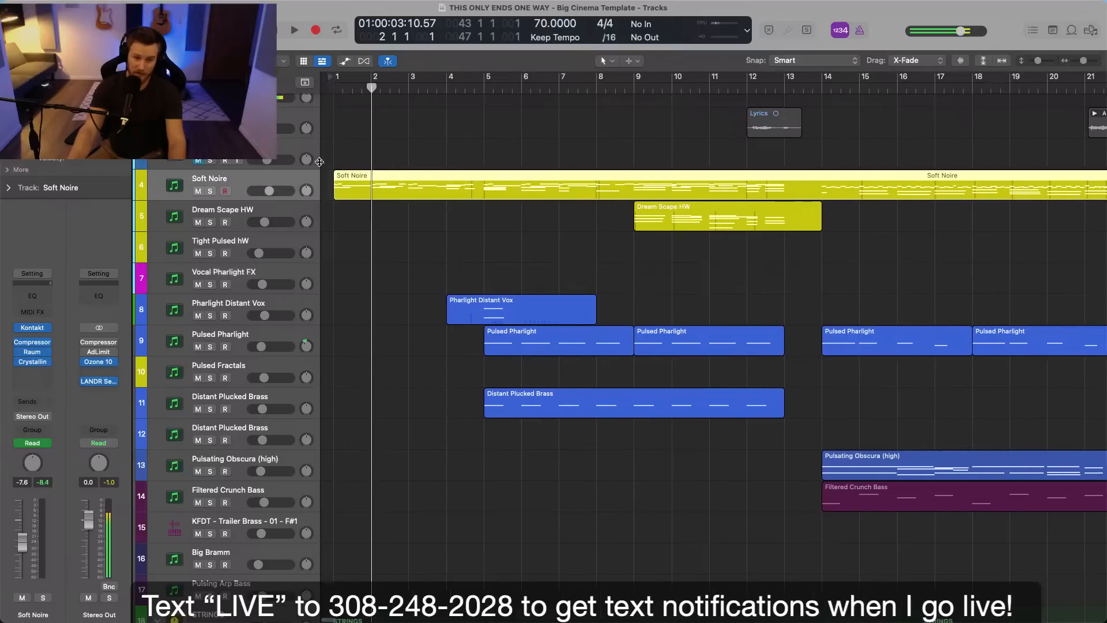
left_click(334, 89)
left_click(330, 93)
left_click(392, 116)
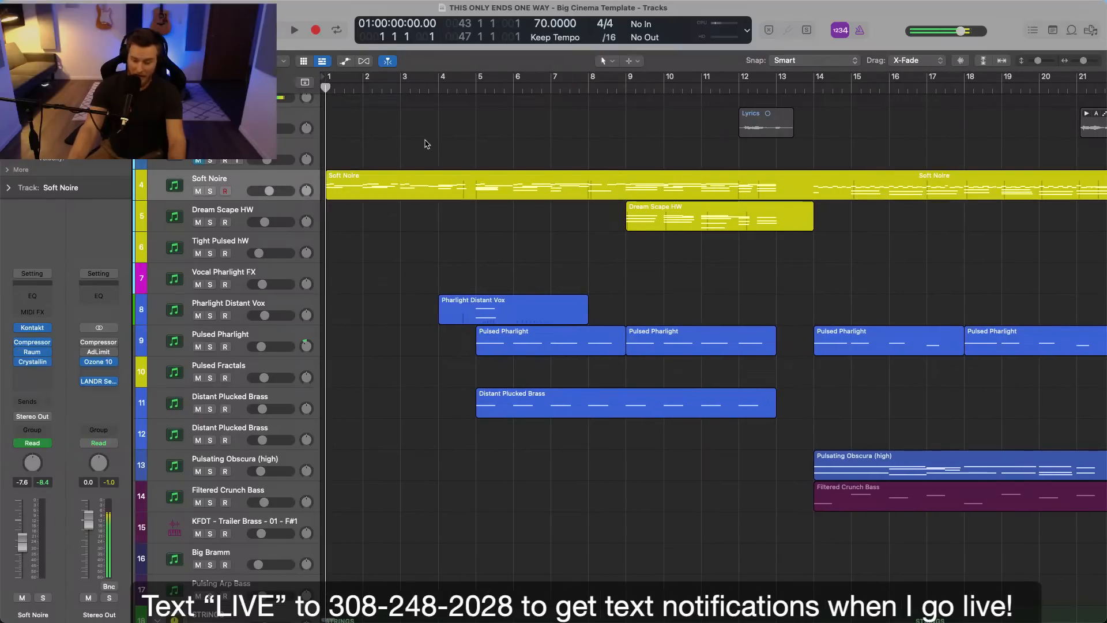
Play the full arrangement from the beginning to its end in bar 67, and save the project.
scroll(425, 136, "down", 3)
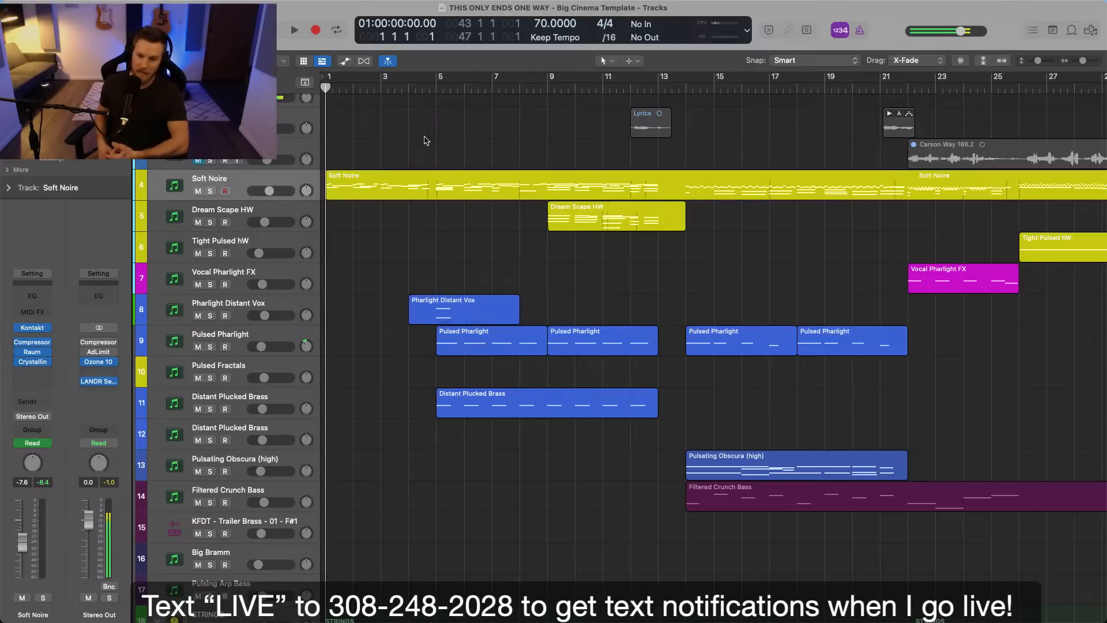
key("z")
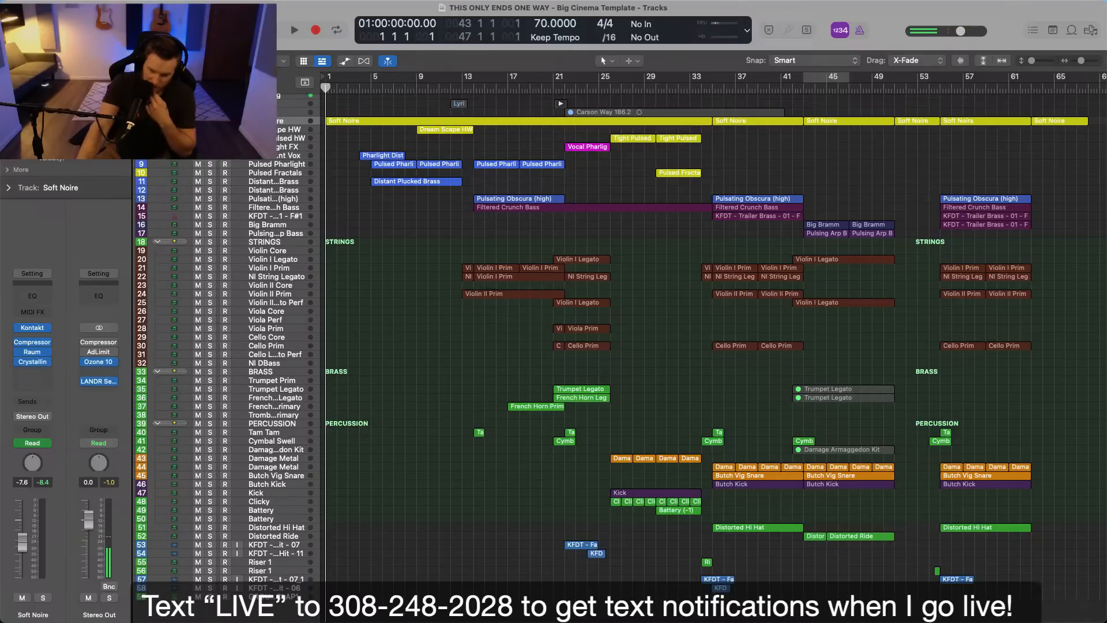
scroll(462, 513, "up", 2)
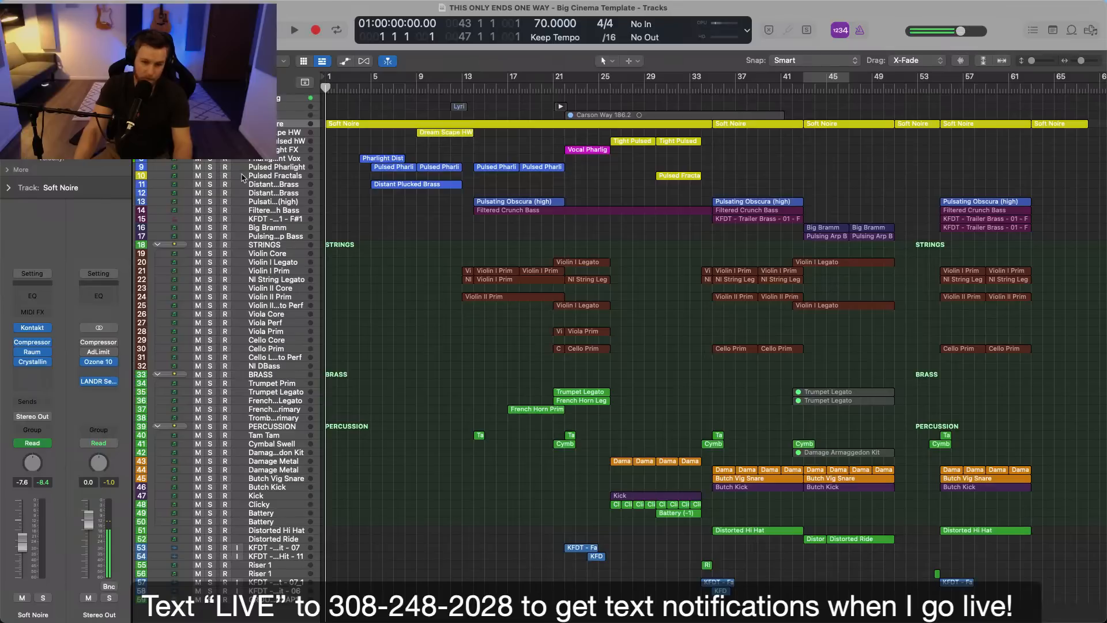
key("space")
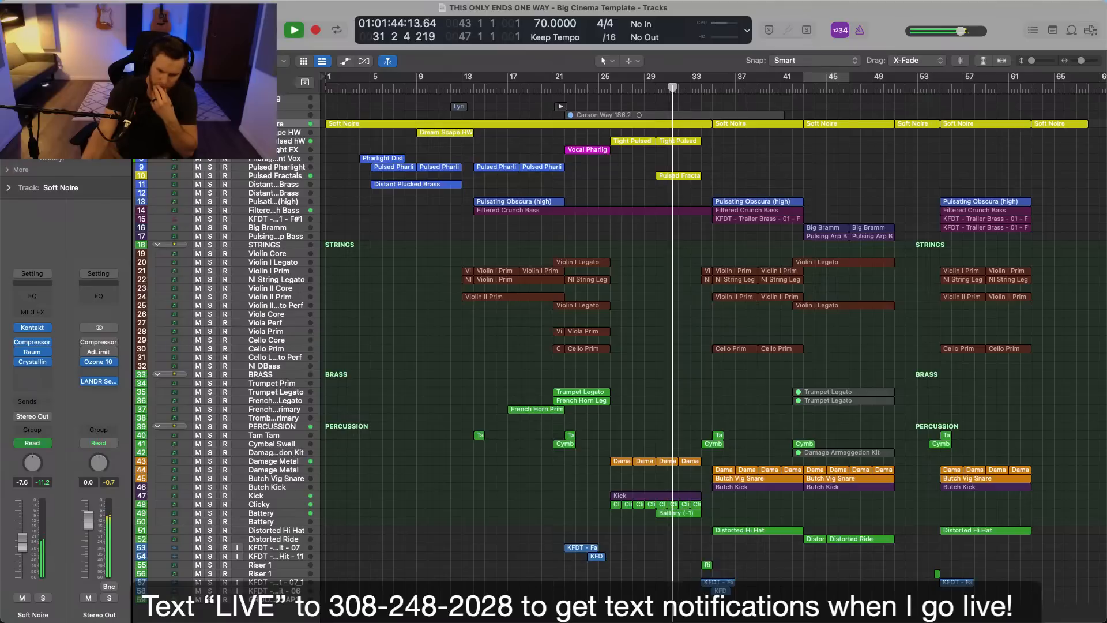
scroll(736, 505, "right", 3)
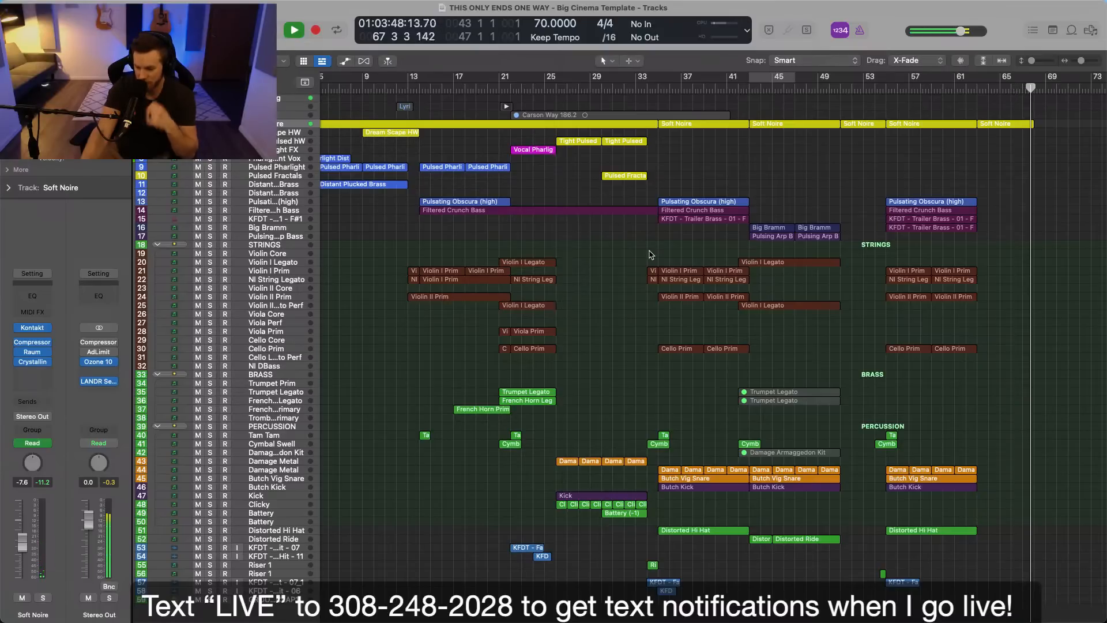
key("space")
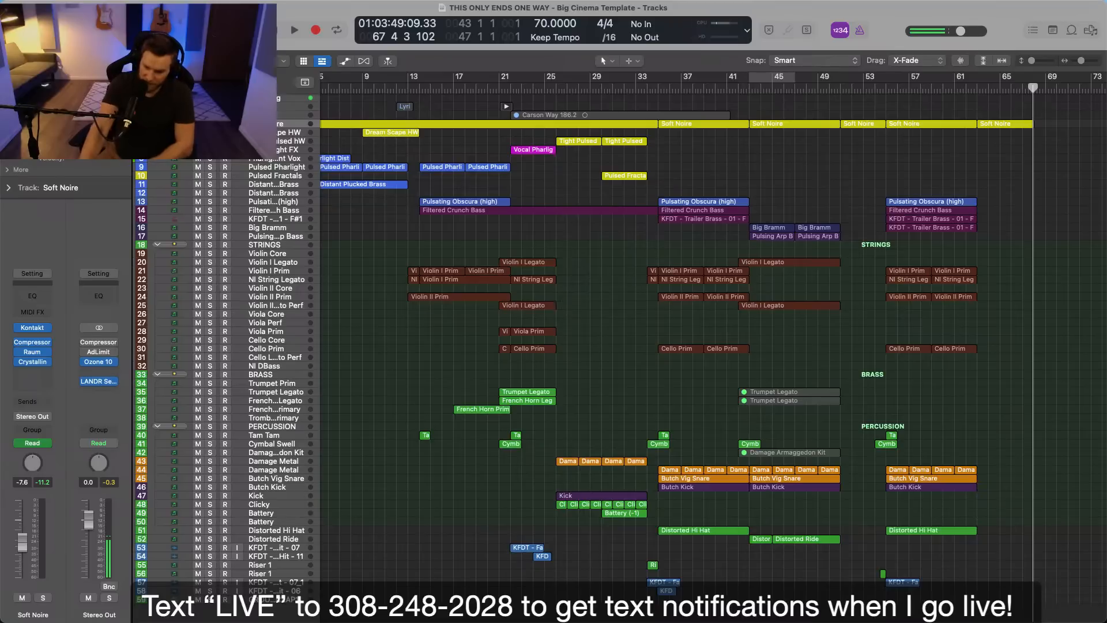
key("super+s")
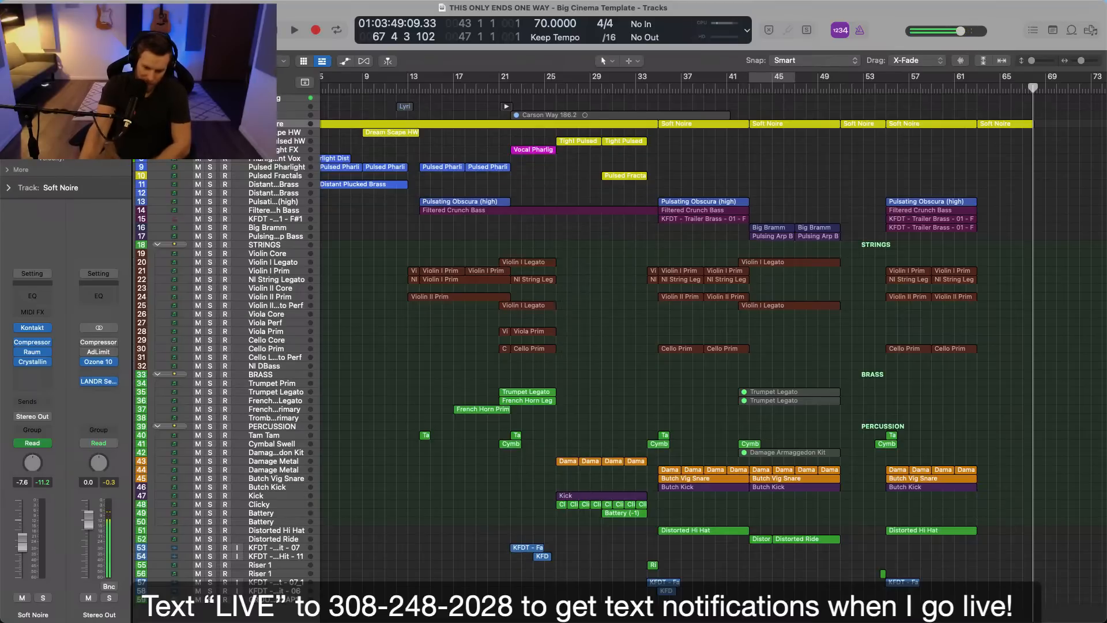